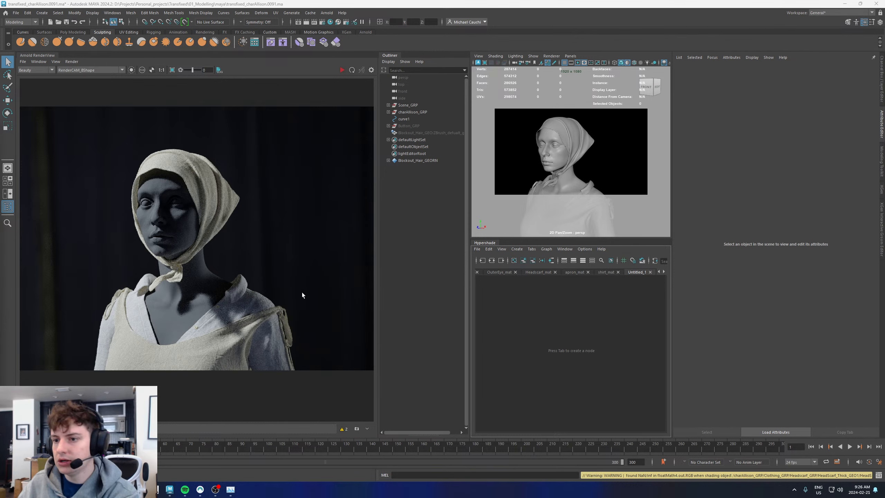
Close the dress reference photo and examine the headscarf and clothing fabric up close in the Arnold render
scroll(255, 288, "down", 2)
scroll(251, 294, "up", 2)
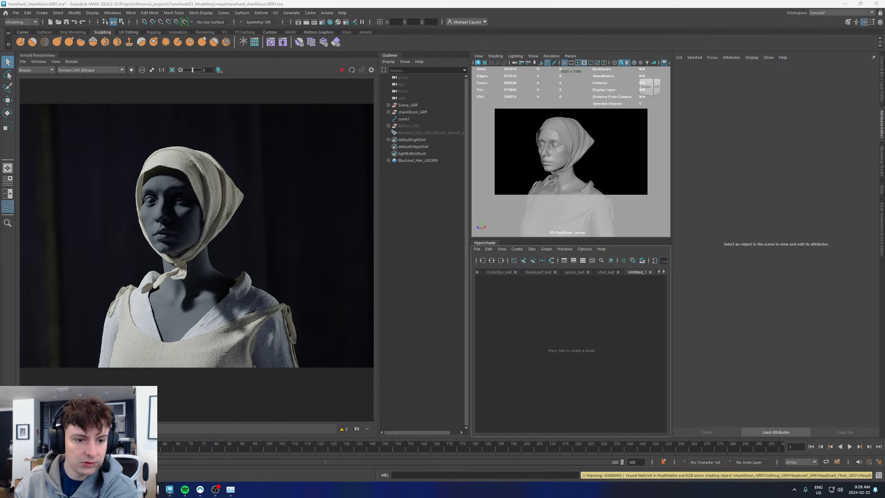
left_click_drag(0, 348, 314, 0)
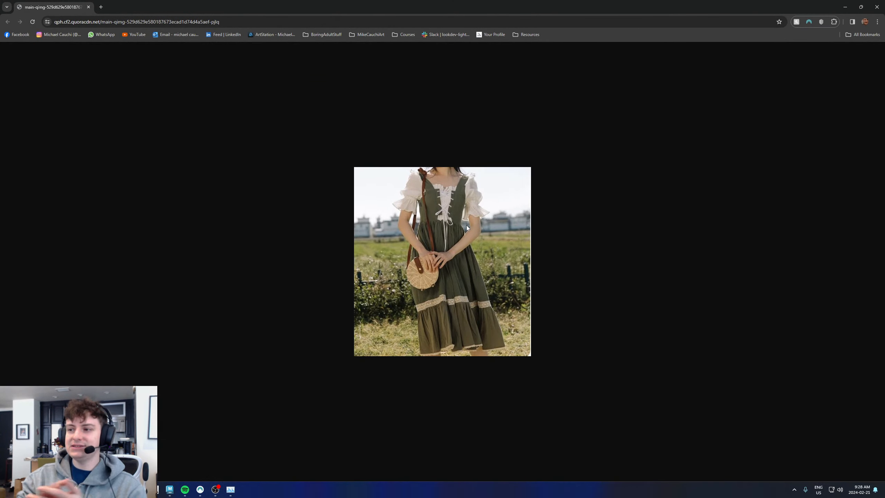
left_click(89, 7)
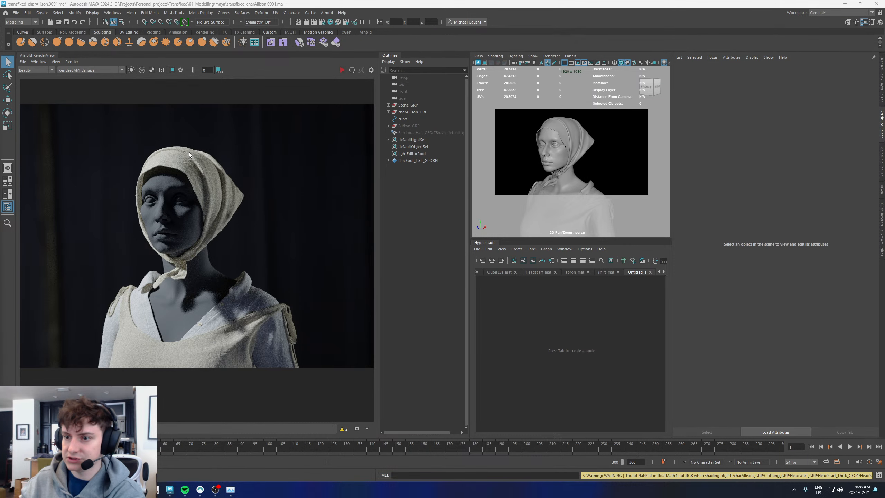
scroll(188, 153, "up", 3)
scroll(238, 236, "down", 5)
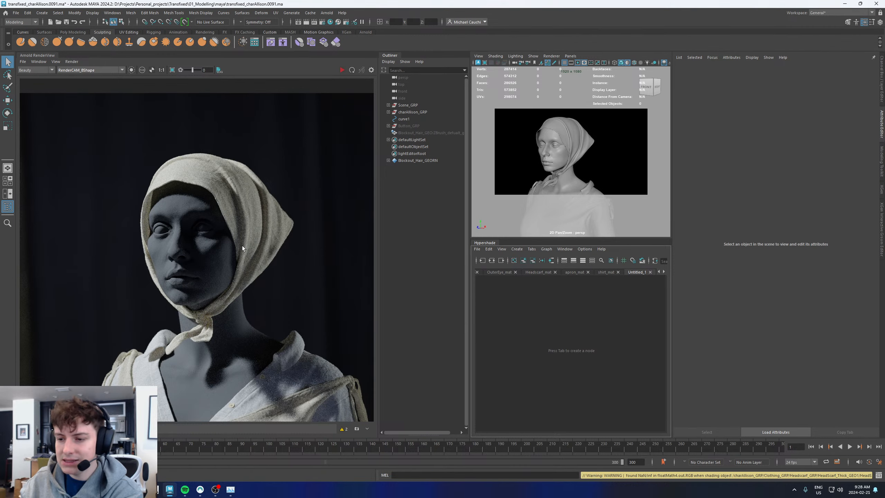
scroll(242, 242, "up", 4)
middle_click_drag(184, 126, 171, 197)
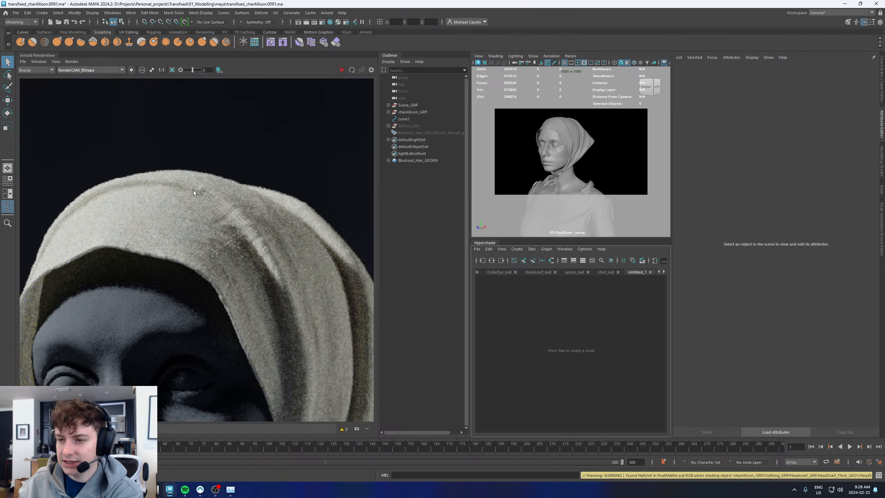
scroll(254, 256, "down", 2)
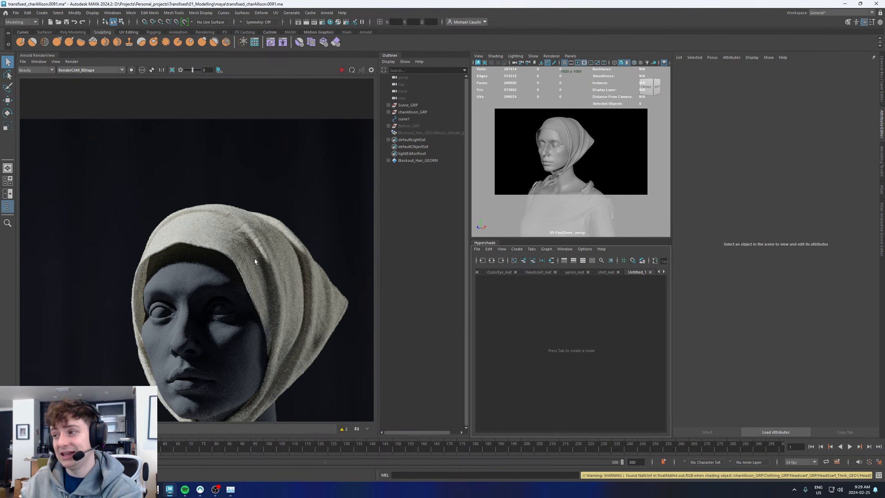
scroll(247, 256, "down", 4)
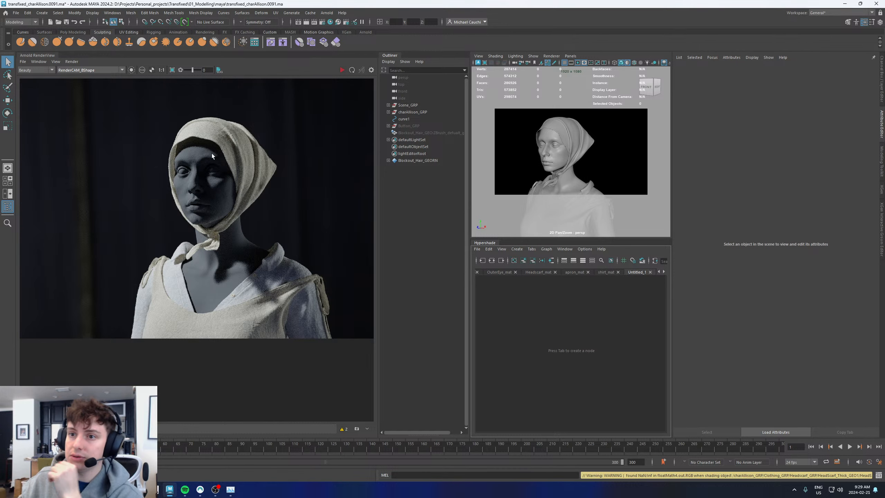
Store a snapshot of the current Arnold render and collapse the snapshot strip
left_click(56, 62)
mouse_move(41, 63)
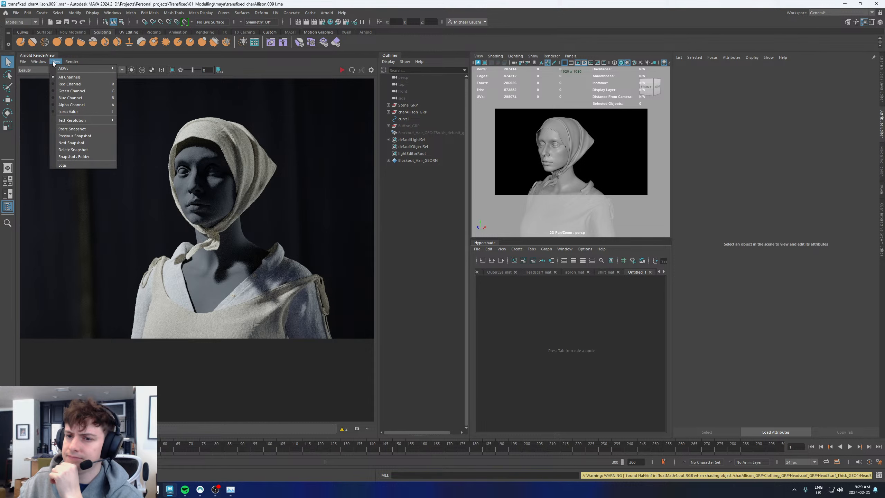
left_click(72, 129)
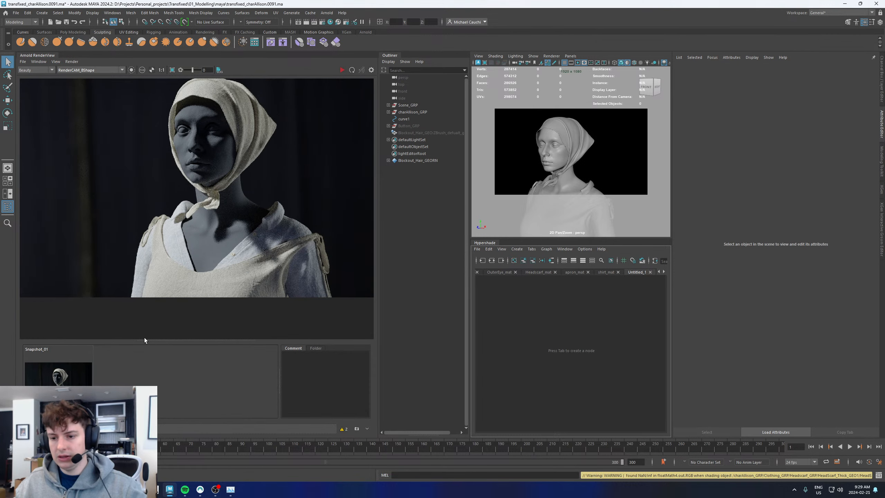
left_click(168, 341)
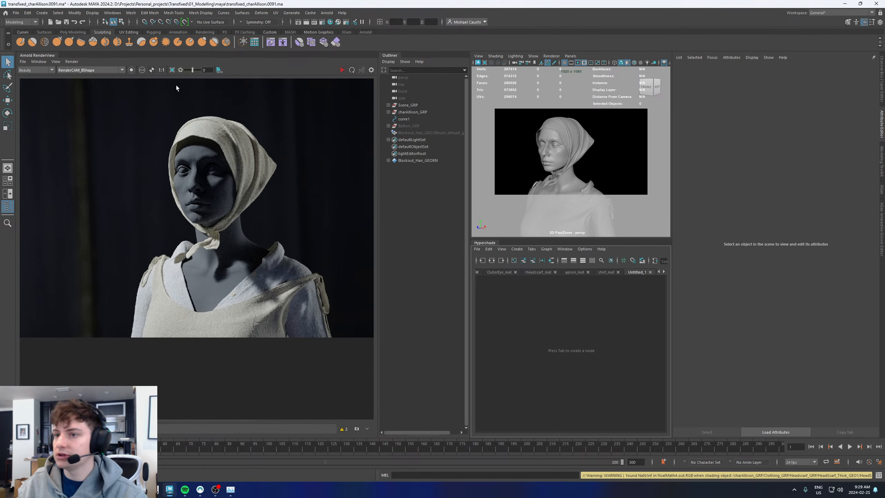
Collapse the Arnold RenderView and Hypershade to enlarge the perspective view, and turn off its 2D Pan/Zoom
left_click(40, 56)
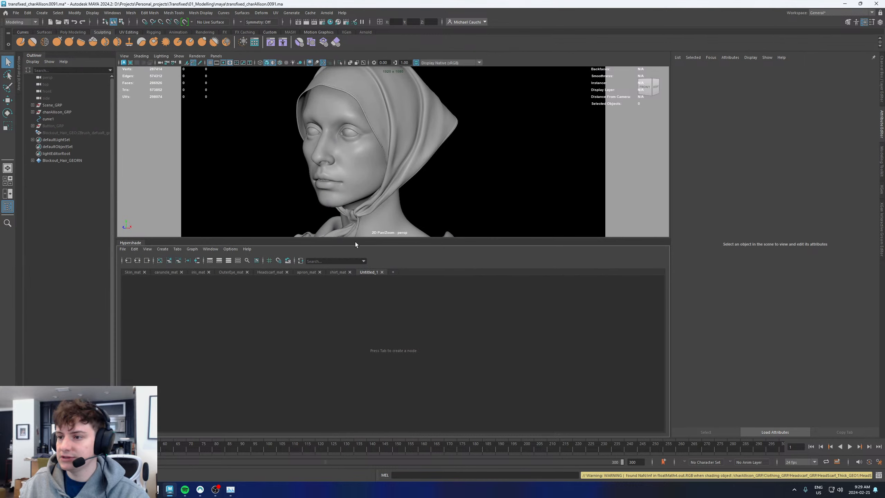
left_click(130, 243)
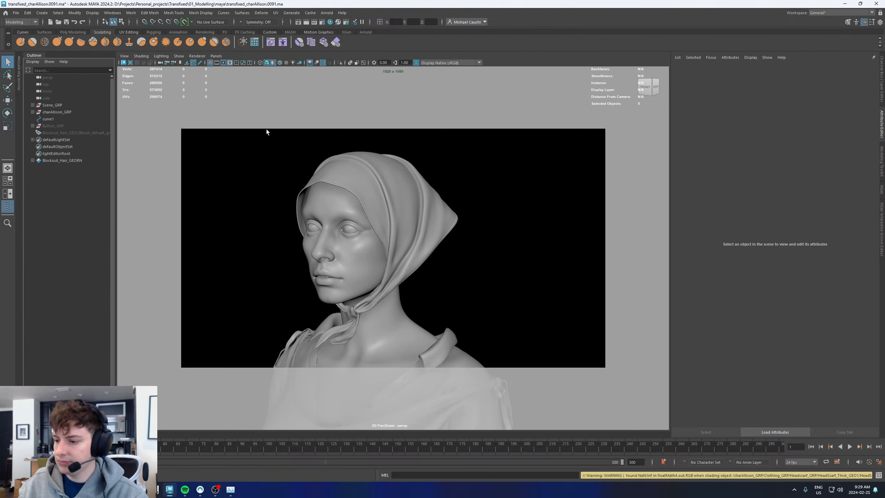
left_click(125, 56)
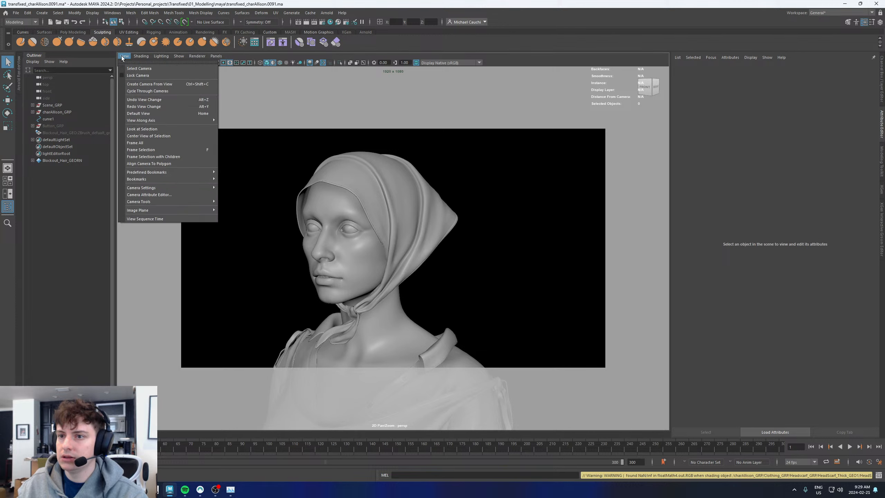
mouse_move(152, 202)
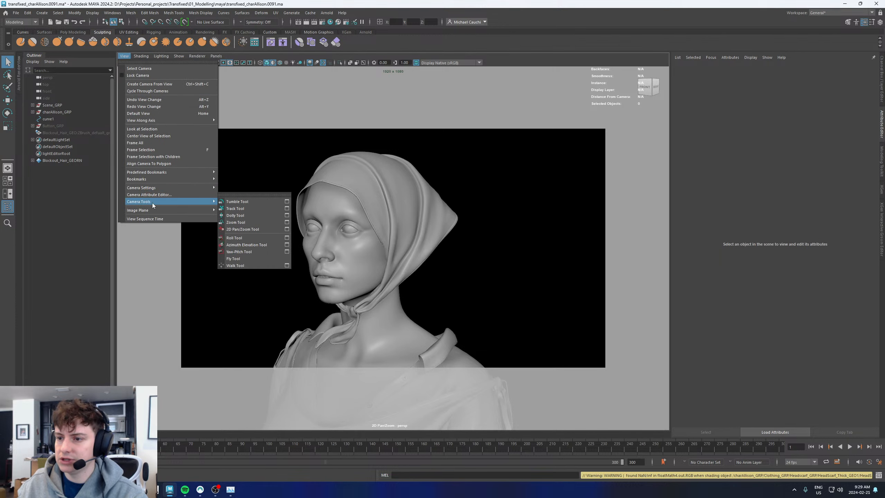
left_click(243, 229)
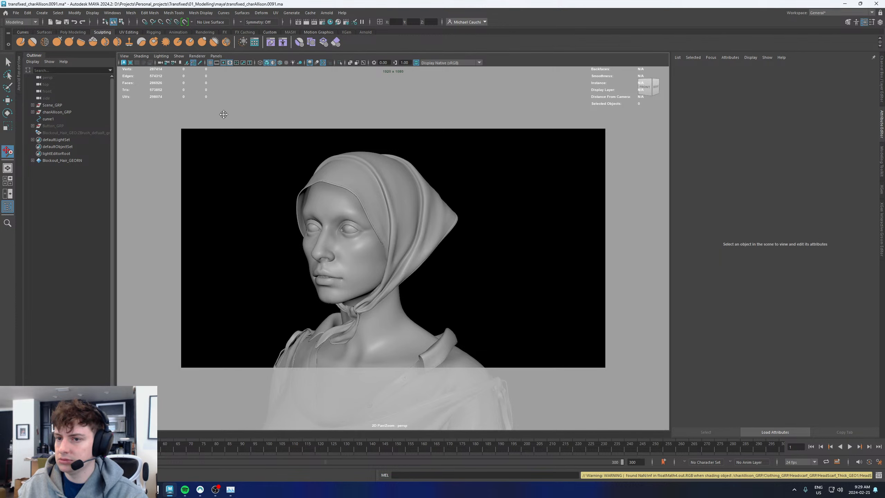
left_click(874, 22)
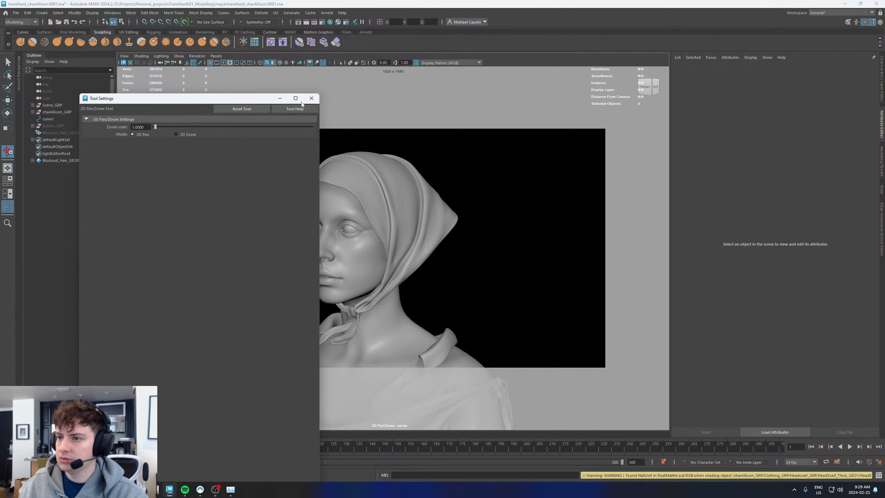
left_click(311, 98)
key("w")
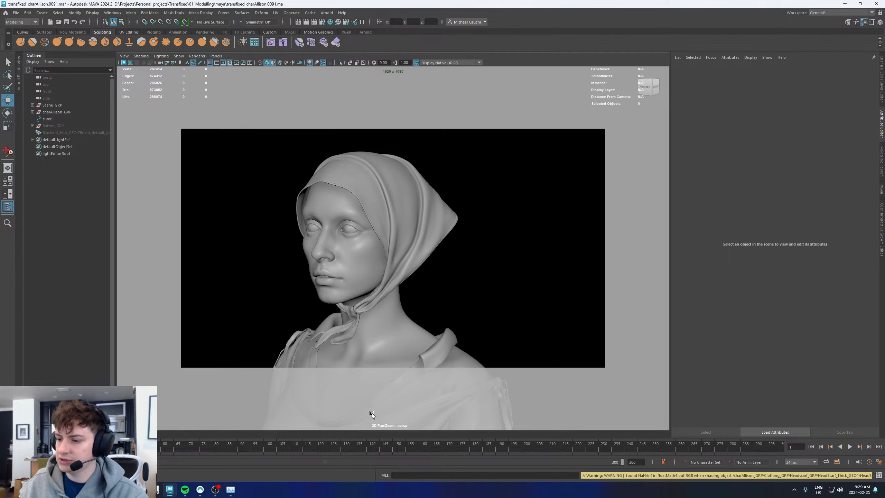
left_click(192, 62)
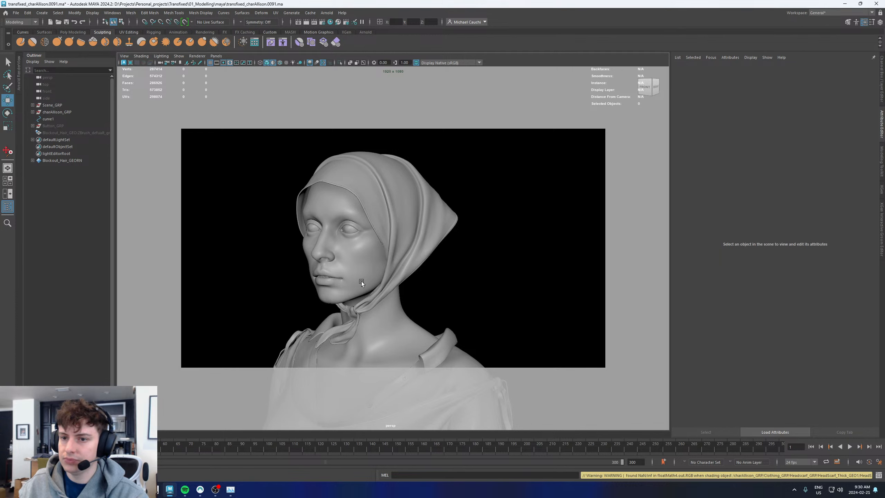
Select the body mesh and turn off the resolution gate in the perspective view
left_click(364, 264)
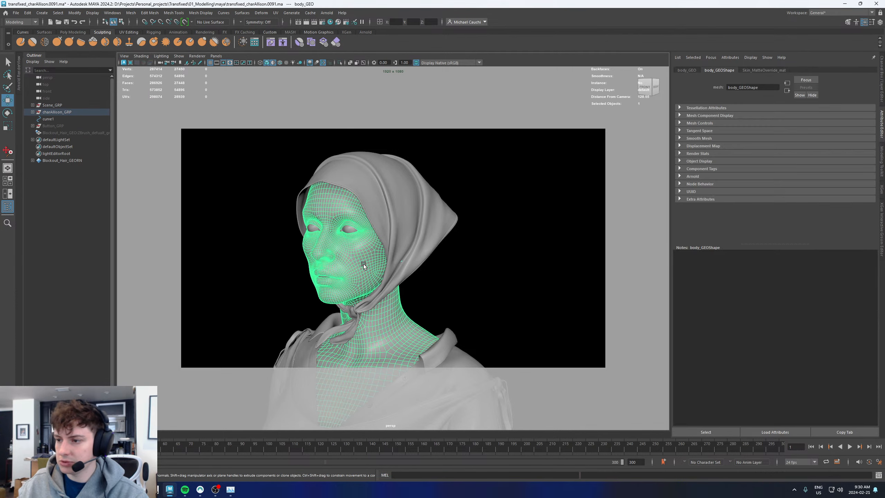
left_click(217, 56)
left_click(311, 107)
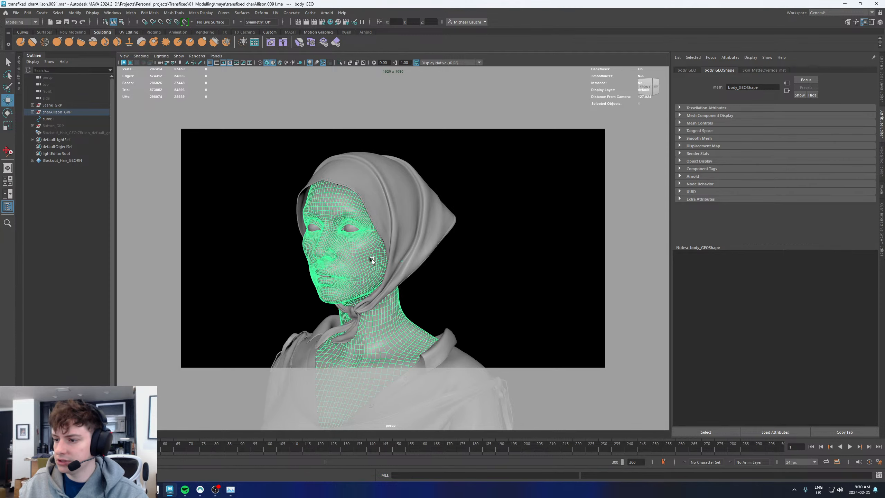
left_click_drag(372, 260, 395, 264, "alt")
left_click(226, 64)
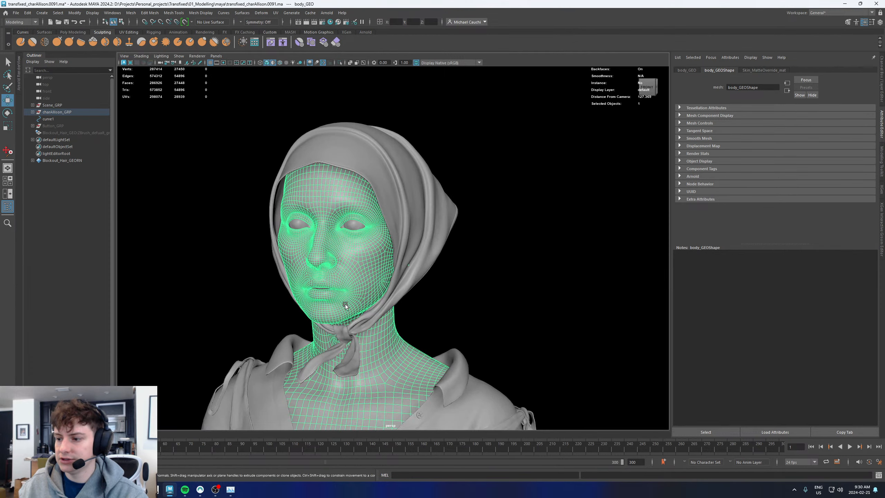
Examine the body's neck and chest with smooth mesh preview, then return the mesh to its unsmoothed display
middle_click_drag(344, 303, 384, 158, "alt")
left_click_drag(384, 157, 343, 172, "alt")
right_click_drag(343, 171, 424, 157, "alt")
key("3")
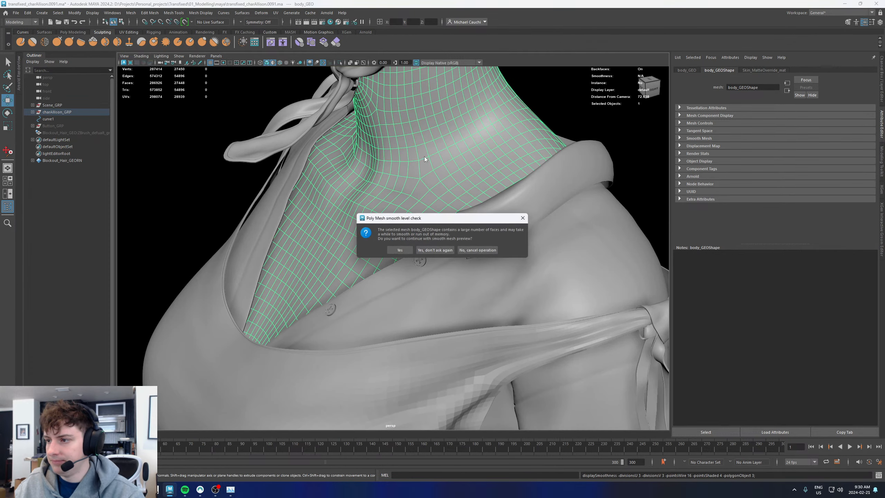
left_click(442, 251)
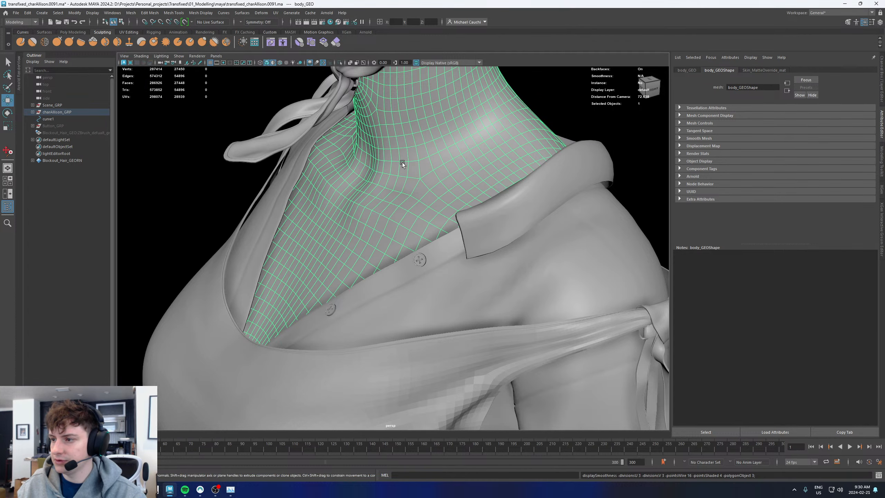
left_click_drag(405, 170, 426, 179, "alt")
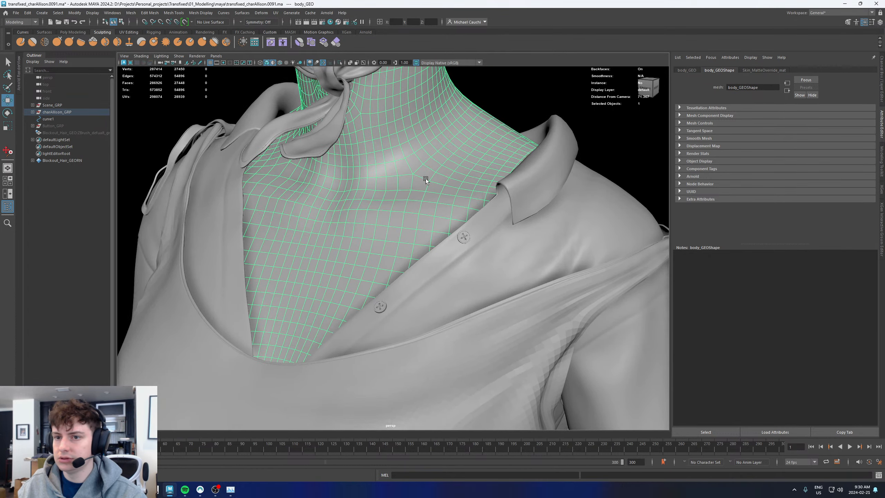
right_click_drag(426, 179, 342, 184, "alt")
key("1")
Reveal body_GEO in the scene hierarchy, duplicate it and hide the original mesh
key("f")
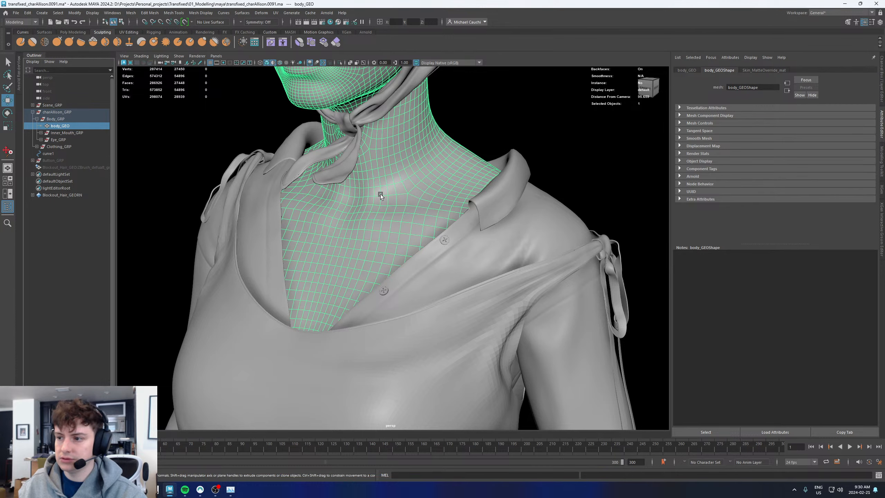
key("ctrl+d")
left_click(61, 127)
key("h")
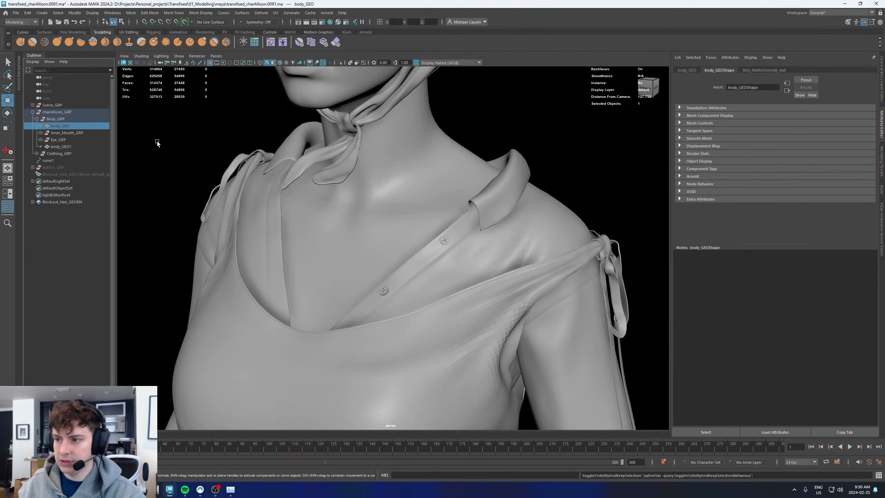
Delete a loop of faces around the duplicate body's neck and switch the view to wireframe display
left_click(393, 190)
left_click_drag(392, 190, 394, 171, "alt")
middle_click_drag(394, 171, 390, 233, "alt")
left_click_drag(391, 233, 374, 196, "alt")
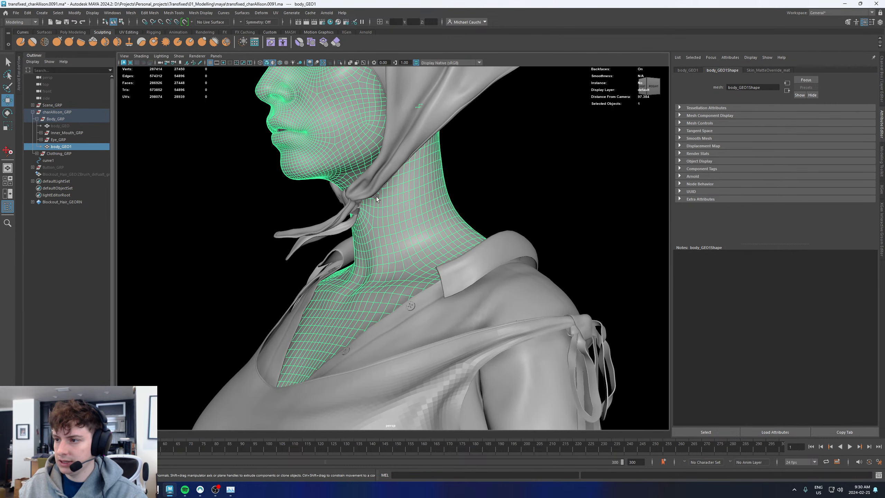
right_click_drag(403, 175, 403, 189)
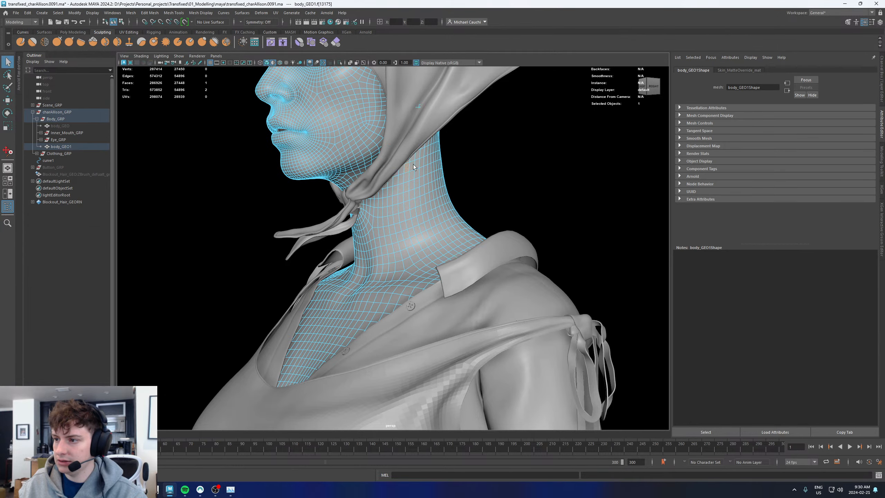
double_click(413, 166)
key("Delete")
scroll(413, 266, "down", 5)
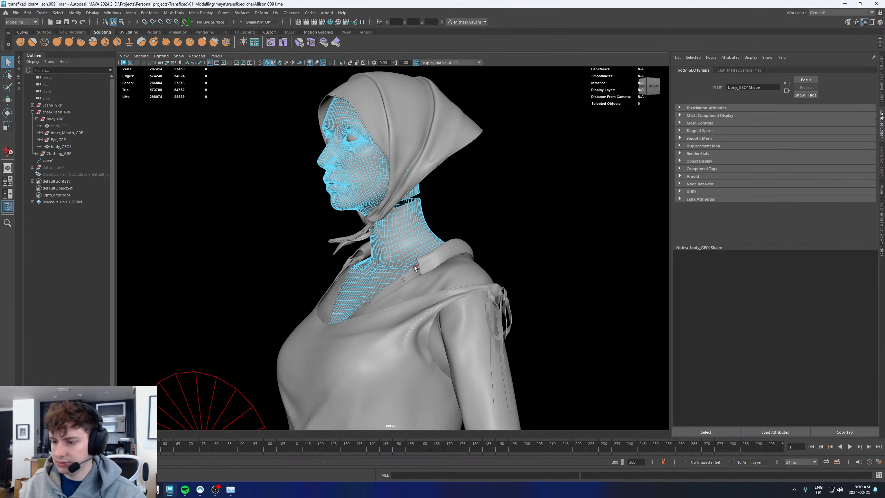
key("4")
Try to select face loops across the duplicate body's chest
left_click_drag(412, 269, 443, 294, "alt")
middle_click_drag(442, 294, 435, 245, "alt")
left_click_drag(407, 283, 408, 295, "alt")
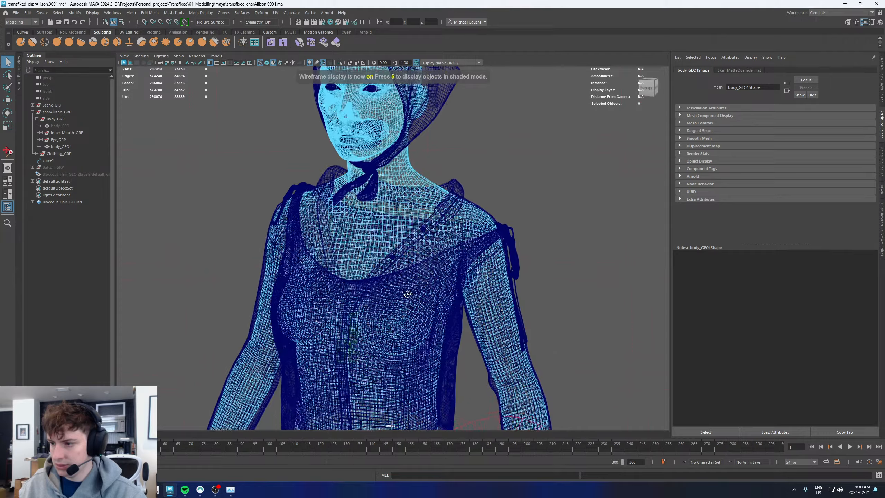
left_click(387, 240)
double_click(392, 240)
left_click_drag(392, 241, 376, 236, "alt")
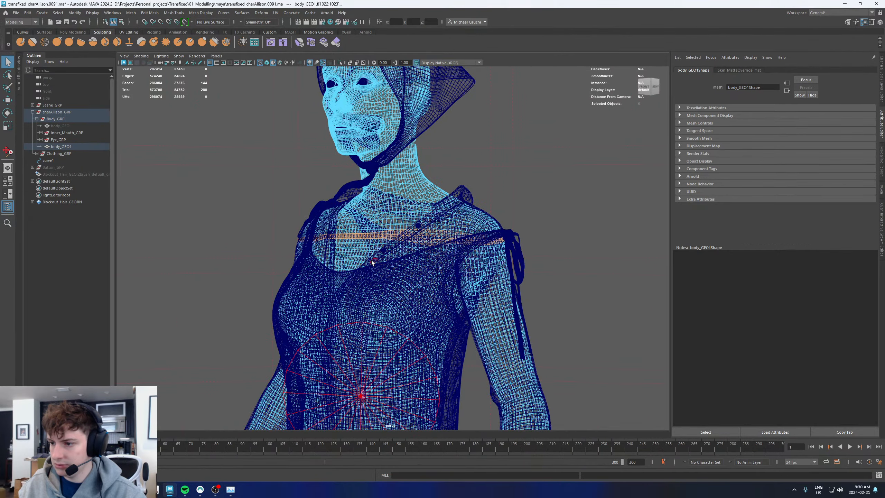
left_click(353, 268)
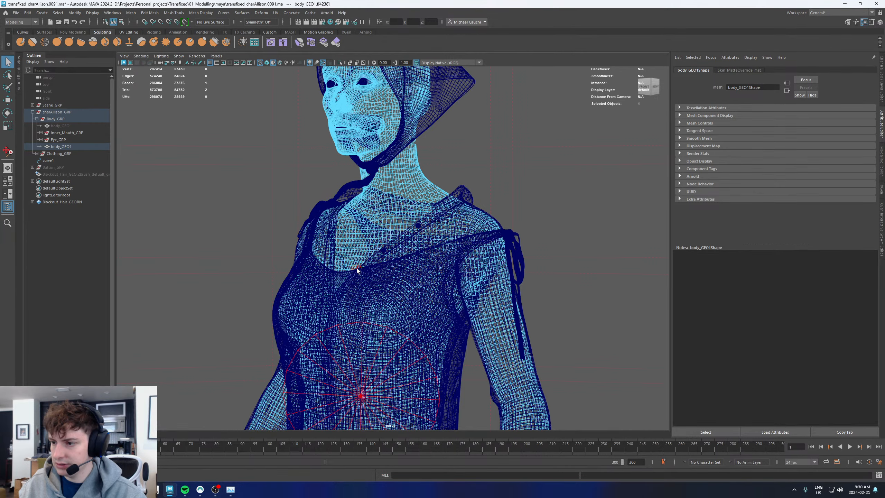
double_click(356, 267, "shift")
left_click_drag(355, 267, 440, 246, "alt")
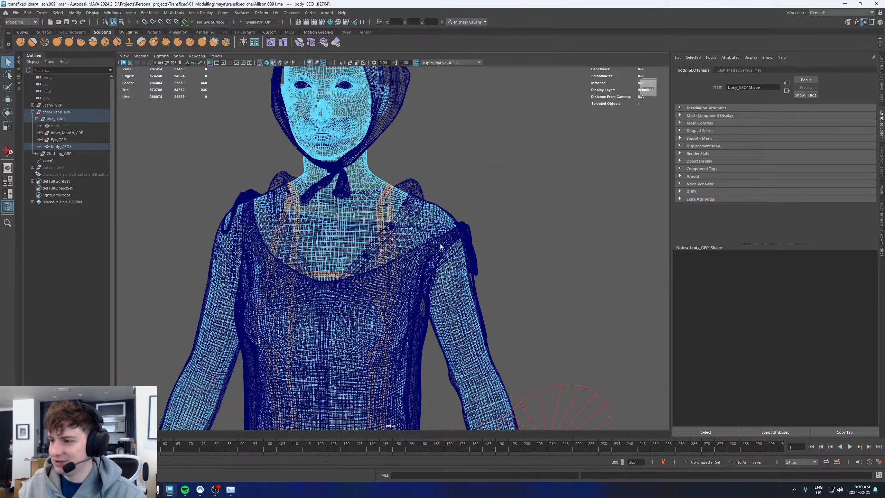
Delete all faces of the duplicate body below the upper chest, including the torso and lower arms
scroll(443, 227, "up", 3)
scroll(458, 208, "down", 8)
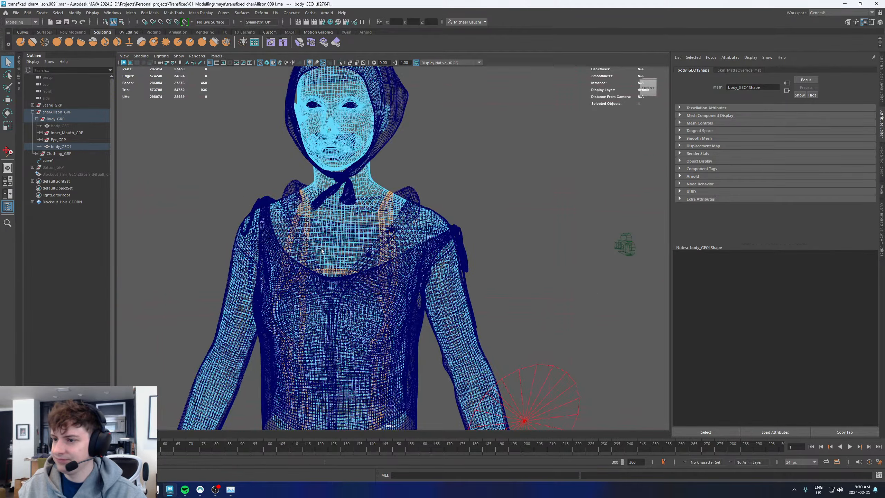
left_click_drag(484, 389, 251, 251)
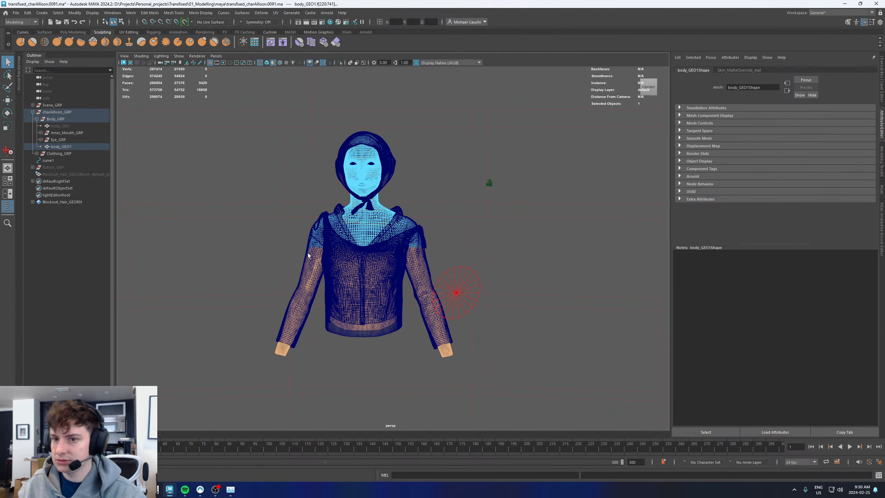
key("Delete")
middle_click_drag(338, 174, 329, 211, "alt")
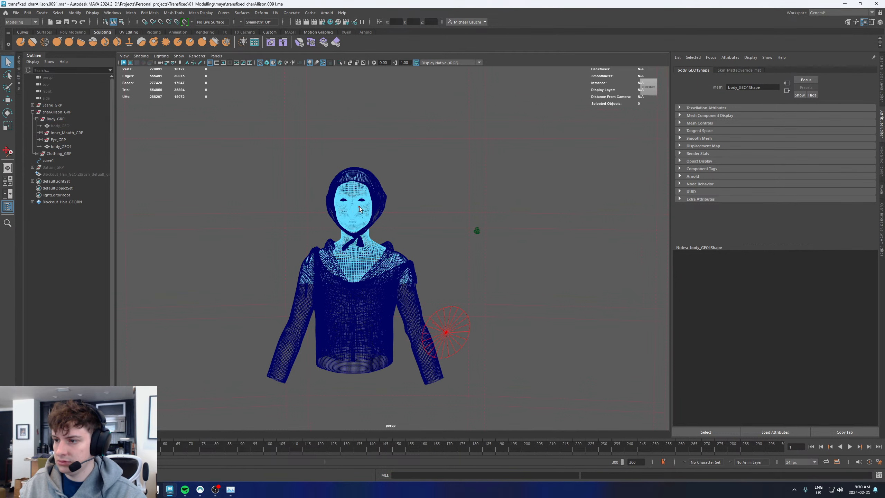
Delete the separated head faces of the duplicate, leaving only the neck, shoulders and upper chest
double_click(360, 207)
key("Delete")
left_click_drag(370, 241, 303, 259, "alt")
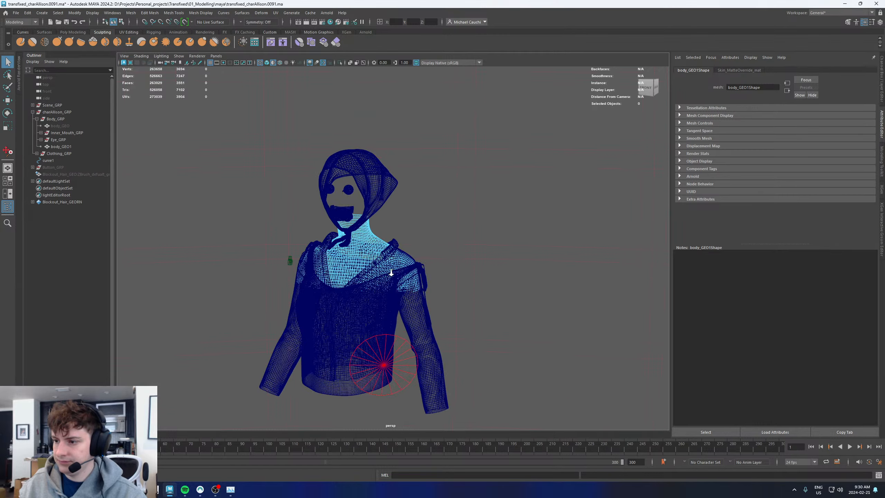
Smooth the remaining neck and chest mesh with one division level and delete its construction history
scroll(301, 261, "up", 6)
key("w")
left_click(311, 245)
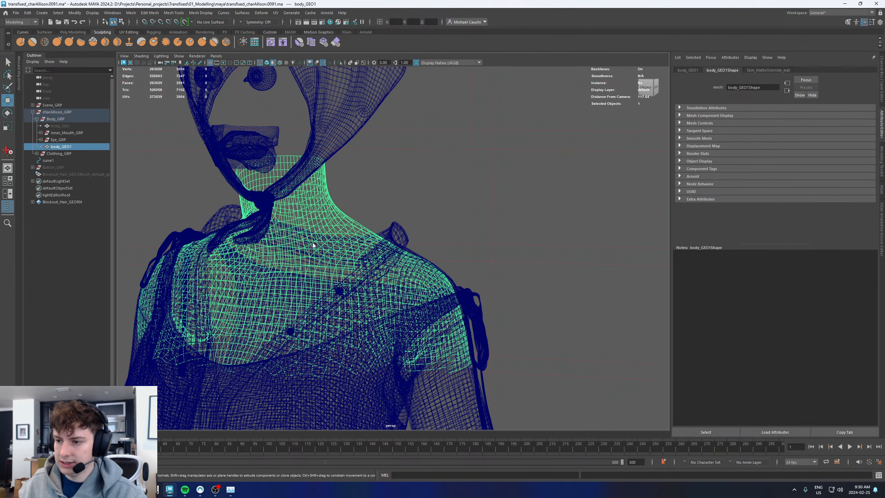
right_click_drag(311, 244, 301, 284, "shift")
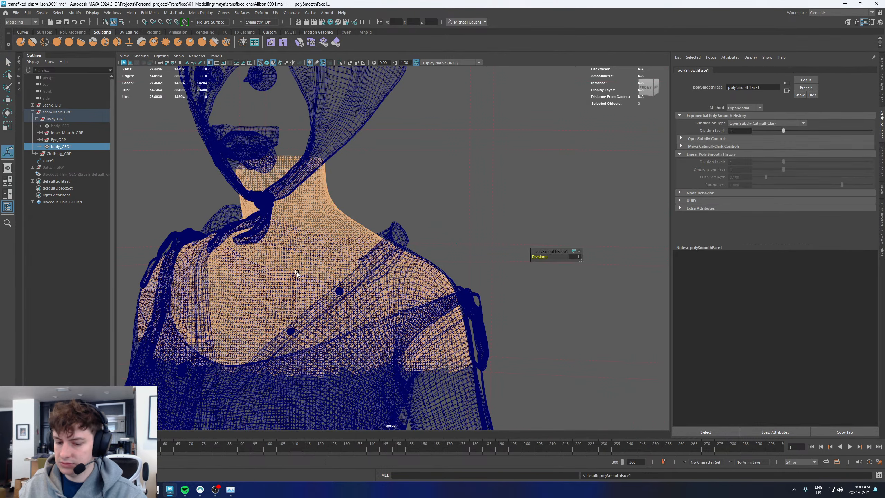
key("q")
left_click(313, 239)
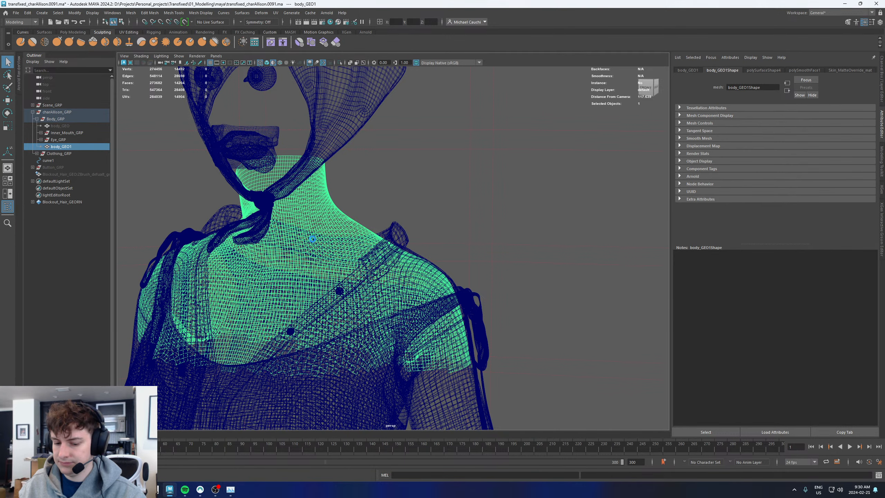
key("alt+shift+d")
Examine the smoothed neck mesh beneath the clothing in shaded display, briefly showing the original body_GEO for comparison
key("5")
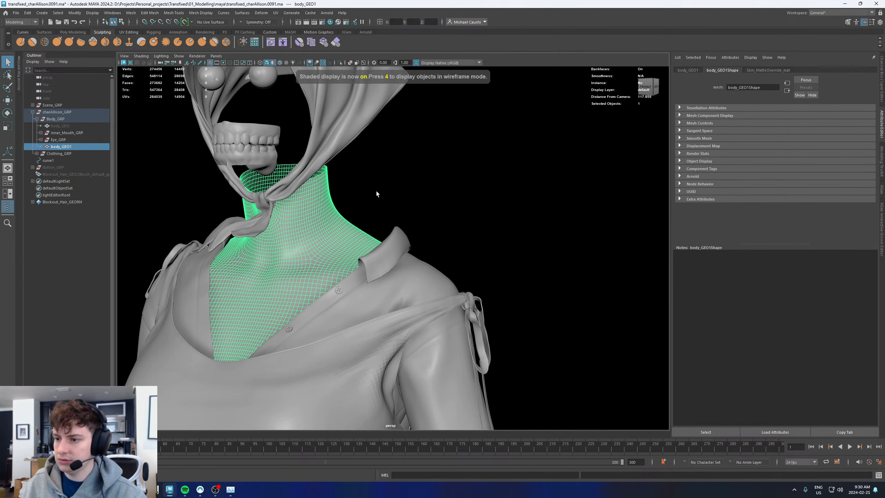
left_click(326, 235)
right_click_drag(324, 235, 345, 236, "alt")
left_click_drag(345, 236, 349, 202, "alt")
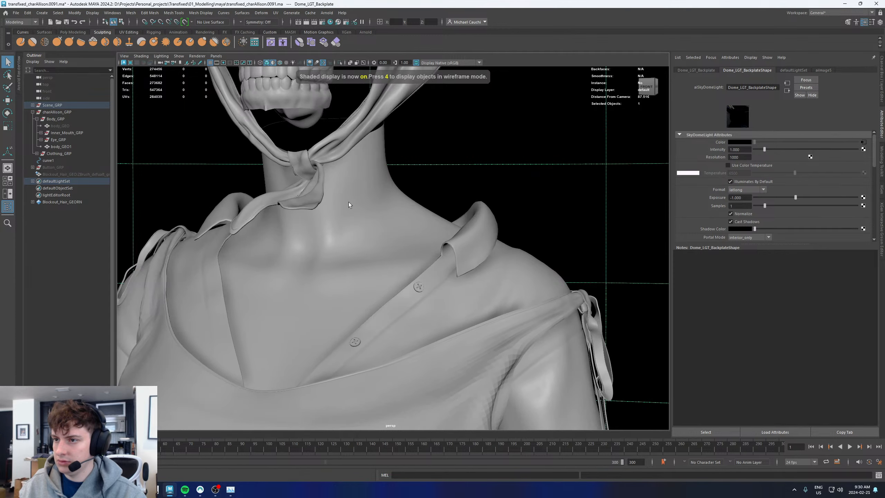
middle_click_drag(348, 202, 356, 228, "alt")
left_click(58, 126)
key("h")
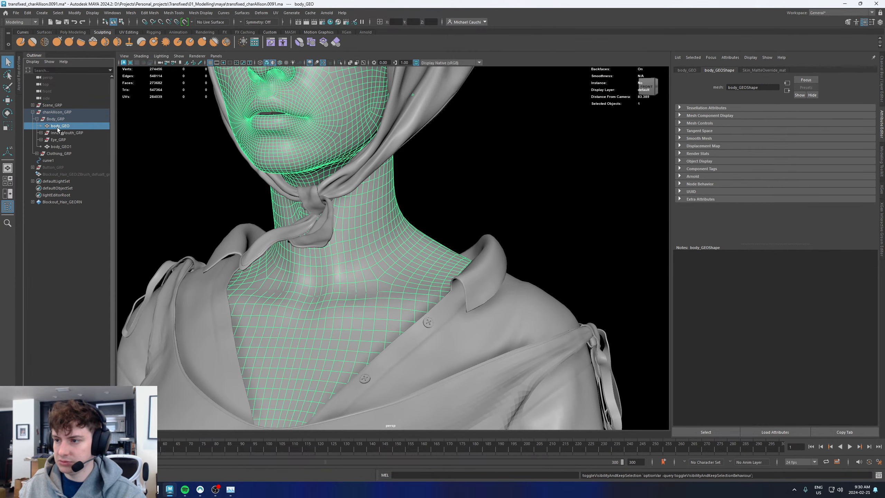
key("h")
left_click_drag(458, 252, 396, 260, "alt")
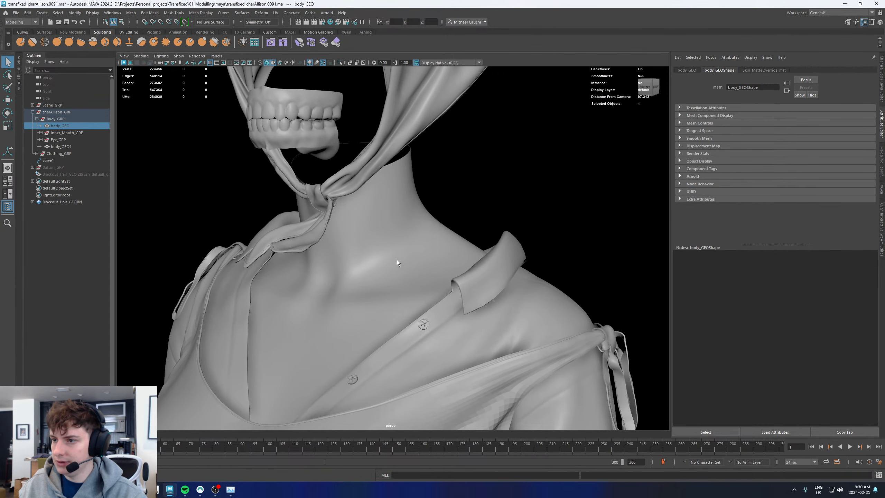
middle_click_drag(363, 194, 396, 248, "alt")
left_click_drag(309, 181, 385, 182, "alt")
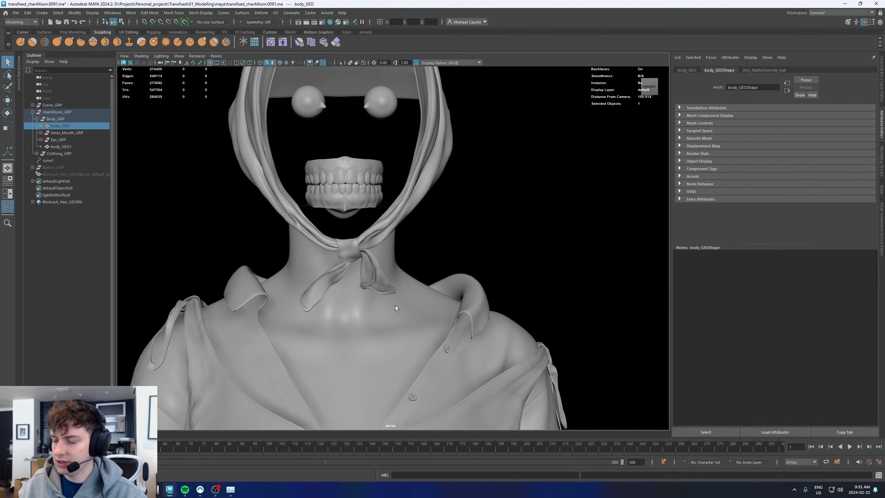
middle_click_drag(396, 309, 371, 249, "alt")
right_click_drag(371, 249, 414, 248, "alt")
Isolate the trimmed body_GEO1 mesh in the viewport and frame its whole neck and chest
left_click(414, 247)
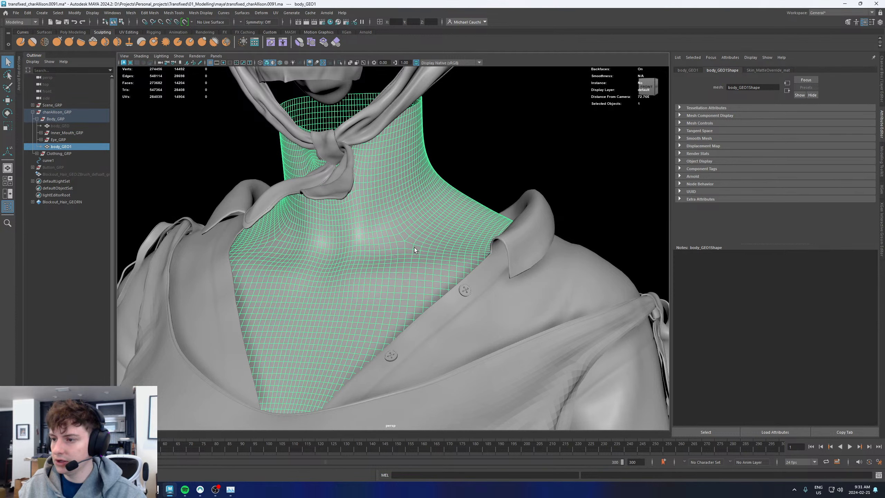
left_click(340, 63)
right_click_drag(331, 226, 142, 247, "alt")
left_click_drag(363, 227, 365, 233, "alt")
right_click_drag(364, 232, 458, 244, "alt")
left_click(472, 208)
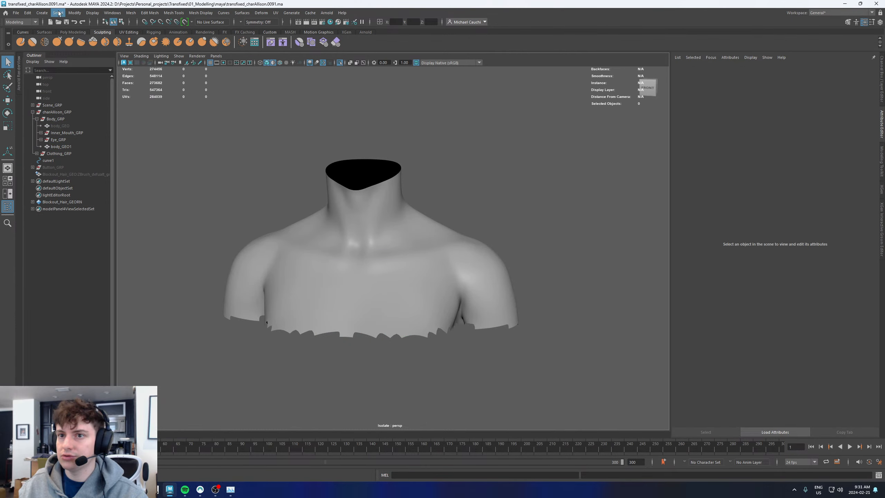
Create a NURBS circle and raise it from the origin to the height of the neck
left_click(42, 13)
mouse_move(65, 65)
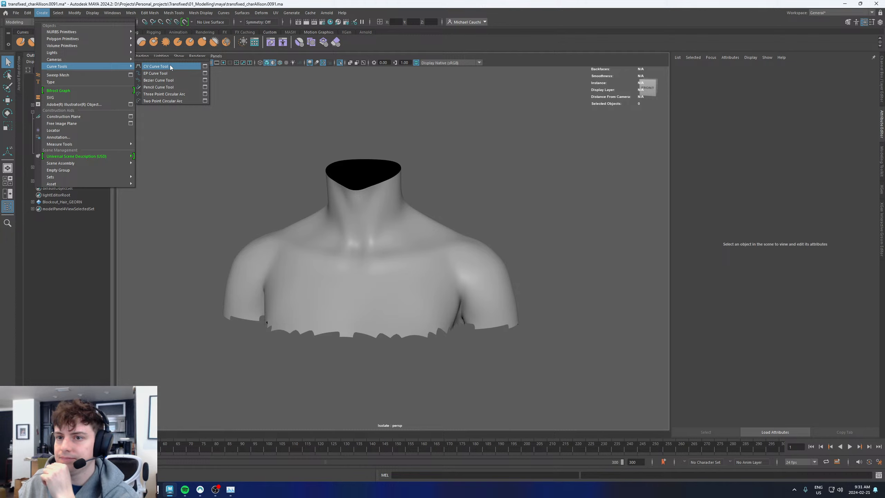
mouse_move(101, 31)
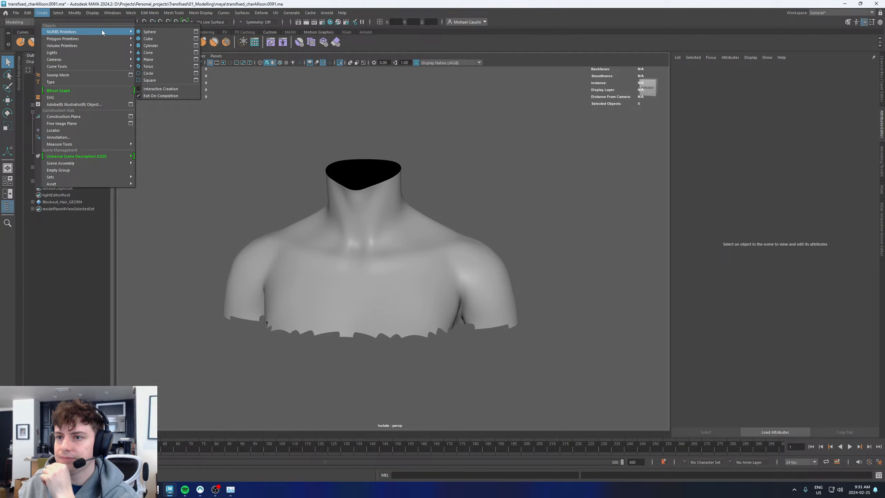
left_click(163, 74)
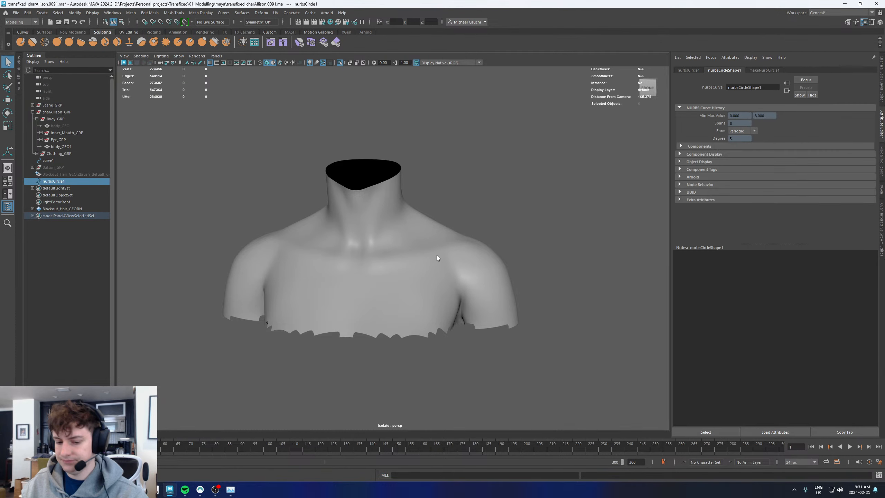
scroll(437, 256, "down", 10)
key("w")
left_click_drag(388, 370, 379, 216)
key("f")
scroll(384, 246, "down", 5)
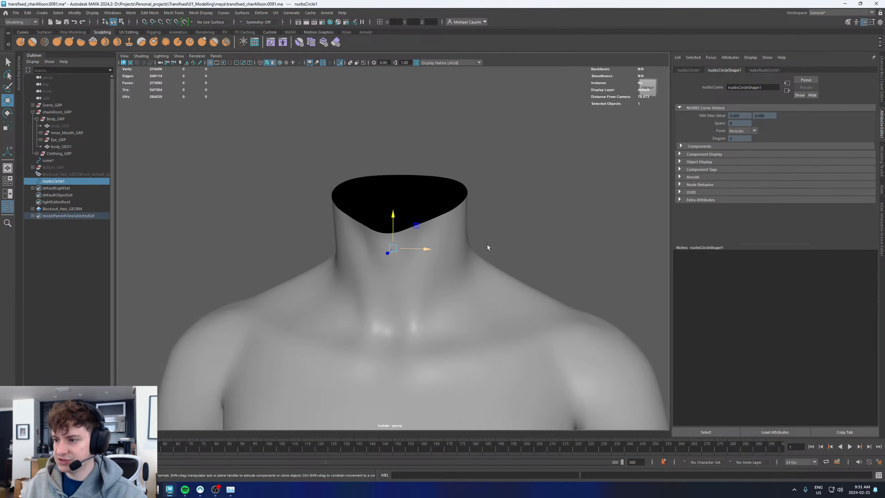
Scale the circle wider than the neck, then tilt and position it to follow the slope of the neck base
left_click_drag(487, 245, 387, 245, "alt")
key("r")
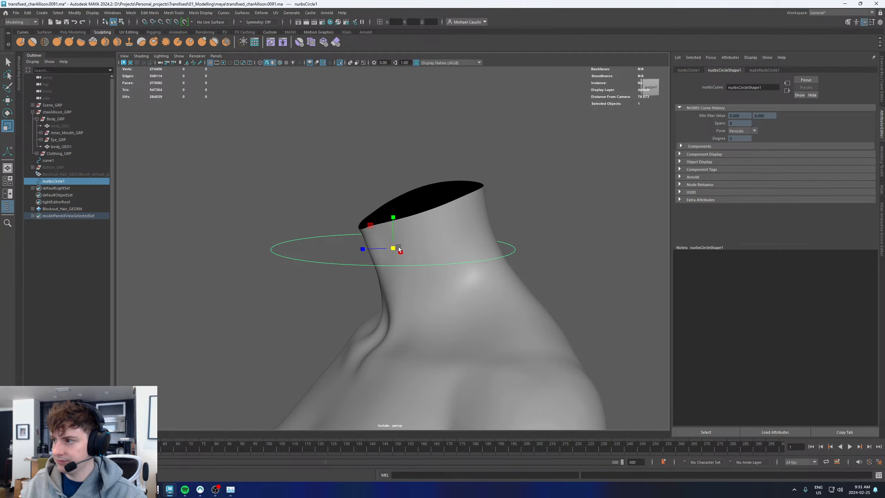
key("e")
left_click_drag(415, 244, 396, 259, "alt")
key("w")
left_click_drag(395, 259, 442, 266, "alt")
scroll(483, 265, "down", 5)
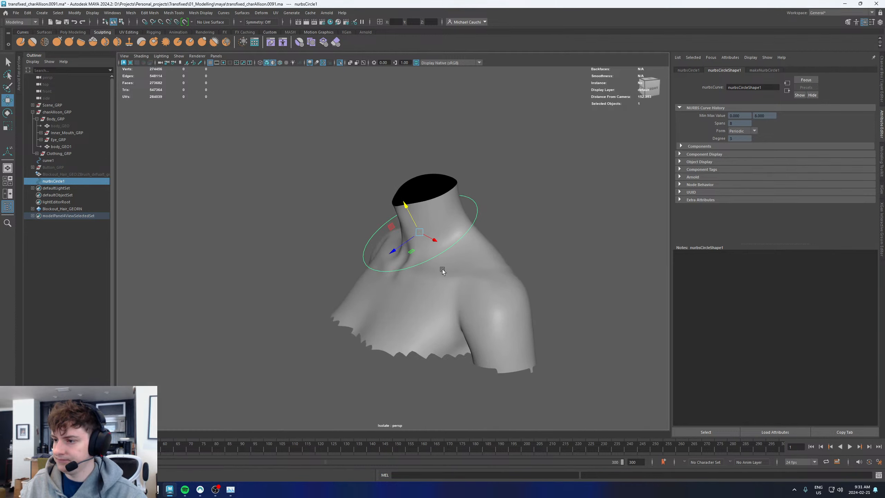
Inspect the circle's control vertices, then return it to object mode
left_click(459, 274)
left_click(476, 204)
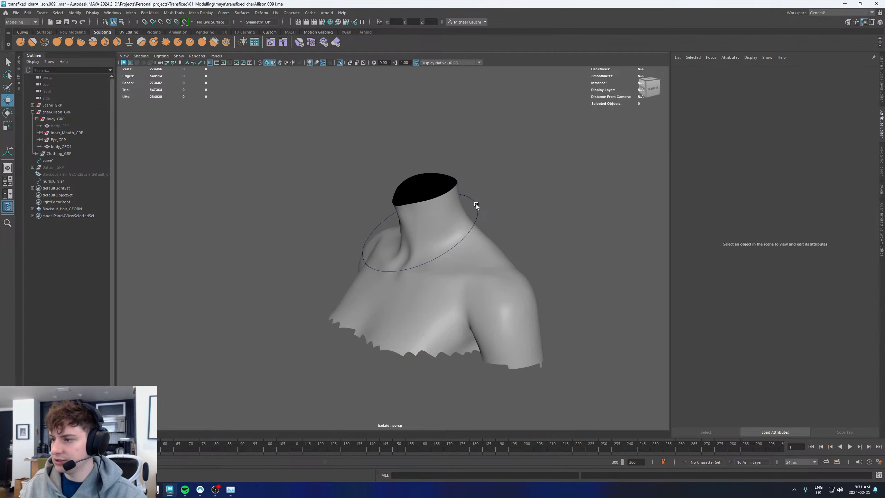
right_click(476, 204)
left_click(510, 211)
left_click_drag(510, 211, 540, 214, "alt")
right_click_drag(477, 212, 513, 185)
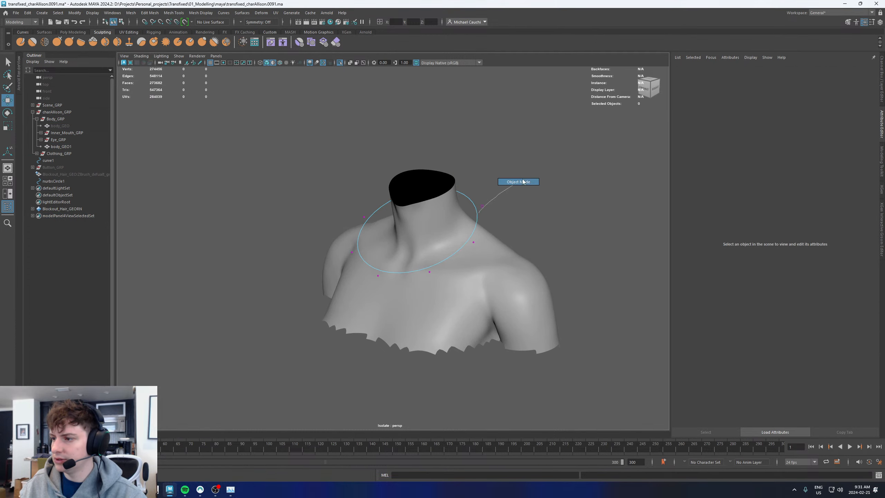
Rebuild the circle curve uniformly with 12 cubic spans and check its control vertices
left_click(223, 13)
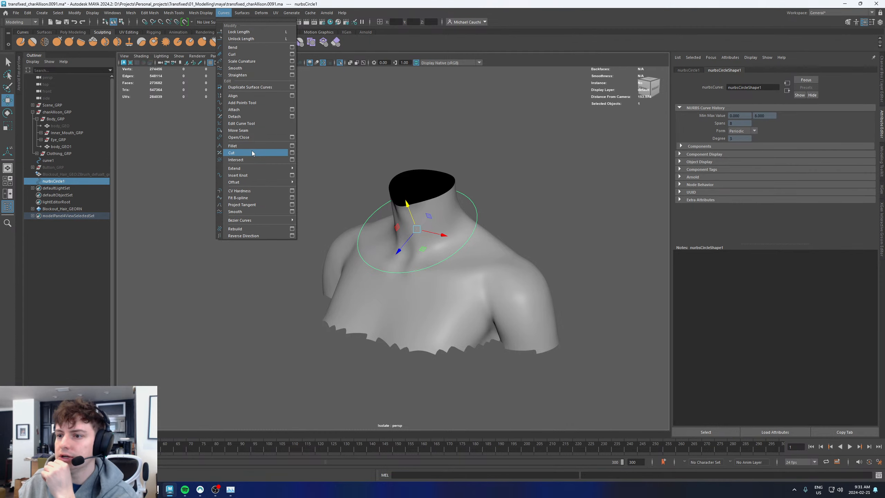
left_click(292, 229)
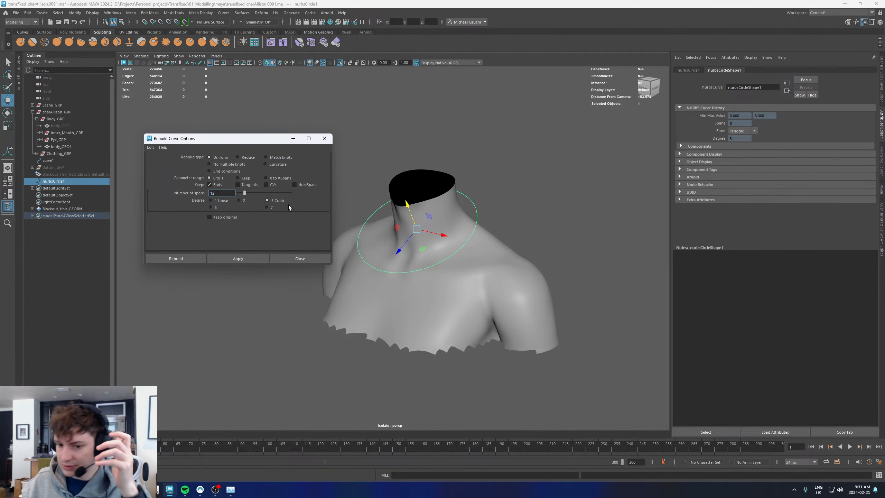
left_click(252, 259)
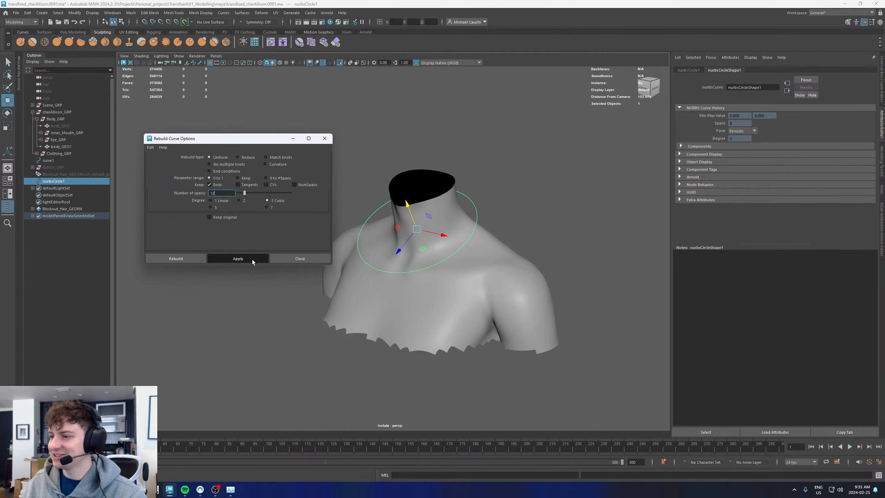
right_click_drag(441, 194, 549, 235, "alt")
right_click_drag(537, 182, 483, 185)
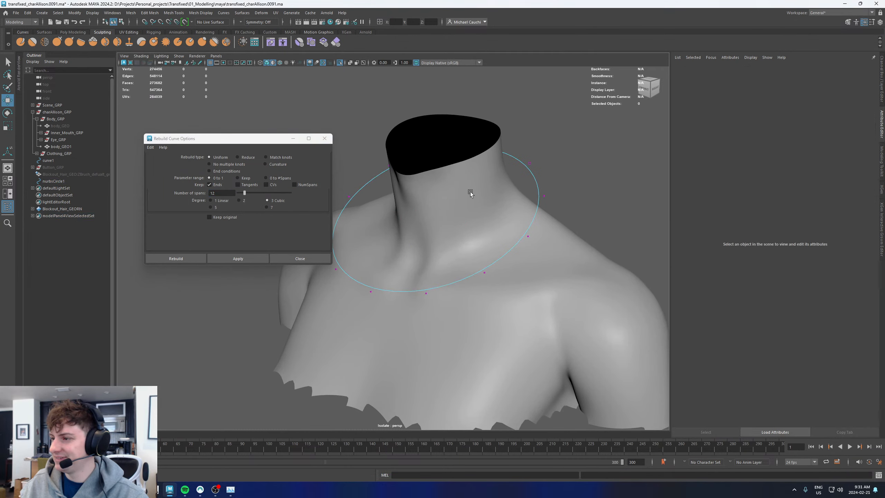
left_click_drag(470, 192, 509, 200, "alt")
Rebuild the circle curve with 32 spans, check its control vertices, and close the rebuild options
left_click_drag(222, 194, 192, 194)
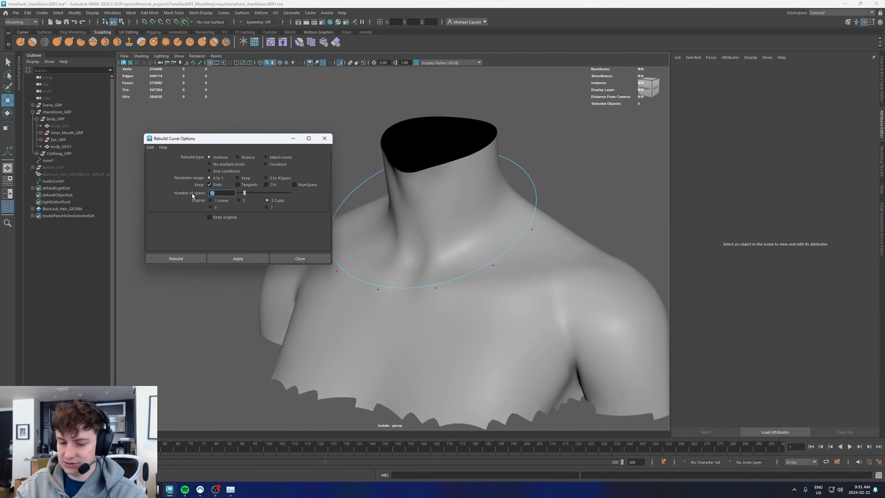
type("32")
key("Return")
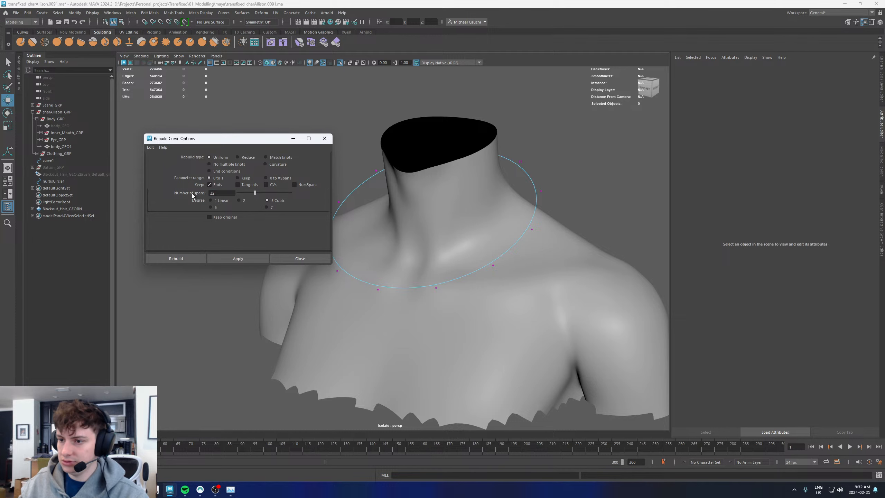
left_click(243, 255)
left_click(538, 190)
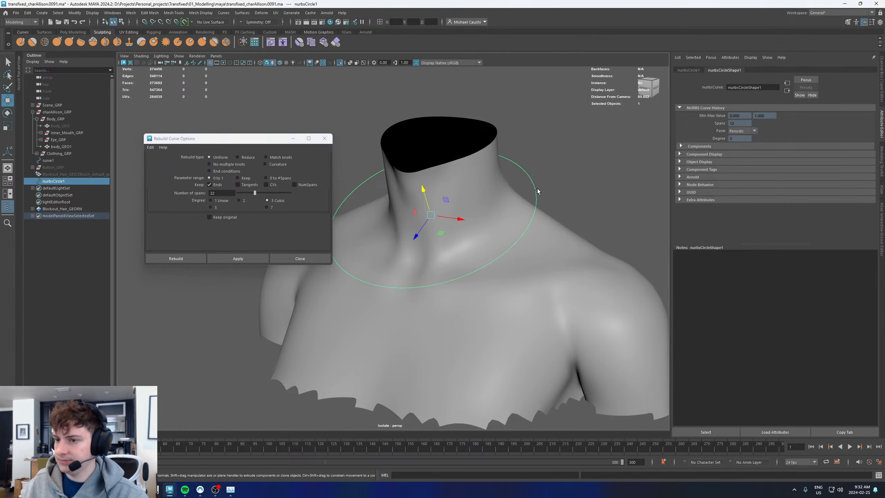
left_click(244, 260)
left_click(537, 192)
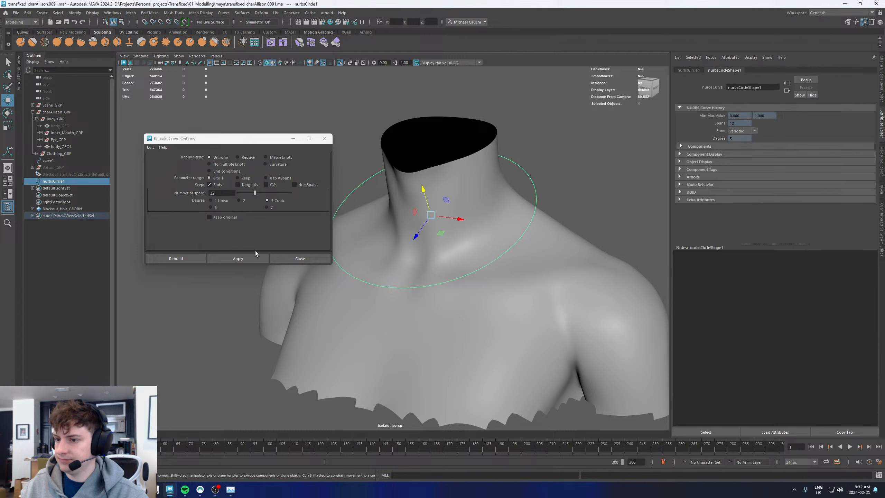
left_click(244, 258)
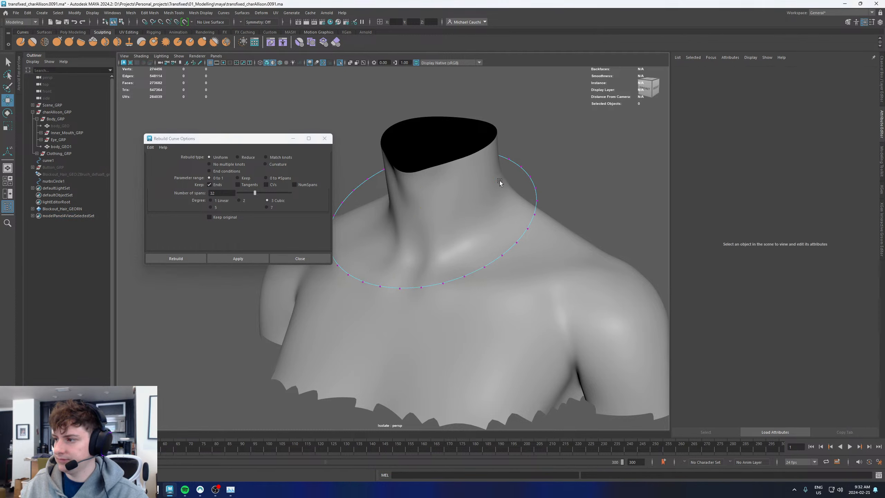
left_click_drag(500, 180, 525, 182, "alt")
left_click(524, 183)
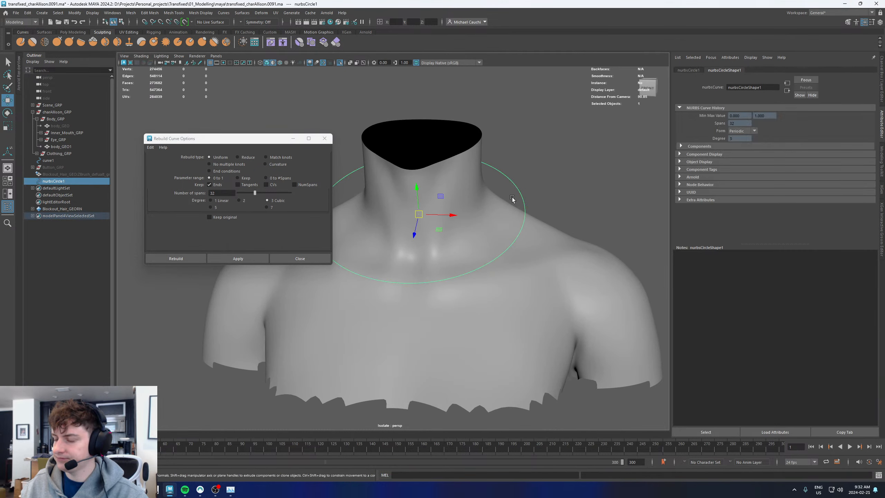
left_click(324, 138)
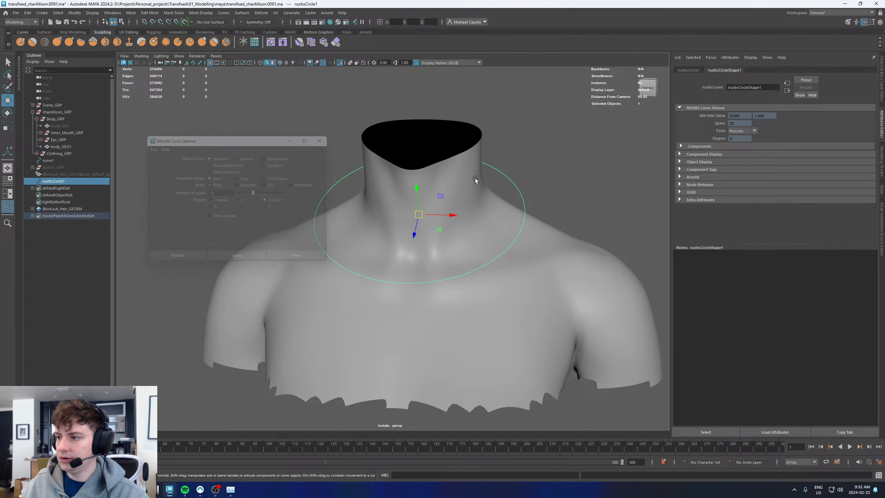
Switch to the FX menu set, keep the nHair commands open, and make the neck and chest mesh an nCloth passive collider
left_click_drag(479, 181, 478, 213, "alt")
left_click(478, 213)
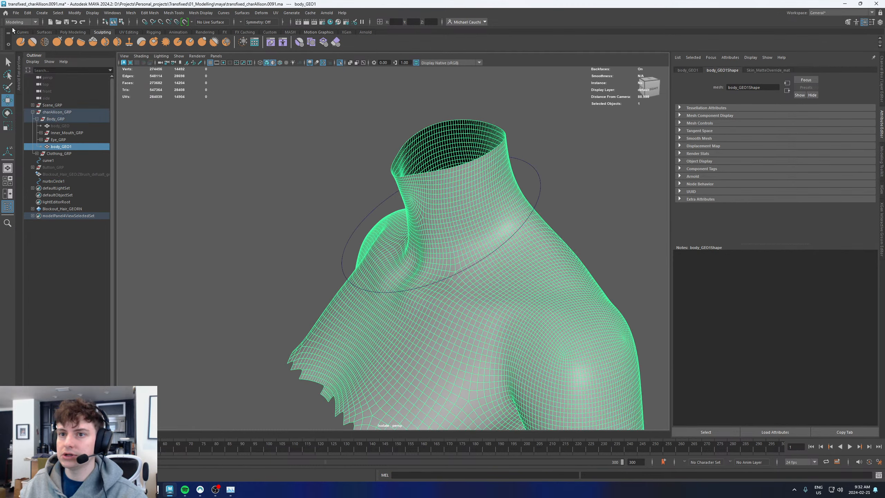
left_click(21, 22)
left_click(14, 52)
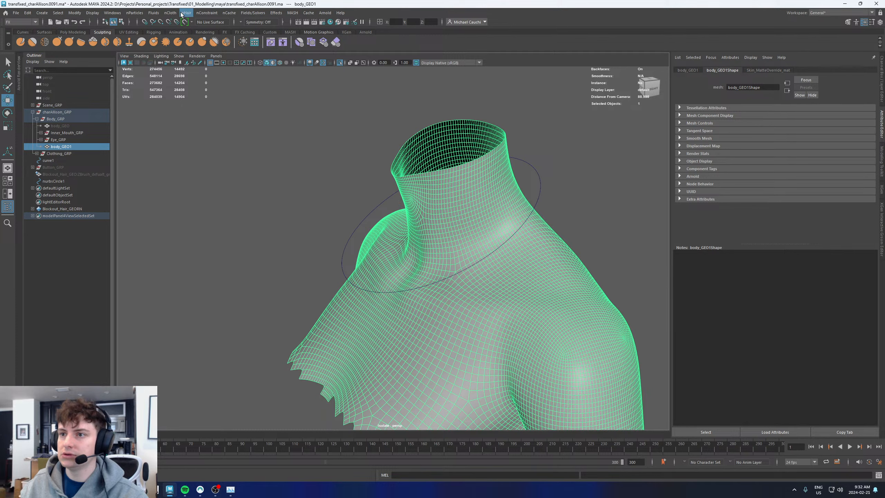
left_click(172, 12)
mouse_move(193, 42)
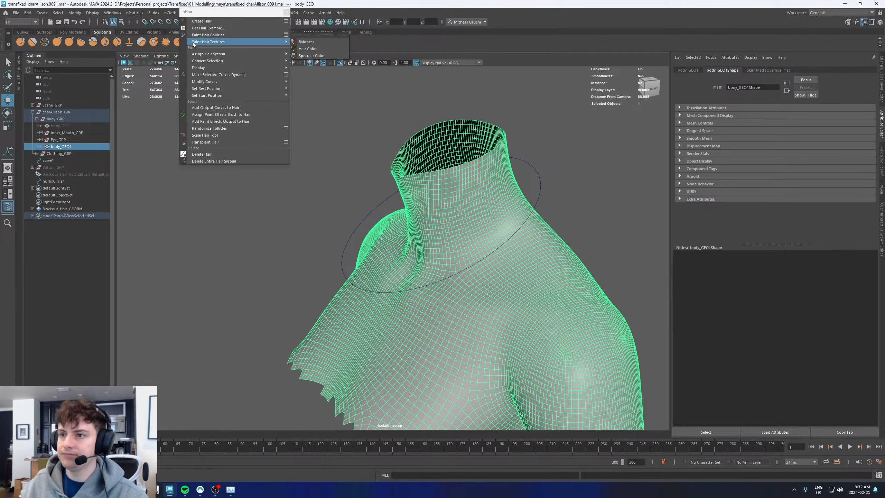
left_click(195, 11)
mouse_move(191, 129)
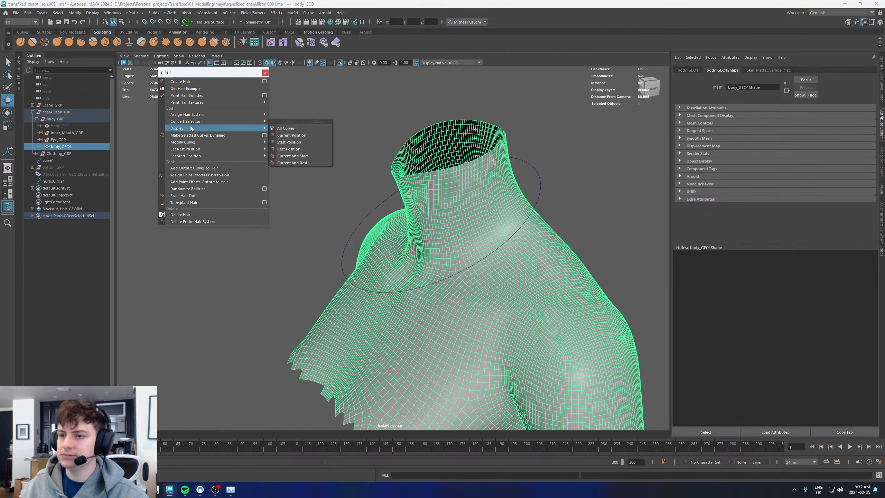
left_click(170, 13)
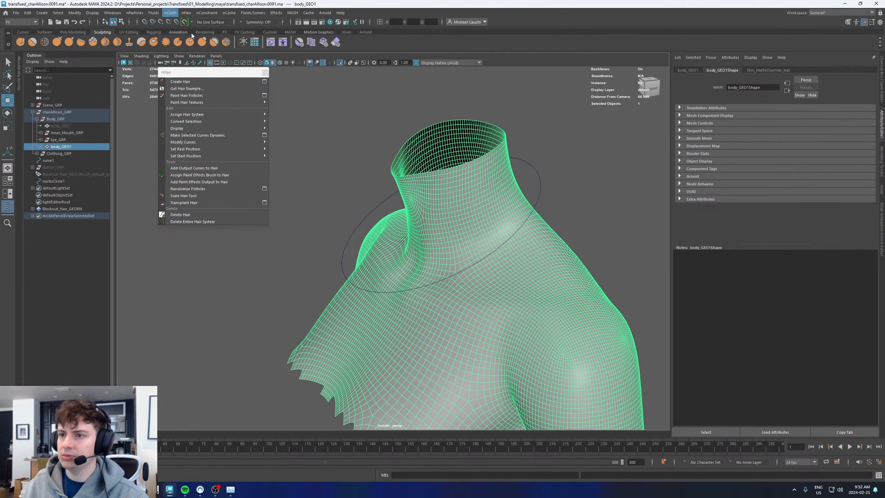
left_click(190, 33)
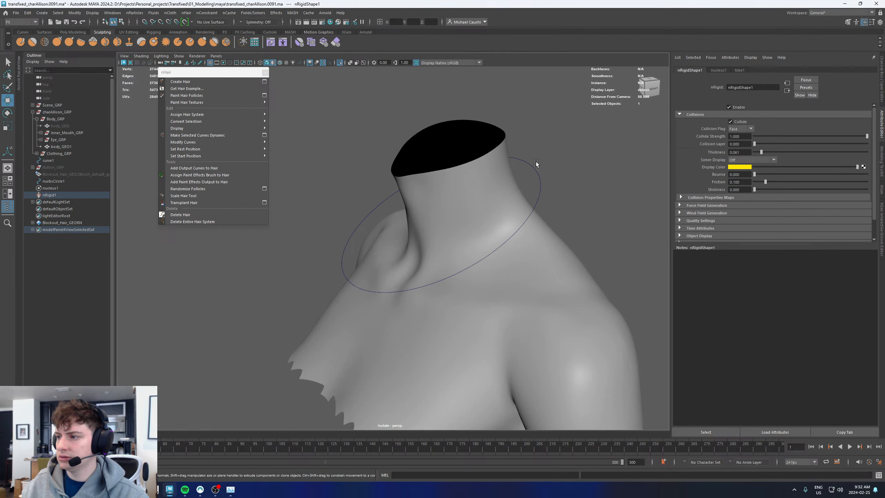
Assign a new hair system to the circle around the neck and briefly play the simulation
left_click(537, 177)
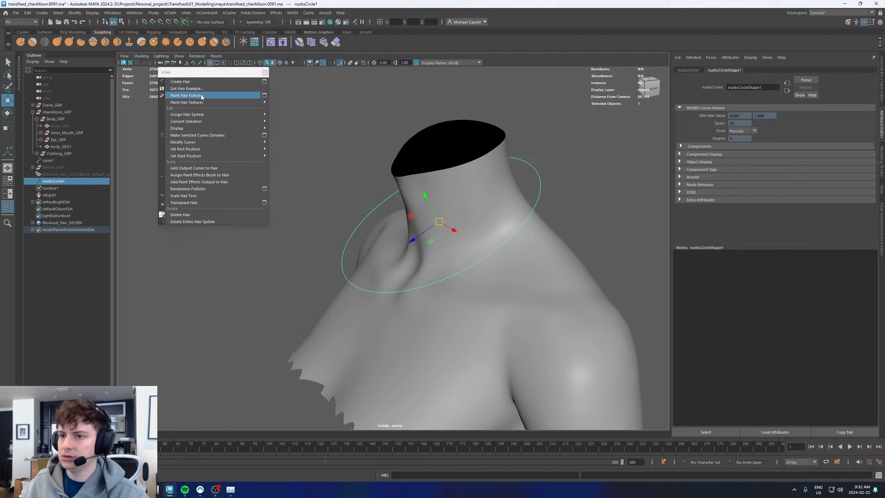
mouse_move(197, 116)
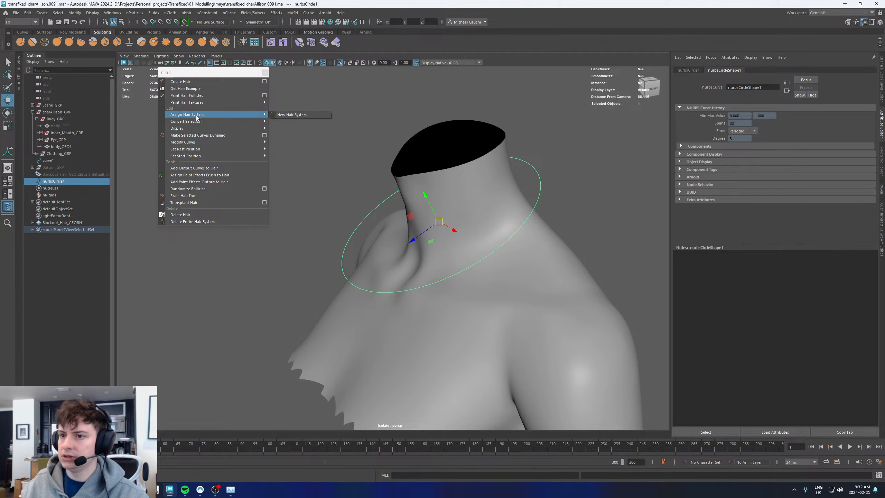
left_click(313, 116)
left_click_drag(320, 190, 355, 164, "alt")
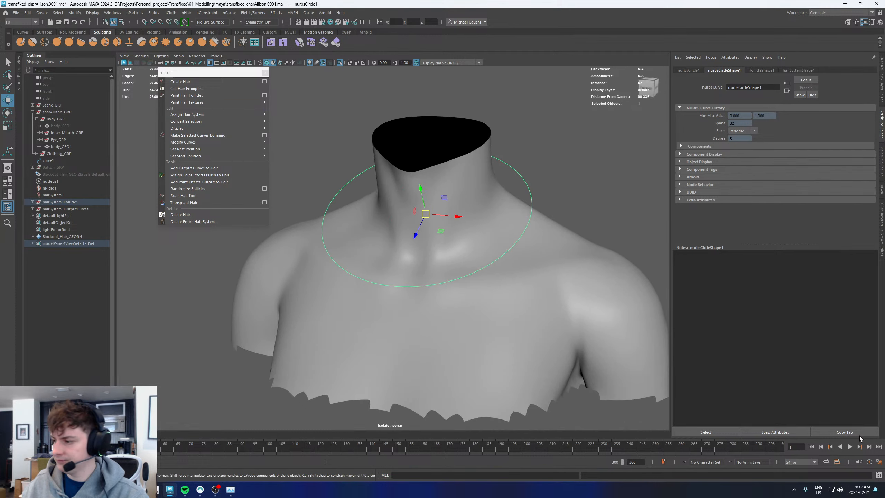
left_click(851, 447)
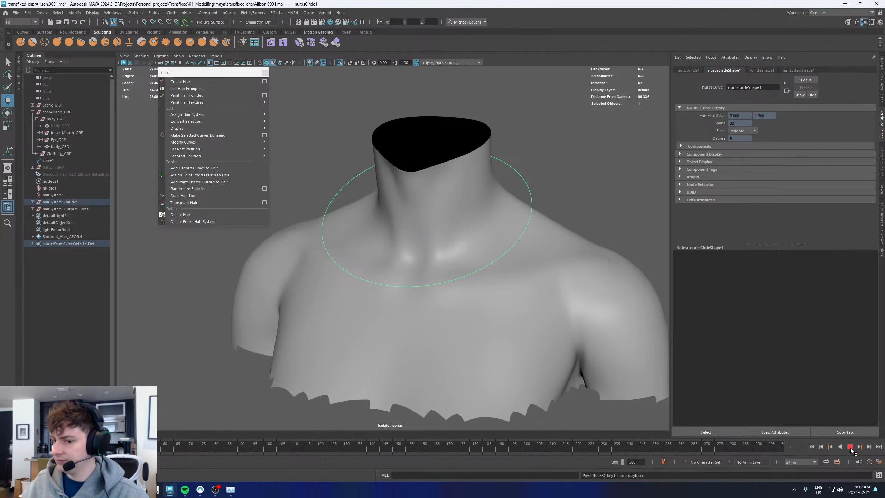
left_click(851, 448)
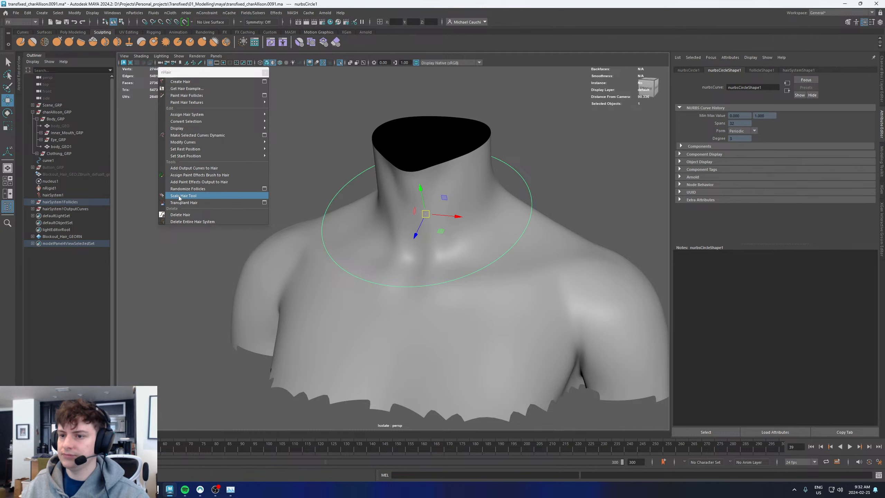
Expand the hair system's follicles down to the circle curve, rewind to frame 1, and replay the simulation with the nucleus node selected
left_click(32, 203)
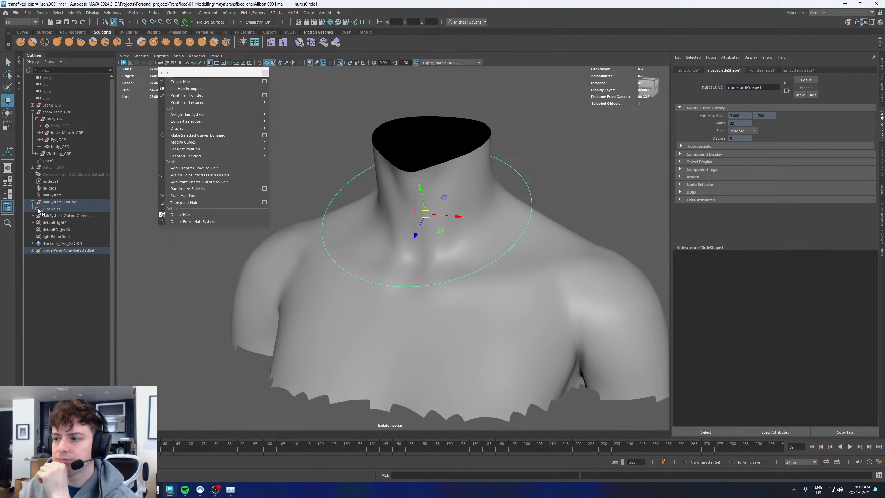
left_click(37, 210)
left_click_drag(555, 154, 526, 159, "alt")
left_click(811, 447)
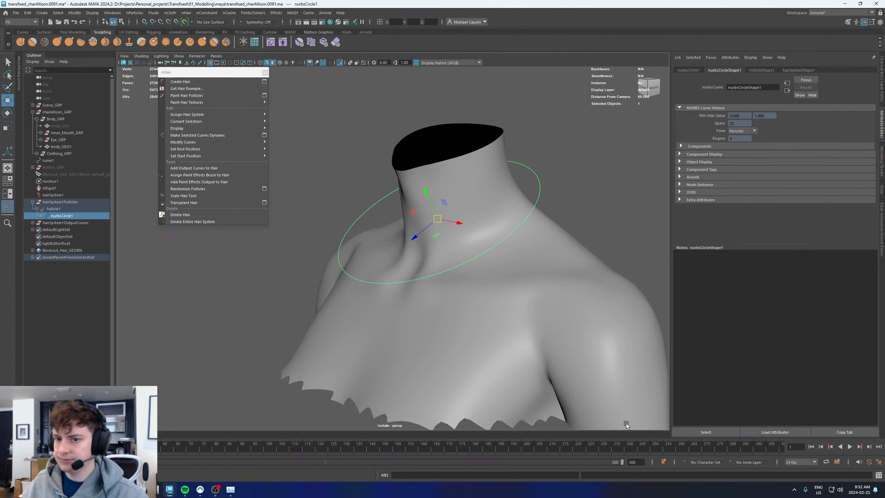
left_click(49, 181)
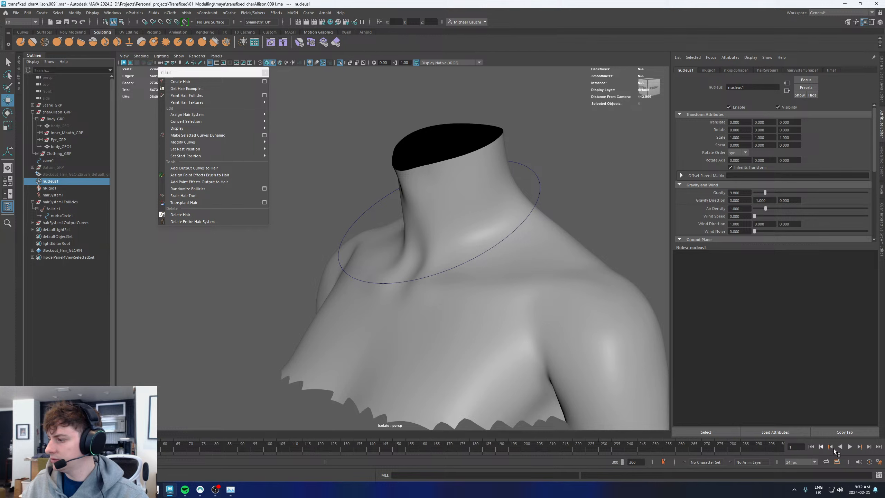
left_click(852, 448)
left_click(852, 448)
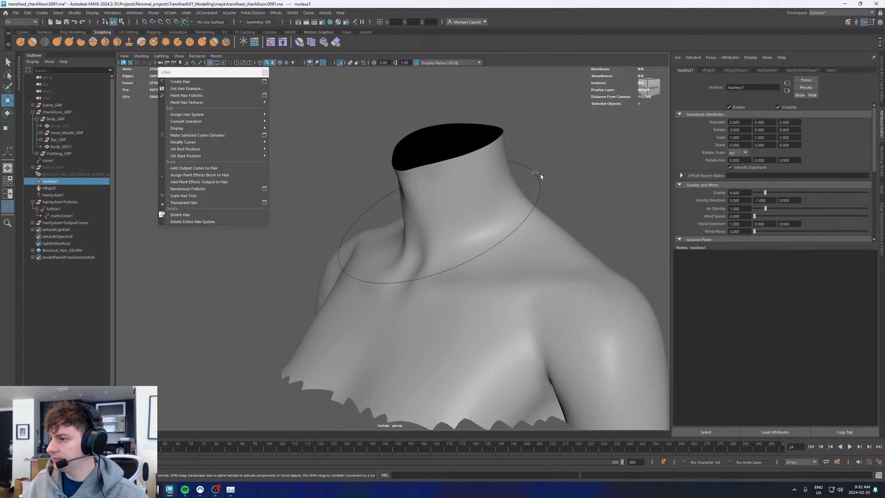
Examine the circle's follicle attributes and the Dynamic Properties of its hair system
left_click(540, 173)
left_click(761, 70)
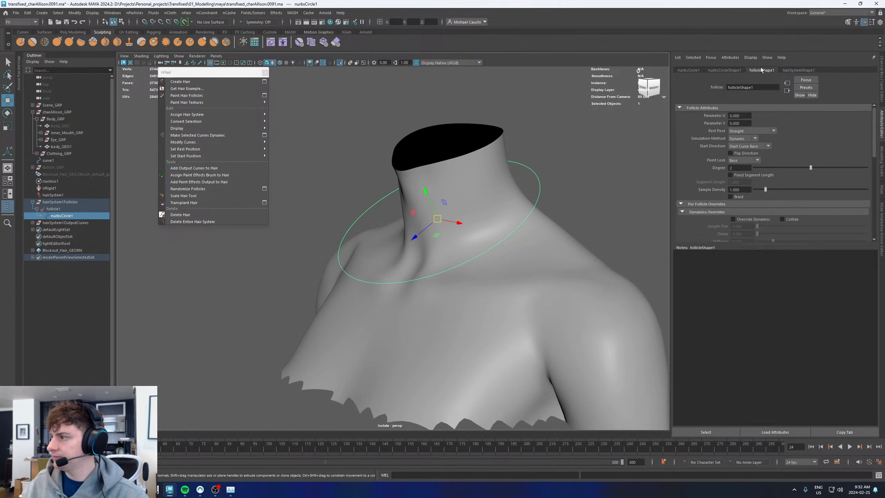
left_click(796, 71)
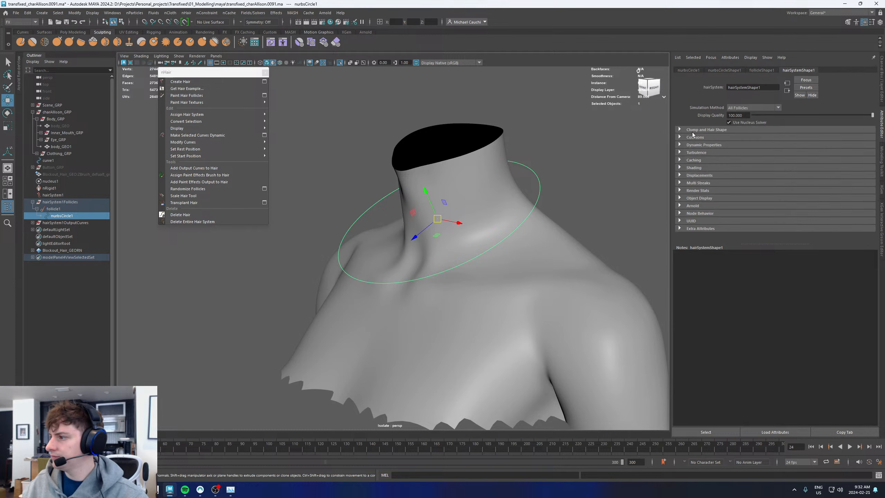
left_click(699, 146)
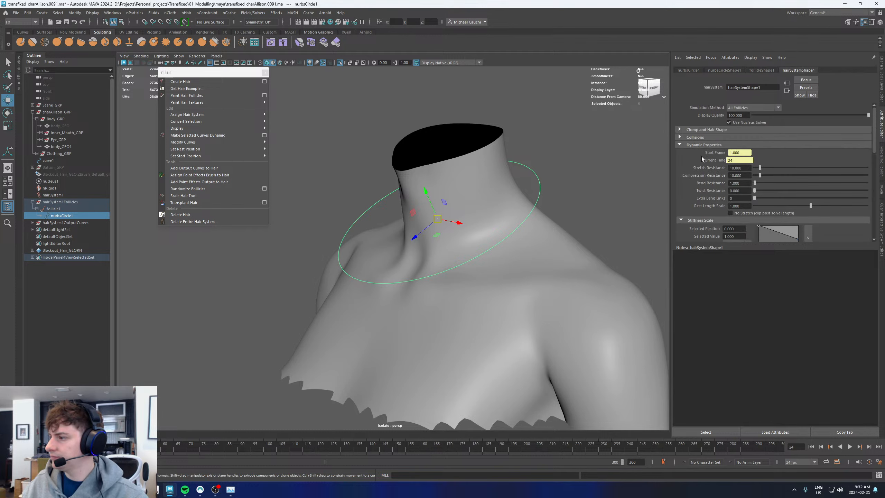
scroll(706, 187, "down", 3)
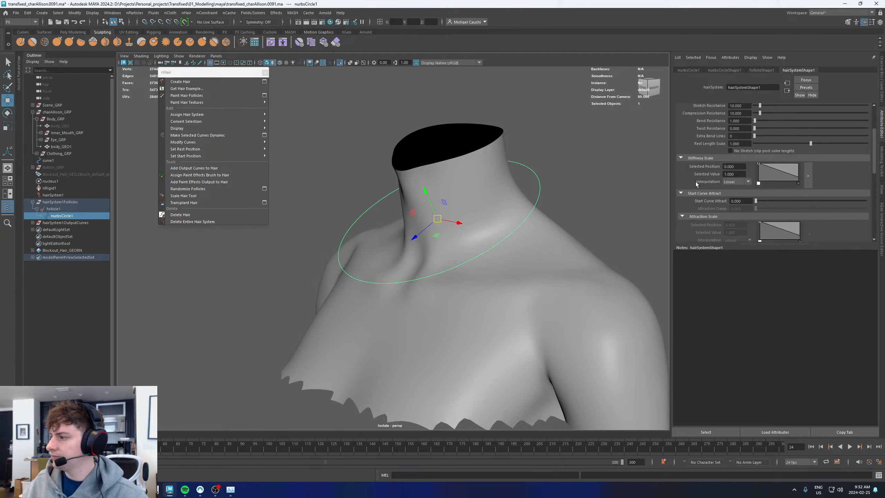
scroll(697, 186, "up", 3)
left_click_drag(610, 184, 649, 186, "alt")
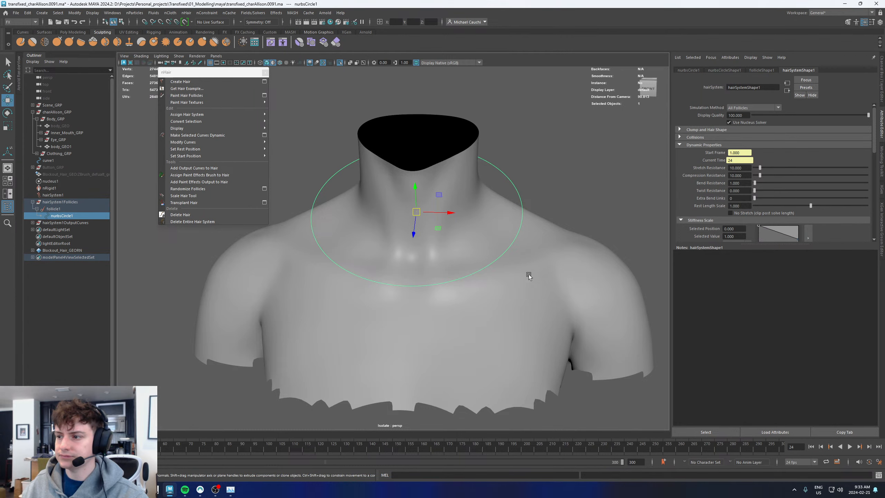
Make the neck and chest mesh a live surface
left_click(549, 280)
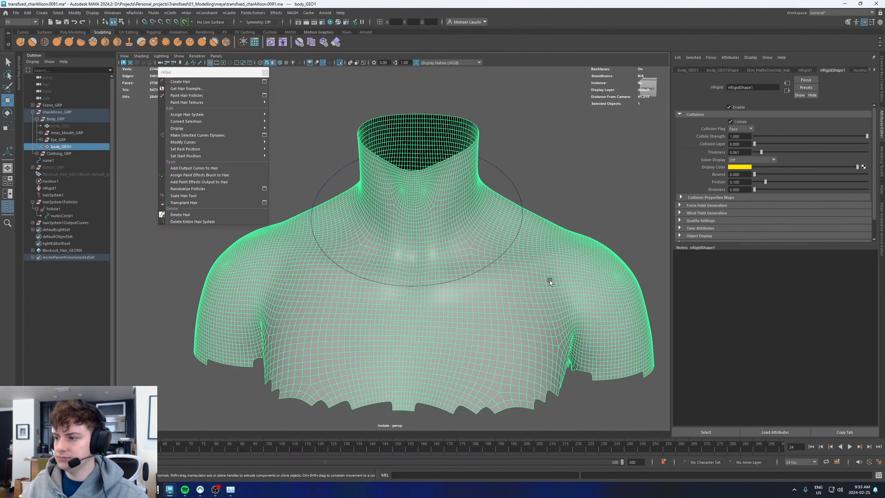
left_click(185, 22)
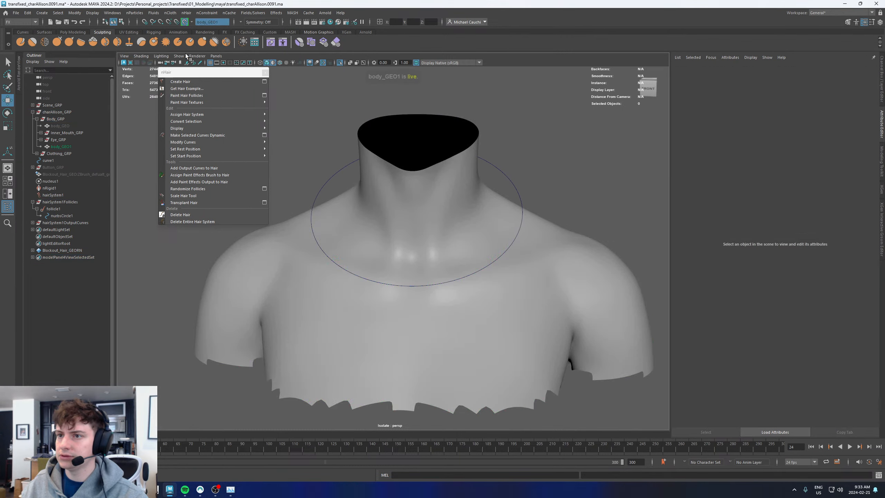
left_click(29, 14)
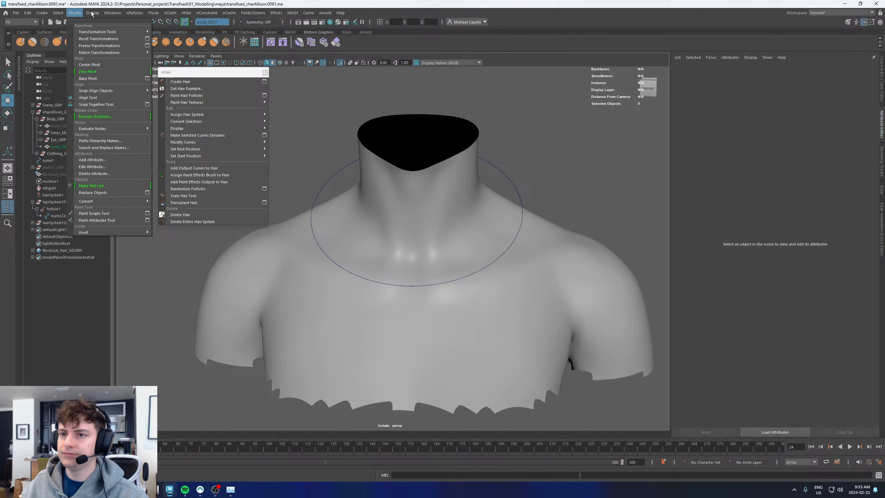
mouse_move(144, 13)
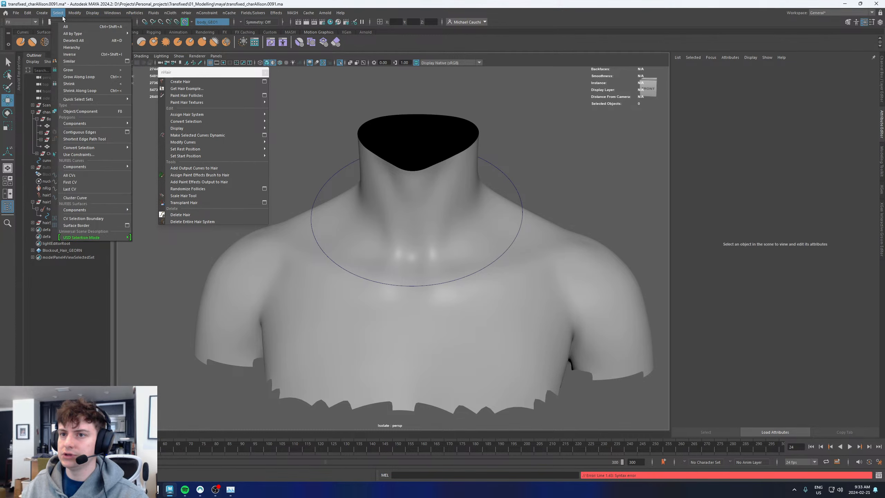
mouse_move(171, 14)
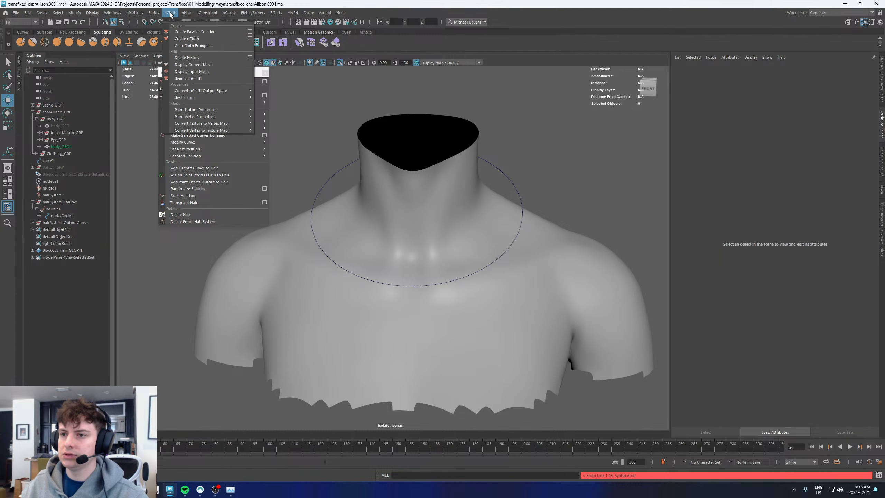
Try to create an nCloth from the circle curve around the neck
left_click(549, 183)
left_click(510, 183)
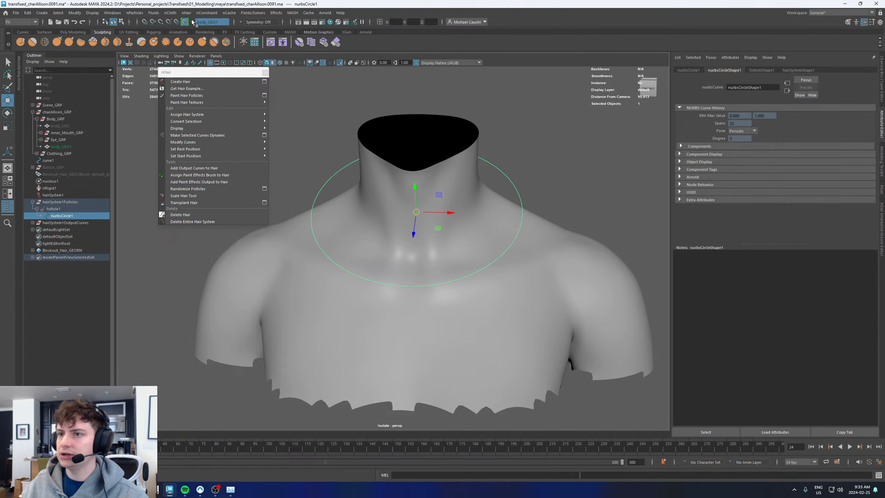
left_click(181, 14)
mouse_move(173, 14)
left_click(185, 39)
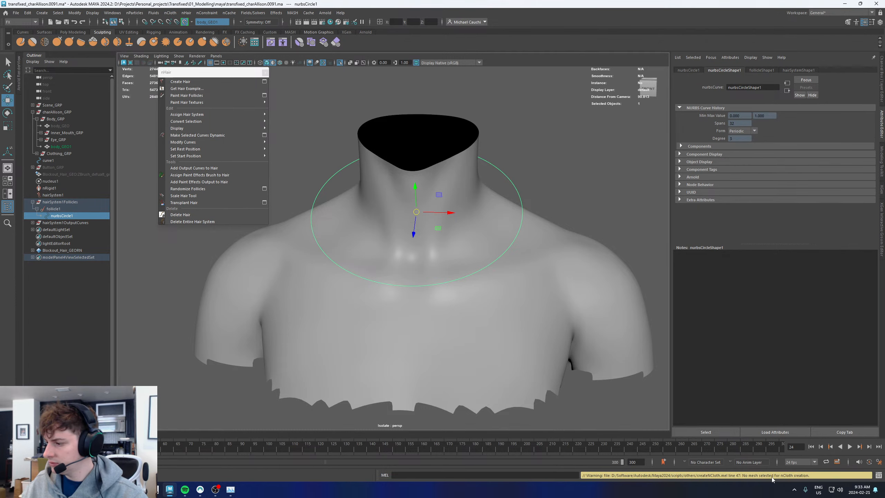
left_click_drag(488, 189, 476, 192, "alt")
right_click_drag(440, 198, 471, 219, "alt")
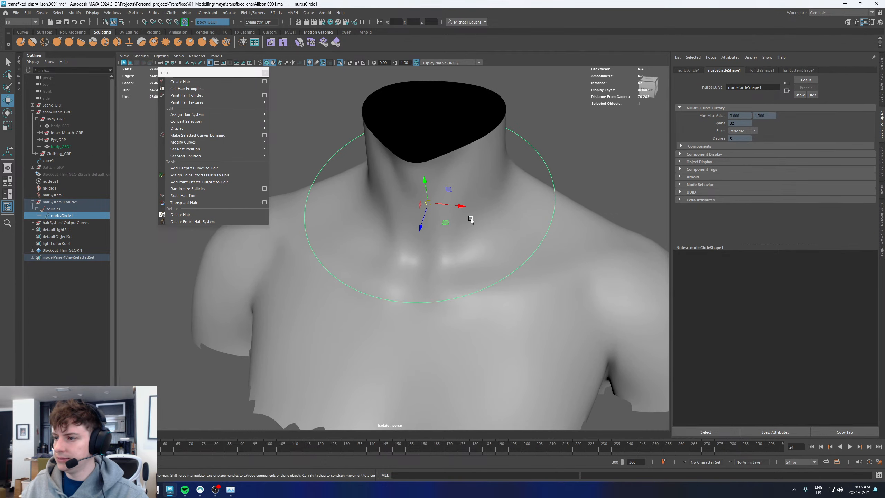
left_click_drag(450, 241, 457, 222, "alt")
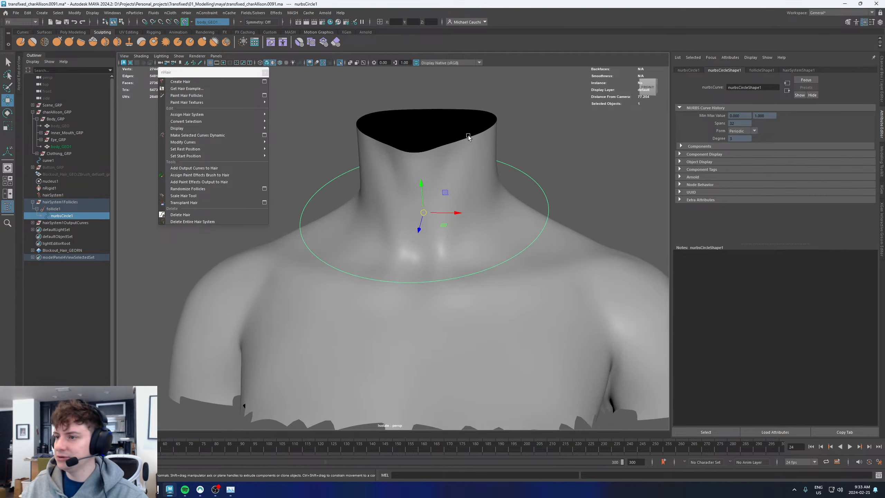
Start drawing a curve directly on the live body mesh, placing its first points across the upper back behind the neck
left_click(61, 148)
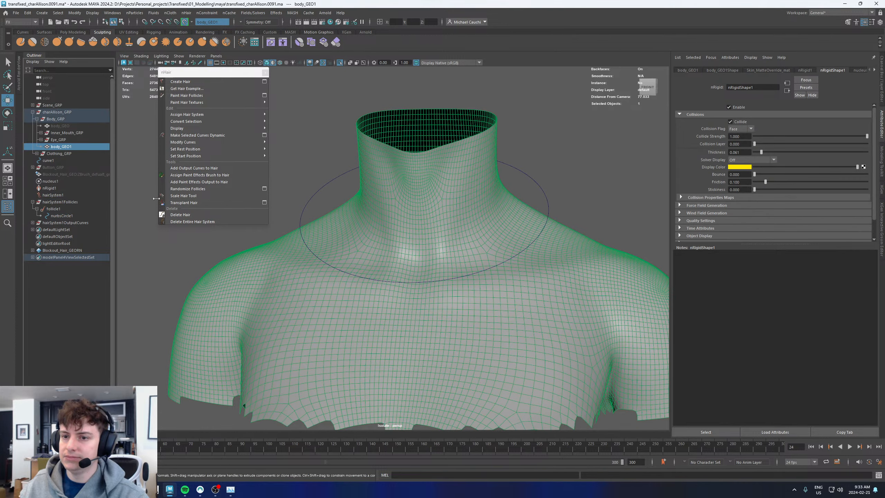
left_click_drag(417, 183, 455, 213, "alt")
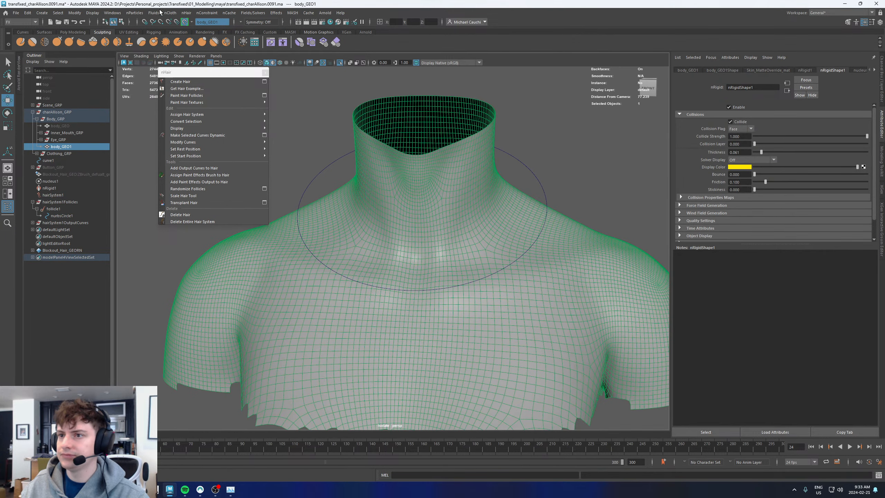
left_click(41, 12)
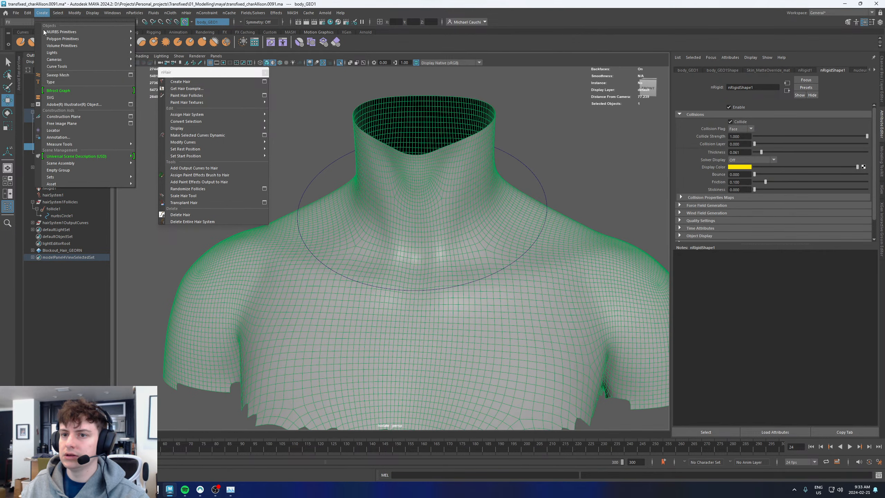
mouse_move(63, 67)
left_click(156, 66)
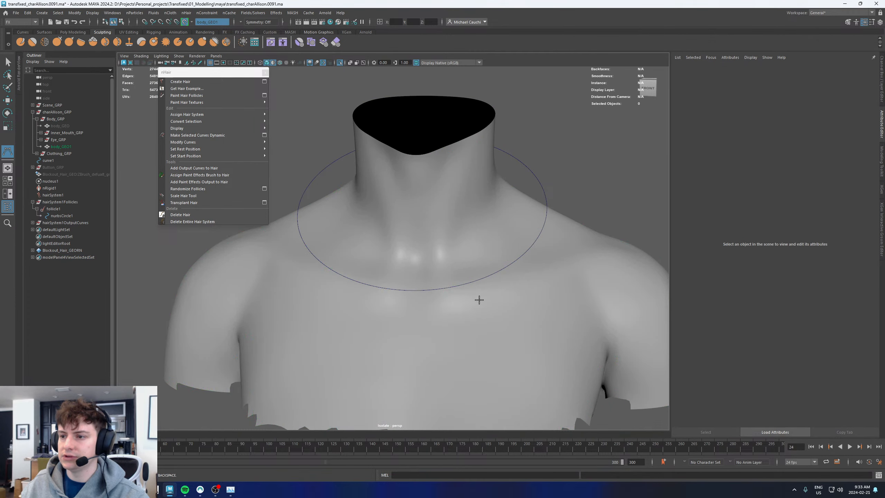
left_click_drag(479, 300, 429, 263, "alt")
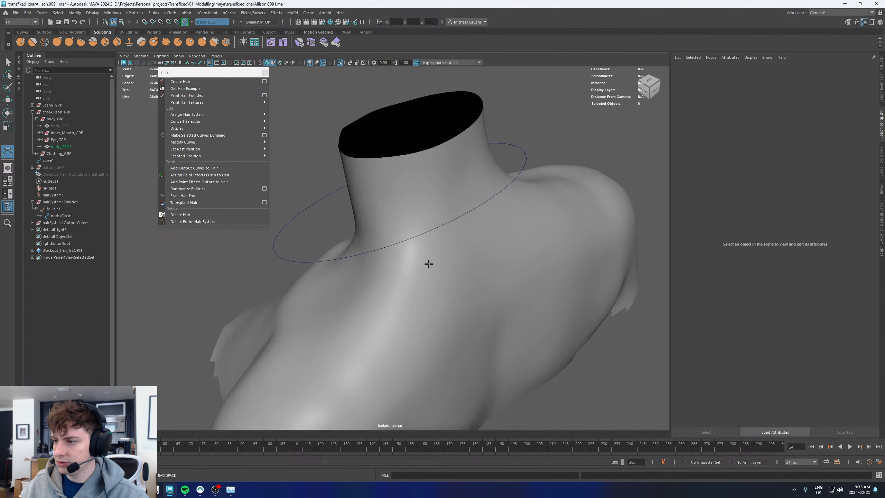
left_click(461, 245)
left_click(424, 261)
left_click(388, 269)
left_click_drag(334, 277, 448, 261, "alt")
Continue the curve across the upper chest and around the opposite shoulder to the back, and finish it
left_click(463, 265)
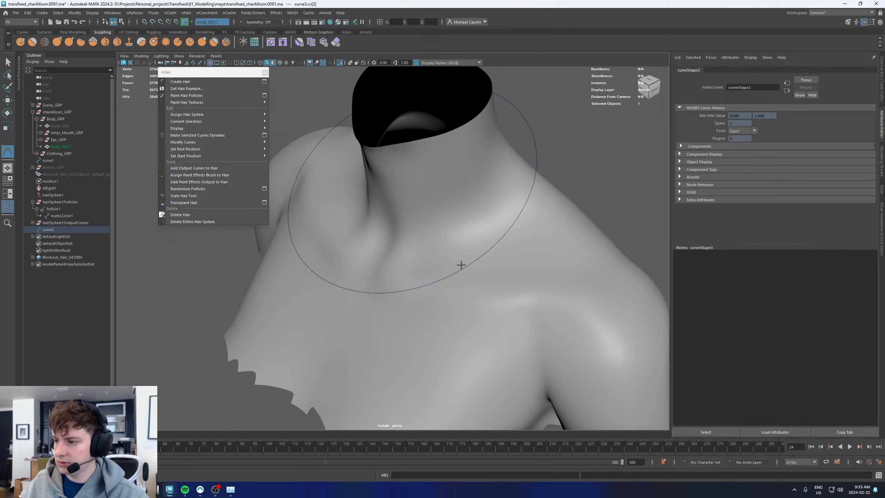
left_click(408, 287)
left_click(358, 284)
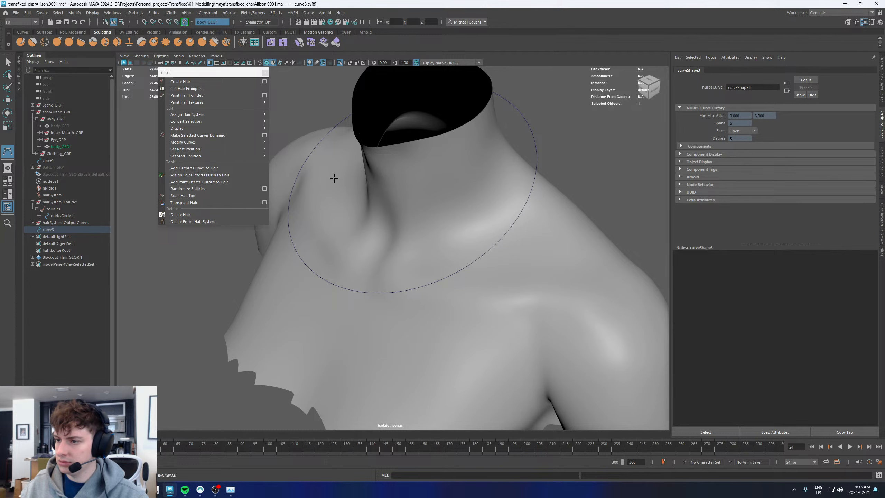
left_click(343, 168)
left_click_drag(314, 188, 460, 202, "alt")
left_click(364, 249)
middle_click_drag(318, 268, 378, 267, "alt")
left_click(369, 247)
left_click_drag(330, 247, 364, 245, "alt")
left_click(362, 245)
key("w")
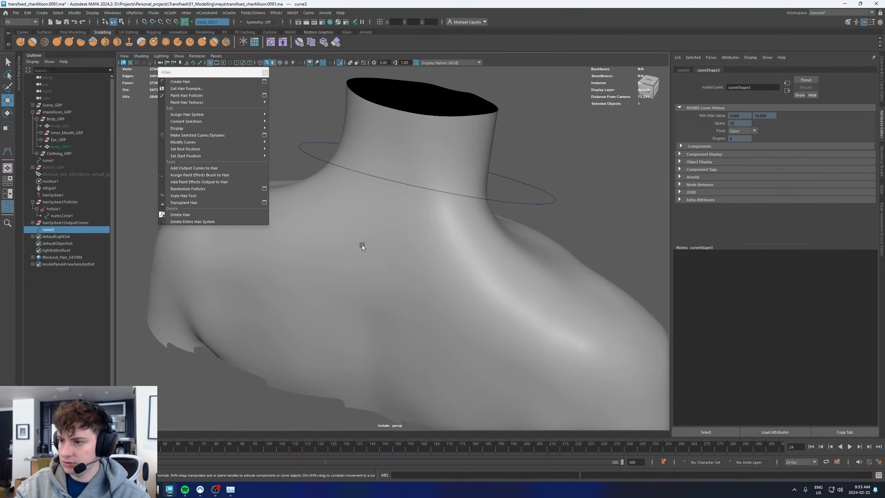
Show the whole clothed character and examine how the drawn curve sits on the neck and shoulders from several angles
left_click(341, 64)
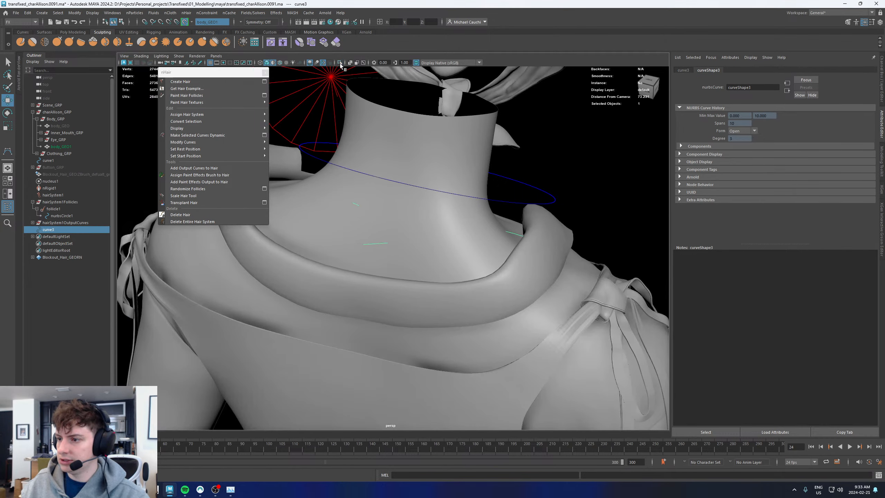
left_click(340, 64)
left_click_drag(342, 84, 400, 182, "alt")
left_click(339, 63)
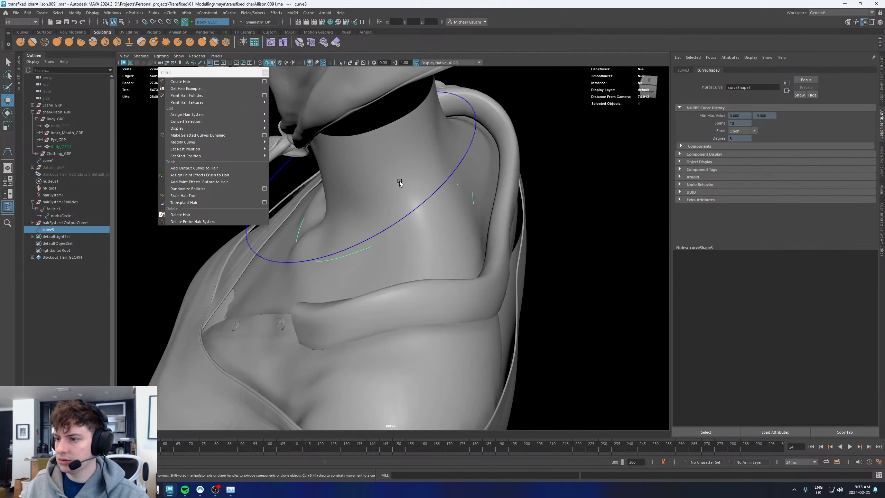
left_click(400, 181, "shift")
left_click_drag(389, 226, 475, 194, "alt")
left_click(549, 162)
left_click_drag(551, 162, 576, 179, "alt")
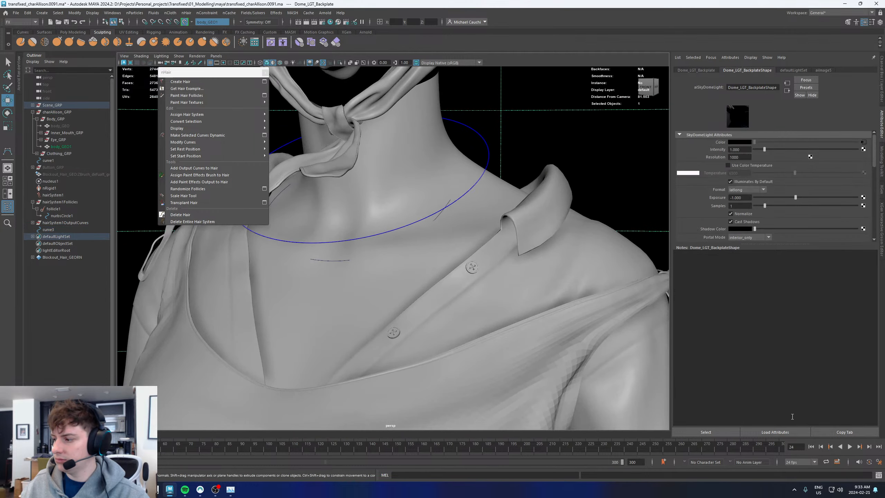
Play the hair simulation from frame 1 on the clothed character, stop it, and rewind to the start
left_click(811, 448)
left_click(851, 447)
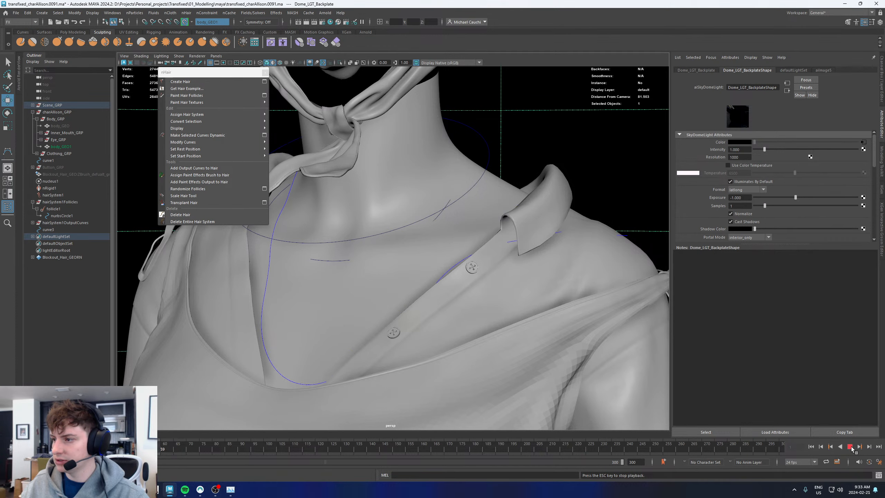
left_click(848, 449)
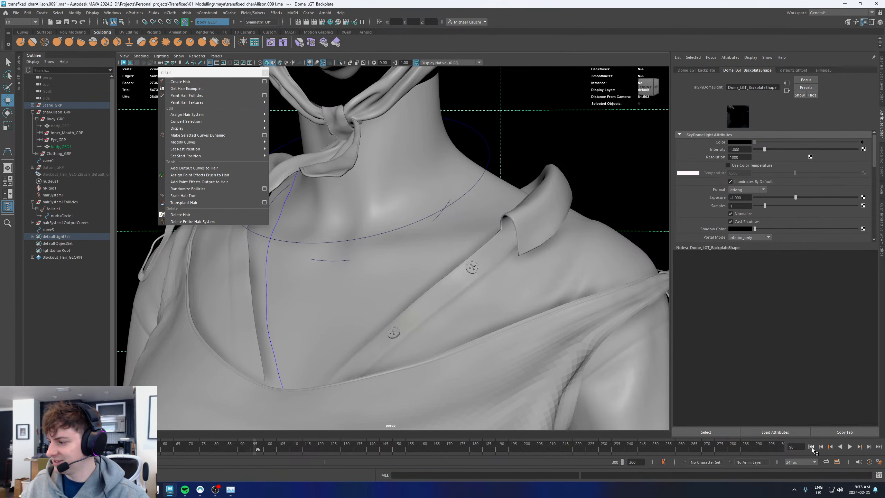
left_click(811, 447)
left_click_drag(531, 175, 471, 199, "alt")
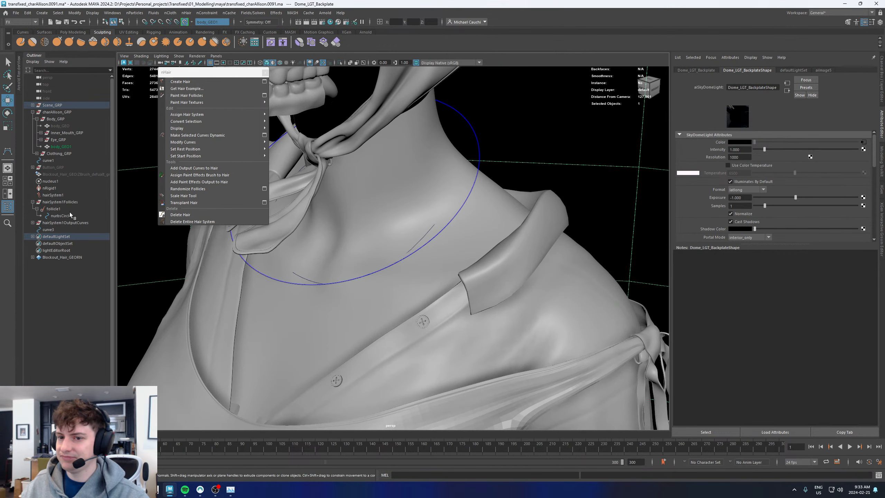
Delete the curve drawn on the live mesh
left_click(53, 230)
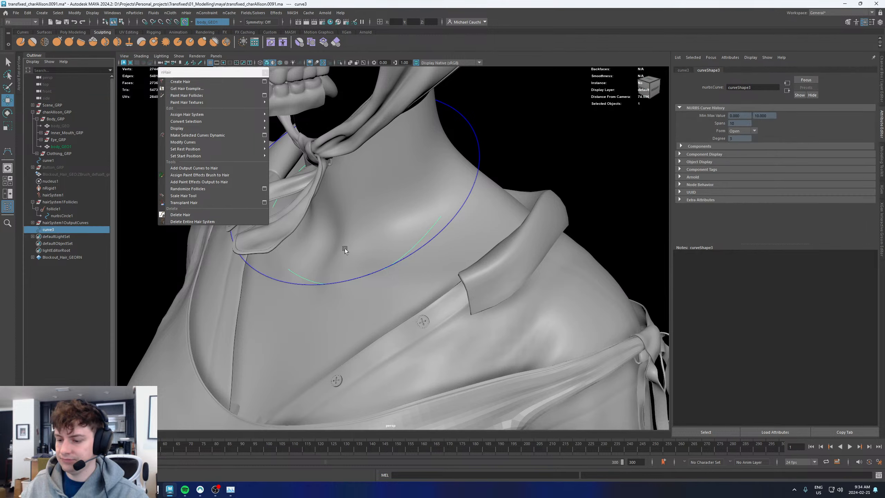
key("Delete")
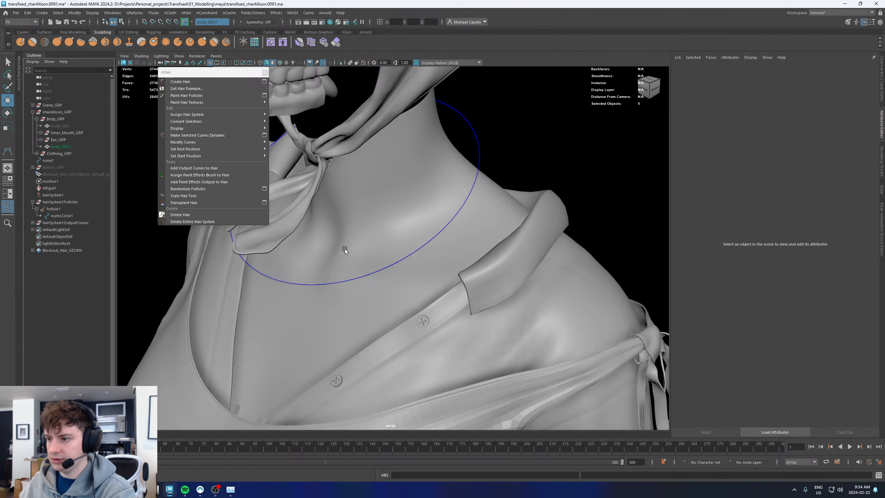
Isolate the circle curve together with the shirt mesh and play the simulation briefly
left_click(57, 215)
left_click_drag(494, 210, 509, 204, "alt")
left_click(520, 246, "shift")
key("ctrl+1")
scroll(508, 223, "down", 3)
left_click(850, 447)
left_click(850, 447)
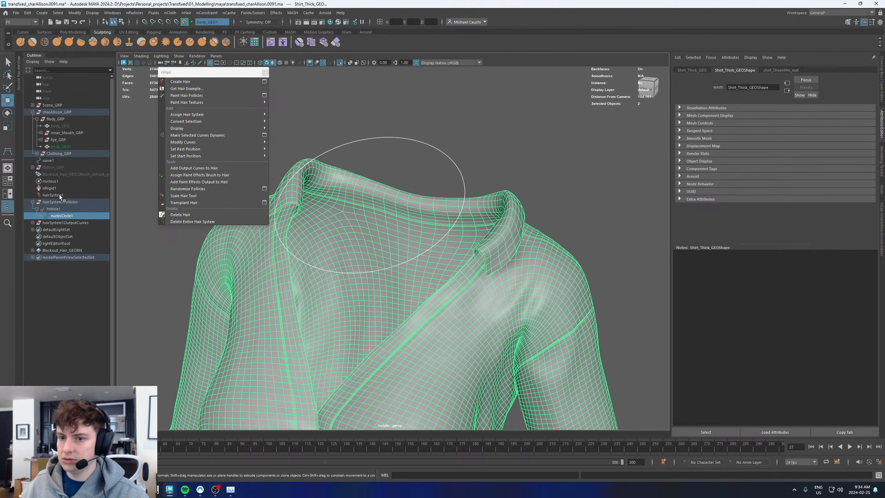
Show the whole character again, select the circle around the neck, and replay the hair simulation from frame 1
left_click(341, 63)
left_click(456, 169)
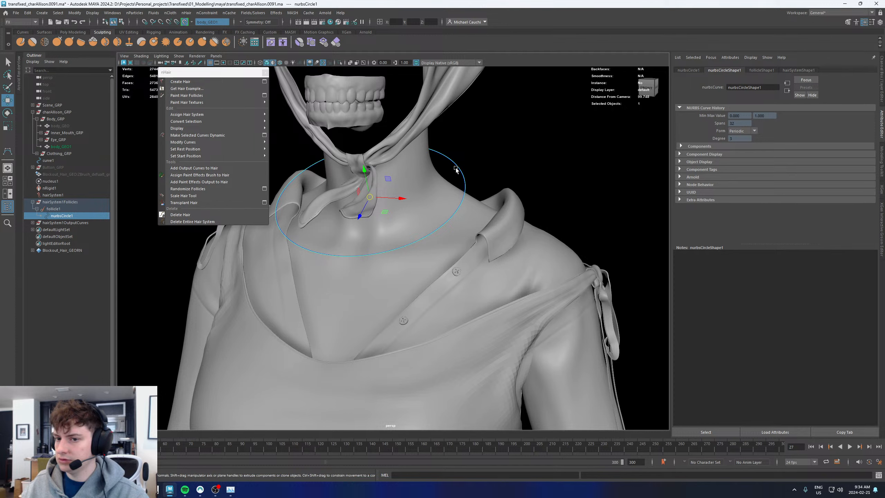
left_click(811, 447)
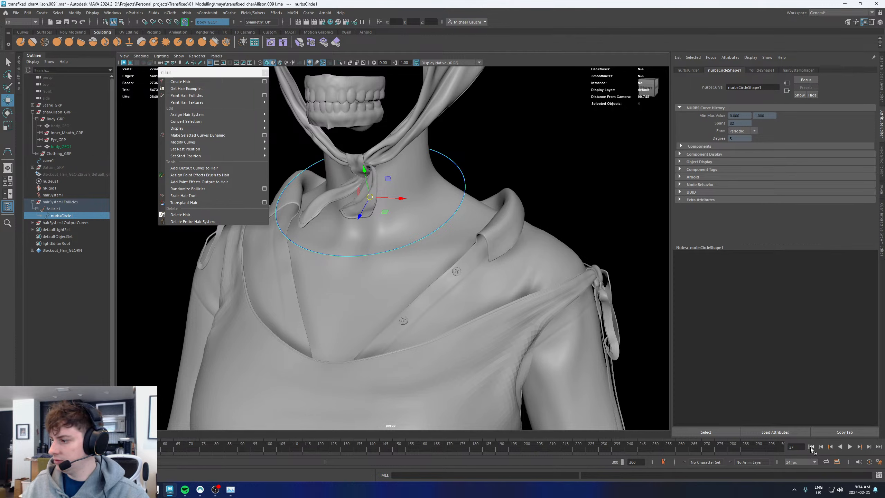
left_click(848, 447)
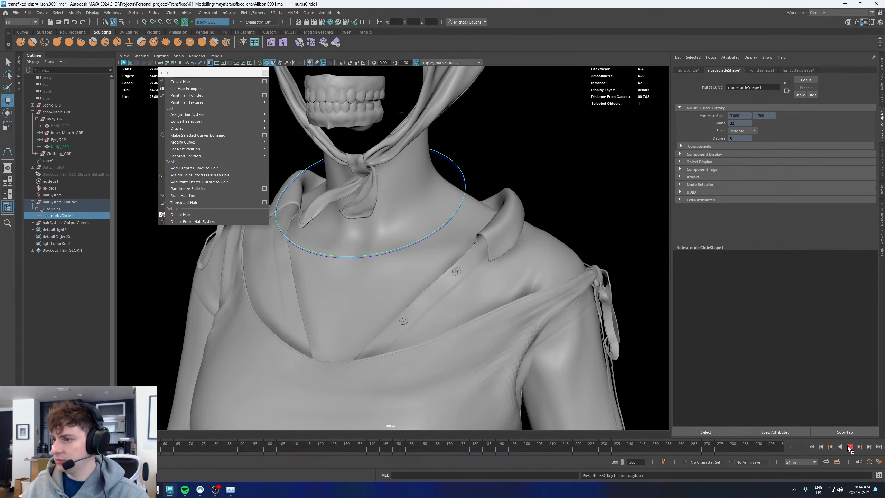
left_click(440, 250)
Check the simulated curve from behind, rewind to frame 1, and select the curve inside the hair system's output curves group
left_click(37, 223)
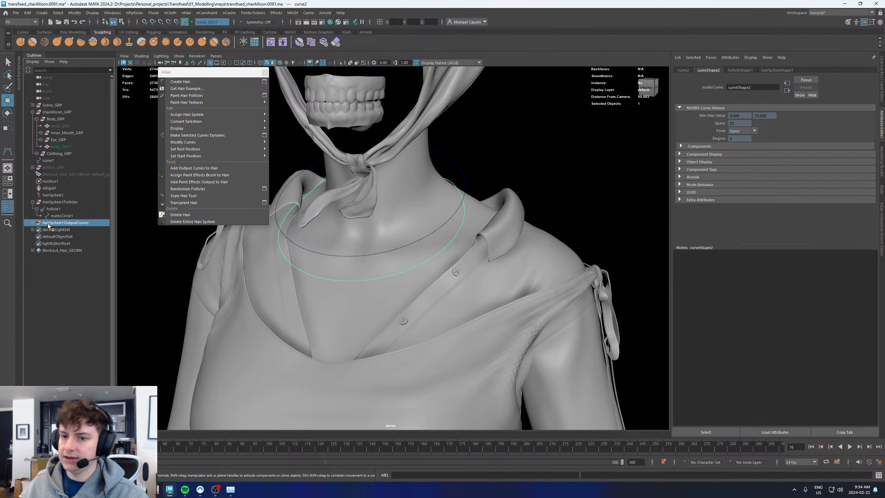
left_click_drag(473, 208, 316, 213, "alt")
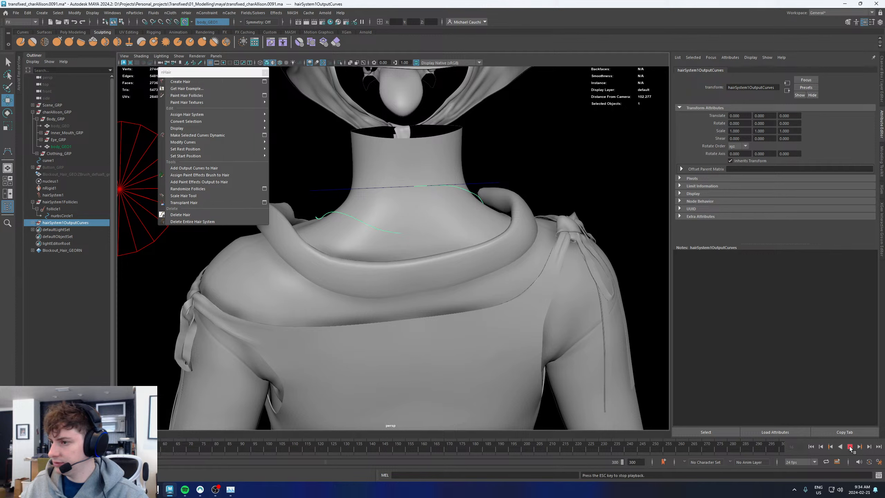
left_click(811, 446)
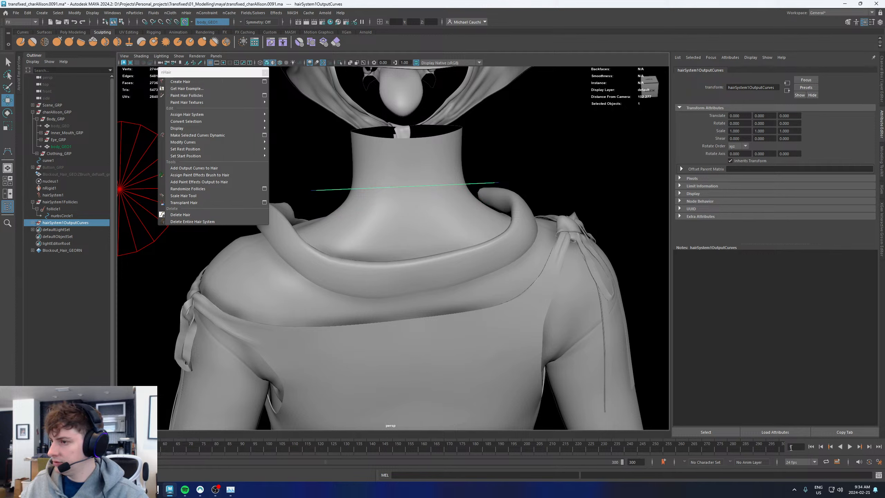
left_click(33, 223)
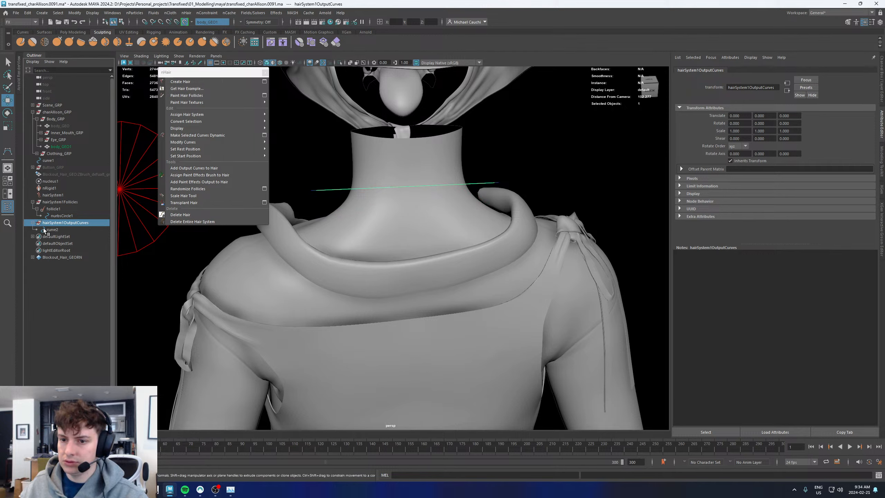
left_click(52, 229)
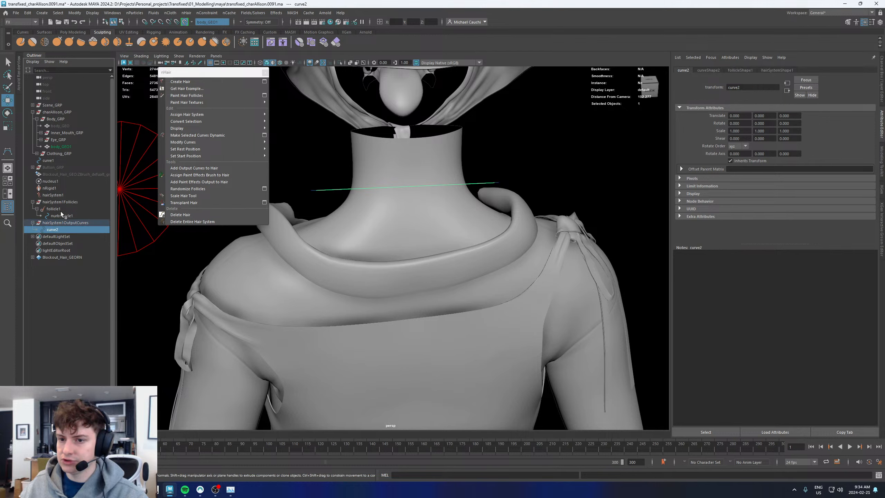
Set the hair system's Start Curve Attract to 1
left_click(41, 195)
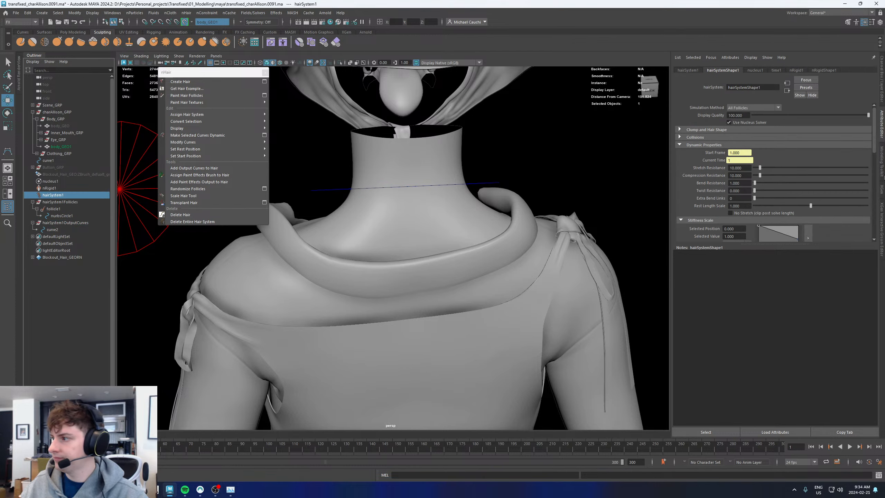
scroll(693, 196, "down", 5)
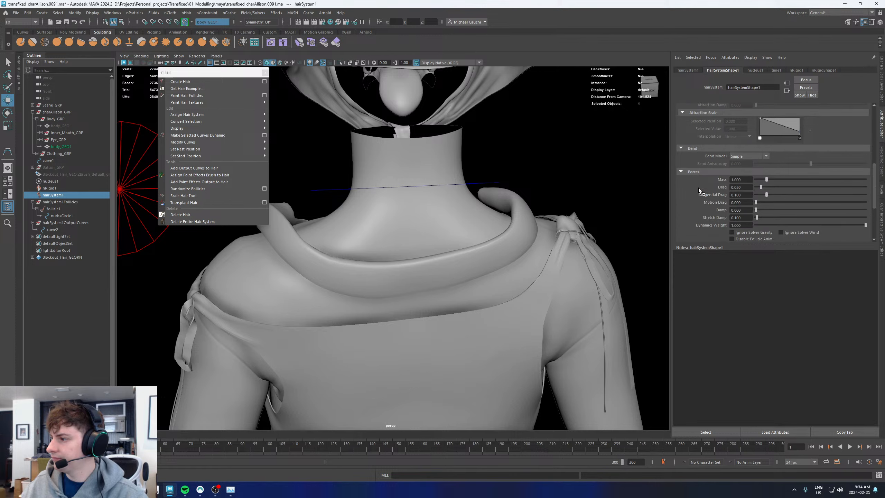
scroll(700, 170, "up", 1)
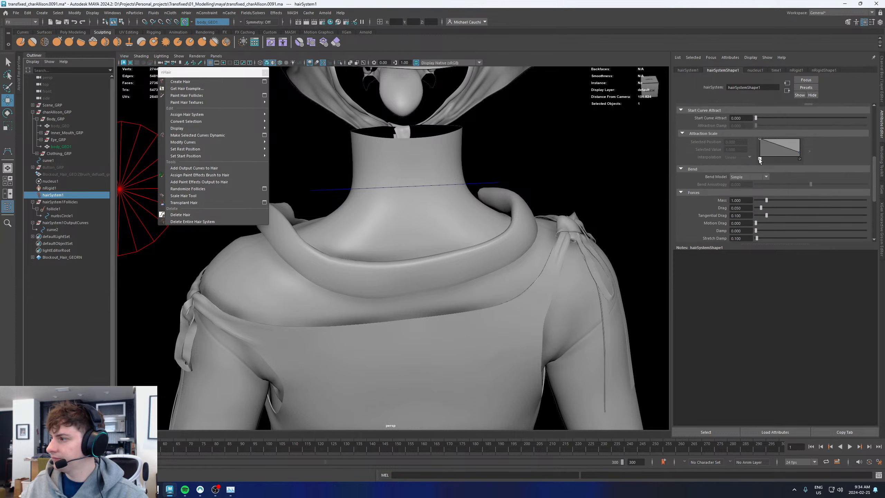
left_click_drag(758, 120, 770, 119)
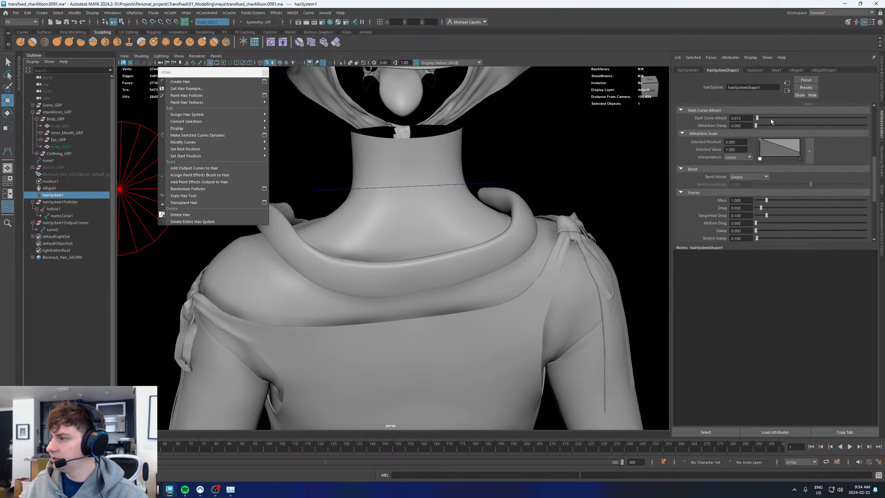
Raise the end of the Attraction Scale ramp to its maximum and add a middle point with value 0 at position 0.5
left_click_drag(799, 153, 804, 144)
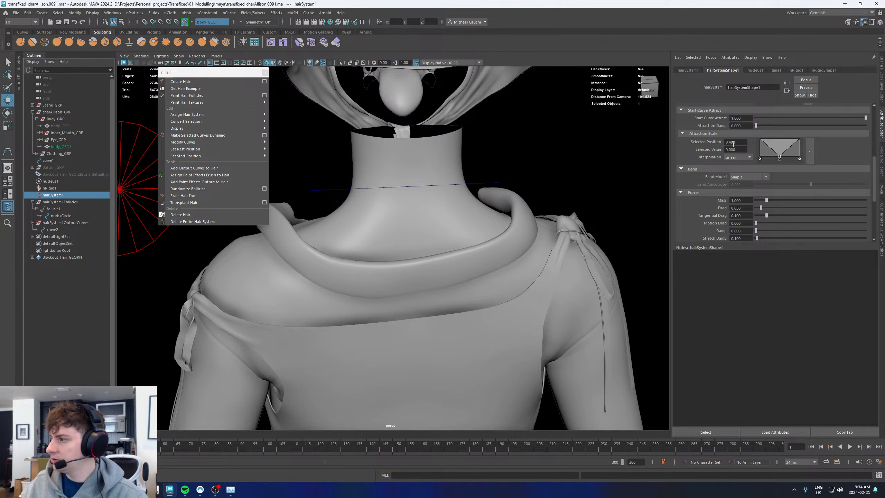
left_click_drag(736, 144, 731, 144)
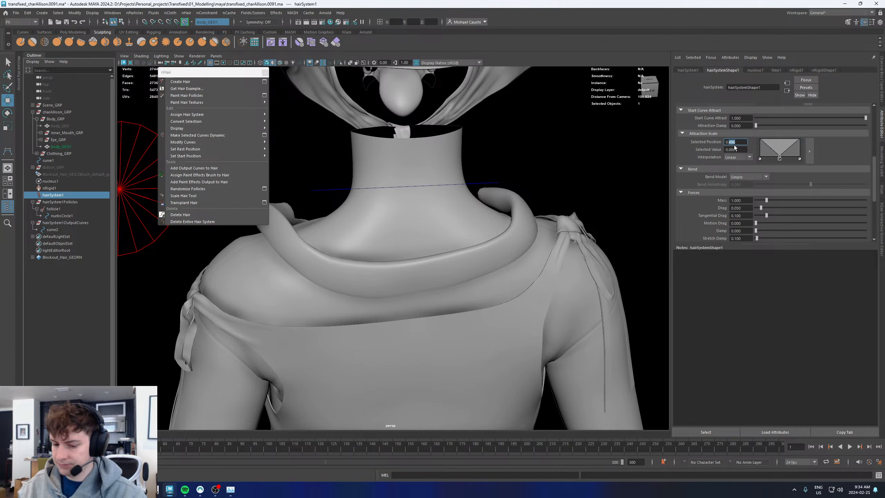
type("5")
key("Return")
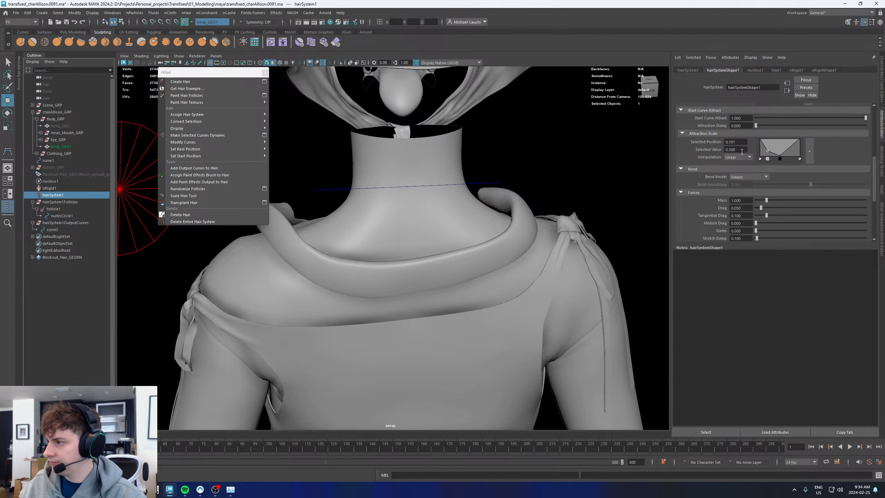
Set the left intermediate Attraction Scale point to value 0.25 at position 0.2, and add another with value 0.25 at position 0.8
left_click_drag(736, 149, 731, 142)
type("25")
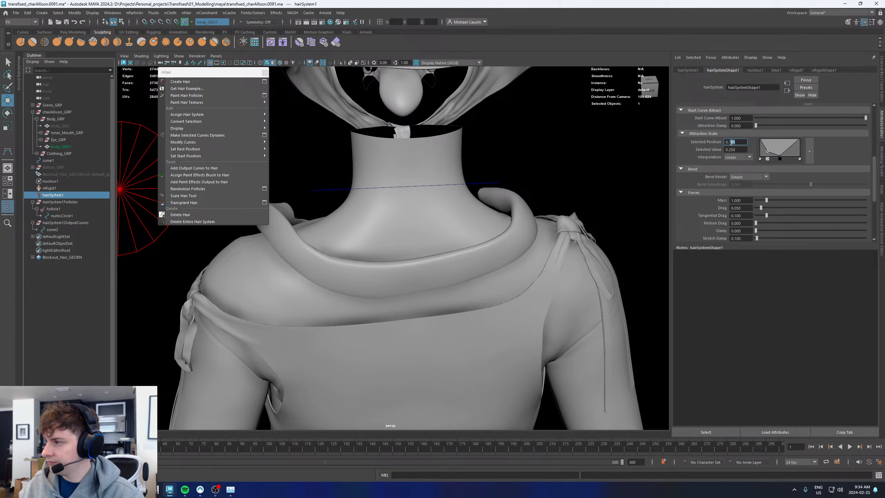
type("2")
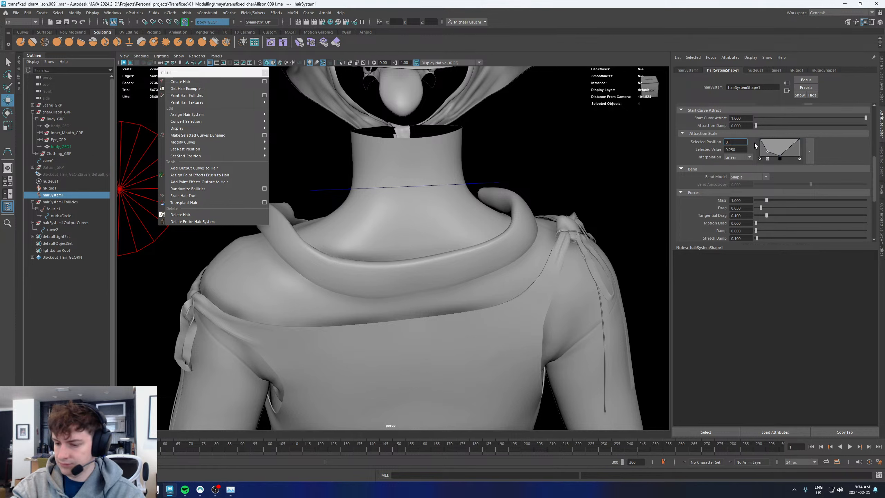
left_click(795, 151)
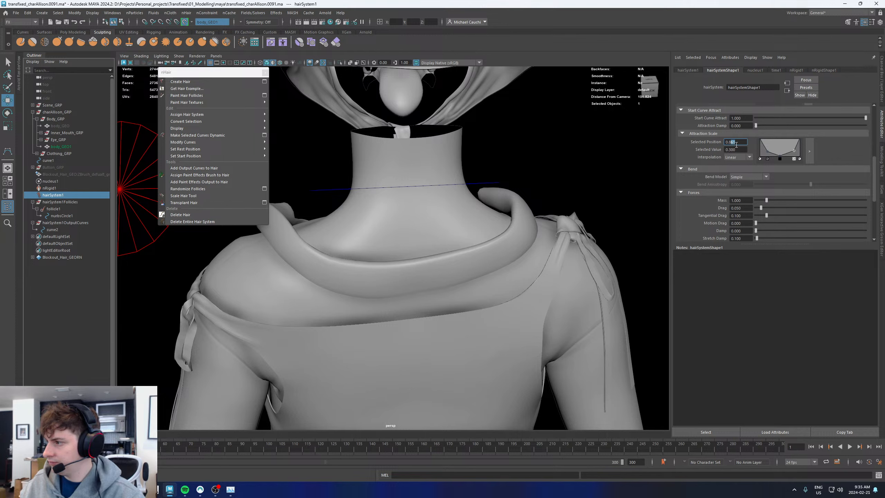
left_click_drag(739, 149, 730, 151)
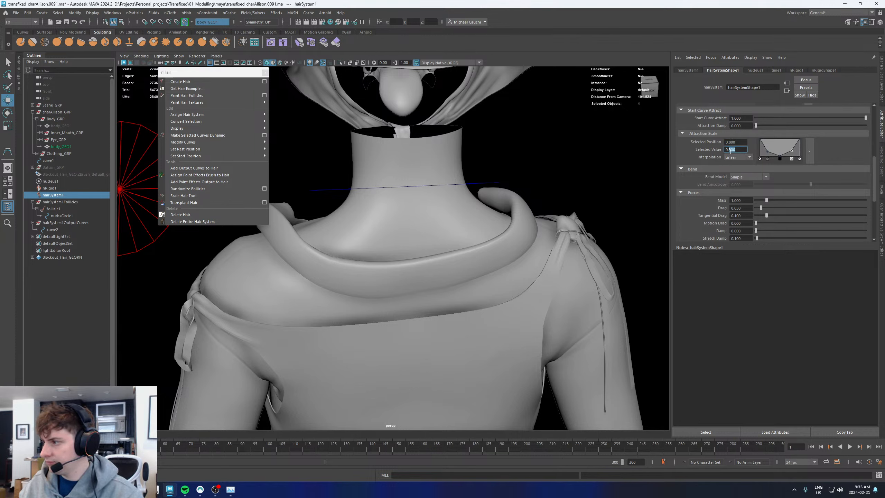
type("350")
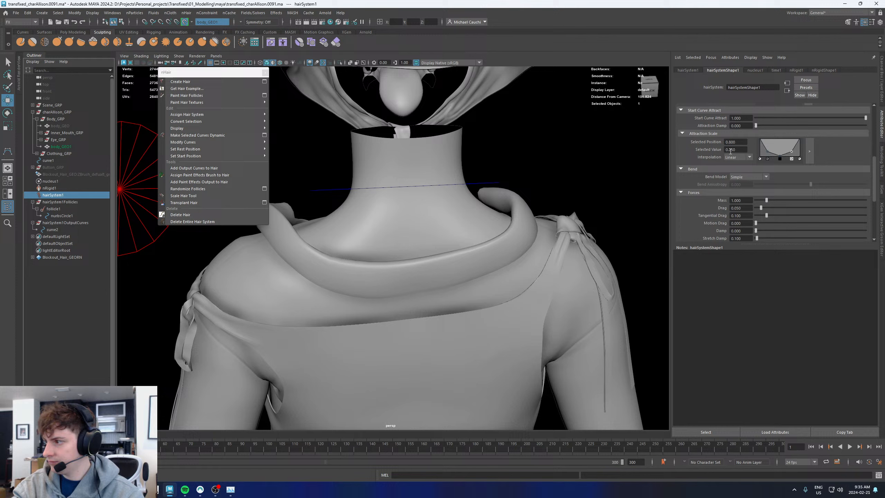
Play the hair simulation and lower Start Curve Attract to 0.063 while checking the curve from the front and back of the neck
left_click(849, 446)
left_click_drag(455, 238, 547, 220, "alt")
scroll(732, 163, "up", 1)
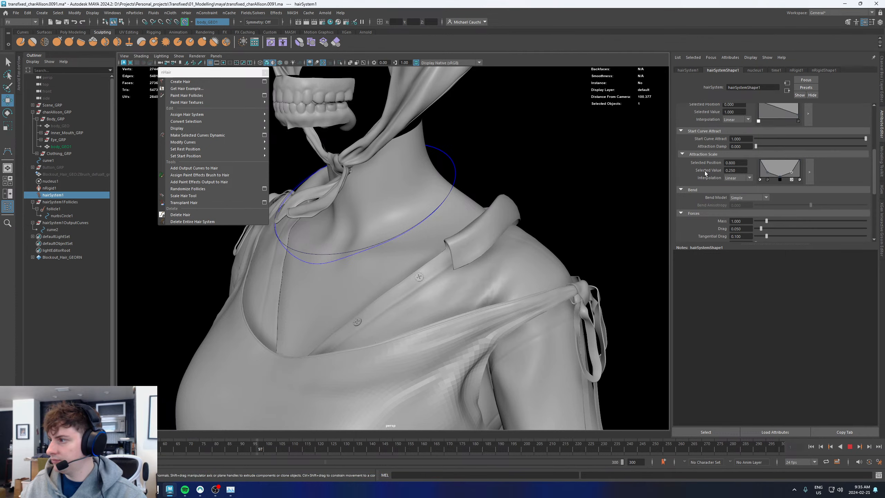
left_click_drag(864, 140, 762, 144)
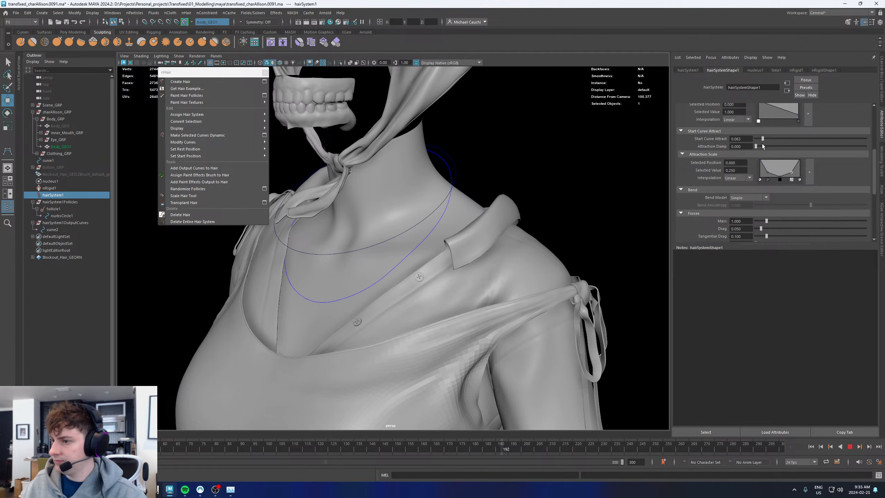
left_click_drag(376, 222, 291, 224, "alt")
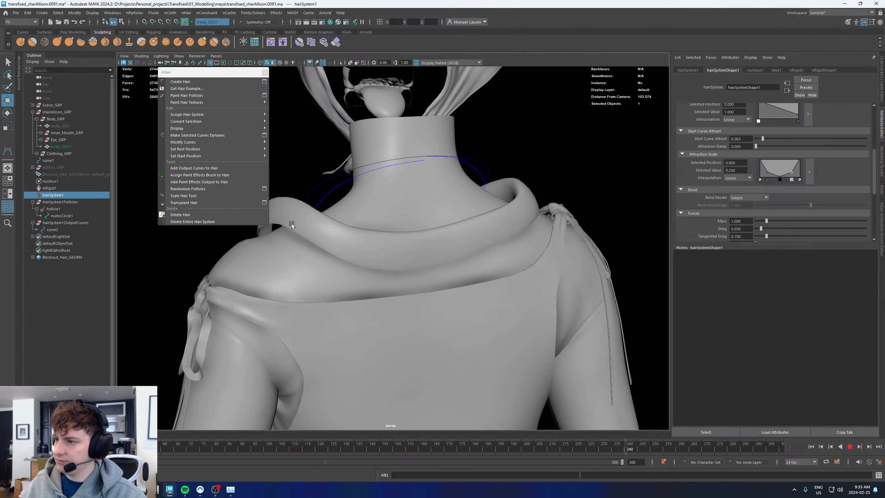
Set Start Curve Attract to 0, stop playback, and rewind to frame 1
left_click_drag(762, 141, 751, 141)
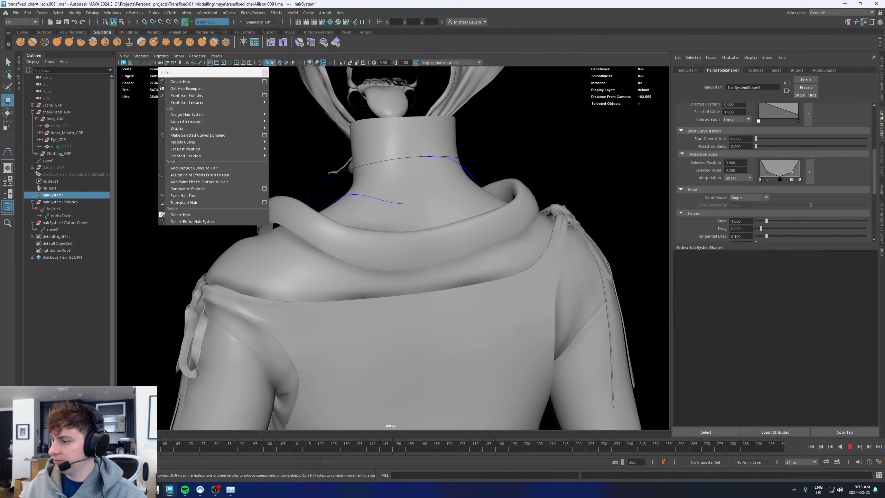
left_click(850, 448)
left_click(811, 447)
left_click_drag(626, 361, 401, 223, "alt")
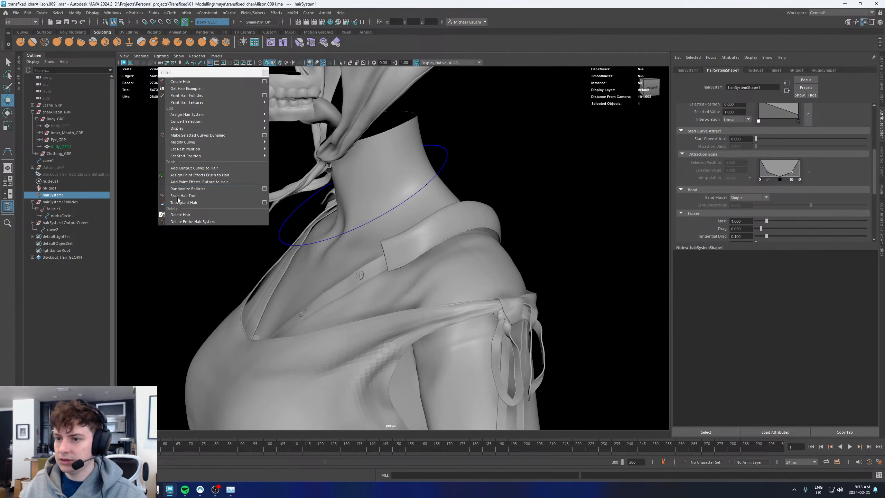
Move nurbsCircle1 out of the follicle hierarchy to the top level of the scene
left_click(53, 223)
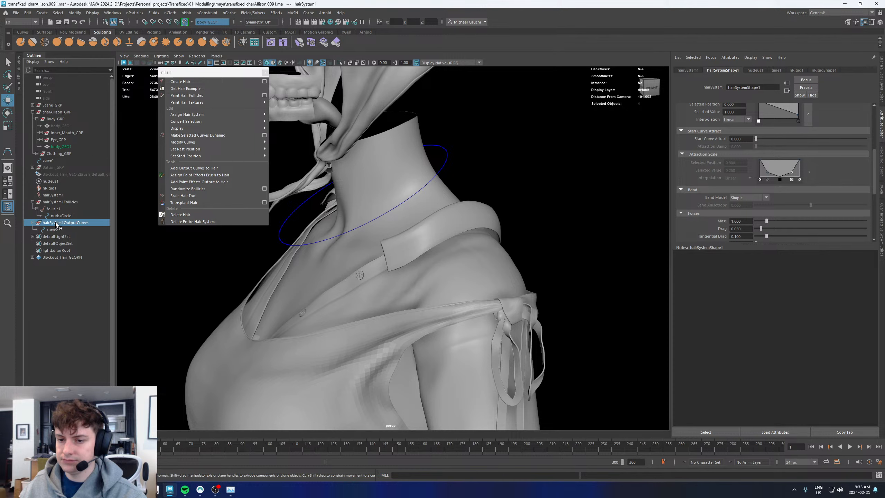
left_click(55, 230, "ctrl")
left_click(65, 224)
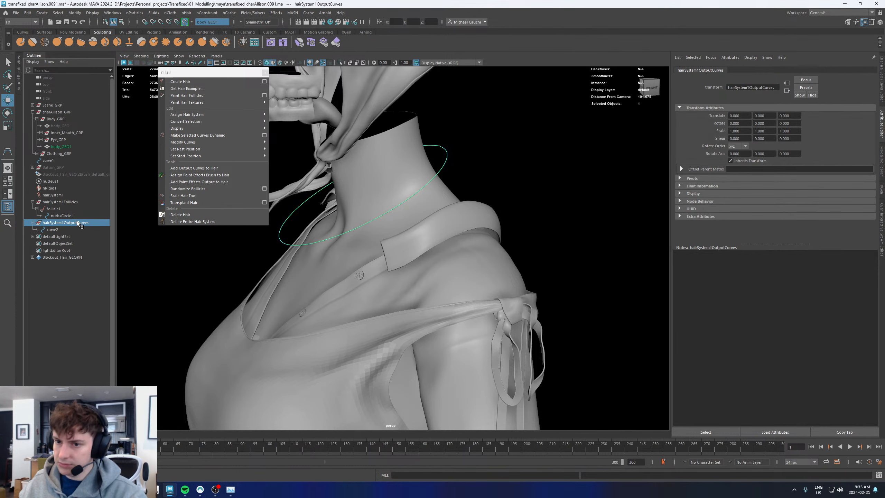
left_click(70, 216)
left_click(67, 224)
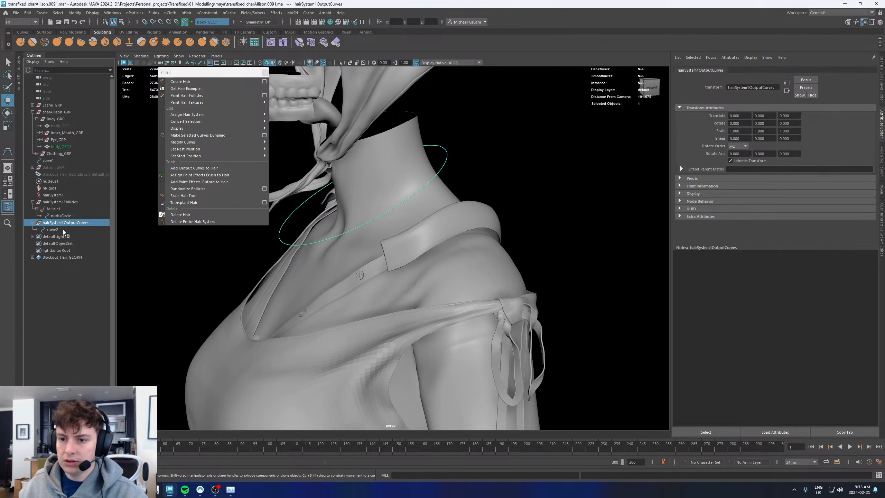
left_click(66, 215)
middle_click_drag(61, 216, 55, 200)
Delete hairSystem1 together with its follicles and output curves groups
left_click(56, 195)
left_click(56, 209, "ctrl")
left_click(55, 223, "ctrl")
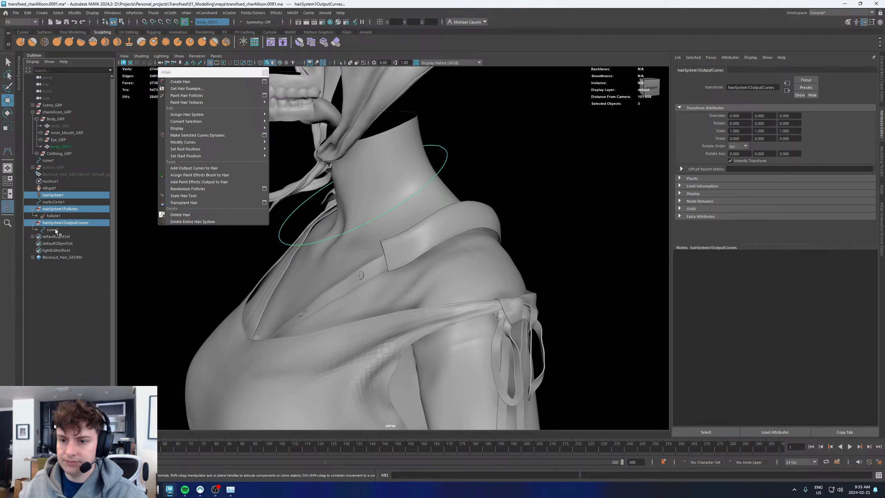
left_click(54, 230, "ctrl")
left_click(54, 216, "ctrl")
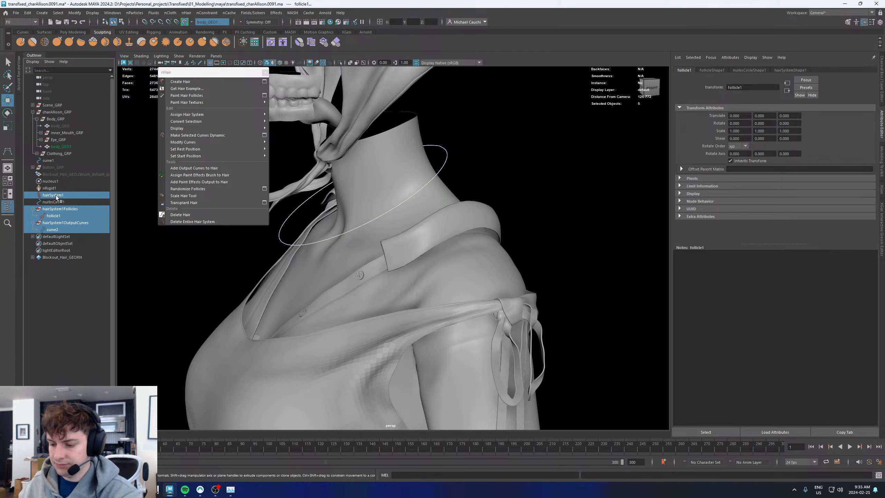
key("Delete")
Turn off the live surface and reposition the neck circle freehand in wireframe display
left_click(442, 166)
left_click_drag(477, 169, 348, 171, "alt")
key("4")
left_click(185, 22)
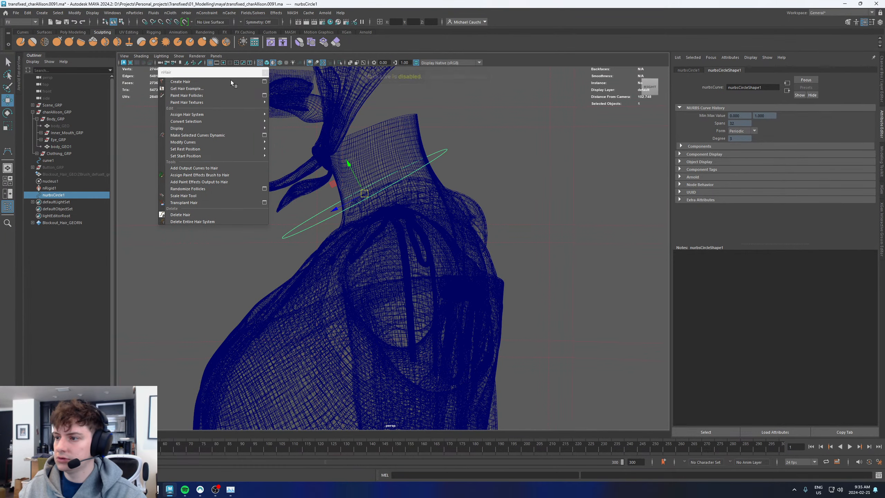
middle_click_drag(331, 184, 320, 199)
mouse_move(321, 199)
left_mouse_down()
mouse_move(461, 191)
mouse_move(411, 213)
mouse_move(453, 182)
mouse_move(344, 222)
mouse_move(438, 218)
mouse_move(430, 213)
mouse_move(439, 220)
mouse_move(393, 224)
mouse_move(426, 190)
mouse_move(436, 206)
mouse_move(446, 204)
left_mouse_up()
key("5")
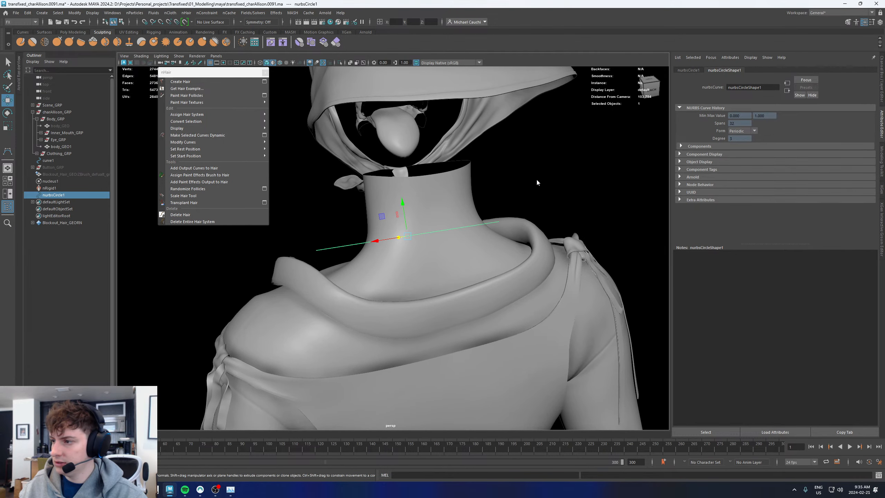
Isolate the neck circle in the viewport with wireframe display
right_click_drag(536, 180, 505, 182)
left_click_drag(464, 209, 423, 233, "alt")
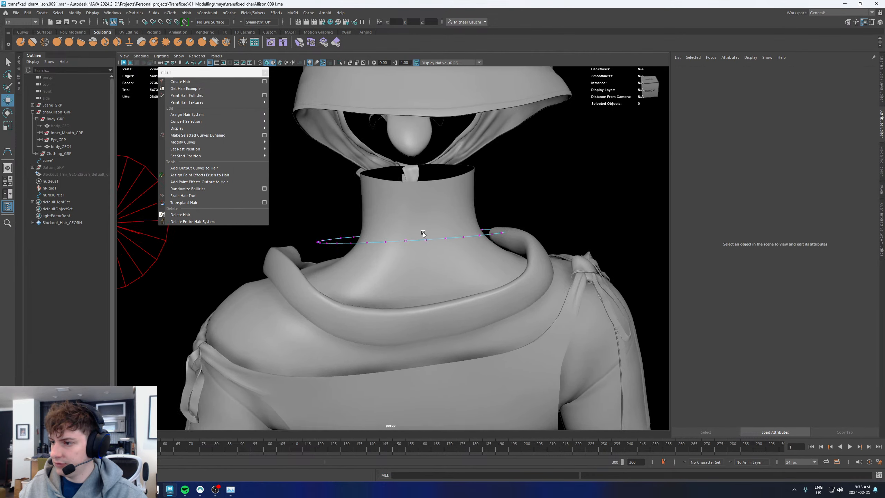
right_click_drag(423, 234, 469, 239, "alt")
key("4")
left_click_drag(466, 205, 443, 296, "alt")
left_click(445, 292)
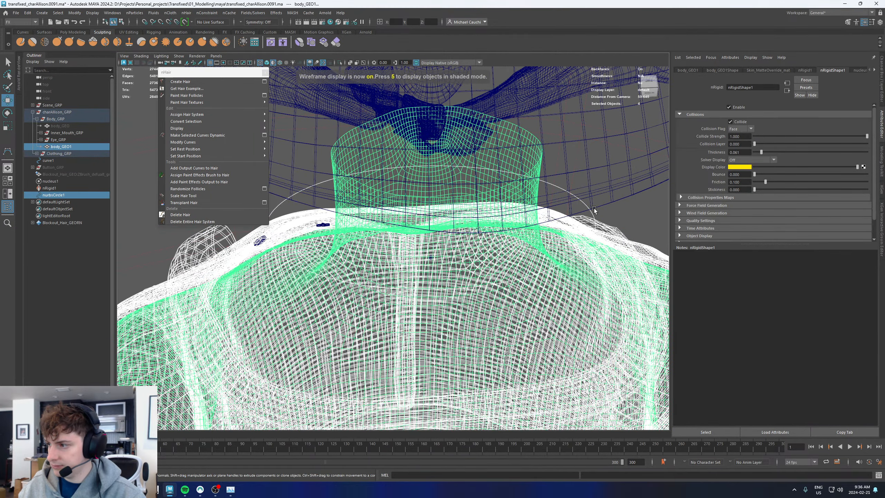
left_click(619, 211)
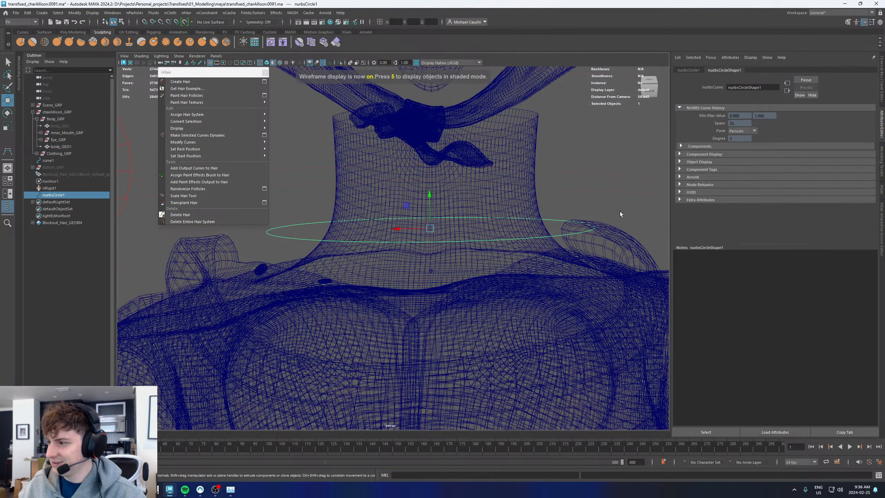
key("f")
left_click(338, 60)
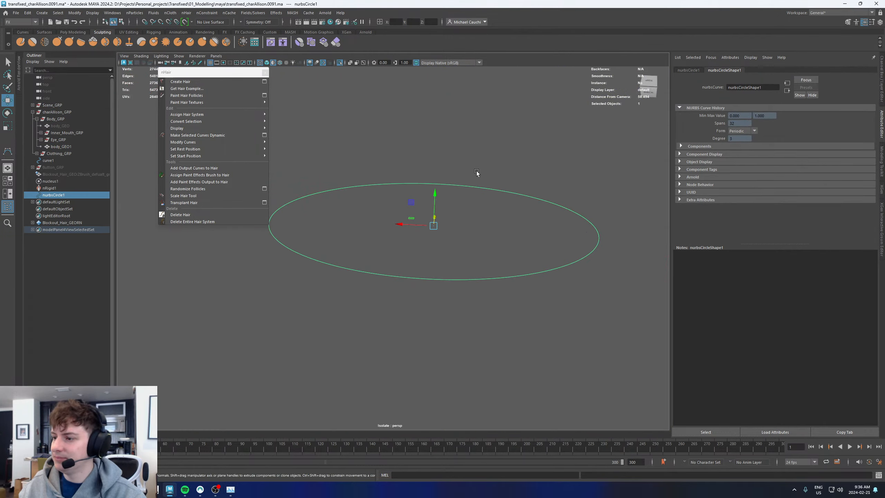
Show the circle's control vertices and try raising single vertices near the curve's start, undoing each move
right_click_drag(618, 190, 579, 191)
left_click_drag(422, 268, 429, 283)
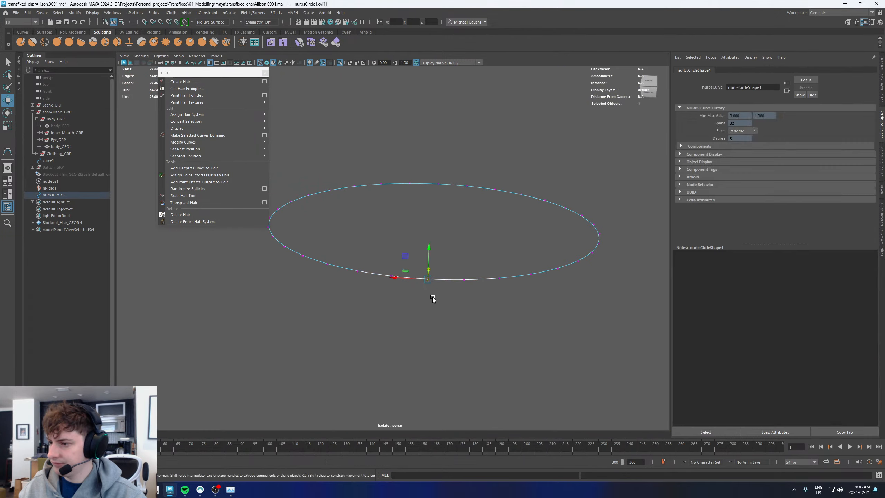
left_click(432, 299)
left_click(429, 280)
left_click_drag(429, 250, 393, 215)
key("ctrl+z")
key("q")
left_click(391, 276)
key("w")
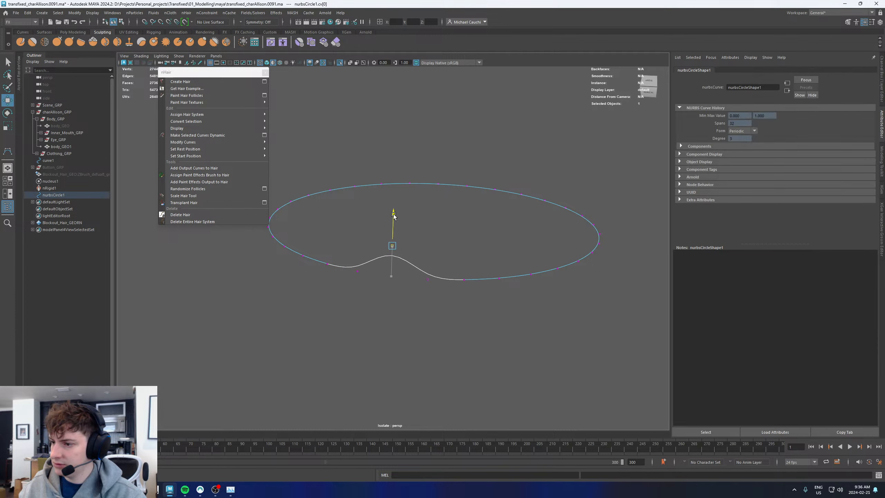
key("ctrl+z")
Try raising the control vertices on either side of the curve's start, undoing each move
left_click(464, 280)
left_click_drag(465, 251, 465, 221)
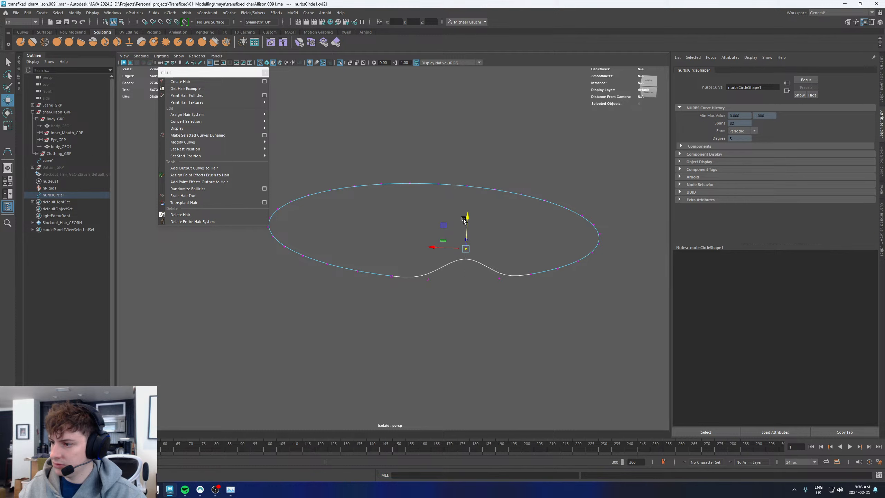
key("ctrl+z")
left_click(360, 272)
left_click_drag(362, 243, 361, 223)
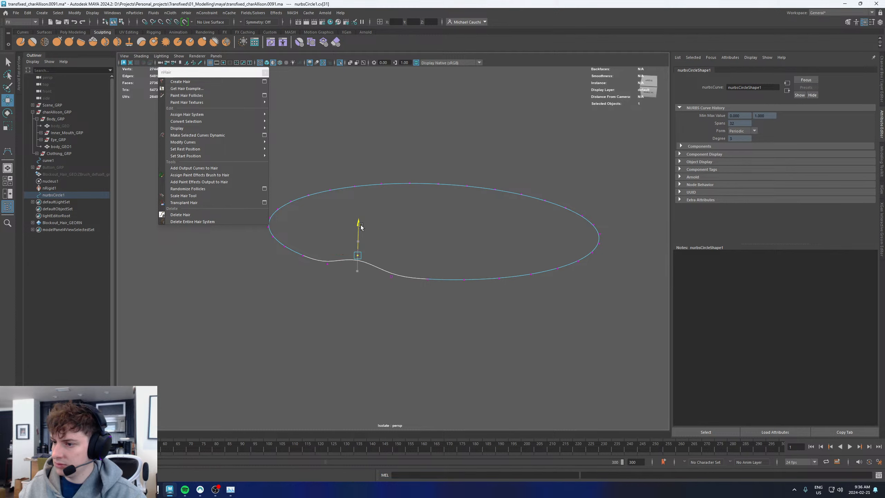
key("ctrl+z")
left_click_drag(425, 279, 436, 275, "alt")
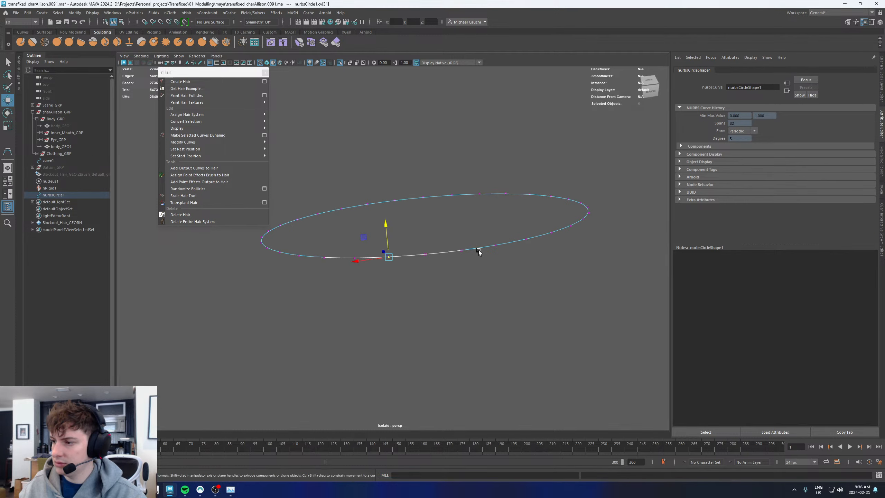
Return to object mode, select the whole neck circle, and assign a new hair system to it
left_click_drag(478, 251, 465, 255, "alt")
key("q")
right_click_drag(426, 286, 463, 263)
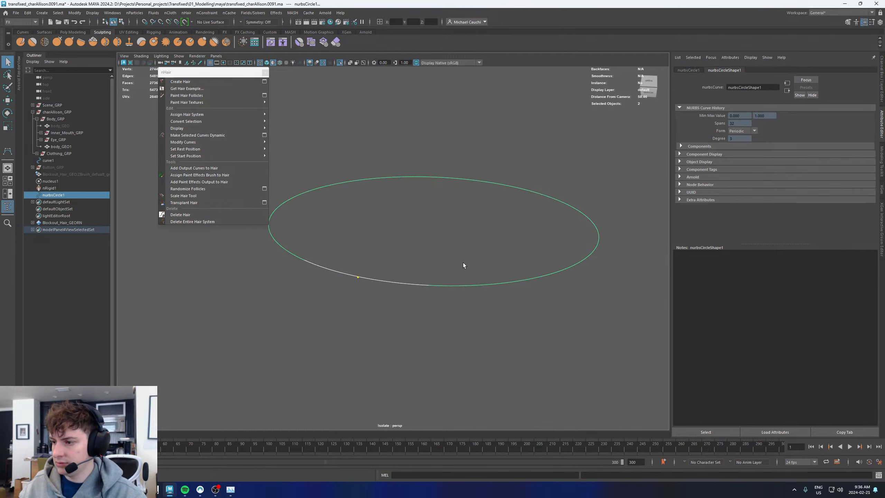
left_click(422, 285)
left_click(423, 286)
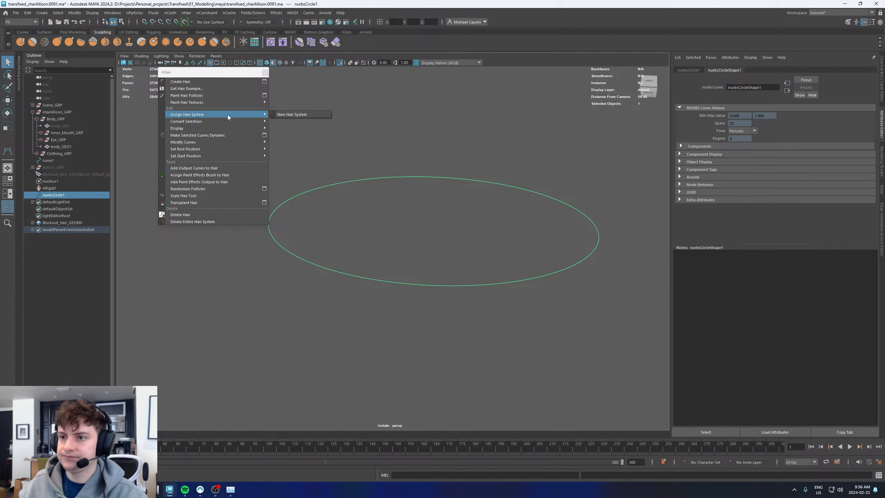
mouse_move(233, 120)
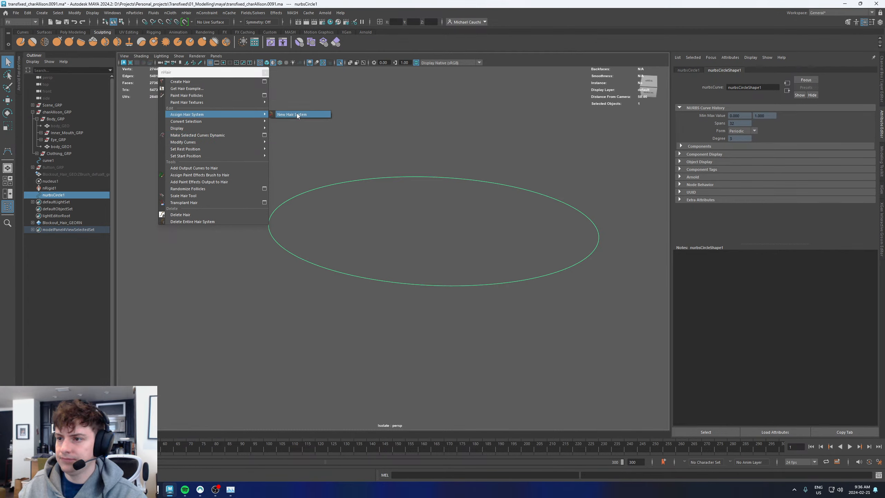
left_click(297, 114)
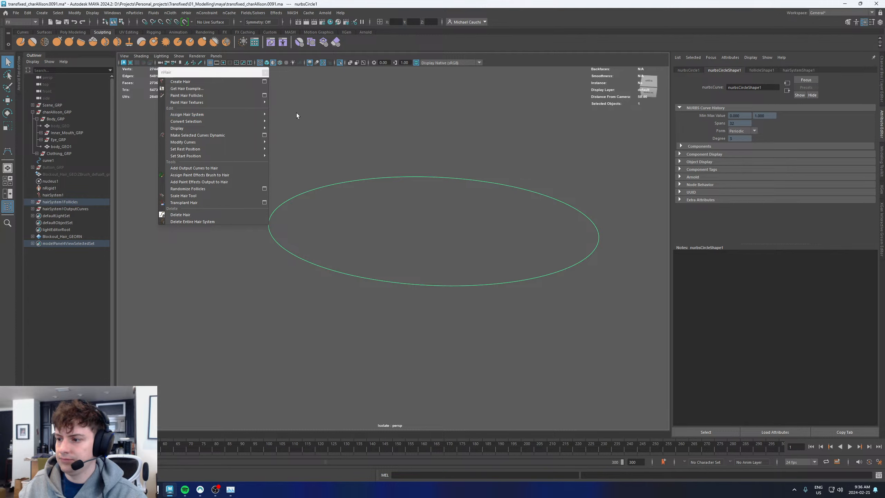
Isolate the curve inside the new hair system's output curves group
left_click(33, 209)
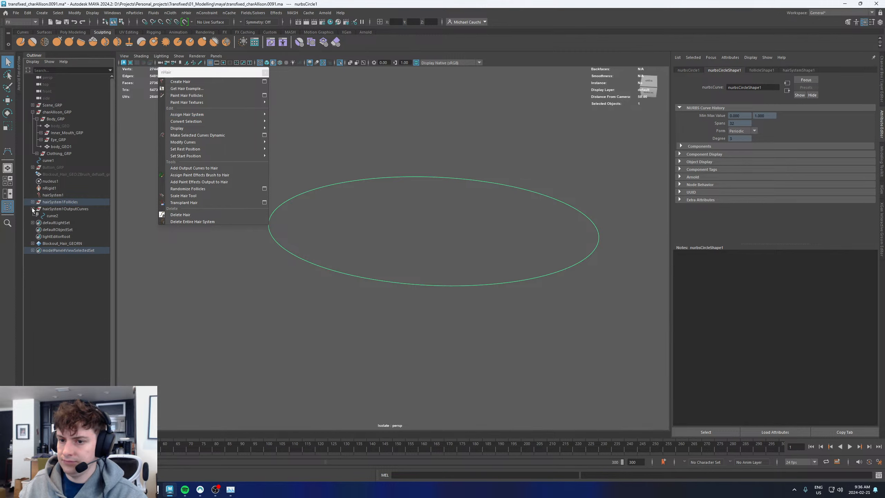
left_click(52, 216)
right_click_drag(448, 138, 416, 137)
left_click(455, 308)
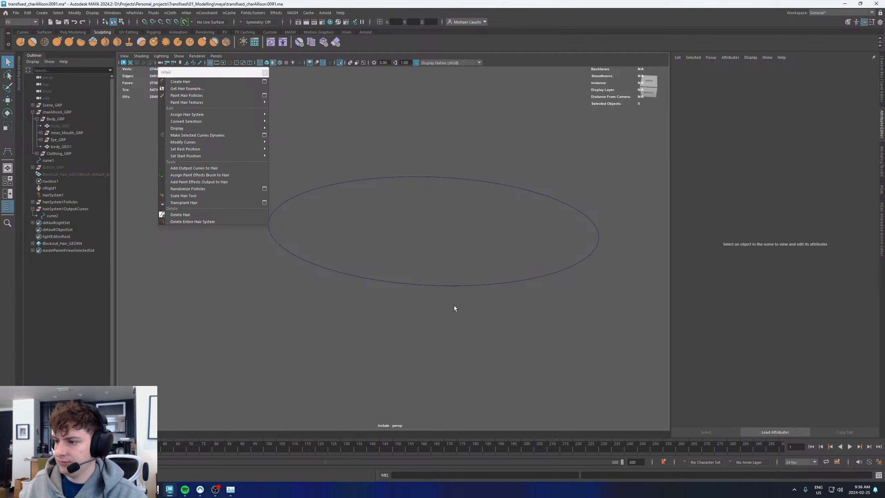
left_click(52, 215)
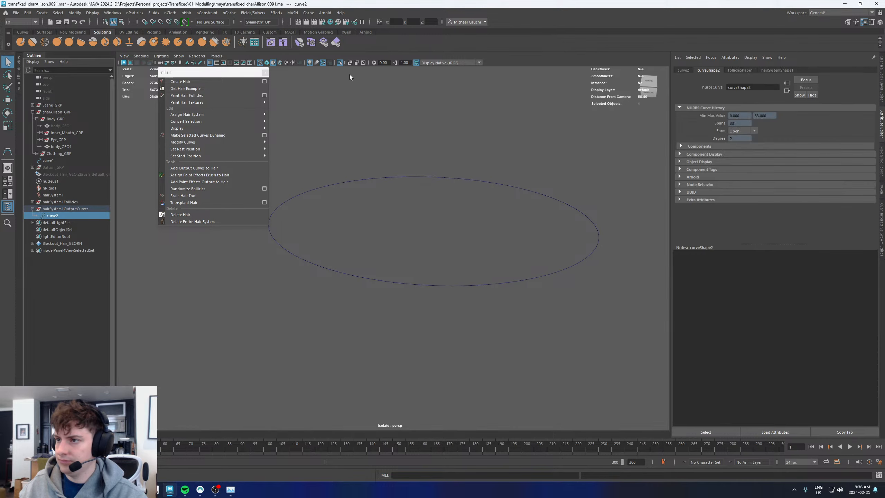
left_click(340, 63)
left_click(340, 62)
Select the control vertex at the start of the output curve and add a Transform Constraint to it
right_click_drag(533, 183, 500, 178)
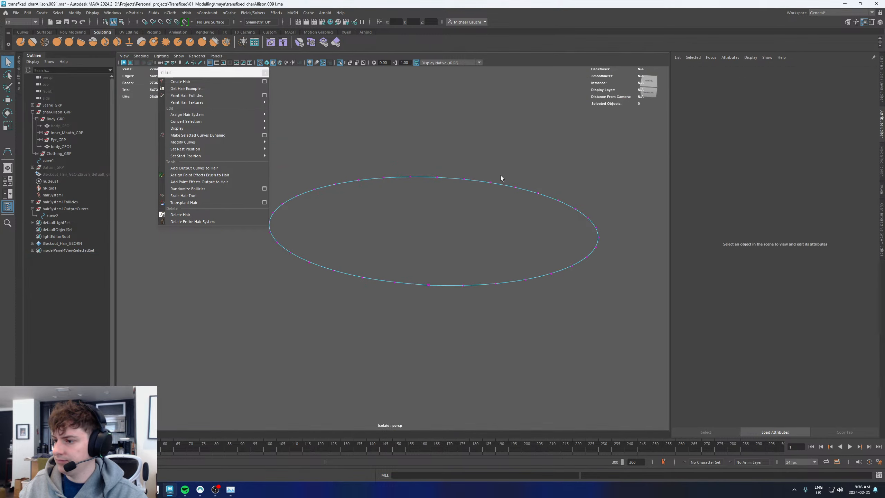
key("w")
left_click(429, 285)
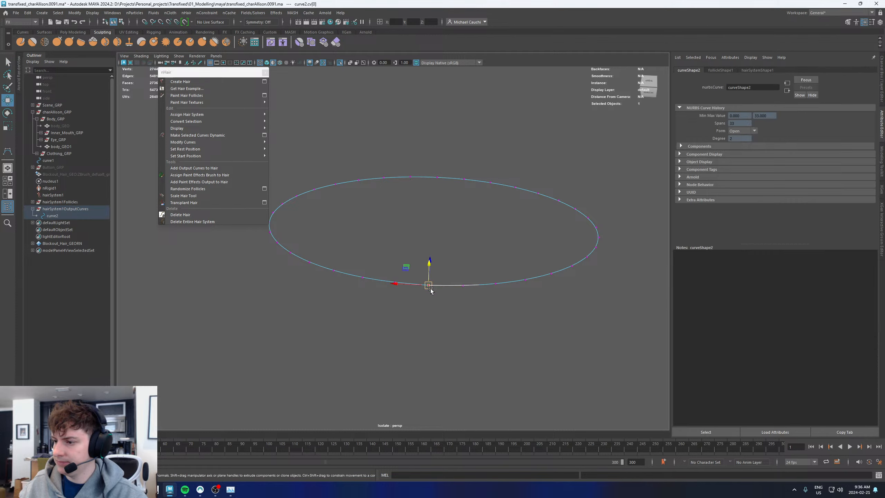
left_click_drag(429, 269, 430, 249)
key("ctrl+z")
left_click_drag(443, 293, 416, 259, "alt")
left_click(207, 12)
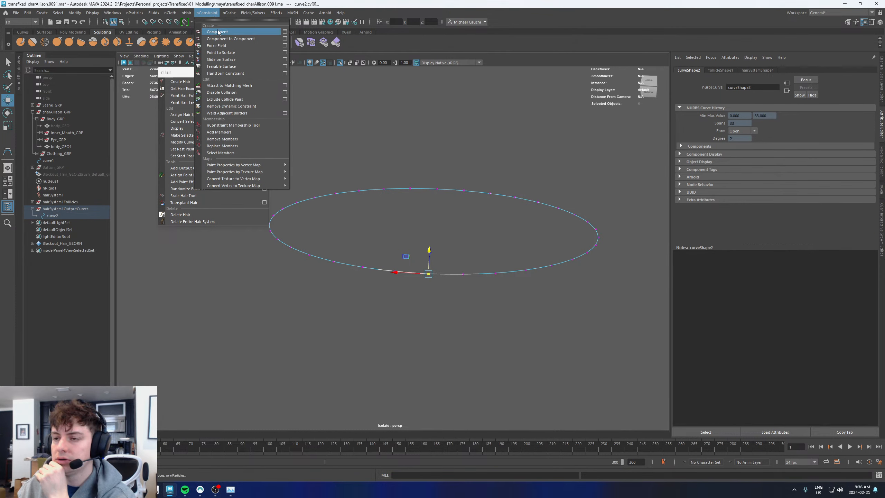
left_click(245, 73)
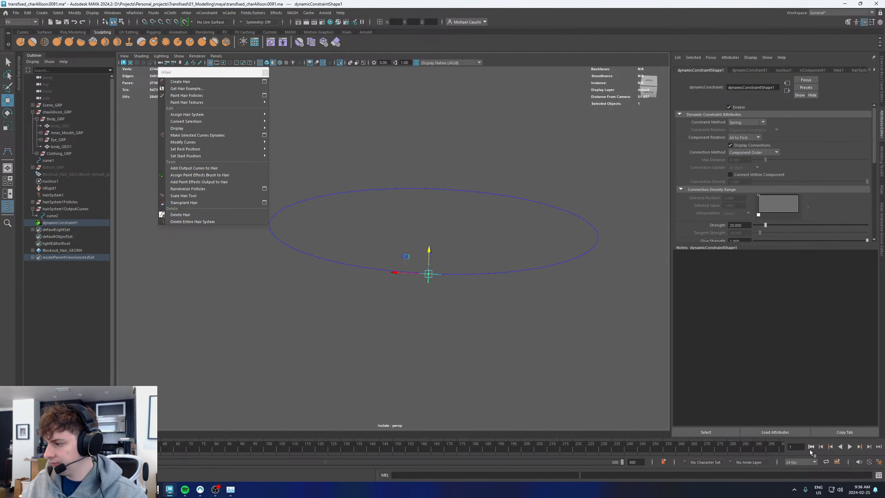
Play the simulation, bring back the whole character, and stop playback to inspect how the constrained curve falls around the neck
left_click(849, 446)
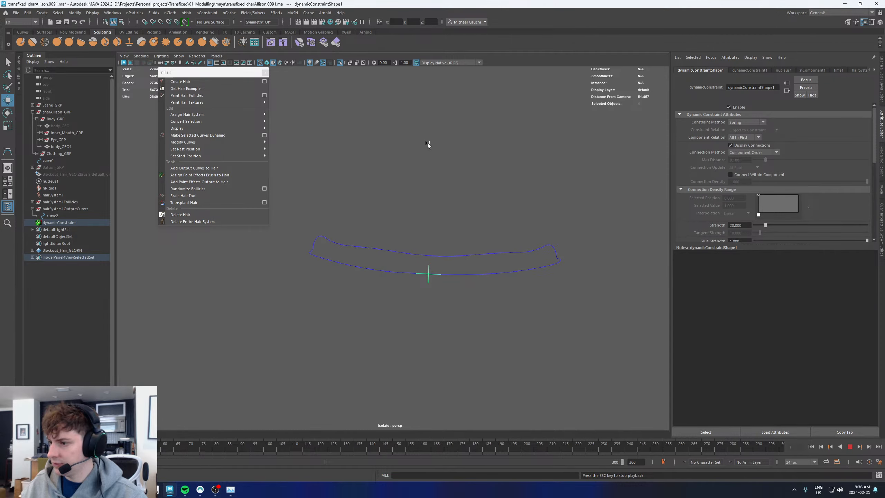
left_click(339, 63)
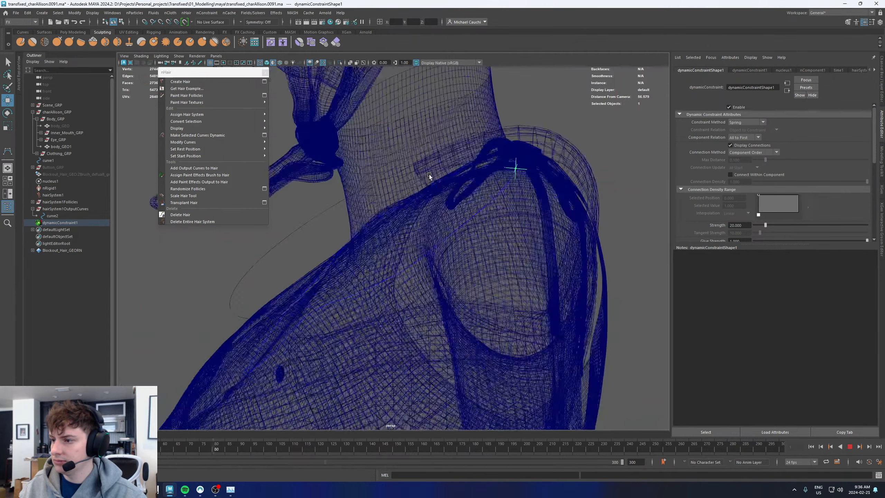
left_click_drag(429, 174, 490, 164, "alt")
right_click_drag(491, 165, 336, 192, "alt")
left_click_drag(336, 191, 439, 205, "alt")
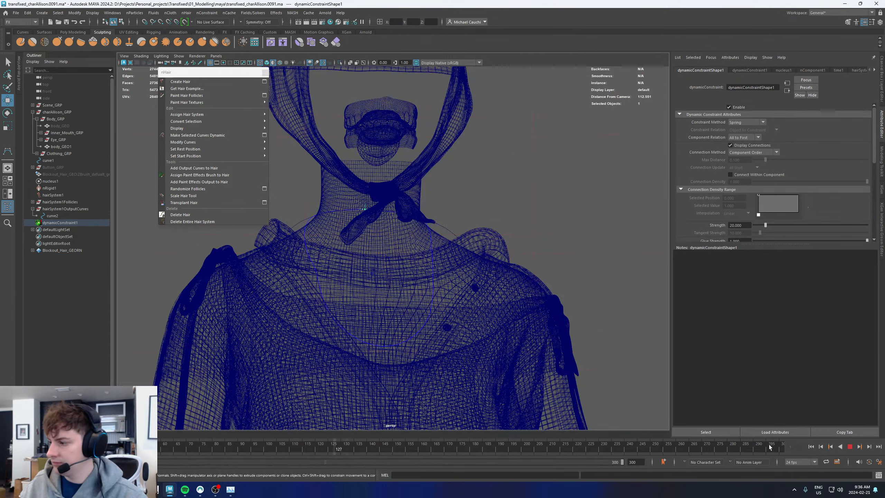
left_click(849, 446)
mouse_move(479, 274)
left_mouse_down("alt")
mouse_move(462, 278)
mouse_move(445, 216)
mouse_move(306, 223)
left_mouse_up("alt")
key("6")
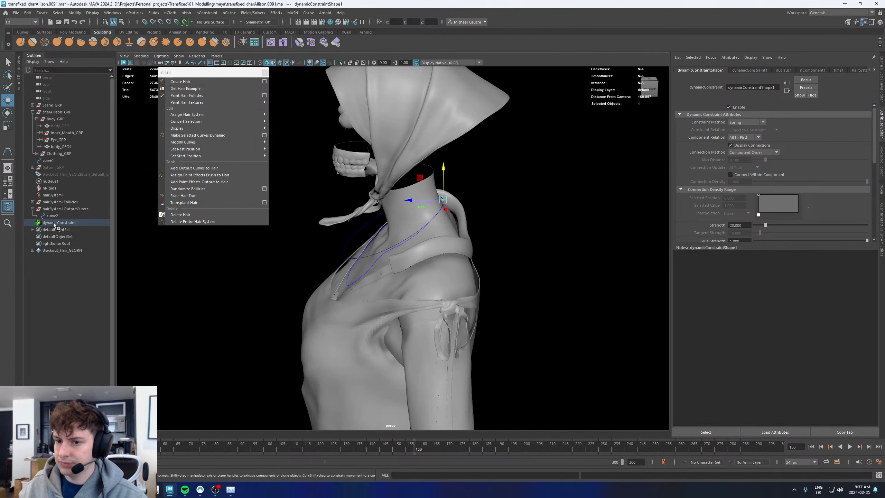
Move the neck circle out of the follicle group and delete the follicles, output curves and dynamic constraint
left_click(56, 210, "shift")
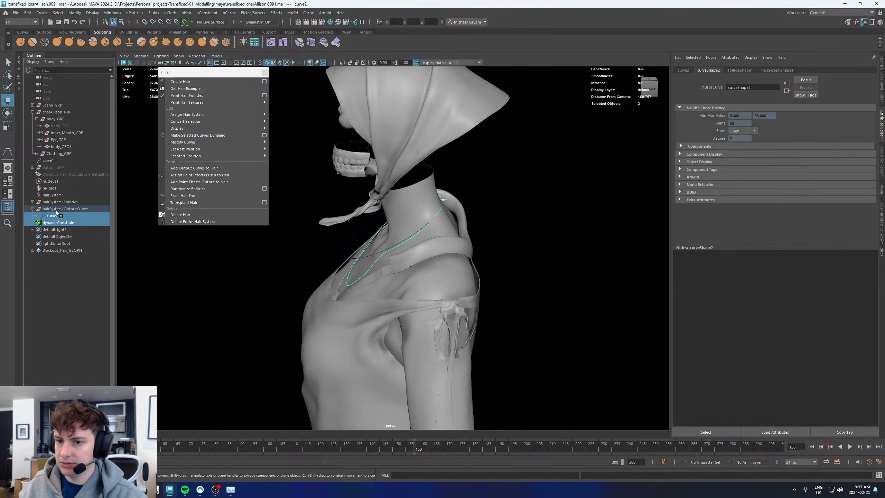
left_click(33, 202)
left_click(37, 209)
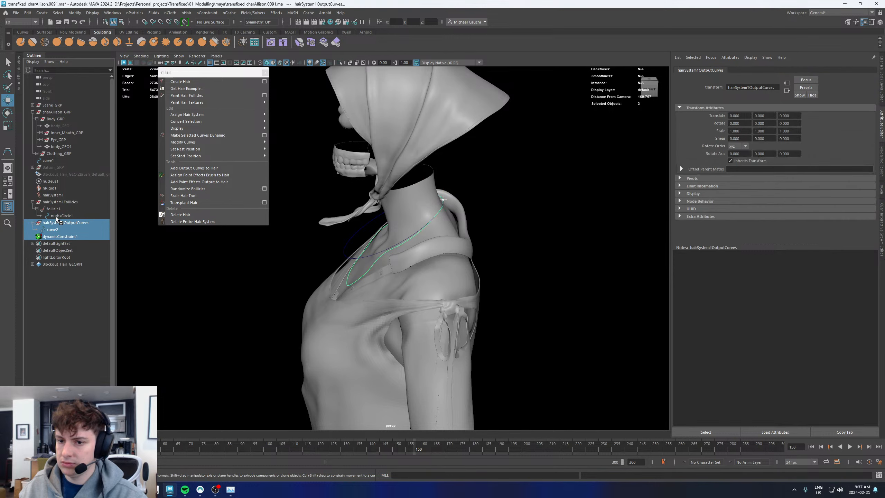
middle_click_drag(56, 216, 60, 198)
left_click(60, 209)
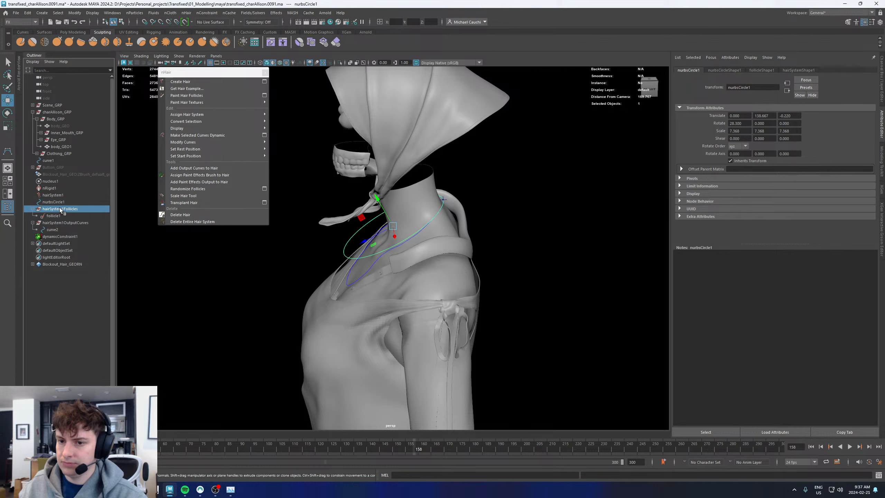
left_click(53, 233, "shift")
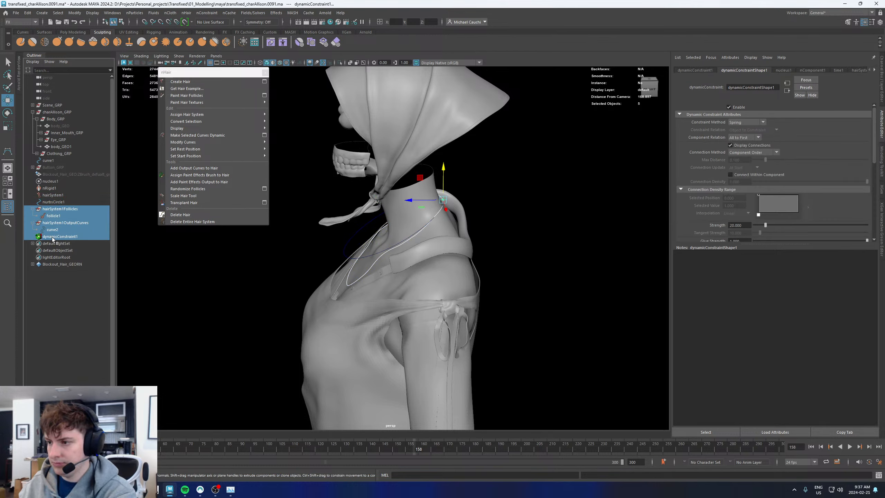
key("Delete")
Isolate the neck circle, snap its pivot onto the curve at the back of the neck, and show the full character again
left_click(357, 237)
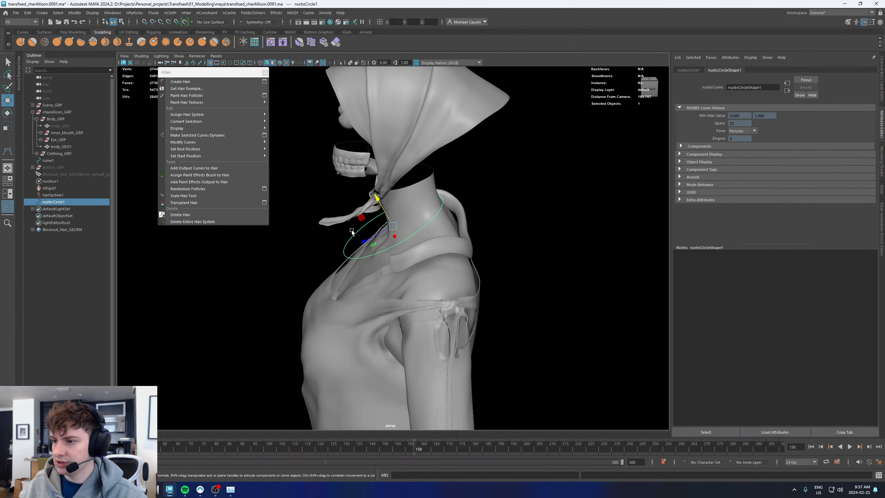
scroll(485, 266, "up", 2)
scroll(411, 249, "up", 4)
key("5")
left_click_drag(486, 266, 413, 244, "alt")
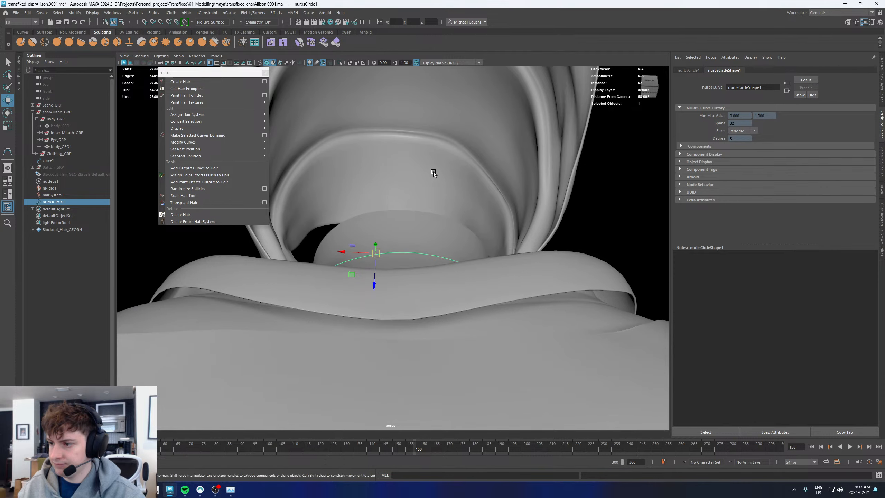
left_click(340, 64)
key("d")
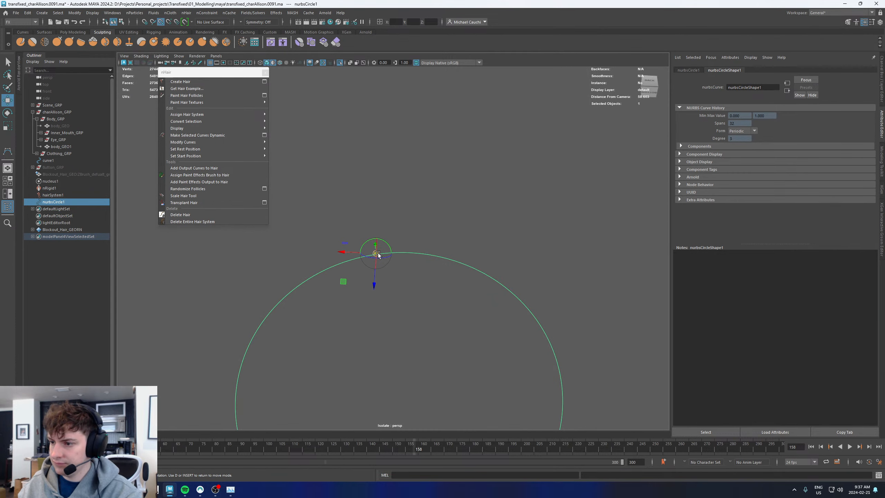
left_click_drag(377, 254, 405, 251)
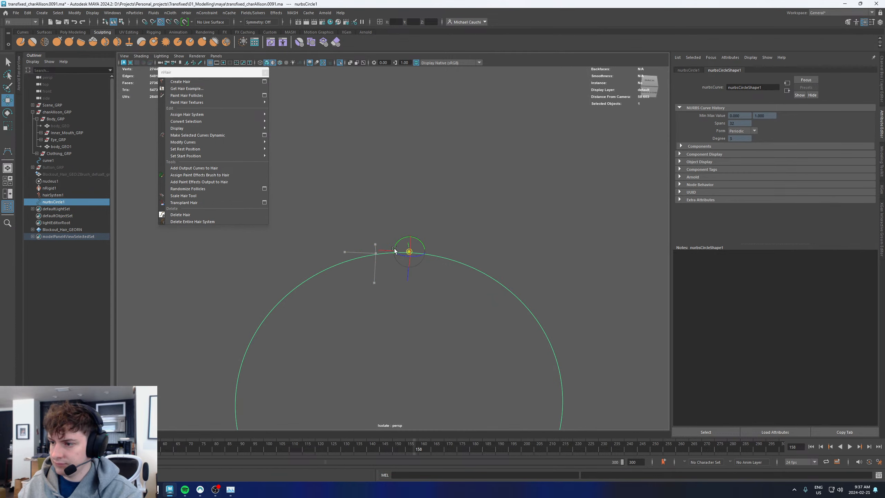
left_click(340, 64)
left_click_drag(410, 213, 364, 239, "alt")
Show the neck circle's control vertices, adjust those at the back of the neck with soft selection, and return to object mode
key("r")
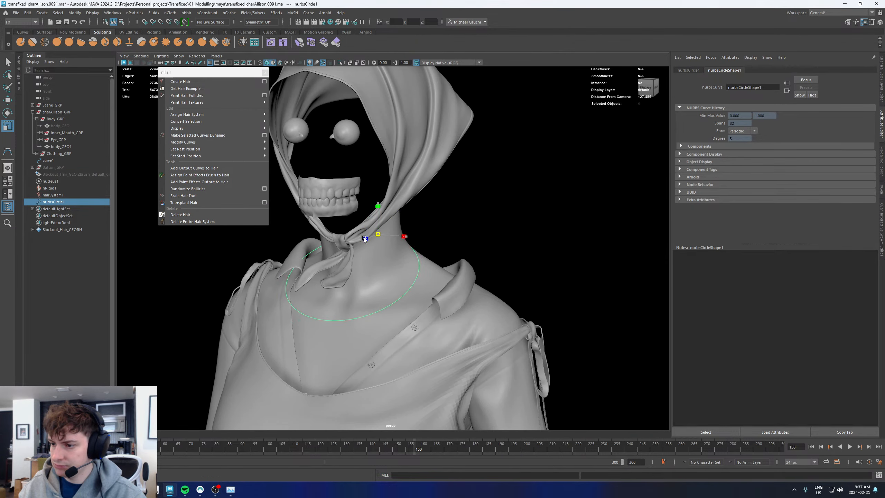
mouse_move(425, 254)
left_mouse_down("alt")
mouse_move(364, 252)
mouse_move(358, 240)
mouse_move(411, 246)
left_mouse_up("alt")
key("w")
right_click_drag(434, 241, 407, 241)
left_click_drag(407, 241, 406, 243, "alt")
right_click_drag(406, 243, 461, 270, "alt")
left_click_drag(415, 239, 484, 247, "alt")
key("b")
left_click_drag(414, 258, 399, 222, "alt")
left_click(361, 256)
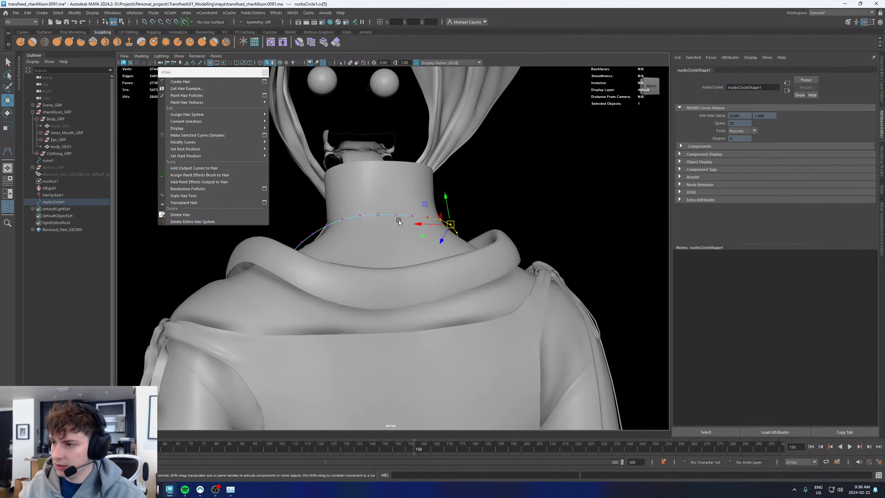
right_click_drag(399, 220, 491, 177)
Rebuild the neck circle with 48 uniform cubic spans
left_click_drag(411, 193, 558, 204, "alt")
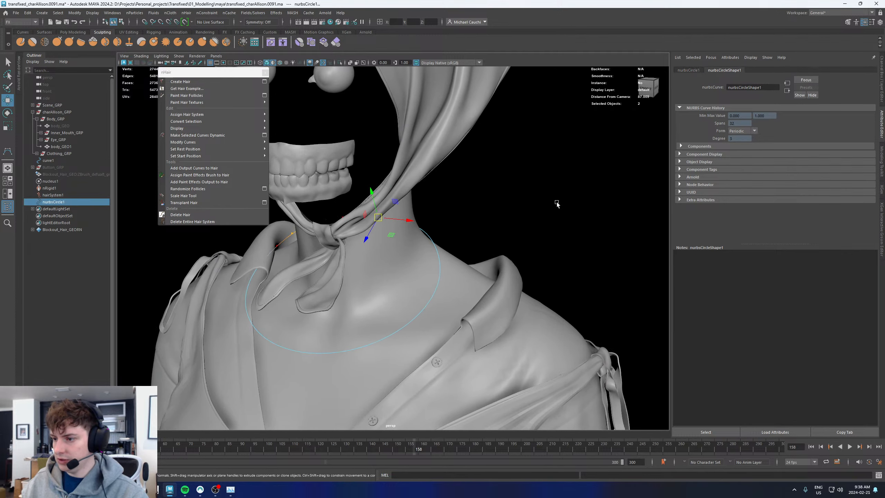
right_click_drag(557, 203, 390, 306, "alt")
left_click_drag(390, 306, 432, 321, "alt")
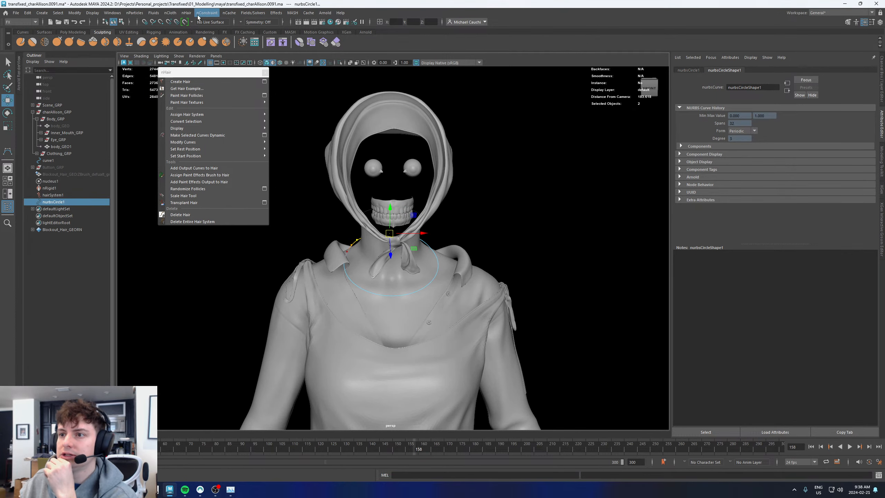
left_click(20, 22)
left_click(21, 29)
left_click(243, 13)
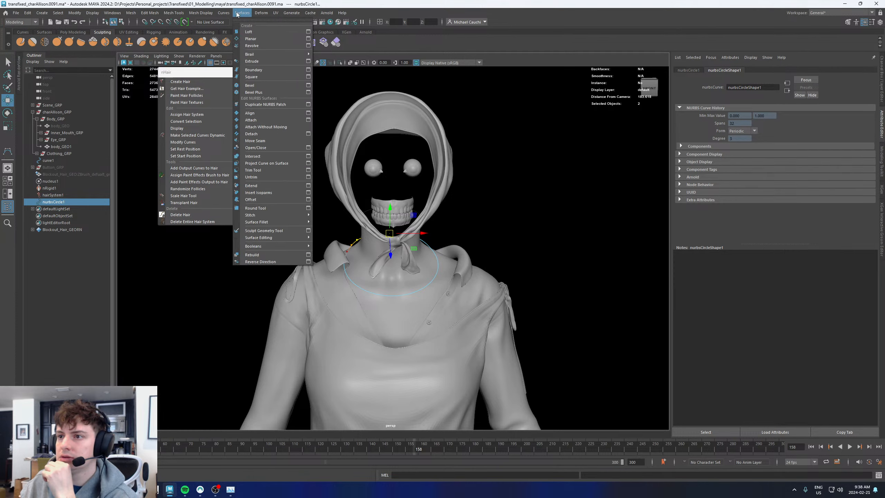
left_click(244, 14)
left_click(182, 14)
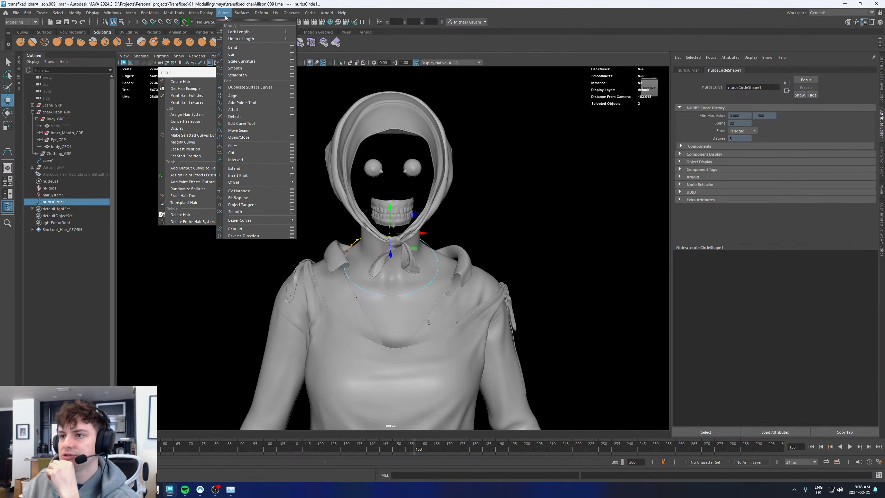
mouse_move(190, 14)
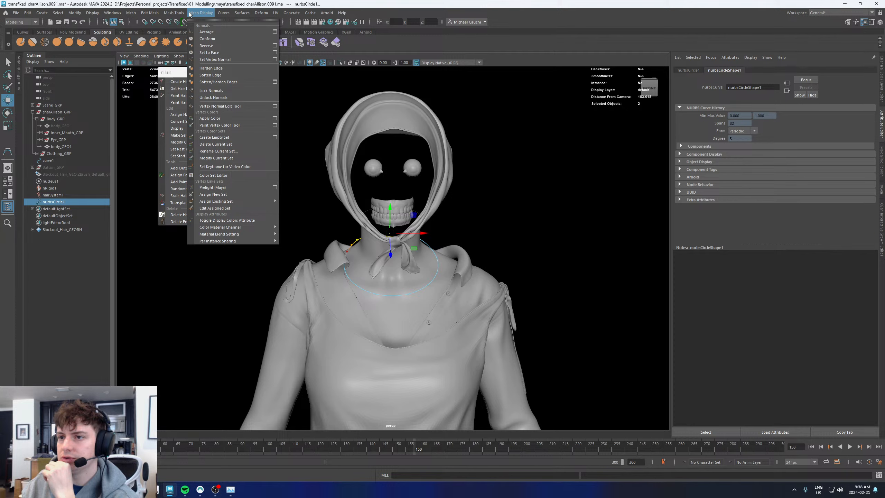
mouse_move(223, 13)
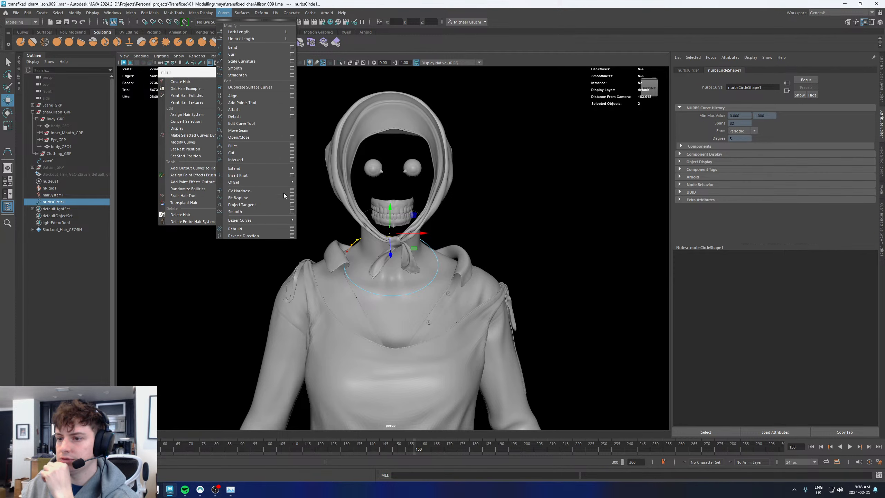
left_click(293, 229)
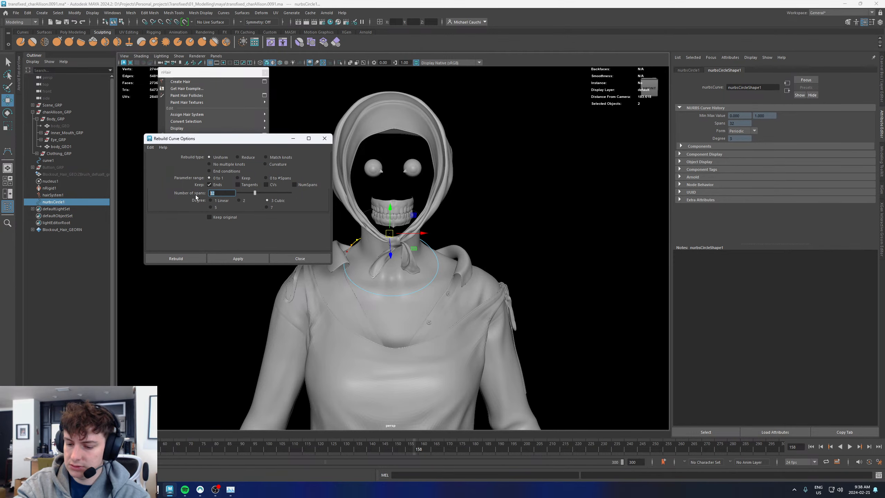
left_click(251, 257)
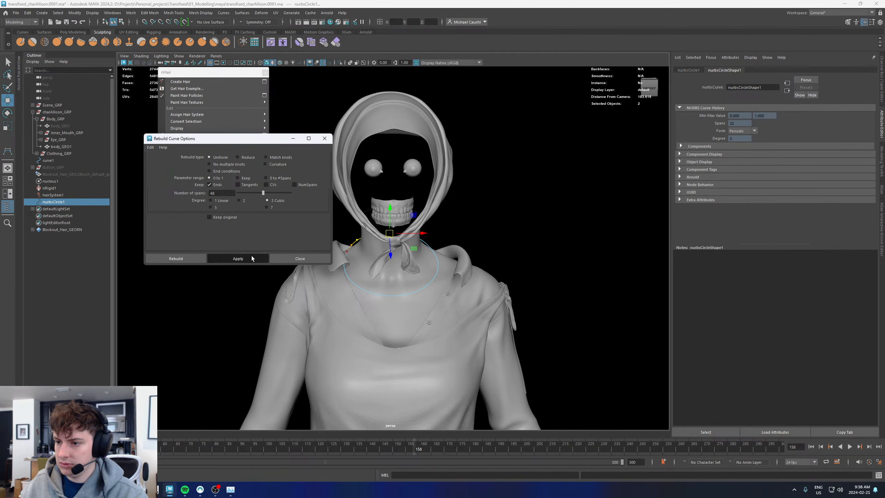
Check the rebuilt circle's control vertices, reselect the whole circle in object mode, and assign a new hair system to it
right_click_drag(489, 217, 454, 220)
left_click_drag(459, 237, 426, 248, "alt")
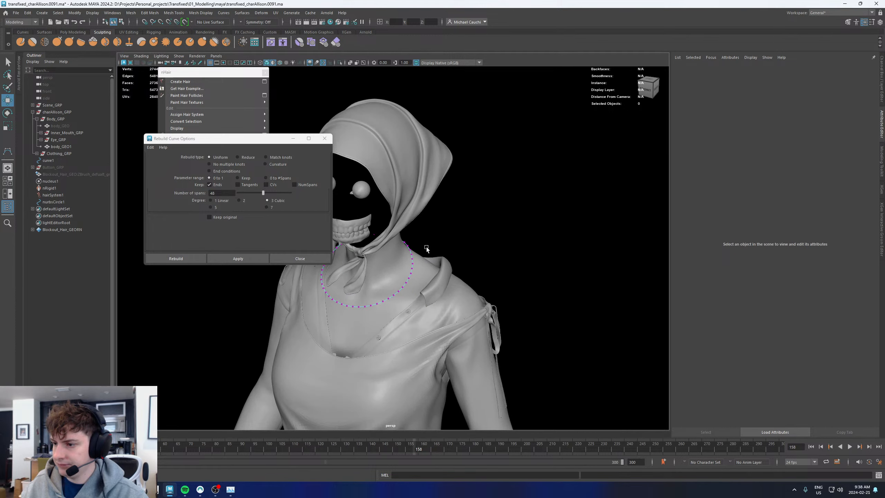
right_click_drag(411, 253, 470, 225)
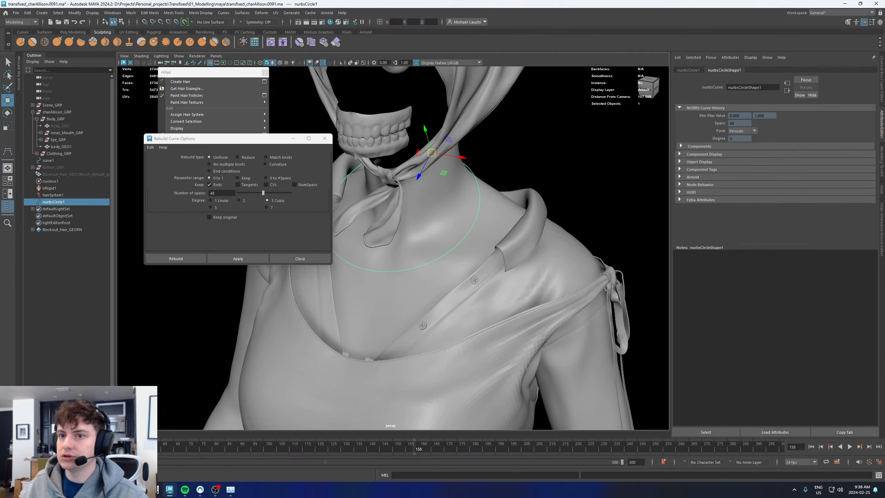
left_click(21, 22)
left_click(19, 51)
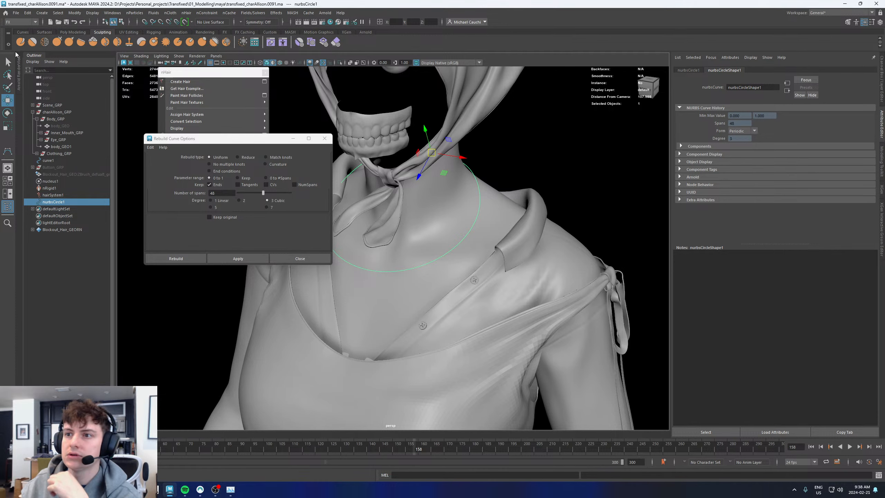
left_click(186, 13)
mouse_move(227, 65)
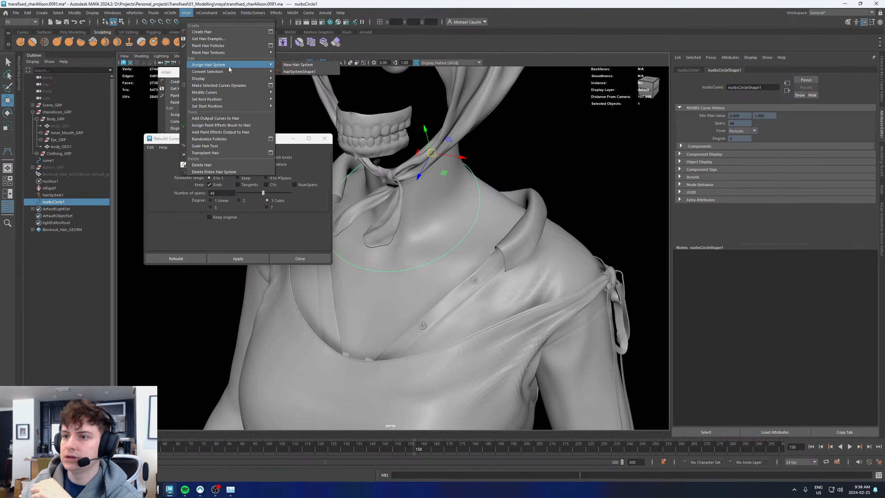
left_click(312, 66)
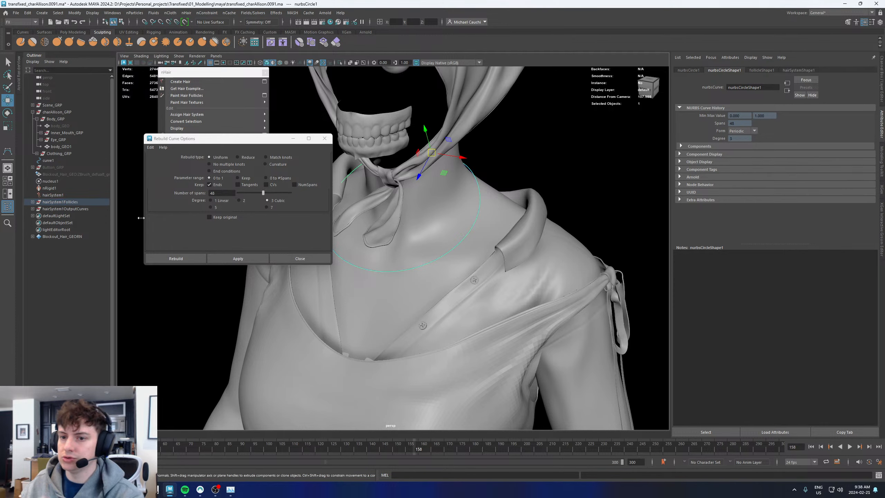
Isolate the rebuilt circle's output curve and display its control vertices, closing the rebuild options
left_click_drag(496, 171, 154, 209, "alt")
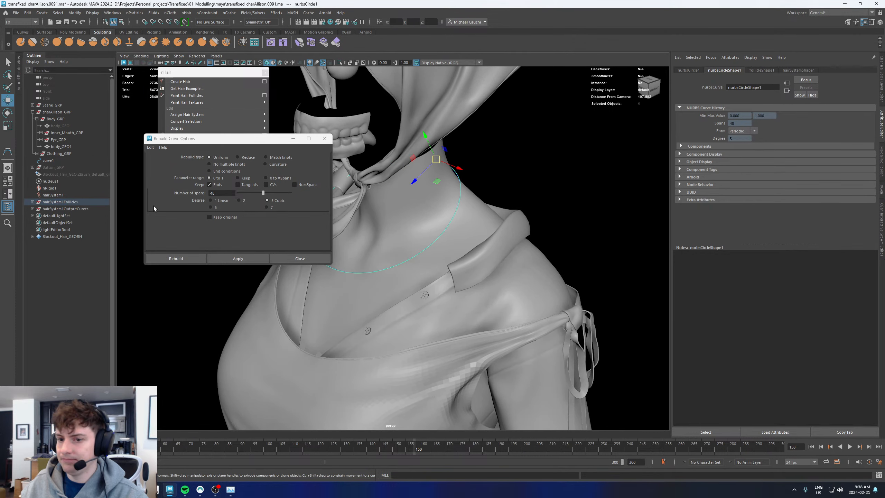
left_click(32, 209)
left_click(52, 216)
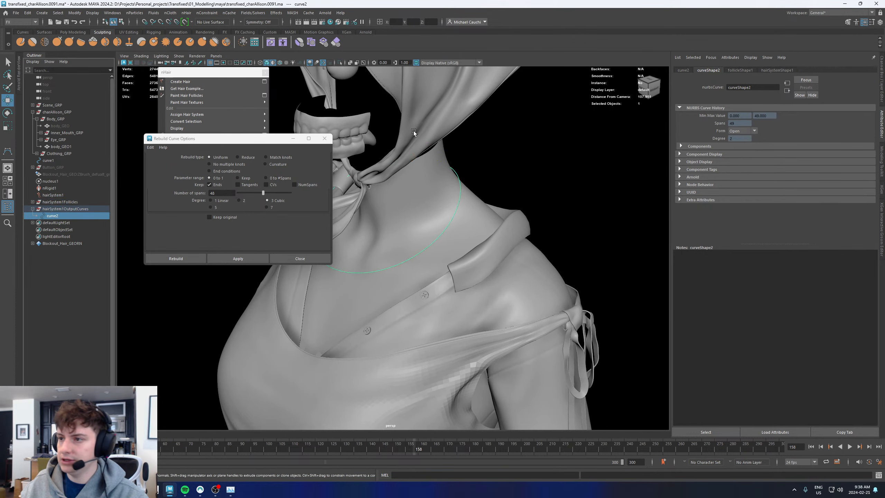
left_click(340, 63)
left_click_drag(440, 131, 319, 127, "alt")
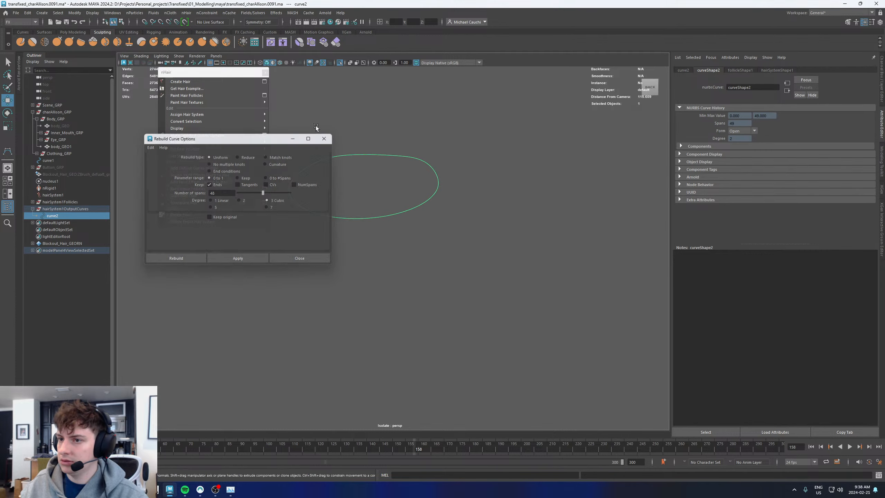
left_click(325, 138)
middle_click_drag(343, 120, 357, 161, "alt")
left_click(384, 171)
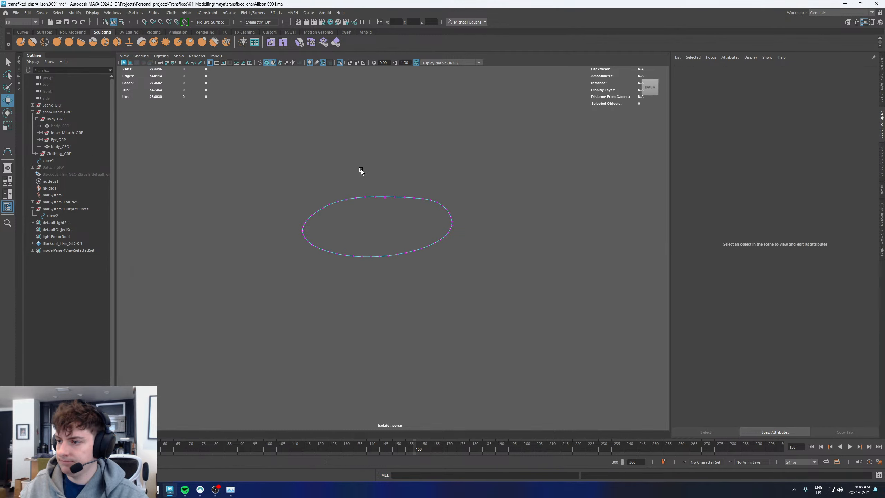
Select the end control vertex at the back of the output curve with soft selection off, and create a Transform Constraint on it
left_click_drag(360, 166, 352, 158, "alt")
right_click_drag(352, 158, 502, 190, "alt")
right_click_drag(514, 196, 487, 196)
middle_click_drag(376, 136, 391, 190, "alt")
scroll(389, 178, "up", 5)
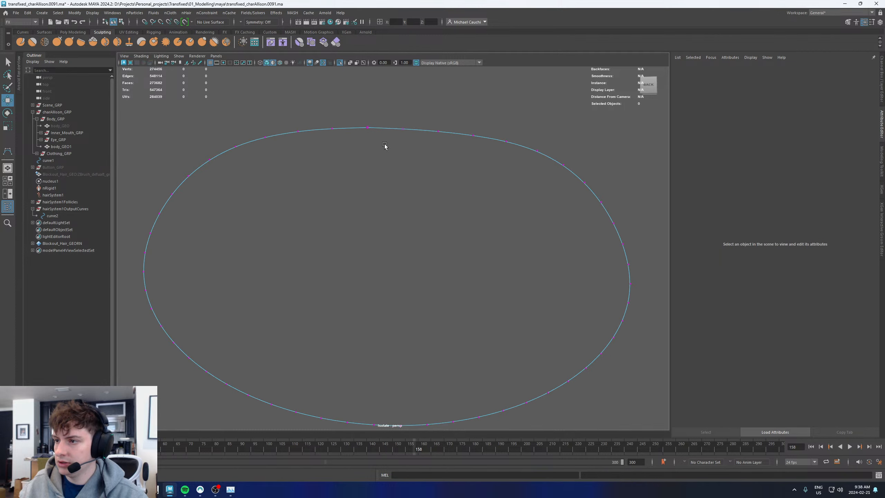
left_click(369, 127)
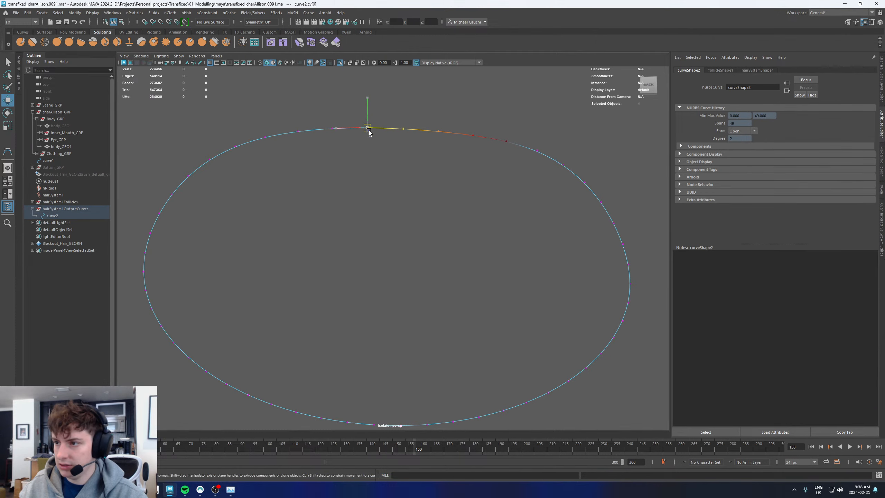
left_click_drag(369, 131, 369, 116)
key("ctrl+z")
left_click_drag(376, 153, 356, 110)
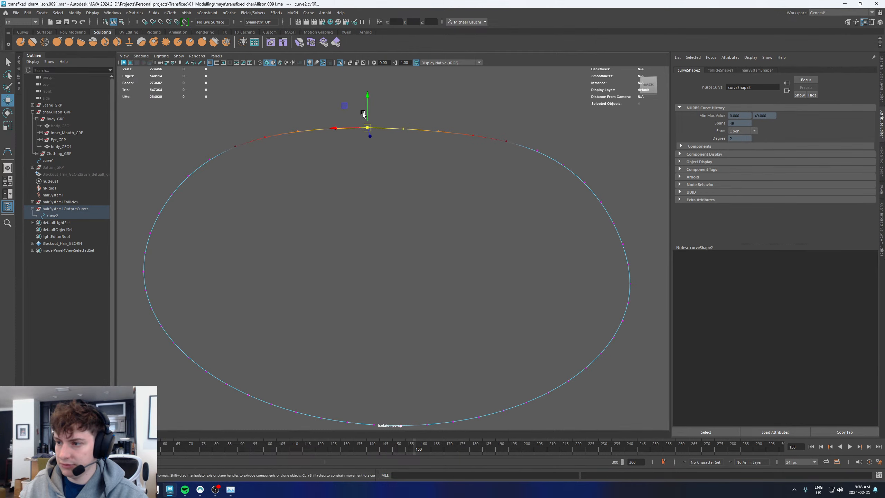
key("b")
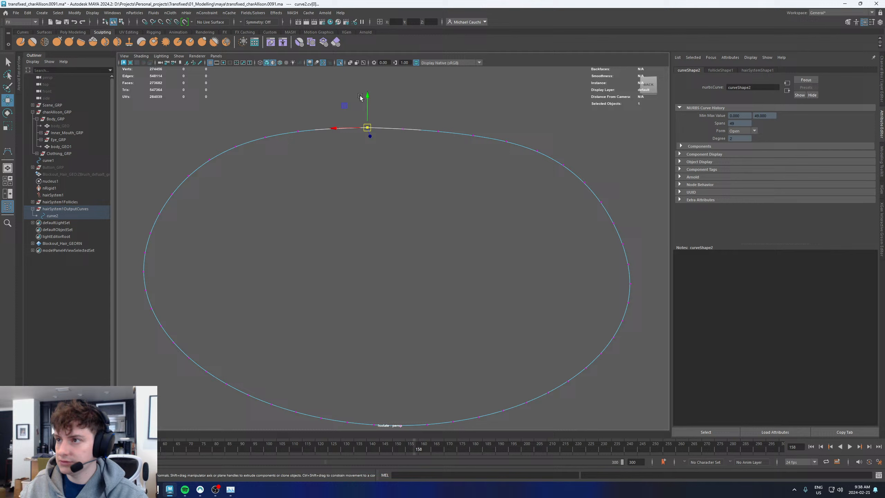
left_click(214, 14)
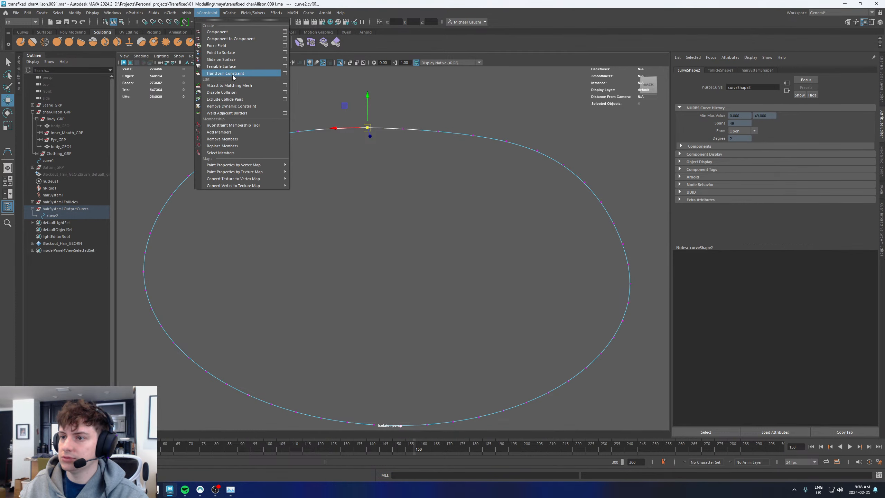
left_click(233, 75)
left_click_drag(278, 184, 519, 203, "alt")
scroll(410, 218, "down", 4)
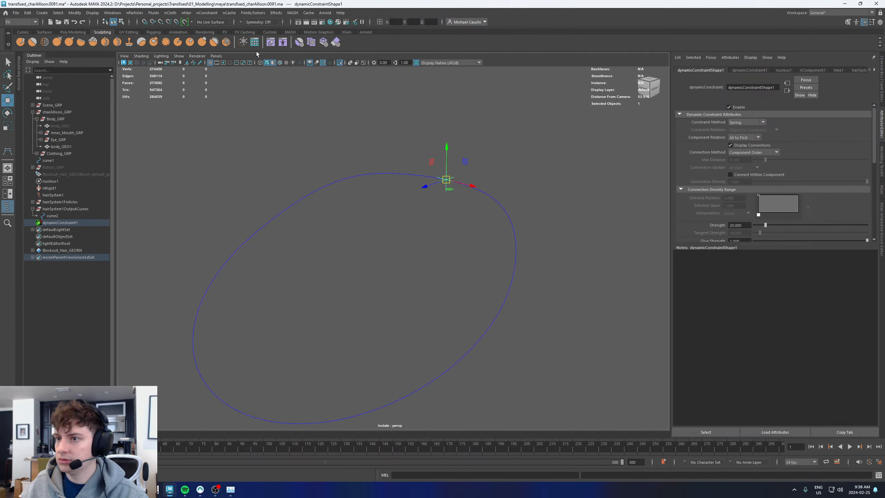
Leave isolated view, play the hair simulation to frame 168, stop it there, and inspect how the curve rests around the neck
left_click(339, 63)
scroll(366, 195, "down", 4)
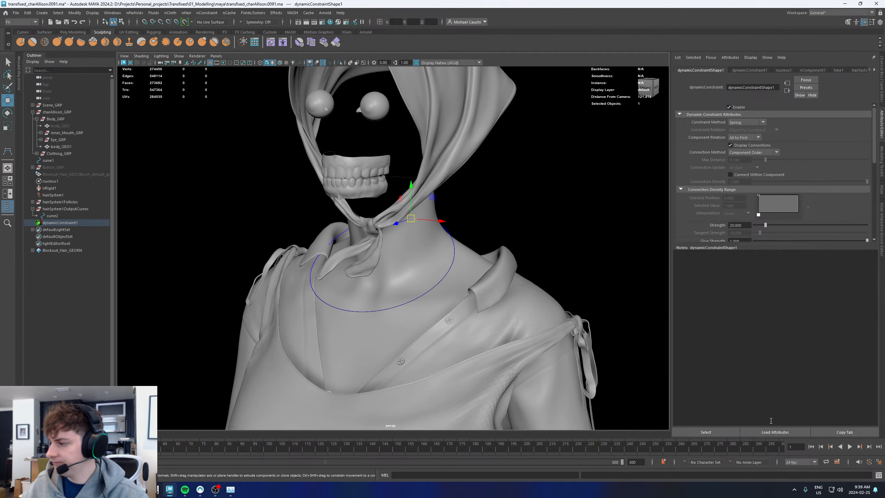
left_click(851, 446)
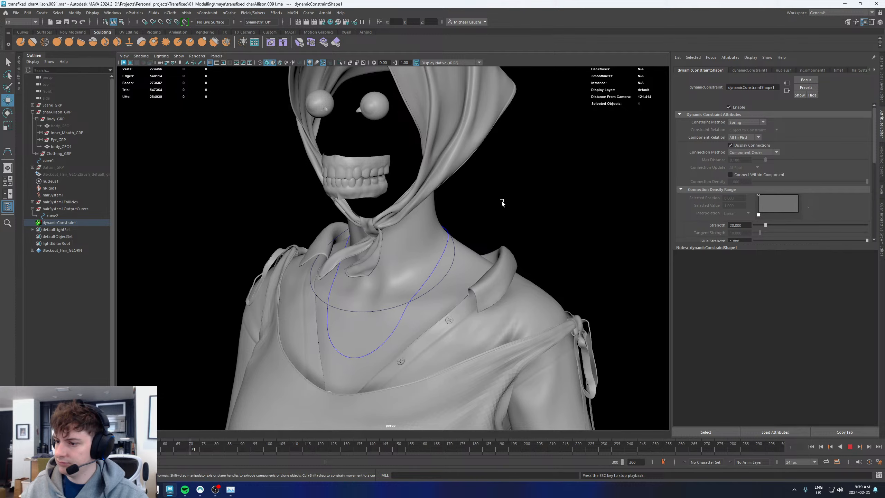
left_click_drag(498, 200, 524, 197, "alt")
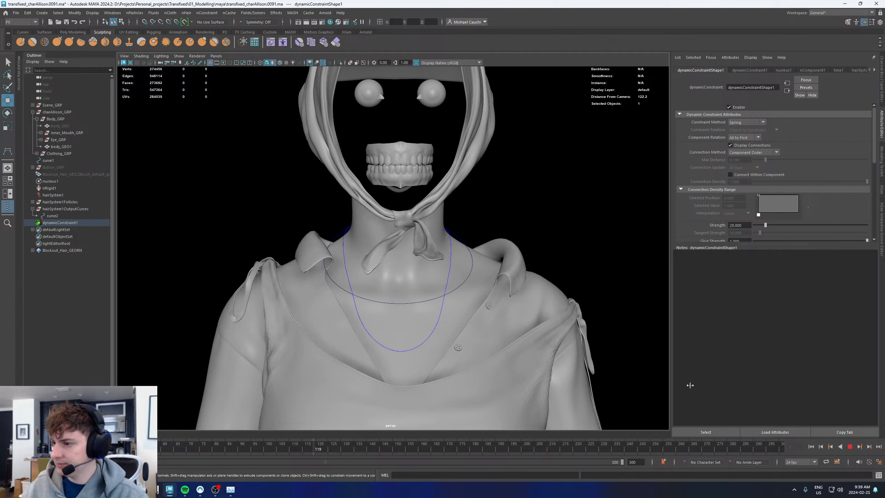
left_click(850, 447)
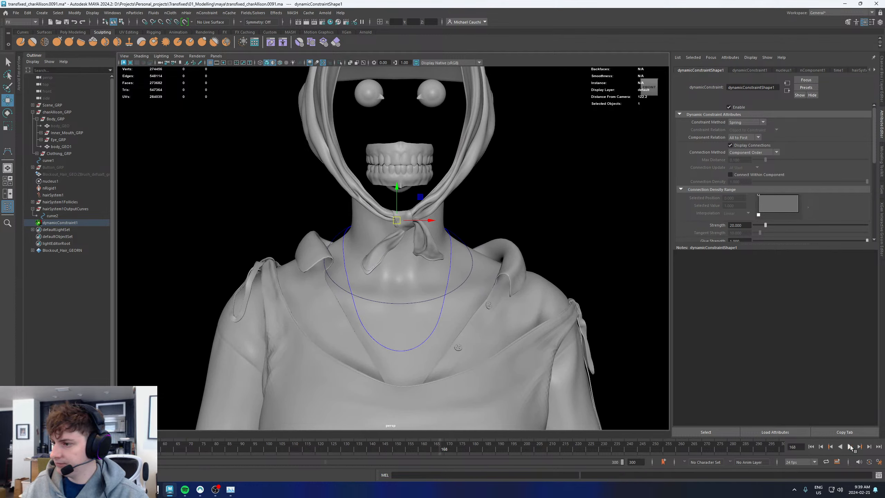
left_click_drag(500, 251, 347, 257, "alt")
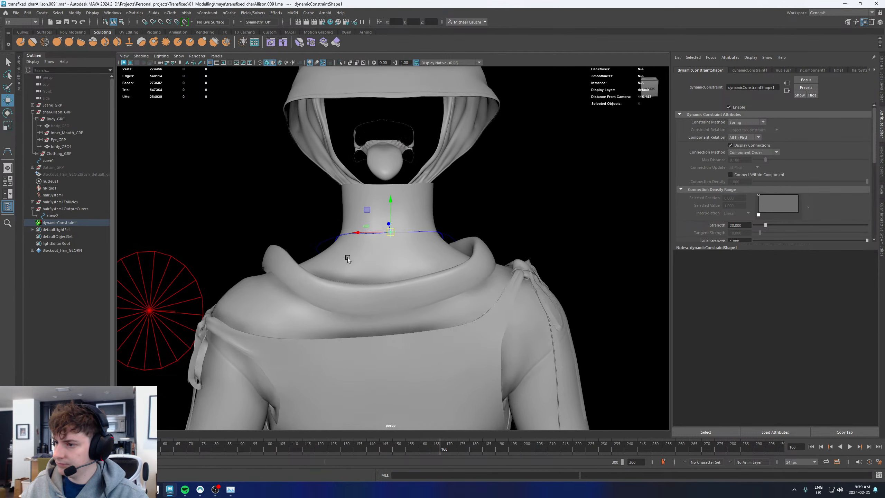
Duplicate the simulated output curve and move the copy out of the hairSystem1OutputCurves group
left_click(52, 216)
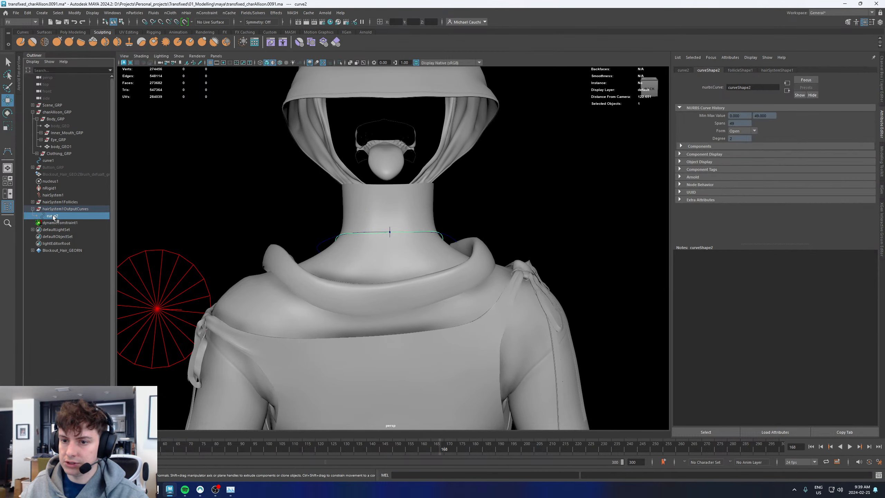
key("ctrl+d")
left_click_drag(271, 197, 294, 206, "alt")
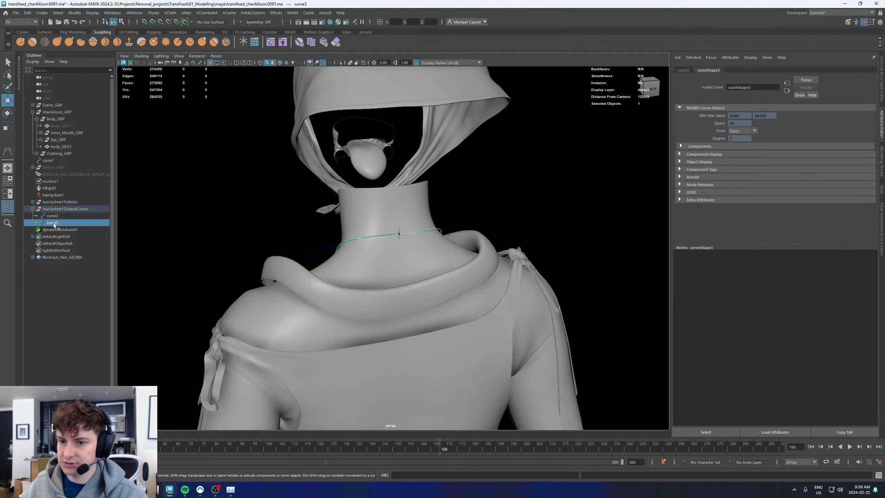
middle_click_drag(54, 225, 61, 203)
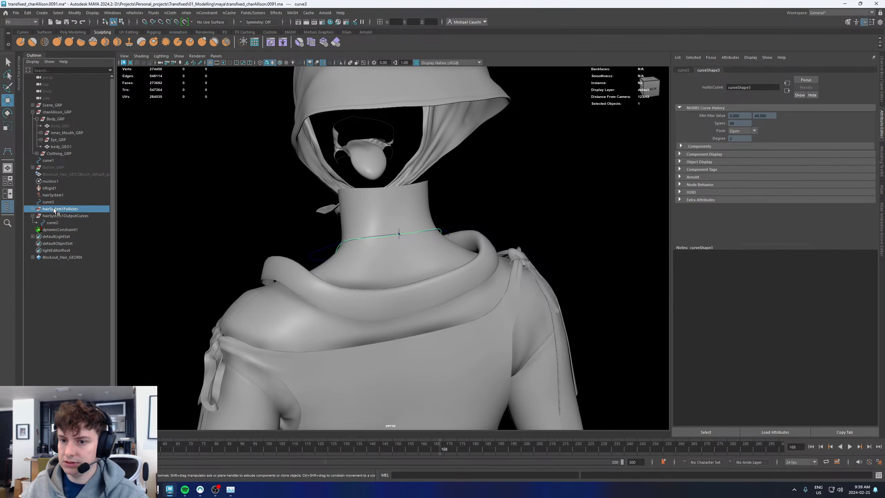
Expand the follicle group and move nurbsCircle1 out of its follicle to the top level of the scene
left_click(55, 210)
left_click(32, 209)
left_click(38, 216)
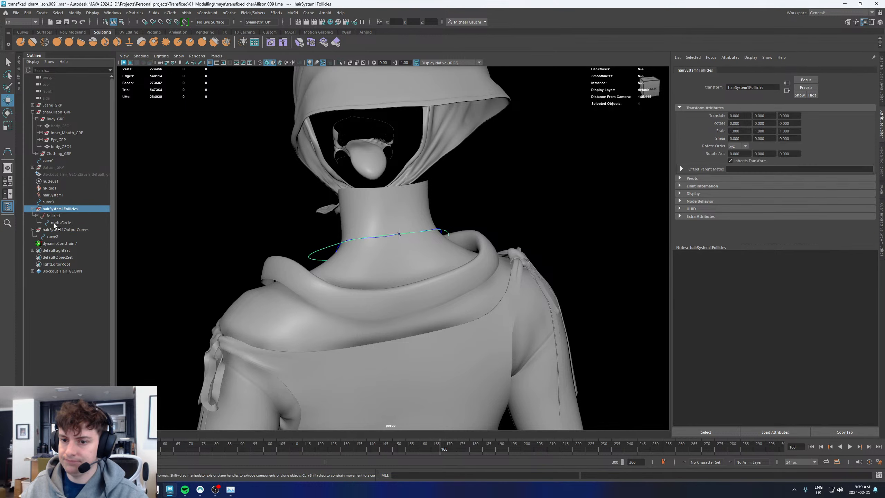
left_click(55, 223)
middle_click_drag(56, 223, 58, 203)
Delete the hair system's follicle group, its output curves group and the dynamic constraint
left_click(59, 216)
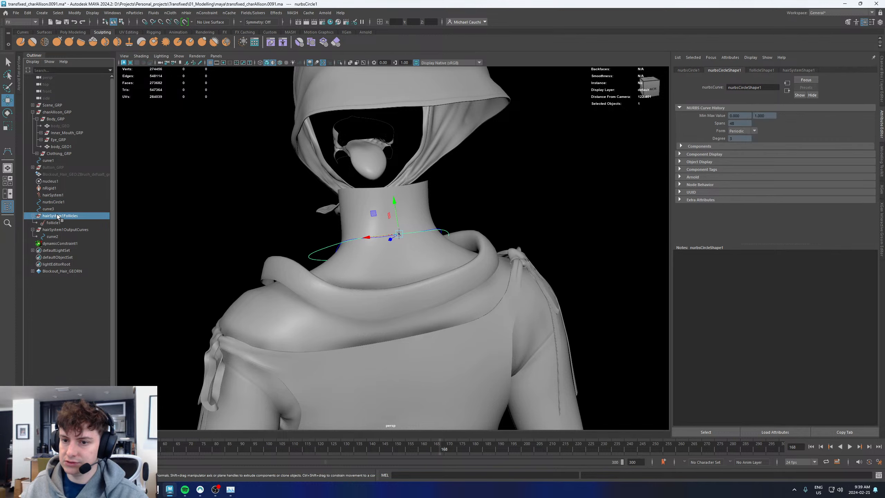
left_click(54, 243, "shift")
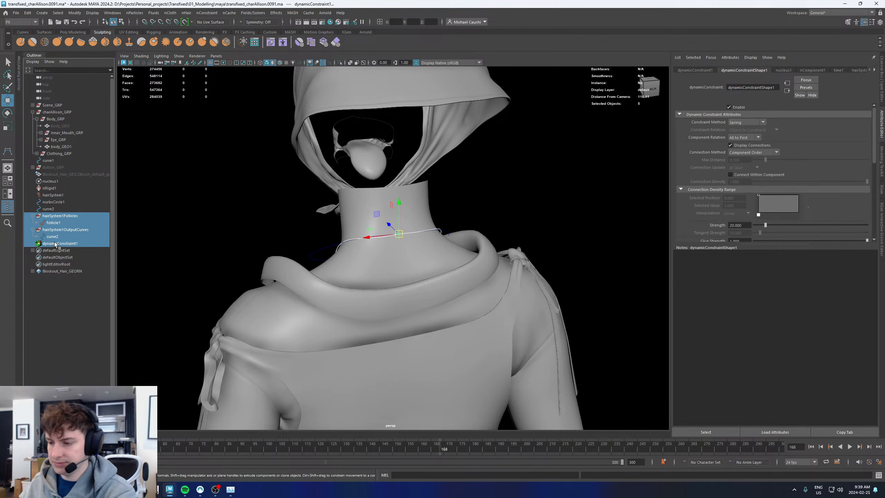
key("Delete")
left_click_drag(394, 224, 425, 208, "alt")
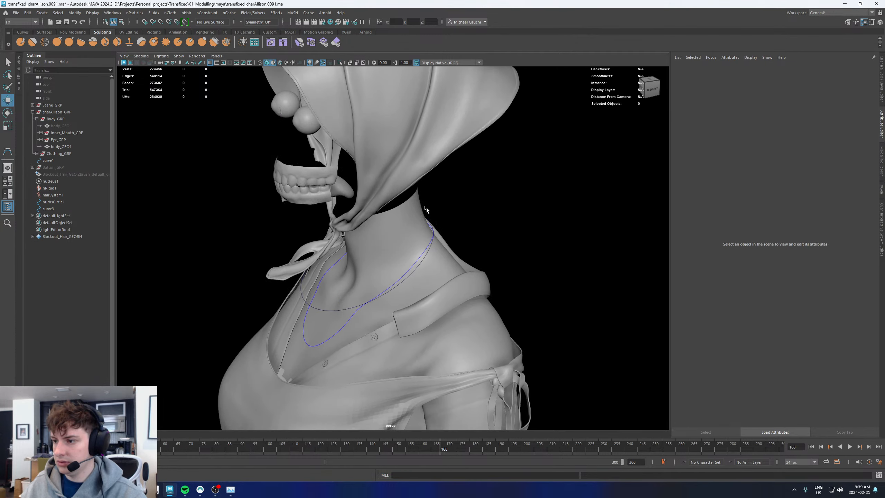
Show the duplicated curve's control vertices and nudge the end vertex at the back of the neck
middle_click_drag(425, 208, 429, 175, "alt")
right_click_drag(429, 175, 492, 242, "alt")
left_click(440, 211)
left_click_drag(389, 236, 410, 230, "alt")
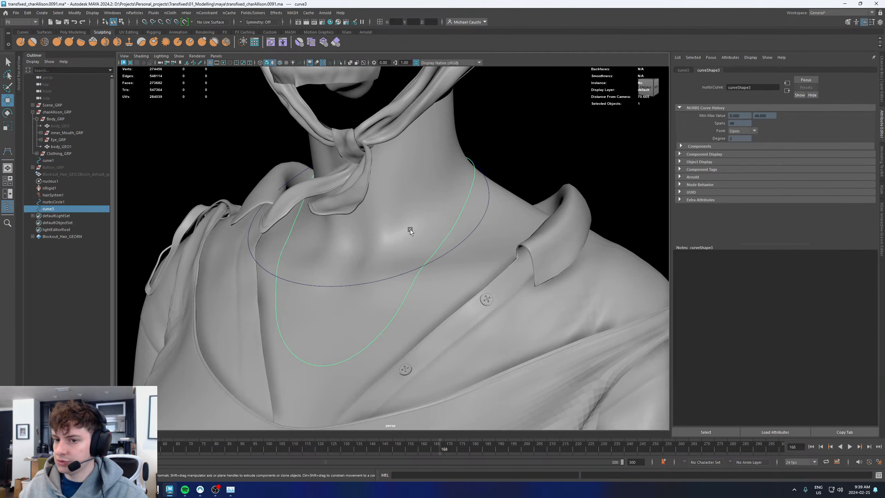
left_click_drag(481, 153, 526, 143, "alt")
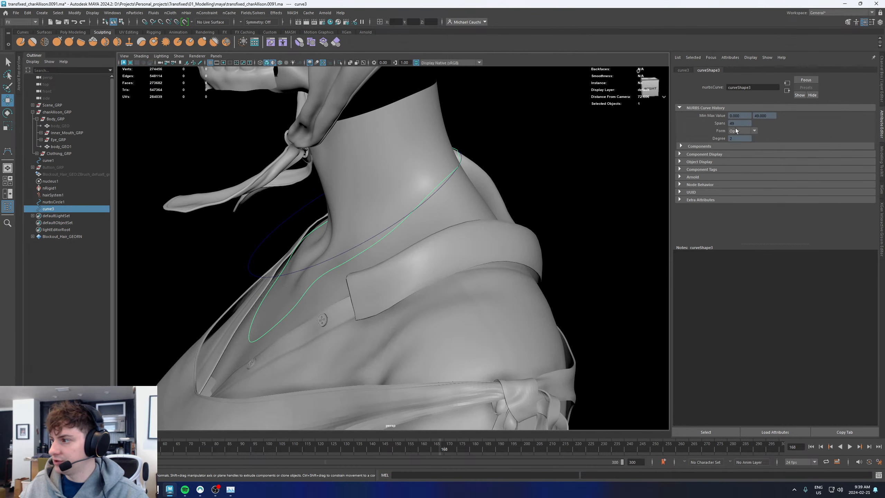
left_click_drag(519, 193, 497, 147, "alt")
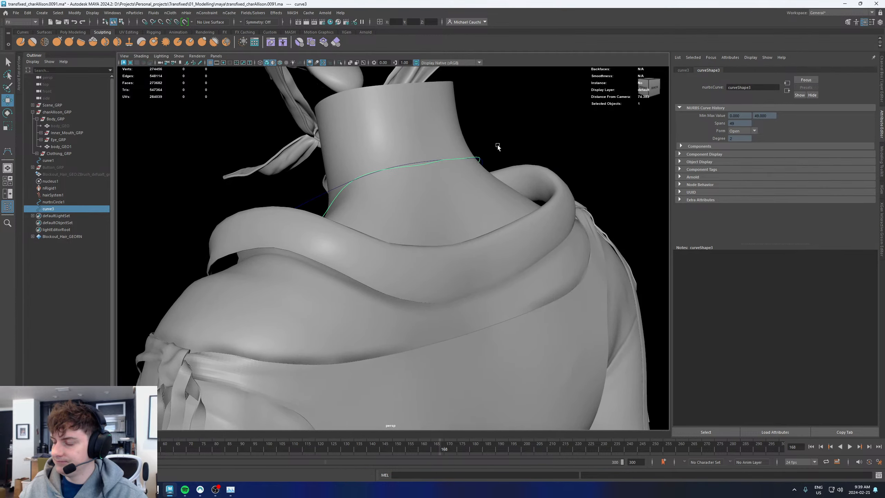
middle_click_drag(498, 147, 450, 204, "alt")
right_click_drag(449, 204, 533, 240, "alt")
right_click_drag(514, 148, 478, 147)
left_click_drag(485, 149, 449, 174, "alt")
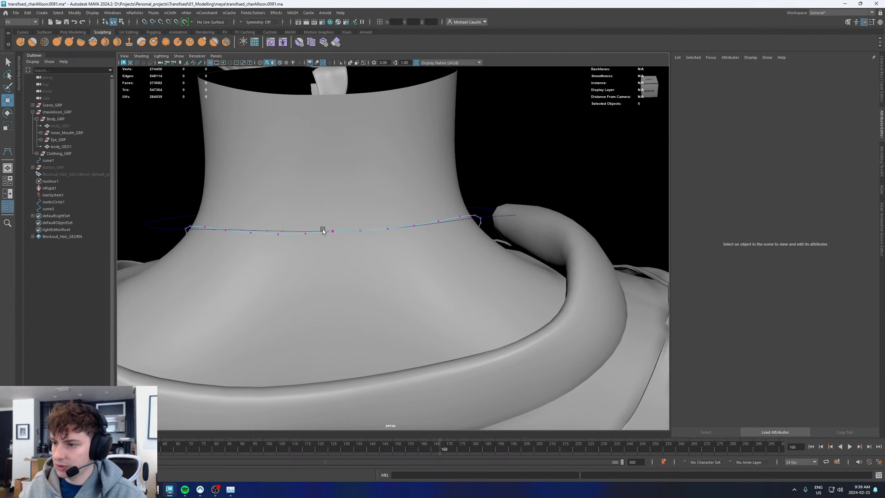
left_click(325, 231)
right_click_drag(327, 234, 359, 233, "alt")
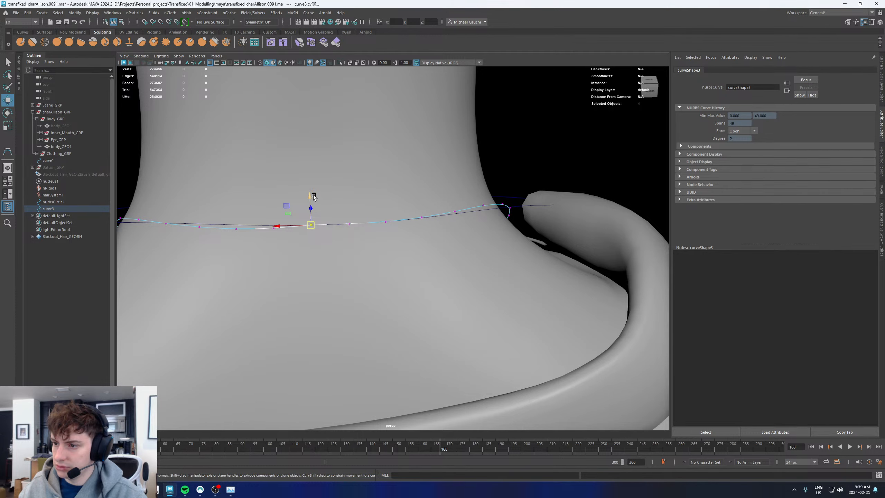
left_click_drag(313, 197, 310, 202)
Return to object mode, select the original neck circle and hide it
left_click_drag(310, 205, 299, 216, "alt")
left_click_drag(354, 203, 358, 220)
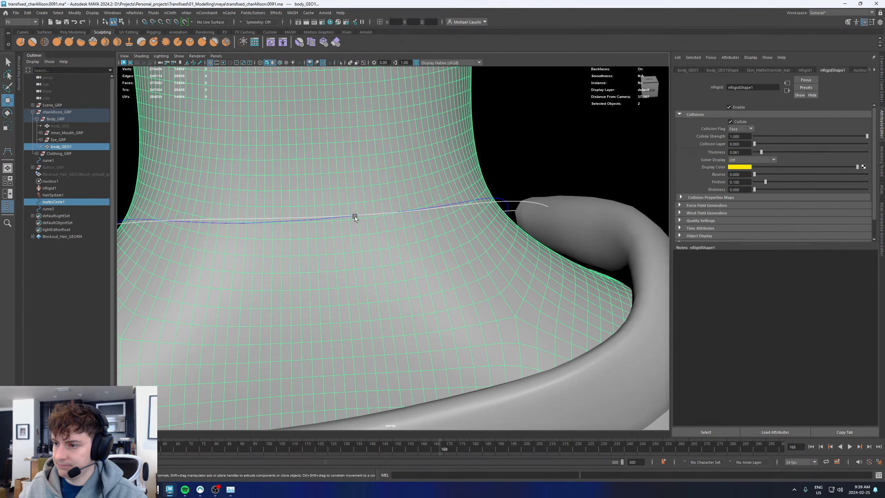
left_click(355, 217)
scroll(354, 223, "down", 6)
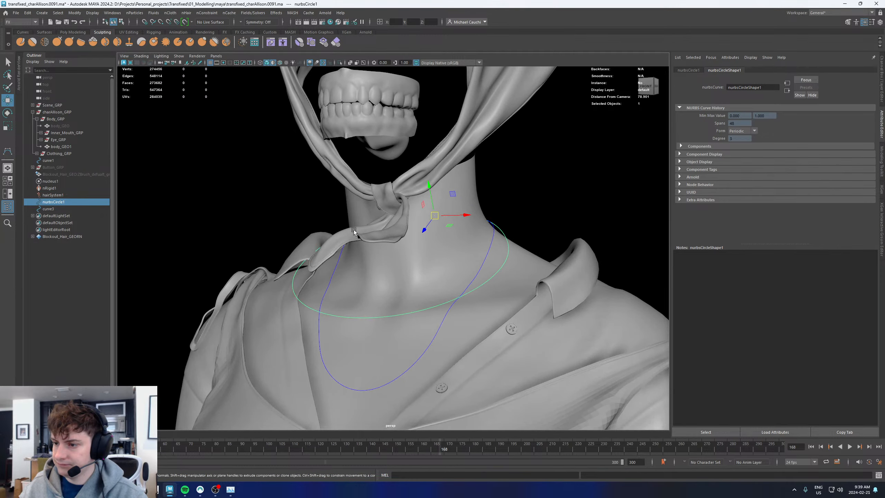
left_click_drag(353, 231, 279, 246, "alt")
key("h")
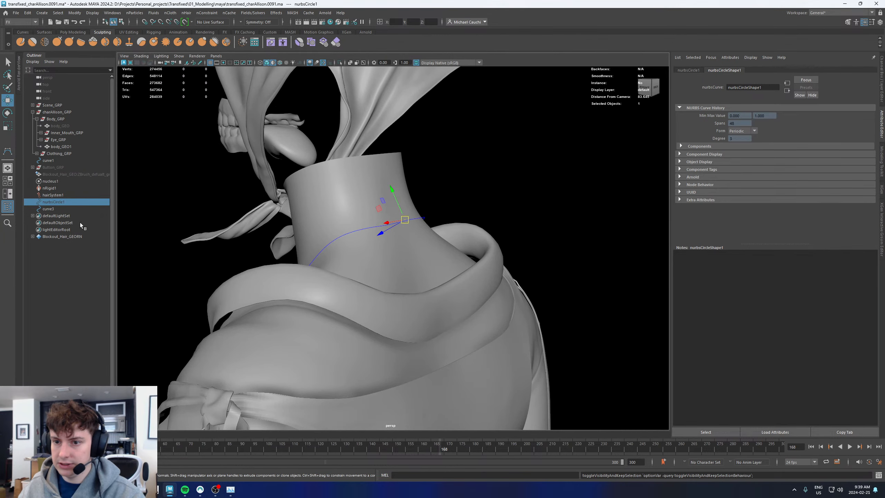
Create a polygon torus at the scene origin and frame it in the view
left_click(48, 209)
scroll(418, 222, "down", 8)
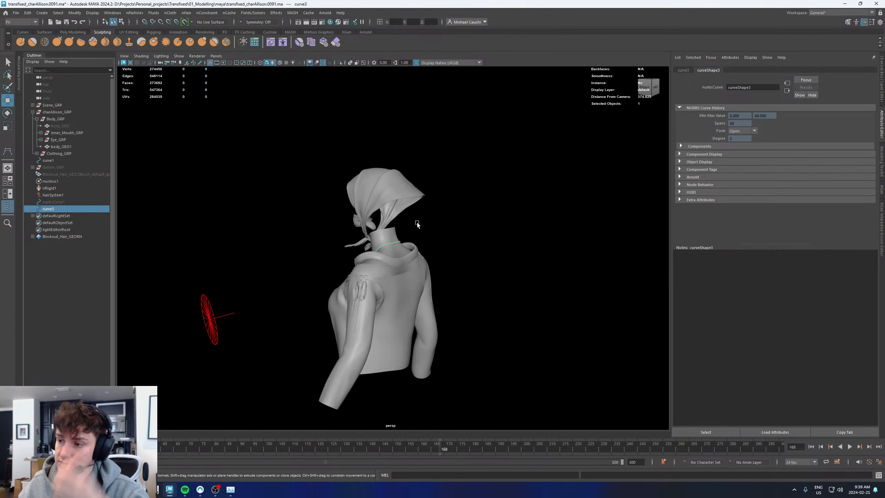
left_click_drag(396, 243, 426, 217, "alt")
left_click_drag(314, 205, 300, 245, "alt")
middle_click_drag(299, 248, 352, 123, "alt")
left_click(324, 311)
right_click(332, 239, "shift")
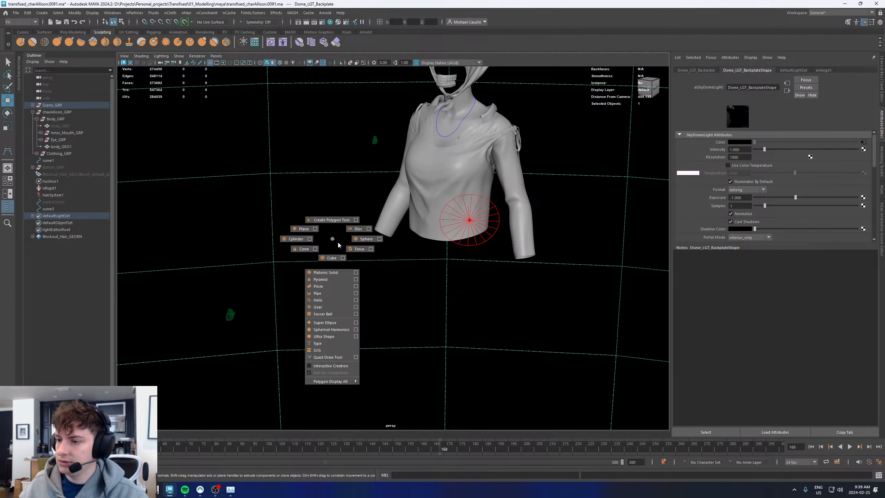
left_click(352, 249)
key("f")
left_click_drag(425, 240, 461, 247, "alt")
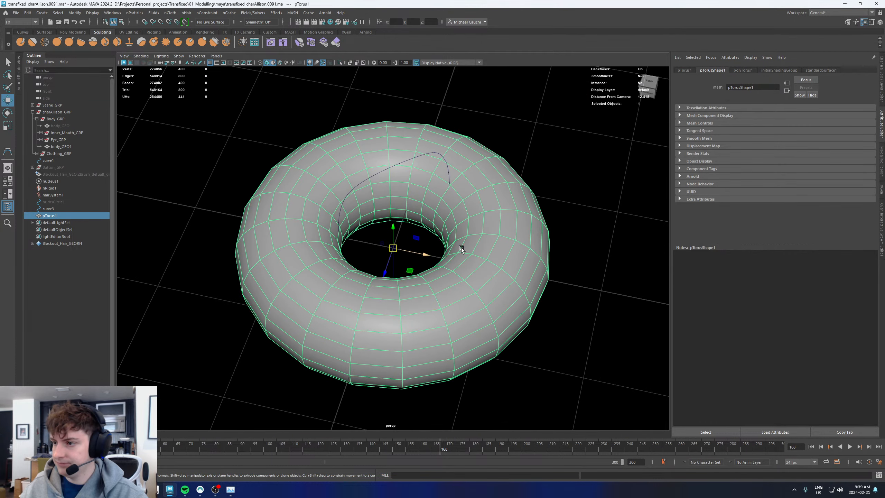
Delete the leftover curve1 that overlaps the torus at the origin
right_click_drag(461, 247, 353, 229, "alt")
left_click_drag(406, 209, 396, 186, "alt")
left_click(399, 168)
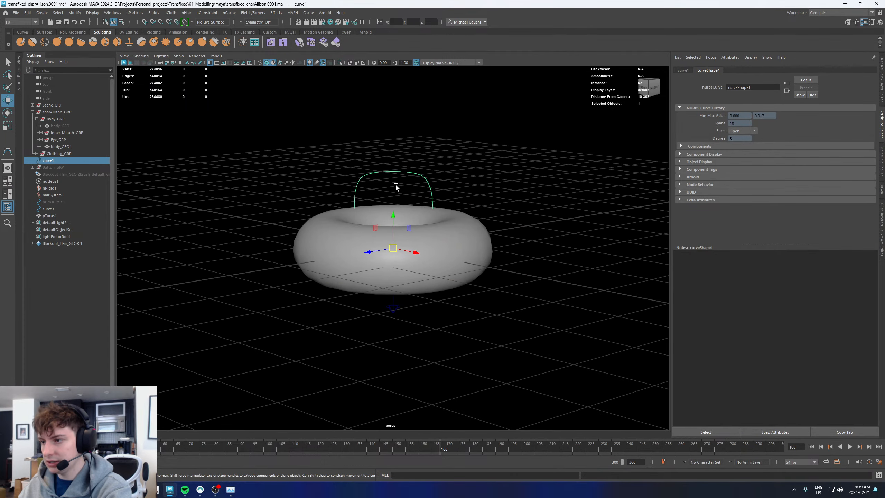
left_click(396, 188)
Set the torus's subdivisions to 10 around the axis and 4 in height
left_click(383, 236)
left_click_drag(383, 236, 654, 98, "alt")
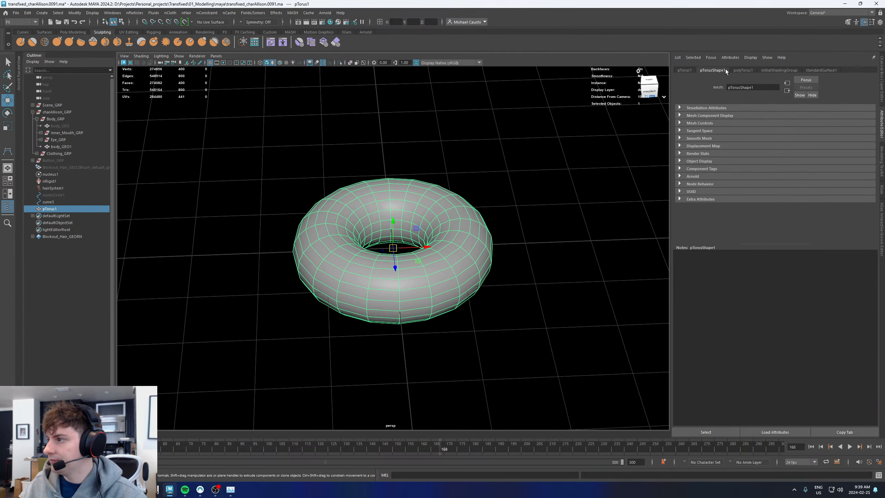
left_click(684, 70)
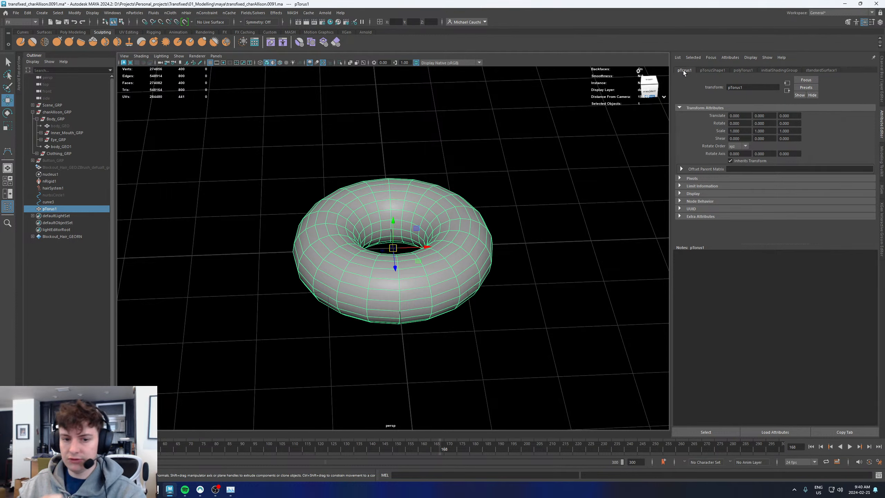
left_click(743, 71)
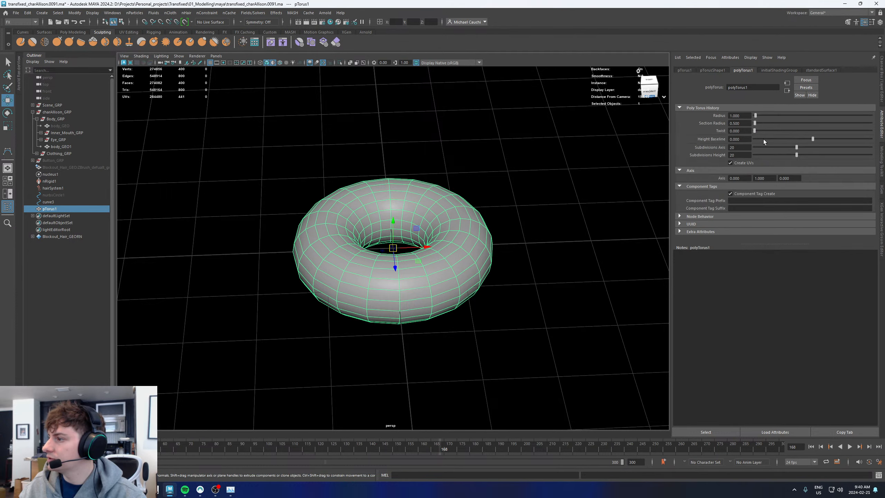
left_click_drag(795, 147, 757, 159)
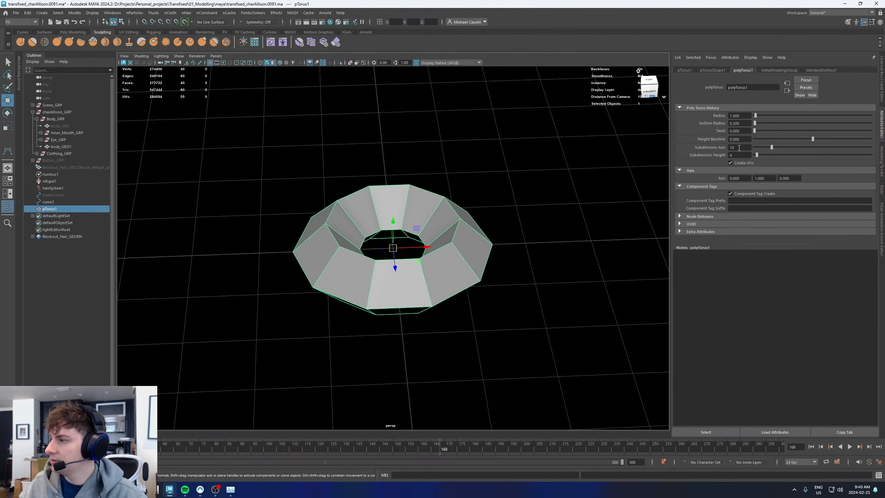
Undo the stray change to the torus's settings and set its twist to 45
mouse_move(818, 140)
left_mouse_down()
mouse_move(776, 143)
mouse_move(839, 144)
mouse_move(806, 146)
left_mouse_up()
key("ctrl+z")
left_click_drag(756, 132, 770, 135)
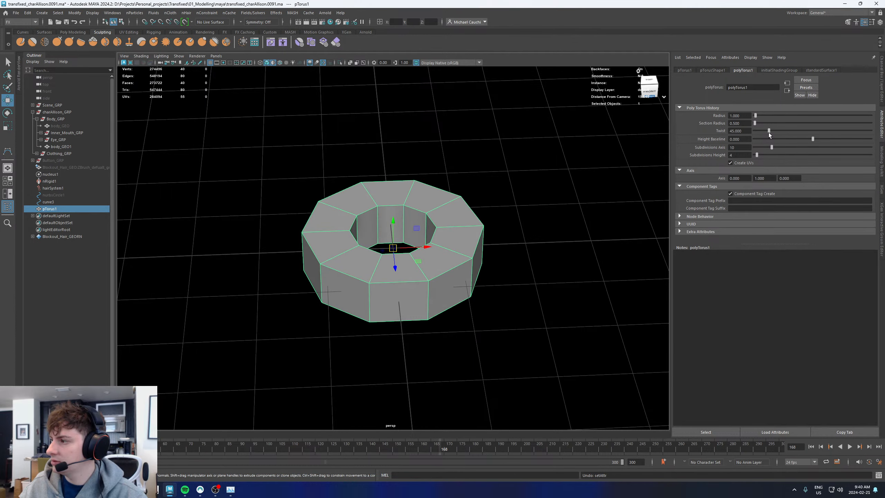
Set the torus's subdivisions around the axis to 12 and delete its construction history
mouse_move(484, 268)
left_mouse_down("alt")
mouse_move(486, 243)
mouse_move(435, 247)
mouse_move(481, 263)
left_mouse_up("alt")
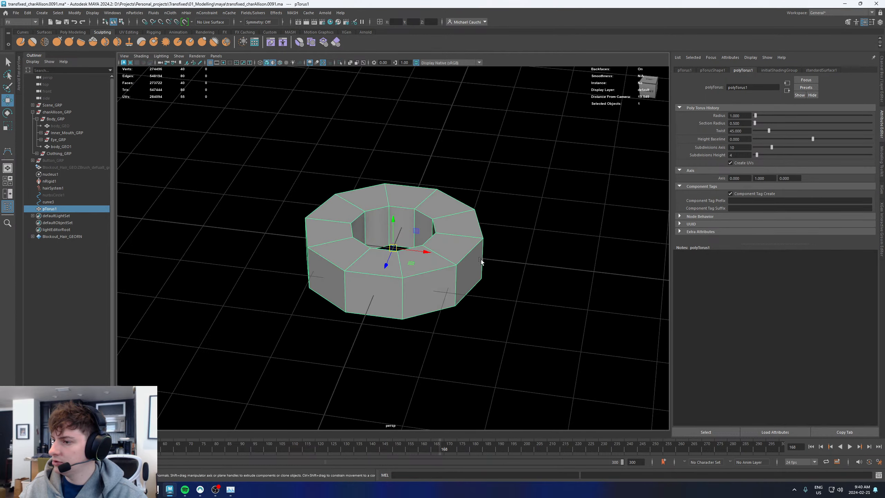
right_click_drag(453, 258, 479, 253, "alt")
left_click_drag(479, 253, 484, 271, "alt")
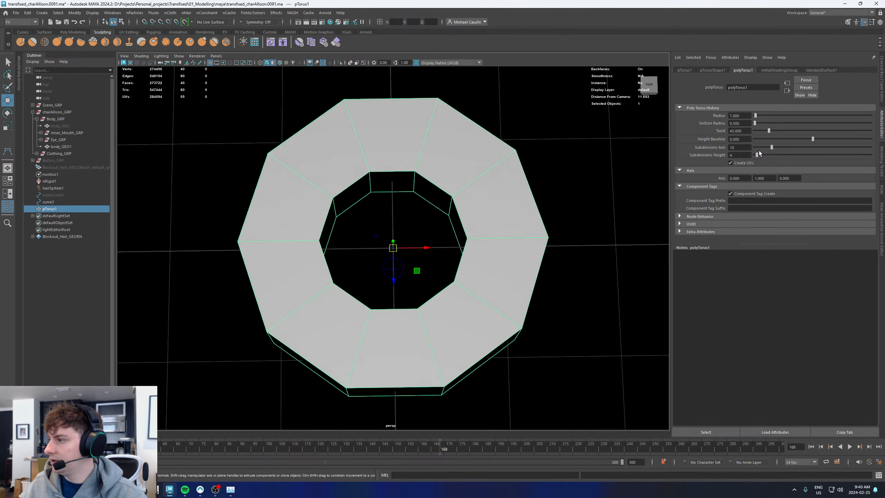
left_click_drag(774, 149, 778, 150)
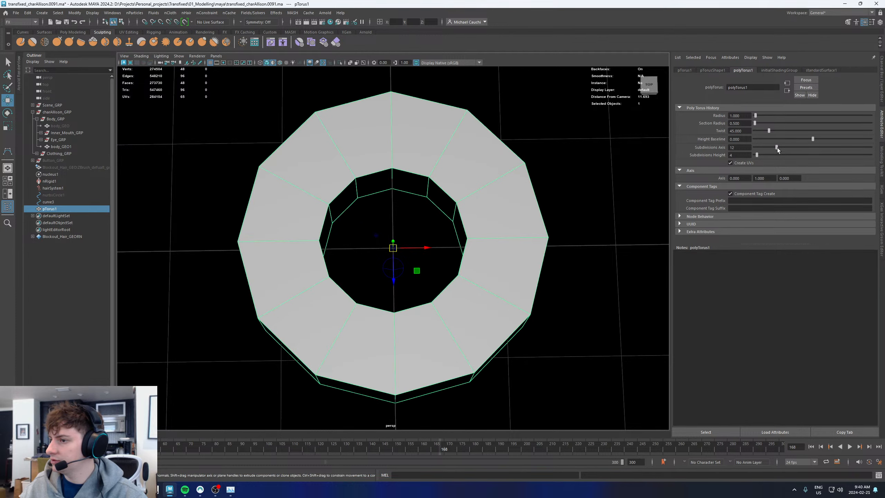
right_click_drag(479, 268, 391, 256, "alt")
left_click_drag(392, 256, 393, 261, "alt")
key("alt+shift+d")
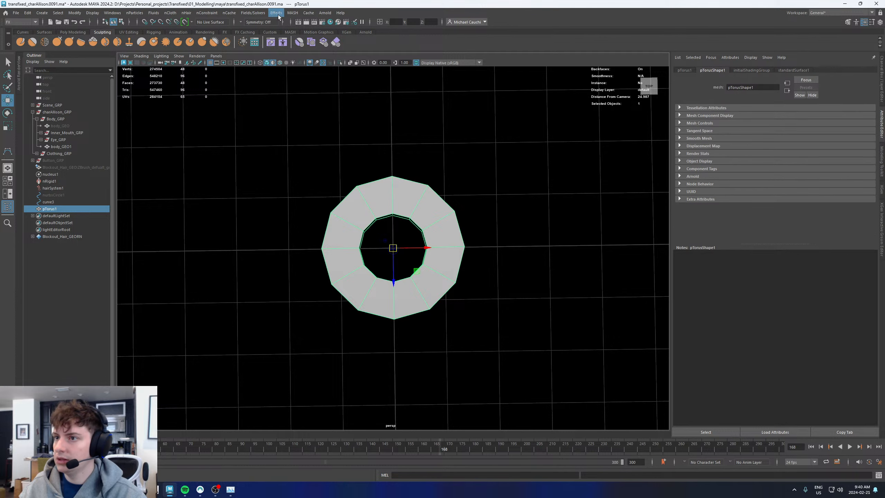
Enable Object X symmetry and move the torus's side vertices outward to stretch it into an elongated link
left_click(241, 22)
left_click(265, 37)
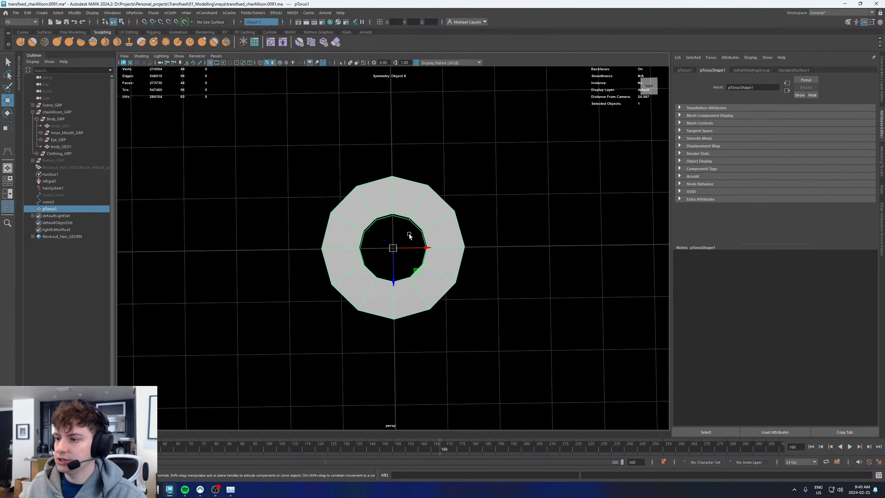
right_click(407, 208)
right_click_drag(408, 208, 374, 208)
left_click_drag(409, 180, 466, 326)
left_click_drag(472, 247, 455, 258)
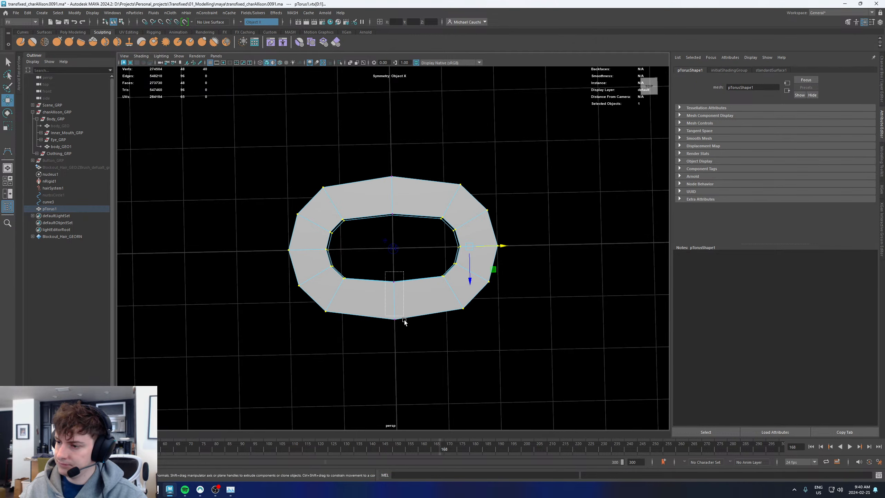
mouse_move(395, 335)
left_mouse_down()
mouse_move(411, 334)
mouse_move(408, 343)
left_mouse_up()
key("ctrl+z")
Preview the stretched link smoothed and return it to unsmoothed display
right_click_drag(426, 301, 481, 248)
left_click(516, 215)
left_click(471, 251)
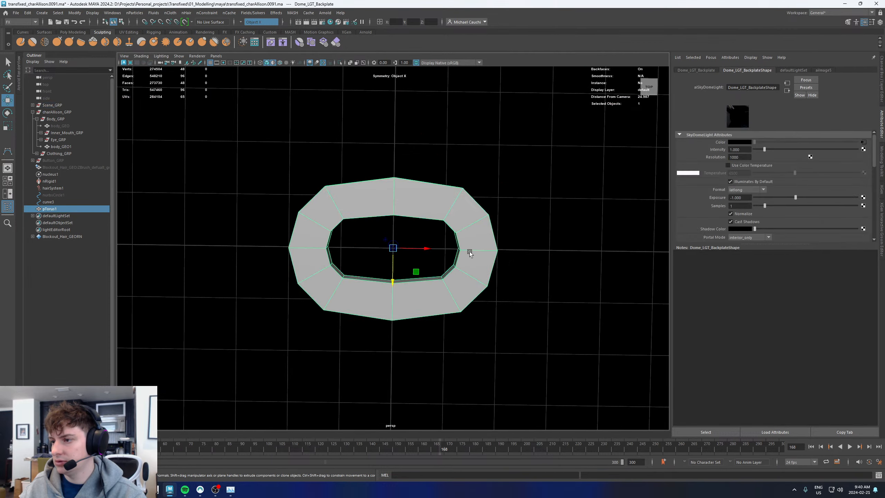
key("3")
left_click(519, 284)
left_click_drag(508, 297, 408, 239, "alt")
left_click(456, 276)
key("1")
Bevel the link's four inner and outer rim edge loops slightly, using a fractional offset
right_click_drag(408, 240, 504, 303, "alt")
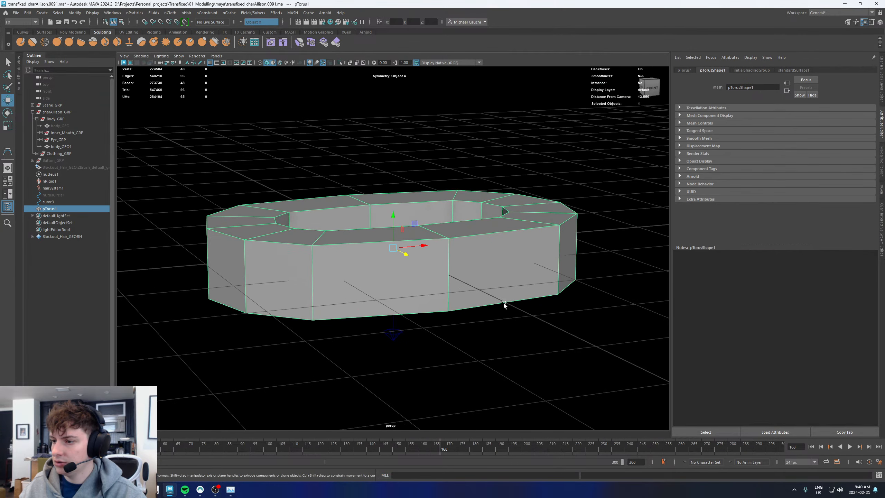
right_click(316, 250)
right_click_drag(313, 225, 313, 224)
double_click(329, 241)
key("q")
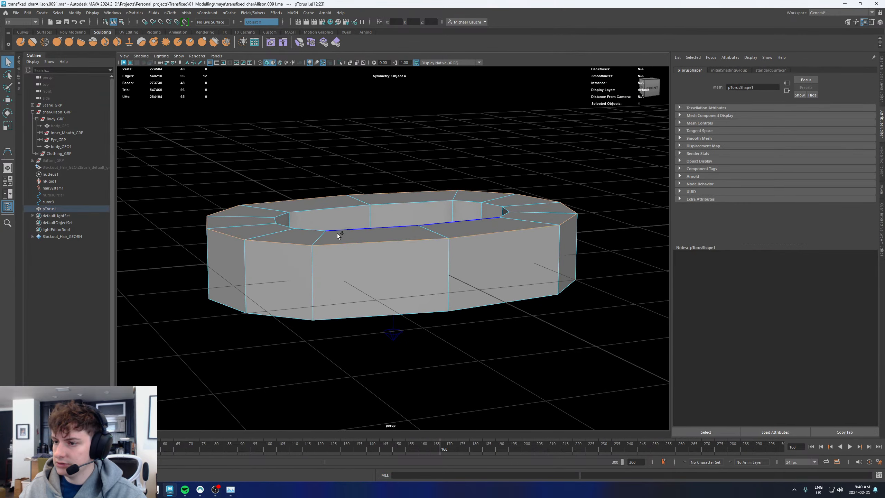
double_click(338, 233, "shift")
double_click(379, 315, "shift")
left_click_drag(378, 315, 370, 288, "alt")
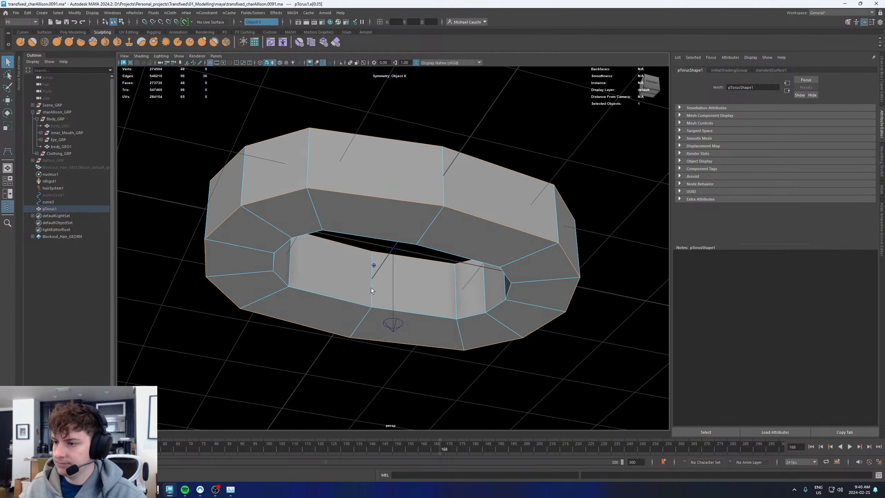
double_click(367, 238, "shift")
right_click_drag(366, 238, 401, 240, "shift")
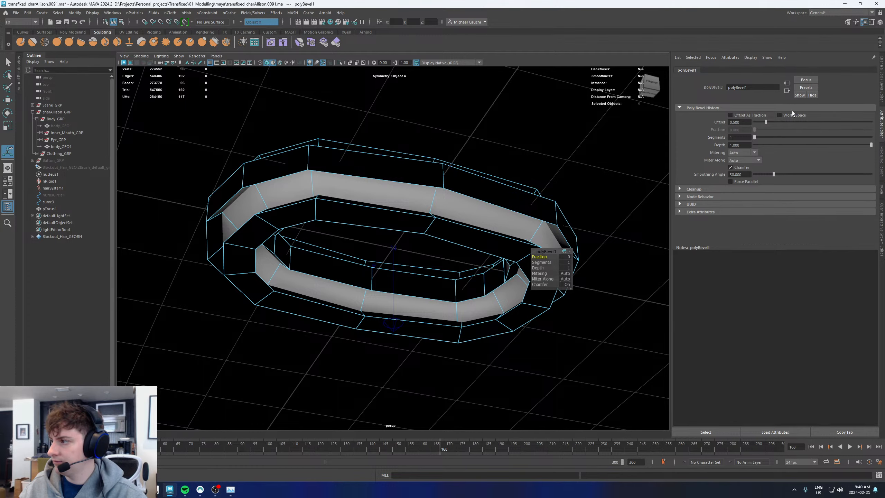
left_click(744, 115)
middle_click_drag(453, 203, 479, 200)
left_click_drag(406, 185, 457, 223, "alt")
middle_click_drag(485, 263, 446, 229)
Bevel the borders of the link's four chamfer face strips with a fractional offset of 0.15
right_click_drag(447, 229, 496, 260, "alt")
left_click(495, 246)
left_click(467, 263, "shift")
double_click(468, 263, "shift")
left_click_drag(467, 263, 478, 240, "alt")
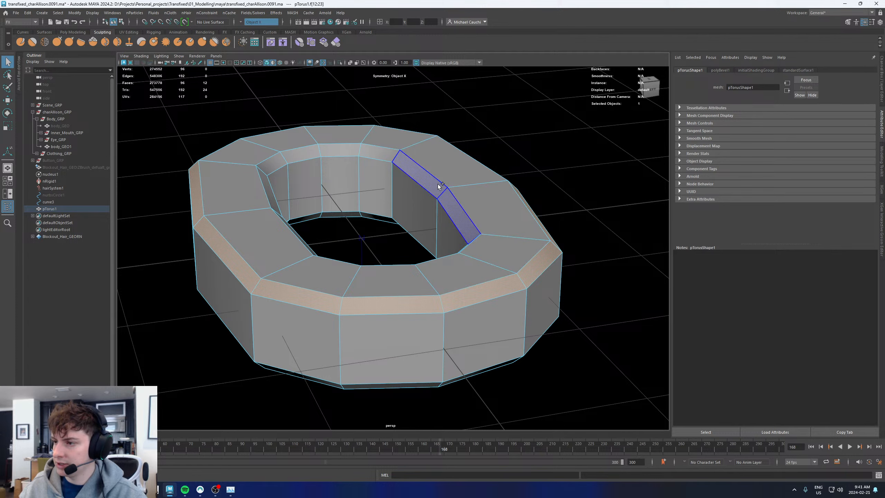
double_click(392, 158, "shift")
left_click_drag(392, 158, 411, 199, "alt")
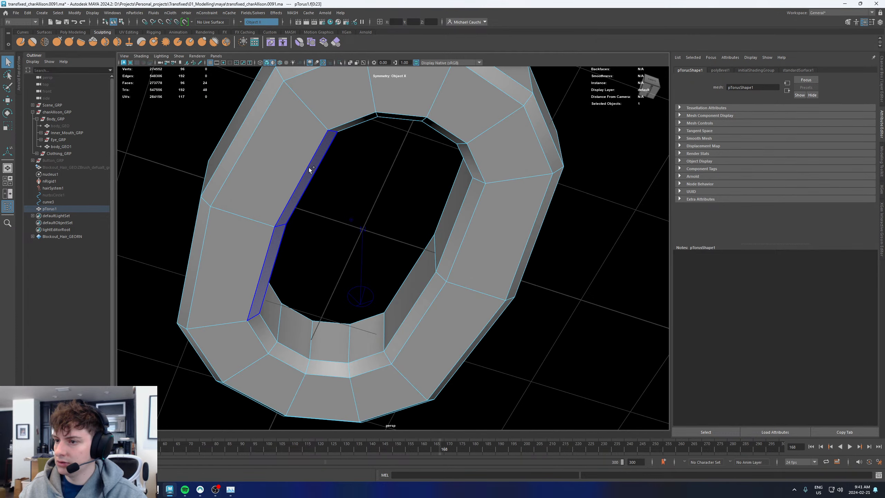
double_click(339, 126, "shift")
double_click(265, 101, "shift")
left_click_drag(265, 101, 257, 139, "alt")
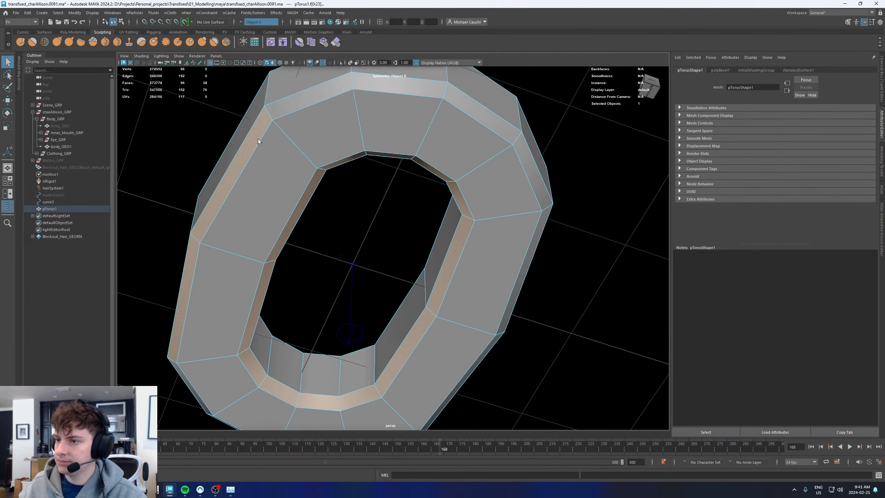
right_click(291, 110, "shift")
right_click_drag(291, 111, 315, 108, "shift")
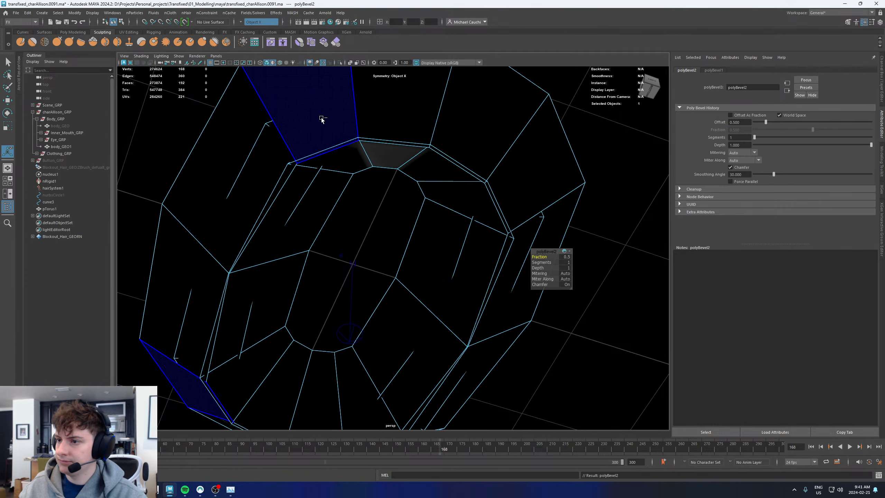
left_click(742, 116)
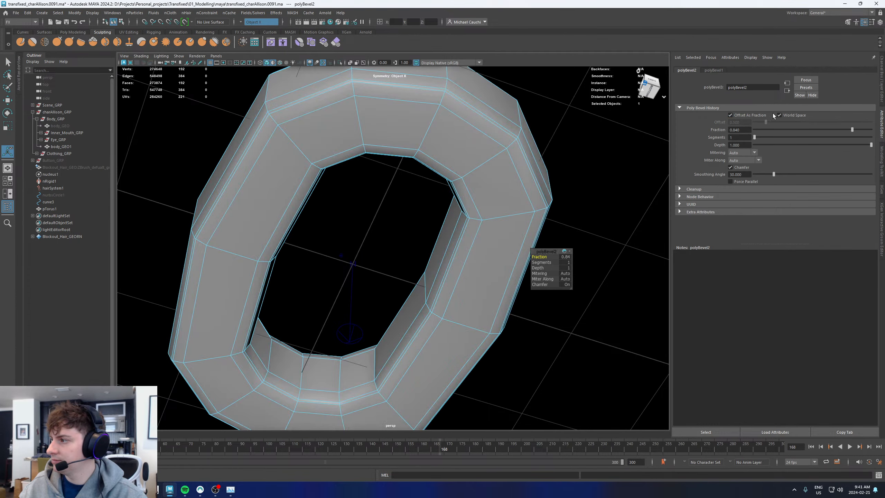
middle_click_drag(606, 139, 459, 151)
left_click_drag(435, 127, 397, 214, "alt")
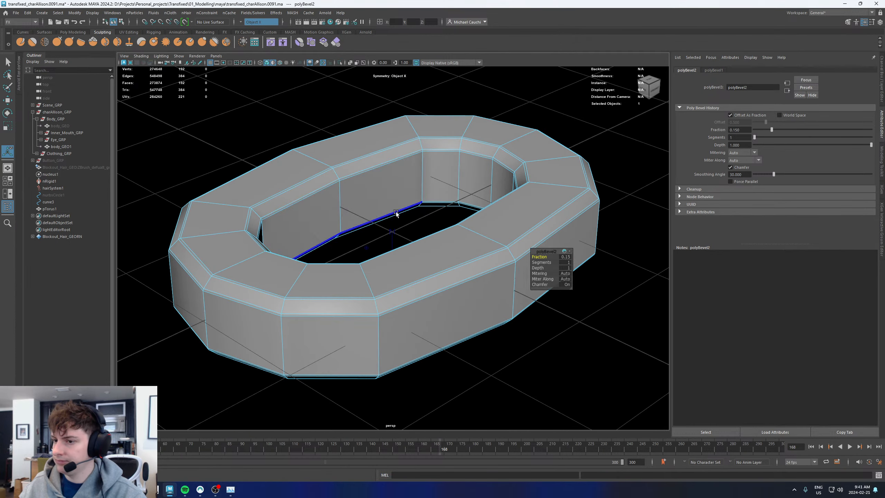
Preview the beveled link smoothed and return it to unsmoothed display
right_click_drag(442, 260, 494, 210)
key("3")
scroll(465, 258, "down", 5)
left_click(409, 248)
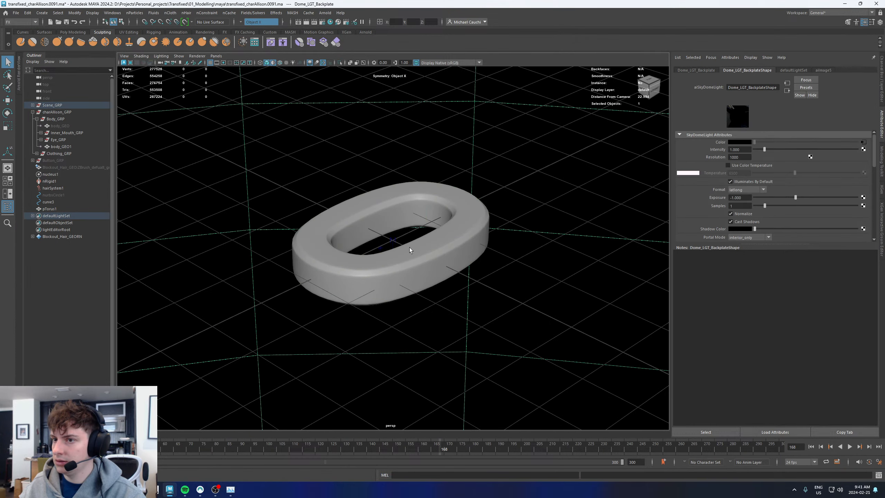
left_click(417, 253)
key("1")
Try to move the outer middle vertices on one long side of the link inward, and undo the move
left_click_drag(436, 258, 450, 276, "alt")
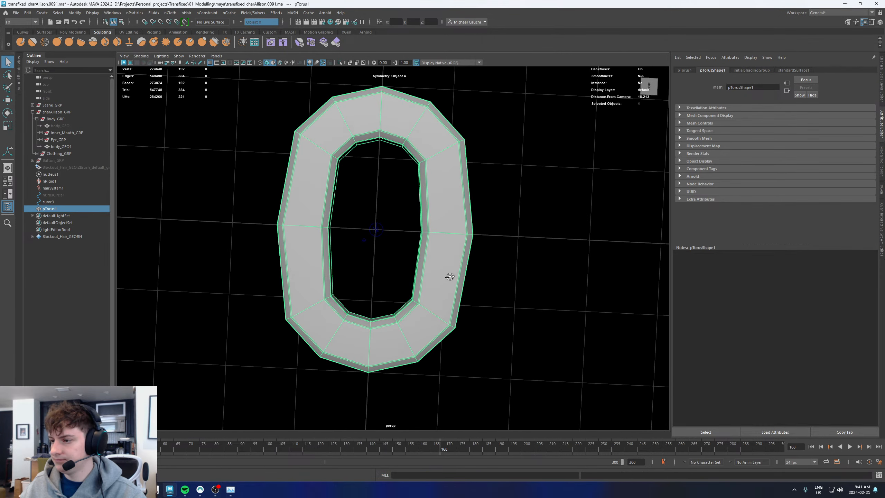
right_click_drag(463, 231, 440, 227)
left_click_drag(496, 260, 487, 249)
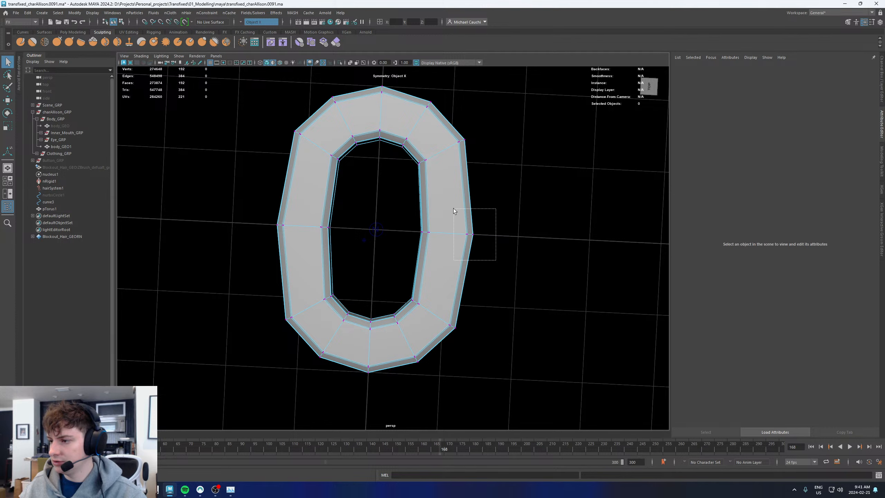
left_click_drag(453, 211, 449, 209)
key("w")
left_click_drag(486, 236, 495, 239)
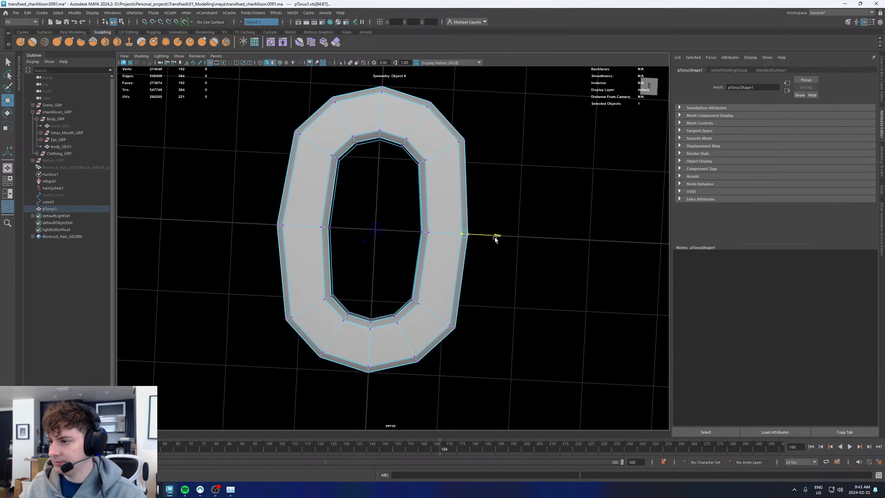
left_click_drag(253, 201, 319, 228)
key("ctrl+z")
key("ctrl+z")
key("ctrl+z")
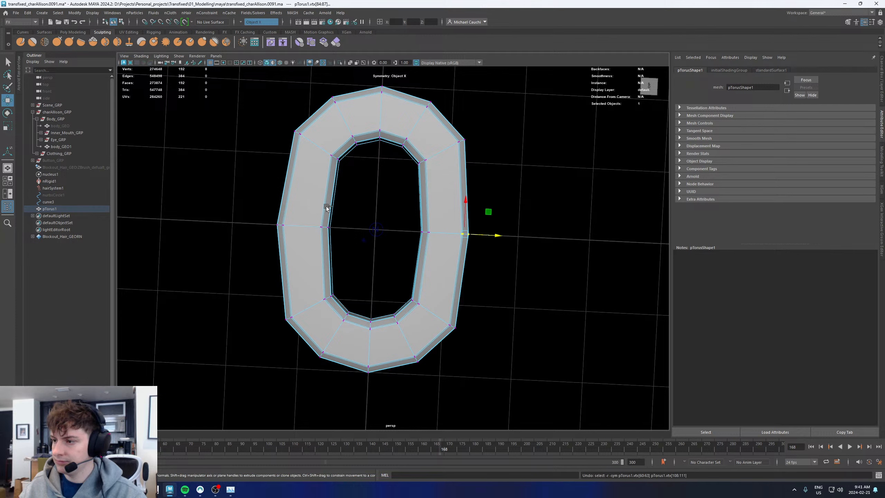
Switch symmetry to Object Z and move the outer middle vertices inward to straighten both long sides of the link
left_click(263, 22)
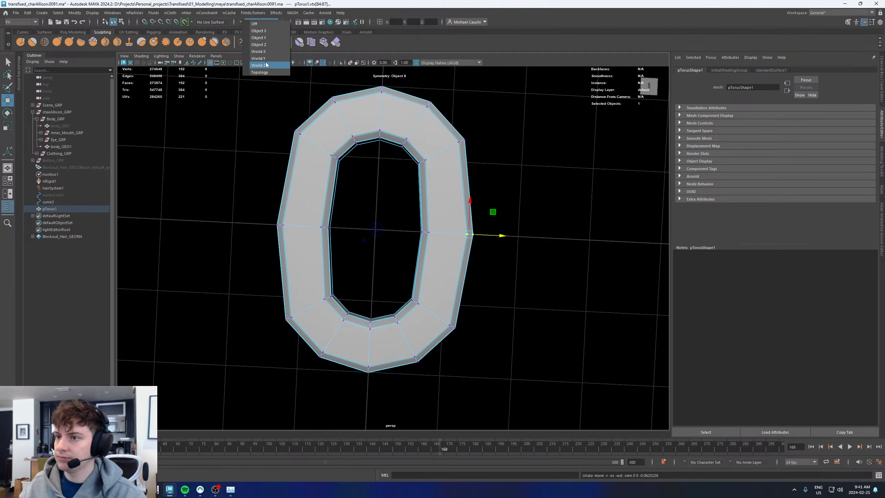
left_click(267, 44)
left_click_drag(489, 261, 452, 205)
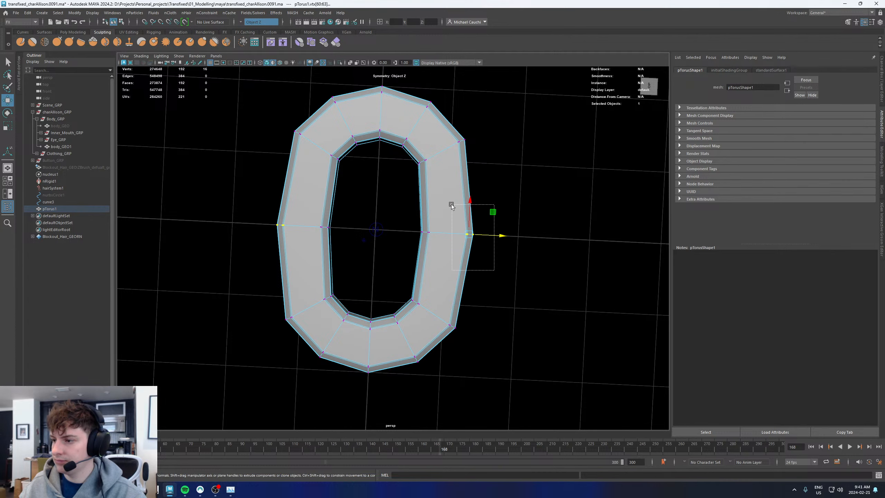
left_click_drag(503, 238, 498, 239)
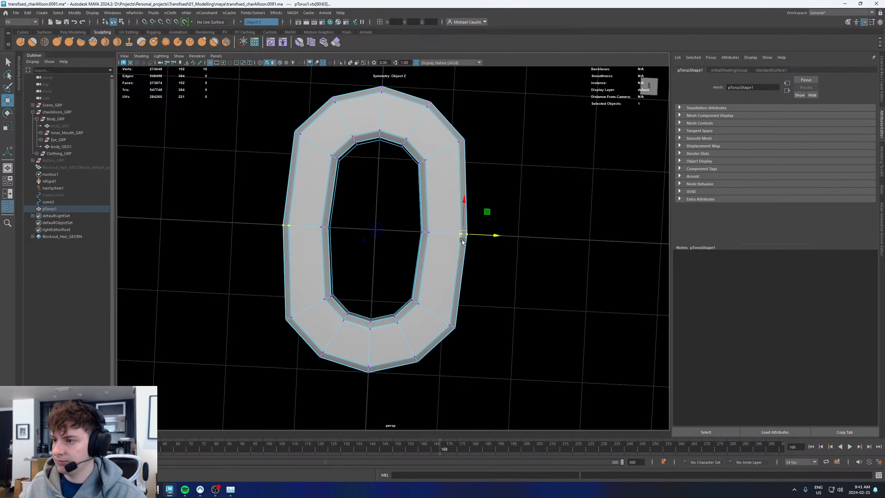
right_click_drag(446, 241, 493, 180)
Duplicate the link, turn the copy perpendicular to the original and move it lengthwise so the two links interlock
right_click_drag(466, 228, 443, 246, "alt")
left_click_drag(391, 258, 386, 218, "alt")
key("ctrl+d")
key("e")
key("w")
left_click_drag(378, 256, 281, 229)
middle_click_drag(281, 228, 357, 234, "alt")
right_click_drag(357, 234, 495, 275, "alt")
left_click_drag(495, 275, 510, 247, "alt")
left_click_drag(260, 255, 413, 224, "alt")
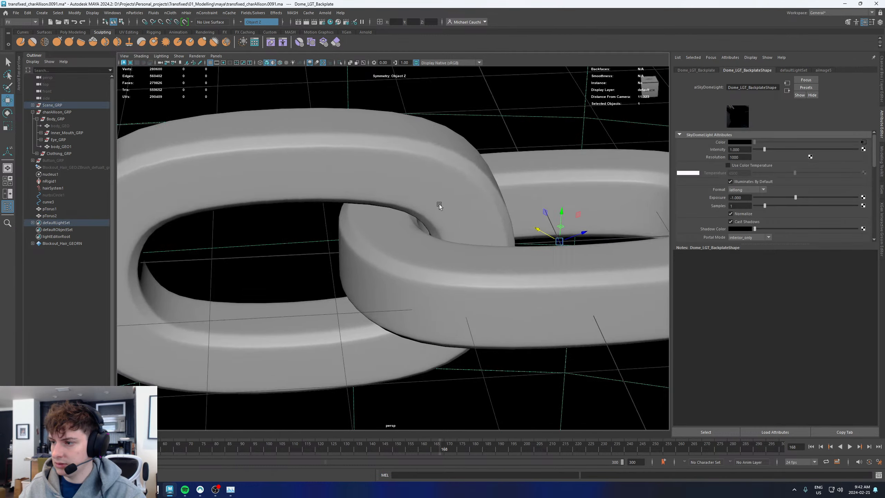
Examine how the interlocked links fit together when smoothed, and return the original link to unsmoothed display
scroll(435, 203, "up", 2)
left_click(434, 202)
left_click_drag(434, 202, 295, 224, "alt")
scroll(258, 223, "down", 5)
left_click(413, 209)
left_click_drag(413, 210, 352, 244, "alt")
scroll(345, 247, "up", 4)
left_click(338, 250)
scroll(362, 260, "up", 4)
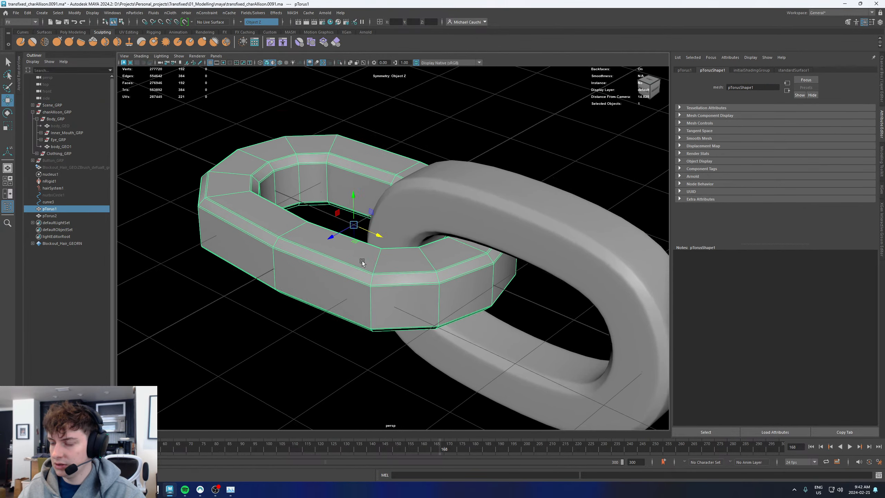
Insert centred edge loops with Multi-Cut along the original link's top, underside, inner wall and outer wall
right_click_drag(379, 260, 334, 259, "shift")
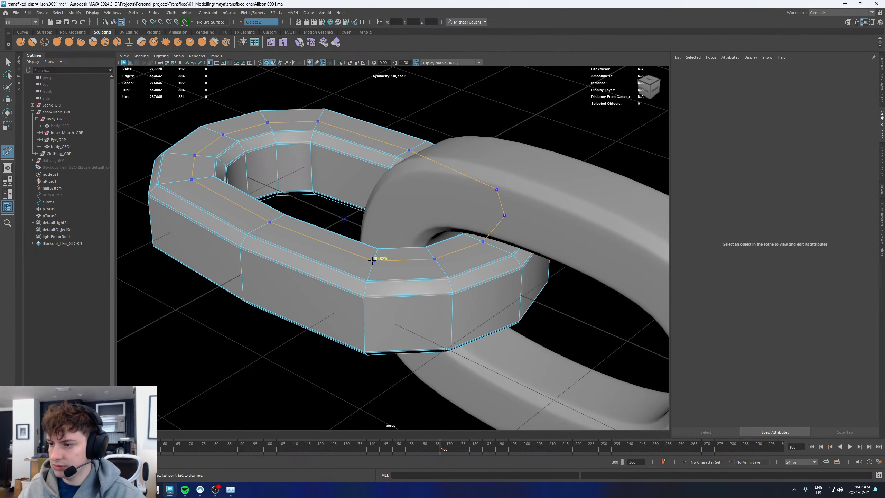
left_click(373, 260, "ctrl+shift")
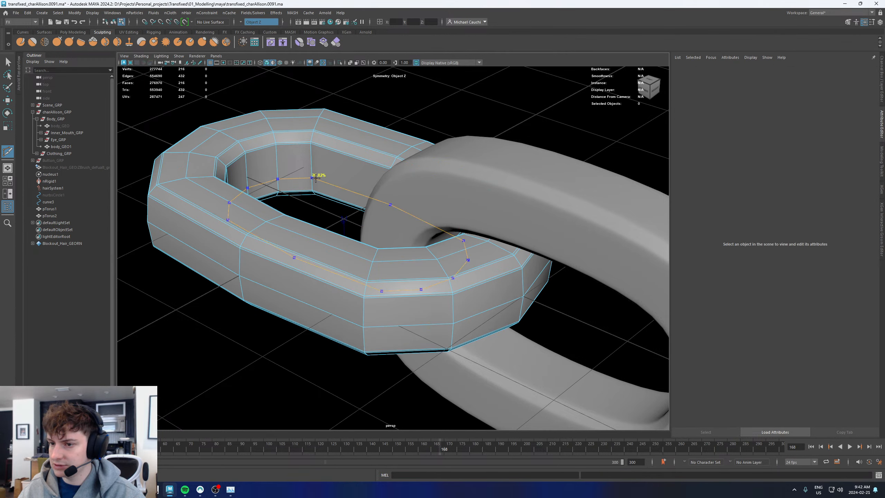
key("ctrl+z")
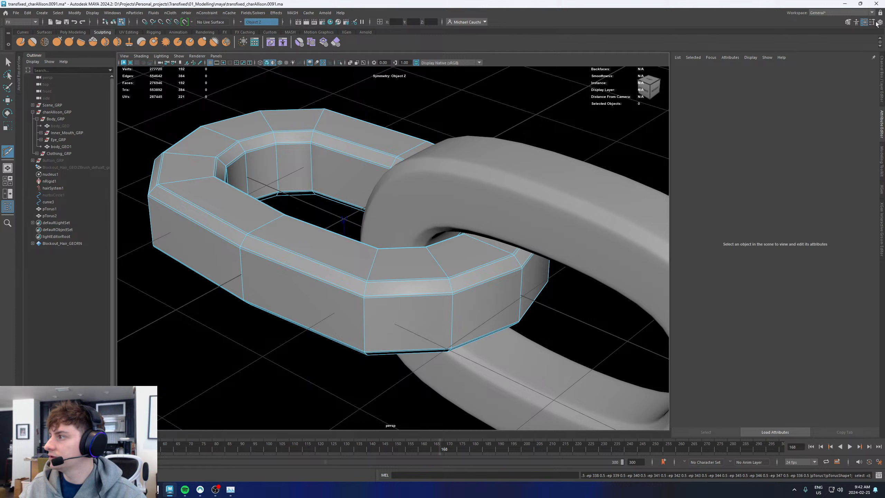
left_click(873, 22)
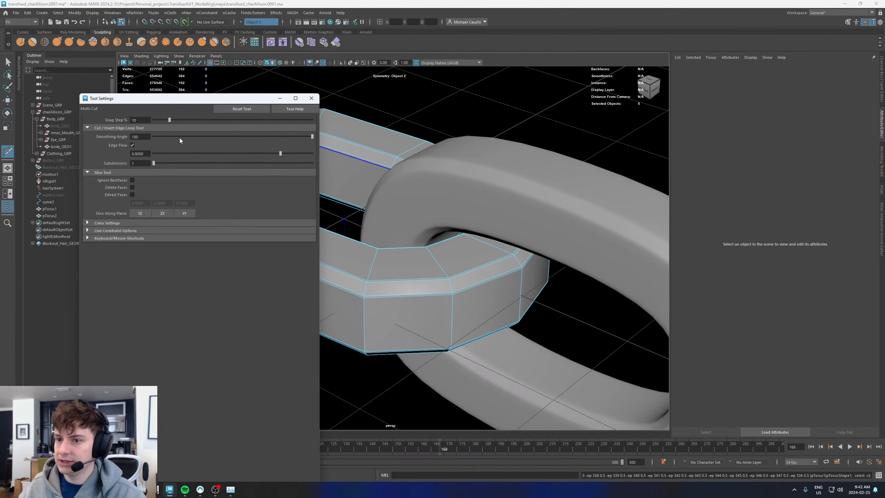
left_click(311, 98)
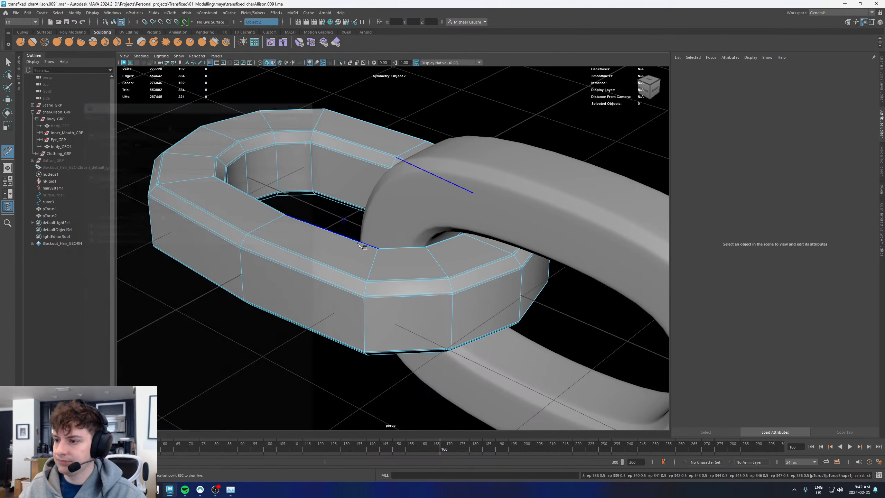
left_click(365, 259, "ctrl")
middle_click(319, 161, "ctrl")
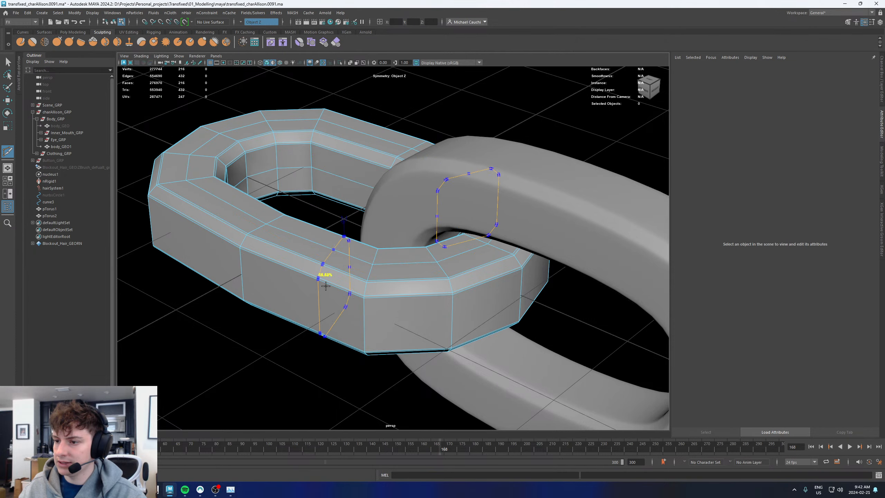
middle_click(348, 316, "ctrl")
left_click_drag(355, 316, 343, 252, "alt")
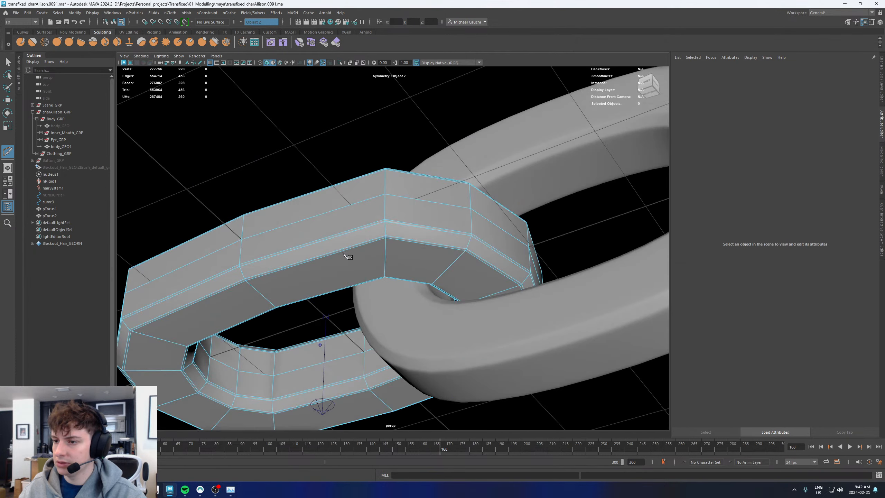
middle_click(387, 258, "ctrl")
key("w")
key("F8")
Insert centred edge loops with Multi-Cut around the perpendicular copy's faces, working on the unsmoothed link
left_click(420, 336)
middle_click_drag(568, 165, 413, 257, "alt")
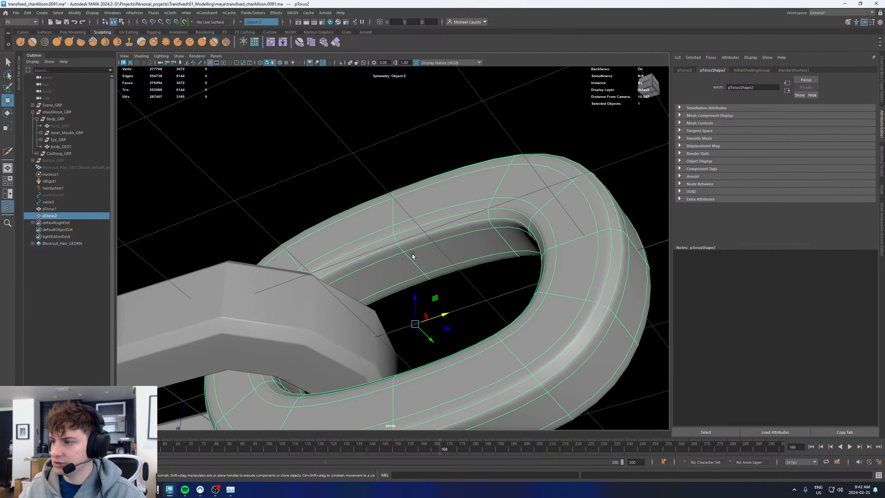
key("1")
left_click_drag(453, 202, 438, 210, "alt")
right_click_drag(438, 211, 410, 212, "shift")
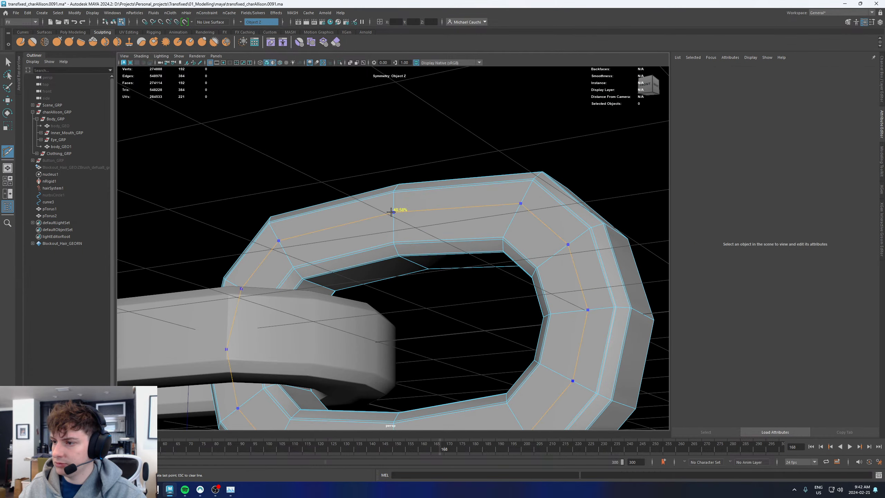
middle_click(391, 212, "ctrl")
left_click_drag(391, 212, 415, 250, "alt")
middle_click(415, 249, "ctrl")
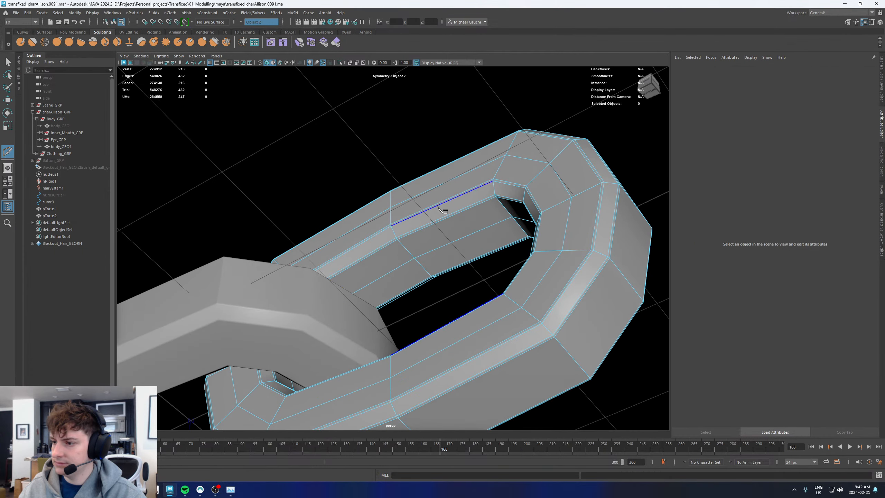
left_click_drag(443, 211, 419, 250, "alt")
middle_click(418, 210, "ctrl")
left_click_drag(418, 209, 400, 250, "alt")
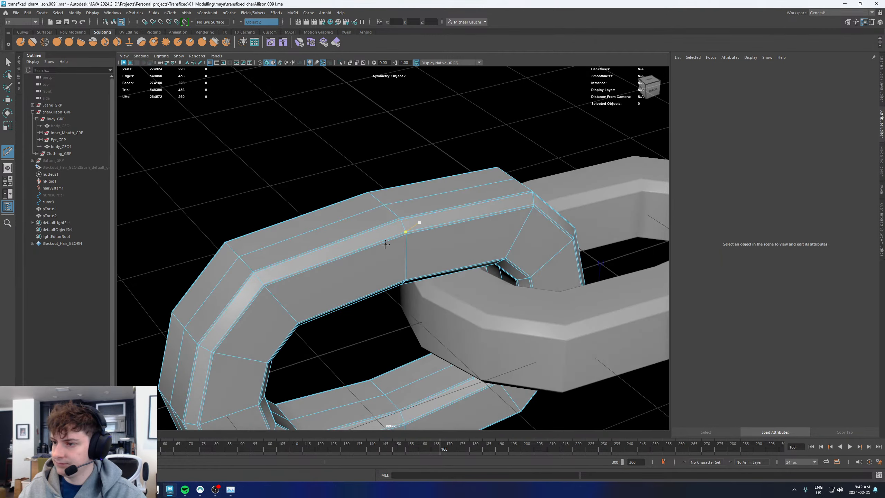
key("w")
right_click_drag(369, 266, 415, 220)
Preview the links with smoothing to check the rounded shape, and return both to unsmoothed display
key("3")
left_click(416, 157)
left_click_drag(355, 209, 380, 281, "alt")
scroll(379, 237, "down", 4)
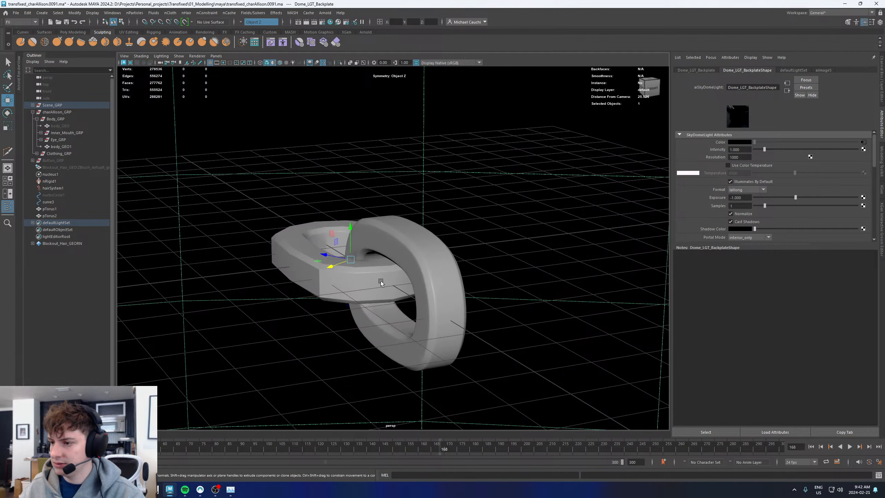
left_click(380, 281)
left_click(469, 210)
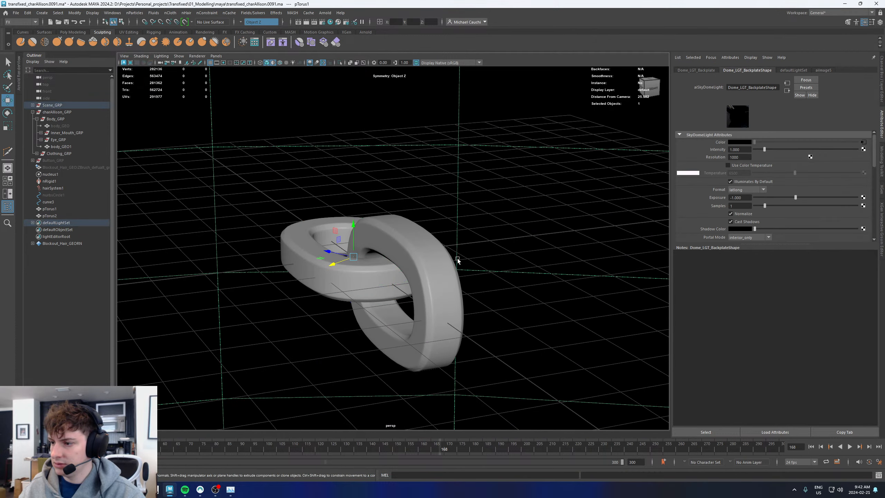
left_click(399, 279)
key("1")
left_click(429, 258)
key("1")
left_click_drag(328, 238, 362, 262, "alt")
scroll(384, 208, "down", 5)
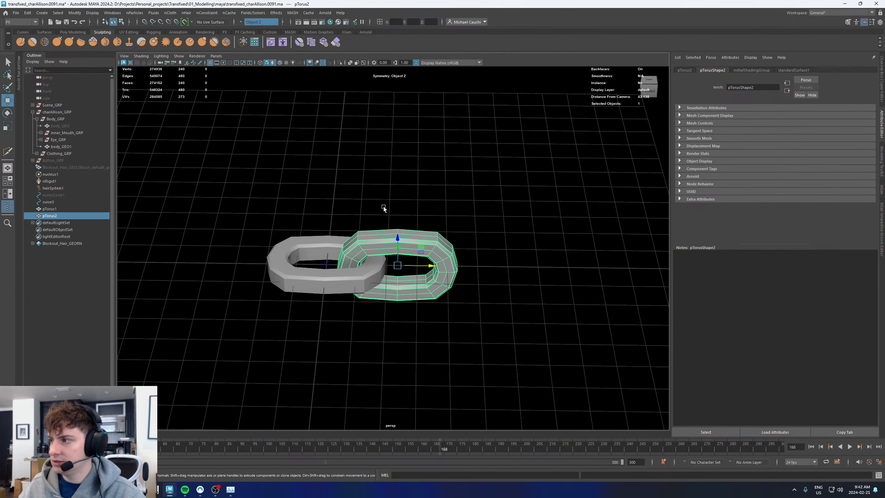
Set the perpendicular link's Translate X to 2.4
left_click(684, 70)
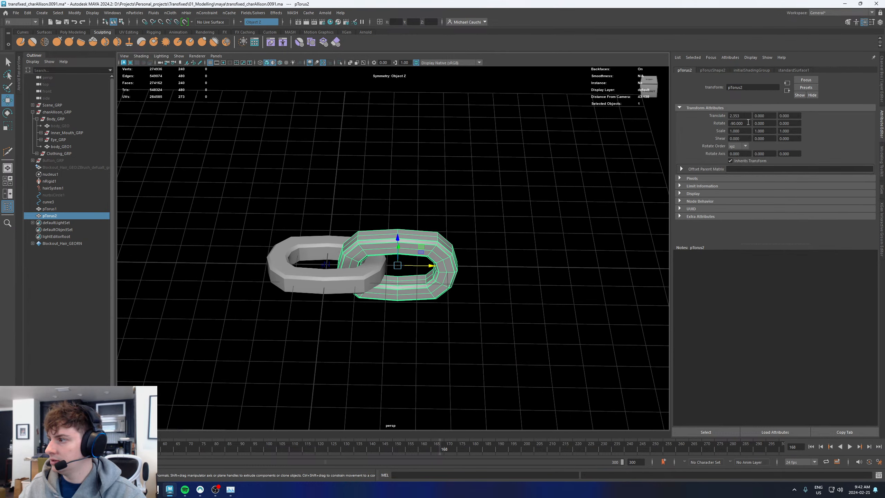
left_click_drag(741, 116, 735, 119)
type("4")
key("Return")
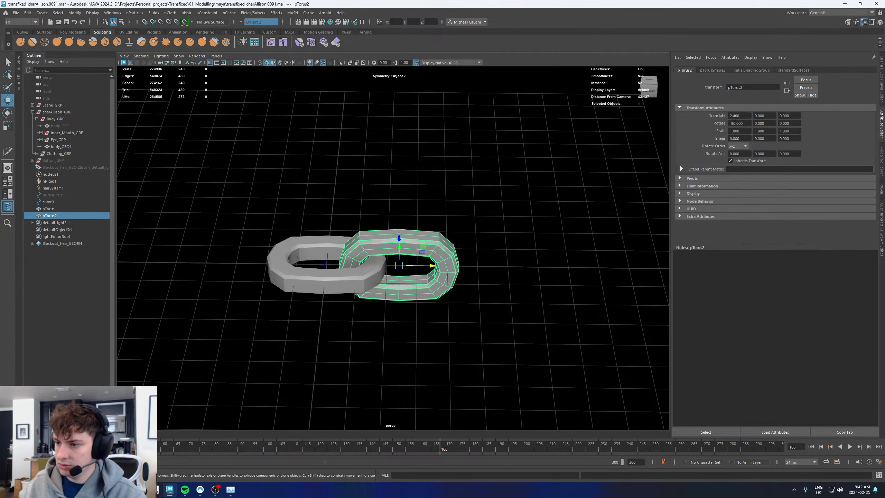
Smooth the display of both links and examine the gap where they interlock from both sides
middle_click_drag(365, 260, 390, 245, "alt")
right_click_drag(390, 244, 633, 310, "alt")
left_click_drag(340, 252, 494, 254, "alt")
key("3")
left_click(367, 359)
key("3")
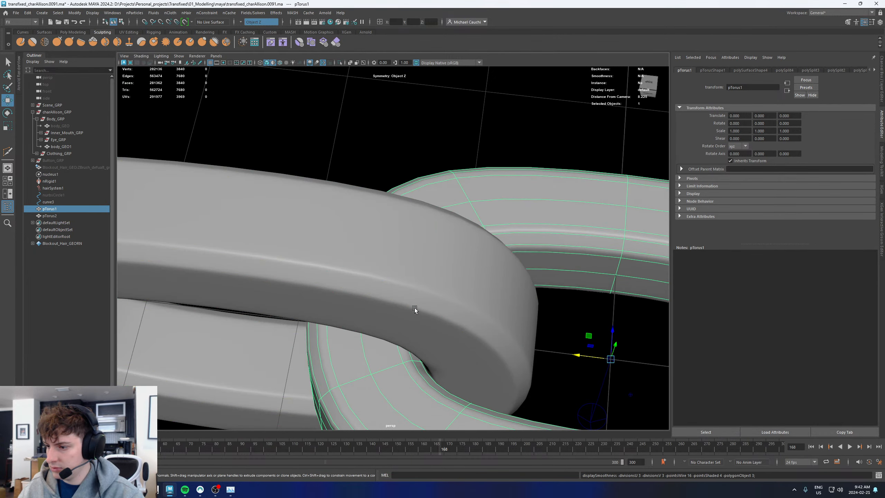
left_click_drag(415, 309, 425, 287, "alt")
left_click(475, 131)
left_click_drag(443, 190, 431, 227, "alt")
left_click(431, 227)
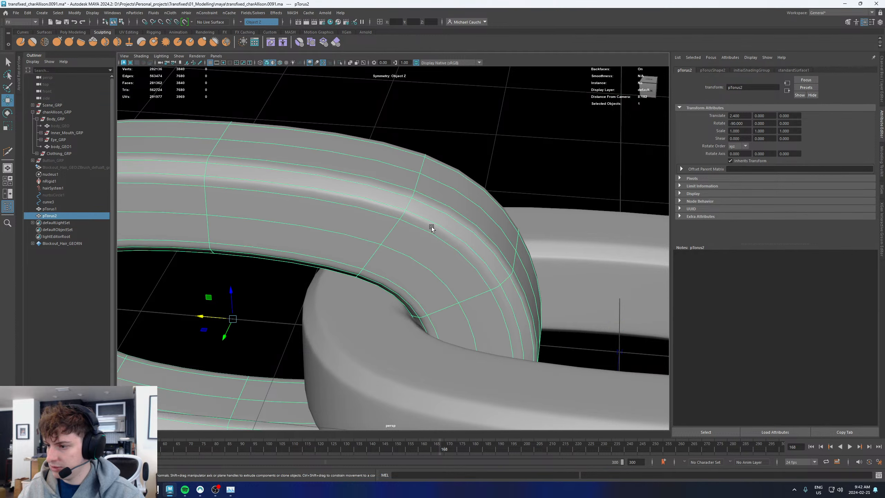
Set the perpendicular link's Translate X to 2.35 and return both links to unsmoothed display
left_click(742, 117)
type("2.3")
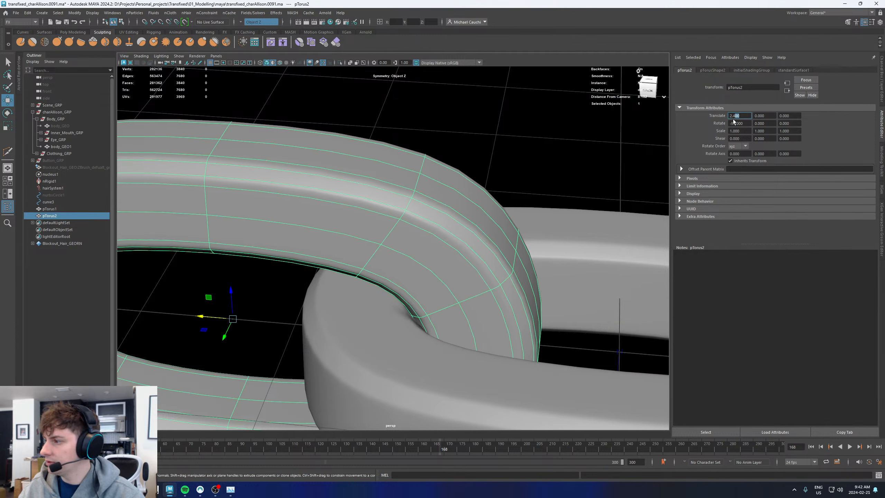
type("5")
key("Return")
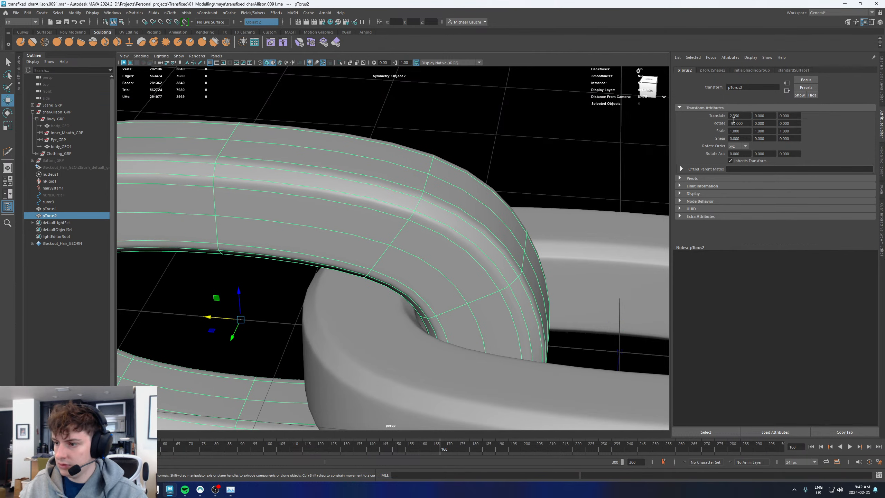
left_click_drag(392, 203, 410, 267, "alt")
scroll(410, 266, "down", 5)
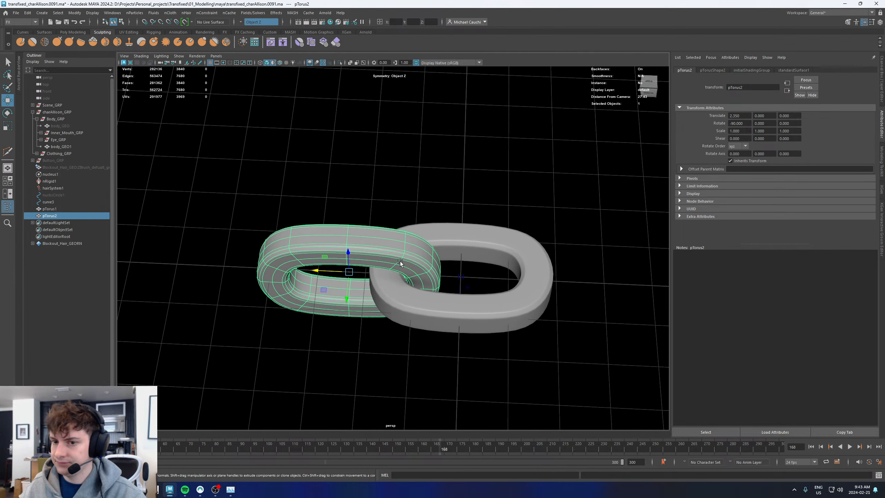
key("1")
left_click(405, 300)
key("1")
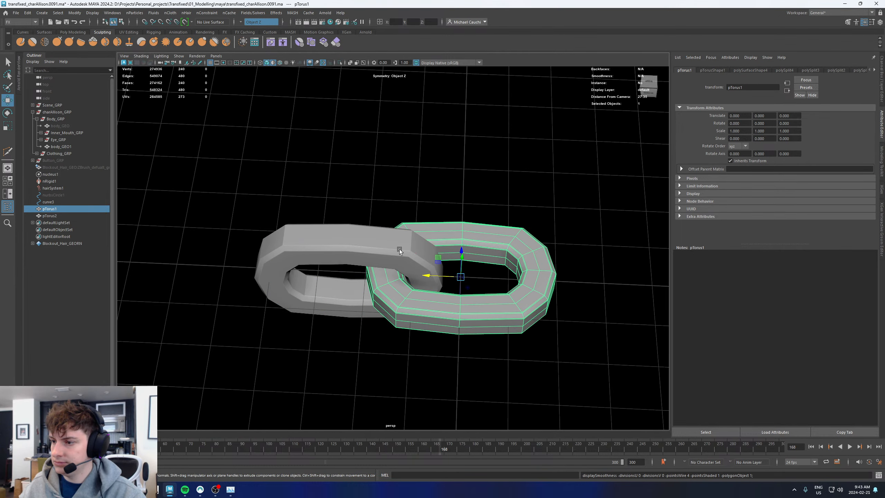
Try duplicating the two interlocked links together as separate objects, and undo the duplication
left_click(400, 250, "shift")
left_click_drag(498, 221, 379, 214, "alt")
key("ctrl+d")
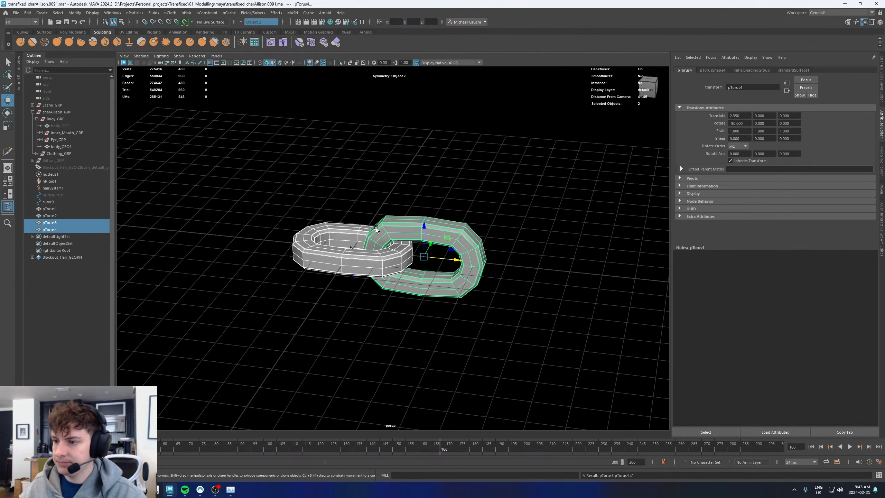
key("ctrl+z")
key("ctrl+z")
key("ctrl+z")
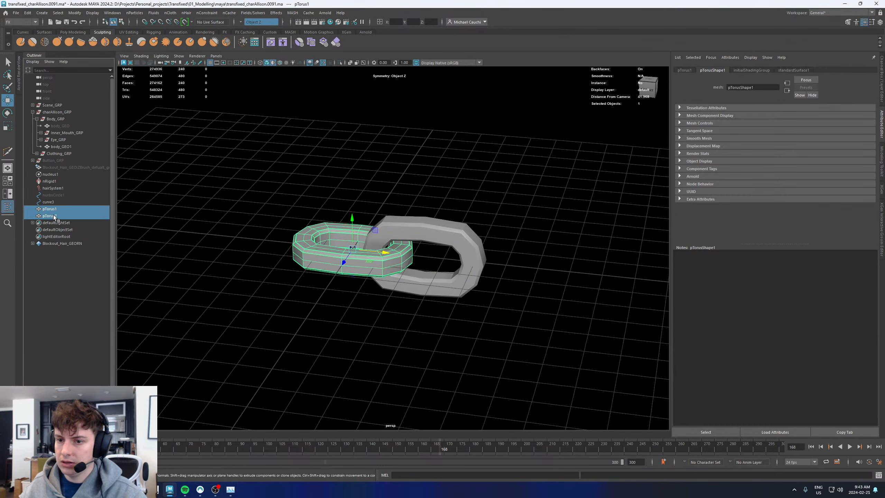
Combine the two interlocked links into a single mesh and frame it in the view
scroll(330, 214, "down", 15)
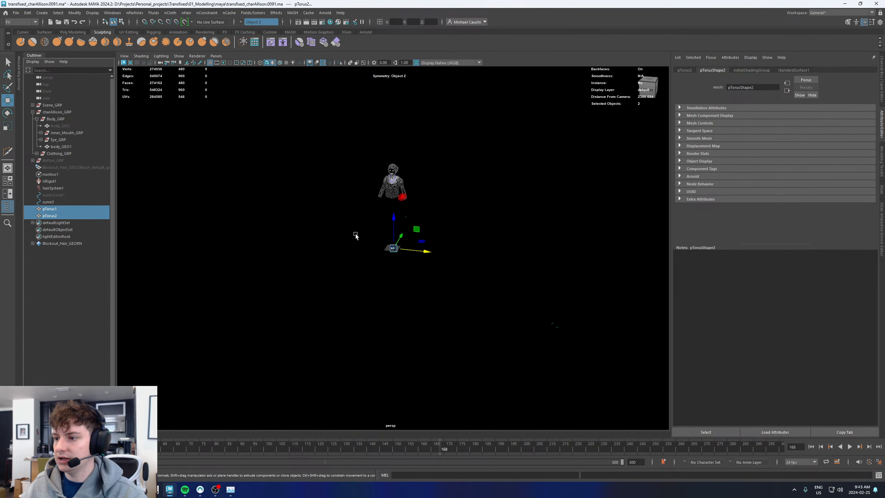
scroll(374, 239, "up", 10)
left_click(52, 216, "ctrl")
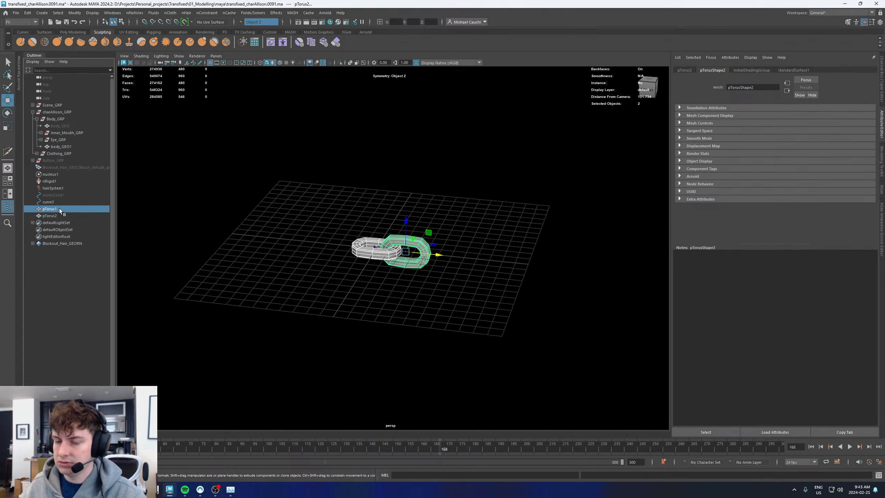
left_click(52, 215, "ctrl")
right_click_drag(387, 257, 383, 410, "shift")
key("f")
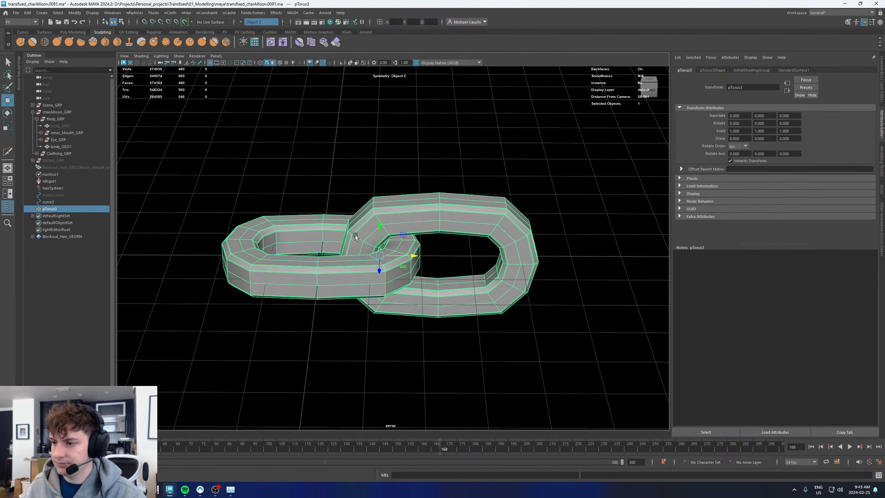
Switch to the Modeling menu set and zero the combined mesh's pivot to the world origin
key("r")
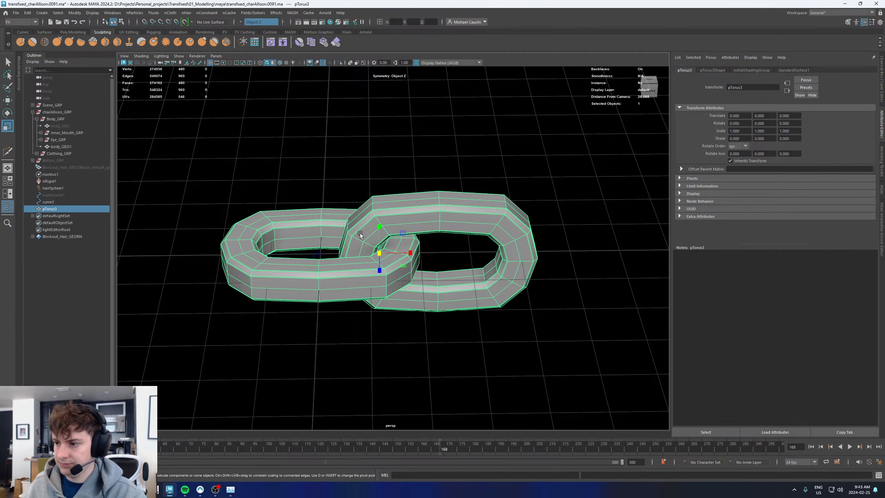
left_click(380, 252)
left_click(58, 13)
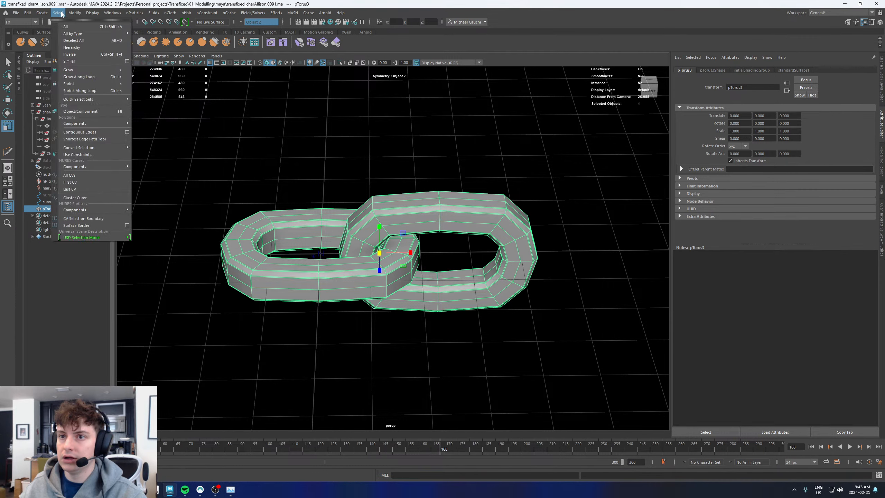
mouse_move(91, 13)
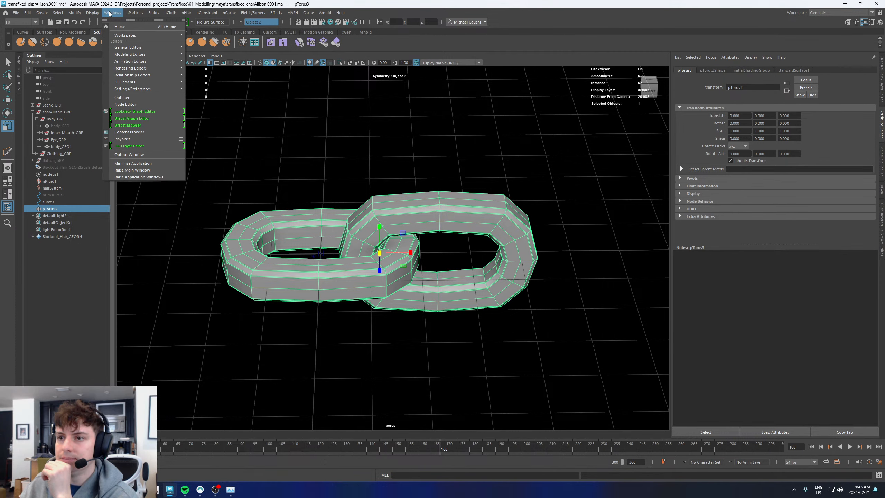
left_click(20, 22)
left_click(21, 30)
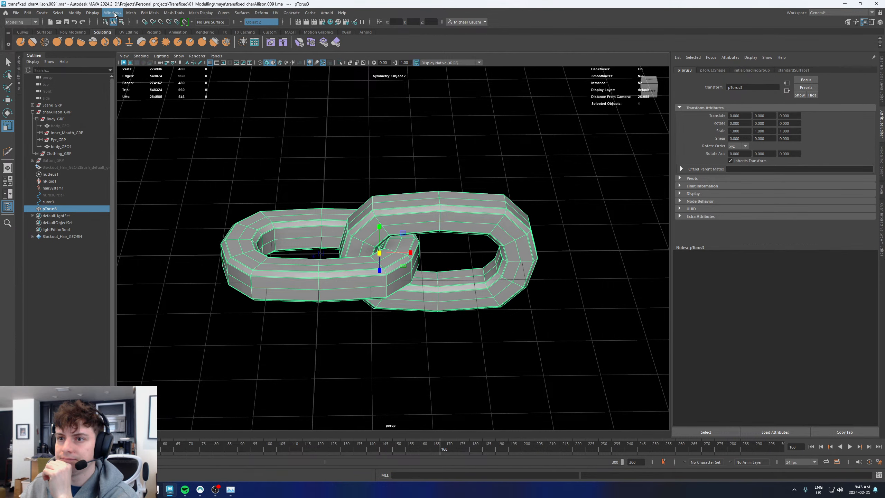
left_click(74, 12)
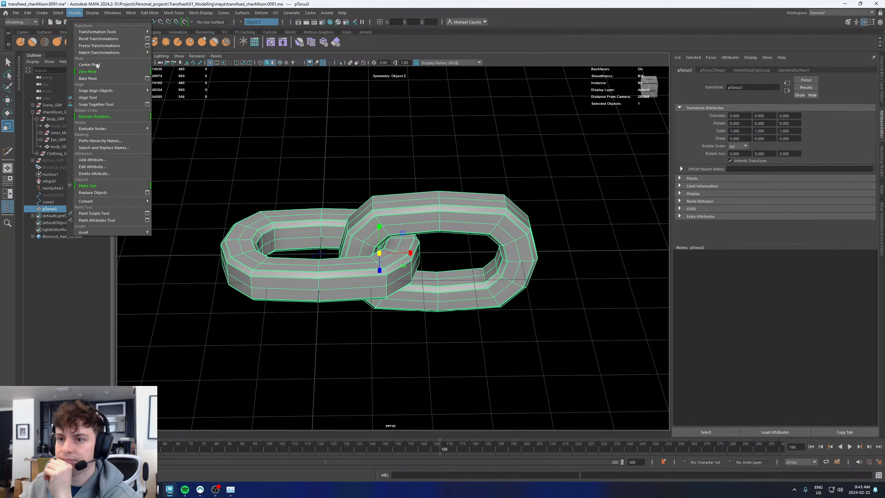
left_click(92, 72)
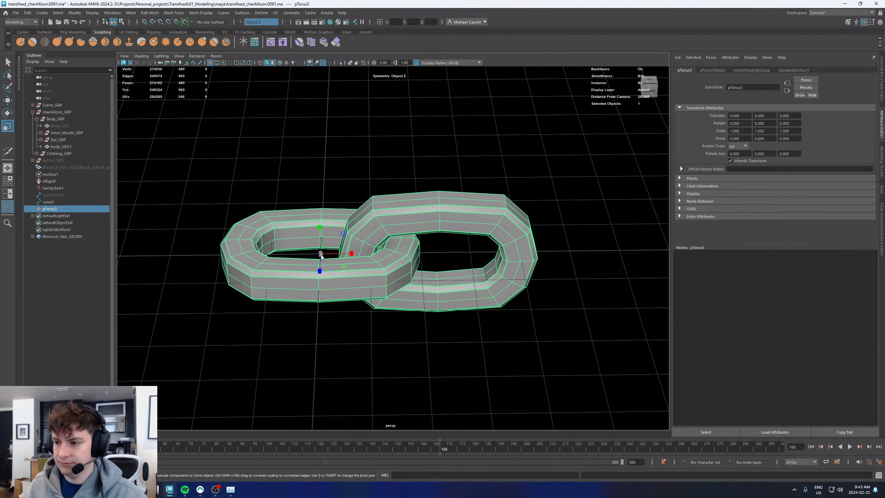
Scale the combined links uniformly to about 0.231 and freeze their transformations
left_click_drag(321, 255, 140, 288)
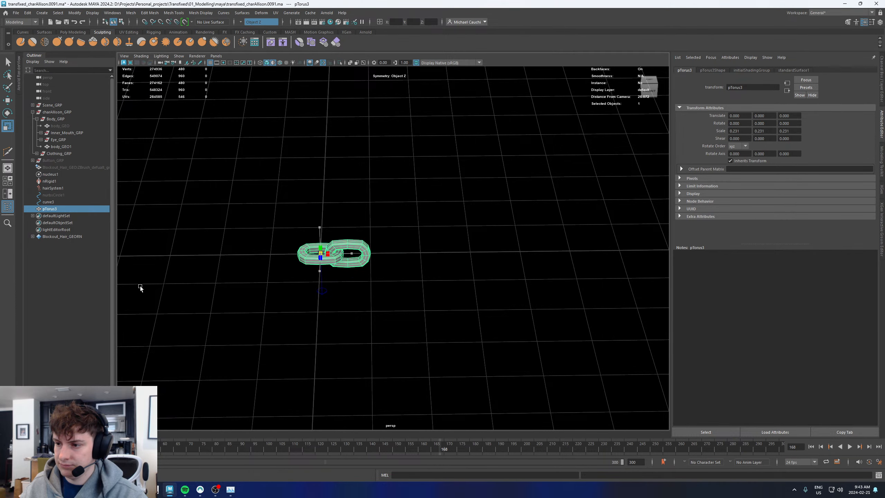
key("w")
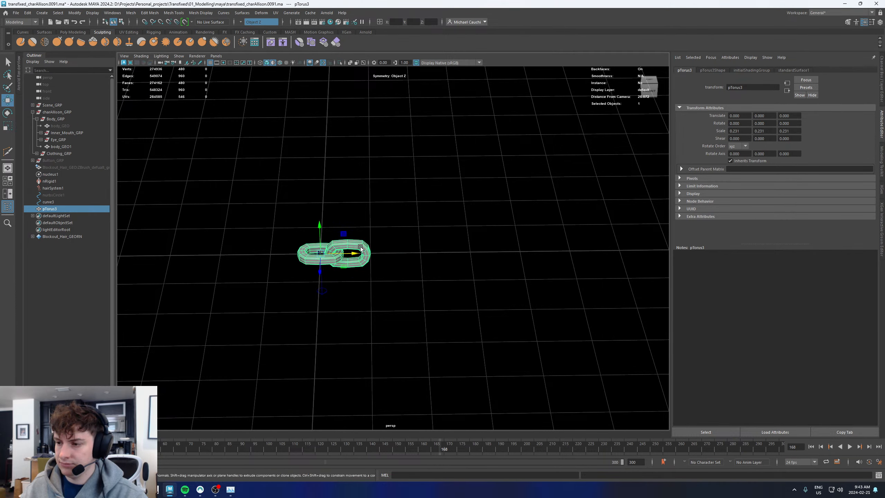
middle_click_drag(361, 247, 394, 227, "alt")
right_click_drag(394, 227, 527, 258, "alt")
left_click(75, 12)
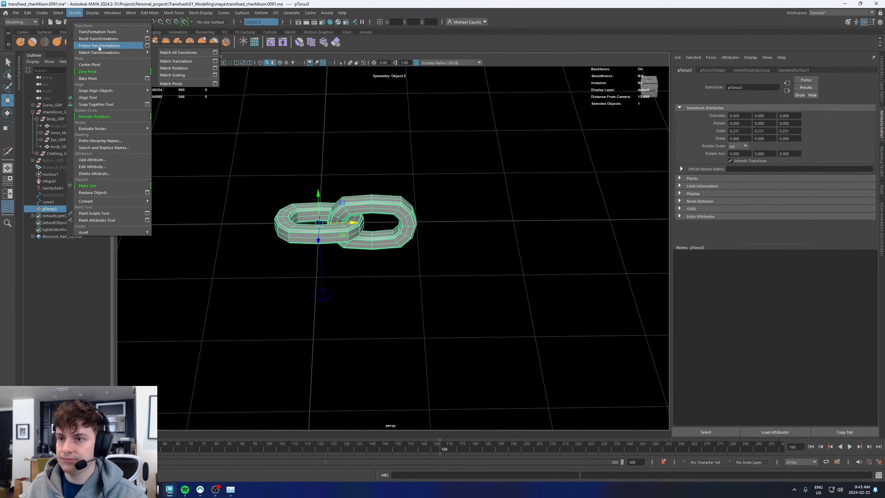
left_click(98, 49)
left_click_drag(350, 188, 343, 181, "alt")
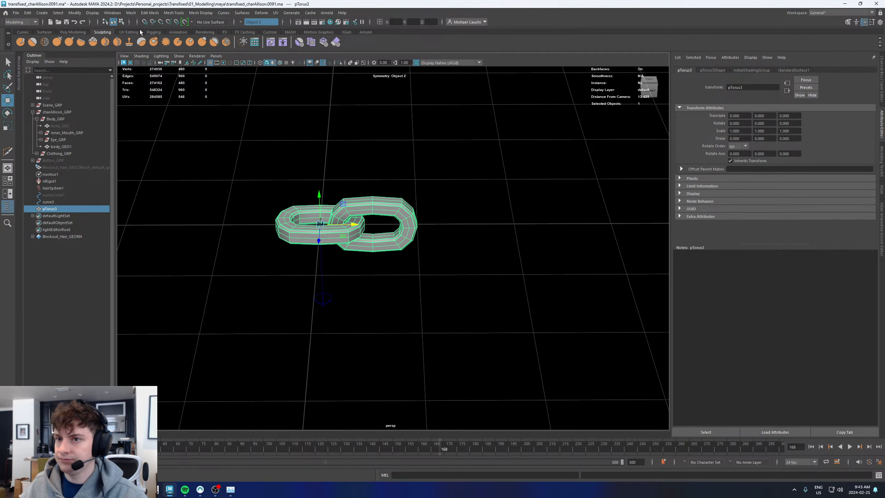
Create three instances of the link pair with Duplicate Special, offsetting each copy 1.2 in Translate X
left_click(28, 12)
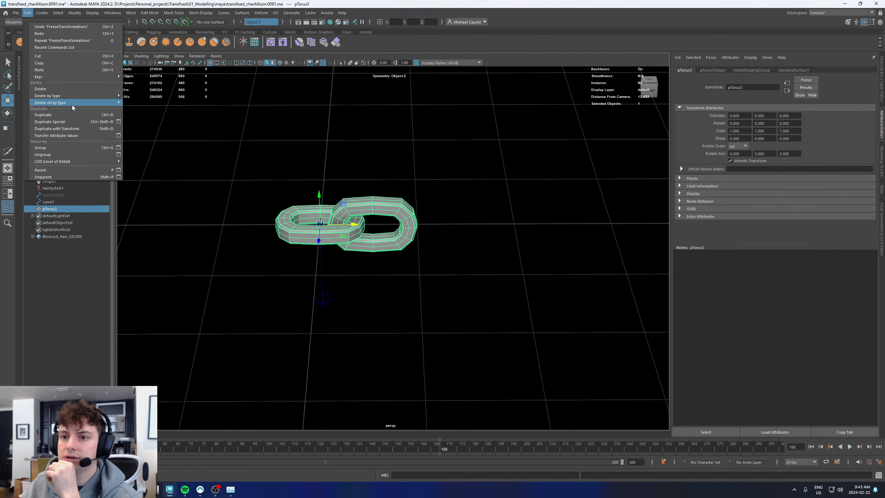
left_click(119, 122)
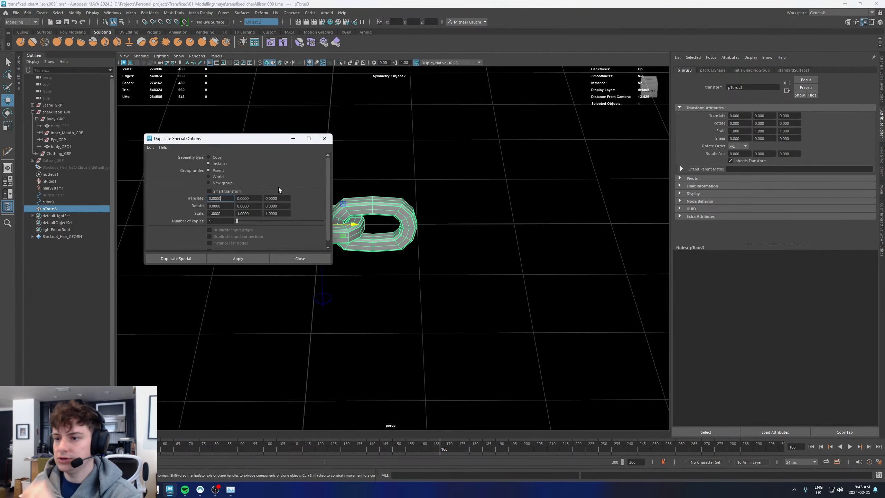
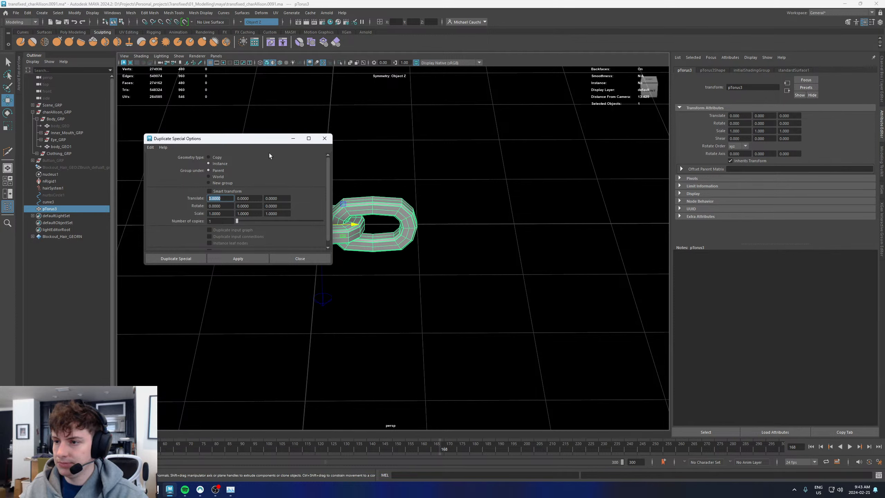
left_click_drag(243, 142, 235, 267)
left_click(218, 322)
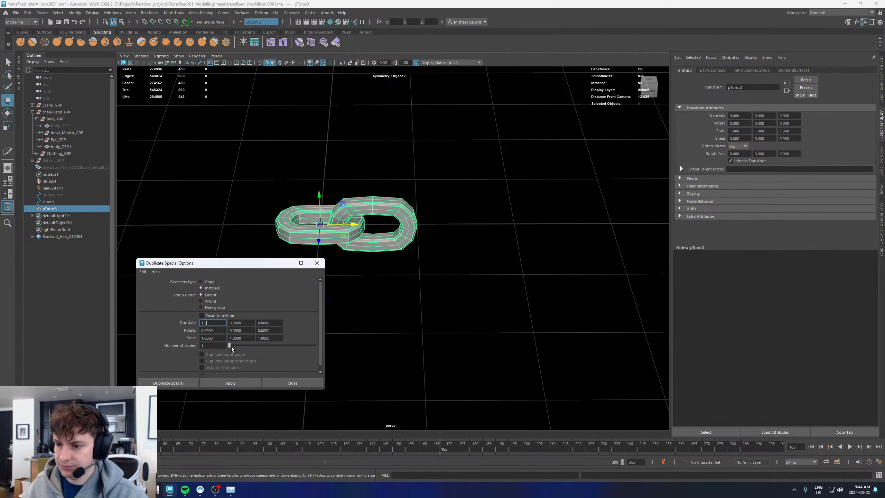
left_click(168, 383)
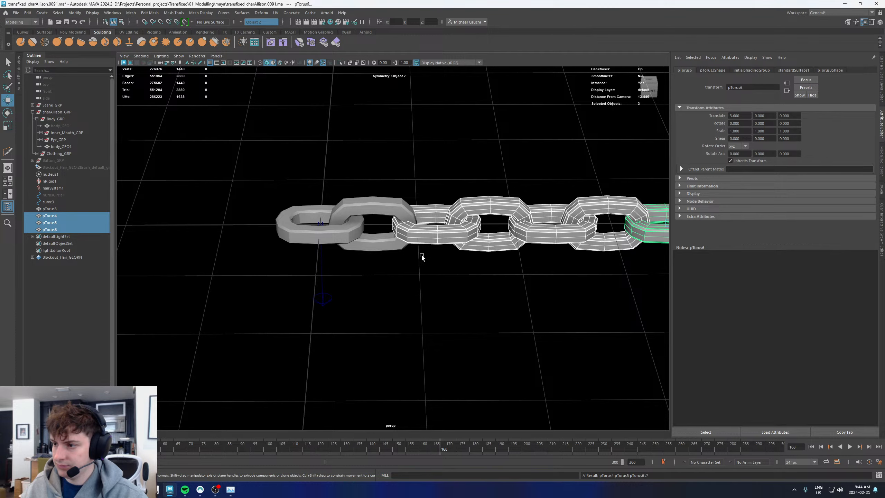
Undo the last duplication and create three instances of the link pair with Duplicate Special, offsetting each copy 1.0 in Translate X
left_click_drag(428, 209, 423, 220, "alt")
key("ctrl+z")
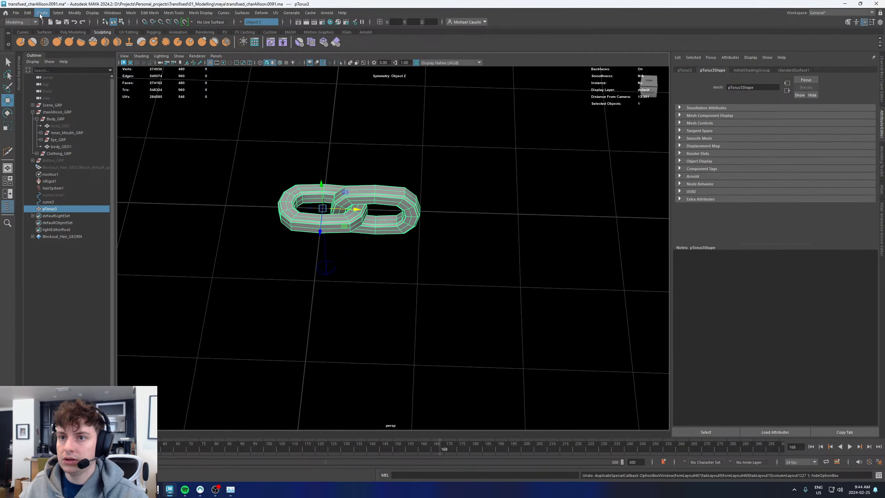
left_click(28, 12)
left_click(28, 13)
left_click(27, 14)
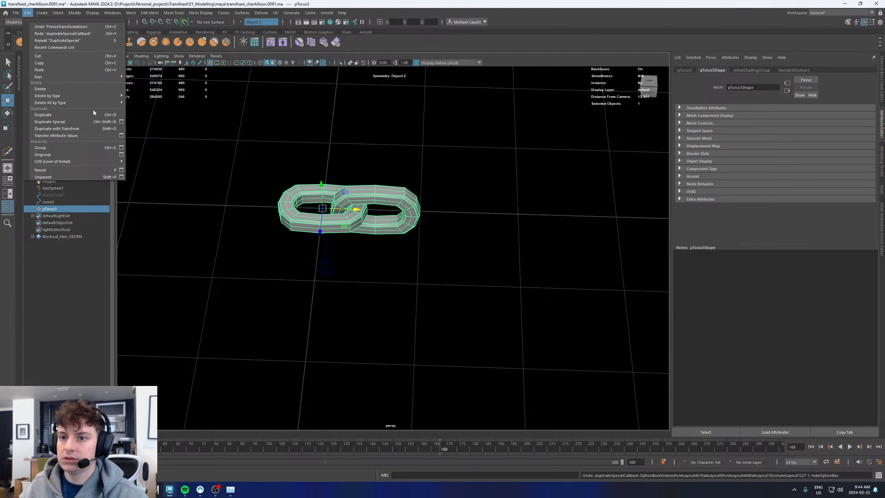
left_click(121, 122)
left_click_drag(204, 261, 143, 195)
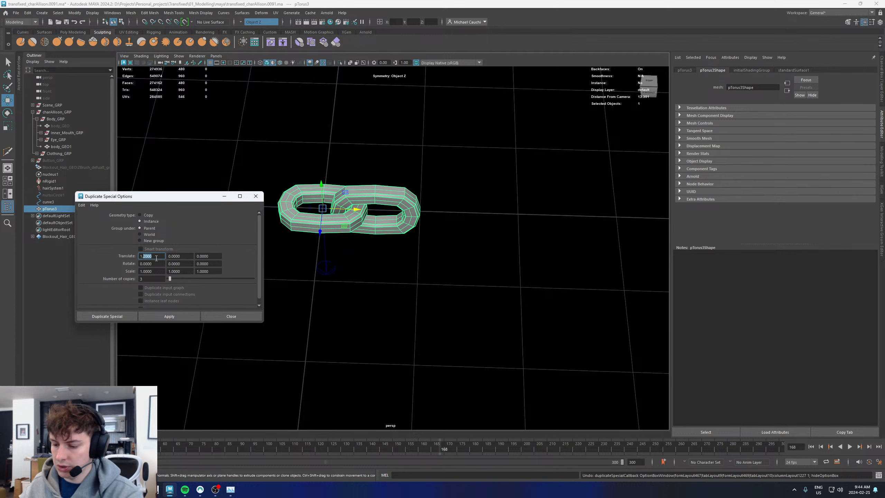
left_click(169, 315)
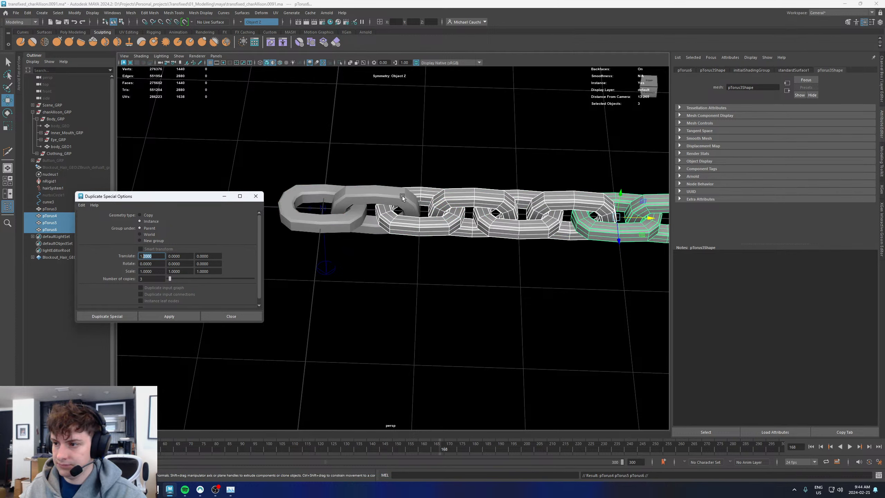
Delete the three instances and create three new ones of the original link pair, offsetting each copy 1.1 in Translate X
left_click(48, 216)
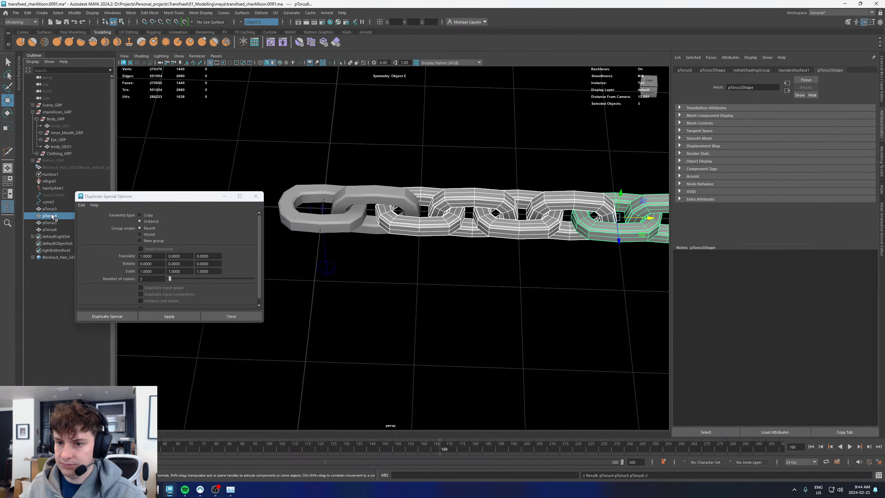
left_click(51, 230, "shift")
key("Delete")
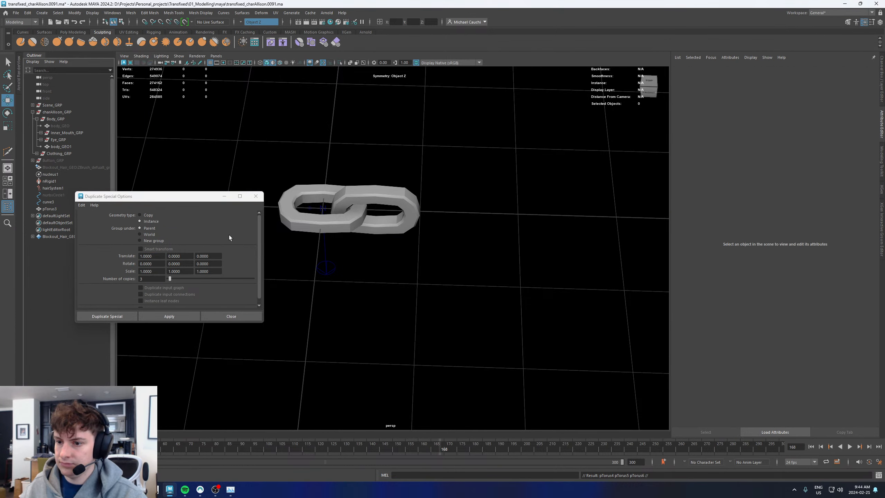
left_click_drag(154, 256, 145, 258)
type("1")
key("Return")
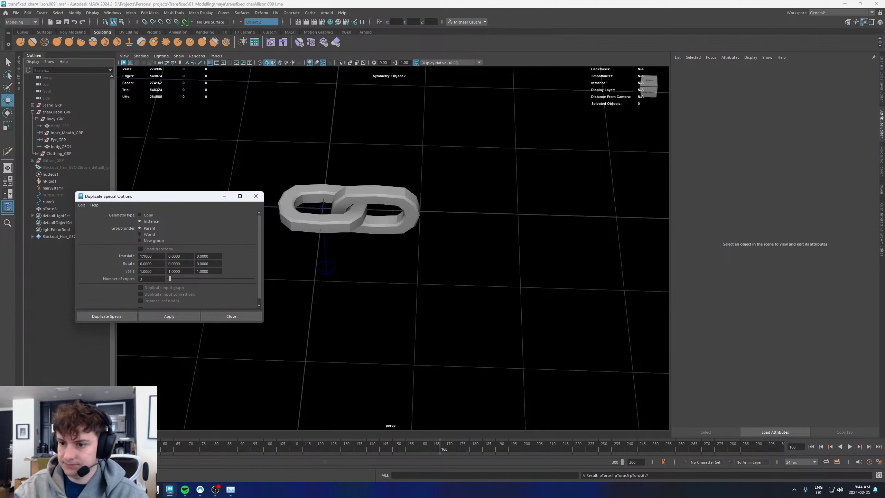
left_click(337, 213)
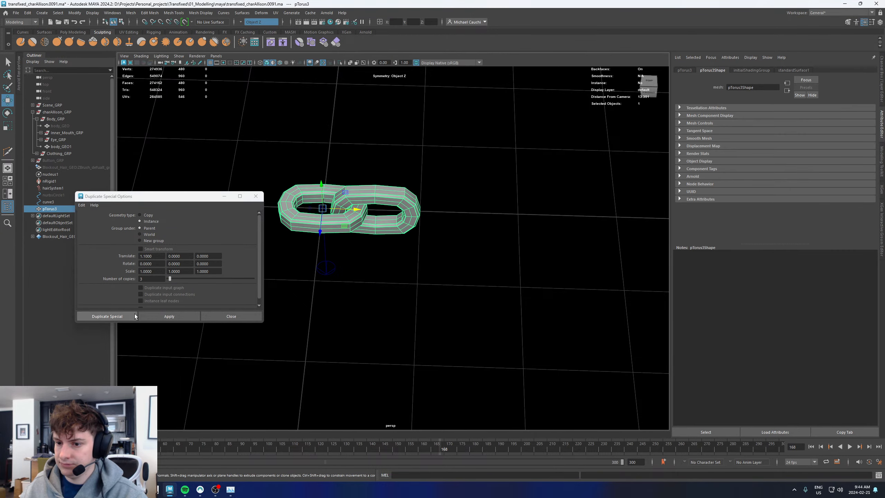
left_click(168, 315)
Examine the joints between the duplicated link pairs up close and from several angles to check their spacing and overlap
left_click_drag(351, 231, 332, 212, "alt")
right_click_drag(332, 212, 433, 166, "alt")
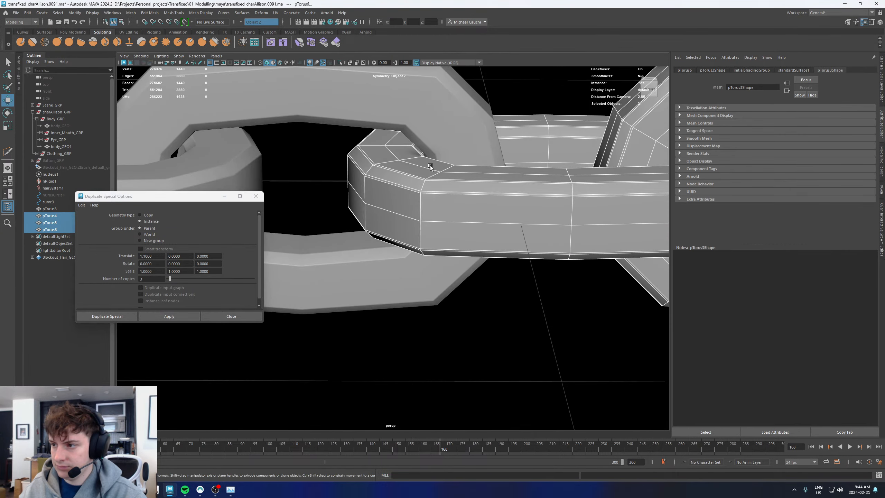
mouse_move(432, 166)
left_mouse_down("alt")
mouse_move(394, 183)
mouse_move(432, 151)
left_mouse_up("alt")
right_click_drag(432, 151, 242, 211, "alt")
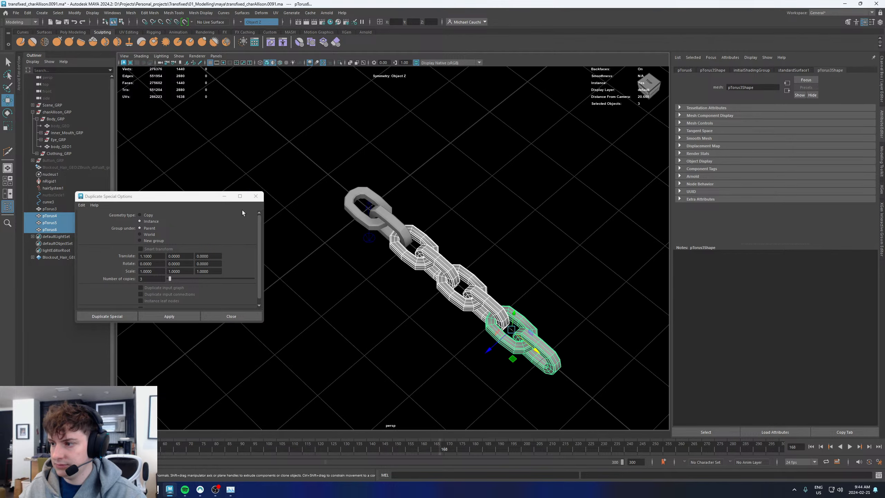
left_click_drag(414, 240, 474, 202, "alt")
middle_click_drag(474, 201, 379, 205, "alt")
right_click_drag(379, 204, 570, 288, "alt")
left_click_drag(571, 288, 496, 255, "alt")
right_click_drag(497, 254, 140, 265, "alt")
middle_click_drag(304, 242, 433, 233, "alt")
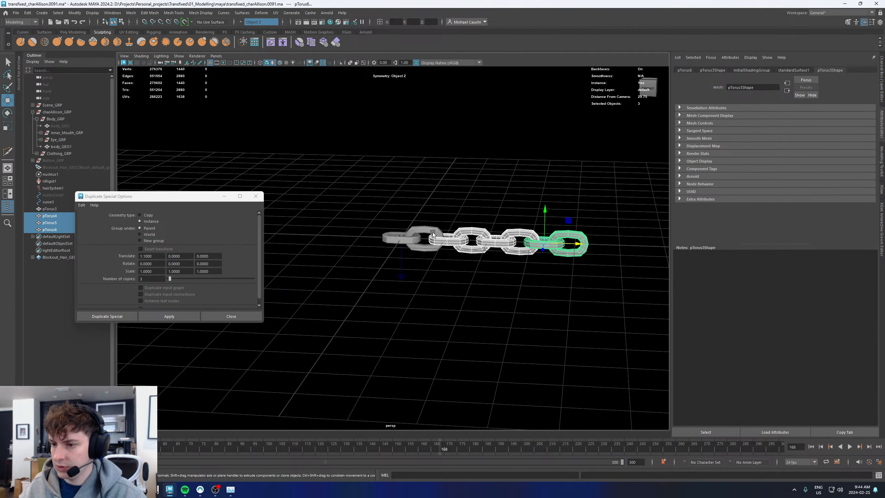
Undo the three instances and create 20 instances of the link pair with Duplicate Special at the same Translate X offset of 1.1
key("ctrl+z")
left_click_drag(153, 279, 120, 279)
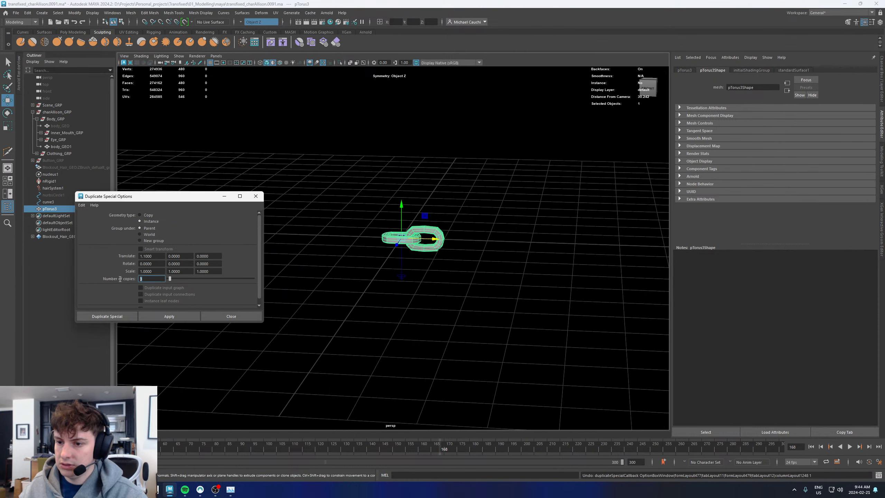
type("20")
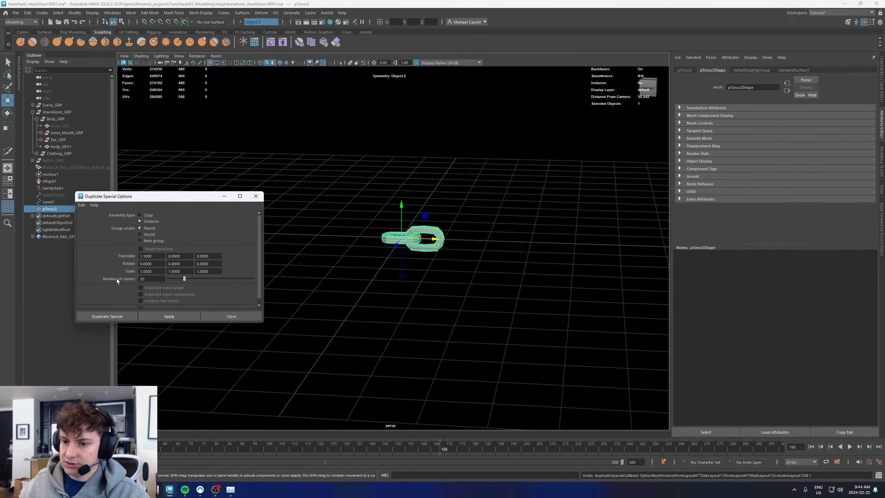
left_click(174, 315)
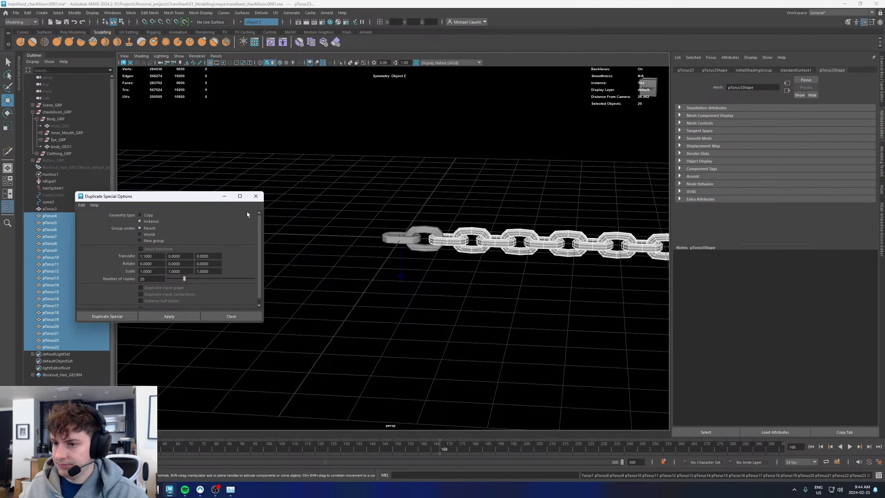
left_click(256, 196)
Group the original link pair with all its instances, from pTorus3 through pTorus23
left_click(53, 209)
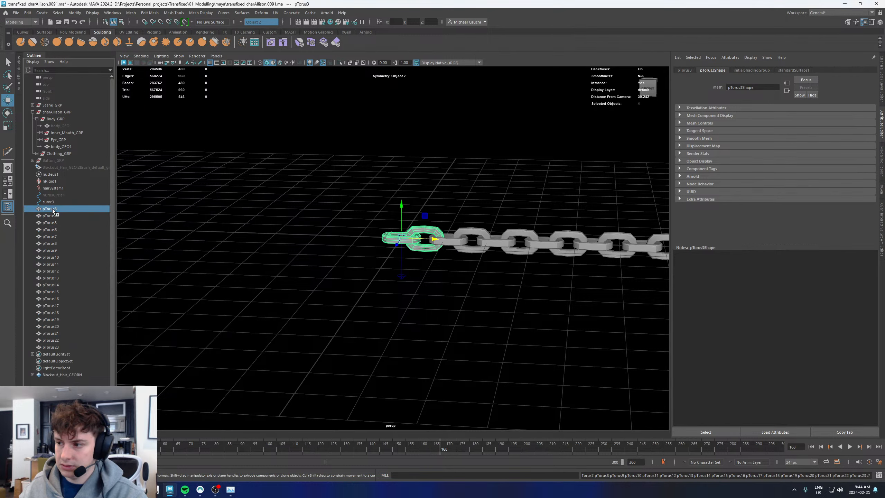
left_click(51, 347, "shift")
key("ctrl+g")
scroll(485, 272, "down", 5)
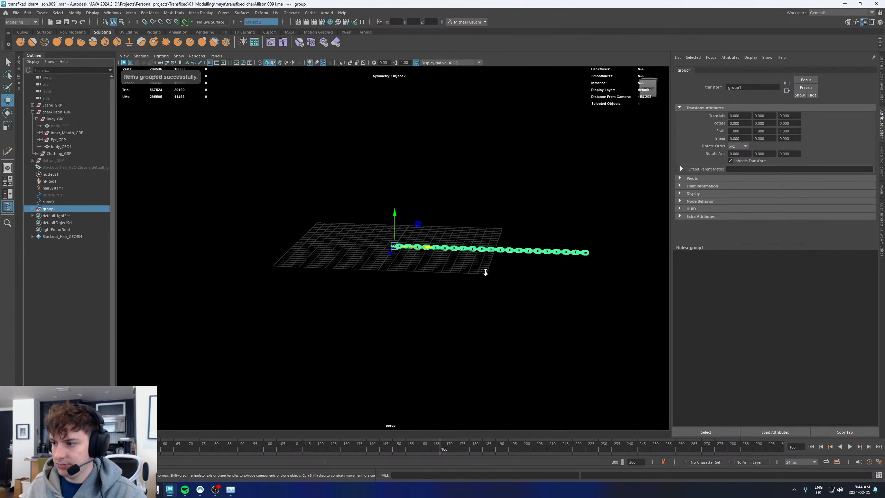
scroll(486, 274, "down", 2)
scroll(468, 274, "up", 6)
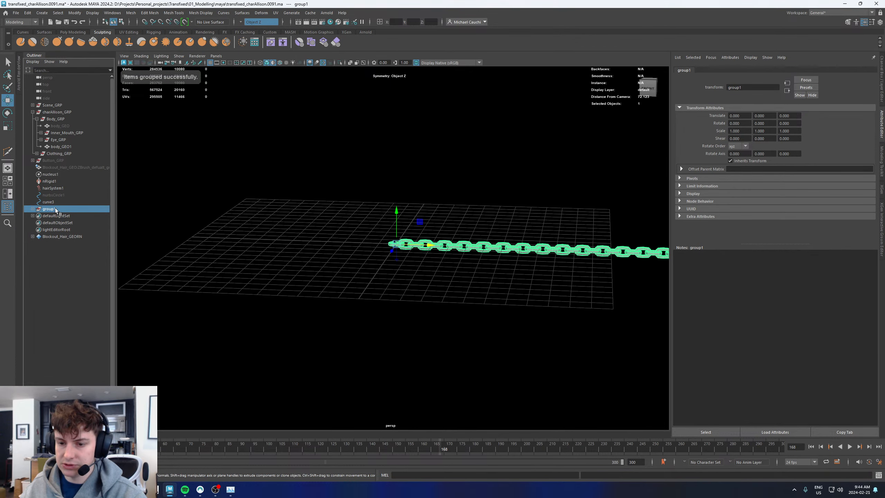
Duplicate the chain group and combine all link pairs inside the duplicate into a single mesh
key("ctrl+d")
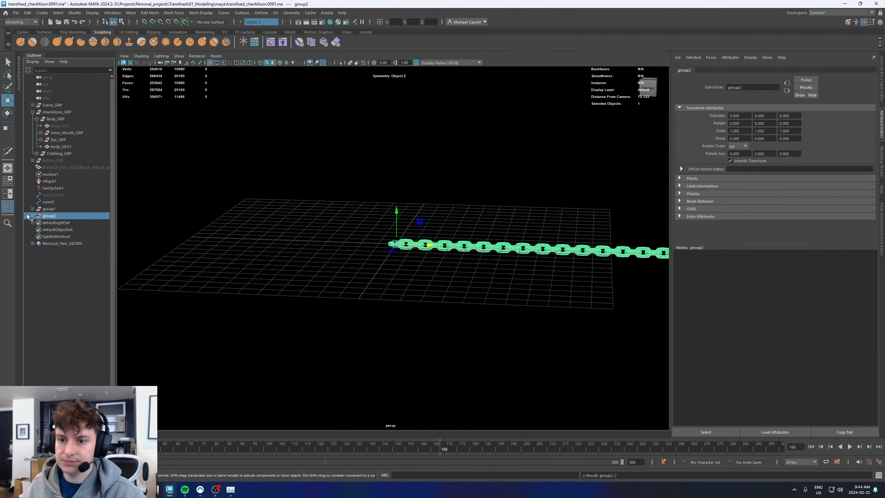
left_click(33, 216)
left_click(56, 223)
left_click(65, 362, "shift")
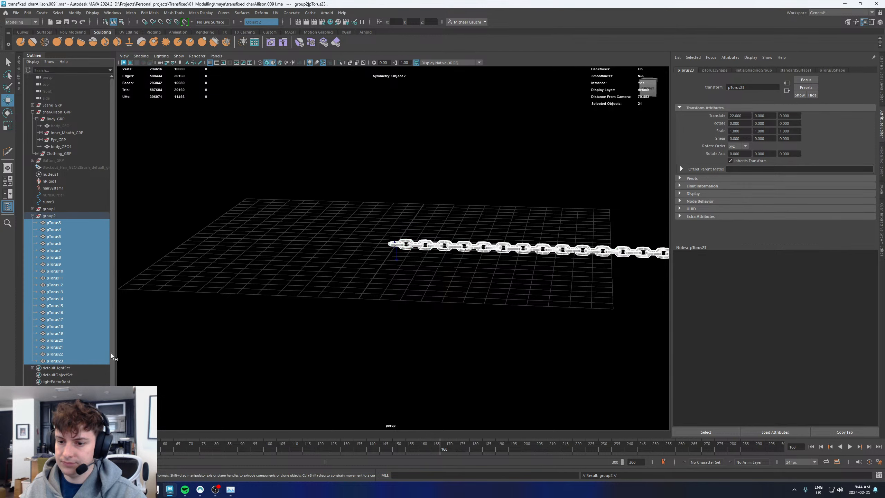
right_click_drag(409, 155, 393, 308, "shift")
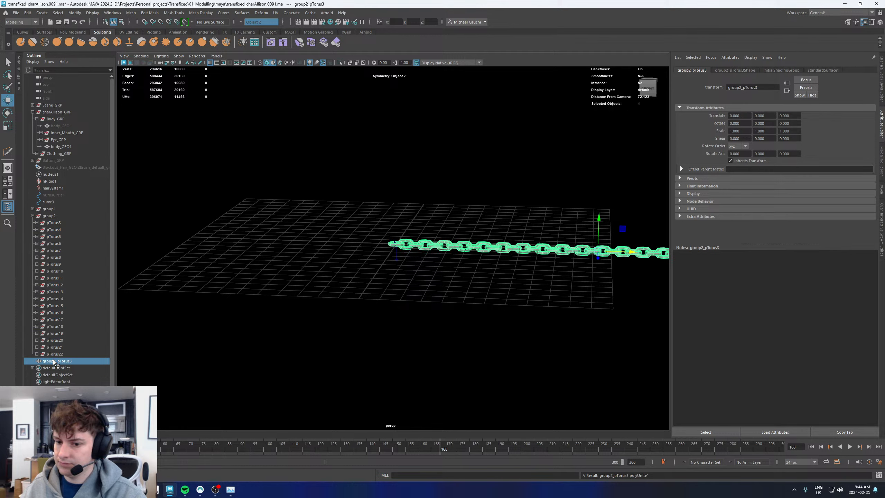
Apply a Curve Warp deformer that fits the combined chain mesh to the necklace curve, curve3, on the character's neck
left_click(49, 202, "ctrl")
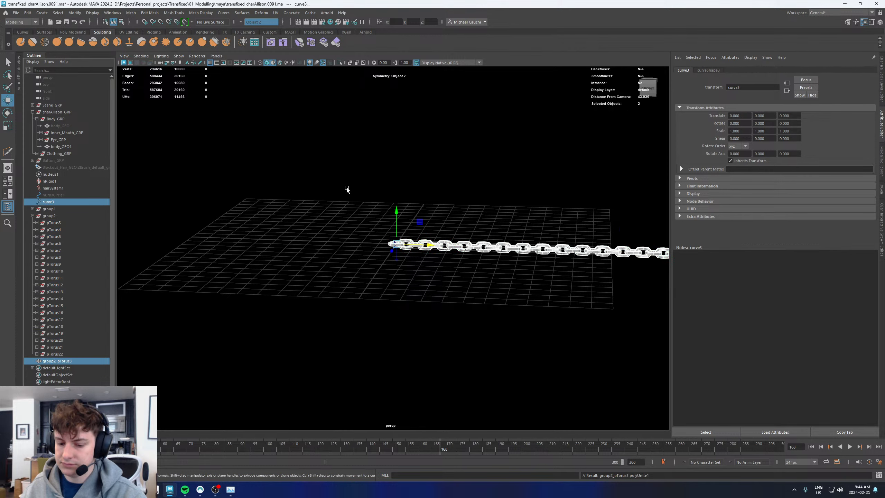
key("f")
middle_click_drag(394, 119, 397, 295, "alt")
right_click_drag(367, 177, 348, 115, "alt")
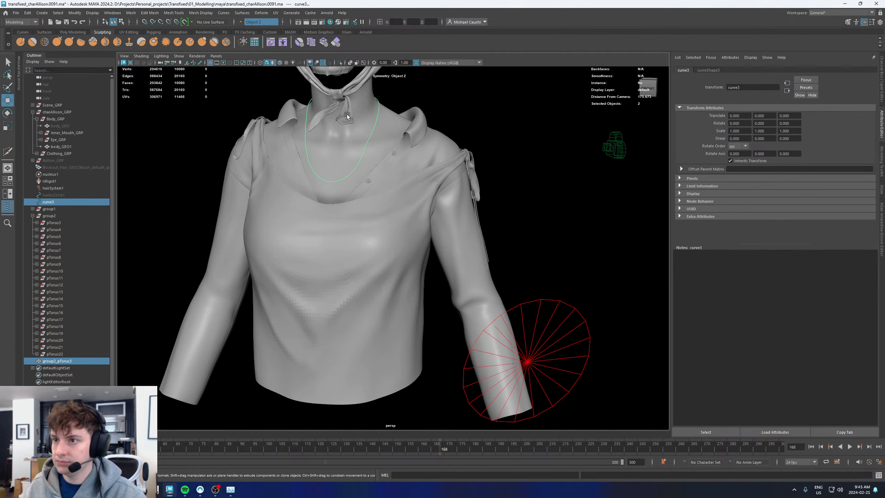
left_click(257, 15)
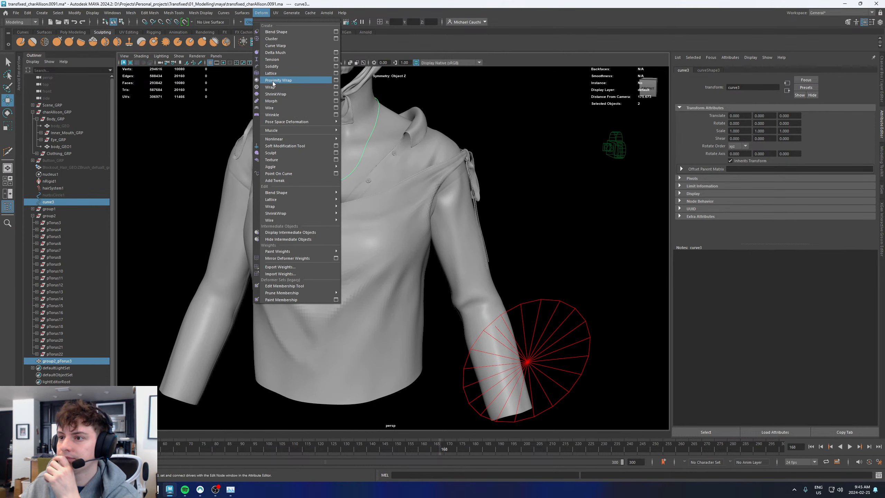
left_click(275, 45)
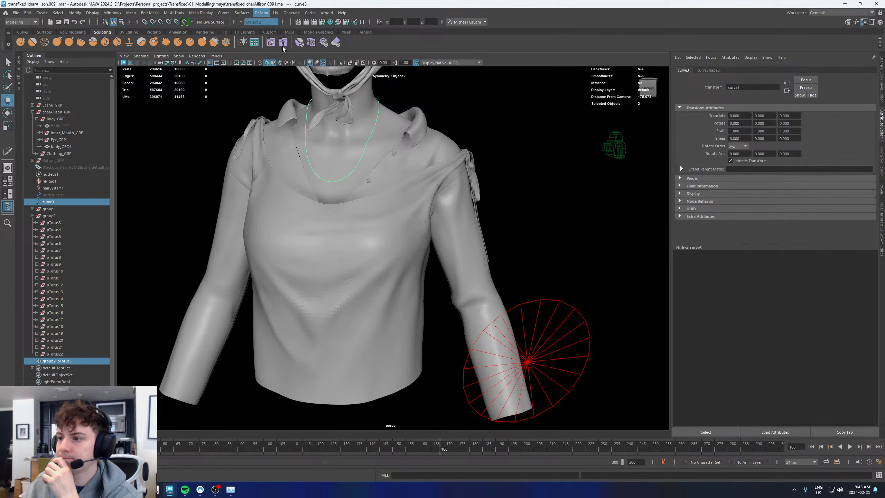
middle_click_drag(322, 80, 322, 216, "alt")
right_click_drag(322, 214, 380, 217, "alt")
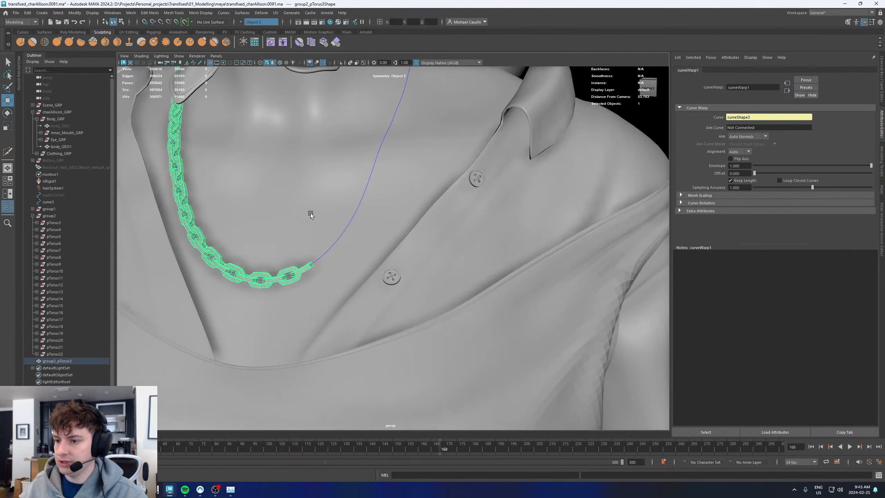
Undo the Curve Warp, then delete the combined chain mesh and the leftover duplicated group
left_click_drag(310, 212, 464, 193, "alt")
key("ctrl+z")
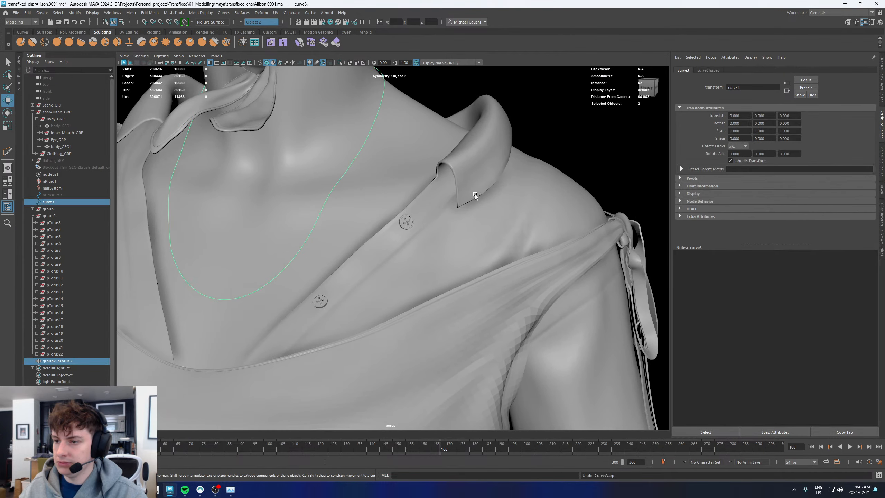
right_click_drag(475, 195, 424, 319, "alt")
middle_click_drag(424, 318, 448, 208, "alt")
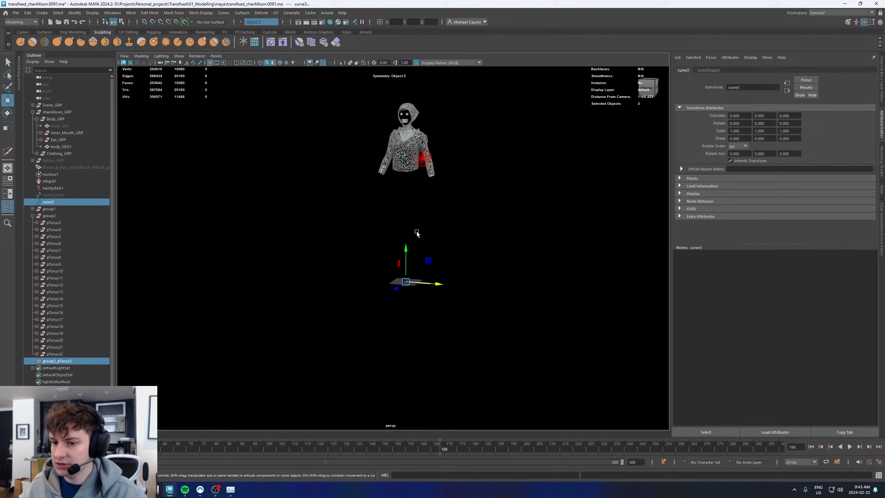
left_click(55, 362)
key("Delete")
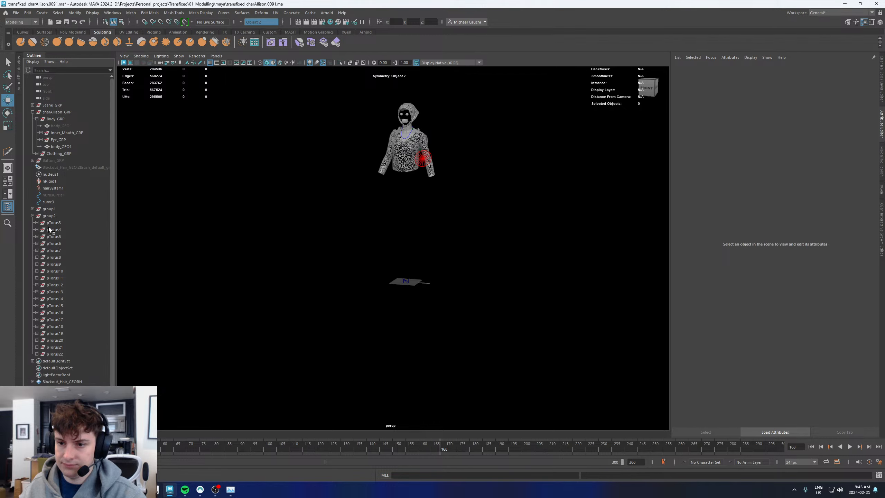
left_click(49, 216)
key("Delete")
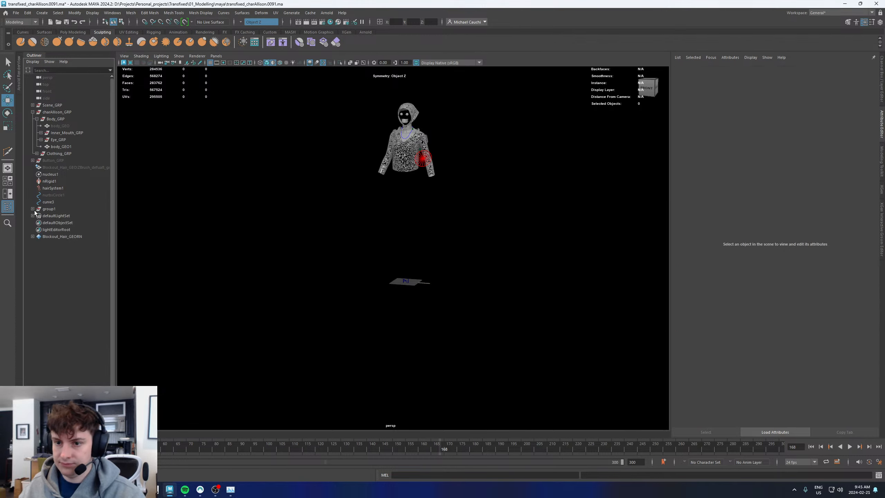
Delete the instances pTorus4 through pTorus23 from group1, keeping only the original link pair
left_click(33, 208)
left_click(54, 222)
left_click(56, 354, "shift")
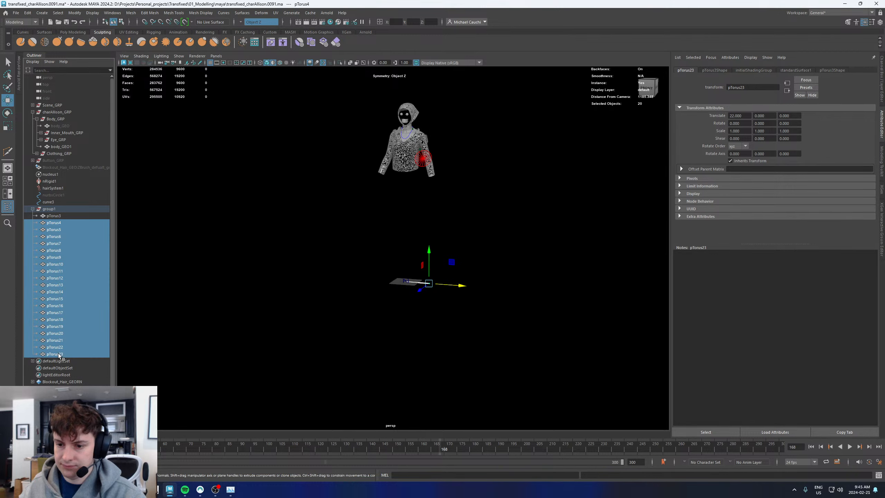
key("Delete")
Frame the original link pair, pTorus3, and set its Scale X, Y and Z to 0.5
left_click(62, 216)
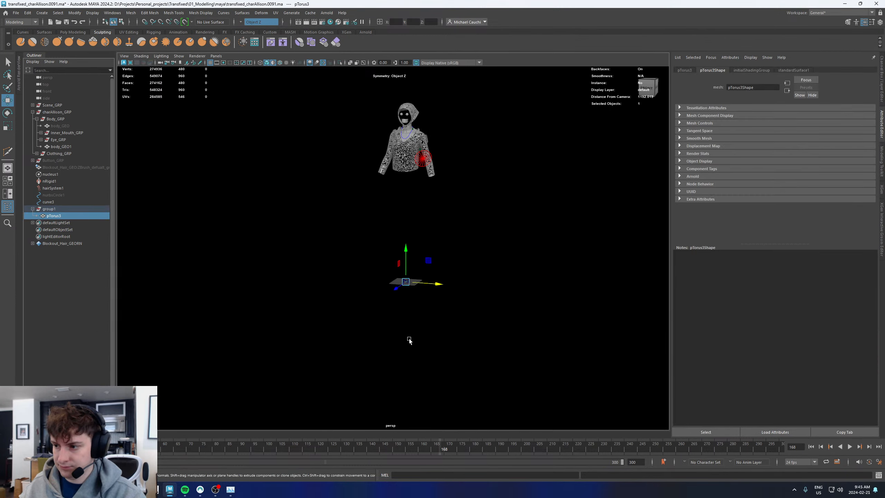
key("f")
left_click_drag(414, 274, 405, 304, "alt")
scroll(397, 290, "down", 3)
key("r")
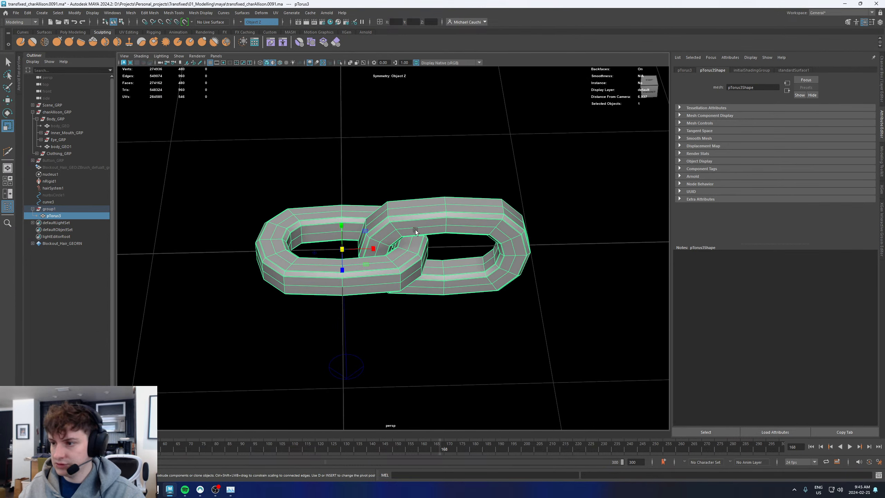
left_click(684, 70)
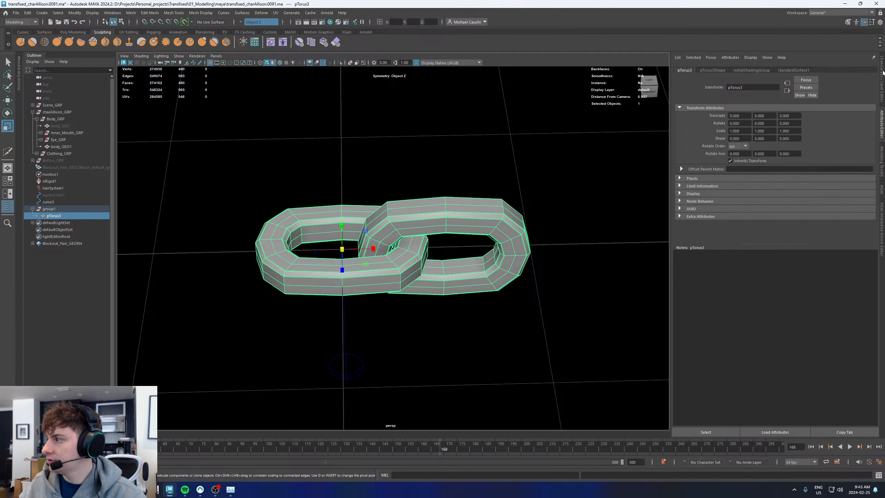
left_click(883, 73)
left_click_drag(840, 109, 838, 121)
left_click(850, 121)
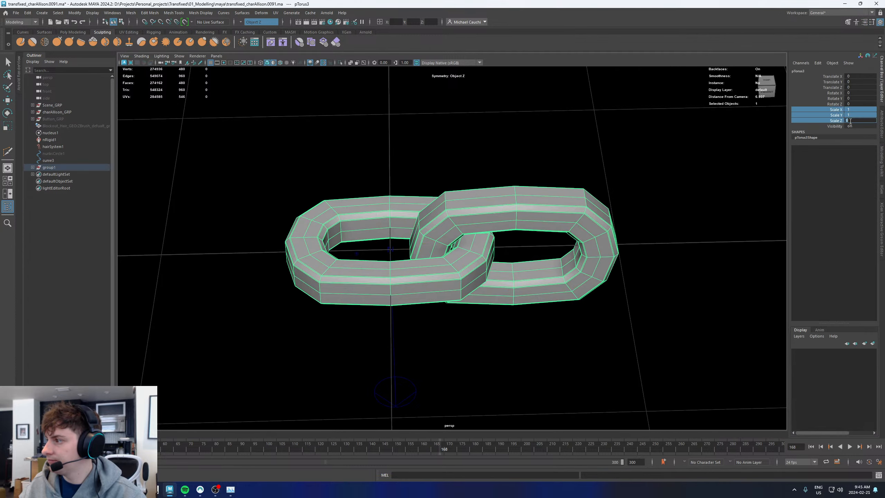
type("0.5")
key("Return")
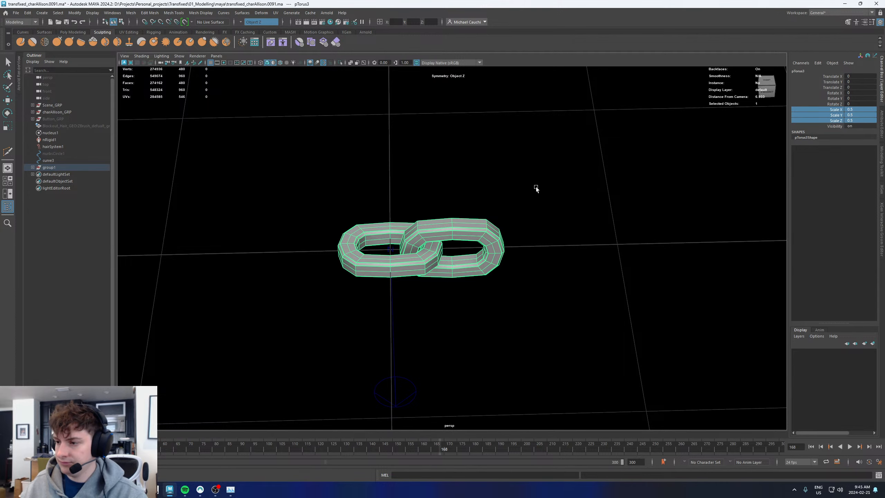
Instance the original link pair with Duplicate Special, using an X translation of 0.55 and 20 copies
left_click_drag(471, 235, 447, 245, "alt")
right_click_drag(447, 245, 437, 239, "alt")
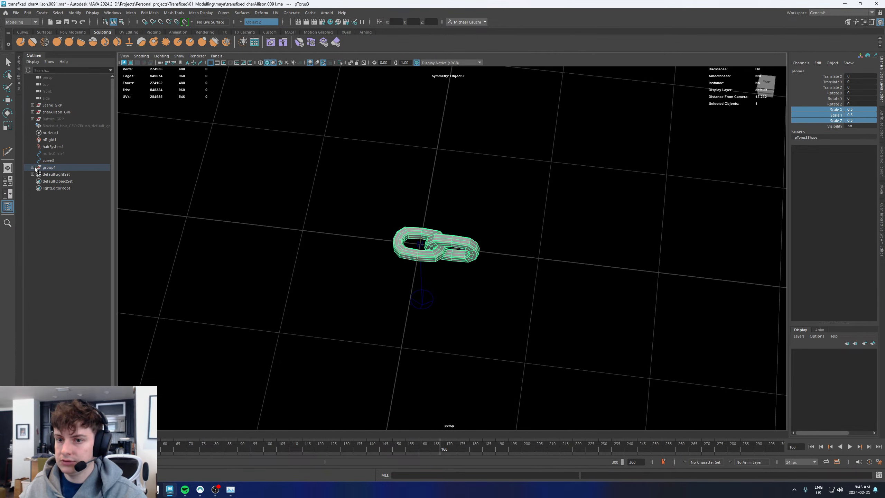
left_click(28, 12)
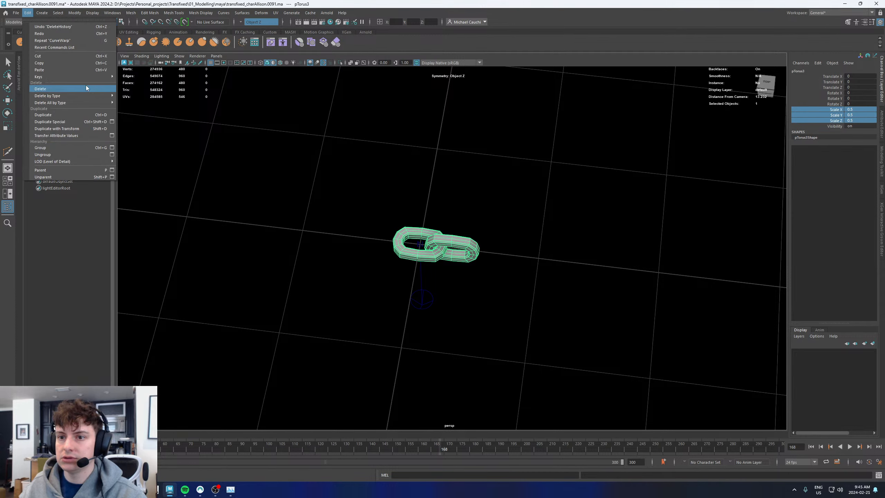
left_click(112, 121)
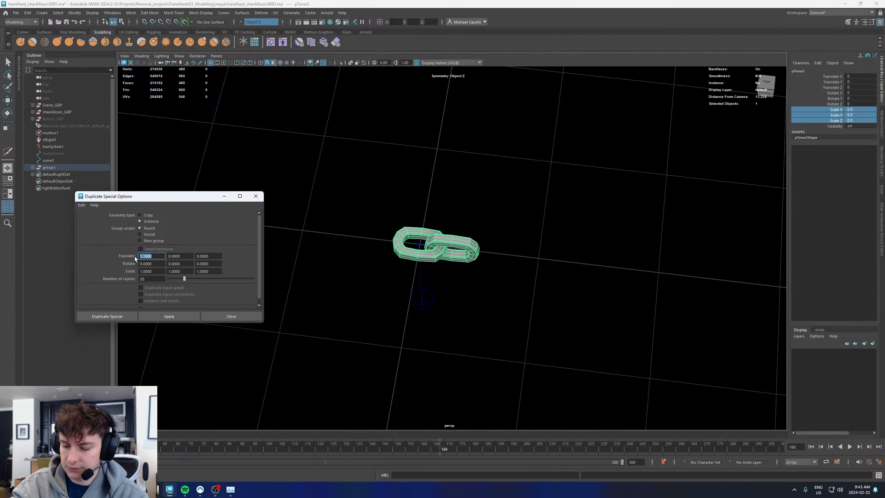
type("0.55")
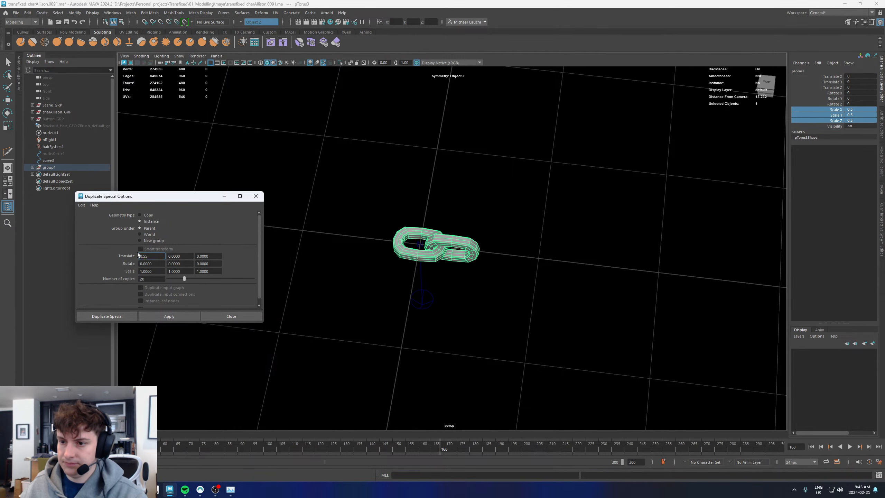
left_click(169, 316)
scroll(451, 223, "up", 6)
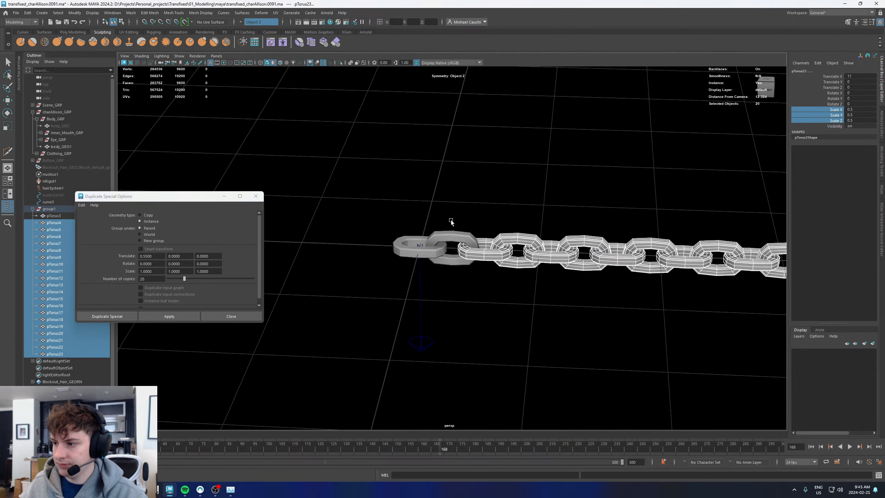
Undo the 20 instances and repeat Duplicate Special with a higher copy count, making a chain of 71 link pairs
key("ctrl+z")
key("ctrl+z")
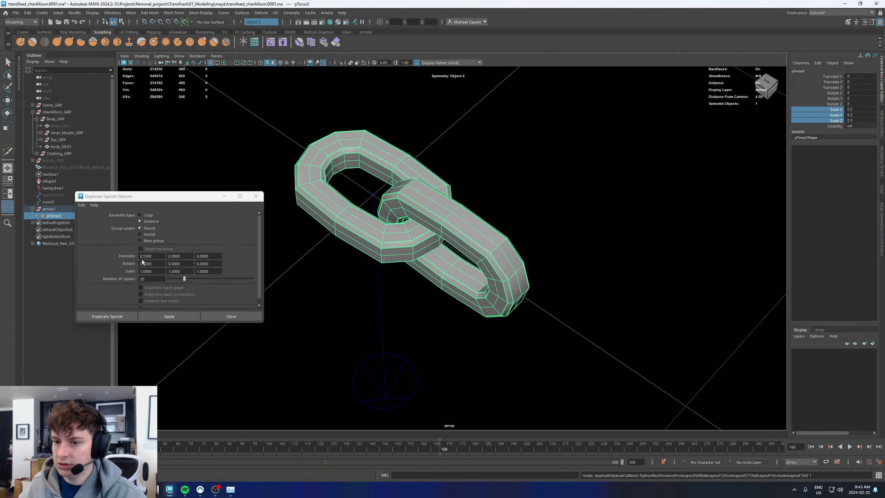
left_click_drag(162, 279, 127, 278)
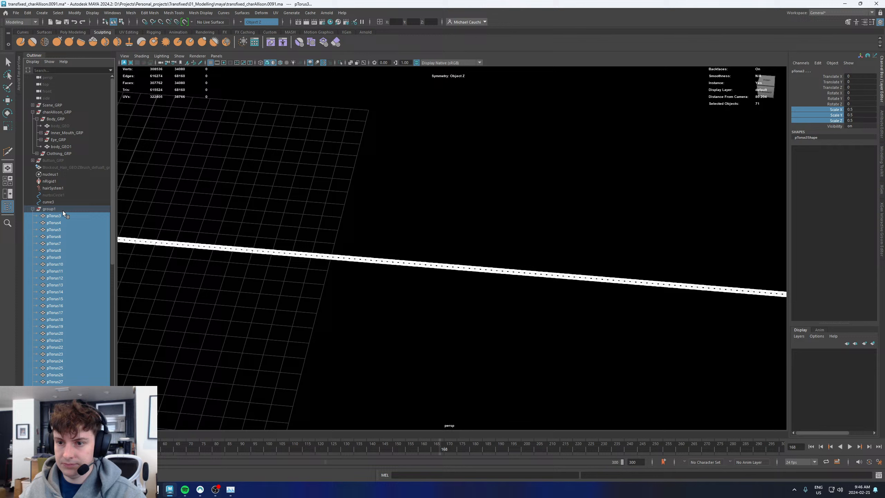
Duplicate group1 and combine all the pTorus meshes in the duplicated group into one chain mesh
left_click(49, 209)
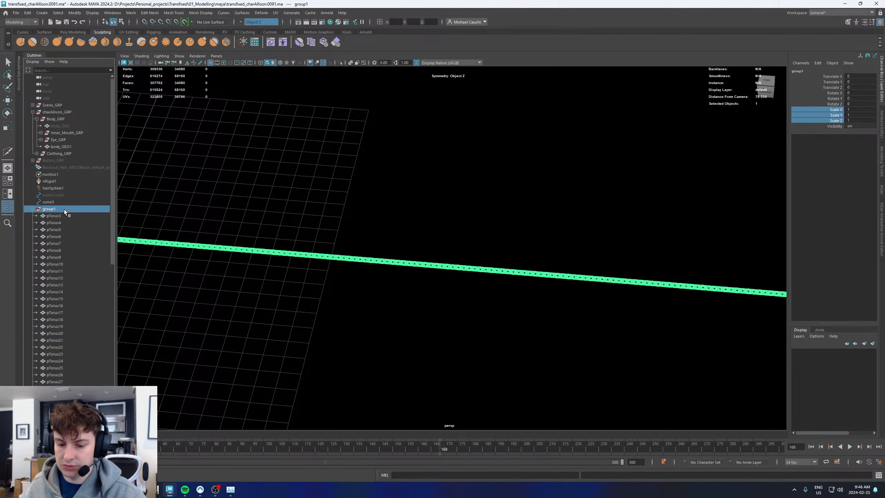
key("ctrl+d")
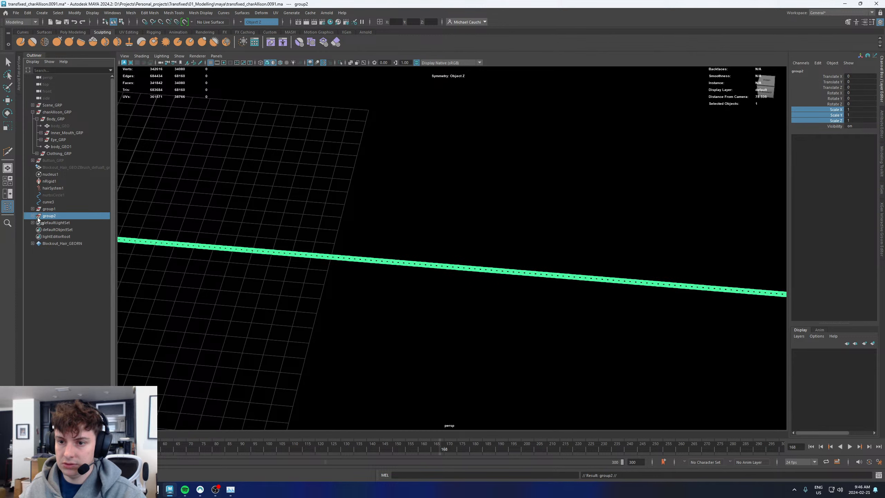
left_click(30, 215)
left_click(46, 223)
scroll(63, 279, "down", 10)
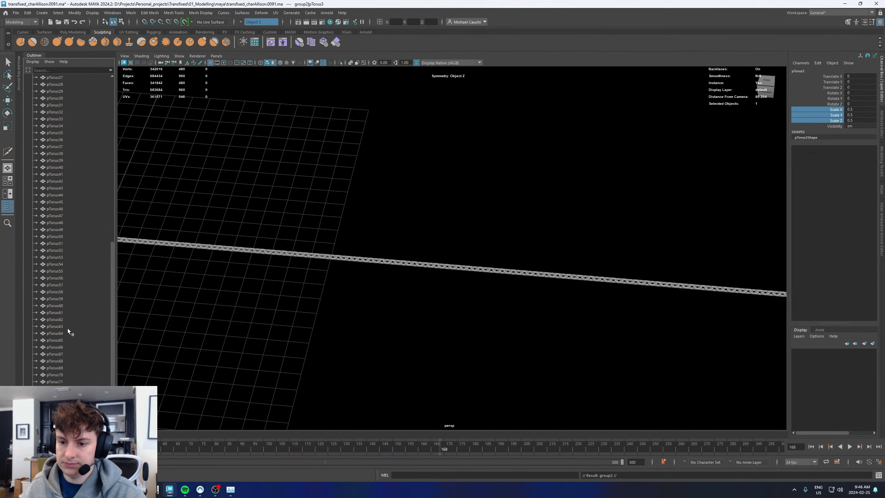
left_click(55, 395, "shift")
right_click_drag(295, 196, 284, 349, "shift")
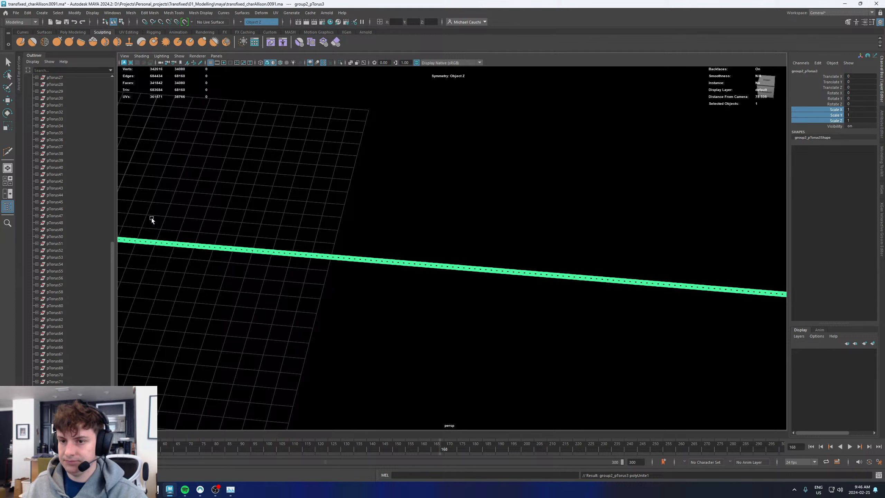
Delete the leftover duplicated group, keeping the combined chain mesh and the original group1
scroll(67, 154, "up", 13)
left_click(52, 181)
key("Delete")
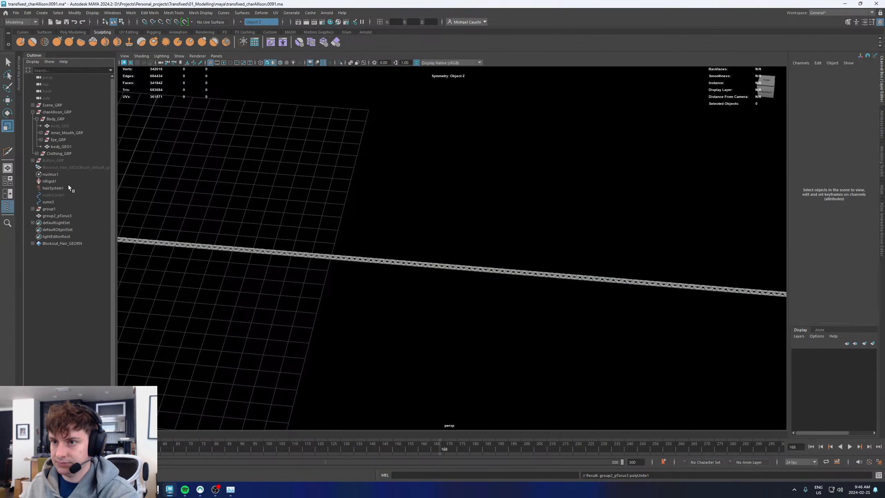
Apply a Curve Warp deformer to the combined mesh group2_pTorus3 using the necklace curve, curve3
left_click(49, 215)
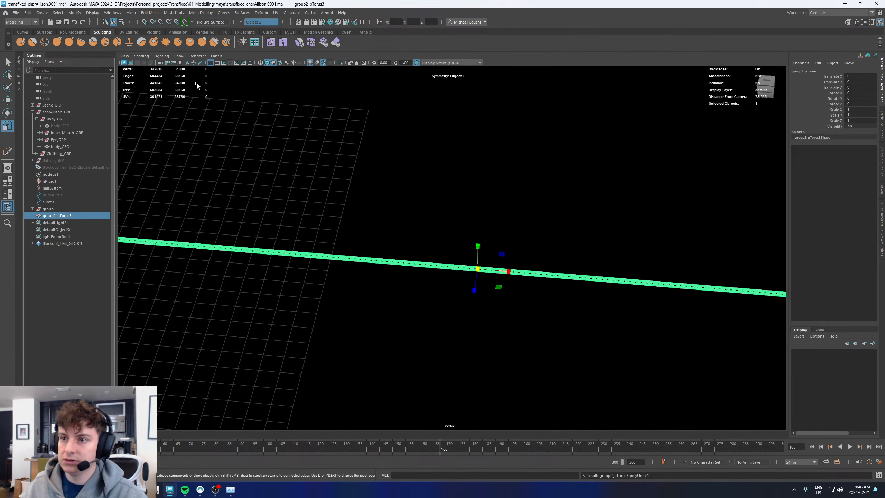
key("1")
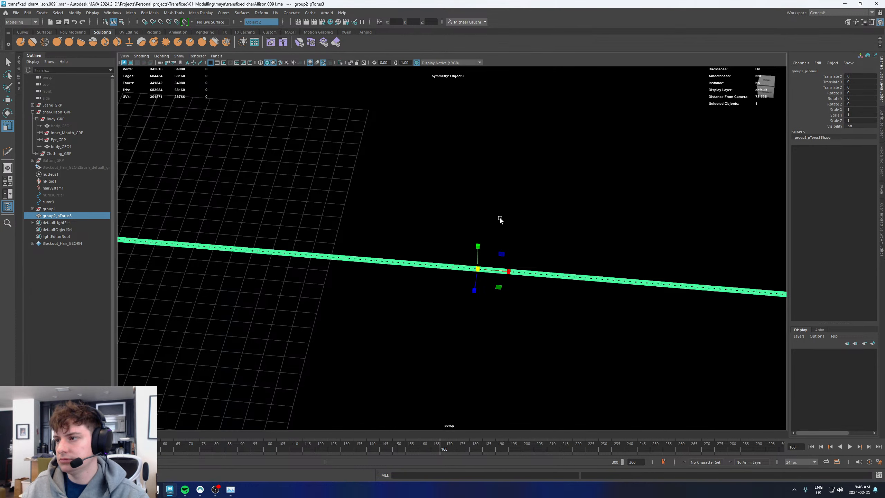
scroll(352, 213, "down", 5)
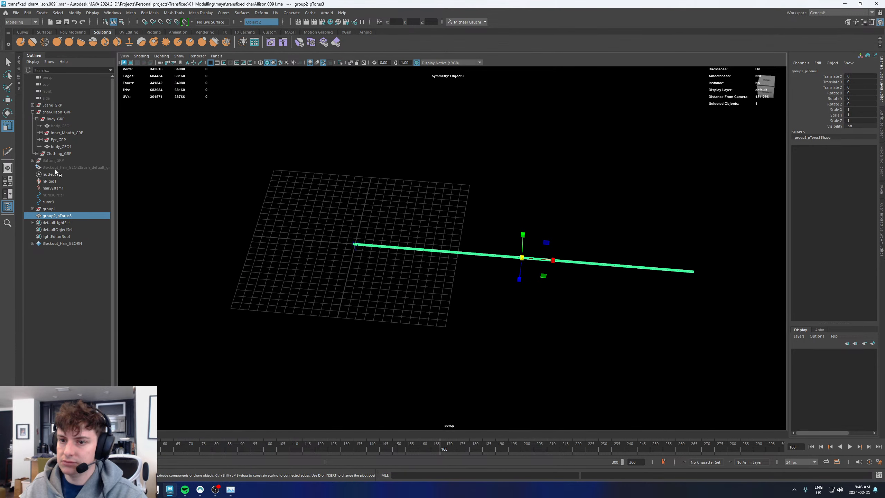
left_click(54, 201, "ctrl")
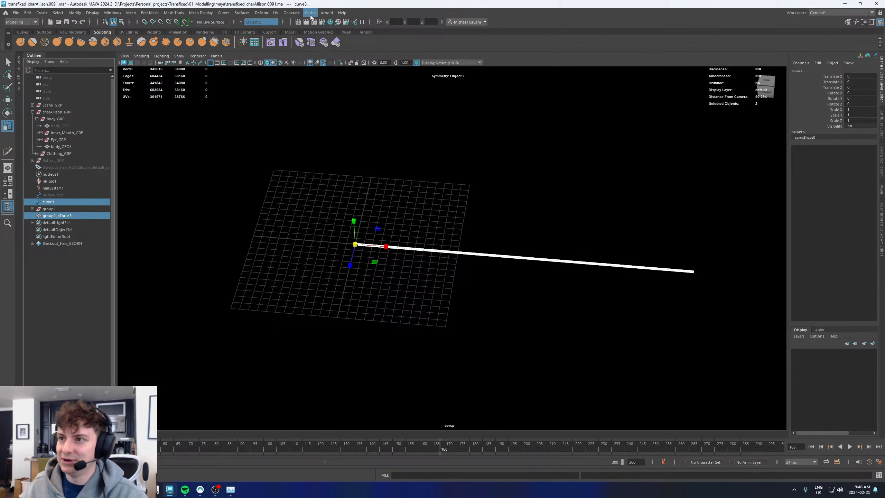
left_click(256, 12)
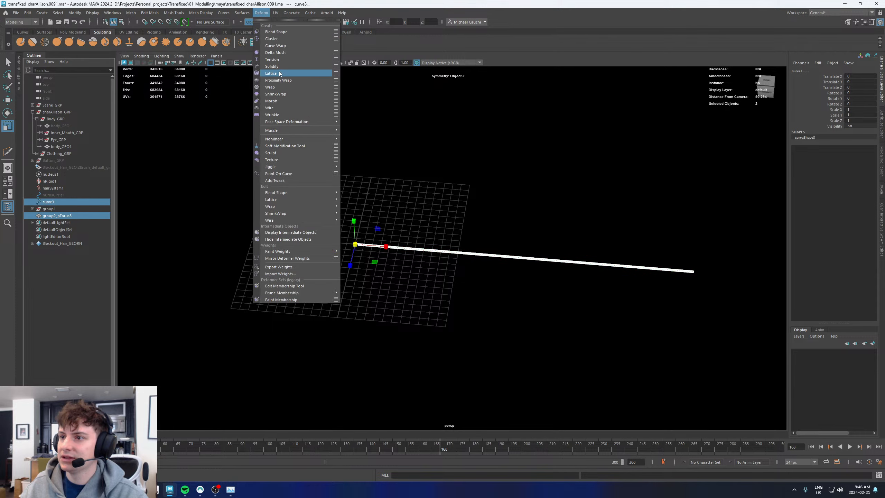
left_click(275, 45)
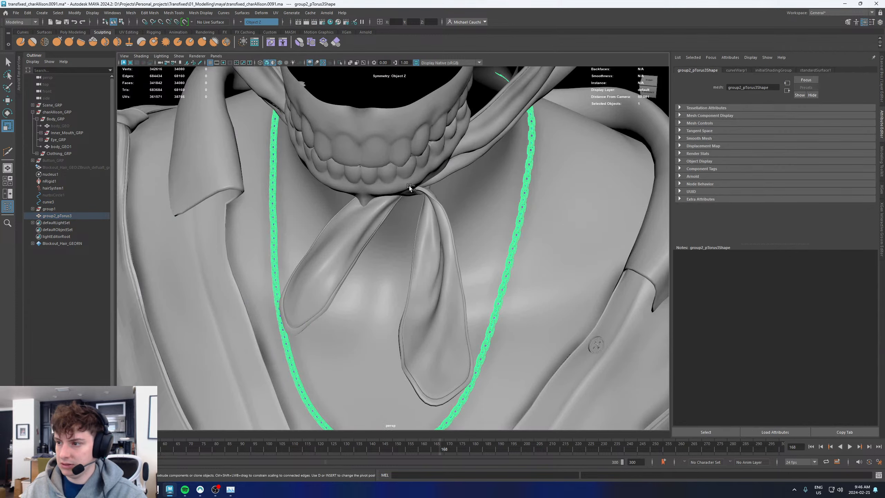
Assign a new romboReflectMultiScatter Arnold shader to the warped chain mesh on the character's chest
left_click_drag(455, 203, 436, 147, "alt")
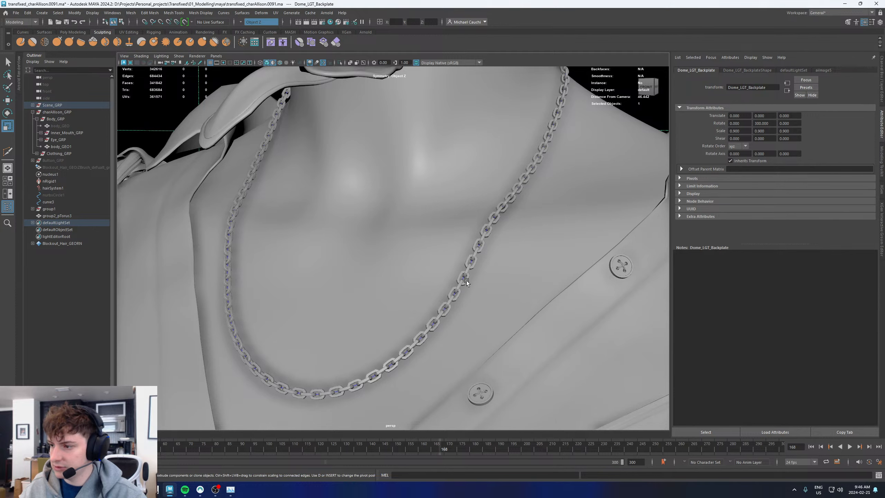
left_click(466, 281)
right_click_drag(466, 281, 460, 460)
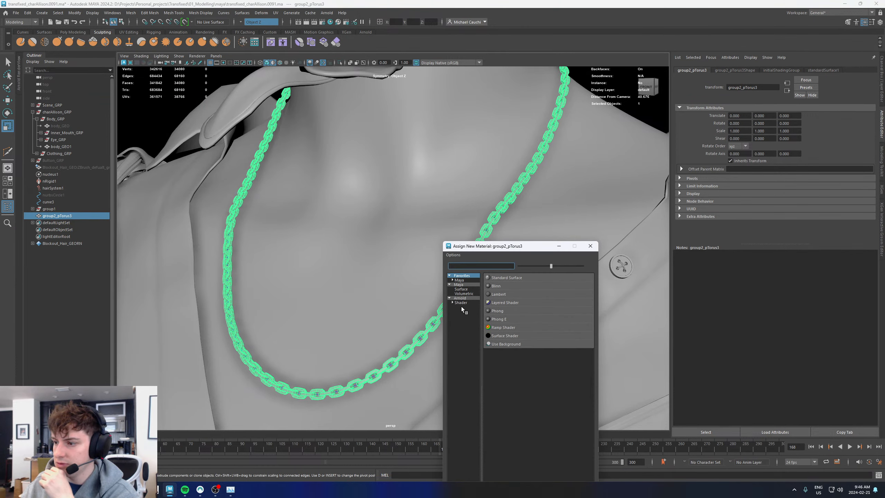
left_click(460, 303)
left_click_drag(497, 251, 494, 116)
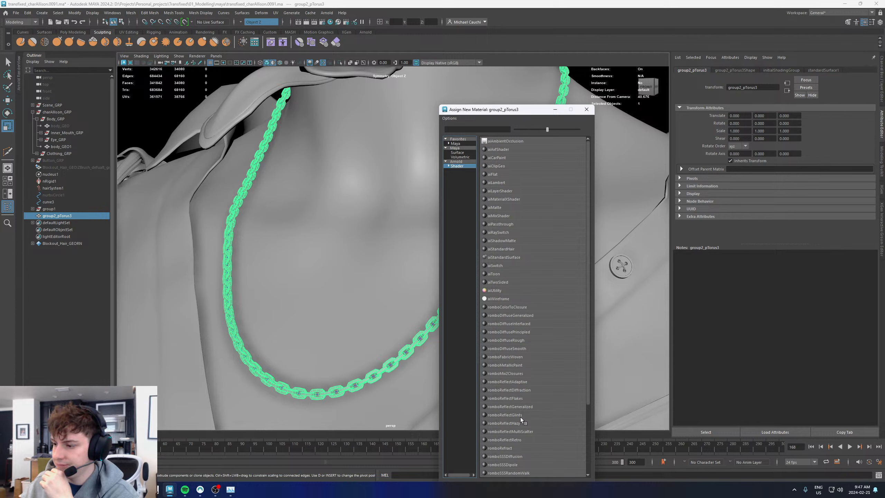
left_click(530, 432)
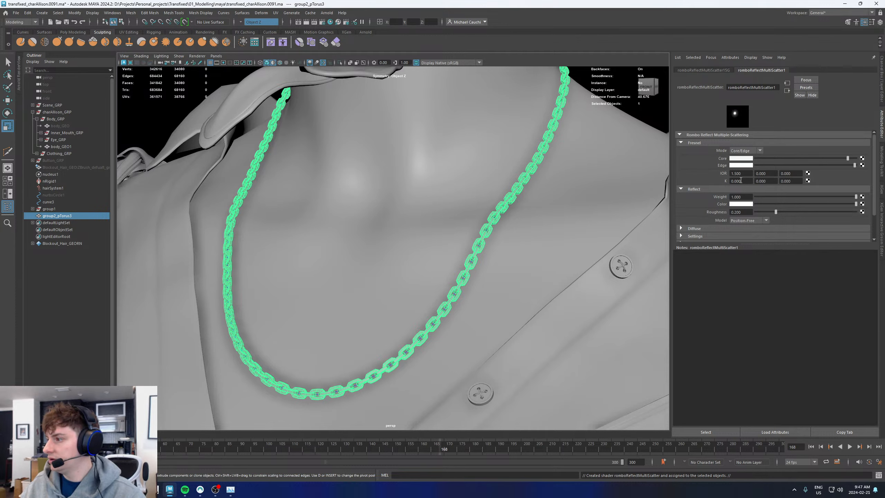
Examine the chain shader's presets, Settings section and reflection Model options
left_click(801, 87)
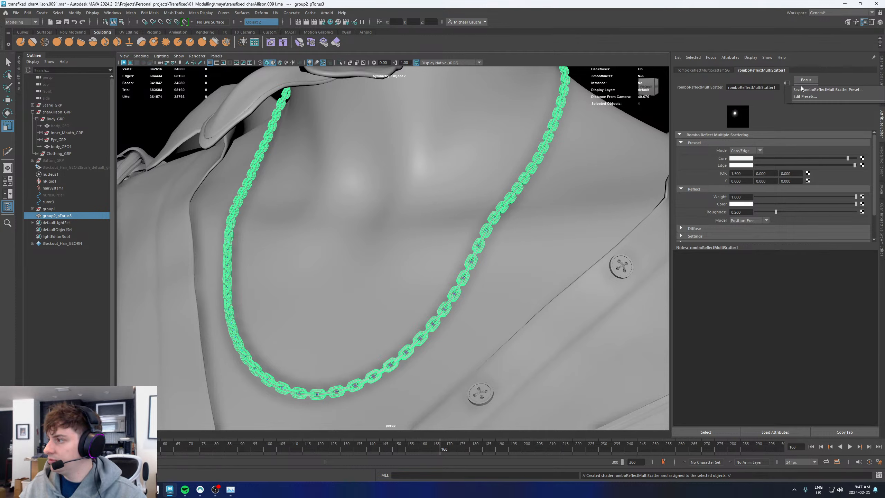
left_click(704, 122)
scroll(699, 212, "down", 2)
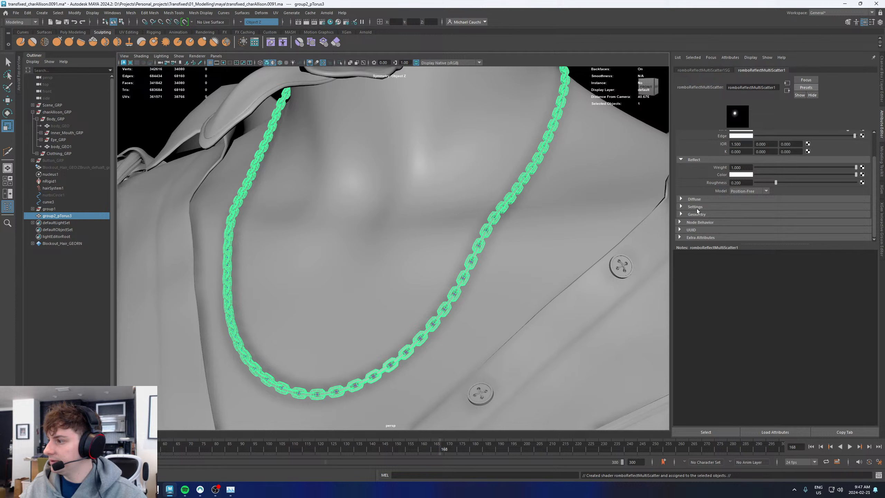
left_click(697, 209)
left_click(699, 209)
left_click(706, 209)
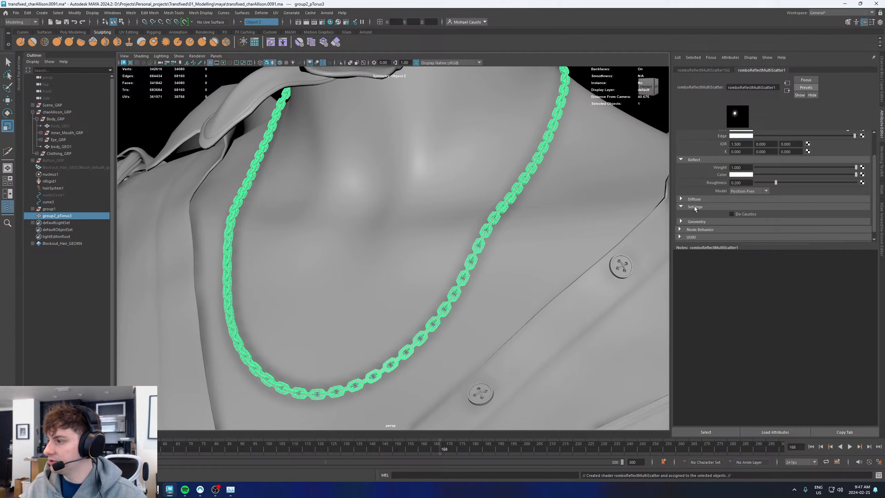
left_click(695, 208)
left_click(741, 192)
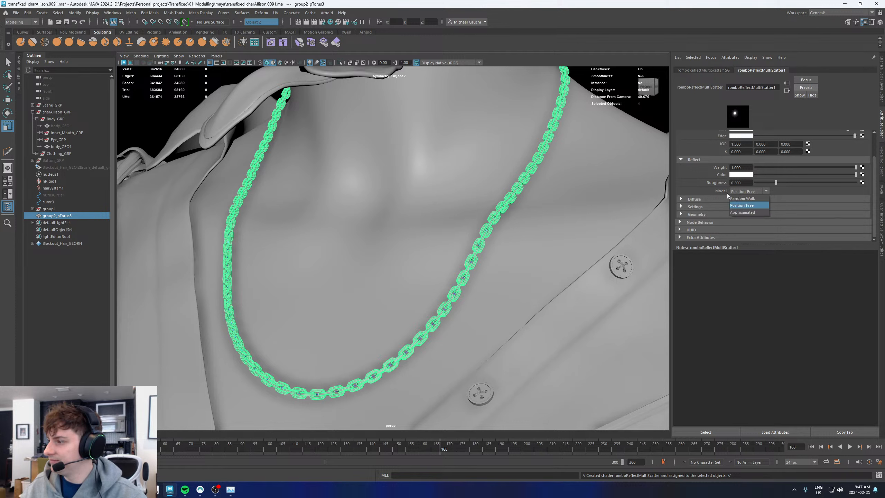
left_click(697, 193)
scroll(693, 184, "up", 2)
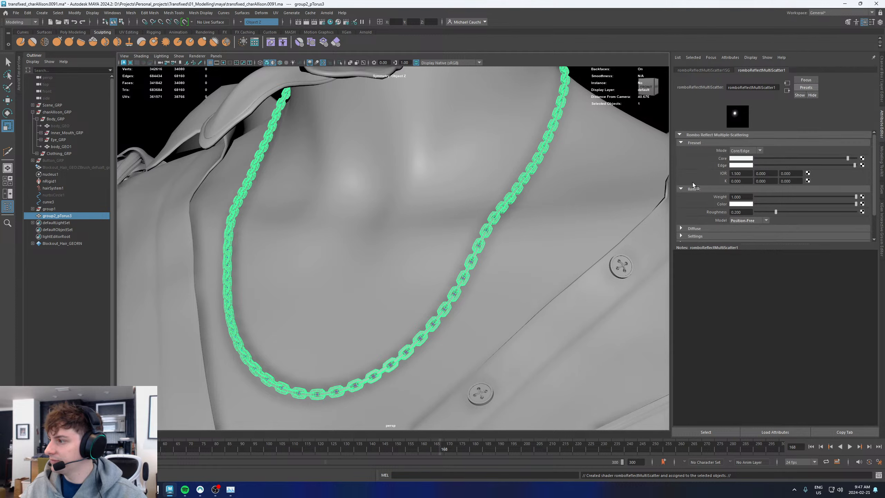
Keep the shader's Fresnel mode on Core/Edge, open the Arnold render view and limit rendering to a region around the necklace chain
left_click(751, 150)
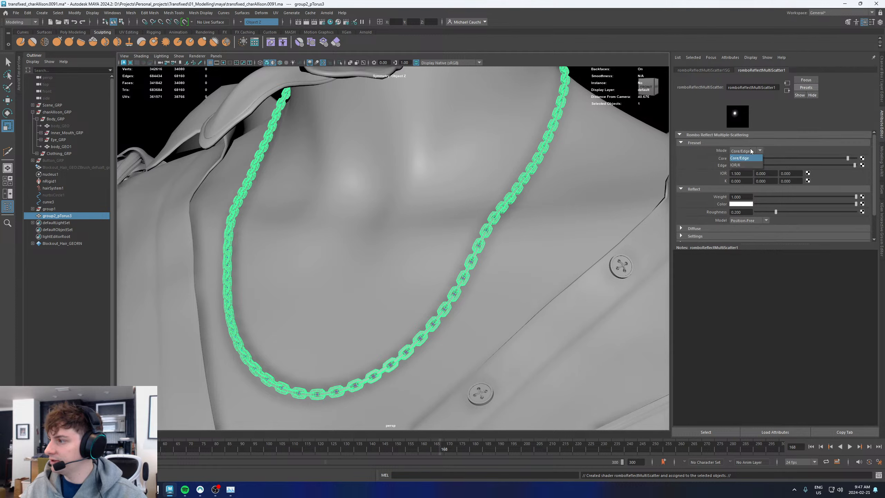
left_click(736, 158)
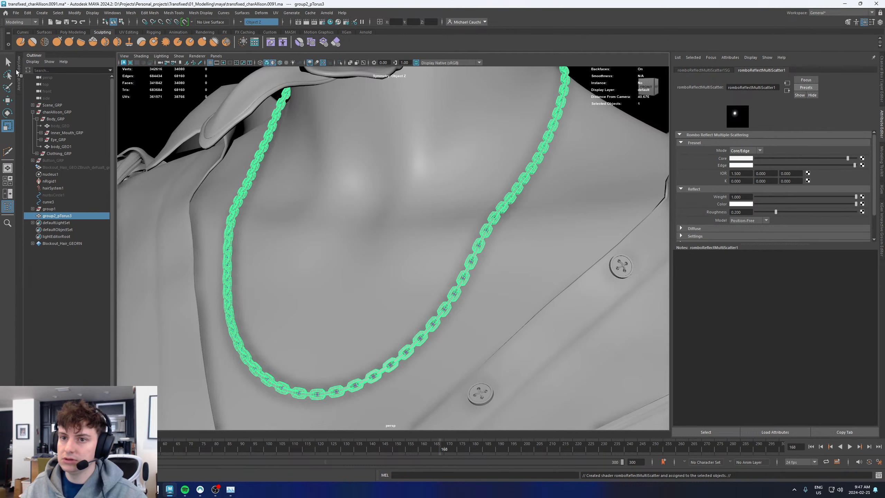
left_click(18, 74)
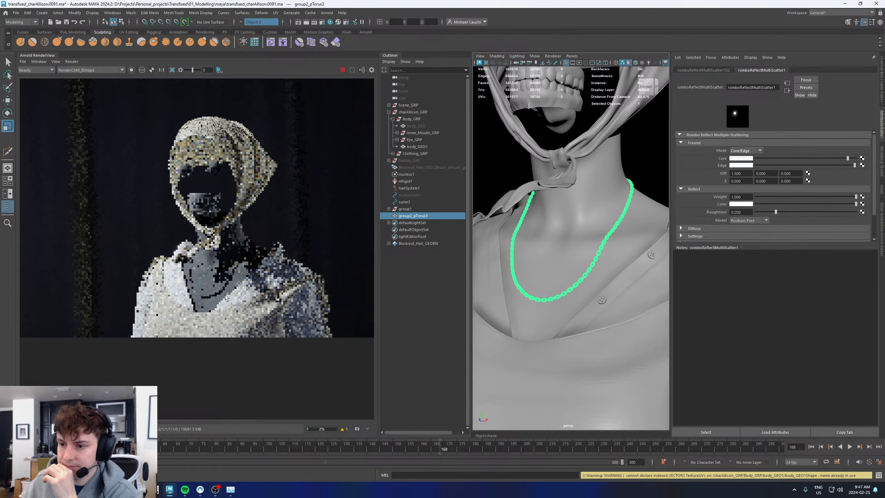
scroll(224, 295, "up", 3)
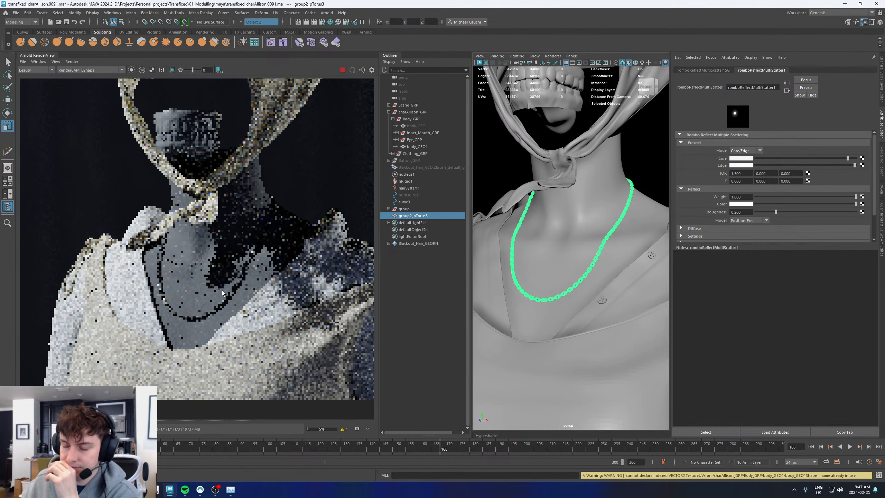
scroll(234, 288, "down", 5)
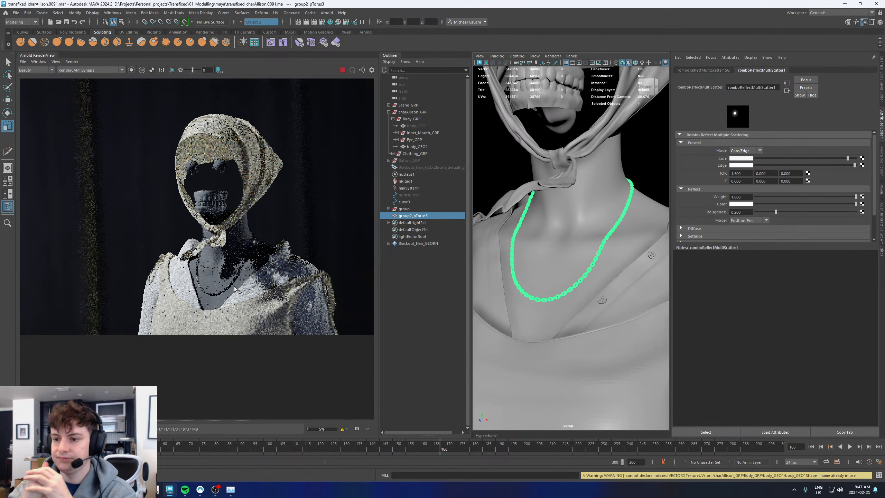
scroll(234, 288, "up", 3)
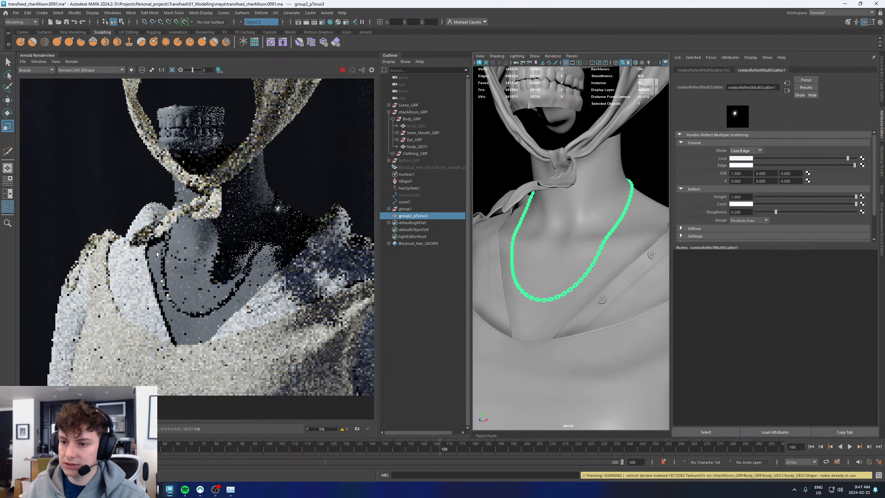
left_click_drag(159, 254, 241, 326)
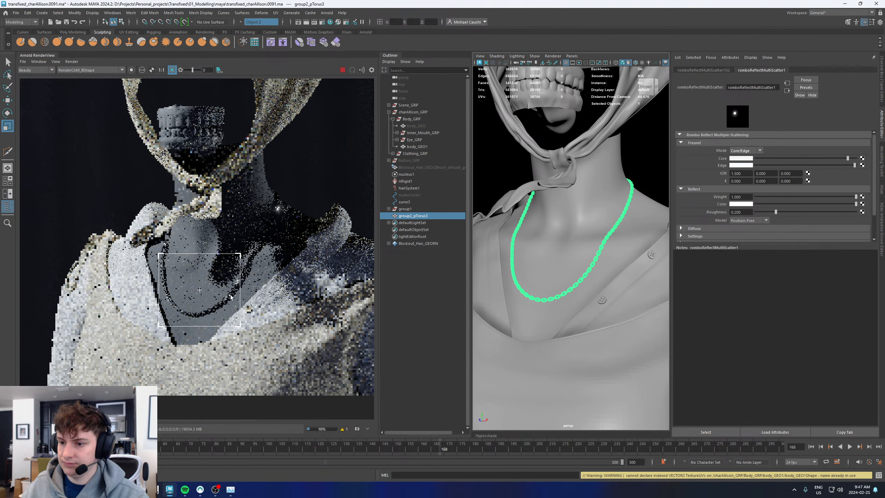
Examine the rendered chain links inside the render region, both close up and from farther away
scroll(219, 298, "up", 3)
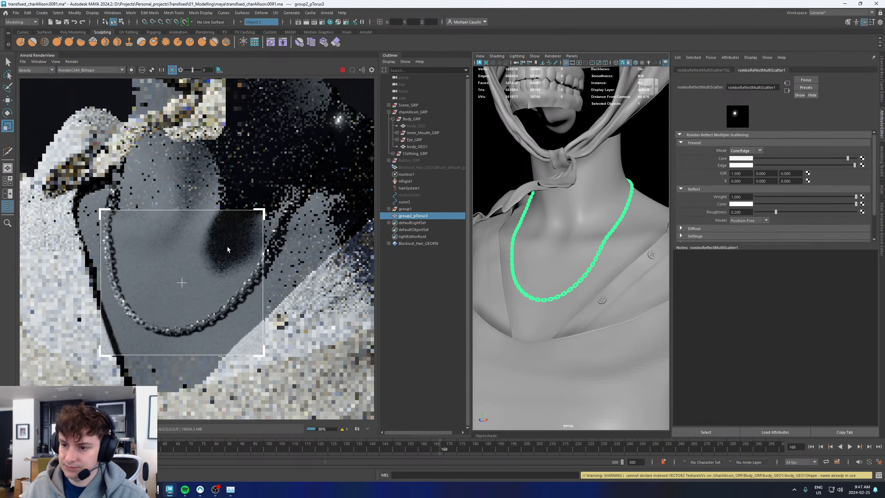
scroll(184, 282, "down", 3)
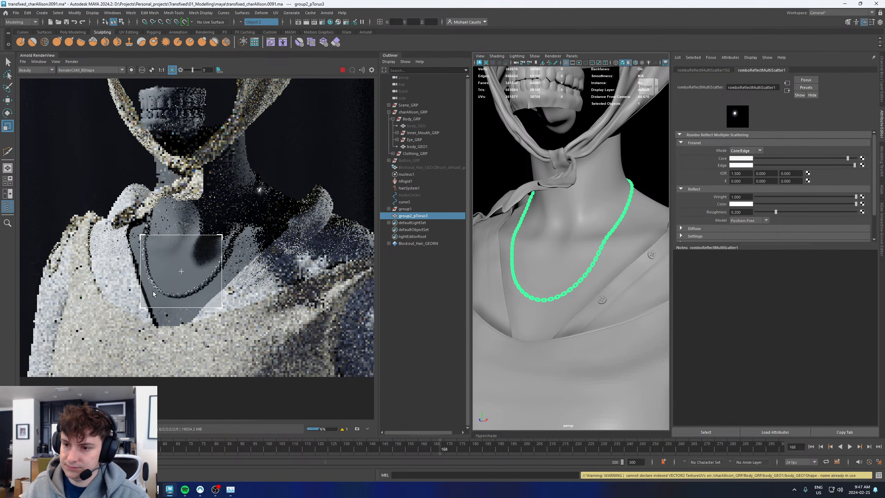
scroll(153, 292, "up", 3)
scroll(152, 288, "down", 3)
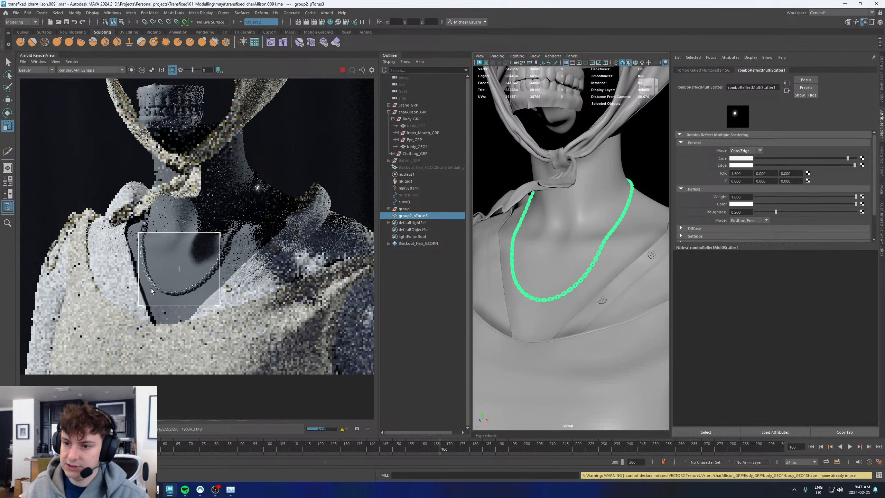
scroll(151, 291, "up", 3)
scroll(206, 239, "down", 3)
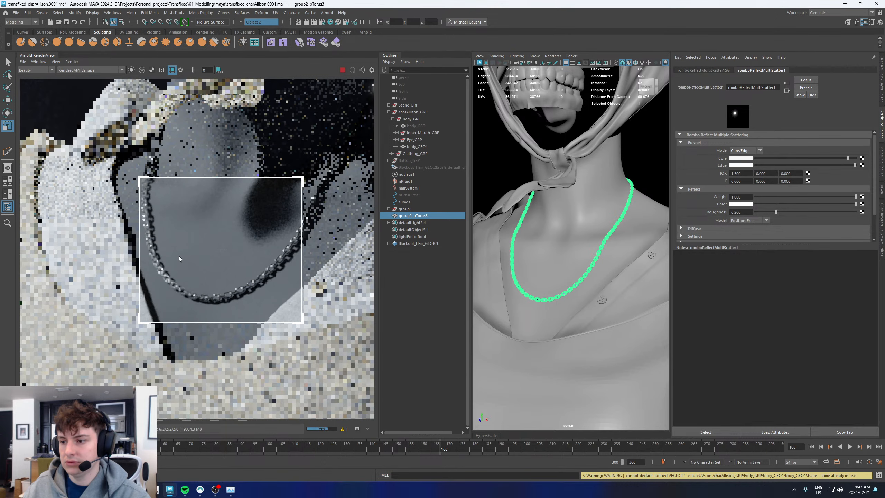
scroll(179, 258, "down", 2)
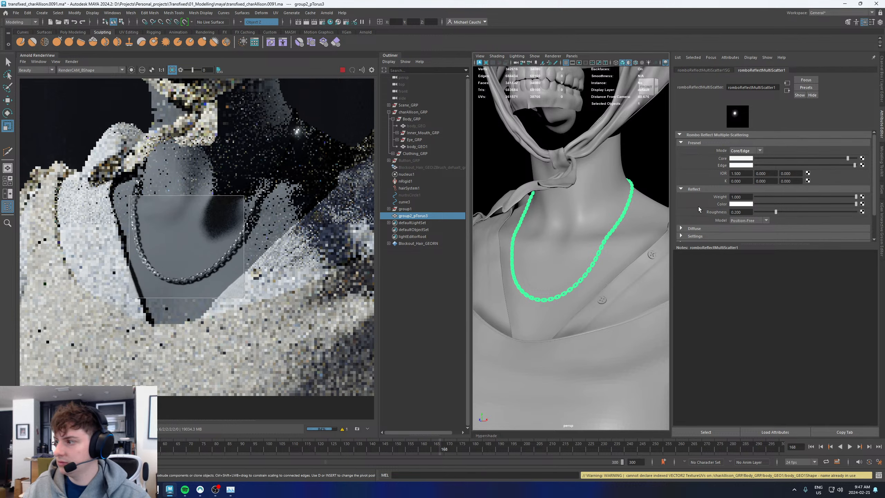
Raise the chain shader's reflect roughness to 0.444, check the chain in the render, and stop the rendering
left_click_drag(777, 212, 799, 213)
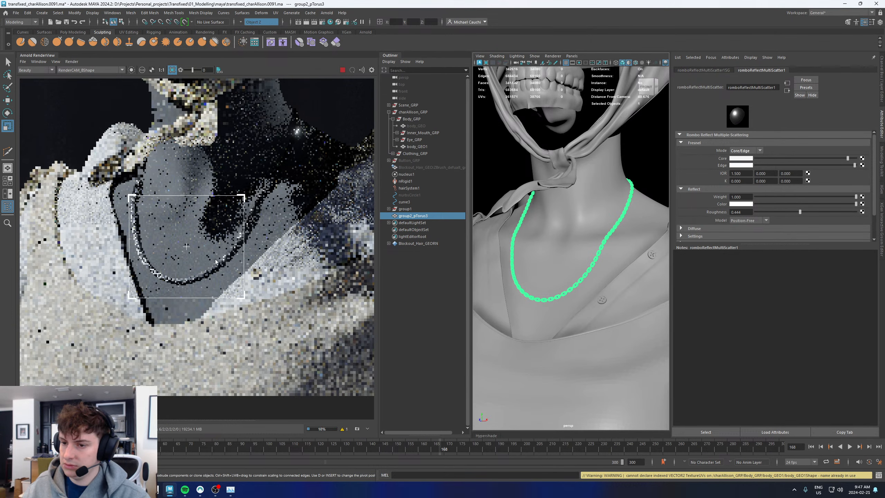
scroll(215, 255, "up", 2)
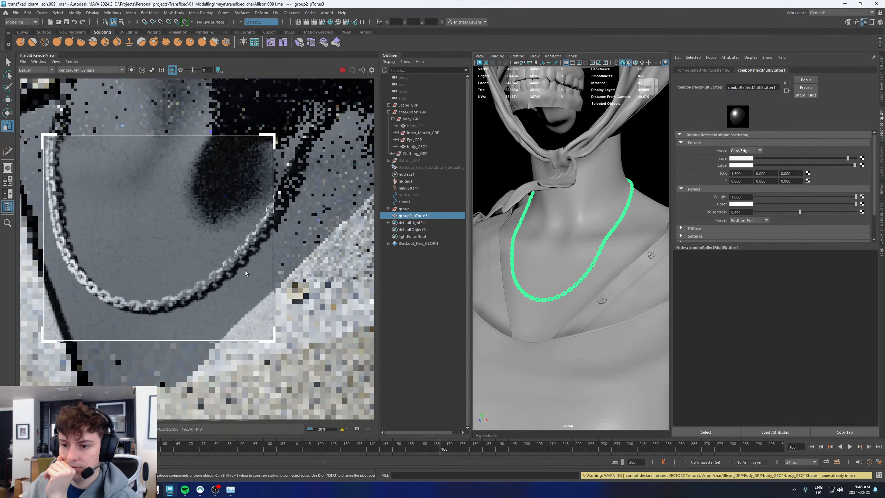
scroll(245, 273, "down", 3)
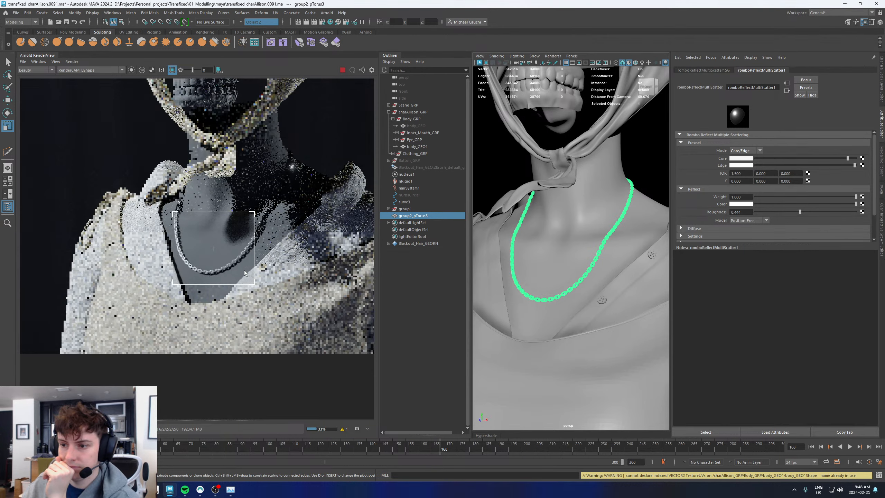
scroll(245, 270, "down", 3)
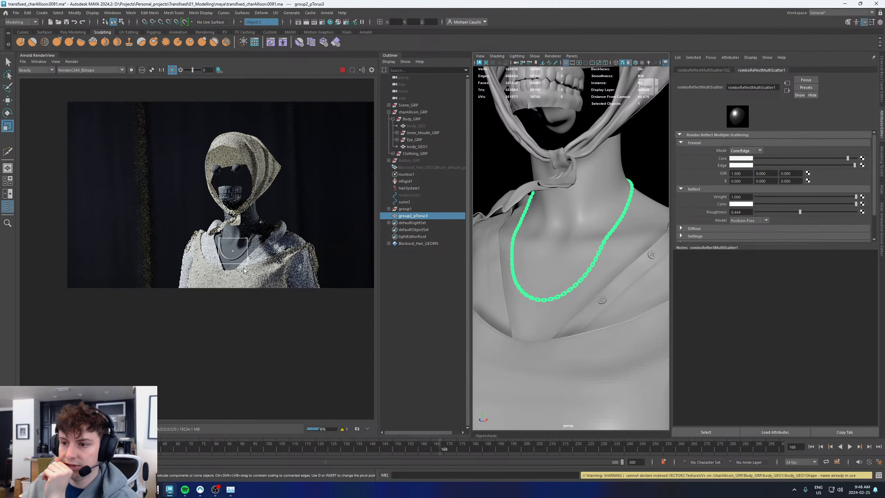
scroll(268, 246, "up", 3)
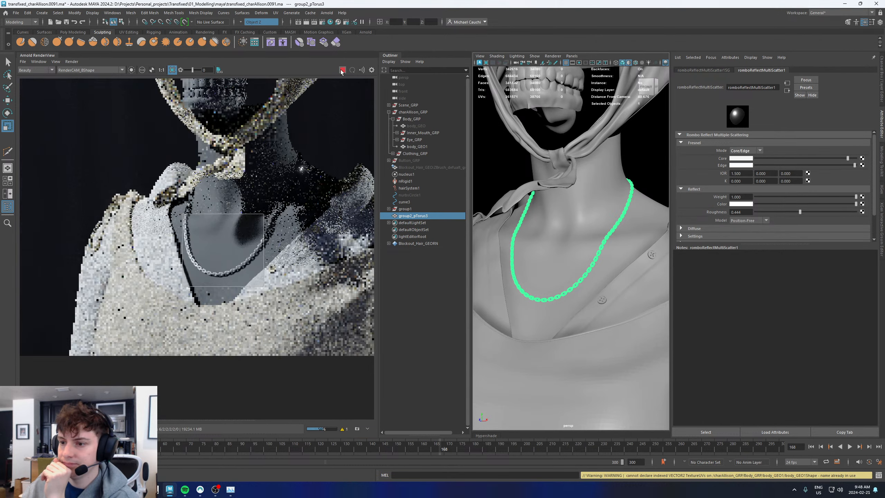
left_click(342, 71)
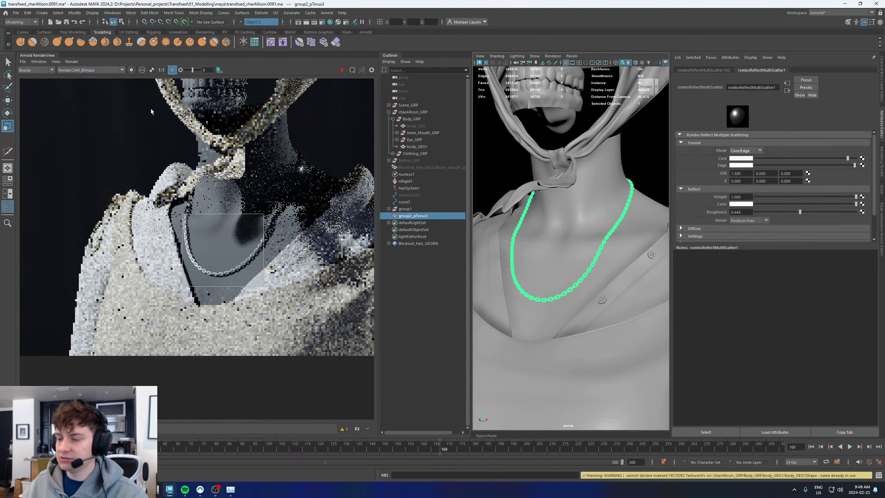
Close the render view, delete the combined necklace chain, and select and frame the original pTorus3 link pair inside group1
left_click(38, 55)
key("Delete")
left_click(33, 209)
left_click(292, 231)
key("f")
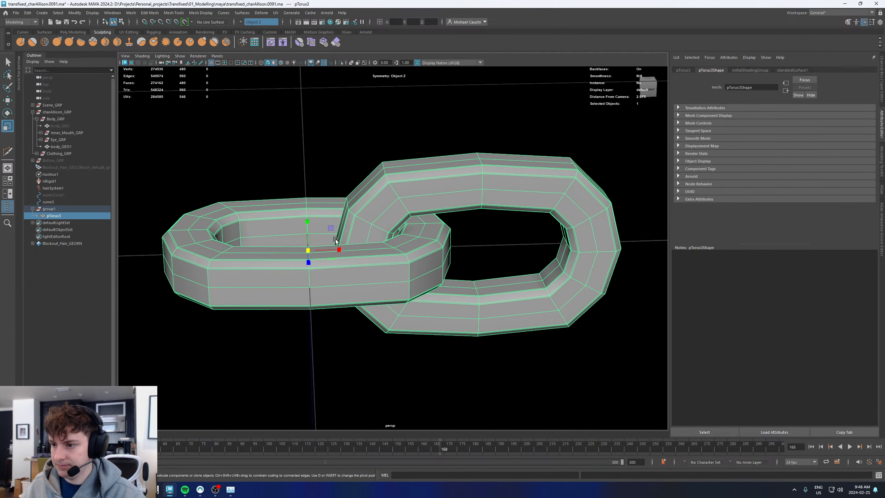
Set the X, Y and Z scale of the pTorus3 link pair to 0.25
left_click(683, 70)
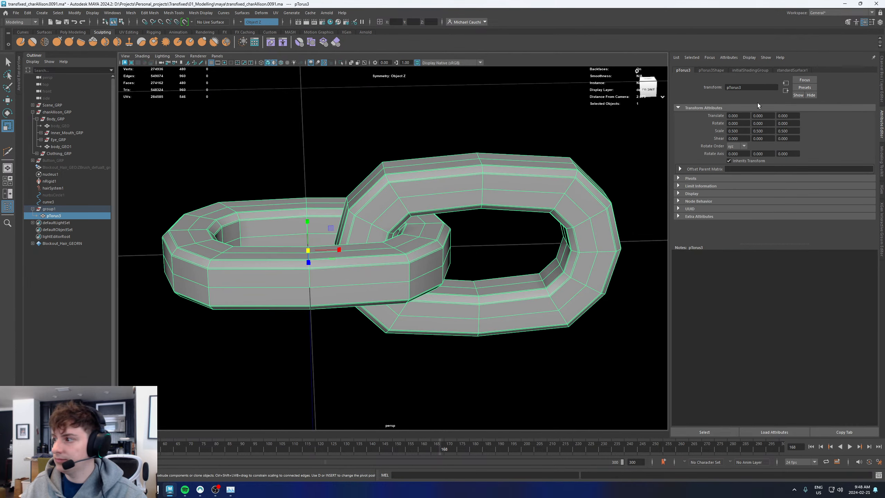
key("ctrl+a")
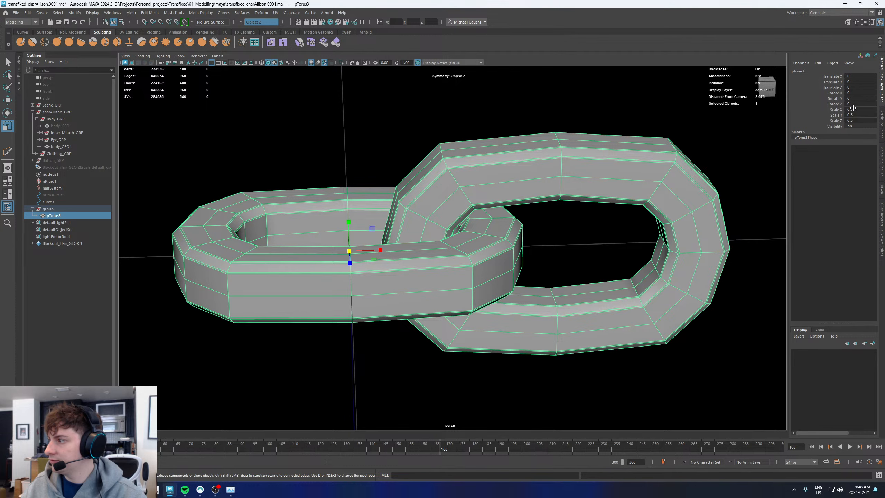
left_click_drag(852, 109, 859, 123)
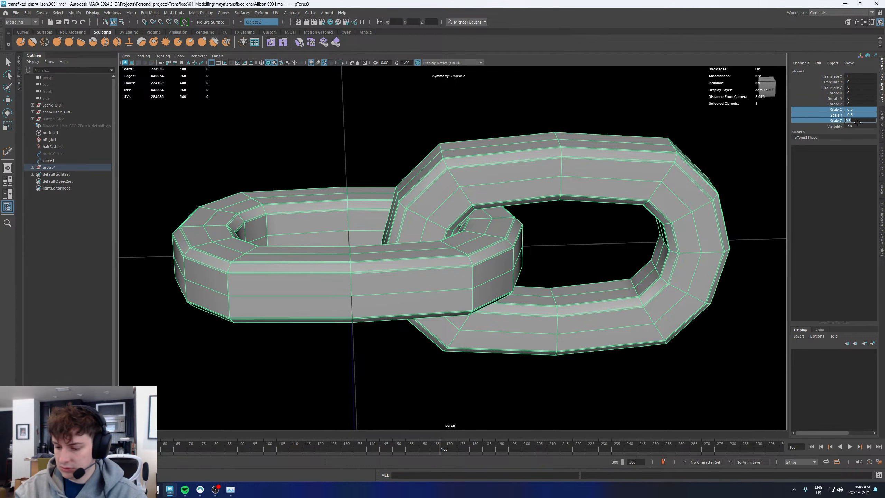
type("0.25")
key("Return")
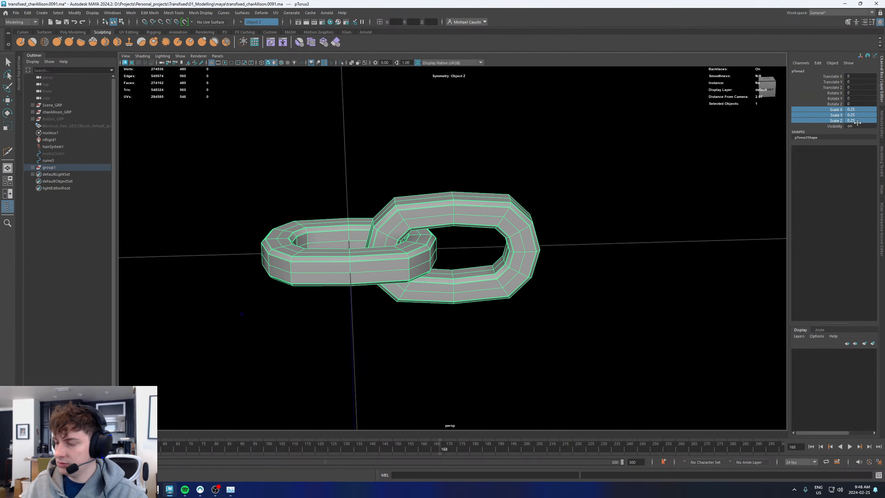
Delete the middle edge loops running along all four sides of the flat-lying link
left_click_drag(395, 222, 371, 236, "alt")
scroll(369, 238, "up", 5)
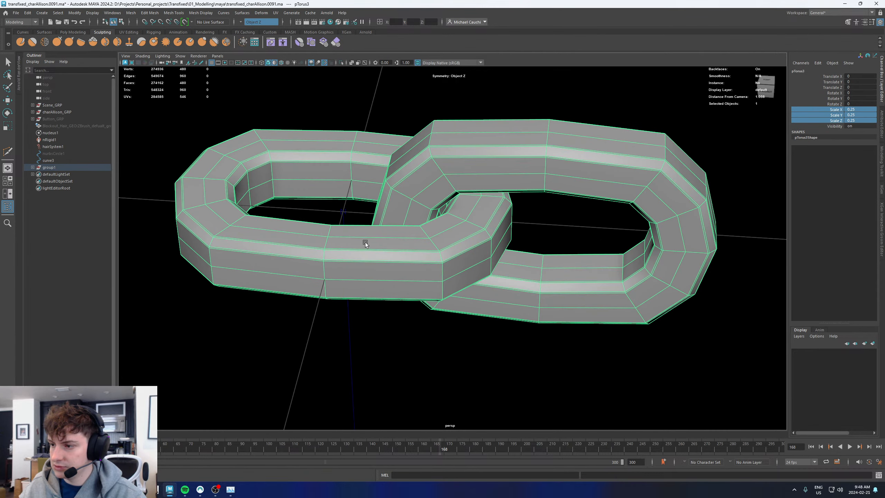
right_click_drag(365, 243, 368, 236)
double_click(367, 238)
key("r")
double_click(372, 276, "shift")
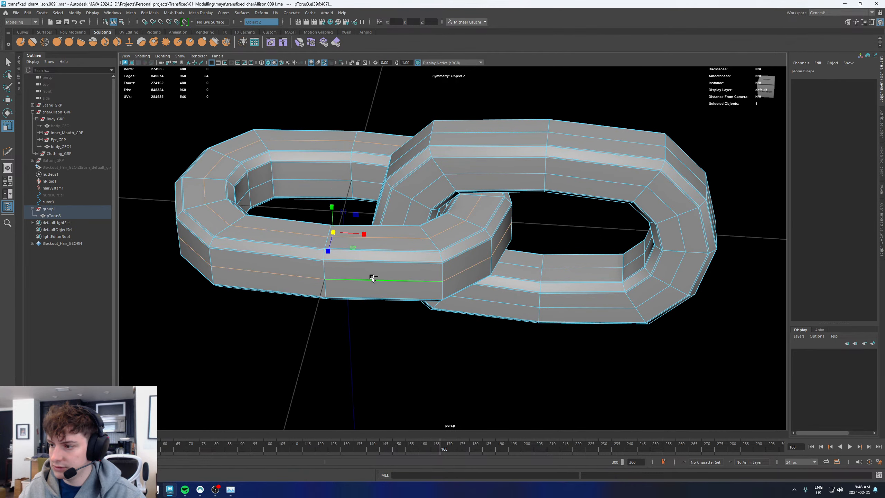
left_click_drag(373, 277, 387, 213, "alt")
double_click(377, 225, "shift")
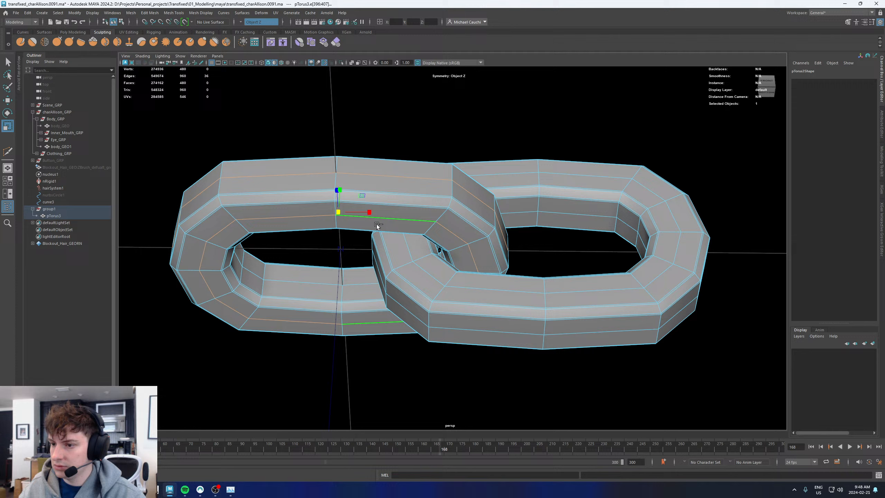
double_click(294, 278, "shift")
key("ctrl+Delete")
Delete the middle edge loops running along all four sides of the second, upright link
left_click_drag(406, 178, 428, 217, "alt")
double_click(483, 156)
left_click_drag(491, 142, 433, 161, "alt")
double_click(493, 167, "shift")
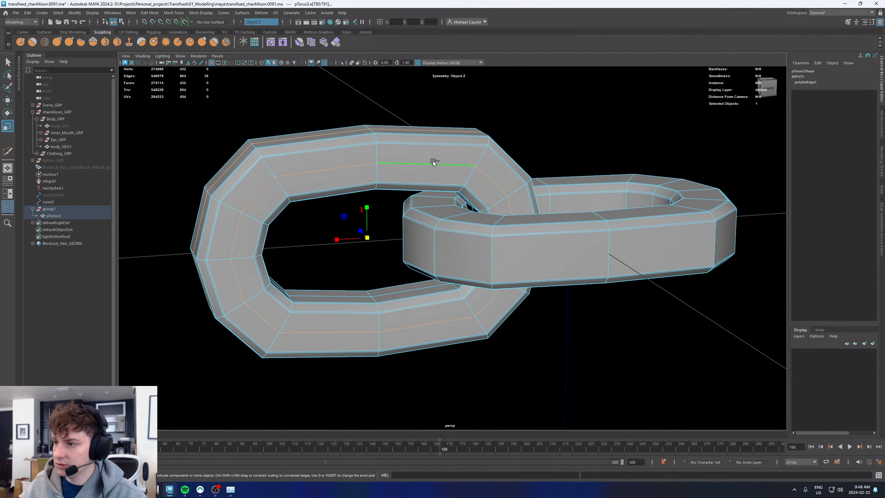
double_click(407, 290, "shift")
key("ctrl+Delete")
Return to object mode, delete the link pair's construction history, and freeze its transformations
left_click_drag(407, 290, 457, 250, "alt")
key("w")
key("F8")
key("alt+shift+d")
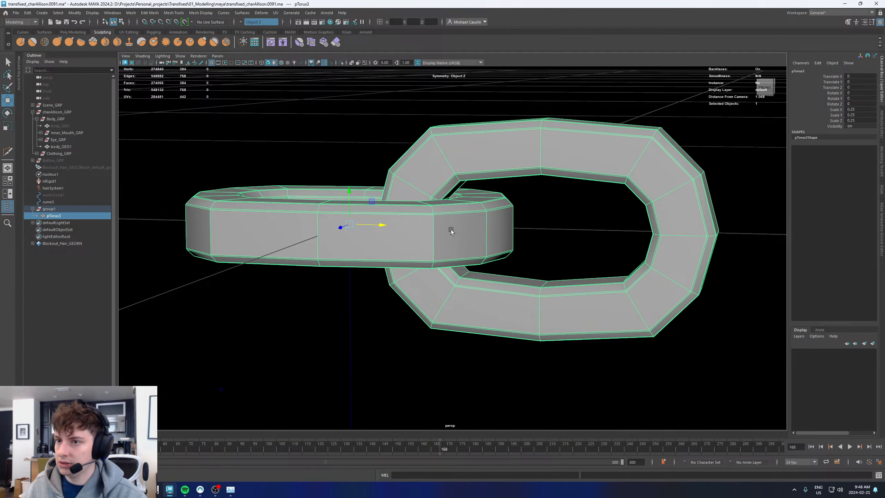
key("1")
left_click_drag(434, 227, 448, 237, "alt")
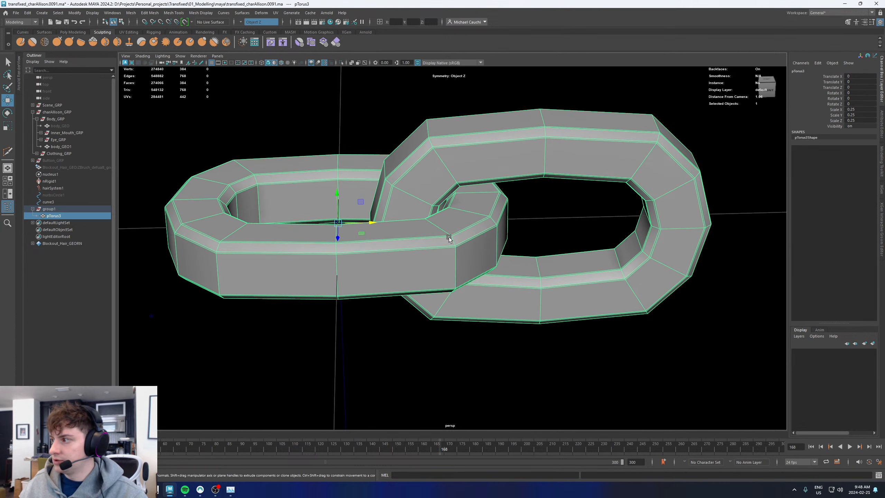
left_click(75, 13)
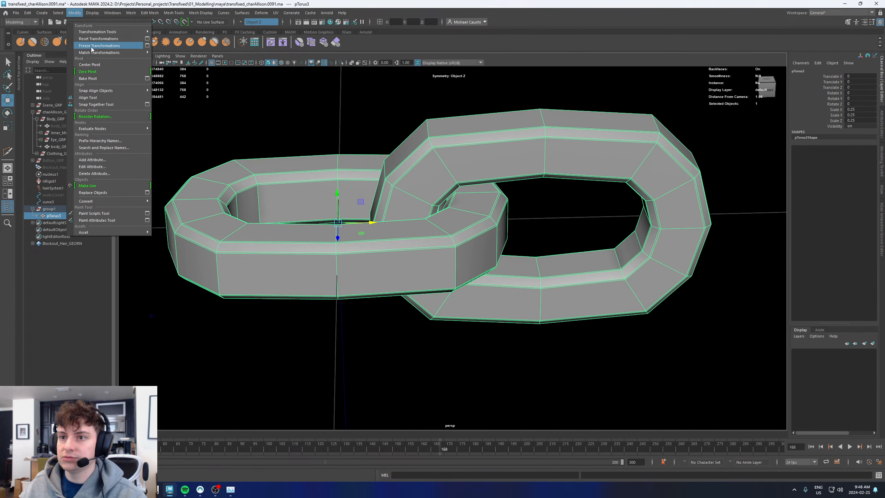
left_click(97, 46)
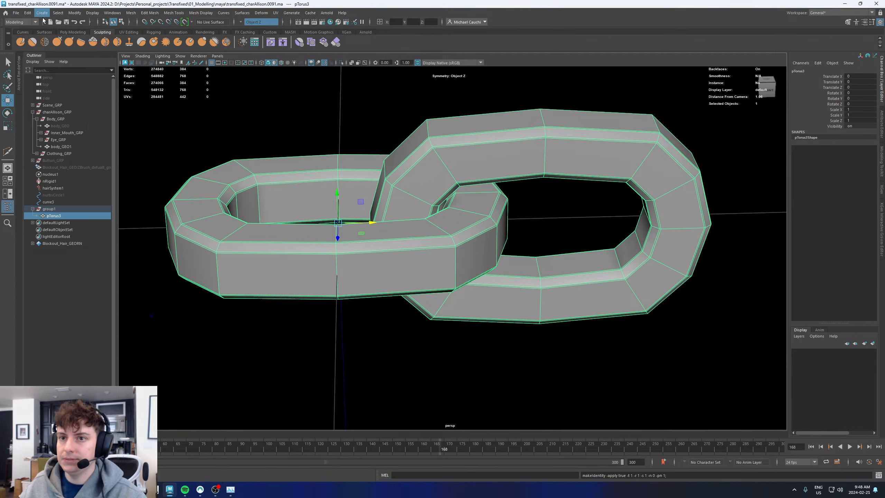
Duplicate the link pair as 140 instances with Duplicate Special, offsetting each copy 0.275 along X
left_click(28, 13)
left_click(115, 122)
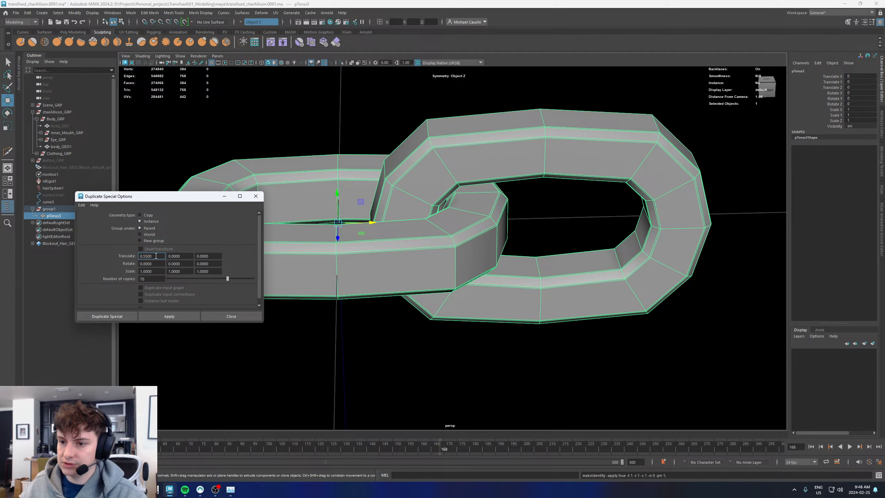
double_click(156, 255)
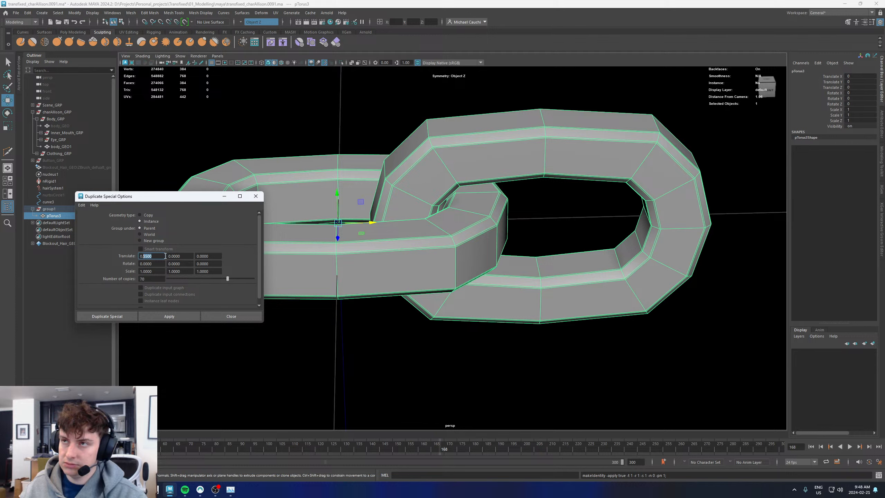
type("0.275")
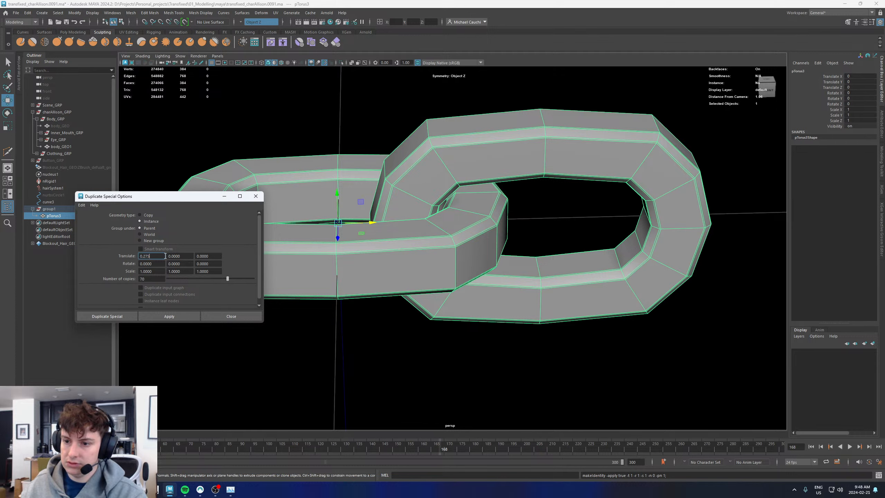
double_click(150, 279)
type("14")
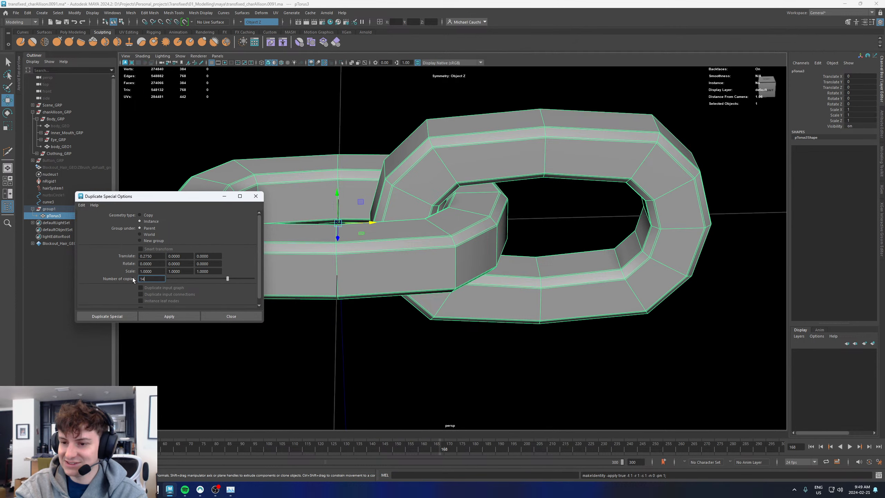
type("0")
left_click(167, 316)
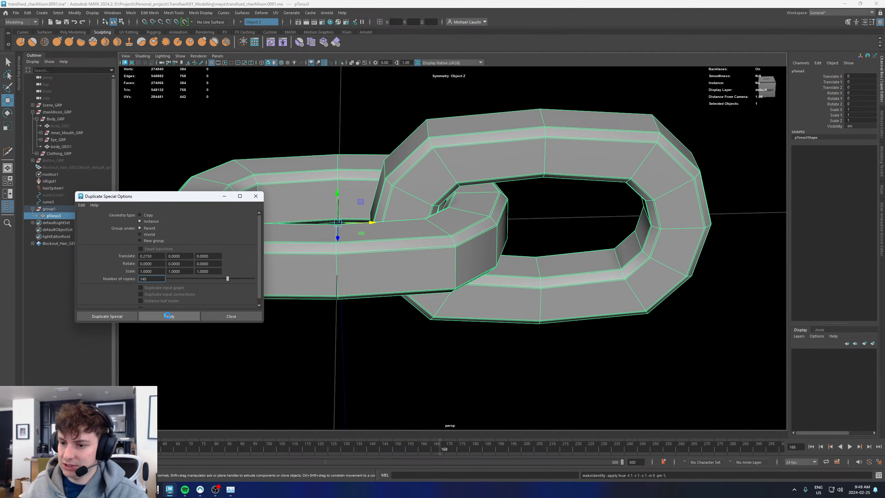
left_click(256, 196)
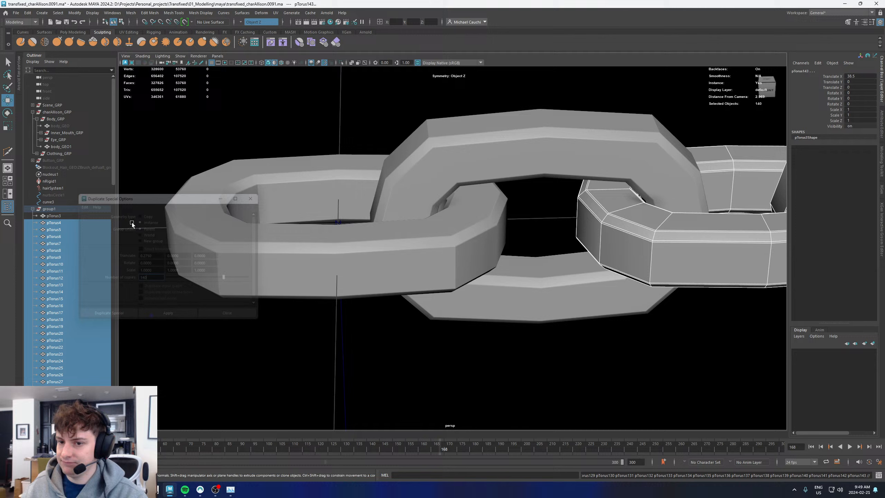
Select every link pair in group1 and frame the whole row to examine the chain's full extent
left_click(57, 209)
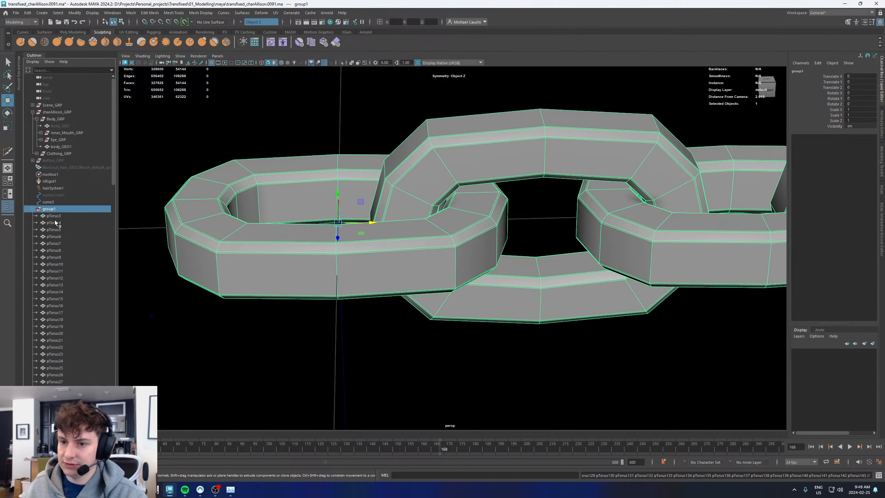
left_click(55, 217)
scroll(65, 237, "down", 20)
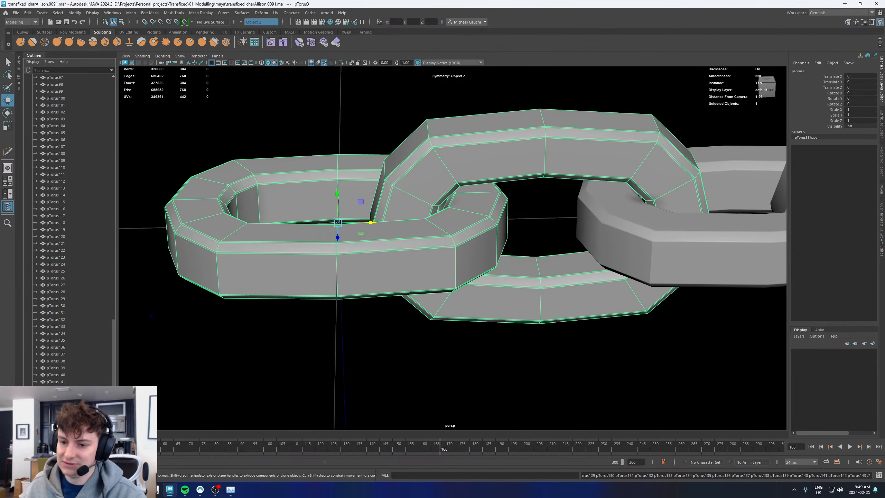
left_click(59, 396, "shift")
key("f")
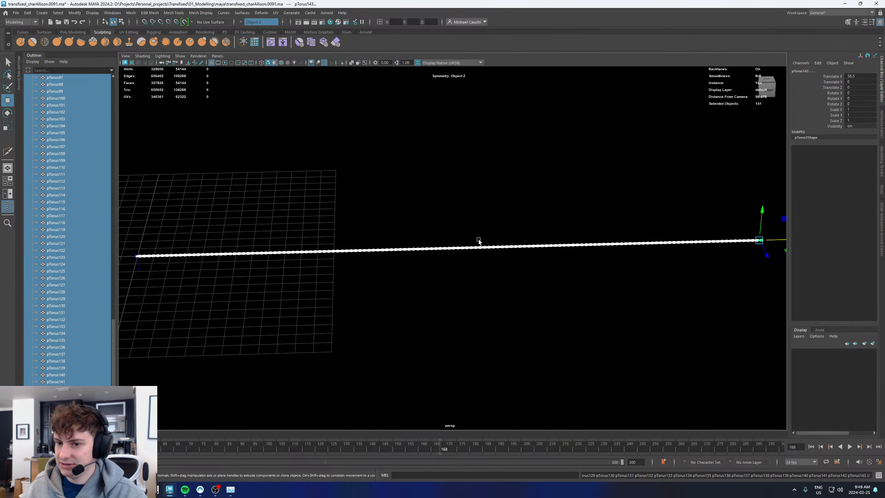
left_click(59, 396)
scroll(81, 271, "up", 20)
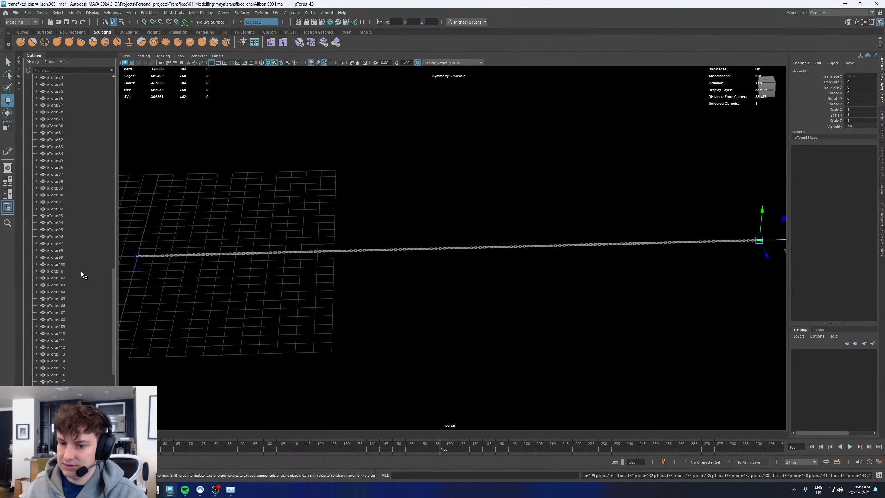
left_click(58, 205, "shift")
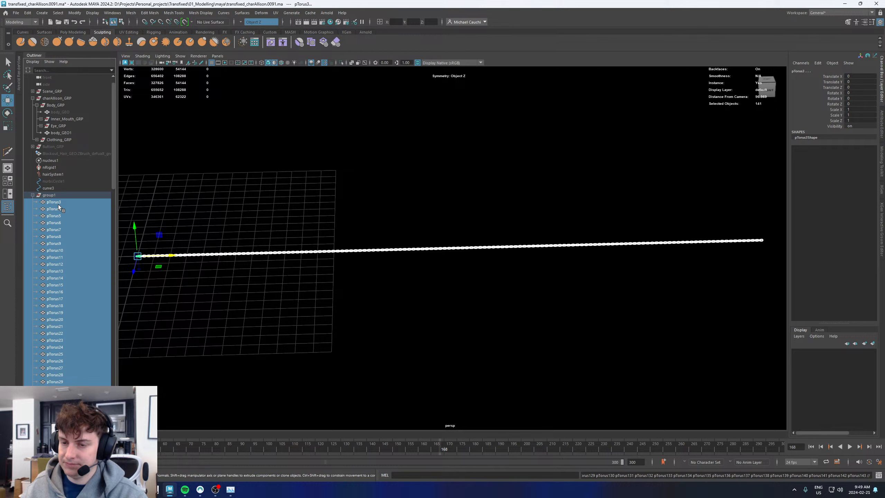
left_click(32, 196)
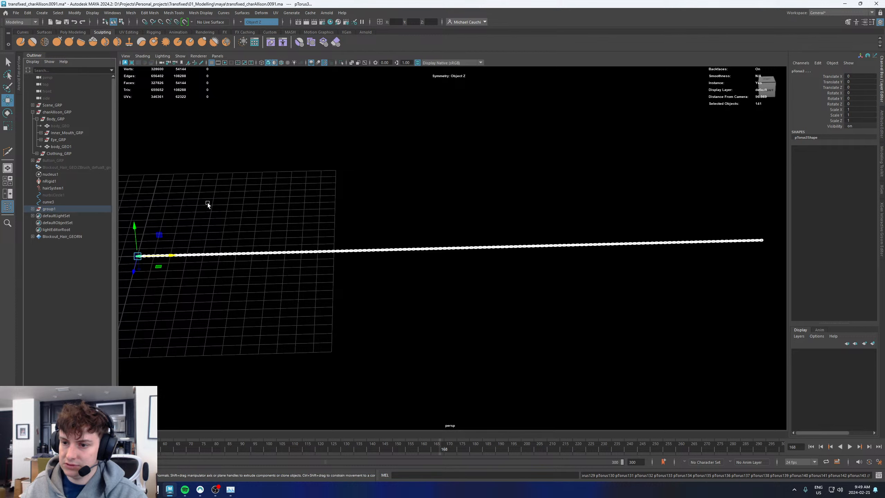
Duplicate group1 with its full row of instanced links
left_click(51, 209)
key("ctrl+d")
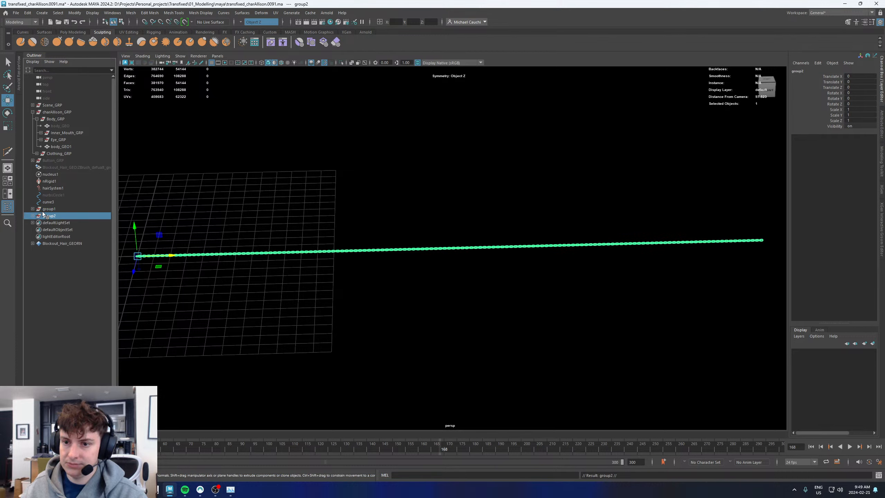
left_click(33, 208)
left_click(33, 208)
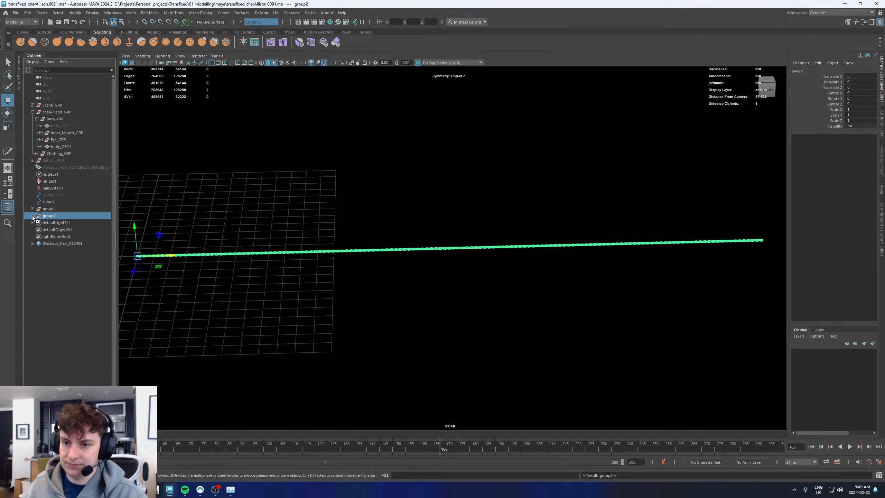
Select all the link pairs inside the duplicated group and save the scene as a new incremental version
left_click(32, 215)
left_click(53, 222)
scroll(59, 285, "down", 20)
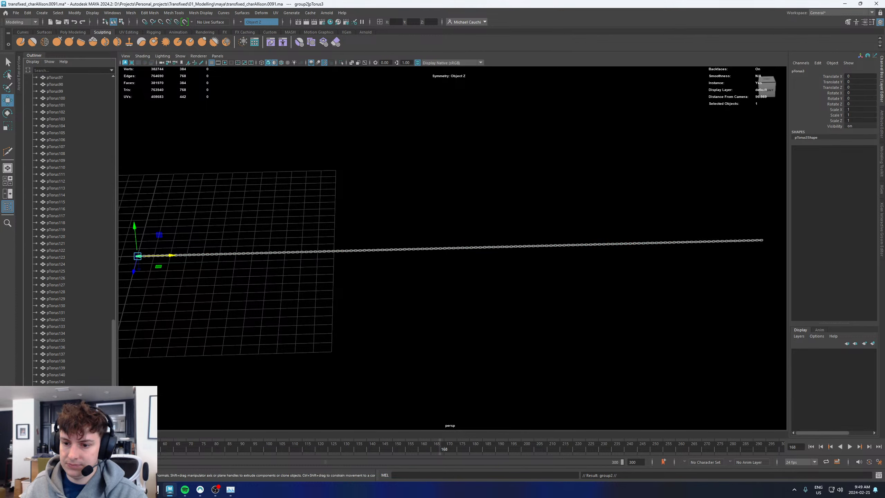
left_click(70, 381, "shift")
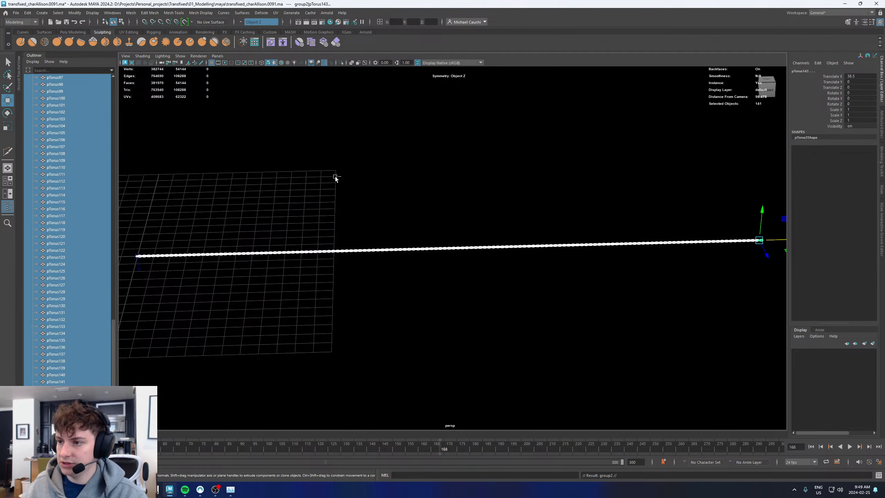
key("ctrl+alt+s")
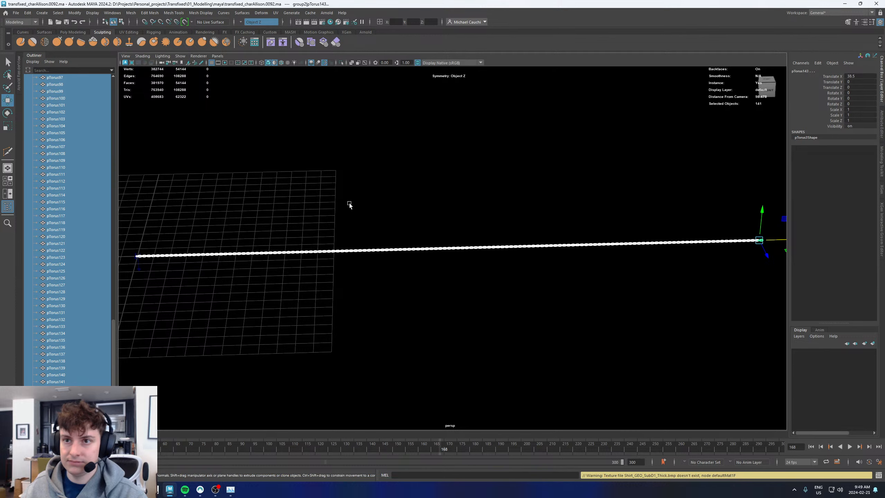
Combine the selected links into one mesh and delete its construction history
scroll(341, 210, "down", 3)
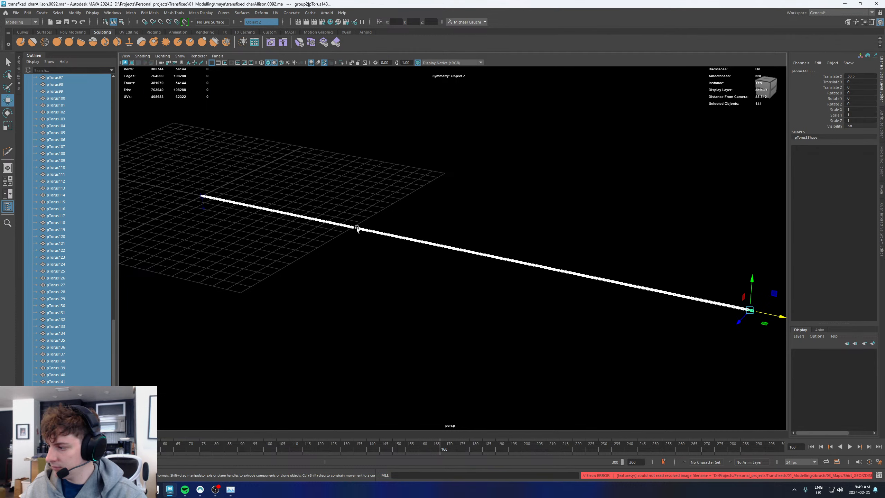
right_click_drag(357, 226, 345, 380, "shift")
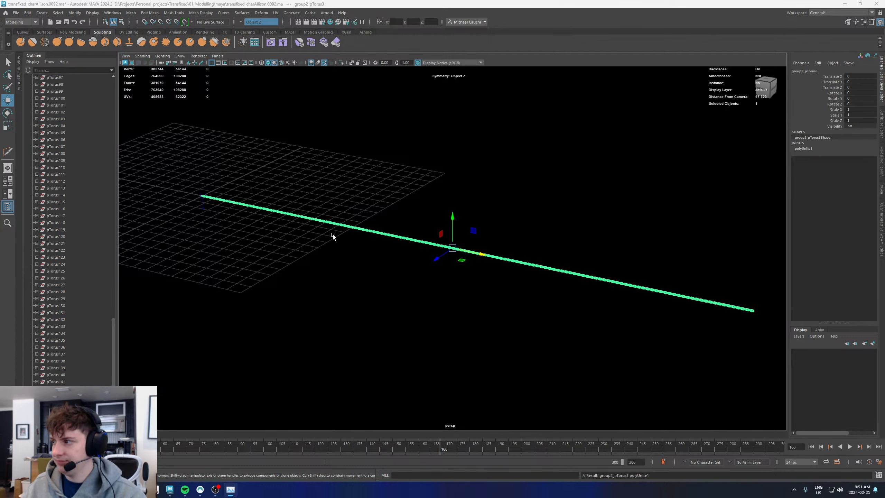
left_click_drag(343, 244, 390, 243, "alt")
key("alt+shift+d")
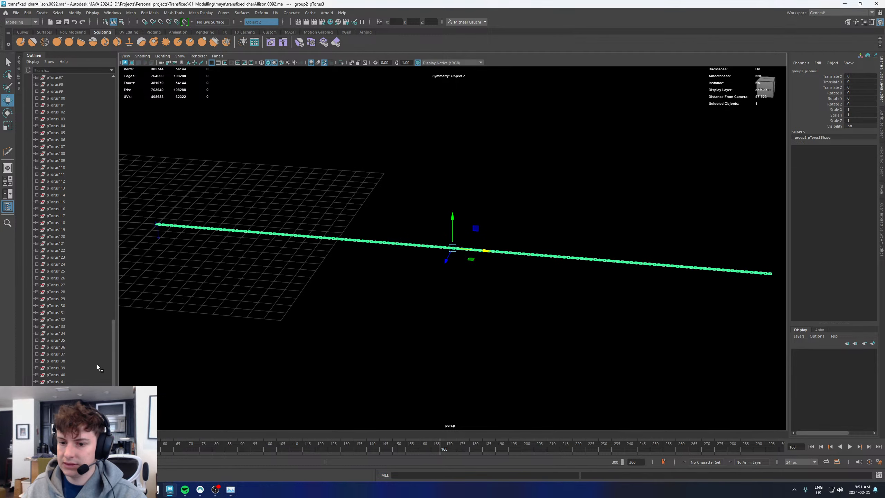
Delete the leftover group2 hierarchy from the scene, keeping the combined chain mesh
scroll(60, 246, "up", 20)
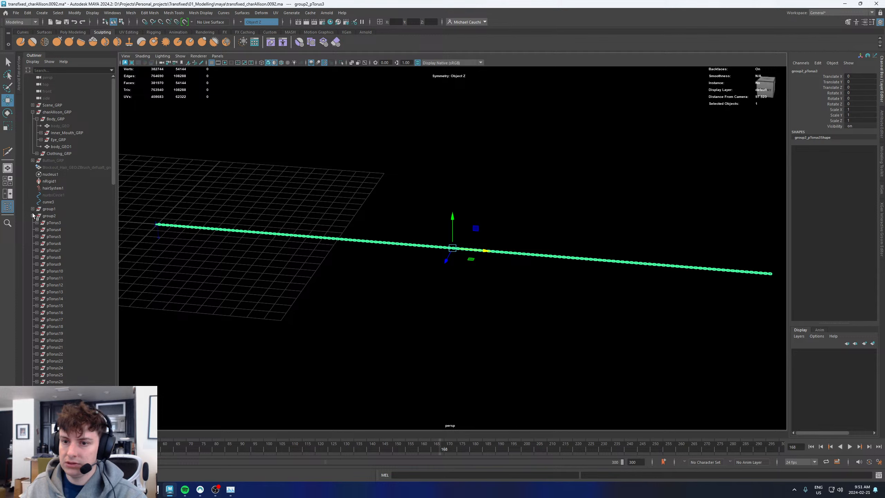
left_click(33, 216)
left_click(48, 216)
key("Delete")
Turn off smooth preview on the combined chain and bind it to curve3 with a Curve Warp deformer
left_click(49, 216)
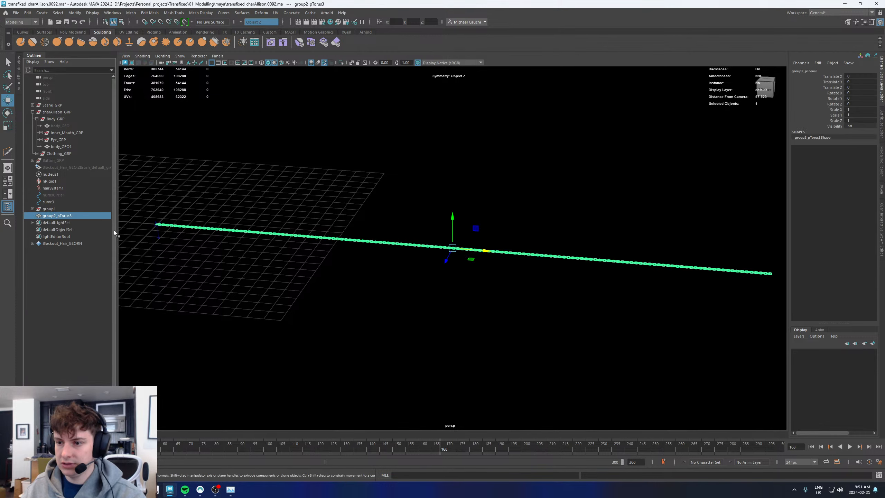
key("1")
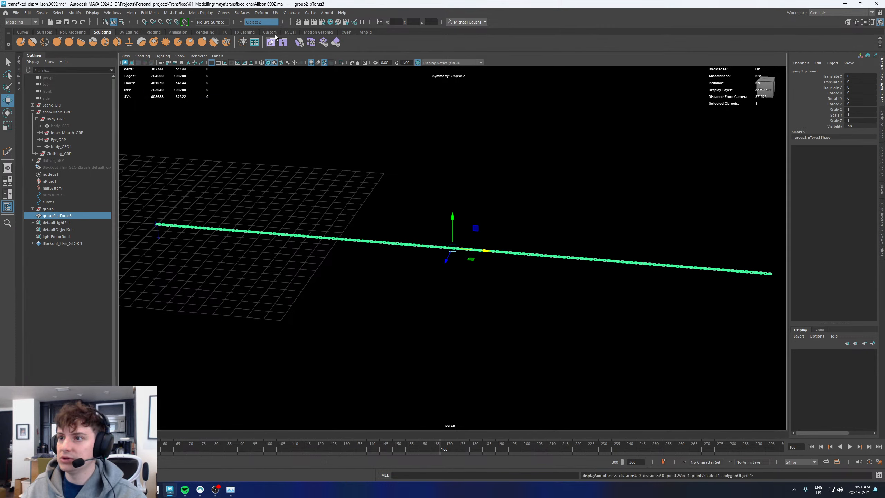
left_click(51, 202, "ctrl")
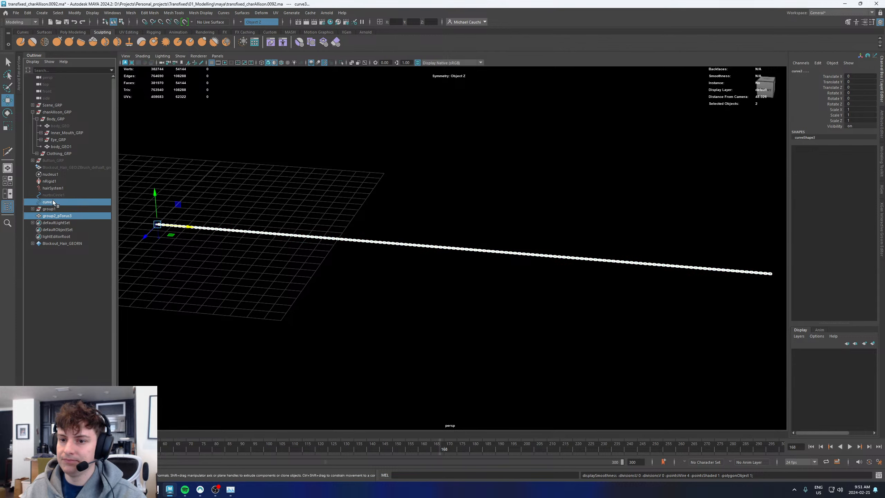
left_click(242, 13)
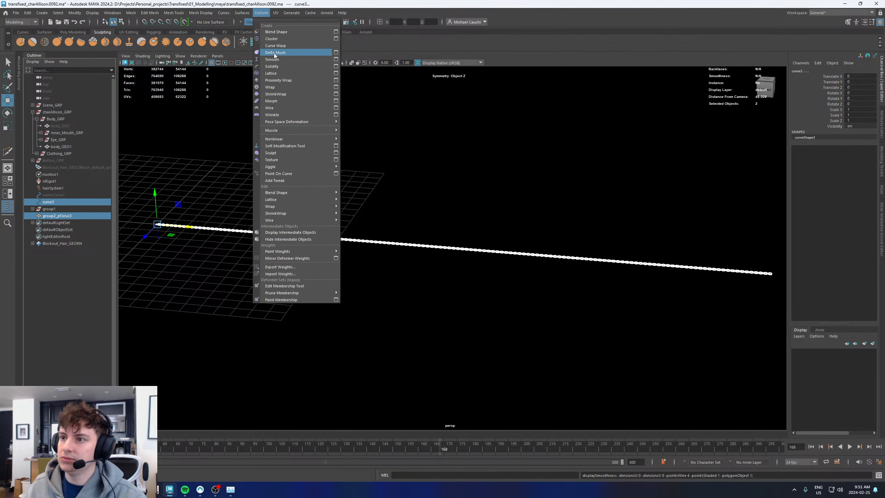
left_click(271, 46)
key("f")
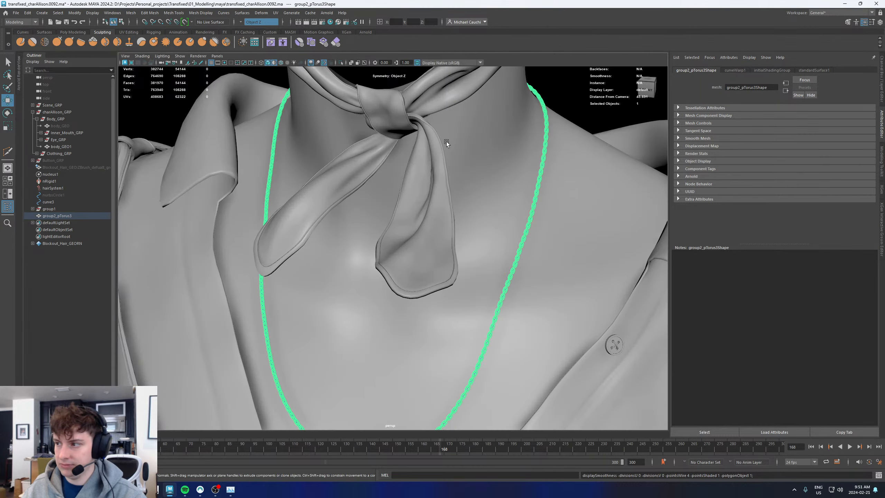
Examine the warped chain's links up close and its coverage around the front and back of the neck
left_click_drag(446, 141, 594, 142, "alt")
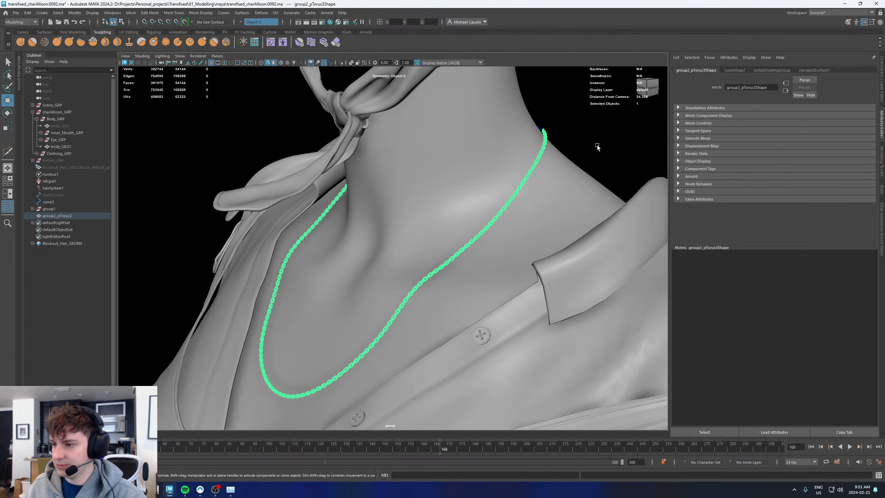
left_click(594, 146)
middle_click_drag(430, 340, 411, 237, "alt")
right_click_drag(411, 237, 596, 317, "alt")
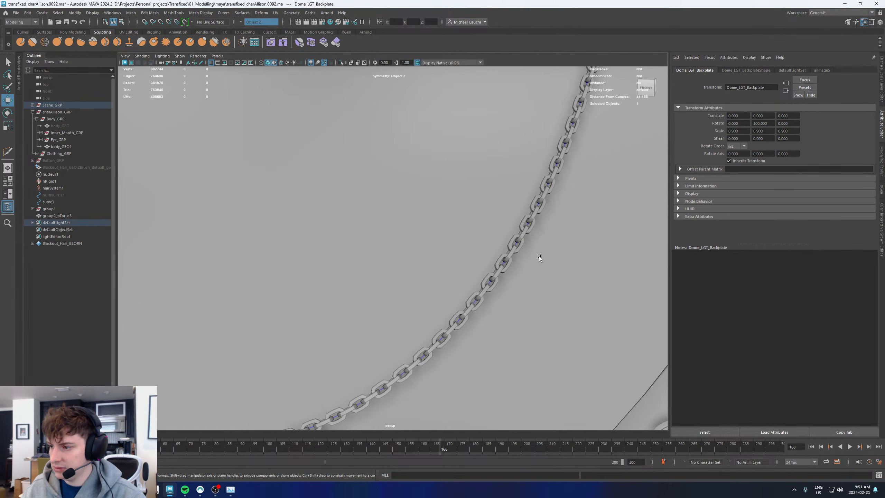
middle_click_drag(532, 223, 449, 192, "alt")
right_click_drag(362, 216, 428, 244, "alt")
left_click(398, 221)
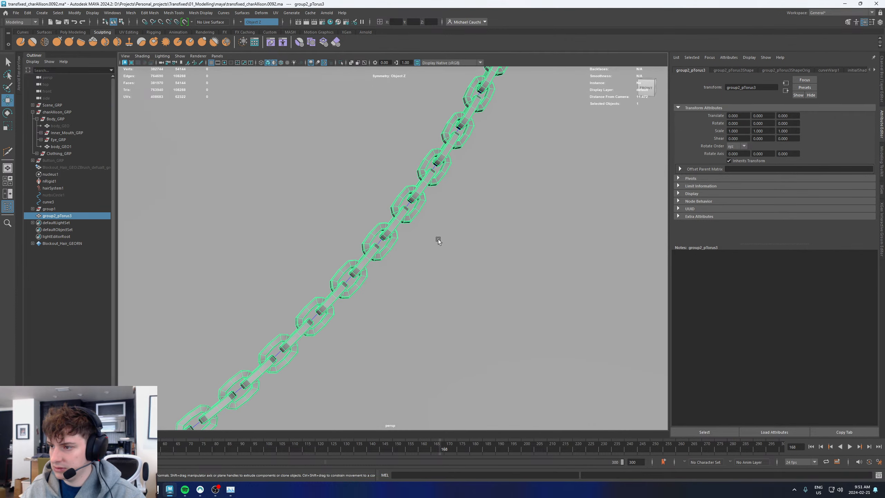
right_click_drag(505, 246, 223, 207, "alt")
middle_click_drag(407, 105, 289, 429, "alt")
left_click_drag(418, 213, 287, 211, "alt")
left_click_drag(451, 214, 498, 214, "alt")
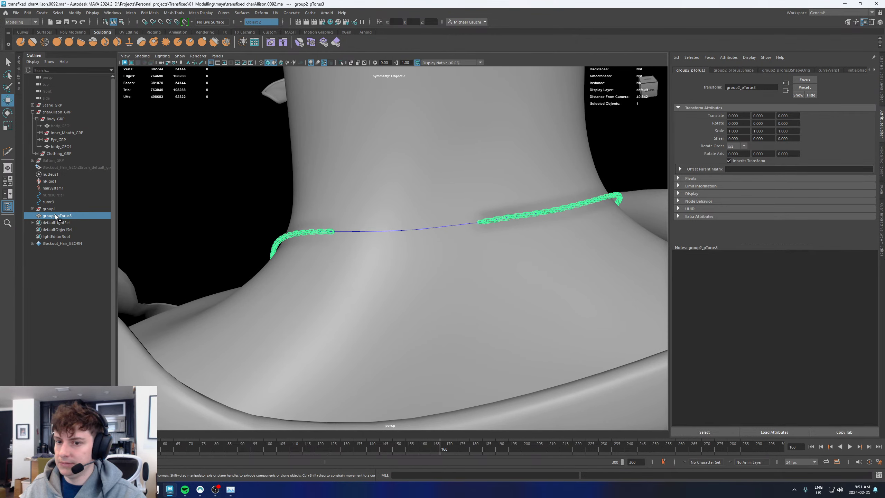
Set the chain's curve warp offset to about 0.053 to shift the links along the necklace curve
left_click(824, 70)
left_click_drag(755, 175, 759, 174)
right_click_drag(531, 277, 440, 265, "alt")
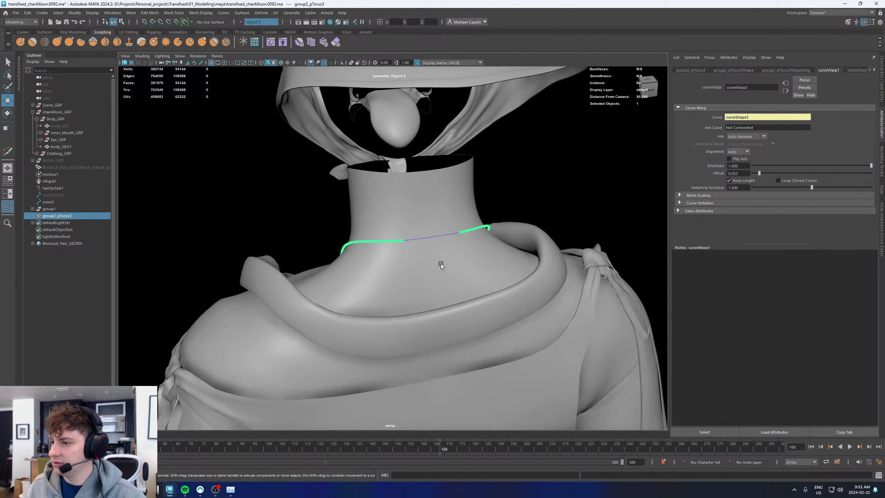
left_click_drag(440, 265, 556, 251, "alt")
right_click_drag(556, 251, 433, 265, "alt")
left_click_drag(432, 266, 506, 248, "alt")
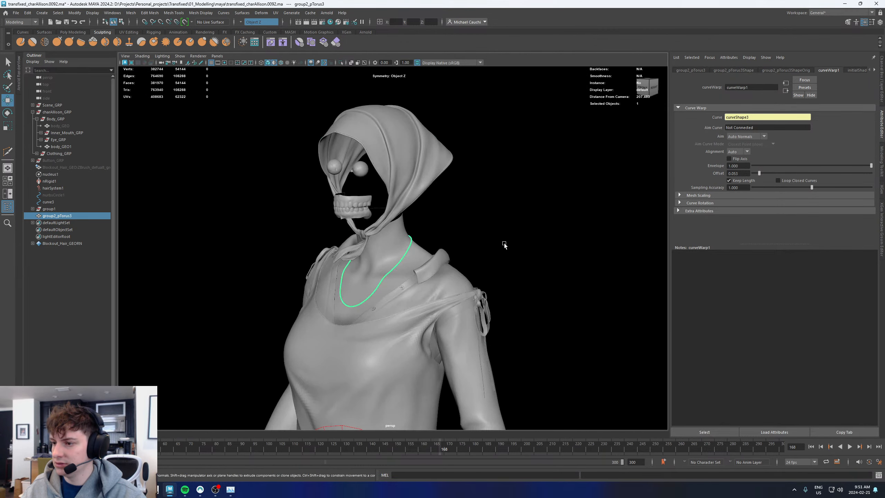
left_click(506, 247)
right_click_drag(506, 248, 512, 361, "alt")
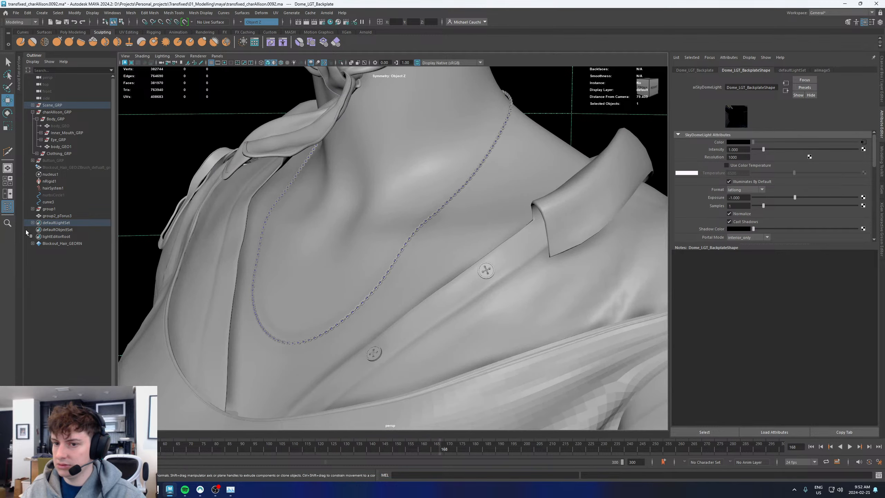
Duplicate the warped chain mesh and delete the original, leaving a copy free of the curve warp
left_click(51, 216)
key("ctrl+d")
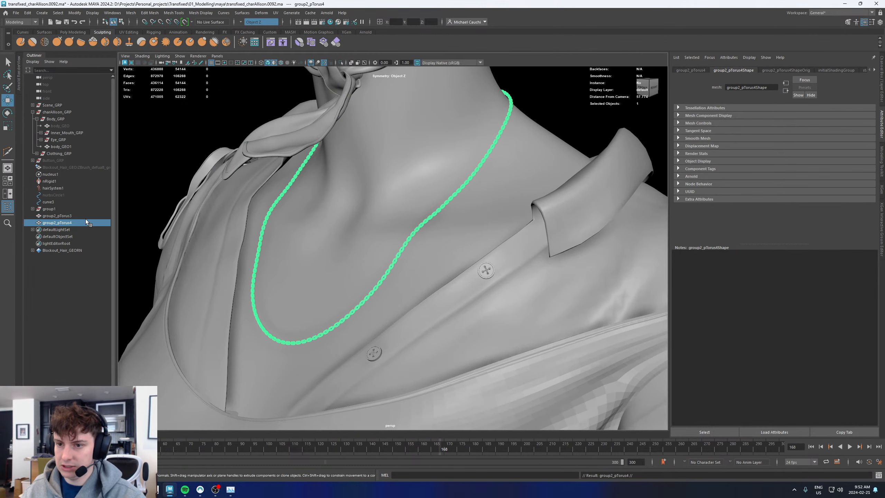
left_click(58, 216)
key("Delete")
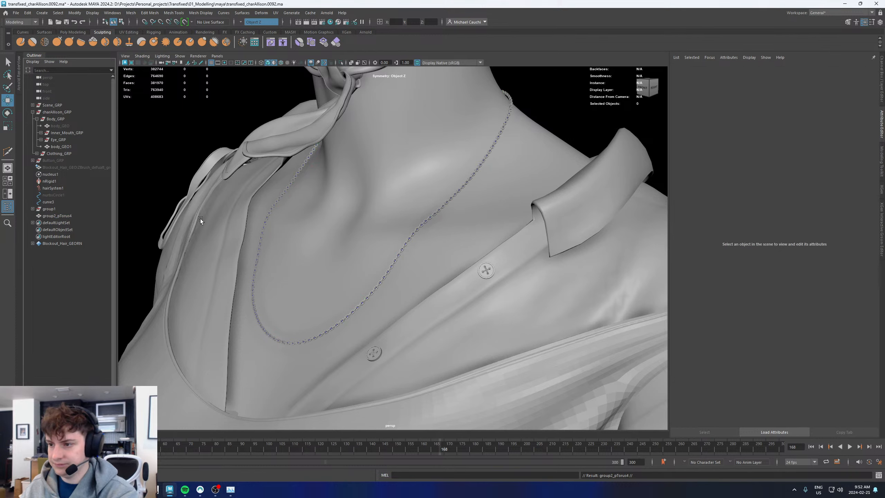
Hide the necklace guide curve curve3
left_click(405, 252)
left_click(53, 203)
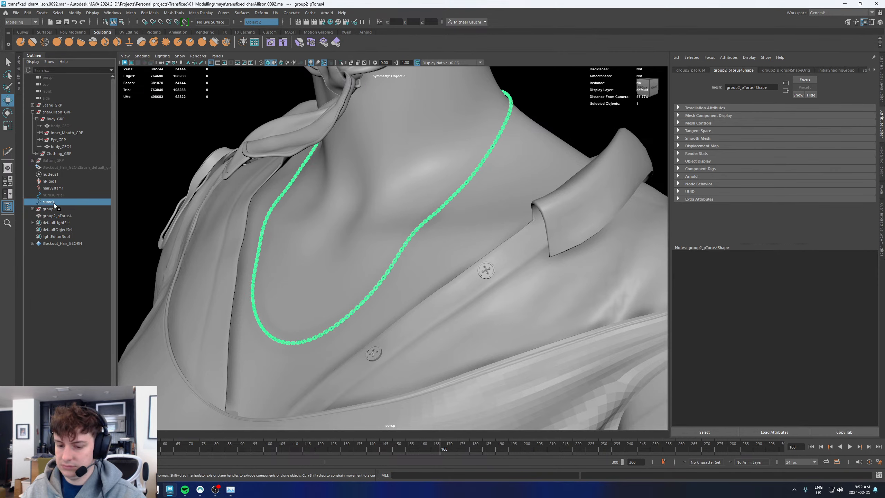
key("f")
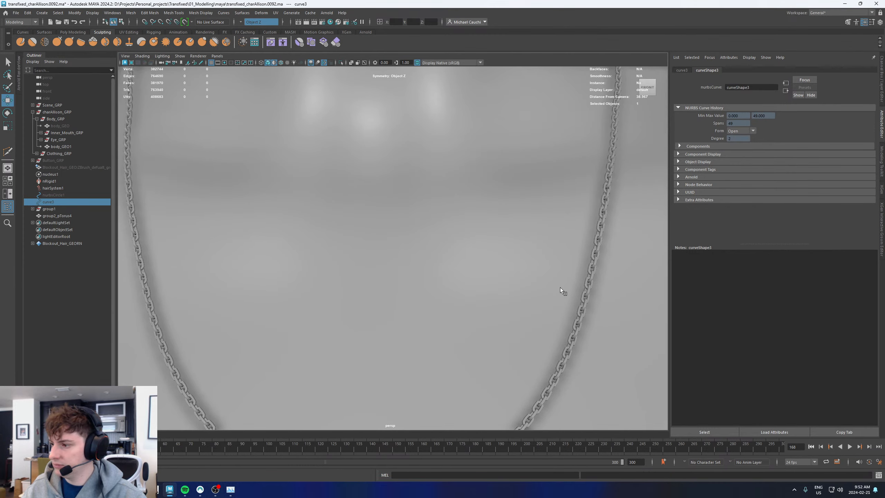
scroll(562, 290, "up", 3)
Select the necklace chain mesh and graph its connections in the Node Editor
left_click(475, 265)
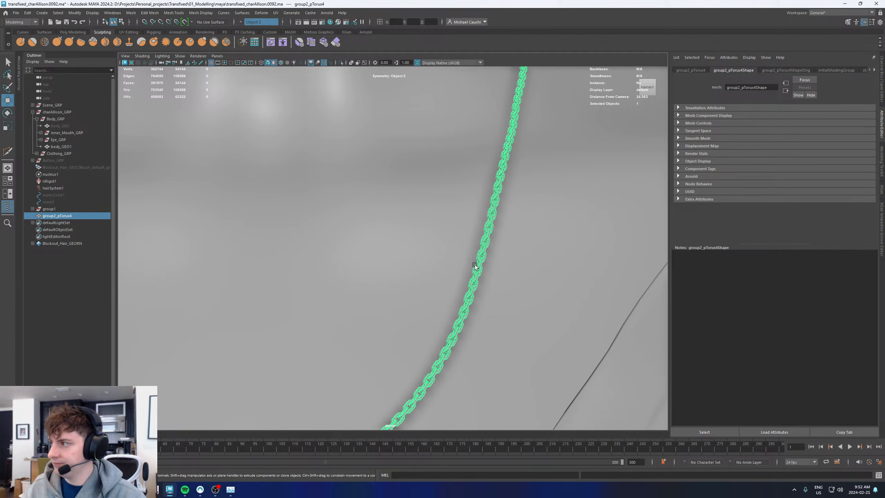
right_click(475, 266)
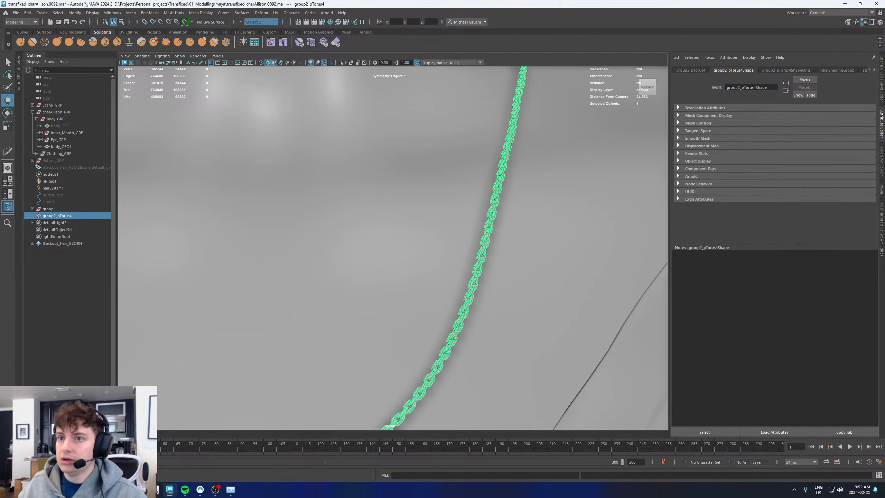
left_click(75, 13)
mouse_move(115, 15)
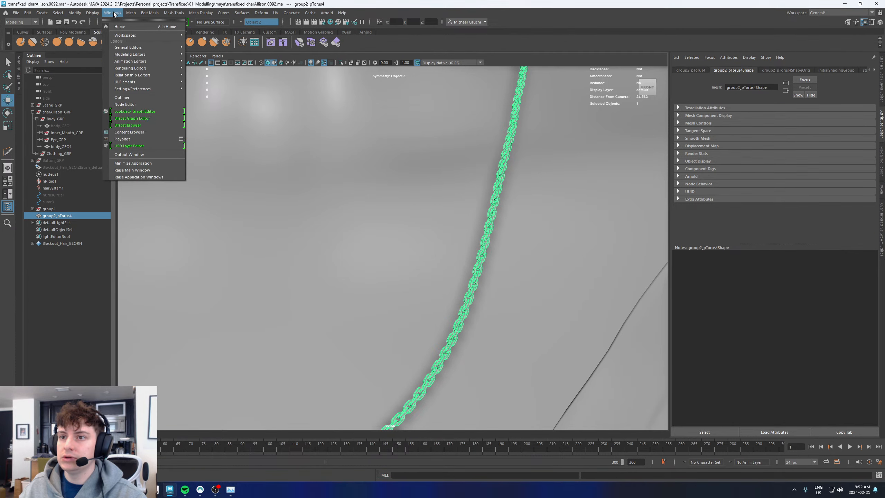
left_click(126, 104)
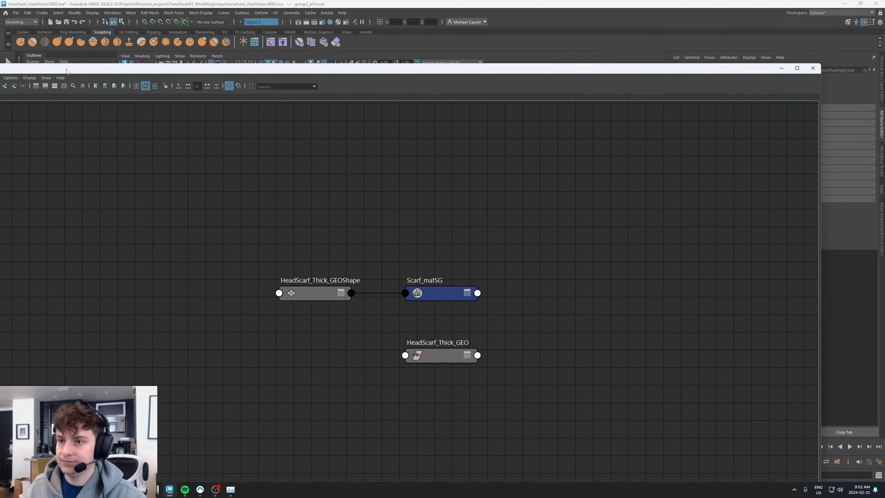
left_click_drag(313, 69, 395, 95)
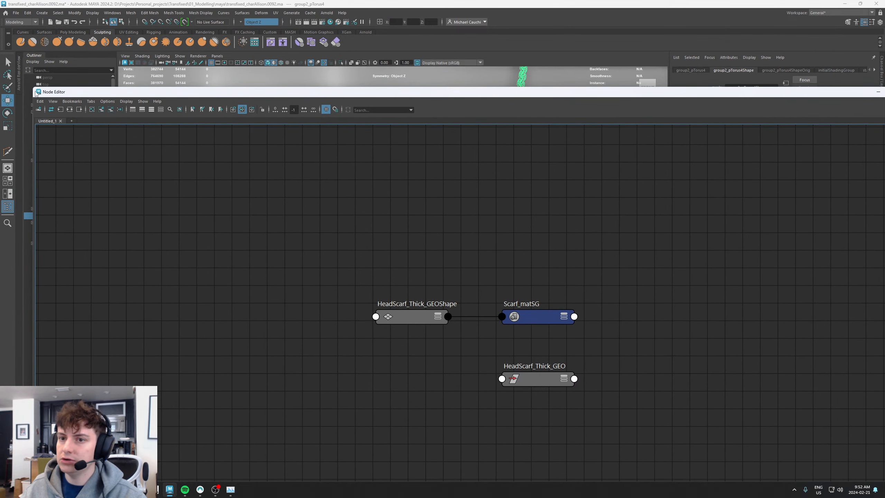
mouse_move(42, 92)
left_mouse_down()
mouse_move(505, 336)
mouse_move(461, 267)
mouse_move(221, 109)
left_mouse_up()
left_click(216, 125)
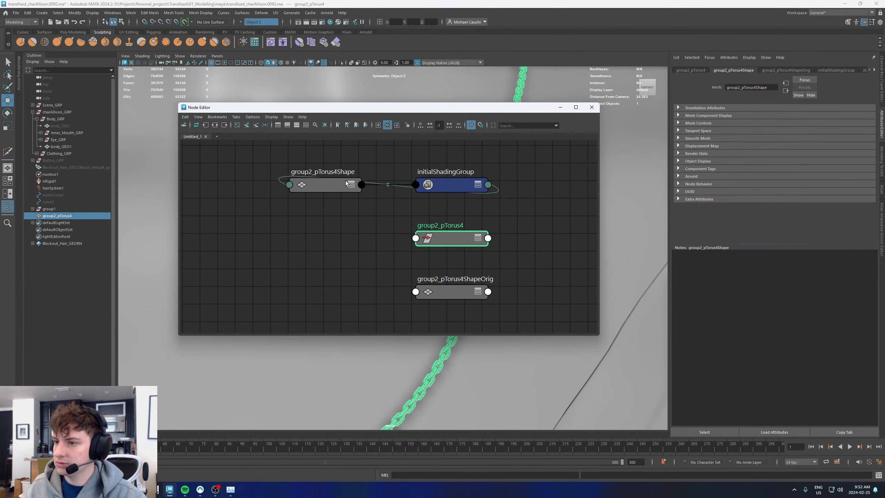
Separate the chain's shape node from the other nodes and delete the leftover group2_pTorus4ShapeOrig node
left_click_drag(345, 185, 347, 233)
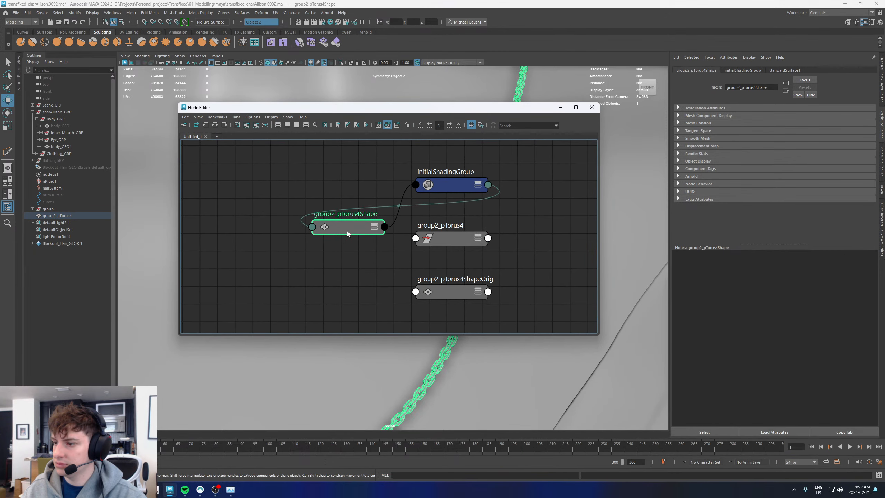
left_click(441, 290)
key("Delete")
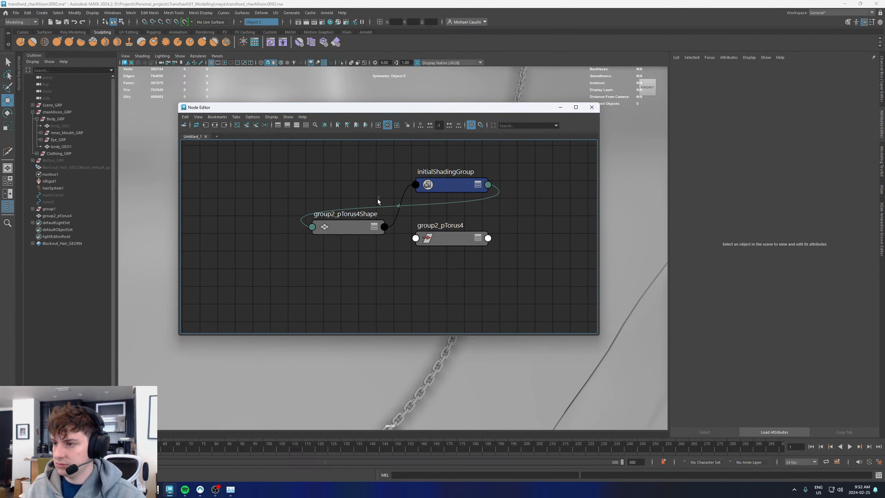
left_click(382, 214)
key("Delete")
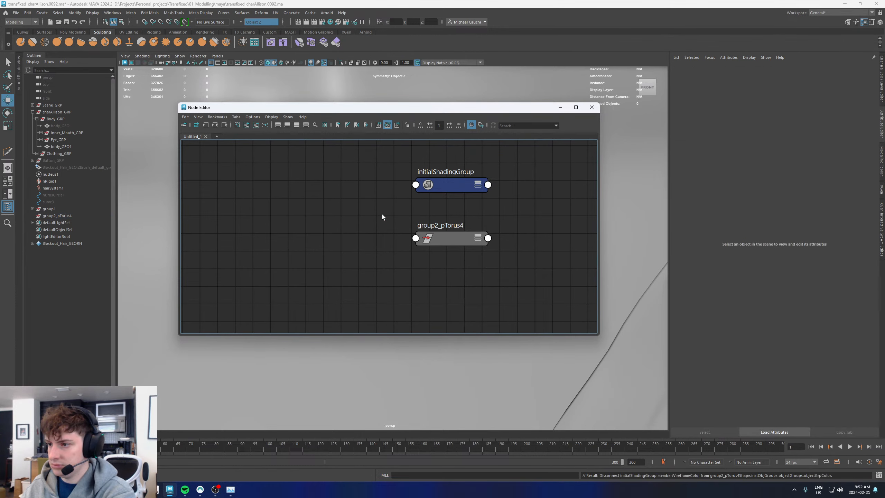
key("ctrl+z")
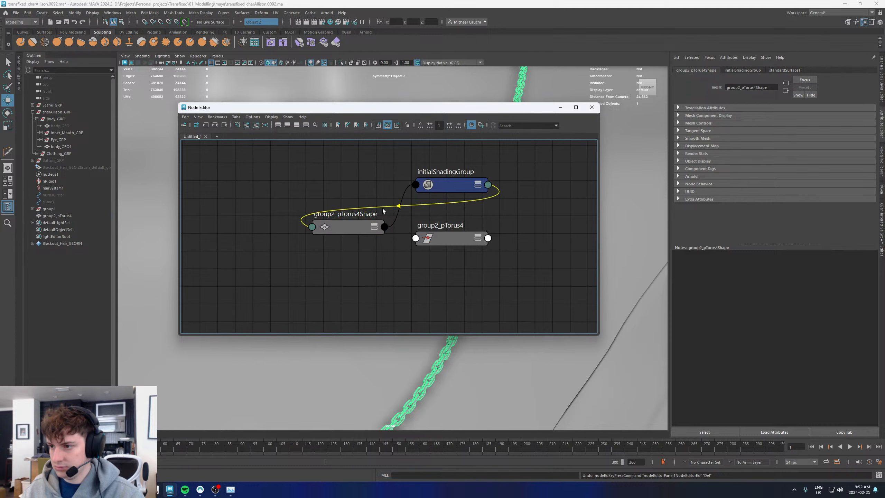
Delete the connection running from initialShadingGroup into the chain's shape node and put the Node Editor away
left_click(383, 211)
key("Delete")
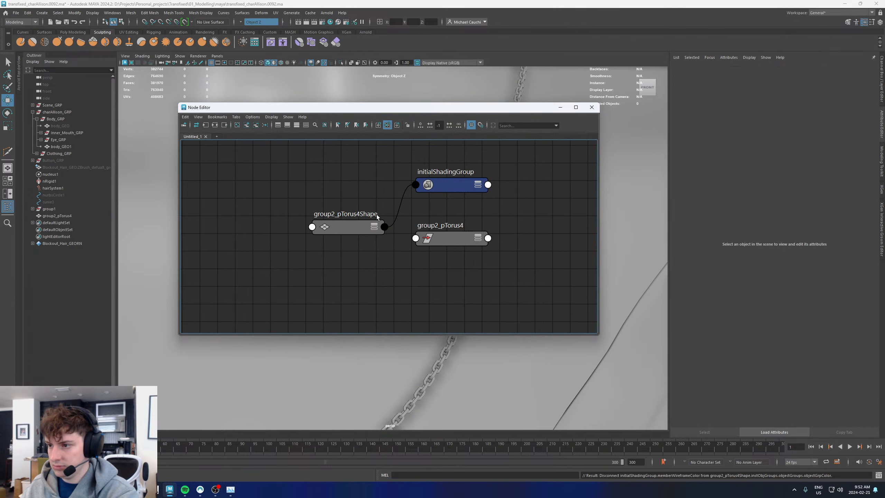
left_click(561, 110)
Assign the existing romboReflectMultiScatter1 material to the necklace chain and display the shader's attributes
left_click(492, 228)
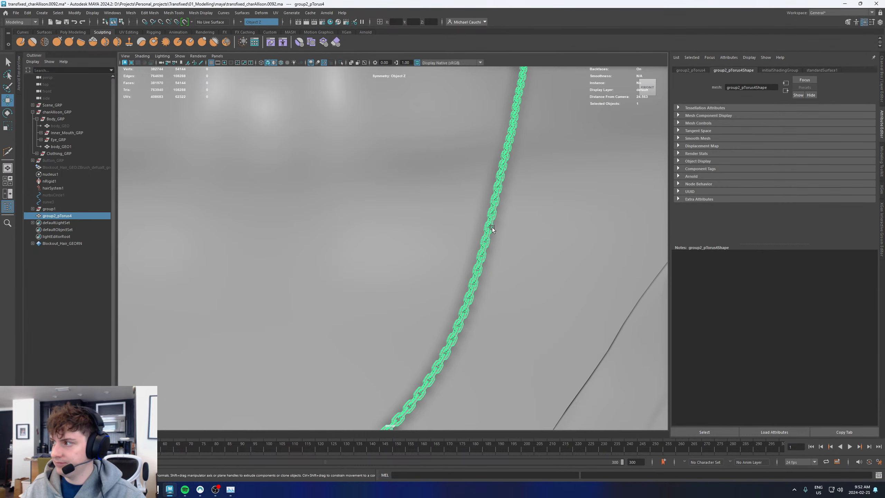
right_click_drag(492, 227, 561, 379)
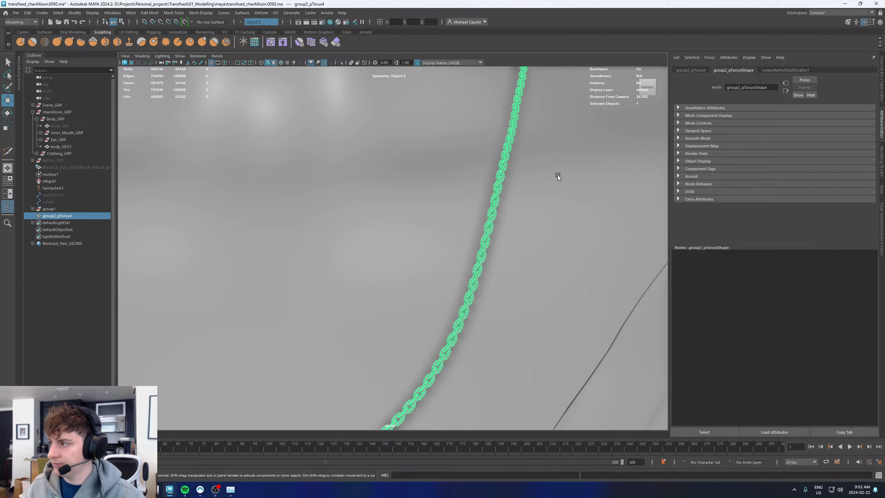
left_click(773, 70)
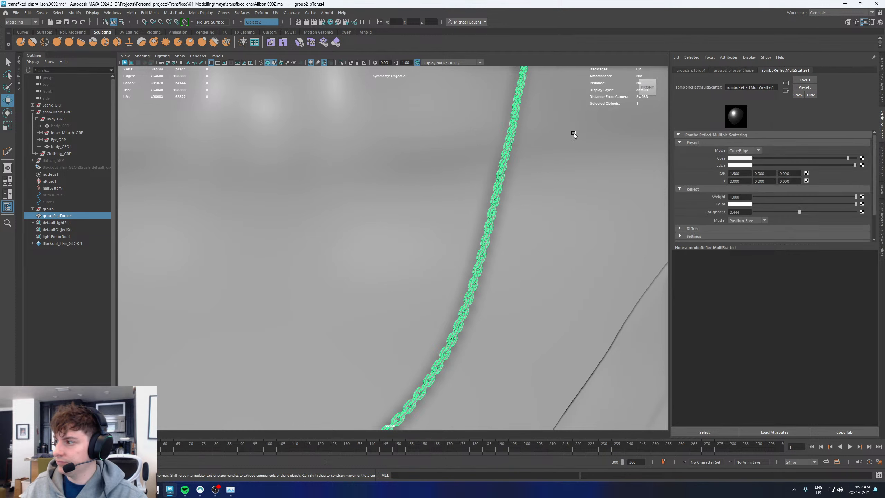
Start the Arnold render of the necklace region and lower the chain shader's reflect roughness to 0.345
scroll(428, 260, "down", 5)
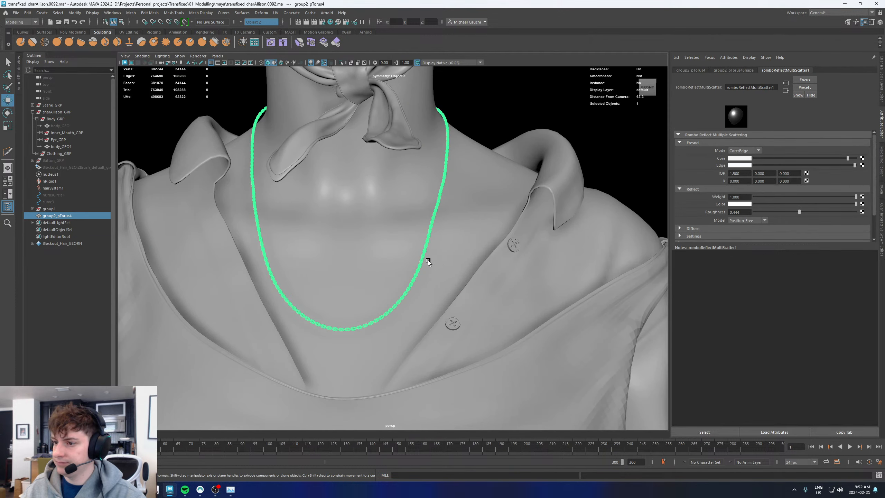
left_click(18, 75)
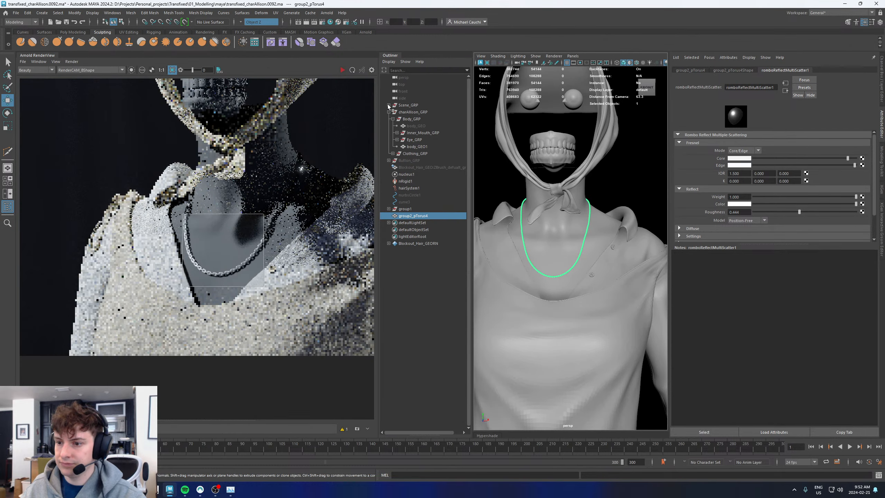
left_click(345, 71)
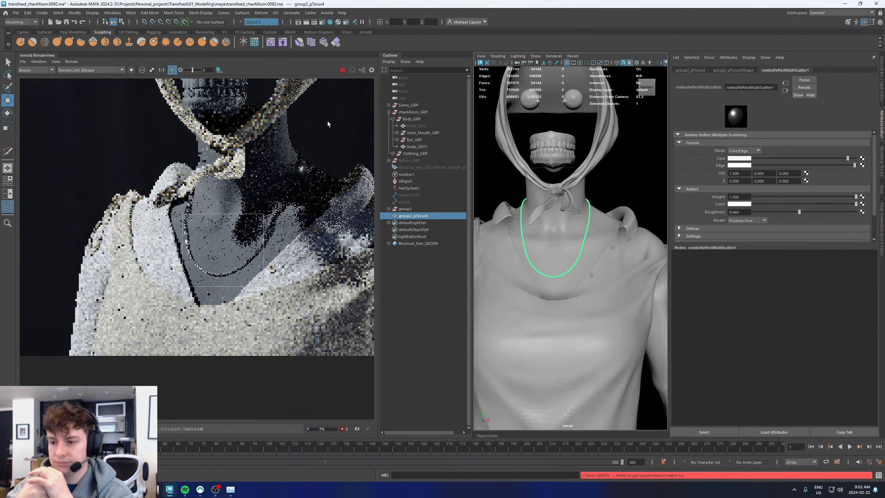
scroll(212, 269, "up", 5)
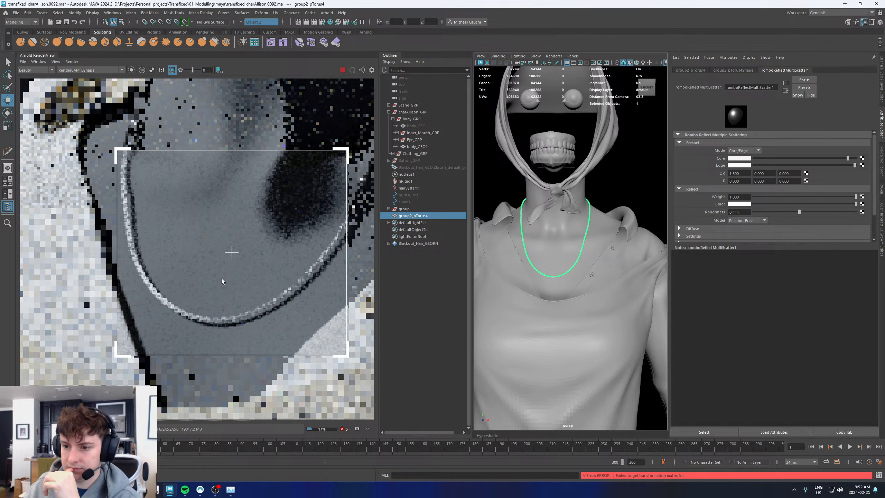
left_click_drag(799, 212, 790, 212)
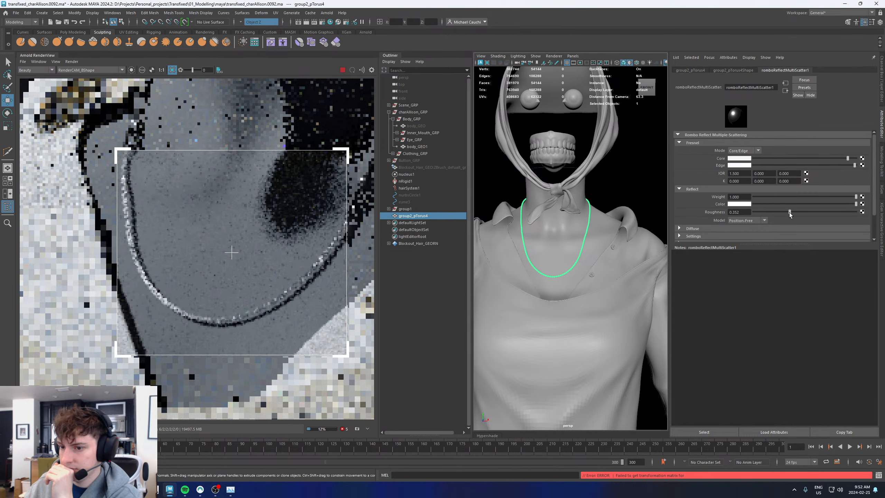
left_click_drag(790, 212, 789, 212)
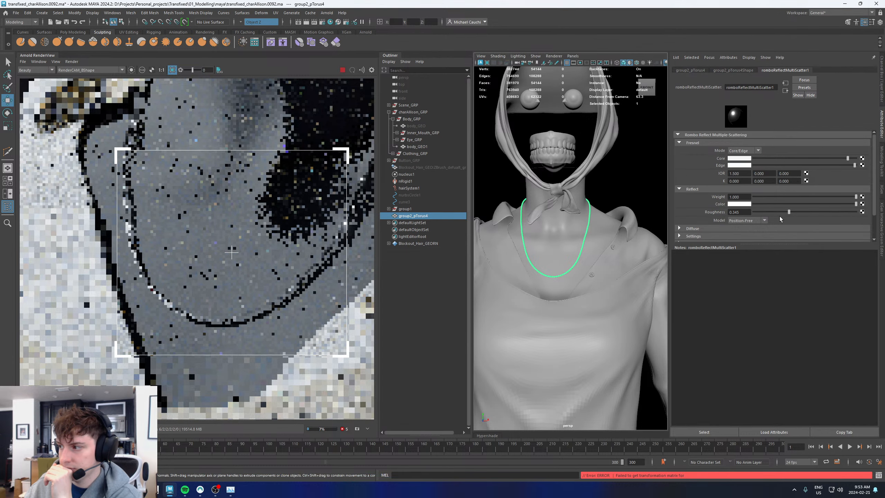
Set the chain shader's reflect model to Random Walk and store a snapshot of the render
left_click(754, 220)
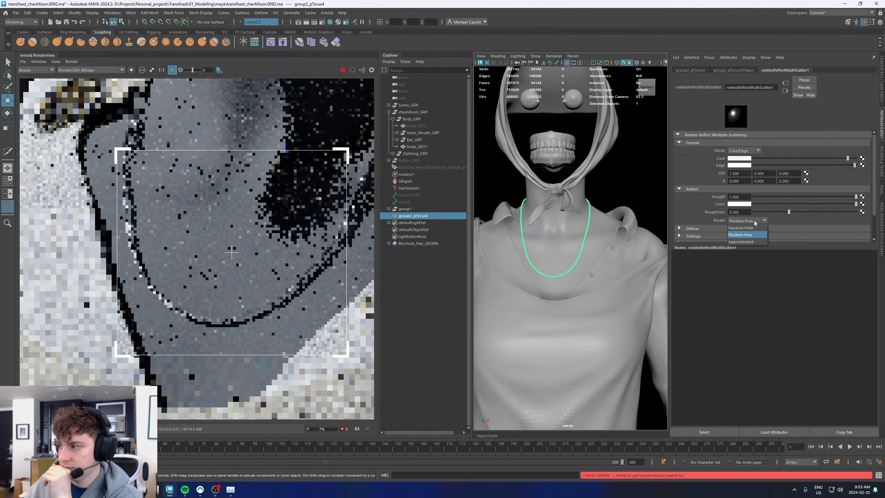
left_click(748, 229)
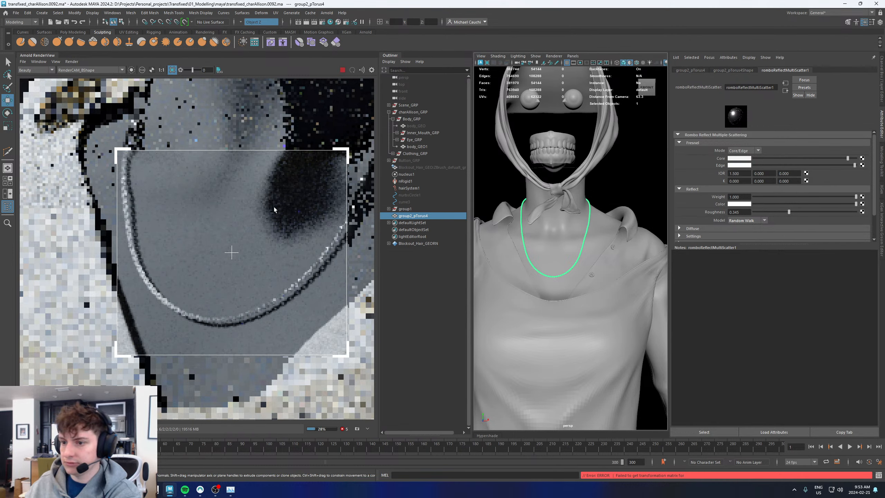
left_click(55, 61)
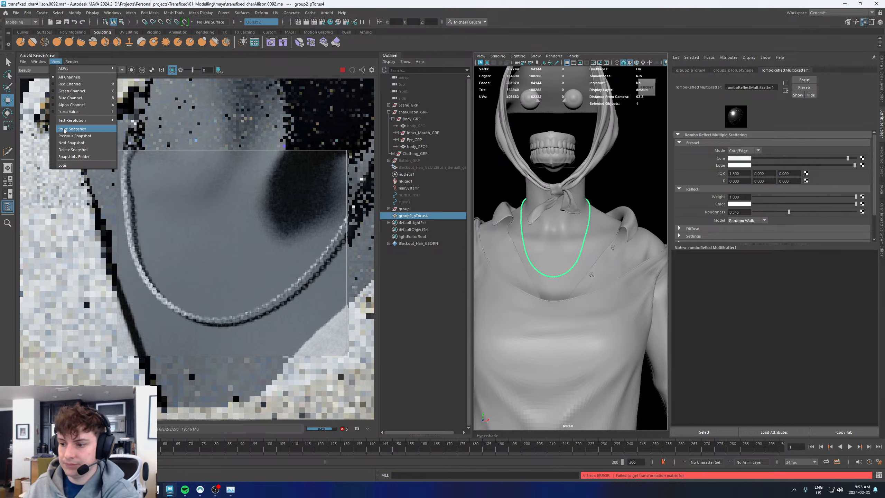
left_click(65, 129)
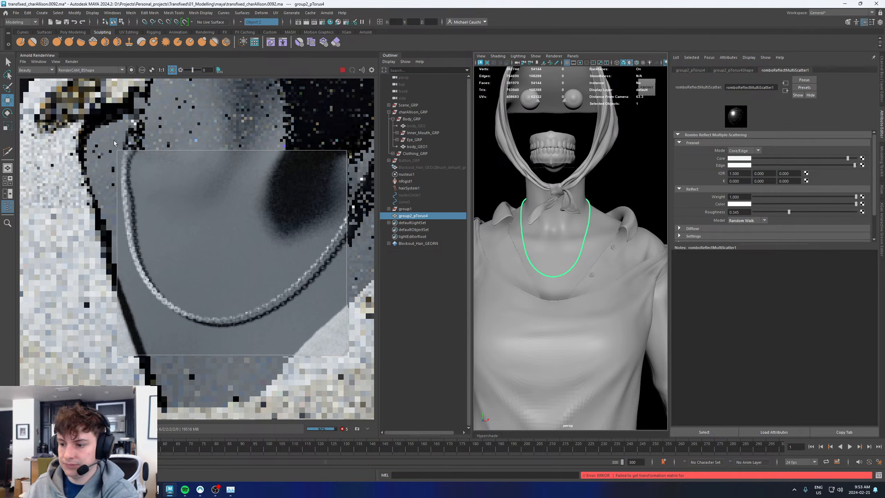
Switch the reflect model back to Position-Free and compare the live render with the stored snapshot
left_click(745, 220)
left_click(746, 228)
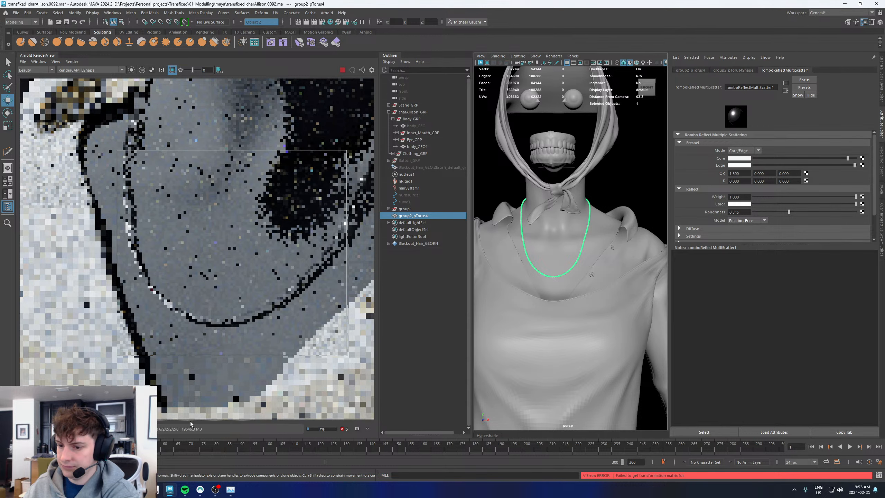
left_click_drag(190, 420, 191, 394)
left_click(39, 405)
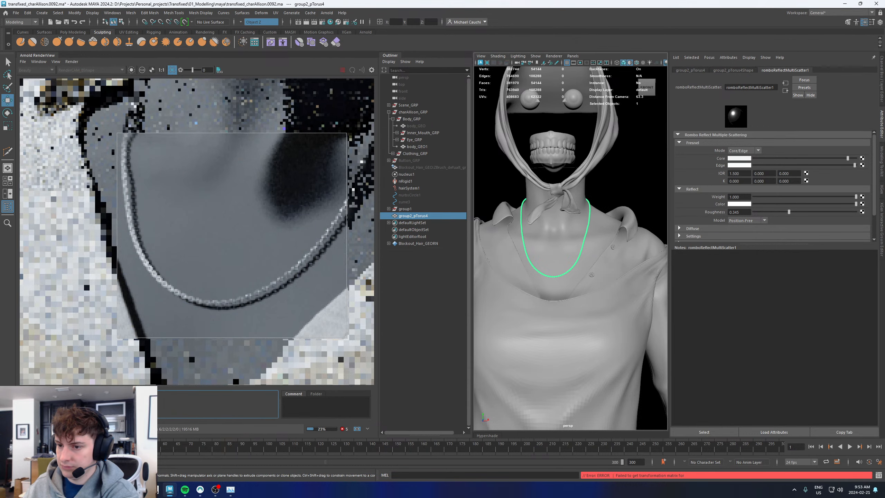
left_click(39, 405)
left_click(39, 404)
left_click(39, 405)
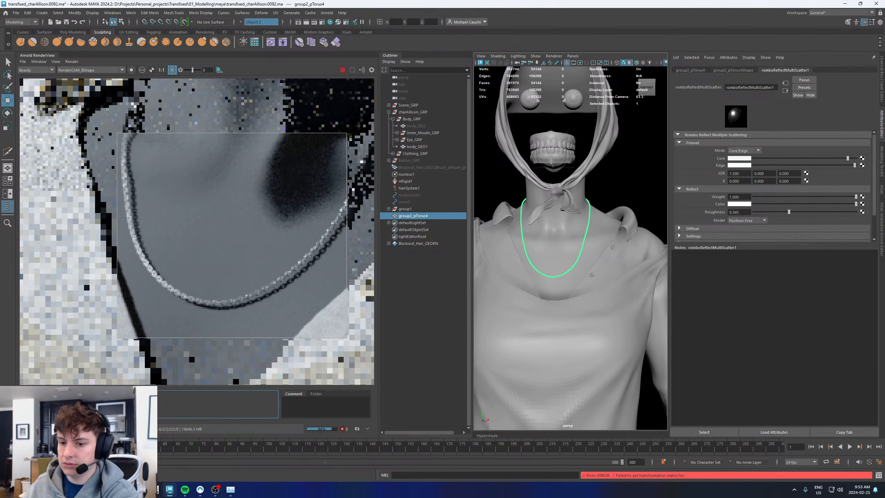
Try the Approximated reflect model on the chain shader and return it to Position-Free
left_click(747, 220)
left_click(742, 214)
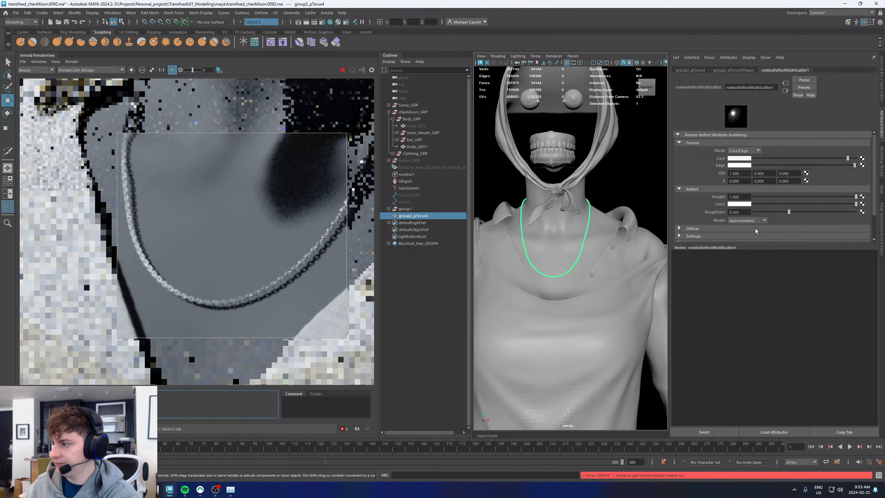
left_click(745, 221)
left_click(742, 235)
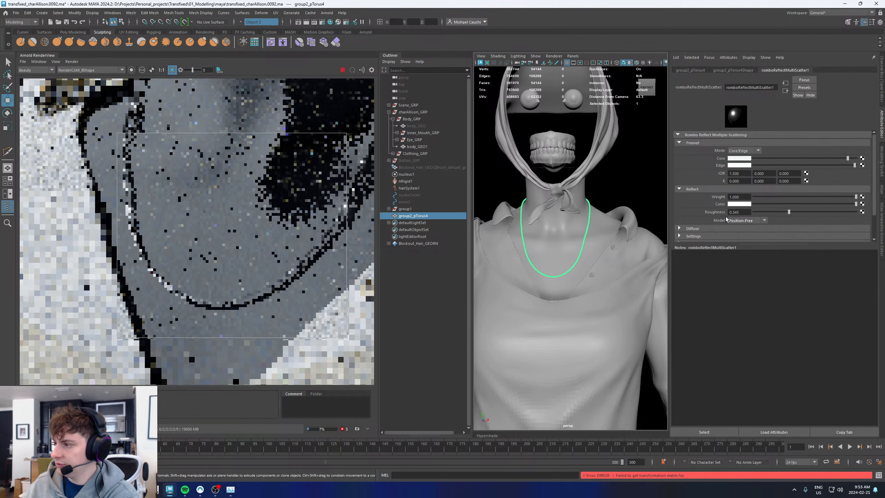
Change the chain shader's Fresnel mode to IOR/K and set the first IOR value to 2.4
left_click(741, 152)
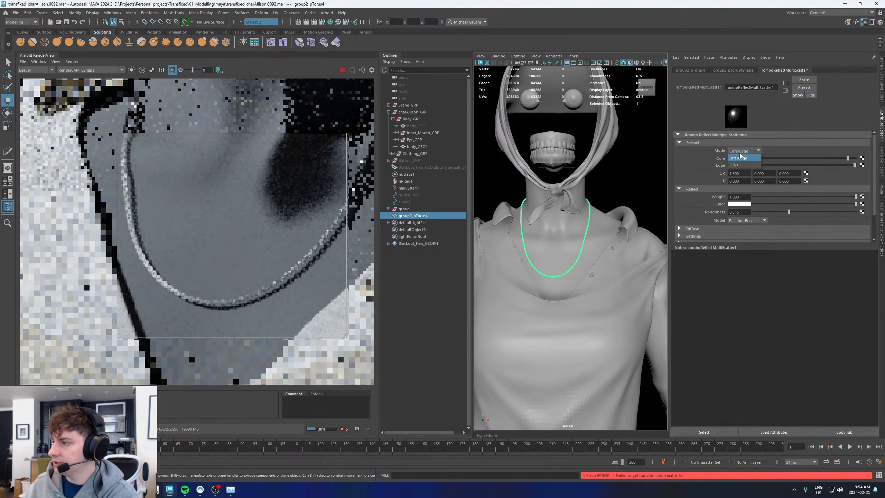
left_click(739, 162)
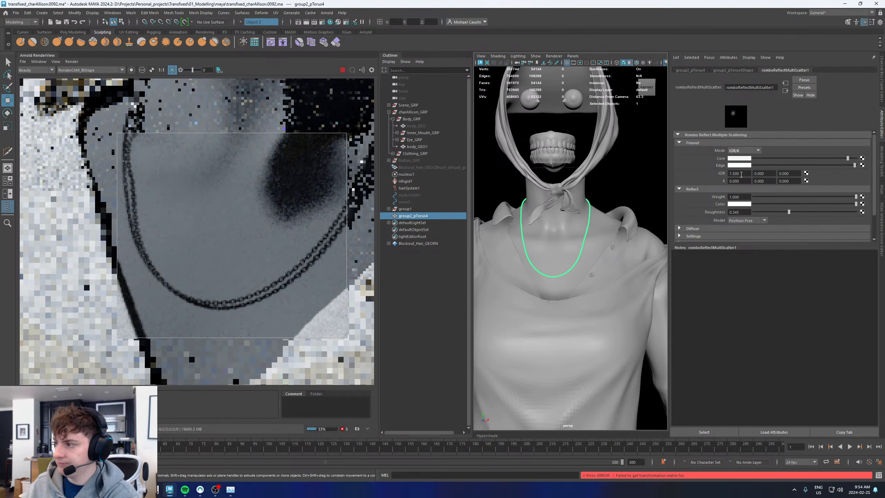
left_click(746, 173)
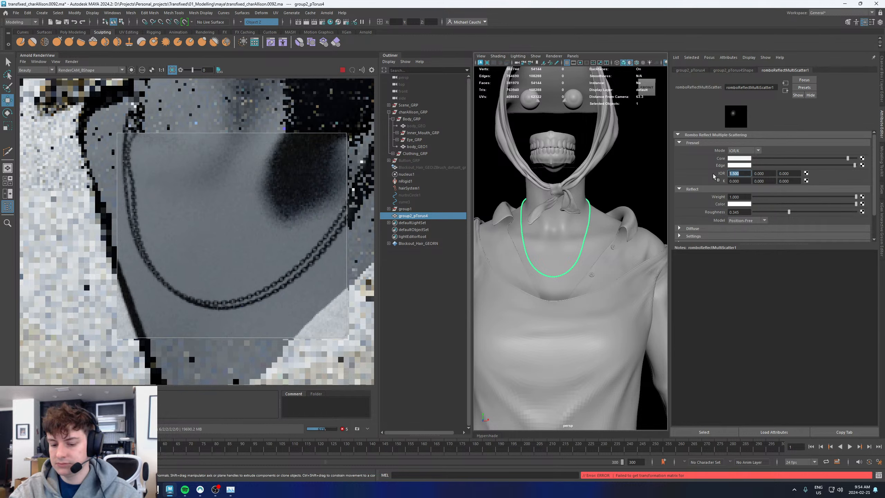
type("2.4")
key("Return")
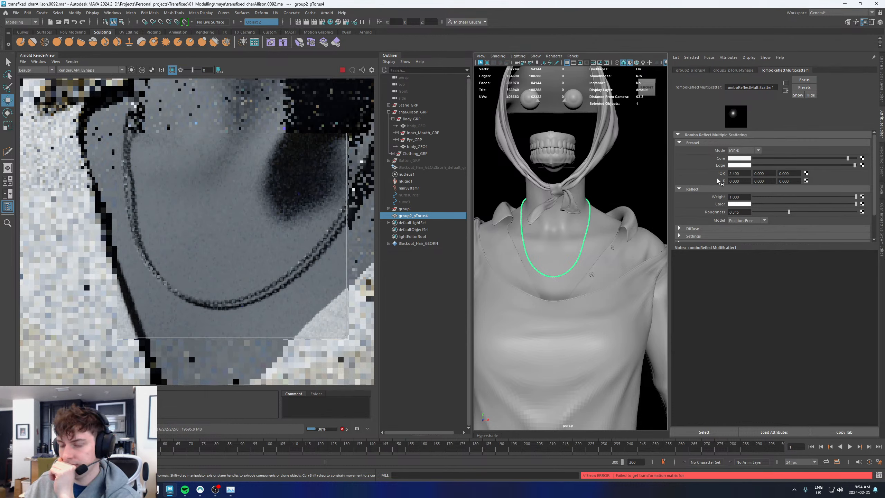
Set the chain shader's first IOR value to 3 and inspect the chain in the live render
double_click(736, 173)
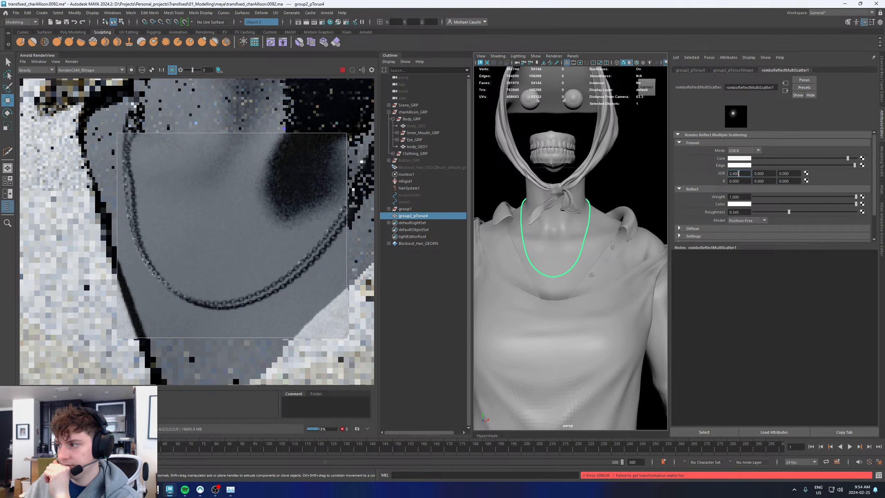
type("3")
key("Return")
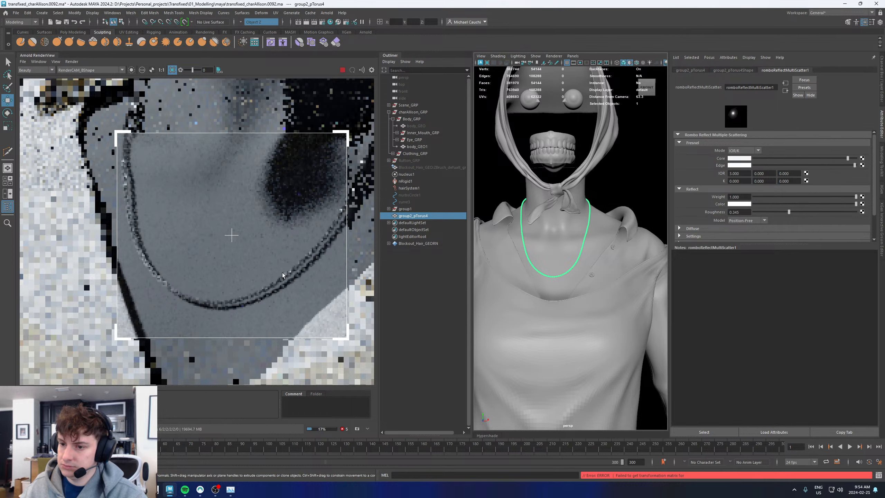
scroll(264, 288, "down", 4)
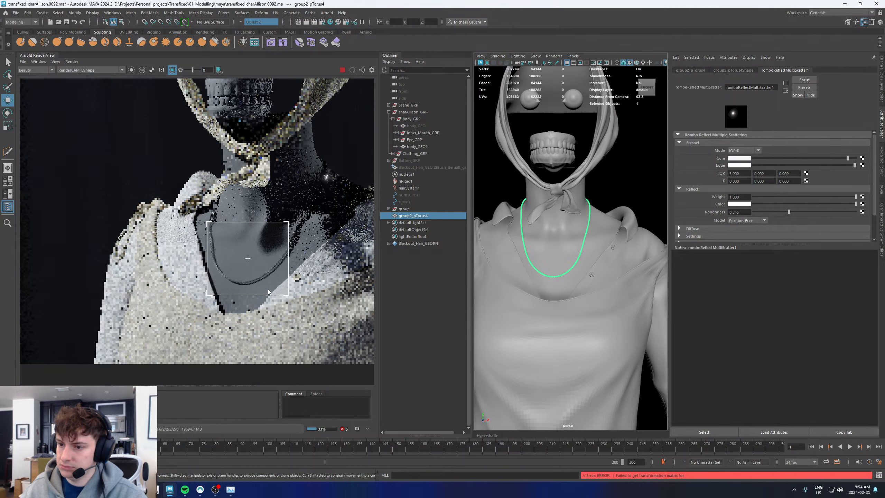
scroll(268, 289, "up", 3)
scroll(208, 292, "up", 3)
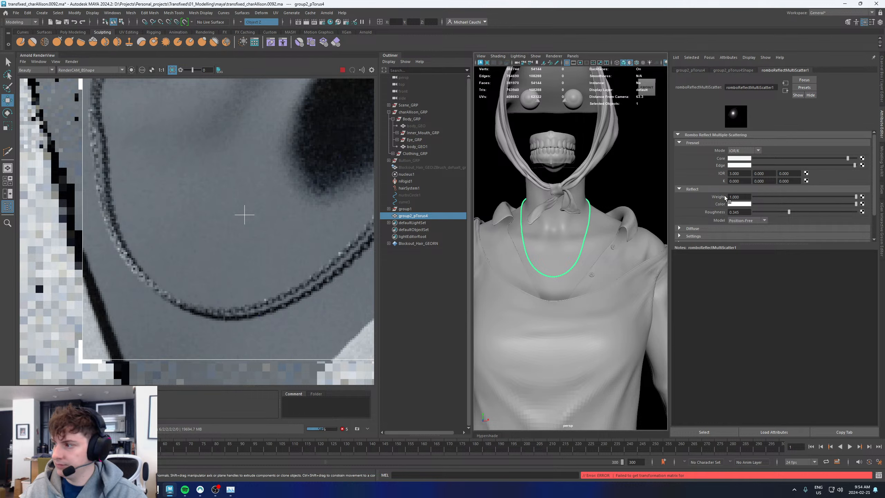
Try a first K value of 1 on the chain shader, check the render, and return it to 0
left_click(741, 180)
type("1")
key("Return")
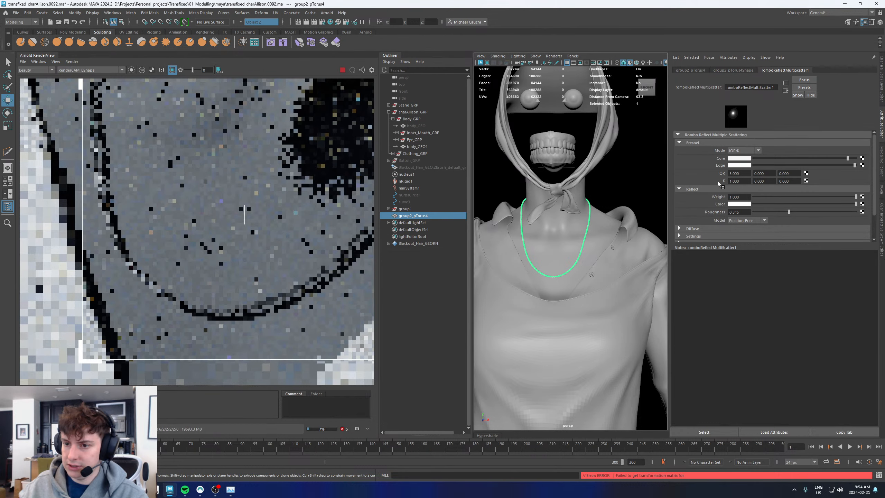
scroll(198, 245, "down", 2)
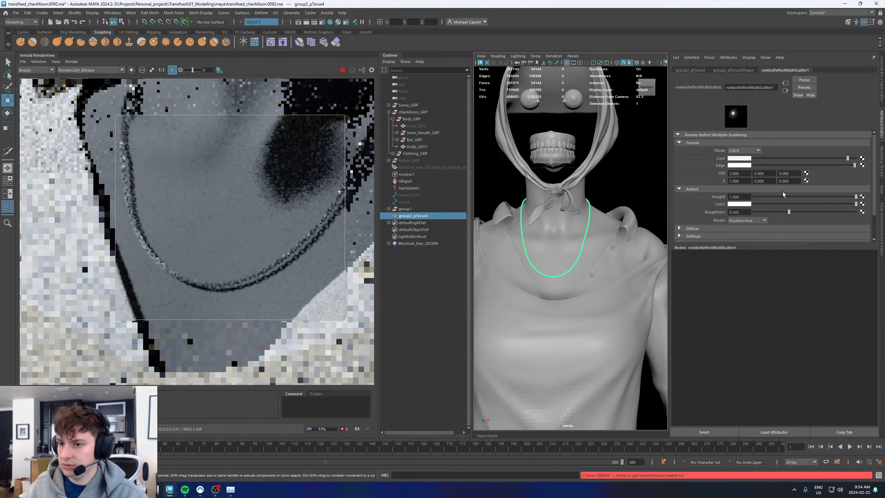
left_click_drag(745, 181, 712, 181)
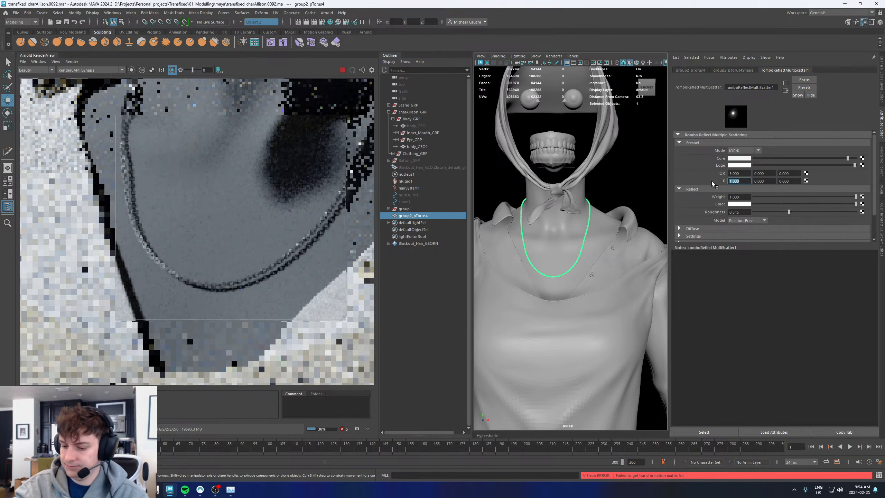
type("0")
key("Return")
Try a second IOR value of 2 on the chain shader and reset it to 0
left_click_drag(772, 174, 749, 174)
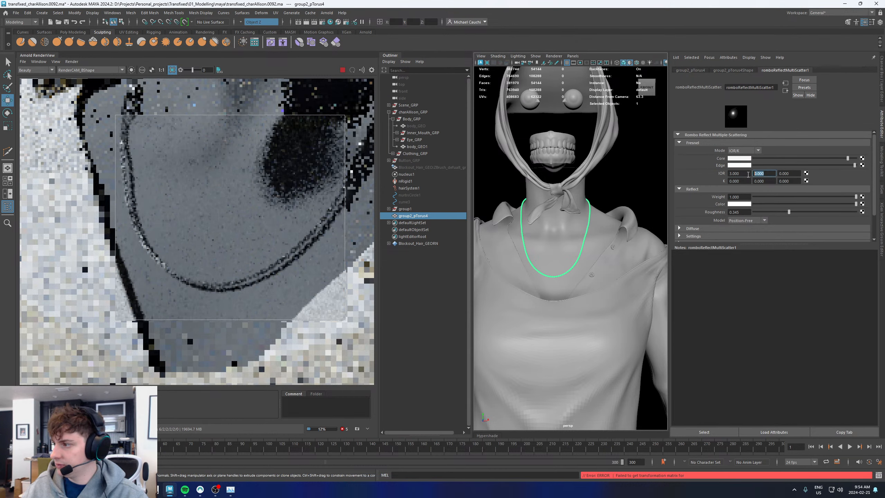
type("25")
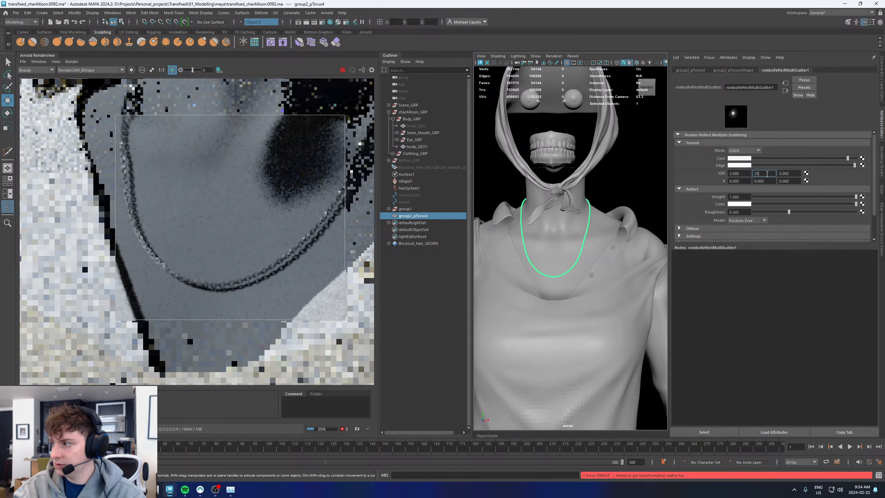
key("Return")
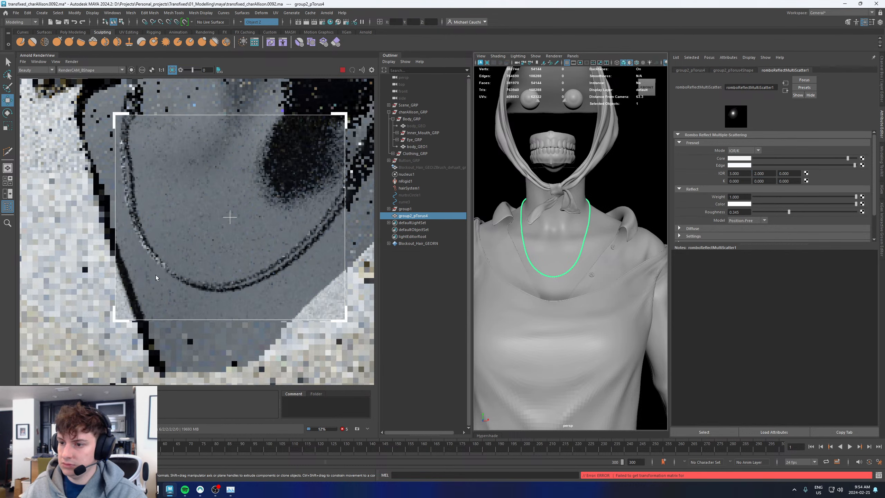
left_click_drag(774, 175, 749, 174)
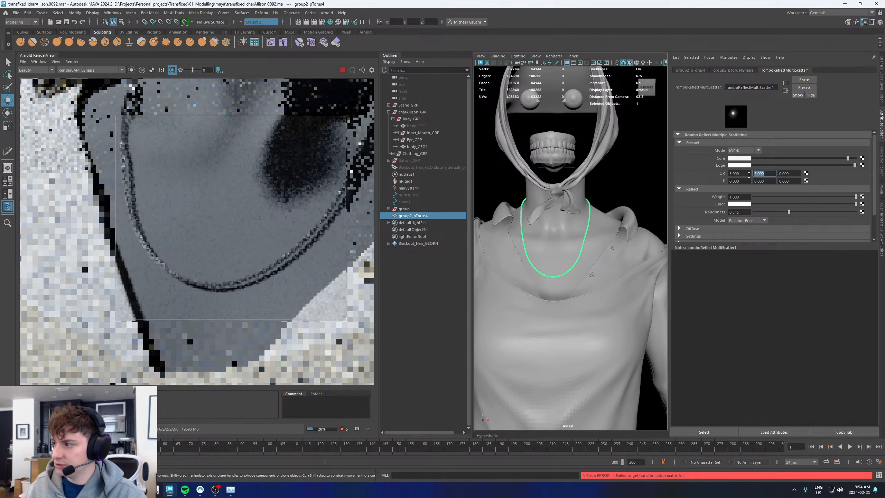
type("0")
key("Return")
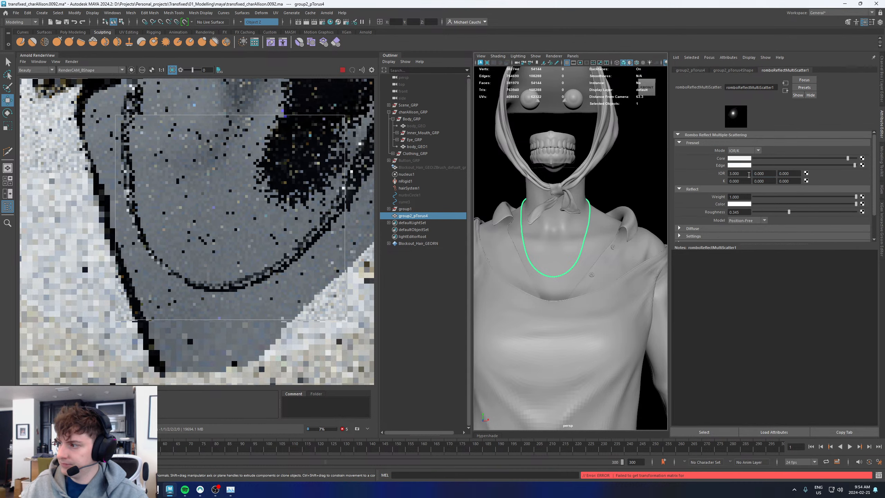
Tint the chain shader's reflect colour a pale warm gold with hue about 35.6, saturation about 0.38 and value 1
left_click(736, 204)
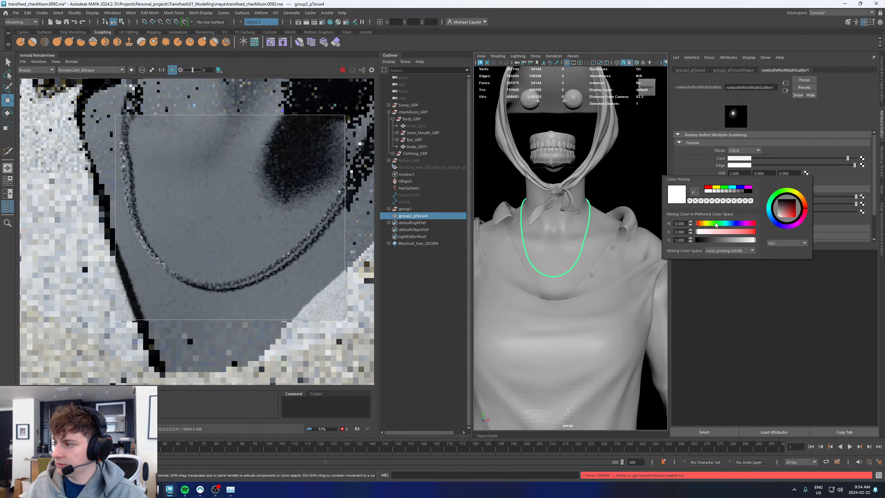
left_click(708, 232)
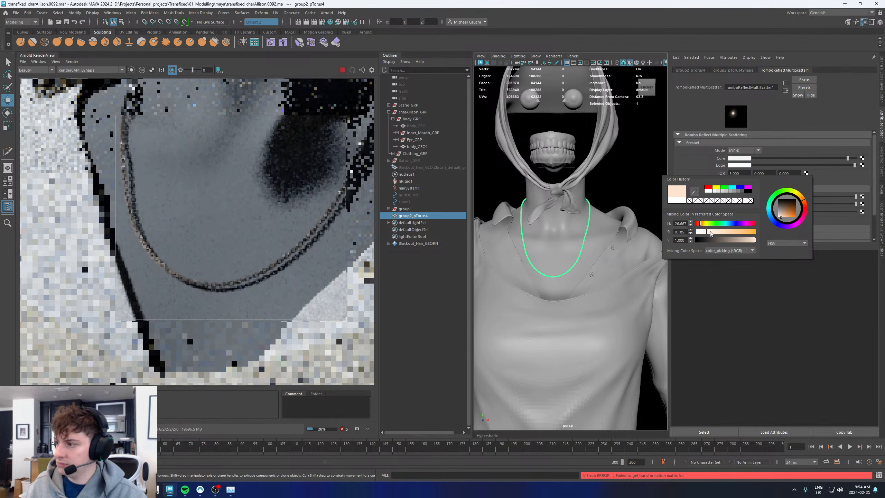
left_click(731, 232)
left_click(703, 223)
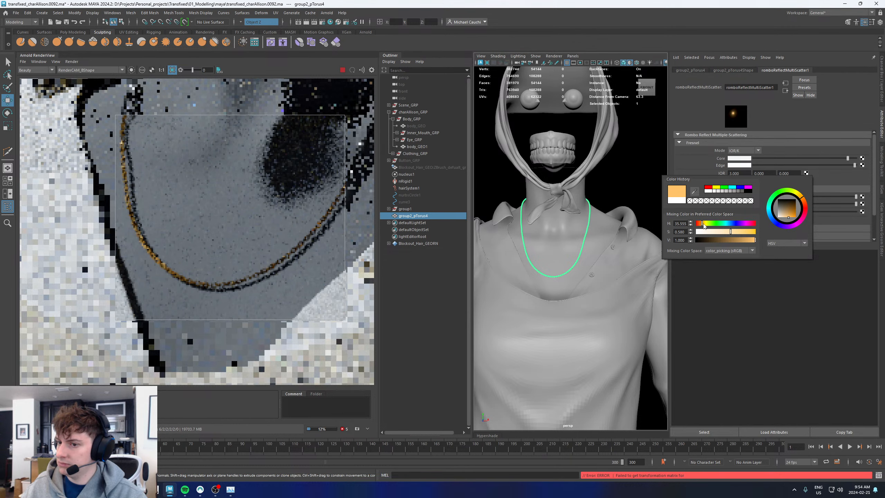
left_click(719, 232)
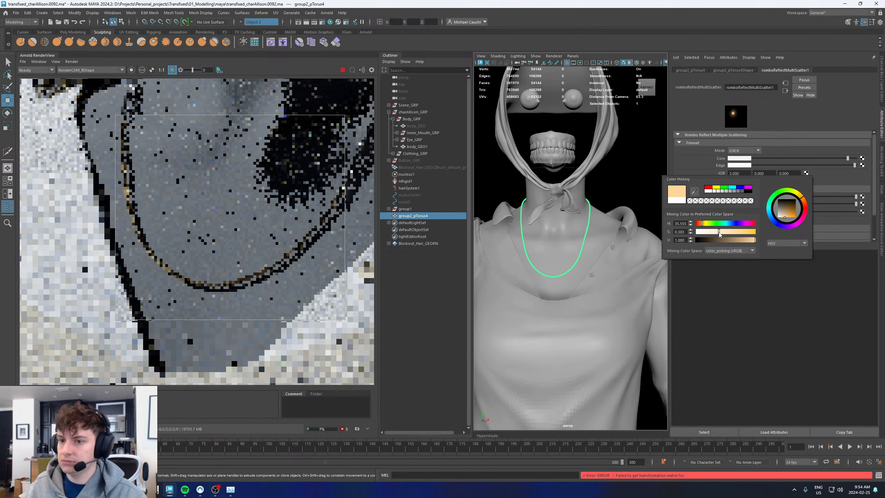
scroll(154, 257, "down", 2)
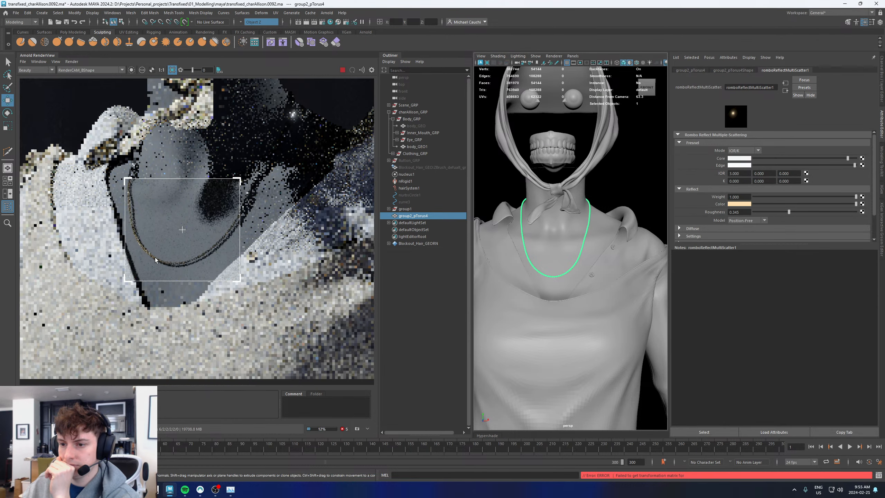
scroll(158, 258, "down", 2)
scroll(159, 260, "up", 5)
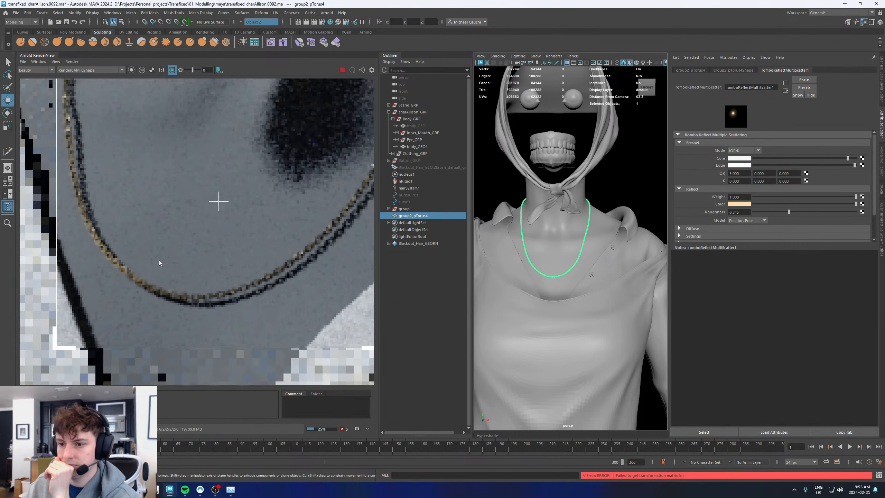
Shift the reflect colour's hue to a yellower gold, about 42.2, and check the chain in the render
left_click(740, 204)
left_click_drag(707, 221, 708, 222)
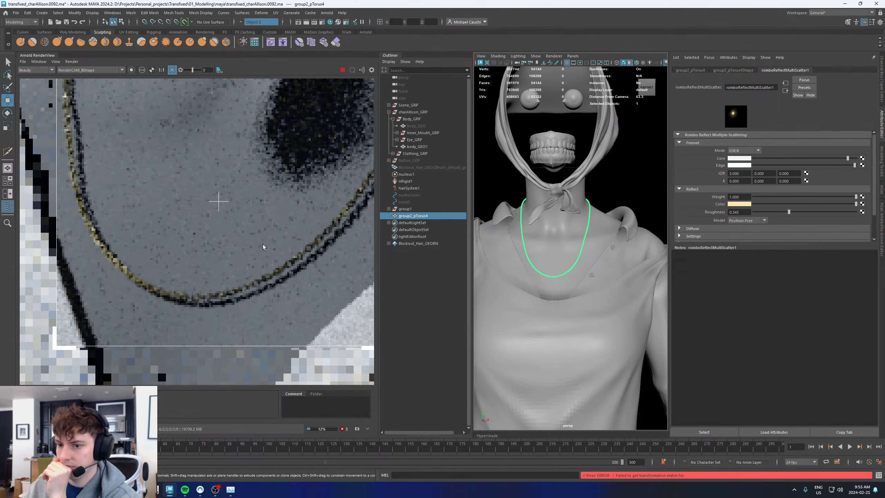
scroll(263, 245, "down", 3)
scroll(296, 236, "down", 1)
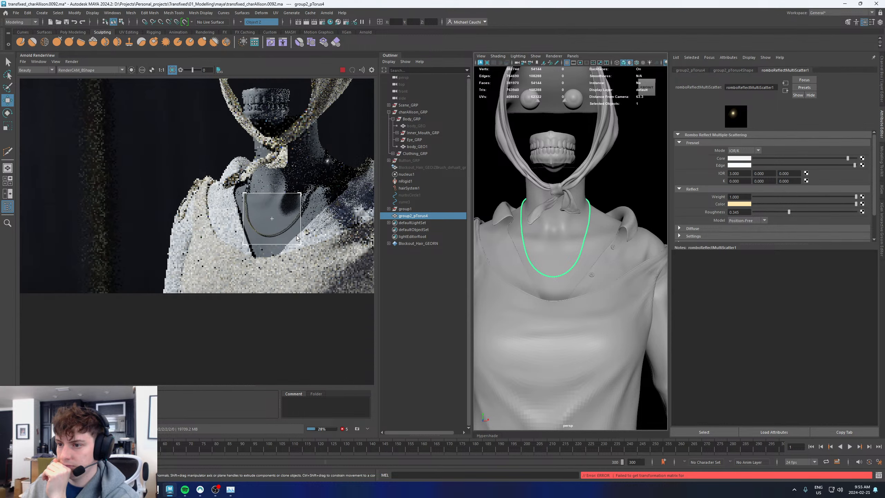
scroll(296, 236, "up", 2)
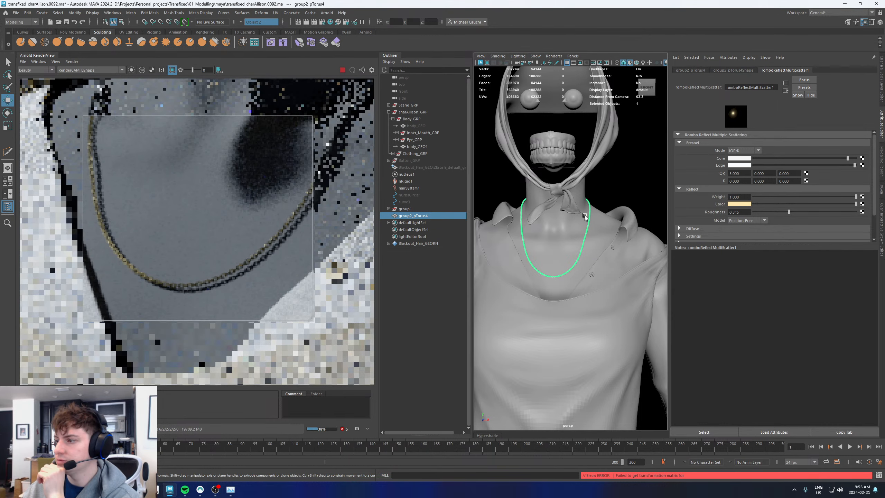
Assign a new romboReflectGeneralized material to the necklace chain
right_click(588, 201)
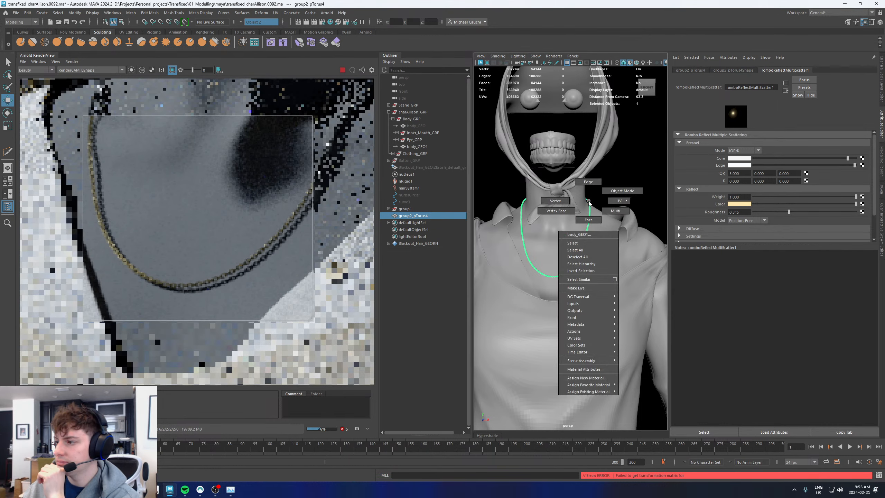
left_click(586, 378)
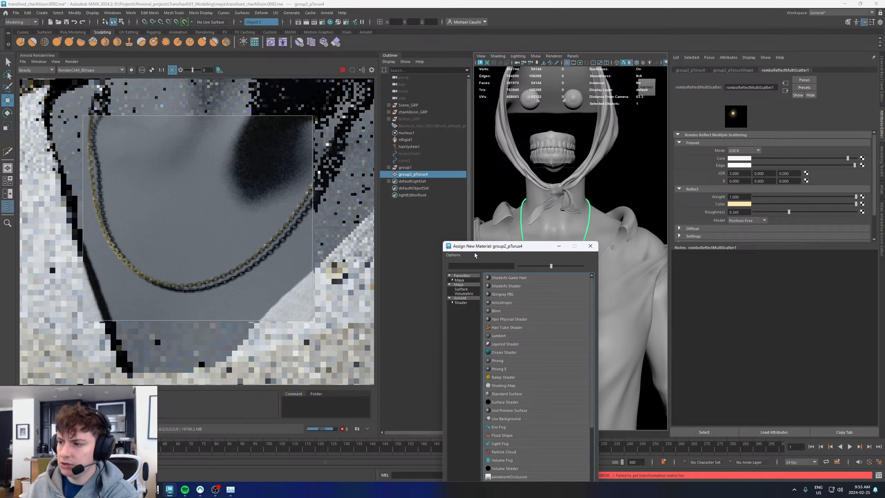
left_click_drag(505, 250, 546, 80)
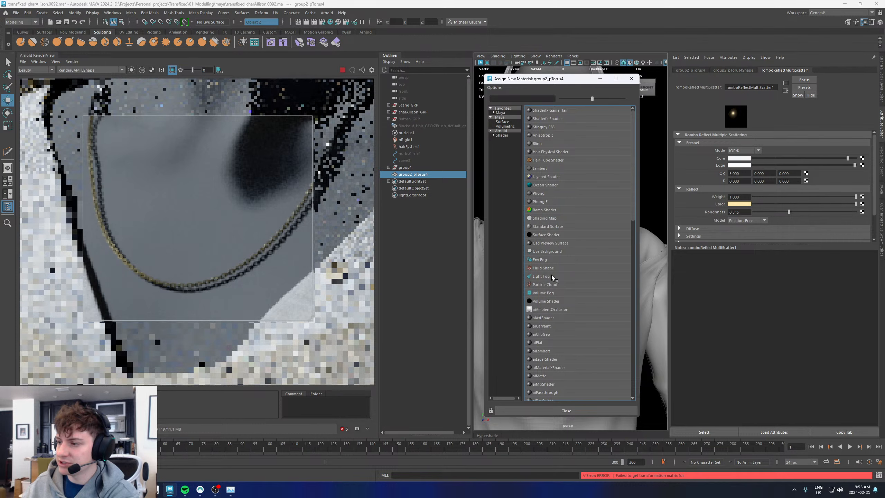
scroll(539, 205, "down", 4)
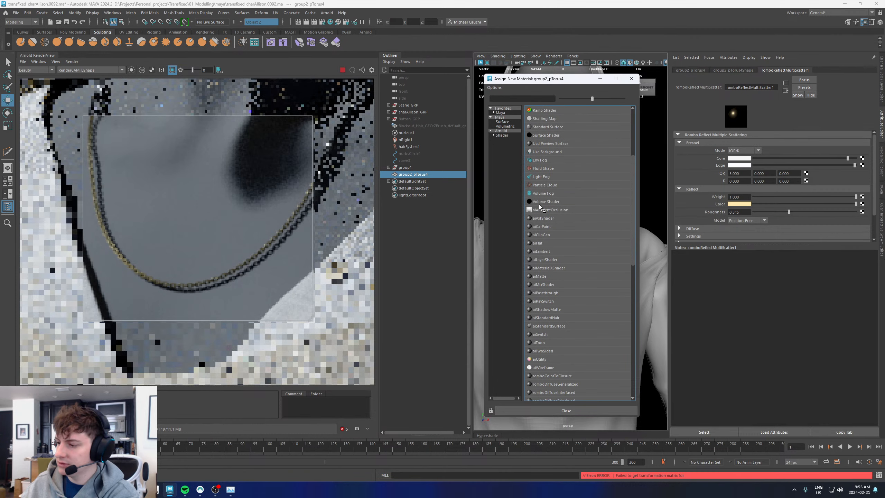
scroll(554, 220, "down", 5)
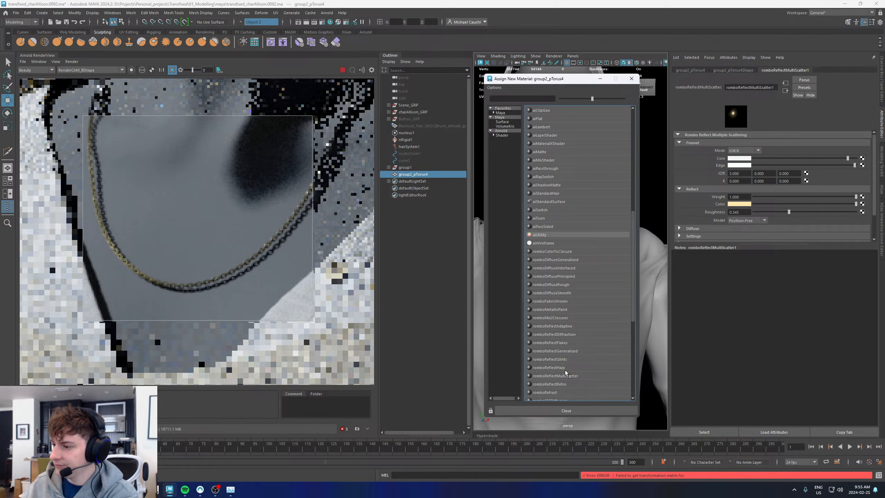
scroll(566, 369, "down", 2)
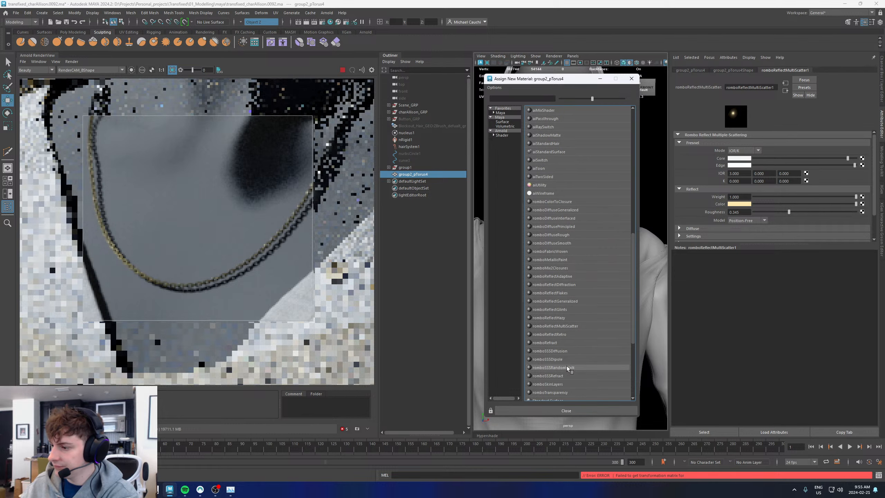
left_click(563, 301)
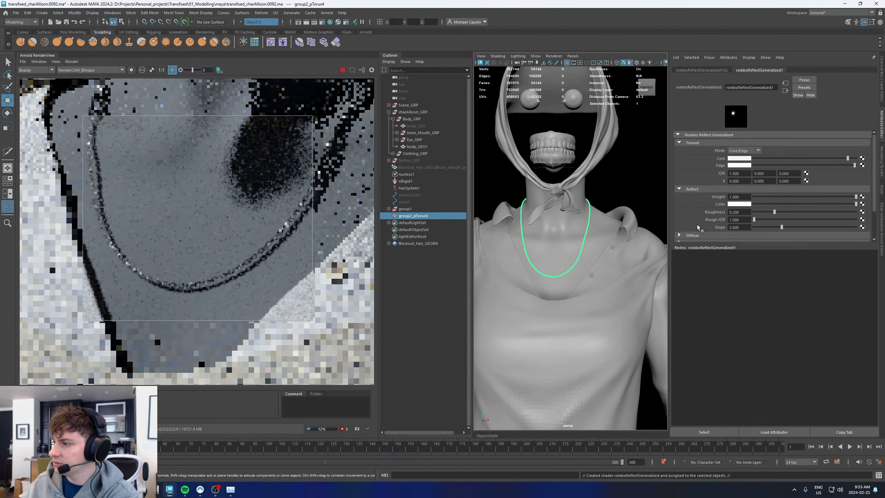
scroll(700, 229, "down", 2)
left_click(695, 207)
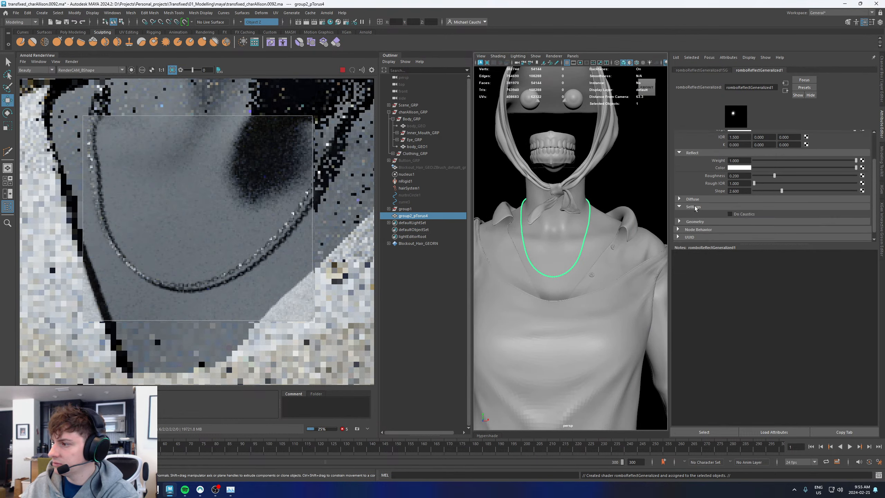
left_click(694, 207)
scroll(689, 178, "up", 2)
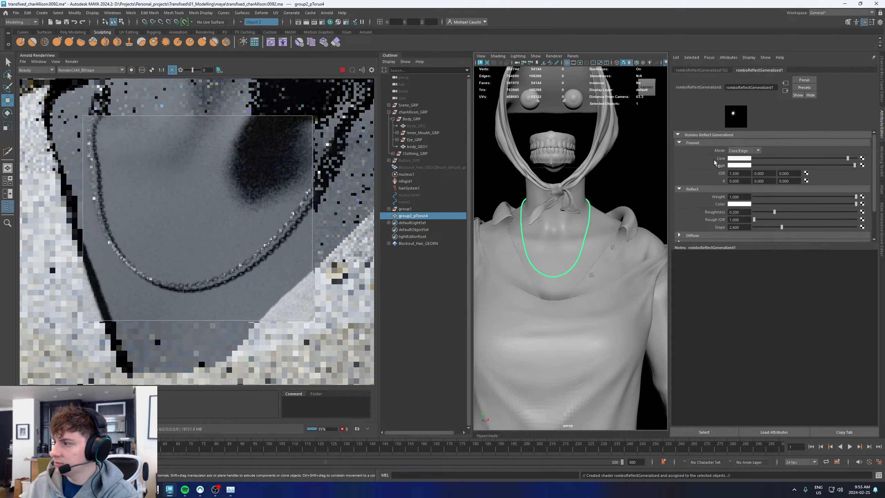
Try a yellow-gold reflect colour with hue about 42.2 on the new chain shader and return it to white
left_click(731, 204)
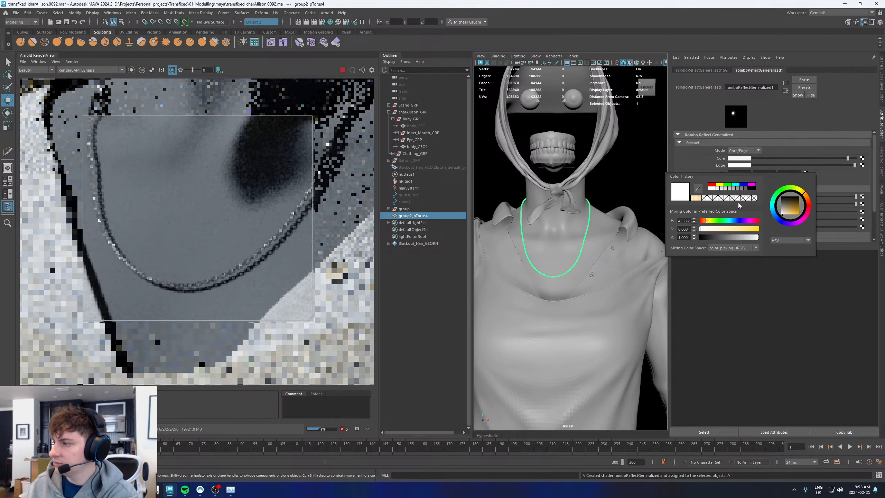
left_click(712, 229)
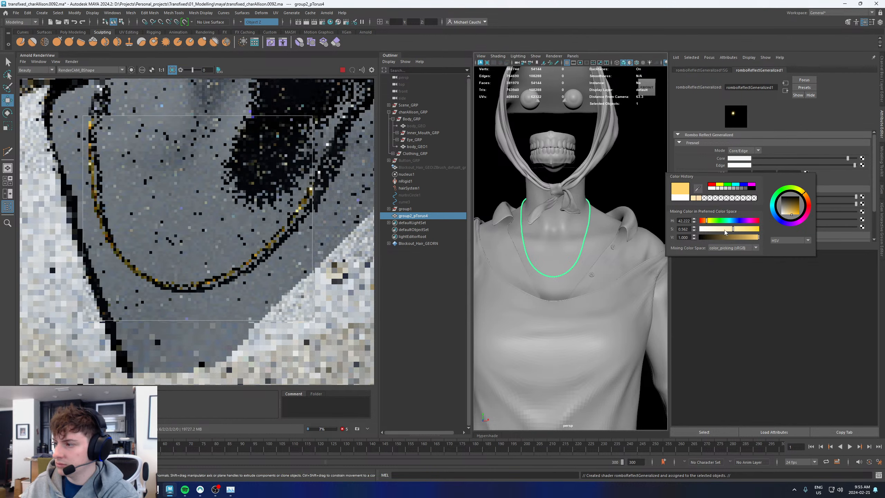
left_click(722, 229)
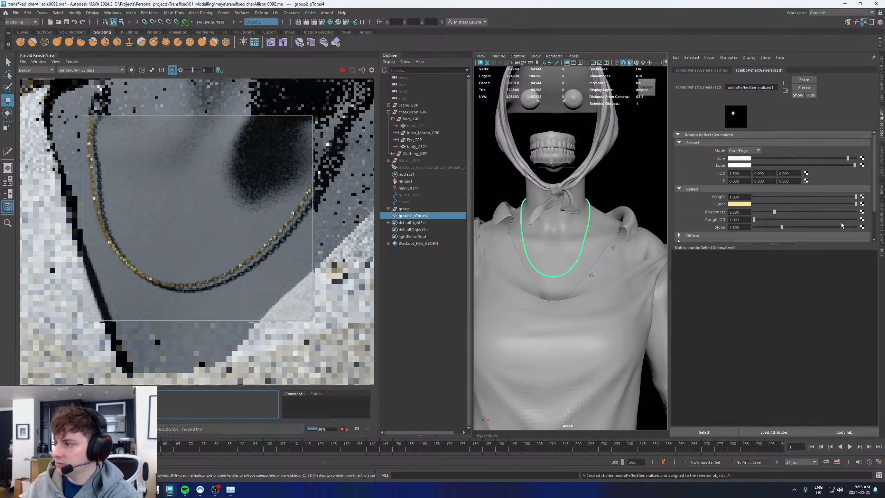
left_click_drag(767, 204, 884, 208)
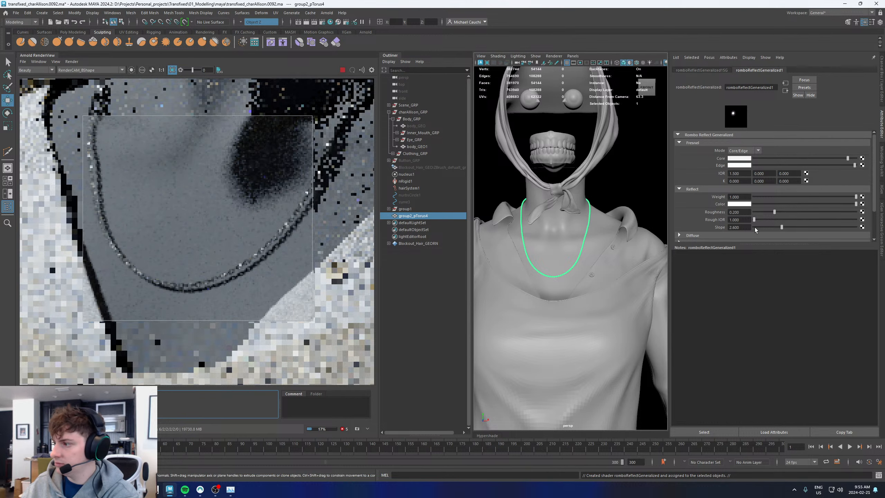
Set the new chain shader's reflect roughness to about 0.413
left_click_drag(774, 212, 797, 217)
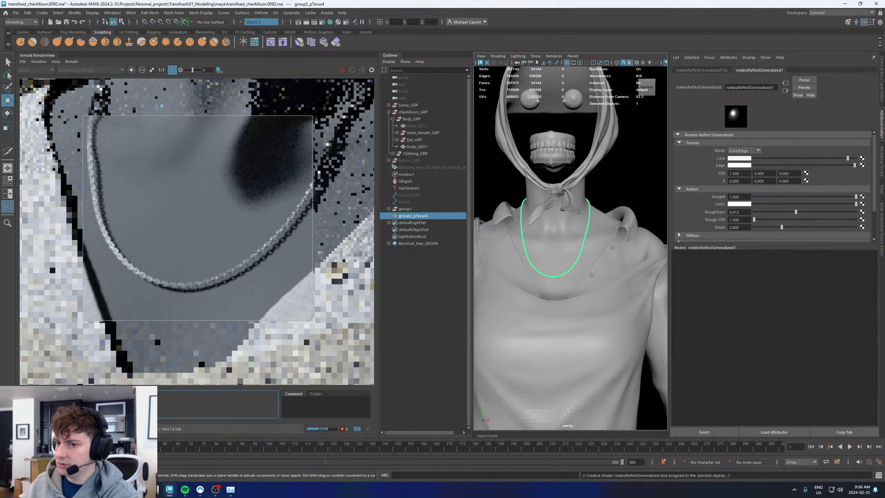
Lower the chain shader's reflect roughness to about 0.346 and check the necklace's highlights in the render
left_click_drag(794, 212, 790, 212)
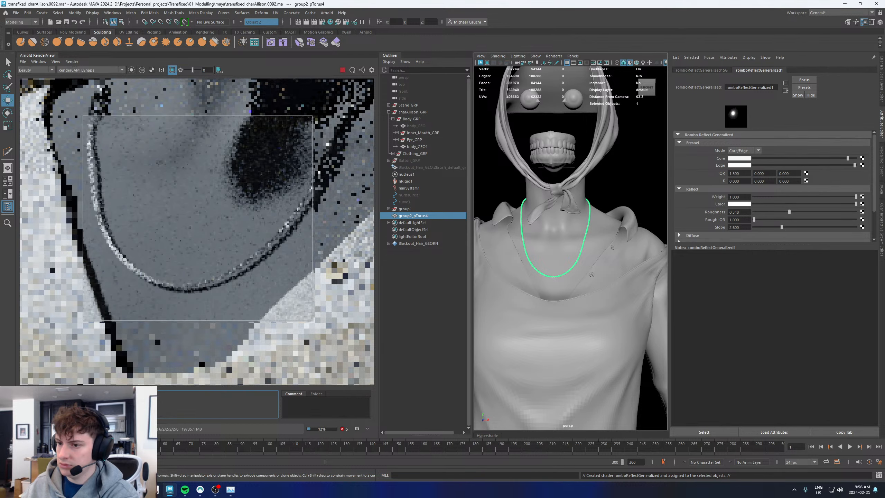
scroll(191, 267, "down", 5)
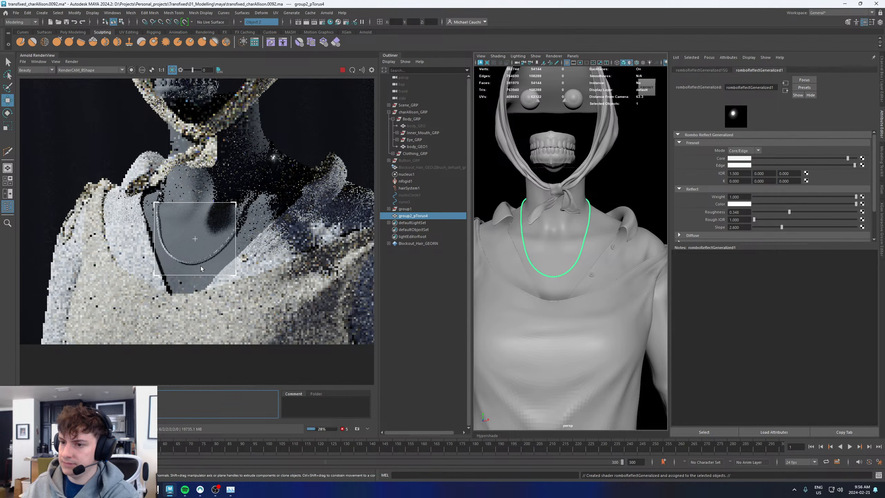
scroll(201, 267, "up", 2)
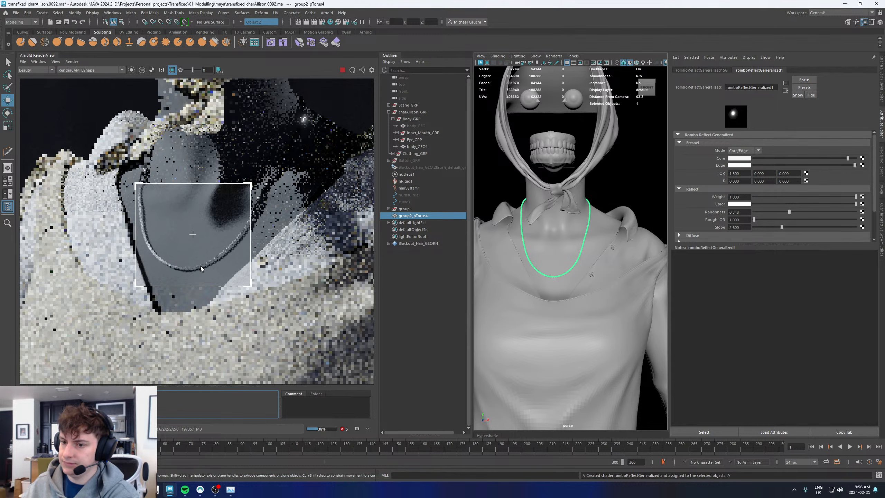
scroll(201, 266, "down", 4)
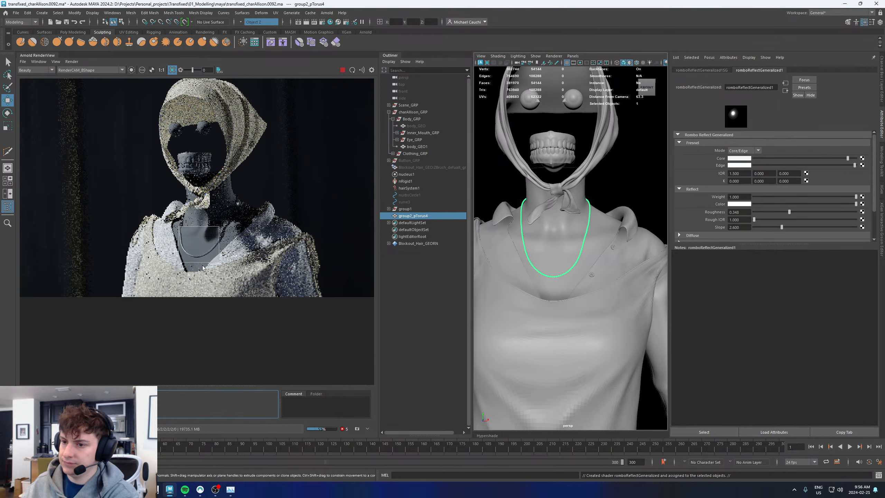
scroll(203, 267, "up", 5)
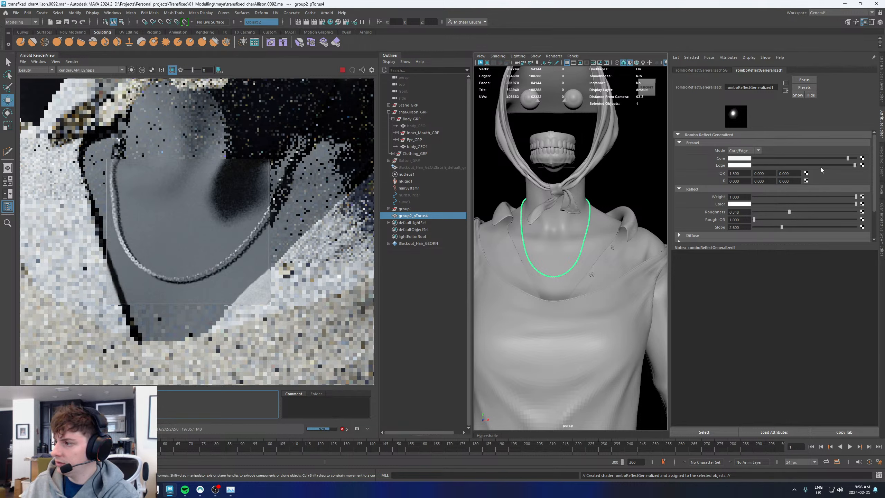
Set the chain shader's Fresnel core colour to the pale gold from the colour history and check the chain in the render
mouse_move(817, 159)
left_mouse_down()
mouse_move(789, 158)
mouse_move(801, 159)
left_mouse_up()
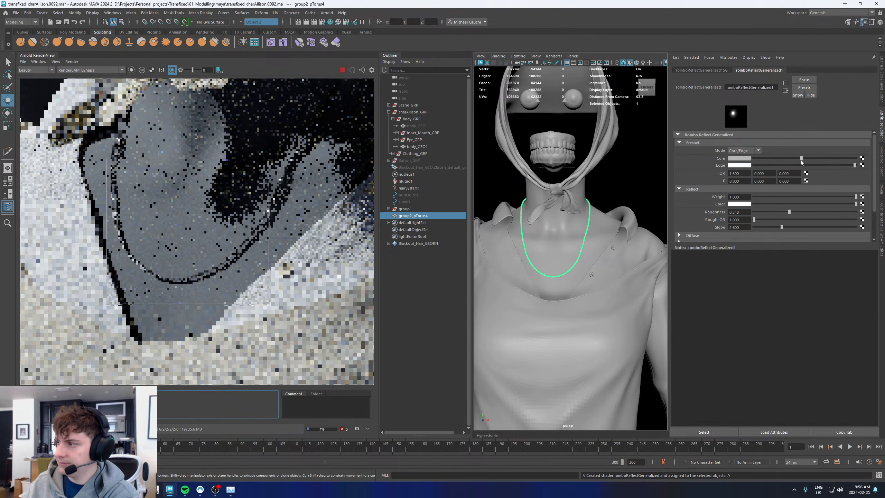
scroll(124, 237, "up", 1)
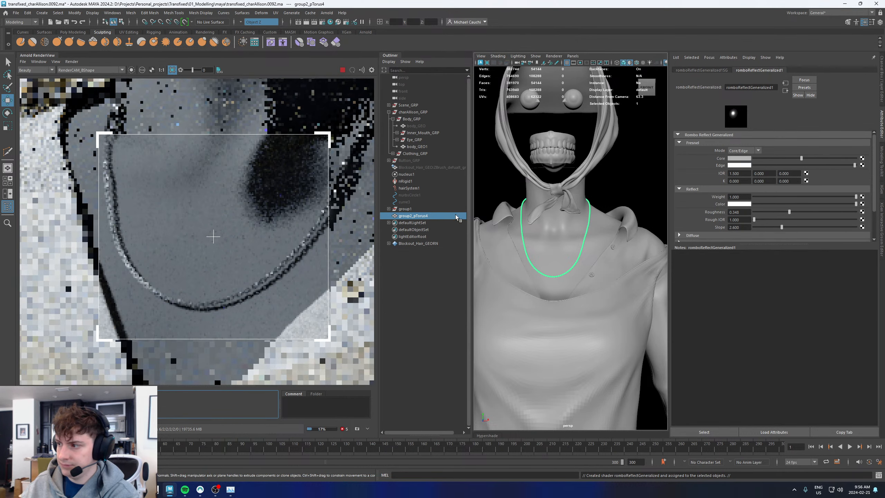
left_click(741, 159)
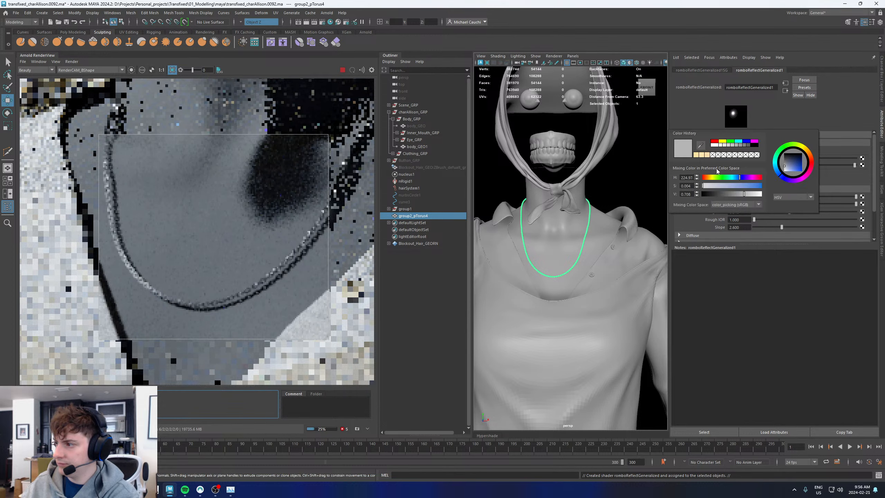
left_click(696, 156)
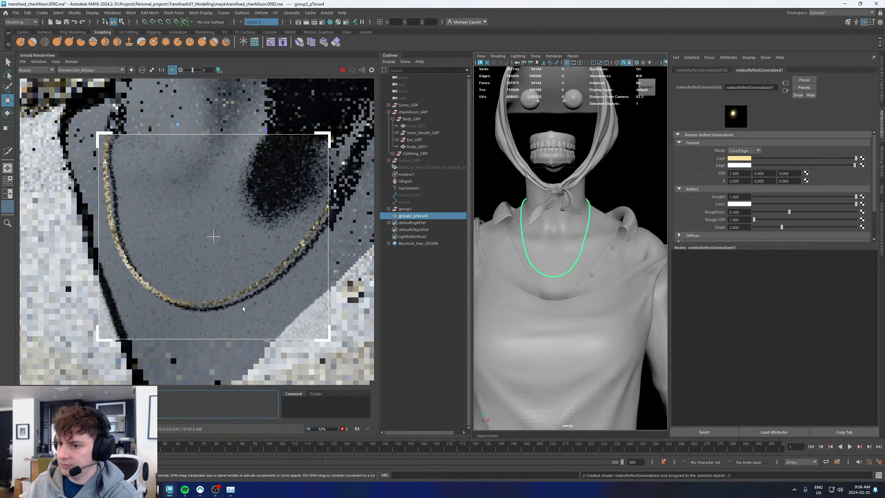
scroll(206, 302, "down", 1)
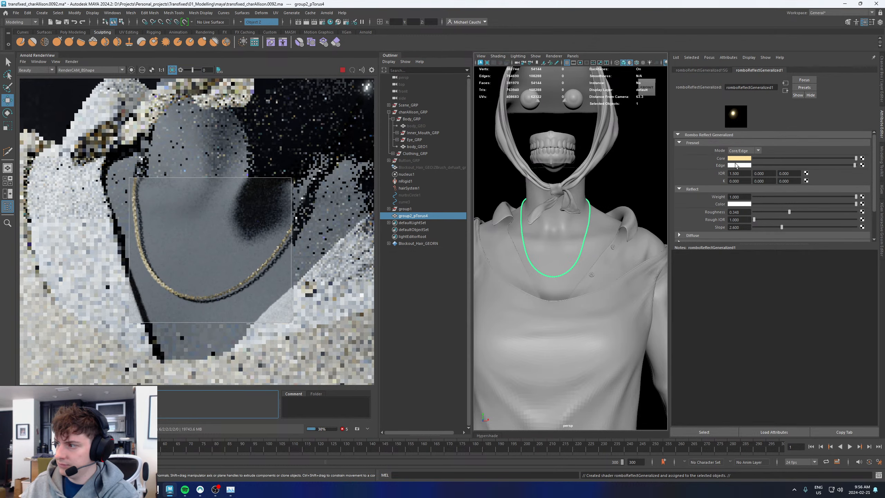
scroll(172, 276, "down", 1)
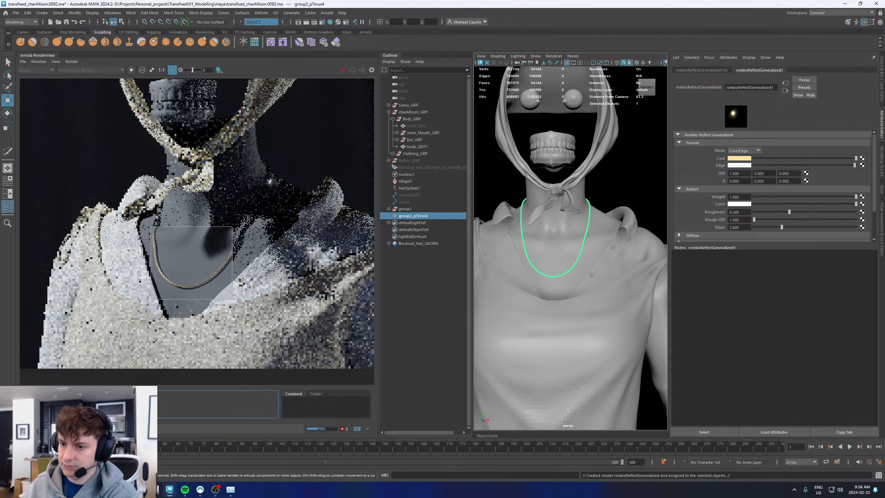
scroll(199, 211, "down", 1)
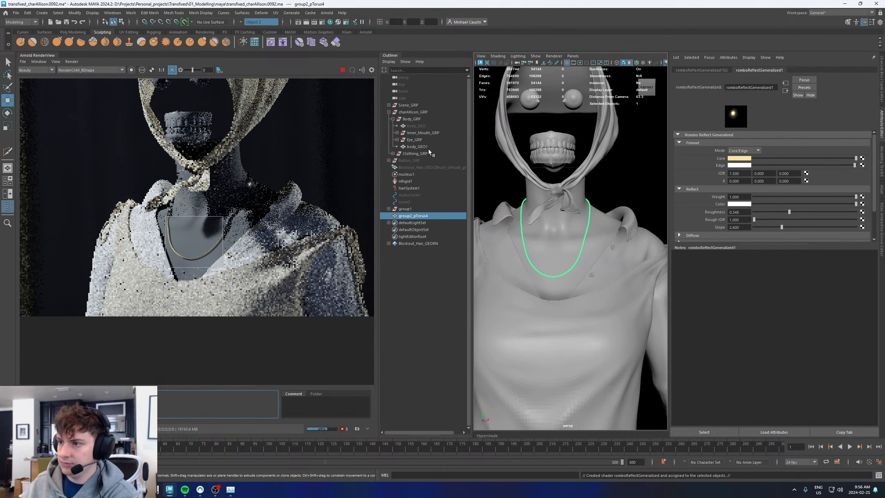
Delete the duplicate neck mesh body_GEO1 and unhide the original body_GEO
left_click(552, 229)
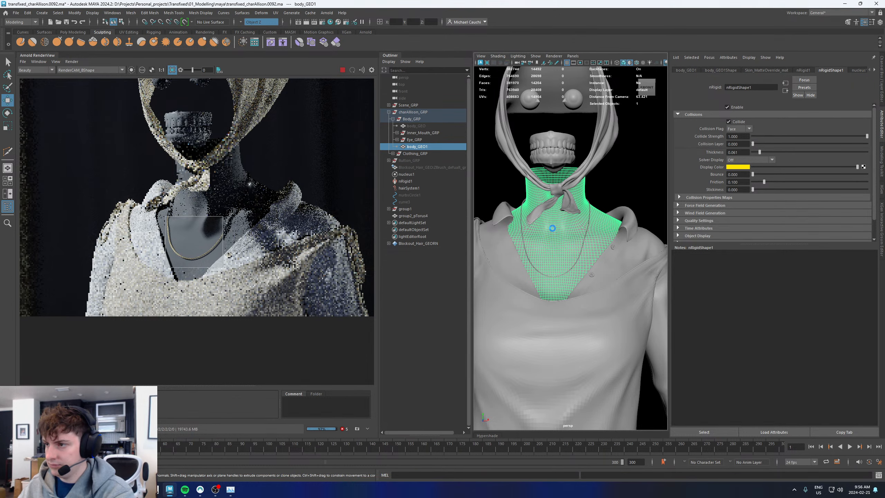
key("Delete")
left_click(424, 126)
key("h")
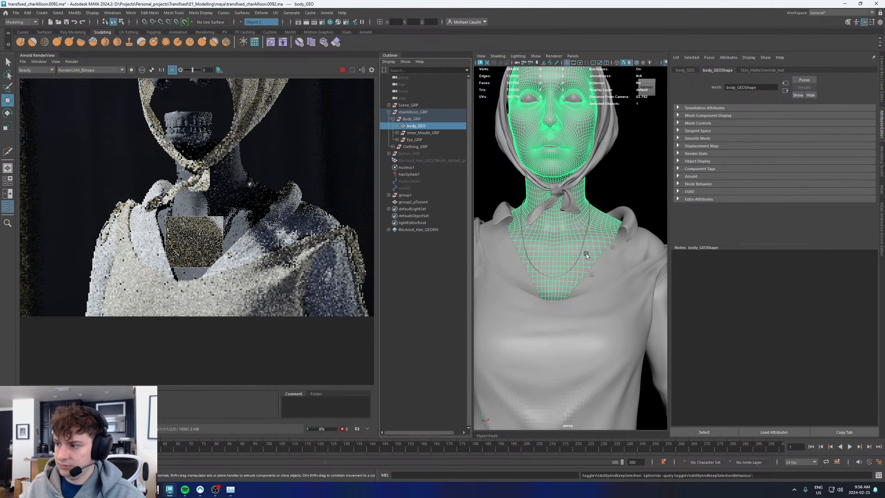
left_click_drag(586, 254, 517, 257, "alt")
right_click_drag(517, 257, 561, 237, "alt")
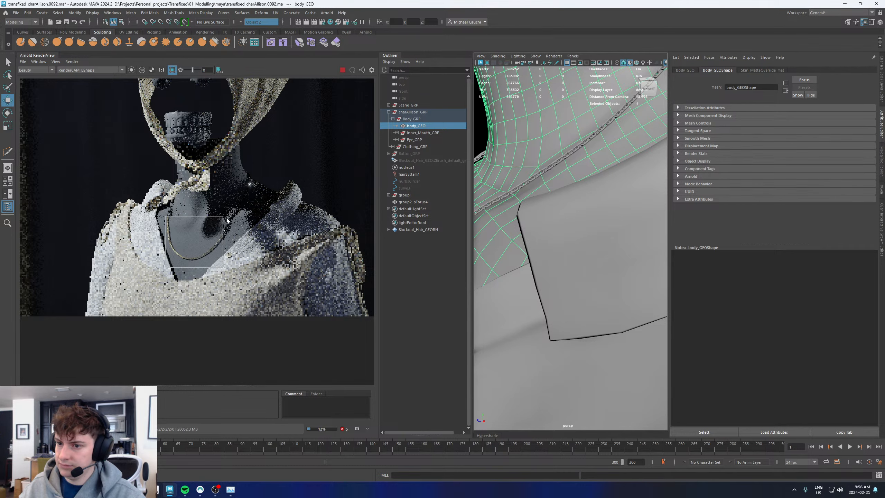
Turn off the render's crop region and examine the gold chain against the character in the full frame
scroll(225, 222, "down", 2)
scroll(225, 221, "down", 1)
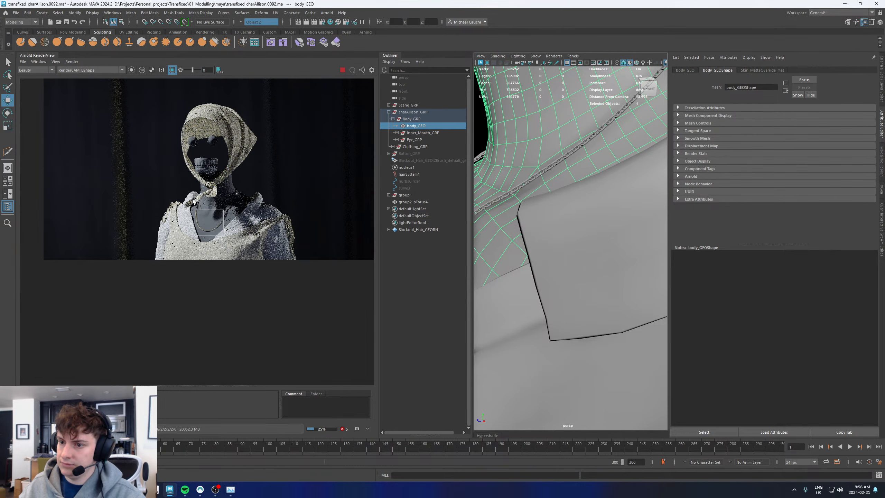
scroll(193, 201, "up", 4)
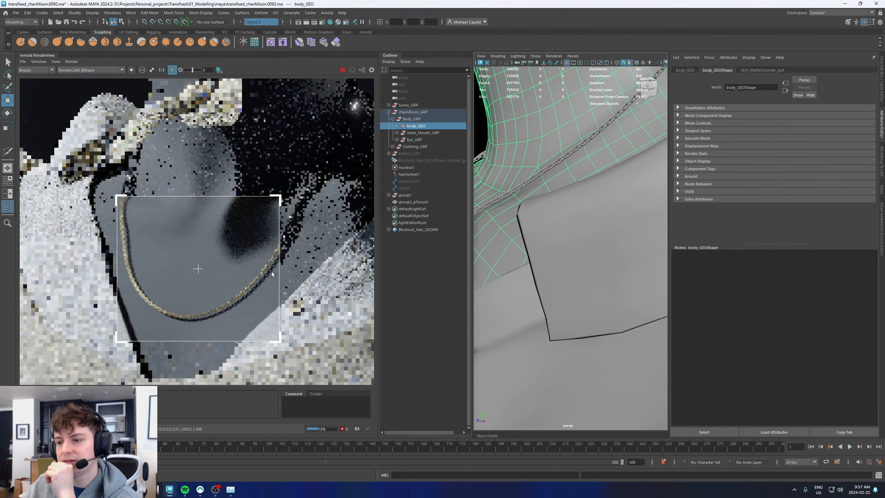
scroll(270, 275, "down", 3)
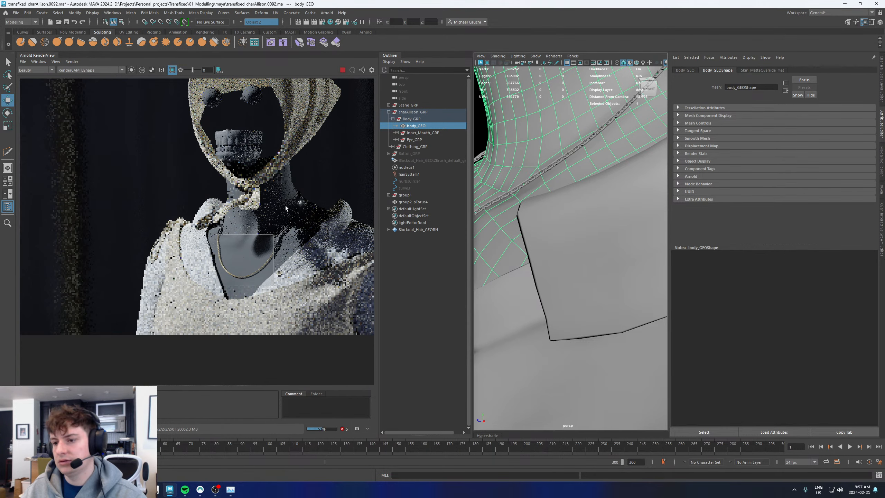
middle_click_drag(285, 206, 260, 252)
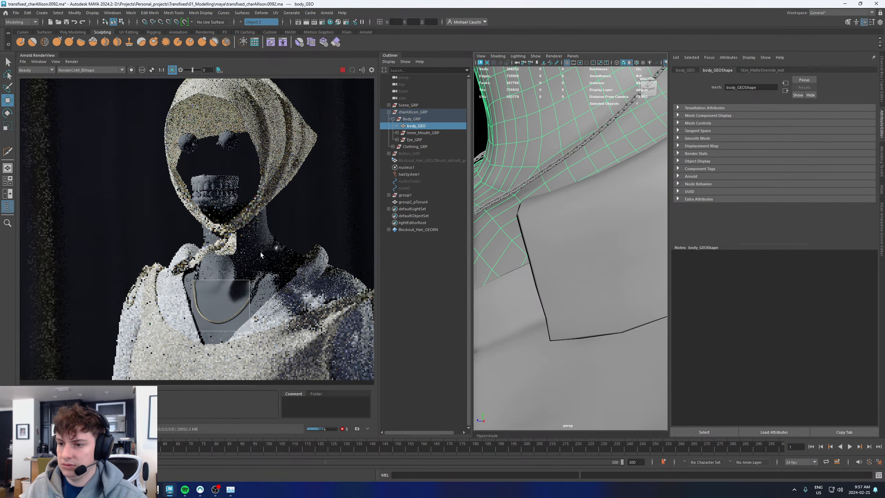
left_click(172, 70)
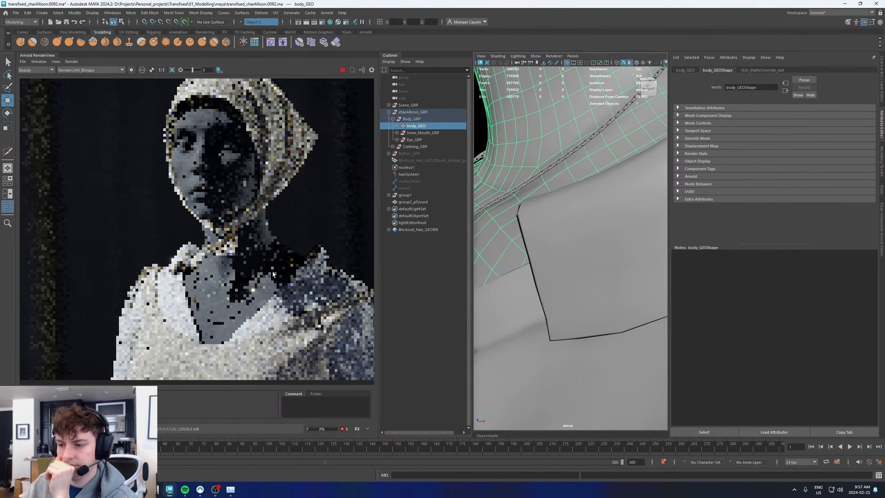
scroll(263, 297, "down", 3)
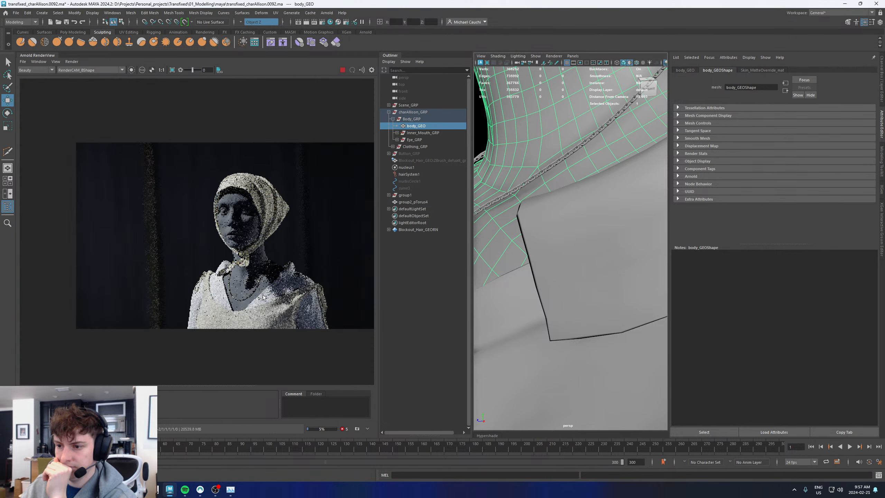
scroll(263, 298, "up", 5)
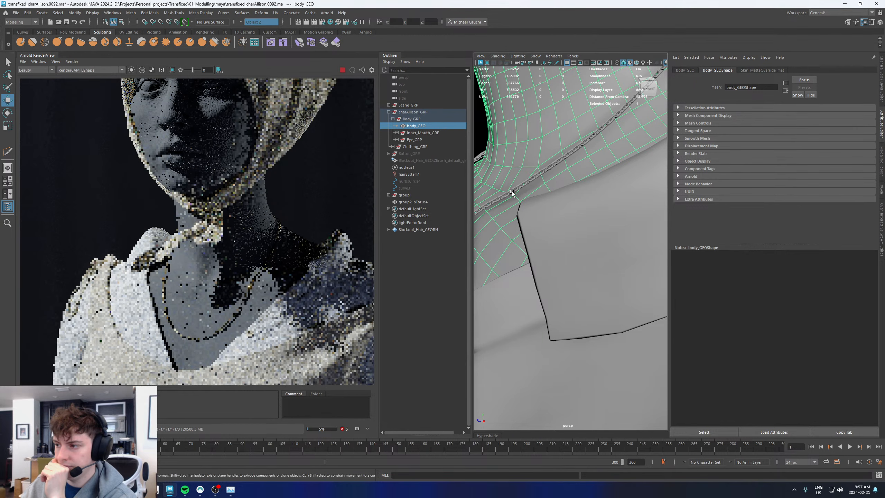
Select the chain and inspect its link detail in the viewport and along the neck and chest in the render
left_click(527, 180)
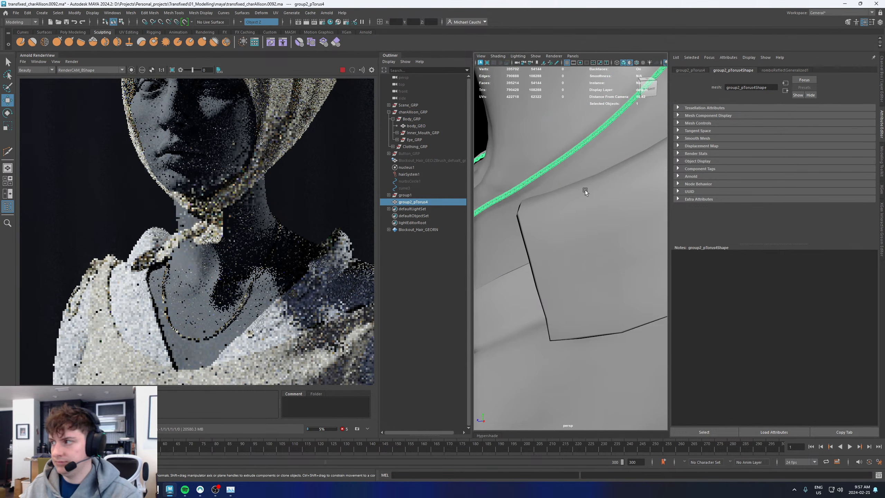
left_click_drag(578, 193, 602, 204, "alt")
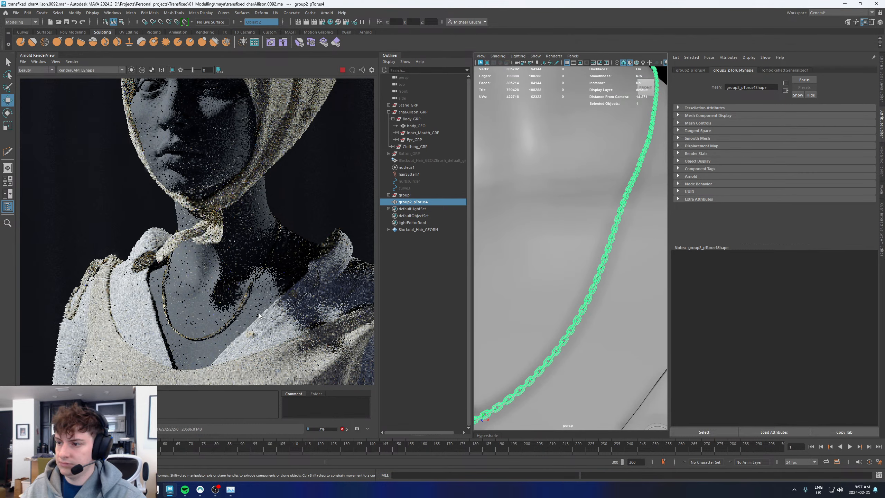
left_click(362, 71)
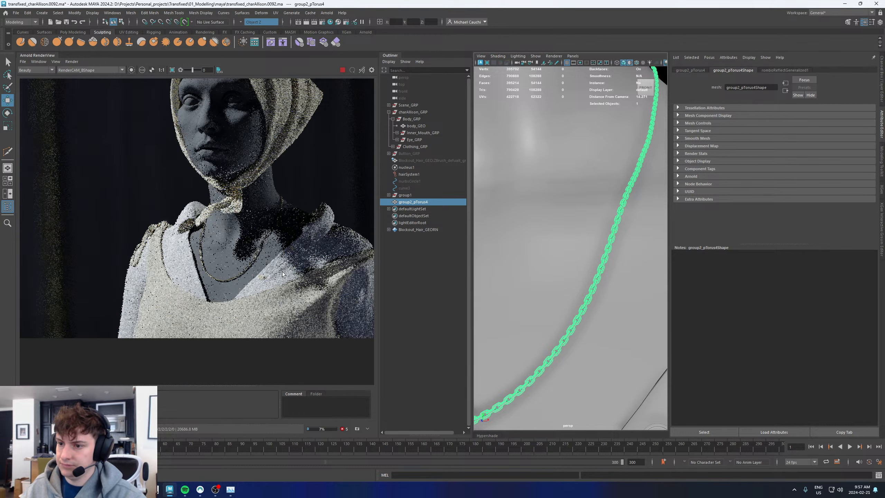
scroll(287, 268, "down", 5)
middle_click_drag(288, 267, 257, 273)
scroll(249, 266, "down", 2)
scroll(249, 267, "up", 7)
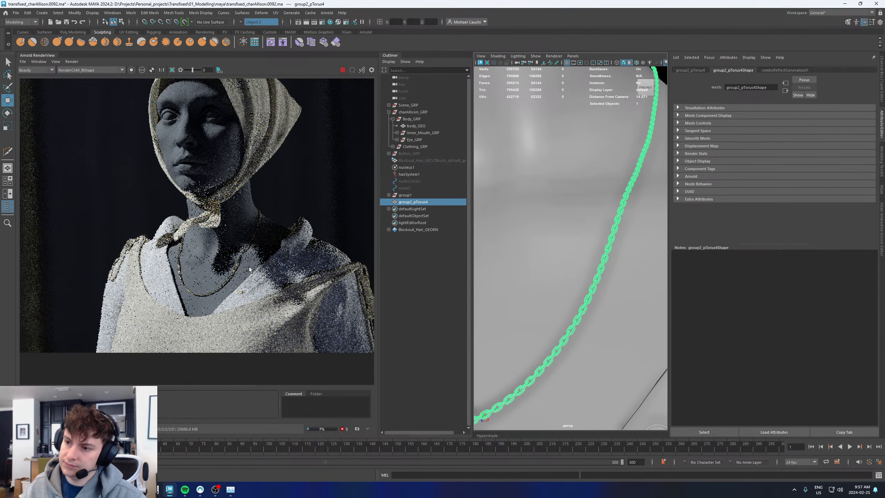
scroll(265, 227, "up", 4)
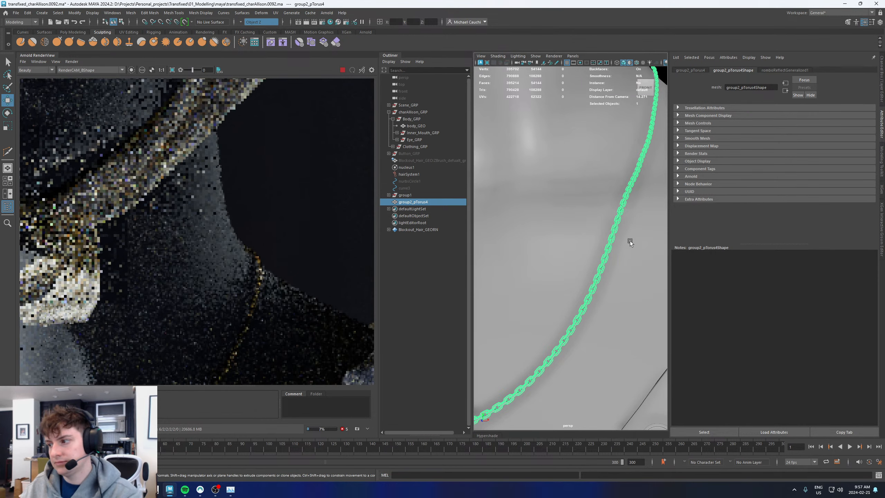
Inspect up close how the chain rests on the skin where it passes around the side of the neck
key("f")
left_click_drag(627, 241, 615, 188, "alt")
left_click(615, 185)
right_click_drag(615, 185, 665, 283, "alt")
left_click_drag(620, 251, 500, 240, "alt")
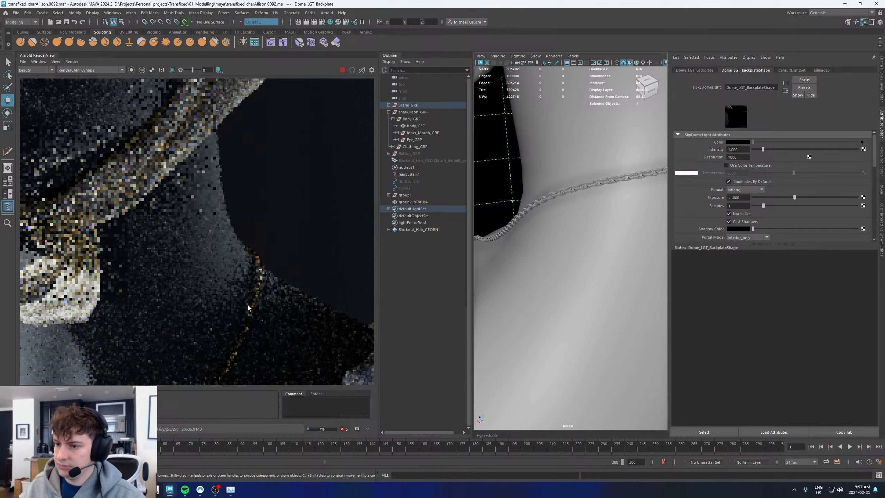
key("f")
left_click(564, 191)
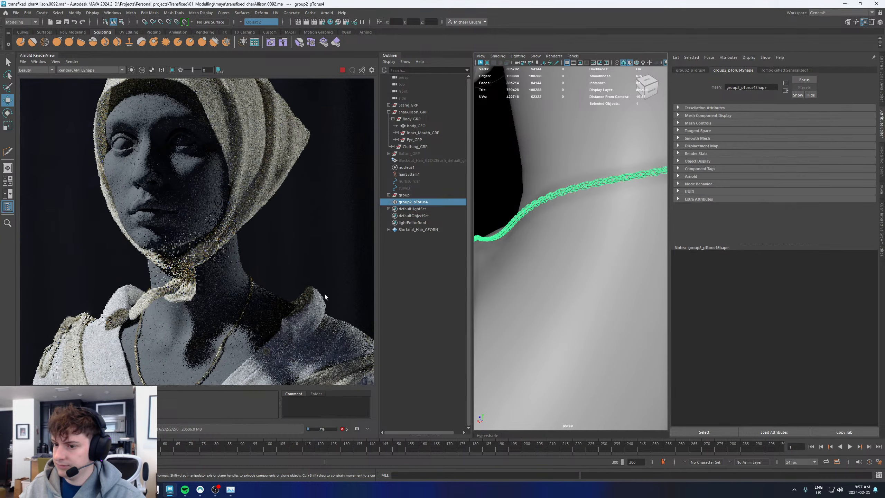
Compare the chain's overall fit in the portrait render with its path over neck and chest in the viewport, and stop the render
scroll(246, 315, "down", 2)
scroll(237, 341, "up", 2)
middle_click_drag(254, 307, 275, 277)
scroll(269, 272, "down", 2)
right_click_drag(522, 220, 495, 223, "alt")
left_click_drag(495, 223, 621, 216, "alt")
right_click_drag(621, 217, 509, 246, "alt")
left_click_drag(508, 246, 612, 226, "alt")
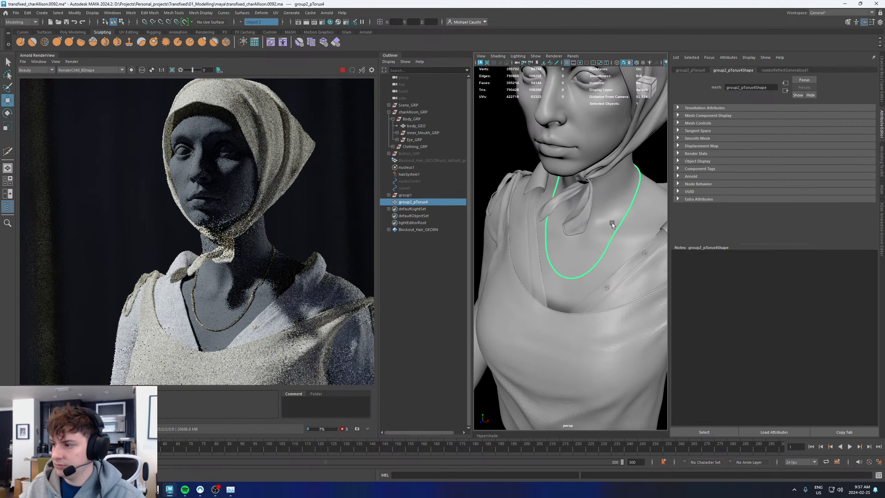
right_click_drag(613, 225, 692, 299, "alt")
right_click_drag(626, 243, 595, 239, "alt")
left_click_drag(595, 240, 507, 260, "alt")
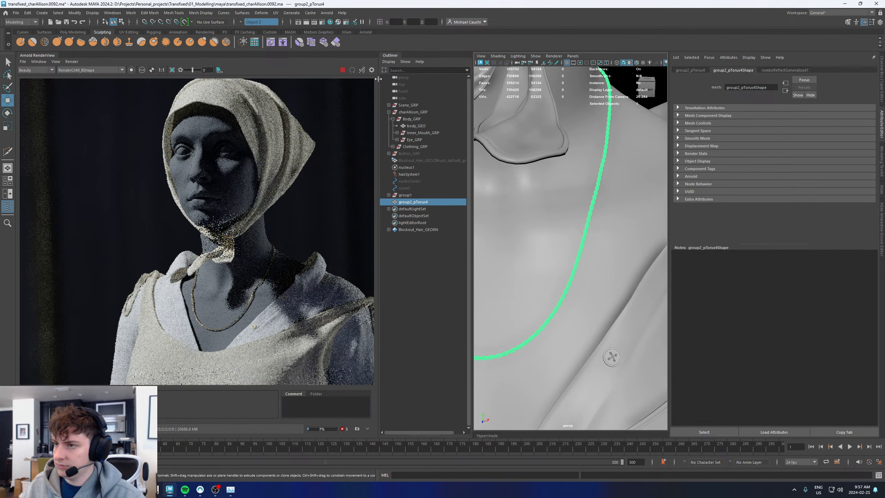
left_click(342, 72)
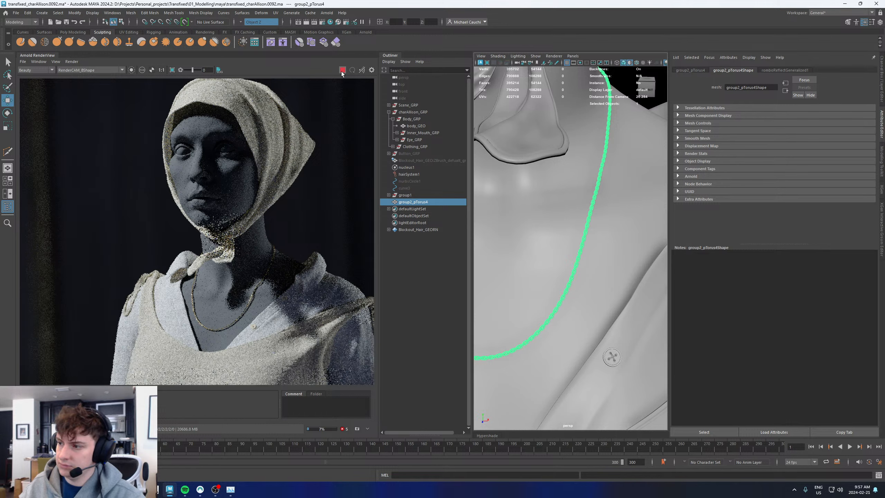
Select one chain link's faces beside the collarbone with soft selection turned on
left_click_drag(610, 209, 592, 210, "alt")
right_click_drag(591, 211, 594, 225)
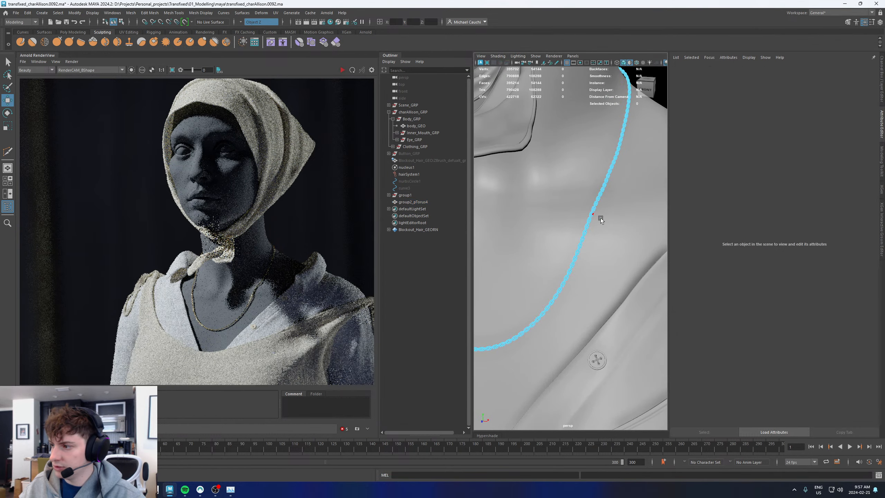
middle_click_drag(600, 218, 560, 234, "alt")
scroll(543, 229, "up", 8)
left_click(498, 215)
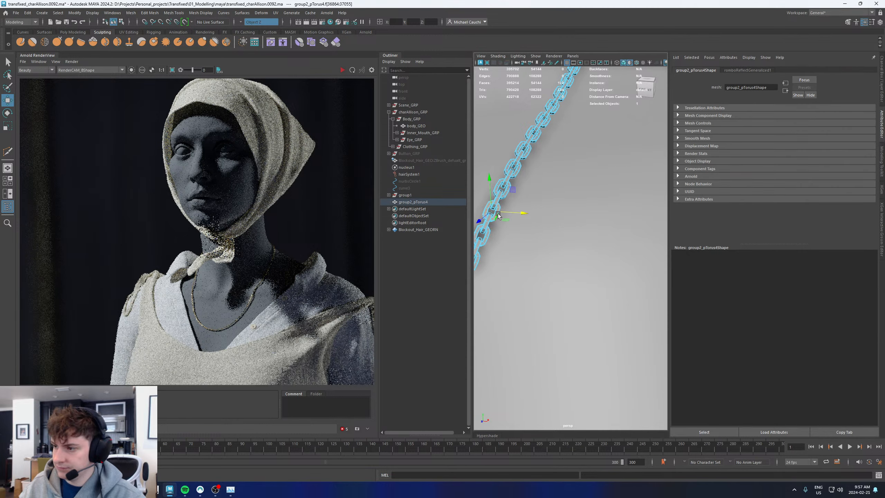
key("b")
left_click_drag(575, 223, 622, 227)
Set the Move tool's soft selection falloff mode to Volume
left_click(872, 23)
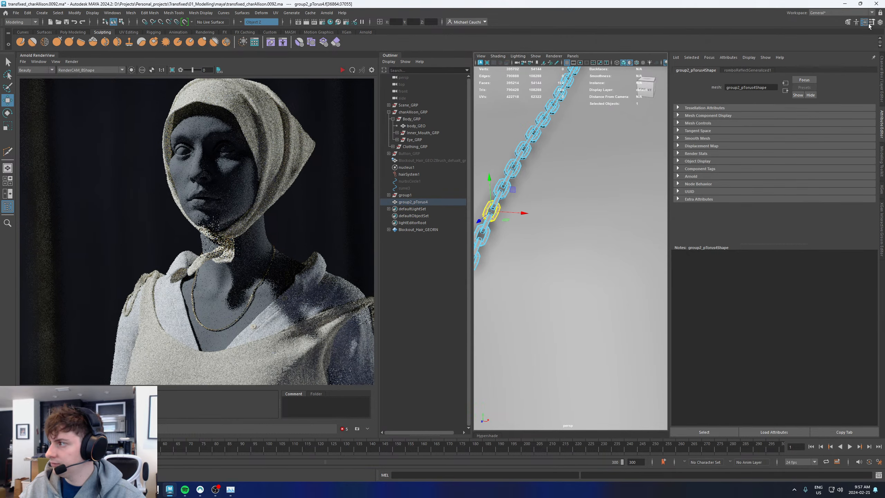
left_click(134, 128)
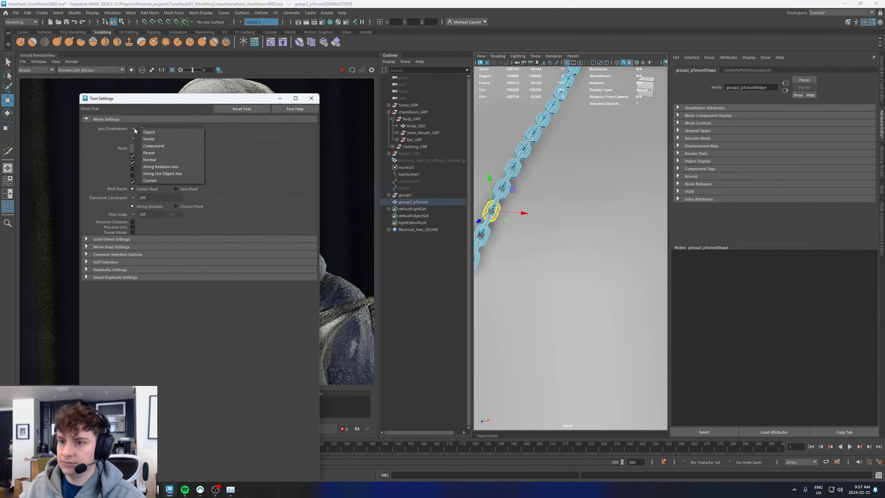
left_click(238, 151)
left_click(96, 262)
left_click(144, 278)
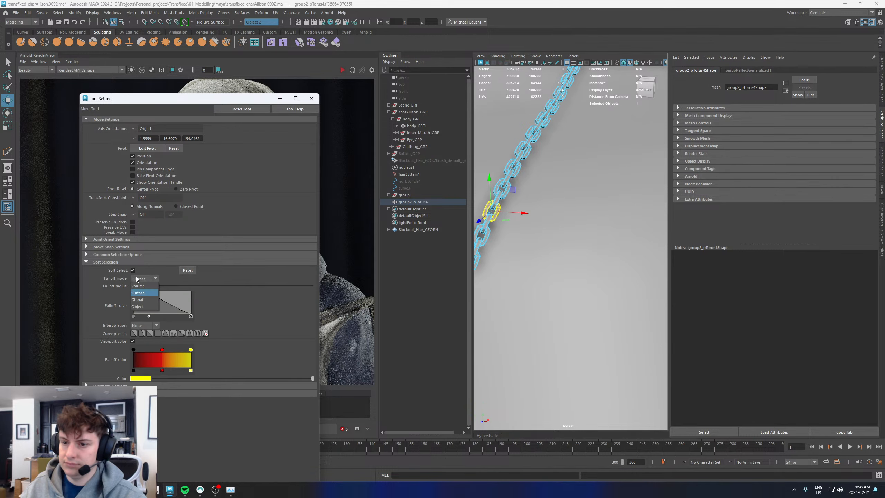
left_click(143, 286)
Widen the soft selection falloff radius to about 6.24 around the chain link beside the collarbone
right_click_drag(520, 240, 461, 236, "alt")
right_click_drag(592, 246, 535, 245, "alt")
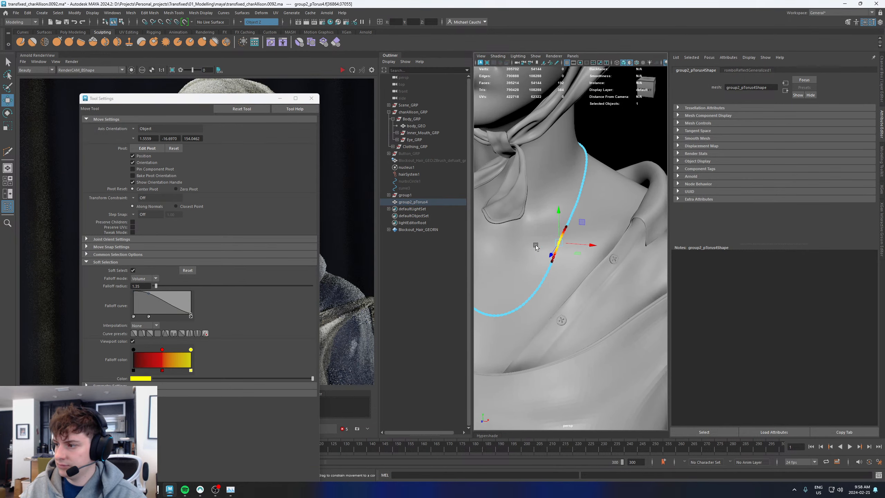
middle_click_drag(544, 244, 573, 240, "alt")
key("b")
left_click_drag(589, 239, 657, 241)
Pick individual links along the chain's side stretch and inspect up close how the soft selection falloff spreads to neighbouring links
left_click_drag(607, 210, 587, 224, "alt")
right_click_drag(587, 224, 700, 256, "alt")
middle_click_drag(609, 175, 515, 225, "alt")
left_click(641, 148)
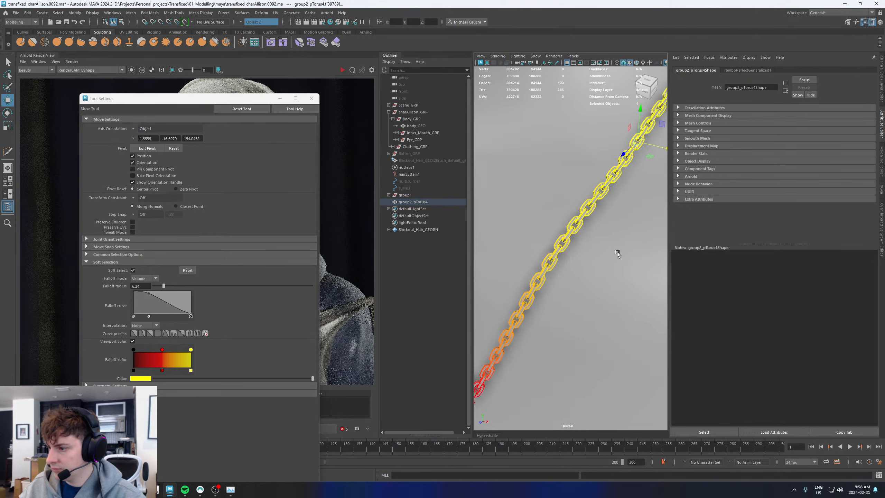
right_click_drag(617, 252, 504, 258, "alt")
left_click_drag(504, 258, 552, 255, "alt")
right_click_drag(552, 255, 600, 224, "alt")
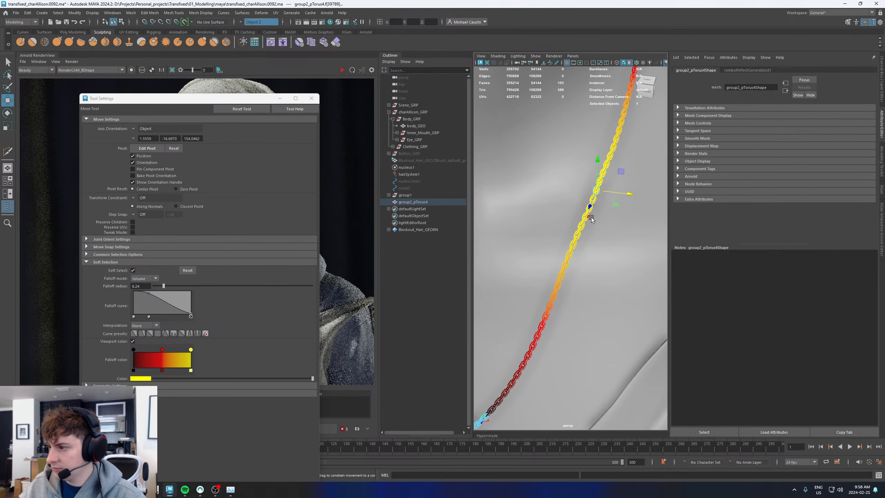
left_click(591, 219)
left_click(604, 184)
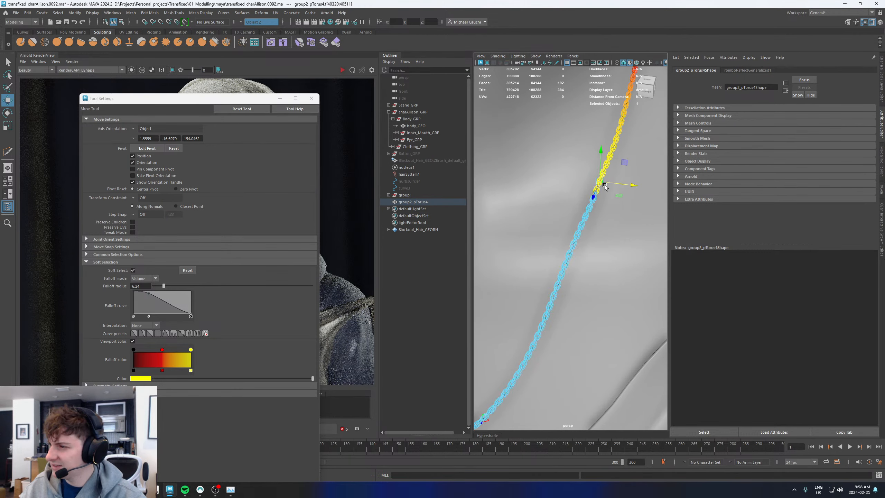
left_click(609, 163)
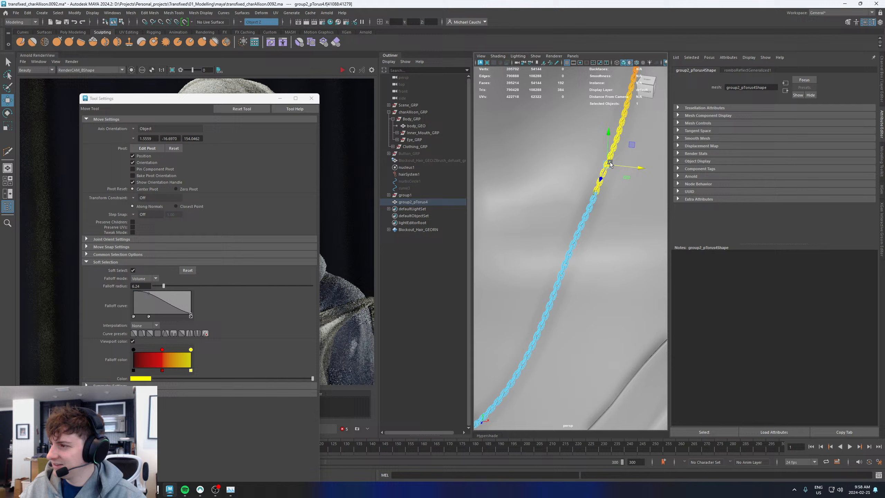
left_click(601, 196, "shift")
mouse_move(602, 198)
left_mouse_down("alt")
mouse_move(606, 176)
mouse_move(605, 198)
left_mouse_up("alt")
right_click_drag(605, 198, 537, 198, "alt")
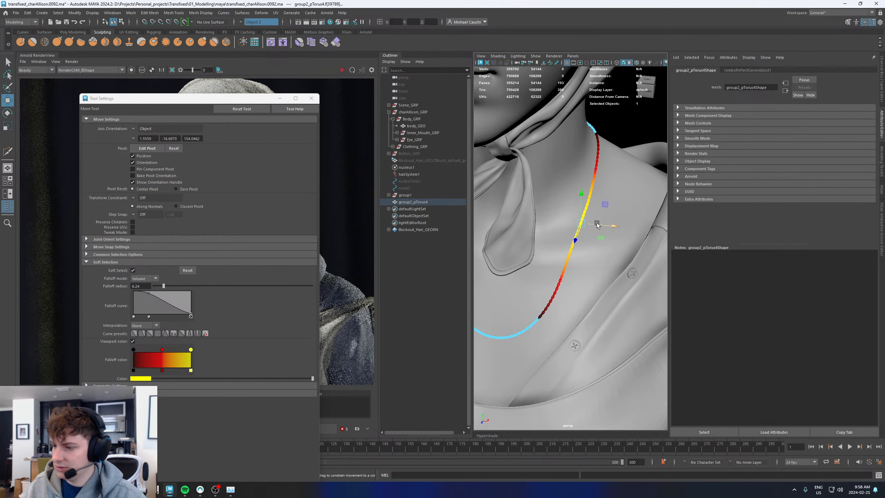
Try to reposition the chain's side stretch from one selected link, and select a link further back on the shoulder to inspect it
double_click(565, 270)
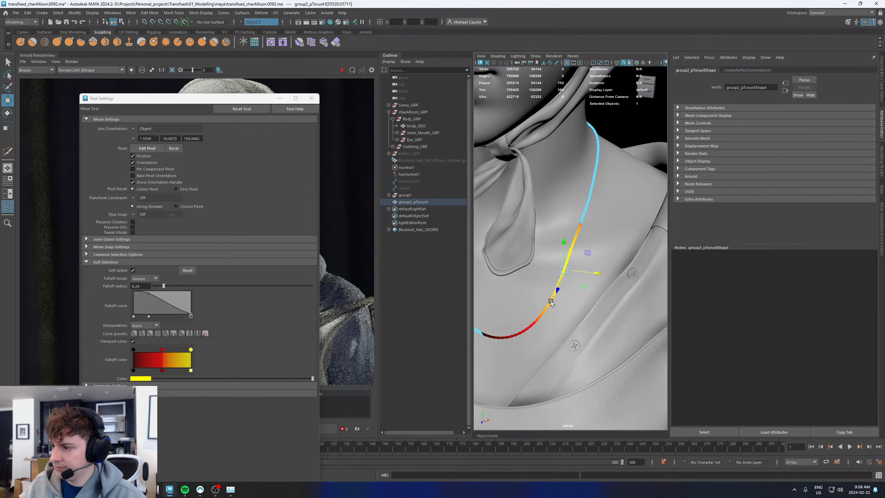
double_click(580, 227)
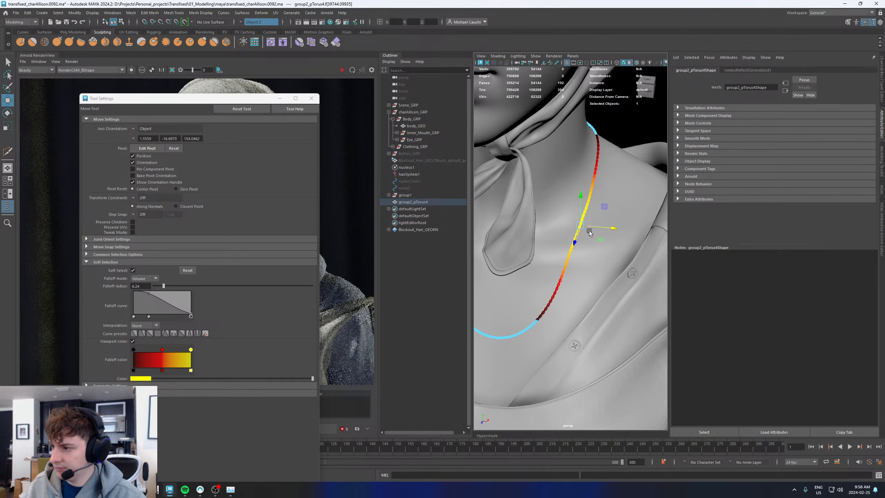
left_click_drag(580, 226, 582, 197)
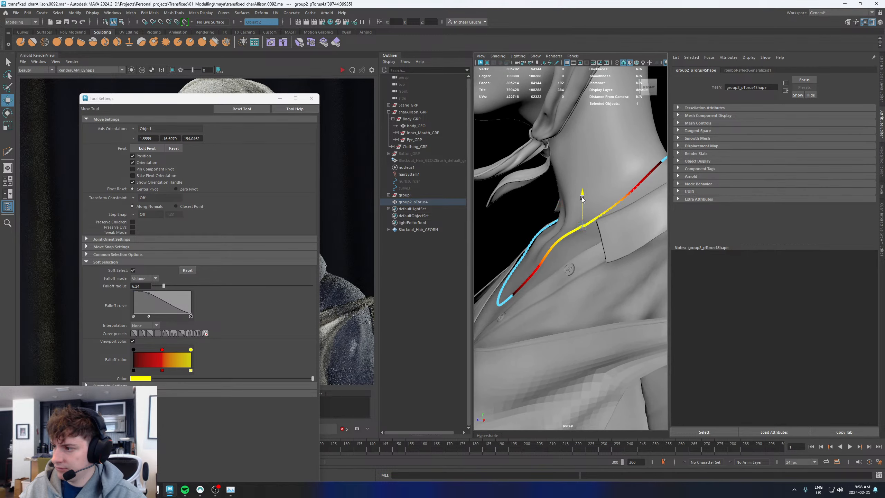
left_click(622, 199)
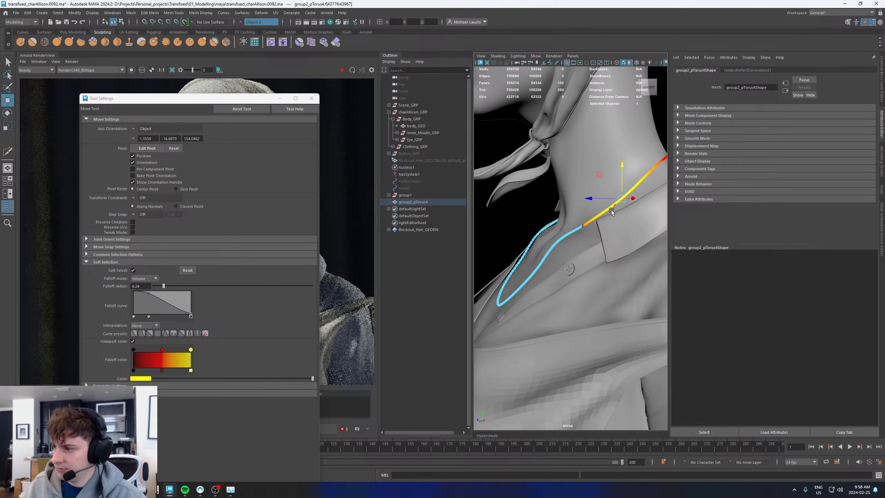
key("f")
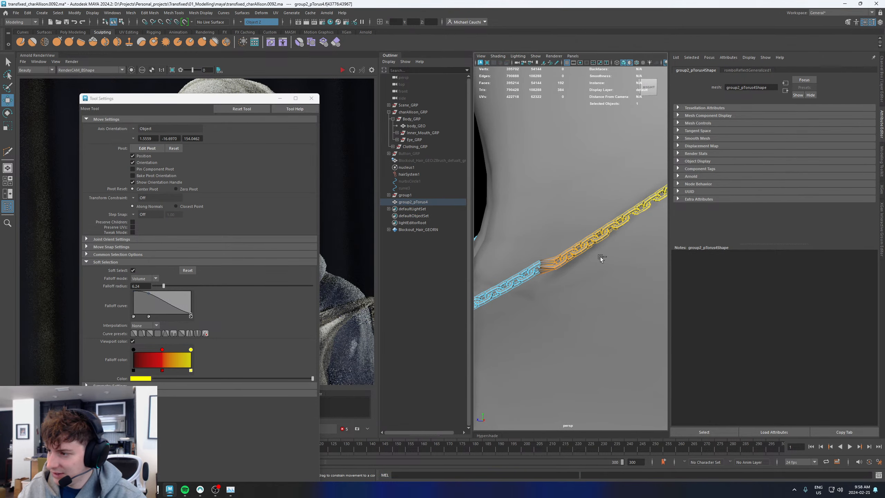
Undo the last link selection and chain move, and raise the side stretch slightly over the skin
key("ctrl+z")
key("ctrl+z")
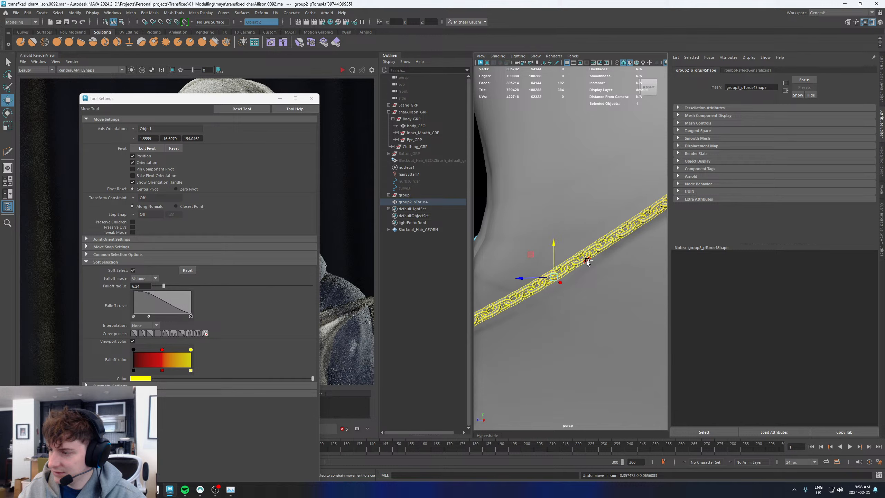
scroll(542, 263, "down", 5)
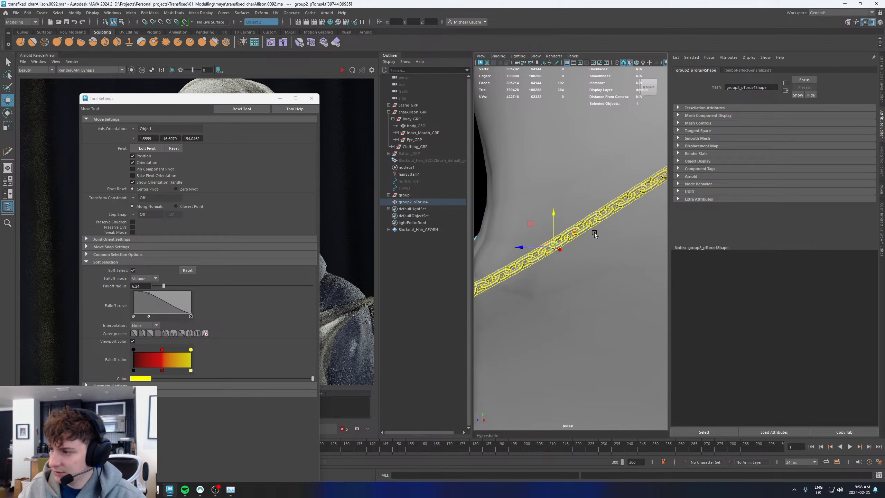
Reduce the falloff radius to about 3.86 and shift the chain's lower side curve slightly sideways from one selected link
left_click_drag(585, 240, 665, 285, "alt")
key("b")
left_click_drag(616, 256, 589, 270)
middle_click_drag(589, 270, 615, 224, "alt")
double_click(593, 265)
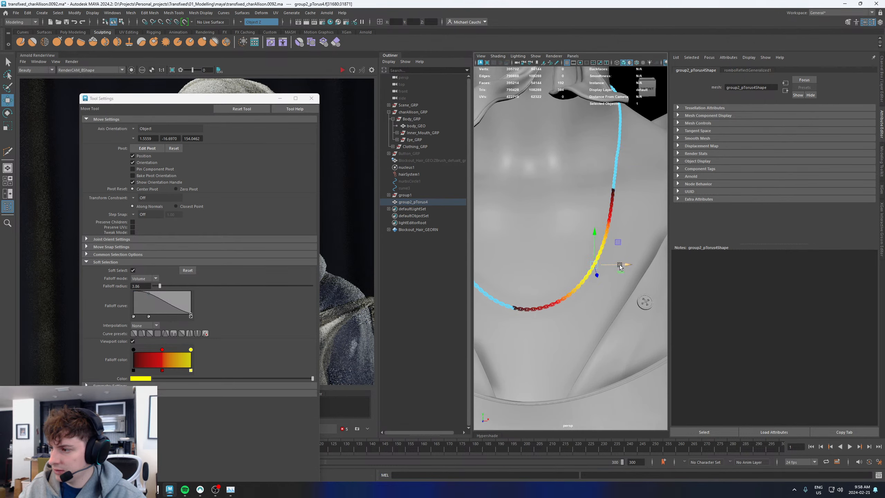
left_click_drag(619, 264, 620, 265)
Deselect the chain, check its overall fit on the neck and chest, and close the Move tool's settings
scroll(629, 205, "down", 12)
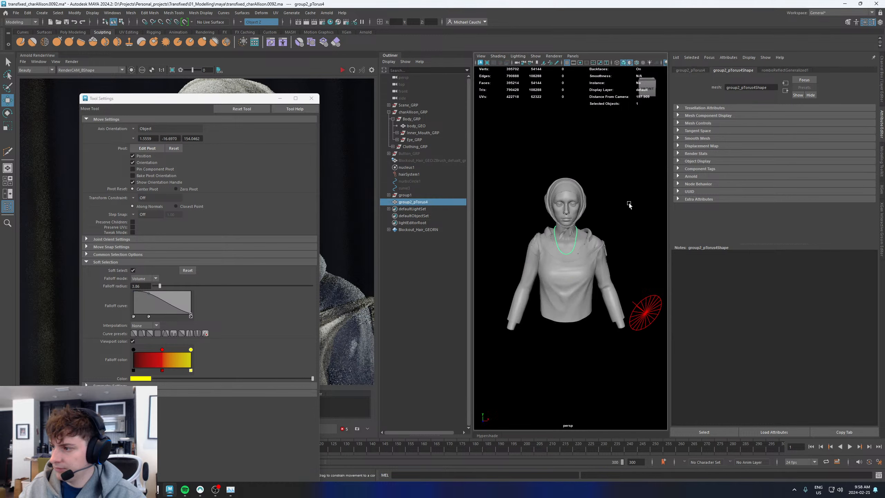
left_click(627, 205)
left_click_drag(614, 227, 587, 229, "alt")
scroll(607, 265, "up", 10)
scroll(537, 259, "down", 2)
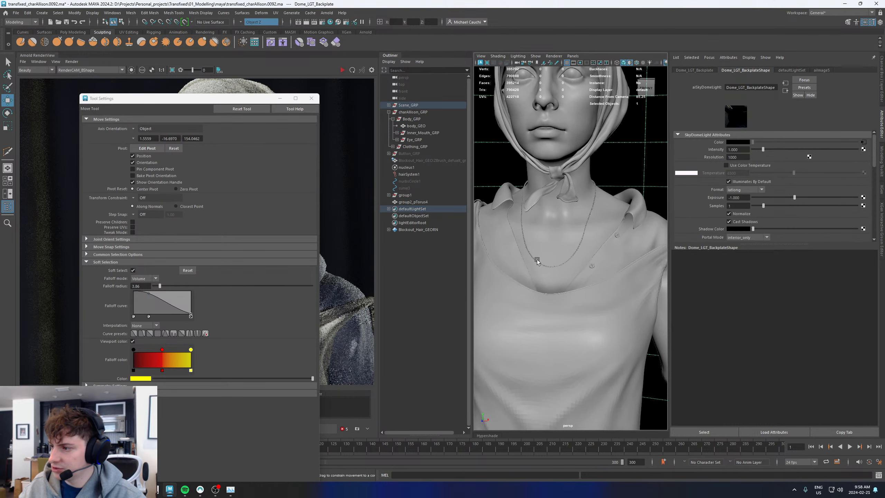
left_click(311, 98)
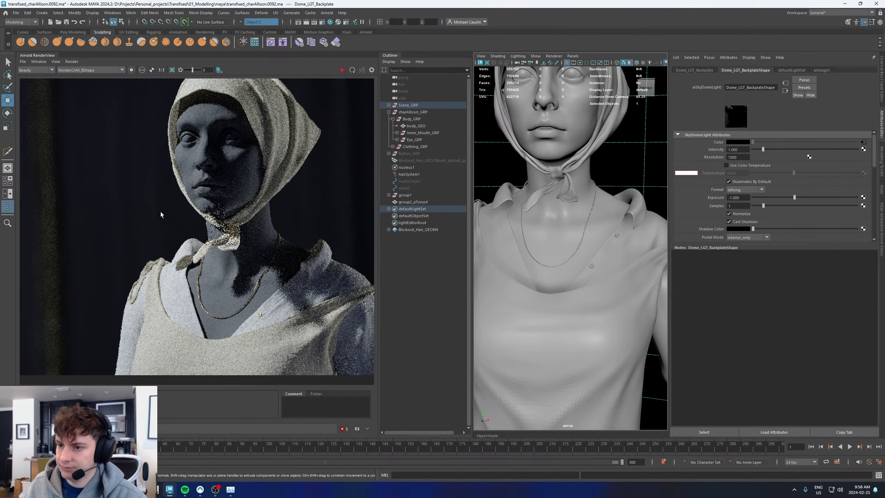
Mark a crop region around the neck and chest in the render and start rendering the adjusted chain
left_click_drag(186, 219, 304, 343)
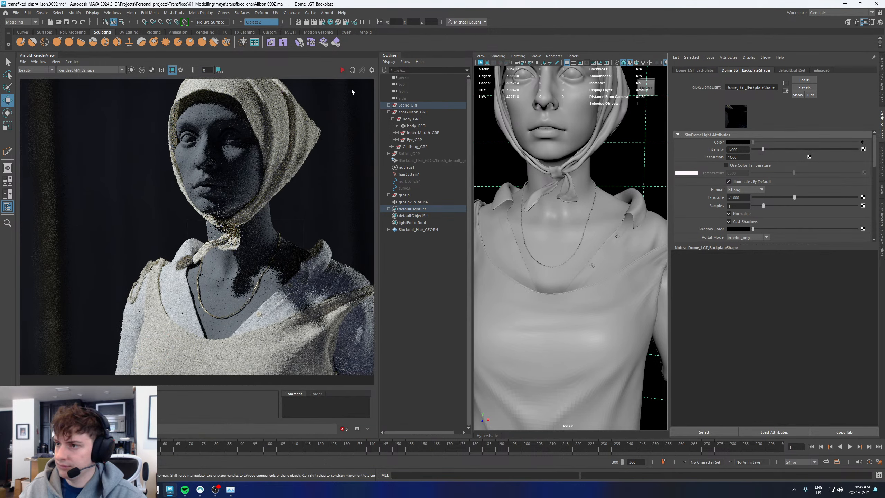
left_click(341, 70)
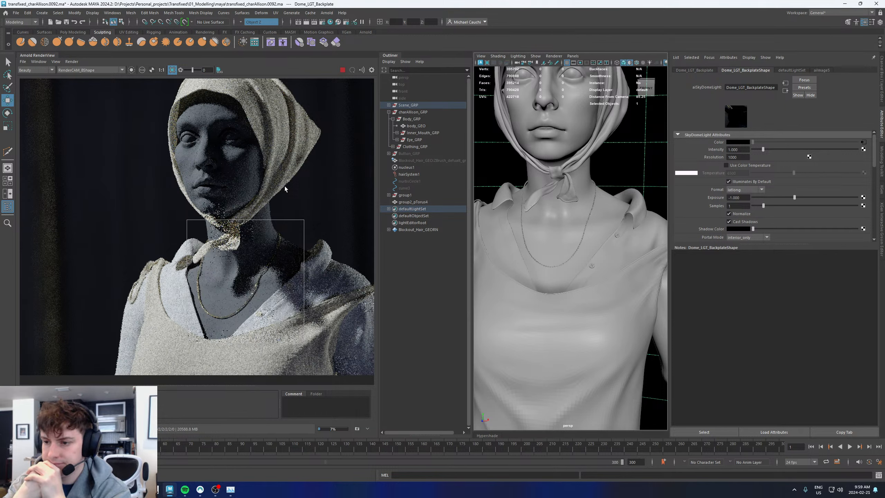
scroll(257, 287, "up", 2)
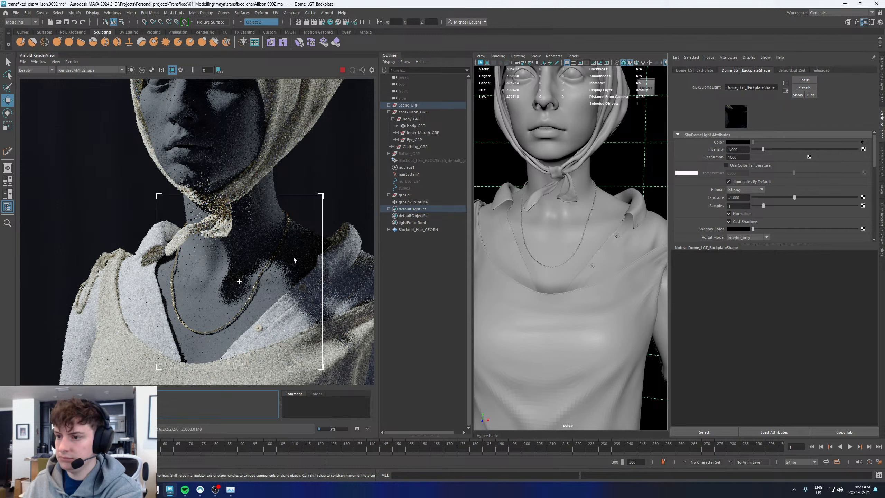
Examine how the gold chain reads in the cropped render, from the full portrait down to its links beside the neck shadow
scroll(295, 259, "down", 2)
scroll(292, 258, "down", 2)
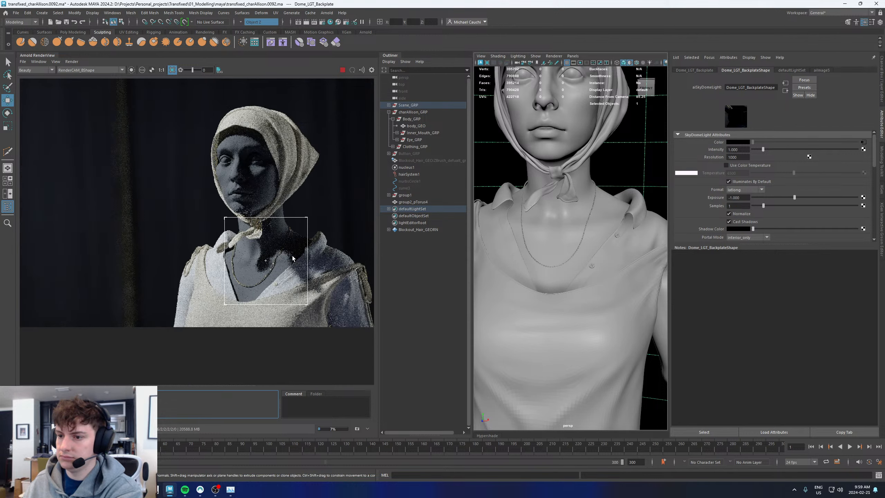
scroll(294, 255, "up", 2)
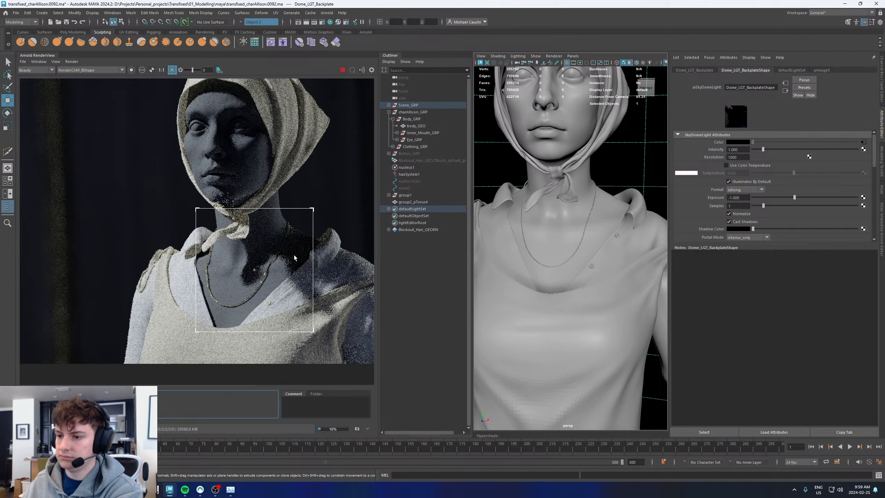
scroll(282, 278, "up", 2)
middle_click_drag(282, 278, 264, 282)
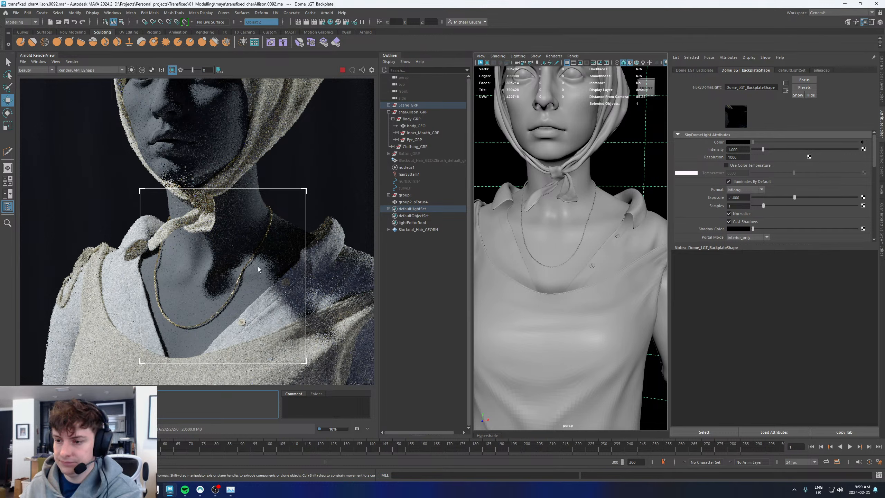
scroll(242, 302, "up", 5)
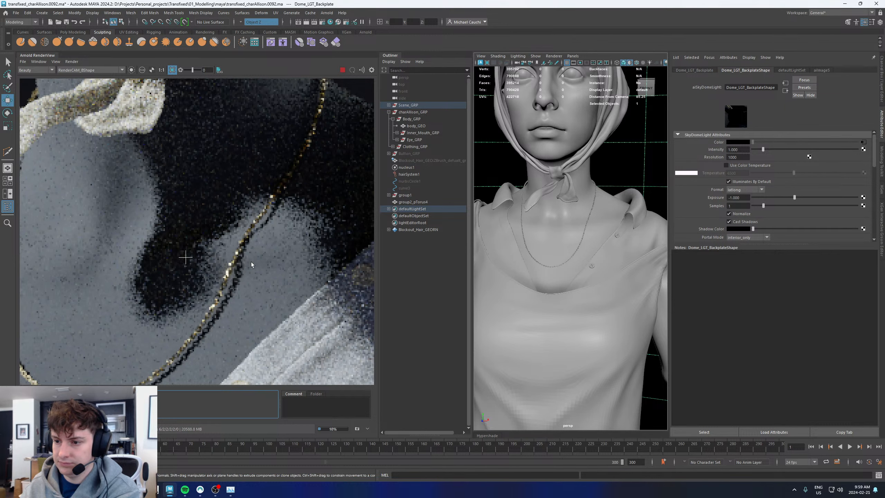
scroll(237, 292, "down", 3)
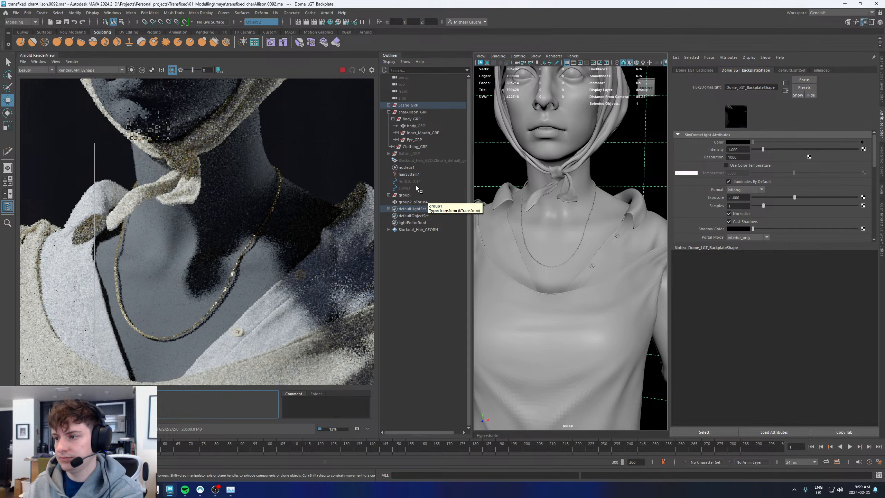
Check the chain in the cropped render and store a snapshot of that render for comparison
scroll(238, 285, "down", 5)
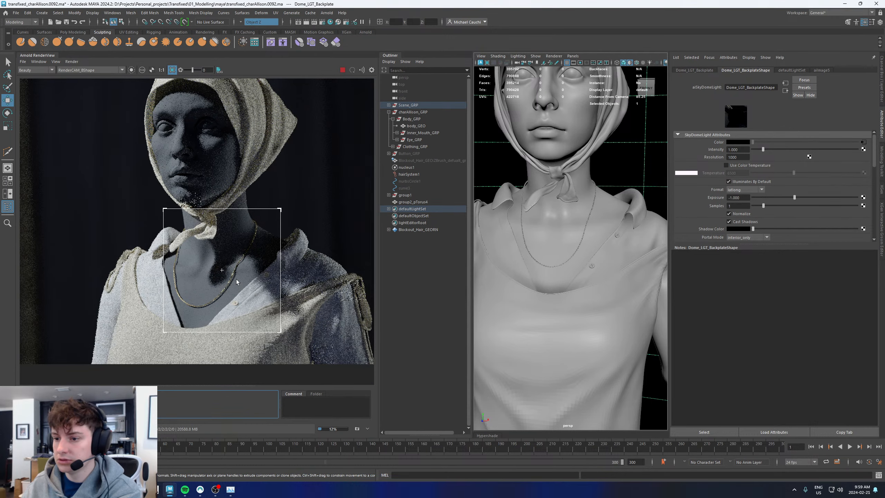
scroll(236, 284, "up", 6)
scroll(224, 302, "down", 4)
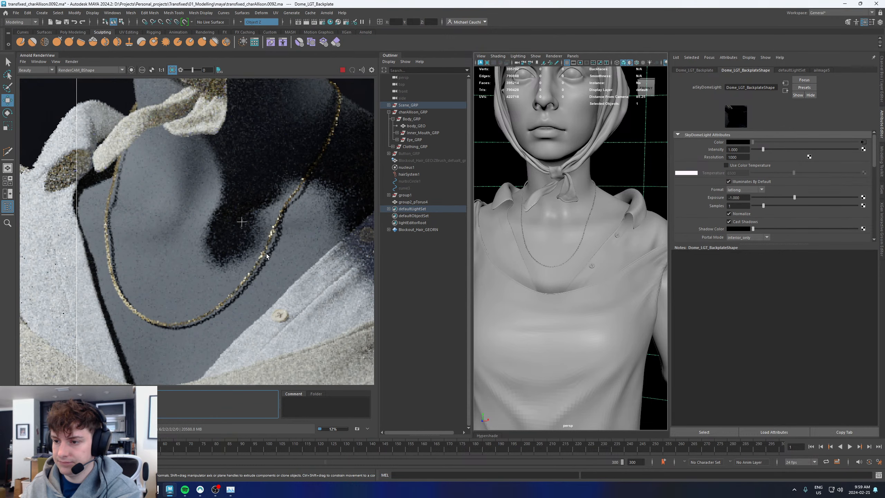
scroll(279, 256, "down", 2)
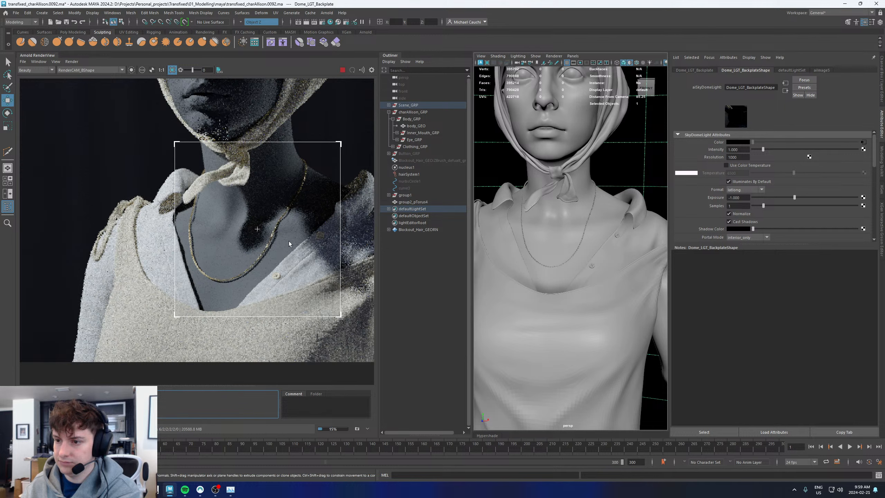
scroll(284, 243, "down", 2)
scroll(283, 242, "up", 3)
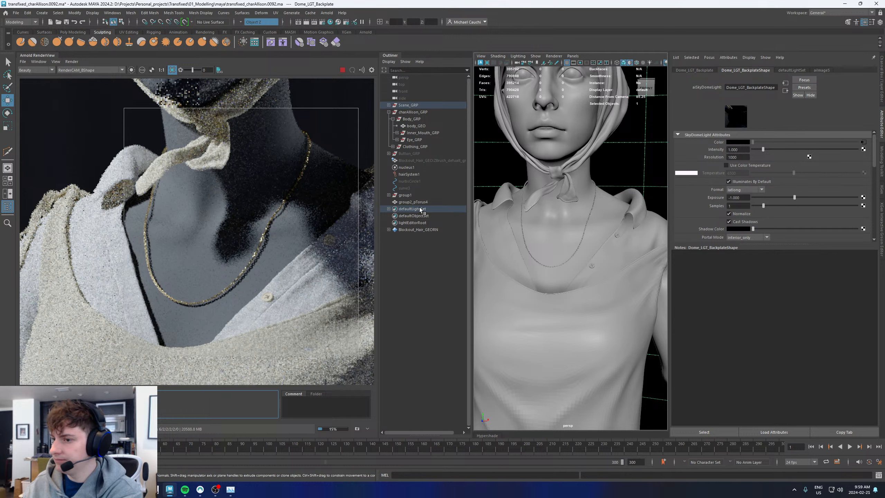
left_click(75, 62)
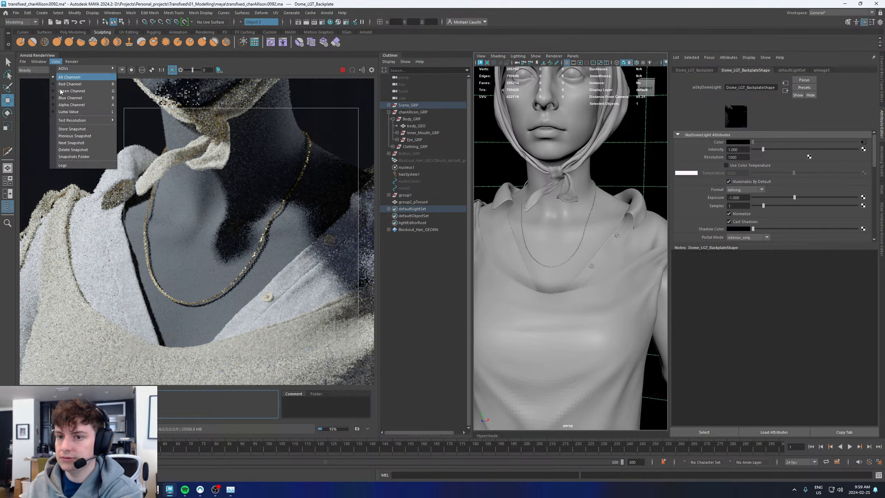
left_click(73, 131)
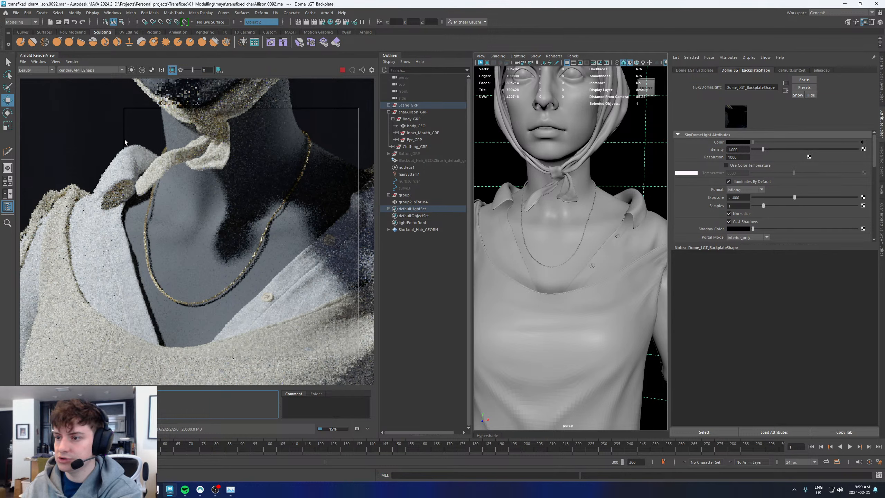
Select the necklace chain, open its romboReflectGeneralized1 material, and inspect the chain's highlights in the cropped render
left_click(594, 190)
left_click(785, 70)
scroll(183, 297, "up", 4)
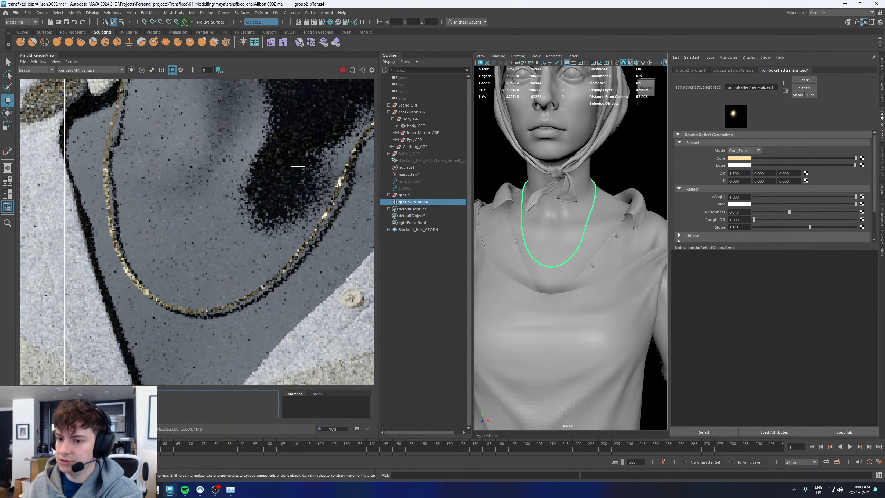
scroll(230, 272, "down", 4)
scroll(233, 275, "up", 2)
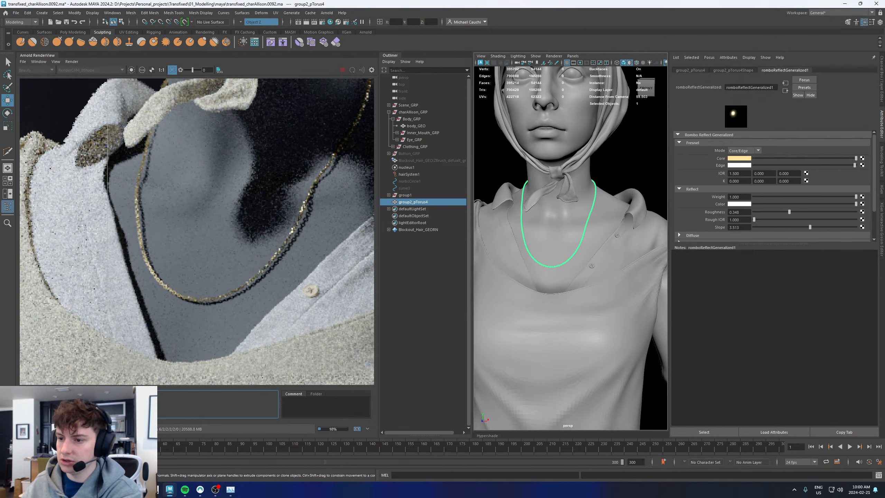
scroll(192, 280, "down", 1)
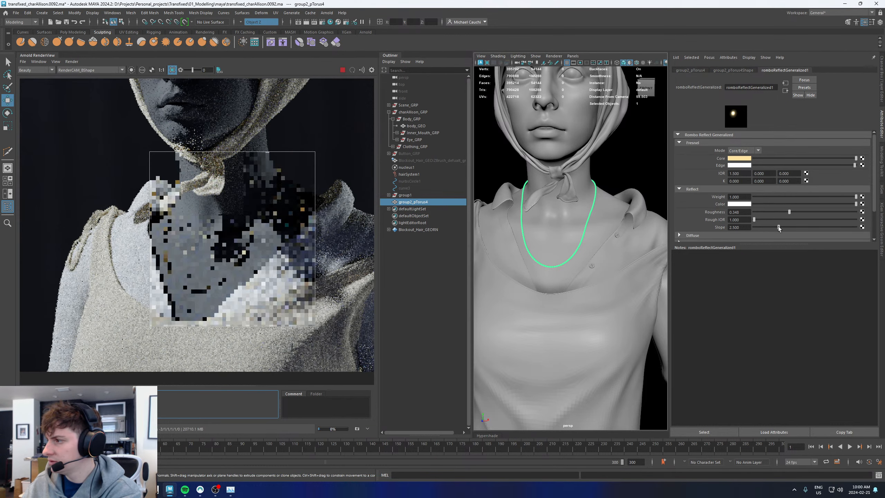
Try a reflection Slope of about 2.13 on the chain's gold material and inspect the highlights along the links
left_click_drag(779, 226, 768, 227)
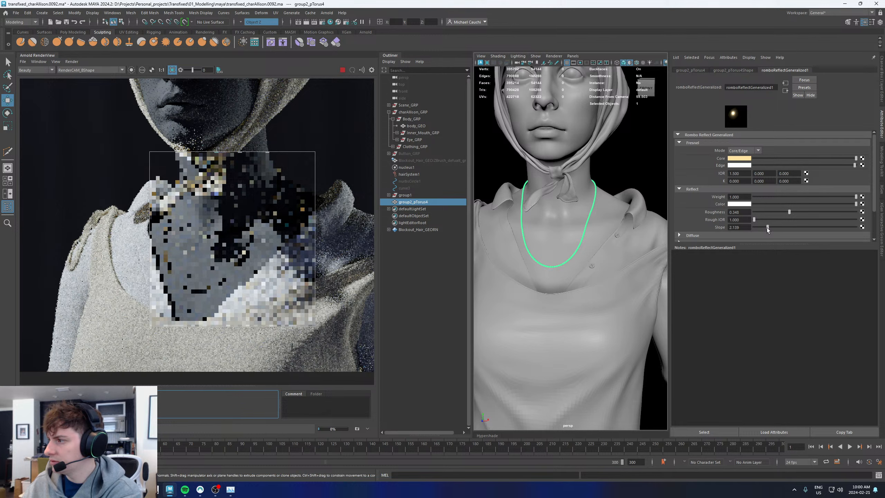
scroll(227, 279, "up", 1)
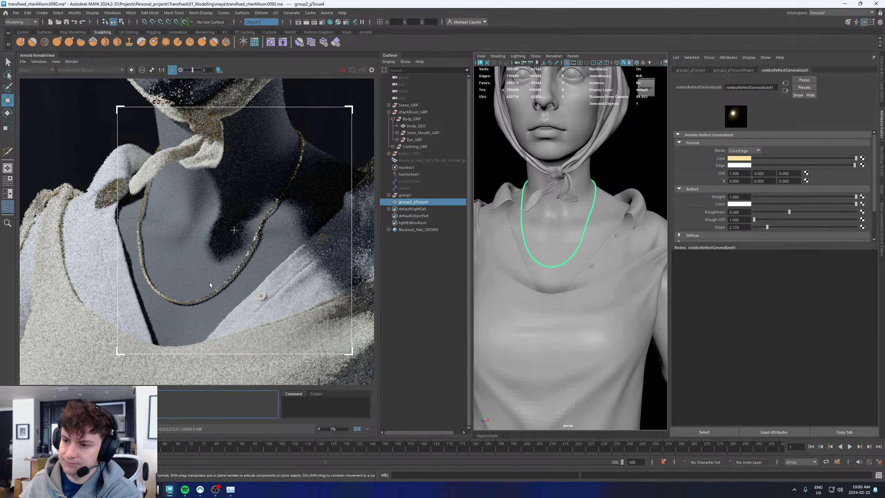
scroll(247, 152, "up", 4)
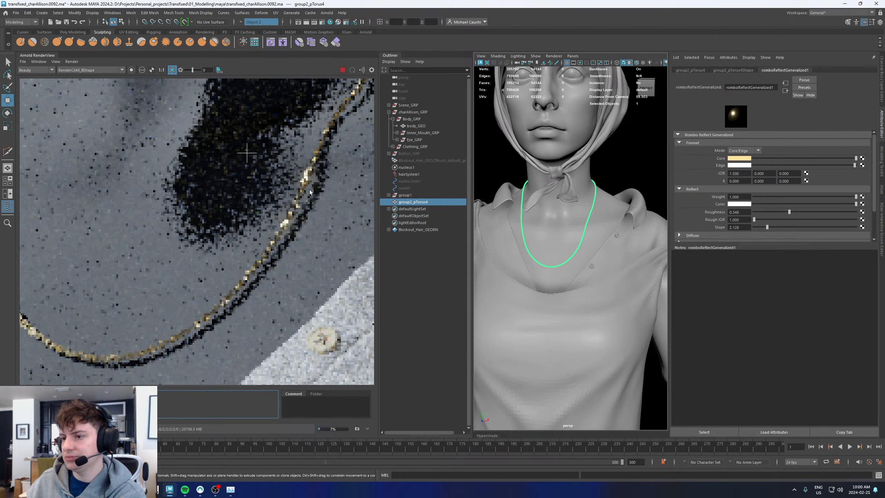
left_click(736, 227)
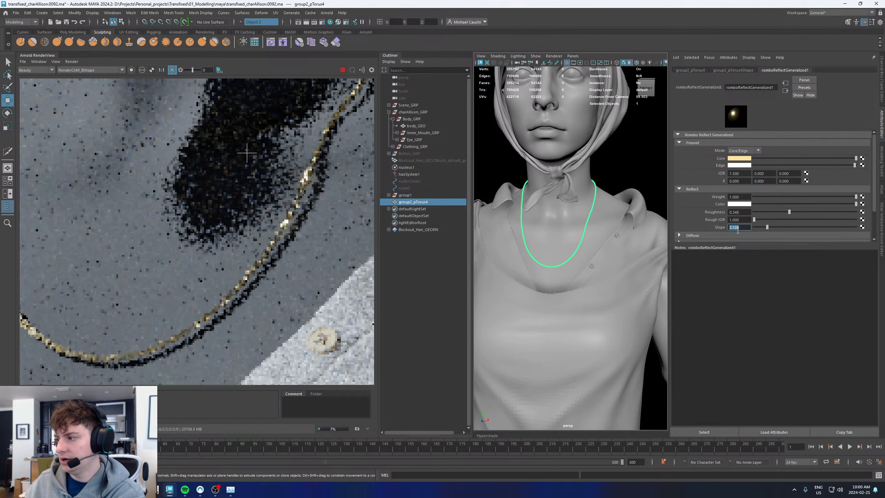
Compare the current necklace render with the stored snapshot by switching back and forth between them
scroll(315, 239, "down", 2)
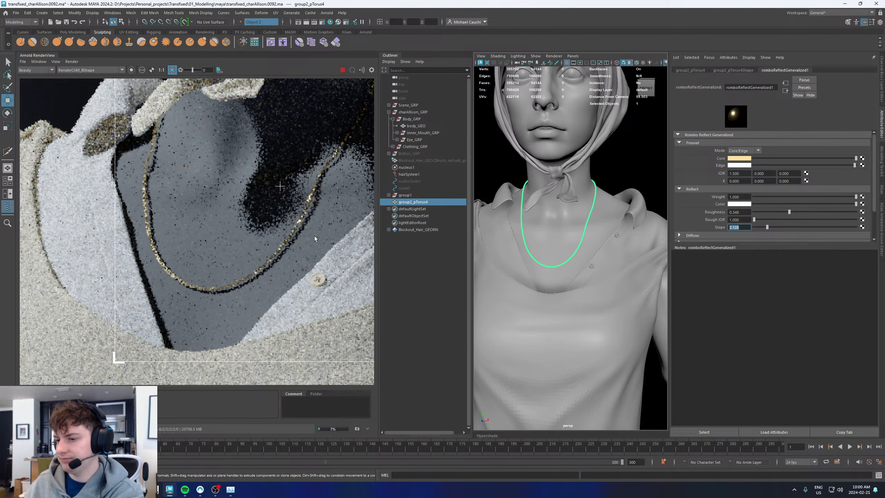
scroll(315, 238, "down", 2)
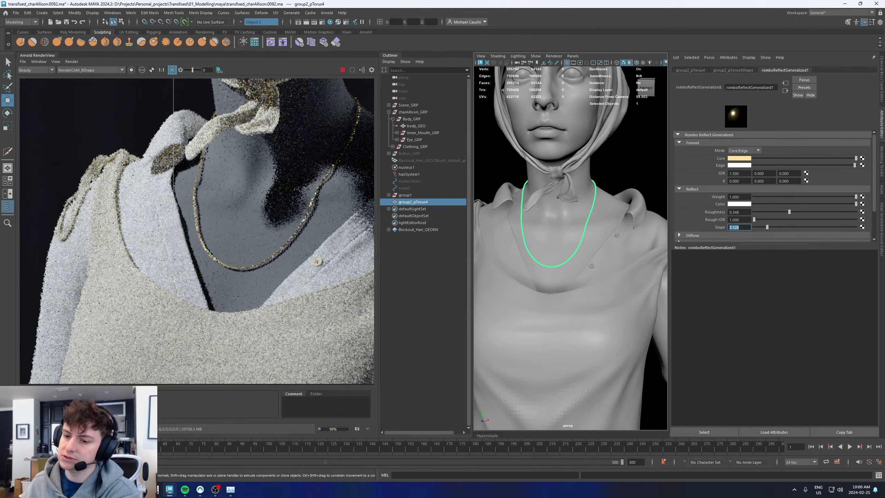
left_click(38, 404)
left_click(37, 404)
left_click(38, 405)
left_click(37, 404)
left_click(37, 405)
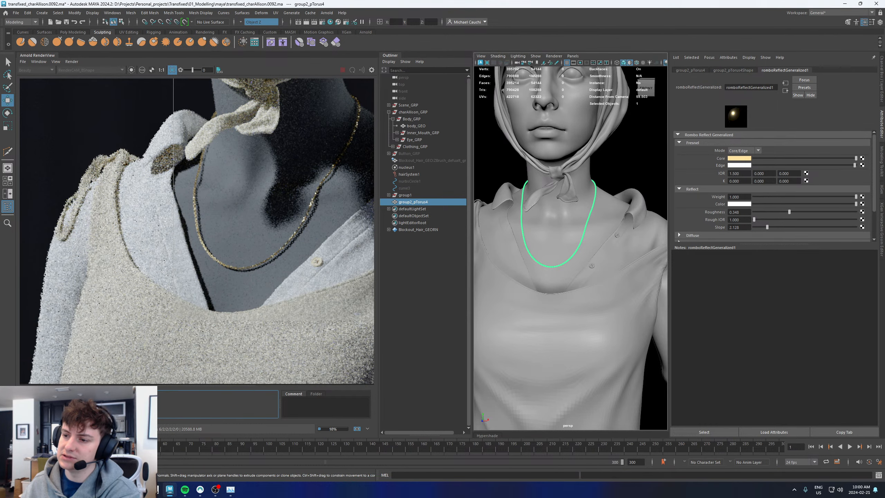
left_click(37, 404)
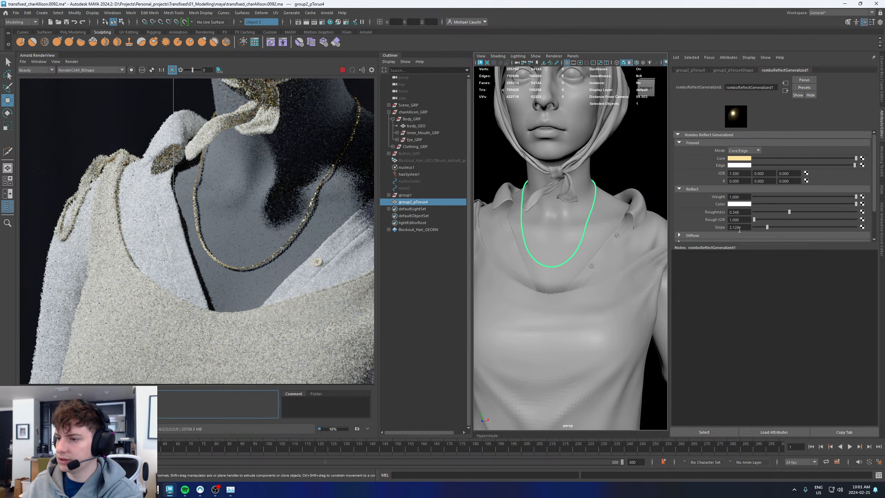
Examine the chain's lower curve and sides in the cropped render, both in close-up and at wider framing
scroll(160, 373, "up", 4)
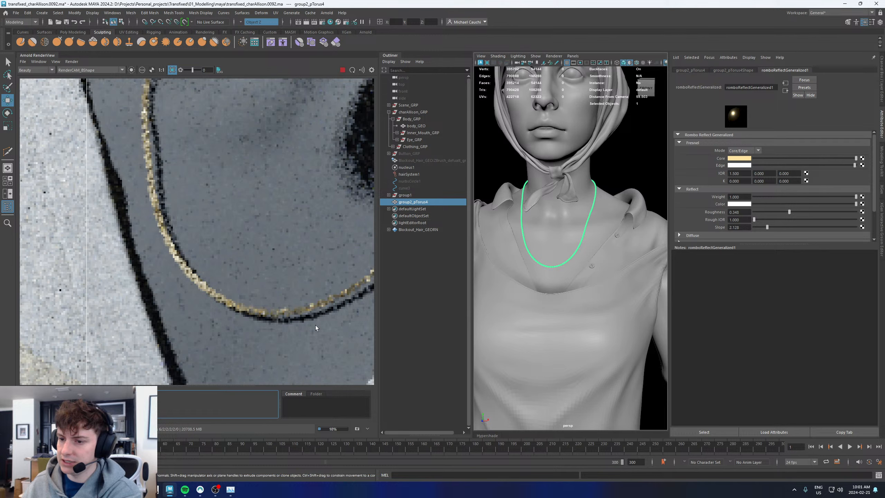
scroll(181, 271, "down", 4)
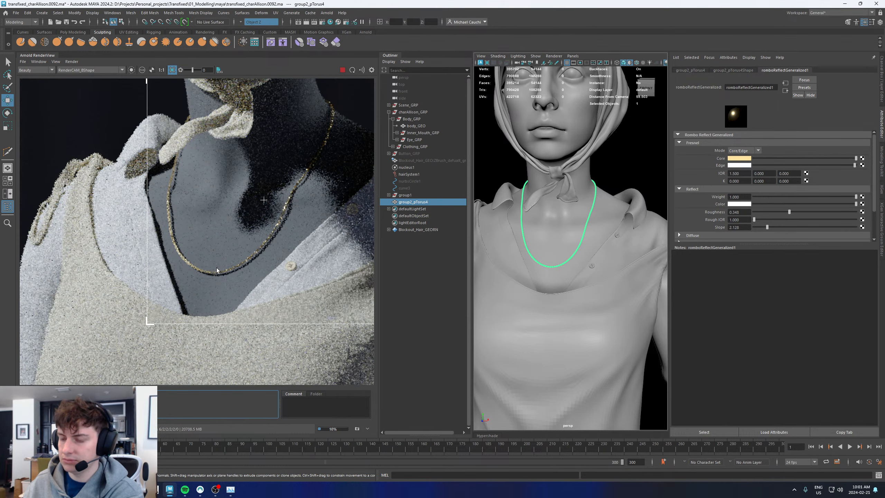
scroll(191, 280, "up", 3)
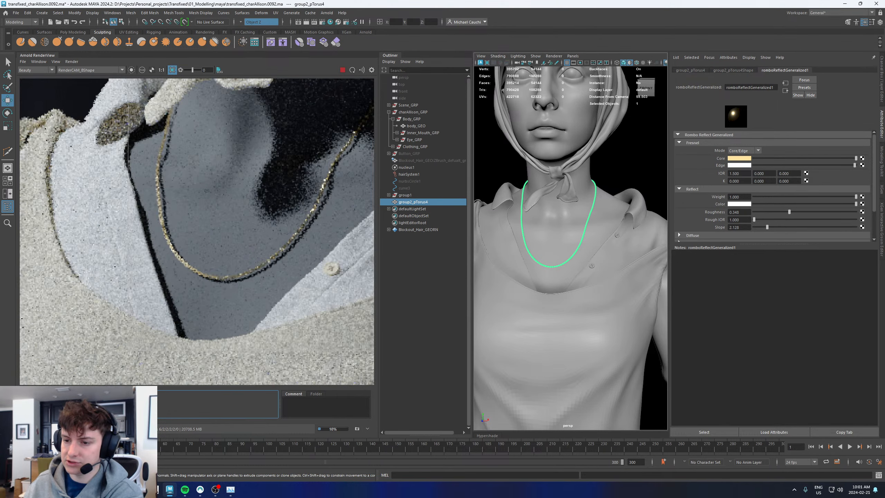
scroll(221, 269, "down", 2)
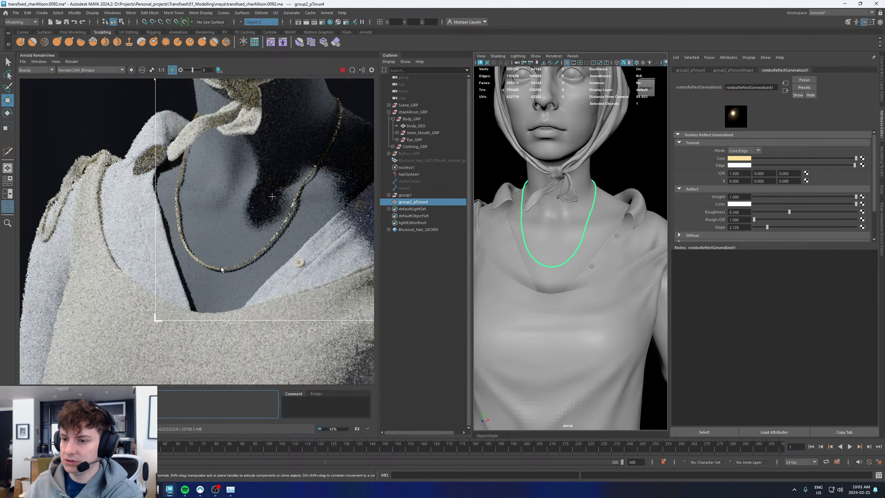
scroll(222, 267, "down", 2)
scroll(258, 266, "up", 2)
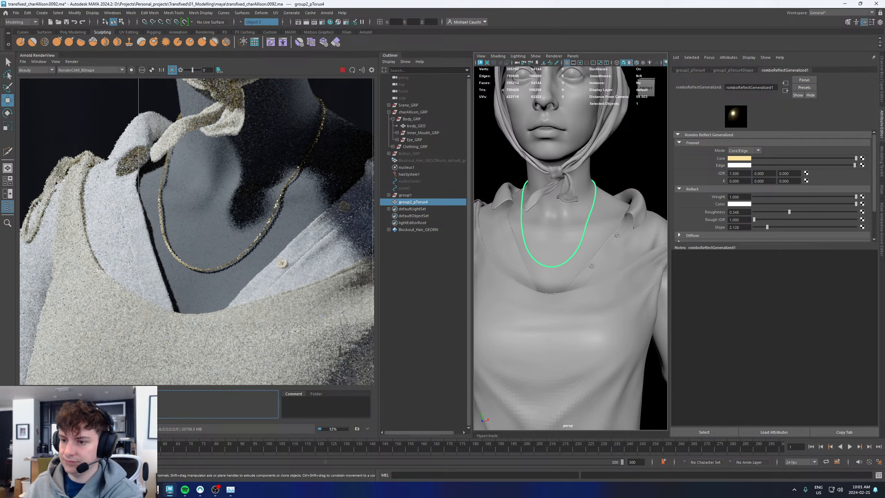
scroll(217, 286, "up", 5)
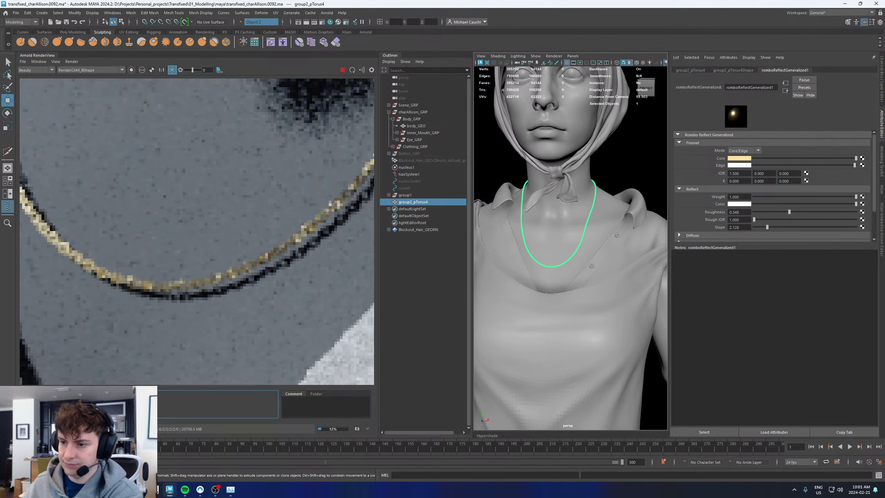
scroll(187, 317, "down", 5)
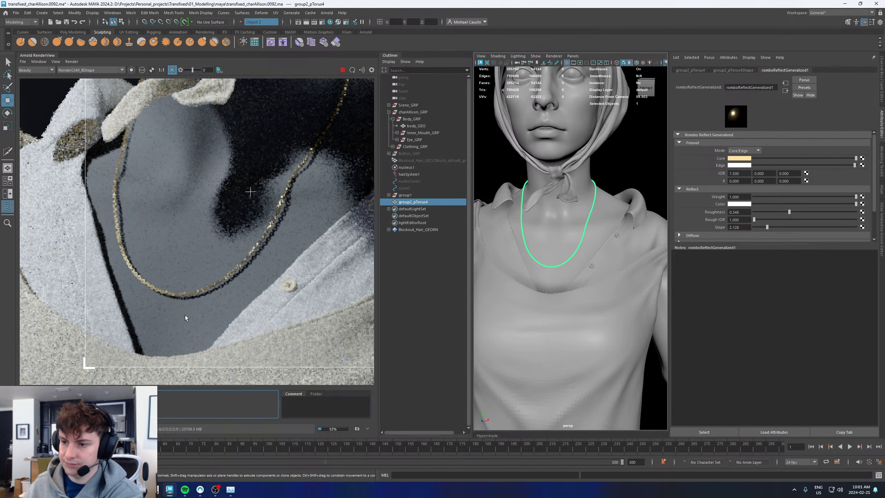
scroll(187, 317, "up", 3)
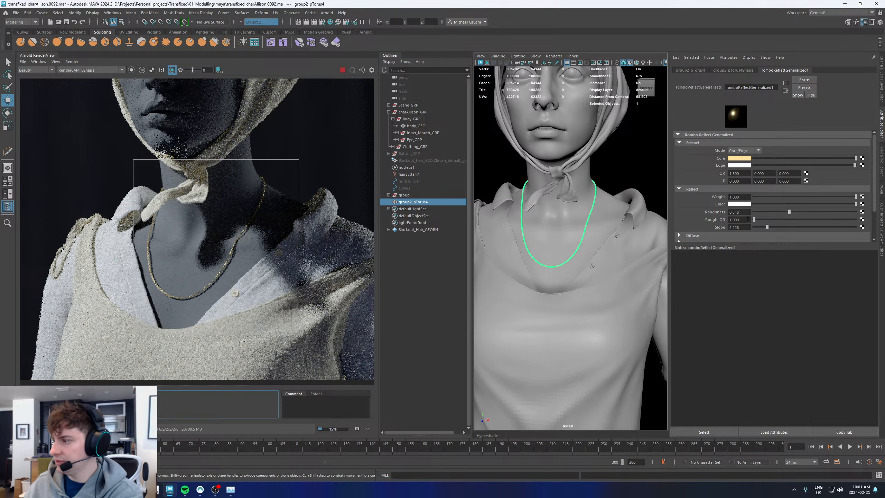
Set the gold material's reflection Slope to 2.5
left_click(736, 227)
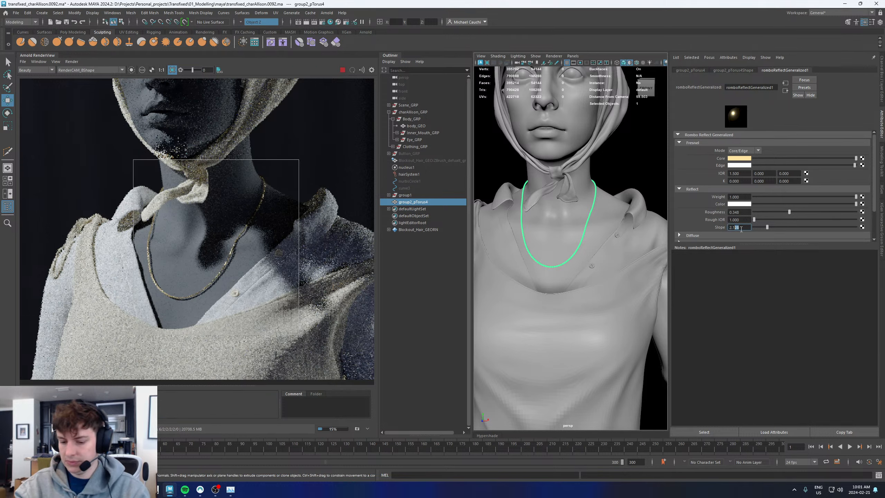
type("2.5")
key("Return")
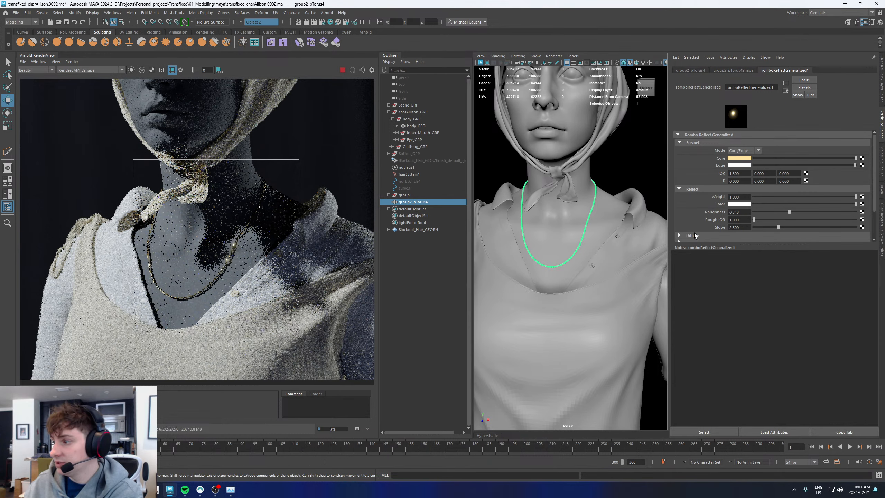
Look through the gold material's Settings and Geometry options, including the bump modes, leaving Classic chosen
scroll(696, 235, "down", 2)
left_click(693, 207)
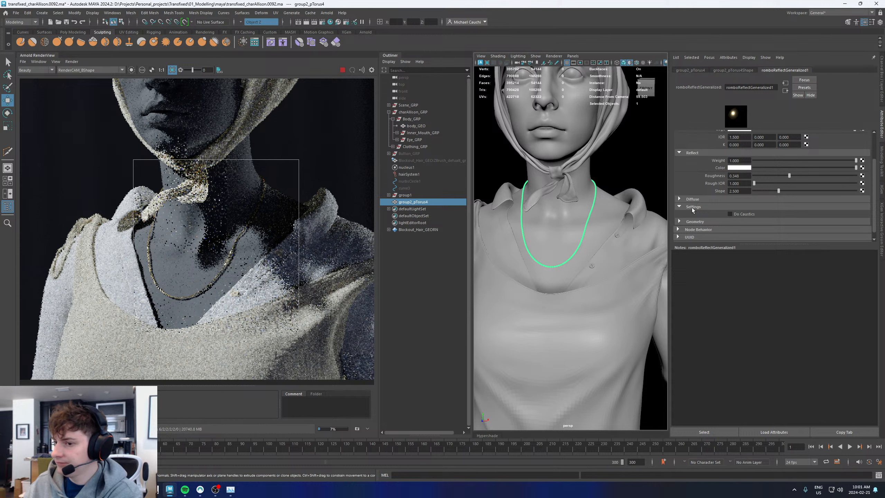
left_click(710, 221)
left_click(741, 230)
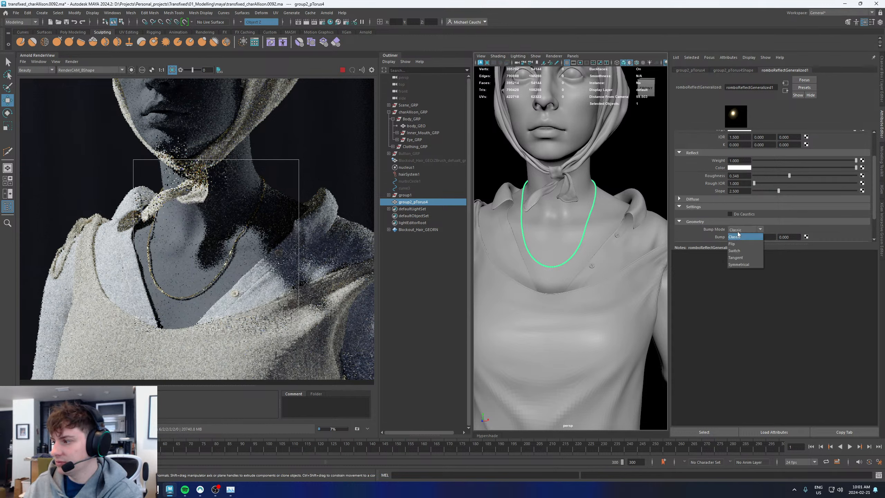
left_click(738, 237)
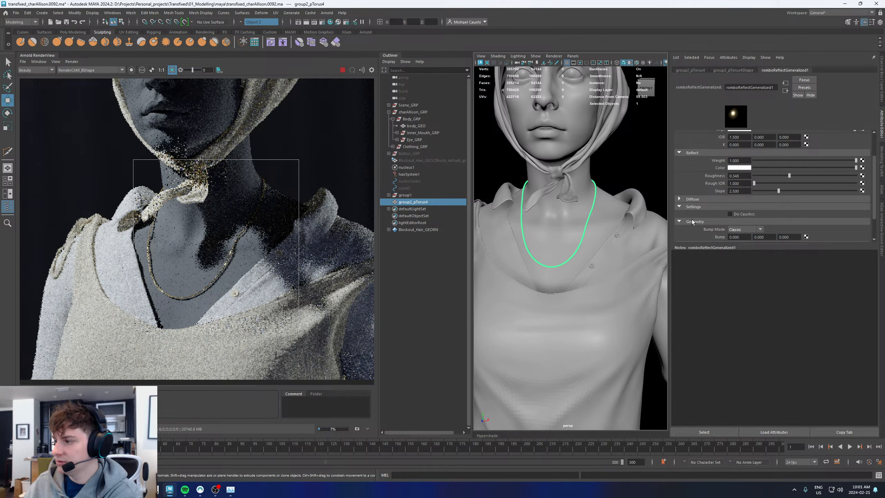
left_click(695, 221)
Rename the chain's gold material Necklace_mat and check the chain in the render
left_click(775, 88)
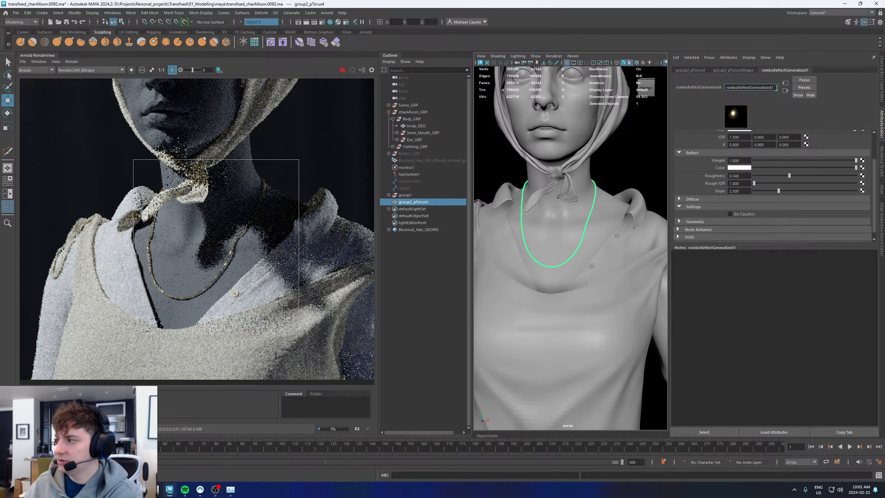
left_click_drag(776, 88, 692, 84)
key("ctrl+a")
key("BackSpace")
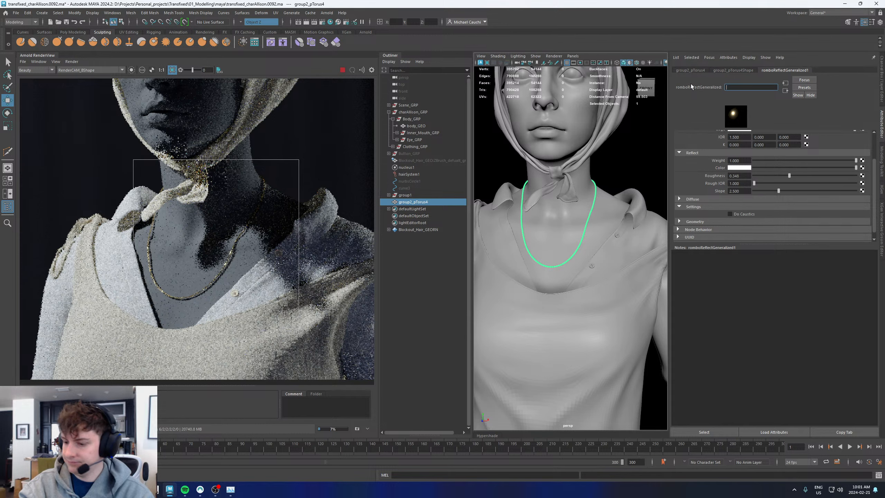
type("Neckla")
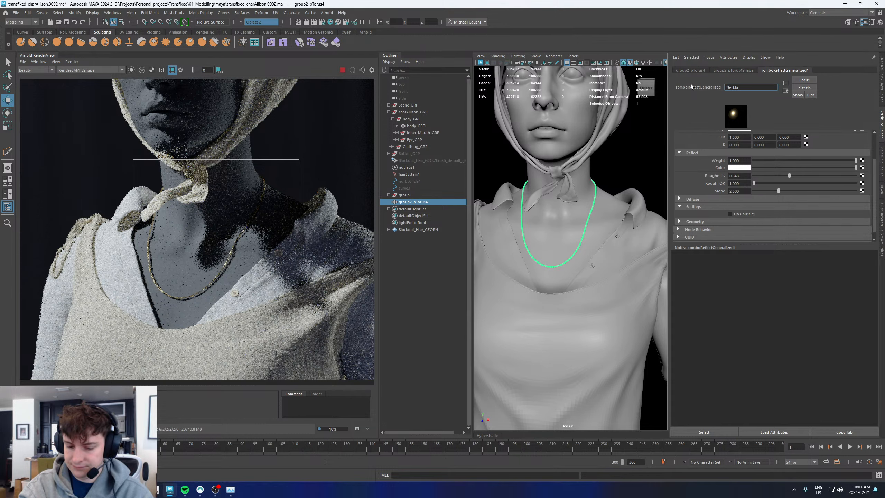
type("ce_mat")
key("Return")
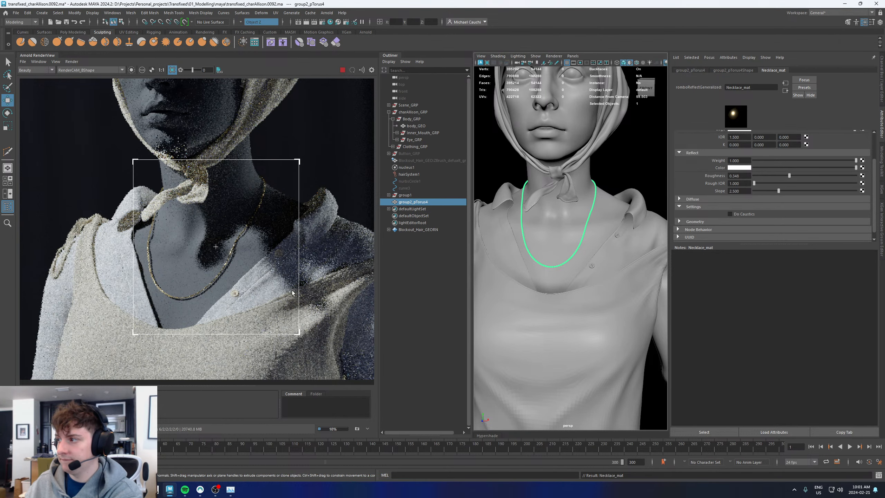
scroll(175, 280, "up", 2)
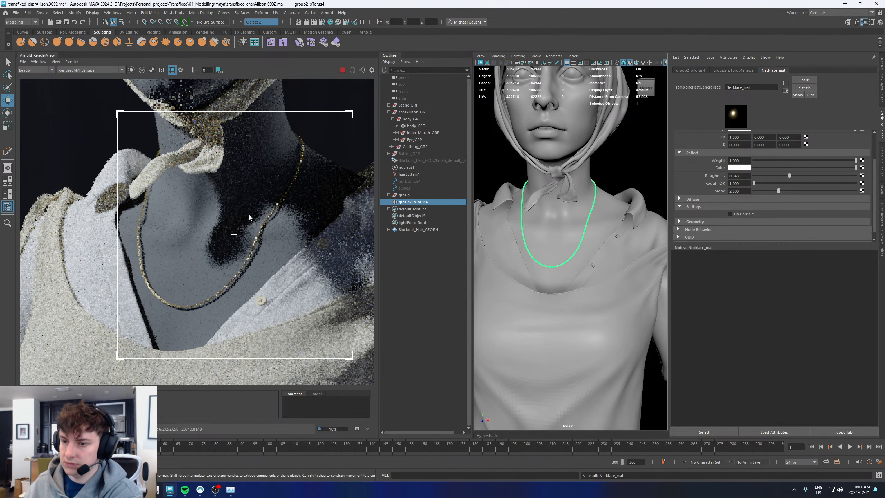
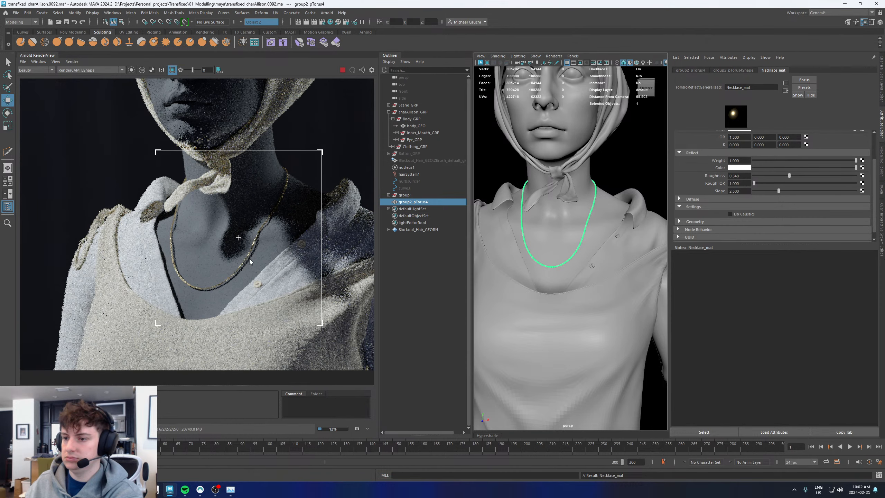
Examine the gold necklace chain against the neck, chest and shirt in the cropped render, from close-up to wider framing
key("f")
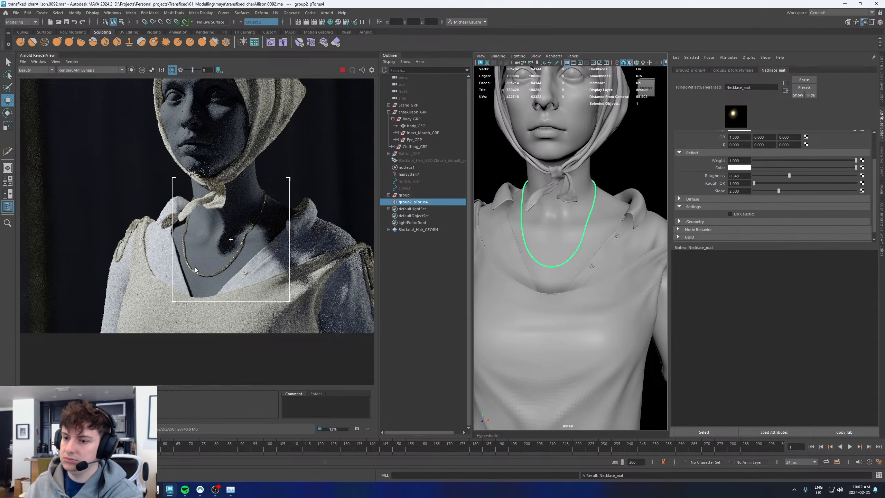
scroll(195, 267, "up", 5)
scroll(146, 299, "down", 5)
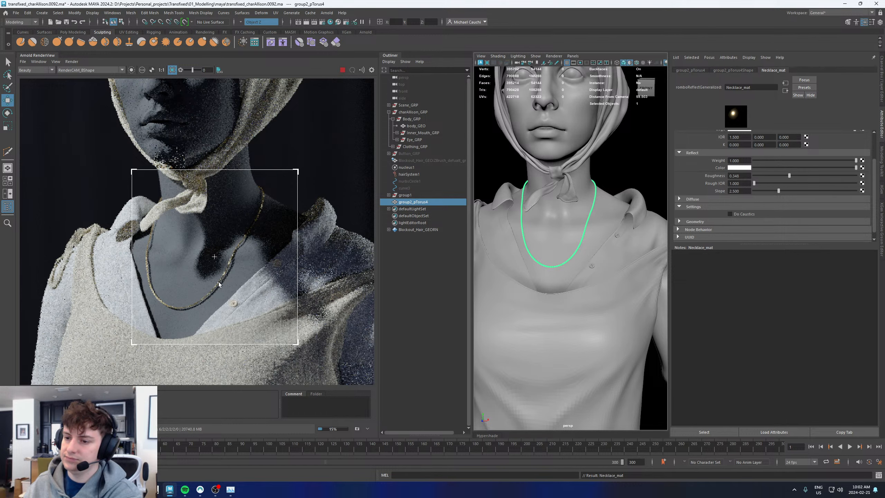
scroll(191, 302, "up", 4)
scroll(220, 281, "down", 2)
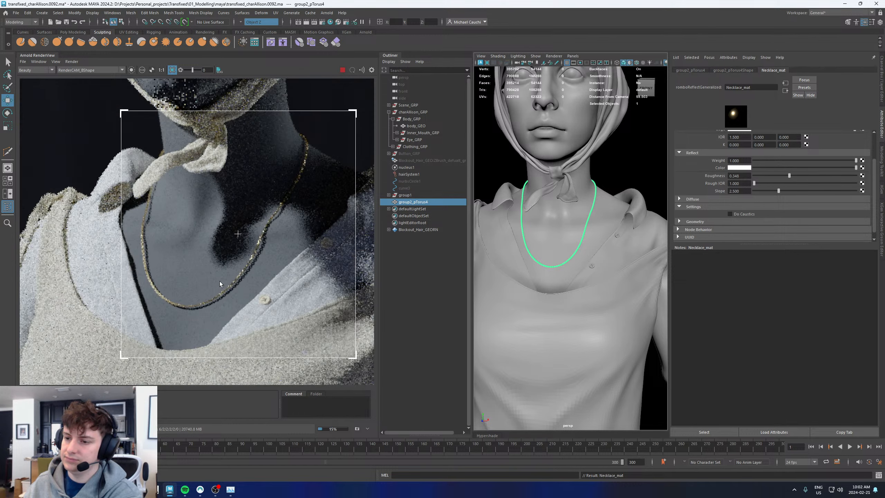
scroll(242, 277, "down", 3)
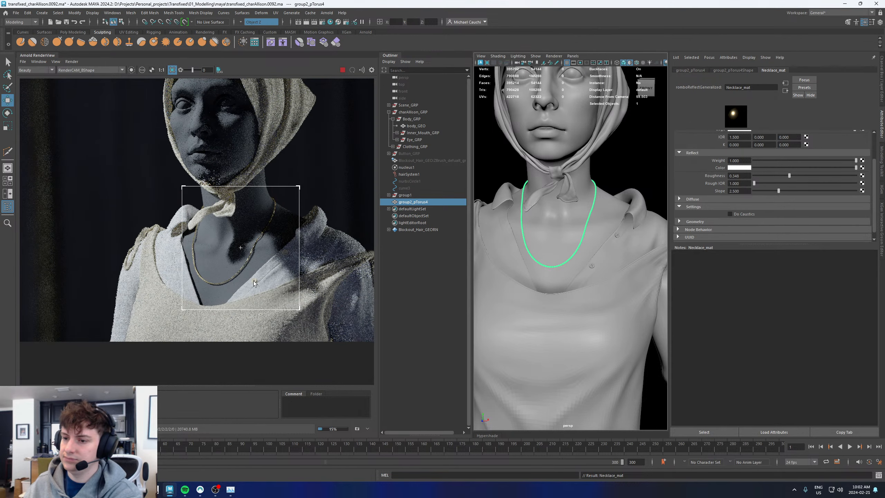
scroll(253, 279, "up", 2)
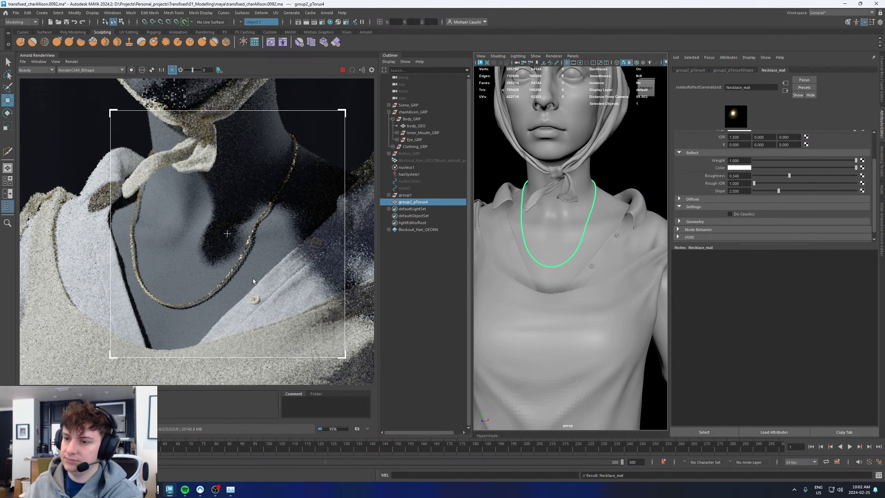
scroll(253, 278, "up", 2)
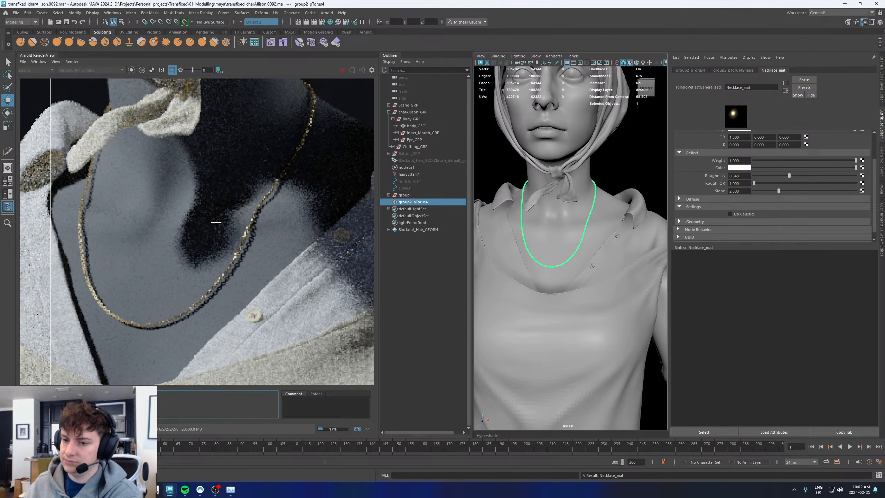
scroll(171, 295, "down", 2)
scroll(171, 295, "down", 1)
scroll(171, 295, "up", 2)
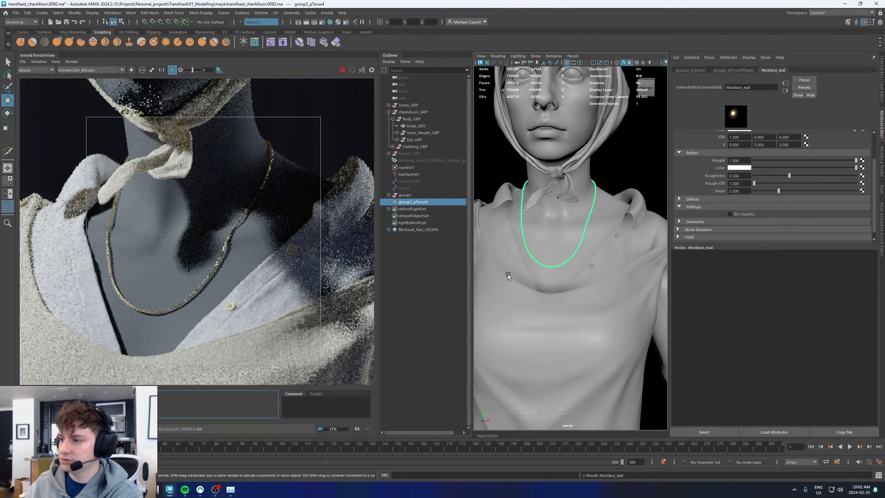
left_click(521, 267)
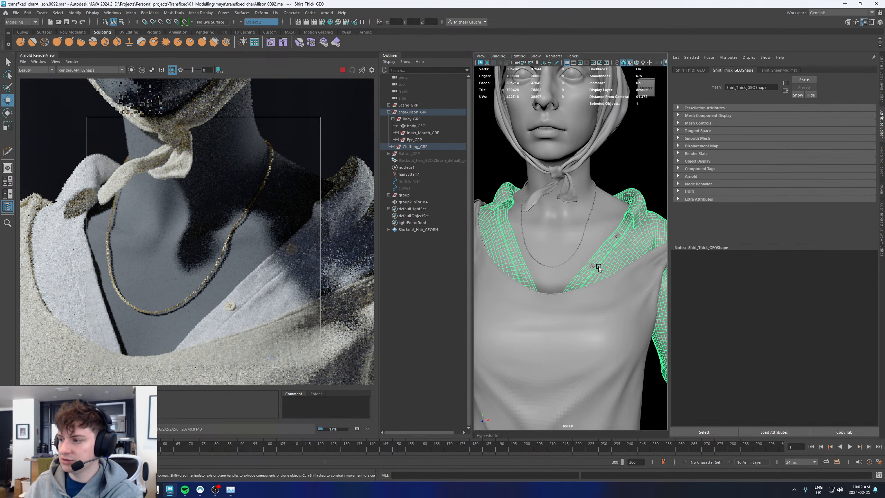
left_click(526, 276)
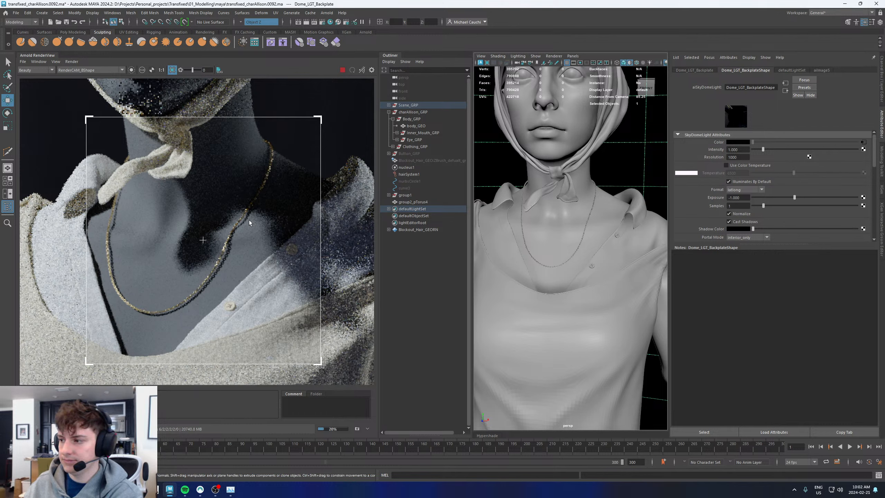
scroll(249, 222, "down", 5)
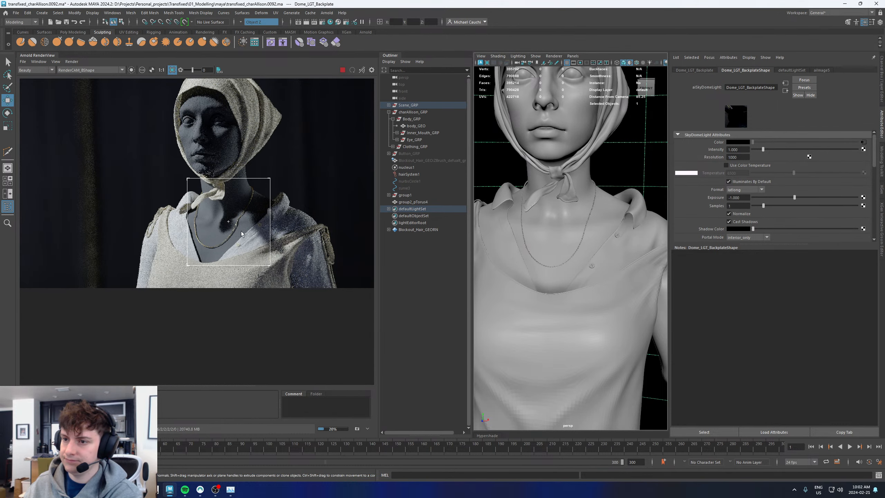
scroll(241, 231, "up", 3)
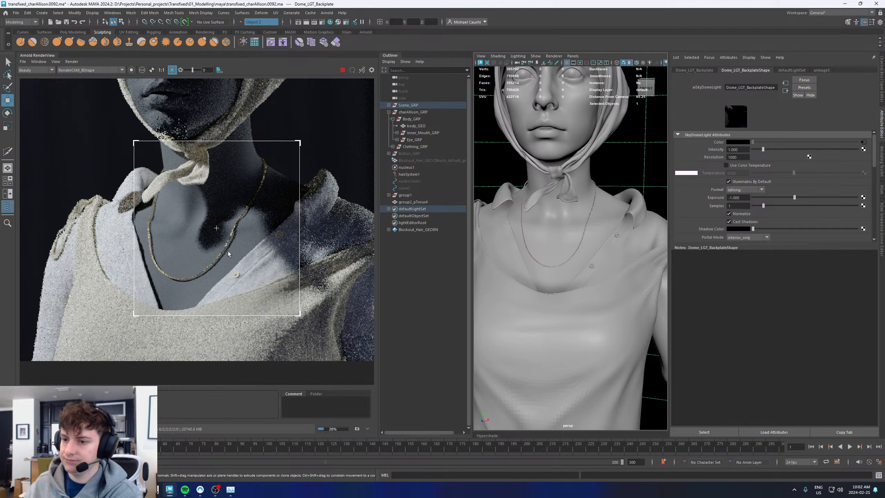
scroll(222, 268, "up", 2)
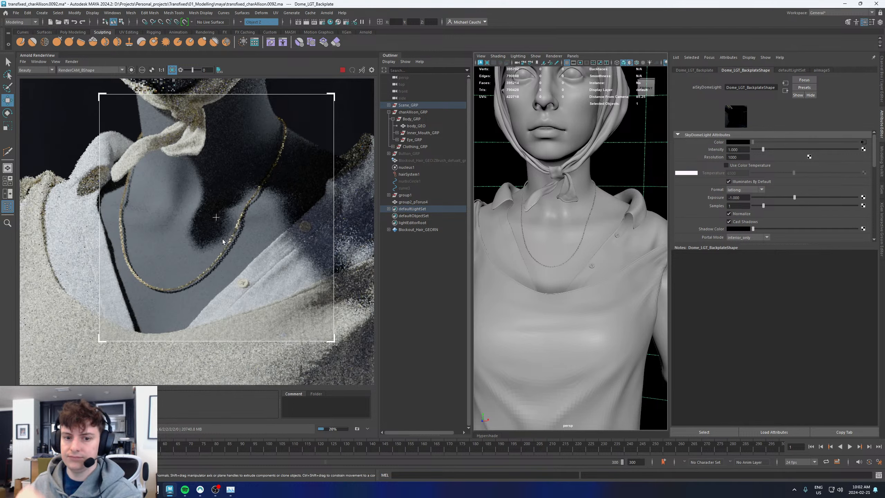
Compare the stored render snapshot of the necklace with the current render
left_click(105, 404)
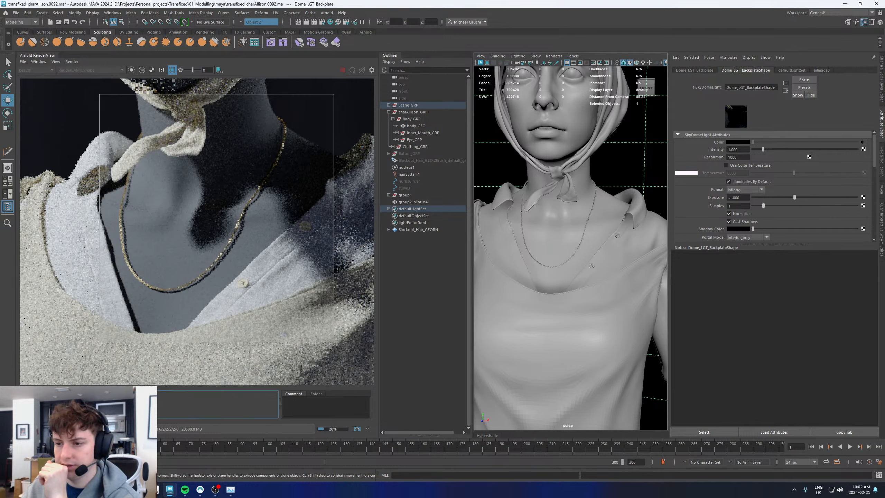
left_click(104, 404)
left_click(104, 404)
left_click(105, 405)
left_click(104, 405)
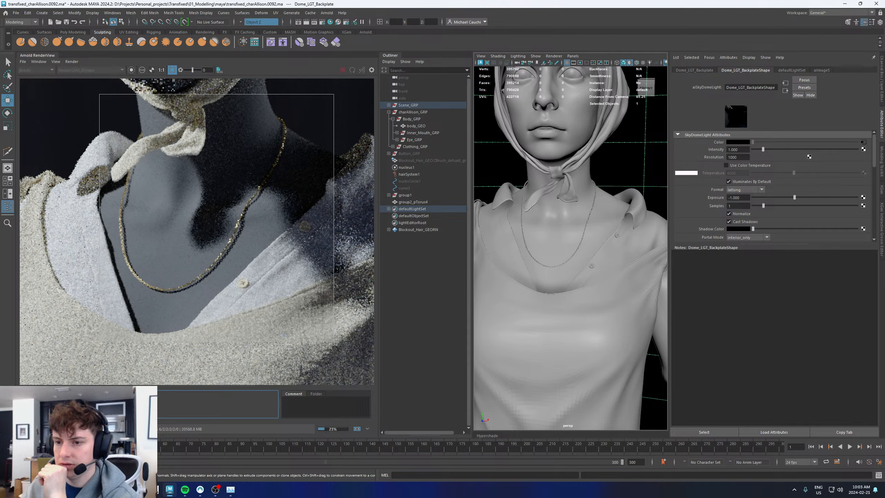
left_click(105, 405)
Stop the render, turn on Do Caustics for the chain's Necklace_mat material and restart the render
left_click(343, 70)
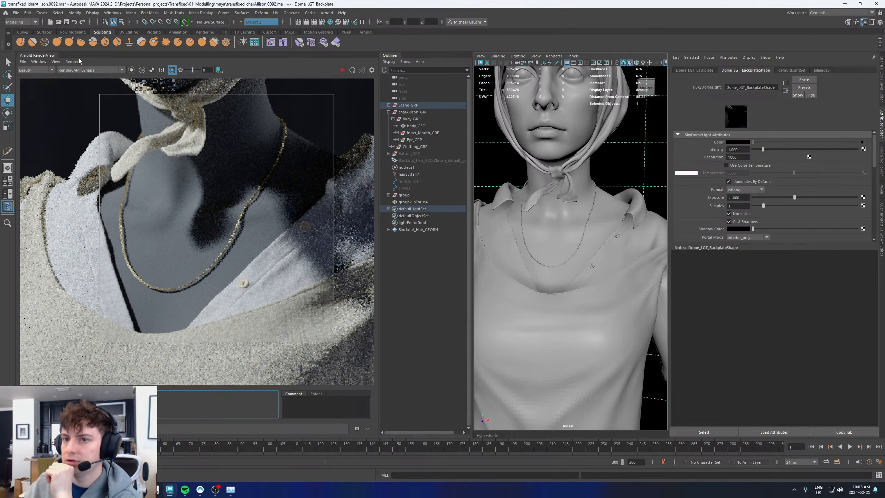
left_click(55, 61)
left_click(71, 129)
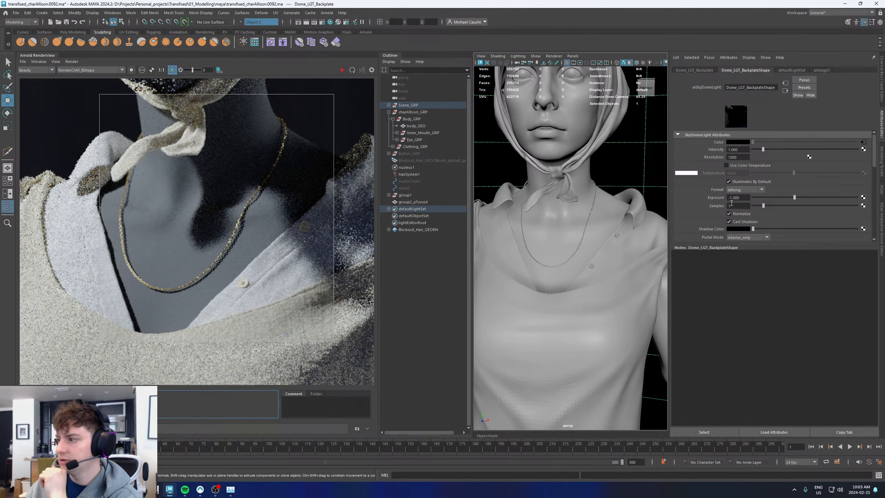
left_click(589, 219)
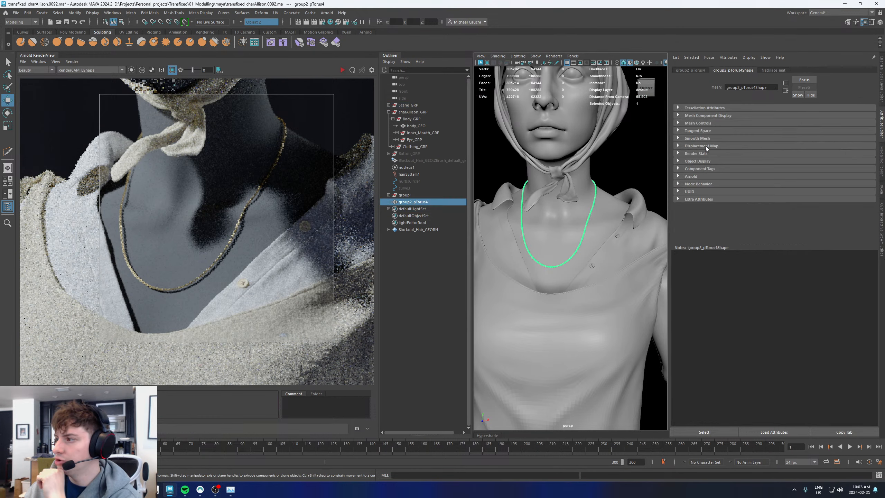
left_click(774, 71)
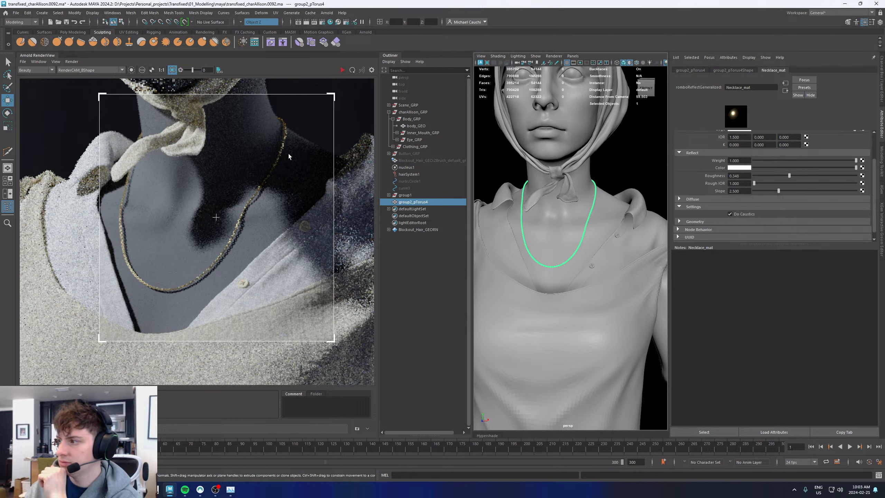
left_click(341, 72)
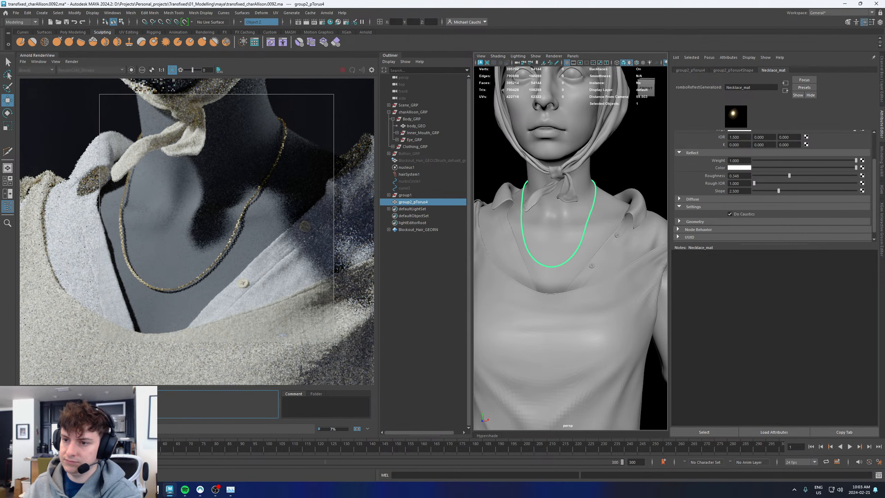
Compare the caustics render of the chain with the earlier snapshot, checking its lower curve close up and in wider framing
left_click(87, 404)
left_click(87, 405)
left_click(87, 404)
scroll(156, 292, "up", 5)
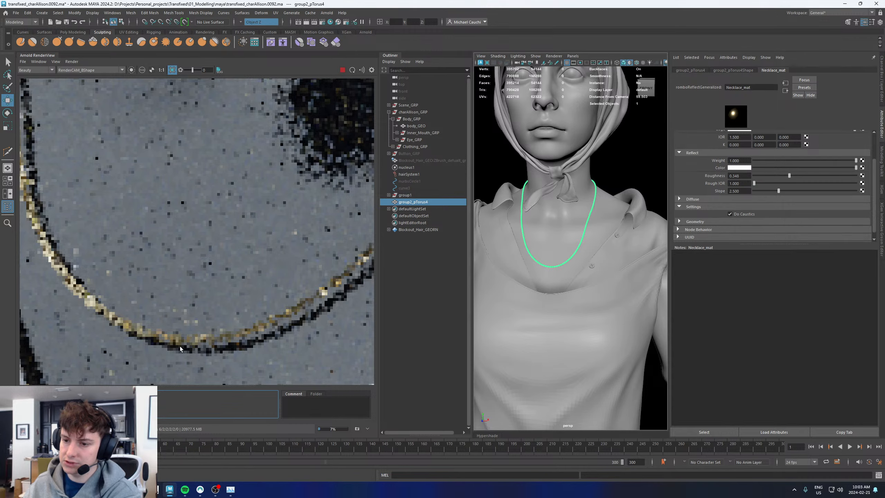
scroll(178, 345, "down", 5)
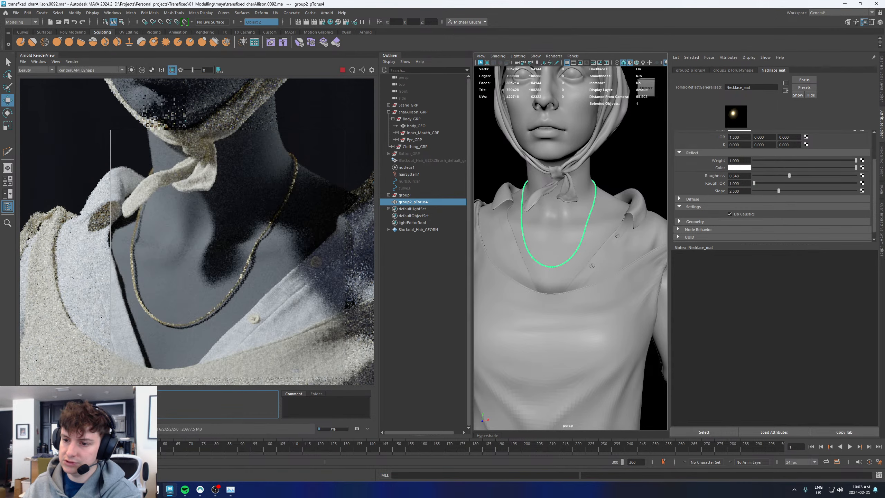
left_click(87, 405)
left_click(87, 404)
left_click(87, 404)
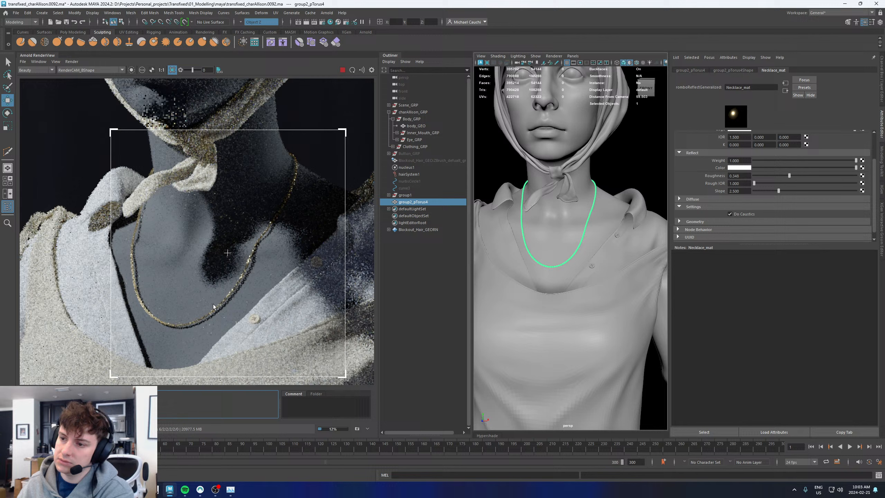
key("f")
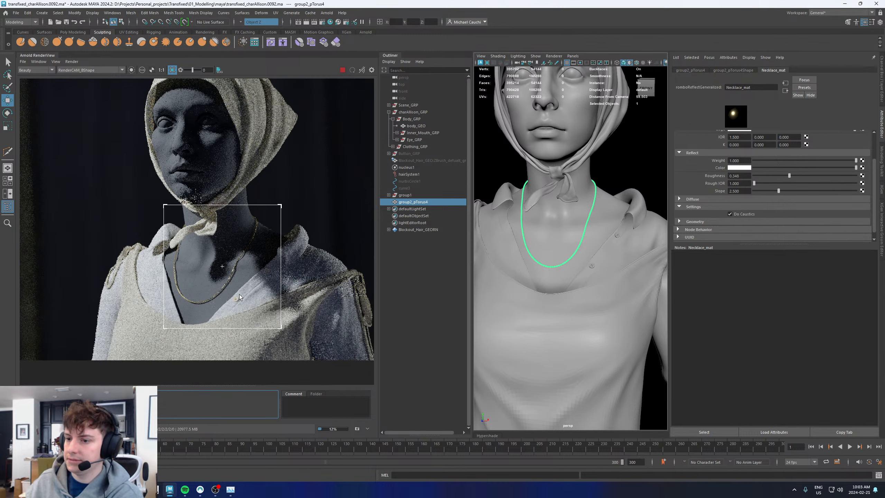
scroll(231, 307, "up", 3)
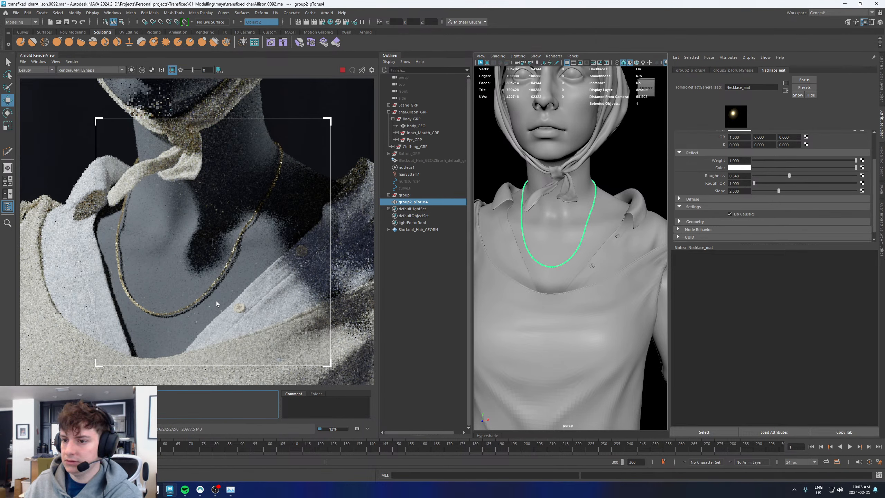
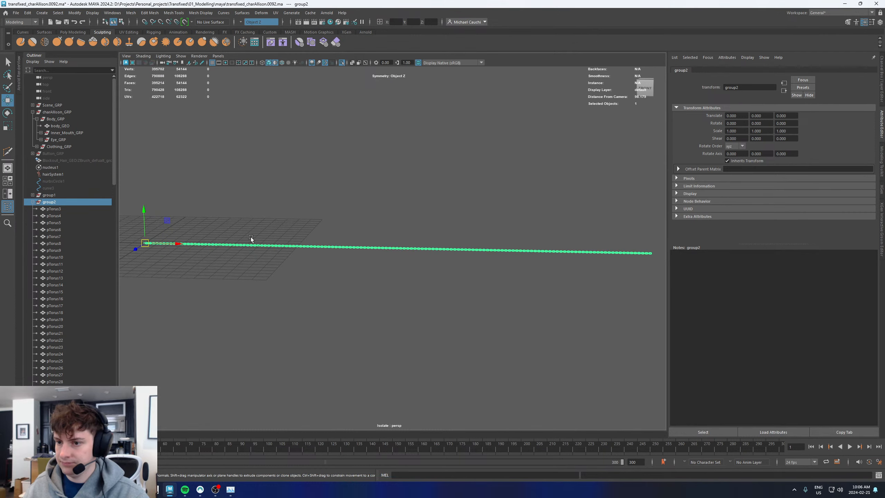
Select all the individual torus links in group2 and save the scene as a new incremental version
left_click(234, 203)
key("f")
left_click_drag(179, 197, 494, 324)
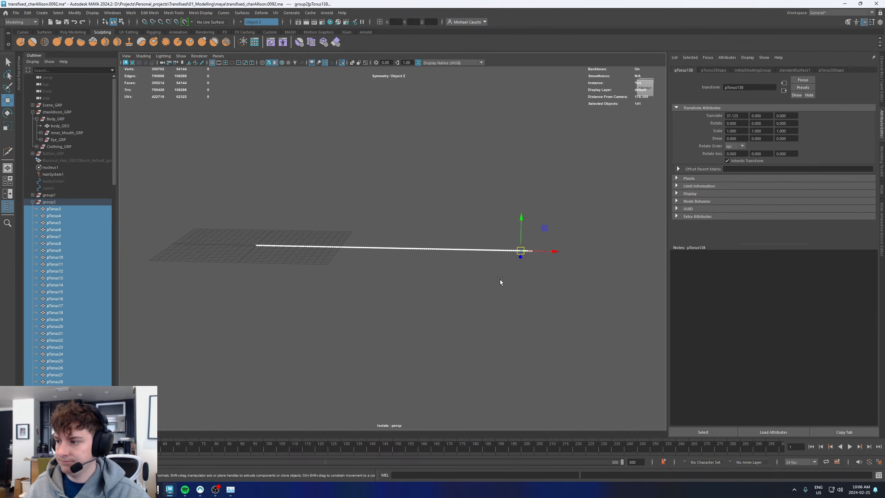
right_click(479, 251, "shift")
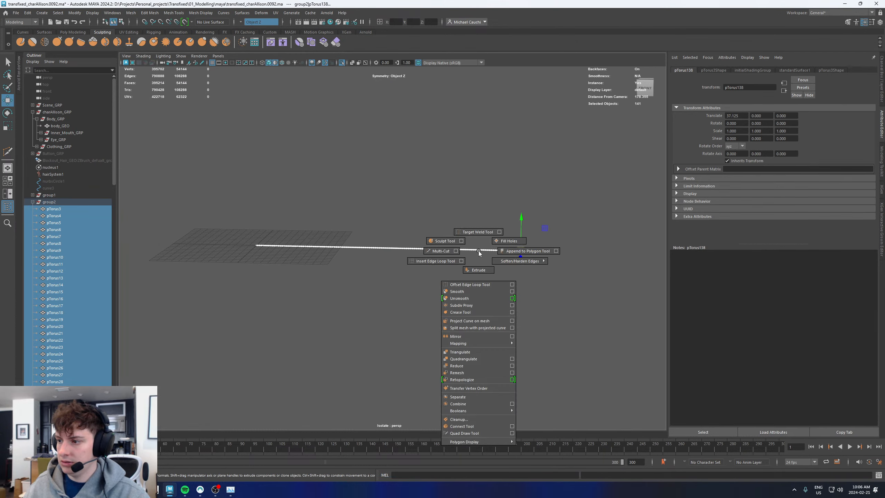
left_click_drag(474, 212, 460, 207, "alt")
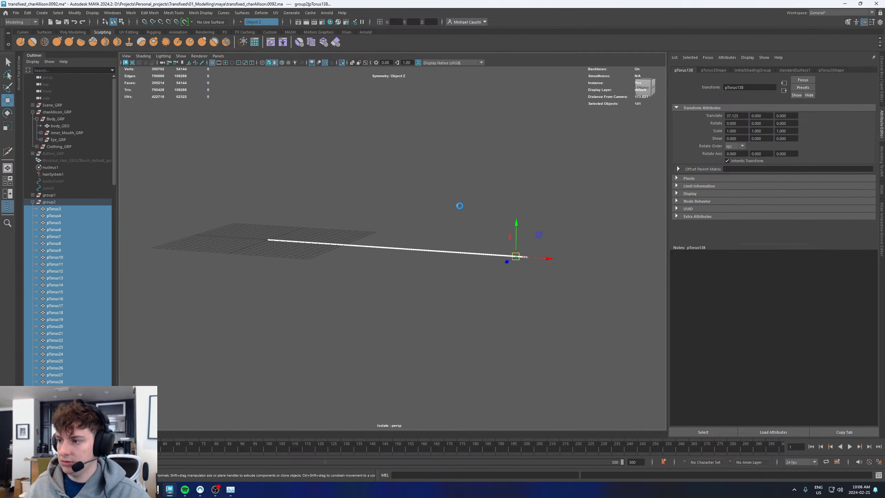
key("ctrl+alt+s")
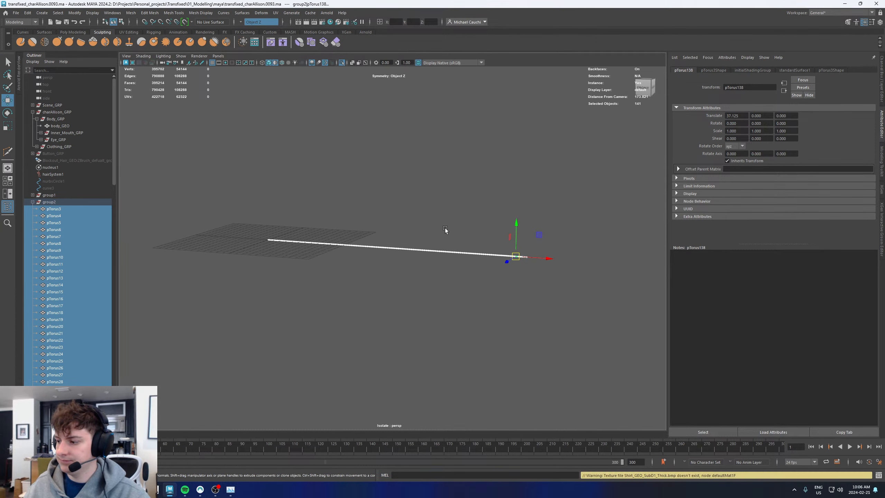
Combine the selected torus links into one mesh and select the leftover group2
key("ctrl+z")
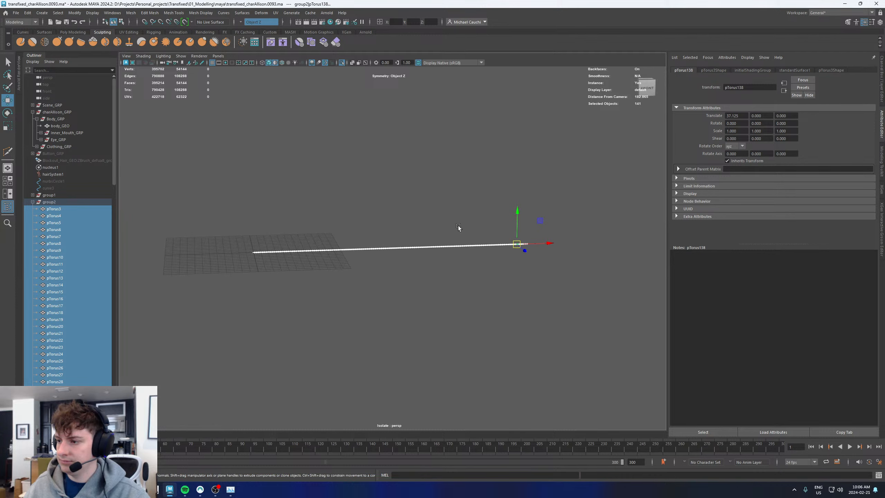
left_click_drag(453, 247, 438, 250, "alt")
right_click(436, 251, "shift")
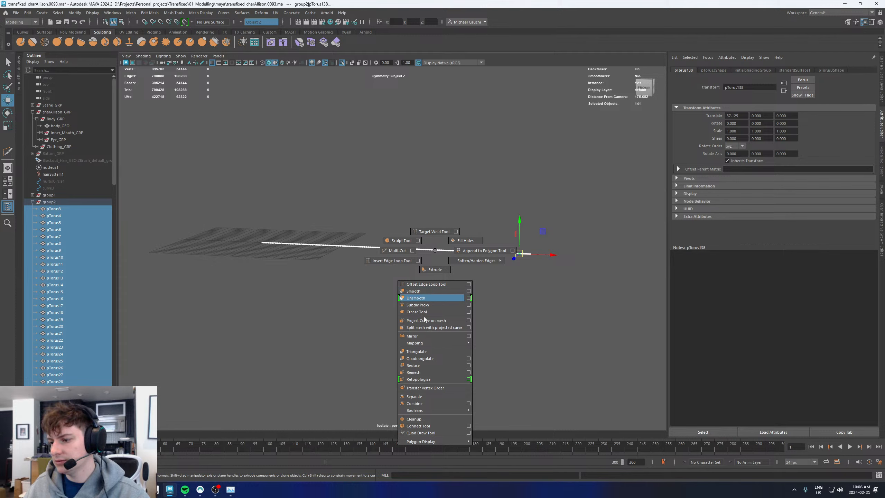
left_click(418, 403)
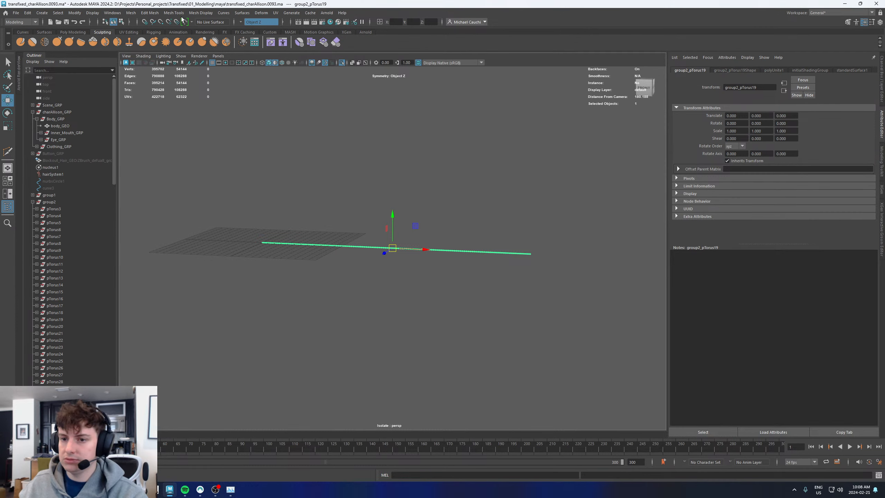
left_click(33, 203)
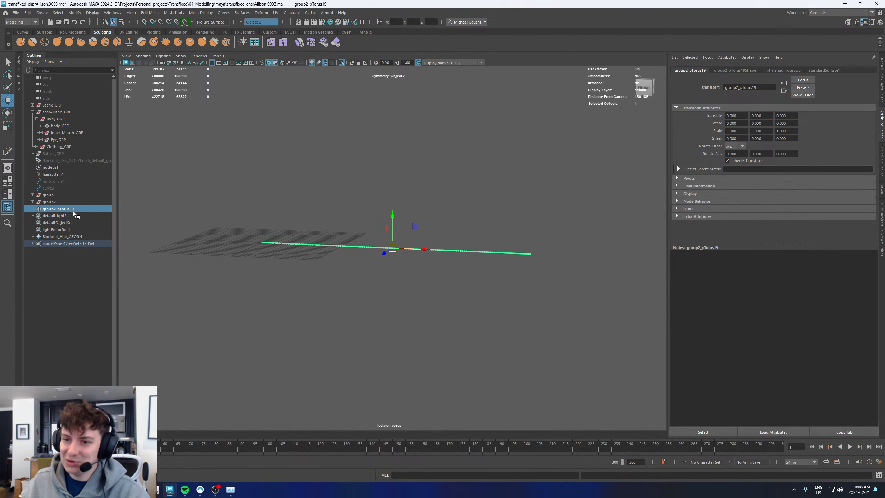
left_click(50, 202)
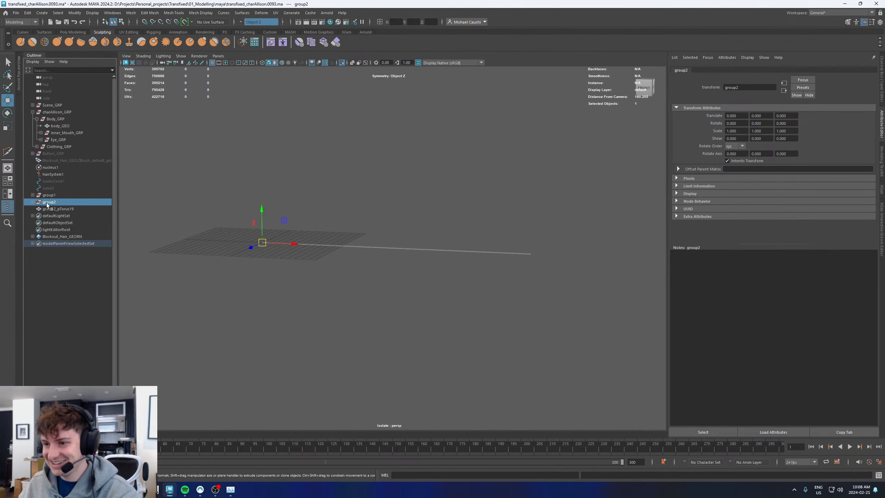
Delete the leftover group2 and unhide the nurbsCircle1 curve
key("Delete")
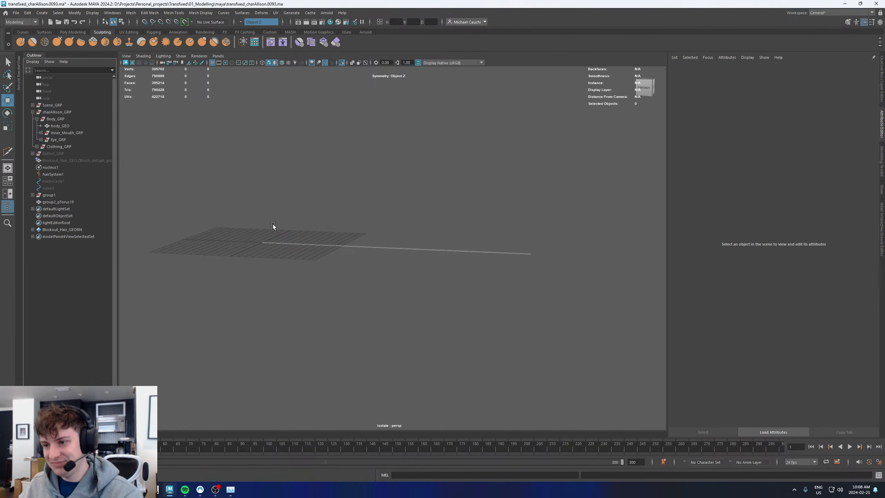
left_click(334, 245)
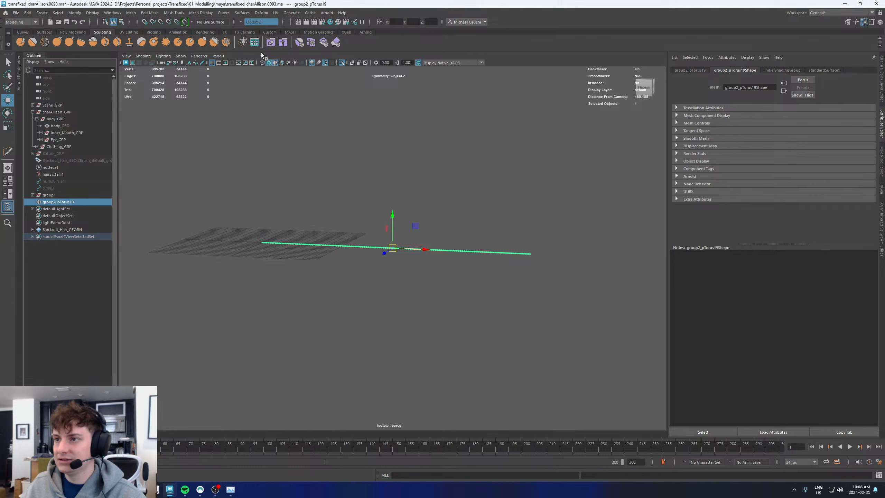
left_click(50, 182)
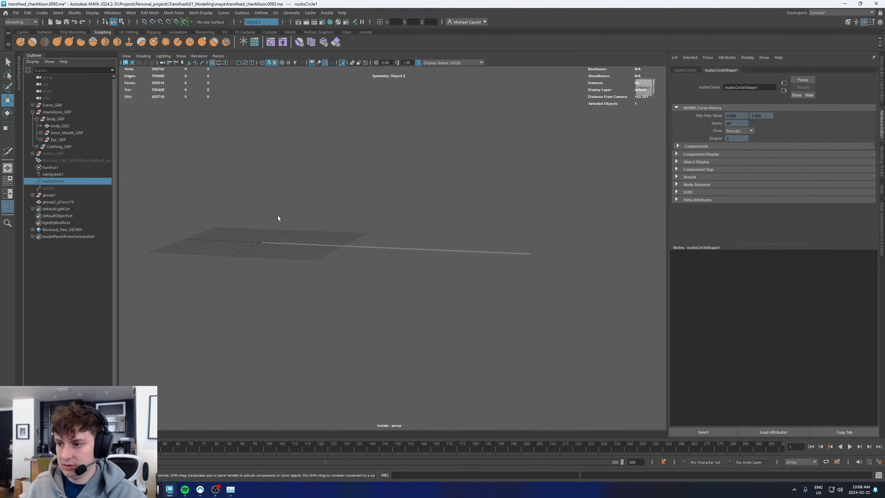
key("h")
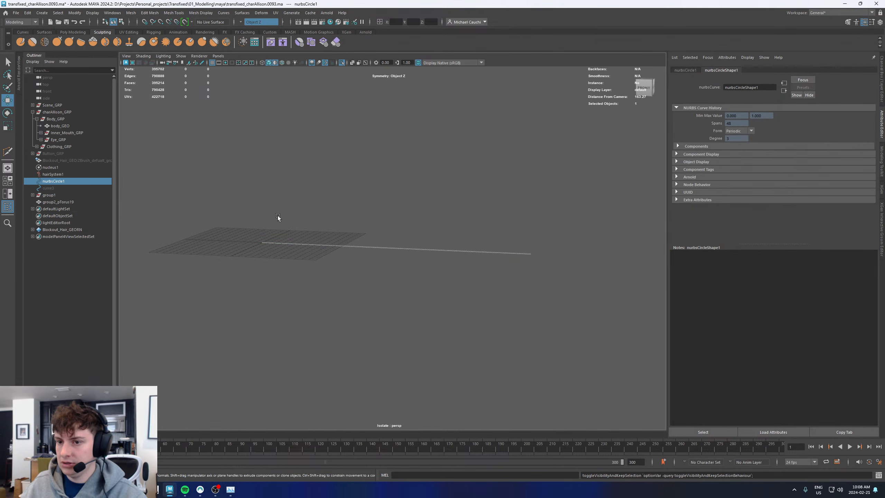
Duplicate body_GEO and isolate the copy in the viewport
left_click(65, 126)
key("ctrl+d")
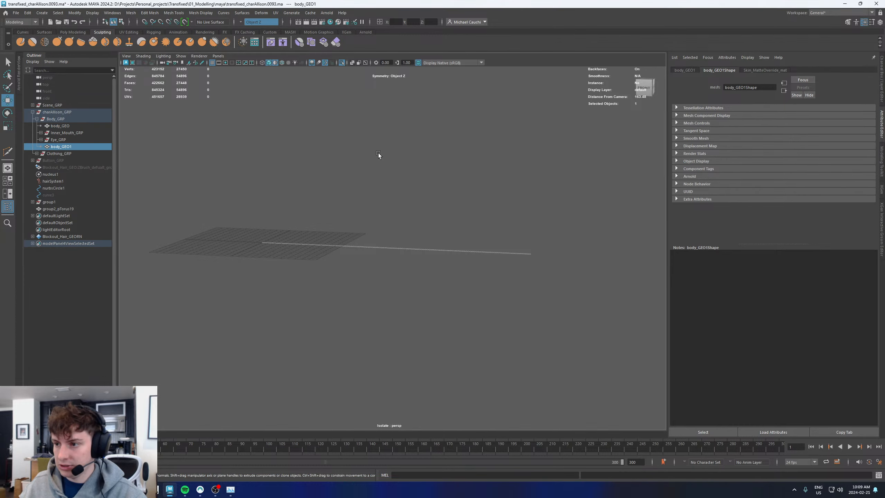
left_click(343, 61)
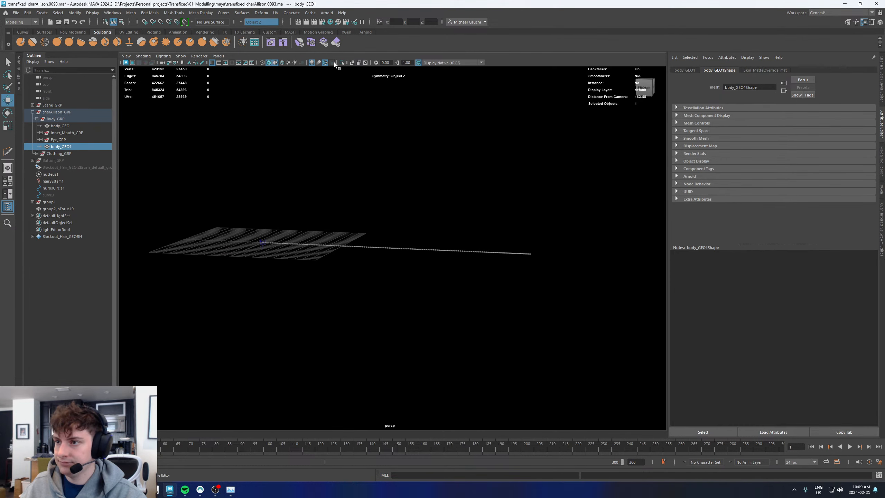
left_click(342, 63)
key("f")
left_click_drag(448, 153, 459, 154, "alt")
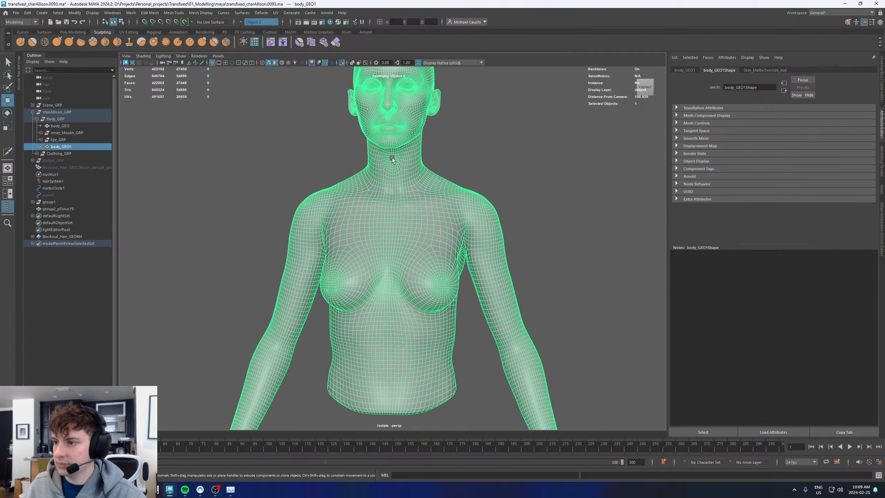
Delete the face loop around the upper neck of the duplicated body
right_click_drag(392, 158, 391, 174)
left_click_drag(410, 167, 384, 163, "alt")
left_click(419, 151)
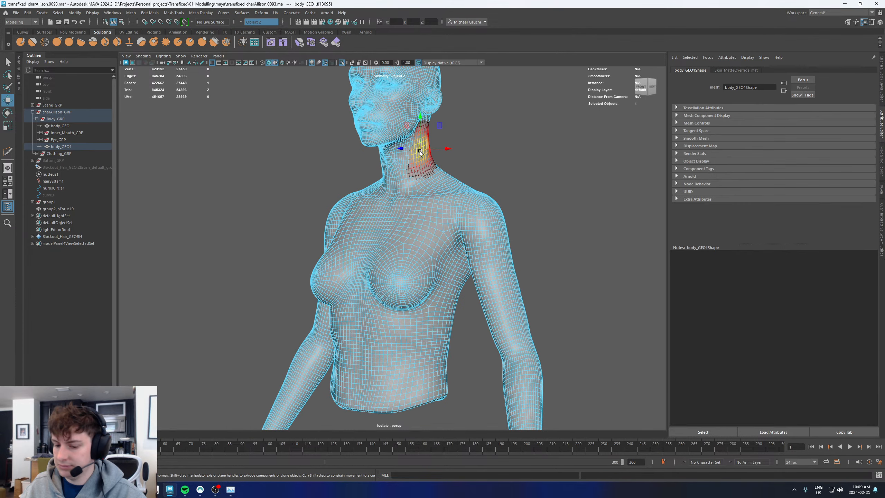
key("q")
double_click(422, 150)
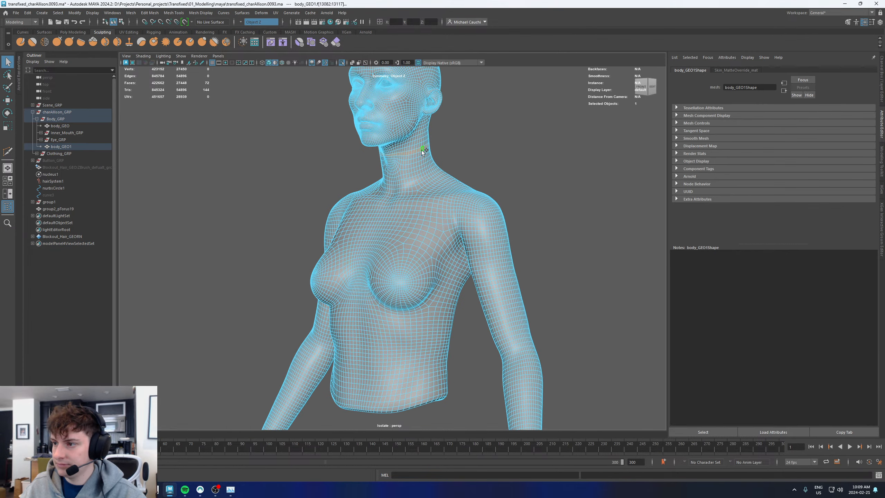
key("Delete")
Trim the duplicated body to the neck and shoulders by deleting the head and lower torso faces, and return to object mode
left_click_drag(422, 151, 488, 153, "alt")
left_click_drag(195, 411, 606, 249)
key("Delete")
key("w")
right_click_drag(401, 217, 504, 152)
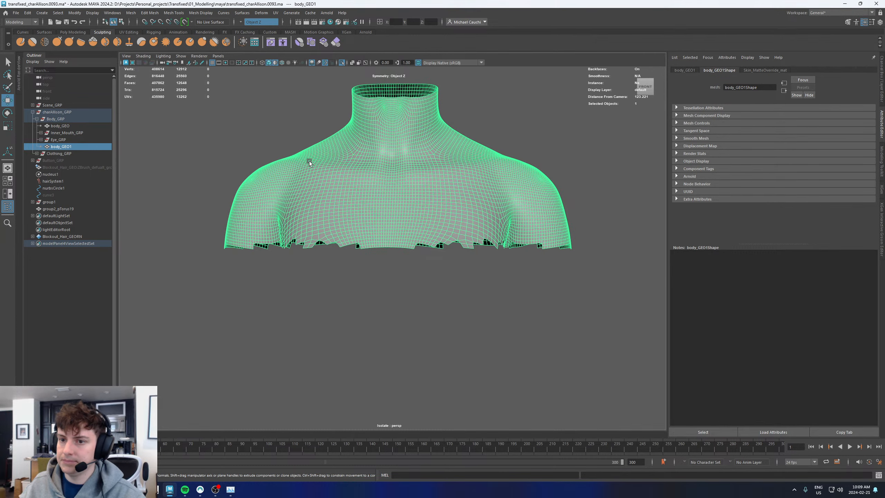
Select nurbsCircle1, show the full scene again and examine the curve's control vertices around the neck
middle_click_drag(400, 182, 393, 270, "alt")
left_click(50, 190)
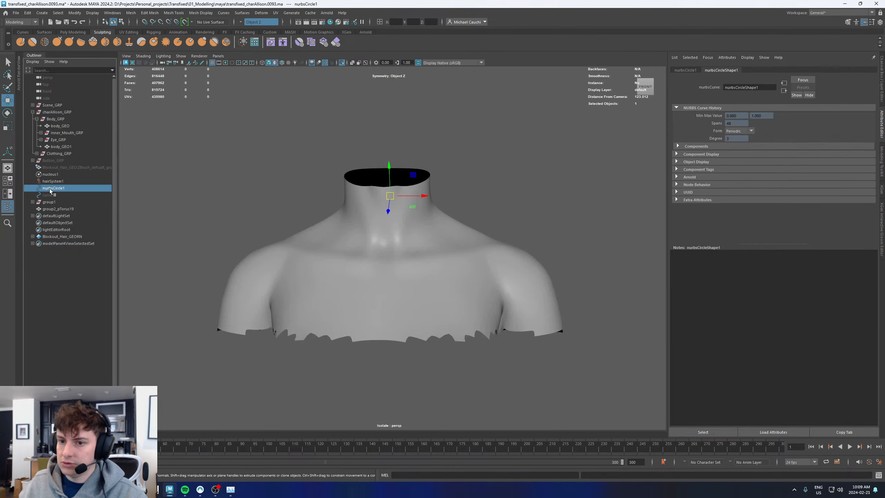
key("f")
left_click_drag(511, 201, 457, 177, "alt")
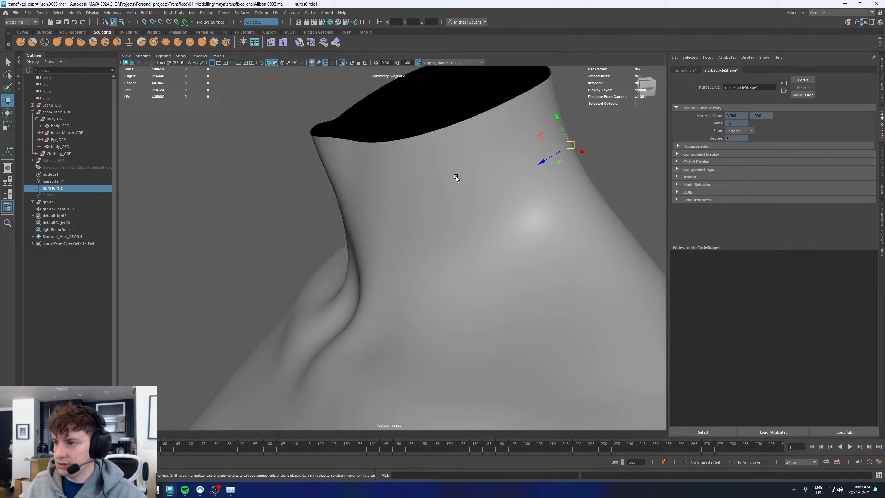
left_click(343, 63)
right_click_drag(621, 163, 584, 164)
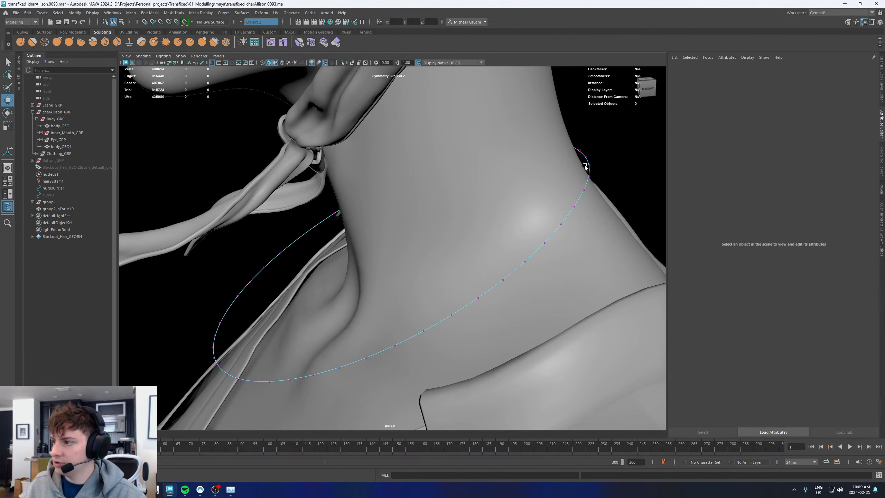
left_click_drag(598, 184, 631, 186, "alt")
right_click_drag(592, 177, 624, 147)
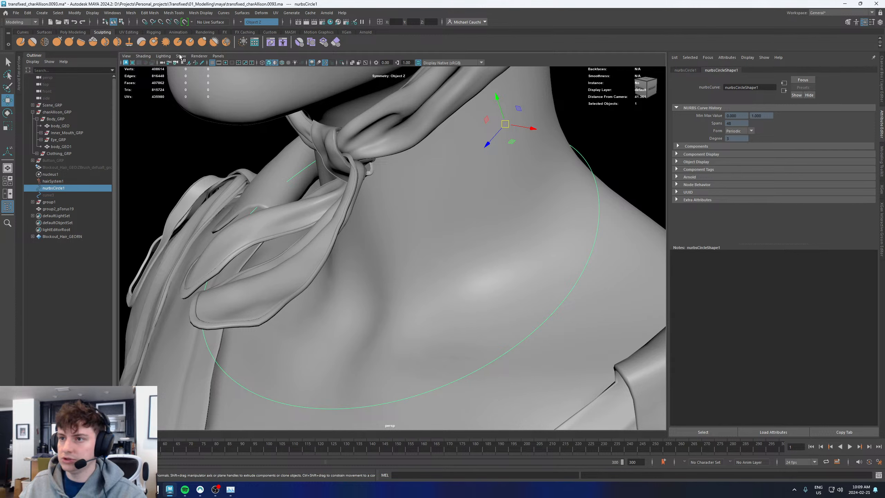
Rebuild nurbsCircle1 uniformly with 120 spans and check its control vertices around the neck
left_click(223, 13)
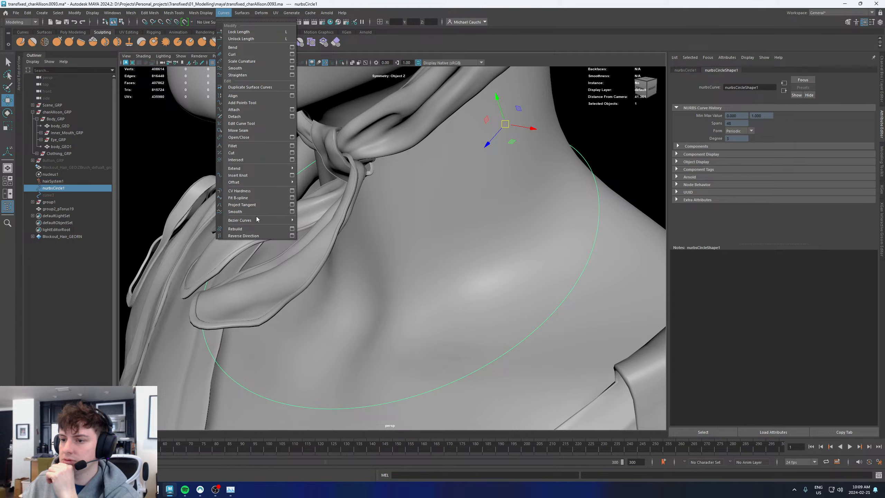
left_click(292, 229)
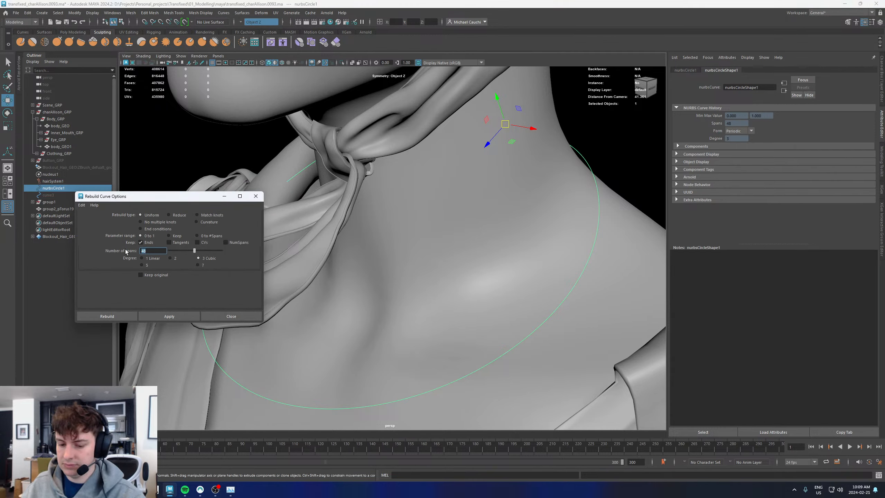
left_click(169, 316)
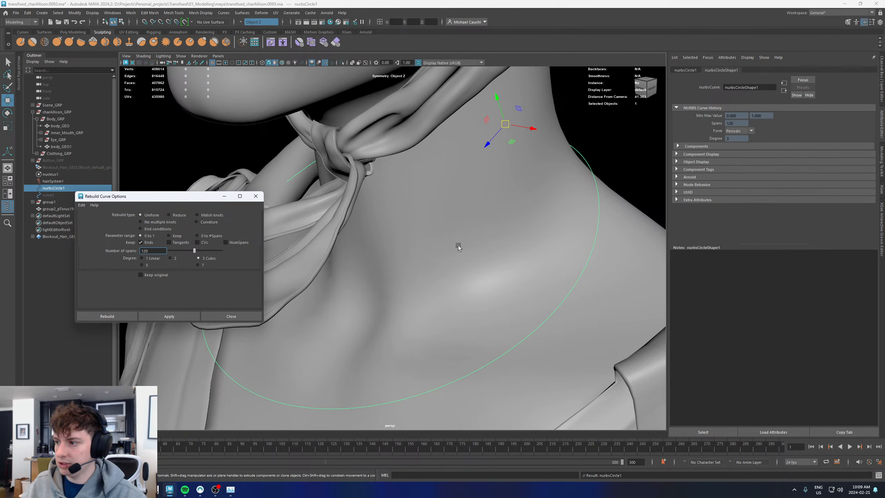
left_click(256, 196)
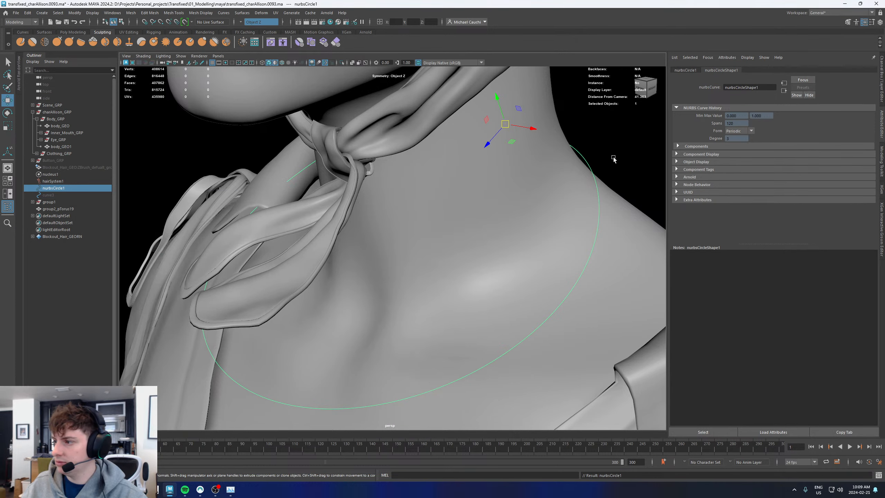
right_click_drag(587, 184, 575, 158)
left_click_drag(587, 185, 617, 178, "alt")
right_click_drag(617, 179, 424, 202, "alt")
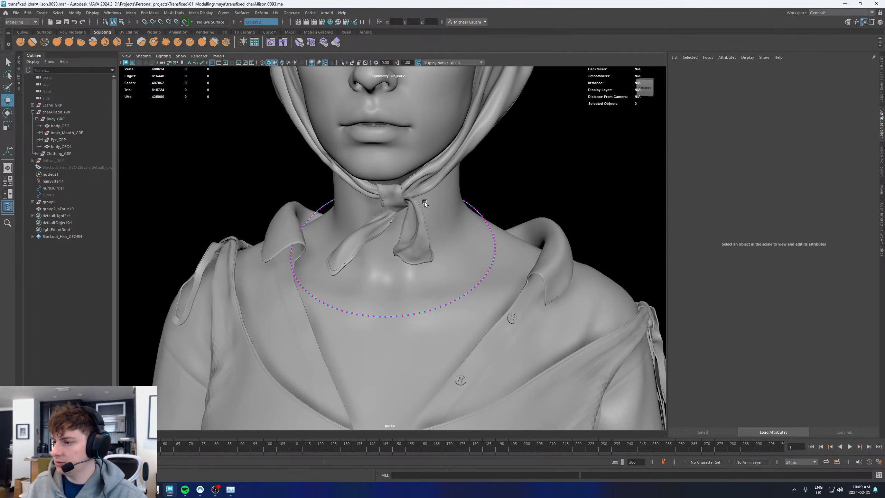
middle_click_drag(486, 202, 464, 172, "alt")
left_click_drag(473, 196, 460, 191, "alt")
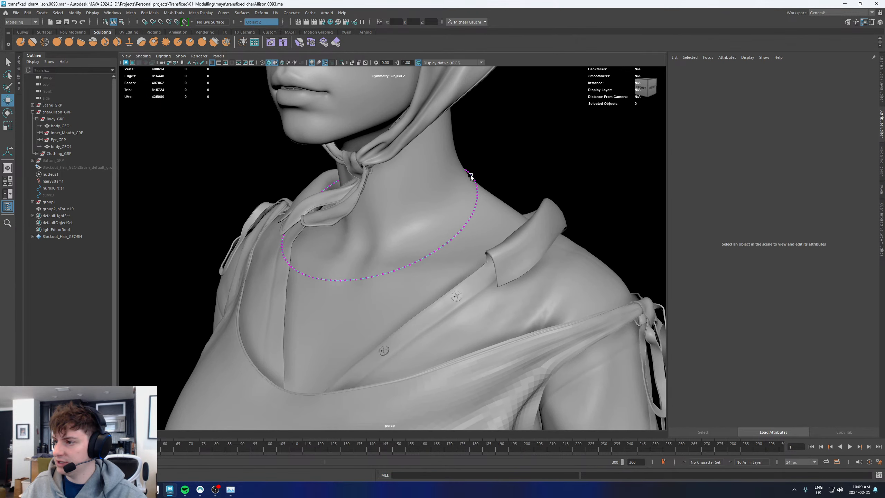
right_click_drag(471, 176, 495, 149)
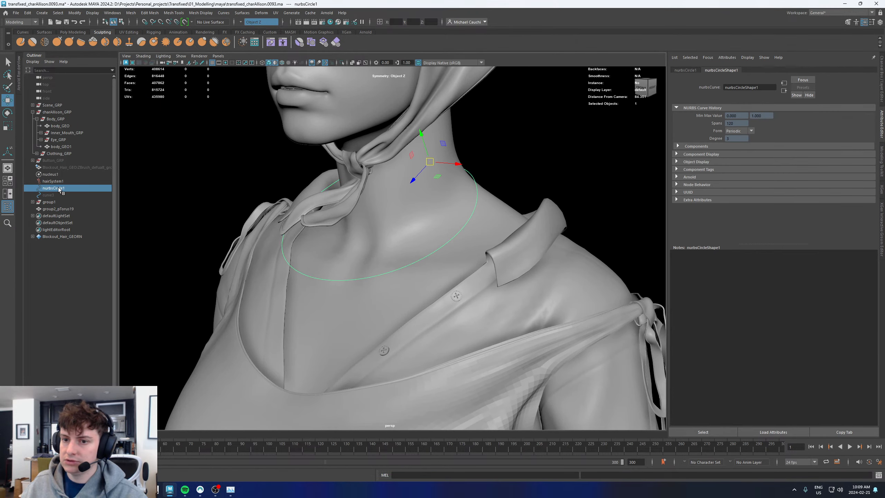
Make the trimmed body copy body_GEO1 an nCloth passive collider
left_click(408, 206)
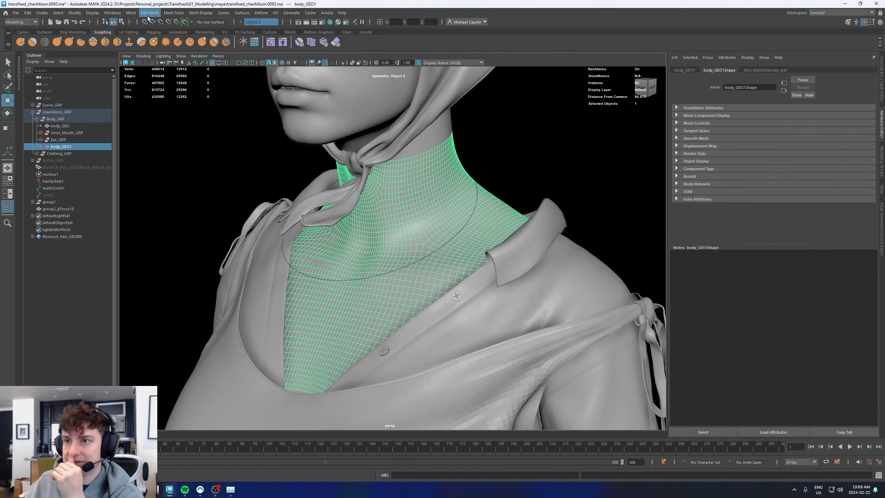
left_click(33, 22)
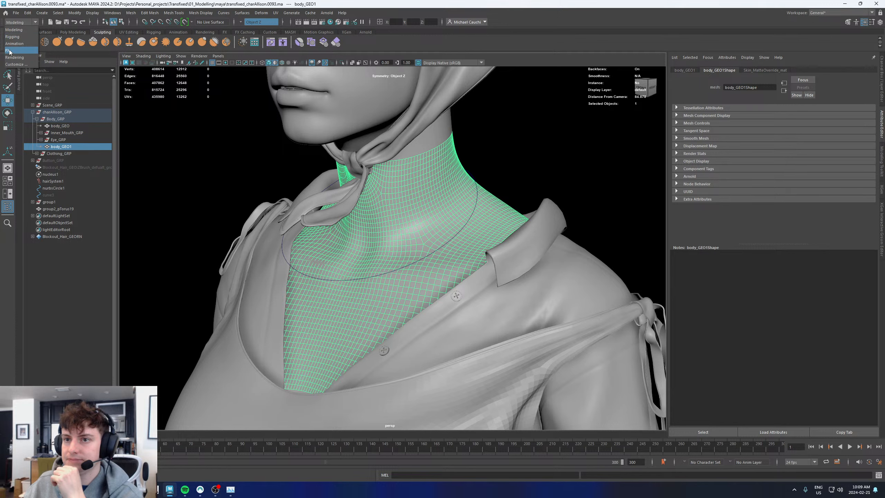
left_click(17, 48)
left_click(171, 13)
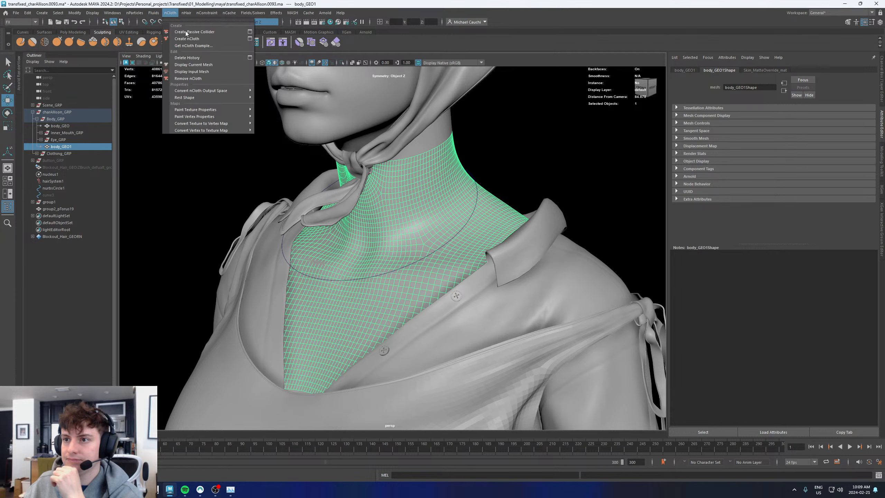
left_click(188, 33)
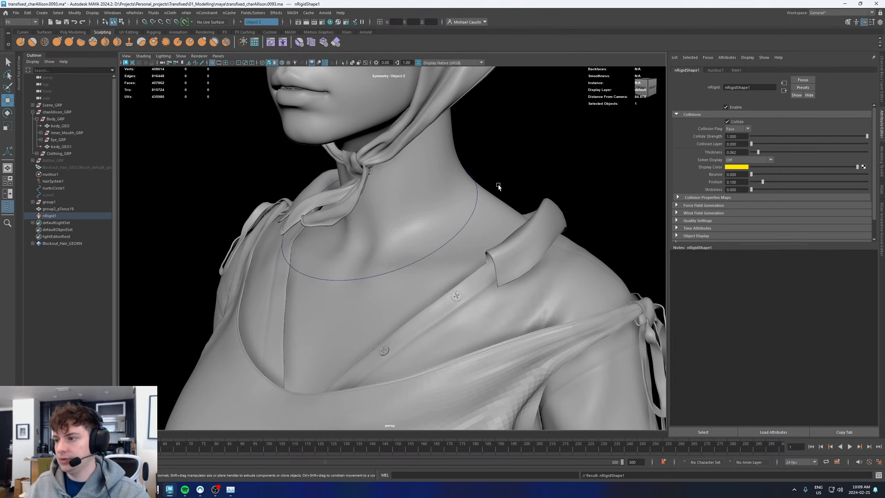
Assign the nurbsCircle1 curve to the existing hairSystemShape1 hair system
left_click(53, 189)
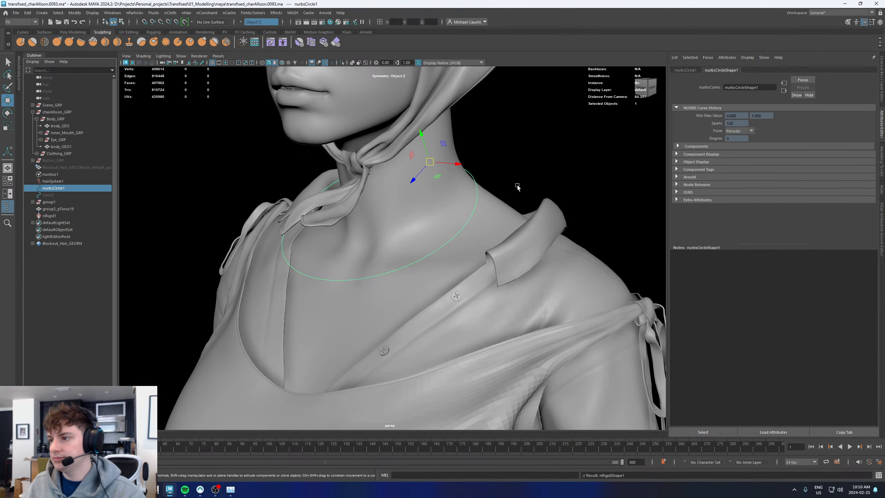
left_click_drag(518, 187, 408, 190, "alt")
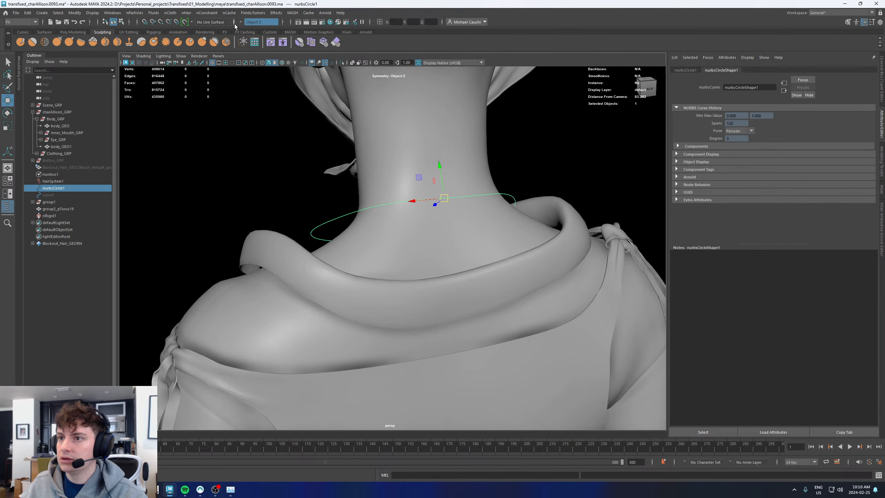
left_click(186, 14)
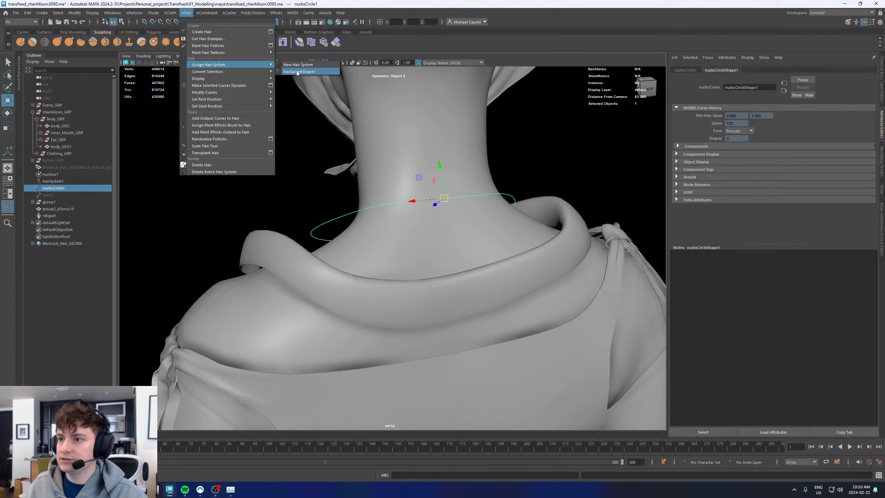
left_click(224, 65)
Isolate curve4 from the hair system's output curves and display its control vertices at the back of the neck
left_click(32, 222)
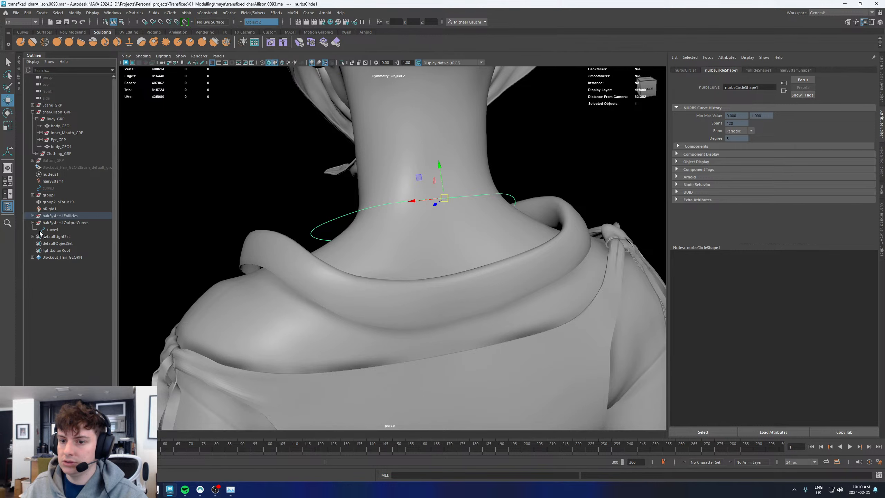
left_click(55, 229)
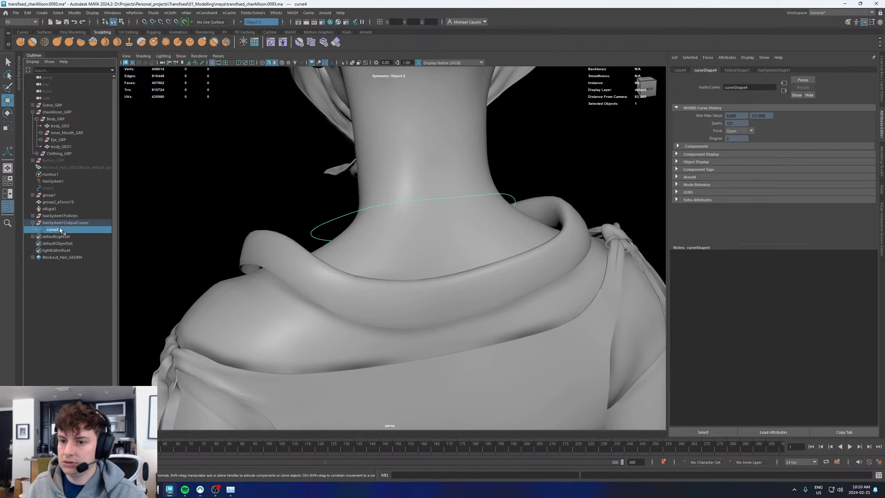
left_click(341, 62)
left_click_drag(349, 82, 392, 165, "alt")
right_click(415, 131)
right_click_drag(413, 131, 385, 130)
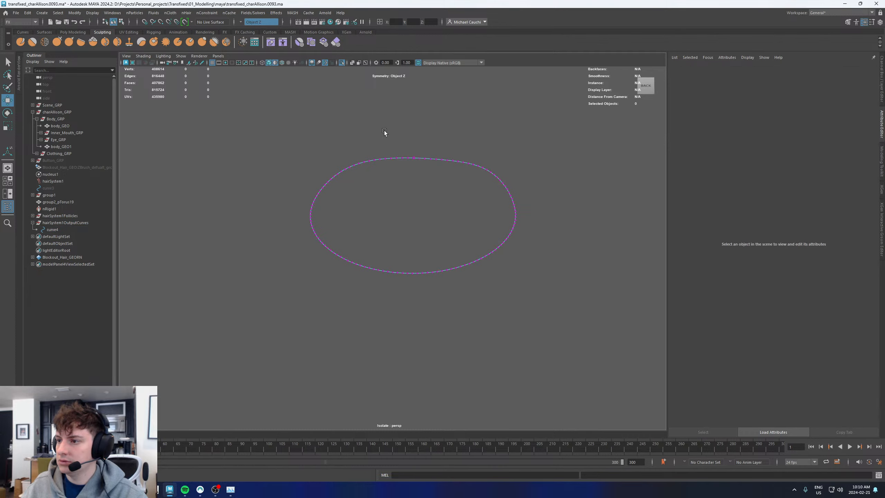
middle_click_drag(384, 130, 362, 213, "alt")
right_click_drag(361, 213, 676, 343, "alt")
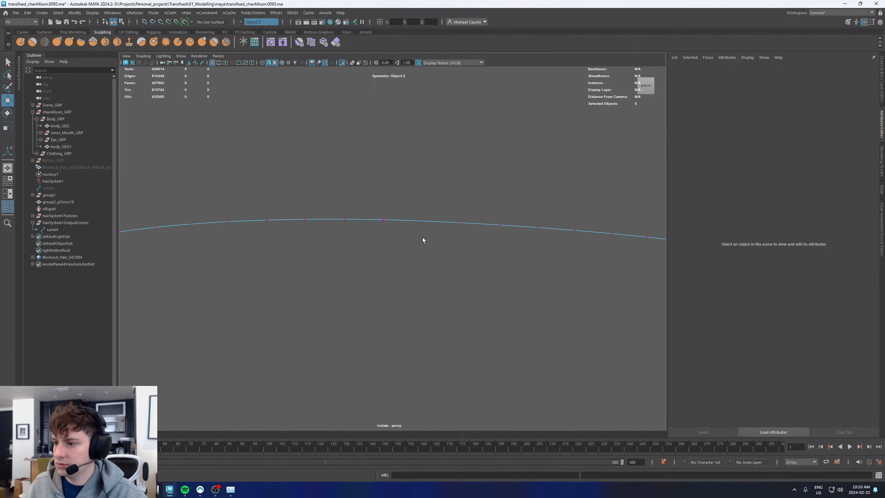
Add a transform nConstraint to the end control vertex at the back of curve4
left_click(384, 220)
left_click_drag(383, 220, 386, 198)
key("ctrl+z")
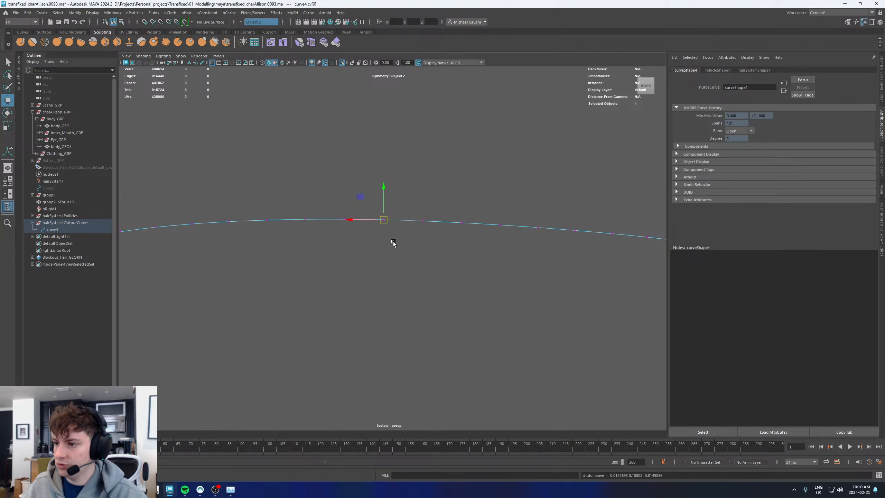
left_click(207, 13)
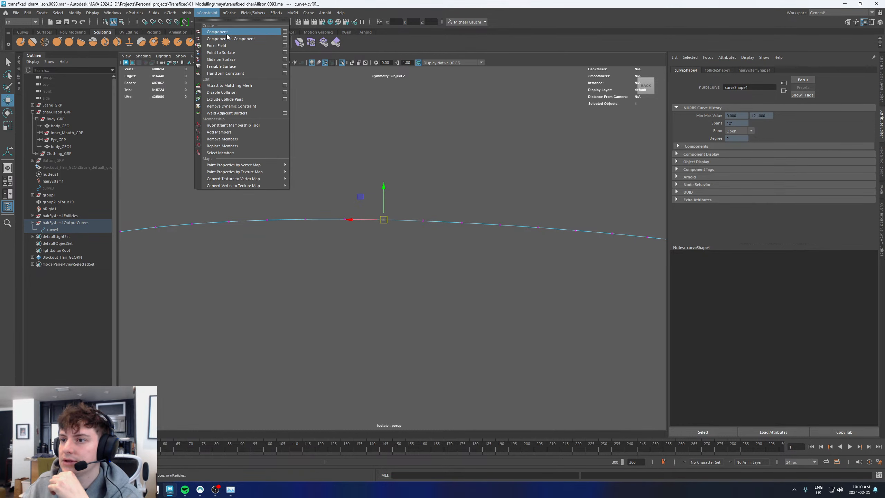
left_click(226, 74)
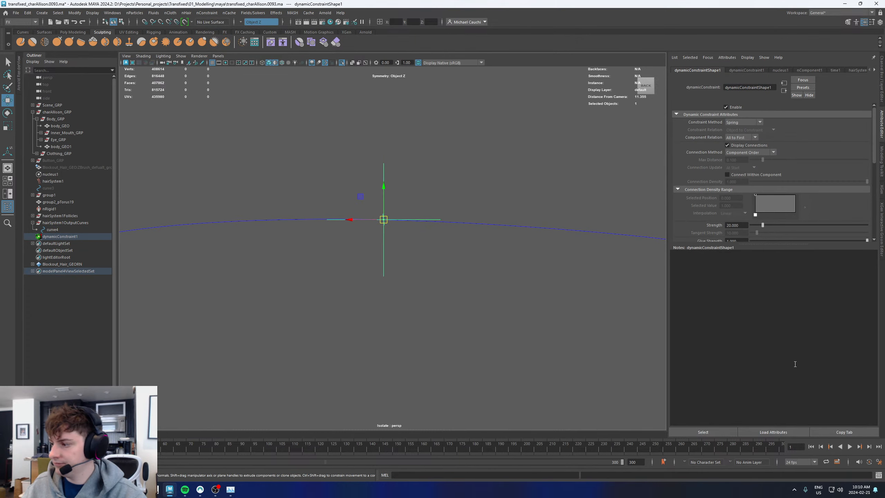
Bring the whole character back into view and play the simulation to check how the constrained curve drapes over the chest
left_click_drag(408, 258, 477, 292, "alt")
right_click_drag(477, 291, 244, 287, "alt")
left_click_drag(384, 276, 474, 293, "alt")
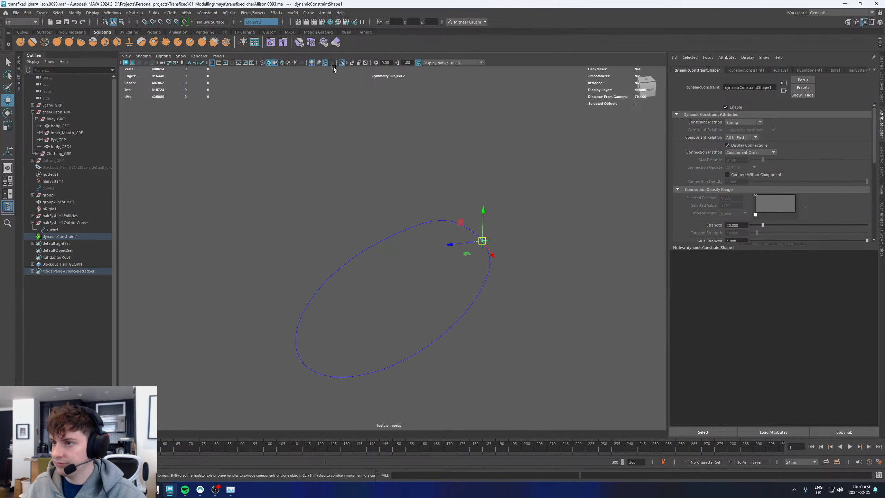
left_click(334, 68)
left_click_drag(393, 212, 500, 217, "alt")
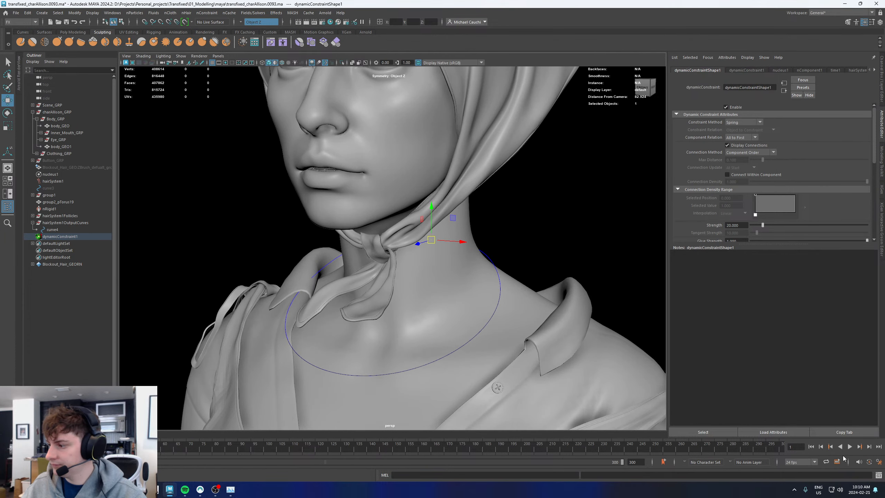
left_click(849, 446)
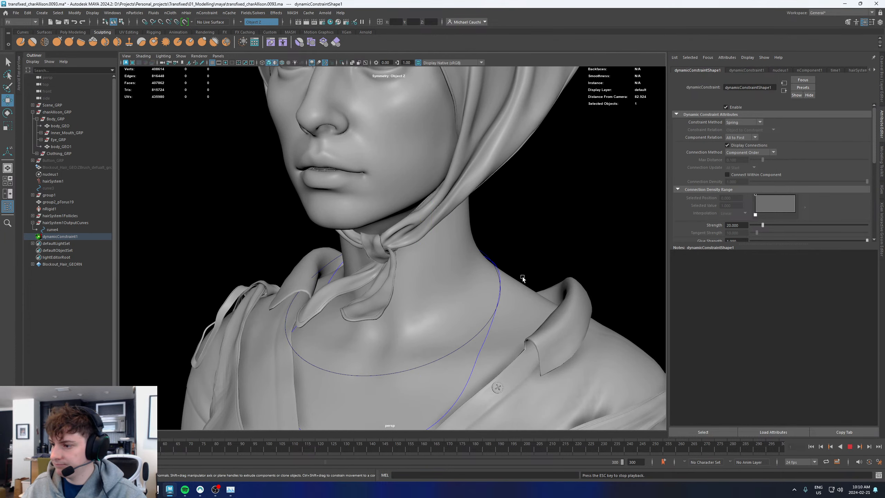
right_click_drag(563, 263, 568, 182, "alt")
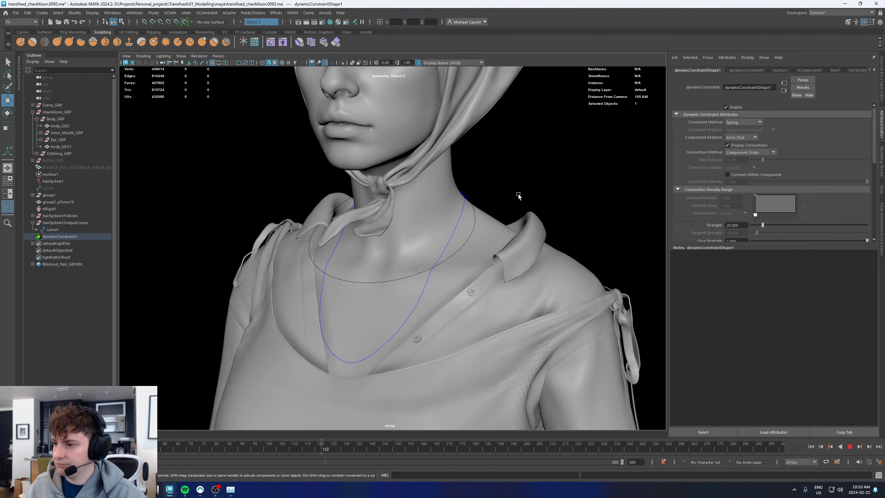
left_click_drag(518, 192, 501, 192, "alt")
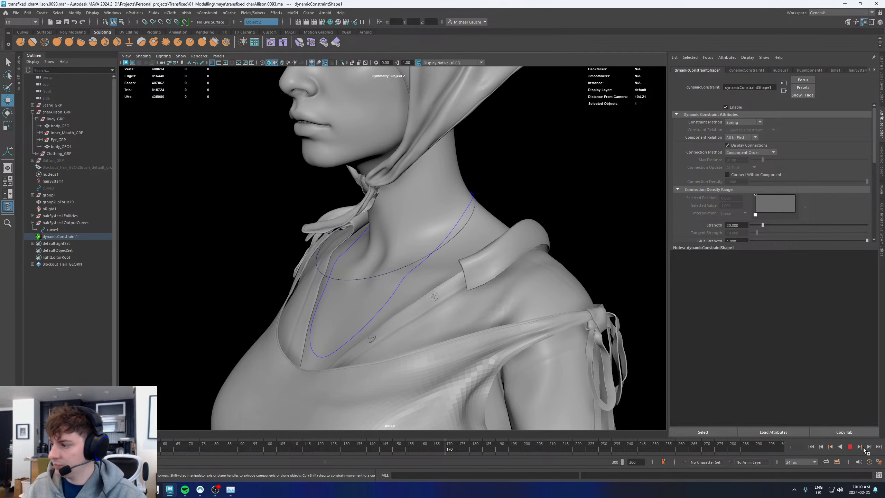
left_click(850, 447)
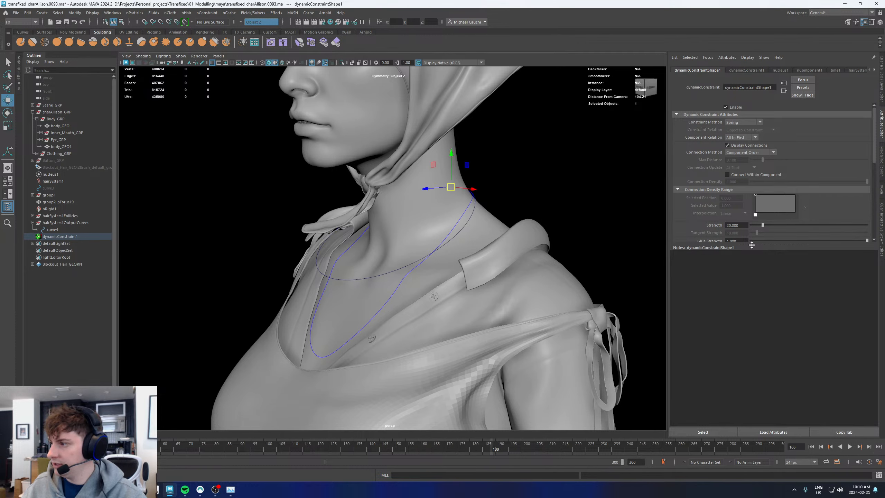
Set hairSystem1's Stretch Resistance to 200 and replay the simulation from the first frame
left_click(50, 181)
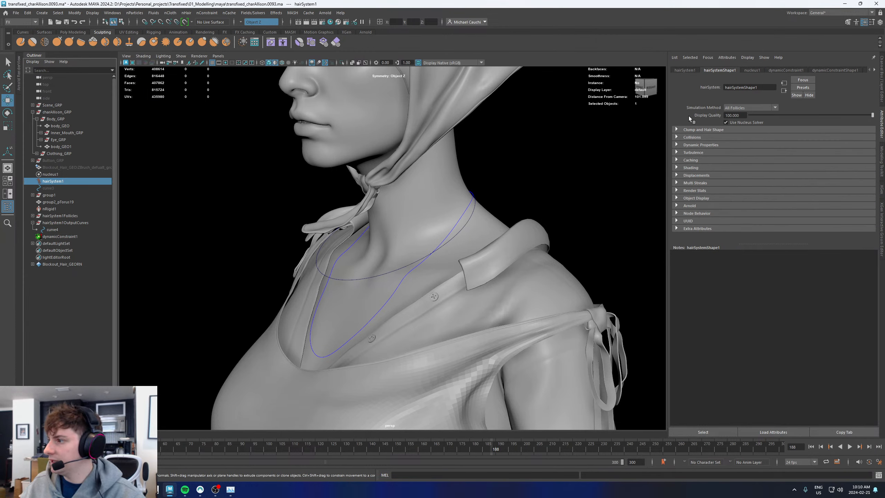
left_click(691, 132)
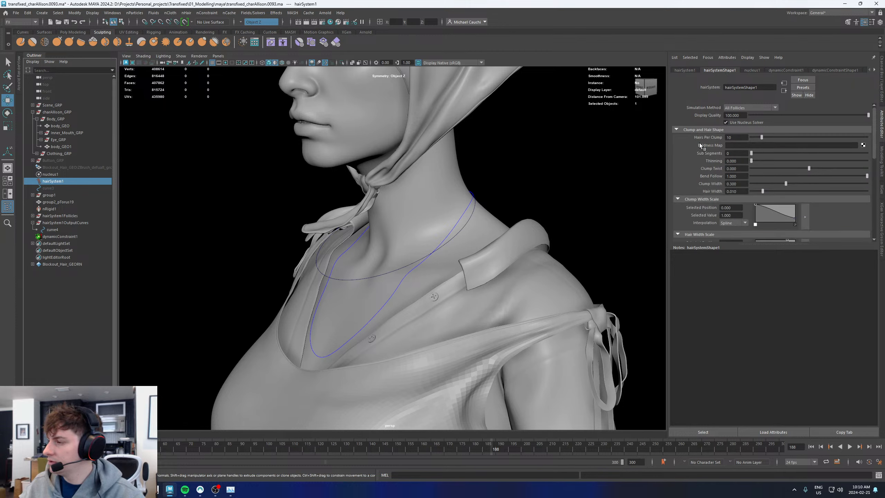
left_click(676, 130)
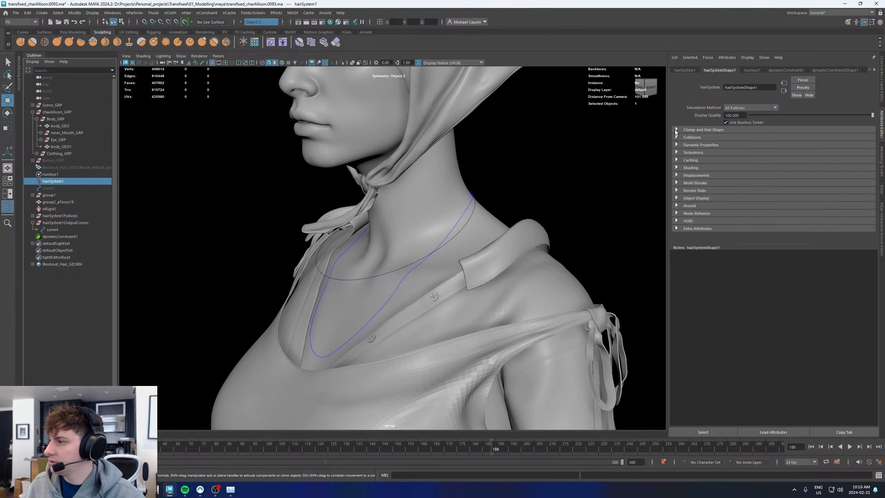
left_click(688, 146)
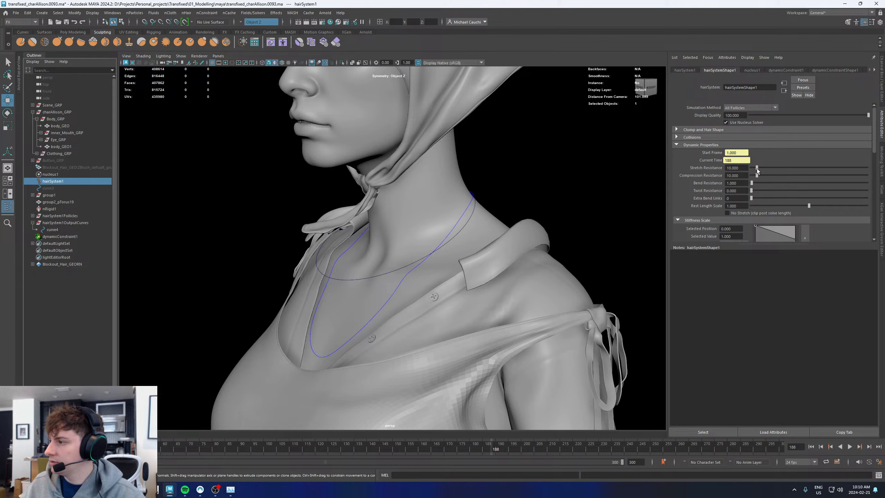
left_click(811, 447)
left_click(850, 447)
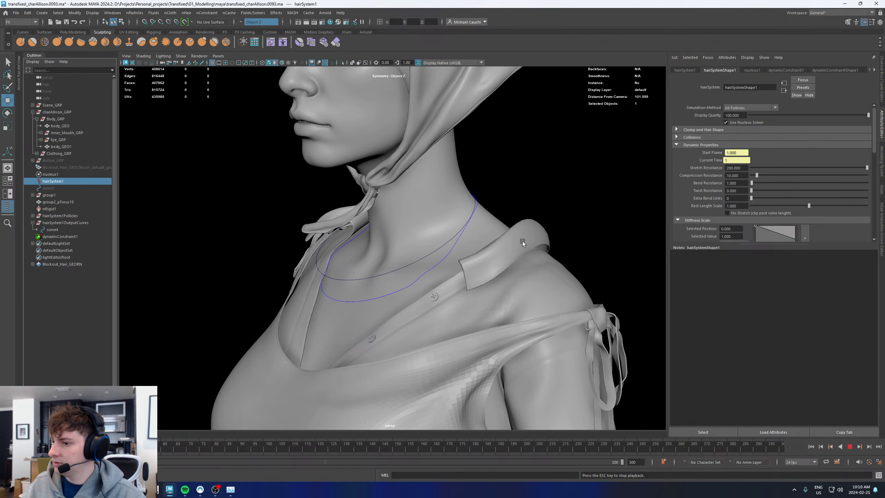
left_click_drag(570, 188, 530, 186, "alt")
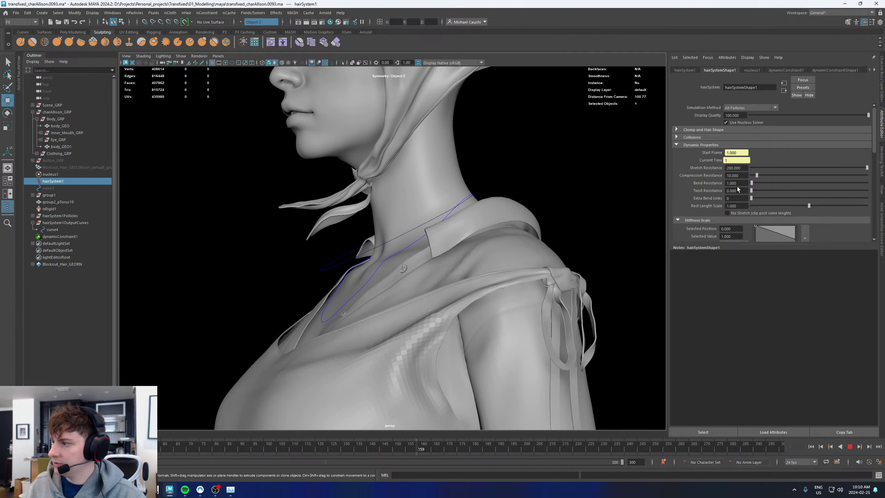
Set the hair system's Bend Resistance to 0.5 and rerun the simulation from the first frame
double_click(735, 183)
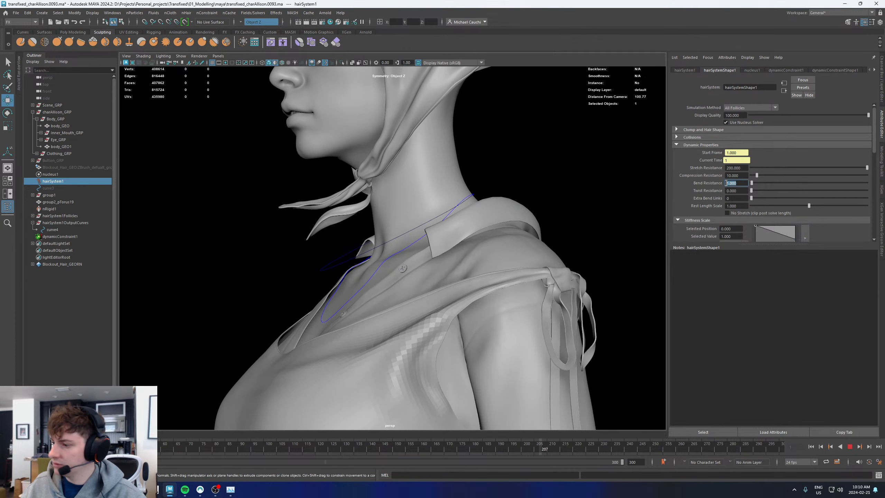
type("0.5")
key("Return")
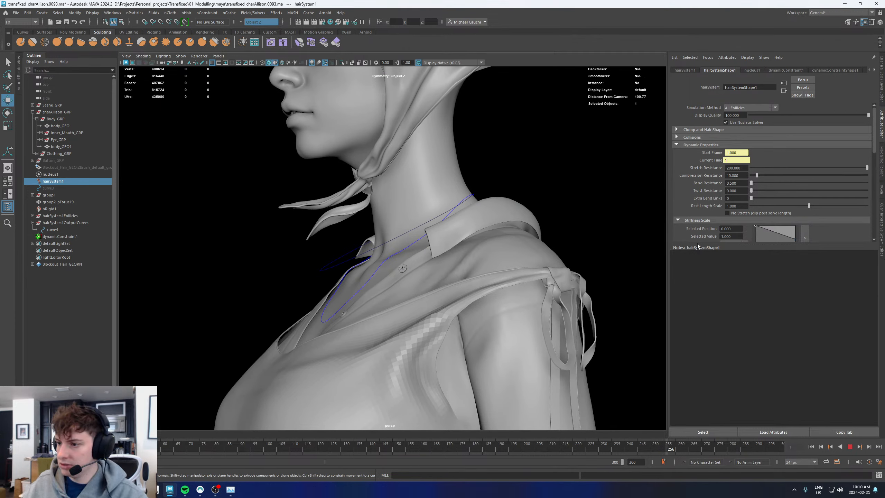
left_click(811, 447)
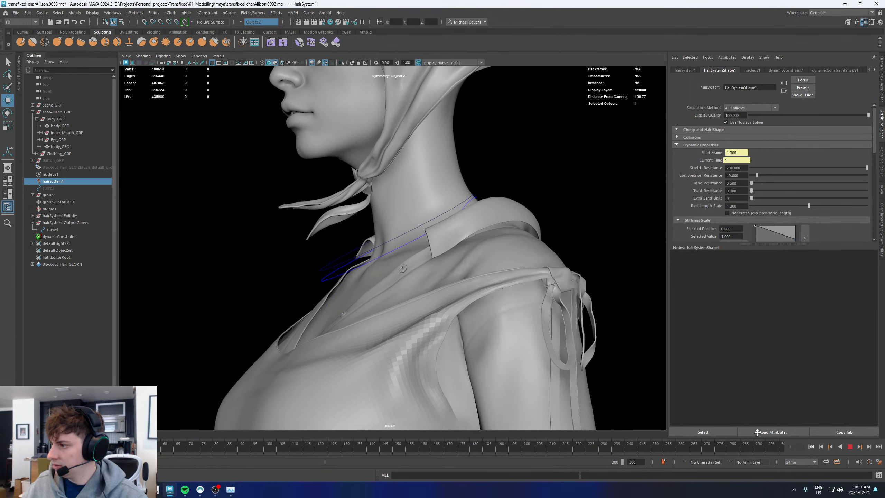
left_click_drag(495, 175, 558, 178, "alt")
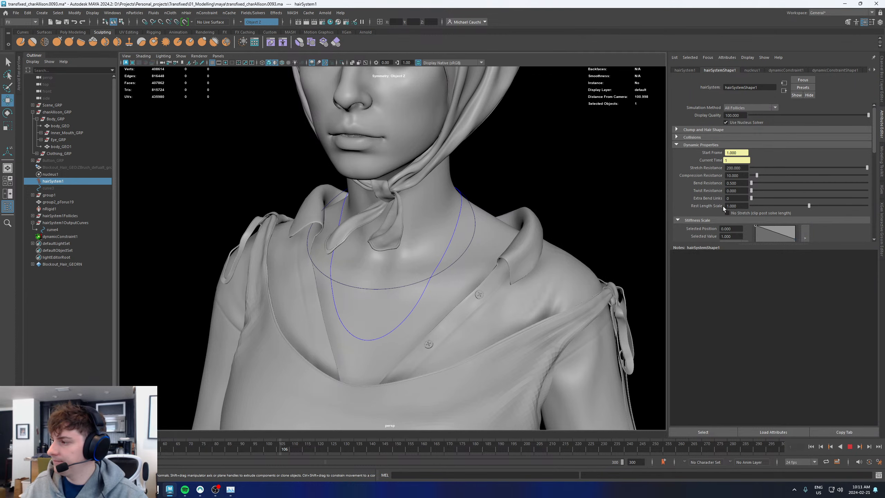
Set the hair system's Extra Bend Links to 2, rerun the simulation and stop it once the curve has settled
left_click_drag(751, 198, 763, 198)
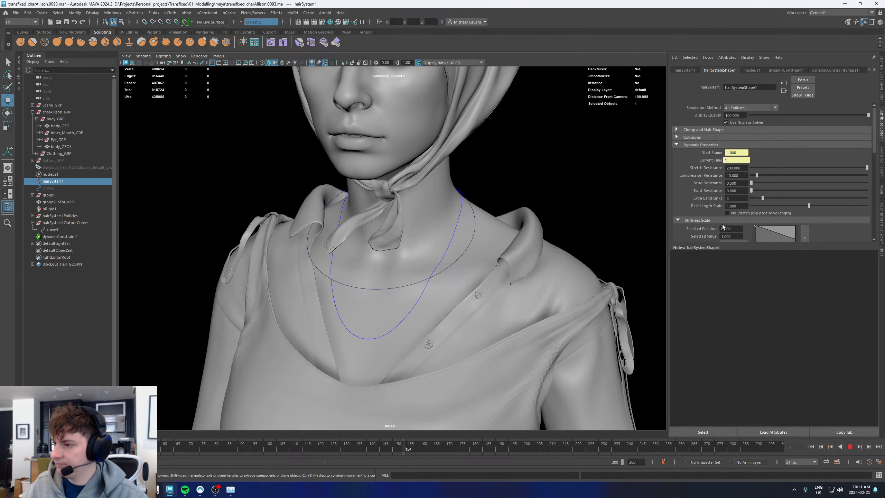
left_click_drag(565, 198, 533, 187, "alt")
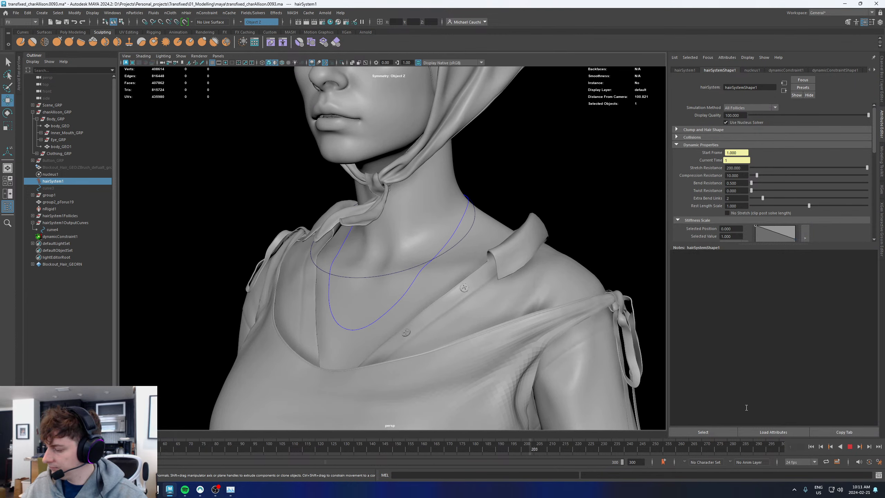
left_click(811, 447)
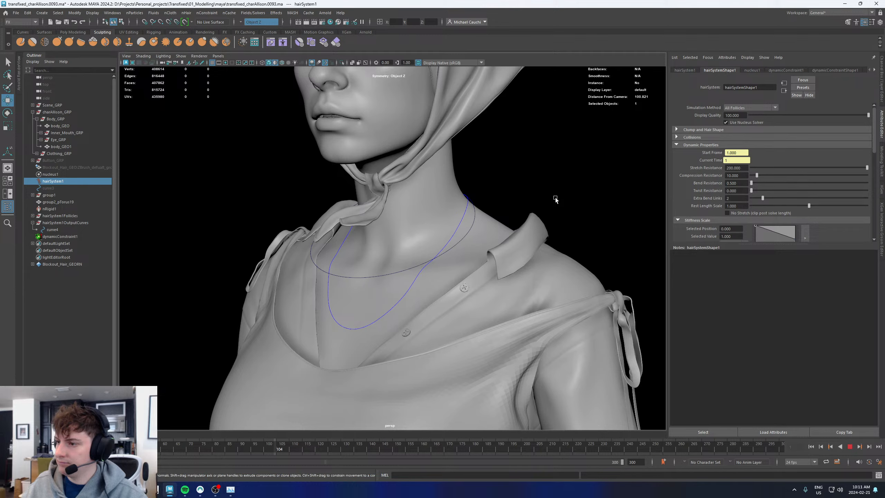
left_click_drag(555, 198, 604, 196, "alt")
left_click_drag(655, 208, 681, 184, "alt")
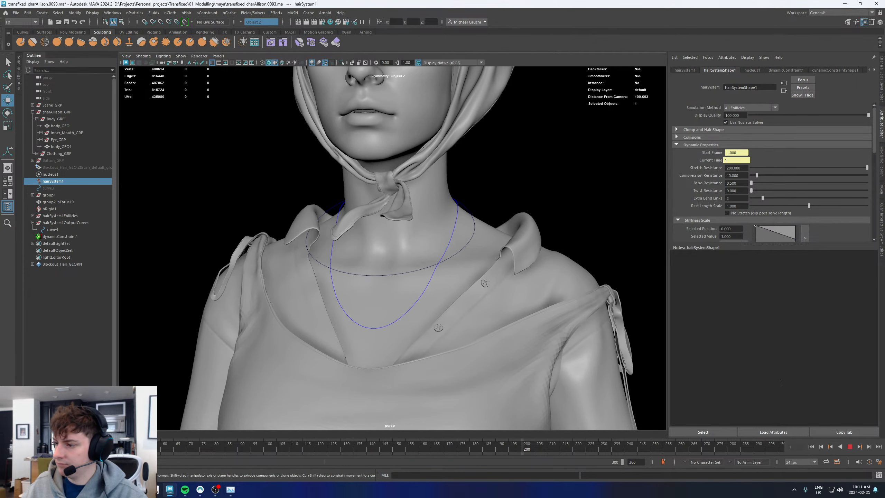
left_click(849, 448)
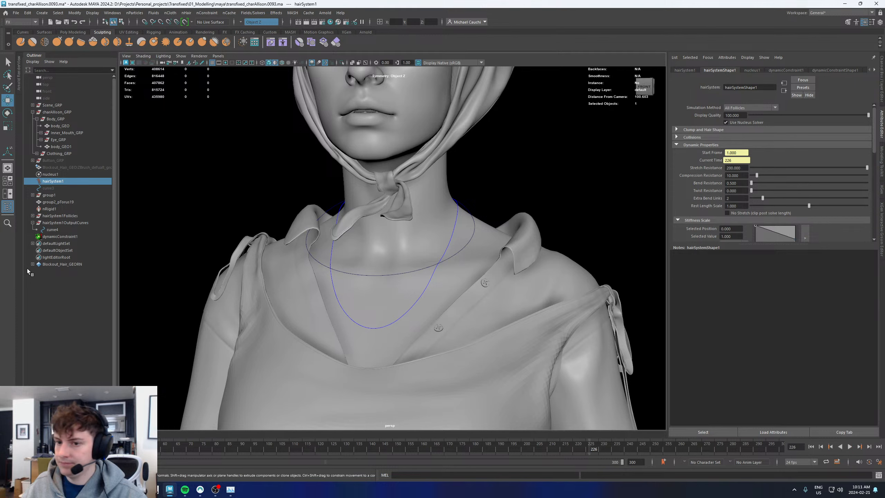
Duplicate the settled output curve4 and move the copy out of hairSystem1OutputCurves to the scene's top level
left_click(53, 230)
key("ctrl+d")
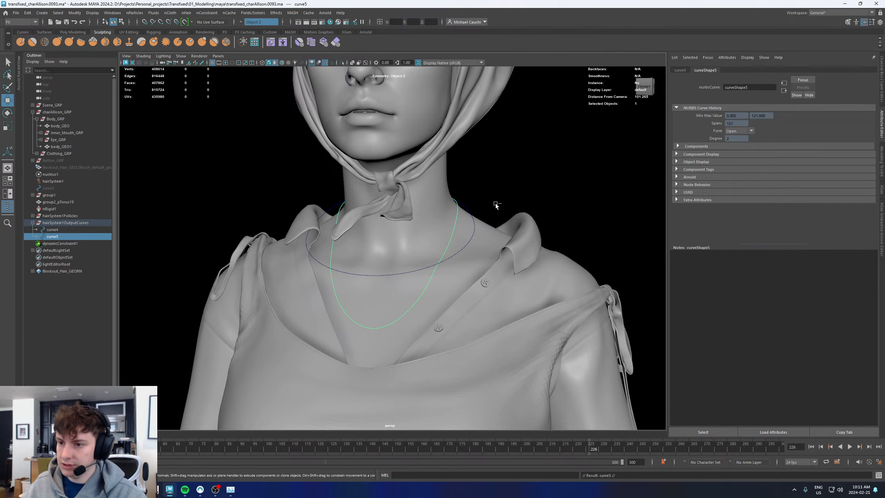
middle_click_drag(49, 237, 52, 192)
Show the hidden curve3 to compare its drape with the duplicated curve from several angles, and hide it again
left_click(50, 189)
key("h")
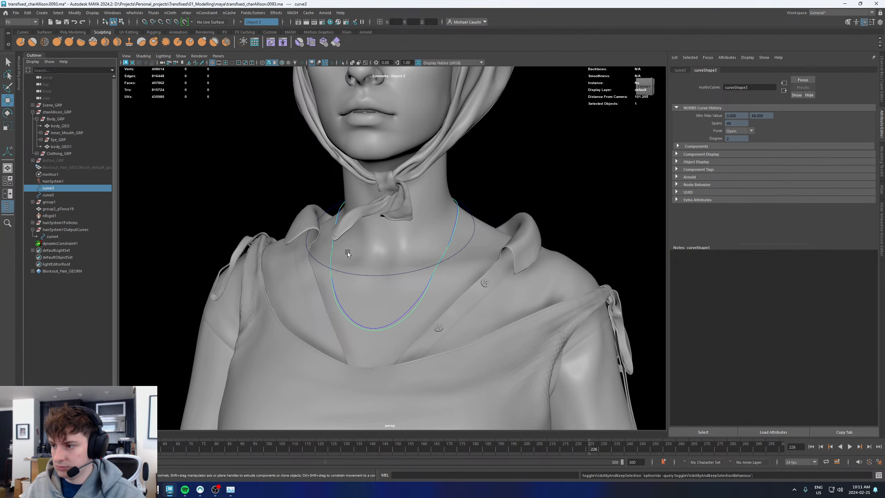
right_click_drag(348, 253, 490, 304, "alt")
left_click_drag(489, 304, 445, 299, "alt")
right_click_drag(446, 299, 457, 238, "alt")
left_click_drag(456, 239, 467, 254, "alt")
right_click_drag(467, 254, 367, 266, "alt")
left_click_drag(367, 265, 409, 286, "alt")
right_click_drag(409, 285, 298, 287, "alt")
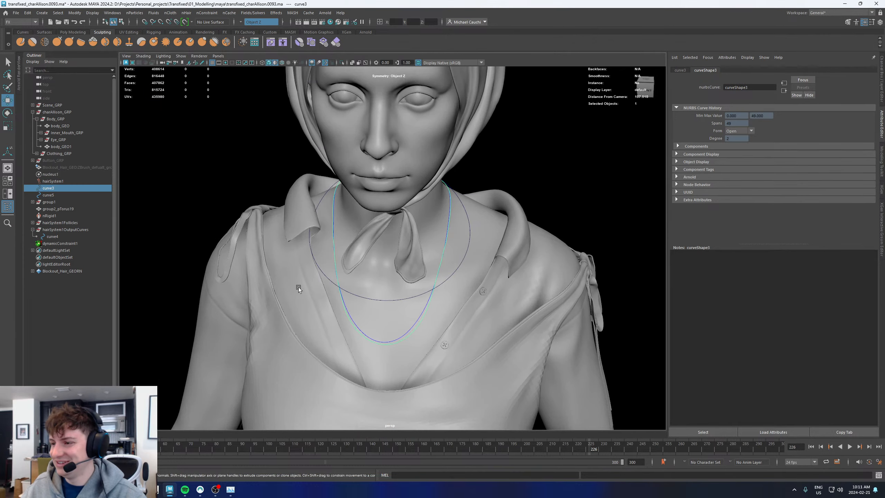
left_click_drag(299, 287, 401, 257, "alt")
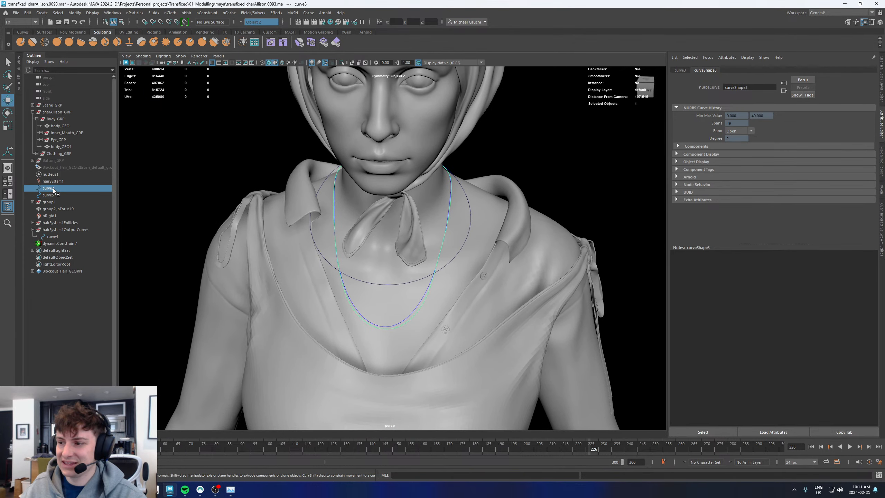
key("h")
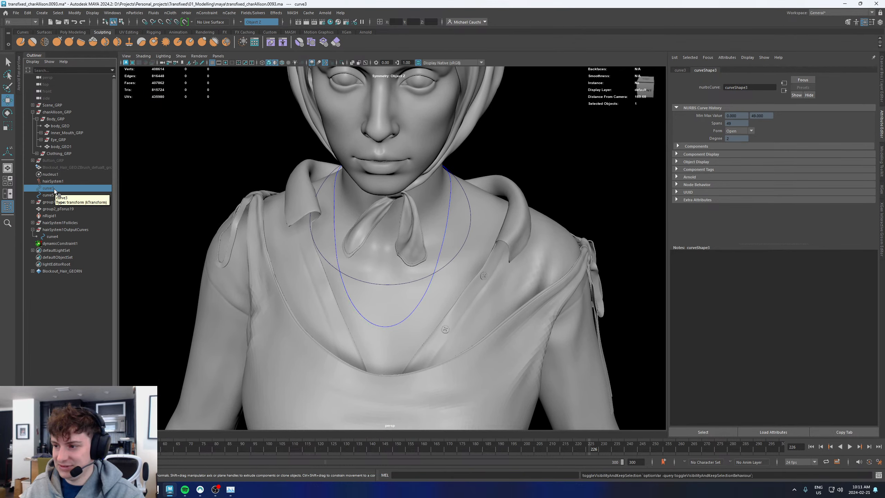
Inspect the control vertices of the duplicated curve5 around the neck and return to object mode
left_click(50, 196)
left_click_drag(512, 177, 518, 155, "alt")
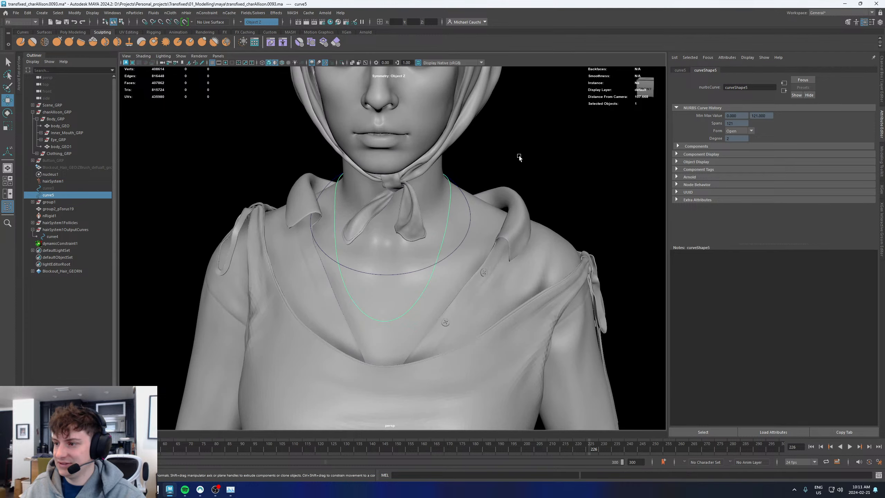
right_click_drag(518, 155, 483, 146)
left_click_drag(507, 165, 480, 156, "alt")
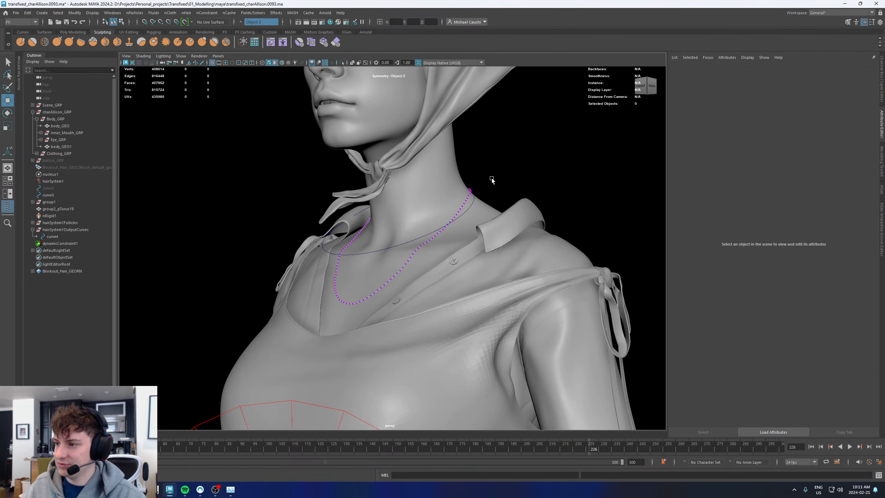
right_click_drag(492, 178, 526, 127)
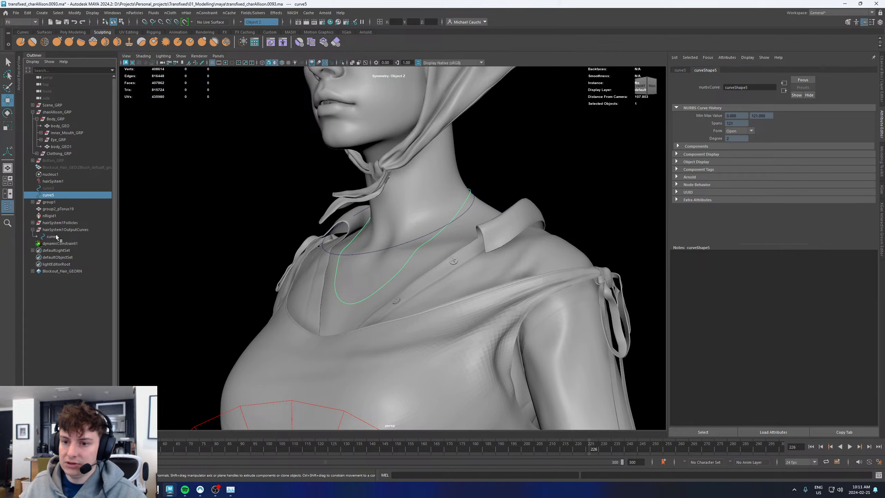
Apply a Curve Warp deformer that bends the chain mesh group2_pTorus19 along curve5, using the Modeling menu set
left_click(56, 208, "ctrl")
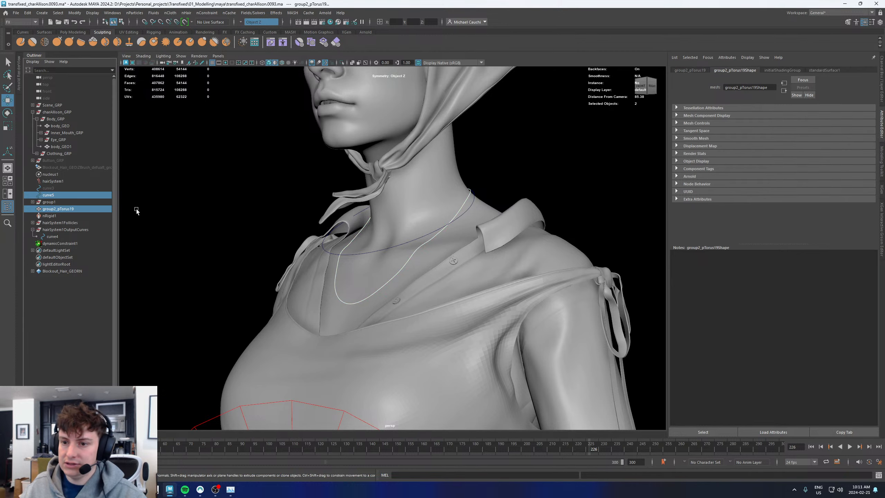
left_click(51, 196, "ctrl")
left_click(52, 196, "ctrl")
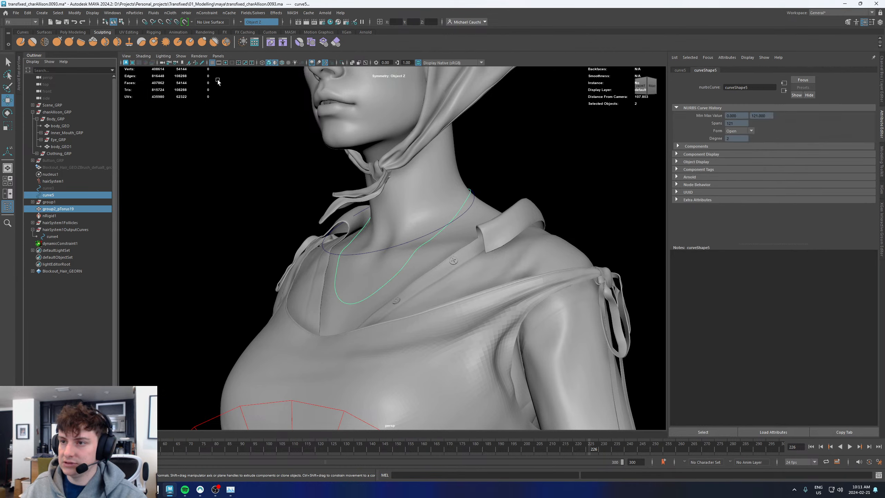
left_click(24, 23)
left_click(17, 27)
left_click(261, 12)
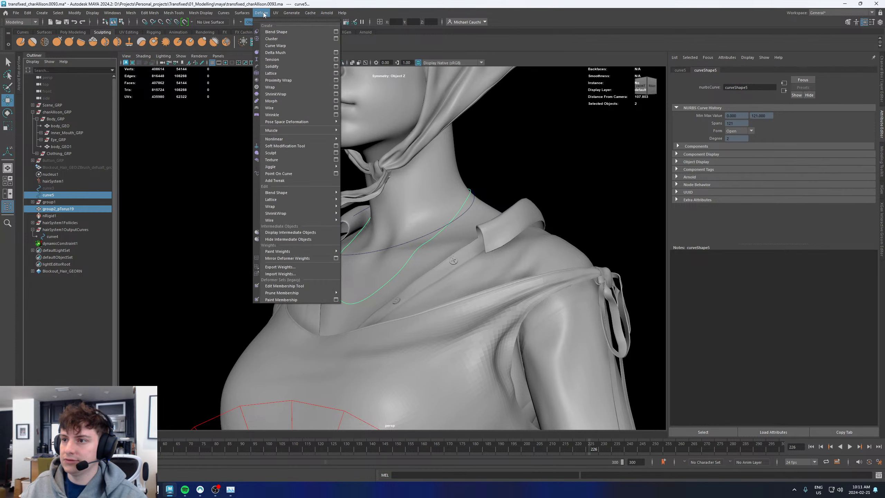
left_click(281, 46)
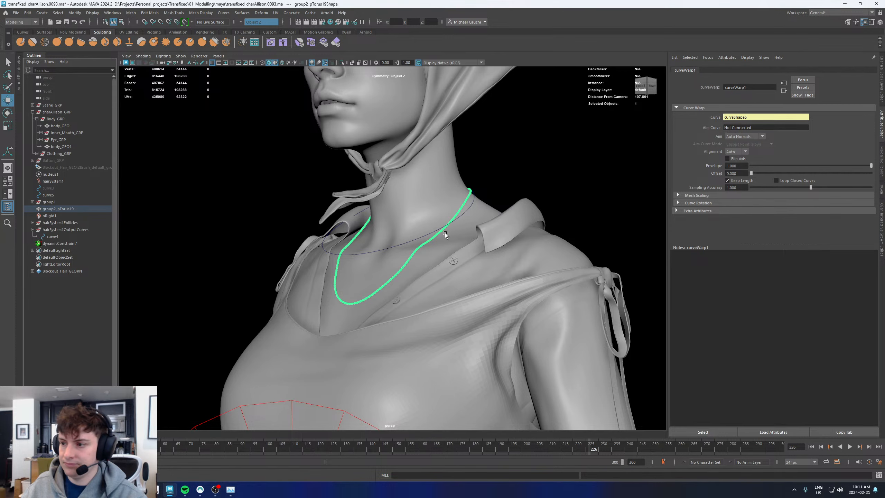
Set the curve warp's aim mode to Curve Normals and check the chain around the neck
left_click_drag(444, 232, 346, 242, "alt")
right_click_drag(401, 230, 553, 226, "alt")
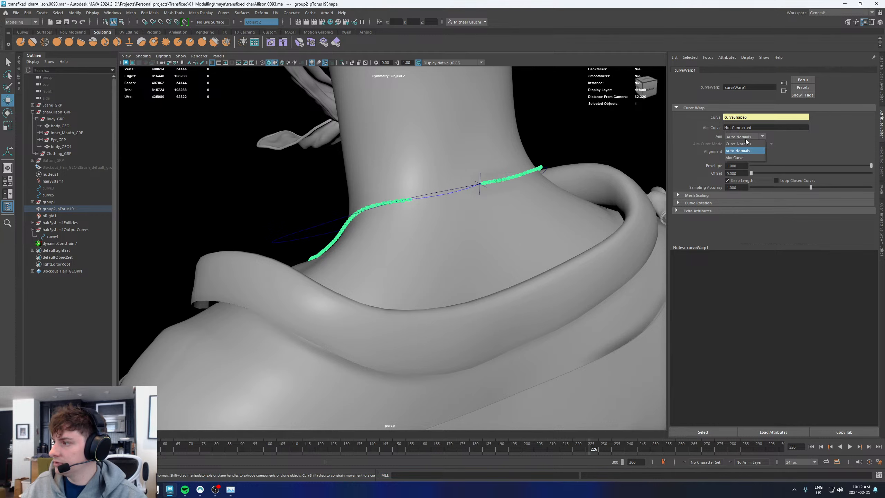
left_click(739, 143)
left_click_drag(397, 234, 496, 274, "alt")
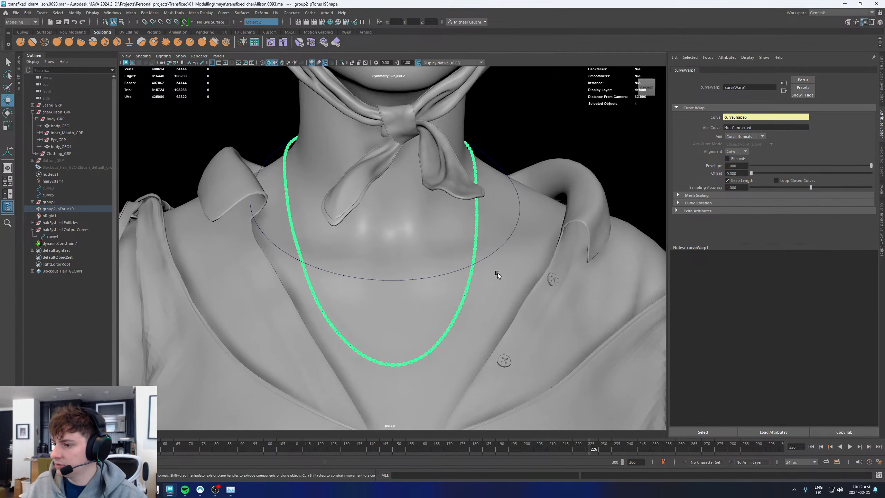
Try the Aim Curve mode on the necklace's curve warp and return the aim to Curve Normals
middle_click_drag(495, 274, 488, 223, "alt")
right_click_drag(432, 300, 542, 310, "alt")
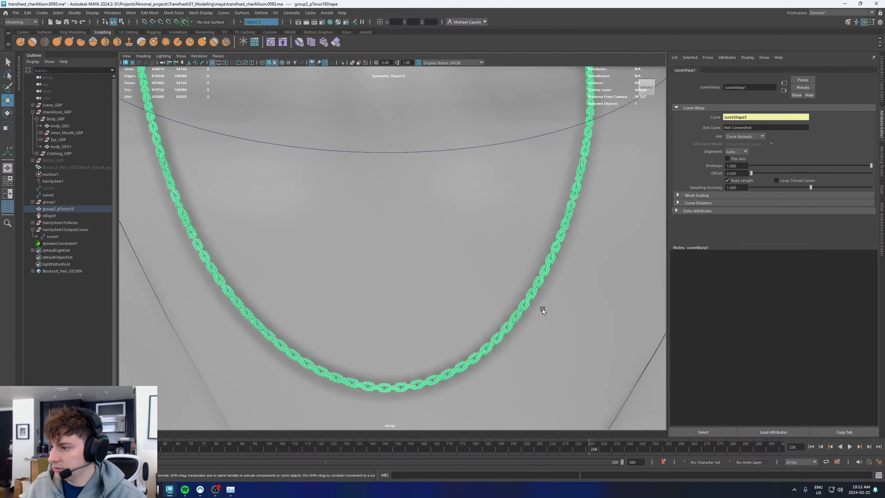
left_click(738, 137)
left_click(738, 157)
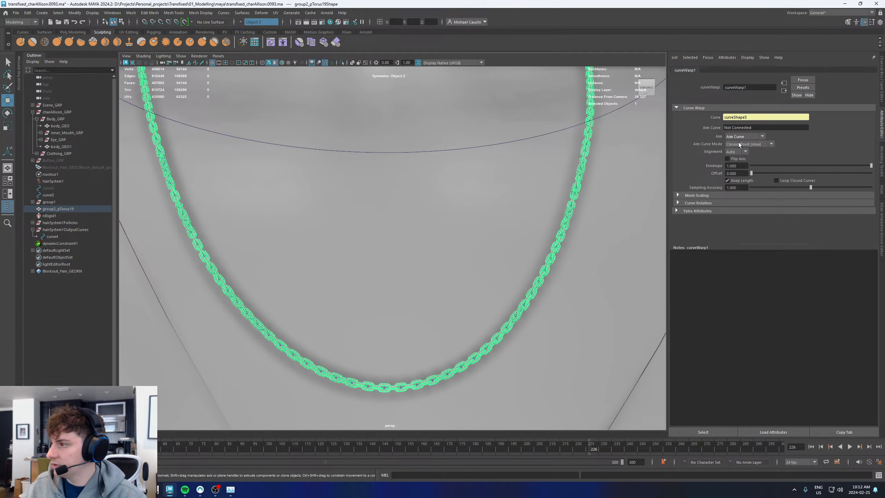
left_click(738, 137)
left_click(738, 143)
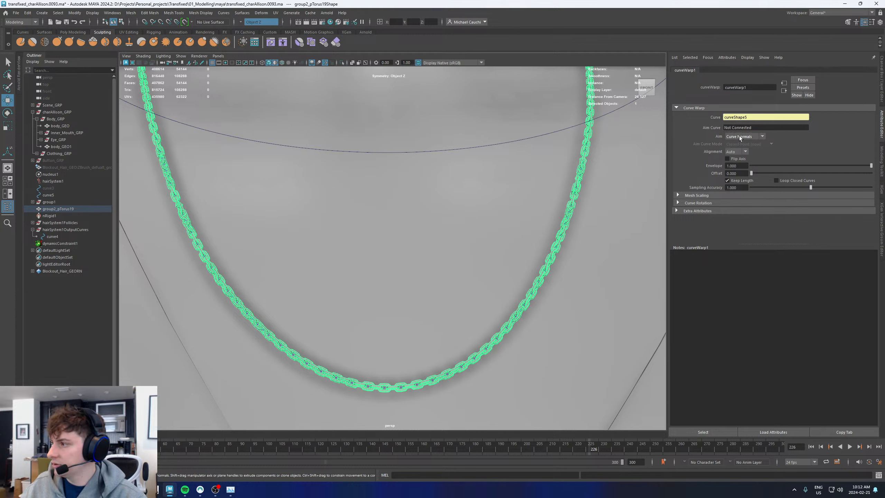
Set the curve warp's aim to Auto Normals, turn off Keep Length, and check how the links twist along the chain
left_click(739, 137)
left_click(738, 151)
left_click(727, 181)
left_click_drag(418, 209, 472, 268, "alt")
right_click_drag(473, 269, 505, 278, "alt")
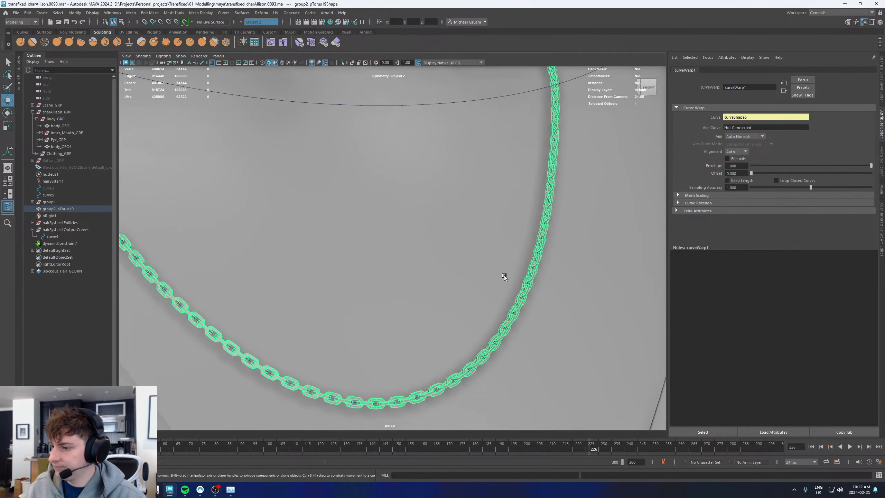
left_click_drag(504, 275, 487, 284, "alt")
Set the curve warp's Sampling Accuracy to about 1.764 and reduce its Length Scale to about 0.215
left_click_drag(810, 188, 788, 190)
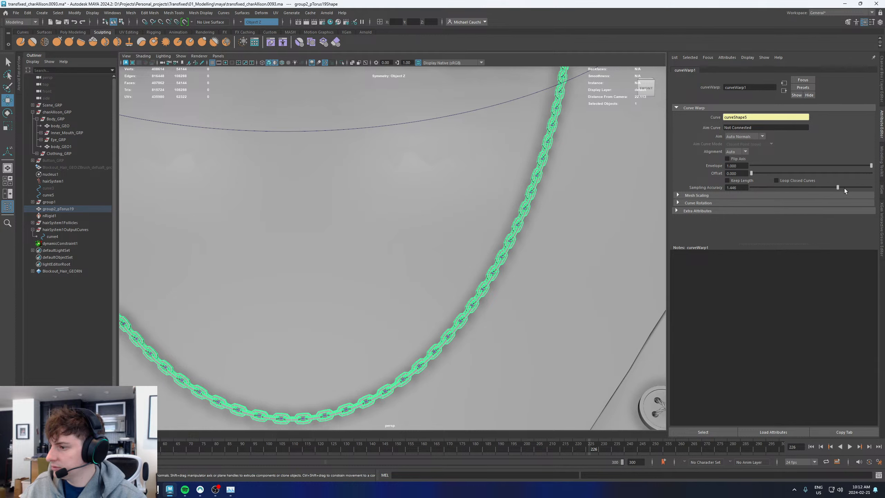
left_click_drag(844, 189, 808, 189)
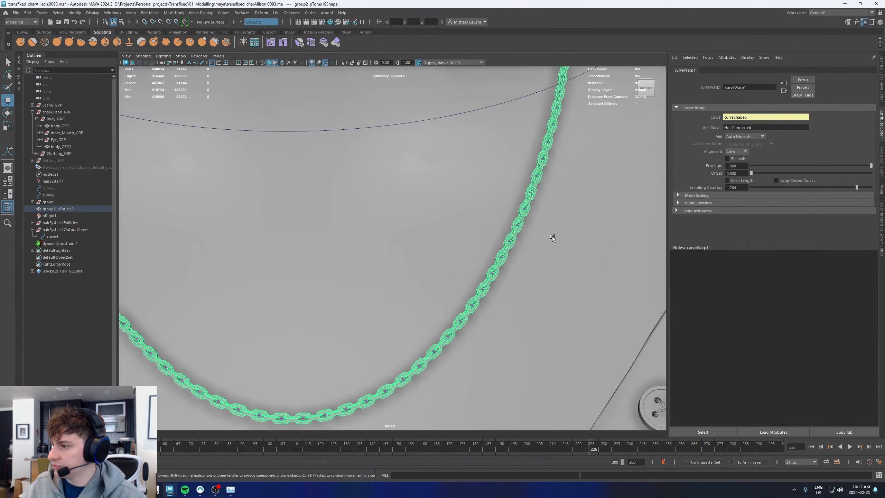
left_click(678, 196)
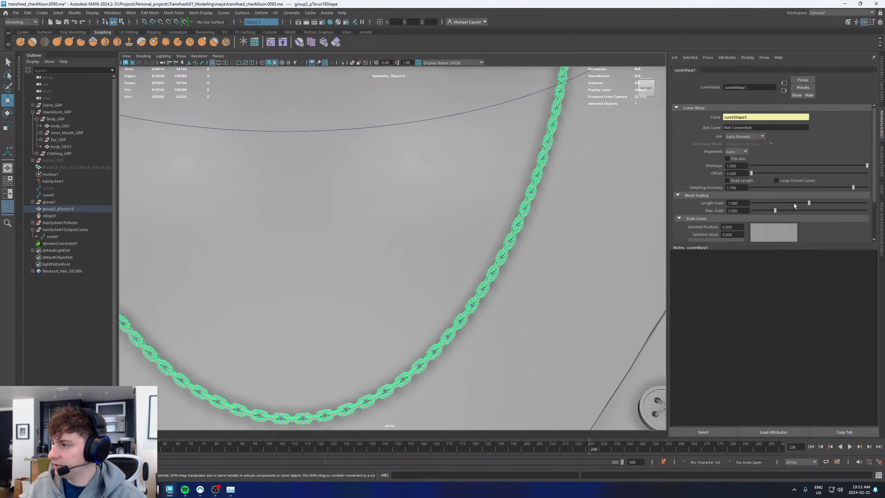
left_click_drag(809, 203, 785, 204)
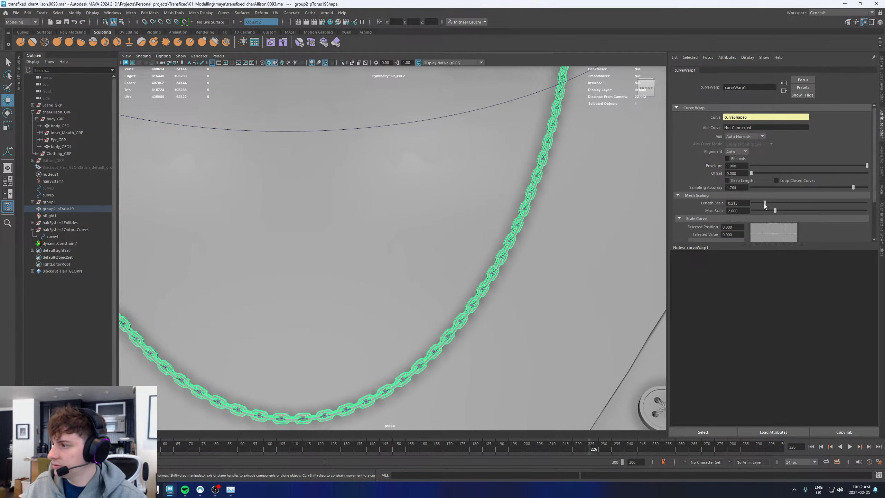
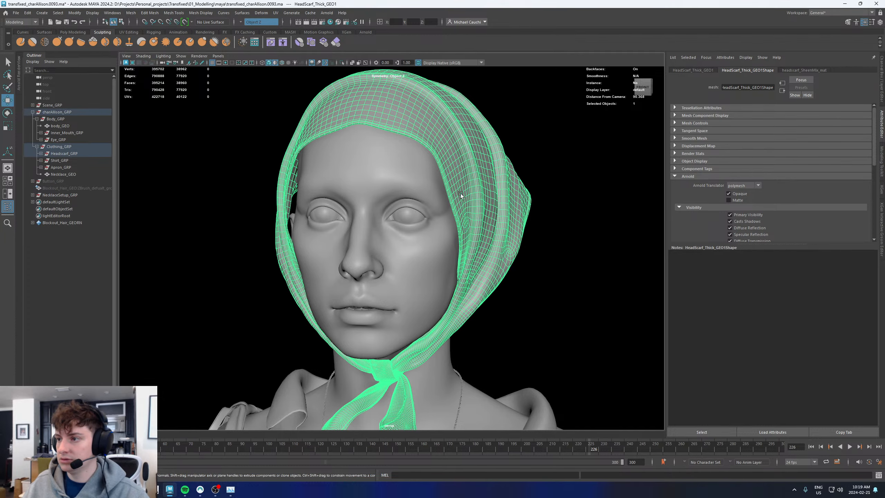
Inspect the headscarf, shirt and apron meshes by selecting each in turn and checking its wireframe
left_click_drag(414, 175, 434, 194, "alt")
middle_click_drag(435, 194, 388, 6, "alt")
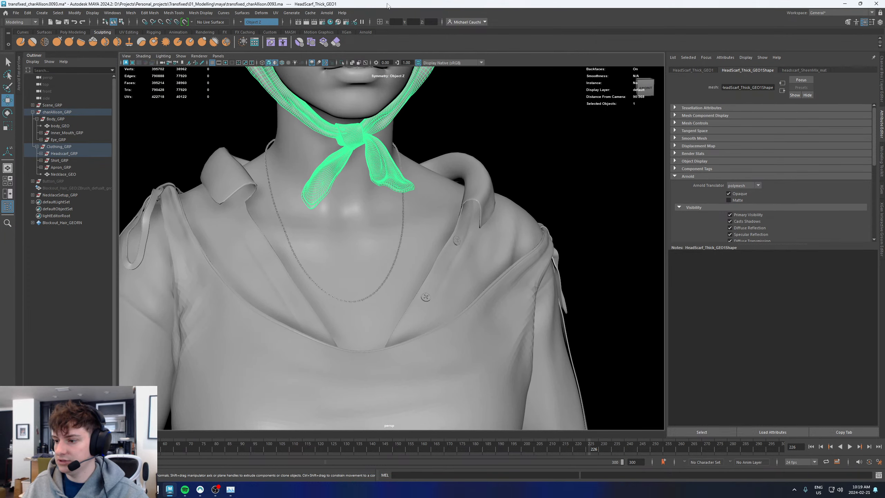
left_click(463, 215)
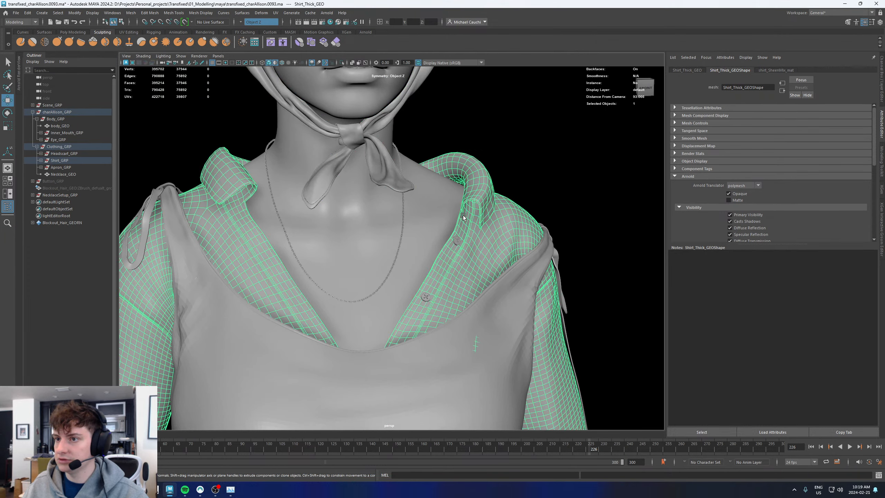
left_click(486, 357)
left_click_drag(486, 358, 373, 212, "alt")
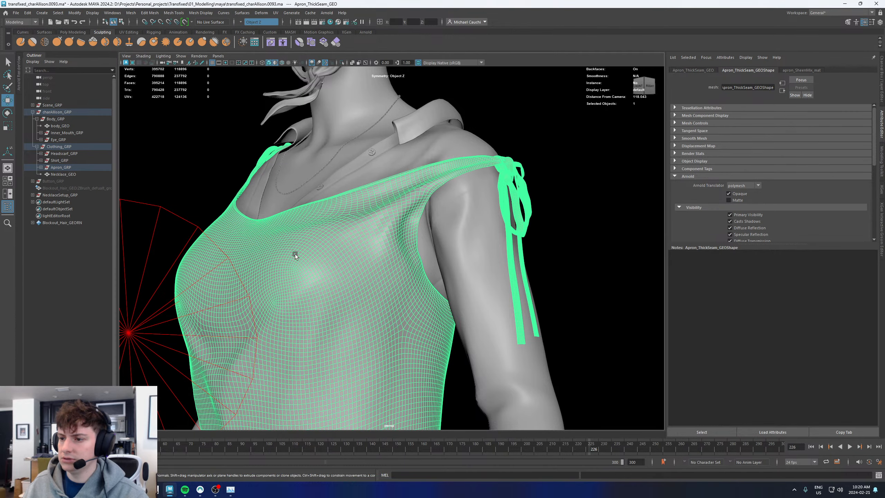
left_click_drag(303, 240, 345, 242, "alt")
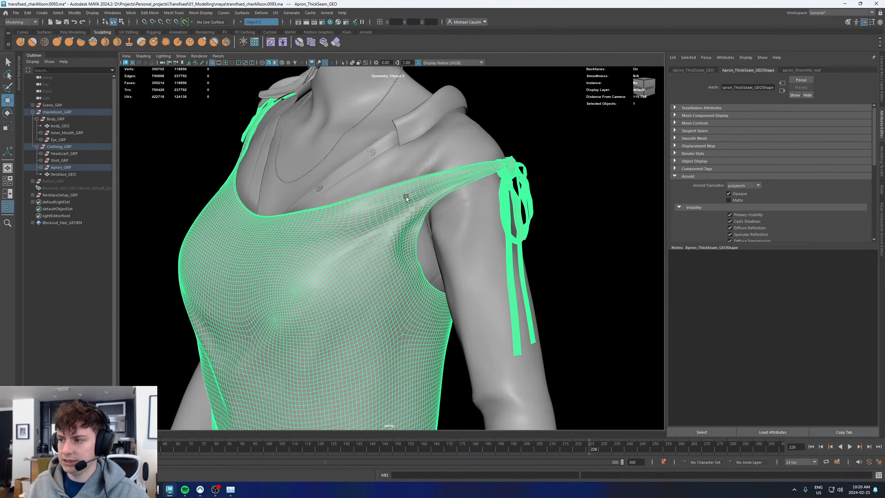
Examine the tied bow and hanging straps on the apron's shoulder from several angles
left_click_drag(481, 199, 427, 206, "alt")
middle_click_drag(428, 206, 360, 211, "alt")
right_click_drag(360, 211, 559, 372, "alt")
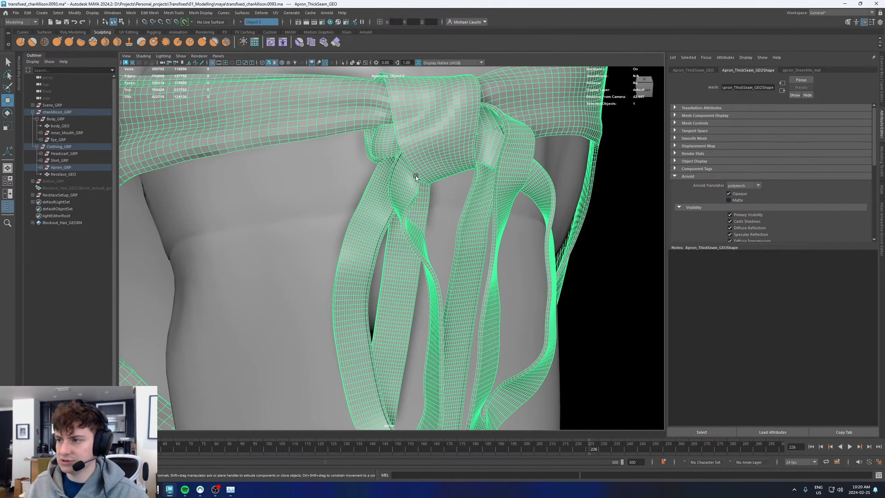
left_click_drag(416, 176, 462, 159, "alt")
middle_click_drag(462, 159, 287, 248, "alt")
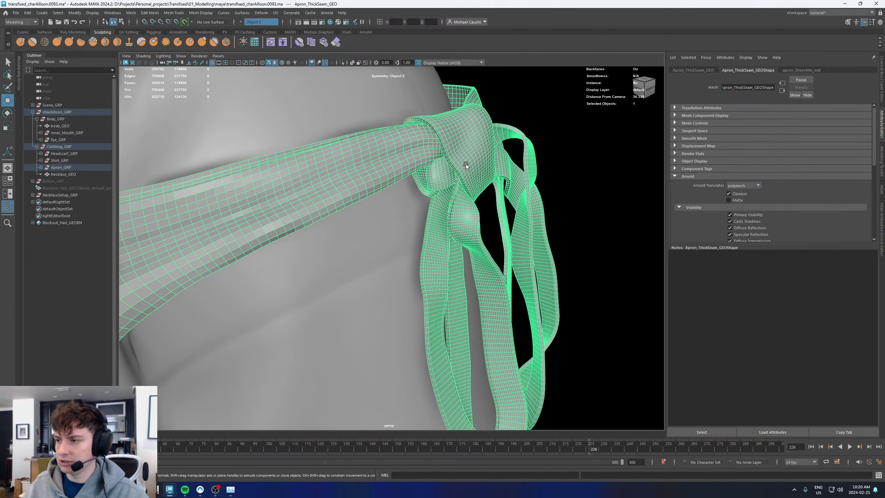
right_click_drag(466, 164, 369, 170, "alt")
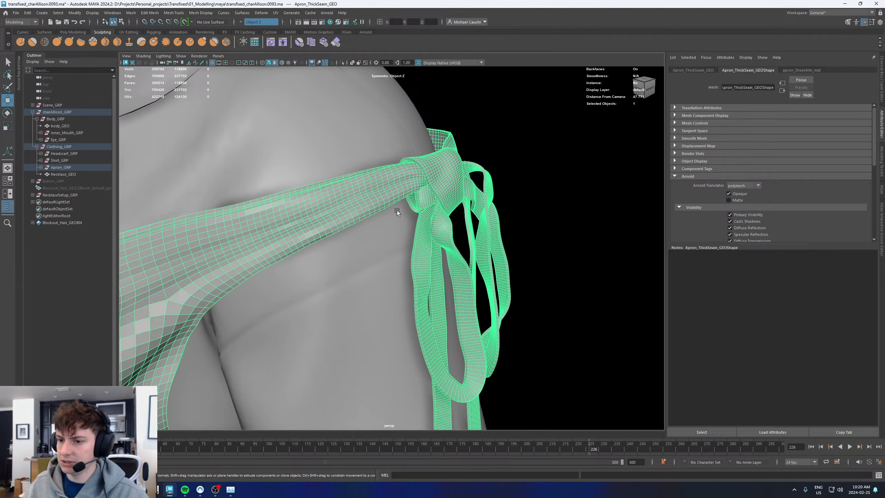
right_click_drag(397, 210, 287, 280, "alt")
left_click_drag(244, 283, 289, 290, "alt")
left_click(507, 203)
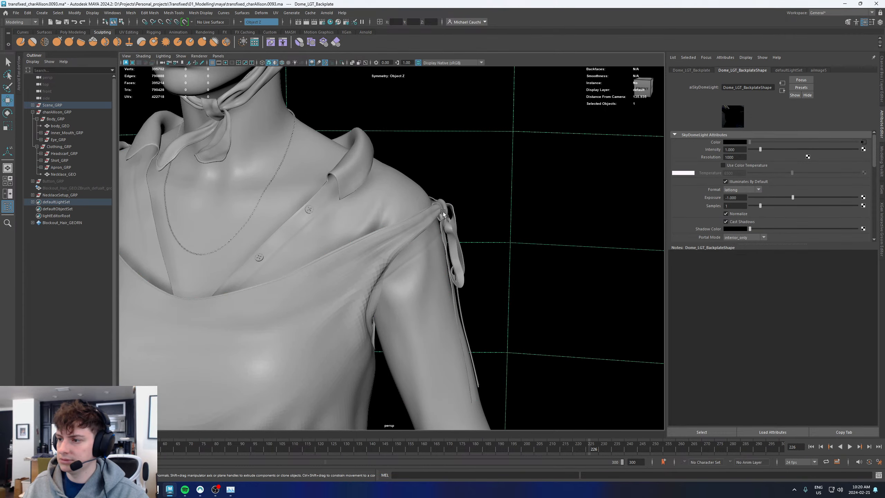
key("ctrl+z")
left_click(487, 203)
left_click_drag(424, 230, 433, 225, "alt")
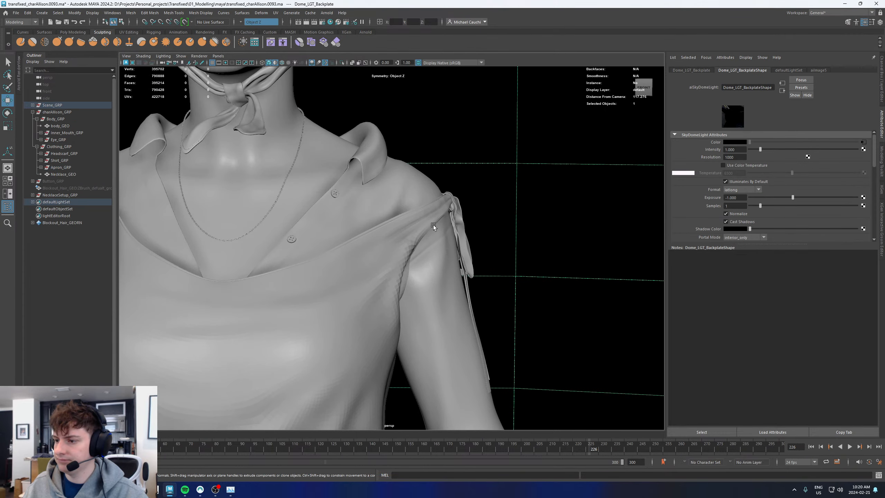
key("ctrl+z")
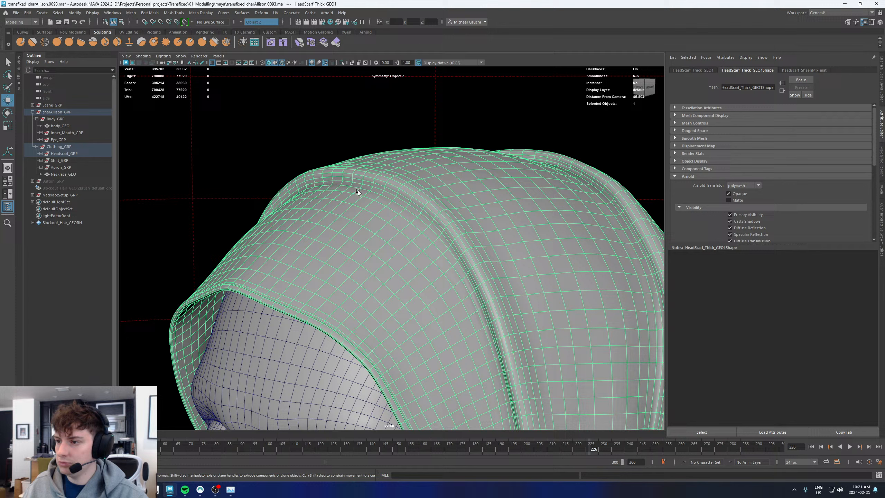
Try to bevel a run of edges along the headscarf's front fold, and undo the bevel
right_click_drag(359, 191, 364, 158)
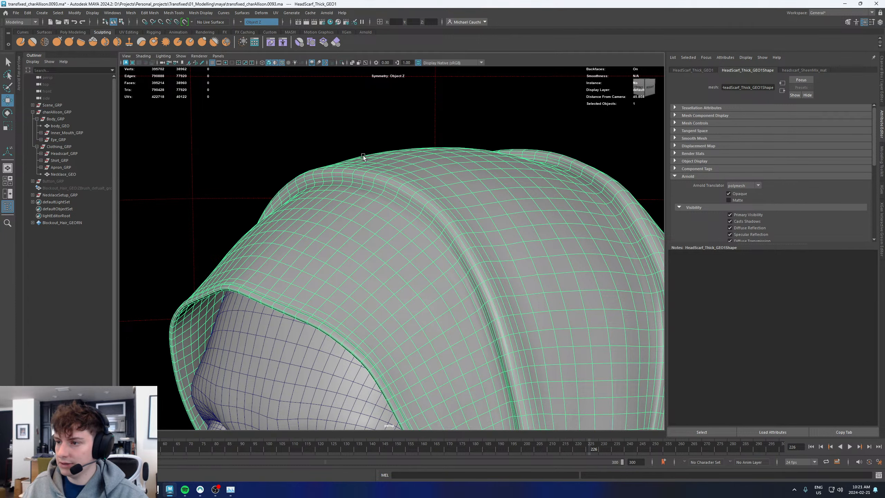
left_click(369, 185)
key("b")
left_click_drag(365, 189, 408, 212, "alt")
double_click(412, 212, "shift")
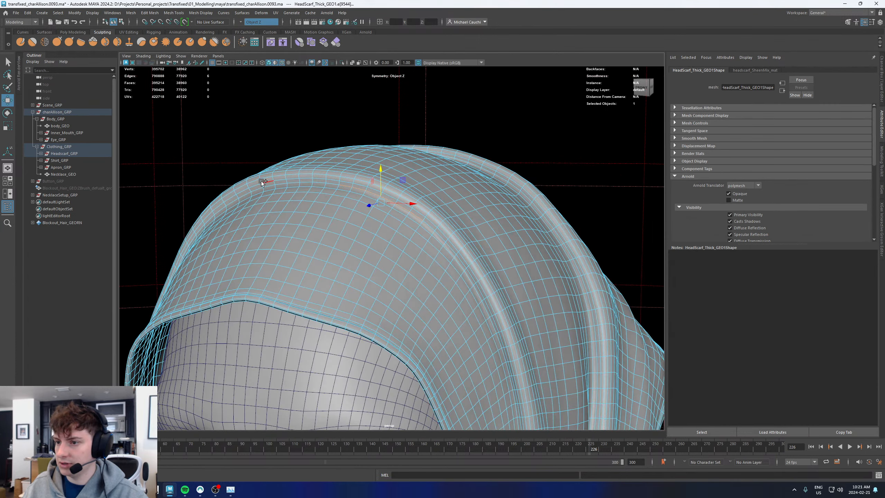
double_click(243, 195, "shift")
key("ctrl+b")
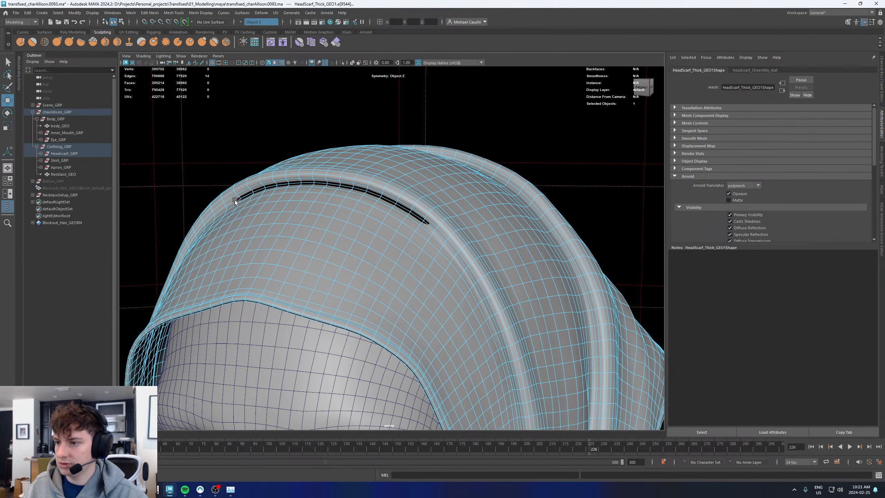
key("ctrl+z")
Isolate the headscarf in wireframe and frame the selected edge to examine the topology along its fold
left_click_drag(390, 199, 304, 193, "alt")
middle_click_drag(376, 180, 315, 205, "alt")
right_click_drag(315, 206, 437, 238, "alt")
key("ctrl+1")
key("4")
key("f")
left_click_drag(236, 227, 195, 229, "alt")
left_click_drag(421, 227, 460, 245, "alt")
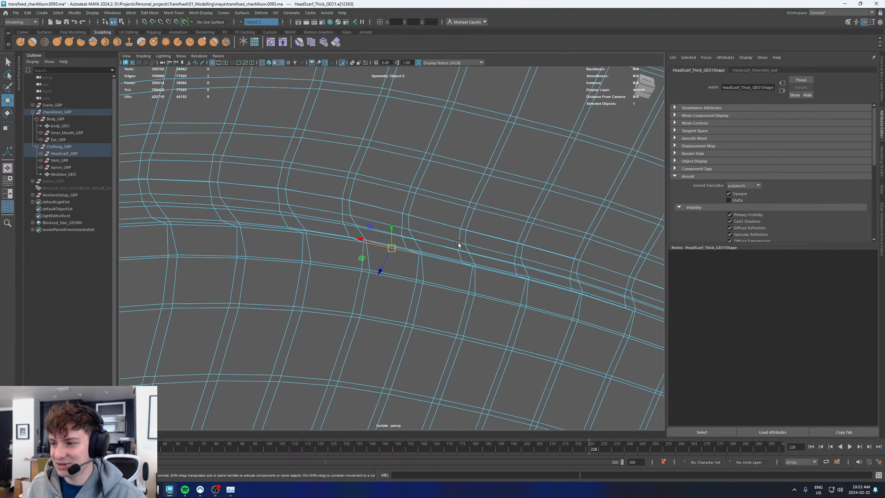
Extend the edge selection on the headscarf mesh along the crease line up to the farther edge
middle_click_drag(460, 245, 366, 202, "alt")
left_click_drag(366, 202, 394, 223, "alt")
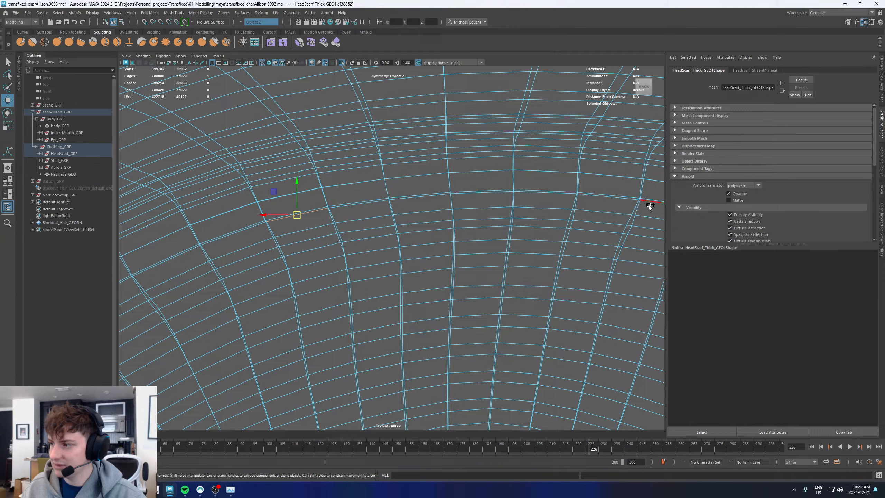
double_click(649, 204, "shift")
left_click_drag(559, 206, 529, 211, "alt")
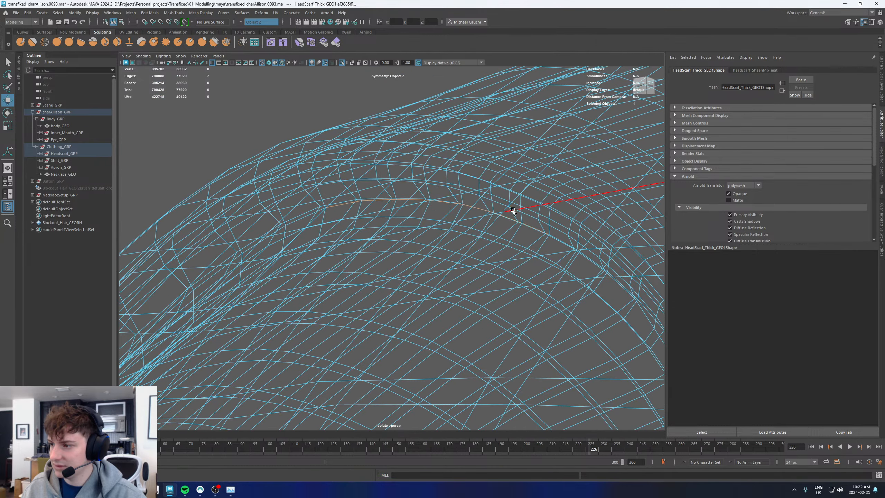
key("f")
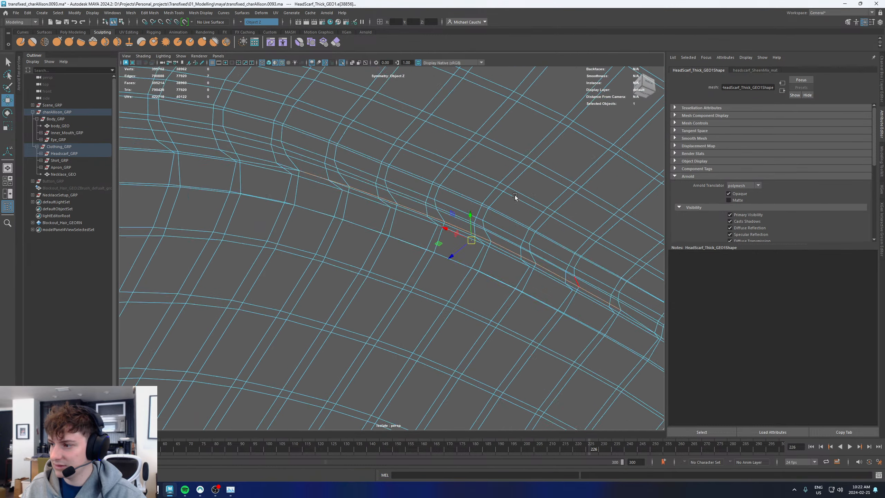
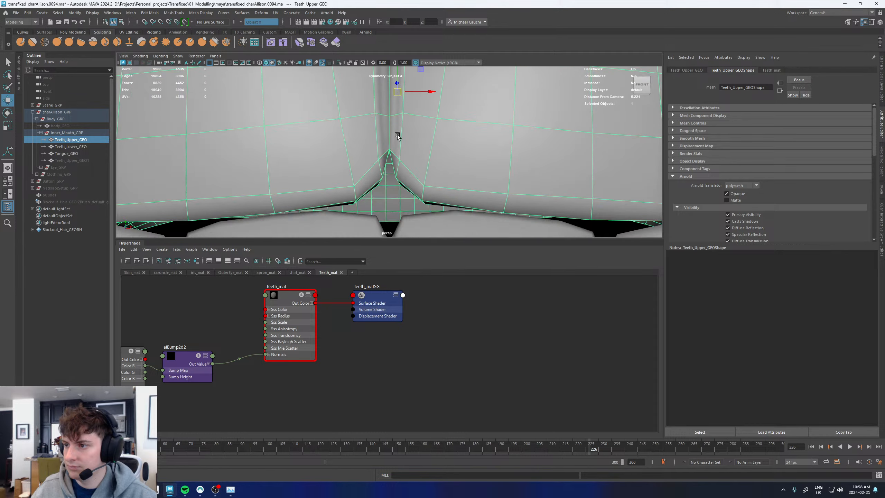
Move the vertex at the peak of the notch between the two upper front teeth slightly downward and return to object mode
left_click_drag(397, 184, 391, 152, "alt")
mouse_move(391, 153)
right_mouse_down("alt")
mouse_move(417, 139)
mouse_move(382, 138)
right_mouse_up("alt")
left_click(388, 142)
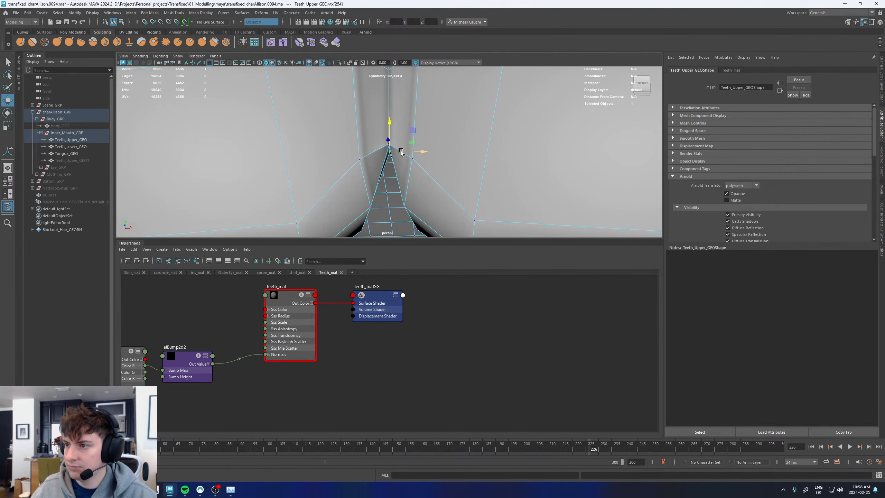
key("q")
left_click(389, 143)
key("w")
mouse_move(388, 113)
left_mouse_down()
mouse_move(387, 98)
mouse_move(392, 125)
left_mouse_up()
right_click_drag(392, 125, 331, 132, "alt")
right_click_drag(392, 139, 415, 121)
left_click(212, 139)
left_click_drag(417, 155, 365, 129, "alt")
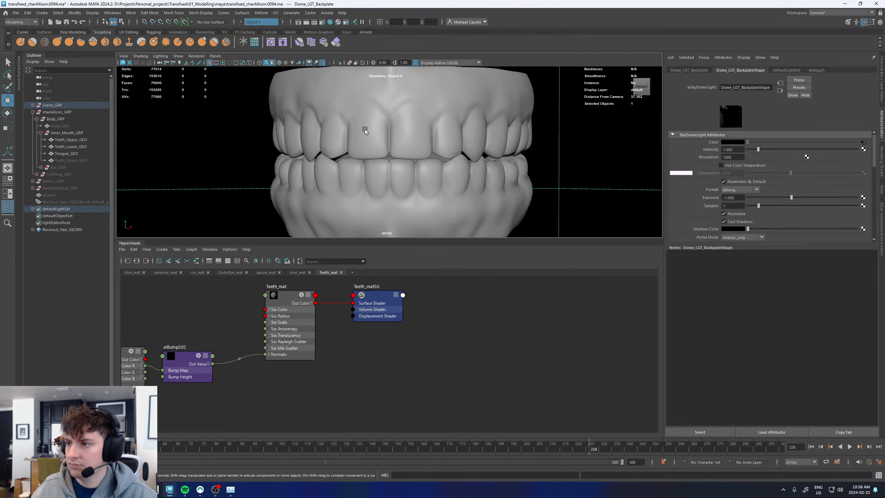
Try Edit Edge Flow on the upper teeth's edges beside the central gap
right_click_drag(365, 128, 447, 136, "alt")
left_click(442, 136)
left_click_drag(401, 122, 395, 134, "alt")
middle_click_drag(396, 134, 396, 165, "alt")
right_click_drag(396, 165, 425, 193, "alt")
left_click_drag(403, 194, 404, 166, "alt")
right_click_drag(404, 166, 405, 141)
left_click(418, 130)
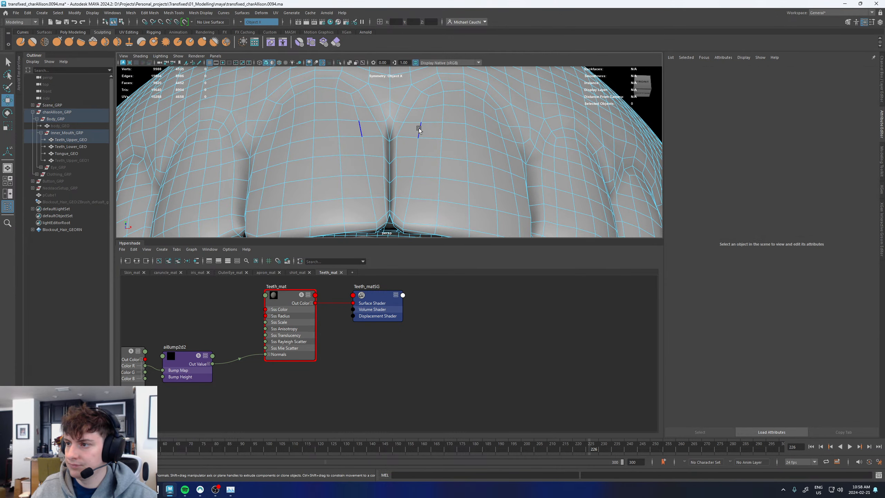
right_click_drag(408, 193, 405, 258, "shift")
left_click(417, 179)
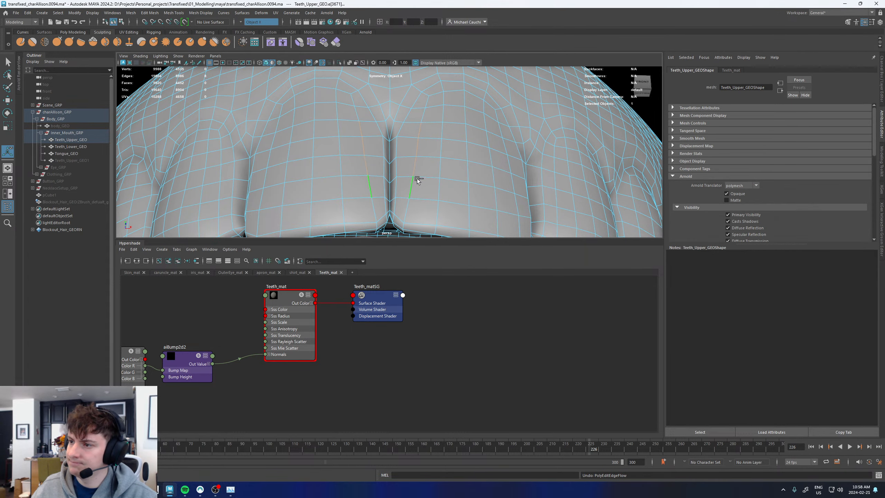
Adjust vertices beside the central gap on the upper front teeth, return to object mode and deselect the mesh
left_click_drag(416, 168, 411, 179, "alt")
scroll(415, 155, "down", 4)
right_click_drag(418, 154, 387, 153)
left_click(423, 149)
key("w")
mouse_move(423, 149)
left_mouse_down("alt")
mouse_move(440, 150)
mouse_move(426, 154)
left_mouse_up("alt")
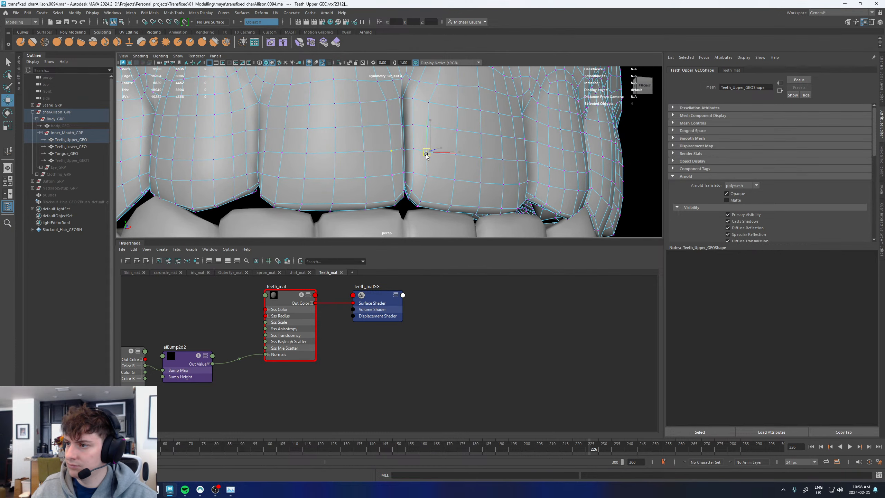
scroll(435, 169, "up", 5)
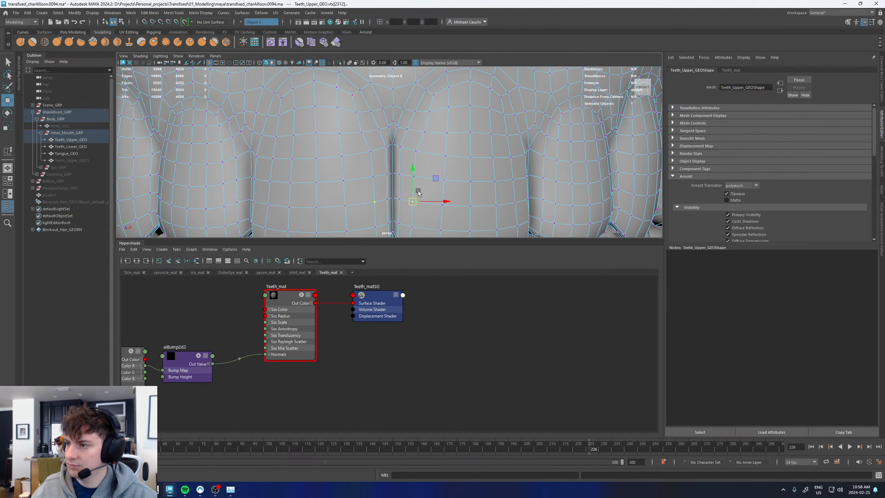
left_click(425, 132)
left_click_drag(427, 136, 465, 144)
left_click(458, 134)
right_click_drag(482, 134, 483, 131)
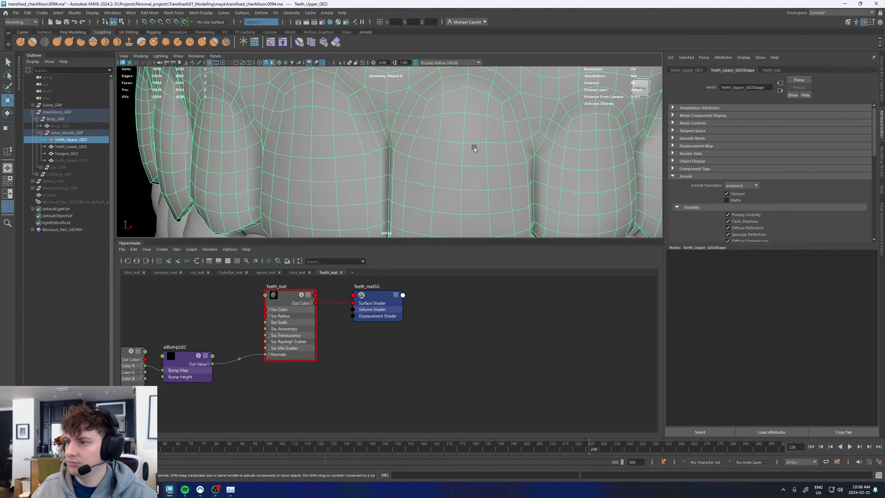
scroll(474, 147, "down", 10)
left_click(541, 153)
Select the edge loop running through the central gap between the lower front teeth
scroll(398, 181, "up", 8)
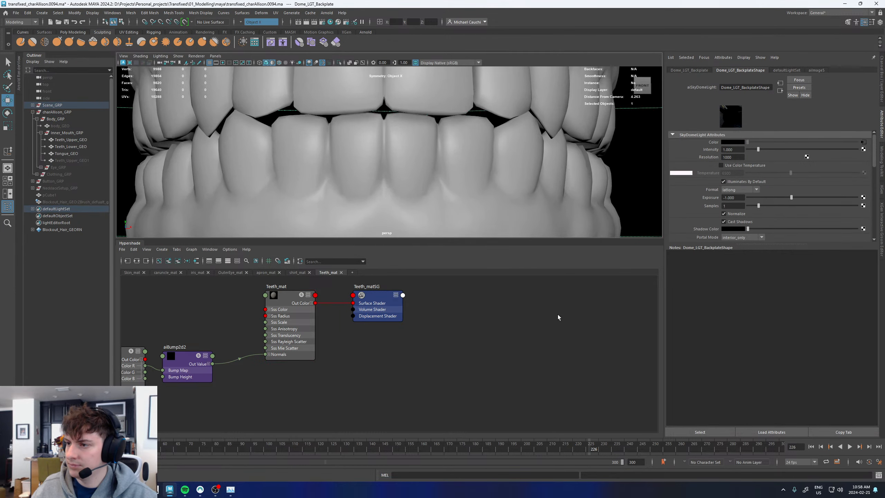
left_click(404, 191)
scroll(383, 150, "up", 3)
mouse_move(381, 146)
right_mouse_down("alt")
mouse_move(410, 149)
mouse_move(385, 132)
right_mouse_up("alt")
left_click(388, 109)
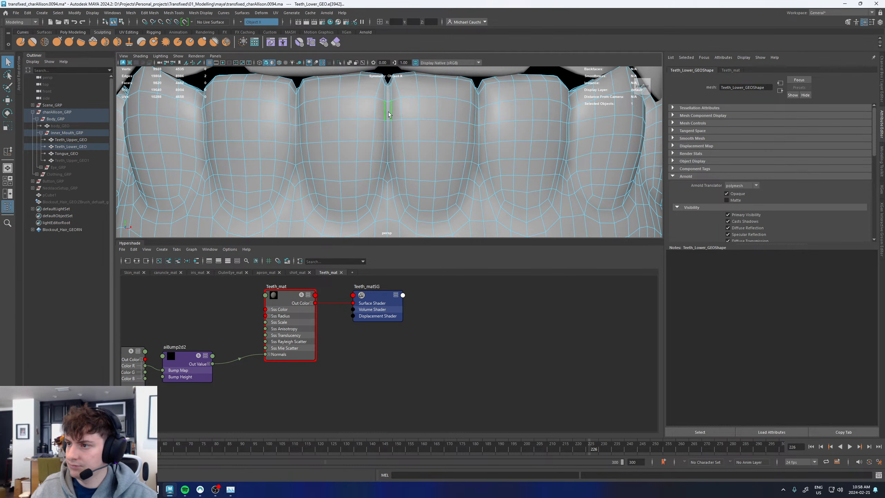
scroll(384, 125, "down", 5)
scroll(370, 112, "up", 10)
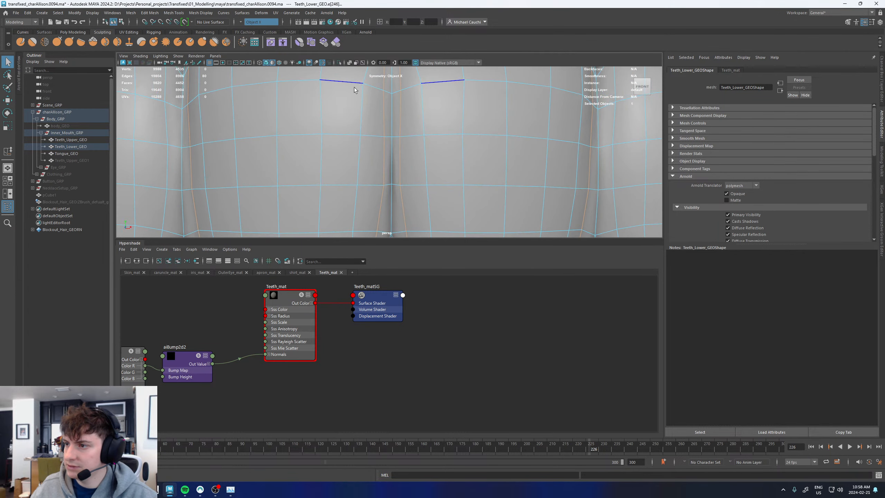
double_click(392, 110)
right_click_drag(387, 115, 356, 147, "alt")
left_click_drag(356, 146, 349, 152, "alt")
key("w")
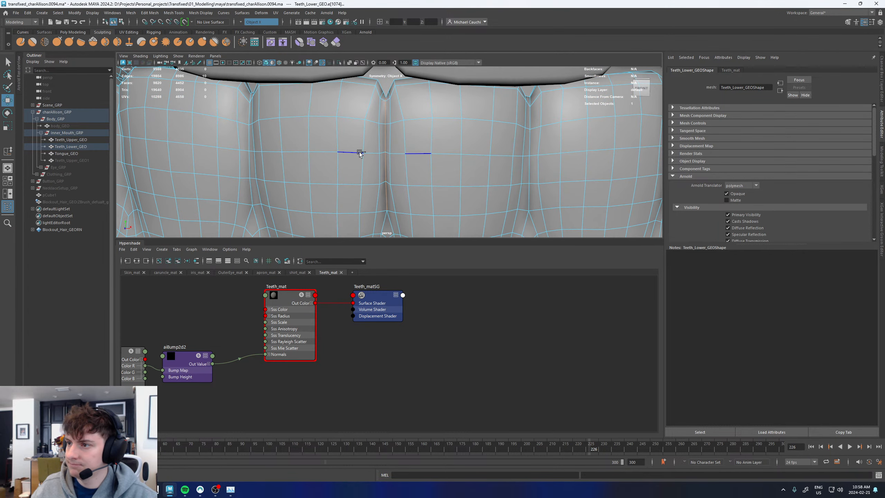
Add the edge loops in the remaining gaps between the lower teeth to the selection, back to the molars
middle_click_drag(487, 156, 427, 154, "alt")
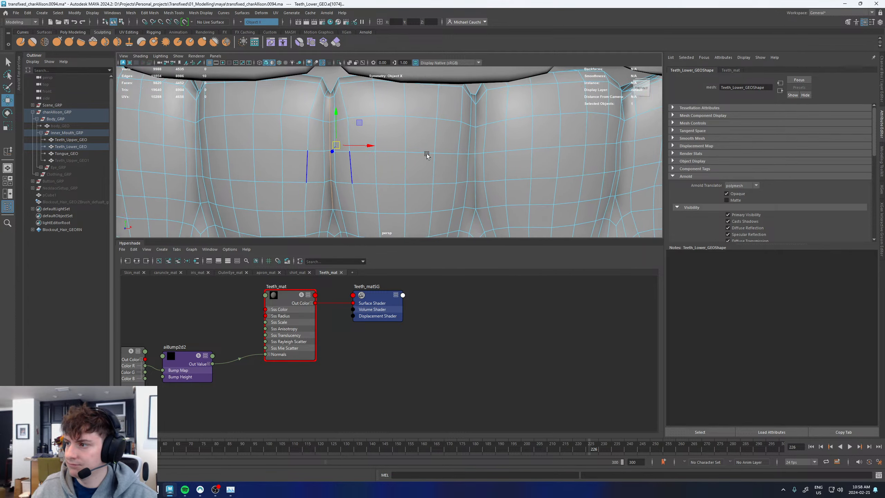
left_click(459, 138)
double_click(464, 140)
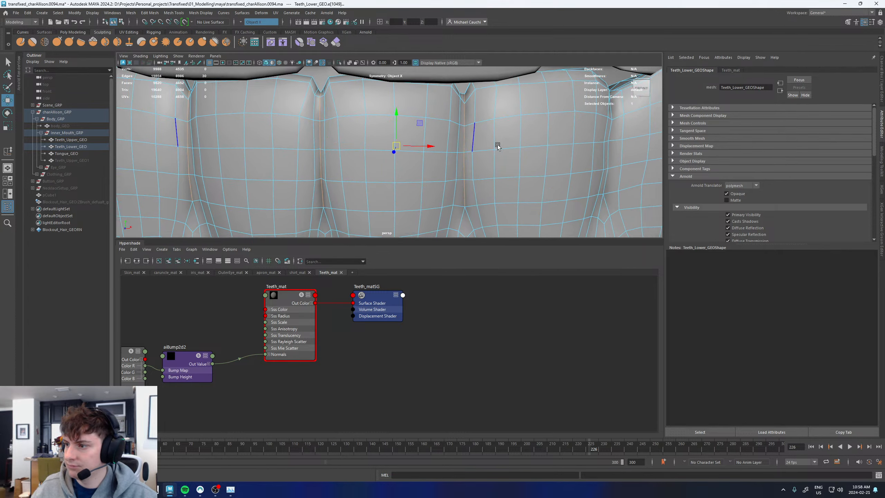
scroll(465, 153, "up", 5)
left_click_drag(498, 144, 410, 158, "alt")
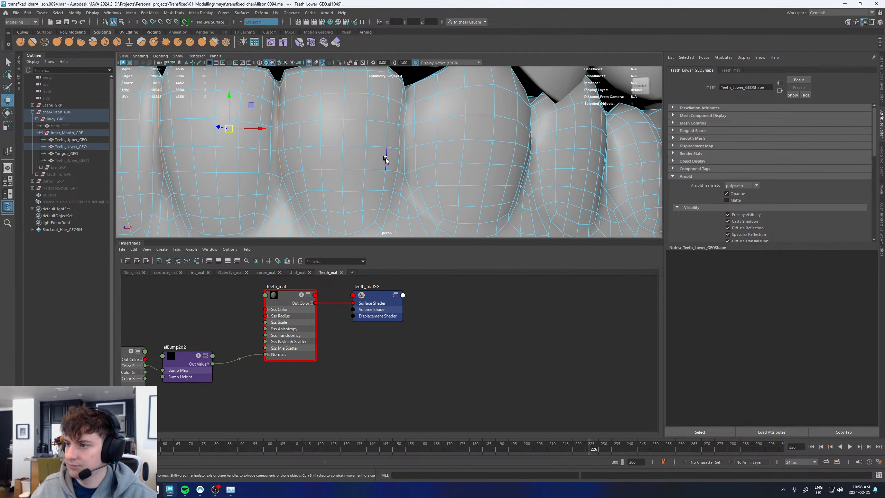
double_click(405, 165, "shift")
key("ctrl+z")
key("ctrl+z")
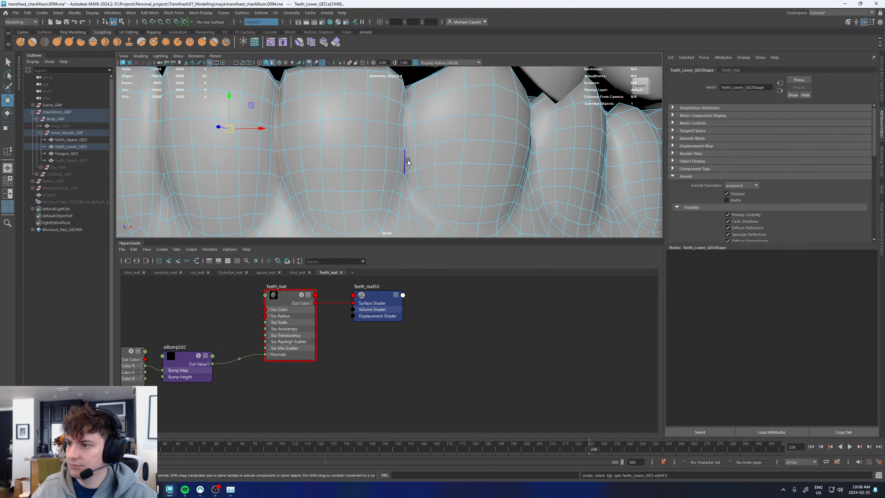
double_click(405, 159, "shift")
left_click_drag(495, 148, 526, 155, "alt")
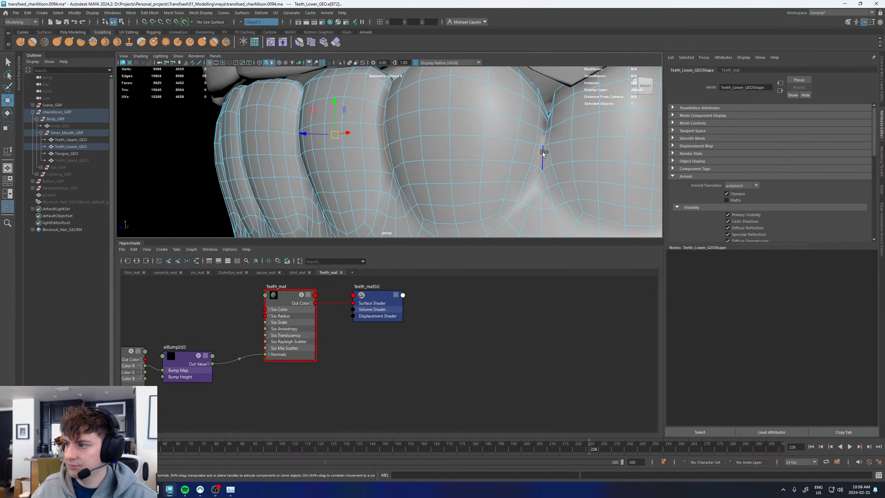
double_click(543, 153, "shift")
middle_click_drag(573, 143, 360, 153, "alt")
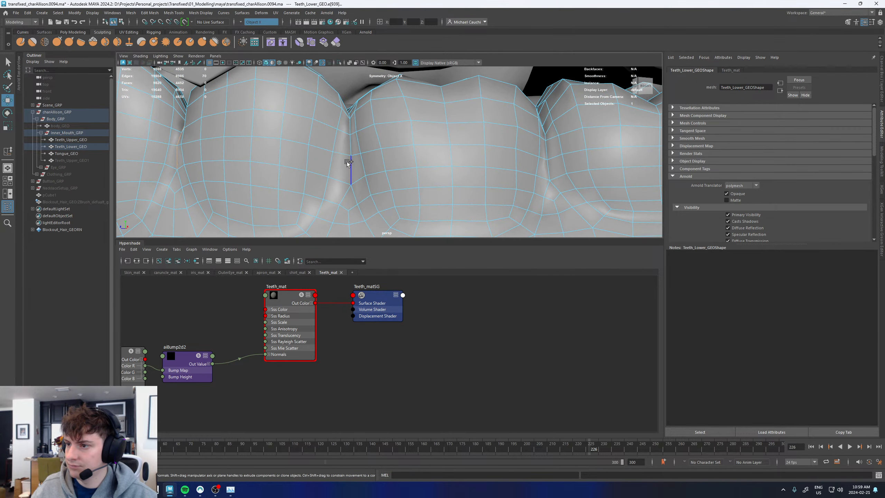
double_click(348, 163, "shift")
middle_click_drag(589, 142, 243, 138, "alt")
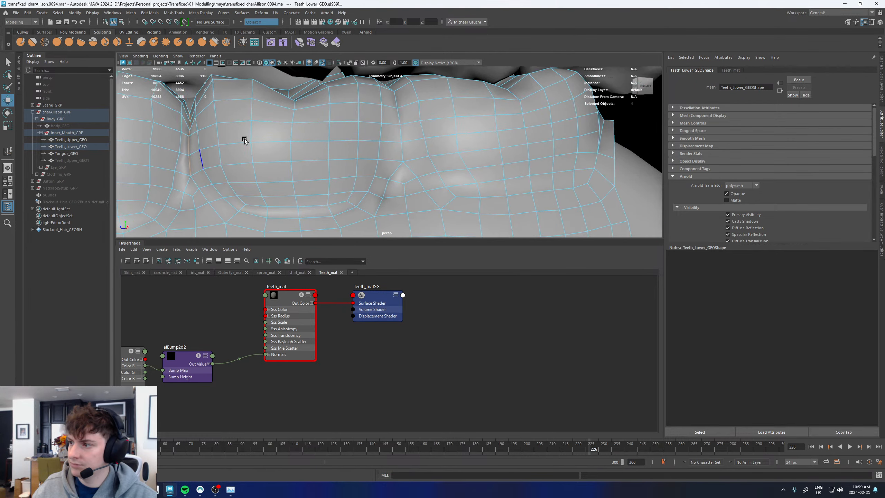
double_click(386, 150, "shift")
right_click_drag(405, 156, 249, 164, "alt")
left_click_drag(249, 164, 437, 147, "alt")
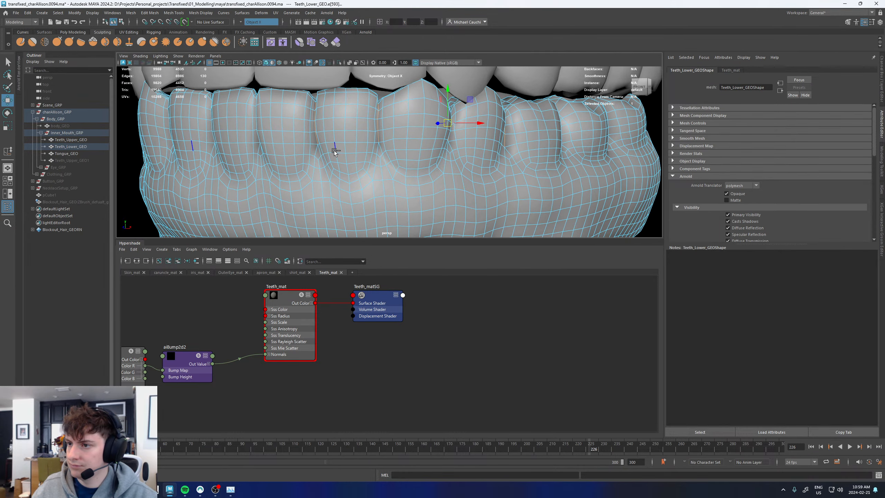
Return to object mode and examine the shape and alignment of the upper and lower teeth from several angles
key("F8")
key("f")
right_click_drag(351, 143, 321, 150, "alt")
left_click(324, 183)
mouse_move(370, 169)
left_mouse_down("alt")
mouse_move(403, 171)
mouse_move(370, 167)
left_mouse_up("alt")
right_click_drag(422, 168, 312, 157, "alt")
mouse_move(311, 158)
left_mouse_down("alt")
mouse_move(320, 158)
mouse_move(312, 140)
left_mouse_up("alt")
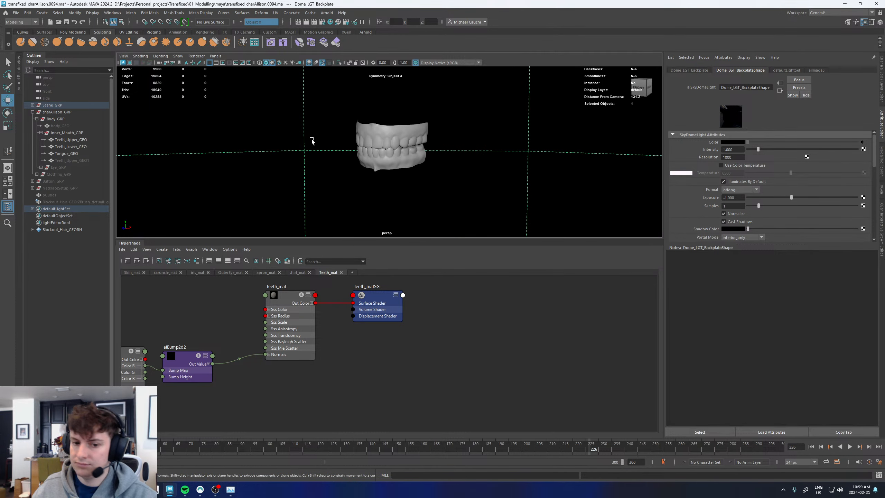
right_click_drag(337, 141, 487, 170, "alt")
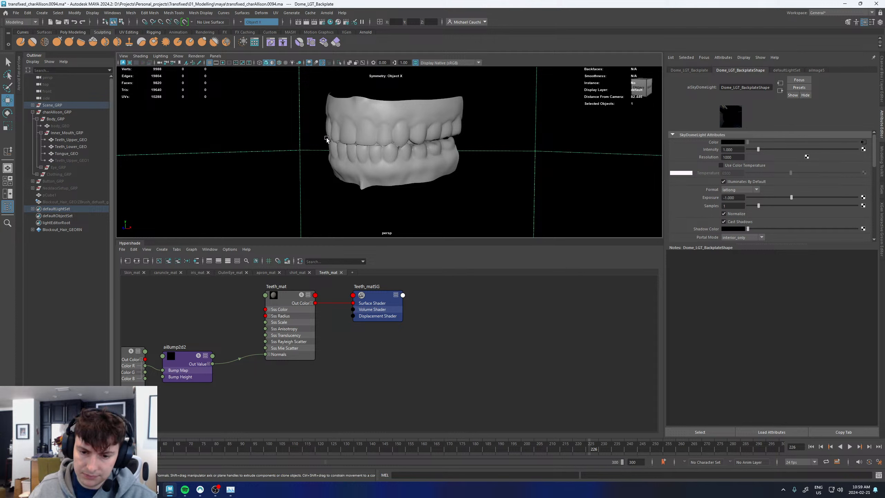
left_click(372, 117)
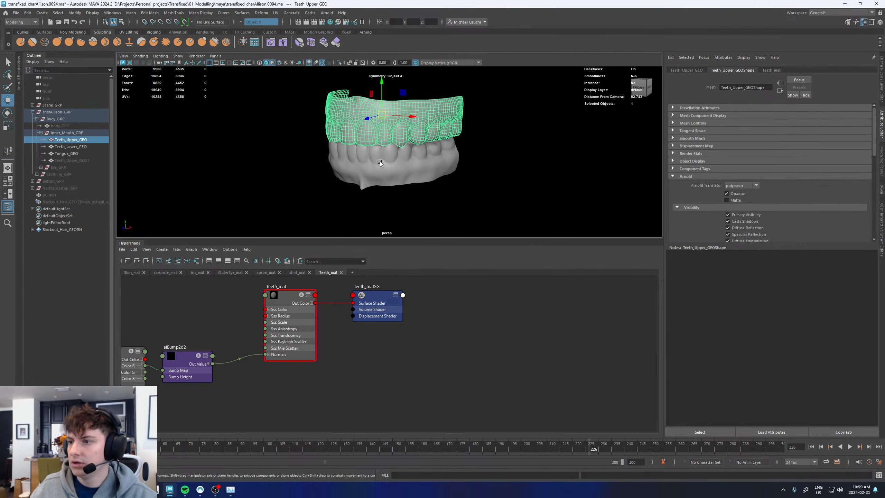
left_click(380, 162)
left_click_drag(353, 172, 389, 170, "alt")
left_click(510, 159)
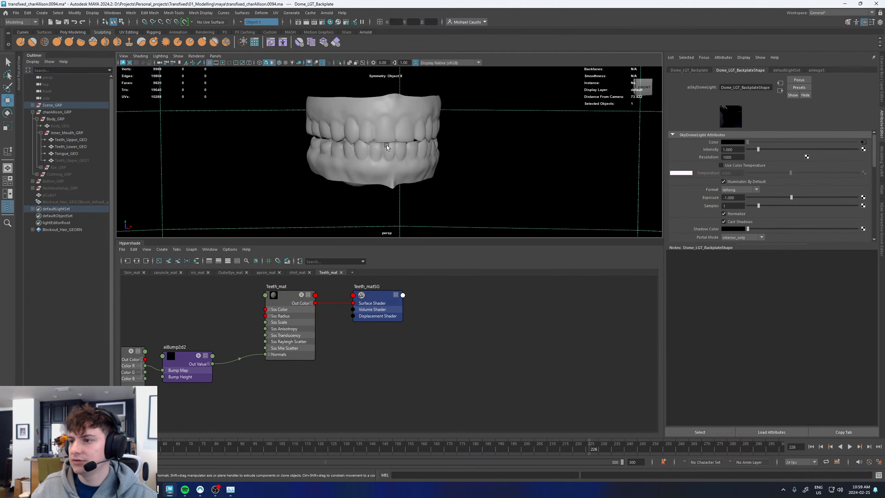
scroll(385, 146, "up", 5)
scroll(386, 146, "up", 2)
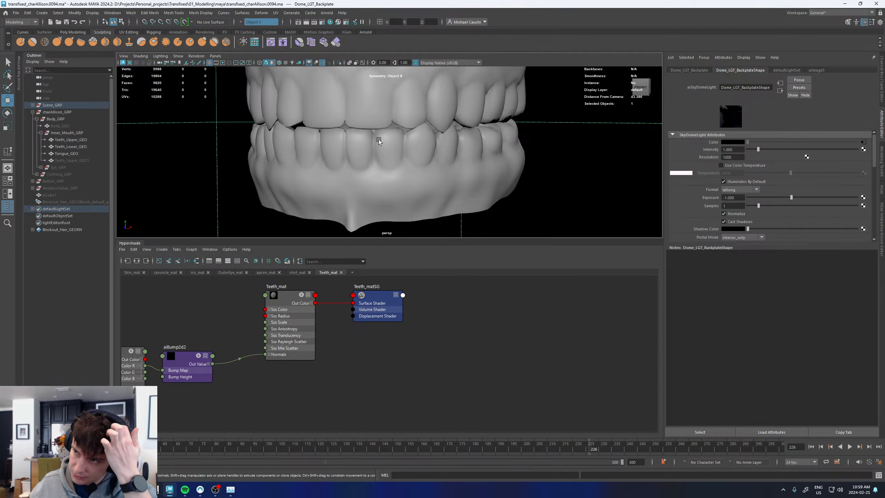
left_click(381, 115)
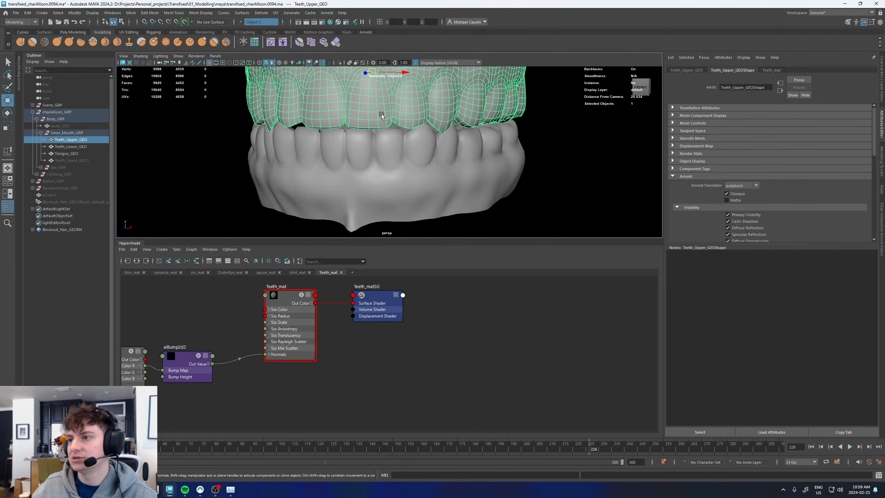
left_click(376, 159)
left_click_drag(358, 156, 377, 152, "alt")
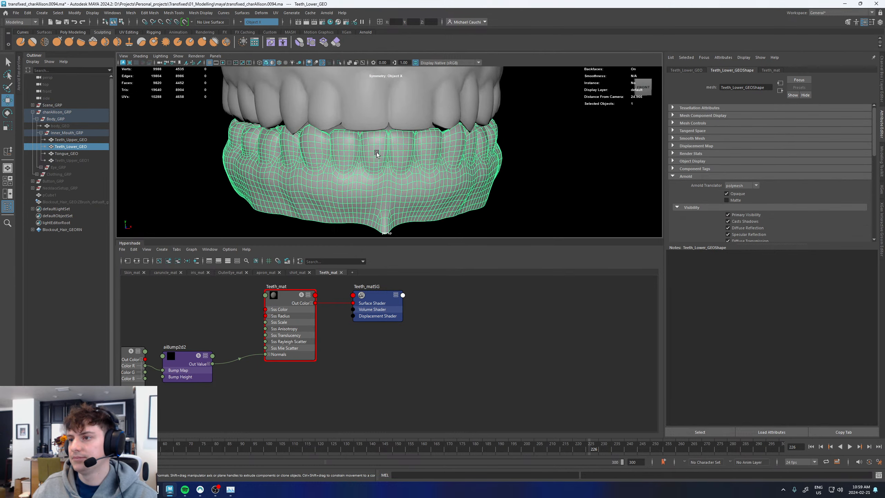
Turn on smooth mesh preview for the upper and lower teeth and inspect the gaps between them
left_click(379, 103)
key("3")
left_click(459, 175)
key("3")
left_click(539, 174)
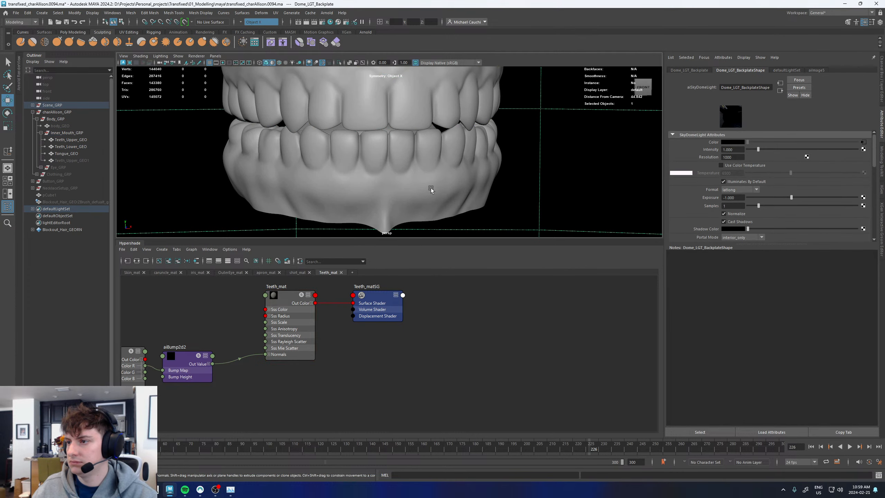
left_click_drag(431, 188, 505, 175, "alt")
right_click_drag(505, 174, 364, 175, "alt")
left_click_drag(368, 175, 342, 169, "alt")
right_click_drag(341, 169, 391, 162, "alt")
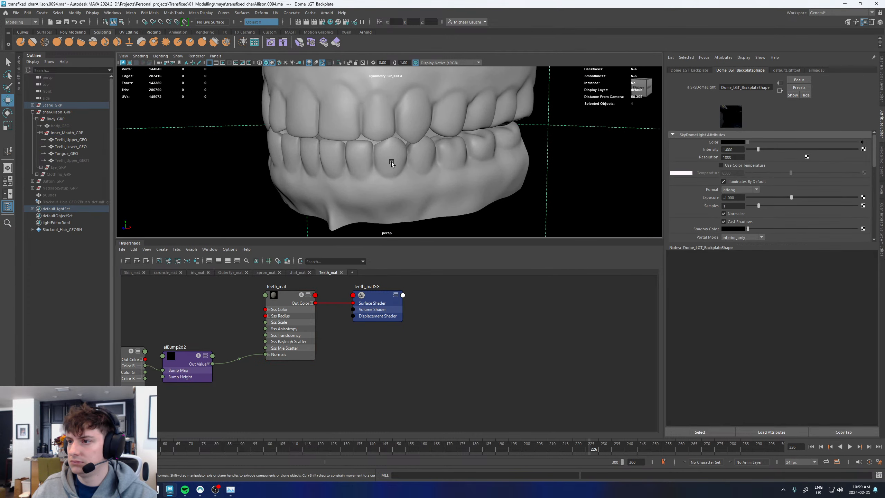
Turn off smooth mesh preview for the lower and upper teeth
left_click(390, 161)
key("1")
left_click(383, 123)
key("1")
left_click_drag(368, 144, 355, 137, "alt")
Select a vertex on the lower teeth near the gap beside the pointed canine, and return to object mode
left_click(355, 135)
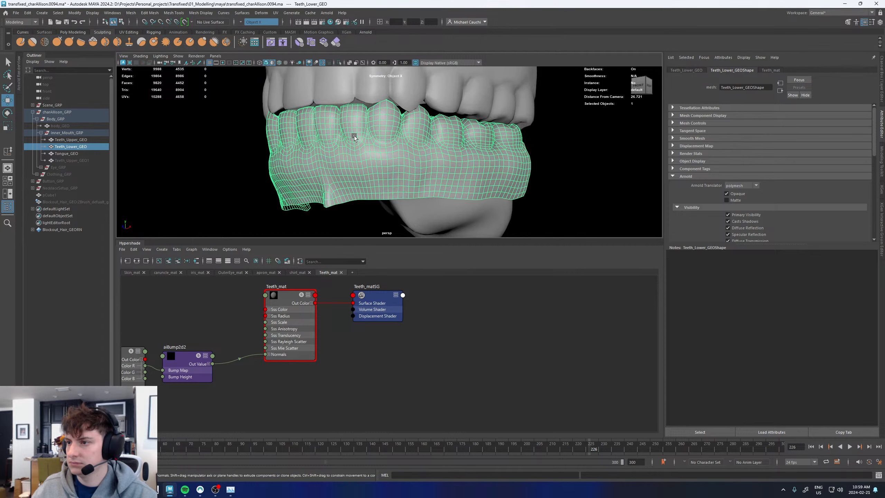
middle_click_drag(355, 136, 348, 168, "alt")
mouse_move(347, 169)
right_mouse_down("alt")
mouse_move(375, 136)
mouse_move(343, 155)
right_mouse_up("alt")
left_click(375, 148)
left_click_drag(375, 148, 368, 156, "alt")
mouse_move(367, 155)
middle_mouse_down("alt")
mouse_move(372, 166)
mouse_move(375, 149)
middle_mouse_up("alt")
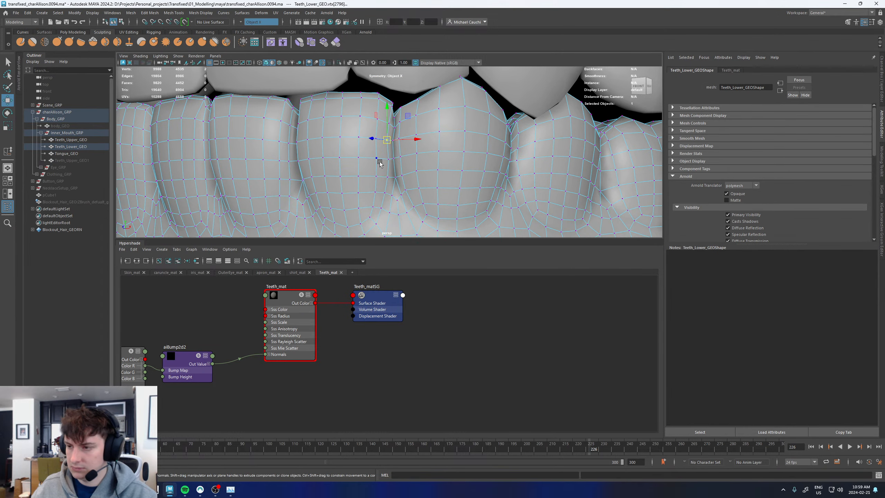
key("F8")
key("f")
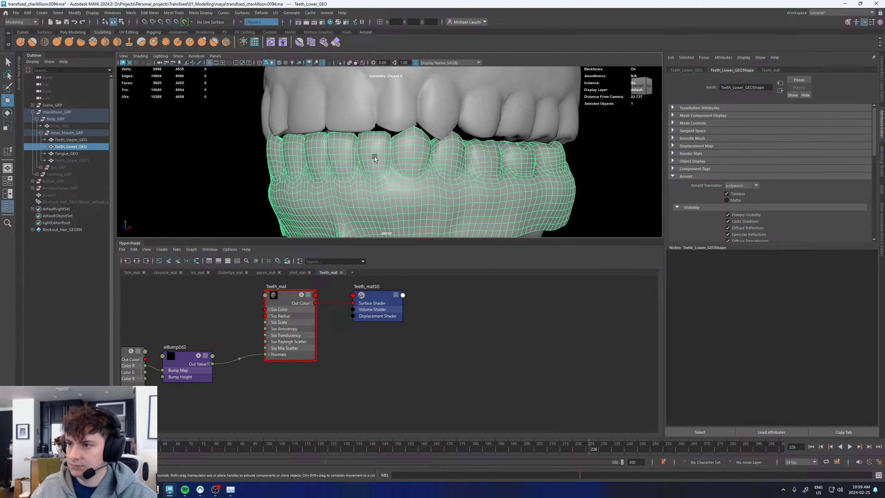
Deselect the lower teeth and examine from a distance how the upper and lower rows meet
left_click(537, 160)
scroll(453, 166, "down", 3)
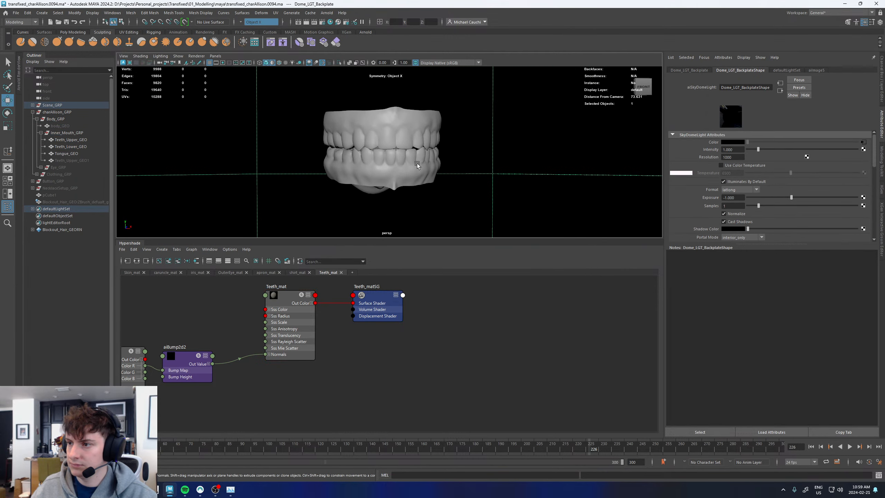
left_click(421, 160)
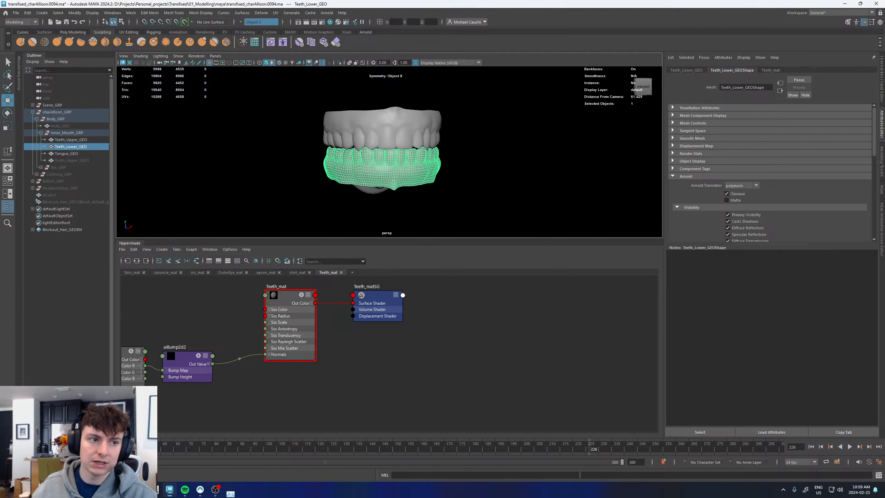
left_click_drag(405, 146, 380, 146, "alt")
left_click(524, 136)
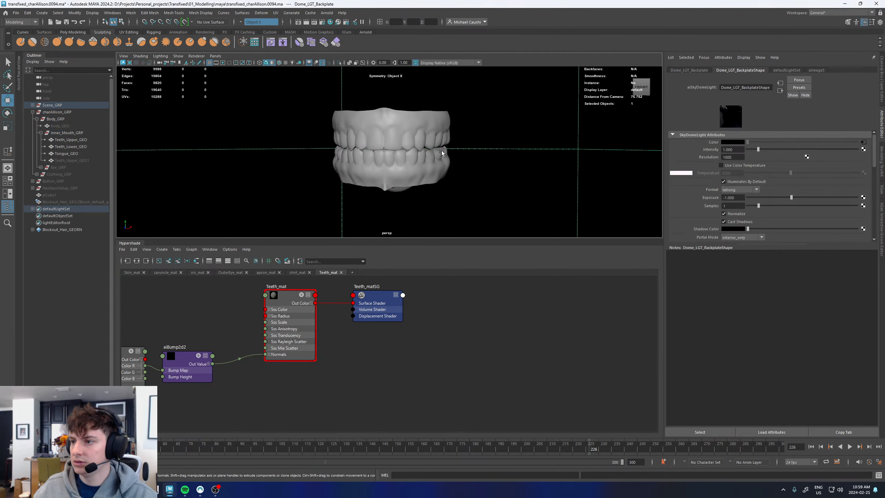
left_click_drag(441, 151, 404, 150, "alt")
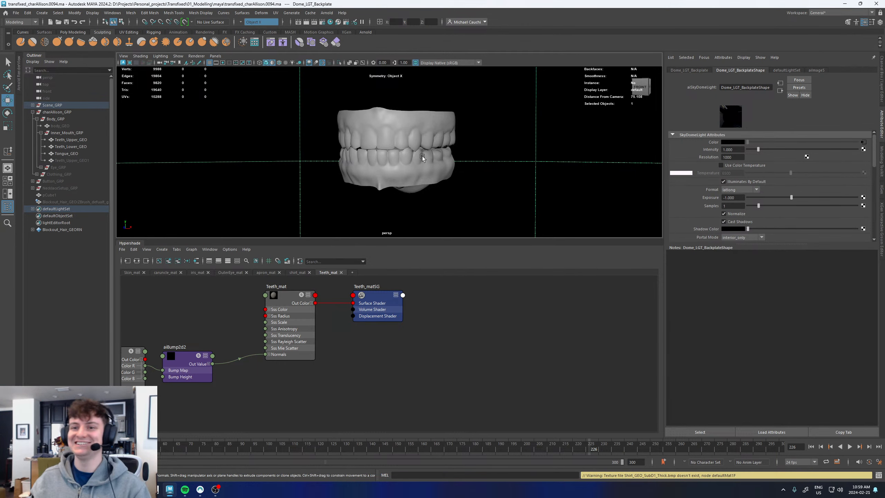
Run an interactive Arnold render of the teeth, inspect the gaps up close, then stop it and hide the render view
left_click(19, 79)
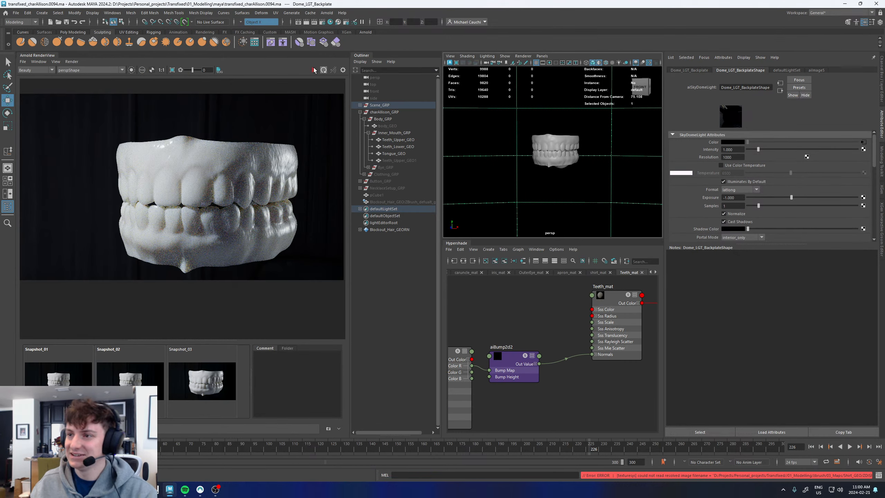
left_click(314, 71)
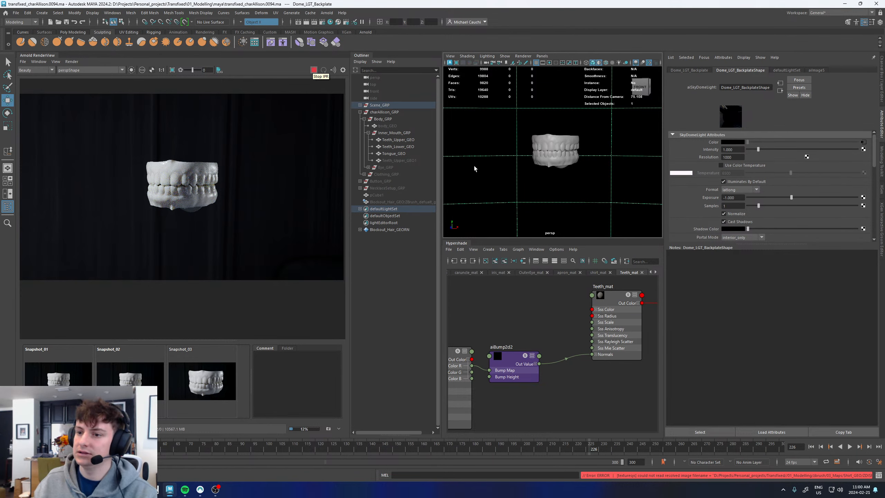
scroll(597, 164, "up", 5)
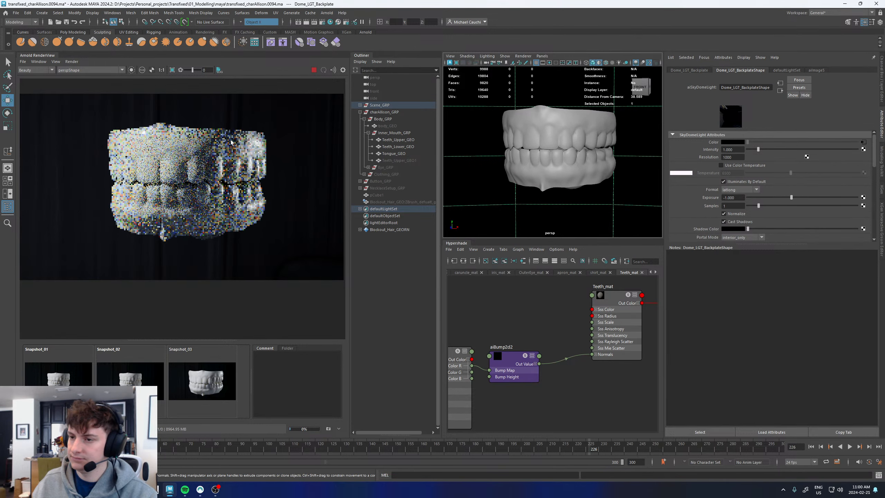
left_click(488, 64)
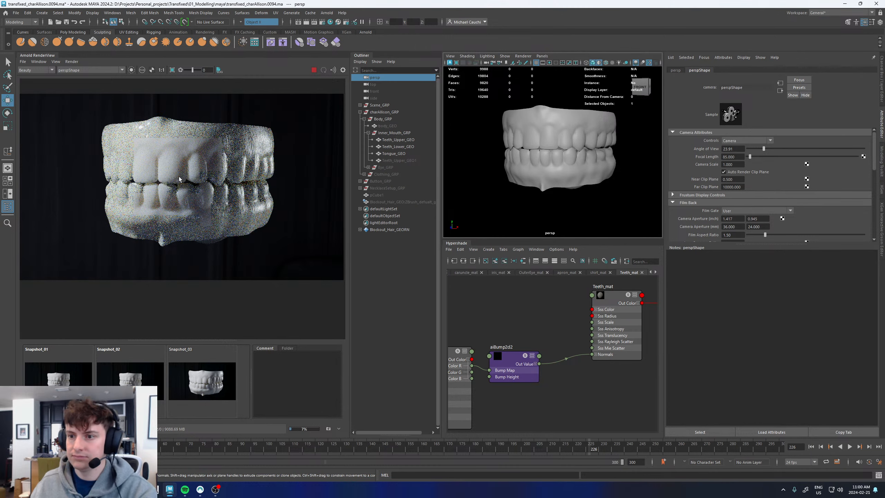
left_click(190, 364)
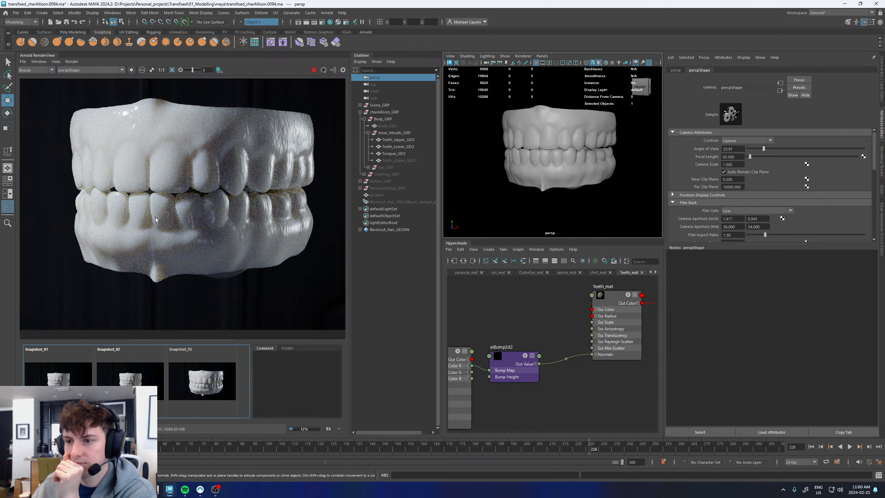
left_click(314, 69)
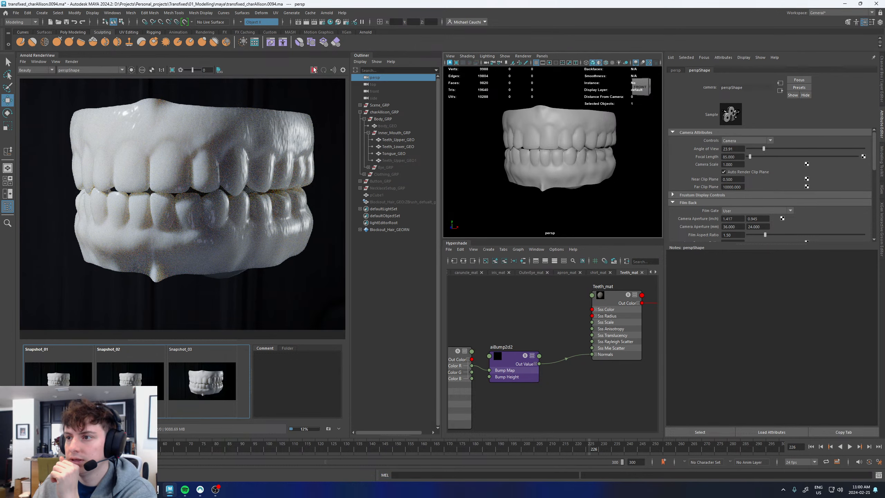
left_click(47, 57)
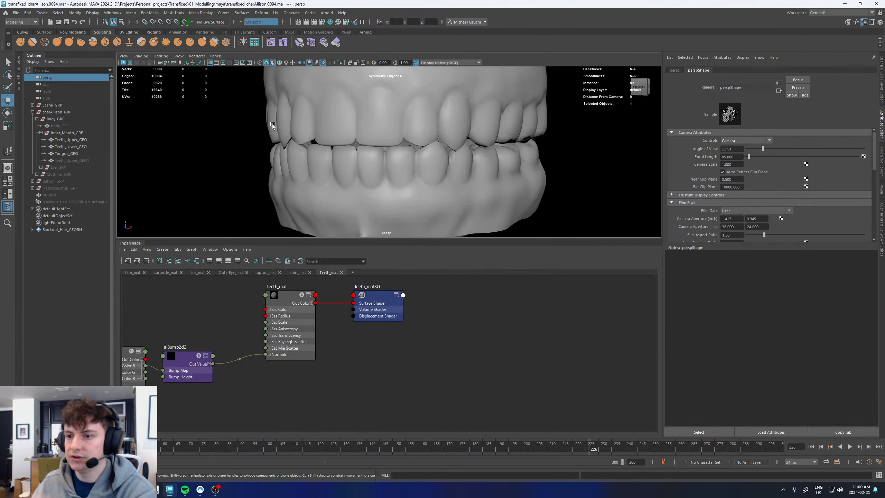
Isolate the upper teeth mesh and switch to edge editing on the inner side of the front teeth
left_click(435, 137)
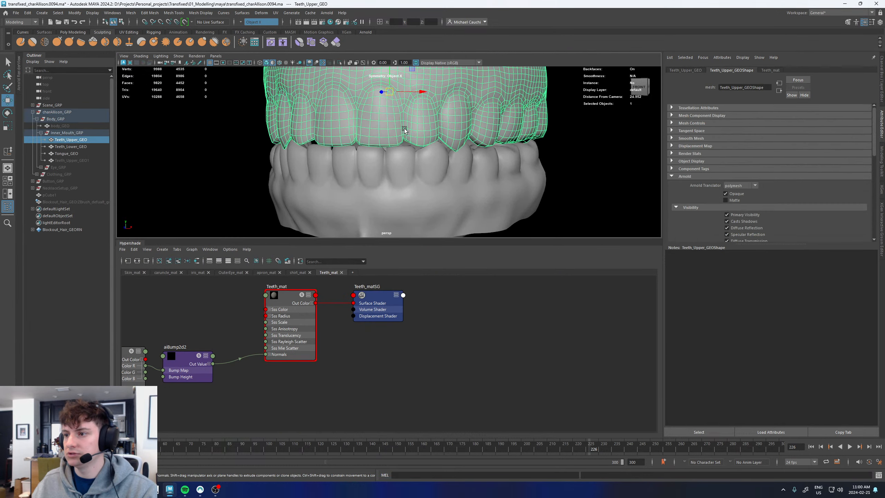
left_click(339, 63)
left_click_drag(402, 162, 441, 170, "alt")
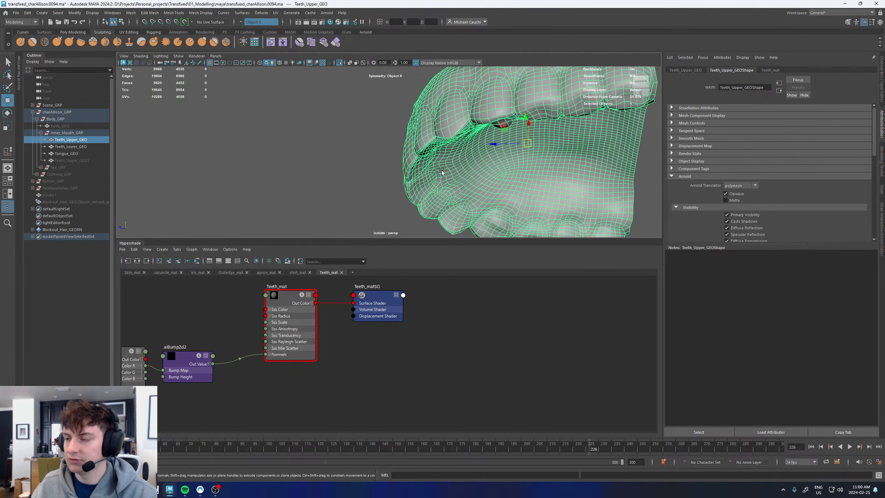
right_click_drag(441, 170, 505, 187, "alt")
left_click_drag(505, 187, 430, 173, "alt")
middle_click_drag(430, 173, 385, 143, "alt")
right_click_drag(385, 144, 398, 130, "alt")
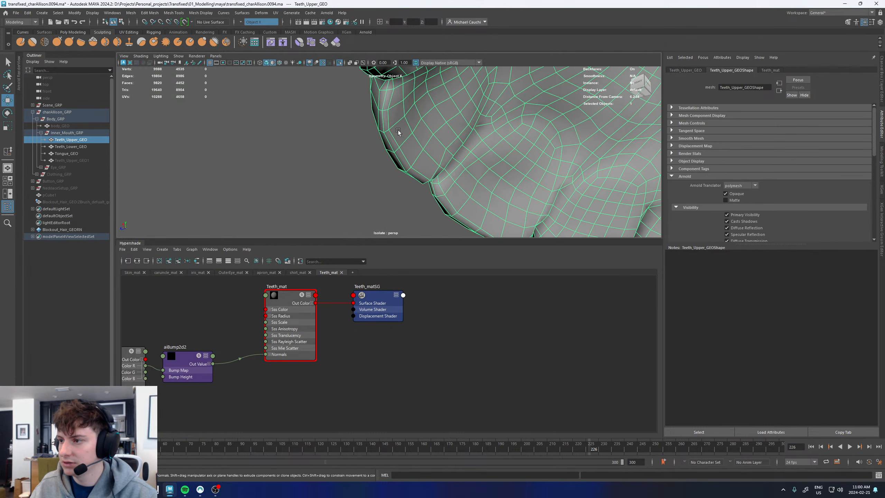
left_click_drag(398, 130, 412, 134, "alt")
right_click_drag(412, 134, 410, 87)
left_click_drag(411, 91, 366, 151, "alt")
Select the horizontal edge loop across the backs of the upper front teeth and smooth it with Edit Edge Flow
double_click(416, 143)
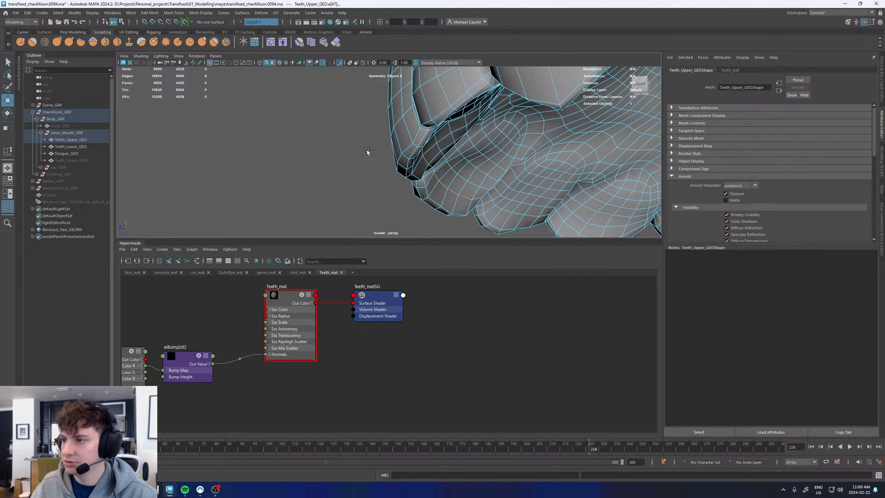
left_click_drag(479, 134, 423, 132, "alt")
key("q")
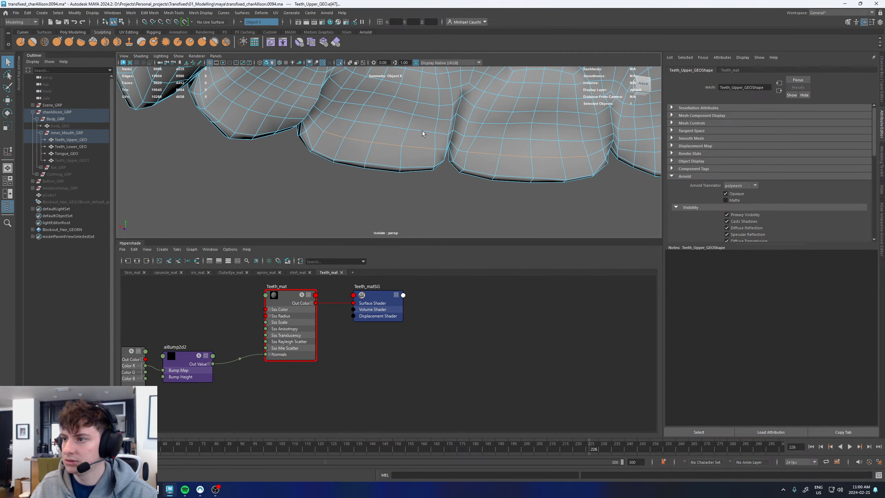
key("w")
mouse_move(347, 121)
left_mouse_down("alt")
mouse_move(342, 139)
mouse_move(387, 142)
mouse_move(405, 123)
mouse_move(354, 123)
left_mouse_up("alt")
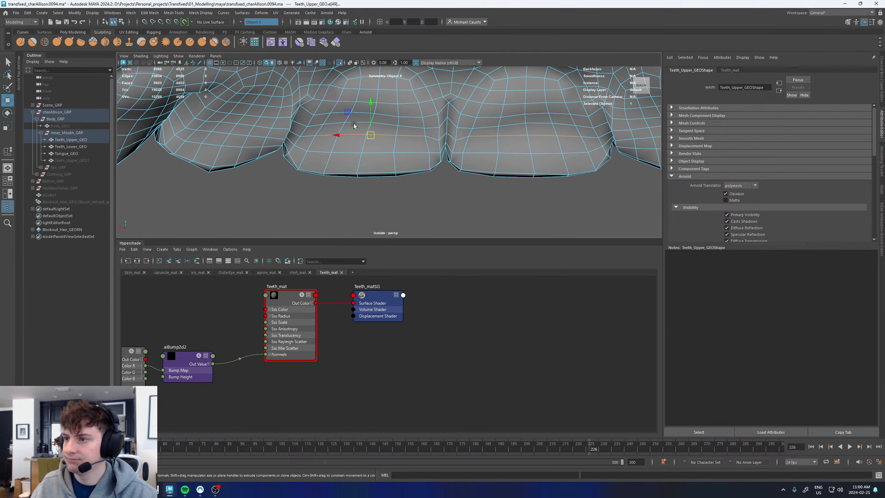
double_click(406, 126)
right_click_drag(405, 126, 405, 198, "shift")
key("ctrl+1")
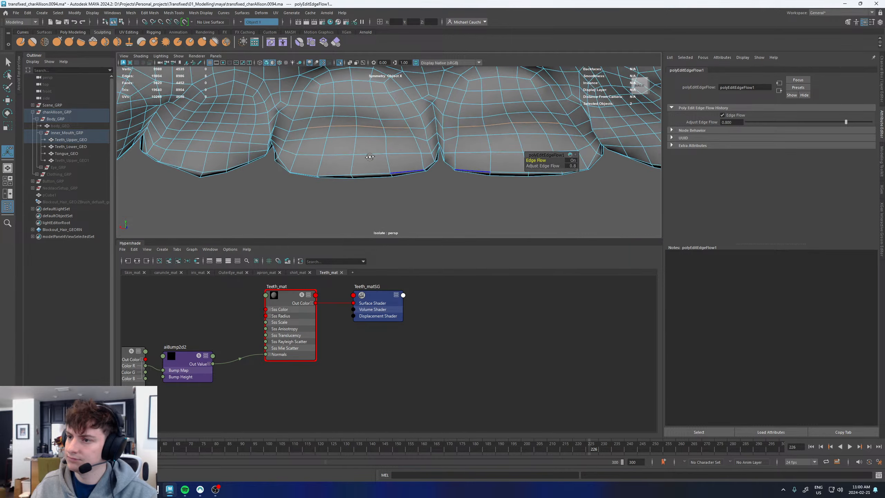
Even out successive edge runs across the back of the upper lateral incisor with Edit Edge Flow
left_click_drag(337, 169, 369, 142, "alt")
left_click(297, 157)
double_click(302, 158, "shift")
key("w")
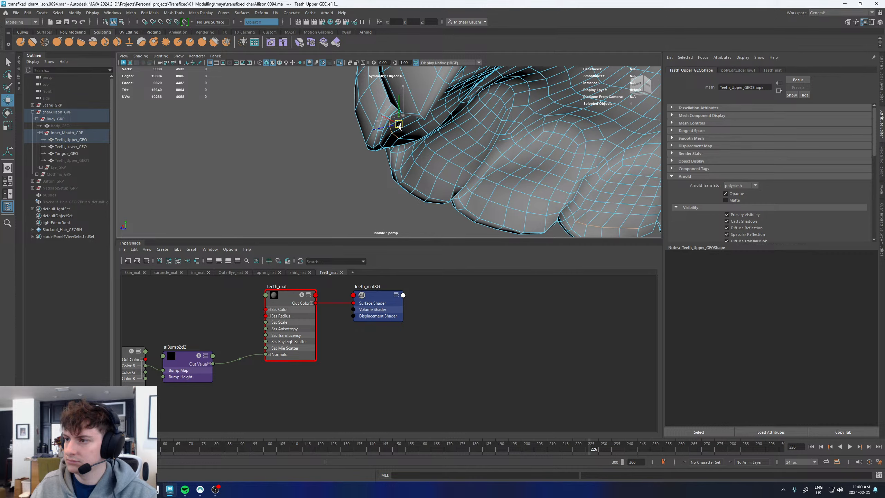
left_click_drag(400, 126, 330, 155, "alt")
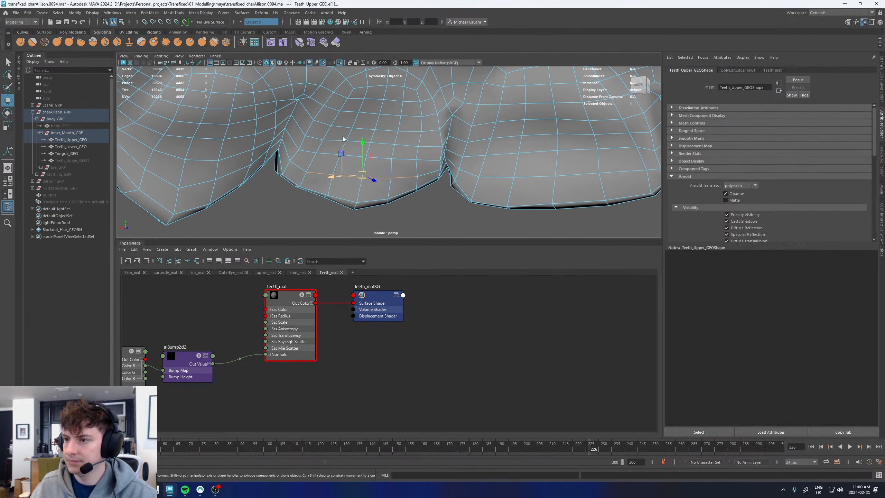
double_click(329, 154)
left_click(407, 159)
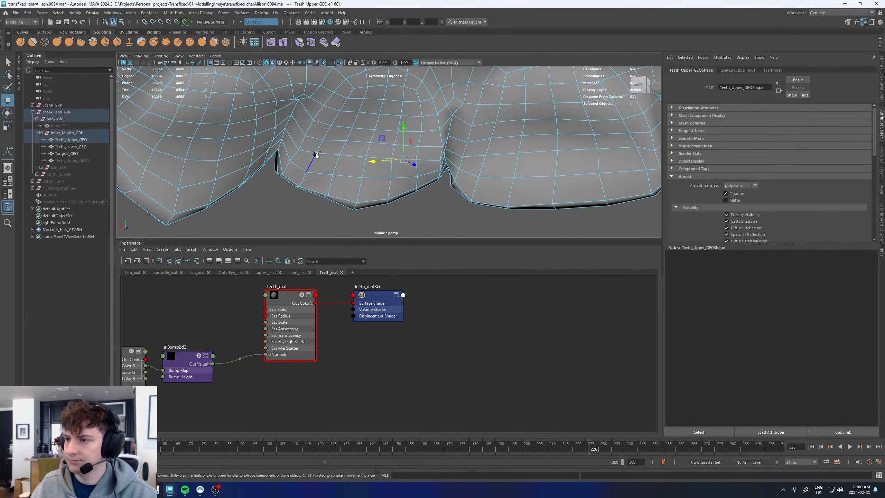
double_click(315, 154, "shift")
left_click(327, 155)
double_click(399, 158, "shift")
left_click_drag(377, 170, 427, 173, "alt")
Apply Edit Edge Flow to the remaining uneven horizontal edge runs on the back of that lateral incisor
left_click_drag(473, 154, 362, 168, "alt")
left_click(453, 144)
key("q")
double_click(313, 133, "shift")
key("w")
left_click(372, 168)
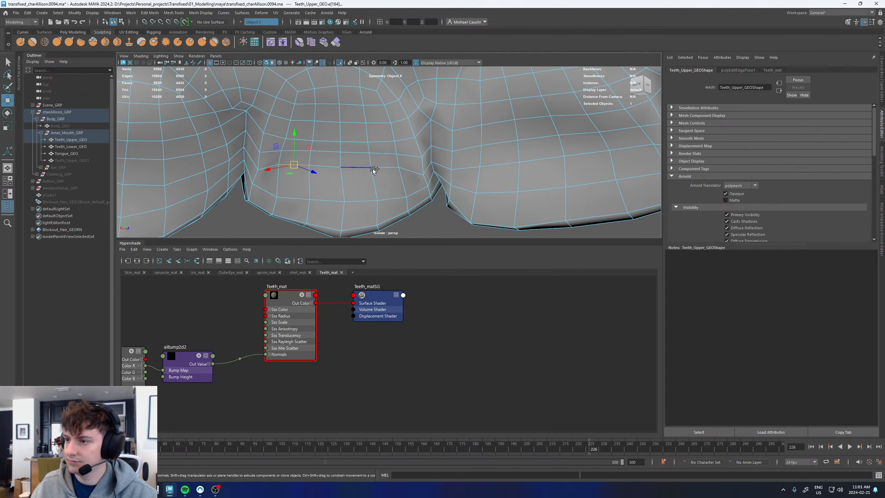
double_click(339, 173)
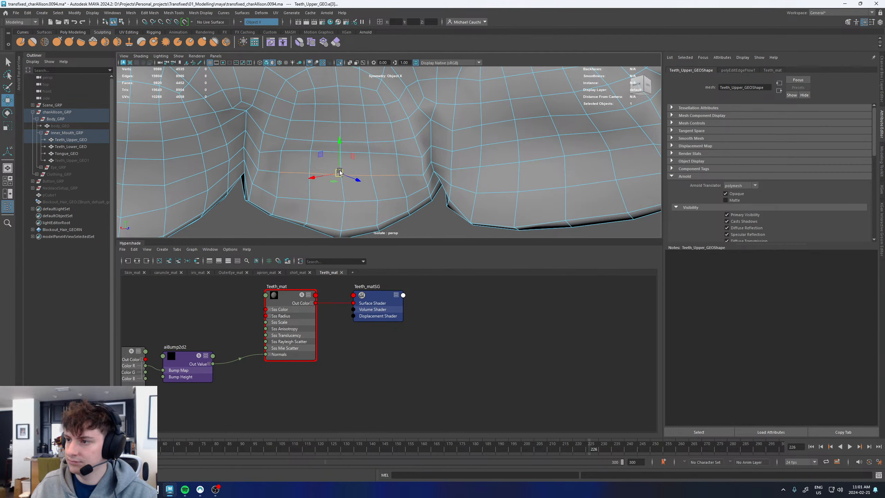
Return to object mode and check the upper incisors with smooth mesh preview on, then turn it off
left_click_drag(339, 173, 393, 168, "alt")
right_click_drag(400, 169, 416, 159)
left_click_drag(416, 158, 406, 173, "alt")
key("3")
left_click(434, 215)
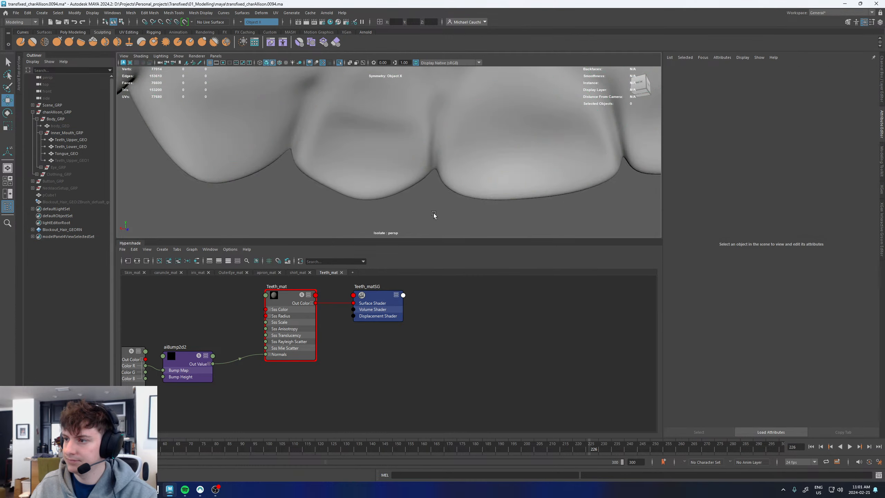
mouse_move(434, 213)
left_mouse_down("alt")
mouse_move(401, 206)
mouse_move(376, 141)
mouse_move(427, 202)
left_mouse_up("alt")
left_click(383, 188)
key("1")
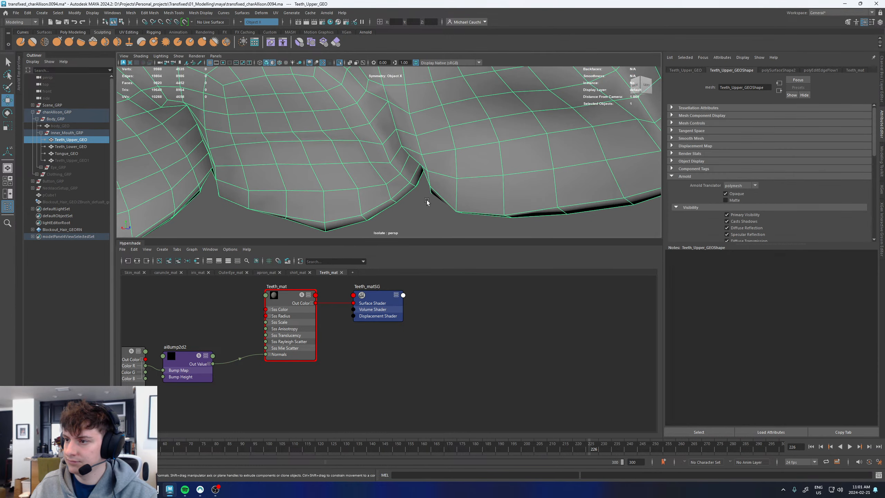
Try Edit Edge Flow on the vertical edges beside the gap between the lateral and central incisors, then undo it
right_click_drag(384, 141, 377, 181)
left_click(394, 168)
double_click(373, 128, "shift")
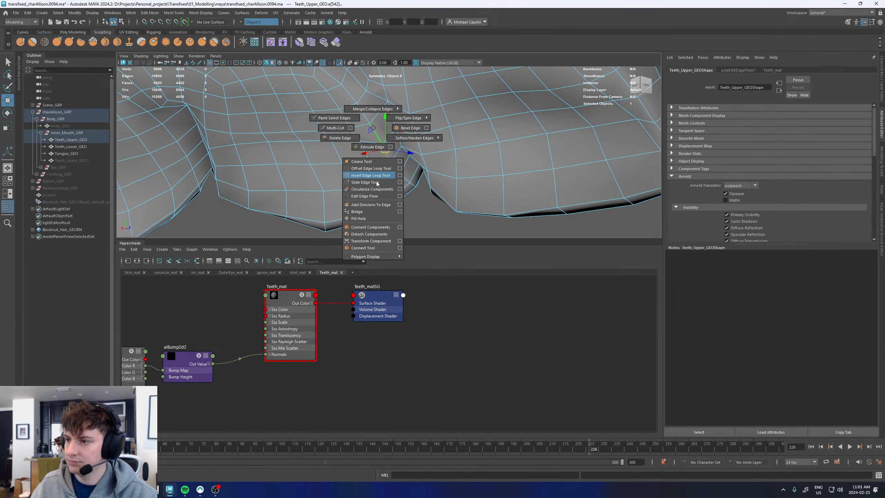
left_click_drag(379, 158, 333, 166, "alt")
key("ctrl+z")
Switch to vertex editing and slide a vertex on the lateral incisor's back near the gap with the central incisor
right_click_drag(333, 165, 348, 181, "alt")
left_click(361, 165)
left_click_drag(361, 164, 345, 182, "alt")
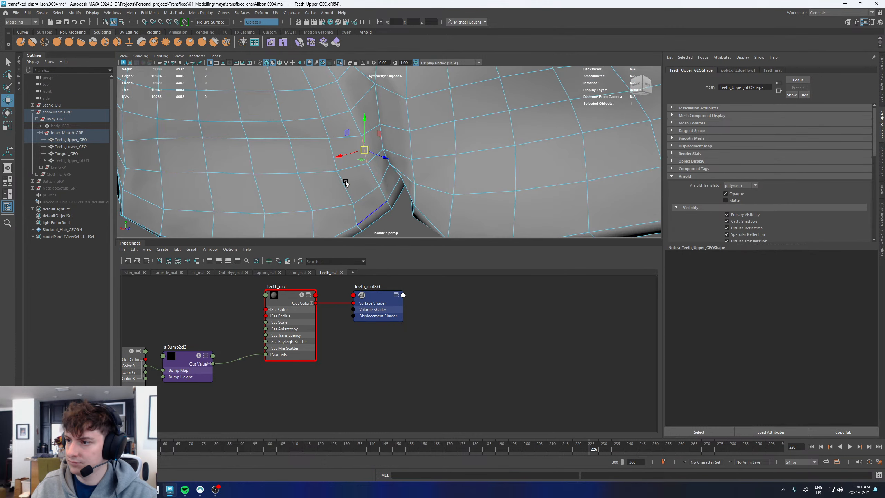
key("F9")
left_click(380, 187)
middle_click_drag(365, 202, 359, 203, "ctrl+shift")
Reposition vertices on the lateral incisor's inner side beside the gap with the canine
left_click(249, 160)
left_click_drag(359, 204, 282, 179, "alt")
left_click(248, 140, "shift")
left_click(226, 181)
middle_click_drag(222, 191, 230, 185)
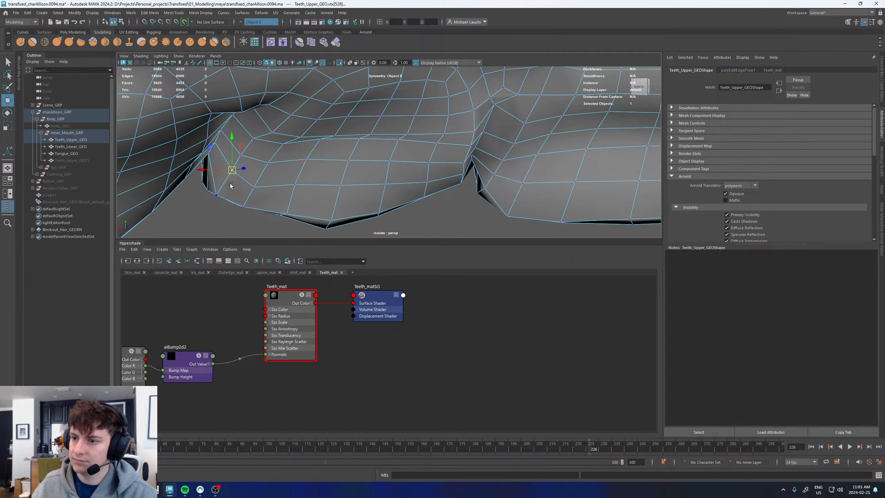
left_click_drag(230, 184, 265, 181, "alt")
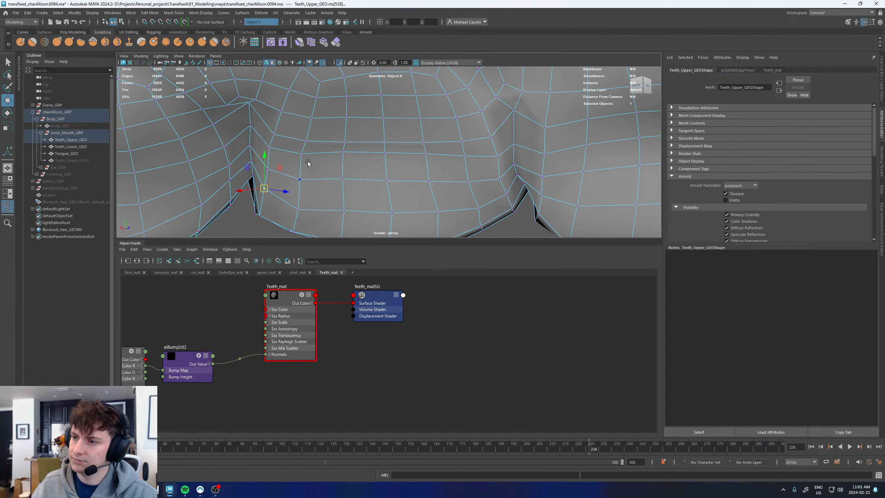
Move the vertex above the notch between the canine and lateral incisor slightly upward on the inner side
scroll(308, 162, "down", 3)
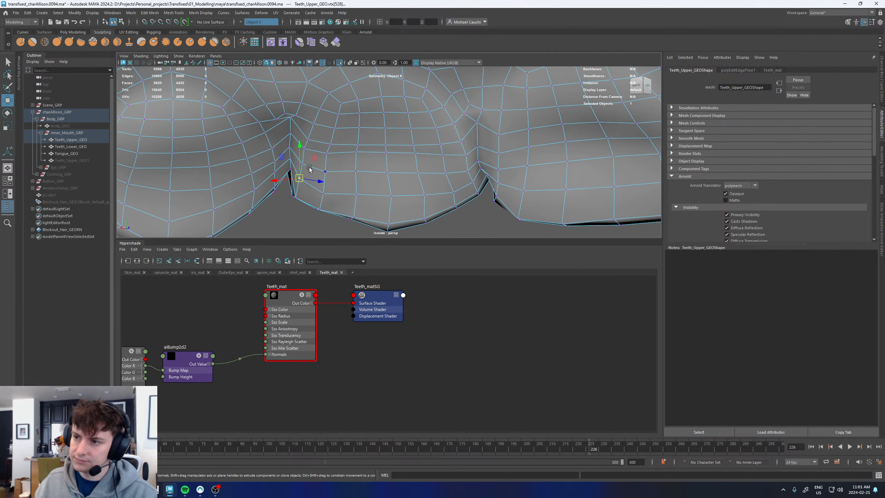
left_click_drag(309, 168, 283, 107, "alt")
middle_click_drag(282, 107, 310, 156, "alt")
left_click(311, 157)
key("f")
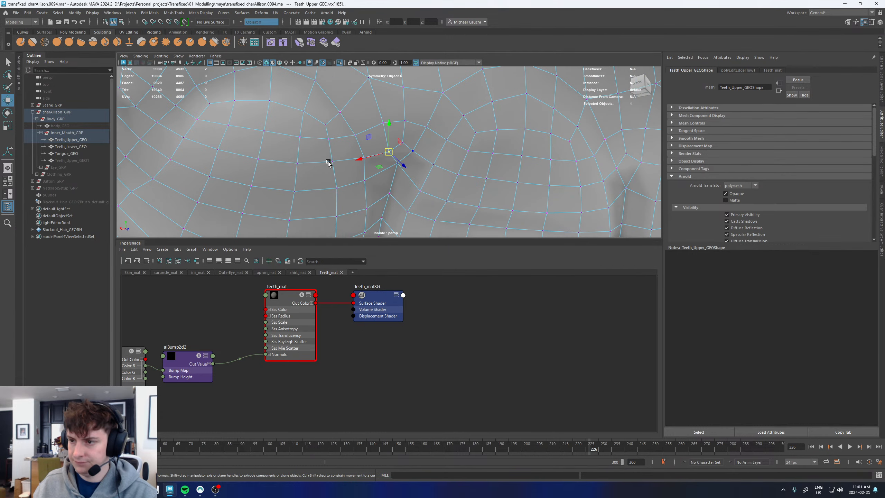
left_click_drag(328, 162, 315, 196, "alt")
left_click_drag(388, 152, 388, 146)
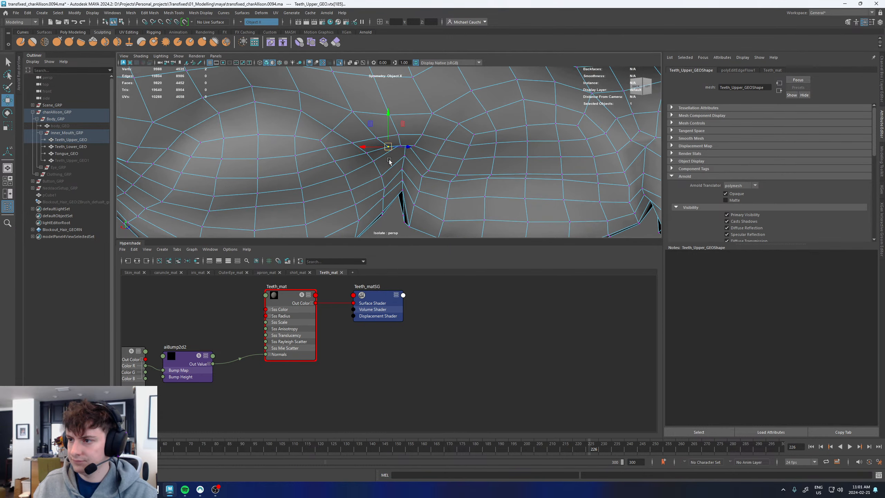
Return to object mode, frame the upper teeth and exit isolation to show the lower teeth as well
right_click_drag(389, 161, 409, 142)
scroll(408, 142, "down", 4)
left_click_drag(409, 142, 489, 162, "alt")
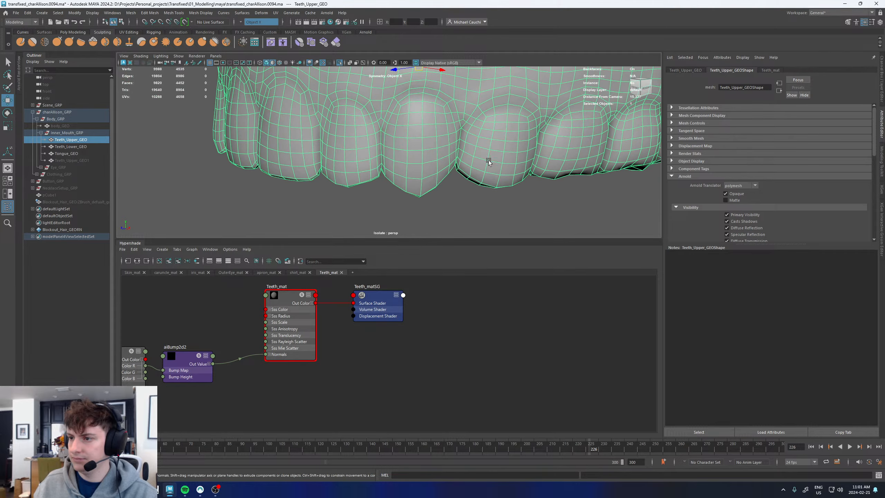
key("f")
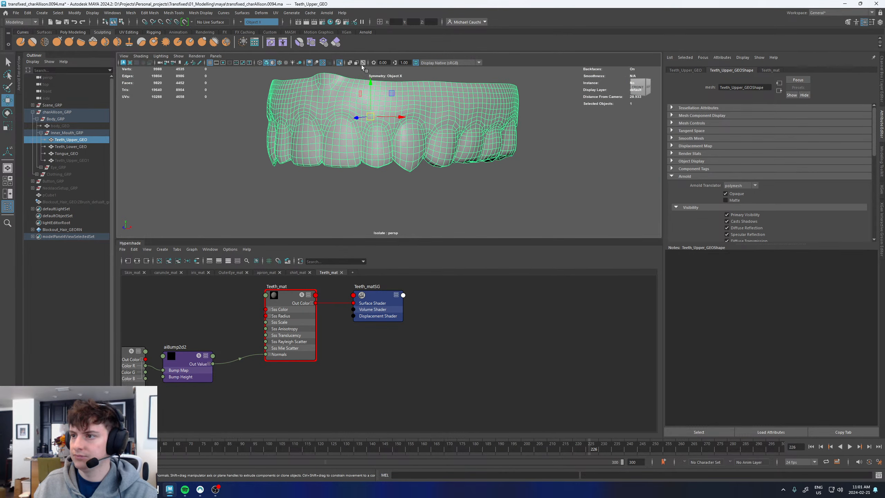
left_click(339, 63)
middle_click_drag(278, 139, 286, 150, "alt")
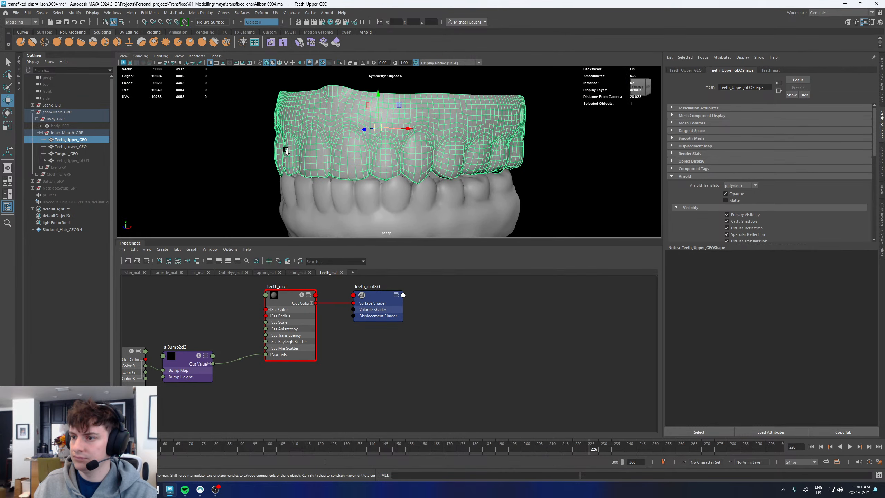
Render both rows of teeth in the Arnold RenderView and inspect the gaps between the teeth up close
left_click(231, 166)
left_click(20, 72)
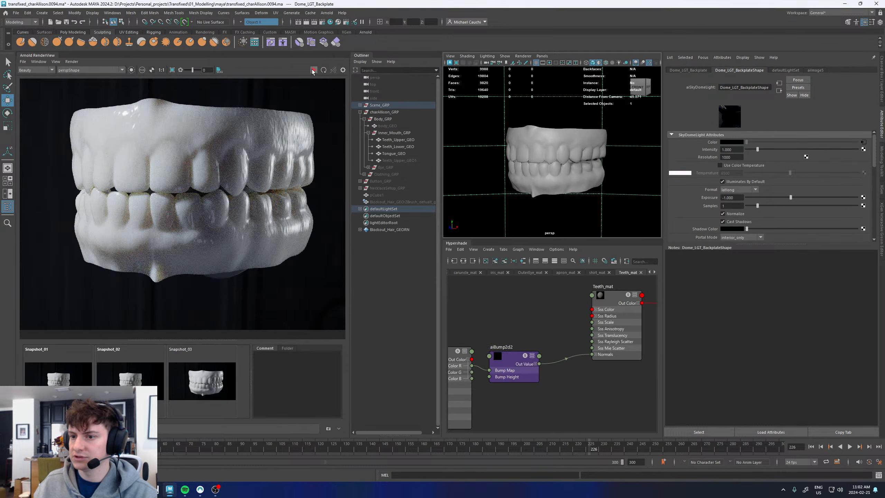
left_click(313, 70)
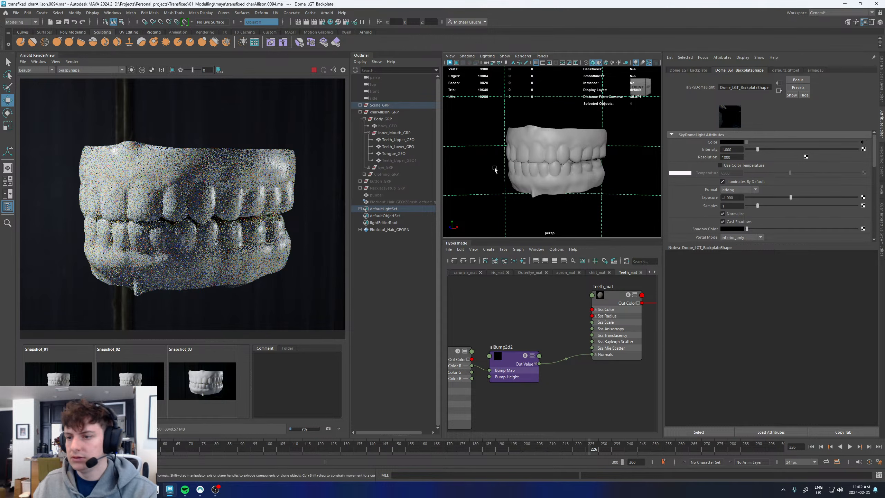
left_click_drag(534, 152, 545, 152, "alt")
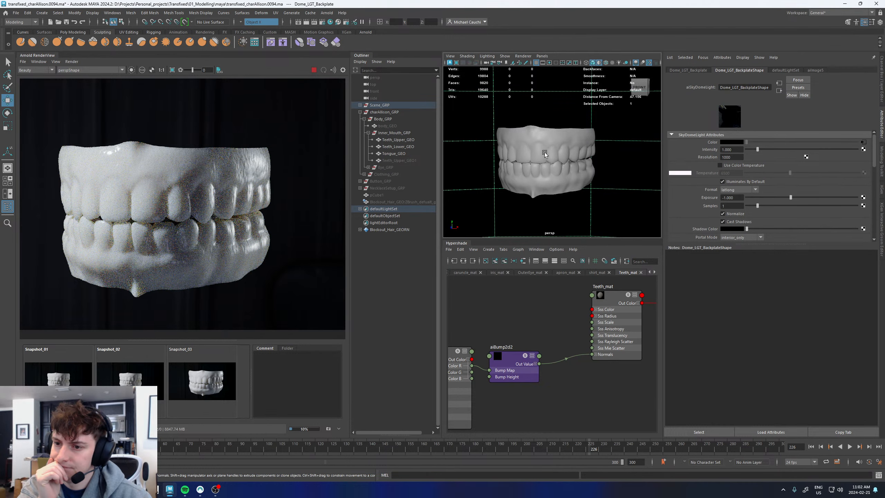
scroll(123, 229, "up", 5)
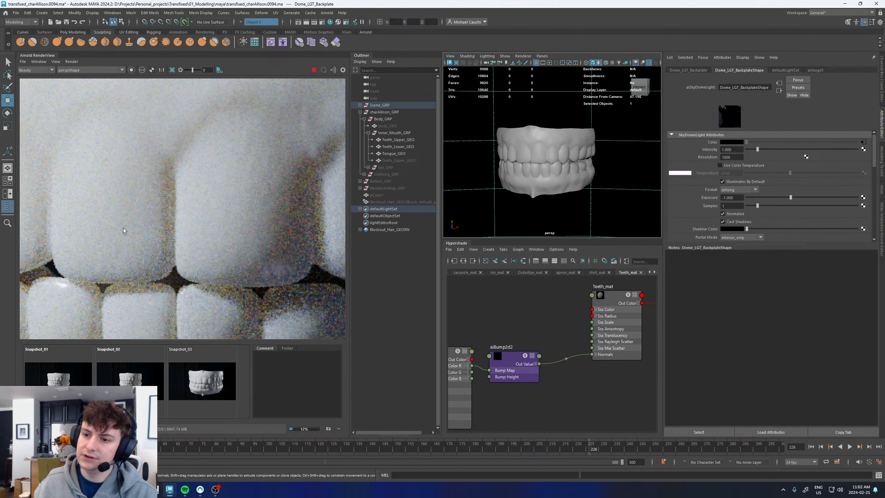
scroll(183, 265, "down", 3)
scroll(183, 266, "down", 2)
left_click(314, 70)
Add a romboSSSRandomWalk shader below Teeth_mat in the Hypershade graph
left_click(529, 141)
scroll(569, 328, "down", 4)
left_click(589, 362)
key("Tab")
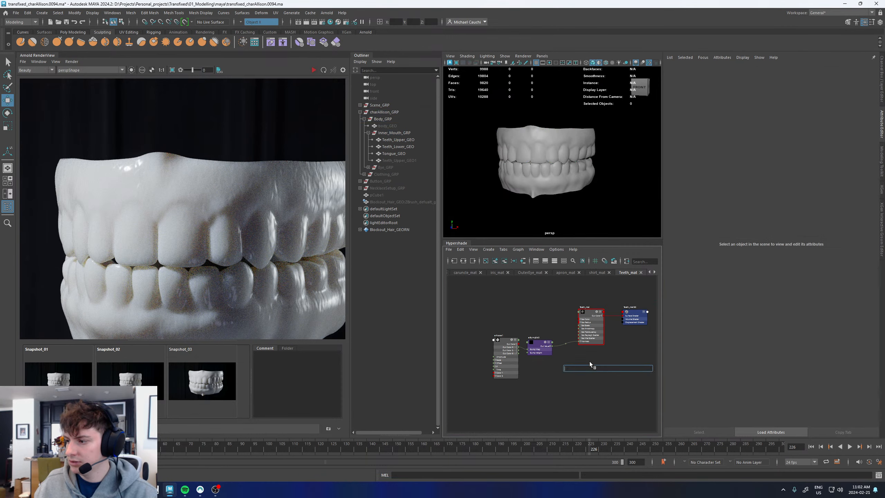
type("ss")
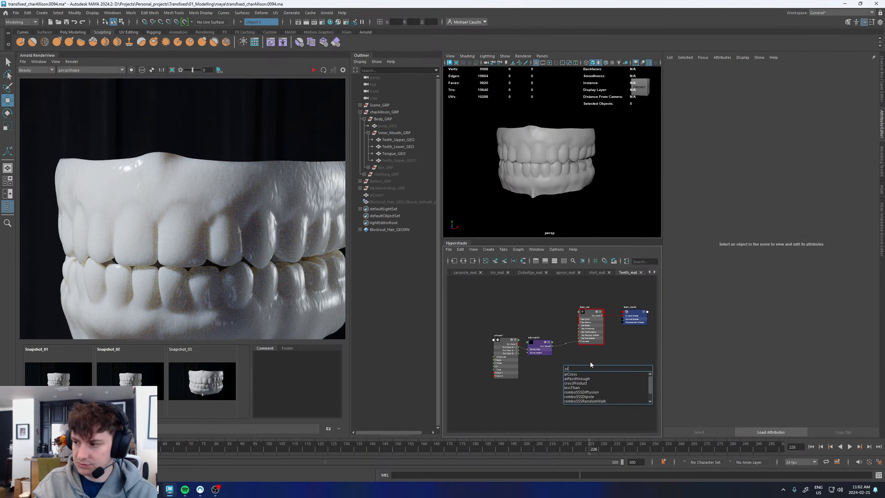
type("s")
key("Down")
key("Down")
key("Down")
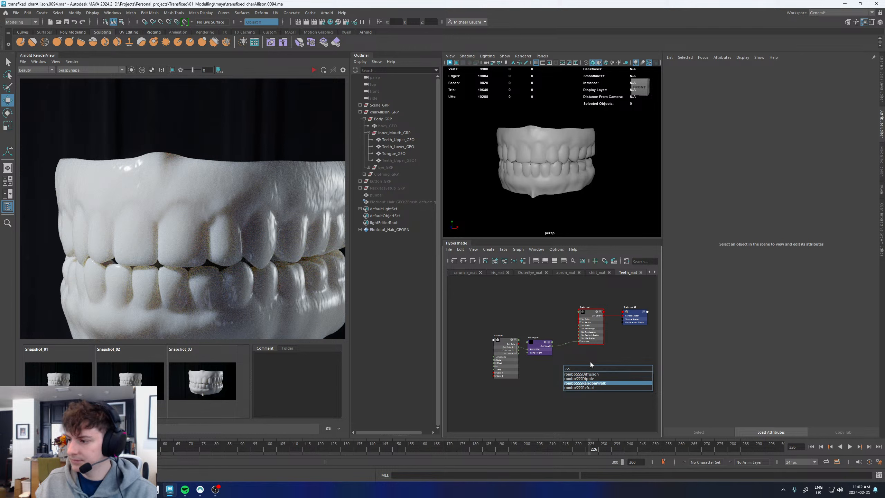
key("Return")
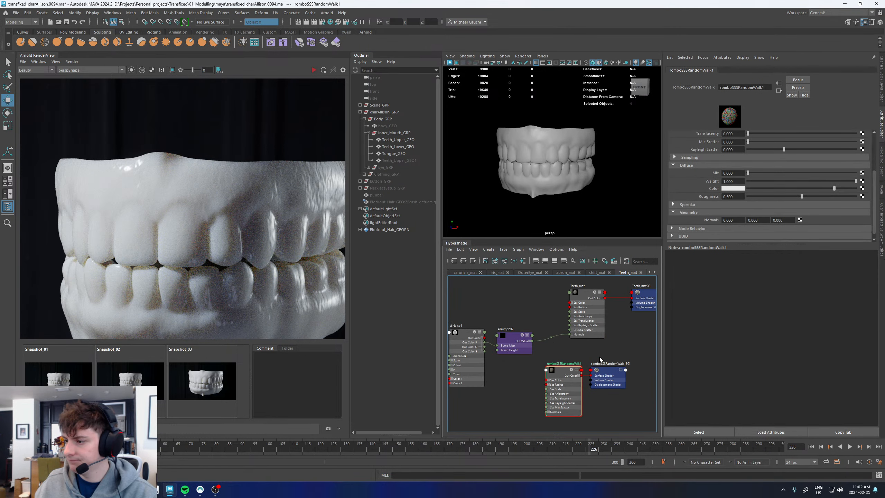
Add a romboSSSRefract shader to the teeth material graph
left_click(587, 299)
key("Tab")
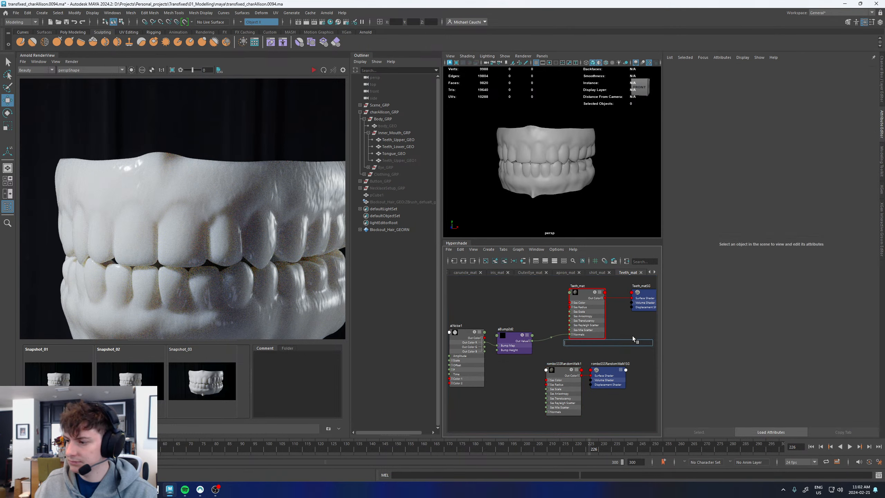
type("sss")
key("Down")
key("Down")
key("Down")
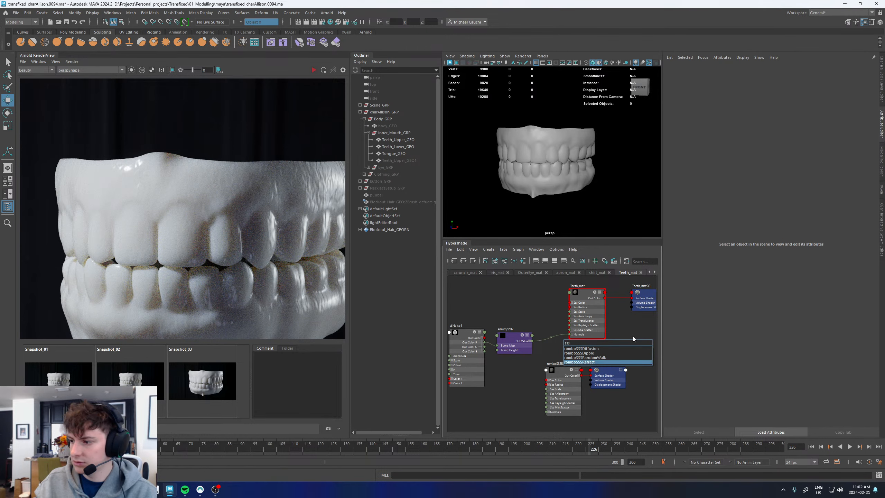
key("Return")
Connect the refract shader's output to Teeth_matSG's surface shader and save an incremental version of the scene
left_click_drag(624, 345, 662, 405)
left_click_drag(597, 349, 634, 297)
key("ctrl+alt+s")
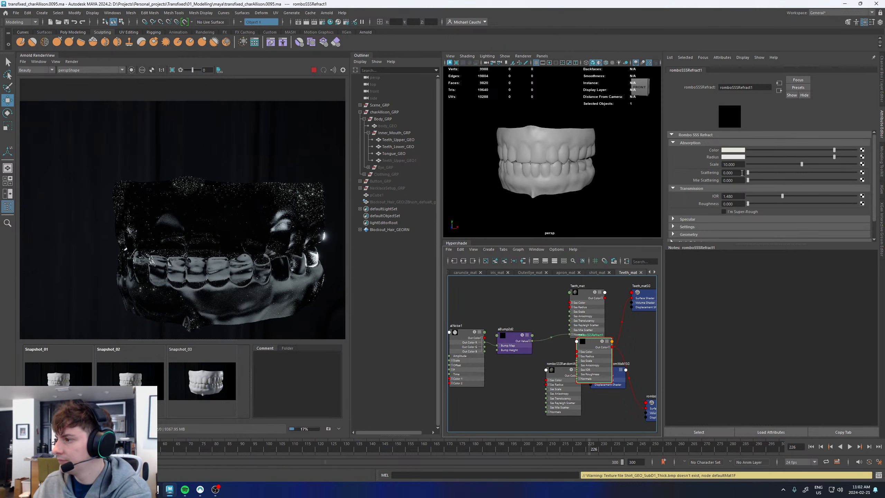
Set the refract shader's absorption scattering to 0.830 and scale to 0.644, and expand its specular settings
left_click_drag(757, 172, 837, 177)
left_click_drag(801, 164, 751, 165)
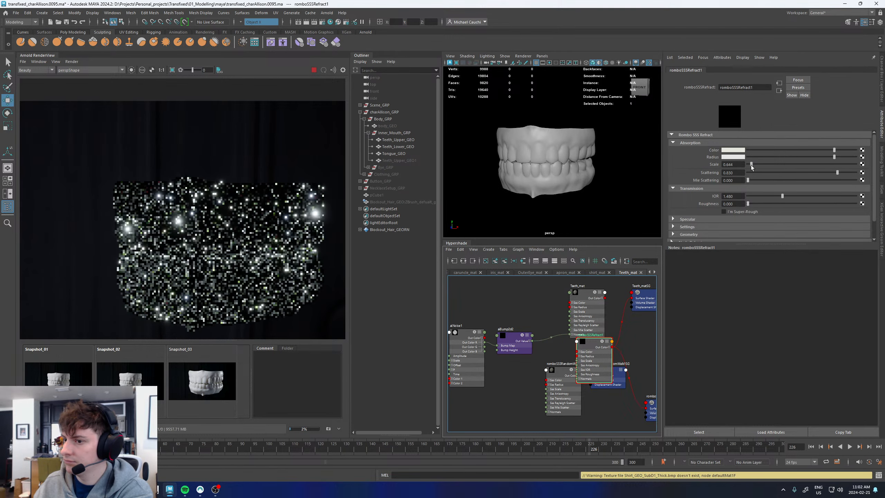
left_click(686, 220)
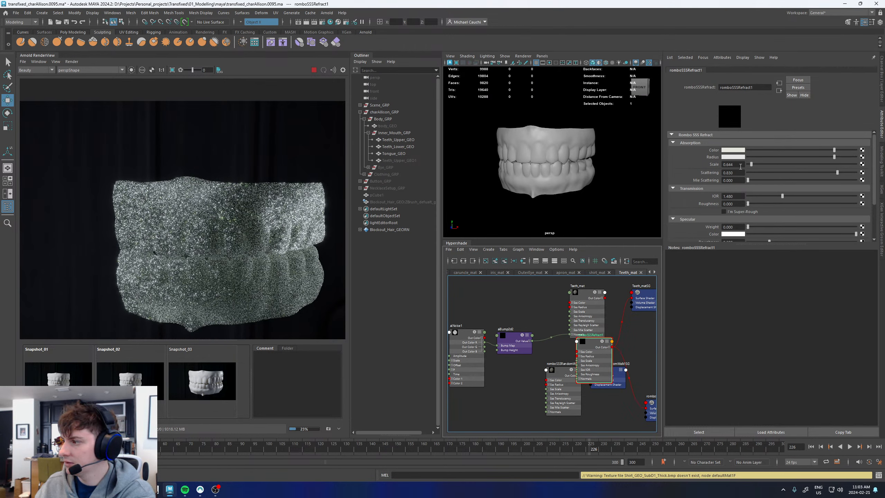
Set the refract shader's scattering to 0 and its absorption color to white with a light peach radius
left_click_drag(838, 173, 746, 173)
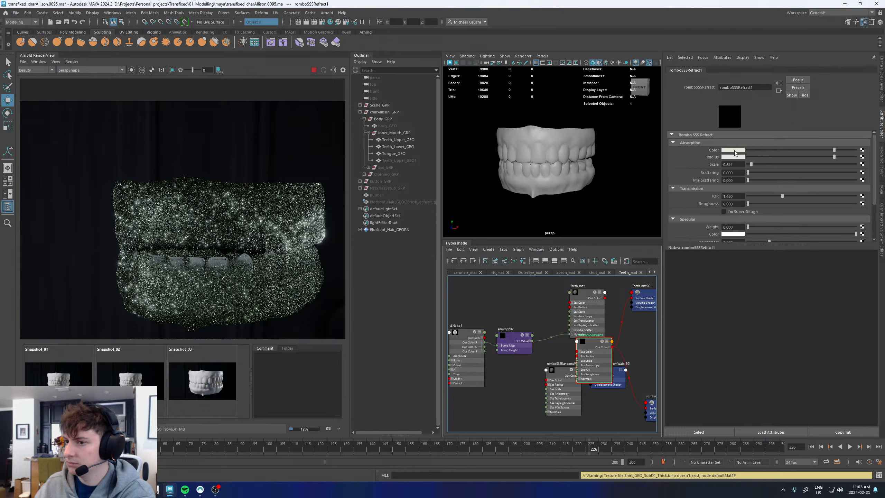
left_click(735, 152)
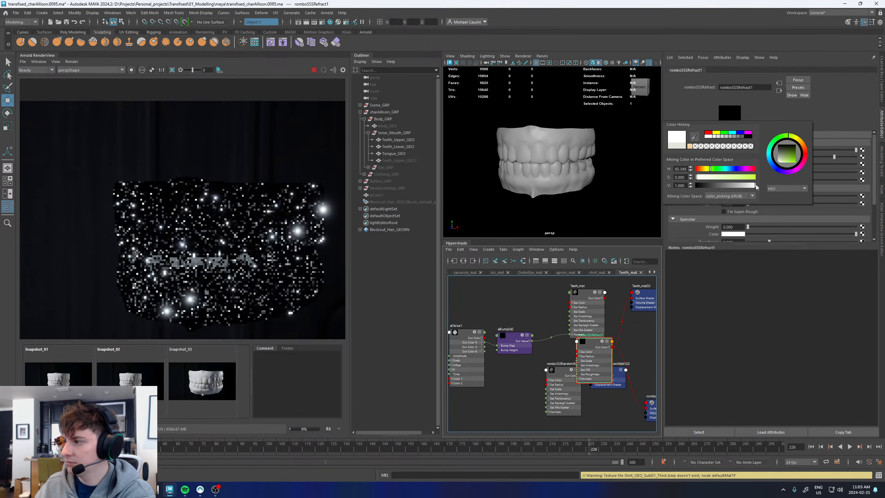
left_click(734, 157)
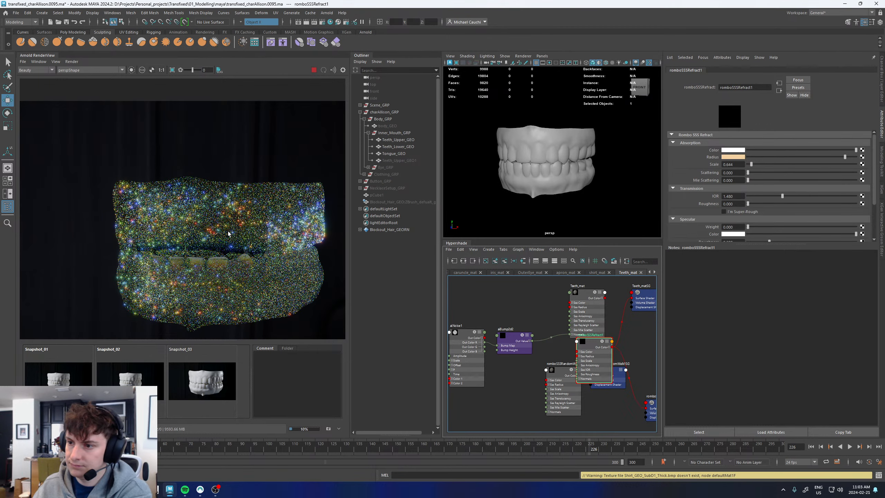
scroll(231, 239, "down", 2)
scroll(235, 245, "up", 3)
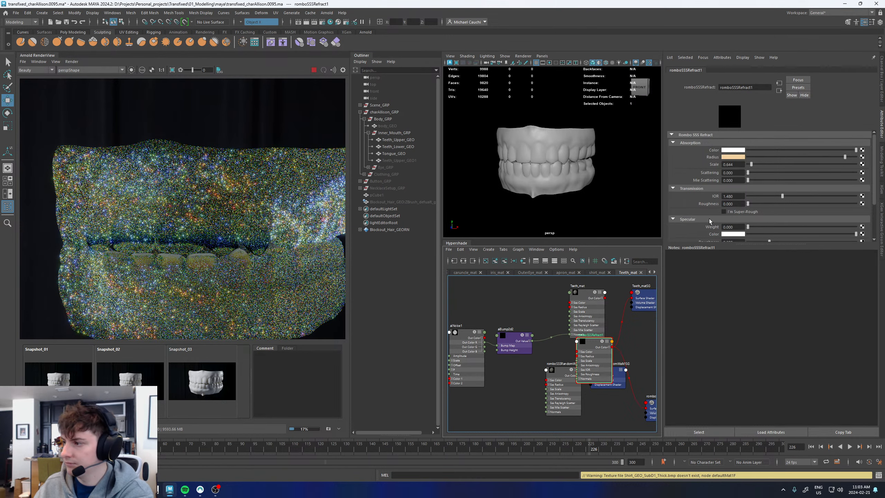
Try the I'm Super-Rough transmission option on the refract shader after looking through its remaining settings
scroll(689, 217, "down", 3)
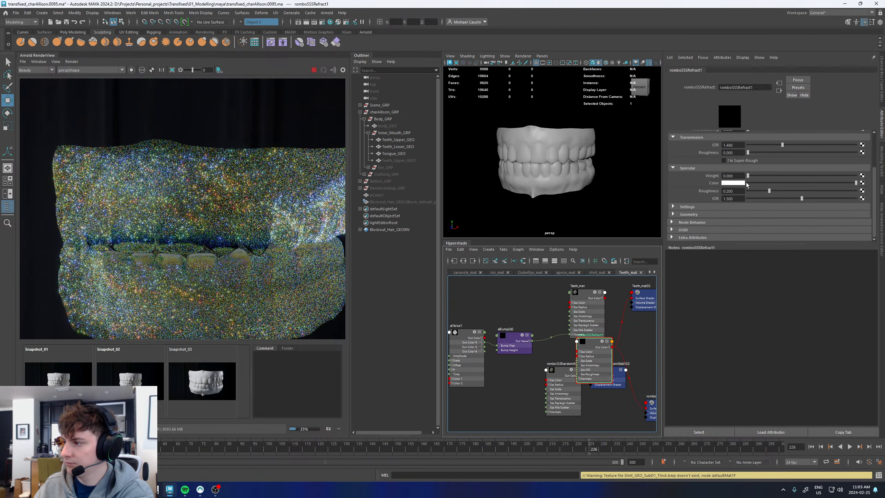
left_click(686, 208)
left_click(686, 207)
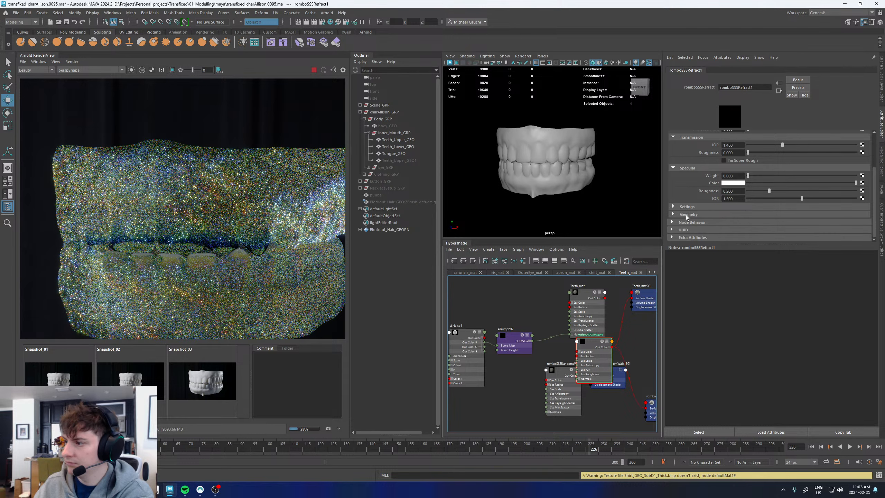
scroll(688, 167, "up", 2)
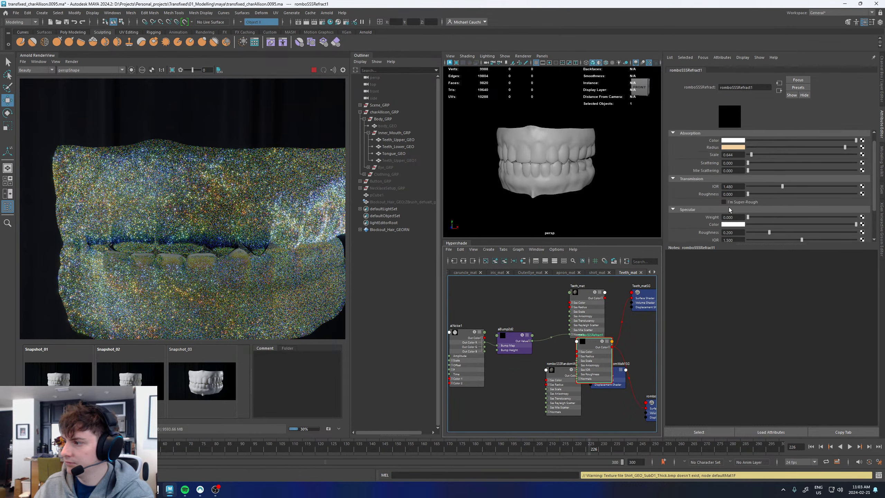
left_click(725, 201)
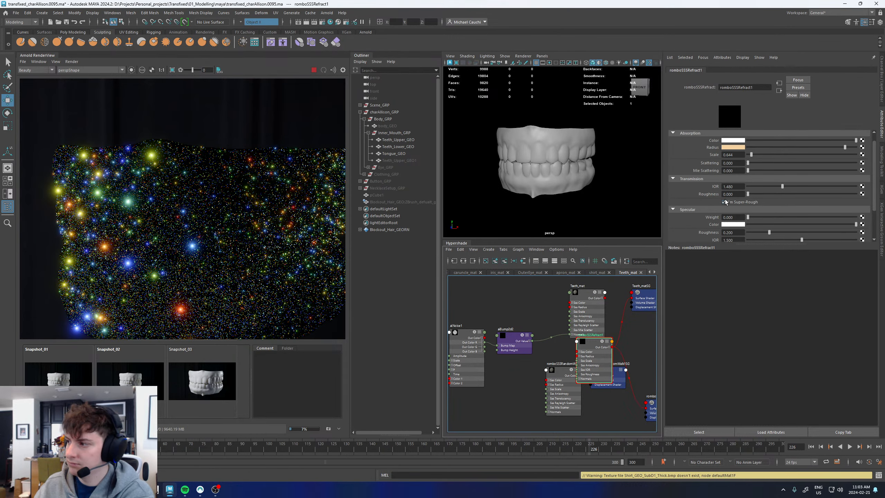
left_click(724, 201)
Set the refract shader's transmission roughness to 0.106 and its scattering to 0.711
left_click_drag(748, 194, 759, 194)
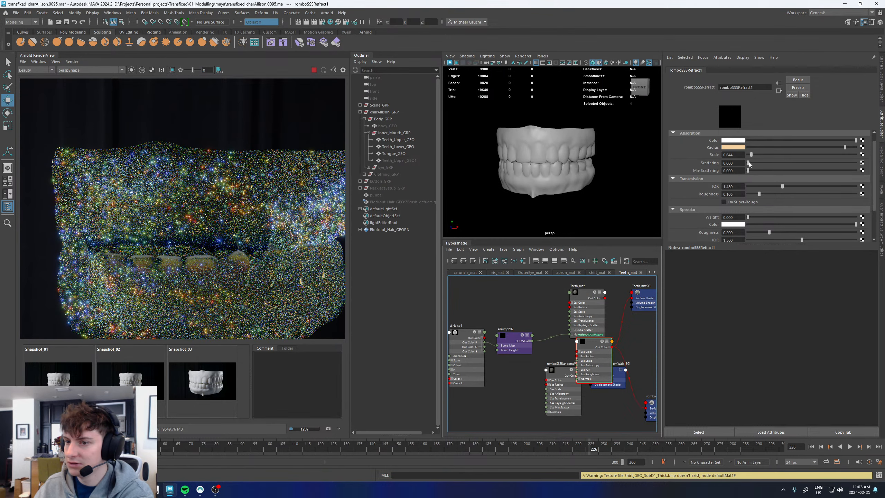
left_click_drag(749, 162, 824, 163)
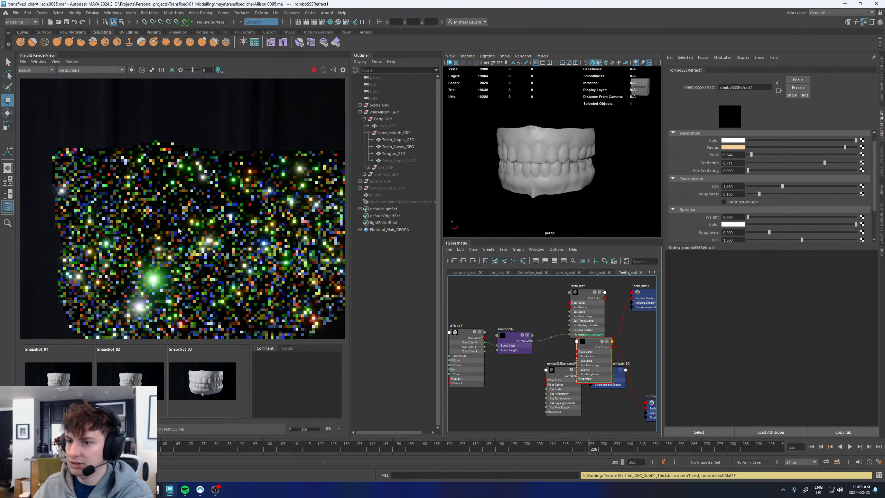
Examine the teeth rendered with the refract shader near and far, and stop the render
scroll(269, 231, "down", 4)
scroll(269, 231, "up", 3)
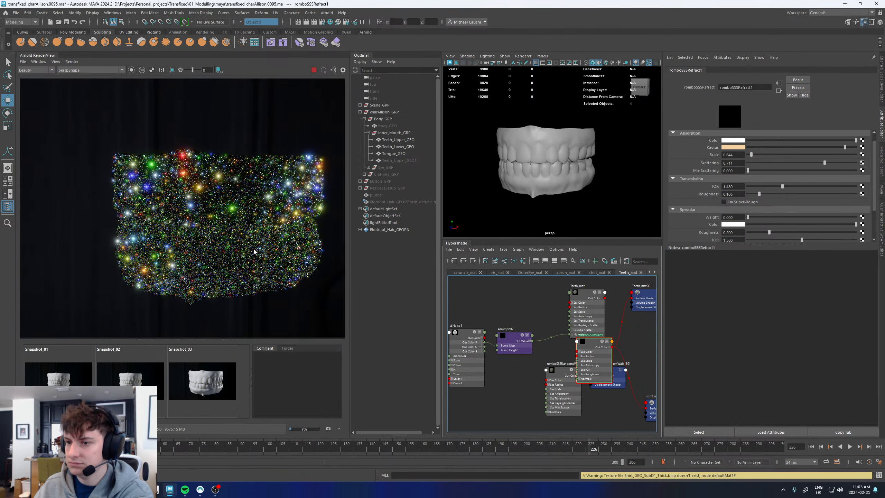
scroll(210, 241, "up", 2)
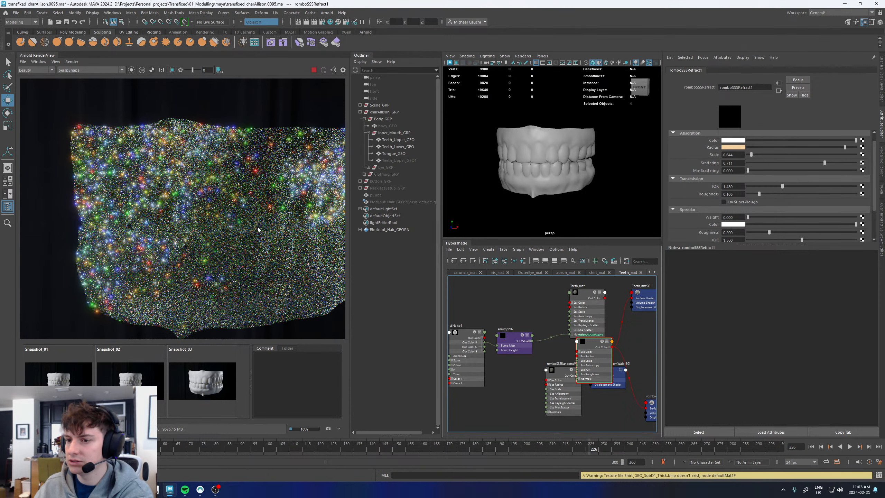
scroll(251, 229, "down", 4)
scroll(266, 227, "up", 4)
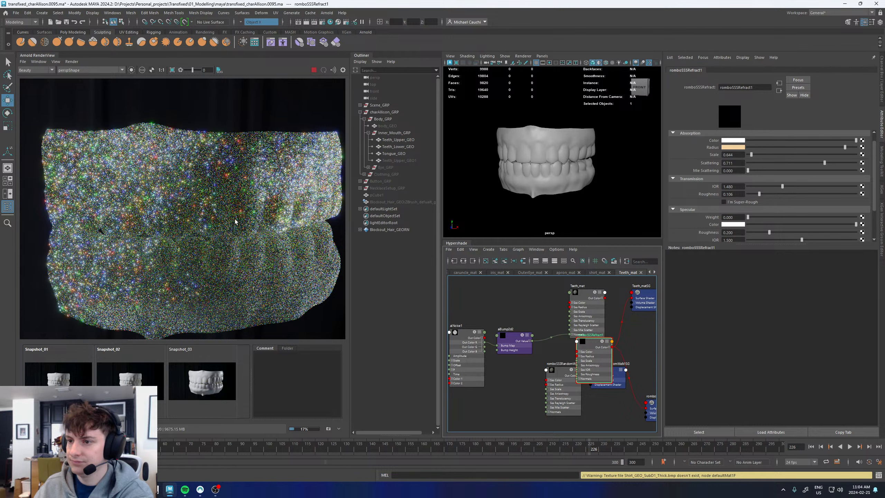
scroll(236, 220, "down", 3)
scroll(237, 220, "up", 2)
left_click(314, 69)
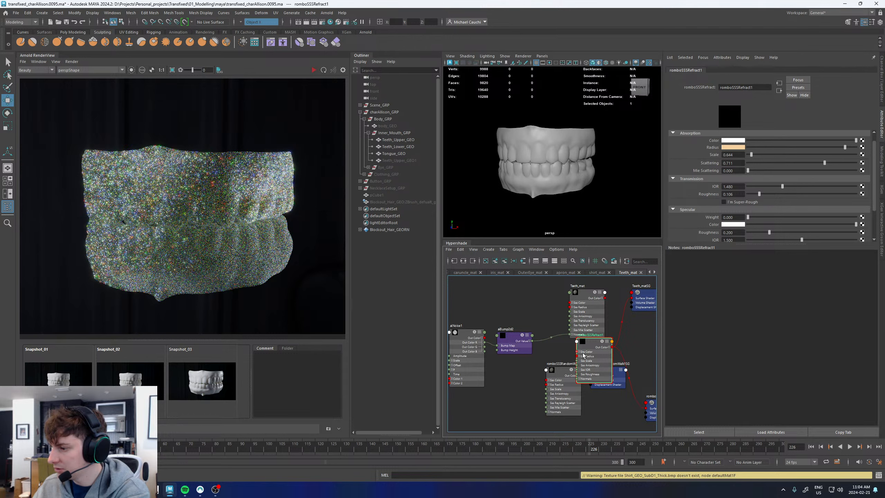
Connect the romboSSSRandomWalk shader's output to Teeth_matSG's surface shader and set its specular weight to 1
left_click_drag(563, 373, 633, 299)
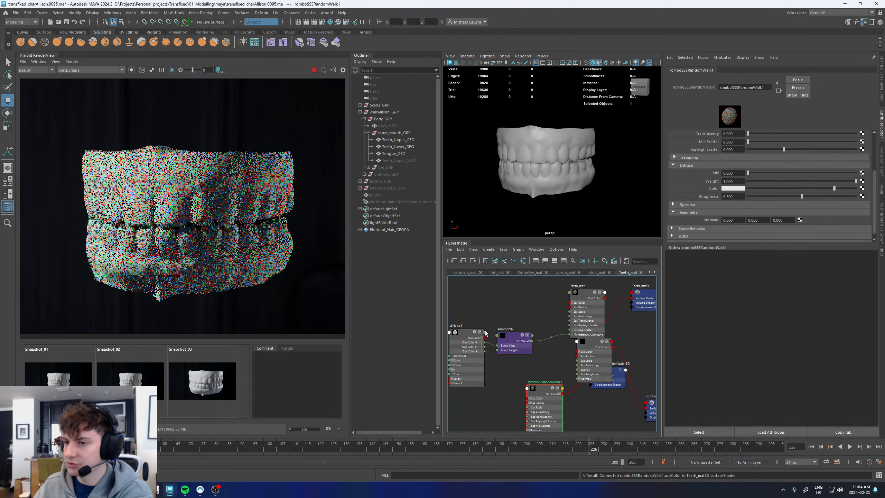
left_click_drag(748, 173, 681, 202)
left_click(682, 205)
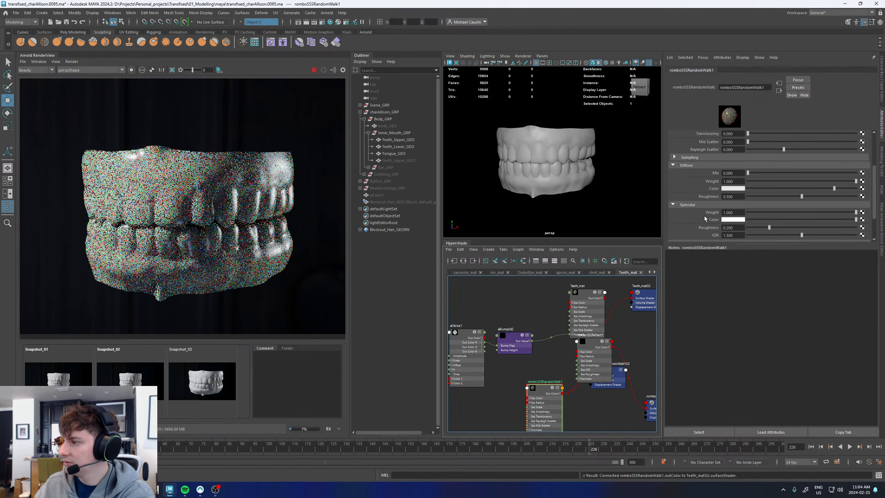
Set the random walk shader's specular roughness to 0.074 and its IOR to 1.35
scroll(739, 217, "down", 2)
left_click_drag(769, 207, 756, 208)
double_click(733, 215)
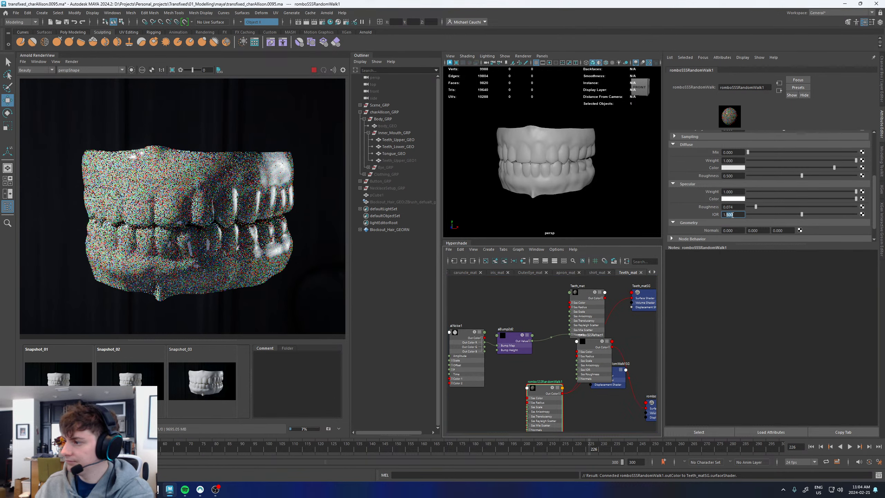
type("1.35")
key("Return")
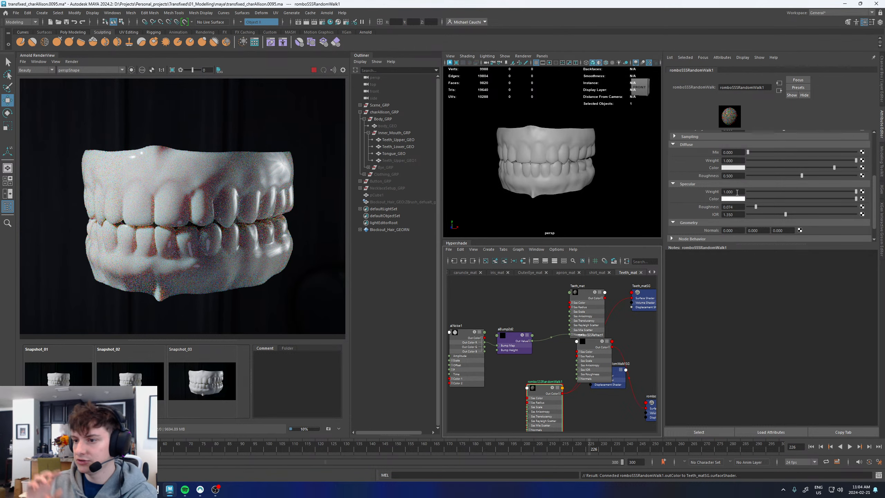
Set the random walk shader's scattering color to pink with hue 360, saturation 0.414 and value 0.953
scroll(737, 193, "up", 3)
left_click(733, 157)
left_click(686, 145)
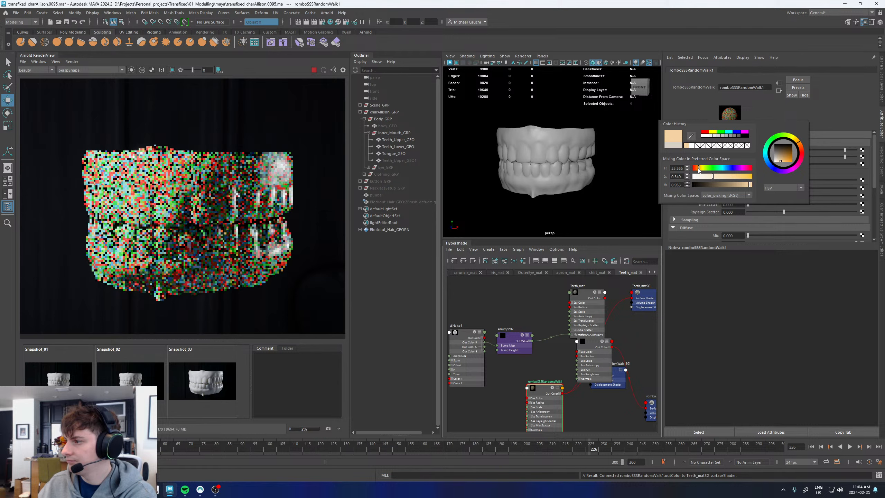
left_click_drag(698, 169, 735, 177)
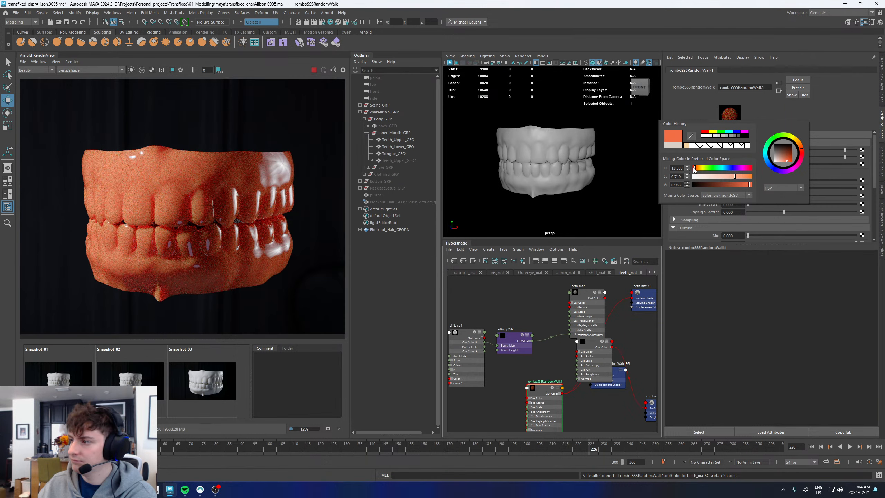
left_click_drag(727, 179, 728, 179)
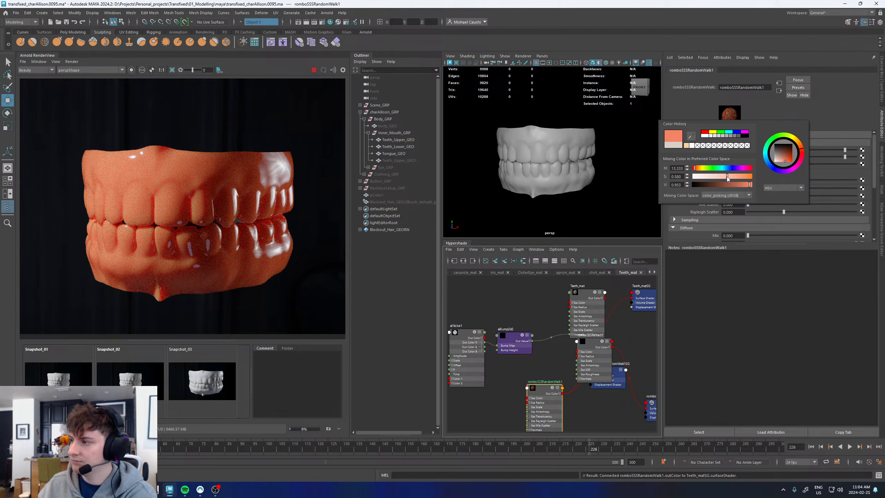
left_click(694, 170)
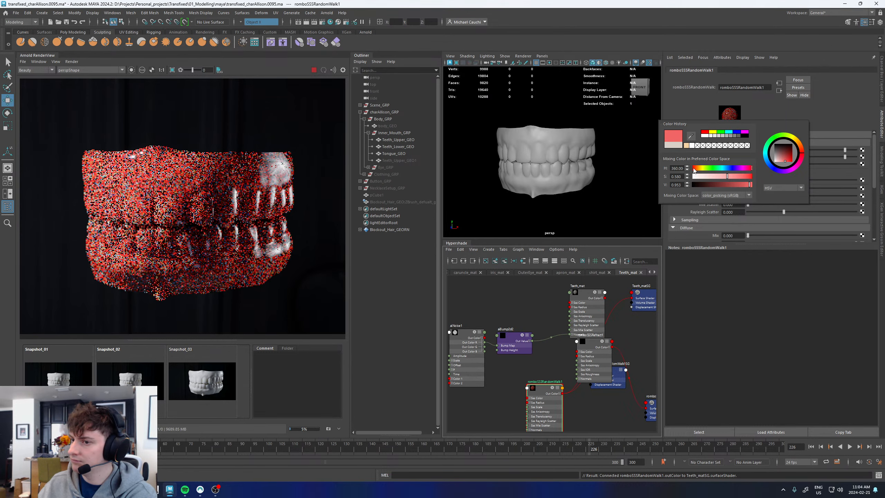
left_click(718, 177)
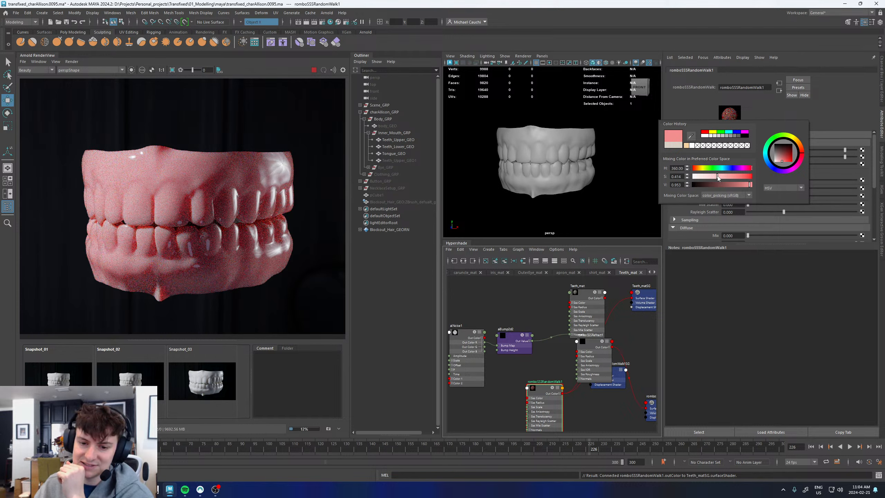
Examine the pink teeth and gum surface in the render, both up close and as a whole
scroll(151, 186, "down", 3)
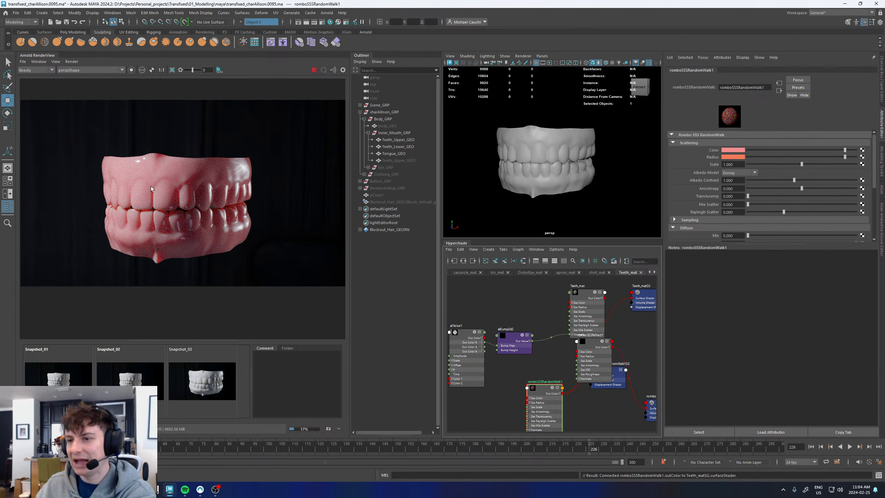
scroll(160, 193, "up", 4)
scroll(165, 190, "down", 2)
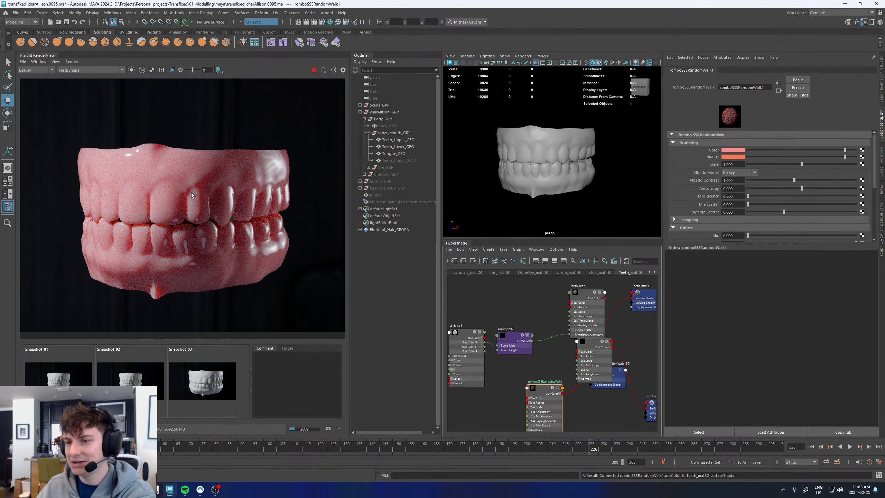
scroll(207, 181, "up", 3)
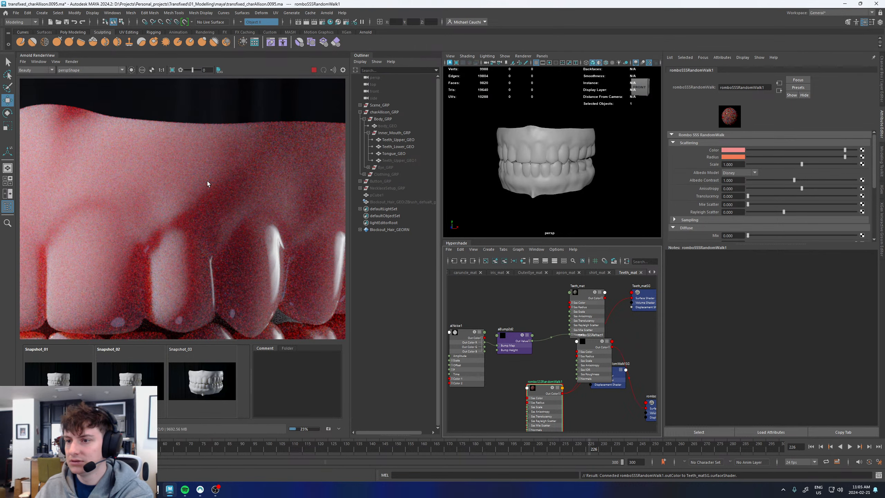
scroll(207, 181, "down", 3)
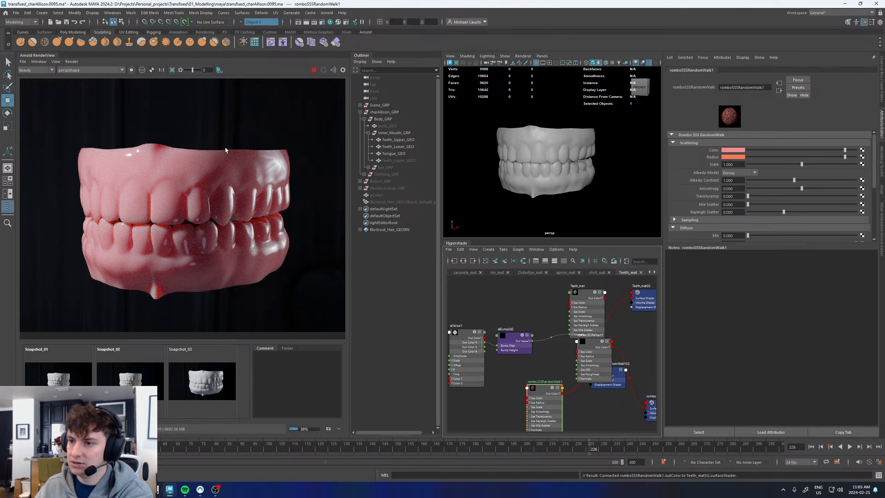
scroll(210, 184, "up", 2)
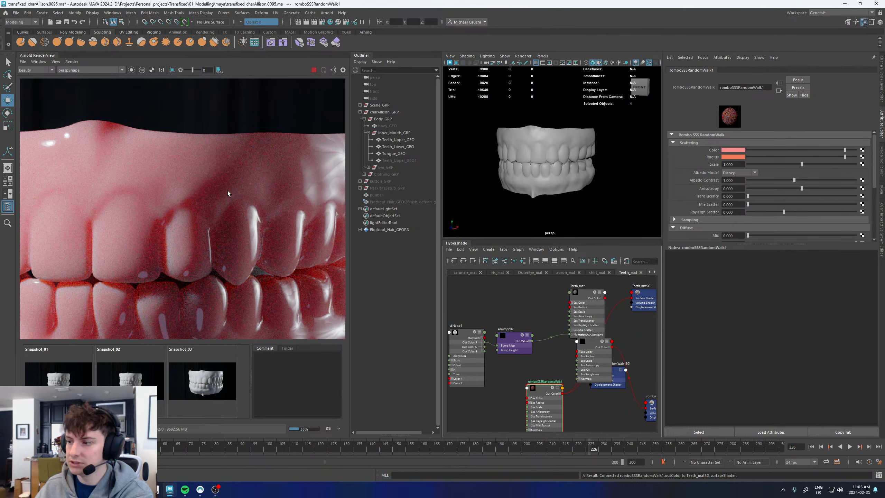
scroll(521, 317, "down", 3)
Move the noise node and aiBump2d2 together up beside the Teeth_mat node in the shader graph
left_click_drag(566, 300, 547, 294)
left_click_drag(463, 317, 533, 373)
left_click_drag(516, 331, 500, 316)
left_click_drag(210, 184, 219, 183)
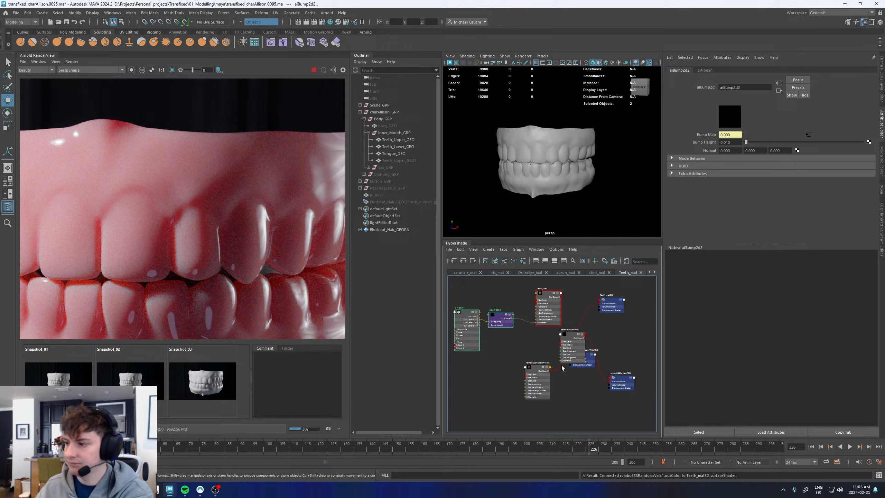
Set the random walk shader's diffuse color to the same pink, its mix to 0.215 and its diffuse roughness to 0.055
left_click(534, 368)
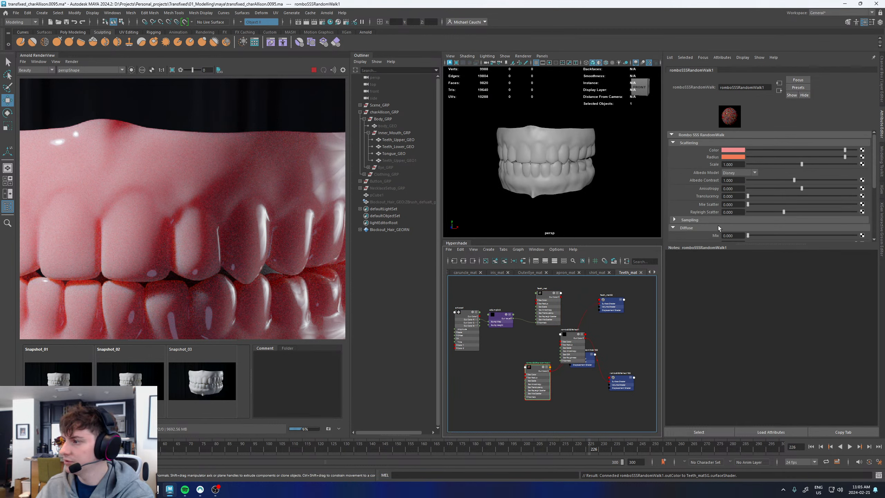
scroll(728, 154, "down", 3)
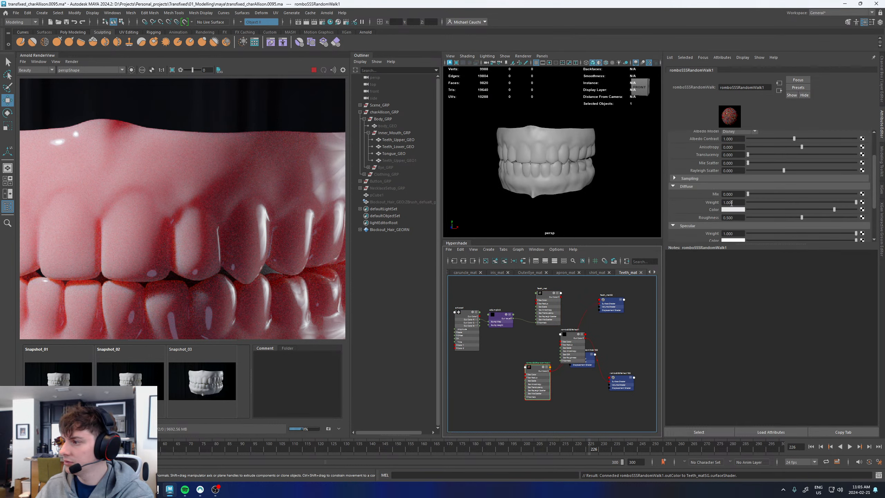
left_click(738, 209)
left_click(694, 204)
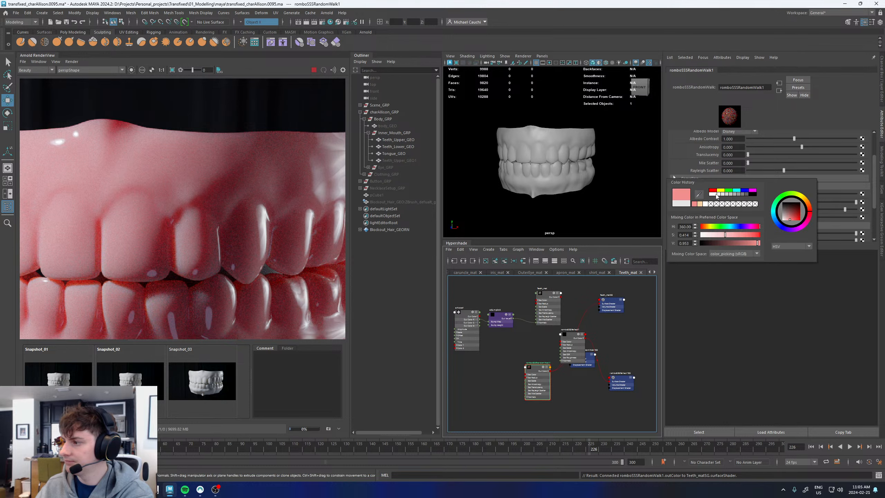
left_click_drag(755, 195, 736, 217)
left_click(766, 217)
left_click(753, 217)
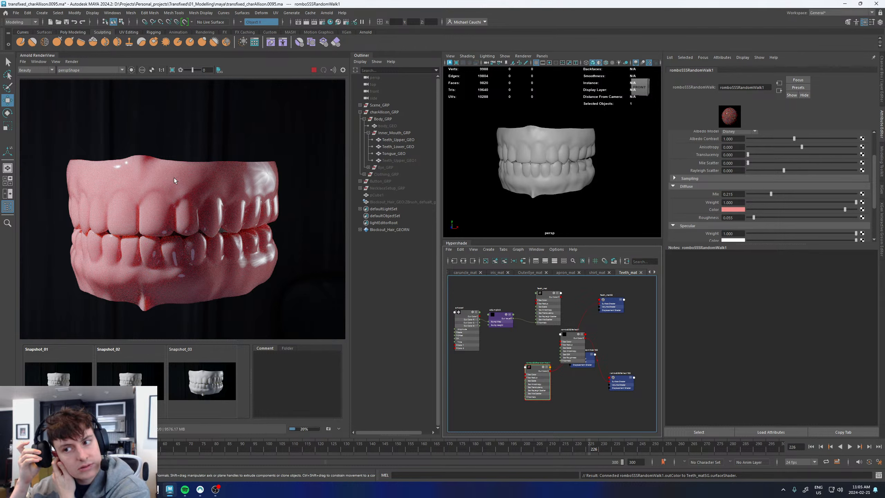
Check the teeth render and make the random walk shader's scattering color a slightly more saturated pink
scroll(192, 245, "down", 2)
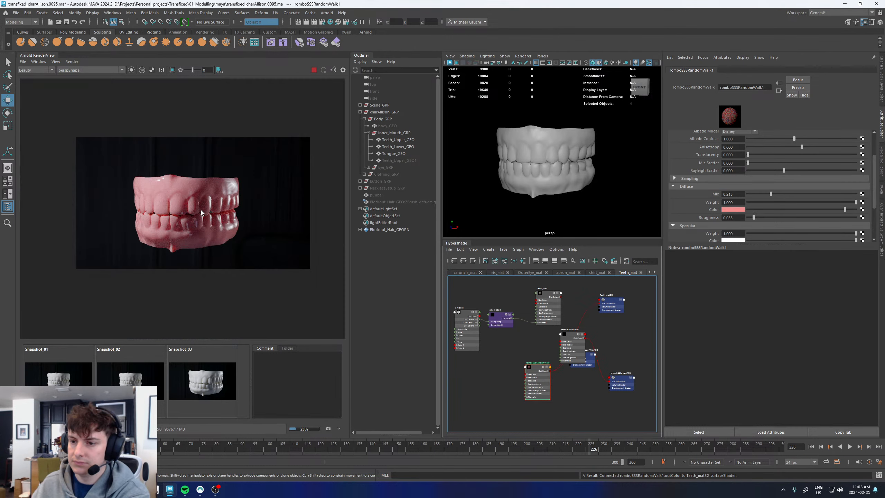
scroll(181, 208, "up", 5)
scroll(181, 209, "down", 3)
scroll(202, 193, "up", 1)
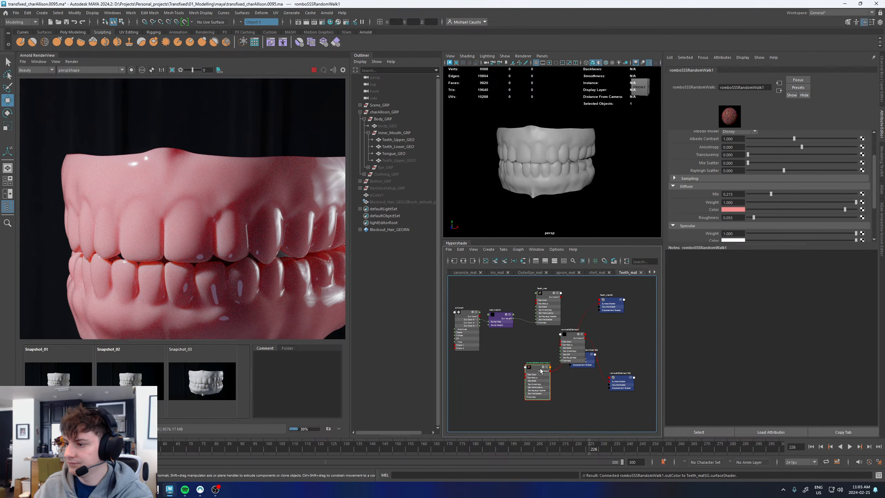
scroll(690, 209, "up", 3)
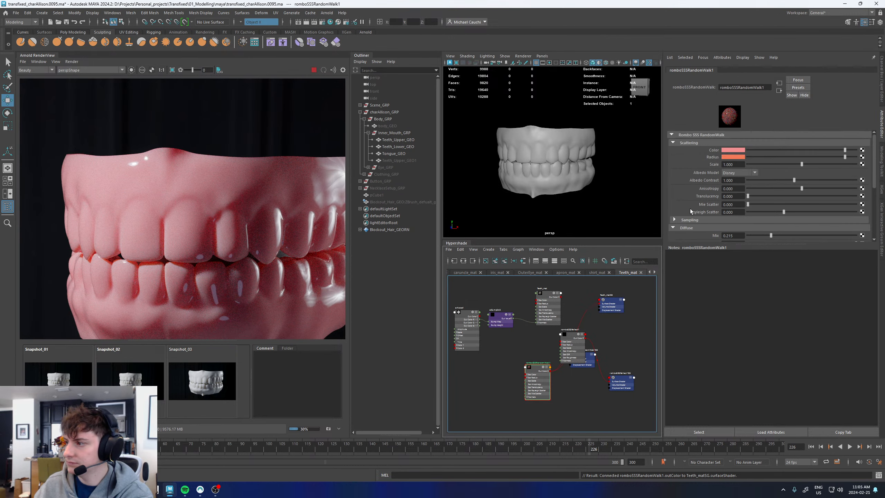
left_click(730, 151)
left_click(721, 176)
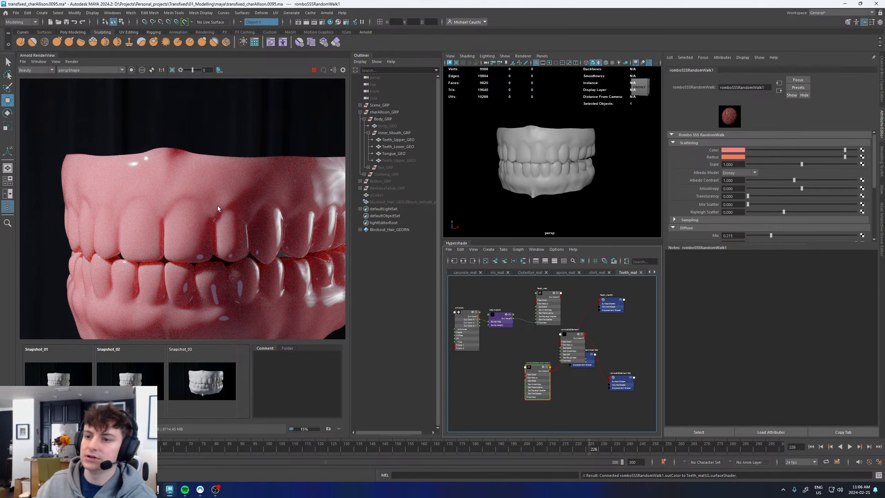
Examine the teeth and gums rendered with the stronger pink near and far, and stop the render
scroll(217, 206, "down", 5)
scroll(252, 232, "up", 5)
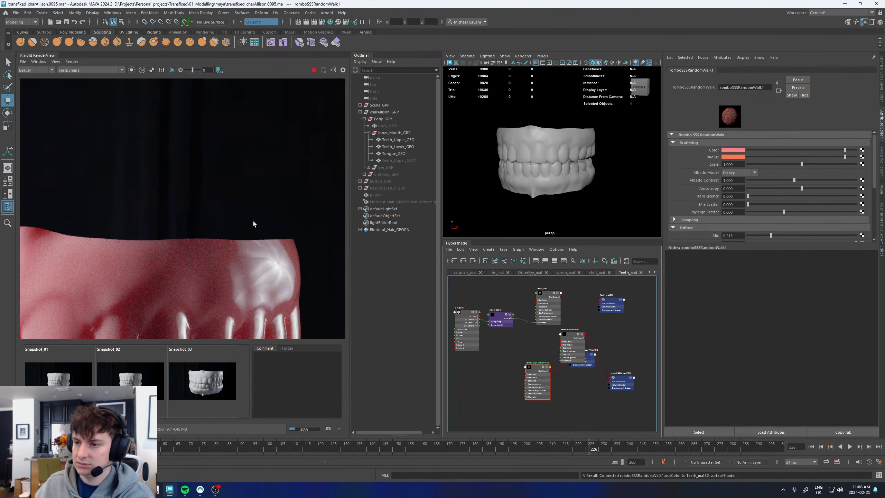
scroll(224, 192, "down", 2)
scroll(201, 231, "down", 2)
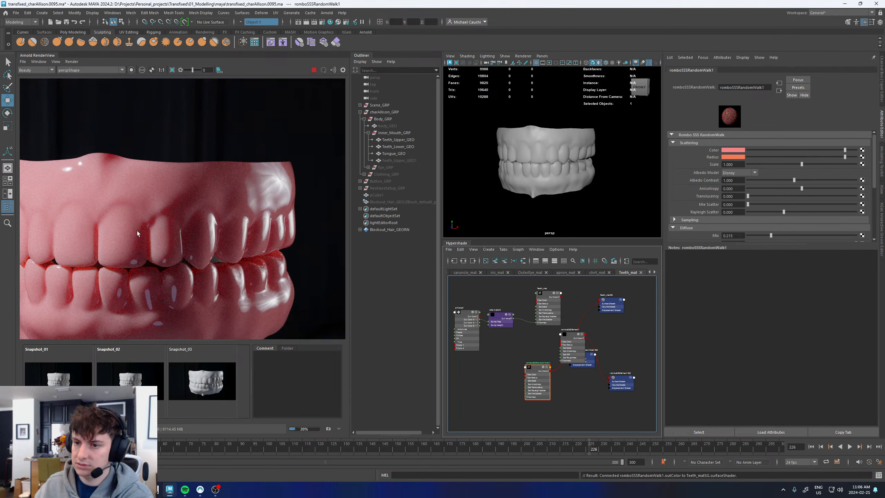
scroll(215, 204, "up", 2)
scroll(217, 204, "down", 4)
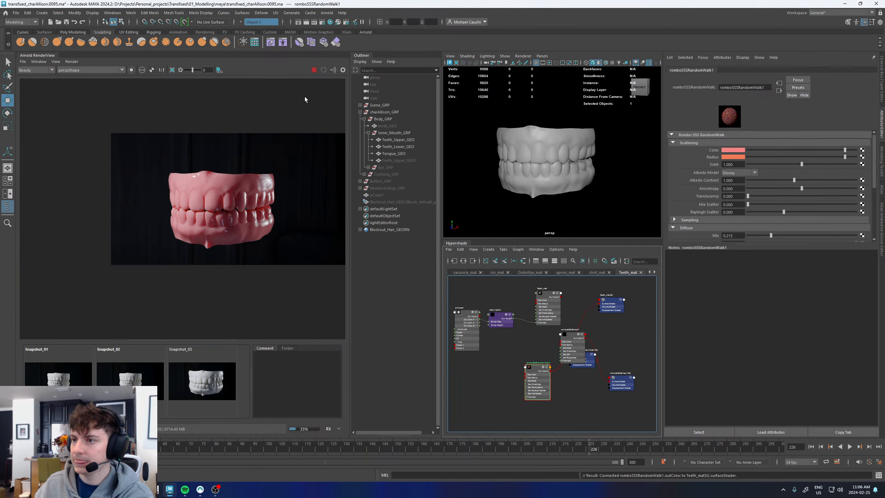
left_click(313, 70)
Select the Teeth_Upper_GEO and Teeth_Lower_GEO meshes together
left_click(554, 154)
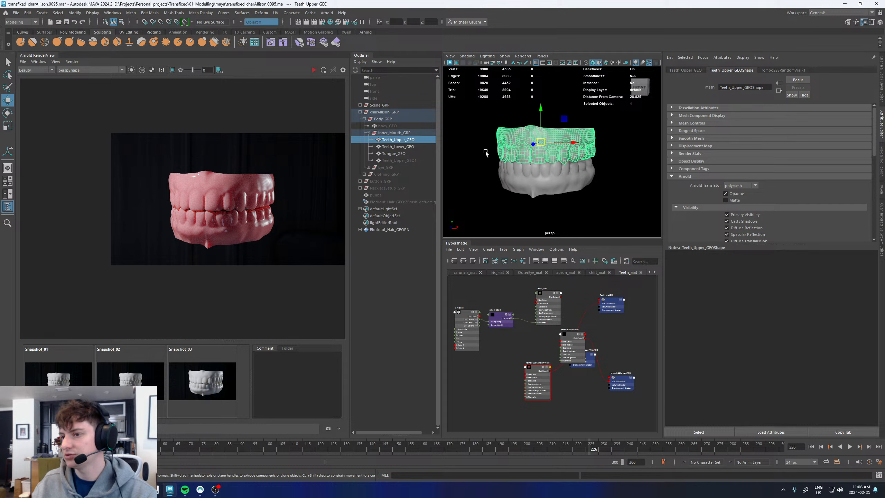
left_click(561, 167)
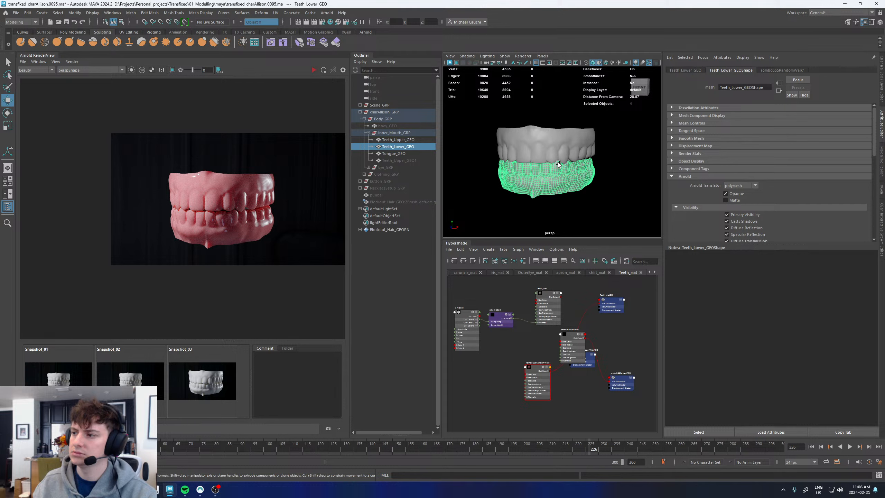
left_click(526, 146)
left_click(540, 180, "shift")
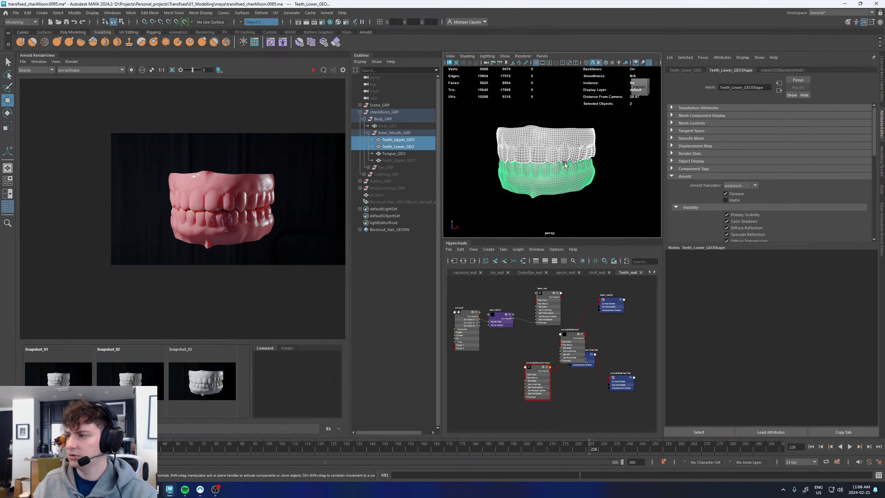
Minimize Maya, launch Wrap 2021.11.3 and open the node creation list in its empty graph
left_click(845, 4)
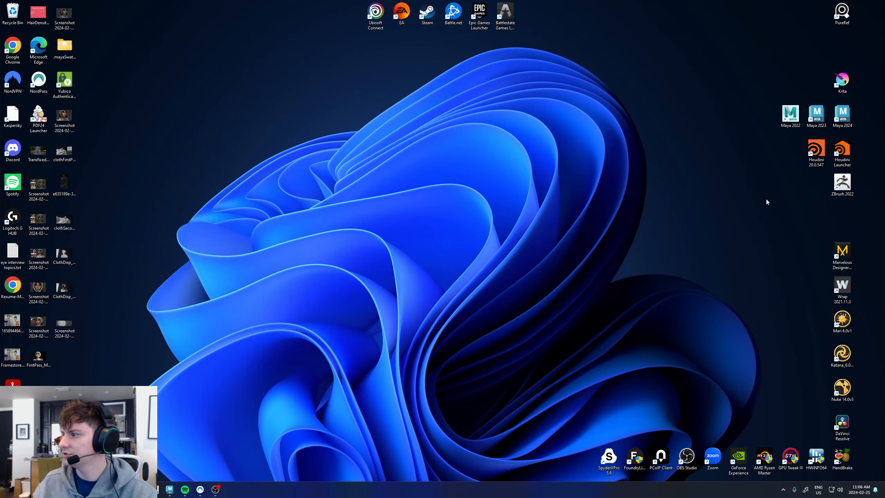
double_click(847, 290)
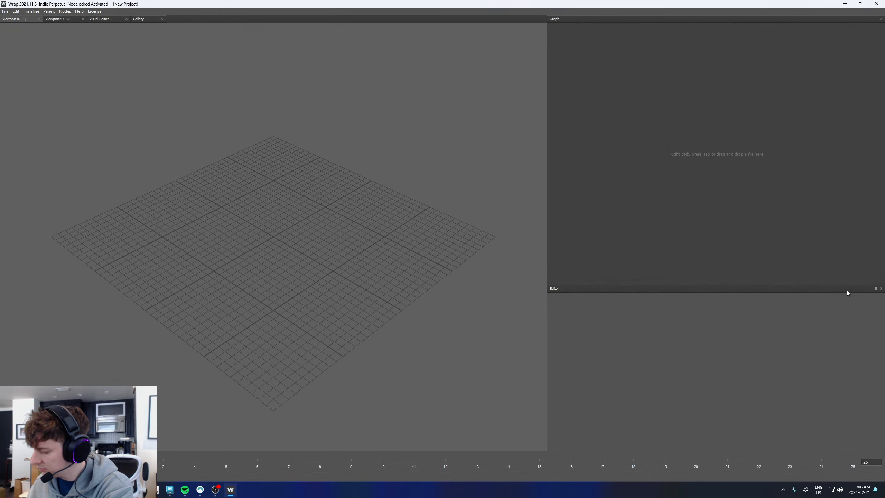
right_click(651, 210)
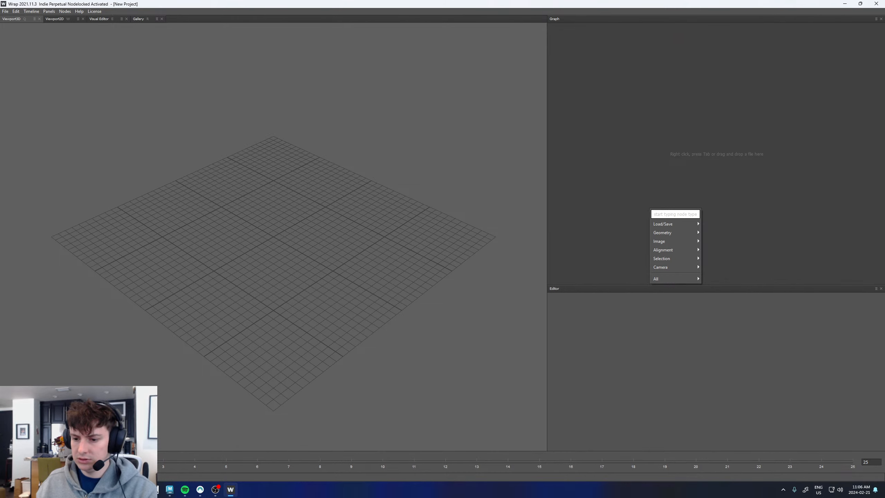
Switch back to Maya, reselect Teeth_Upper_GEO and Teeth_Lower_GEO together, and save the scene
left_click(170, 490)
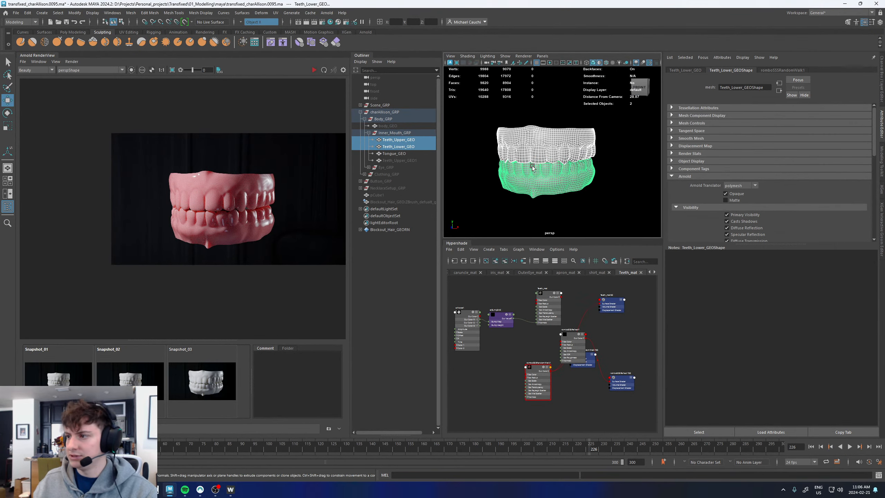
left_click(549, 175, "shift")
left_click(786, 70)
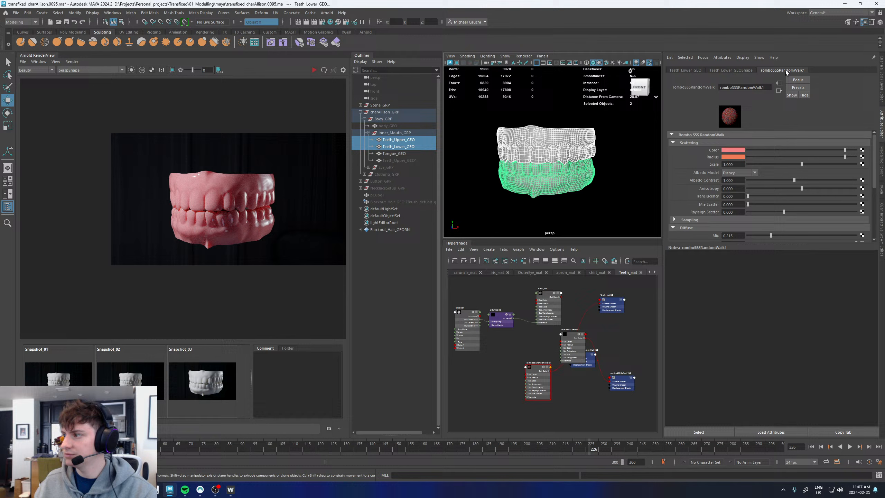
left_click(689, 70)
left_click(567, 155)
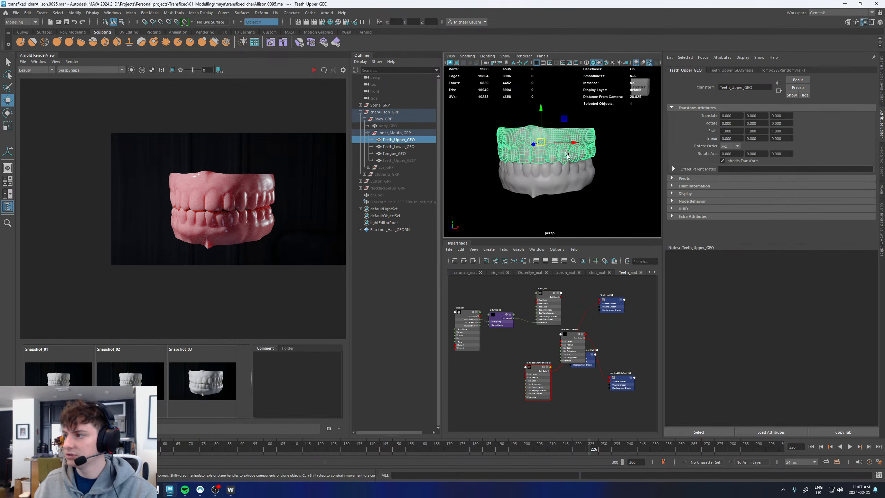
left_click(558, 188, "shift")
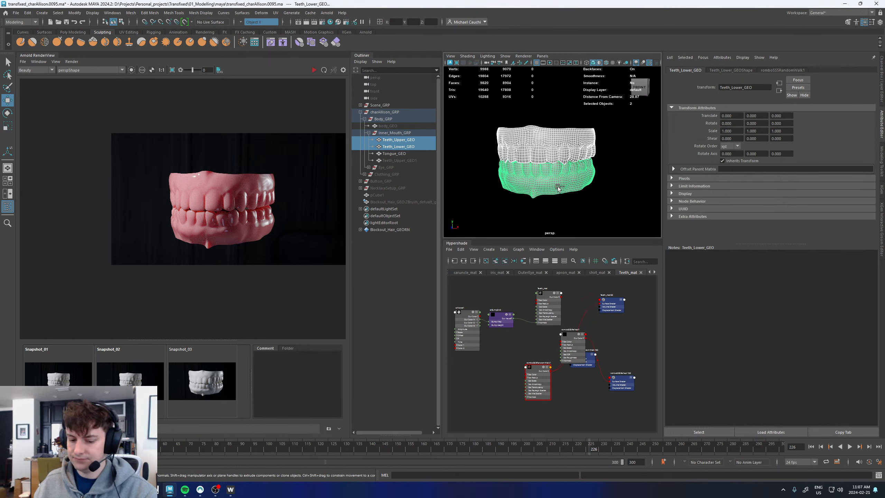
key("ctrl+s")
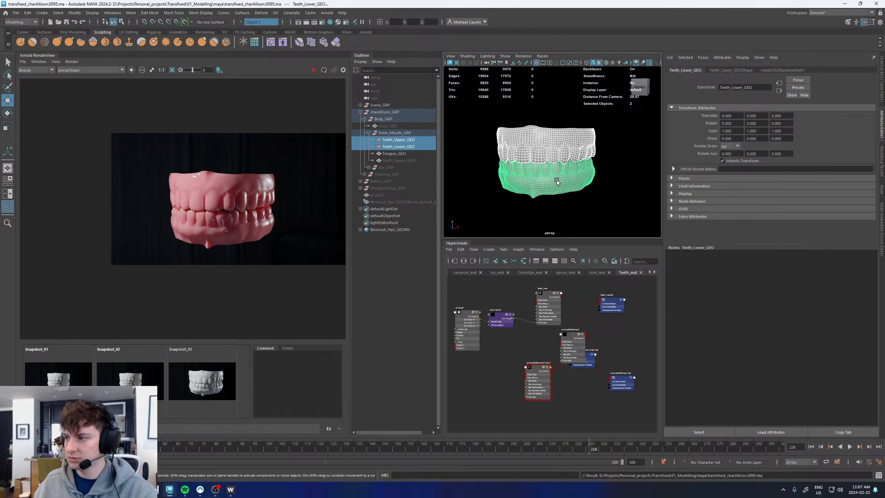
Center the pivot of Teeth_Lower_GEO and move the lower teeth sideways, clear of the upper teeth and tongue
left_click(556, 180)
scroll(564, 179, "down", 5)
scroll(563, 180, "up", 3)
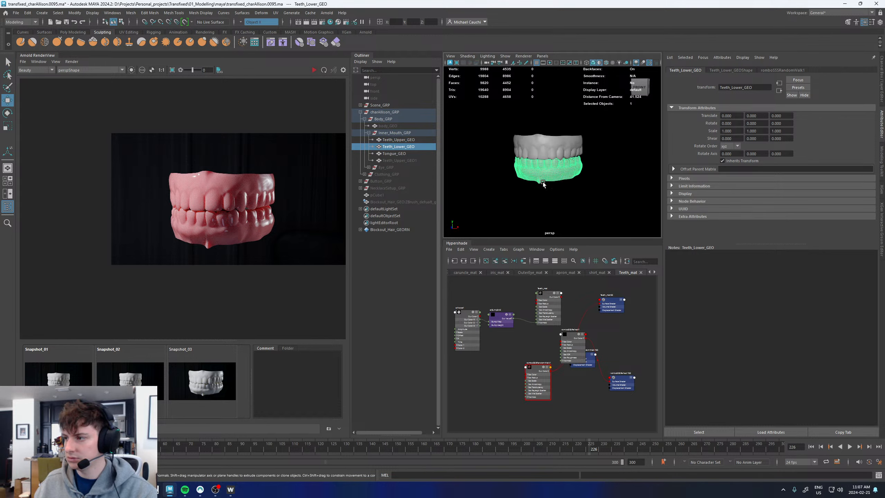
scroll(543, 181, "down", 3)
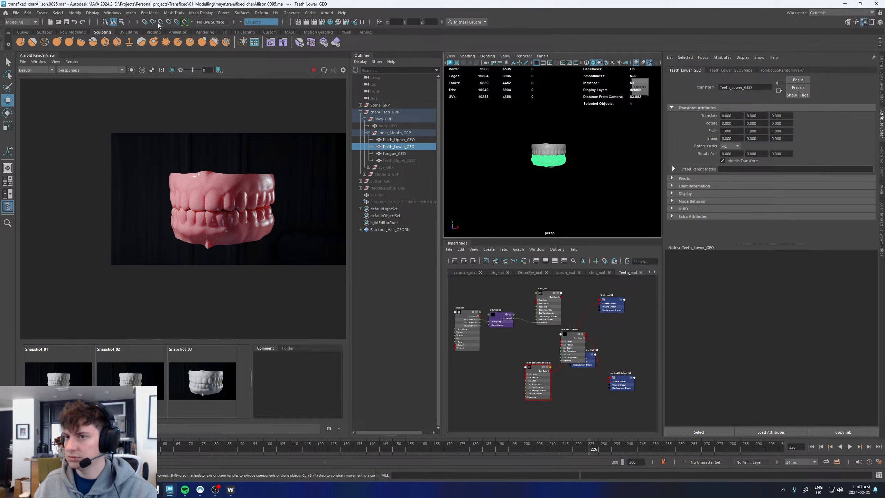
left_click(76, 13)
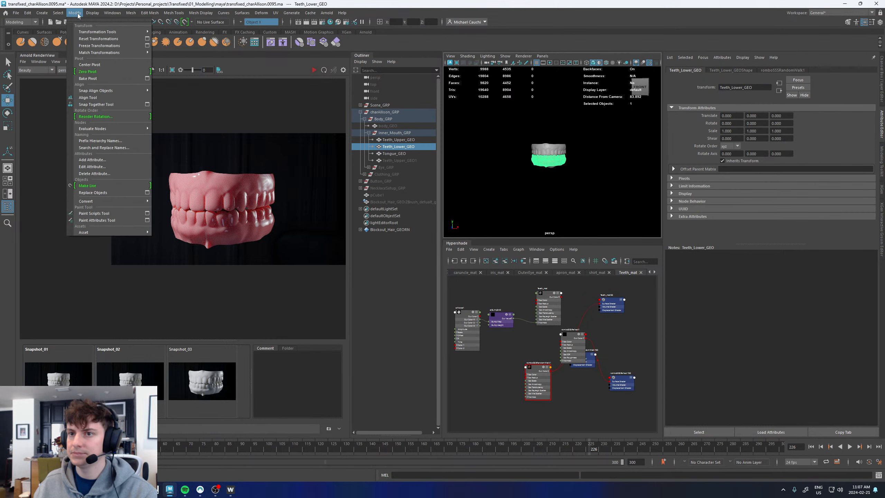
left_click(92, 66)
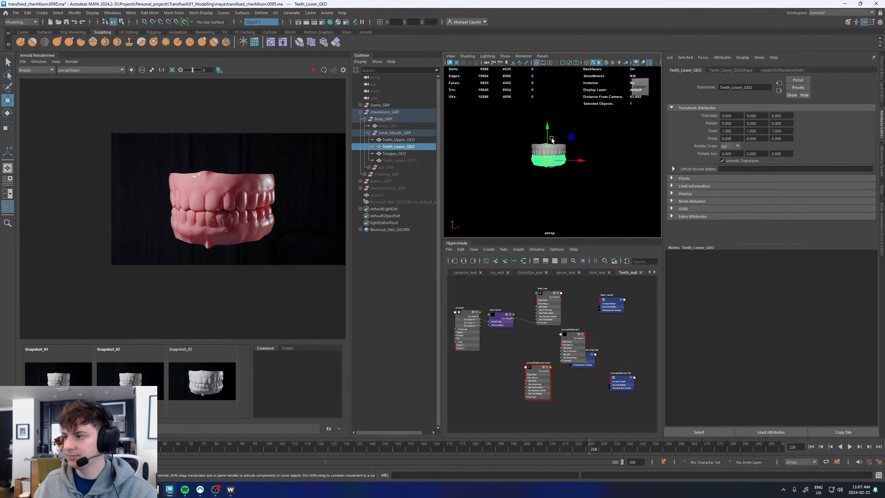
left_click_drag(548, 128, 470, 129)
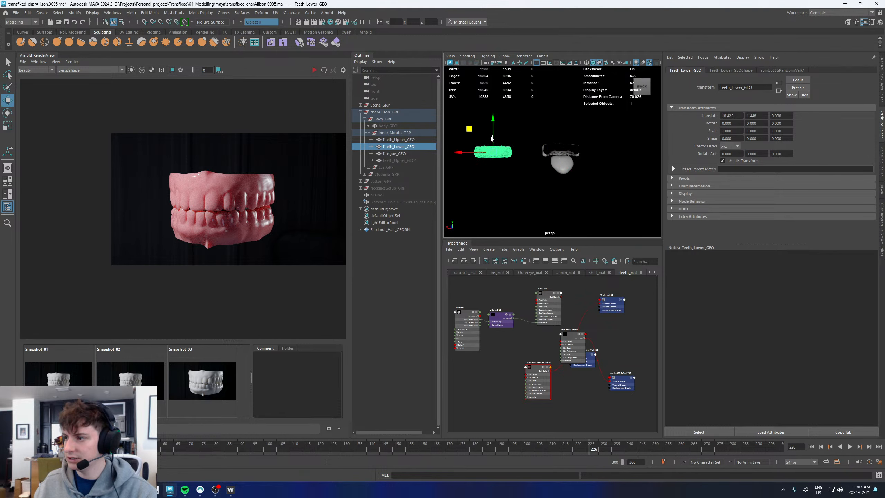
Move Tongue_GEO out to the opposite side of the upper teeth from Teeth_Lower_GEO, so all three meshes are separated
left_click(571, 166)
left_click_drag(539, 141, 595, 132)
key("f")
left_click_drag(578, 169, 602, 171, "alt")
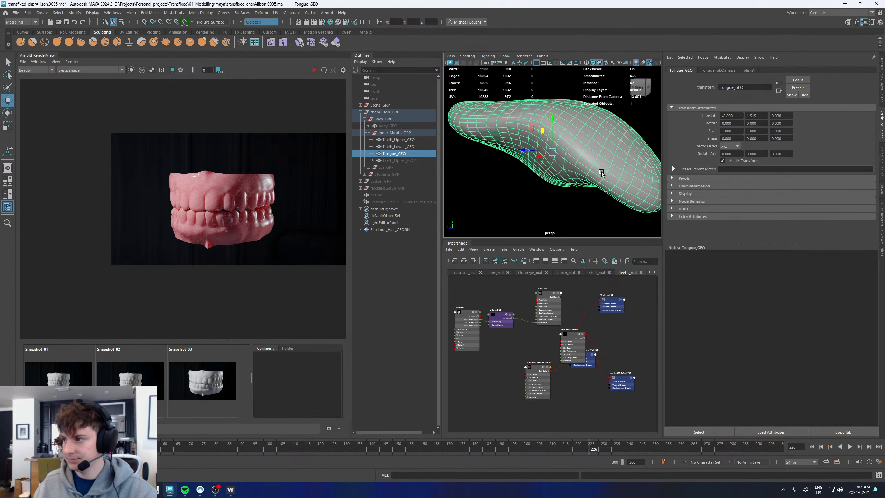
right_click_drag(602, 170, 539, 162, "alt")
left_click_drag(538, 161, 626, 162, "alt")
middle_click_drag(627, 162, 575, 162, "alt")
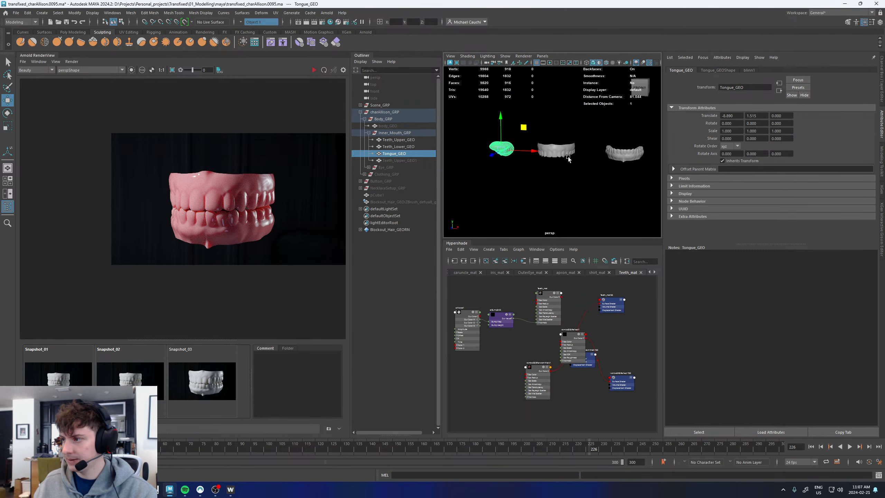
right_click_drag(604, 161, 579, 160, "alt")
Select the upper teeth, lower teeth and tongue and export them as InnerMouth_GEO.obj into the project's 01_Modelling/r3ds/baseGeometries folder
left_click(559, 138)
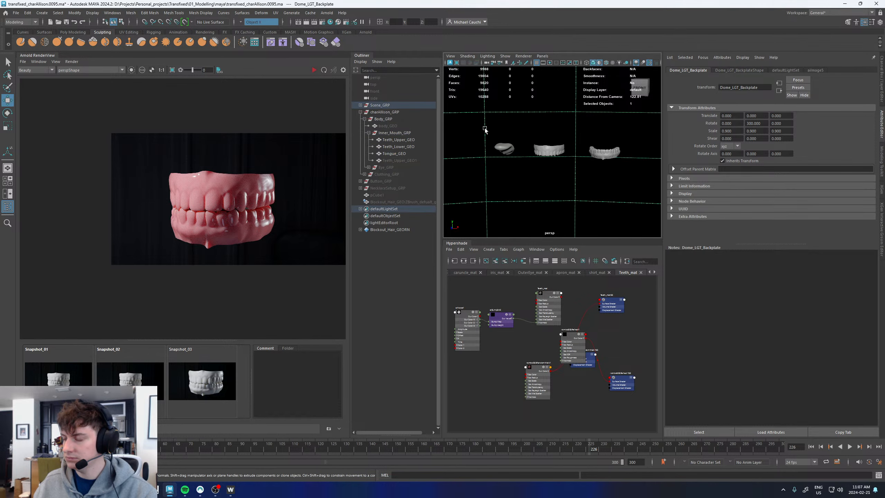
left_click_drag(485, 128, 628, 179)
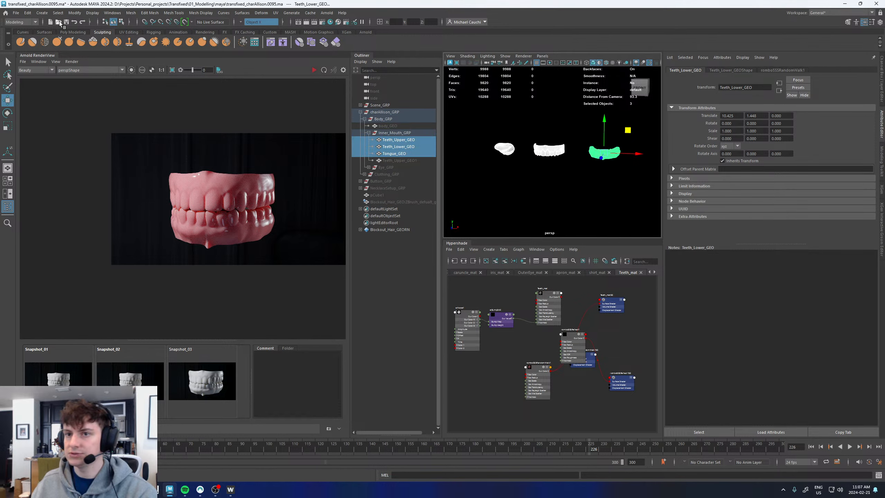
left_click(16, 13)
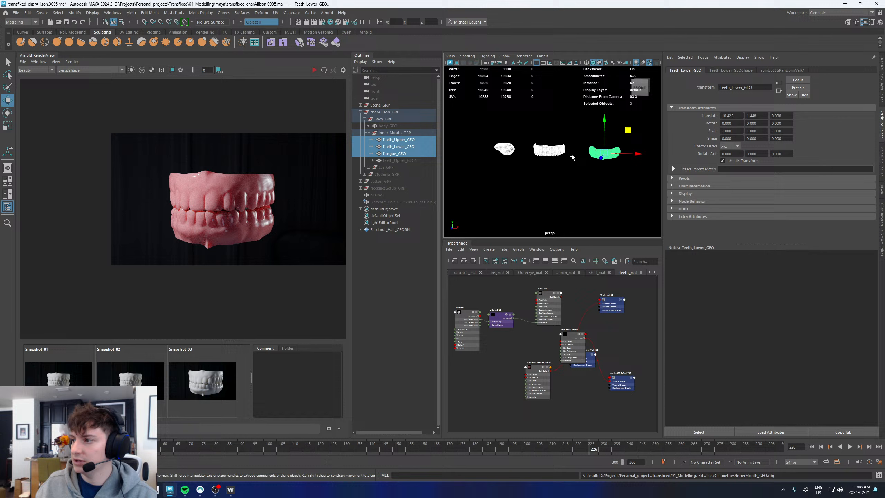
left_click_drag(572, 157, 585, 159, "alt")
middle_click_drag(594, 141, 534, 159, "alt")
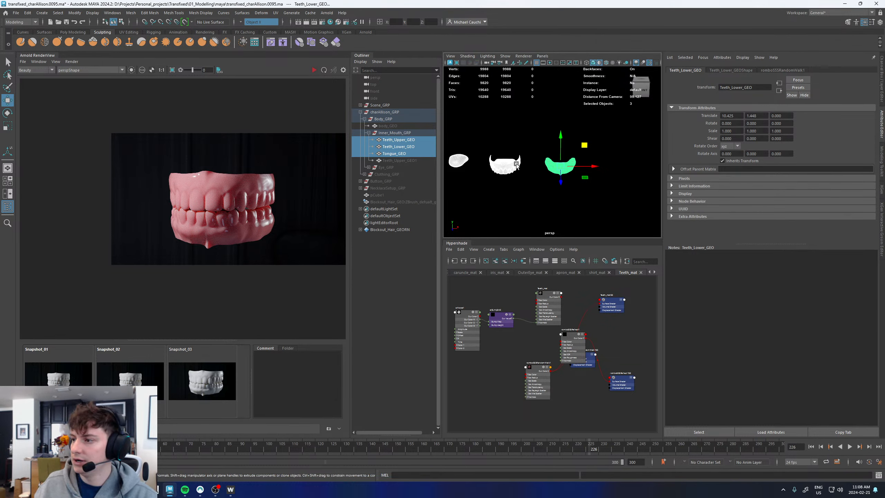
left_click_drag(524, 170, 521, 162, "alt")
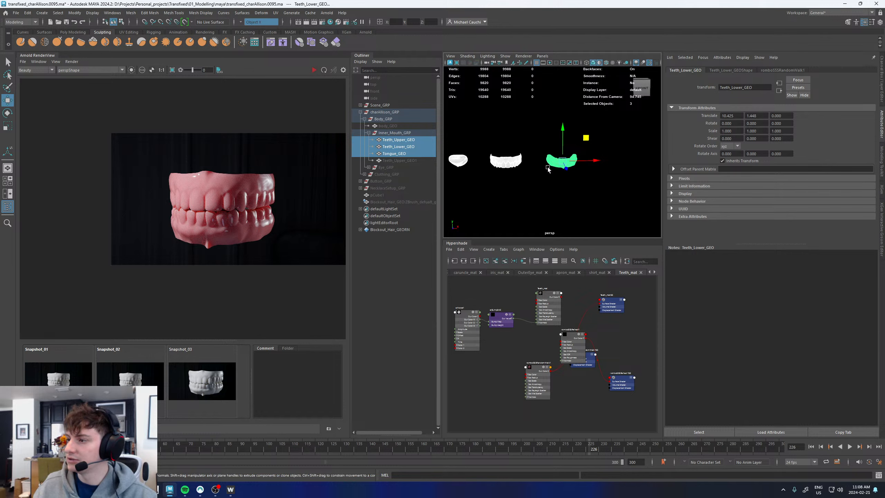
left_click_drag(547, 167, 546, 161, "alt")
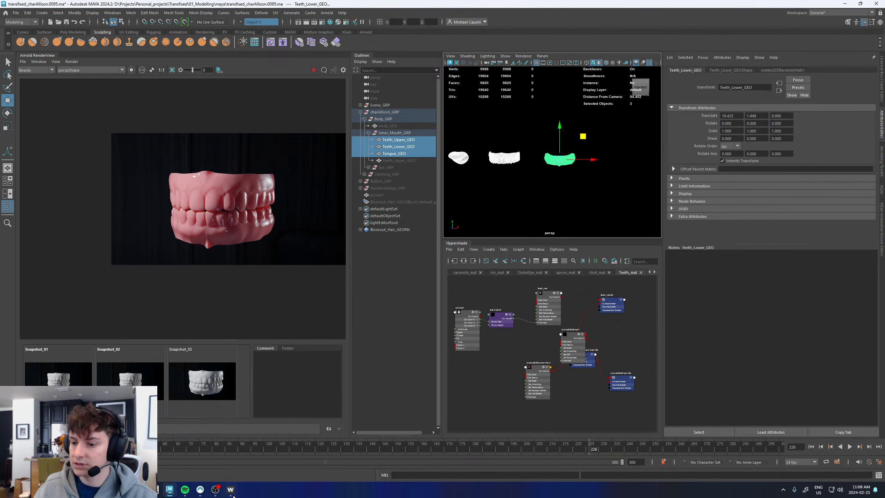
Switch to Wrap and add a LoadGeom node to the empty graph
key("alt+Tab")
right_click(634, 178)
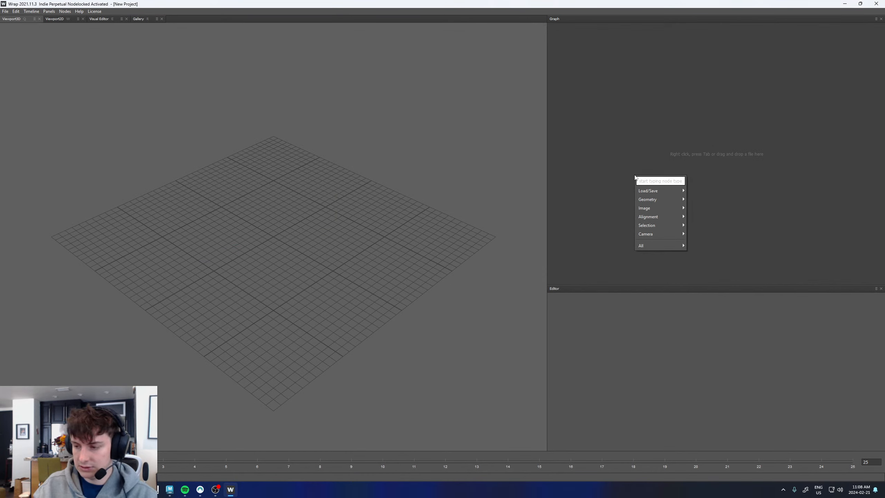
mouse_move(639, 192)
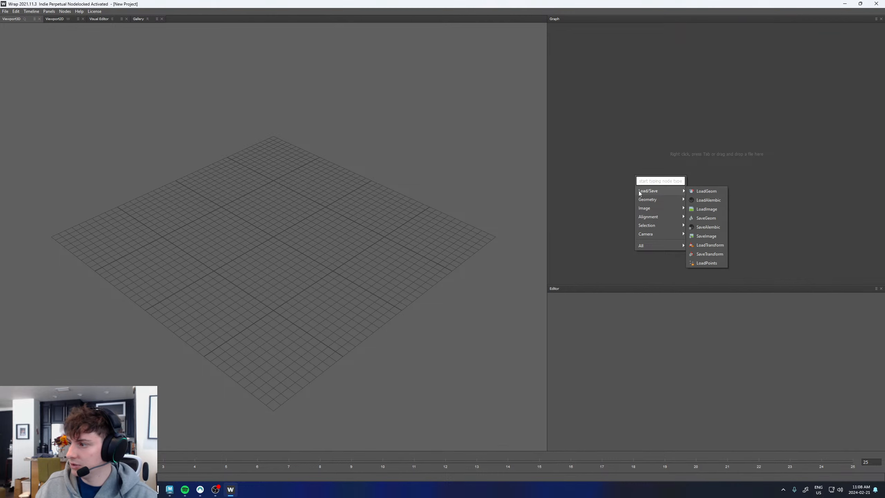
left_click(707, 192)
Load InnerMouth_GEO.obj from Projects/Personal_projects/Transfixed/01_Modelling/r3ds/baseGeometries into the LoadGeom node and frame the geometry from the front
left_click(860, 302)
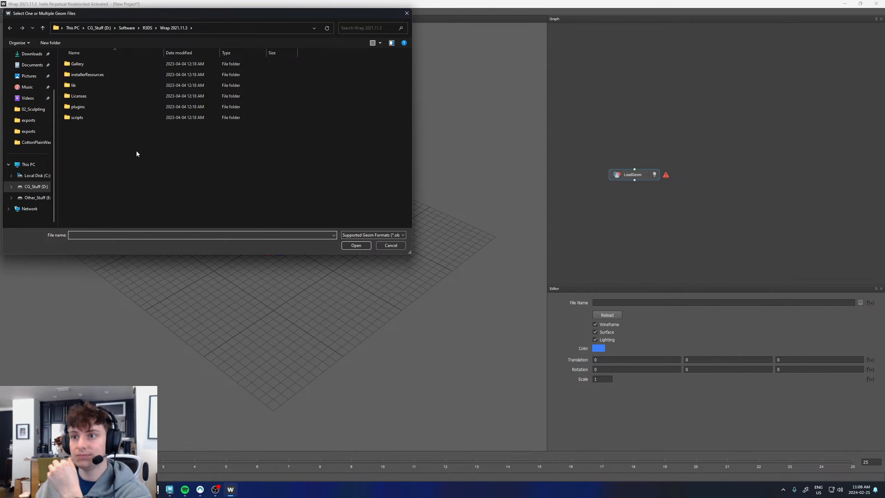
left_click(36, 186)
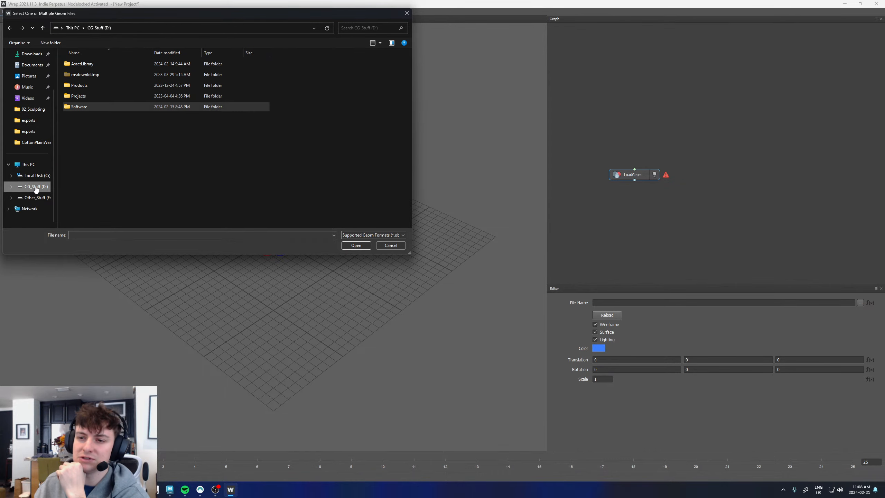
left_click(80, 107)
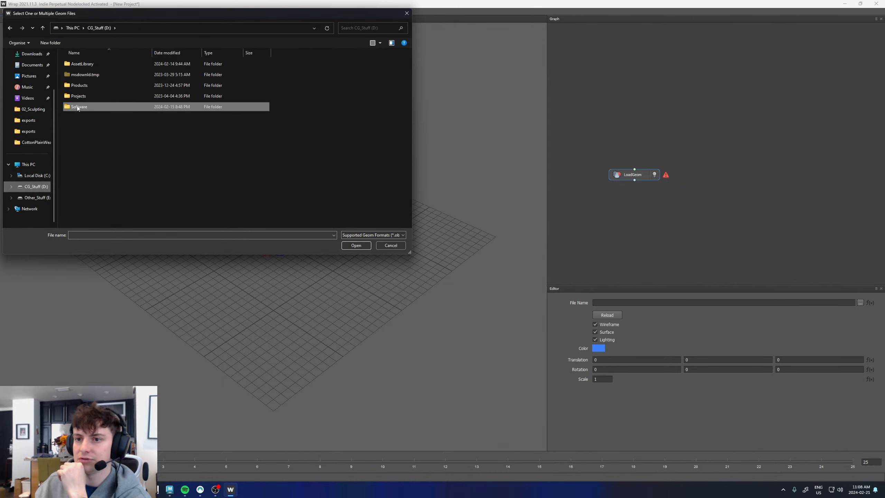
double_click(101, 96)
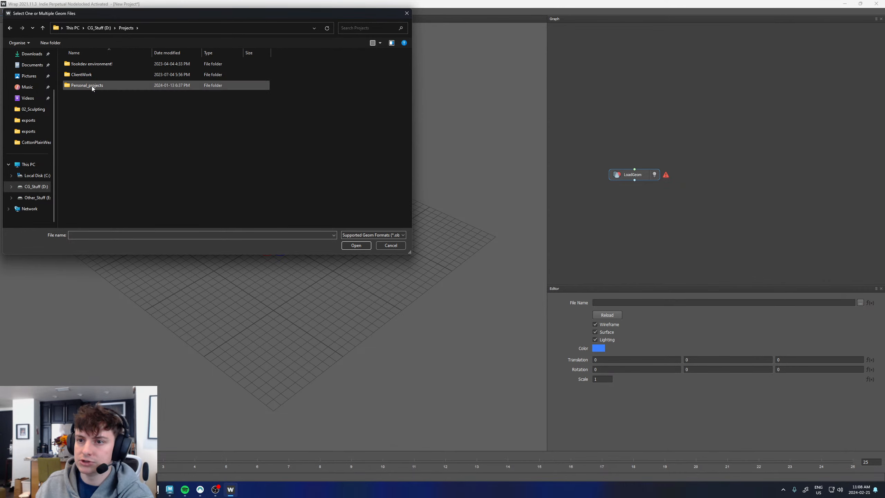
double_click(91, 86)
double_click(83, 223)
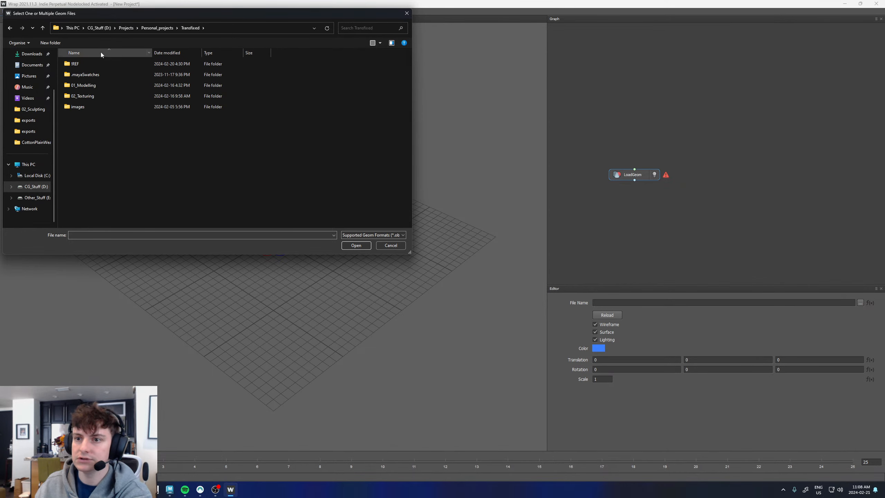
double_click(87, 89)
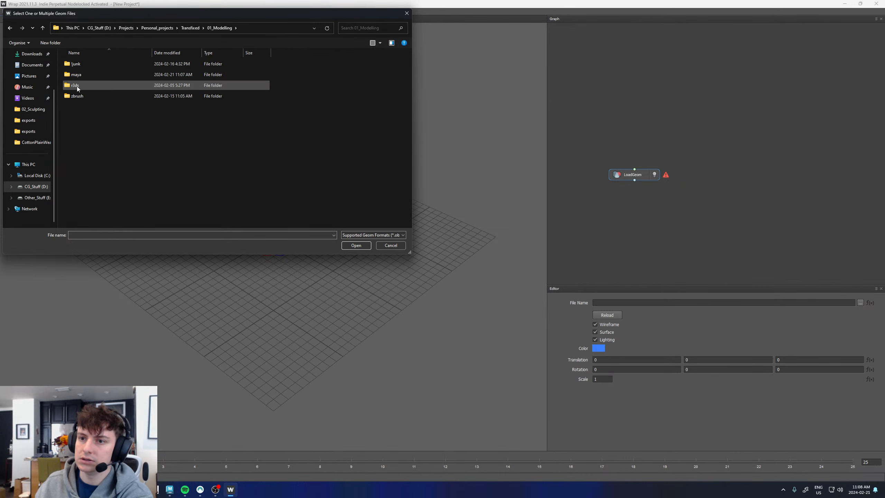
double_click(84, 86)
double_click(84, 67)
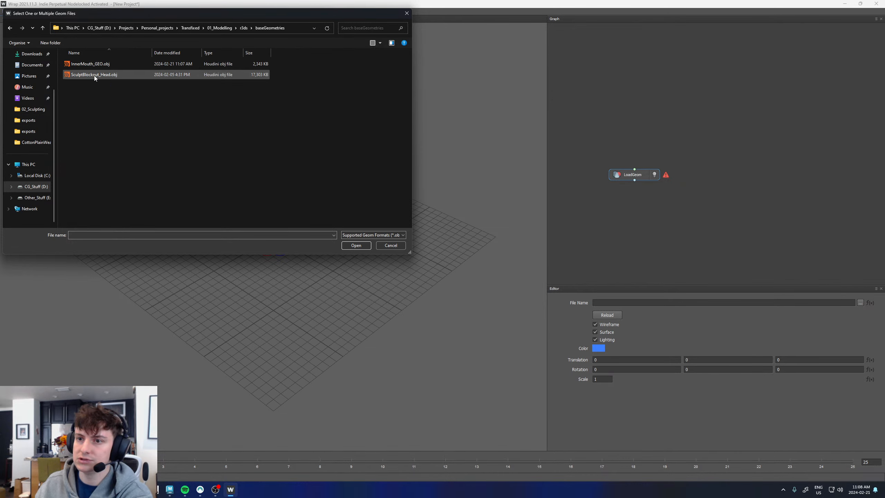
double_click(96, 66)
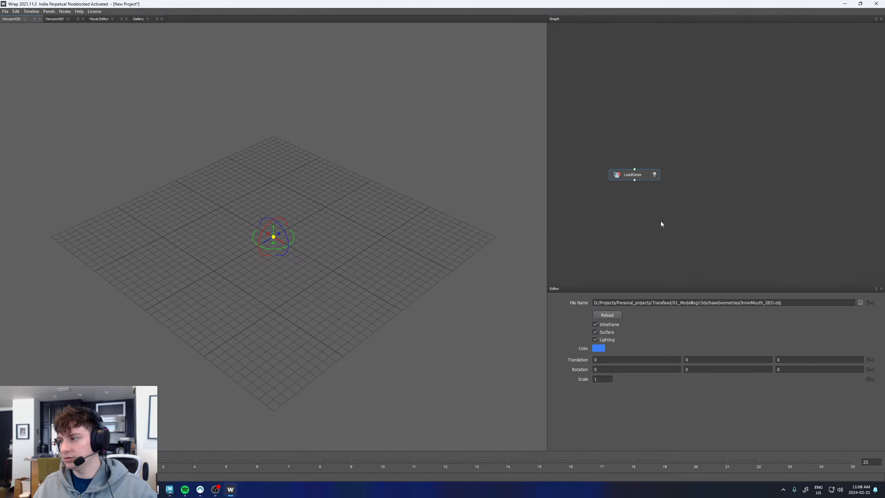
key("f")
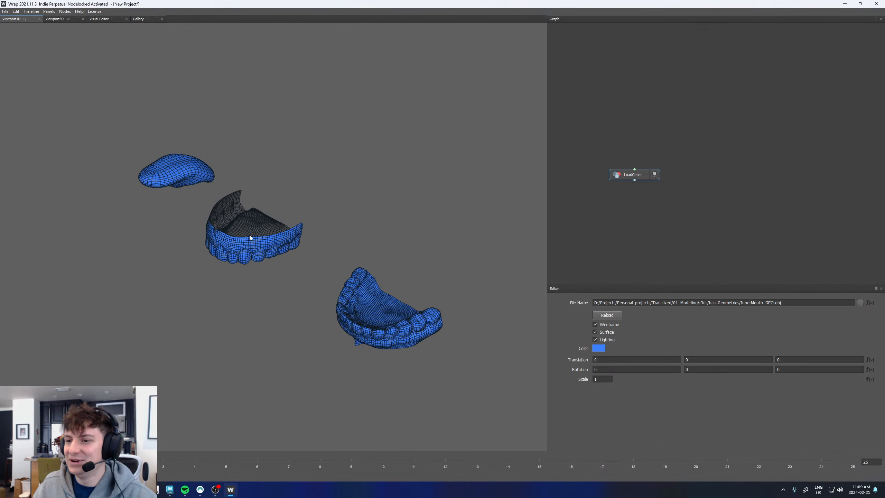
left_click_drag(249, 235, 291, 200, "alt")
Rename the LoadGeom node as Base_GEO
left_click(713, 216)
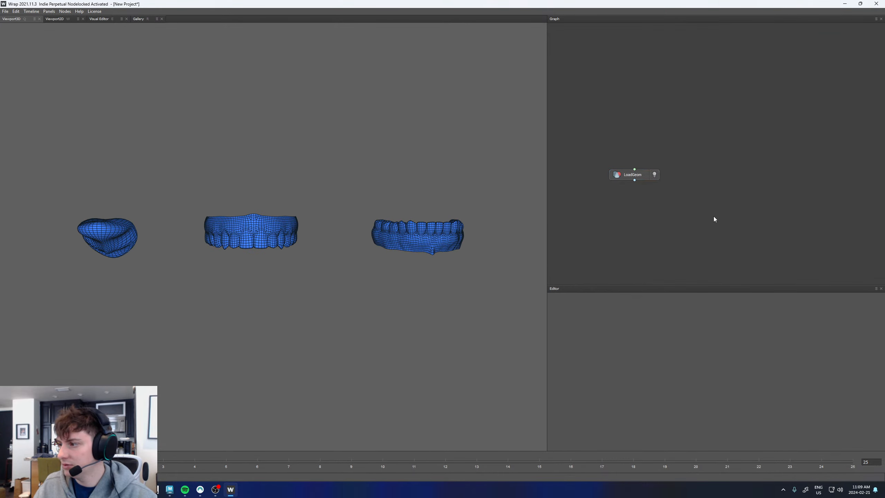
left_click(641, 176)
double_click(642, 177)
type("Base_GEO")
left_click(786, 181)
Add a second LoadGeom node beside Base_GEO and open its geometry file selection
right_click(785, 181)
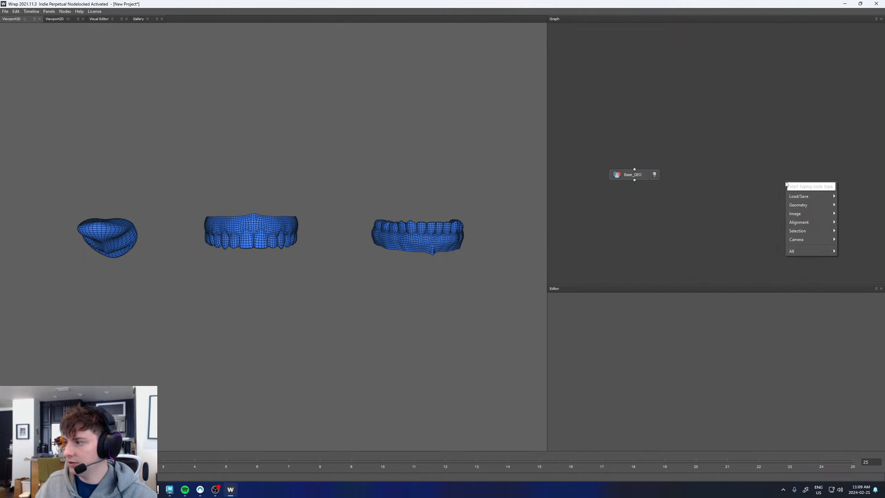
left_click(855, 200)
left_click(861, 302)
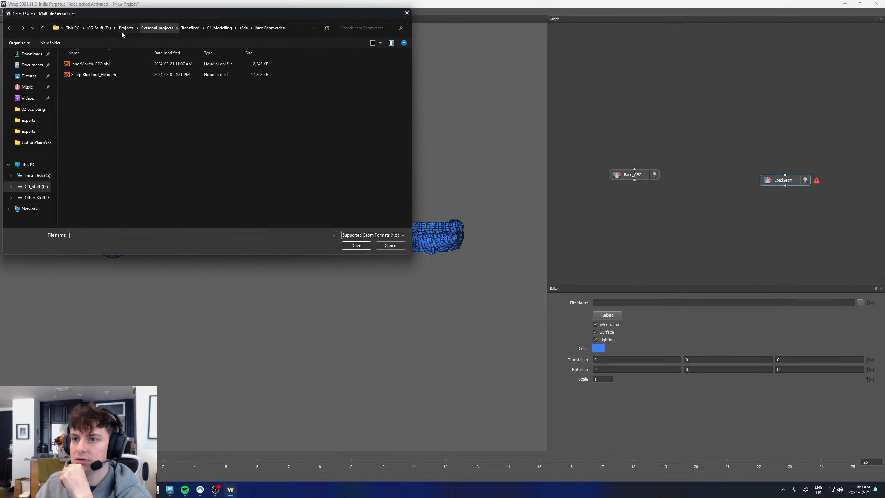
Look for scan geometry in the FBX folder of AssetLibrary/3DScanStore/HDHeads/Female_17 on the D: drive
left_click(93, 29)
double_click(84, 75)
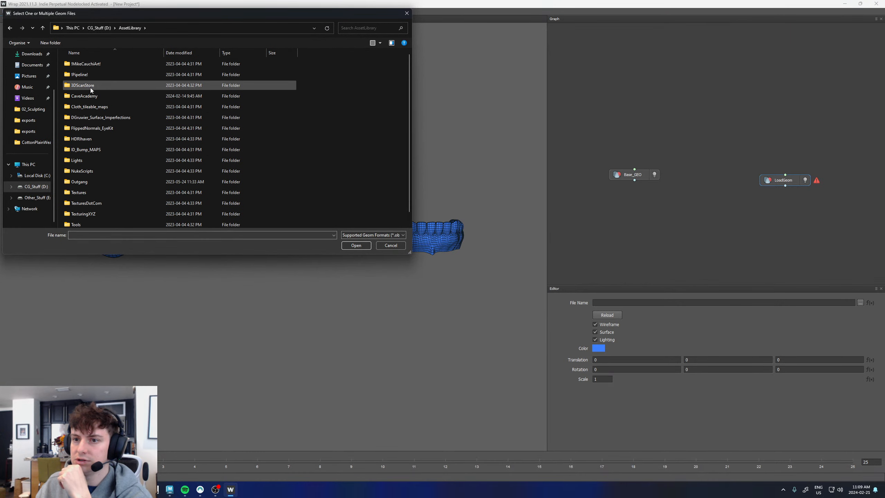
double_click(89, 85)
double_click(85, 76)
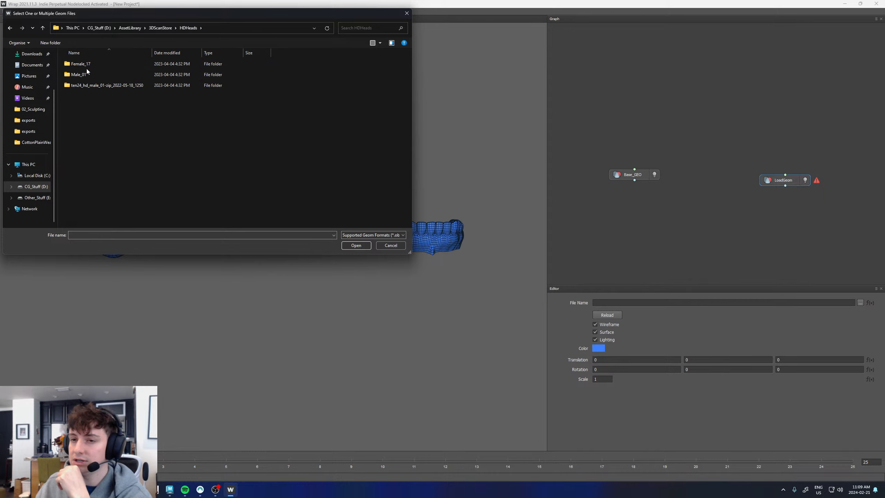
double_click(89, 63)
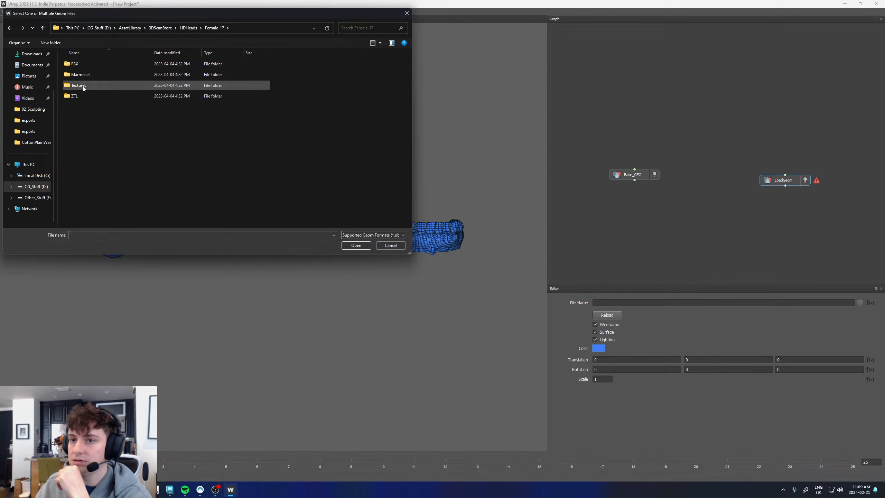
double_click(82, 65)
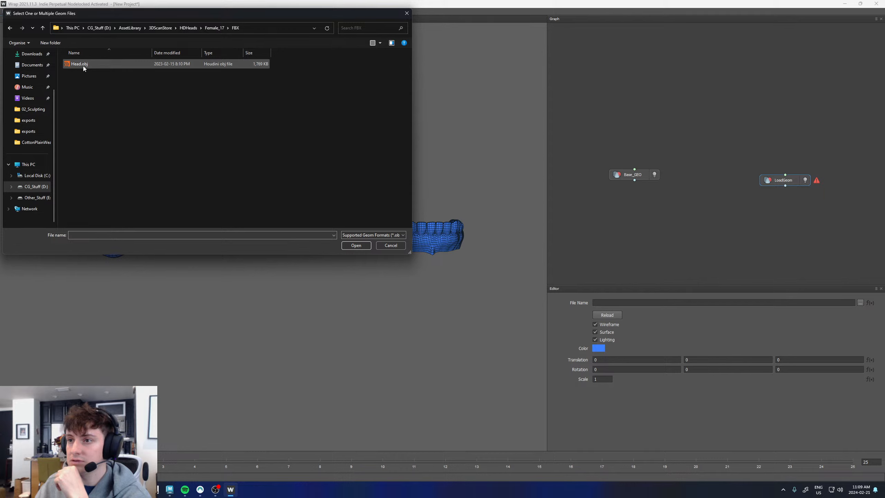
Look for mouth geometry in the Textures/JPG/Mouth folder of Female_17 and return to the HDHeads folder
left_click(206, 27)
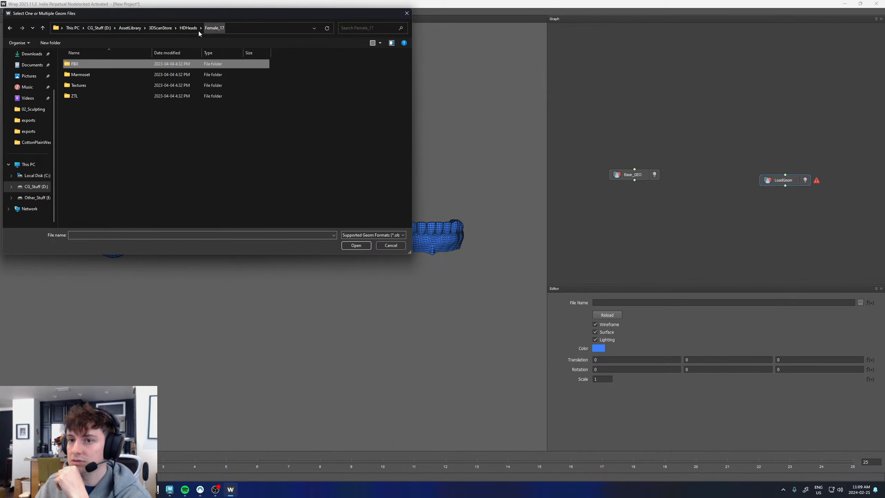
double_click(80, 86)
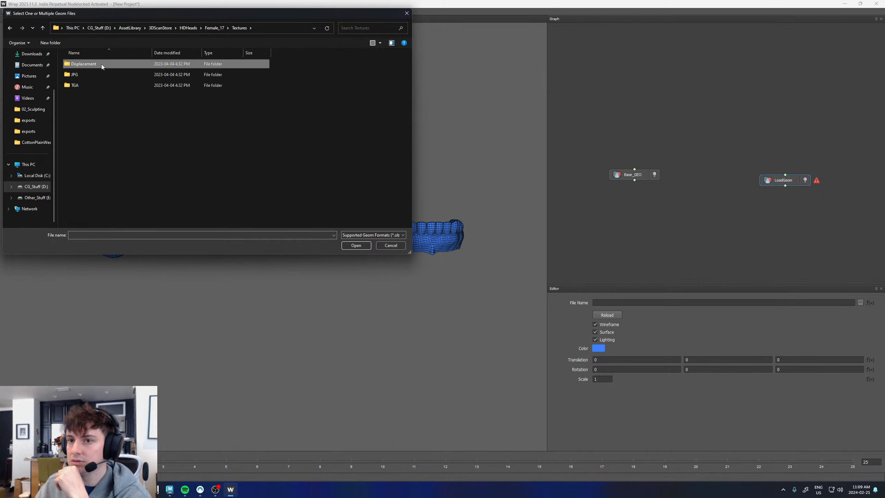
double_click(79, 77)
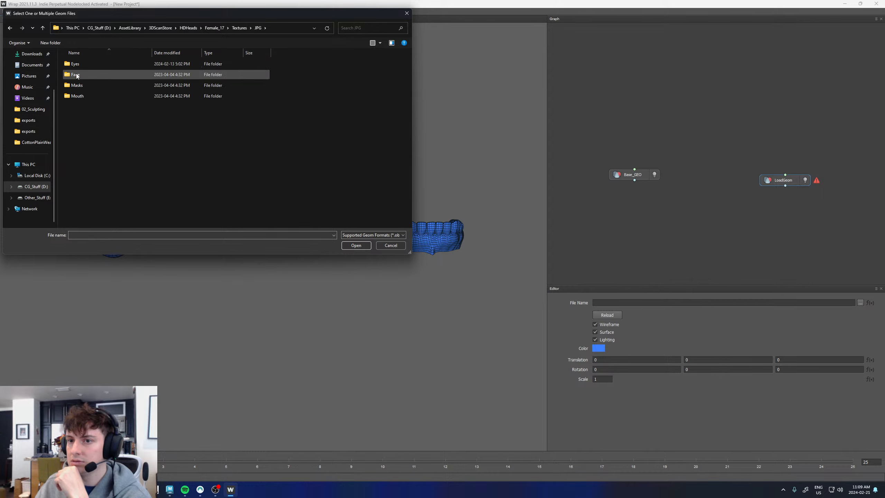
double_click(77, 96)
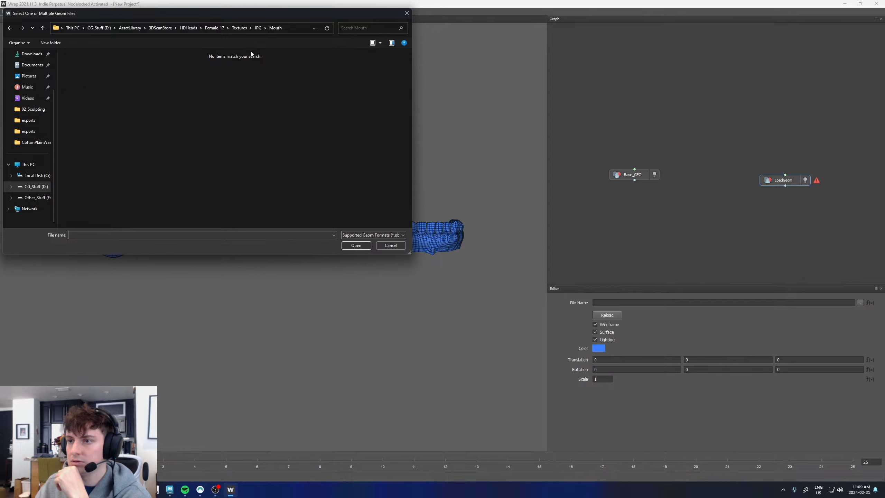
left_click(186, 30)
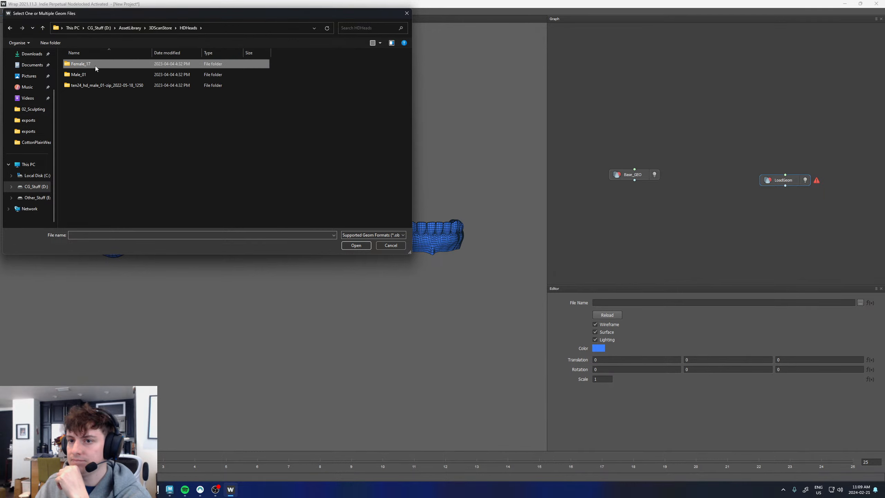
Switch to Maya and browse the scene import to AssetLibrary/3DScanStore/HDHeads on the D: drive
left_click(171, 492)
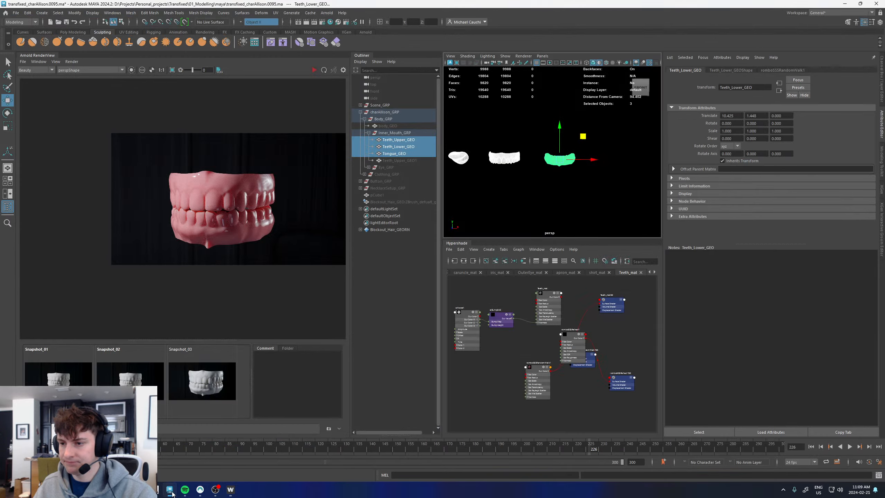
left_click(16, 12)
left_click(31, 91)
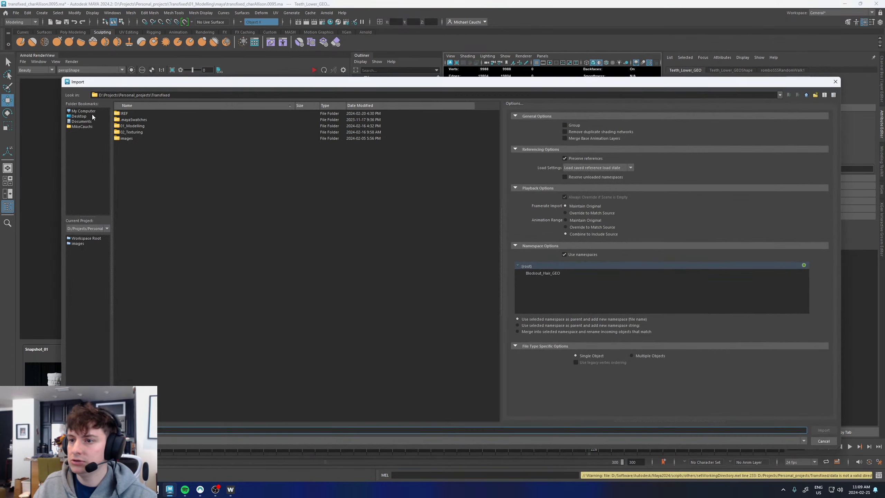
double_click(134, 126)
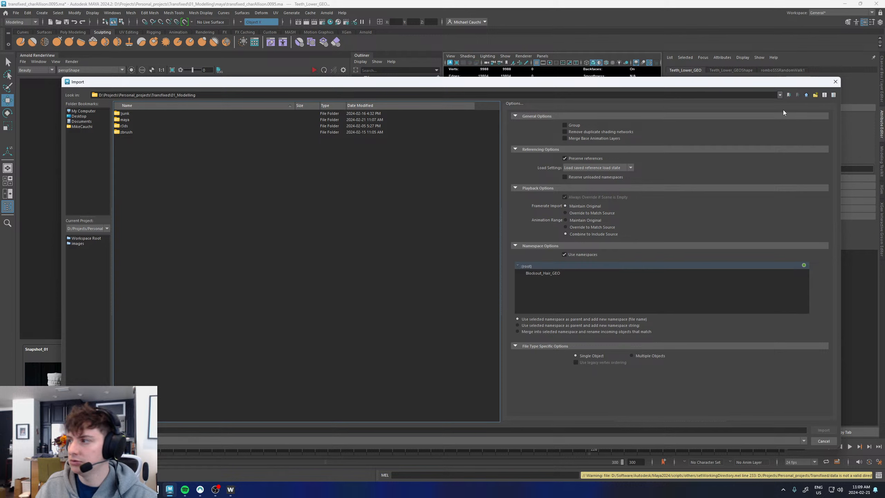
left_click(806, 95)
left_click(806, 94)
left_click(806, 95)
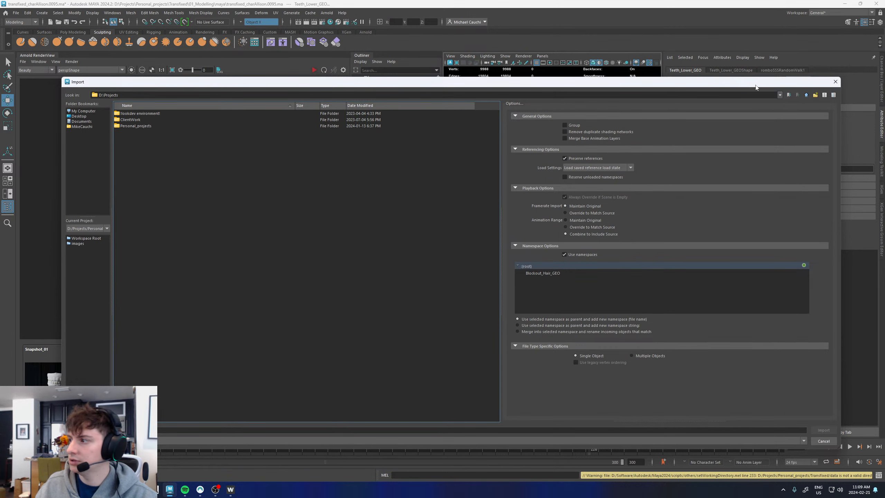
left_click(806, 94)
double_click(131, 114)
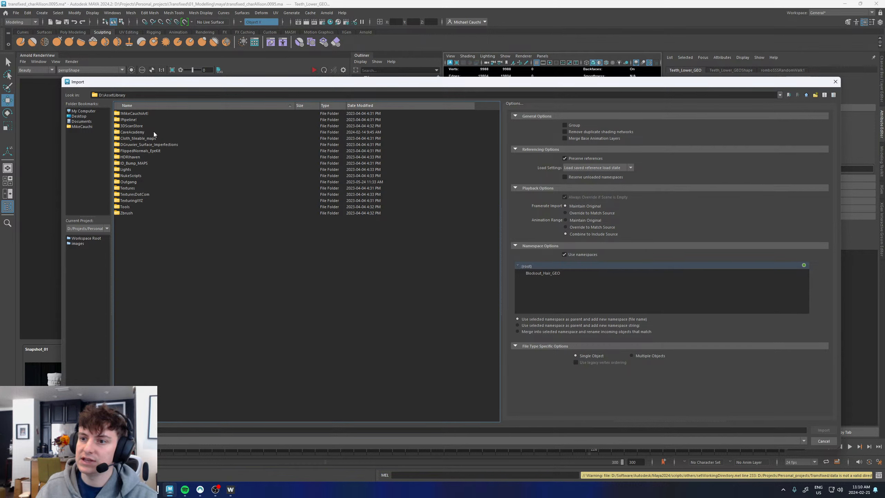
double_click(135, 125)
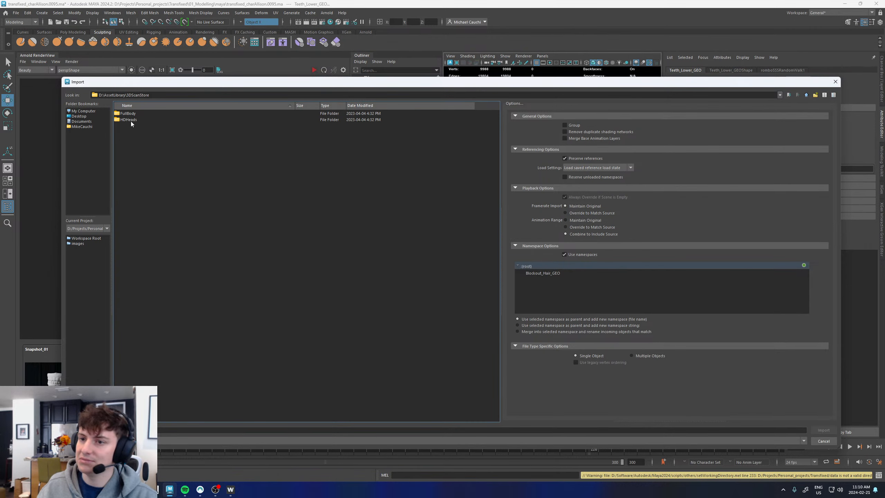
left_click(132, 120)
double_click(132, 122)
Try importing Head.obj from the Female_17 FBX folder and frame the imported mesh
double_click(131, 117)
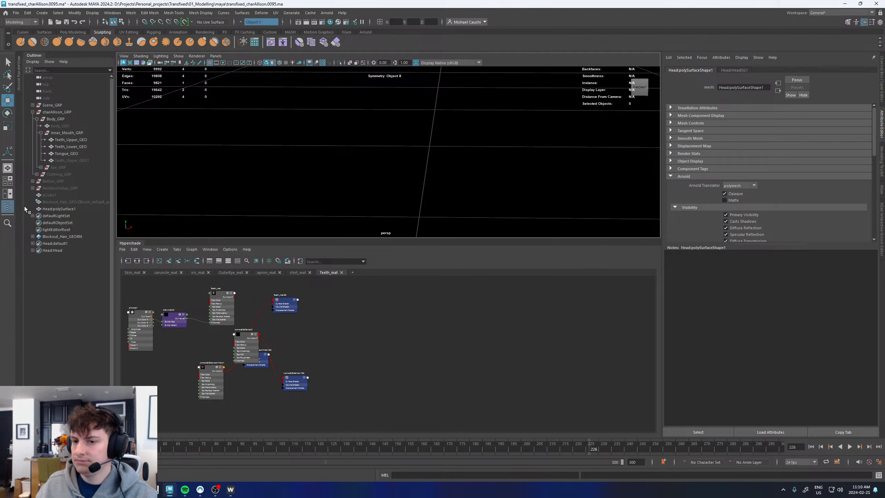
left_click(57, 209)
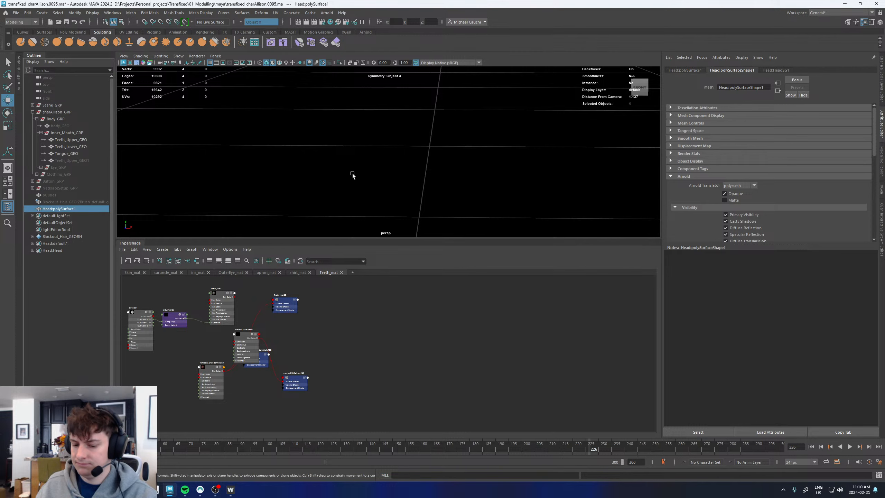
key("f")
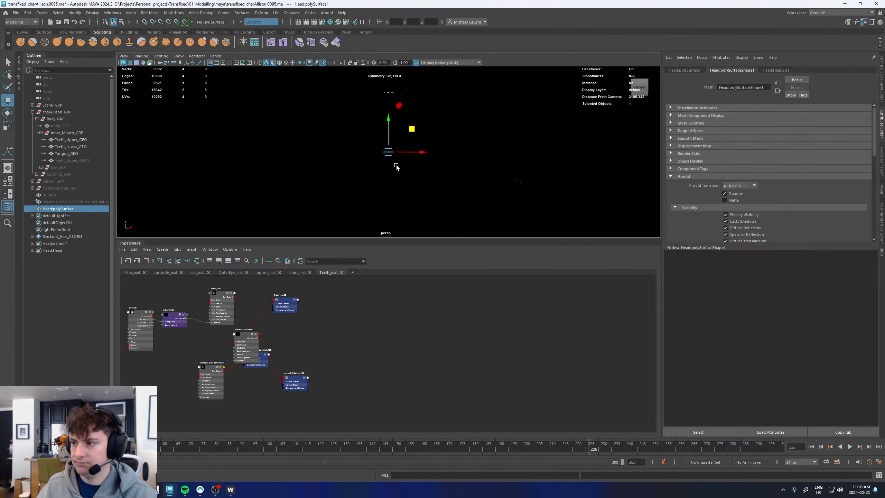
right_click_drag(397, 165, 433, 171, "alt")
Undo the import of Head.obj
key("ctrl+z")
key("ctrl+z")
key("ctrl+z")
key("ctrl+z")
key("ctrl+z")
key("ctrl+z")
key("ctrl+z")
key("ctrl+z")
key("ctrl+z")
Reopen the scene import, list the FBX files in the Female_17 FBX folder and import Teeth.fbx
left_click(15, 13)
left_click(41, 90)
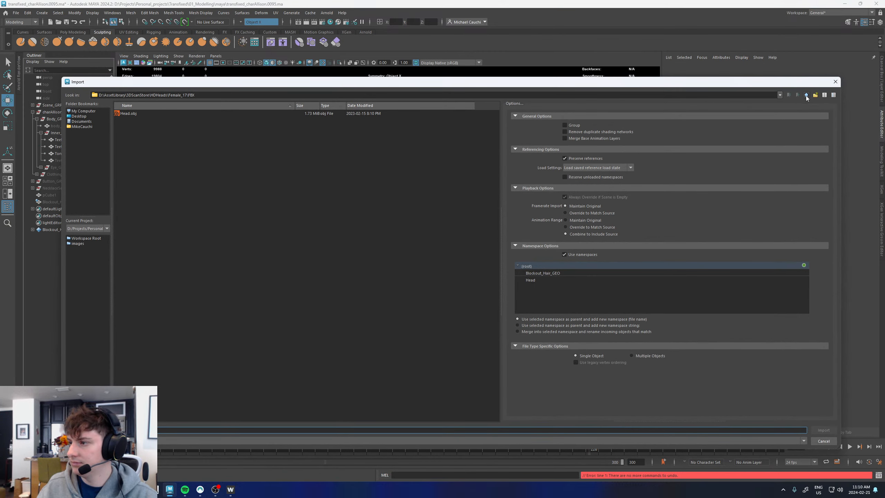
left_click(139, 440)
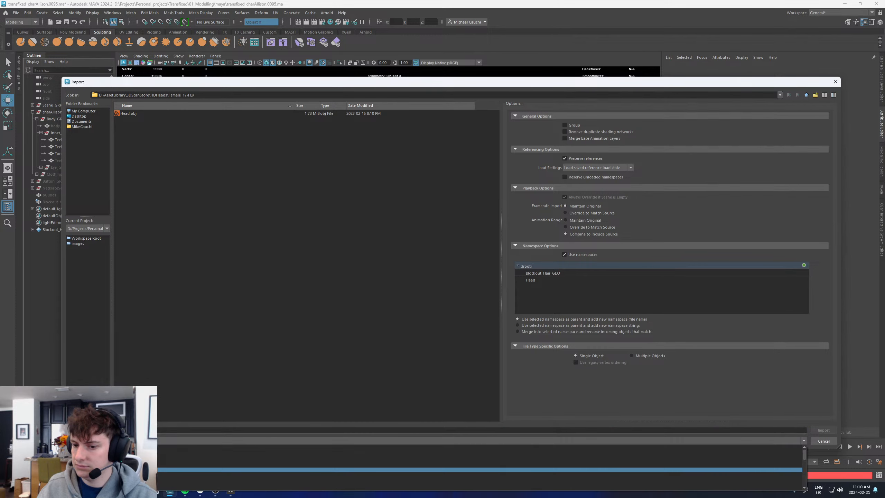
scroll(140, 465, "down", 8)
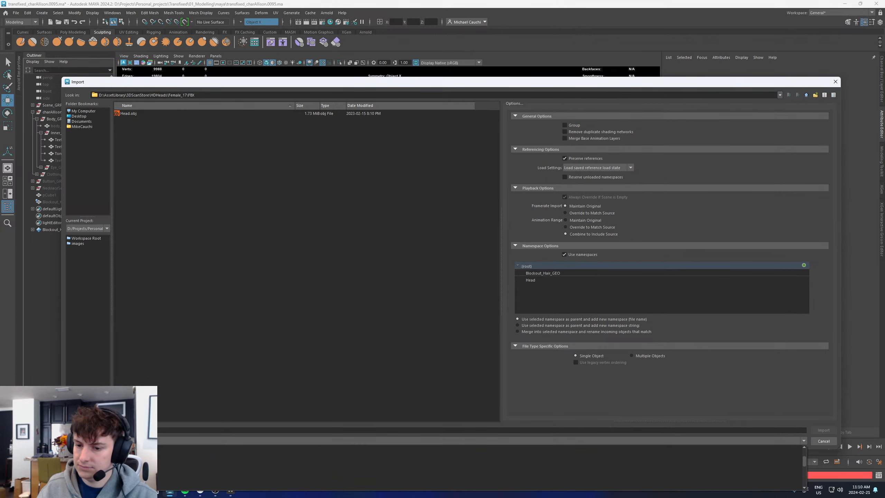
left_click(147, 488)
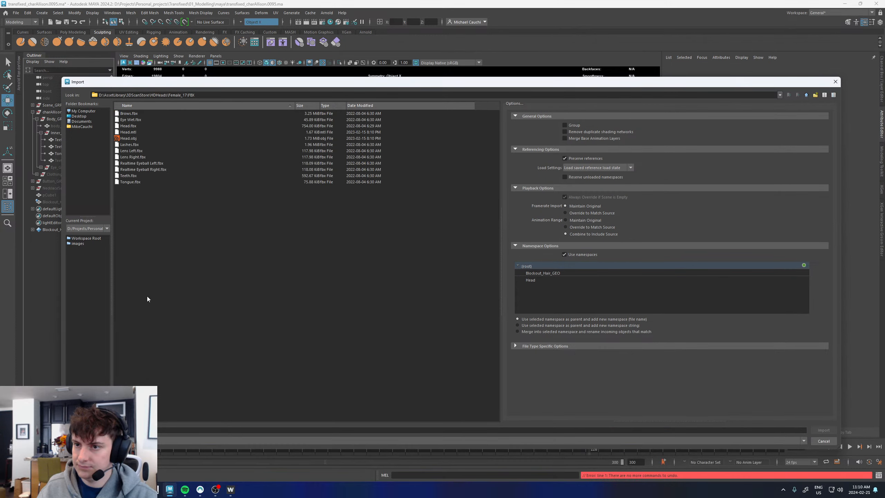
double_click(133, 175)
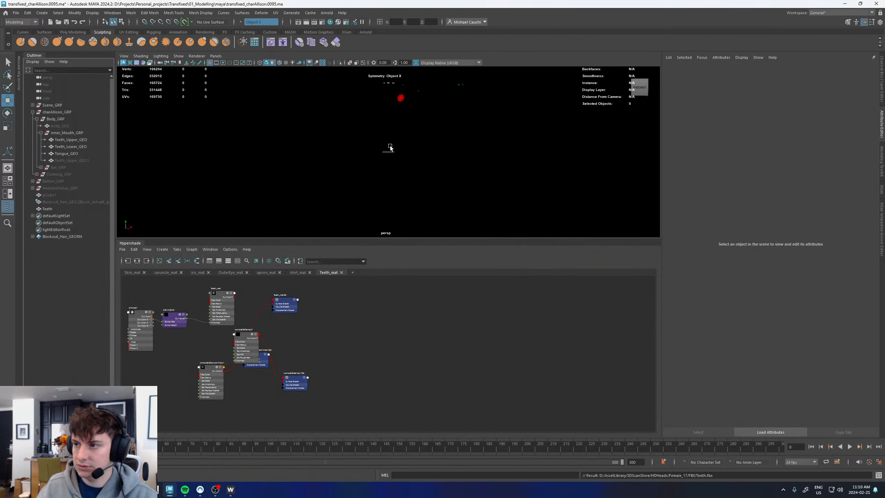
Examine the imported Teeth mesh's size and location relative to the scene, framing and isolating it in the viewport
left_click(53, 208)
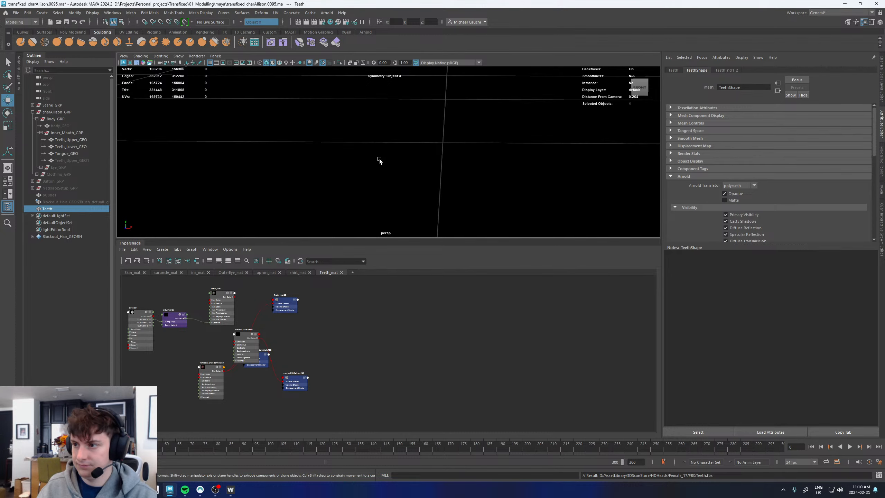
key("f")
scroll(417, 148, "up", 10)
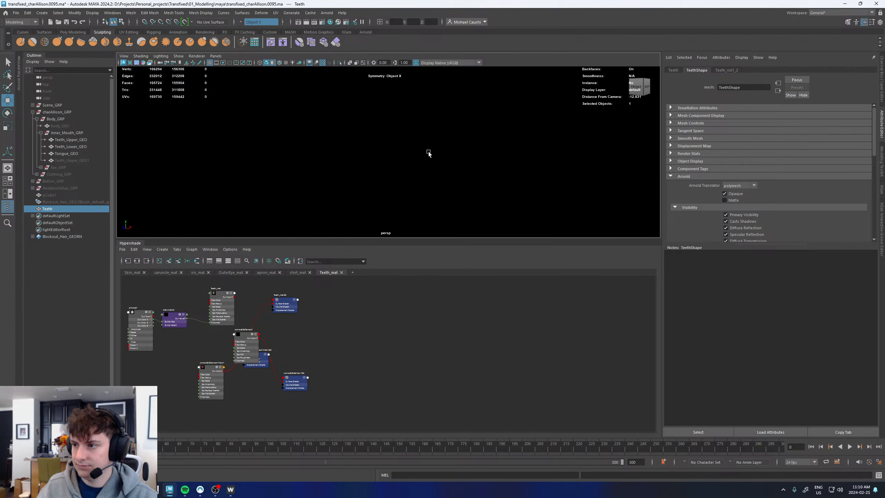
scroll(428, 153, "down", 4)
scroll(425, 154, "up", 5)
scroll(425, 154, "down", 5)
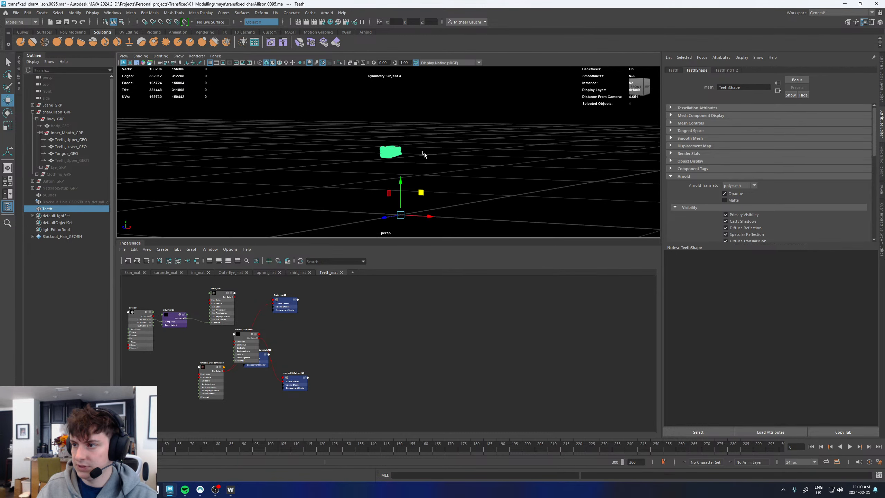
scroll(404, 156, "down", 2)
scroll(404, 156, "down", 10)
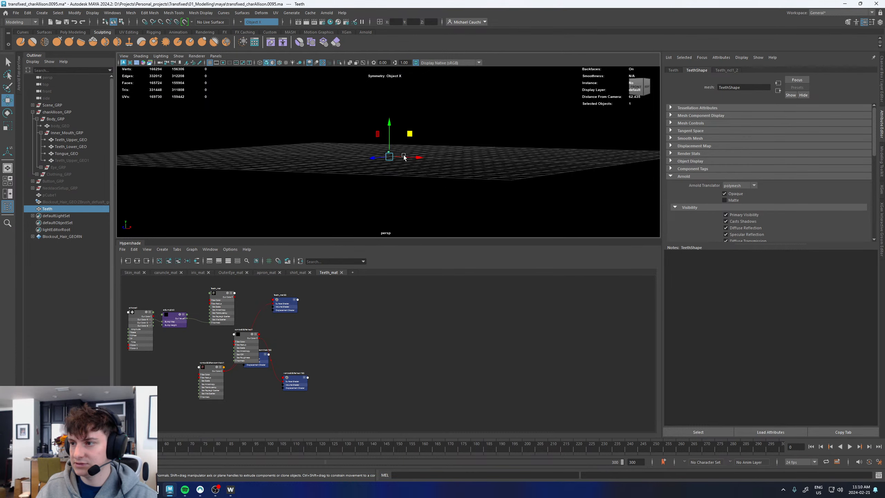
scroll(400, 142, "down", 2)
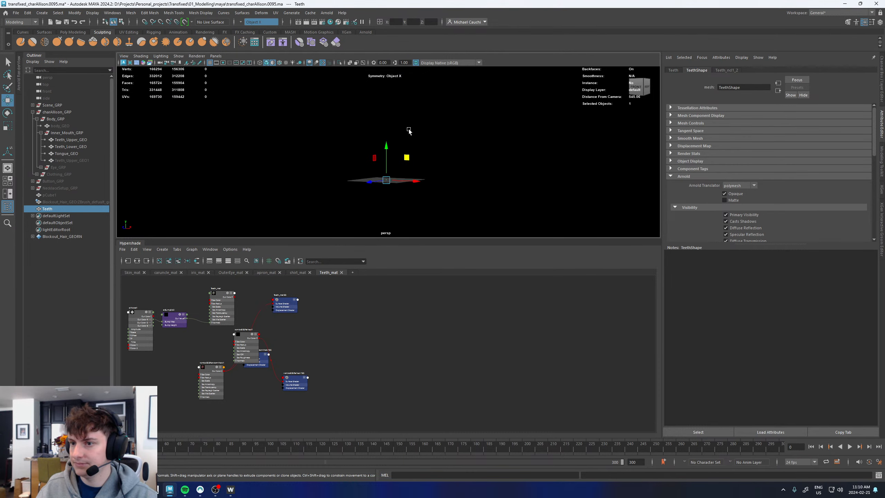
left_click(339, 62)
left_click(339, 62)
left_click(339, 62)
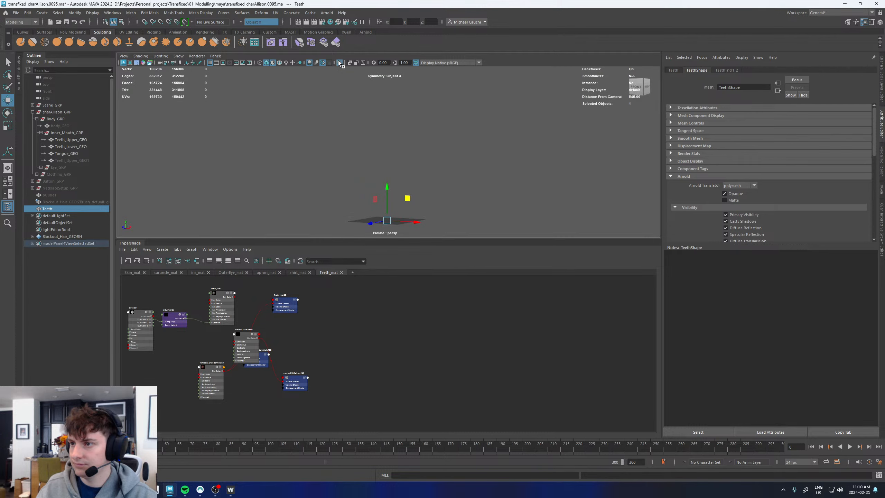
left_click(340, 63)
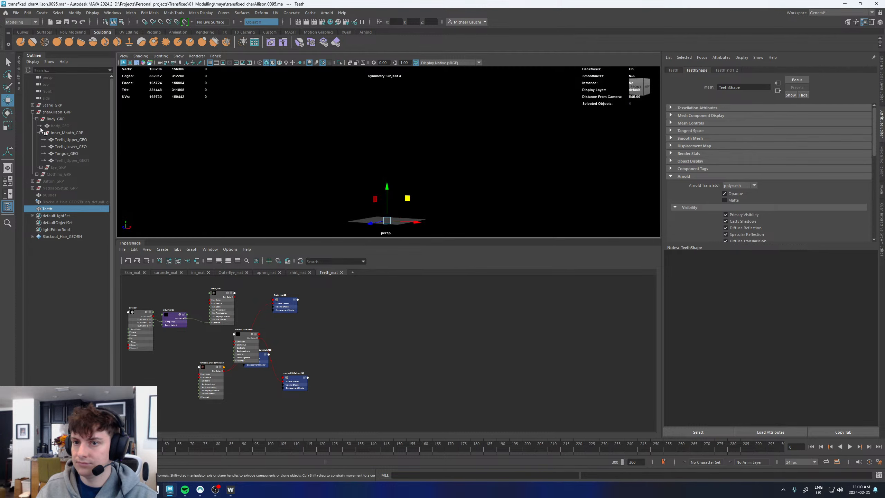
Hide Scene_GRP and scale the imported Teeth mesh up uniformly to about 181
left_click(52, 105)
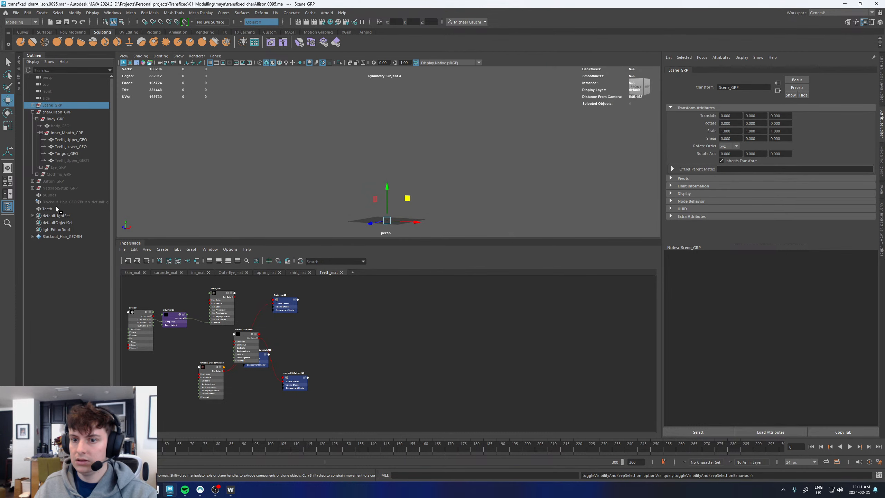
left_click(55, 208)
key("r")
left_click_drag(391, 226, 494, 230)
key("f")
middle_click_drag(416, 142, 416, 155, "alt")
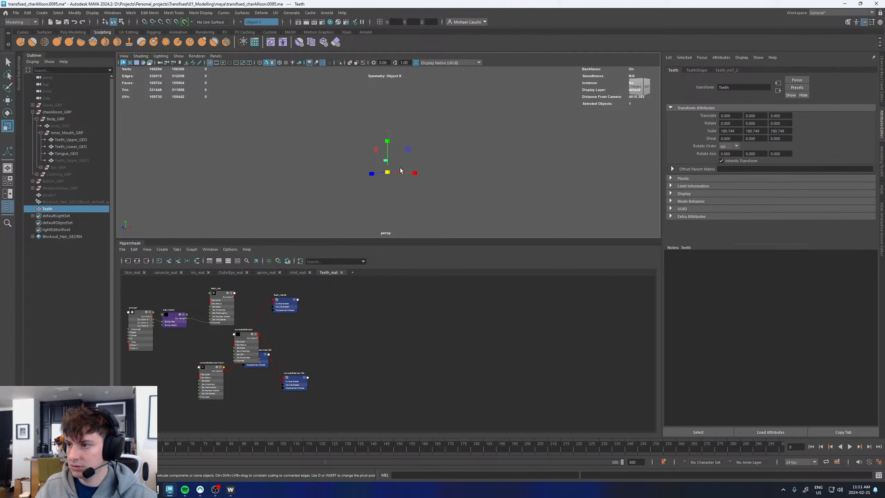
Enlarge the Teeth mesh uniformly to a scale of about 228 and raise it to about 92 in Y
left_click_drag(387, 172, 392, 137)
key("w")
key("f")
right_click_drag(470, 146, 311, 143, "alt")
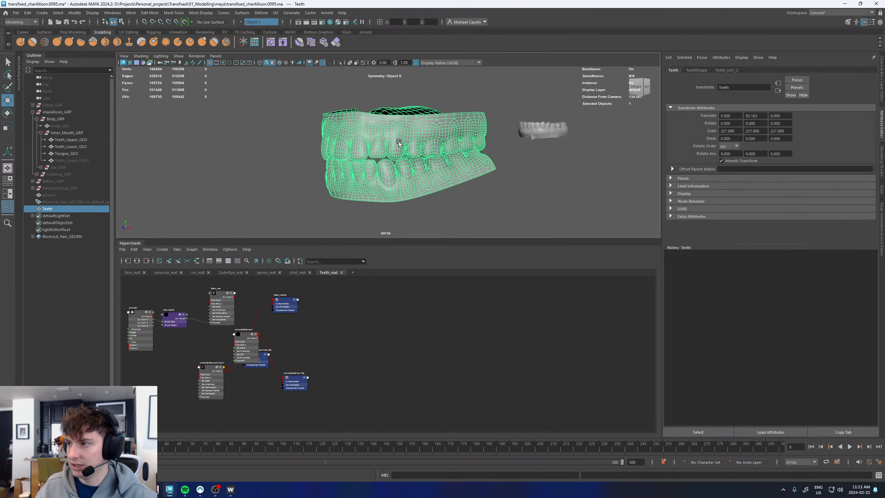
Select the upper teeth faces of the imported mesh, turn symmetry off and move them away from the lower teeth
left_click_drag(399, 142, 346, 142, "alt")
right_click(375, 136)
right_click_drag(376, 135, 375, 155)
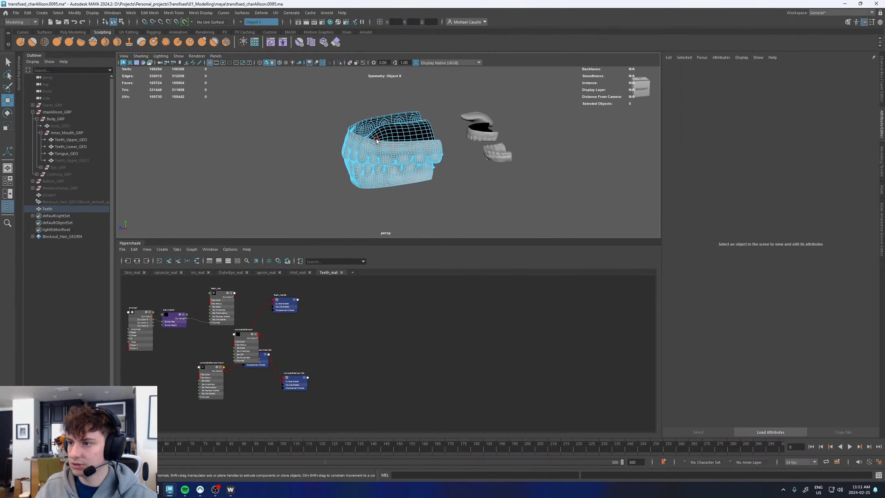
double_click(381, 140)
left_click_drag(380, 141, 516, 149, "alt")
key("ctrl+z")
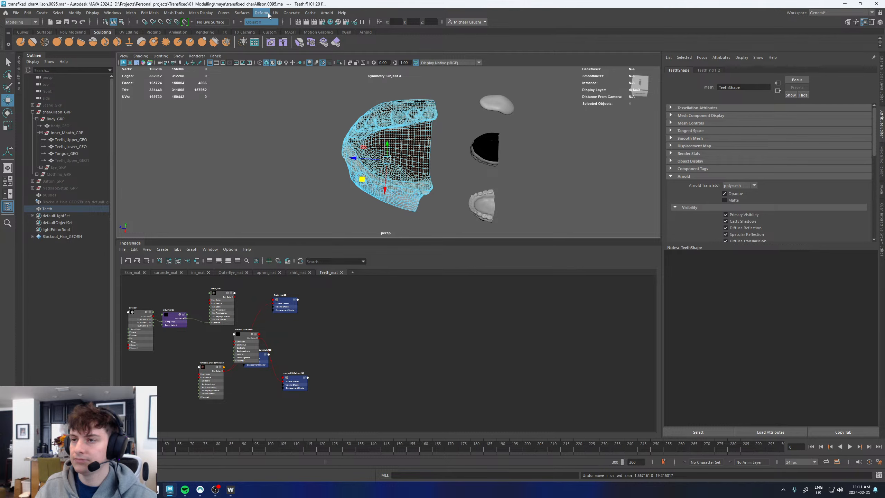
left_click(260, 22)
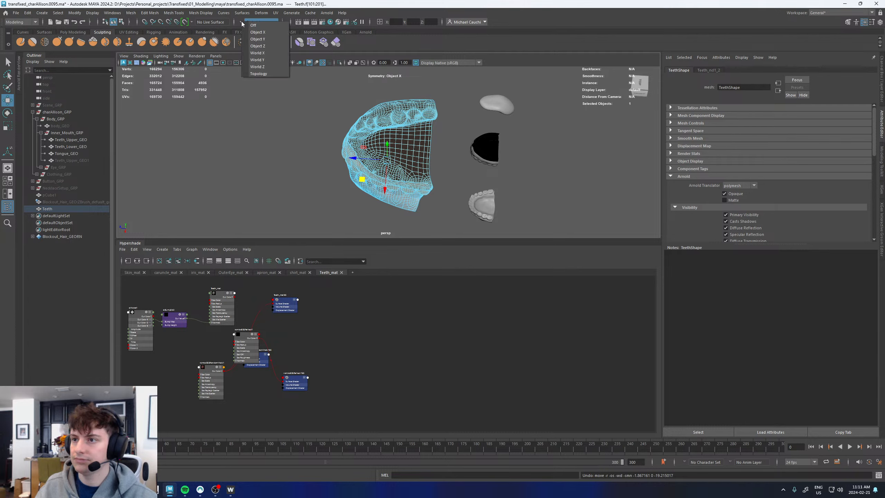
left_click(254, 25)
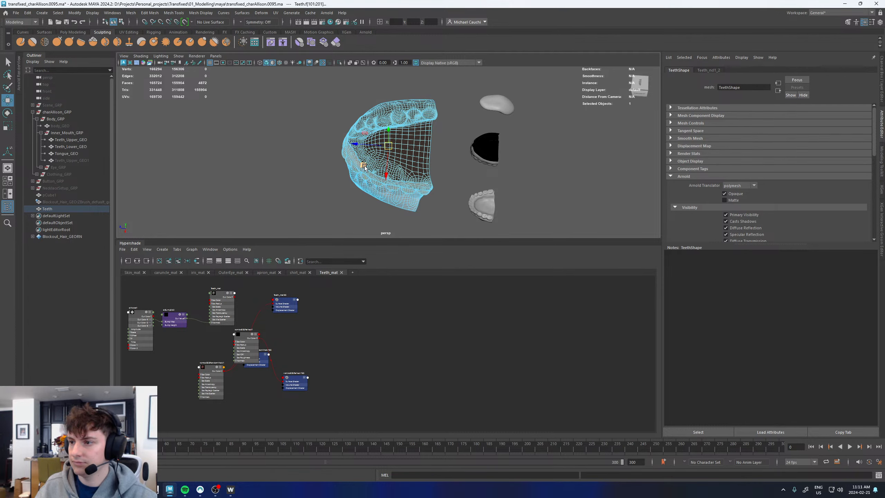
left_click_drag(371, 168, 462, 157)
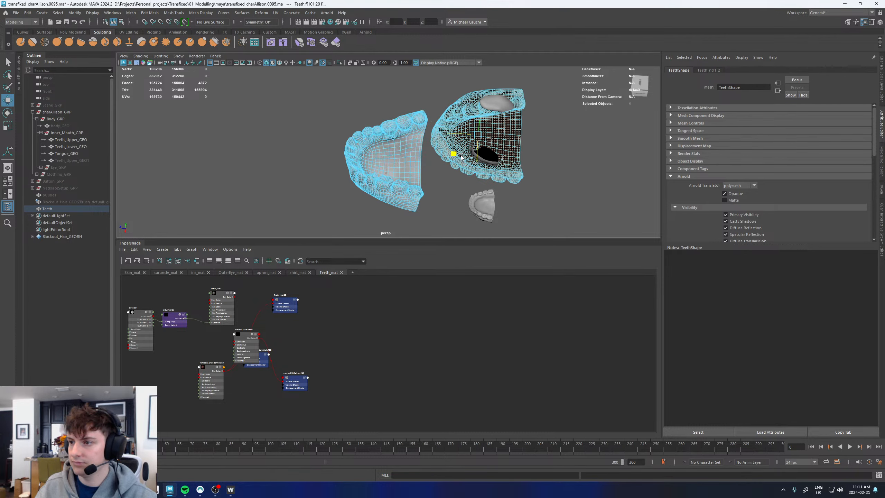
Scale the selected upper teeth faces of the imported mesh and move them into place over Teeth_Upper_GEO
key("w")
left_click_drag(389, 154, 415, 149, "alt")
key("r")
left_click_drag(479, 146, 439, 172, "alt")
key("w")
right_click_drag(440, 171, 391, 170, "alt")
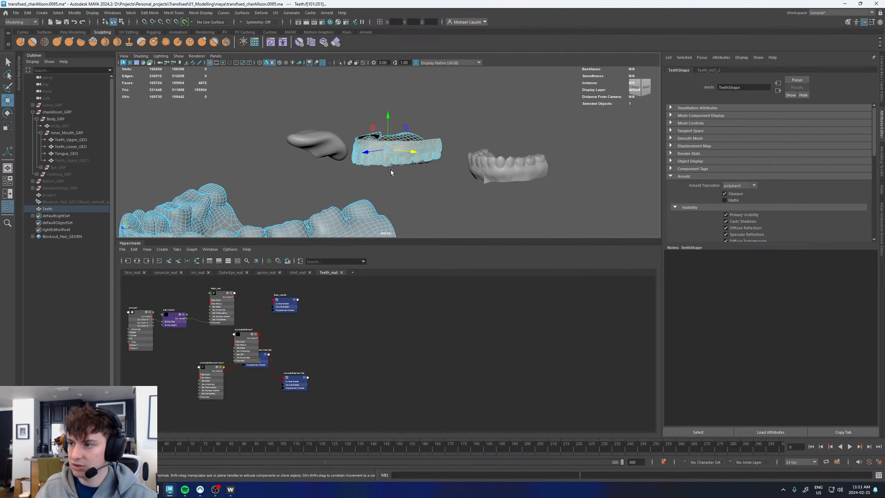
Select the lower teeth faces of the imported mesh, scale them down and move them over Teeth_Lower_GEO
middle_click_drag(391, 171, 395, 133, "alt")
double_click(340, 171)
right_click_drag(379, 168, 352, 166, "alt")
left_click_drag(352, 167, 338, 194, "alt")
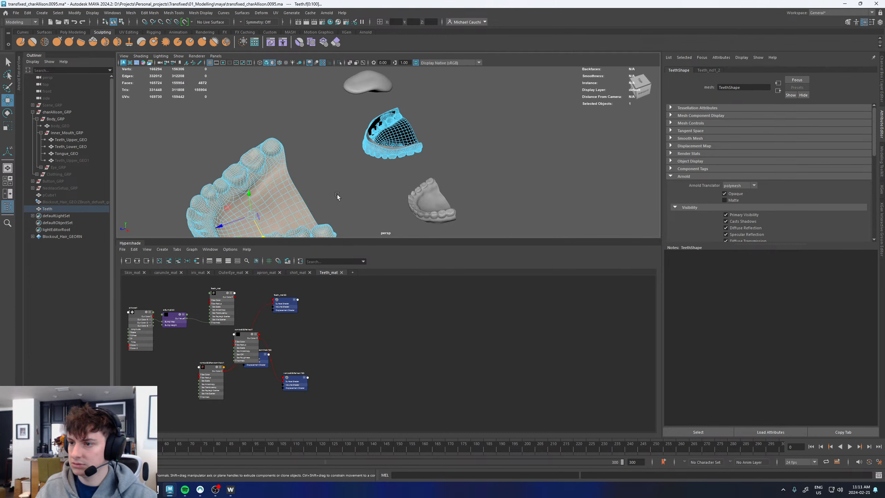
key("r")
left_click_drag(176, 220, 355, 151, "alt")
key("w")
key("f")
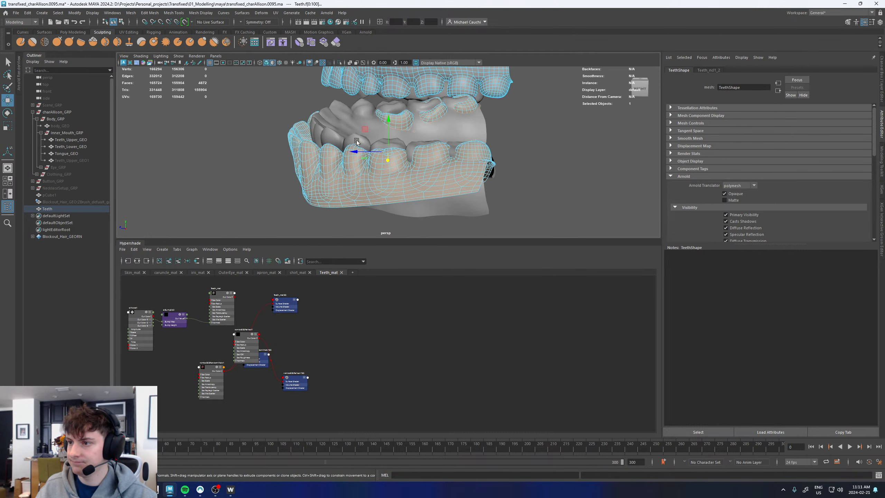
Fine-tune the height and placement of the imported lower teeth faces against Teeth_Lower_GEO, then clear the selection
left_click_drag(390, 119, 391, 108)
left_click_drag(356, 140, 393, 130)
key("e")
key("w")
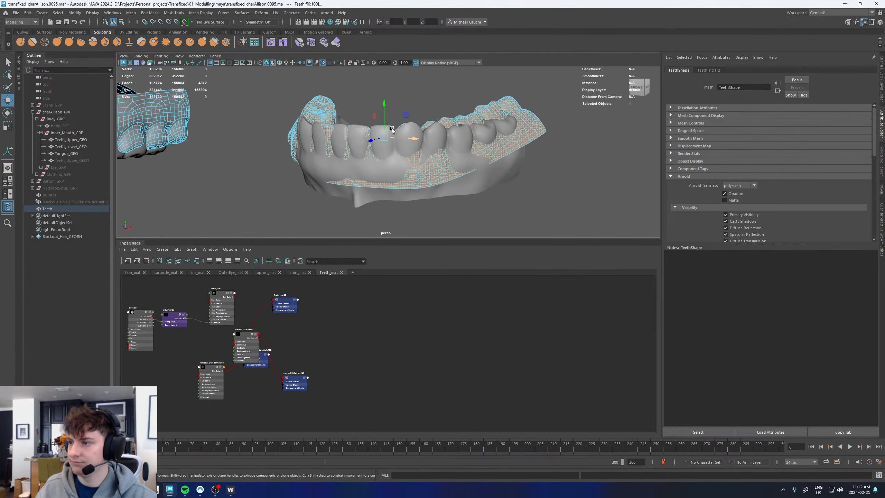
left_click(460, 105)
scroll(387, 151, "down", 3)
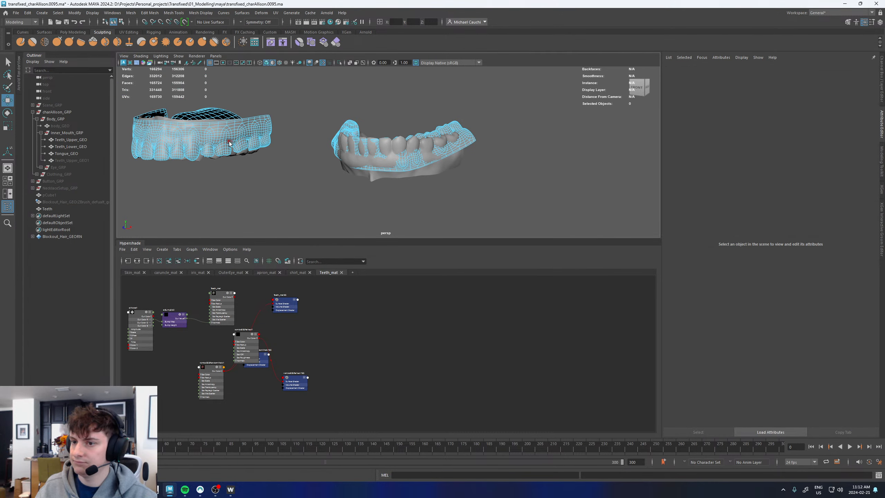
Isolate the imported Teeth mesh, turn off its smooth preview, inspect the upper teeth and bring the other meshes back into view
left_click_drag(201, 153, 242, 148, "alt")
middle_click_drag(200, 148, 418, 141, "alt")
right_click_drag(418, 141, 292, 152, "alt")
left_click(303, 133)
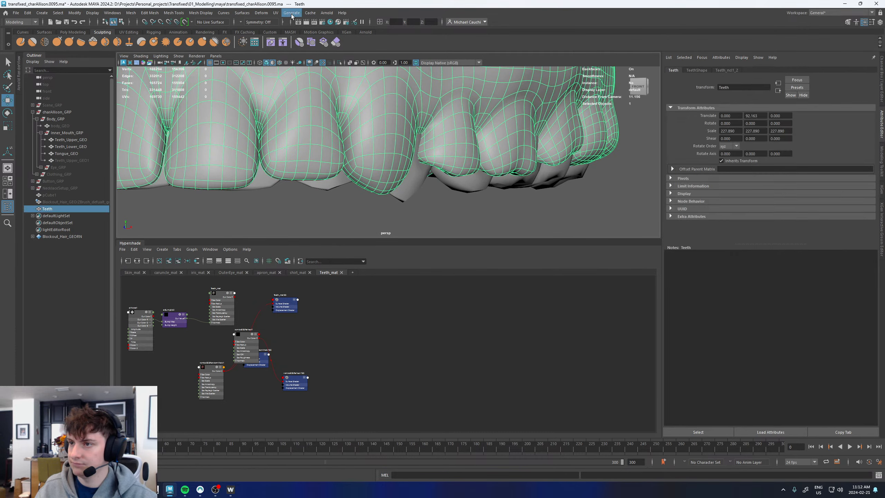
left_click(340, 63)
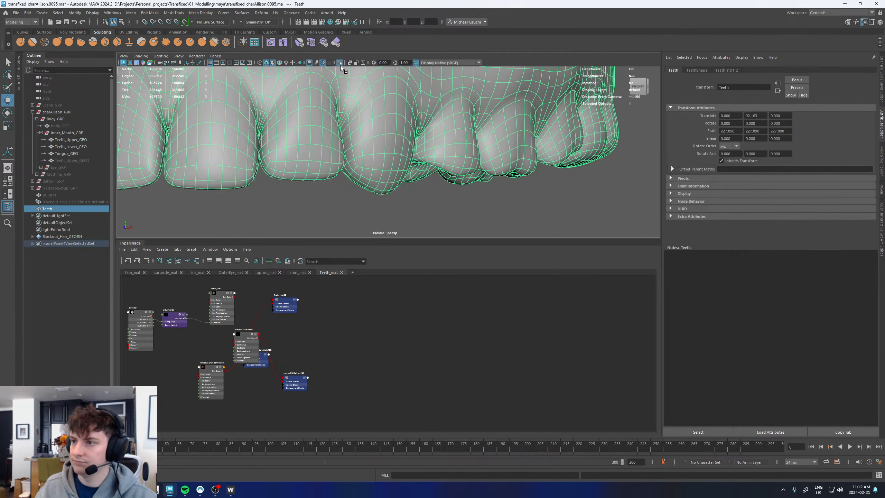
left_click(304, 192)
middle_click_drag(272, 190, 368, 189, "alt")
left_click_drag(395, 154, 414, 174, "alt")
left_click(372, 178)
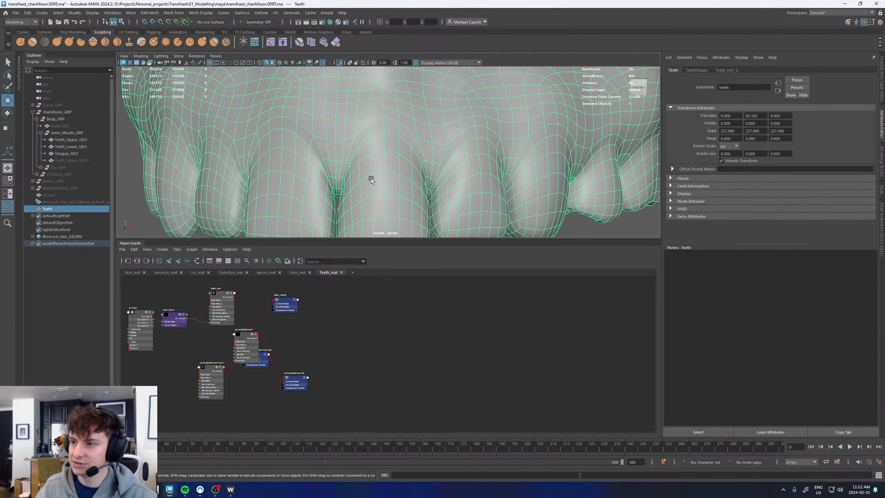
key("1")
scroll(377, 178, "down", 5)
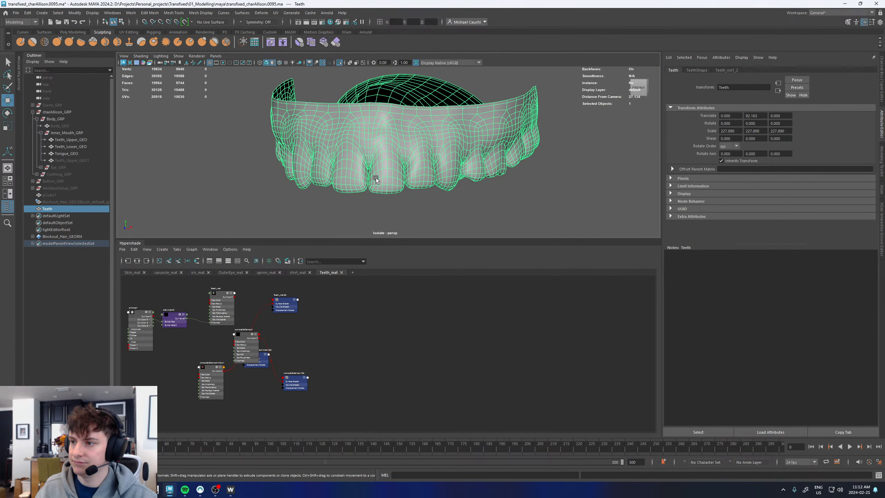
left_click_drag(377, 177, 309, 166, "alt")
left_click(338, 63)
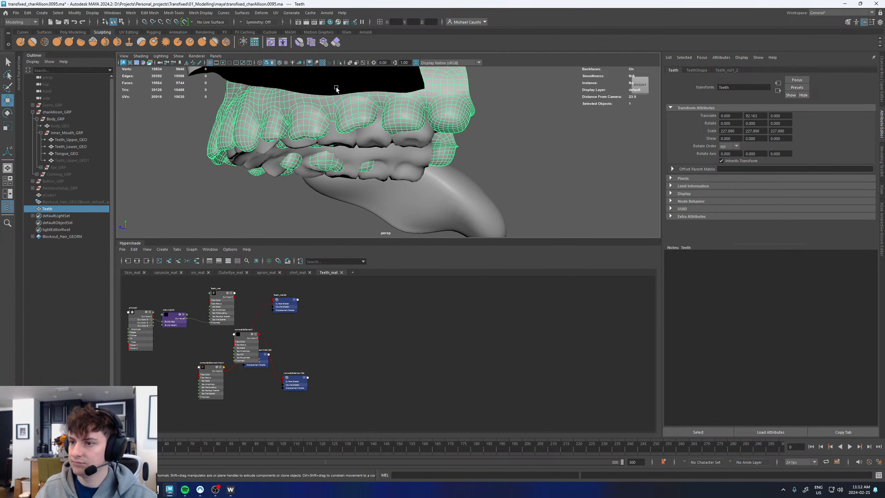
Raise Teeth_Upper_GEO about 2.3 in Y above the imported upper teeth and compare the topology of the two meshes
left_click(330, 142)
middle_click_drag(334, 140, 354, 223, "alt")
left_click_drag(355, 174, 357, 79, "alt")
left_click_drag(369, 119, 511, 153, "alt")
left_click(440, 198, "shift")
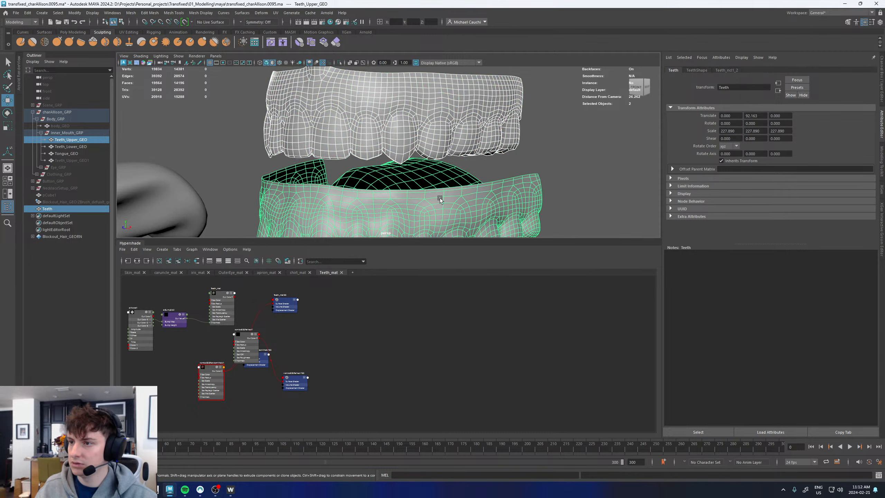
left_click_drag(440, 198, 409, 170, "alt")
middle_click_drag(409, 170, 411, 99, "alt")
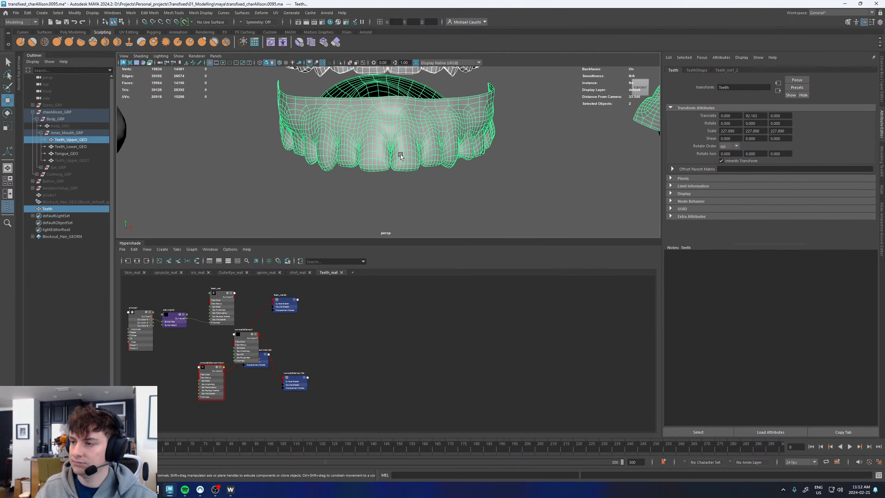
left_click(516, 107)
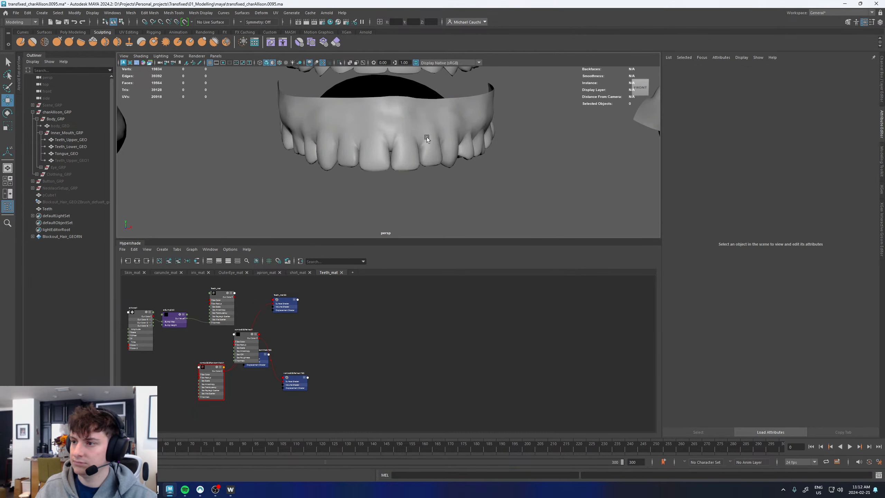
left_click(427, 137)
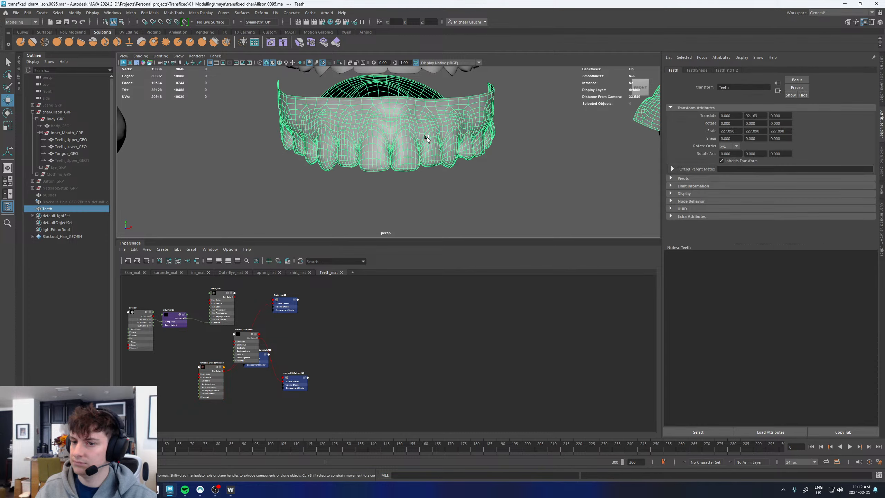
scroll(427, 137, "down", 5)
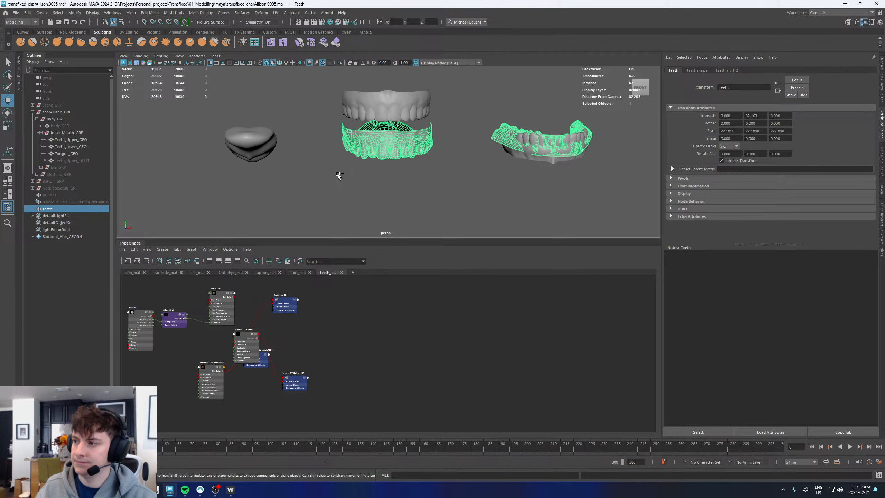
left_click(382, 107)
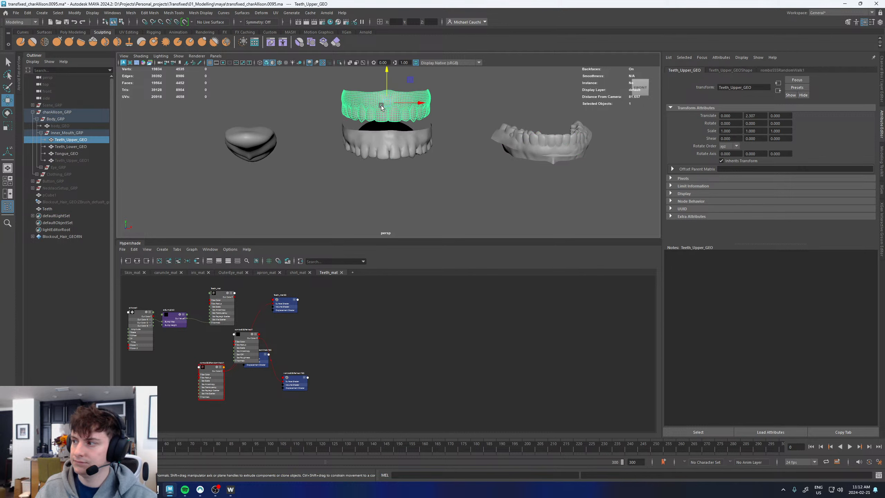
left_click(352, 142)
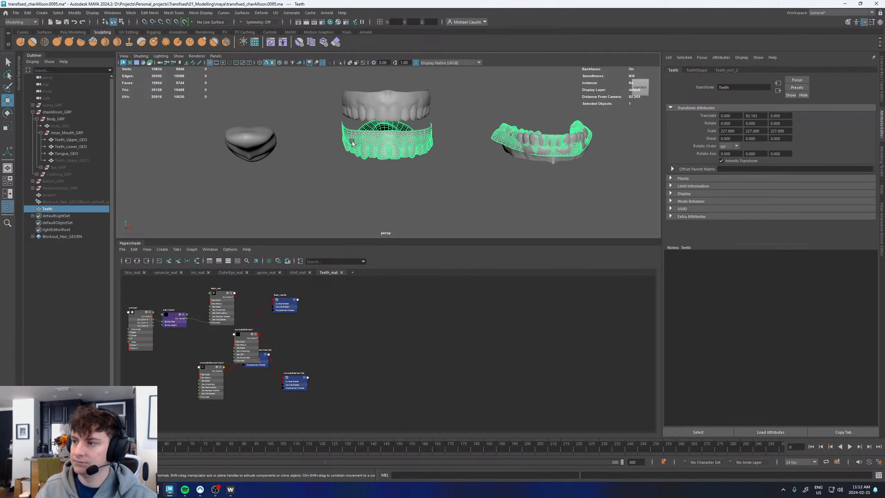
Open the UV Editor and compare the UV layouts of the imported Teeth mesh and Teeth_Upper_GEO
left_click(275, 13)
left_click(290, 27)
scroll(185, 186, "down", 5)
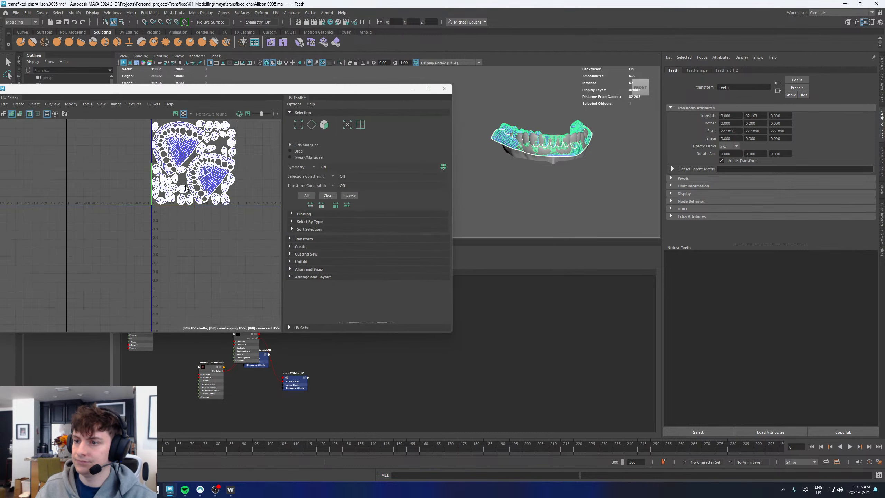
middle_click_drag(207, 161, 194, 212, "alt")
scroll(193, 211, "up", 5)
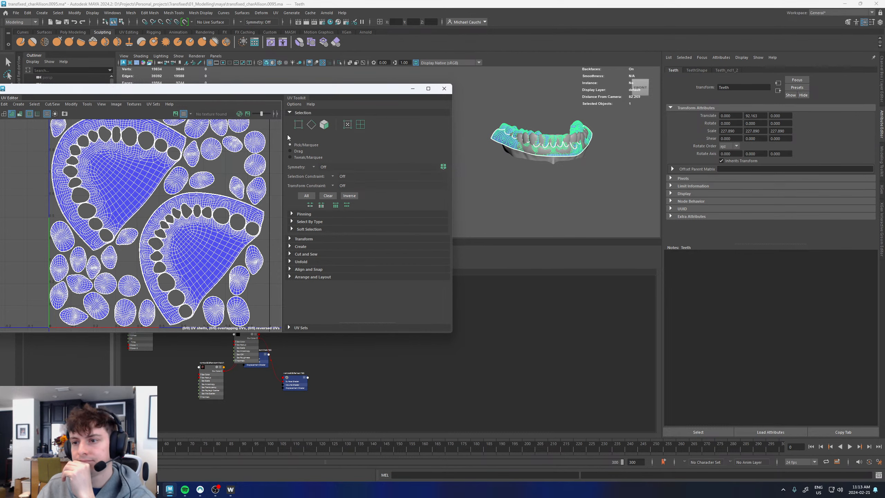
left_click_drag(375, 91, 339, 146)
left_click(374, 109)
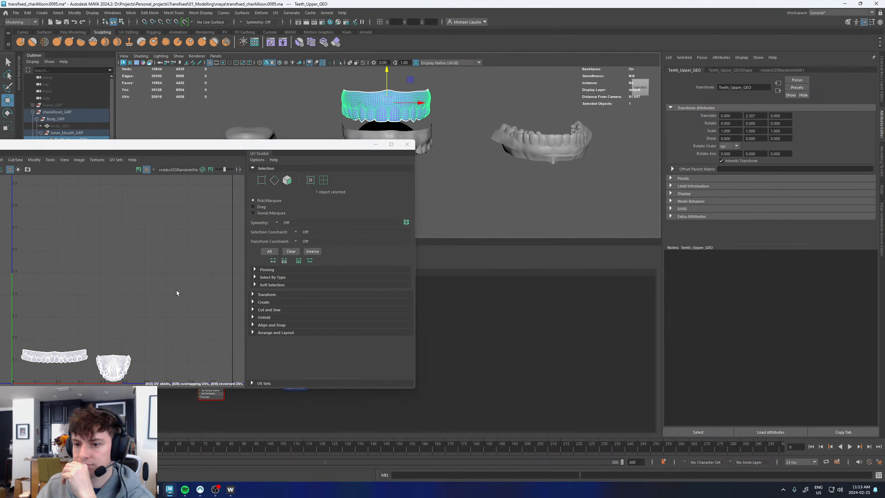
scroll(69, 362, "up", 3)
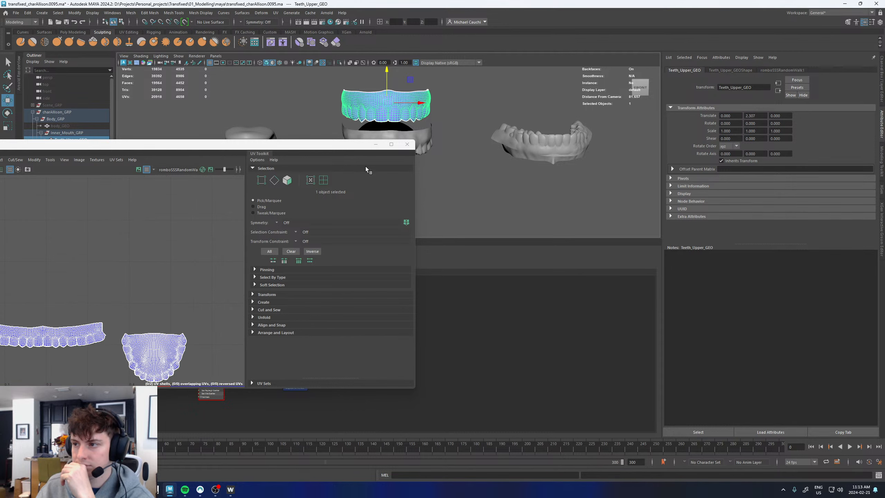
left_click(423, 138)
scroll(155, 245, "down", 3)
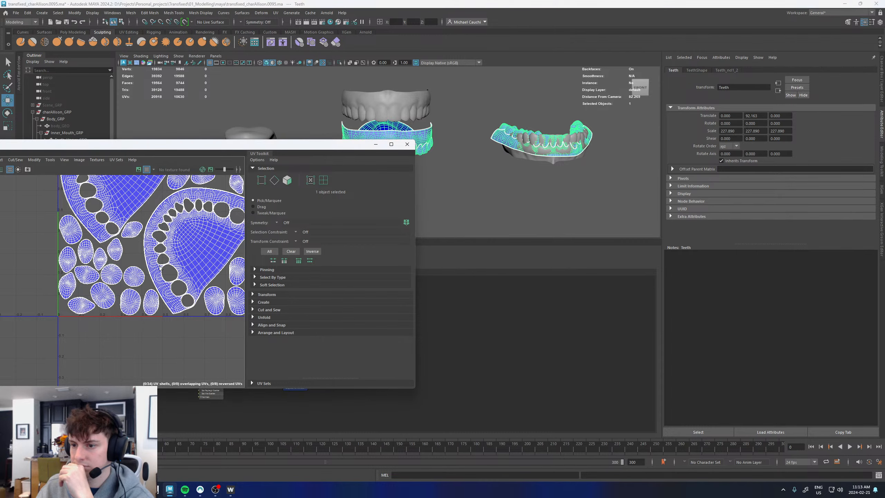
scroll(173, 244, "down", 2)
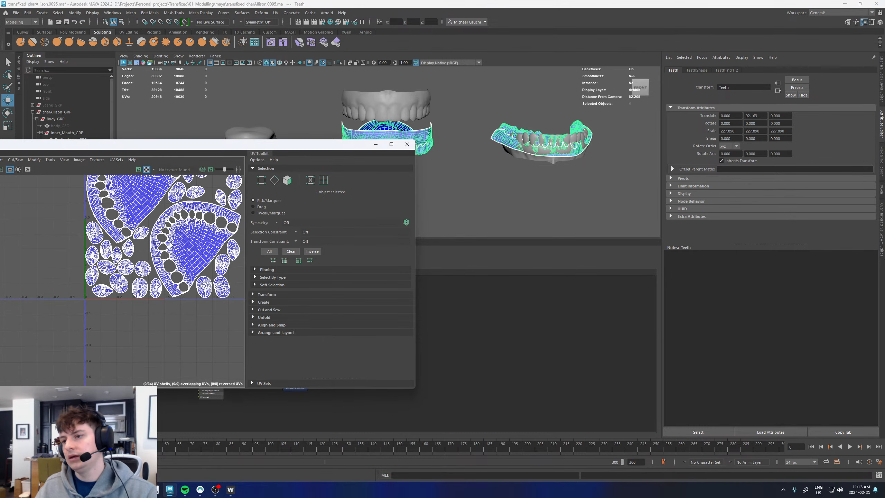
left_click_drag(291, 149, 414, 203)
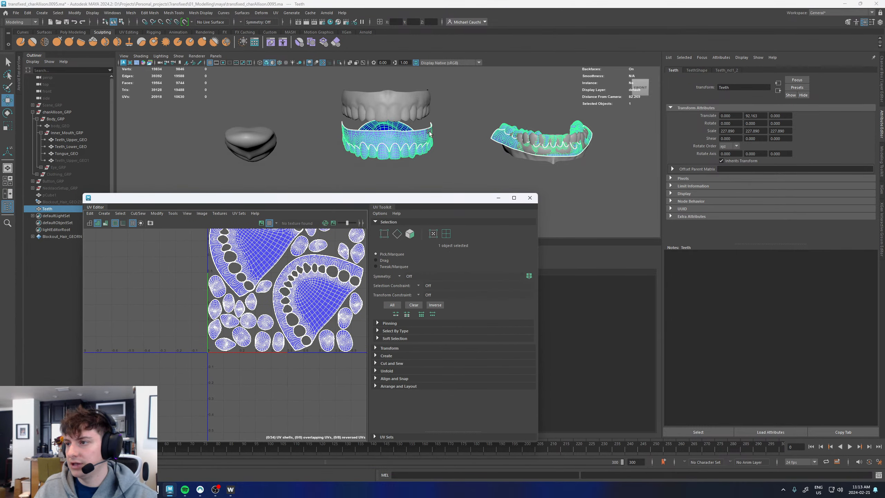
Examine how Teeth_Upper_GEO's two UV shells correspond to its mesh, then close the UV Editor
left_click(393, 124)
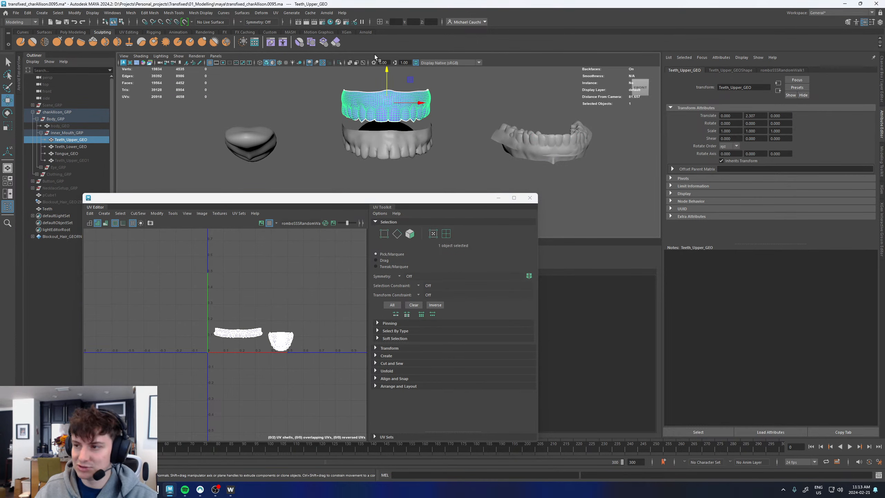
key("f")
left_click_drag(386, 133, 368, 132, "alt")
scroll(377, 136, "down", 2)
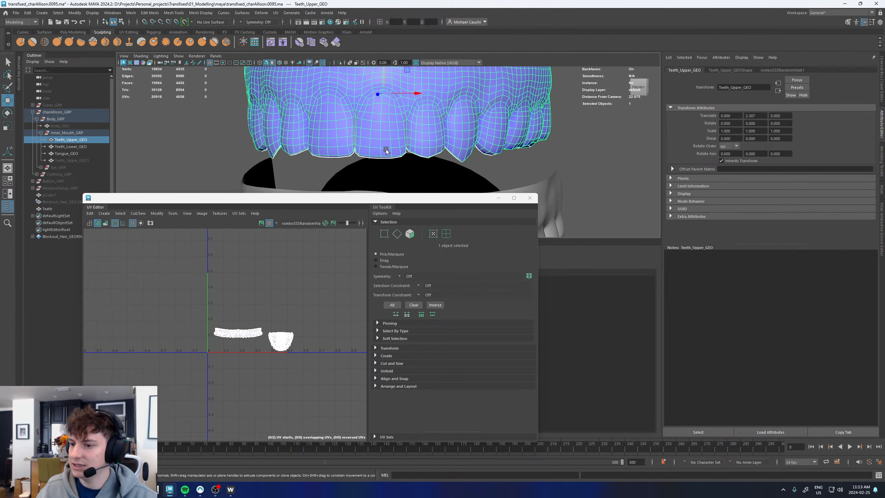
middle_click_drag(468, 157, 412, 146, "alt")
left_click(441, 144)
left_click(530, 198)
Return Teeth_Upper_GEO to 0 in Y and check its overlap with the imported Teeth mesh
left_click_drag(413, 146, 389, 82, "alt")
right_click_drag(381, 82, 380, 91)
left_click_drag(392, 121, 383, 141)
right_click_drag(364, 139, 385, 120)
left_click(328, 139)
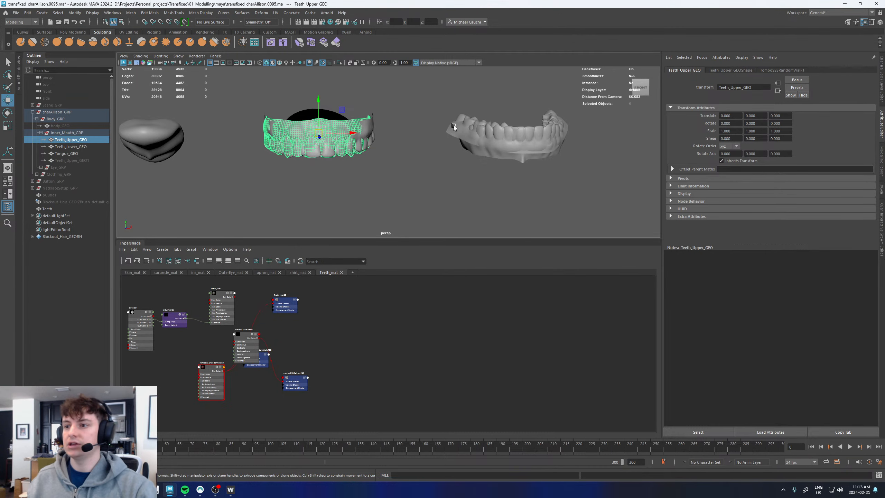
key("ctrl+z")
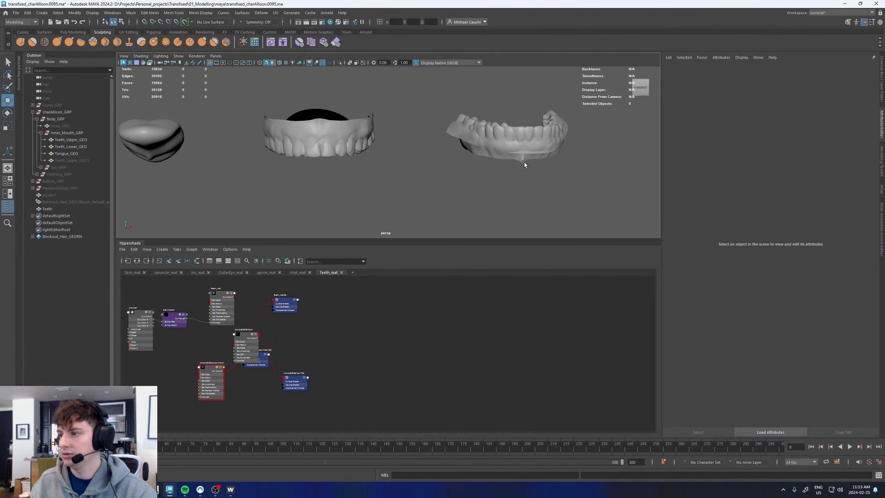
left_click(557, 148)
scroll(619, 143, "up", 5)
left_click(619, 143)
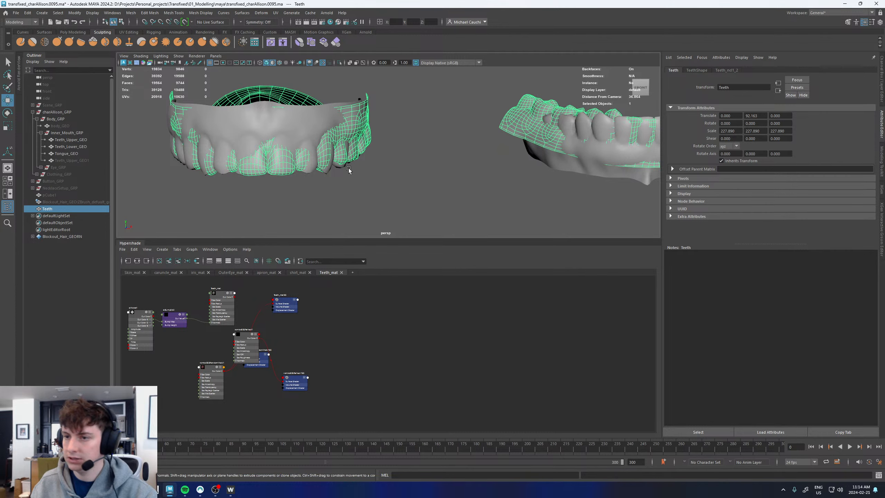
Import Tongue.fbx from the FBX folder of the Female_17 head in the 3DScanStore HDHeads asset library
left_click(16, 12)
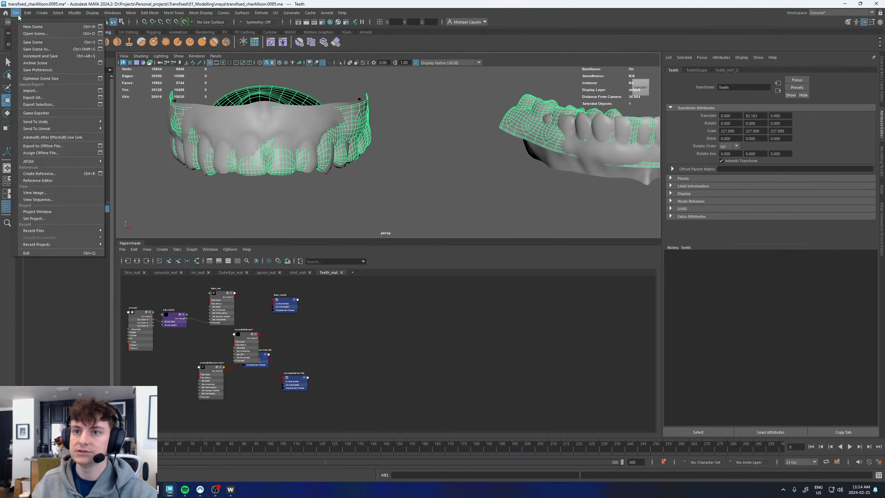
left_click(32, 91)
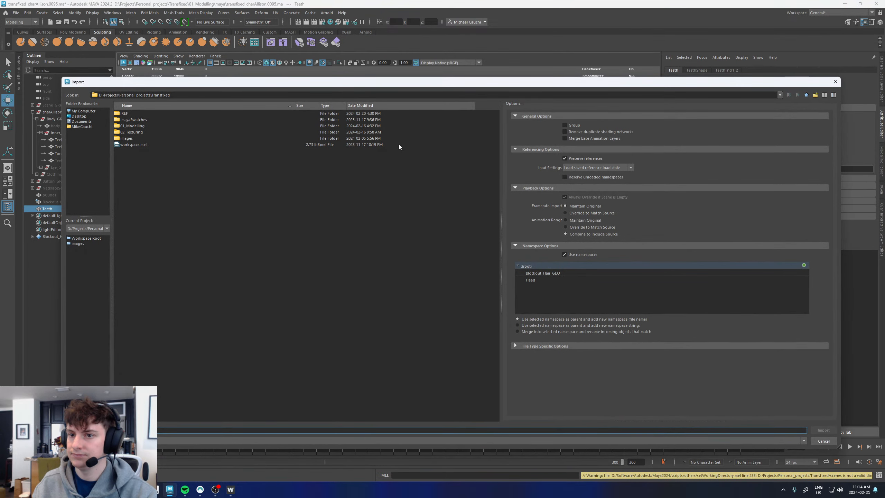
left_click(806, 95)
left_click(807, 95)
left_click(806, 95)
double_click(133, 120)
double_click(133, 124)
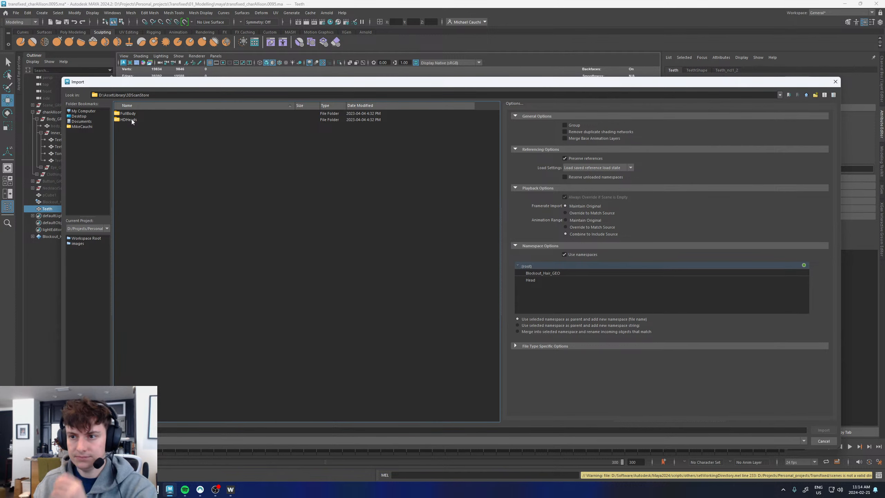
double_click(132, 119)
double_click(130, 114)
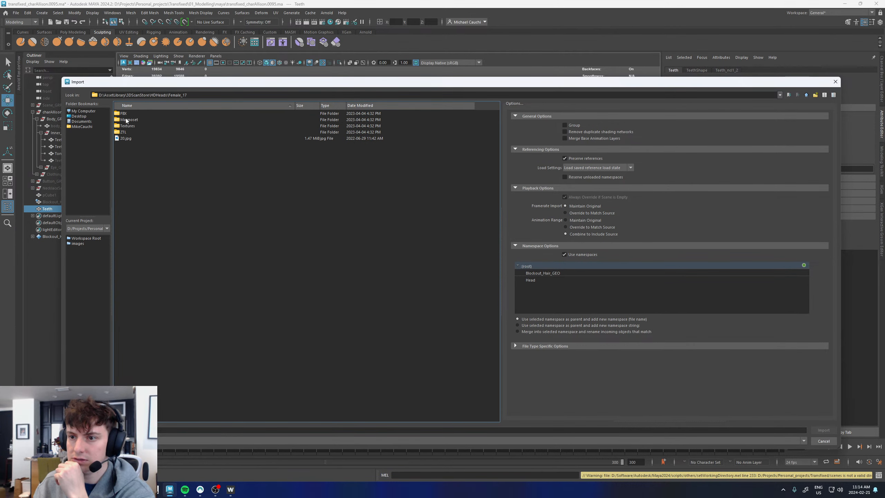
double_click(124, 113)
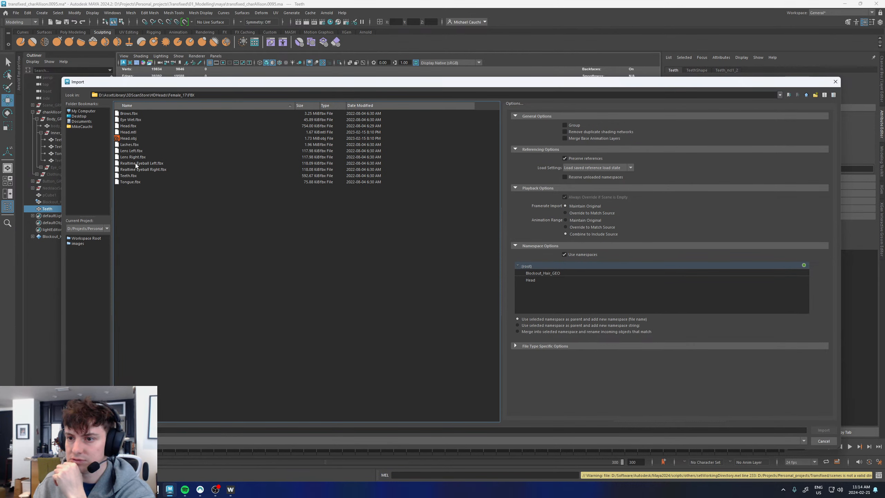
double_click(131, 181)
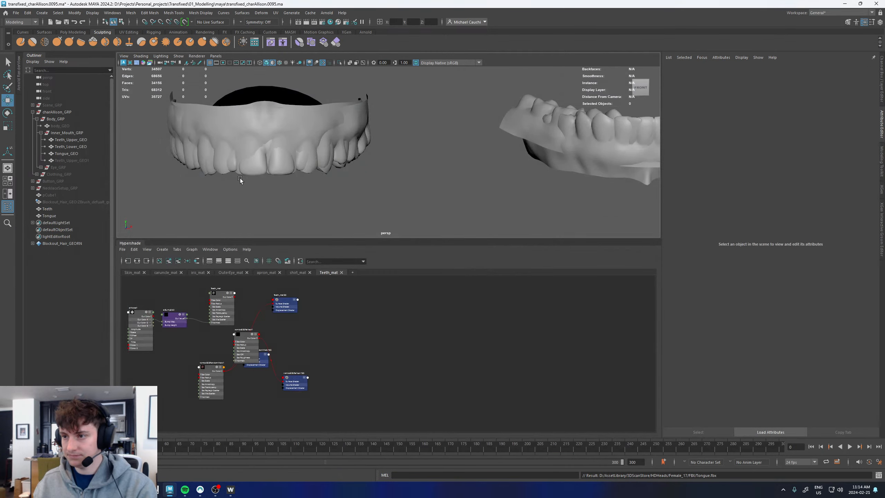
Raise the imported Tongue mesh from the origin to the height of the character's inner mouth meshes
left_click(74, 216)
scroll(416, 184, "down", 8)
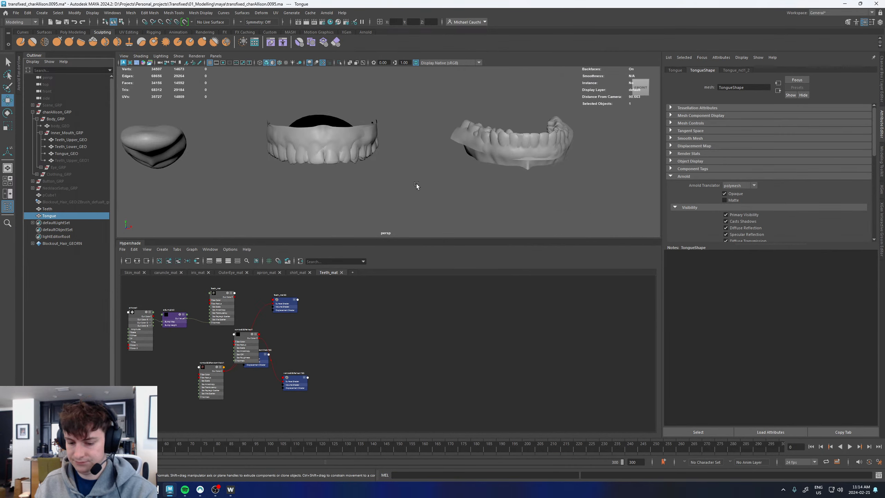
scroll(410, 184, "down", 5)
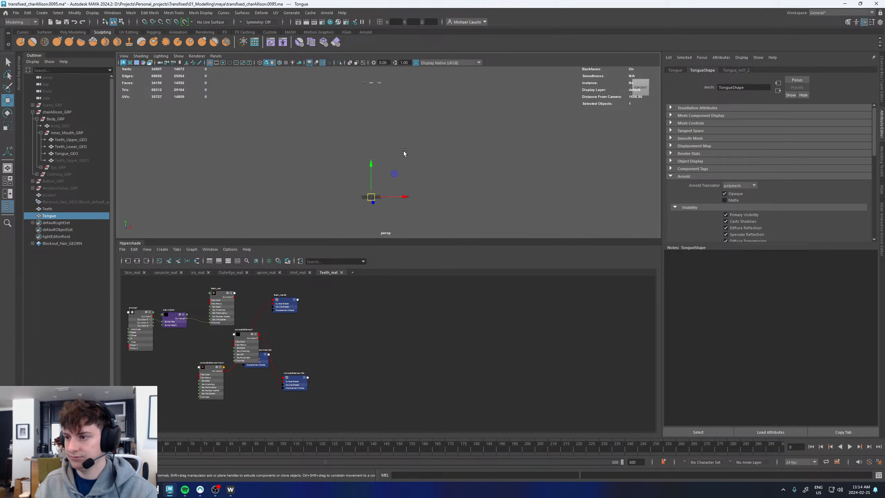
key("r")
key("w")
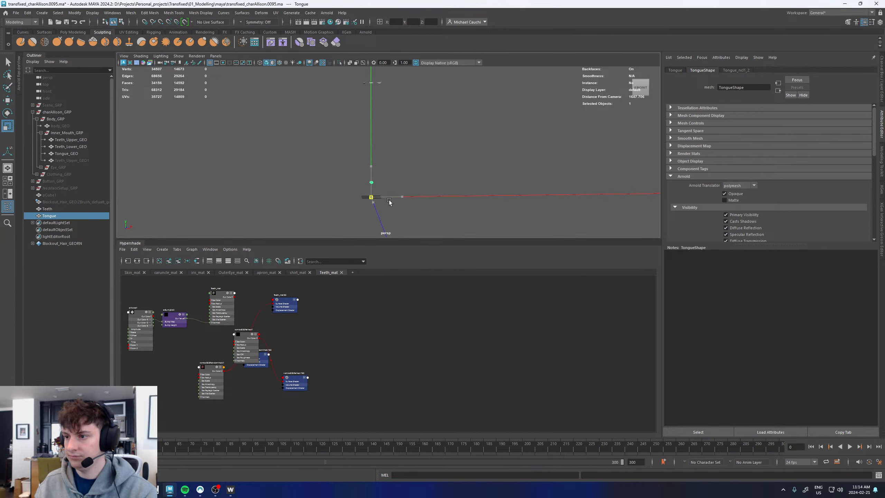
left_click_drag(395, 173, 385, 101)
key("f")
right_click_drag(457, 115, 341, 118, "alt")
left_click_drag(342, 117, 394, 128, "alt")
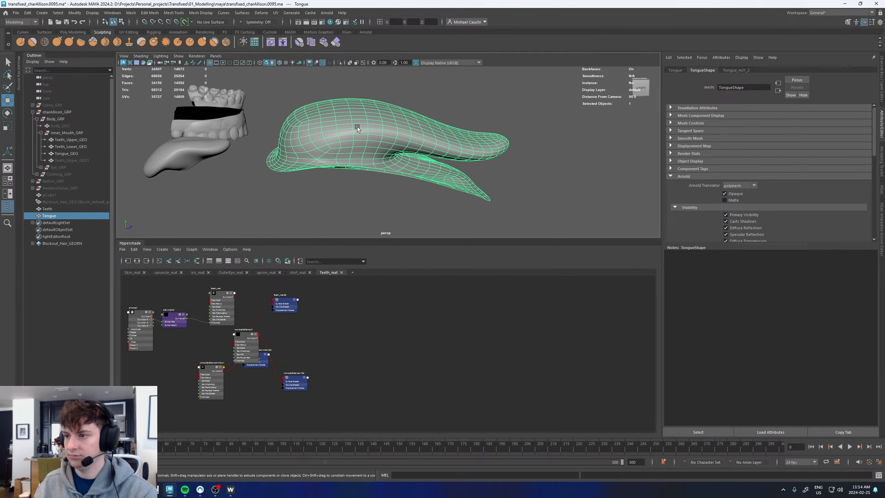
Select all faces of the imported Tongue mesh and fit them over the character's Tongue_GEO
right_click_drag(351, 127, 350, 143)
double_click(348, 143)
left_click_drag(399, 158, 227, 165)
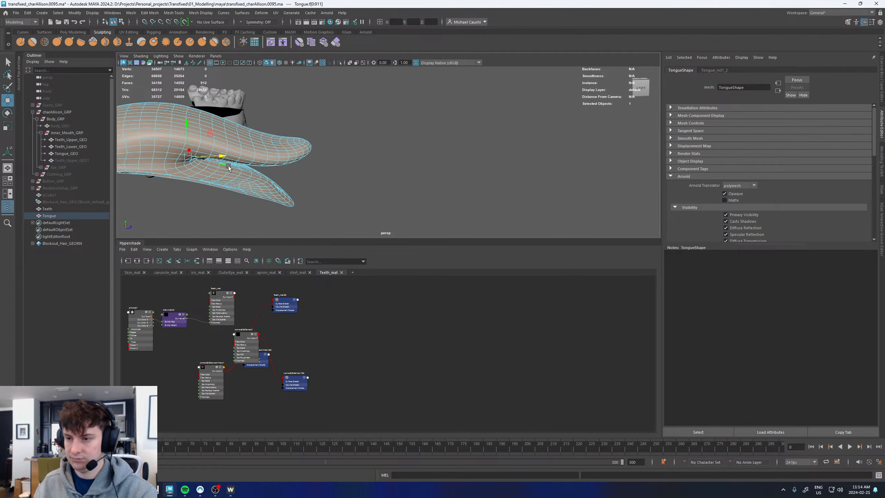
key("f")
key("r")
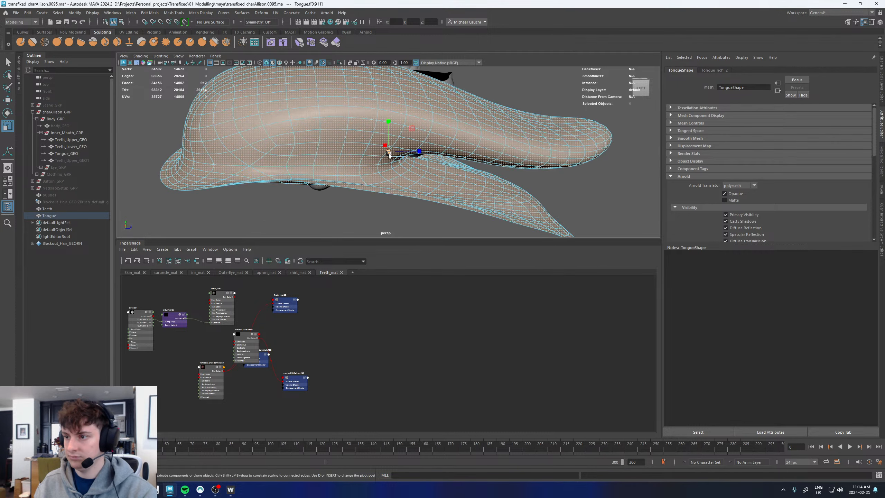
right_click_drag(389, 154, 227, 171, "alt")
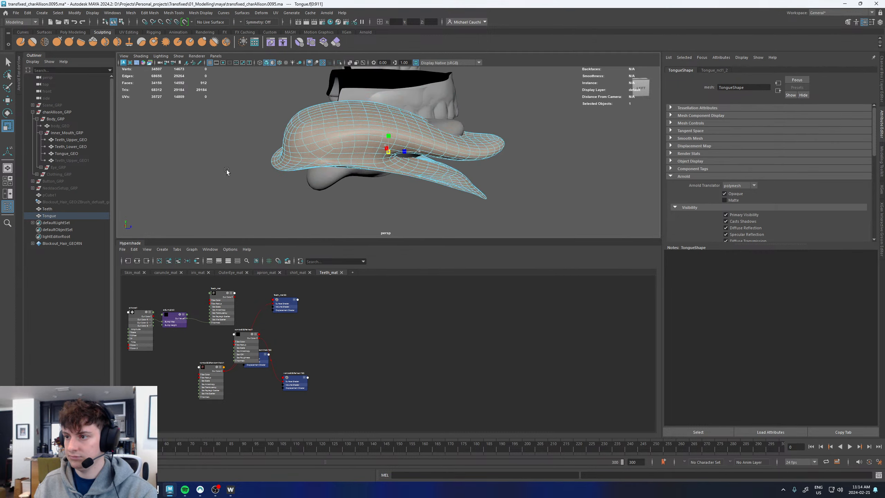
left_click_drag(401, 124, 370, 145, "alt")
key("r")
key("w")
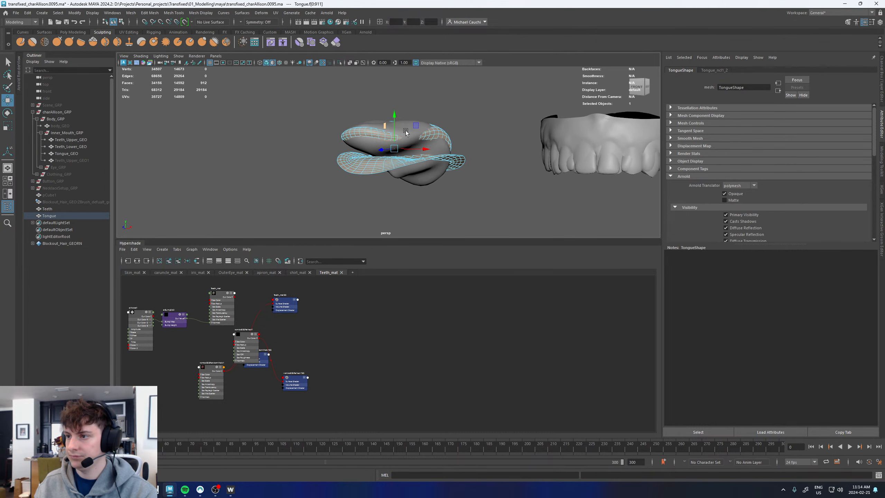
Export the imported Teeth and Tongue meshes together as InnerMouth_3DScanStore.obj into the r3ds baseGeometries folder
right_click_drag(370, 144, 397, 122)
left_click(612, 153, "shift")
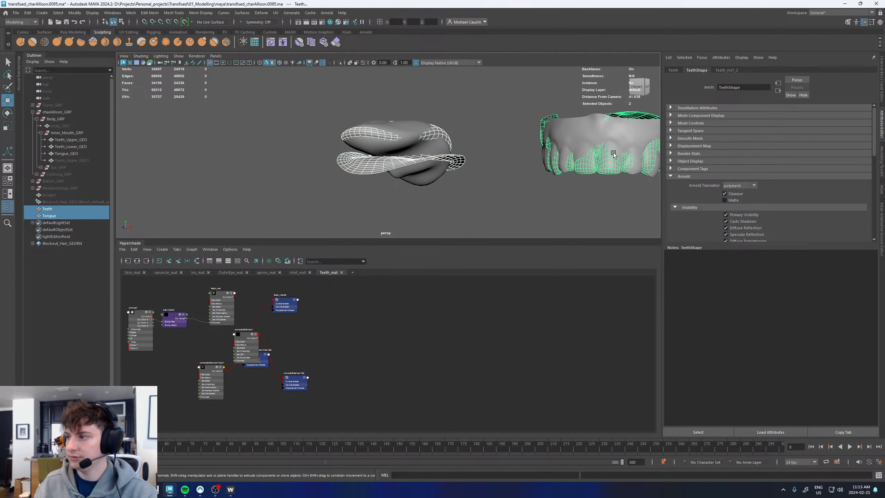
middle_click_drag(613, 156, 561, 154, "alt")
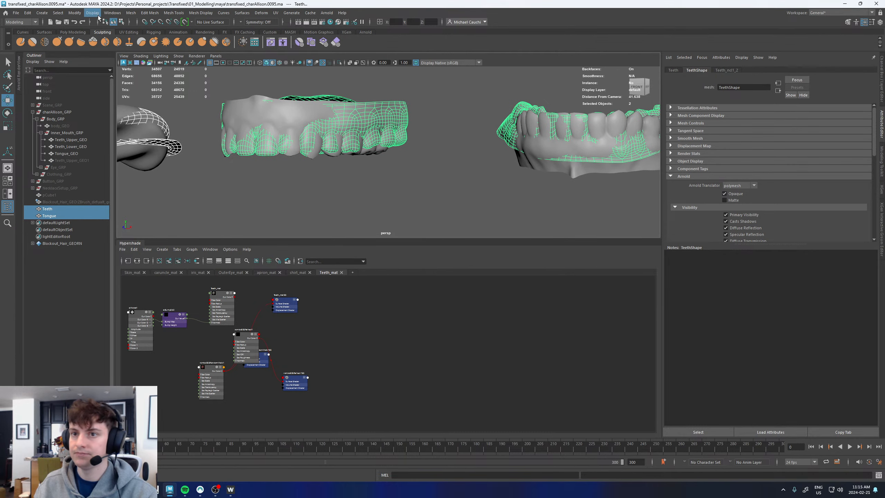
left_click(16, 13)
left_click(38, 105)
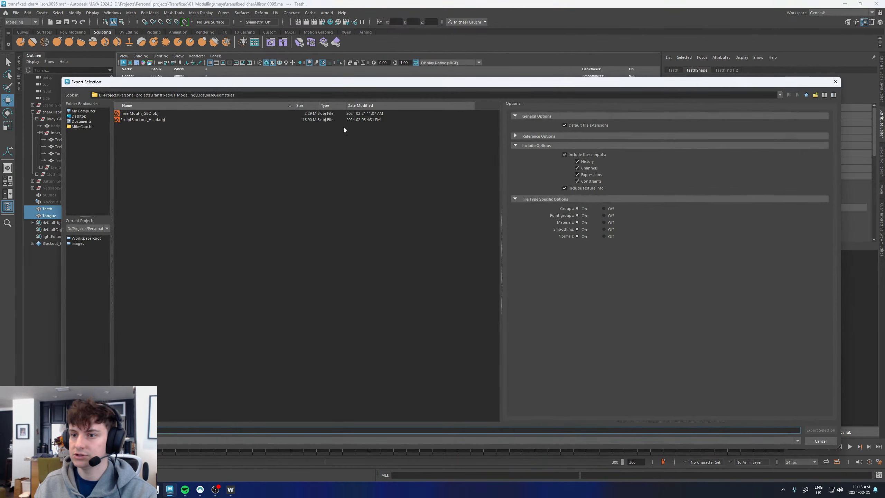
left_click(142, 114)
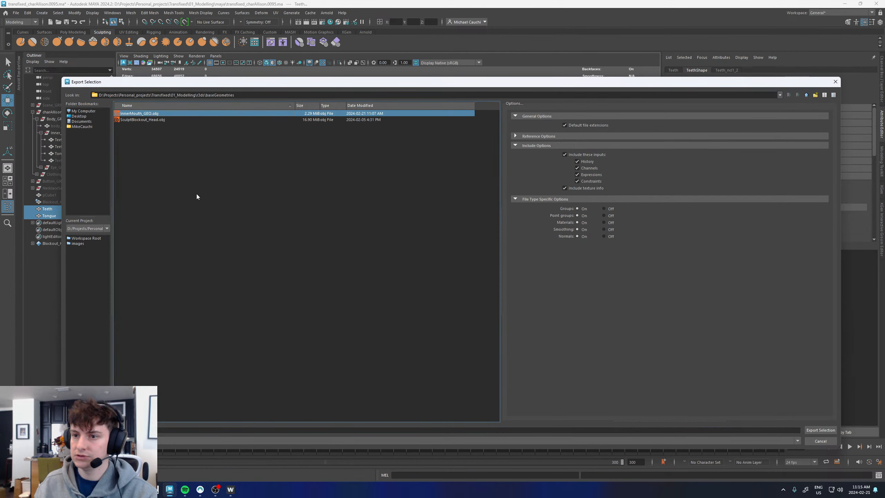
left_click(123, 430)
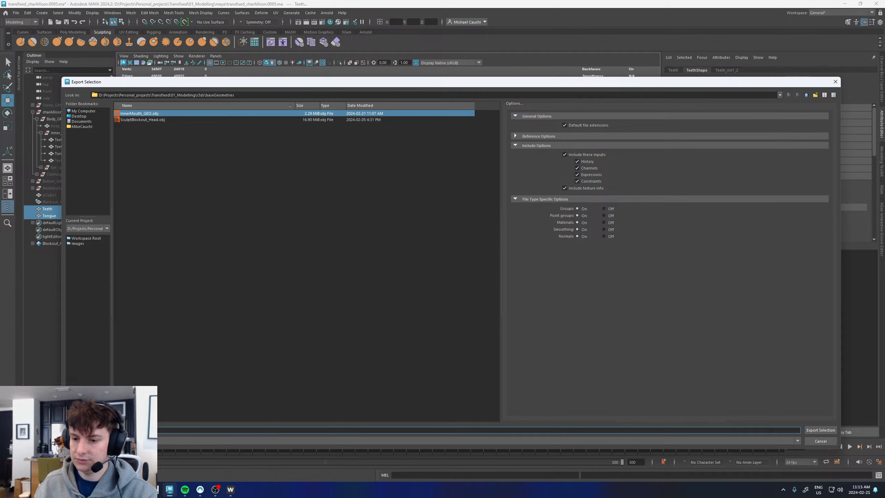
key("BackSpace")
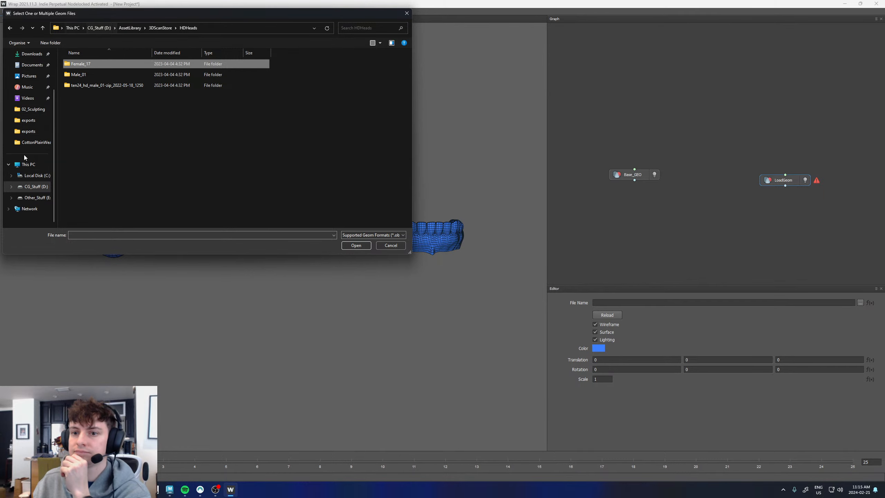
In Wrap, load InnerMouth_3DScanStore.obj from the Transfixed project's 01_Modelling/r3ds/baseGeometries folder into the LoadGeom node
left_click(36, 186)
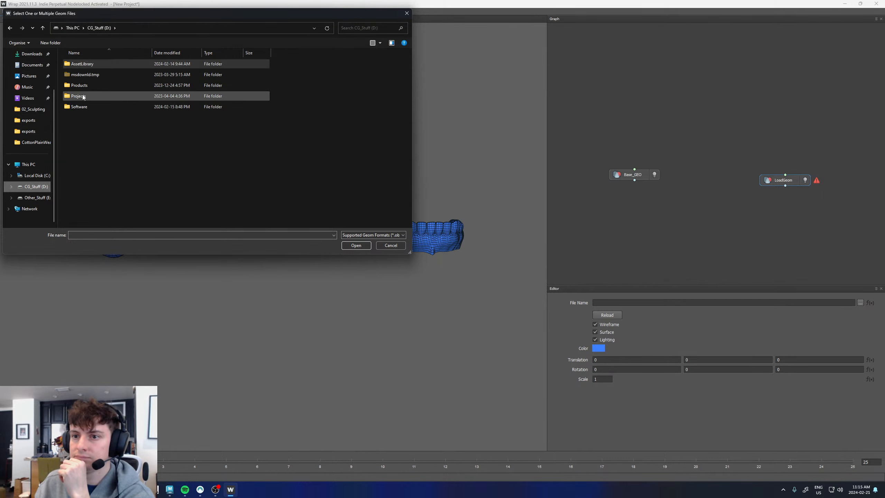
double_click(82, 97)
double_click(87, 87)
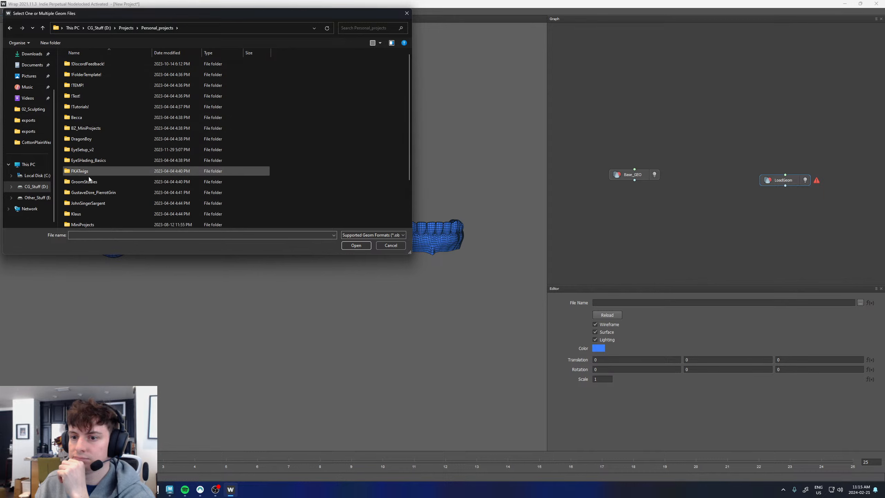
double_click(90, 222)
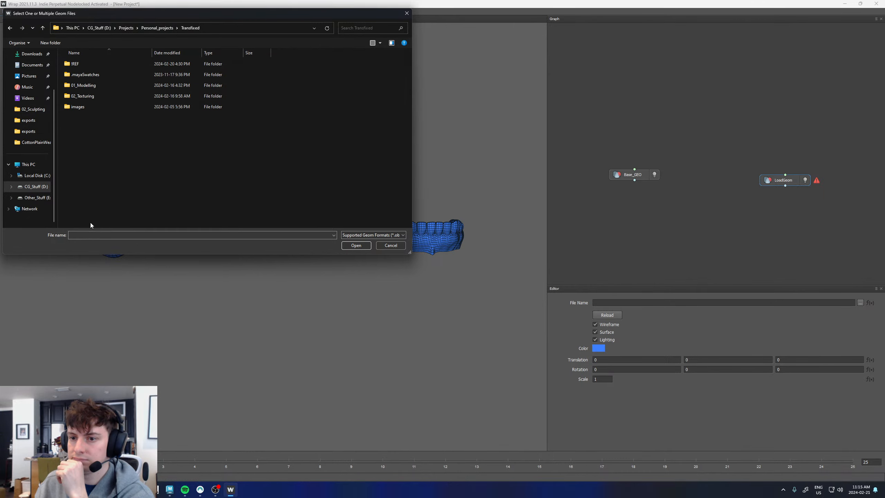
double_click(87, 97)
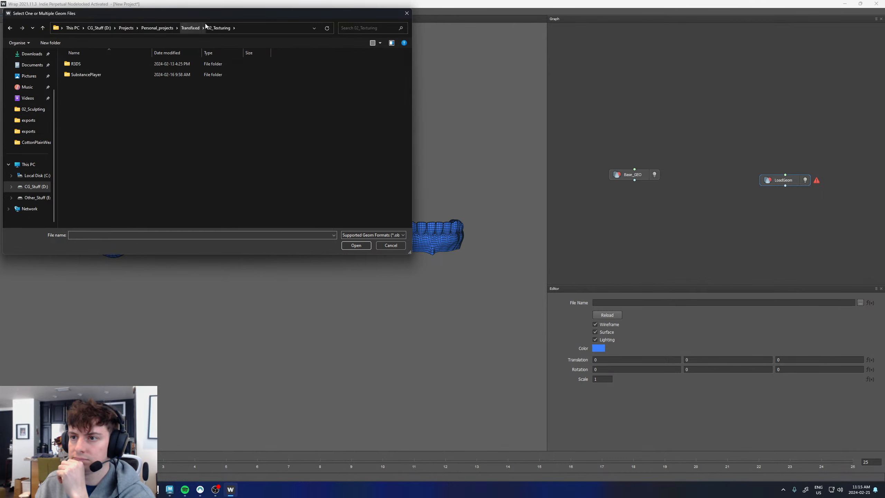
left_click(204, 27)
double_click(86, 75)
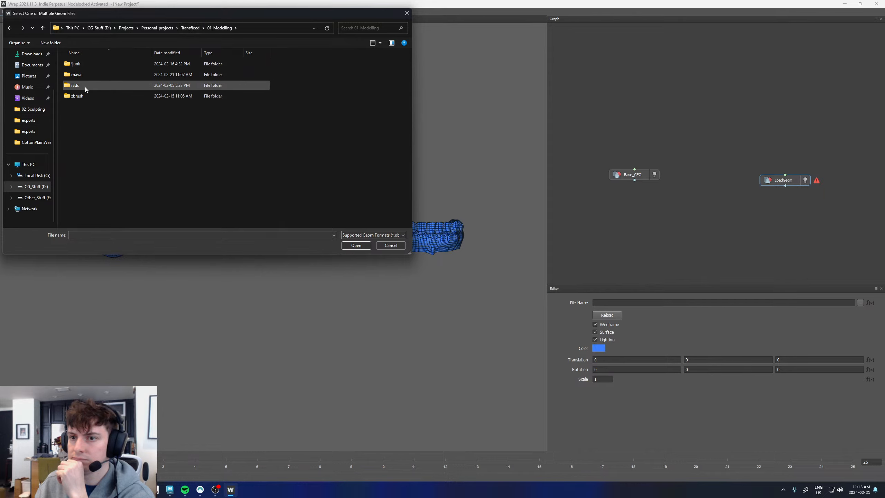
double_click(84, 87)
double_click(88, 65)
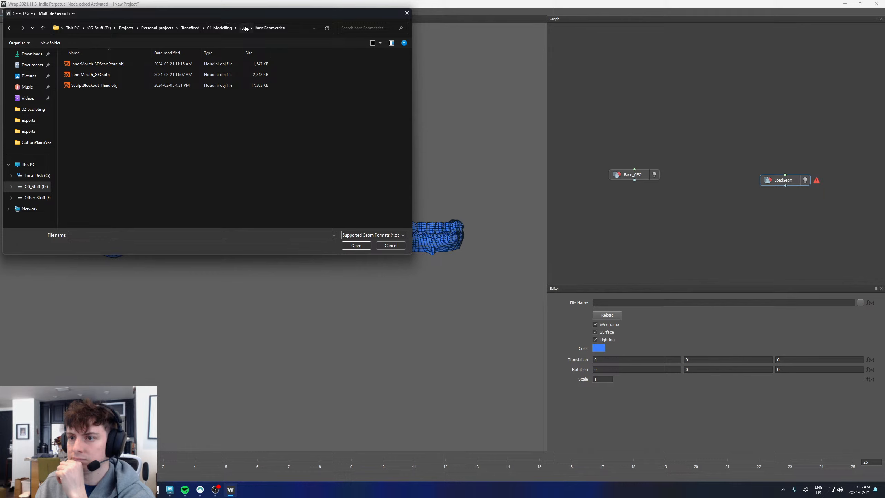
left_click(246, 29)
double_click(88, 78)
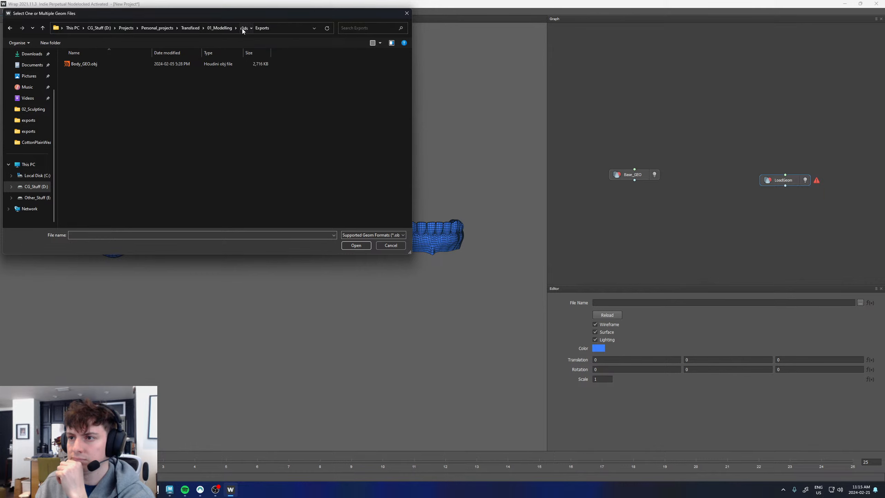
left_click(245, 28)
double_click(85, 64)
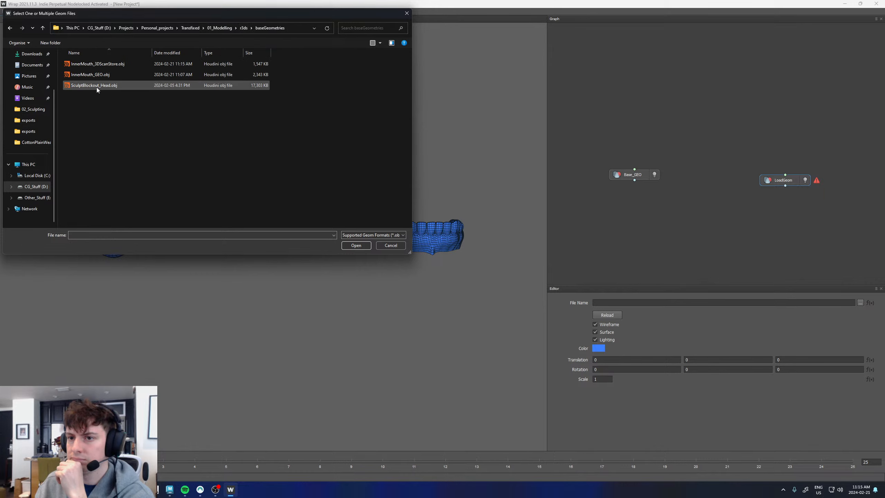
double_click(106, 64)
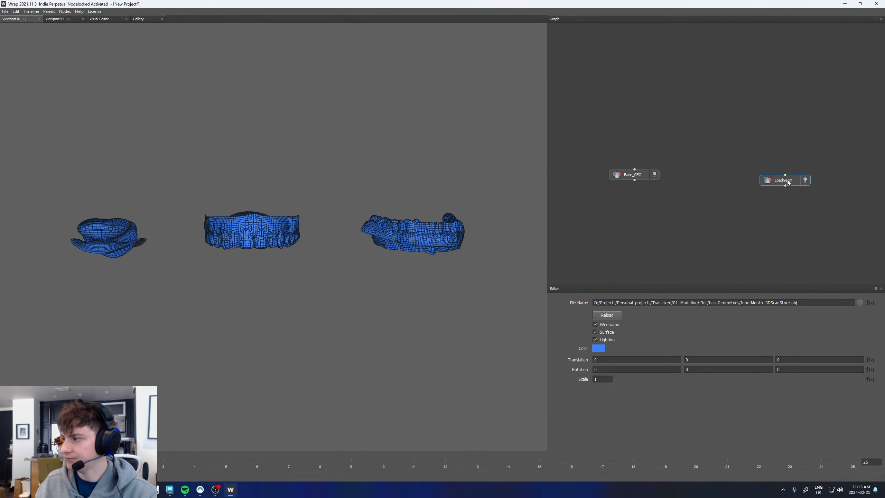
Line up the LoadGeom node with Base_GEO and examine the teeth and tongue geometry in the 3D view
left_click_drag(789, 181, 789, 176)
mouse_move(398, 229)
left_mouse_down()
mouse_move(382, 234)
mouse_move(406, 231)
left_mouse_up()
middle_click_drag(407, 232, 312, 235)
right_click_drag(312, 235, 502, 278)
left_click_drag(502, 279, 340, 257)
middle_click_drag(146, 276, 280, 256)
left_click_drag(281, 256, 352, 256)
right_click_drag(352, 256, 244, 231)
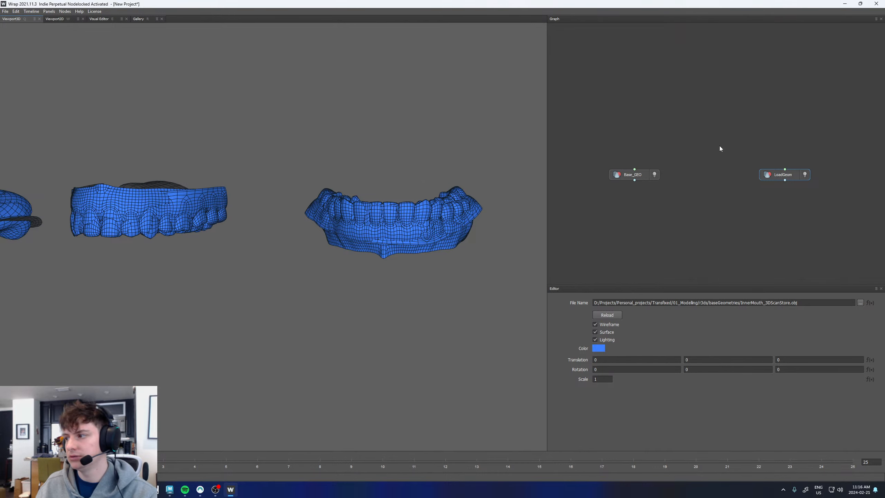
Add a SelectPointPairs node below the Base_GEO and LoadGeom nodes
left_click(638, 176)
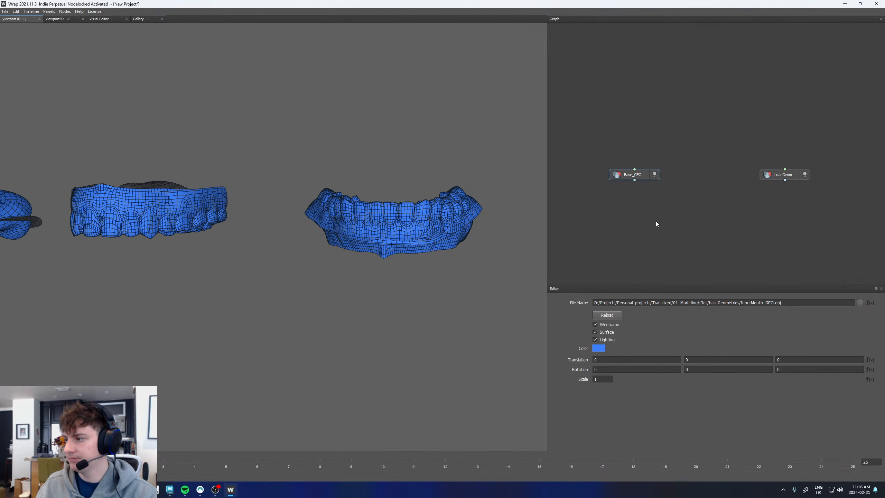
left_click(694, 231)
right_click(702, 257)
type("selec")
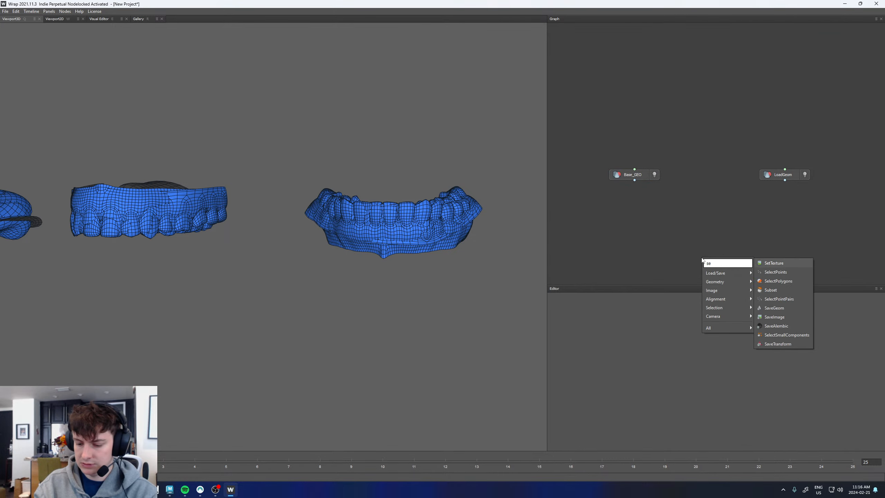
key("Down")
key("Down")
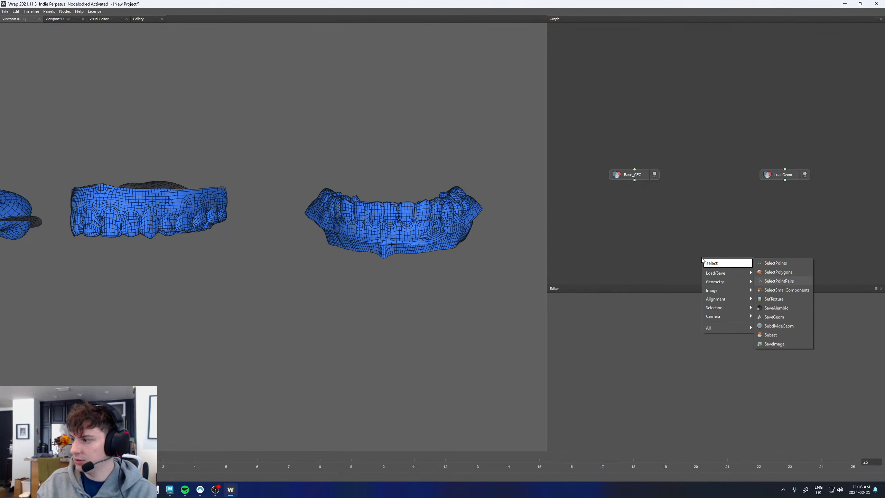
key("Return")
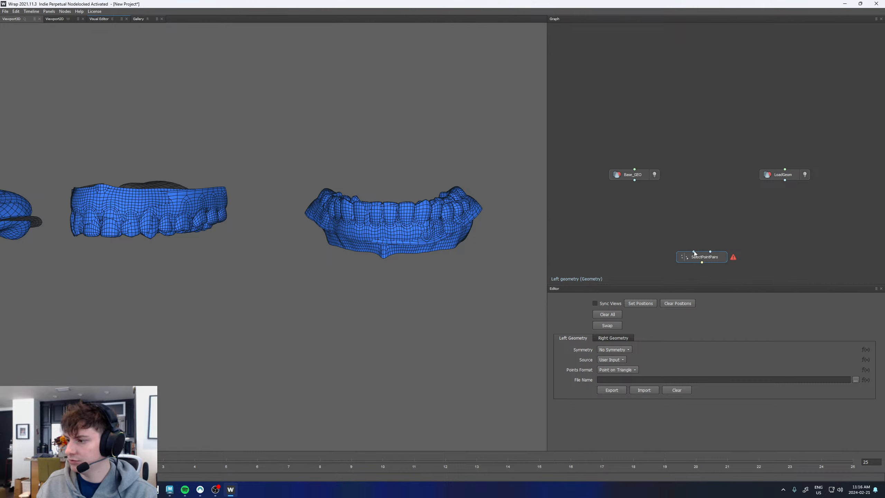
Connect LoadGeom to the left geometry input of SelectPointPairs and Base_GEO to the right one, with the two source nodes swapped in position
left_click_drag(694, 252, 562, 185)
left_click_drag(639, 176, 790, 174)
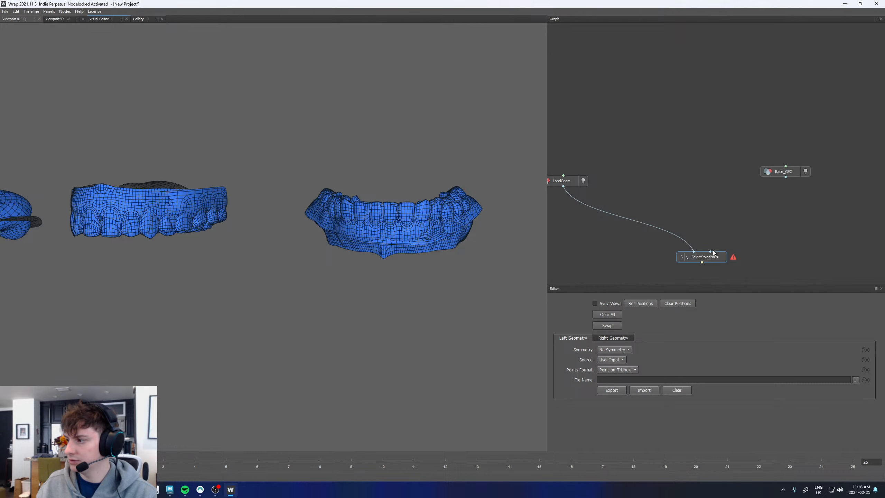
left_click_drag(713, 252, 792, 182)
left_click(688, 253)
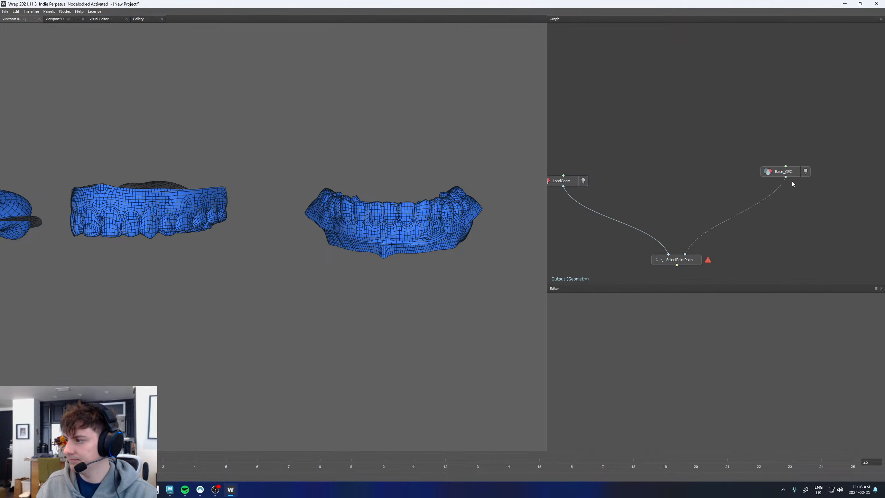
Add a Wrapping node, connect LoadGeom, Base_GEO and SelectPointPairs to its first three inputs, and select the SelectPointPairs node
middle_click_drag(786, 234, 786, 172)
right_click(751, 229)
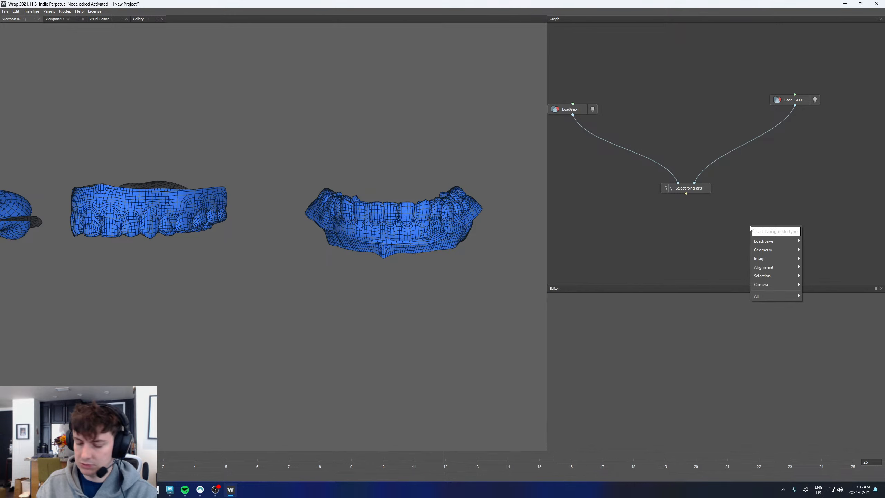
type("wra")
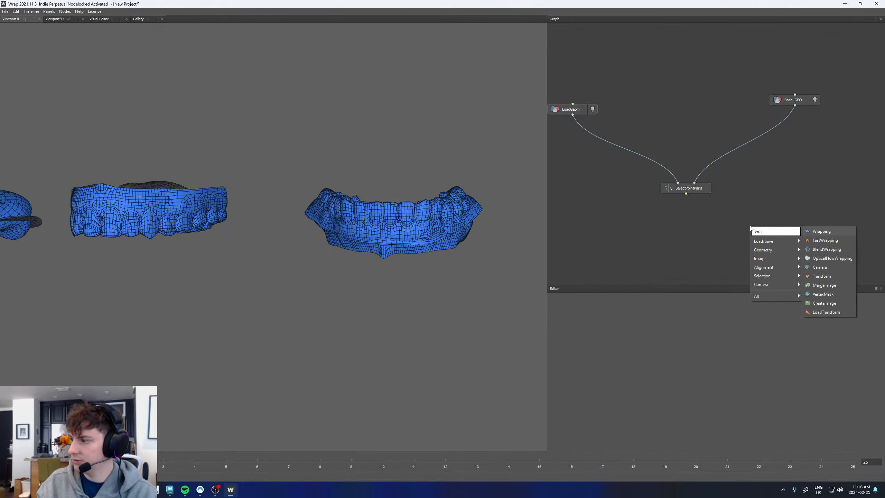
left_click(822, 232)
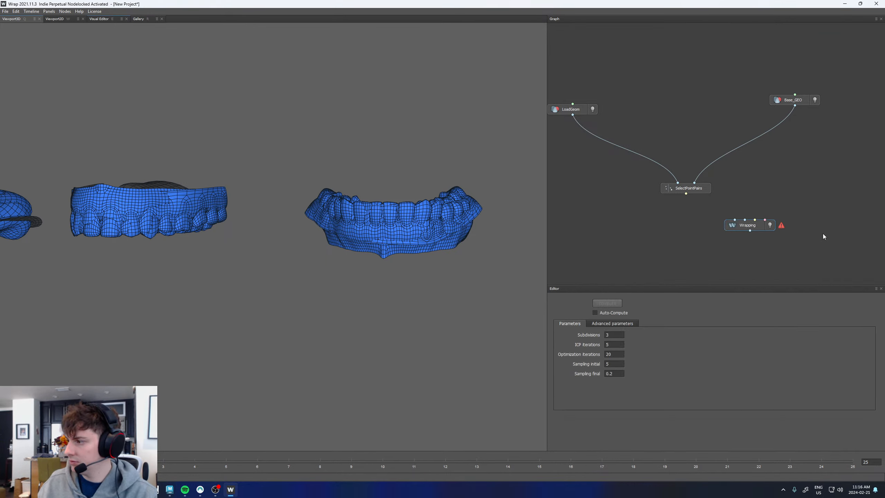
left_click_drag(735, 219, 573, 115)
left_click_drag(745, 219, 795, 106)
left_click_drag(754, 220, 686, 194)
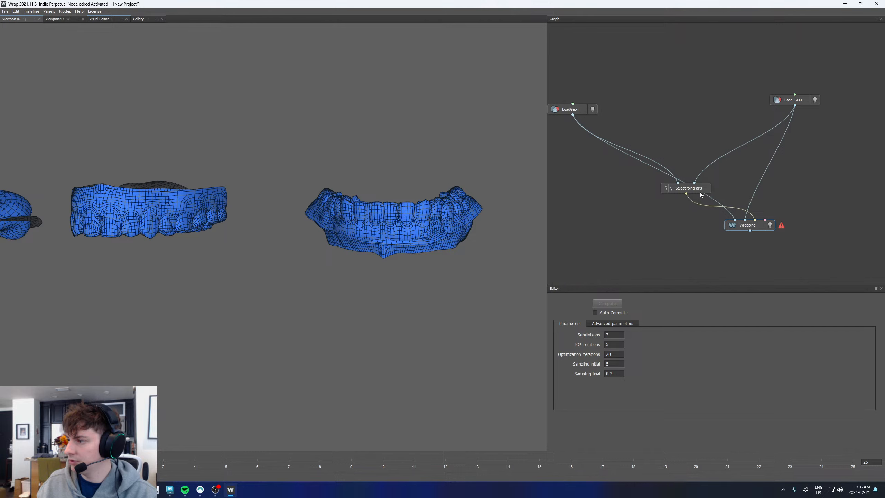
left_click(699, 190)
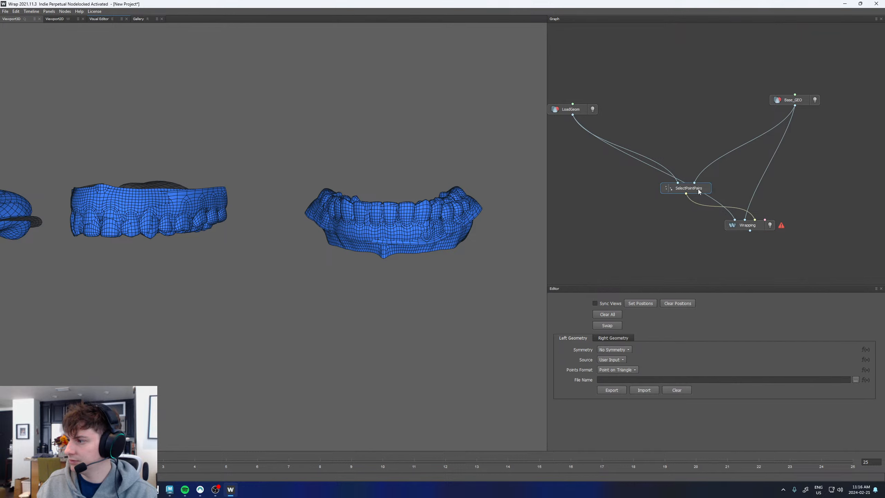
Open the two meshes side by side in the Visual Editor and synchronise both views on the lower front teeth
left_click(102, 20)
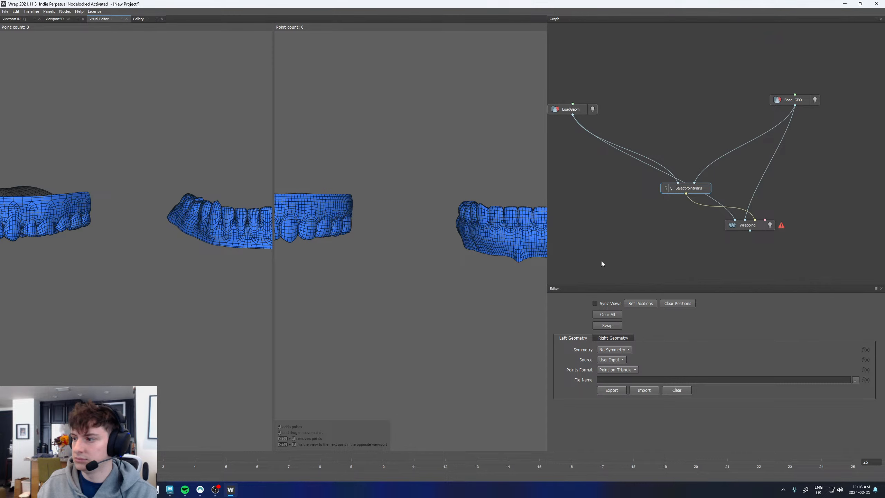
left_click(595, 303)
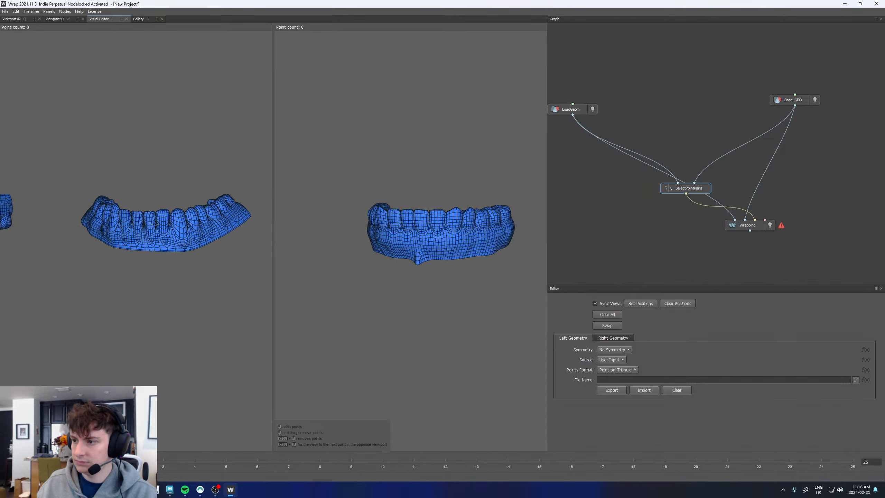
scroll(156, 224, "up", 5)
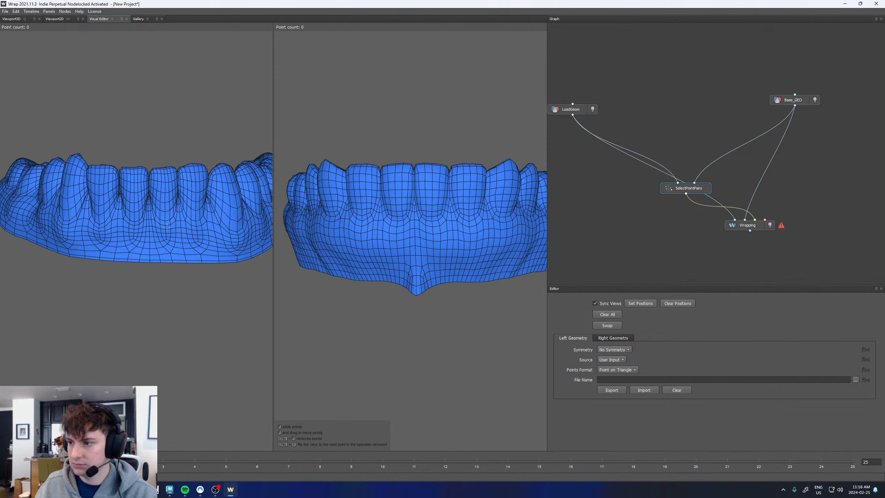
scroll(192, 240, "up", 3)
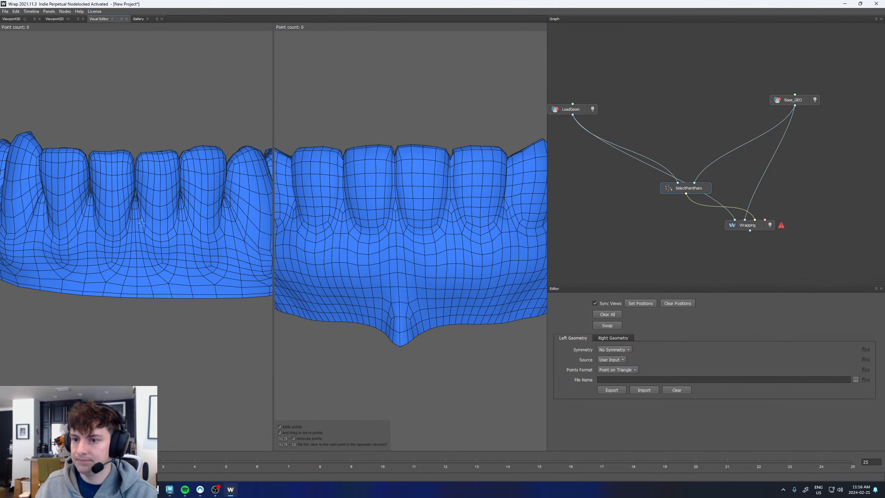
left_click_drag(142, 223, 148, 223, "alt")
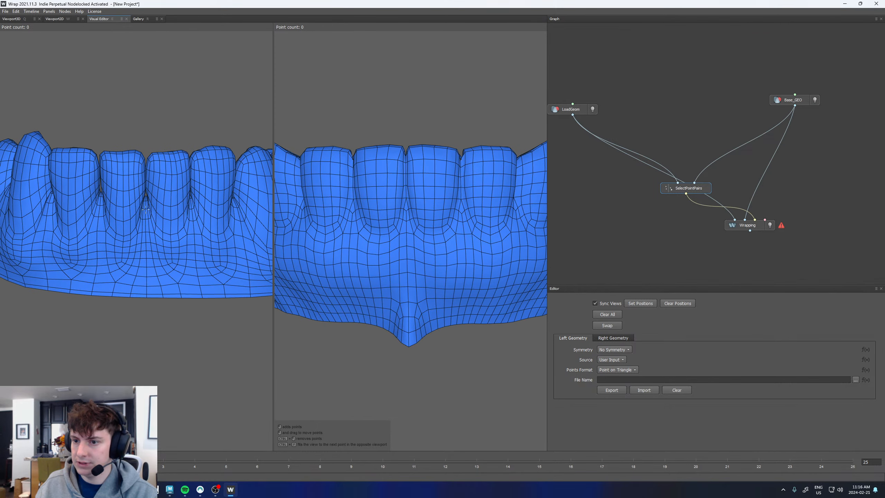
Add matching points at the gumline between the central lower incisors and on the inner upper corners of the four incisors
left_click(407, 218)
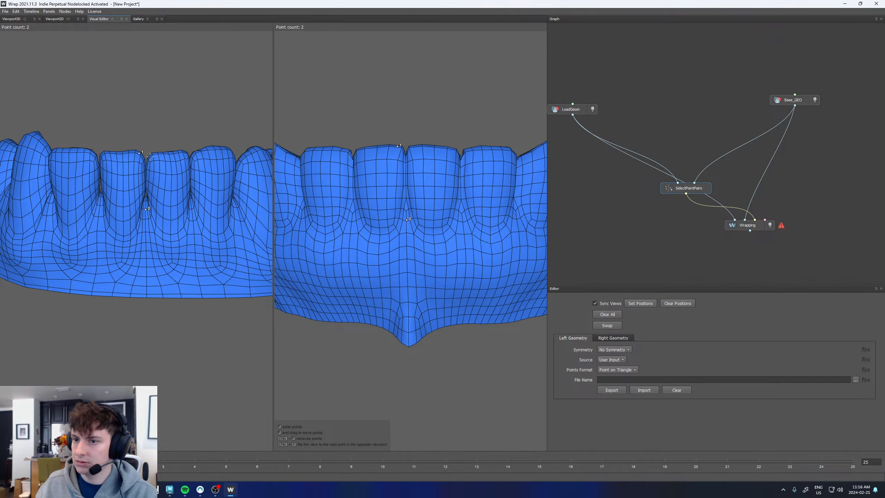
left_click(155, 154)
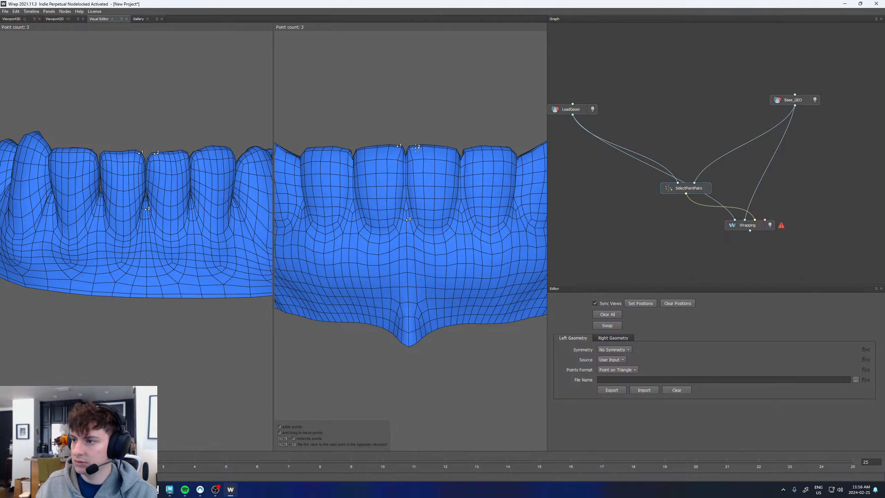
left_click(92, 152)
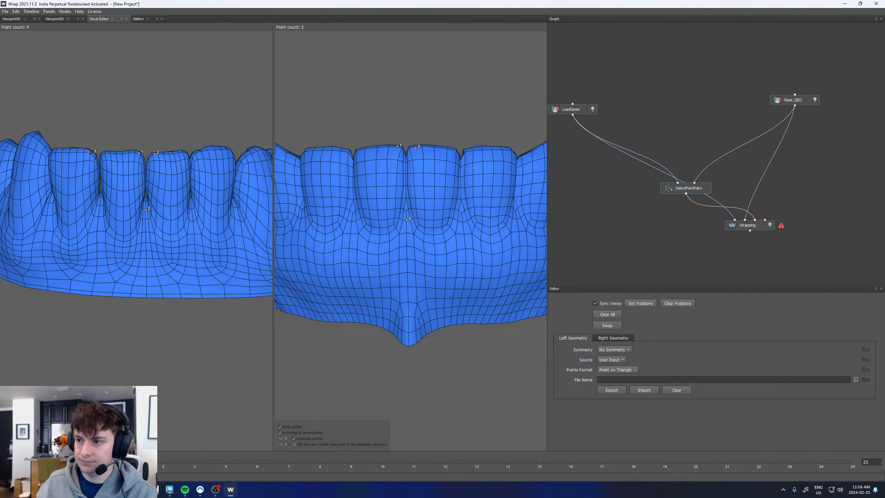
left_click(347, 151)
left_click(198, 153)
left_click(469, 151)
Add three gumline point pairs: on both outer sides of the central incisors, and between the viewed-left lateral incisor and canine
left_click(193, 209)
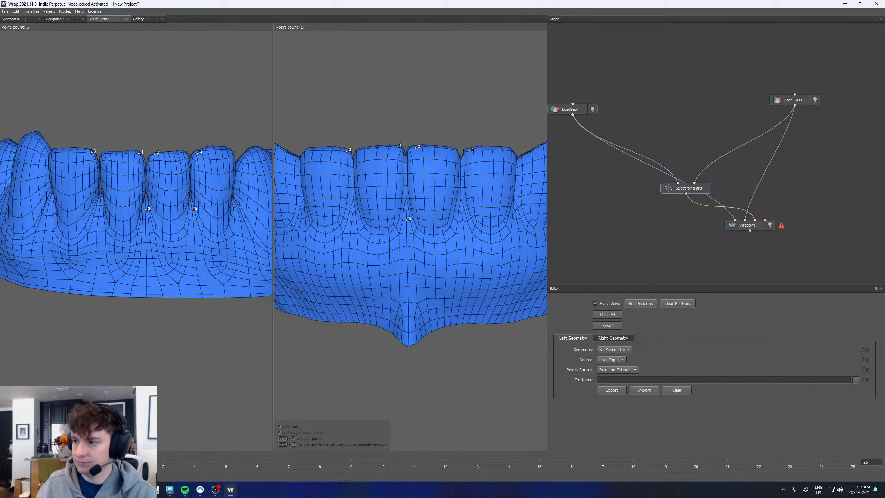
left_click(462, 213)
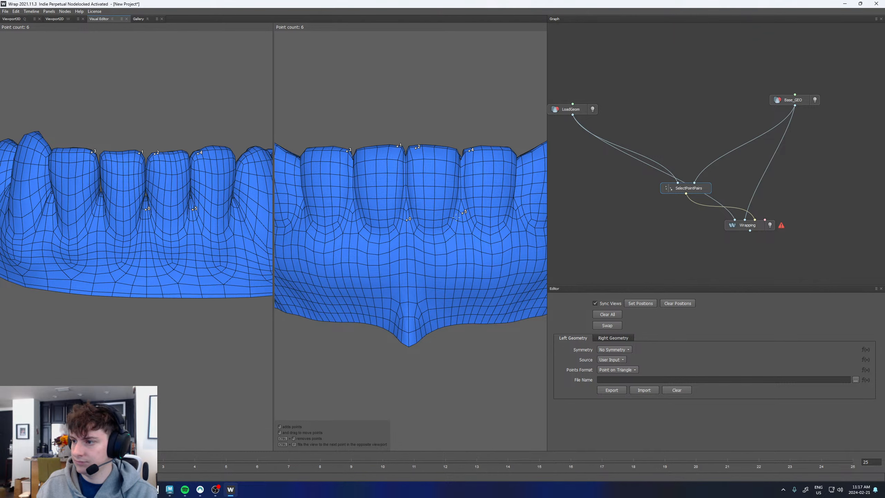
left_click(353, 213)
left_click(302, 210)
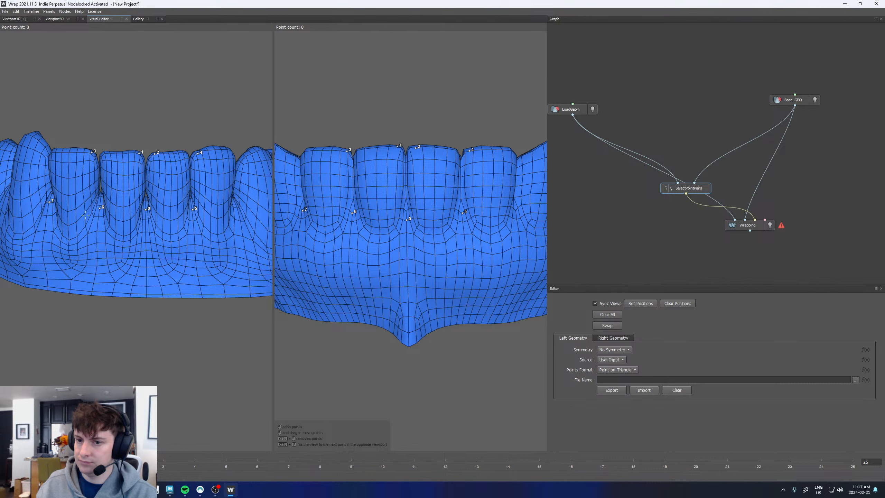
Add matching points on the tips of the viewed-left lower canine and first premolar of both meshes
left_click_drag(87, 150, 174, 150, "alt")
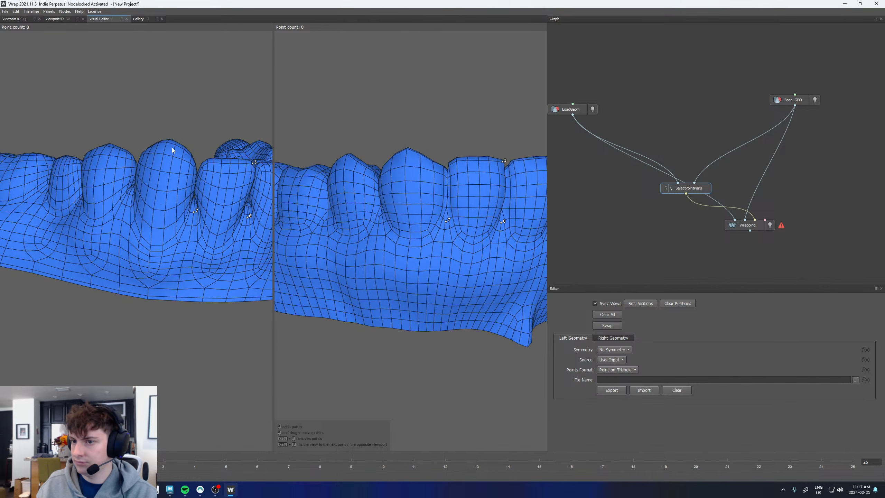
left_click(170, 142)
left_click(409, 149)
left_click_drag(116, 150, 175, 150, "alt")
left_click(170, 149)
left_click(408, 161)
Add matching points on the crowns of the second premolar, the first molar and the rearmost molar of both meshes
left_click_drag(132, 154, 175, 162, "alt")
left_click(169, 173)
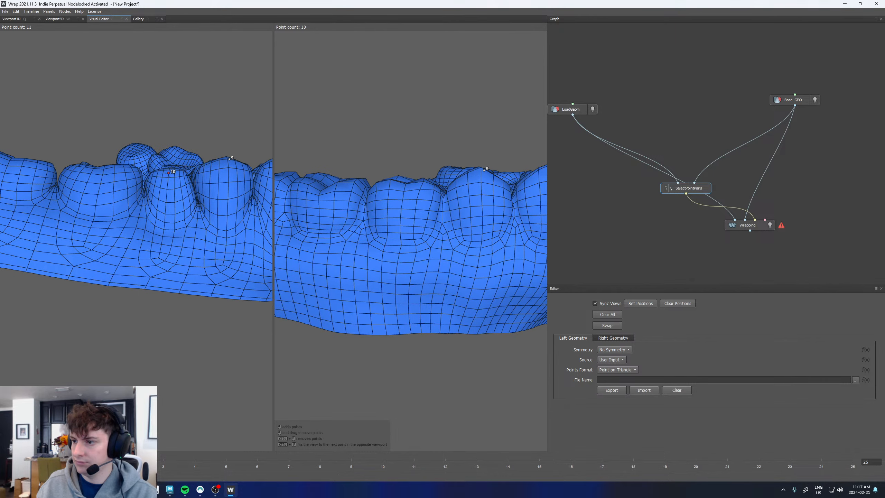
left_click(407, 184)
left_click(321, 191)
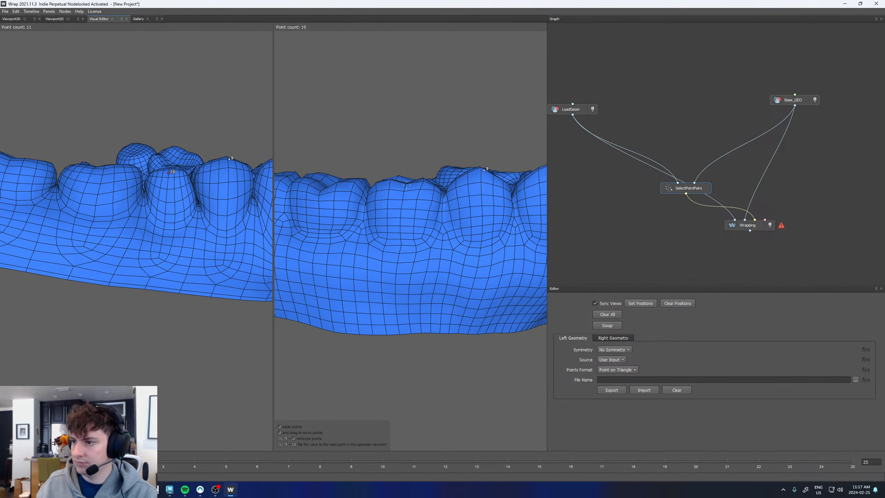
left_click(103, 171)
middle_click_drag(102, 171, 224, 172, "alt")
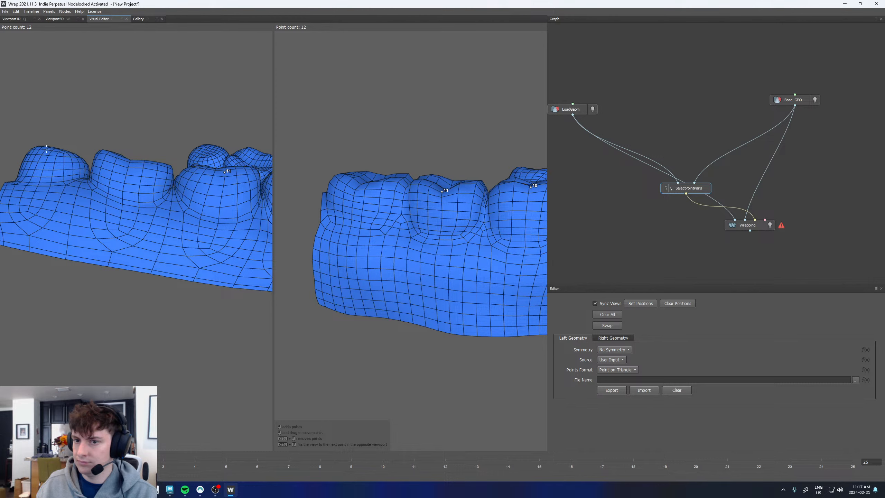
left_click(46, 149)
Reposition point pair 12, onto the second-to-last molar of the LoadGeom mesh and the rear molar of Base_GEO
right_click_drag(235, 206, 83, 192, "alt")
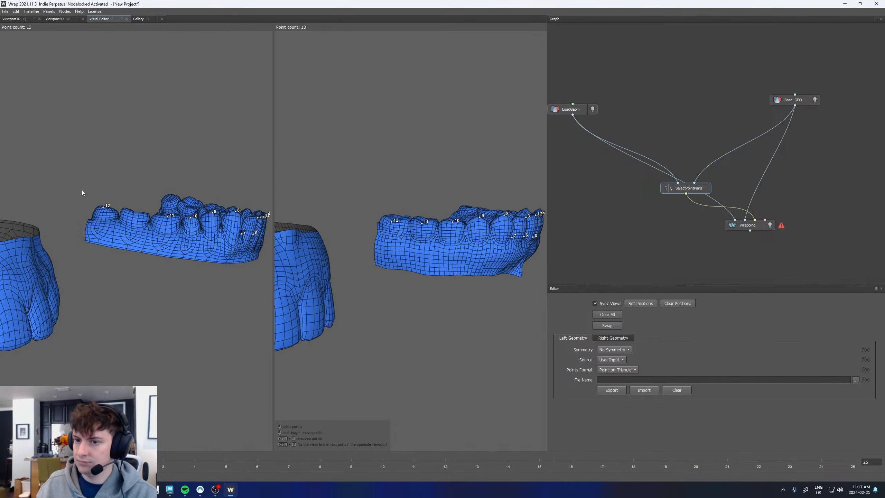
left_click_drag(211, 219, 207, 228, "alt")
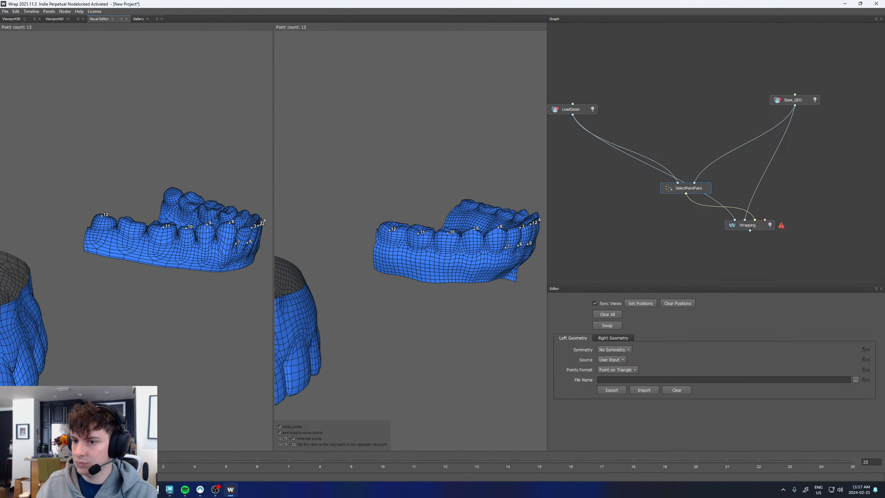
left_click(390, 231, "ctrl")
right_click_drag(384, 216, 450, 216, "alt")
left_click_drag(495, 212, 369, 206, "alt")
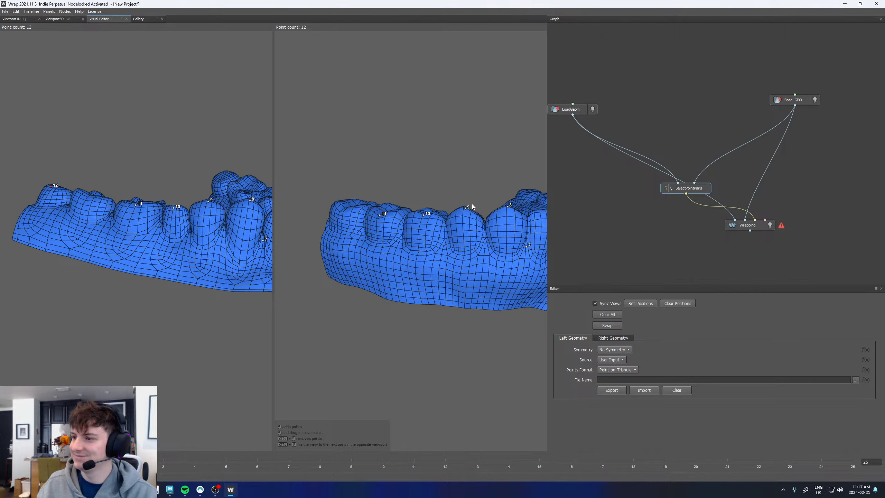
left_click_drag(473, 206, 356, 226, "alt")
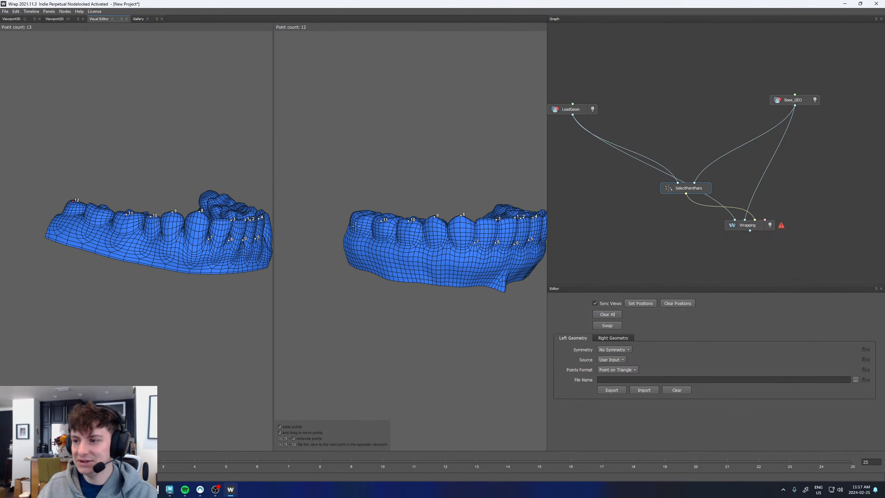
left_click_drag(415, 220, 406, 229, "alt")
scroll(405, 229, "up", 3)
left_click_drag(63, 196, 105, 210)
left_click(355, 221)
scroll(366, 194, "down", 6)
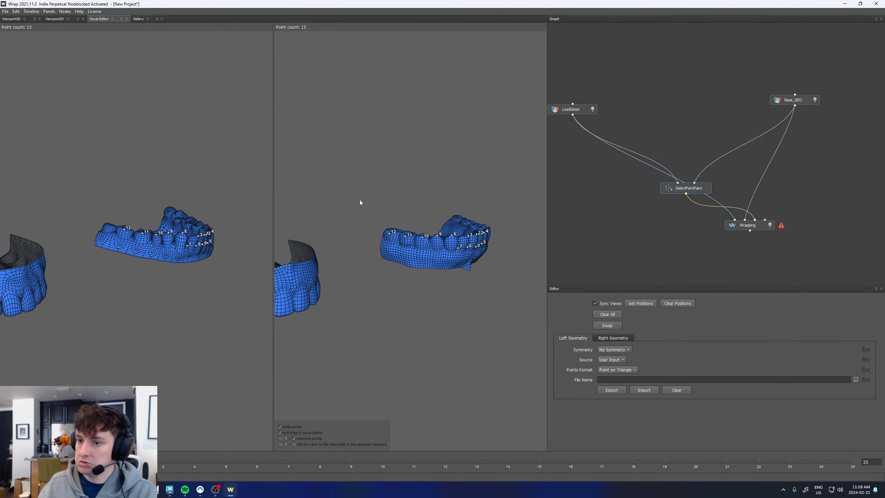
left_click_drag(359, 199, 349, 186, "alt")
scroll(408, 208, "up", 3)
scroll(409, 209, "up", 2)
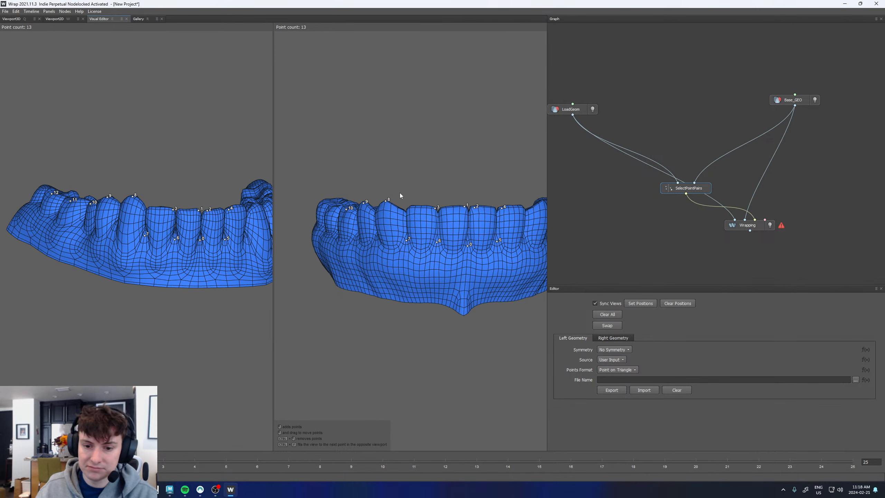
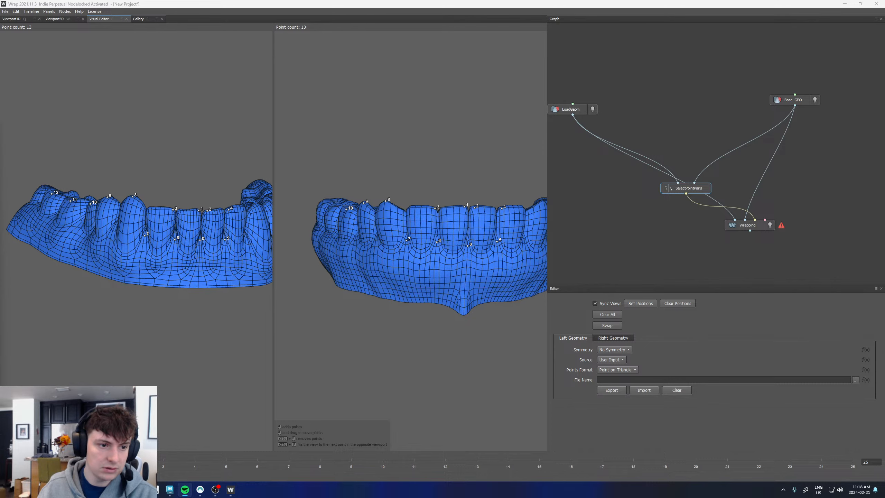
Bring the Spotify window into view, look through the current track's artist and credits, and move the window off screen
left_click_drag(0, 308, 418, 98)
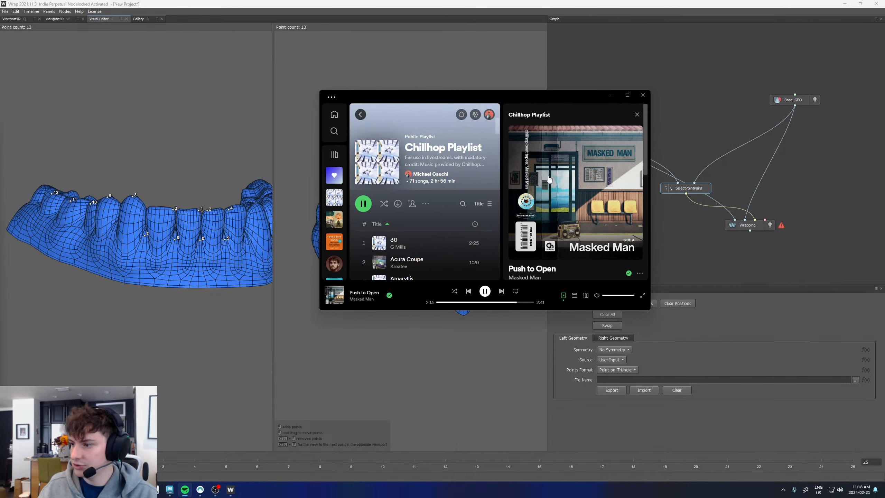
scroll(548, 188, "down", 1)
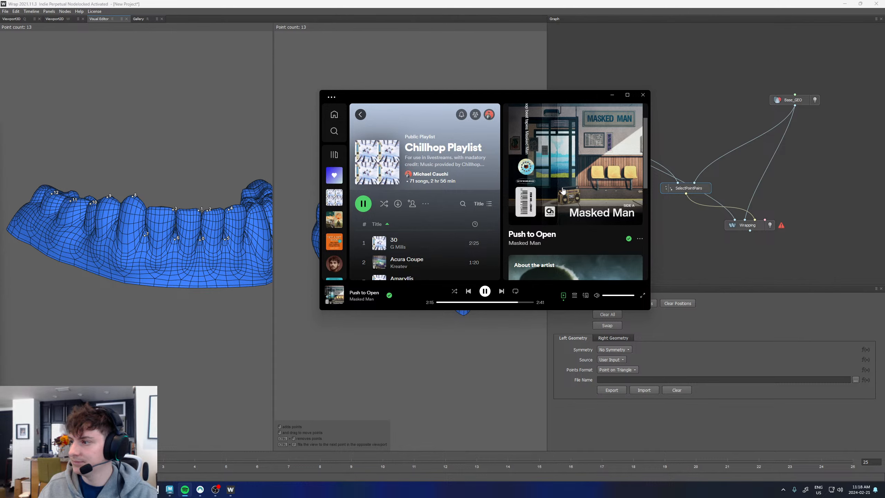
scroll(560, 180, "down", 3)
scroll(560, 179, "down", 3)
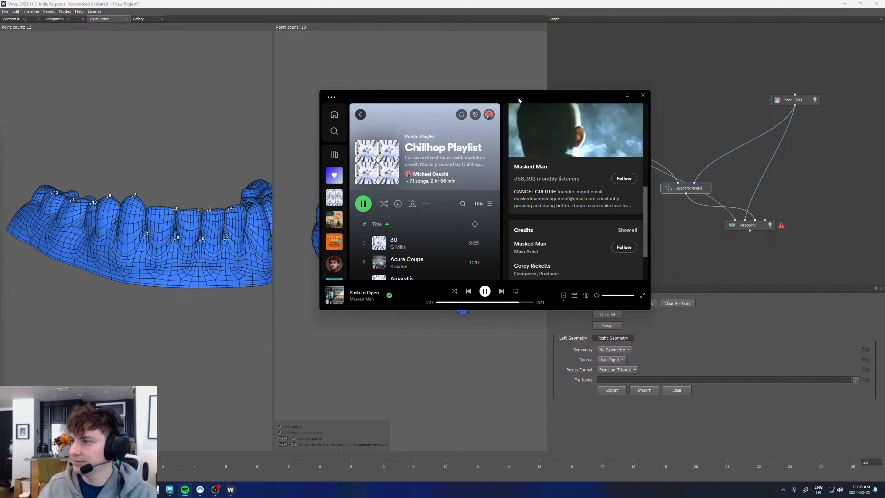
left_click_drag(520, 96, 0, 211)
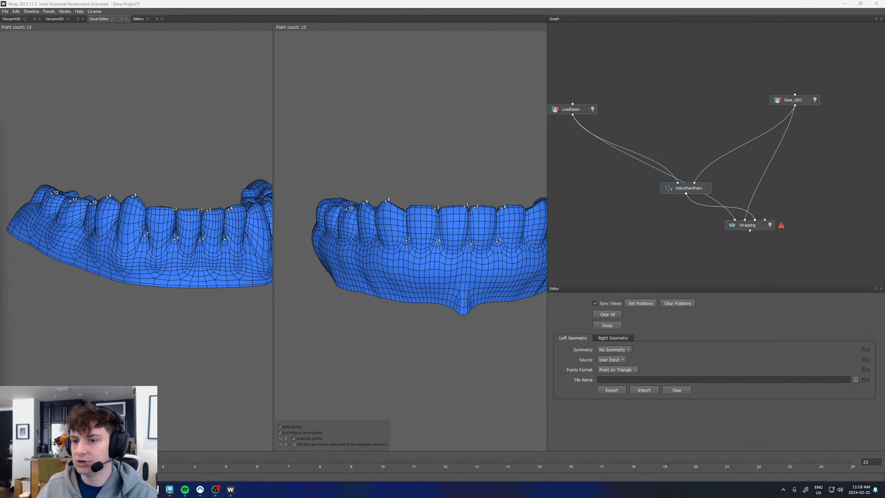
Add gumline point pairs 13, 14 and 15 in the gaps between the canine, the two premolars and the first molar
left_click_drag(139, 232, 153, 231)
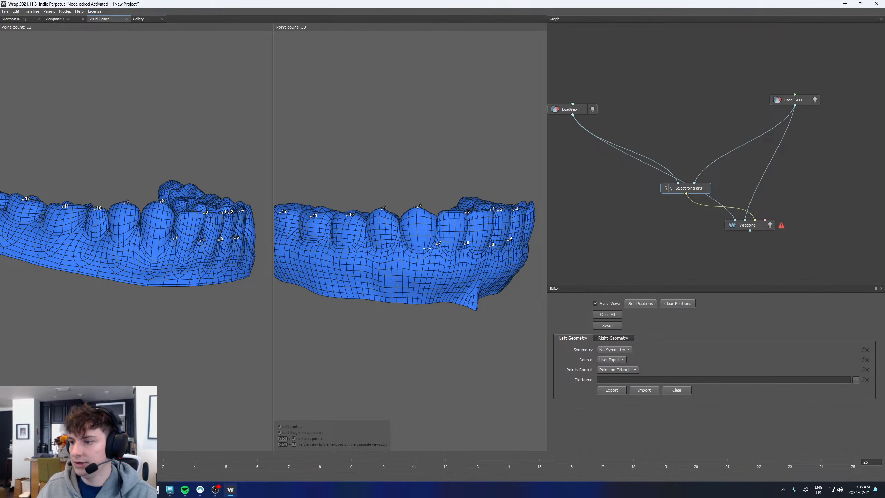
scroll(175, 253, "up", 5)
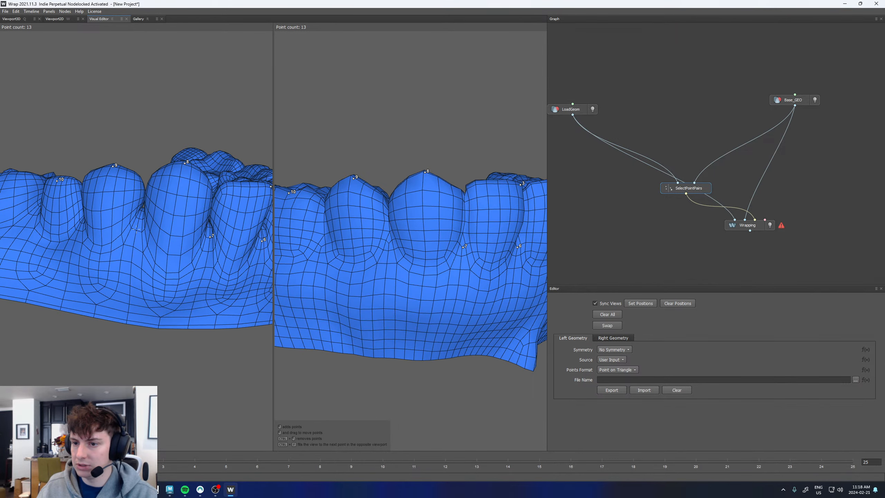
left_click(136, 230)
left_click(390, 245)
left_click_drag(390, 245, 408, 243)
left_click(403, 245)
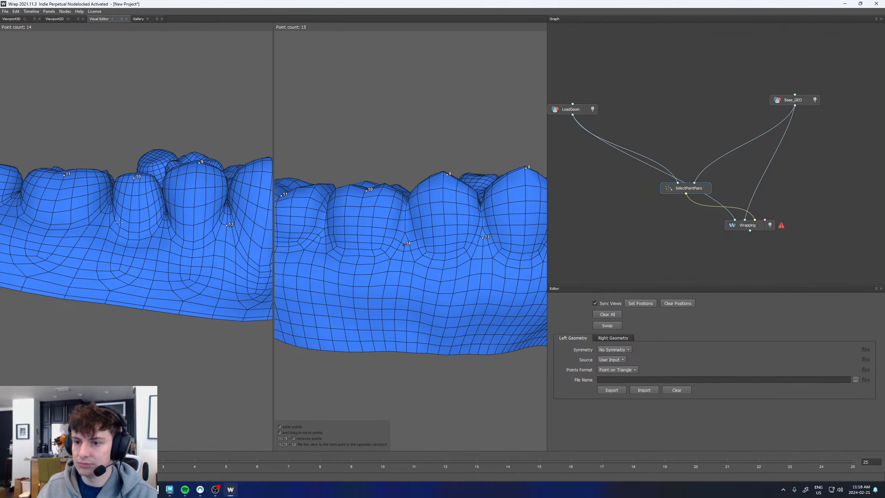
left_click(164, 228)
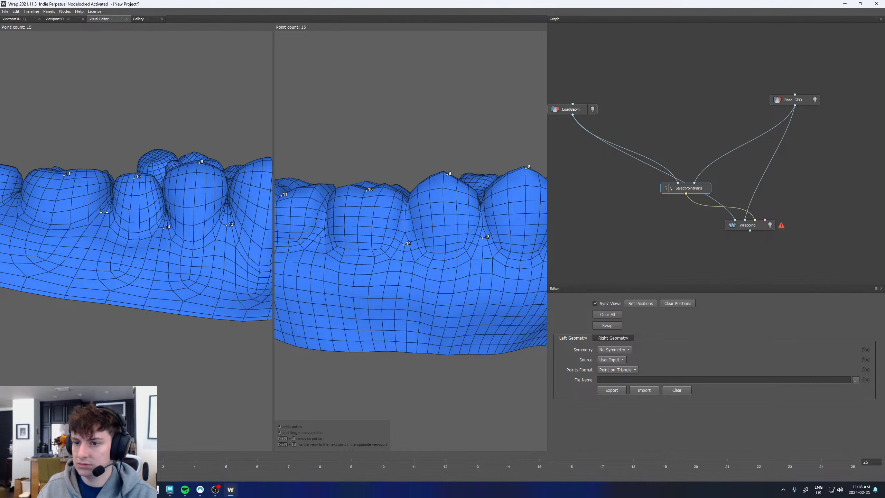
left_click(105, 214)
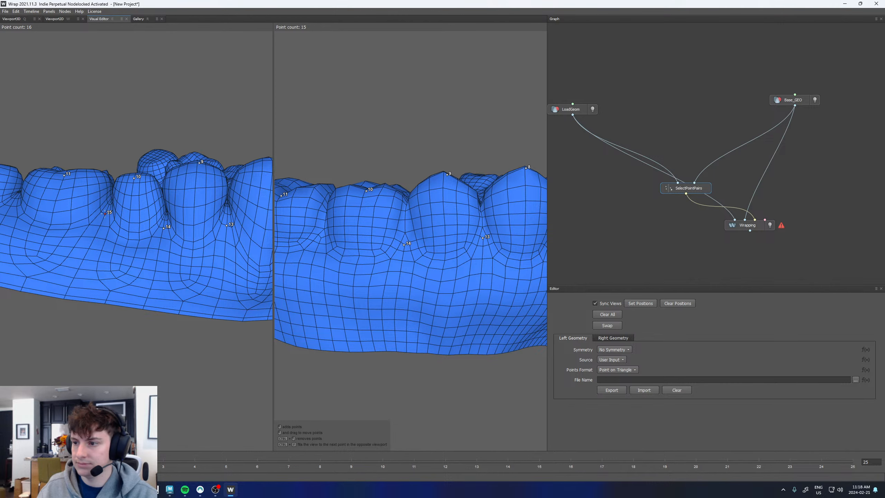
left_click(321, 237)
Add a matching point on the tip of the opposite lower canine on both meshes
scroll(324, 237, "down", 5)
left_click_drag(435, 241, 339, 244, "alt")
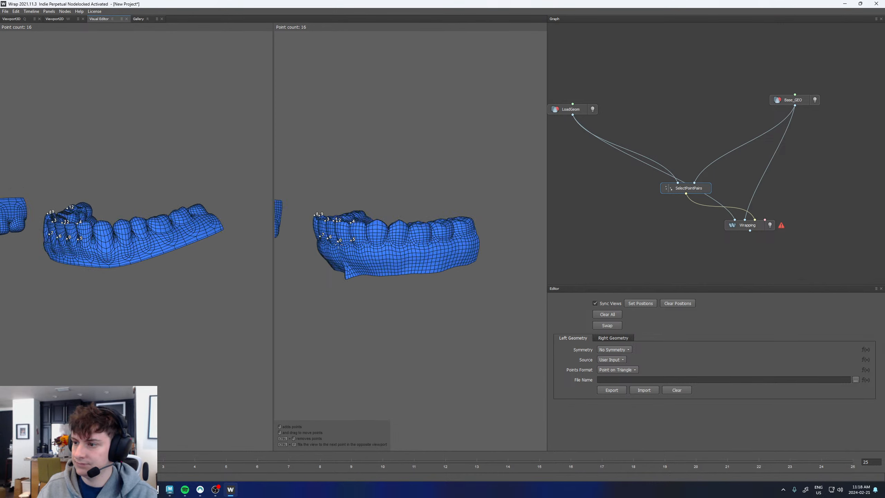
scroll(338, 244, "up", 5)
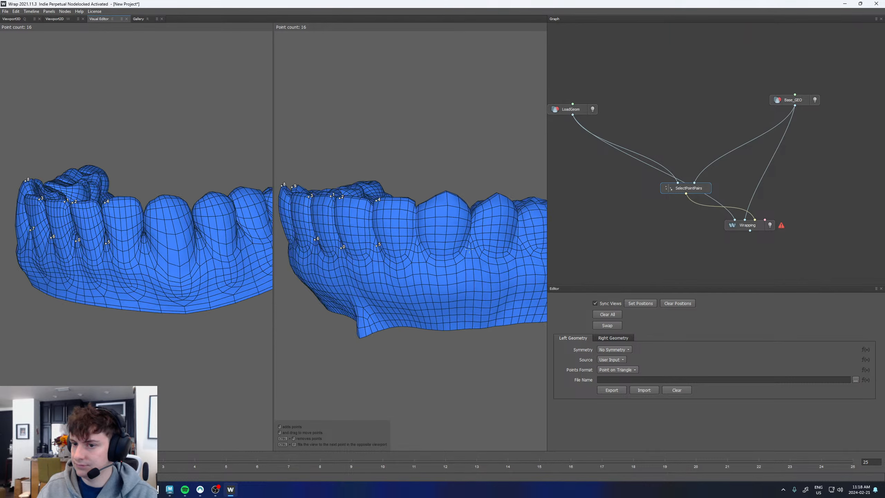
mouse_move(470, 249)
left_mouse_down("alt")
mouse_move(490, 248)
mouse_move(473, 253)
left_mouse_up("alt")
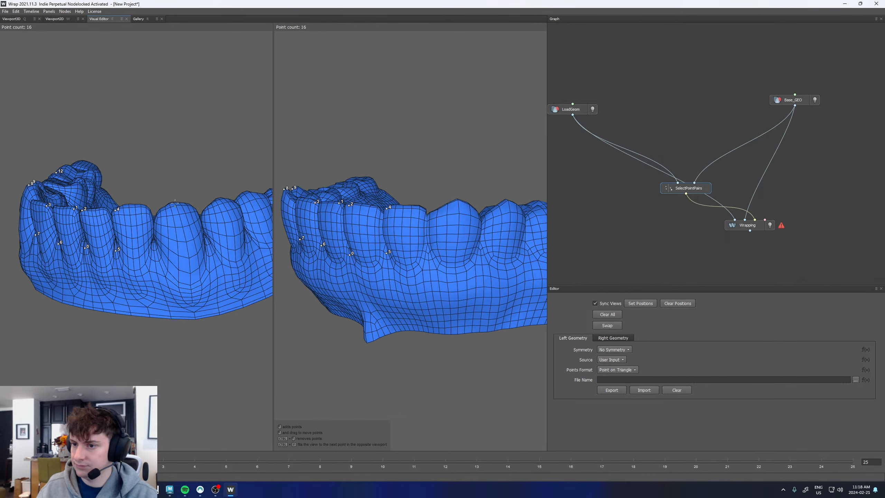
left_click(175, 204)
left_click(457, 201)
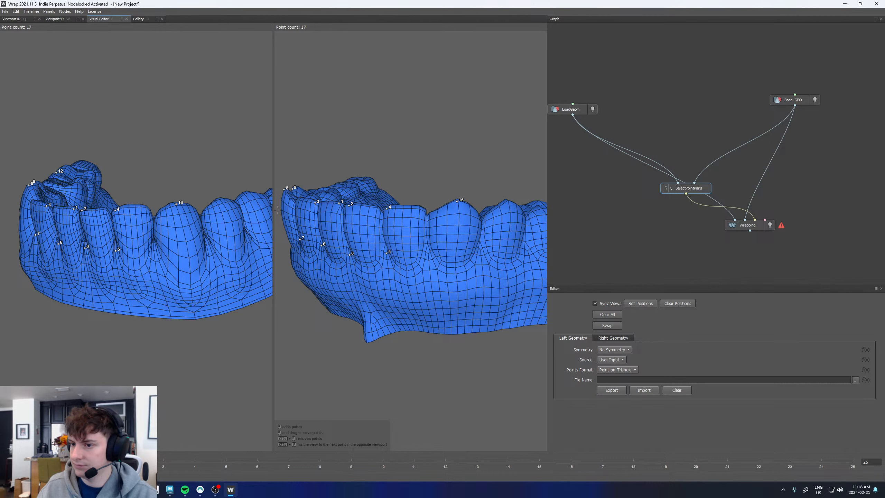
Add point pairs 17 and 18 on the tips of the two lower premolars beside the point 16 canine on both meshes
left_click(221, 200)
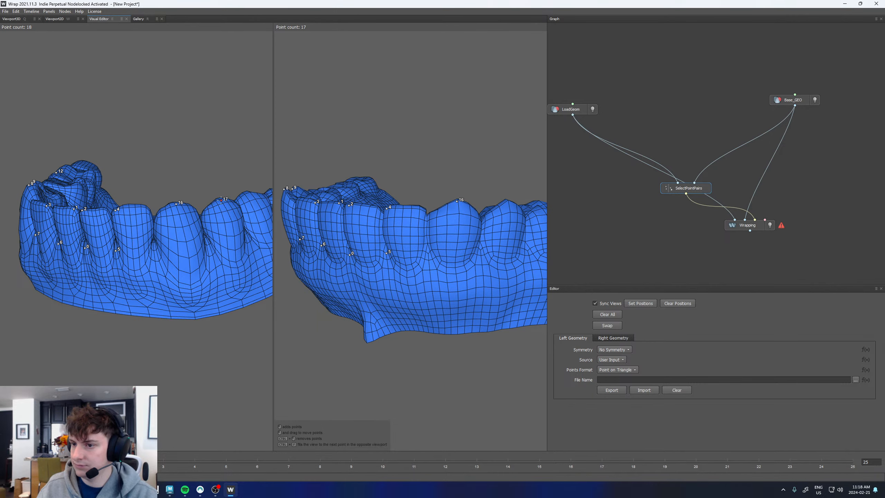
left_click(506, 200)
left_click_drag(238, 234, 180, 237, "alt")
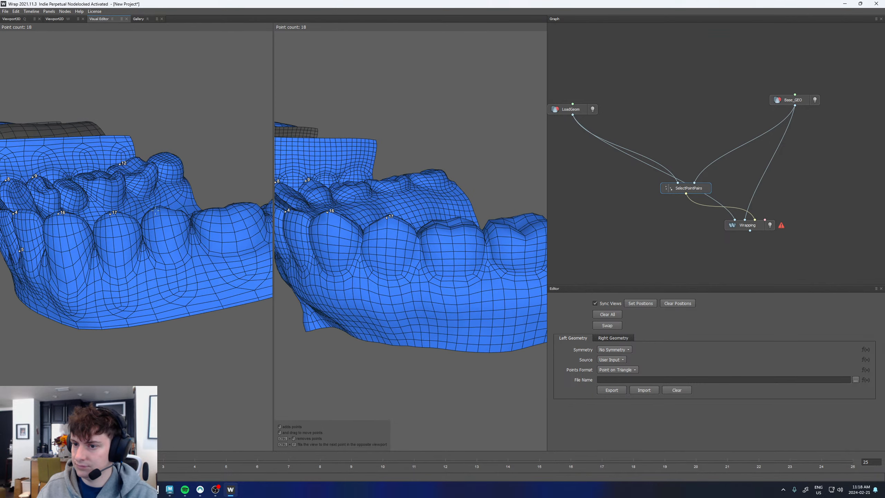
left_click(160, 209)
left_click(452, 231)
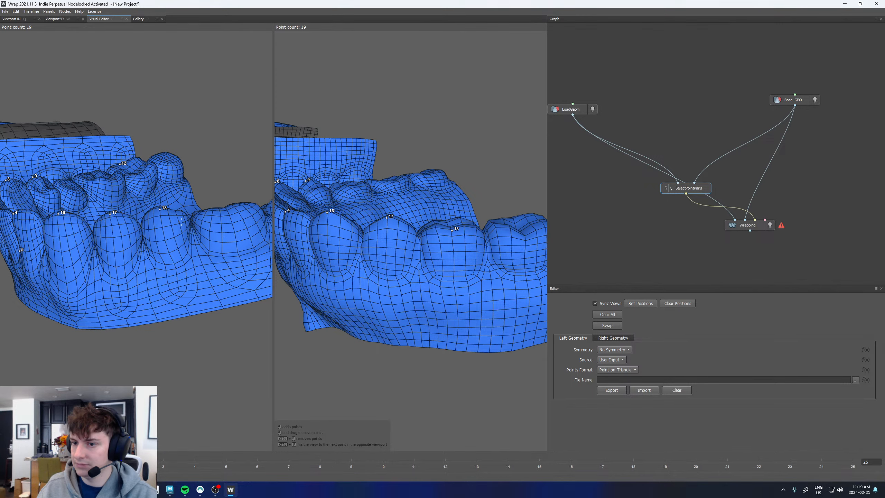
Add point pairs 19 and 20 on the top edges of the two lower molars behind the point 18 premolar
scroll(192, 232, "down", 5)
scroll(193, 232, "up", 5)
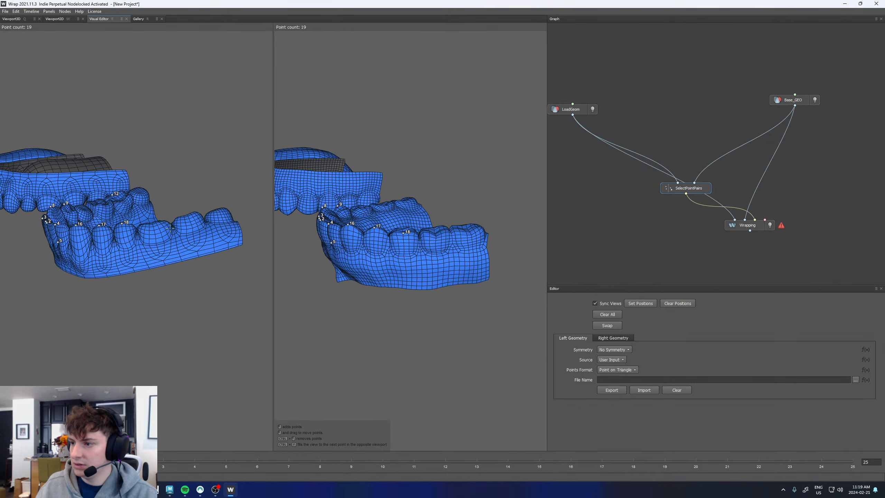
left_click(163, 214)
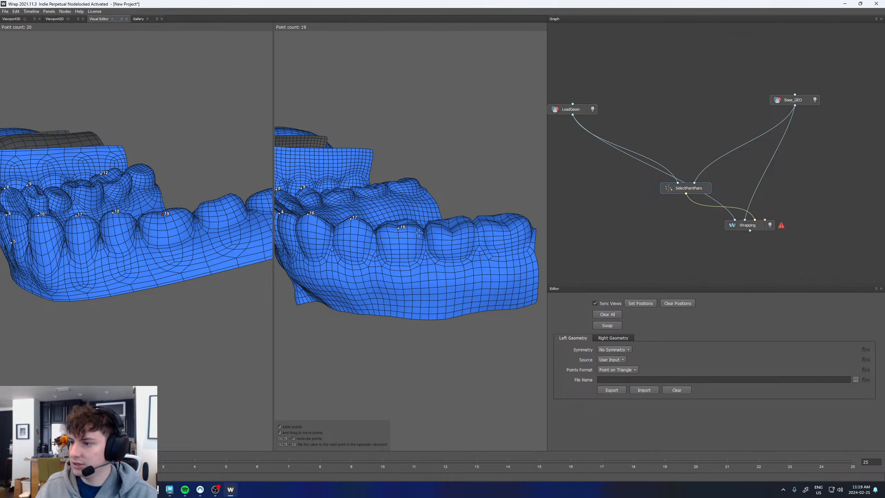
left_click(454, 232)
left_click(221, 201)
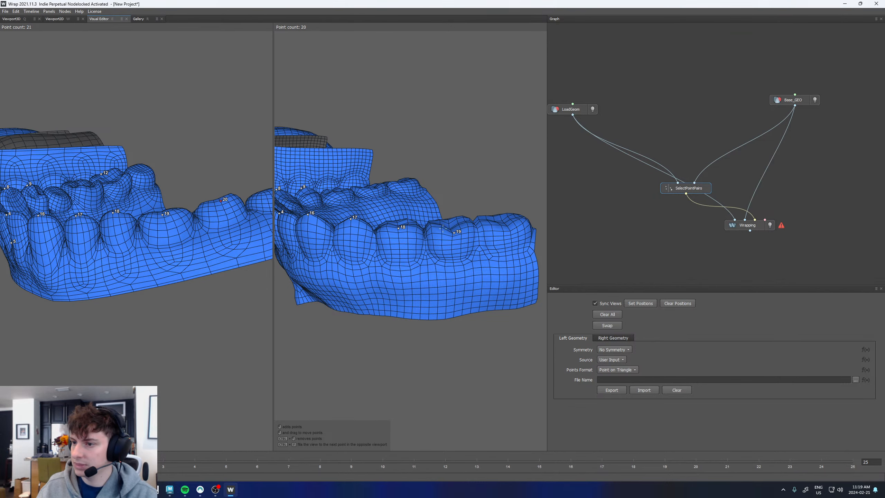
left_click(507, 228)
Add gumline point pairs 21, 22 and 23 in the gaps between the lateral incisor, canine and two premolars on the point 16 side
scroll(115, 237, "down", 5)
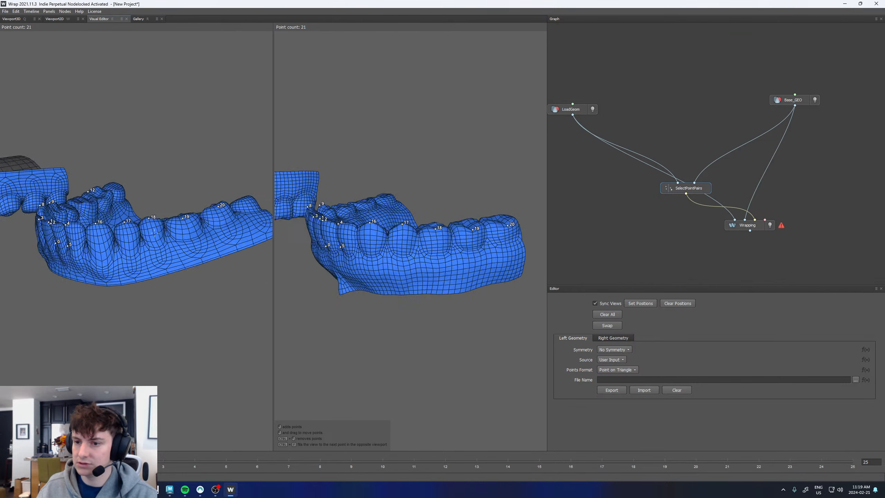
scroll(115, 238, "up", 6)
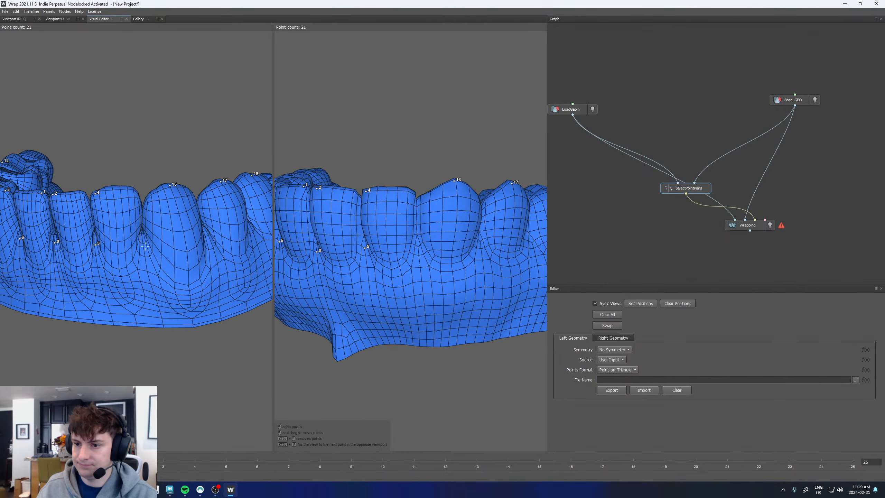
left_click(144, 250)
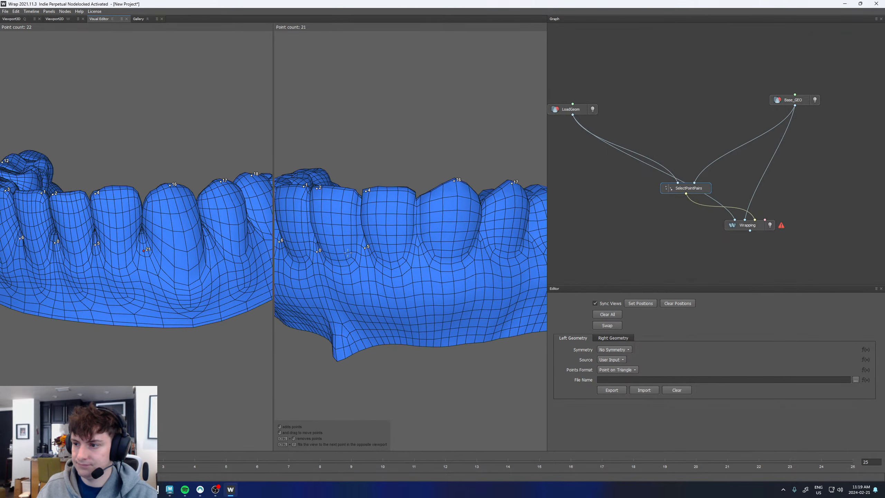
left_click(418, 247)
left_click_drag(418, 247, 352, 243, "alt")
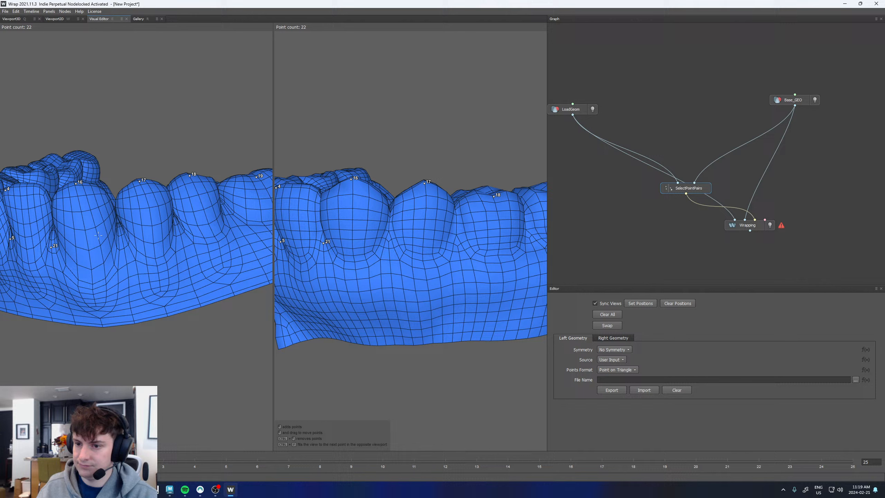
left_click(123, 242)
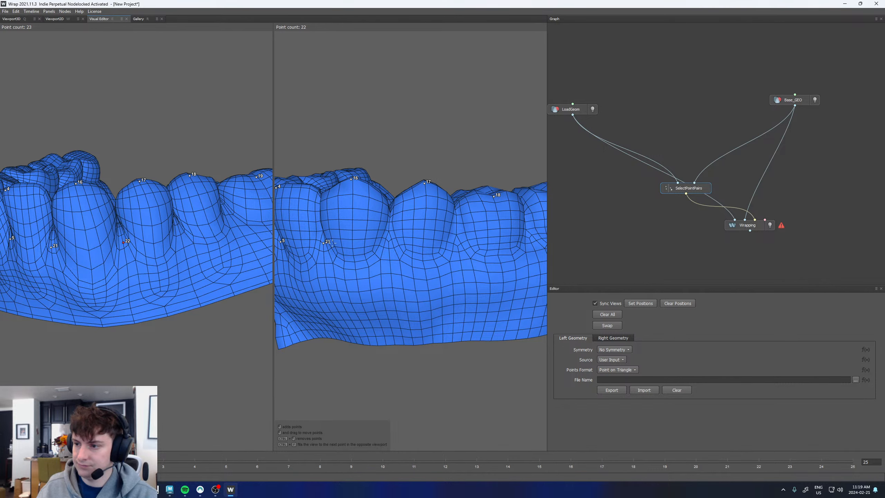
left_click(389, 242)
left_click(178, 231)
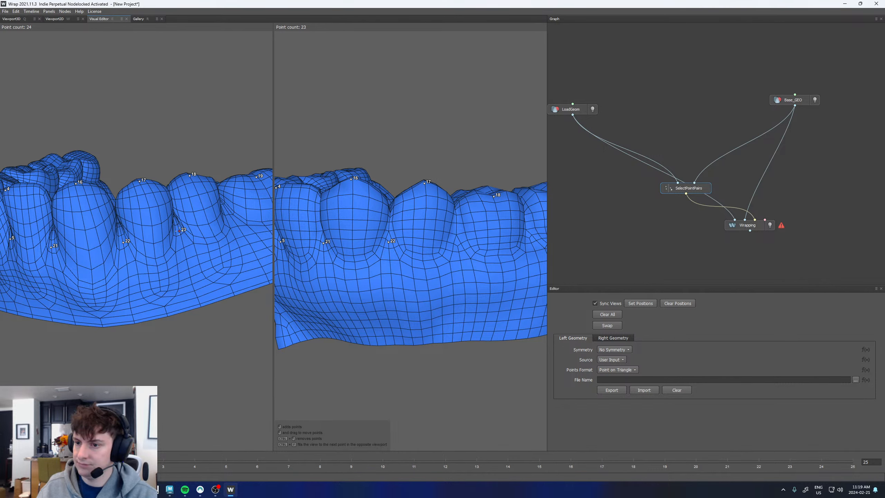
left_click(457, 245)
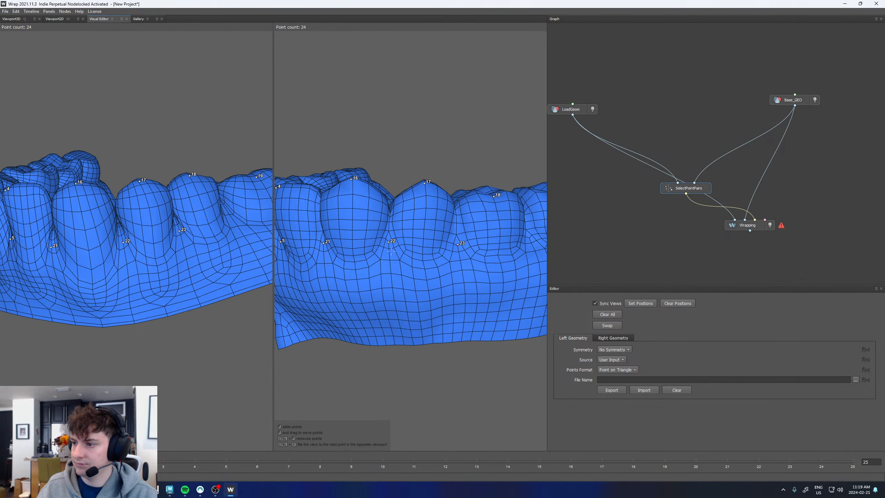
Add gumline point pairs 24 and 25 in the gaps before and behind the lower first molar on both meshes
left_click_drag(457, 245, 383, 257, "alt")
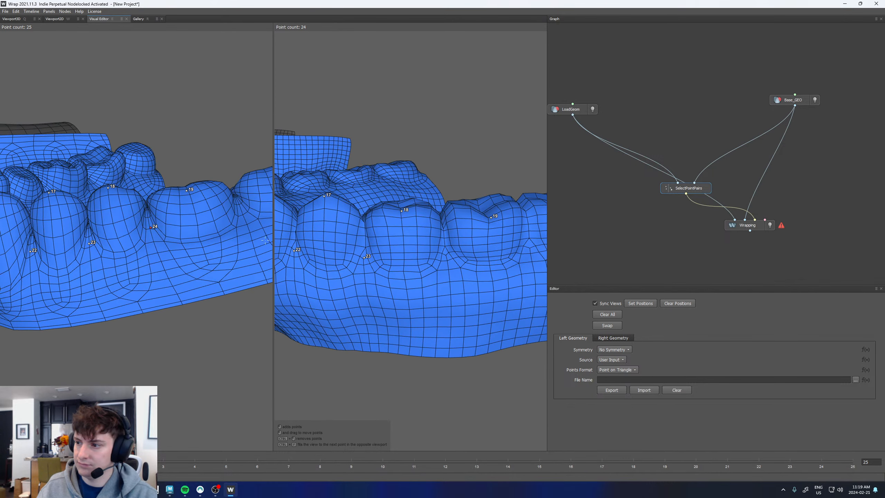
left_click(150, 227)
left_click_drag(222, 216, 202, 216, "alt")
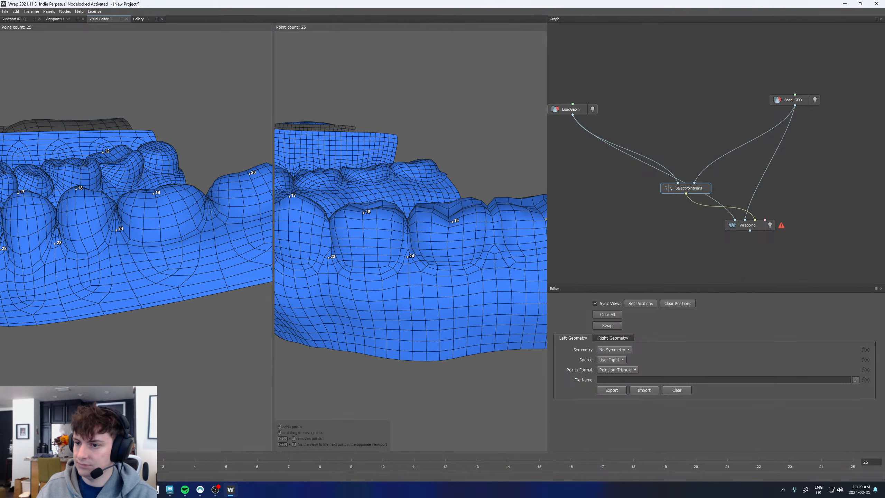
left_click(211, 214)
left_click(496, 257)
Add point pair 26 at the front centre of the lower gum, well below the central incisors on both meshes
right_click_drag(496, 256, 94, 249, "alt")
left_click_drag(94, 249, 169, 252, "alt")
right_click_drag(170, 252, 166, 268, "alt")
left_click(159, 264)
left_click(421, 295)
Add gum point pairs 27, 28 and 29 directly below the two lower central incisors and the adjacent lateral incisor
left_click(139, 239)
left_click(398, 236)
left_click(178, 237)
left_click(443, 236)
left_click(350, 233)
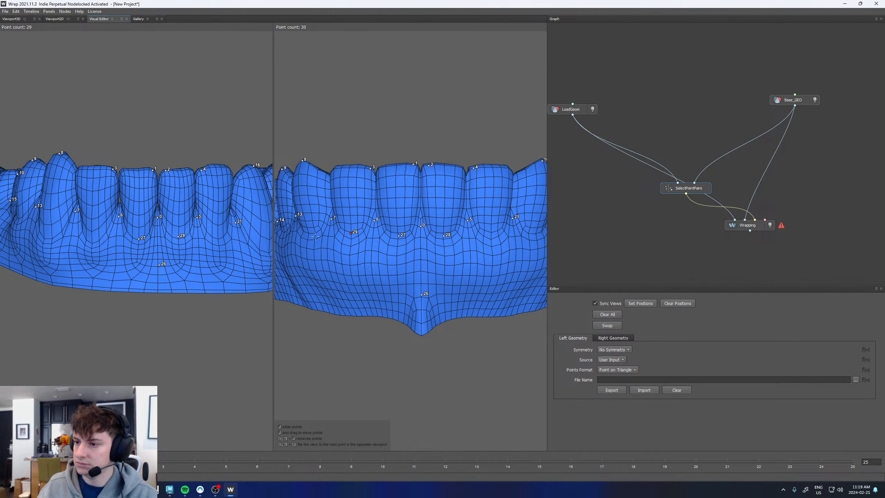
left_click(91, 234)
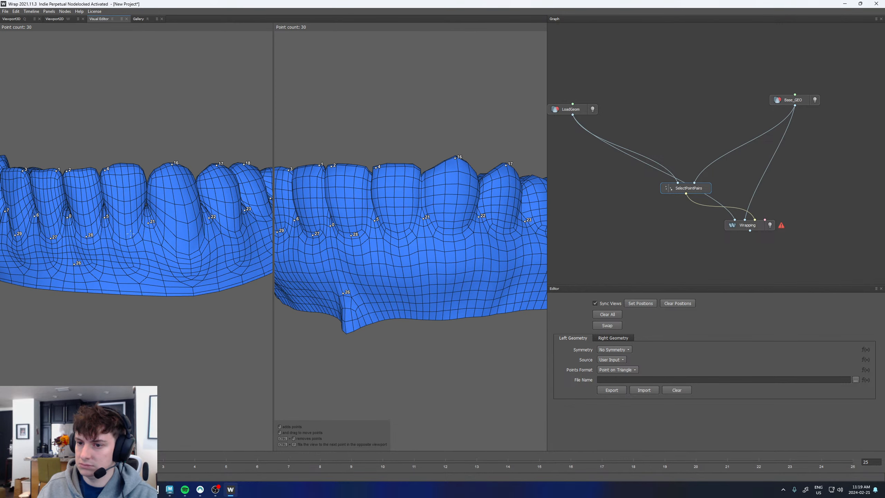
Add gum point pairs 30, 31 and 32 below the lateral incisor, canine and first premolar on the point 16 side
left_click(126, 232)
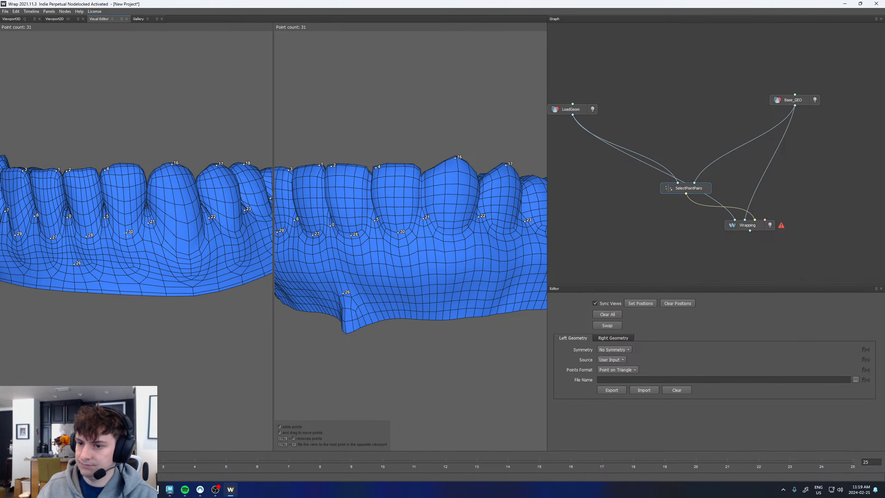
left_click_drag(127, 233, 98, 237)
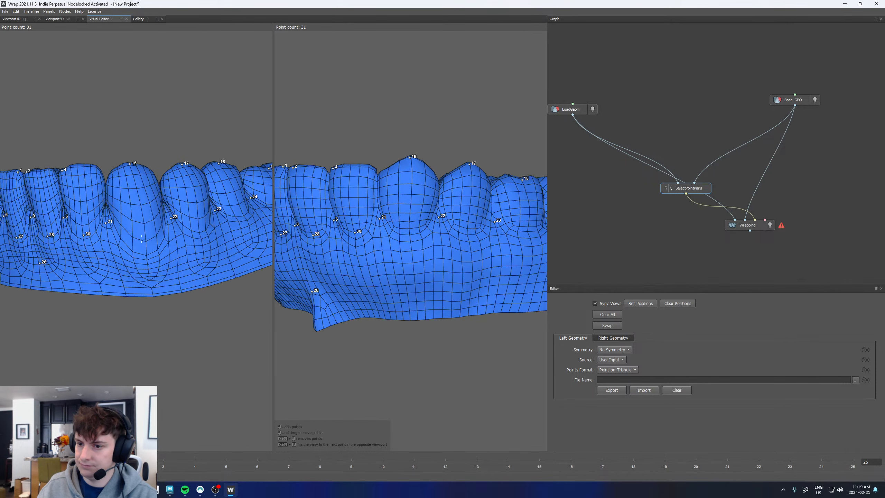
left_click(146, 241)
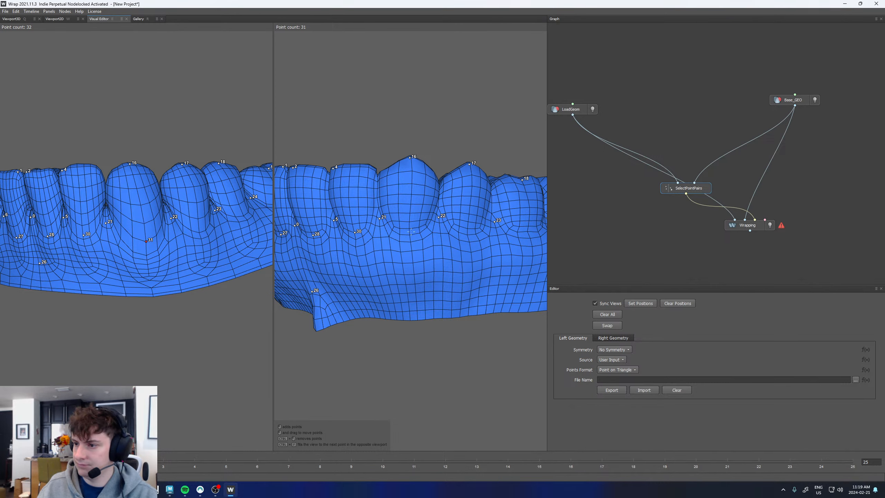
mouse_move(441, 235)
right_mouse_down("alt")
mouse_move(332, 236)
mouse_move(432, 236)
right_mouse_up("alt")
left_click_drag(188, 228, 145, 224, "alt")
left_click(119, 233)
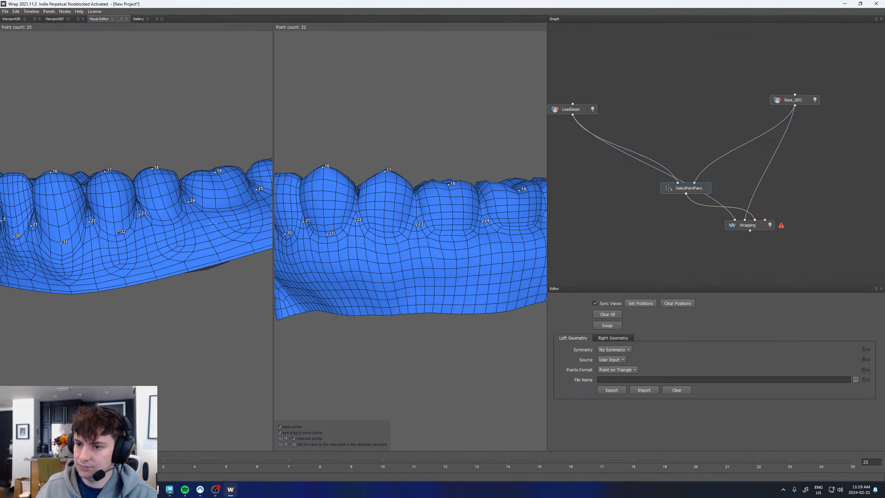
left_click(384, 230)
Place points 33 to 37 around the upper central incisors of Base_GEO: above both teeth, between them, and on both biting edges
scroll(385, 230, "down", 5)
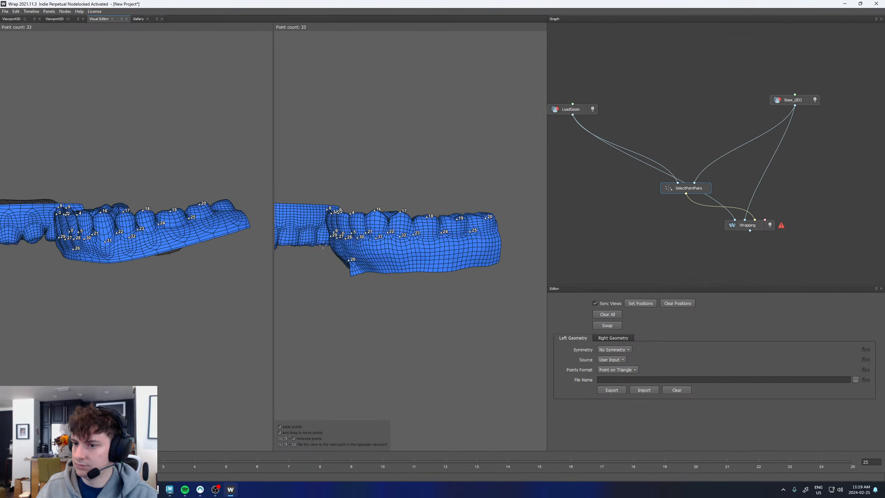
left_click_drag(400, 248, 382, 244, "alt")
middle_click_drag(388, 250, 452, 251, "alt")
left_click_drag(453, 251, 434, 242, "alt")
right_click_drag(434, 242, 504, 268, "alt")
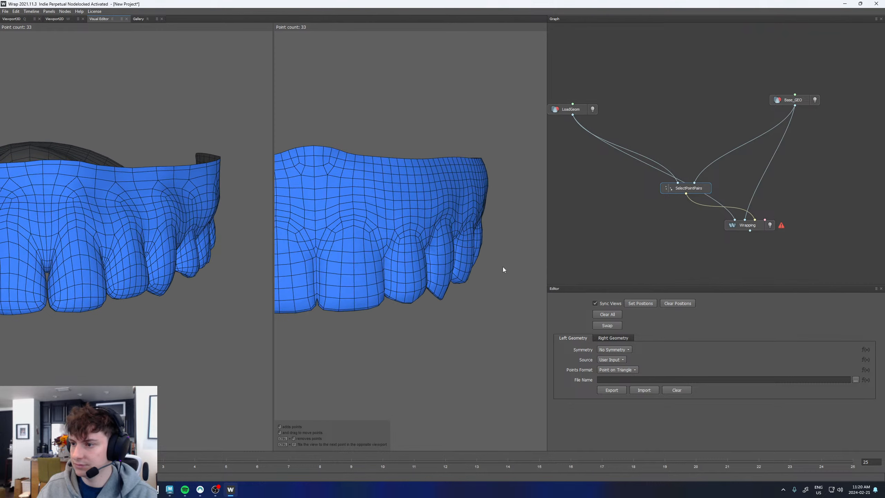
left_click_drag(406, 237, 429, 218, "alt")
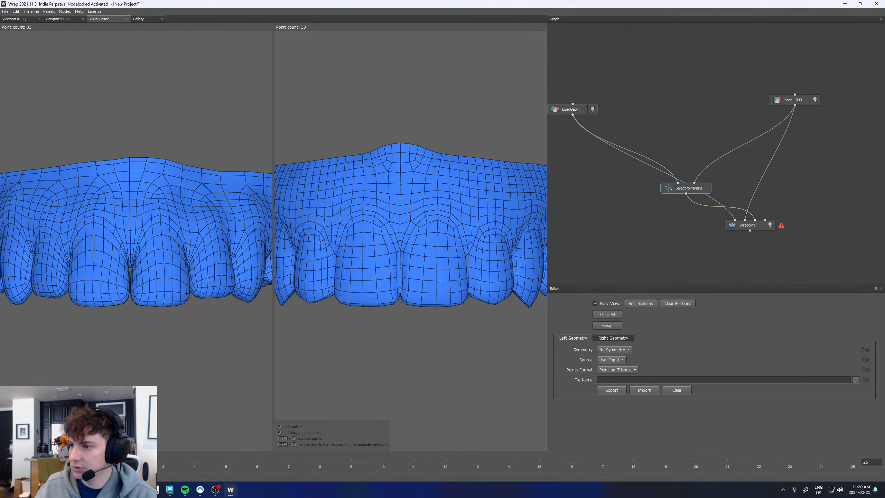
left_click(439, 220)
left_click(399, 240)
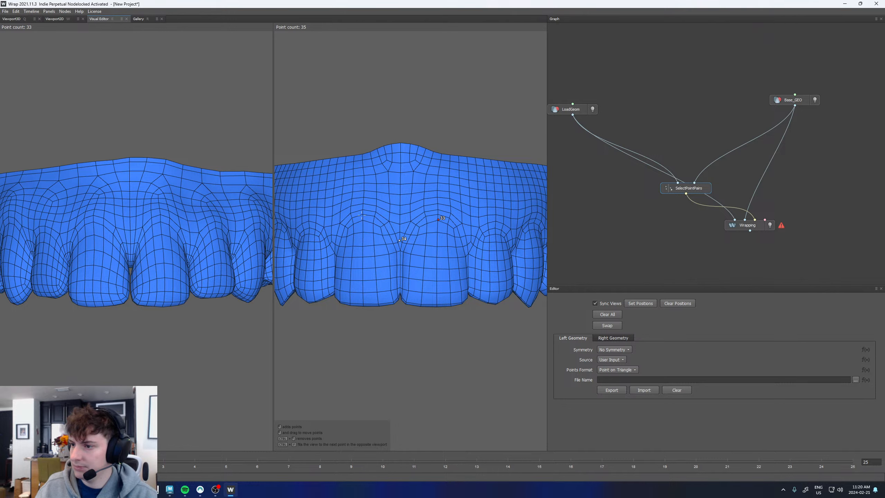
left_click(361, 215)
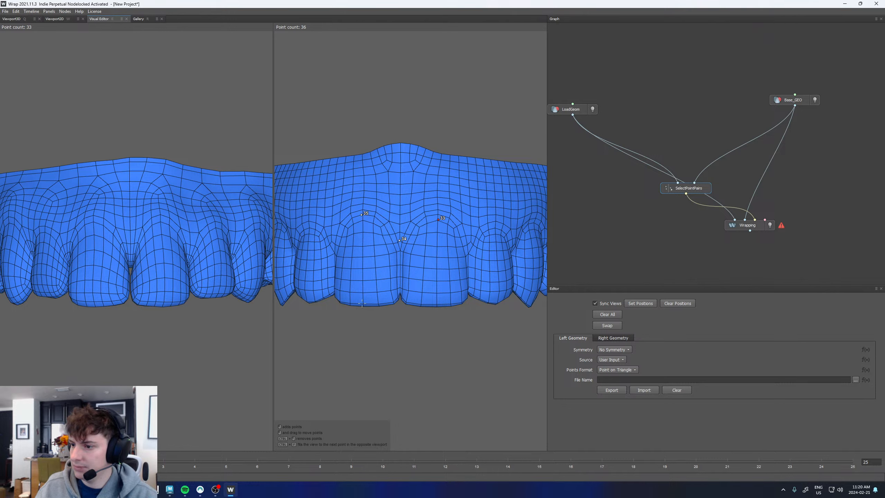
left_click(440, 304)
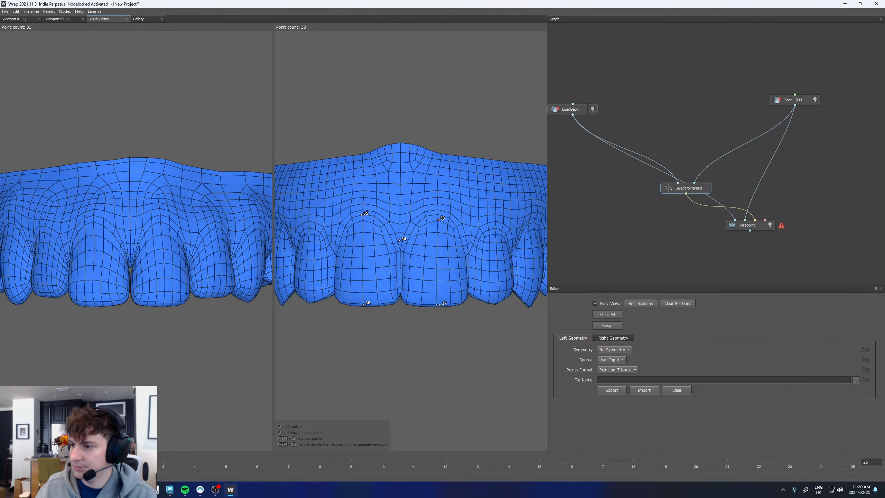
Place the matching points 33 to 37 around the upper central incisors of the LoadGeom mesh
left_click(162, 221)
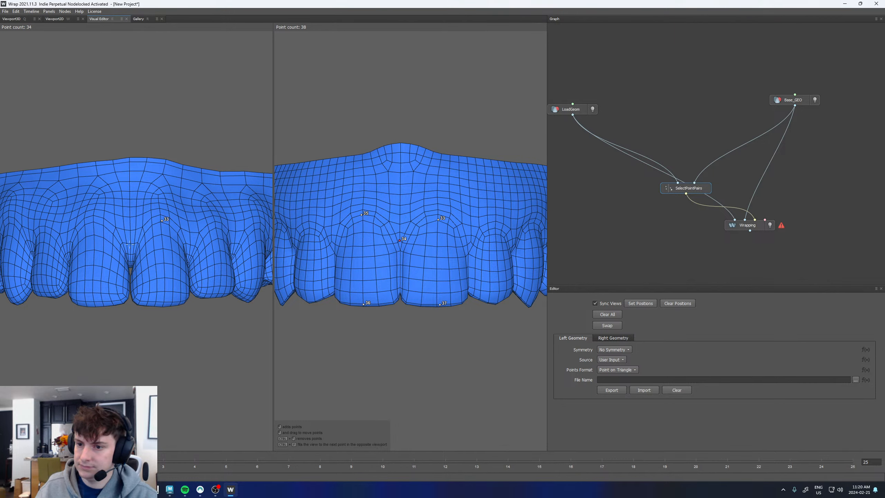
left_click(94, 219)
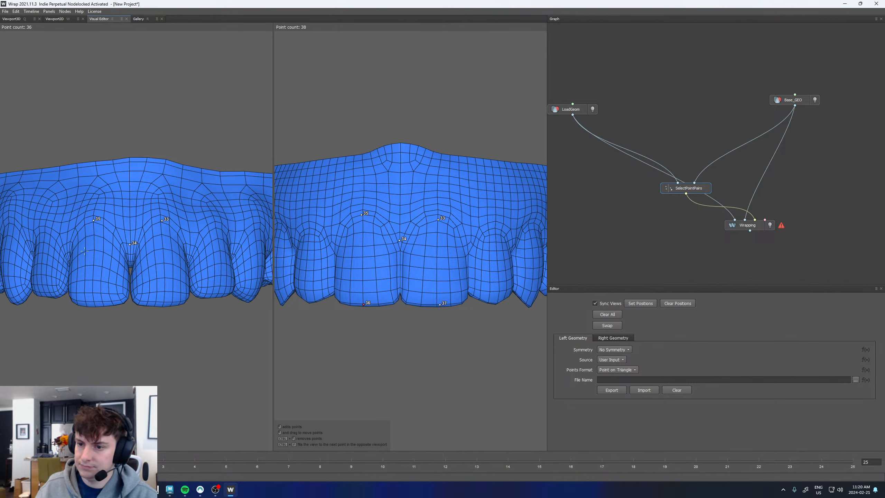
left_click(94, 304)
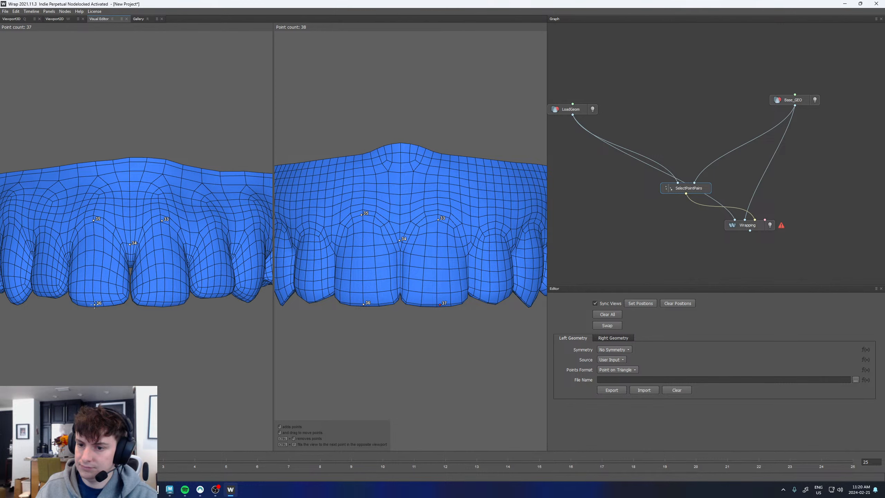
left_click(165, 303)
Add point pairs 38, 39 and 40 on the tips of the upper lateral incisor, canine and first premolar on the point 36 side
scroll(139, 258, "down", 3)
left_click_drag(101, 246, 178, 253, "alt")
scroll(166, 258, "up", 4)
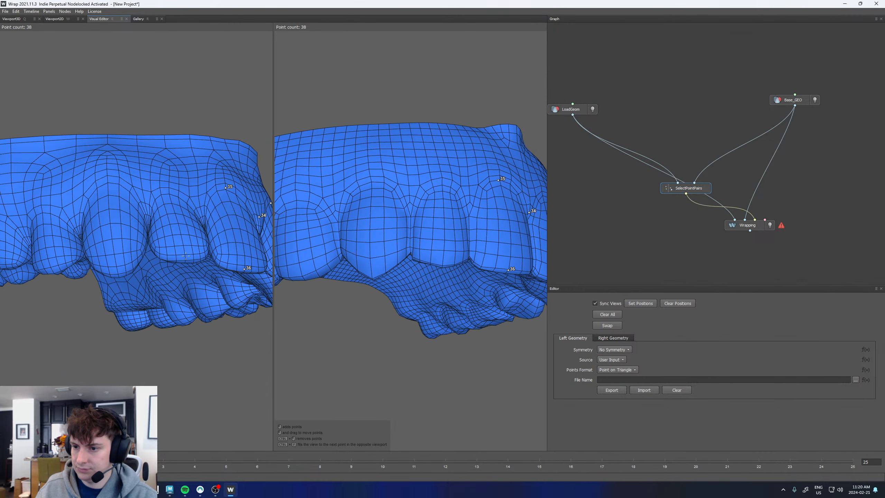
left_click(186, 256)
left_click(443, 264)
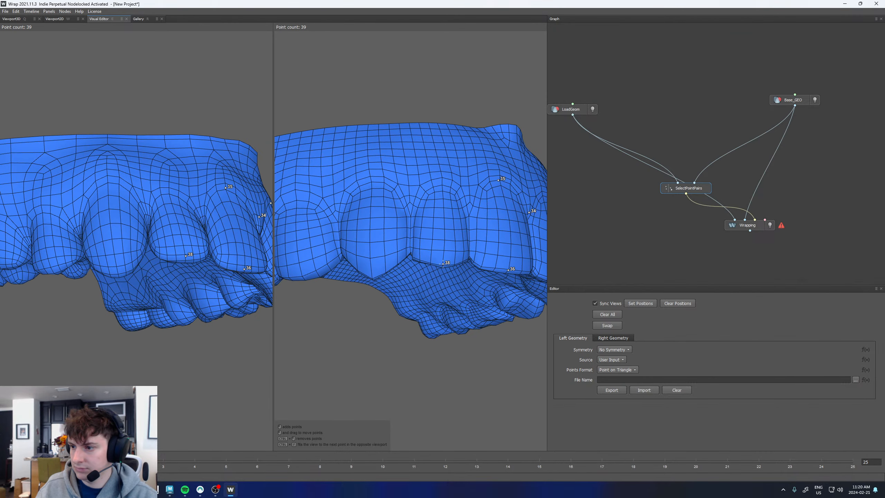
left_click(372, 277)
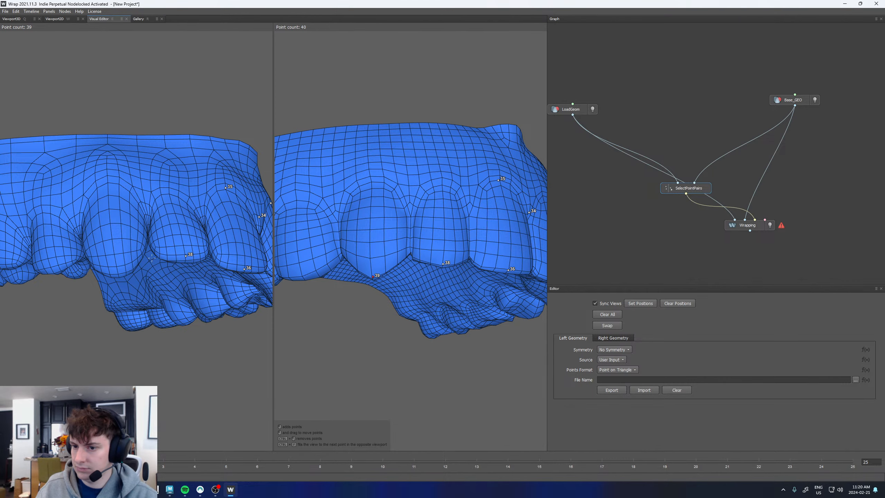
left_click(116, 268)
left_click(47, 267)
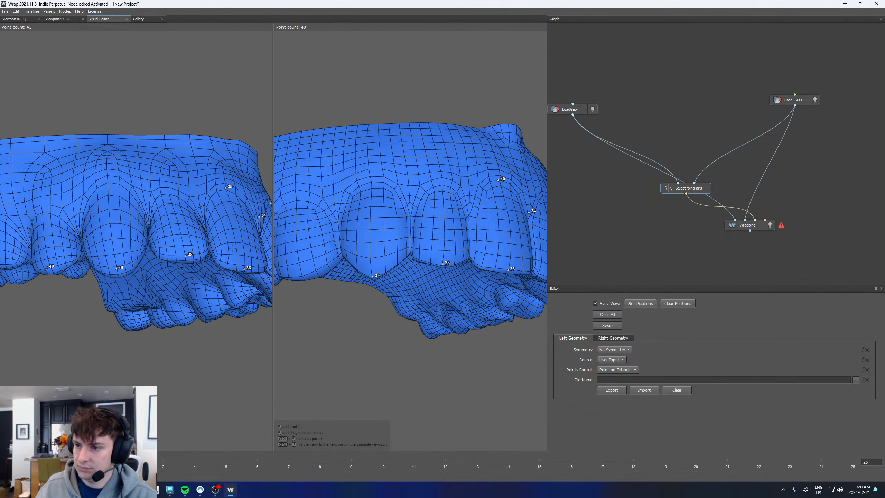
left_click(304, 273)
left_click_drag(306, 260, 457, 229, "alt")
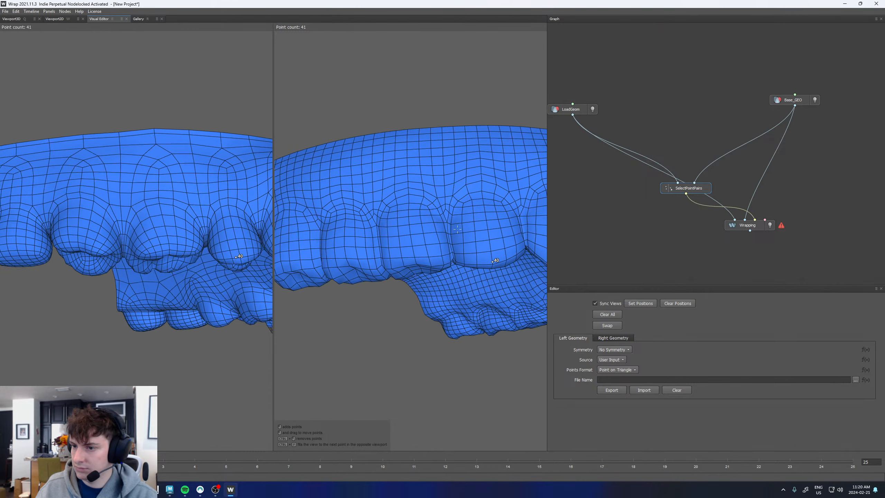
Add point pairs 41, 42 and 43 on the biting edges of the three upper back teeth behind point 40
mouse_move(142, 231)
left_mouse_down("alt")
mouse_move(186, 227)
mouse_move(146, 226)
left_mouse_up("alt")
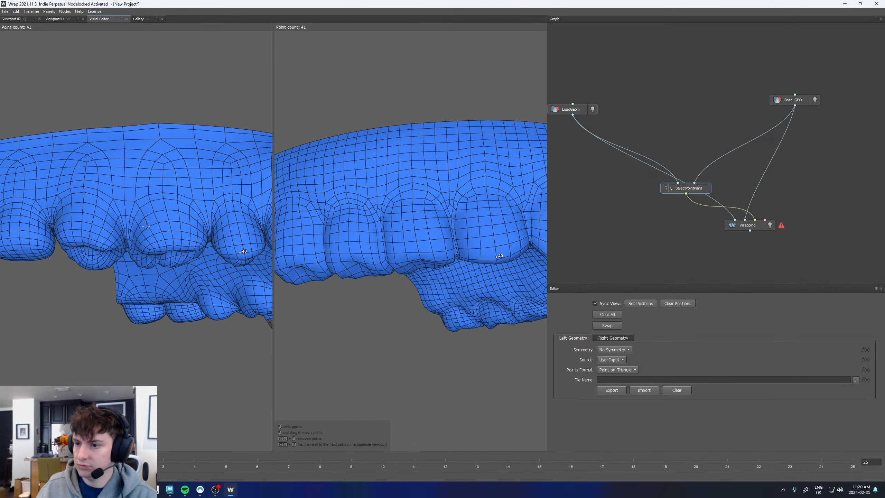
left_click(418, 257)
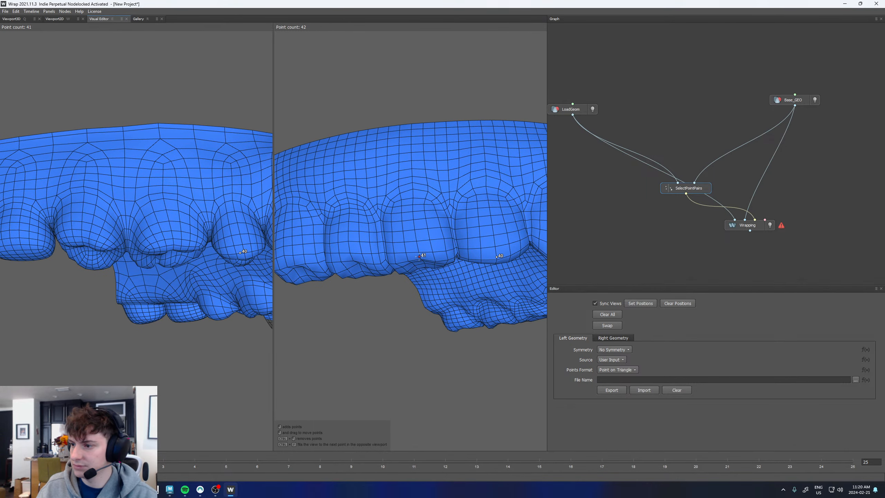
left_click(176, 242)
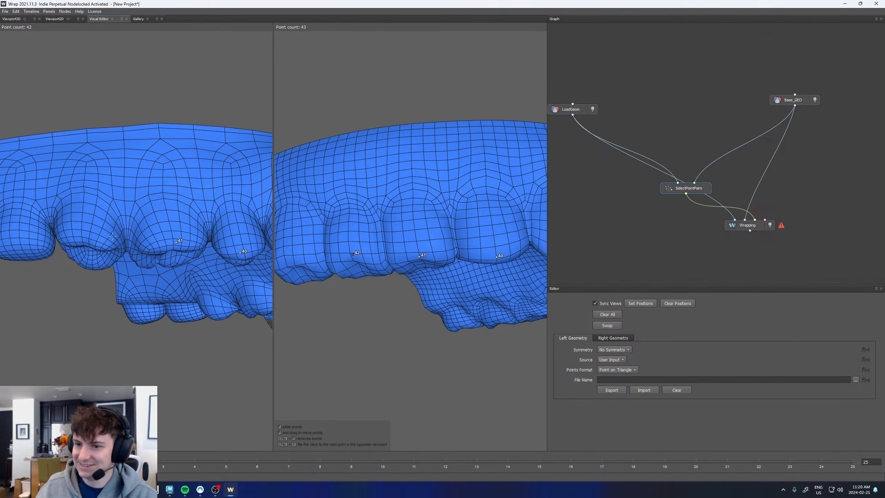
left_click(84, 236)
left_click_drag(84, 235, 79, 239, "alt")
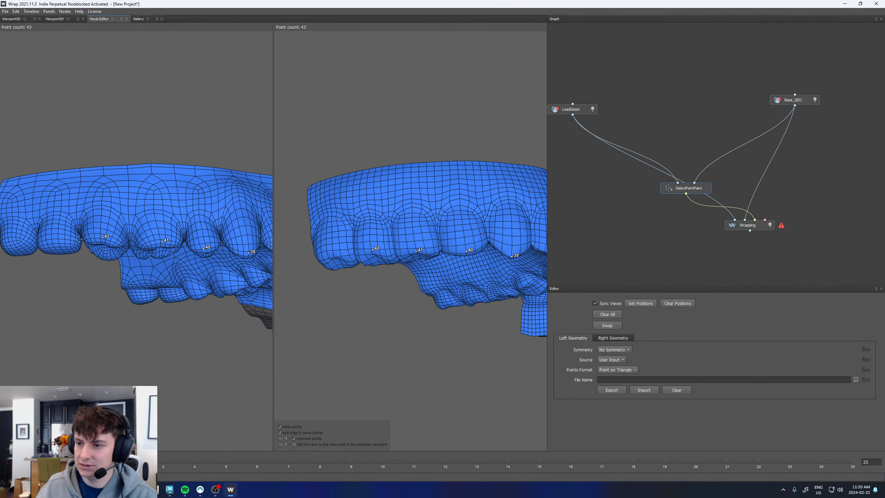
left_click(333, 251)
left_click(52, 238)
Add point pairs 44, 45 and 46 on the tips of the upper lateral incisor, canine and first premolar on the point 37 side
key("f")
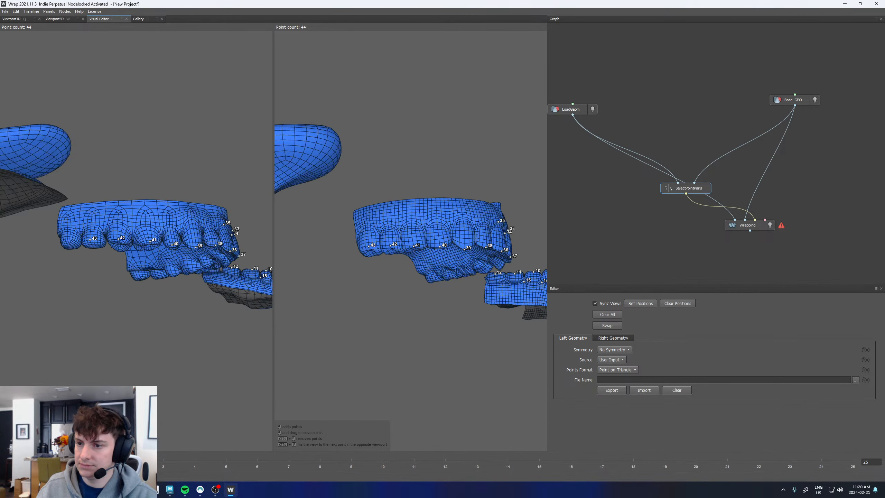
left_click_drag(179, 233, 115, 221, "alt")
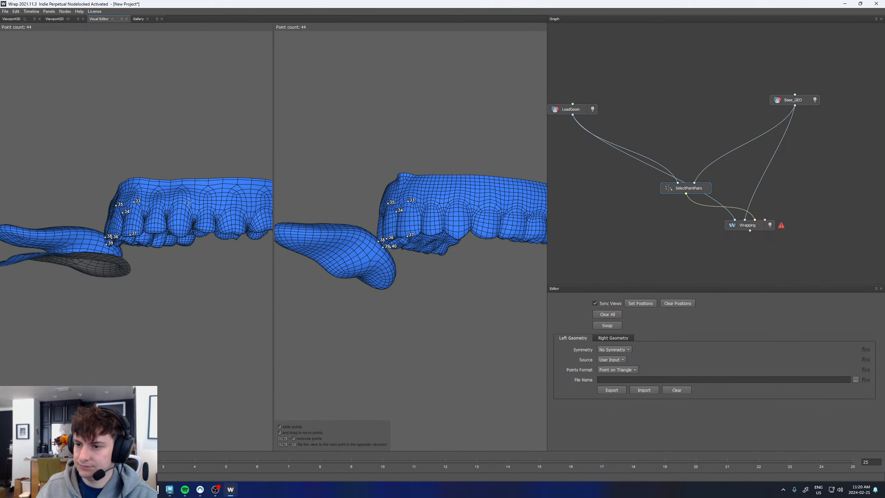
middle_click_drag(146, 219, 116, 225, "alt")
right_click_drag(139, 223, 196, 220, "alt")
left_click_drag(196, 219, 163, 216, "alt")
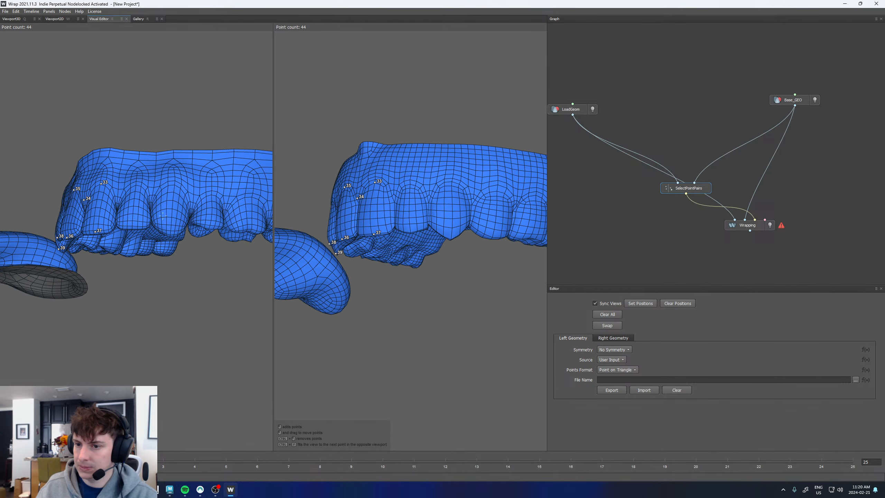
left_click(133, 225)
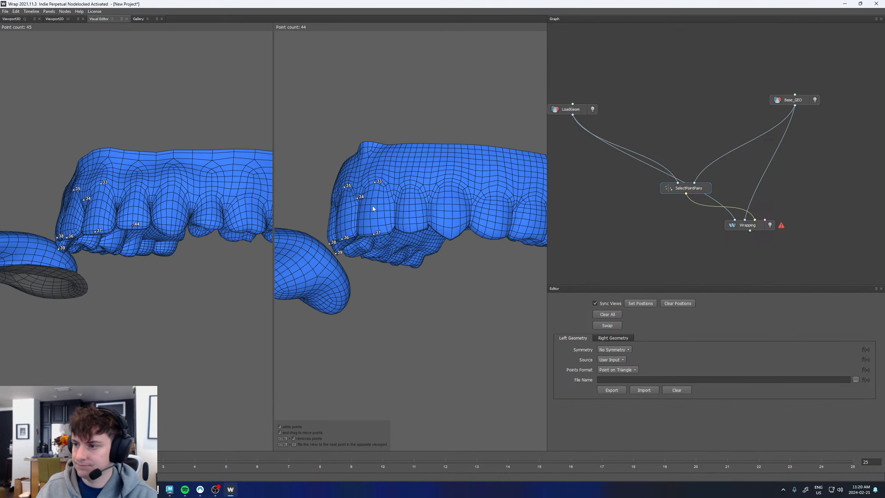
left_click(410, 229)
left_click(169, 232)
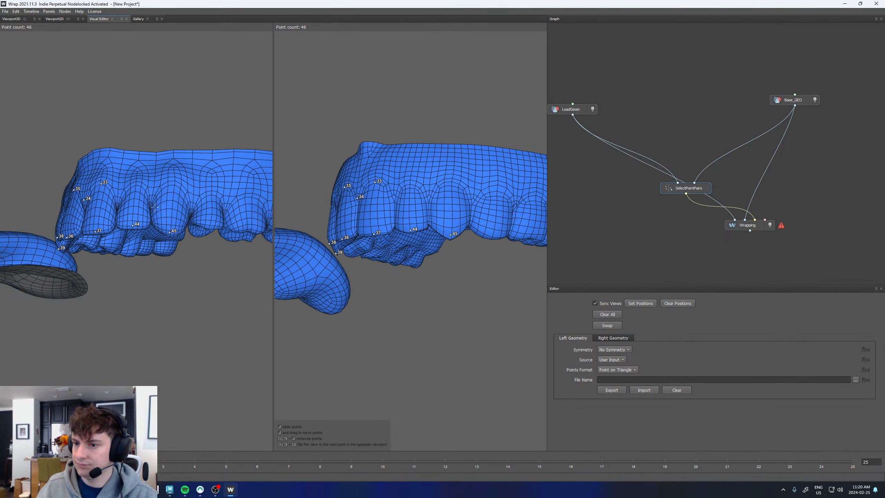
middle_click_drag(154, 207, 116, 219)
left_click(118, 225)
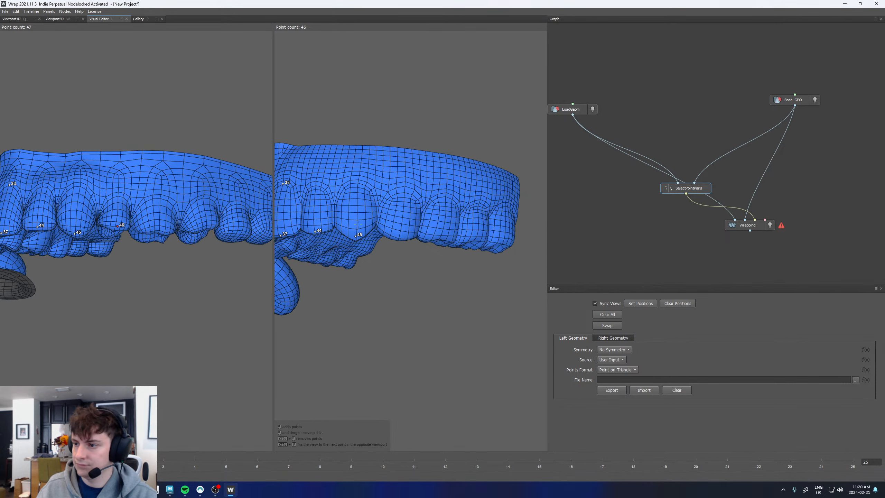
left_click(399, 239)
Add point pairs 47, 48 and 49 on the biting edges of the three upper back teeth behind point 46
middle_click_drag(153, 225, 99, 225)
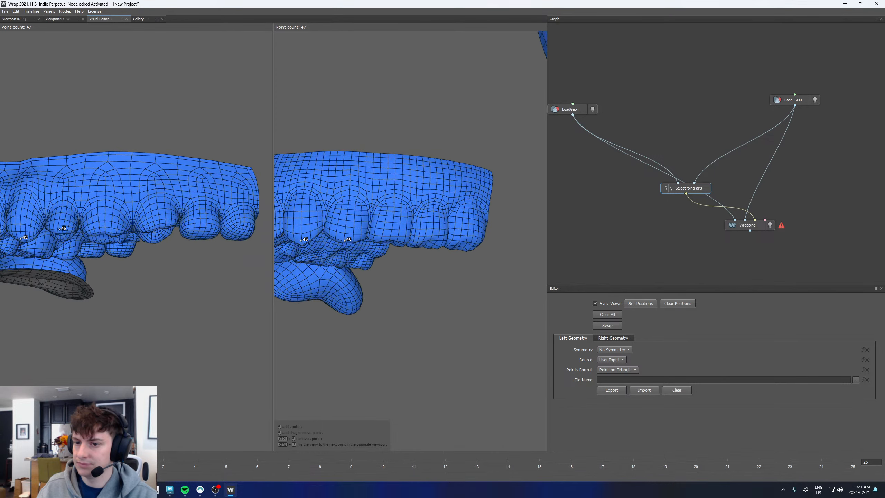
left_click(101, 229)
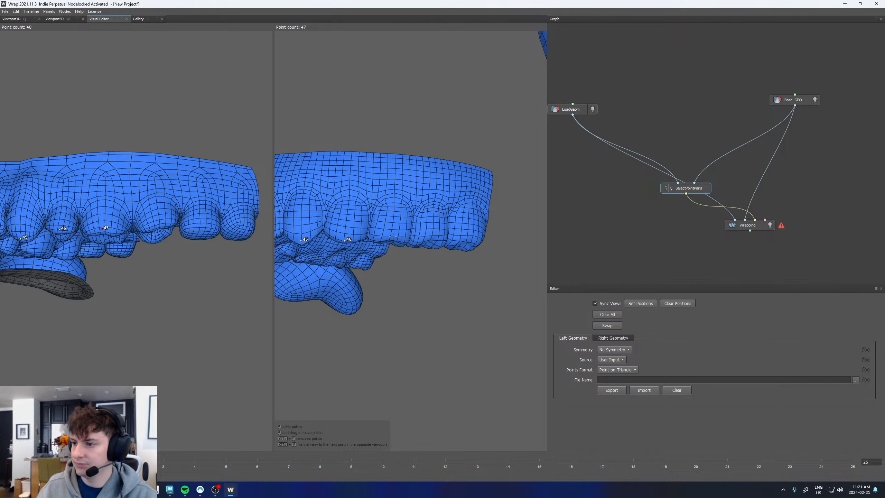
left_click(394, 238)
left_click(161, 224)
left_click(434, 236)
left_click(205, 224)
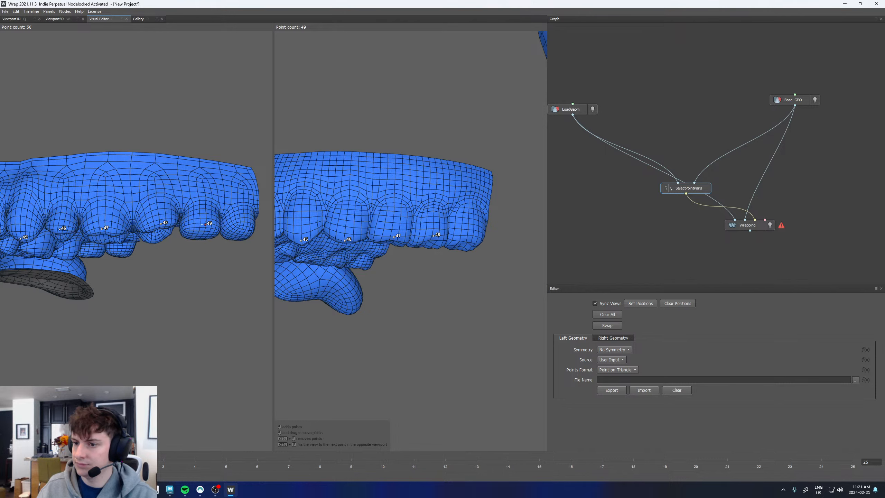
left_click(470, 235)
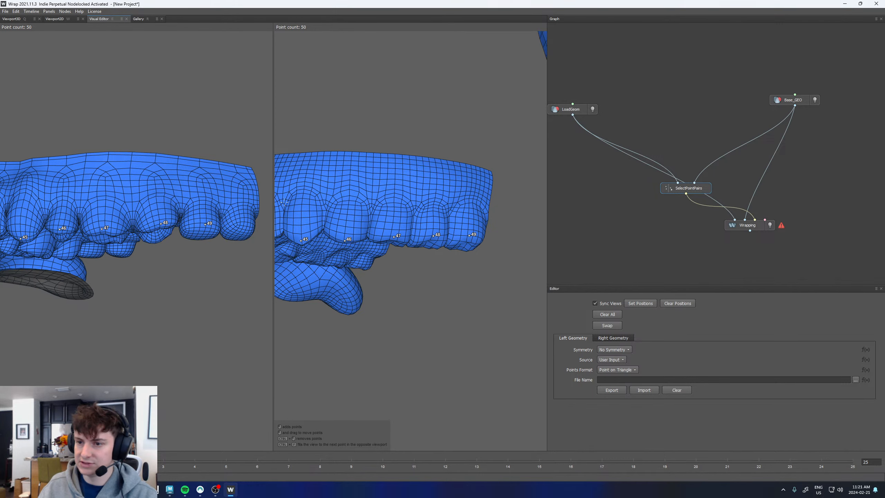
Add point pair 50 on the top of the tongue near its tip on both meshes
left_click_drag(373, 197, 368, 227, "alt")
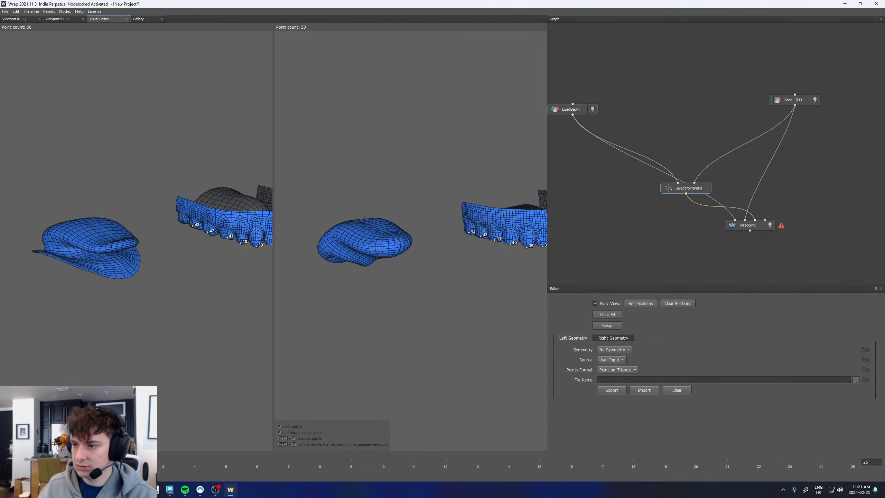
middle_click_drag(368, 227, 387, 217, "alt")
right_click_drag(386, 217, 431, 223, "alt")
left_click_drag(431, 222, 403, 242, "alt")
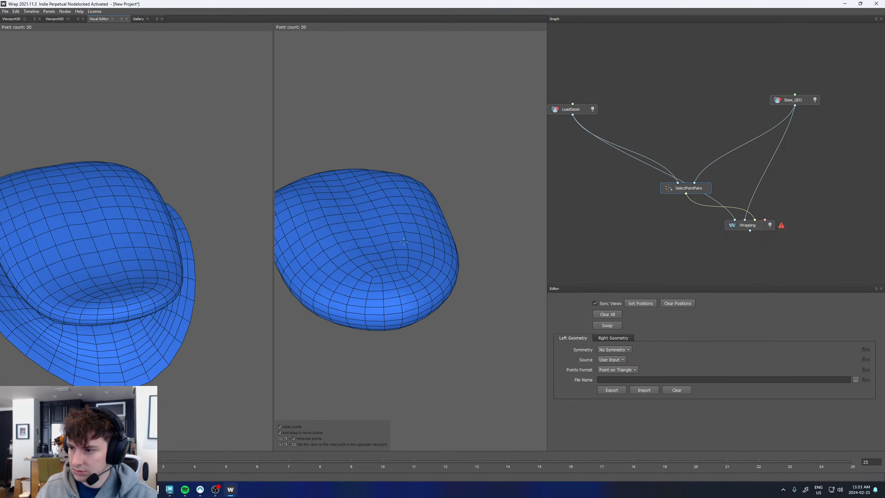
left_click(397, 289)
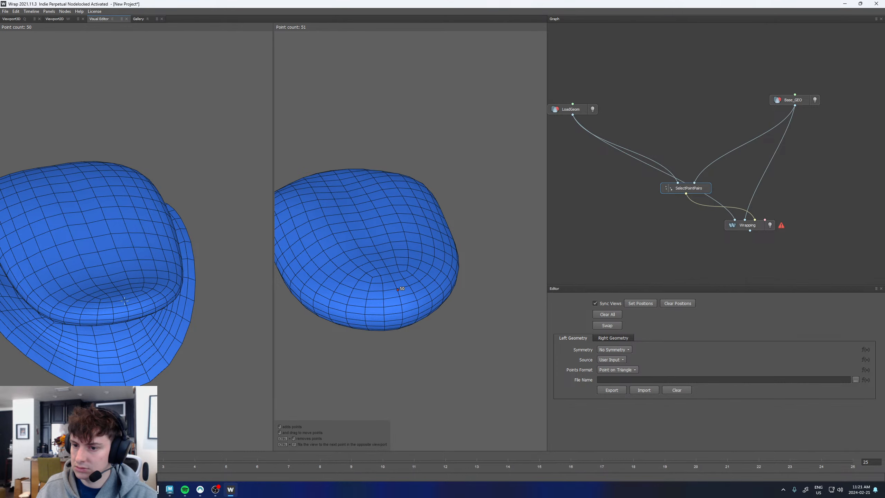
left_click(125, 301)
Add point pairs 51 and 52 along one side of the tongue, near the back and around the middle
left_click_drag(387, 285, 348, 231, "alt")
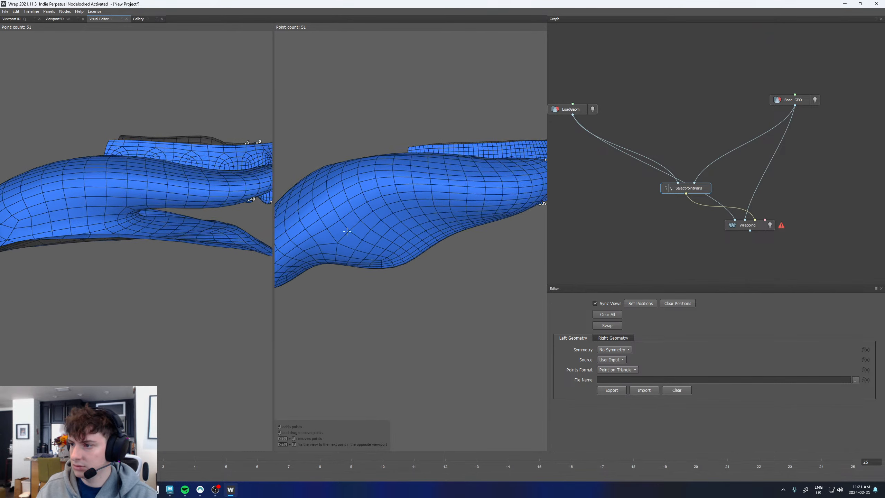
left_click(346, 212)
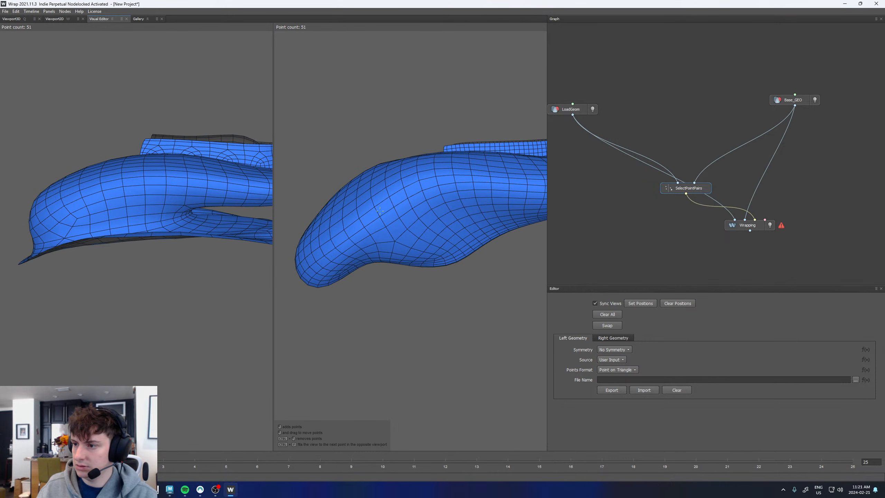
left_click(62, 203)
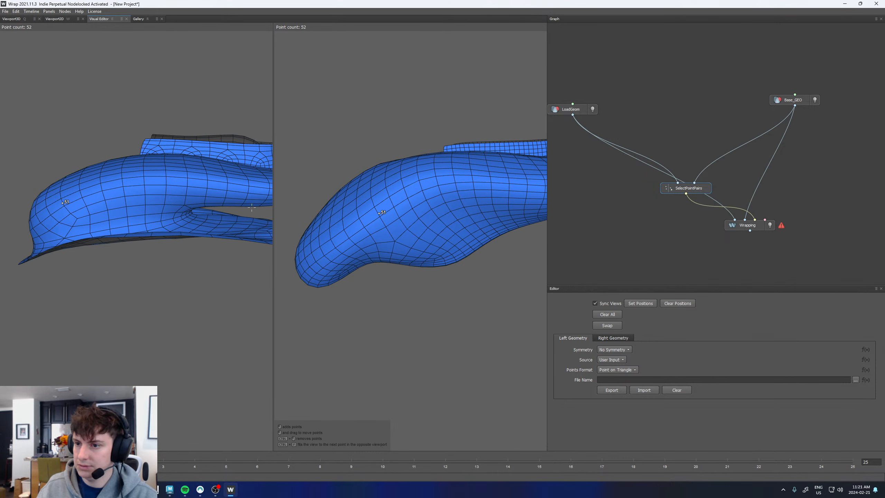
left_click(414, 185)
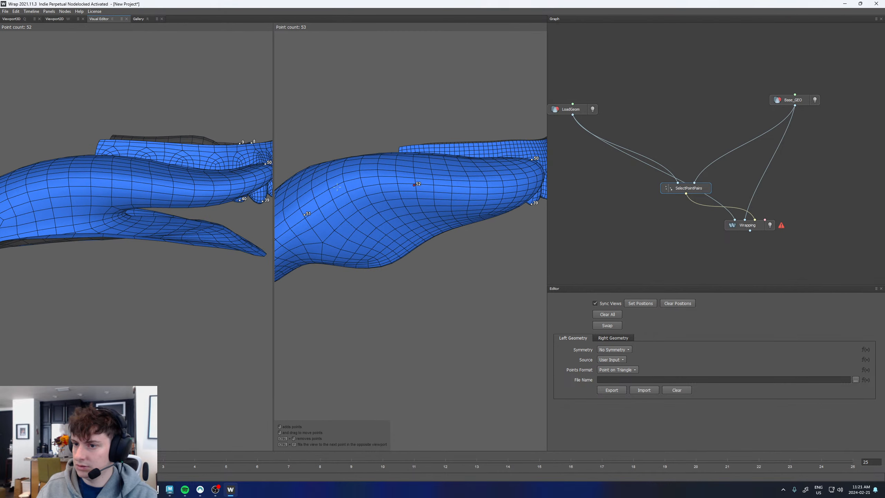
left_click(131, 182)
left_click_drag(398, 223, 229, 211, "alt")
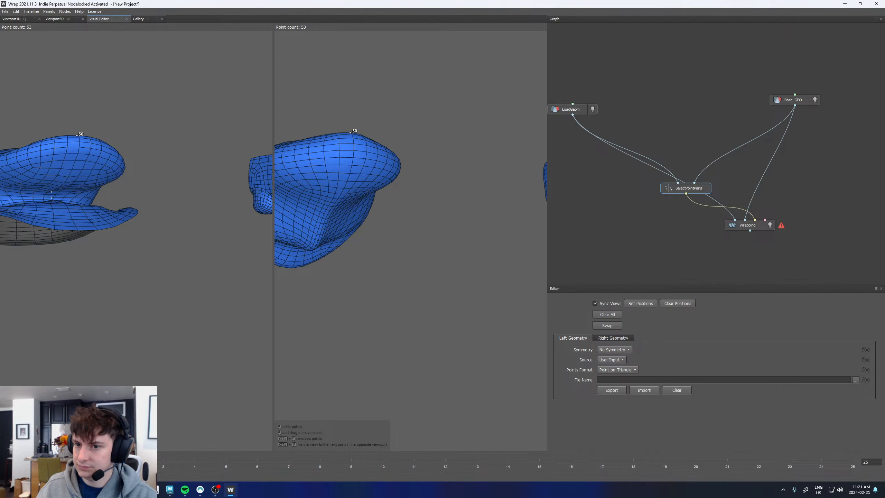
Place matching point pairs on the underside and along the side of the two tongue meshes
left_click(40, 195)
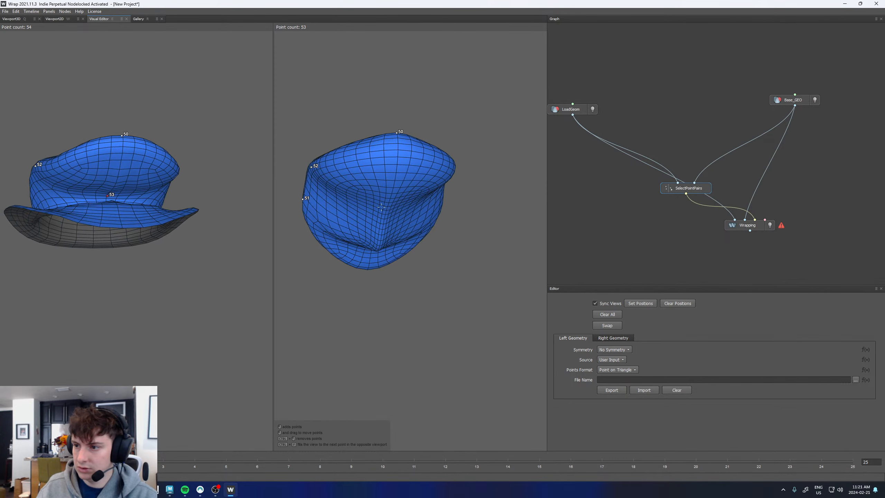
left_click_drag(380, 221, 299, 224, "alt")
left_click(142, 184)
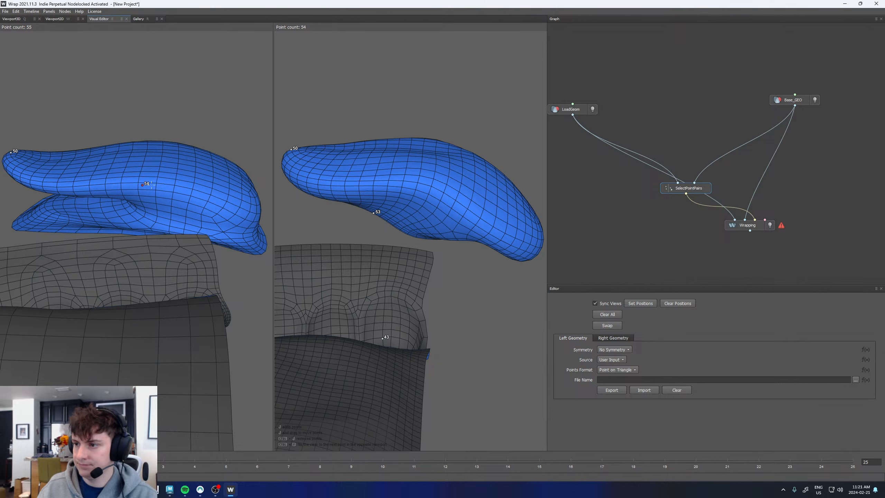
left_click(413, 187)
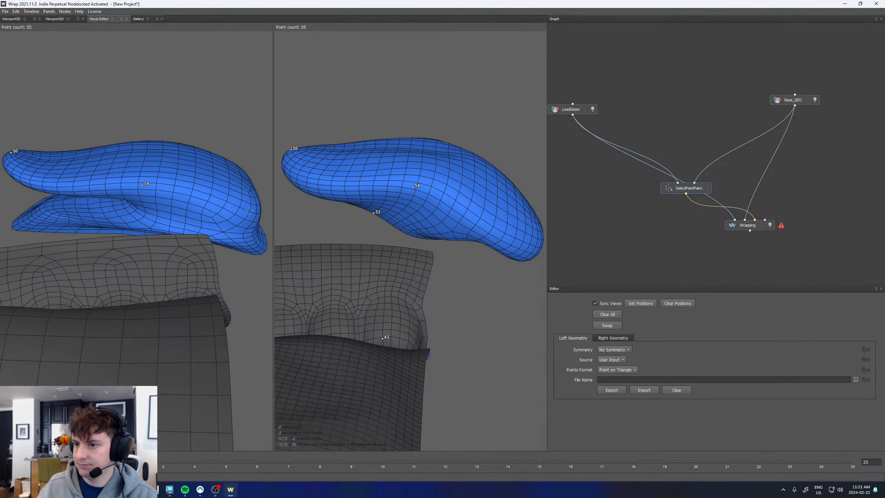
Add a matching point pair on the rear side of both tongue meshes
scroll(222, 224, "up", 3)
left_click(222, 224)
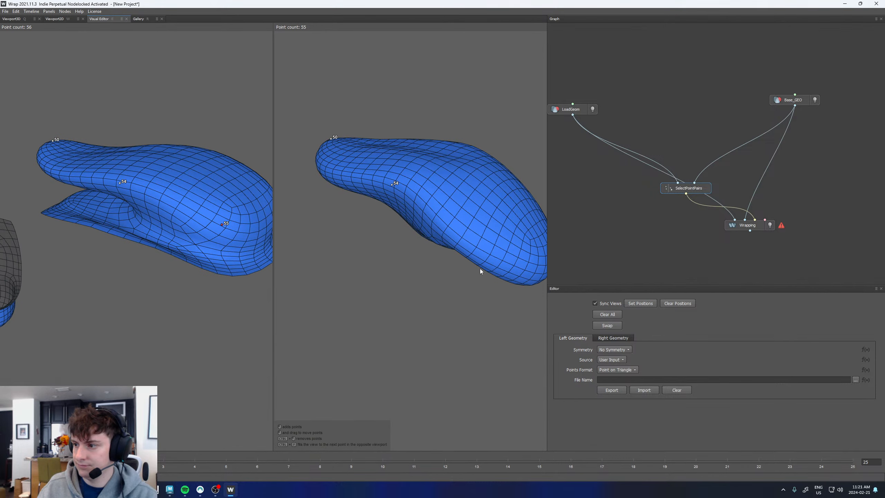
left_click(502, 255)
scroll(513, 255, "down", 4)
left_click_drag(513, 254, 304, 225, "alt")
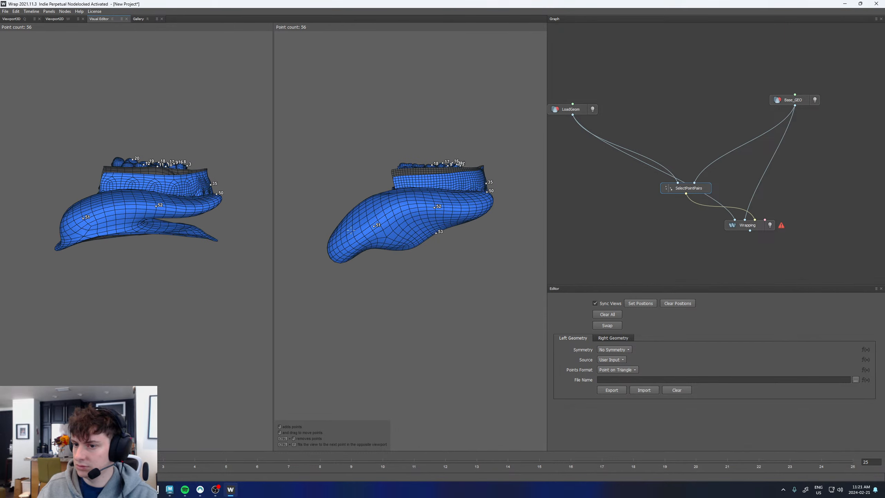
Add a matching point pair at the middle of the top surface of both tongues
left_click_drag(376, 225, 518, 252, "alt")
left_click(116, 216)
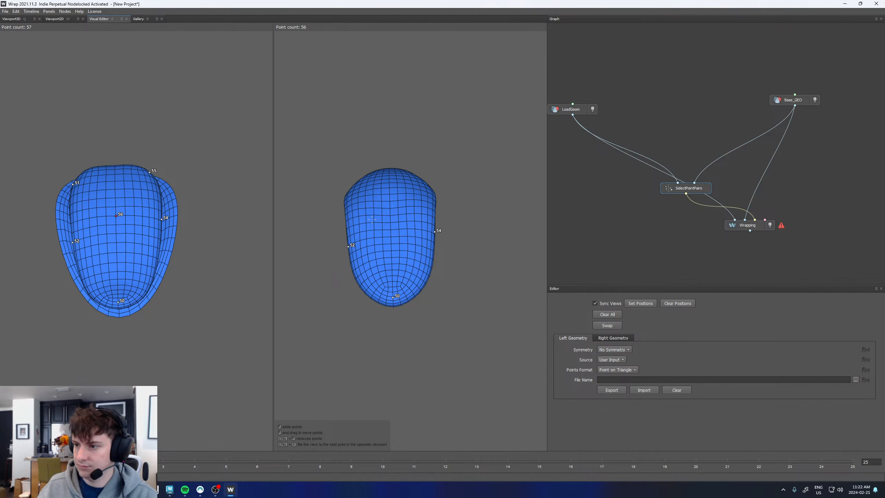
left_click(390, 223)
scroll(321, 220, "down", 5)
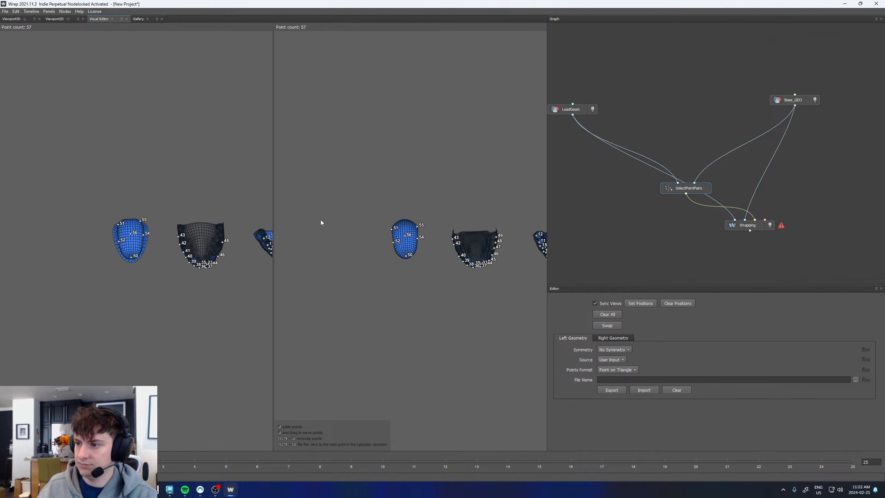
Check the Wrapping node's warning and move the SelectPointPairs and Wrapping nodes farther apart in the graph
left_click_drag(384, 240, 379, 176, "alt")
left_click(748, 225)
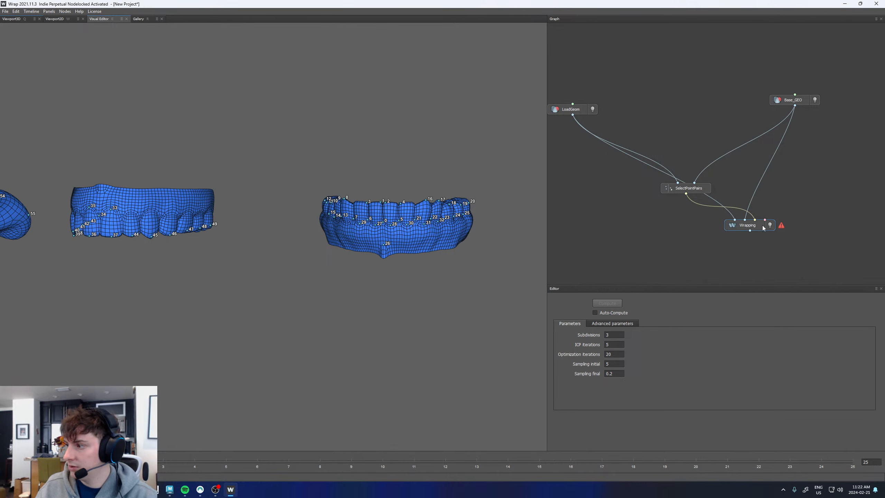
mouse_move(782, 226)
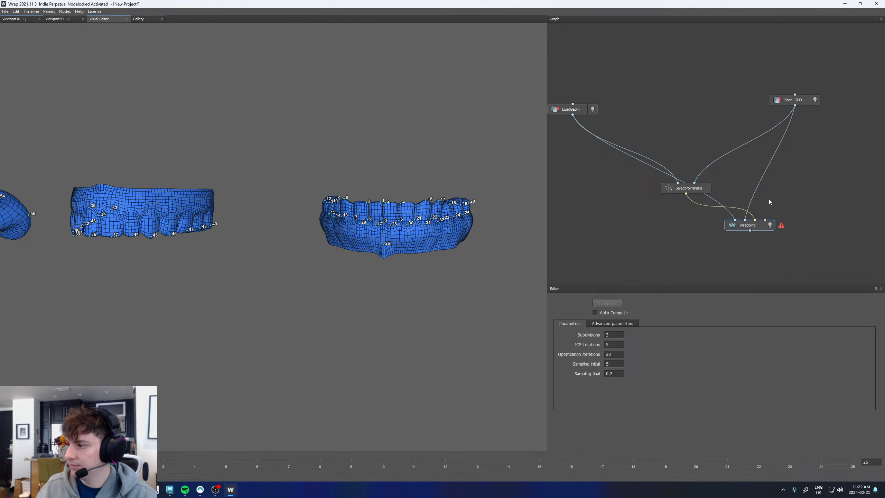
left_click_drag(690, 193, 723, 166)
left_click_drag(749, 228, 752, 236)
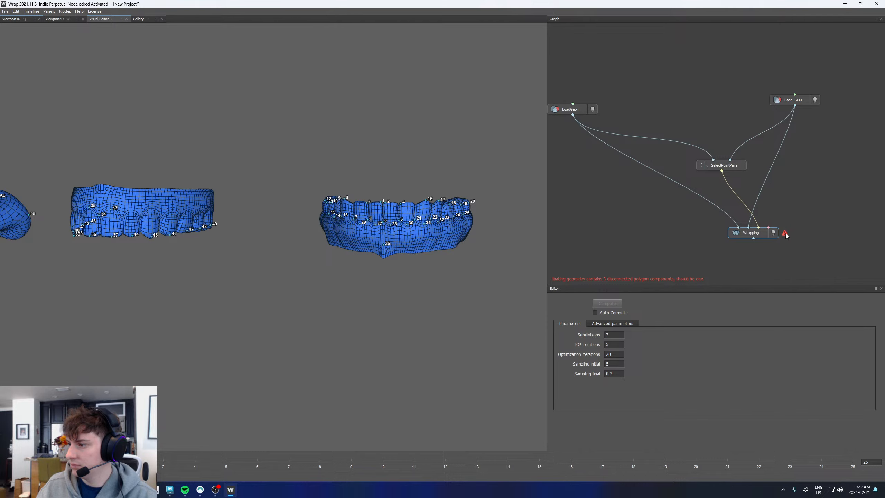
left_click_drag(154, 208, 150, 217)
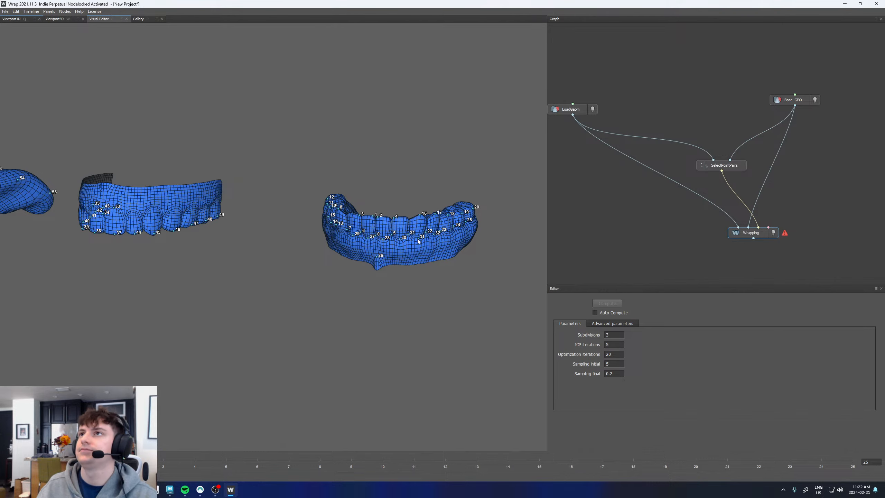
Switch to Maya, minimize the UV Editor window, and identify the overlapping teeth meshes in the viewport
left_click(170, 489)
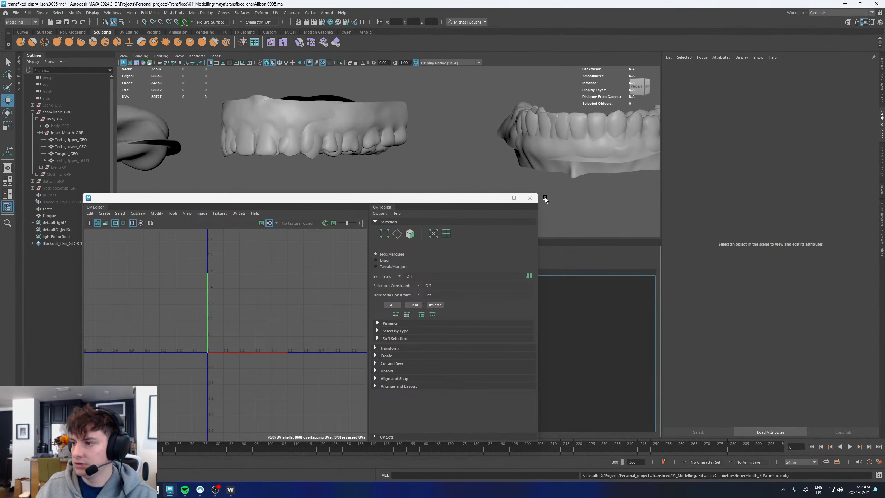
left_click(498, 198)
left_click(320, 128)
right_click_drag(320, 128, 314, 276, "shift")
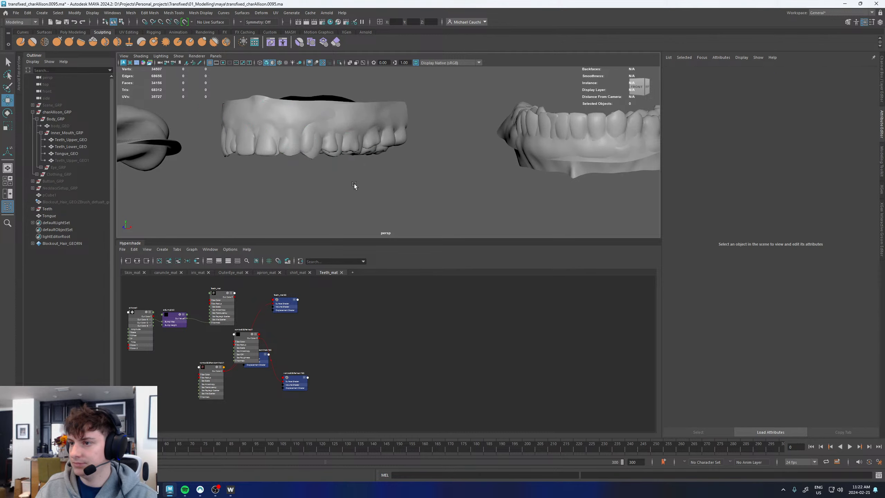
left_click(317, 143)
left_click(606, 143)
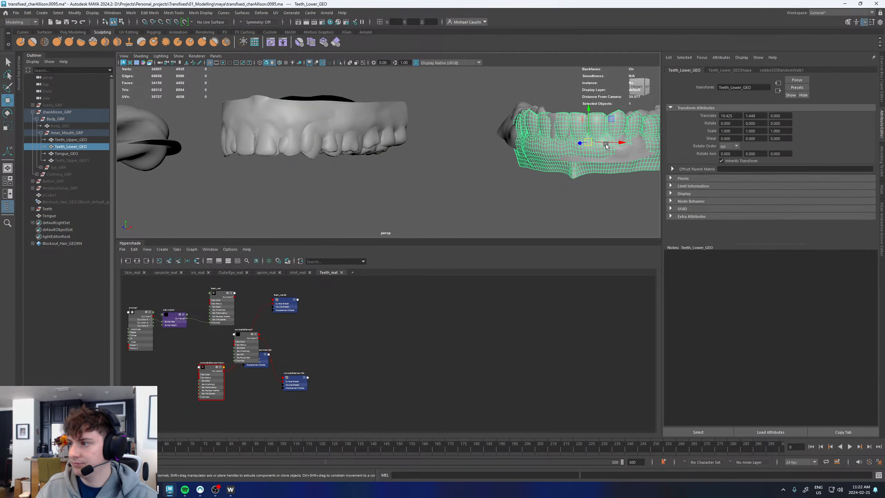
Start exporting the scanned Tongue mesh and create a folder named 3dScan inside baseGeometries
left_click(159, 139)
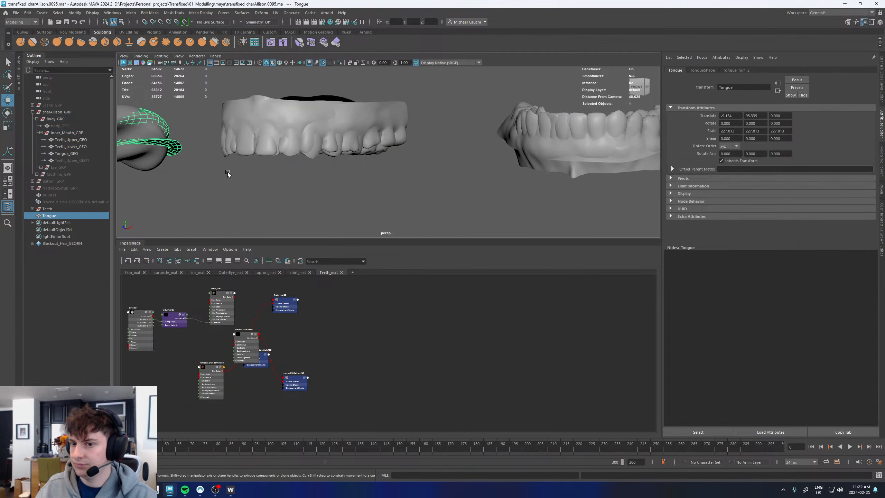
middle_click_drag(228, 174, 380, 203, "alt")
left_click(15, 13)
left_click(34, 103)
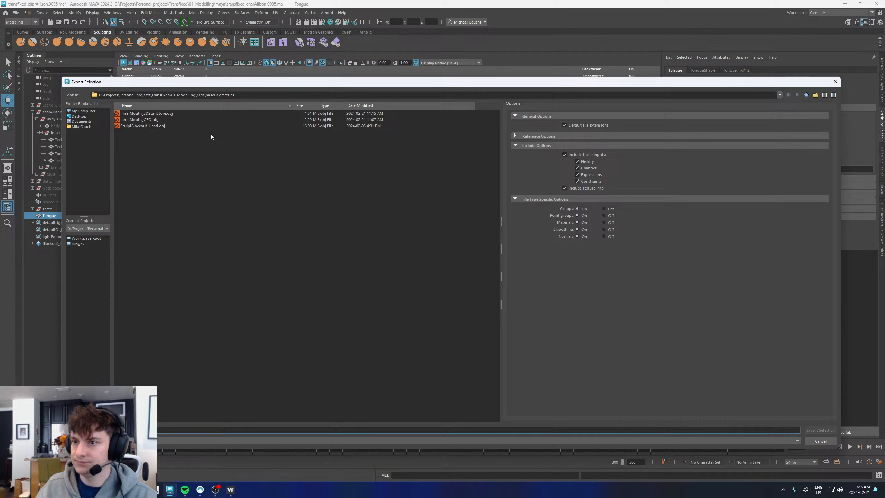
left_click(178, 171)
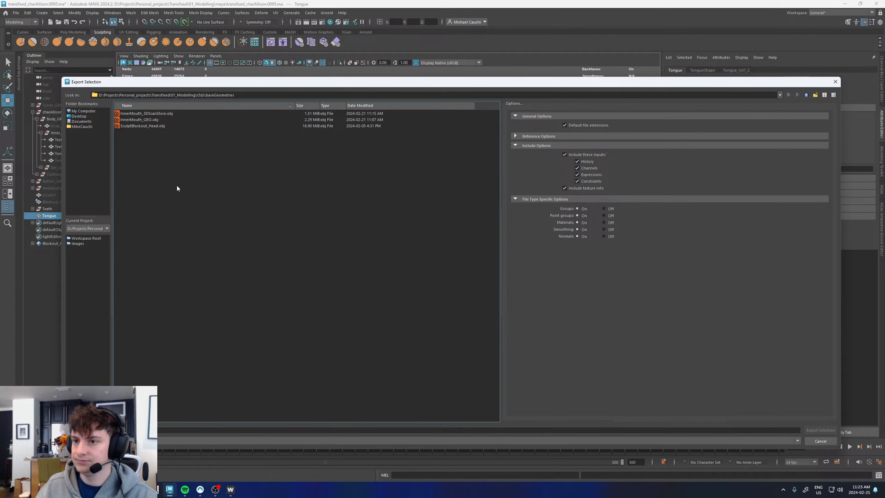
right_click(176, 206)
left_click(190, 217)
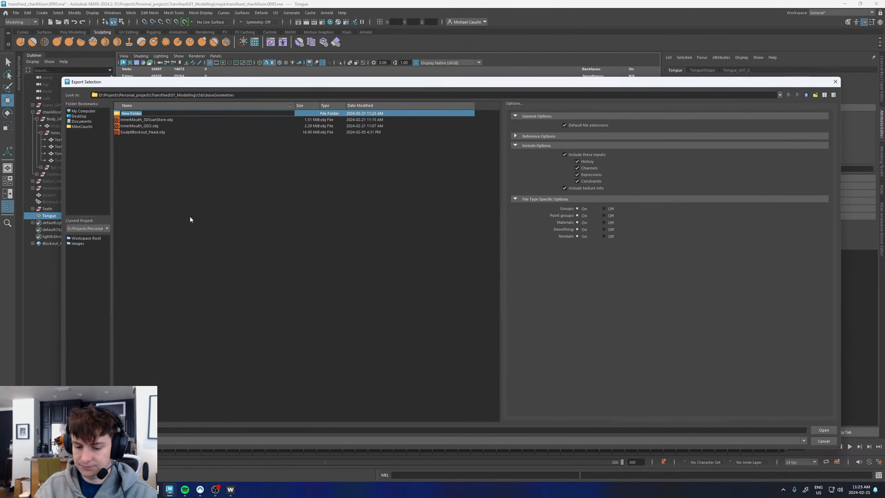
type("3dScan")
key("Return")
Export the selected Tongue mesh into the 3dScan folder as tongue.obj
double_click(129, 114)
left_click(348, 430)
type("tongue")
key("Return")
Export the scanned upper teeth, polySurface2, into the 3dScan folder as UpperTeeth.obj
left_click(488, 154)
left_click(16, 13)
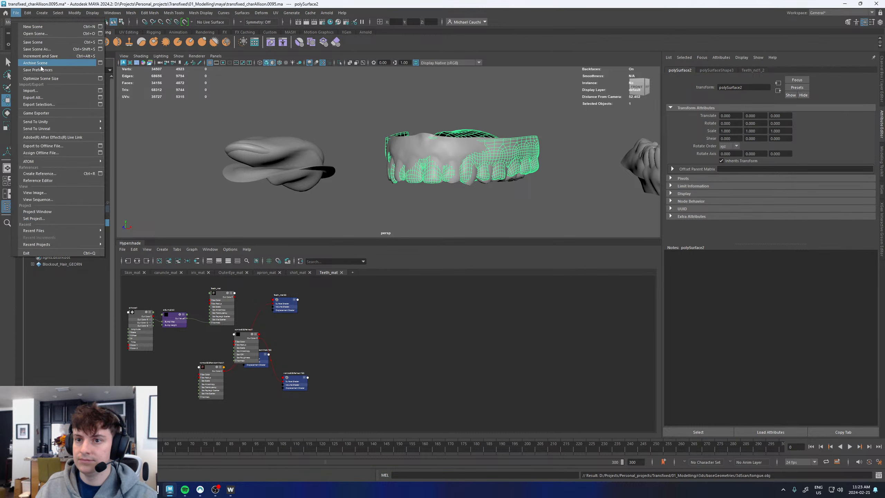
left_click(43, 104)
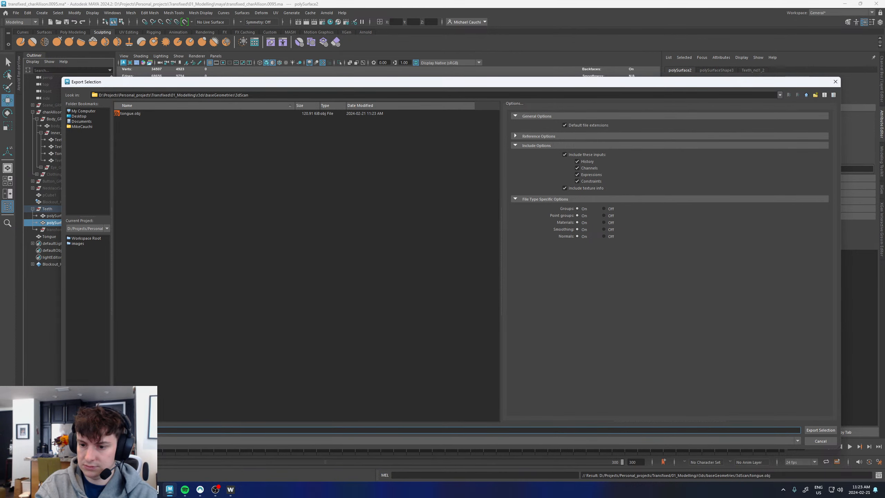
key("Return")
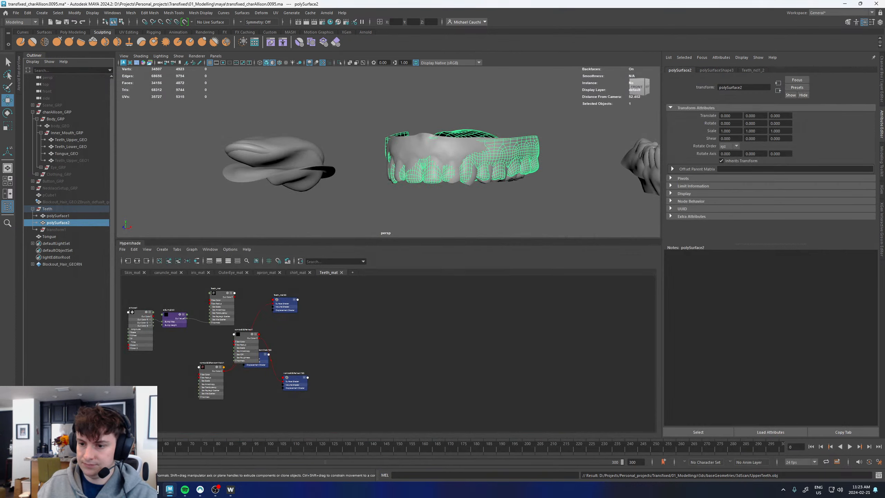
Export the scanned lower teeth, polySurface1, into the 3dScan folder as LowerTeeth.obj
left_click(58, 216)
left_click(16, 12)
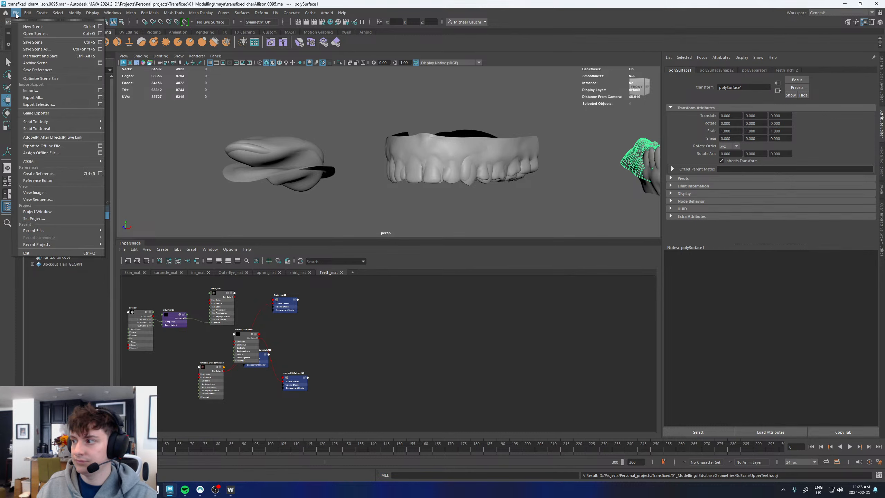
mouse_move(52, 122)
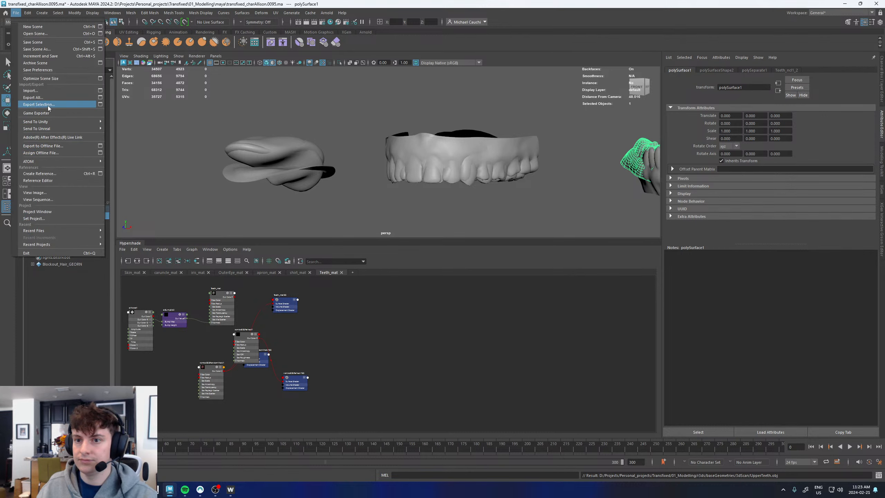
left_click(48, 105)
left_click(131, 120)
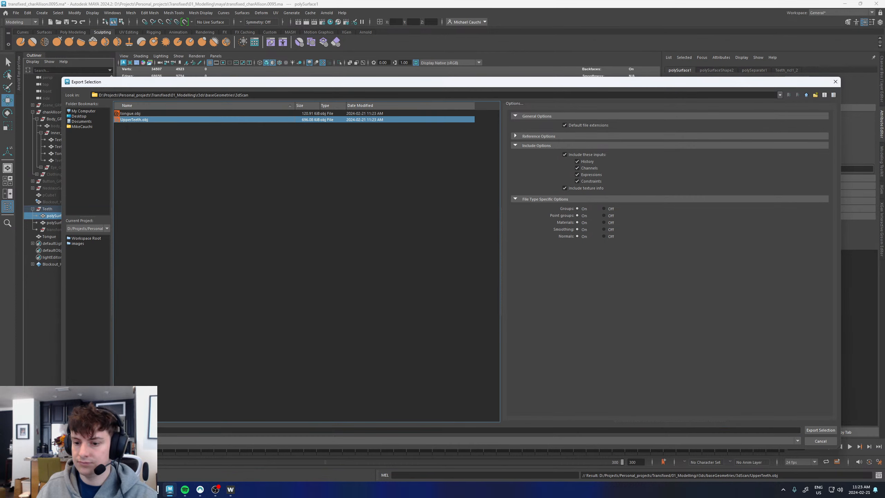
left_click(139, 430)
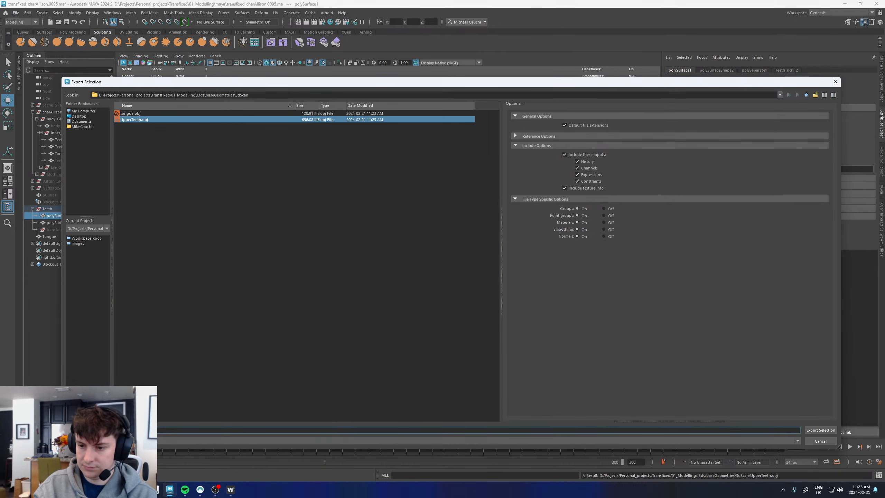
key("BackSpace")
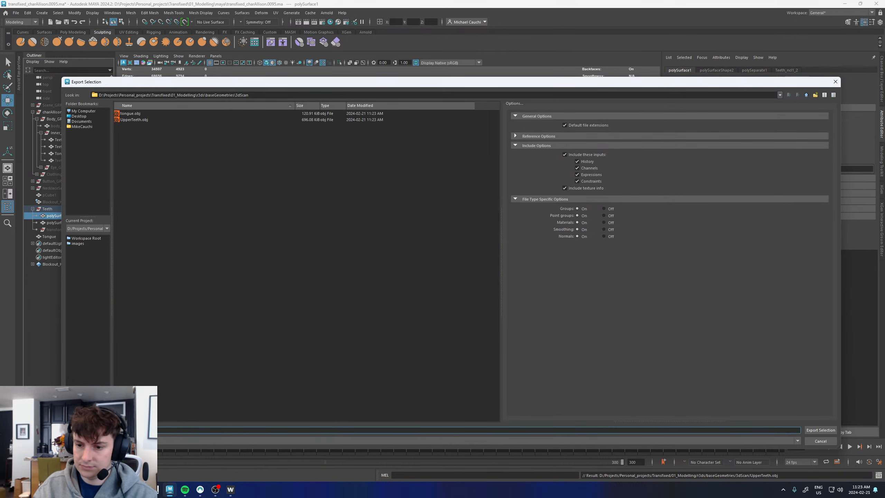
key("Return")
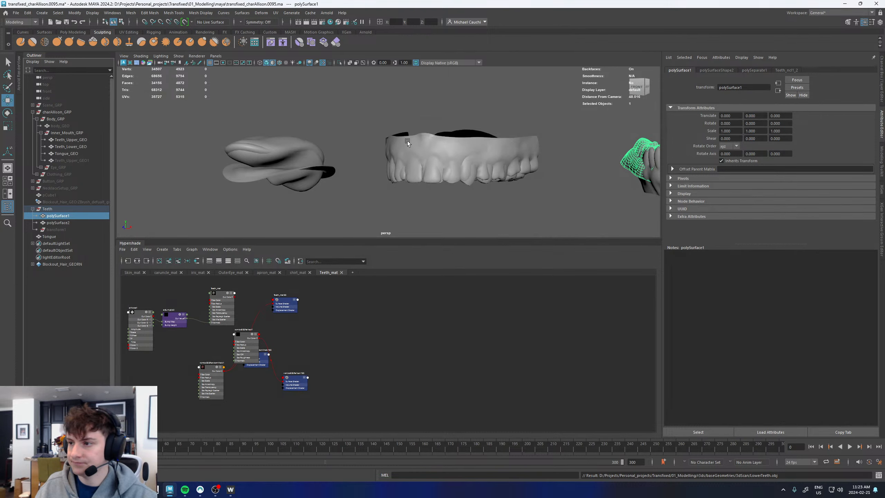
Hide the scanned Teeth group and the scanned Tongue mesh
left_click(49, 209)
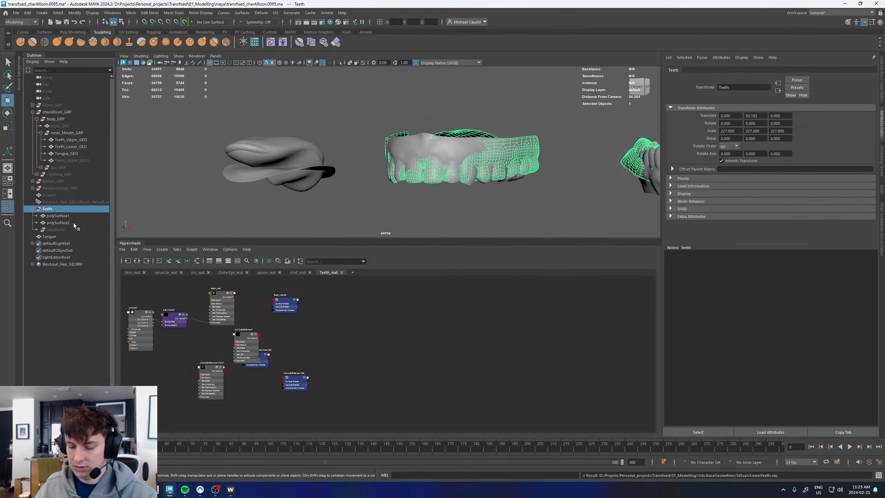
key("ctrl+h")
left_click(49, 237)
key("ctrl+h")
Export Teeth_Upper_GEO into the baseGeometries folder as UpperTeeth
left_click(461, 159)
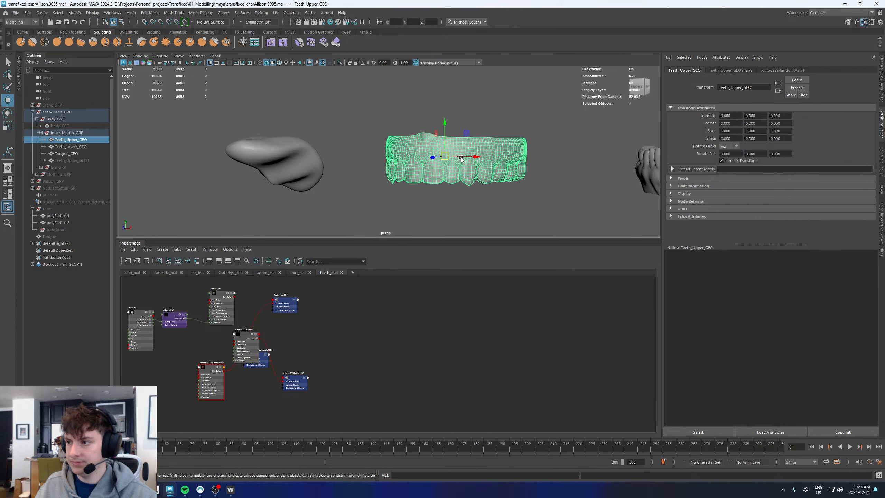
left_click(15, 12)
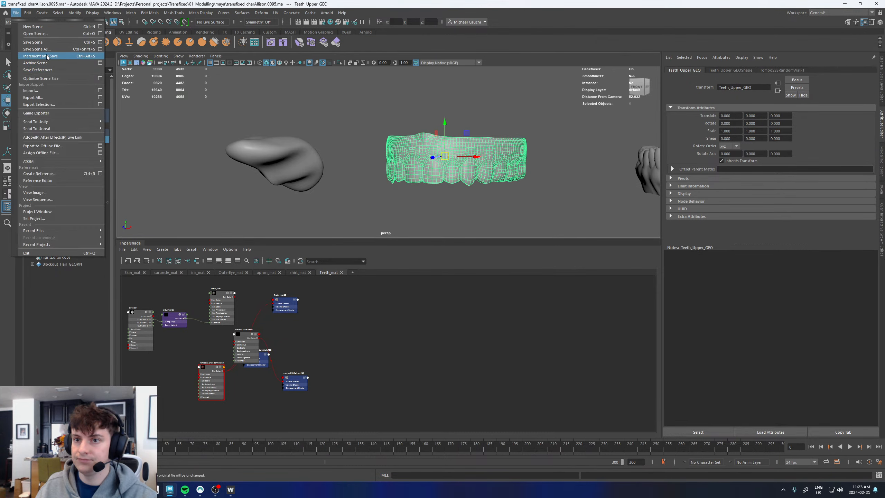
left_click(39, 105)
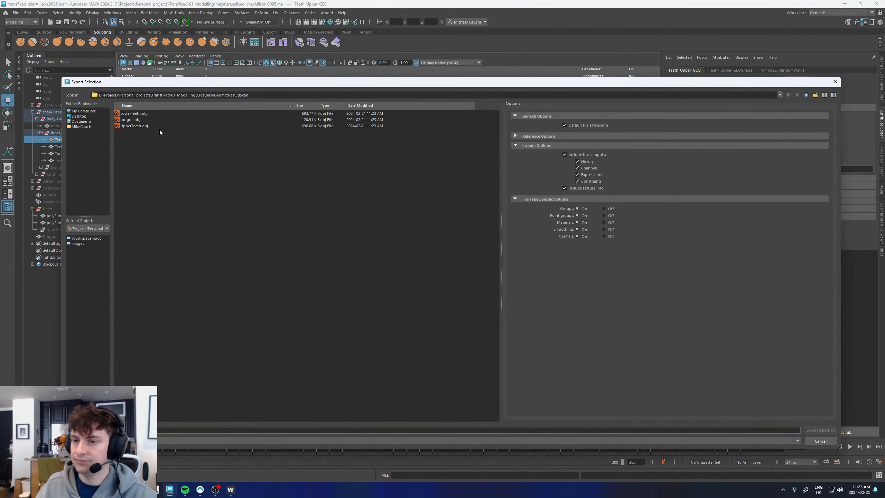
left_click(803, 96)
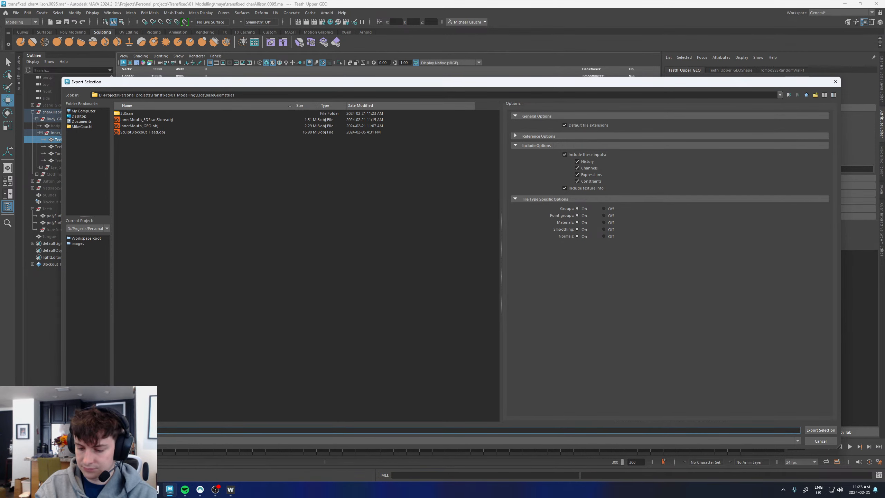
type("UpperTeeth")
key("Return")
Export Teeth_Lower_GEO into the baseGeometries folder as LowerTeeth
left_click(71, 147)
left_click(16, 13)
left_click(37, 112)
type("LowerTeeth")
key("Return")
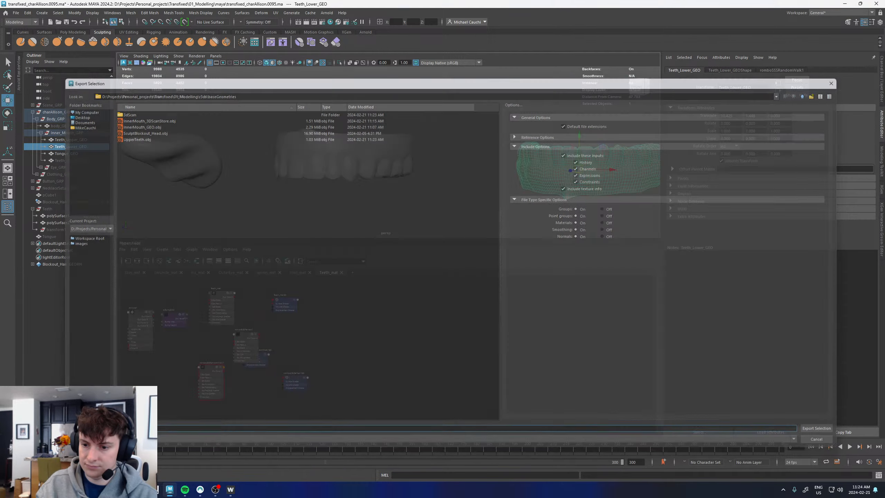
Export Tongue_GEO into the baseGeometries folder as Tongue
left_click(175, 154)
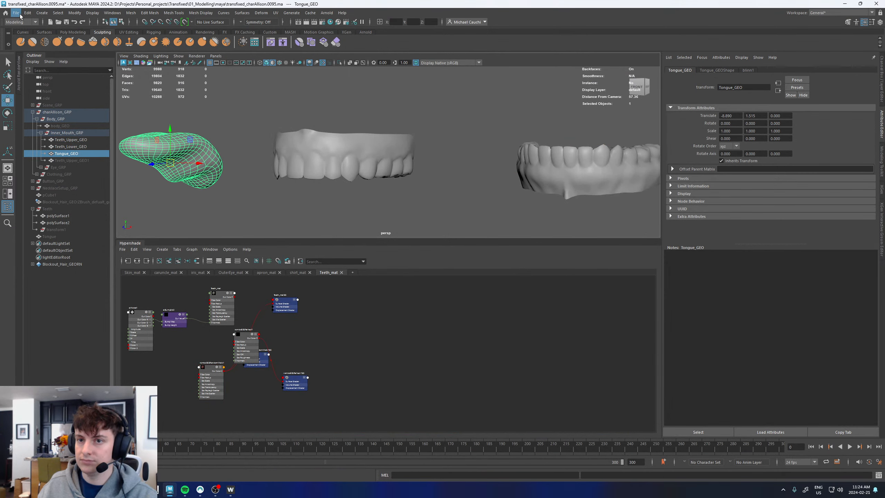
left_click(15, 13)
left_click(39, 105)
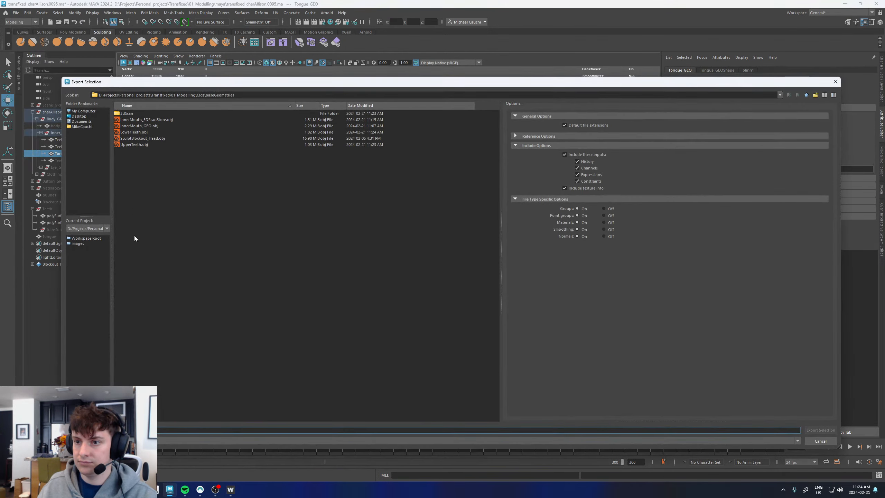
type("Tongue")
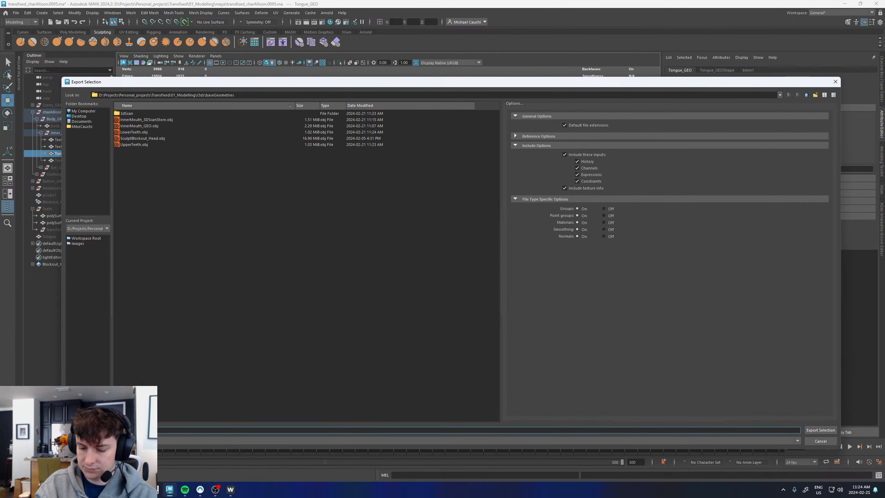
key("Return")
Switch to Wrap and load the scanned tongue.obj from the 3dScan folder into the LoadGeom node
key("alt+Tab")
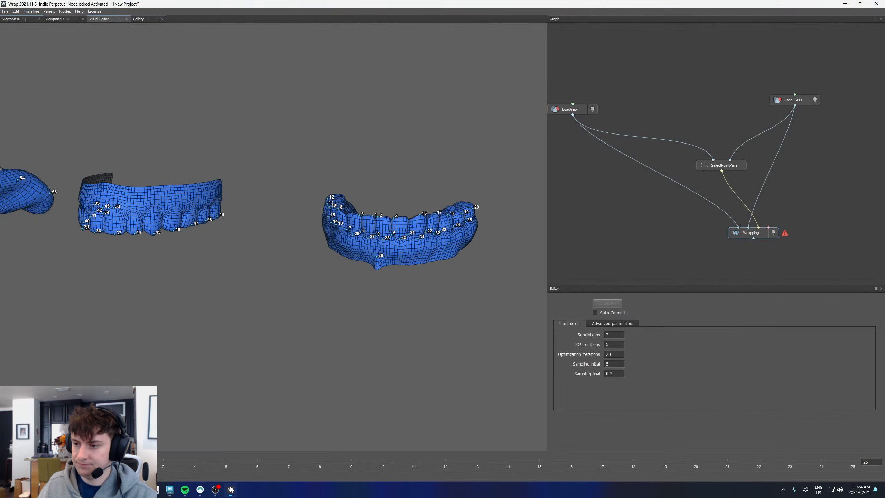
scroll(644, 172, "down", 1)
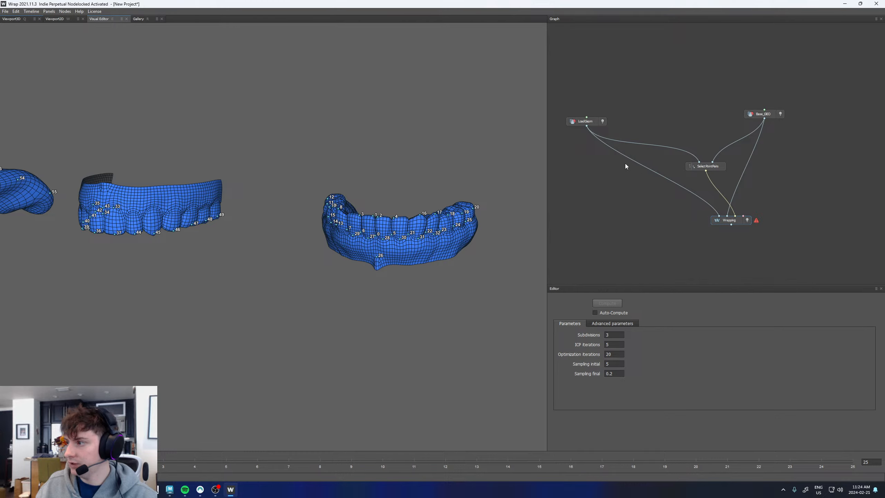
scroll(625, 163, "down", 2)
scroll(618, 149, "down", 1)
left_click_drag(588, 114, 740, 218)
left_click(745, 182)
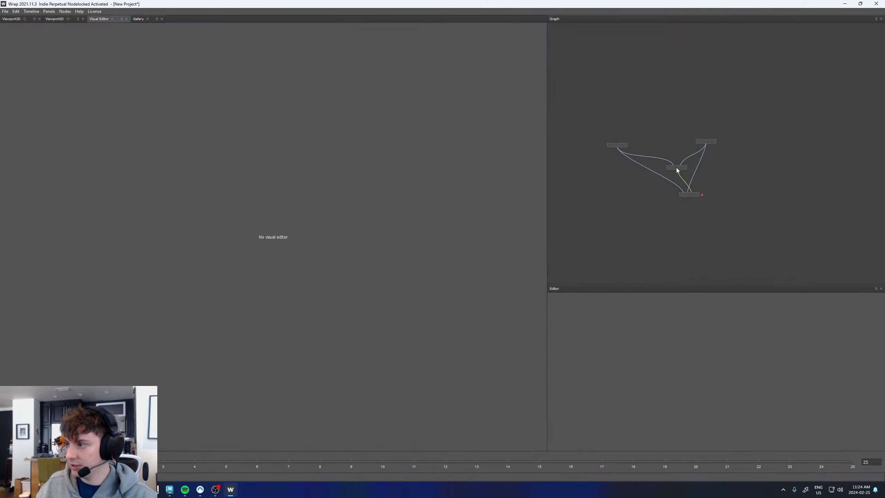
left_click(676, 168)
left_click_drag(621, 144, 621, 140)
left_click(861, 302)
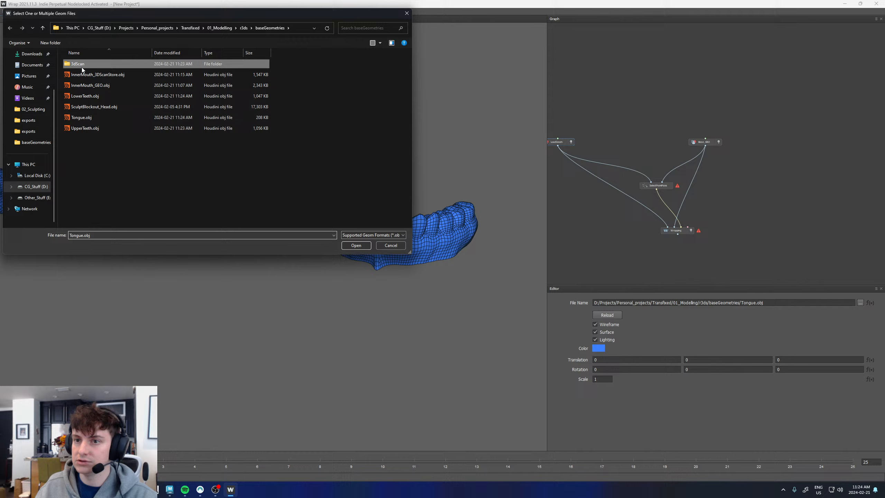
double_click(81, 67)
double_click(85, 78)
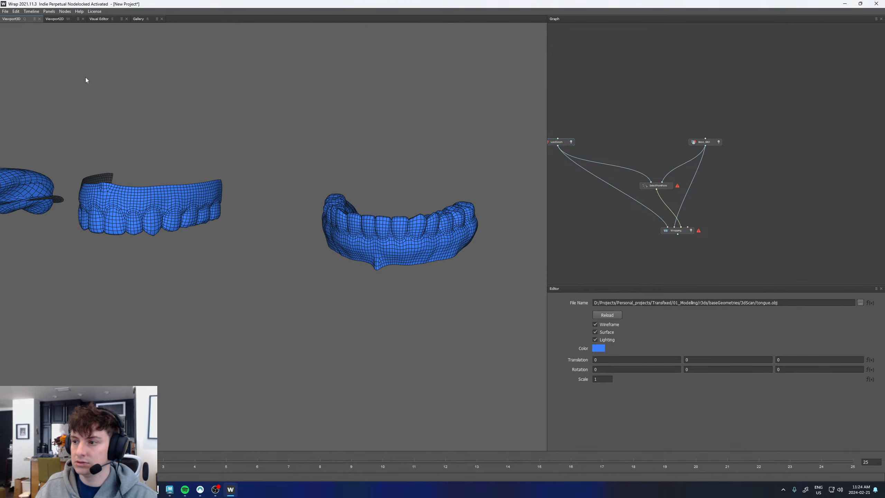
Load Tongue.obj from the baseGeometries folder into the Base_GEO node
left_click(705, 141)
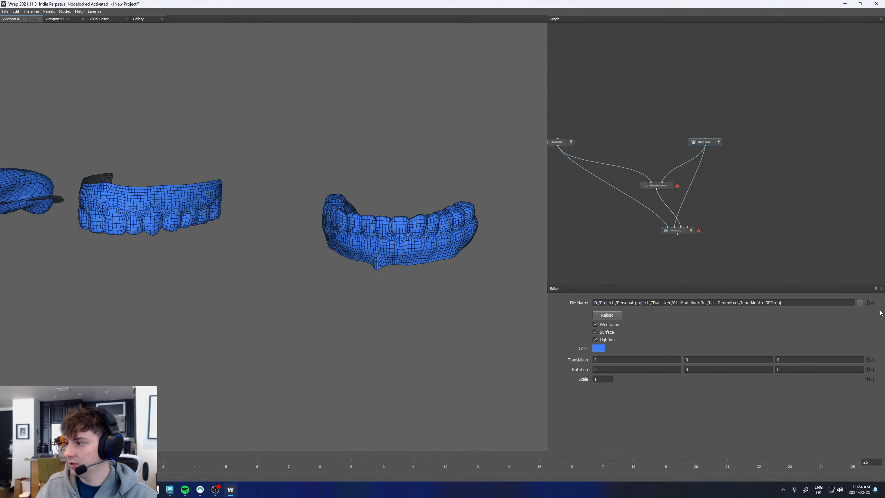
left_click(861, 302)
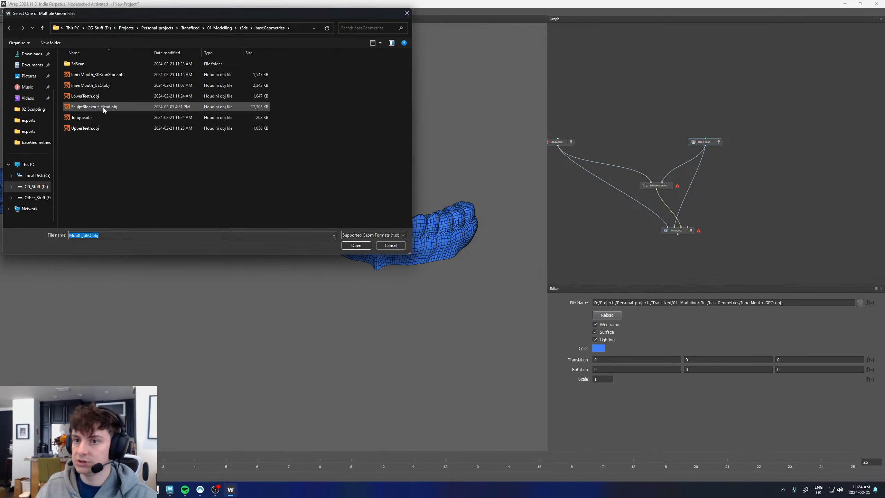
left_click(83, 120)
double_click(81, 119)
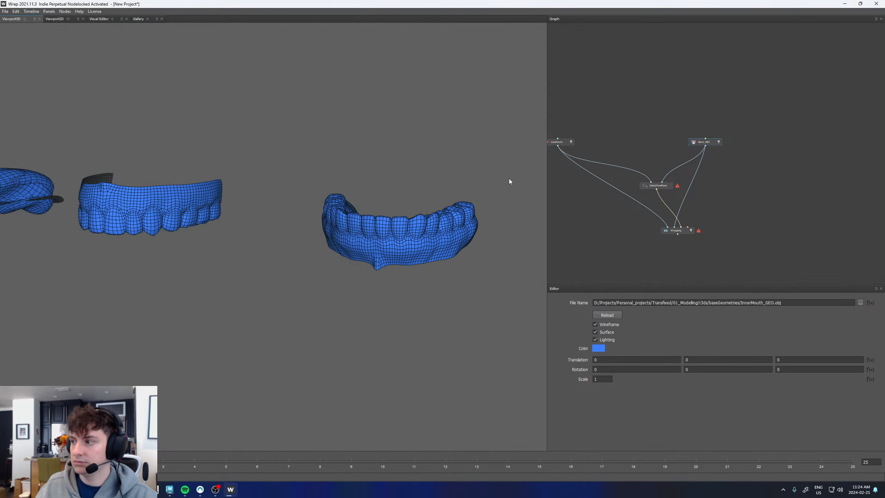
Try to clear all old point pairs in the existing SelectPointPairs node and reopen it in the visual editor
left_click(659, 187)
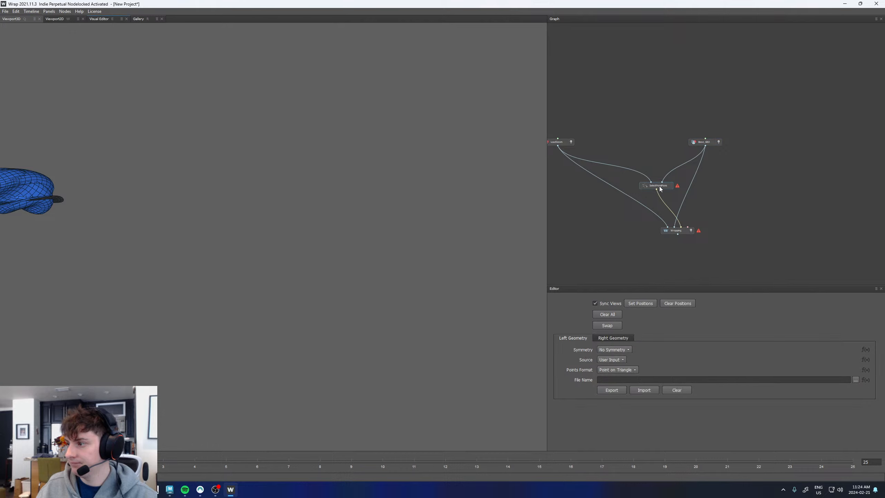
left_click(612, 314)
left_click_drag(275, 206, 254, 198, "alt")
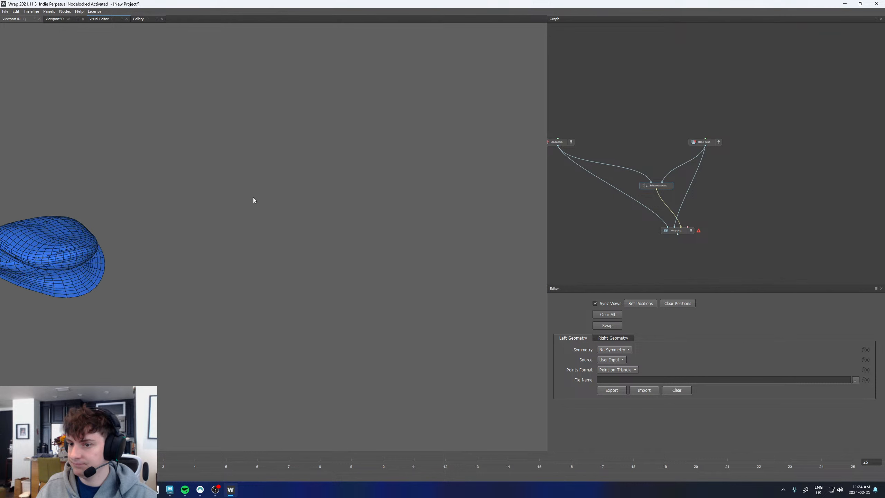
key("ctrl+z")
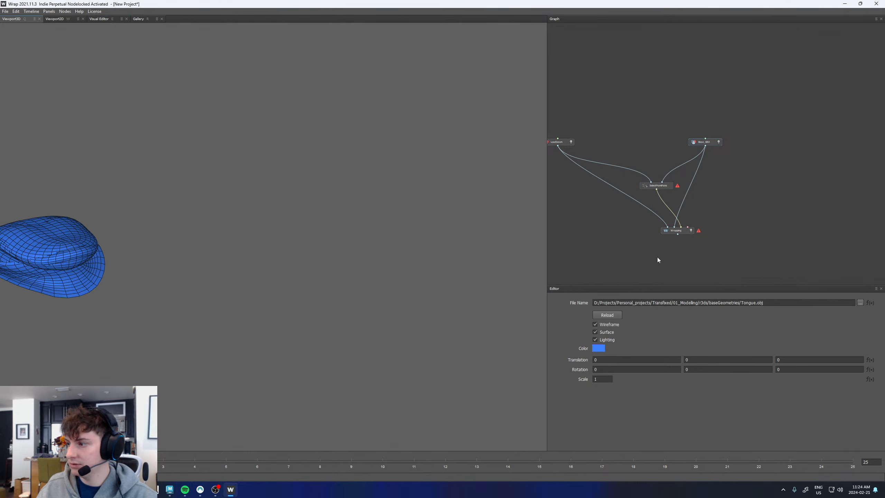
left_click(664, 188)
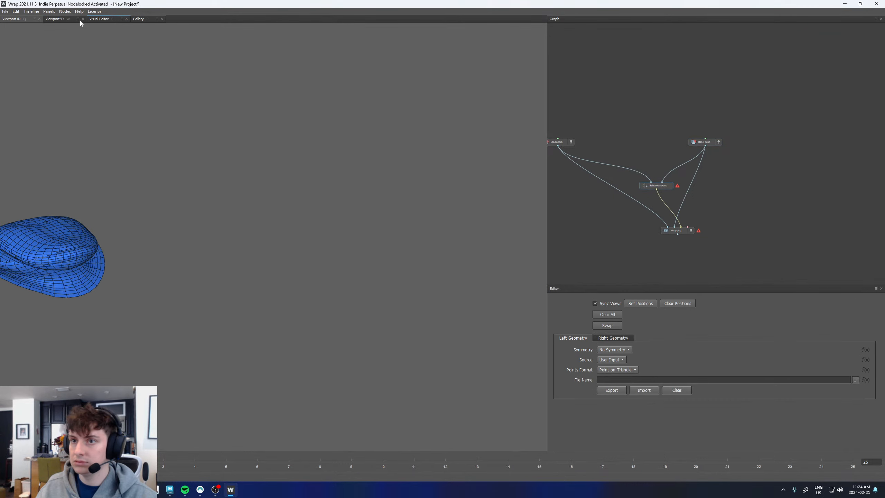
left_click(97, 19)
left_click(255, 444)
left_click(530, 445)
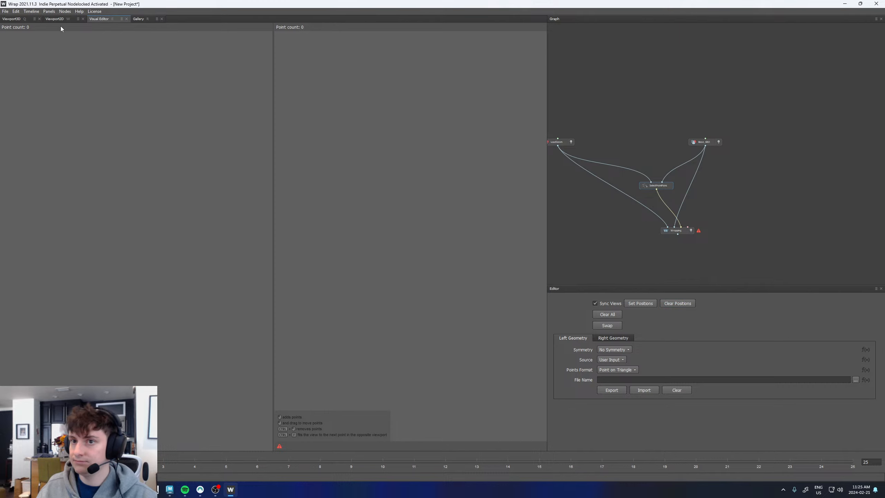
left_click(11, 19)
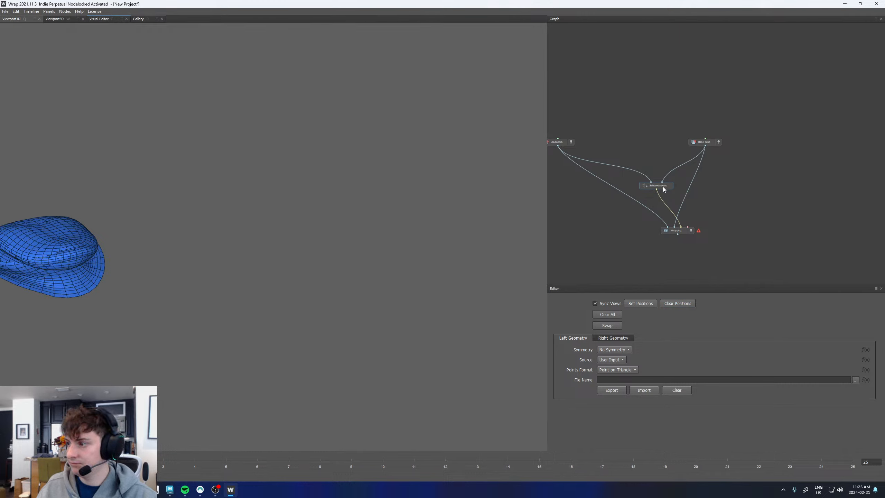
Replace the SelectPointPairs node with a new one and connect LoadGeom and Base_GEO to its two inputs
key("Delete")
key("Tab")
type("selec")
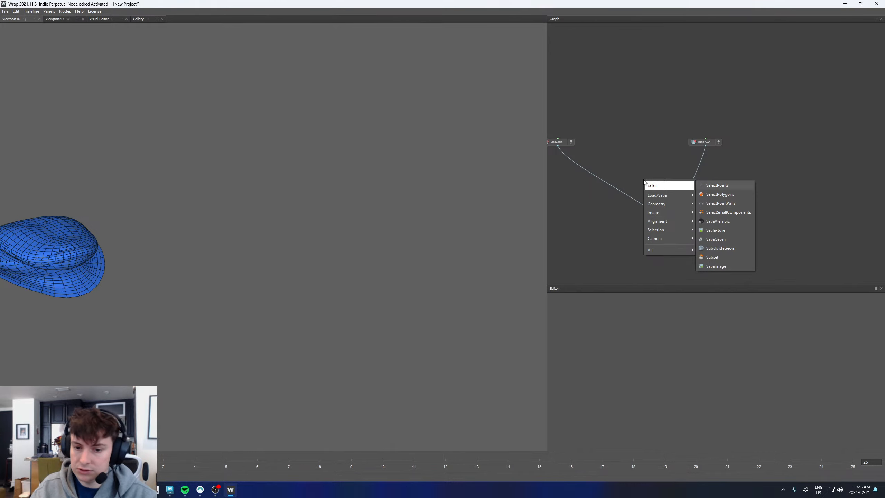
key("Down")
key("Down")
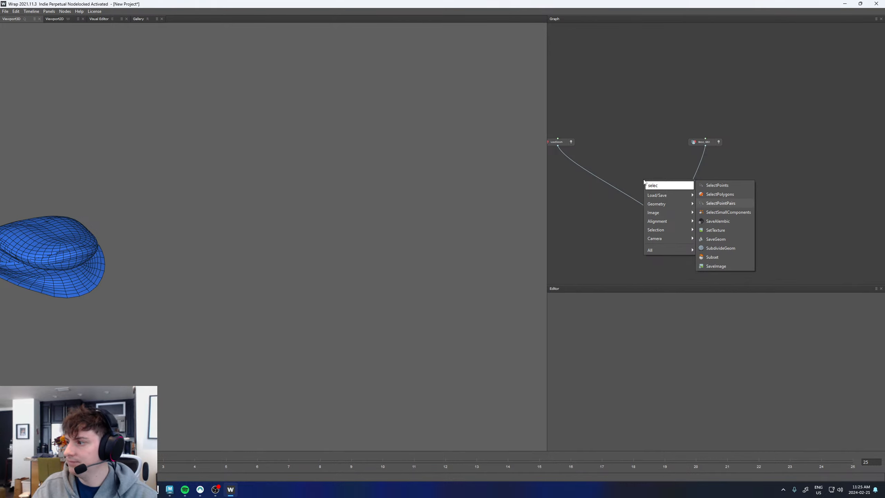
key("Return")
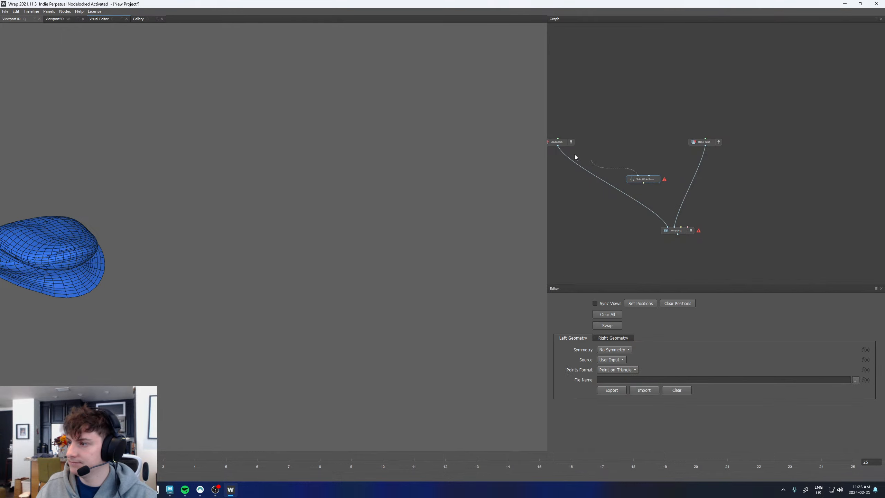
left_click_drag(558, 146, 637, 176)
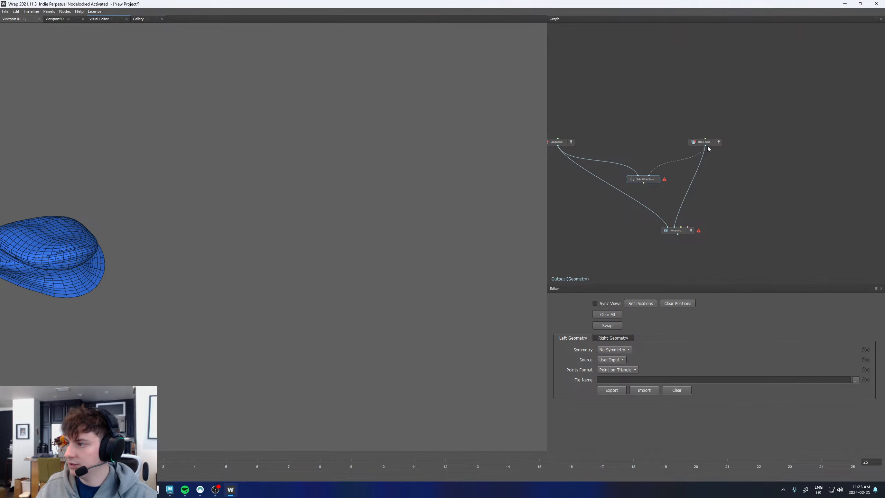
left_click_drag(705, 146, 649, 176)
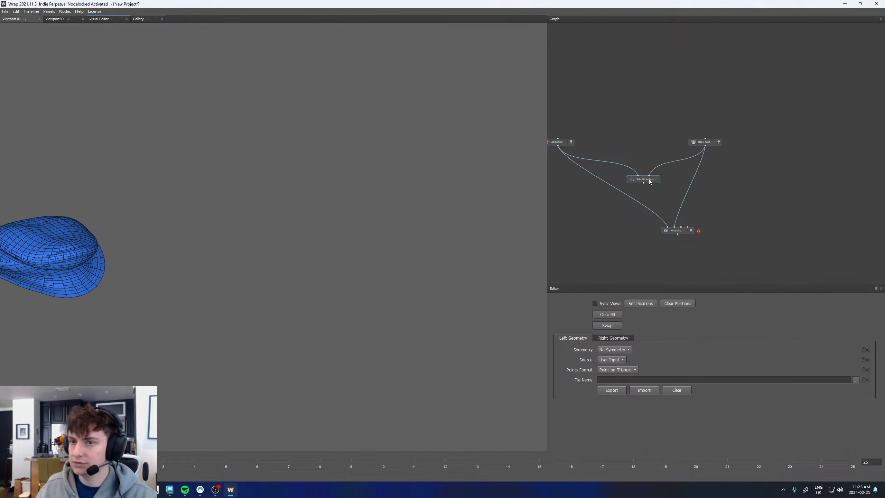
Show both tongues in the visual editor with synced views and place a matching point pair at their tips
left_click(108, 20)
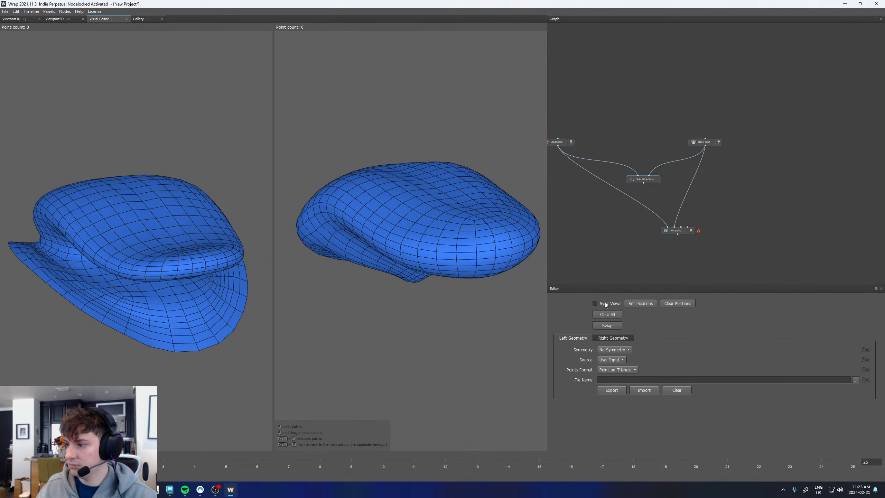
left_click_drag(442, 195, 387, 257, "alt")
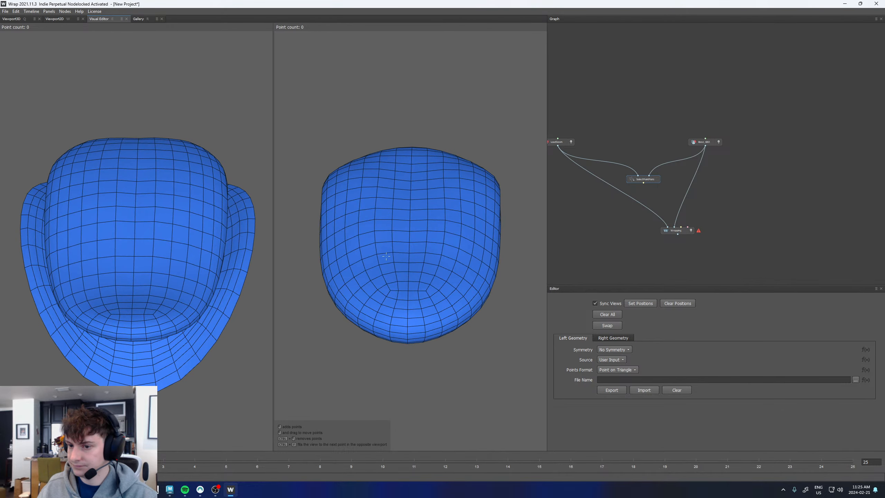
left_click(131, 336)
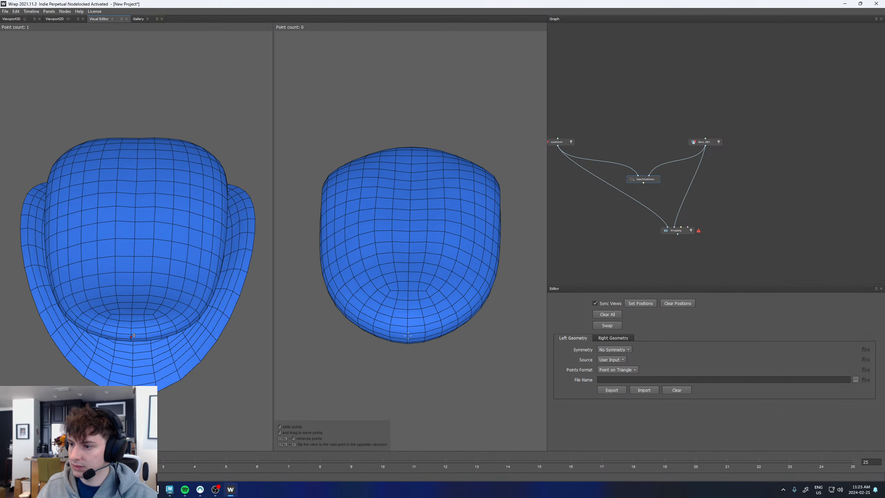
Place matching point pairs on both sides of the scanned and base tongues, one pair per side
left_click_drag(404, 323, 404, 240, "alt")
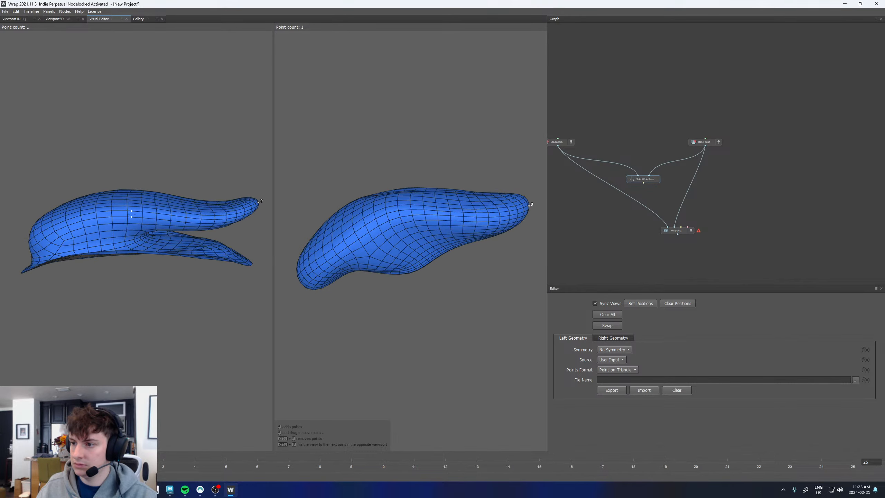
left_click(132, 213)
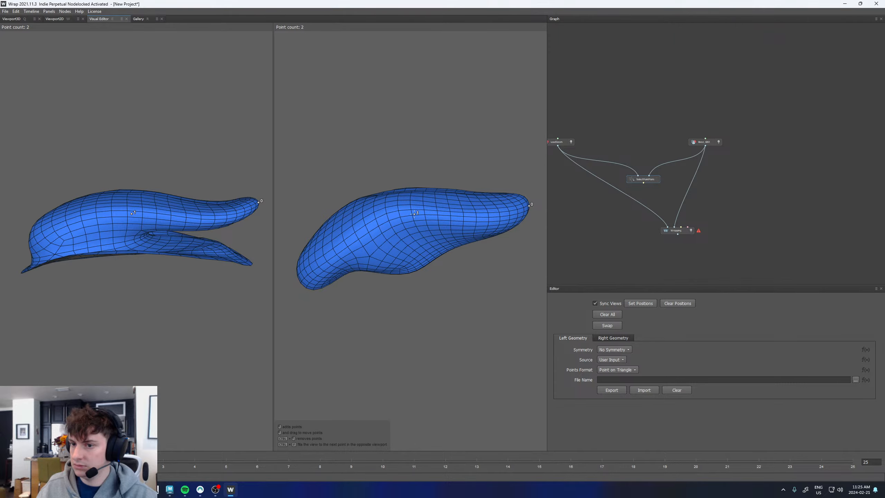
left_click_drag(417, 203, 437, 216, "alt")
left_click(394, 237)
left_click_drag(115, 231, 96, 206, "alt")
left_click_drag(434, 280, 555, 257, "alt")
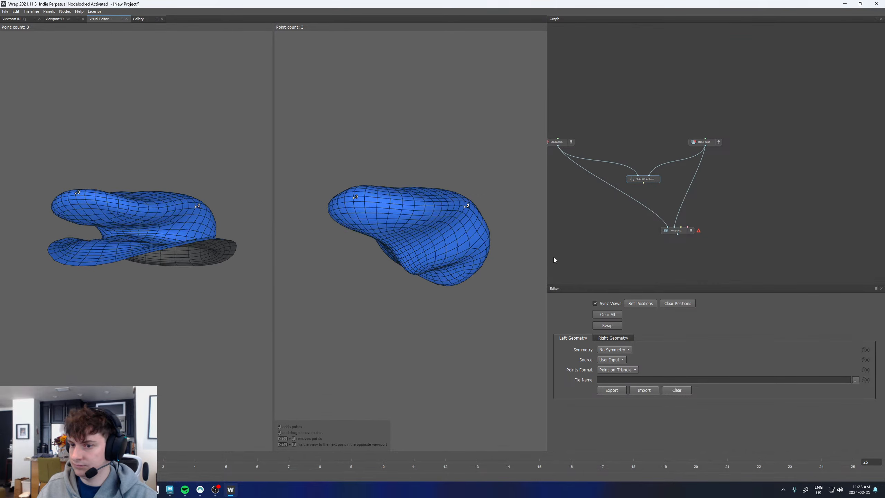
Add matching point pairs on the centre of the tongues' underside and on the rear of their upper surface
left_click_drag(369, 248, 139, 231, "alt")
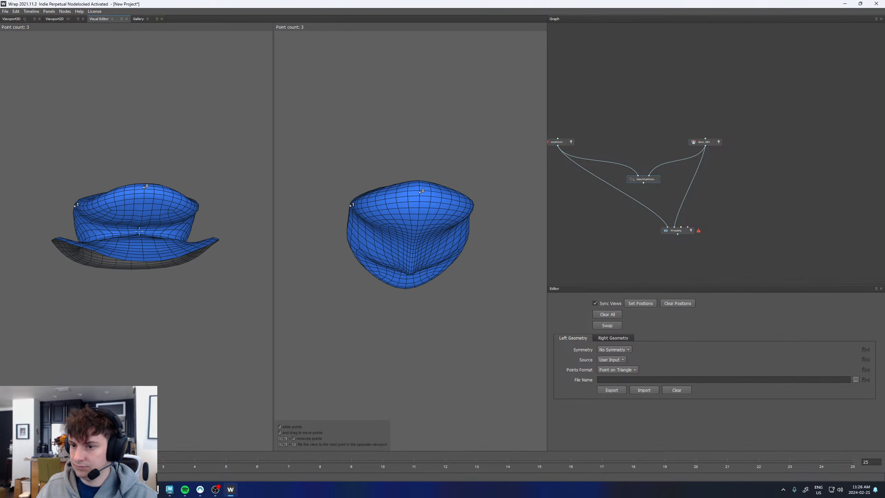
left_click(413, 247)
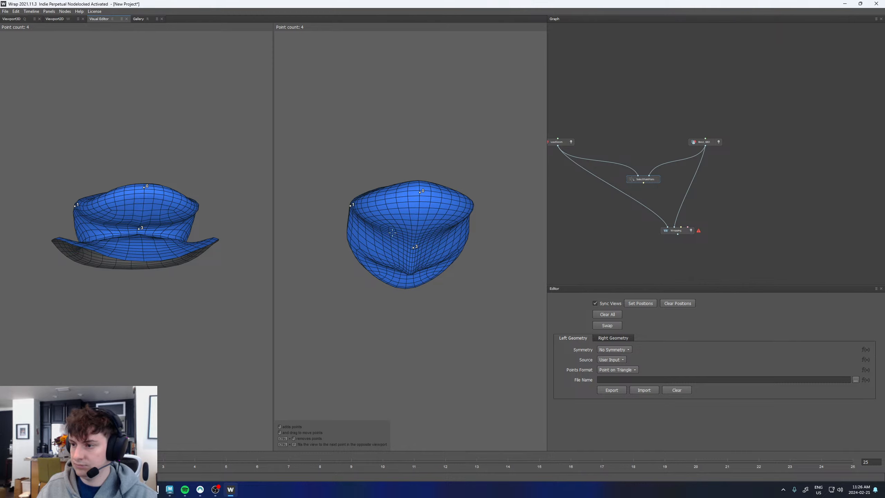
left_click_drag(392, 232, 474, 249, "alt")
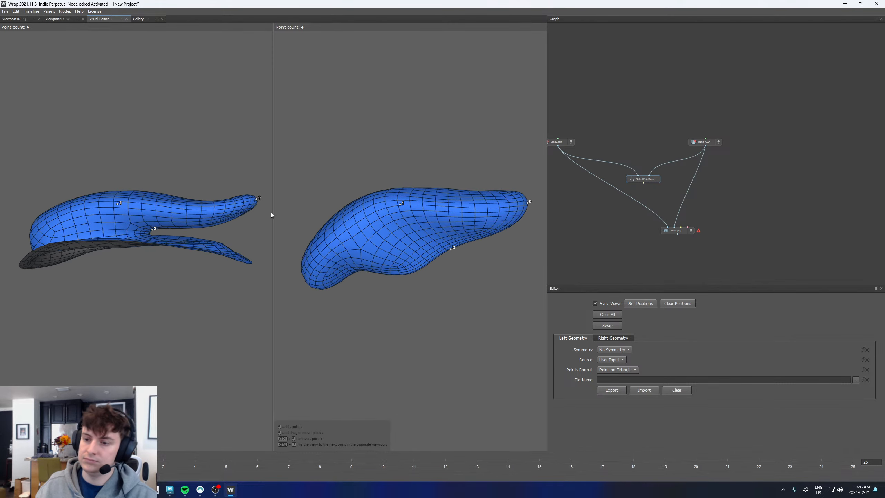
left_click_drag(181, 195, 149, 308, "alt")
left_click(153, 281)
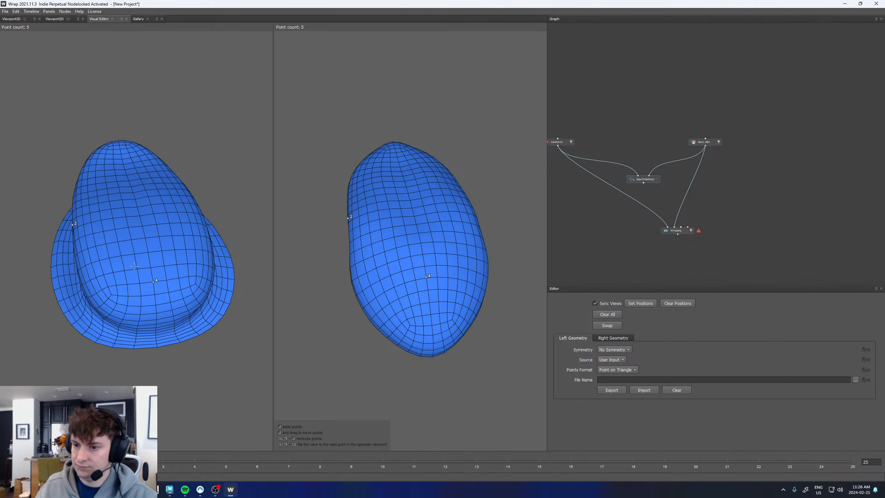
left_click_drag(134, 267, 287, 238, "alt")
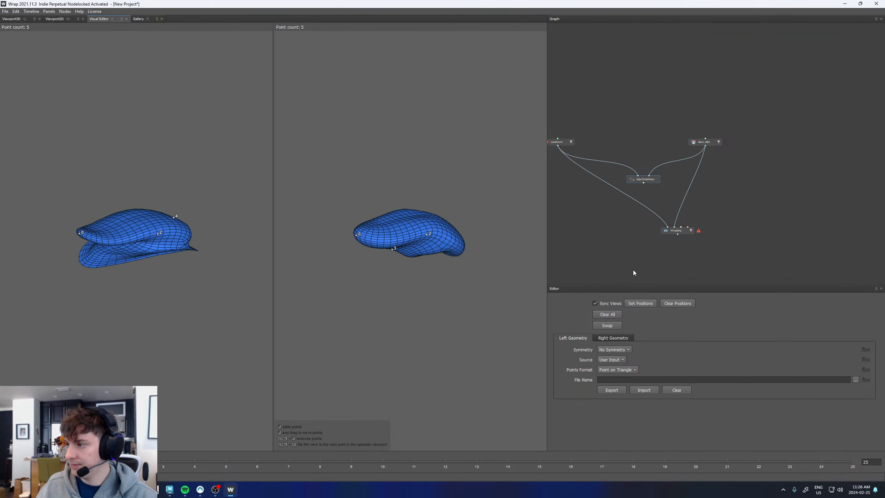
Connect the new SelectPointPairs output to the Wrapping node and compute the tongue wrap
left_click_drag(644, 182, 681, 230)
left_click(679, 232)
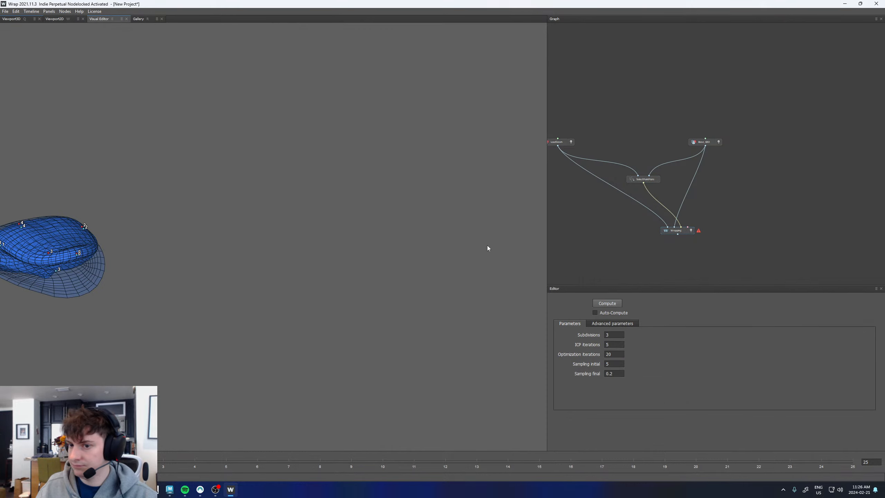
left_click(611, 303)
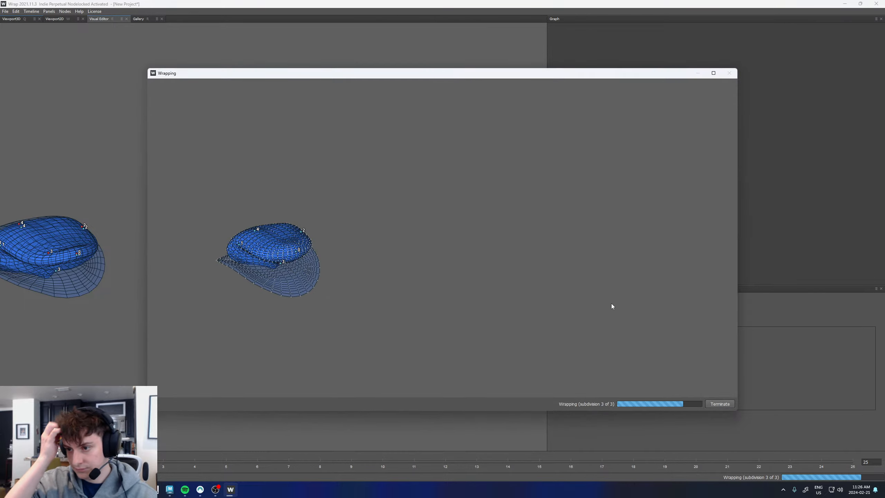
Duplicate the whole tongue wrapping node set and place the copy beside the original in the graph
middle_click_drag(113, 233, 312, 231, "alt")
right_click_drag(312, 232, 344, 279, "alt")
left_click_drag(344, 279, 304, 277, "alt")
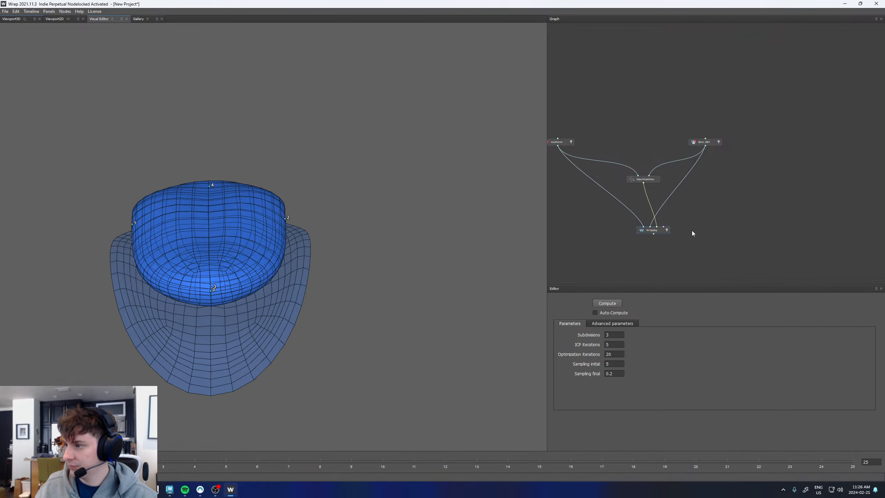
scroll(694, 232, "down", 2)
left_click_drag(708, 243, 591, 140)
key("ctrl+c")
key("ctrl+v")
scroll(565, 168, "down", 4)
left_click(767, 177)
scroll(640, 167, "up", 4)
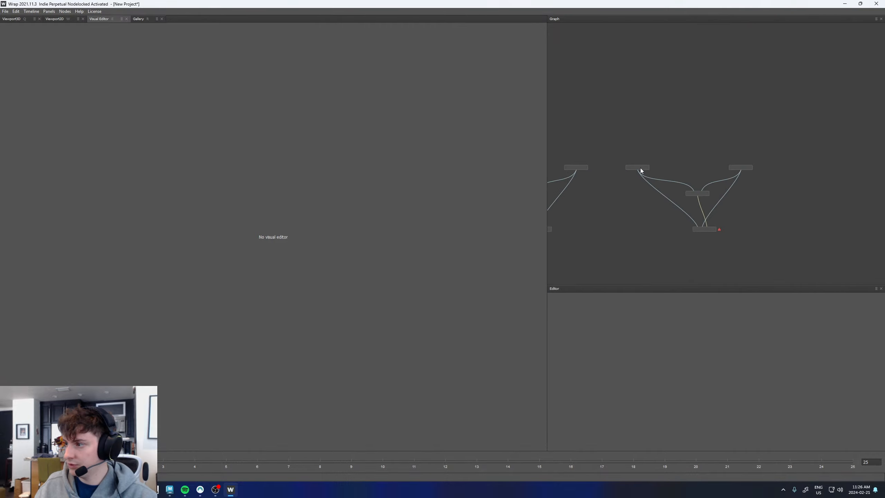
Load 3dScan/UpperTeeth.obj into the copied scan node and baseGeometries/UpperTeeth.obj into the copied base node
left_click(640, 168)
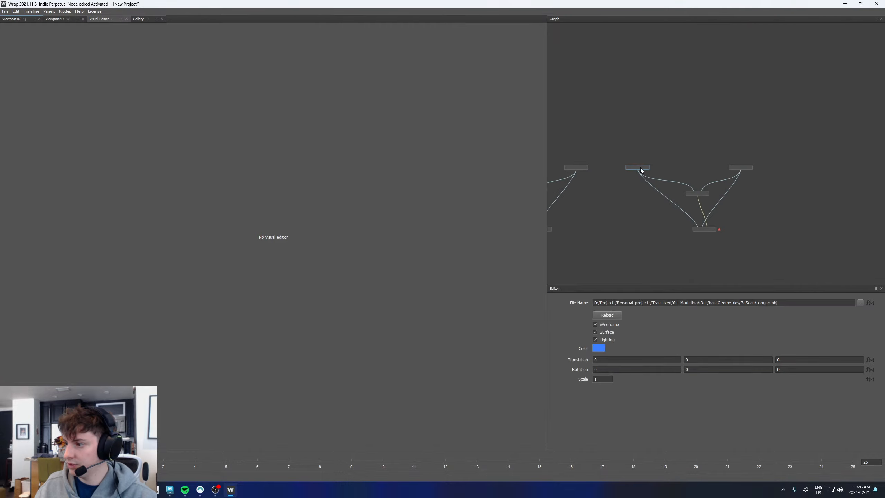
left_click(860, 303)
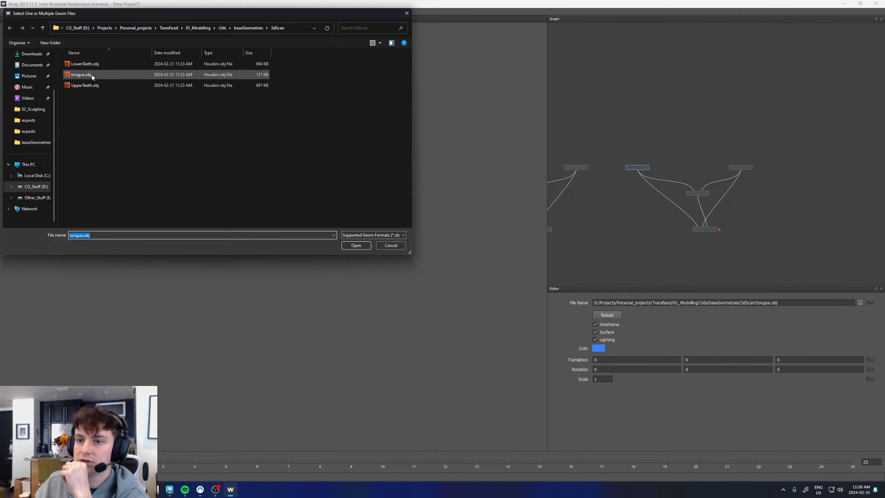
double_click(85, 85)
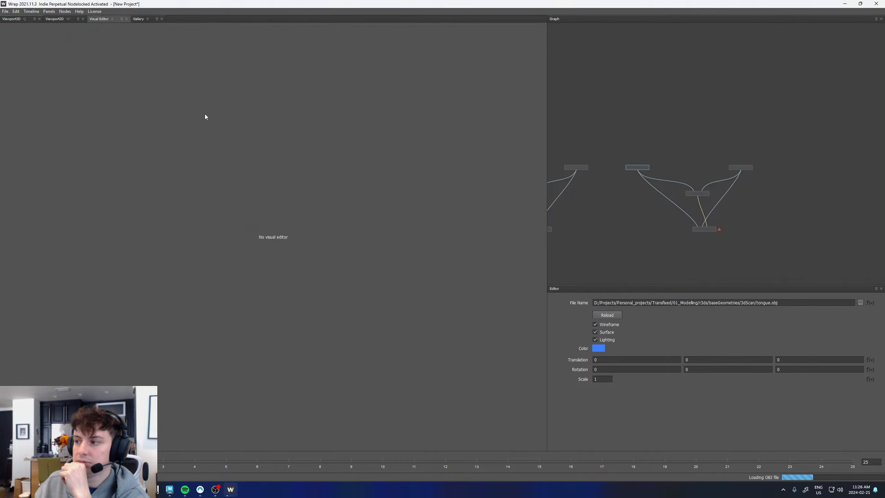
left_click(740, 169)
left_click(860, 303)
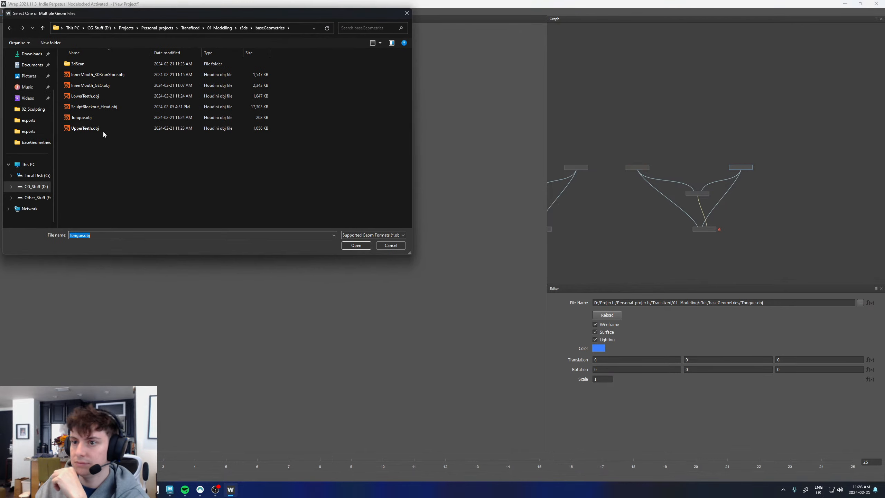
double_click(85, 128)
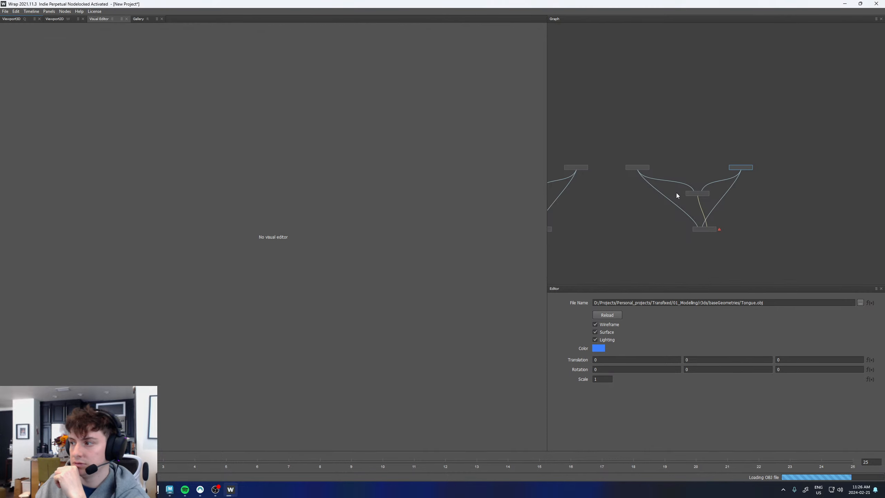
Clear the copied tongue points and place a matching pair on the upper gums between the two front teeth
left_click(702, 196)
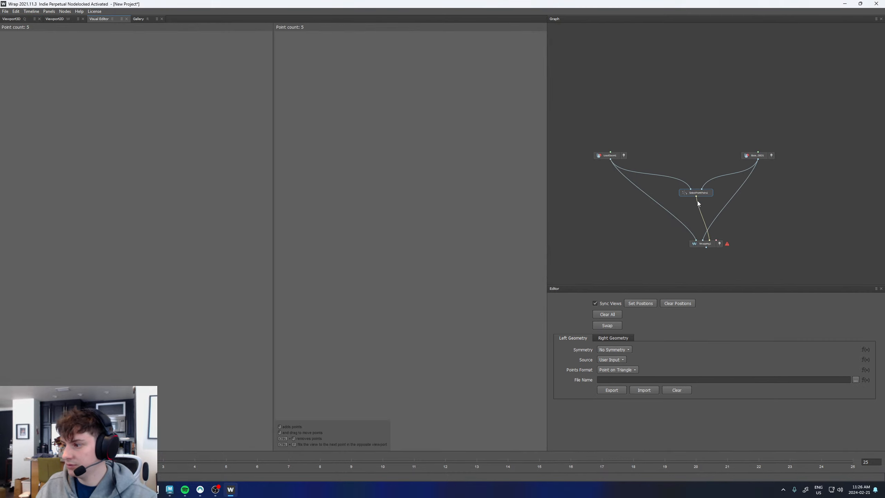
left_click(80, 268)
left_click(351, 259)
left_click(429, 262)
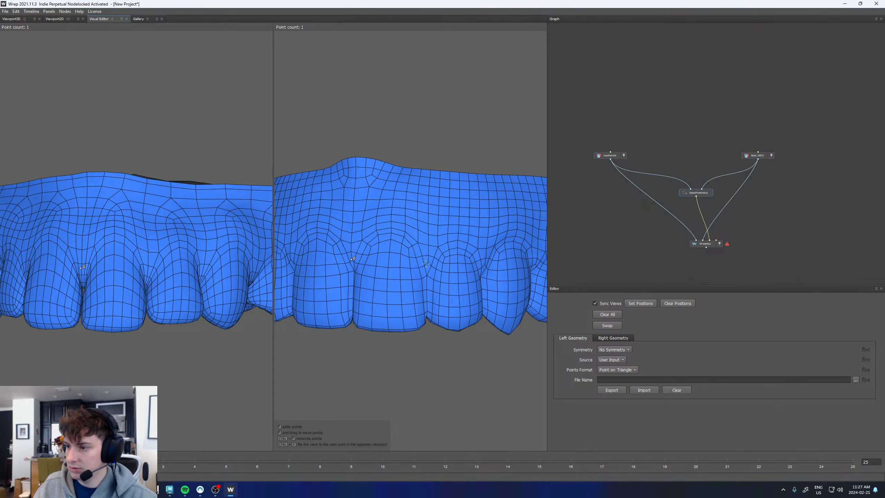
left_click(149, 265)
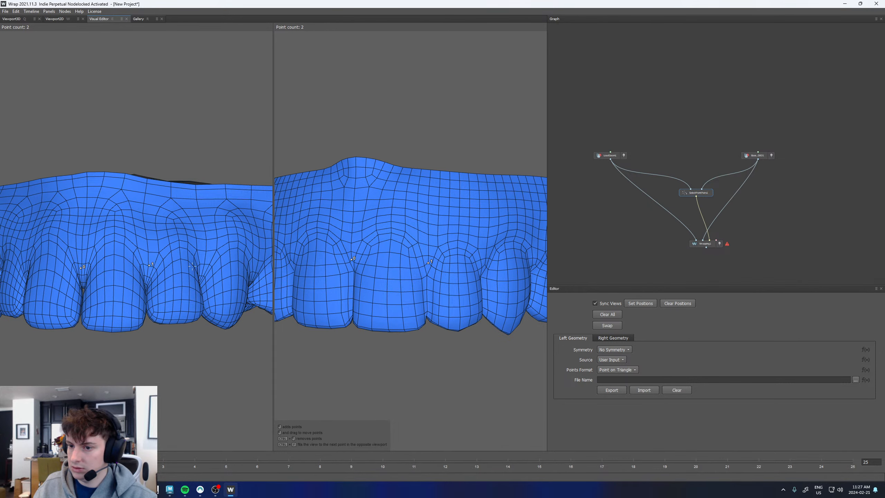
key("ctrl+z")
key("ctrl+z")
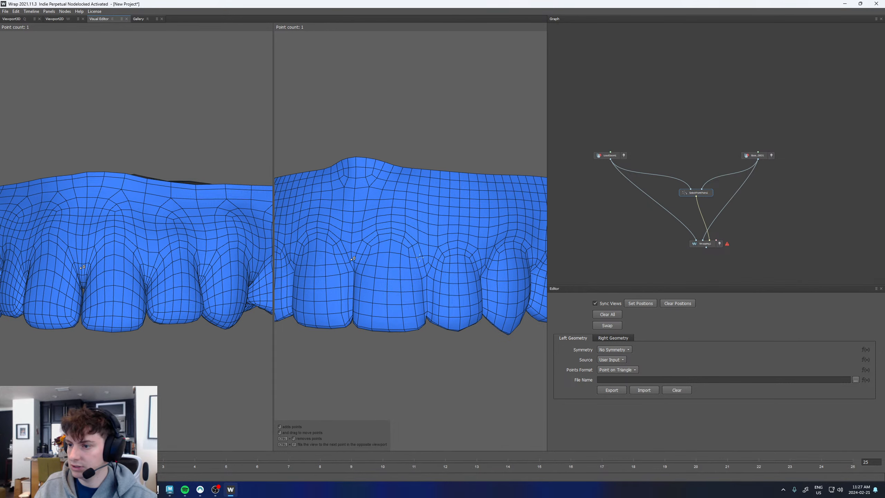
Place matching point pairs on the biting edges of both upper front teeth, one pair per tooth
left_click_drag(326, 268, 378, 260, "alt")
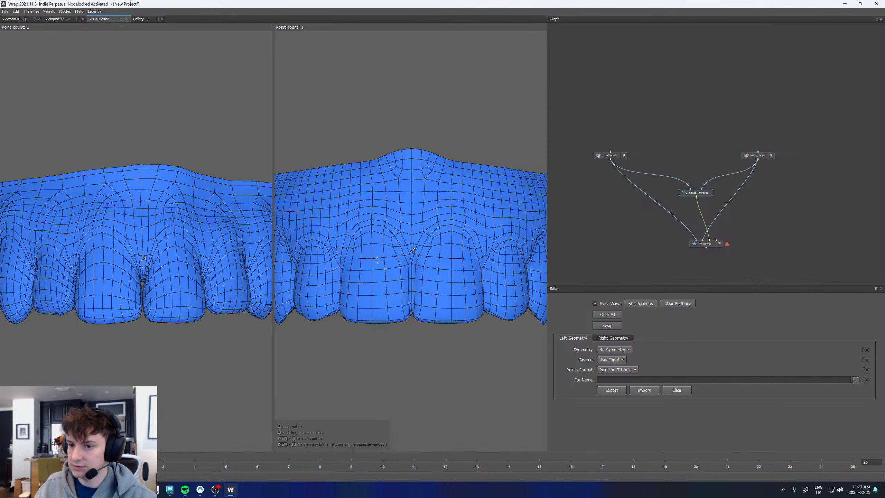
left_click(179, 319)
left_click(452, 319)
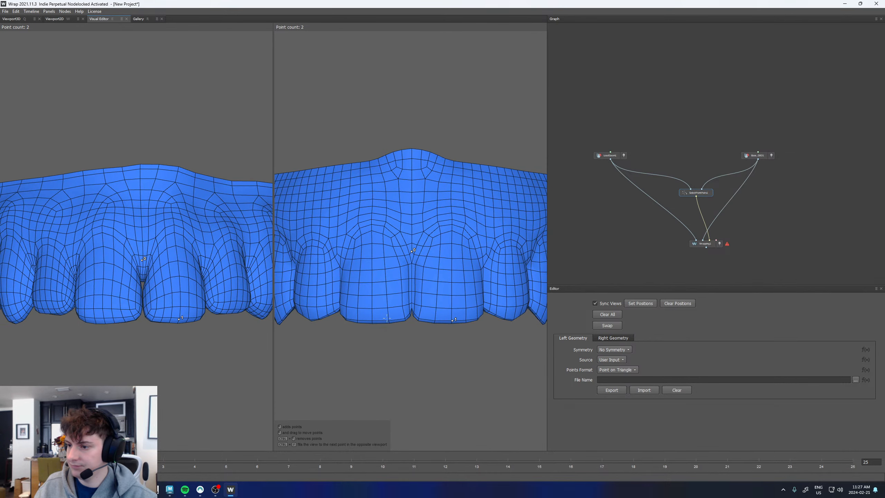
left_click(372, 319)
left_click(103, 318)
Add two matching point pairs on one side's rear molar, one near its lower edge and one at the gum line
scroll(115, 296, "down", 5)
left_click_drag(105, 296, 195, 292, "alt")
left_click(107, 256)
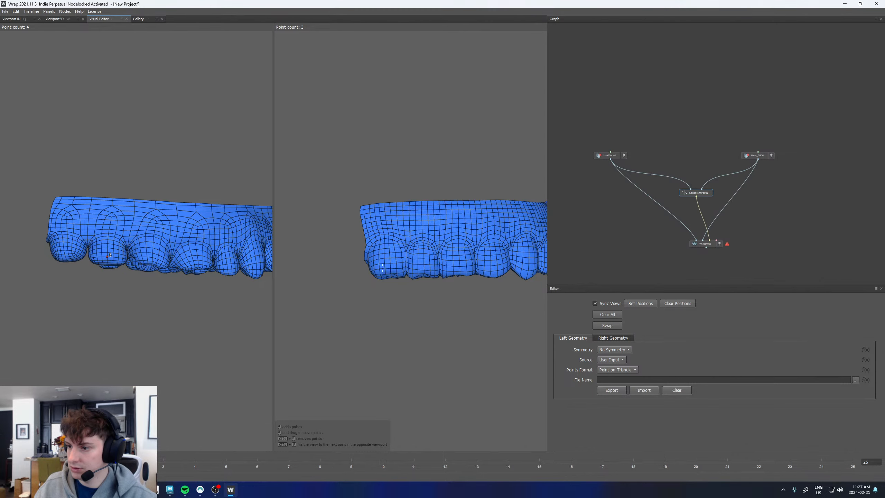
left_click(387, 268)
scroll(428, 260, "down", 4)
left_click_drag(429, 260, 385, 257, "alt")
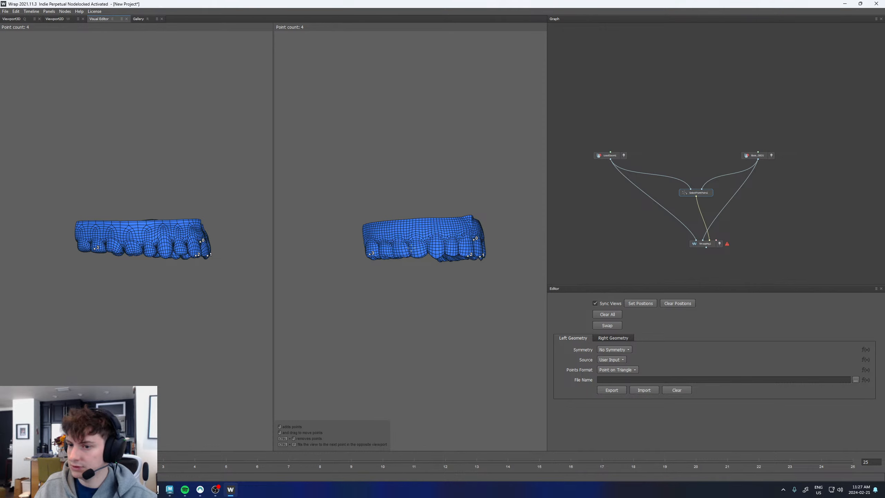
left_click_drag(412, 248, 440, 260, "alt")
scroll(227, 262, "up", 5)
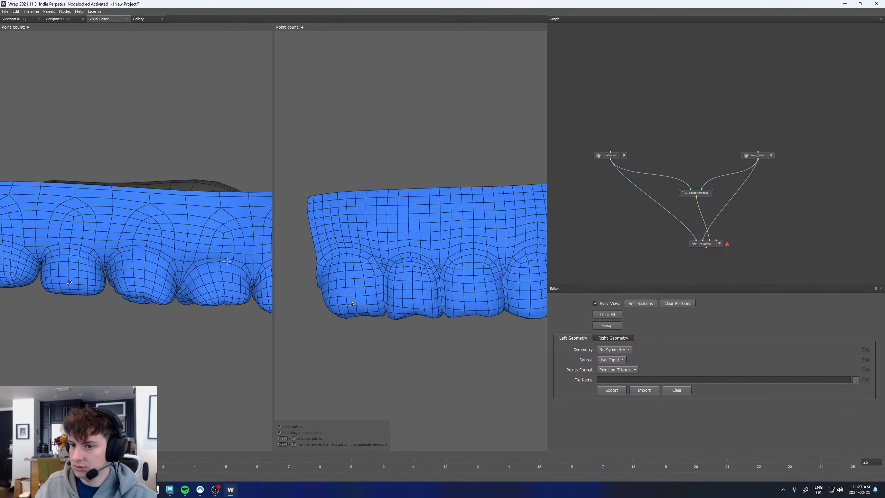
left_click(70, 244)
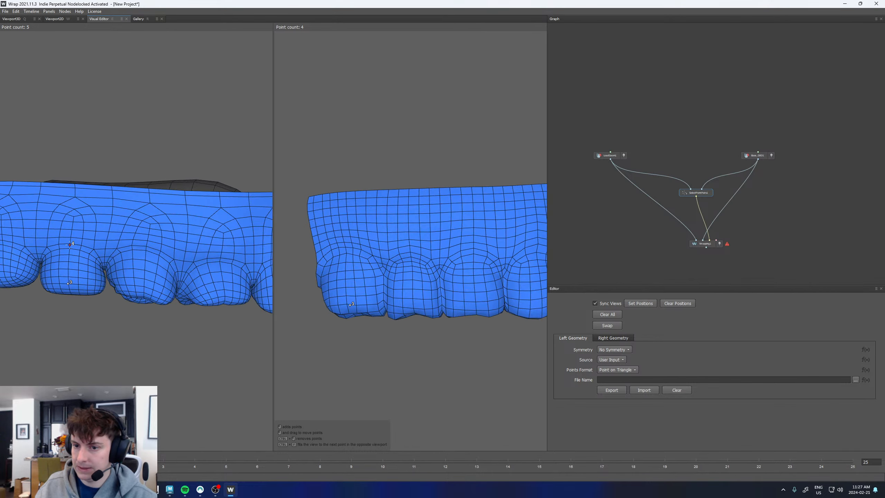
left_click(346, 247)
Add two matching point pairs on the opposite side's rear molar, near its lower edge and at the gum line
scroll(347, 247, "down", 10)
left_click_drag(259, 243, 230, 245, "alt")
scroll(230, 245, "up", 5)
left_click(422, 281)
left_click(152, 273)
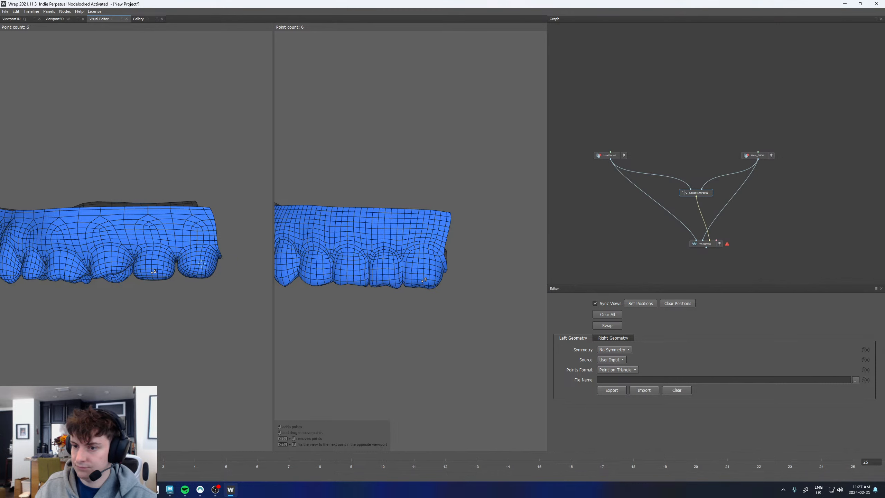
left_click(425, 248)
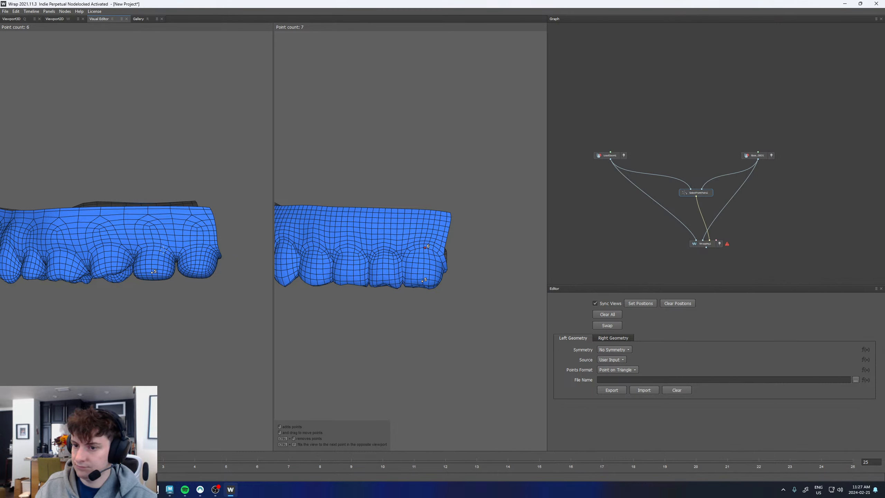
left_click(154, 245)
Check the point alignment on the copied Wrapping node and compute the upper teeth wrap
left_click_drag(352, 245, 469, 245, "alt")
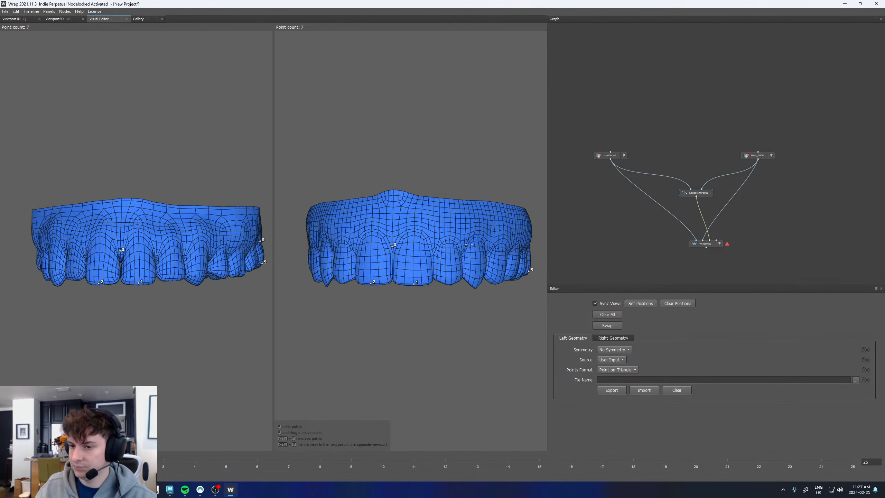
left_click(708, 244)
left_click_drag(478, 252, 467, 229, "alt")
right_click_drag(468, 229, 428, 221, "alt")
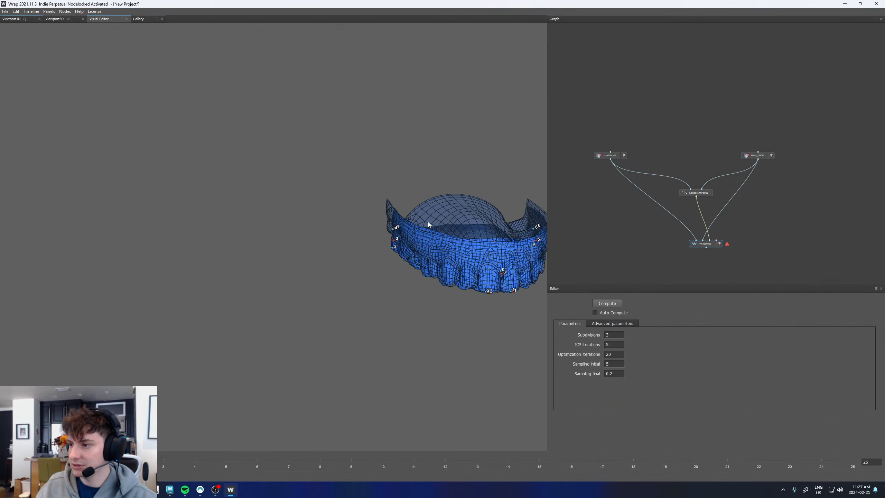
middle_click_drag(428, 221, 304, 225, "alt")
left_click_drag(384, 297, 380, 272, "alt")
left_click(608, 303)
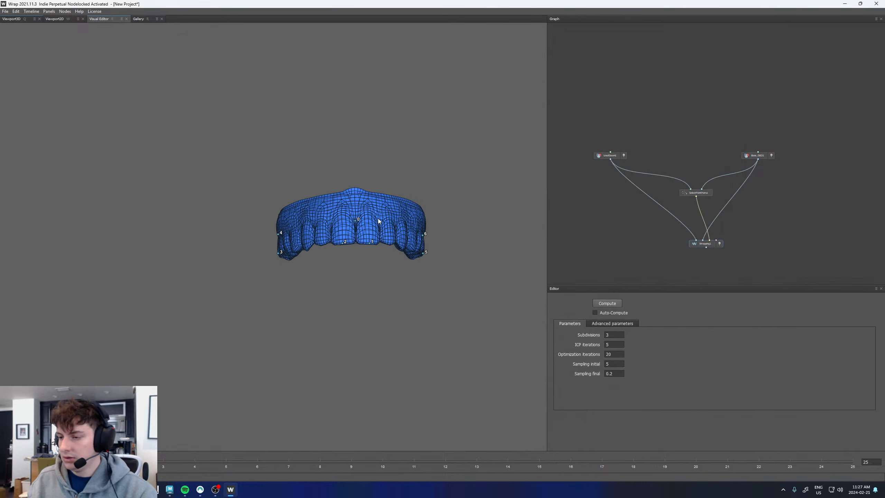
Hide the scanned and base upper teeth and inspect the wrapped mesh from several angles in the 3D viewport
left_click_drag(380, 221, 397, 235, "alt")
right_click_drag(397, 236, 597, 292, "alt")
middle_click_drag(377, 222, 264, 204, "alt")
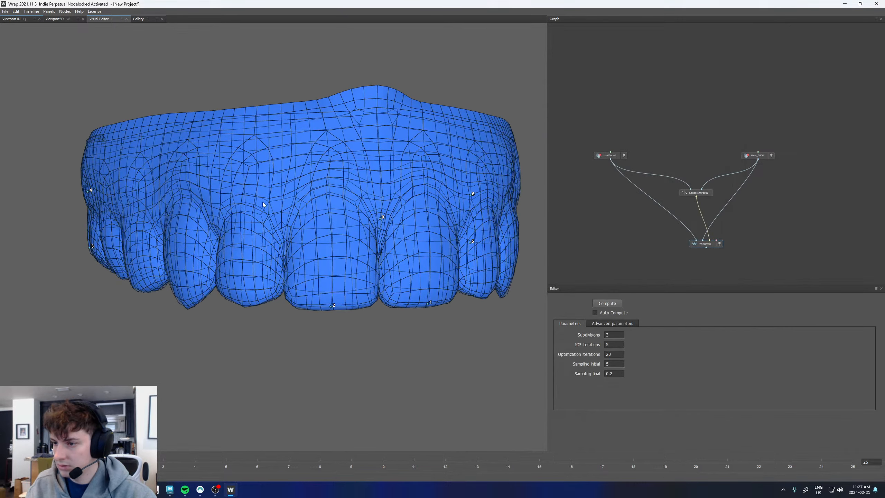
left_click(624, 155)
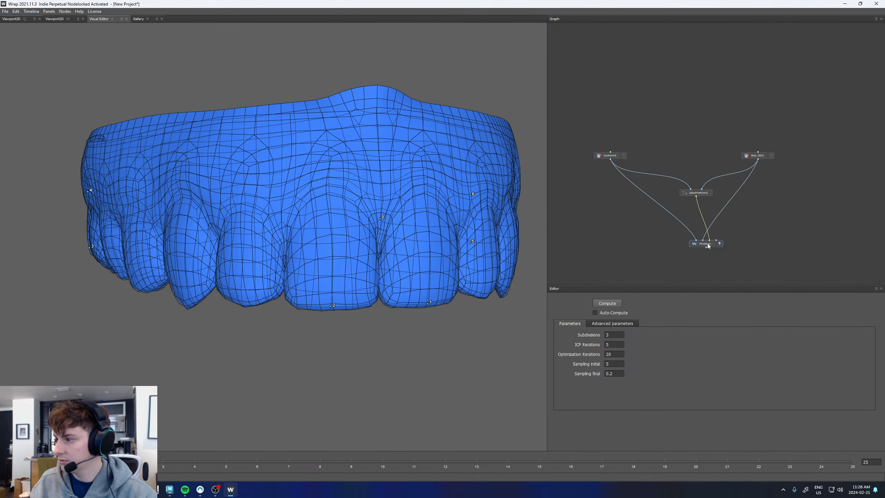
key("f")
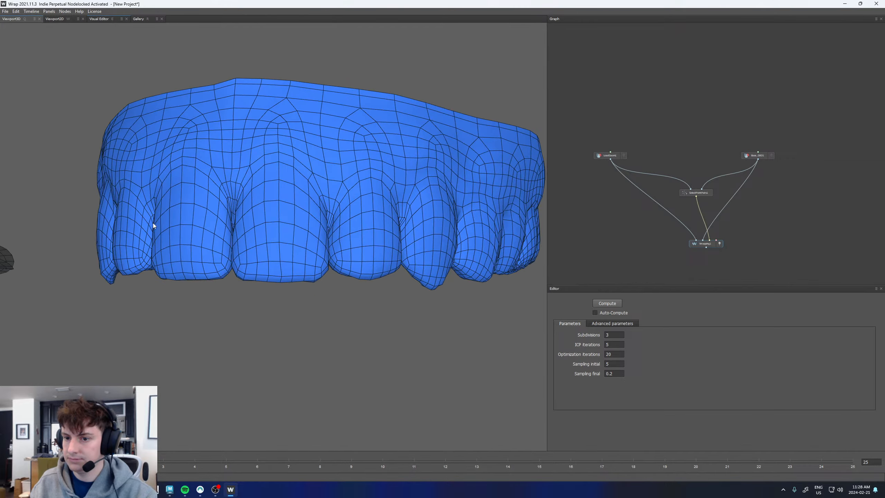
scroll(167, 230, "down", 3)
left_click_drag(167, 230, 195, 238, "alt")
scroll(589, 218, "down", 8)
Hide the scanned and base tongue geometries so that only the wrapped tongue and upper teeth are displayed
middle_click_drag(585, 218, 681, 208)
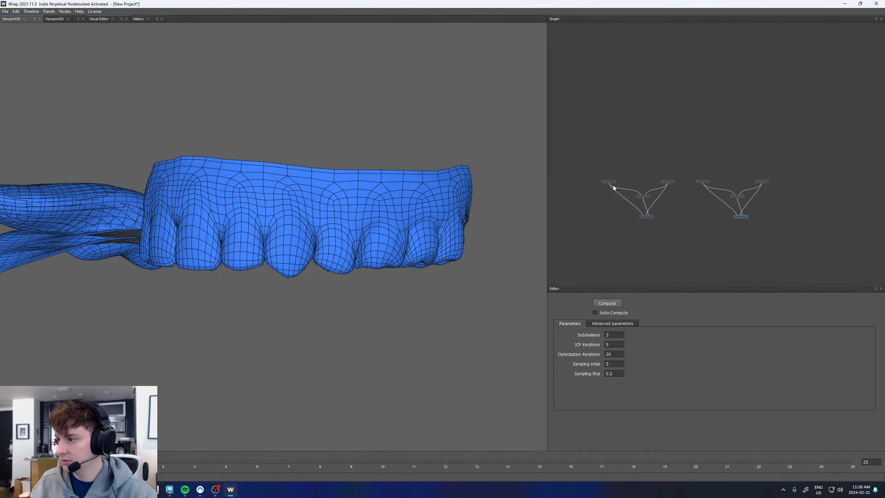
scroll(614, 185, "up", 7)
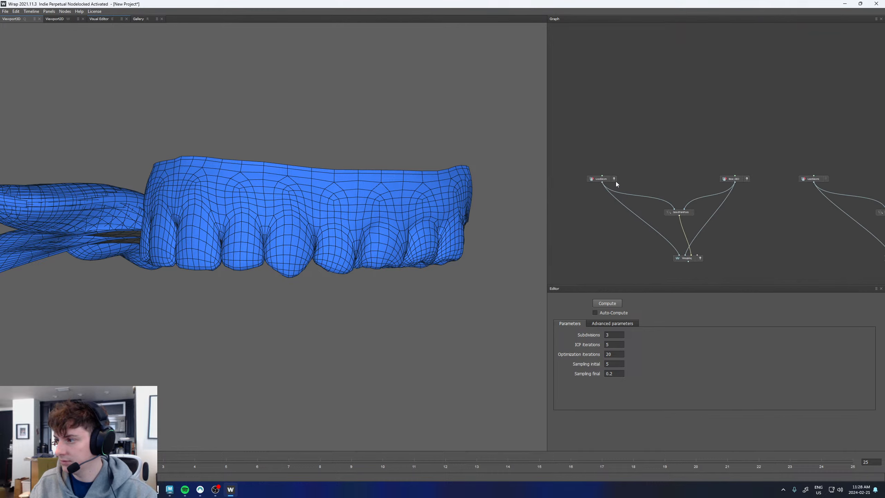
left_click(747, 178)
left_click_drag(110, 207, 300, 242, "alt")
scroll(281, 224, "down", 6)
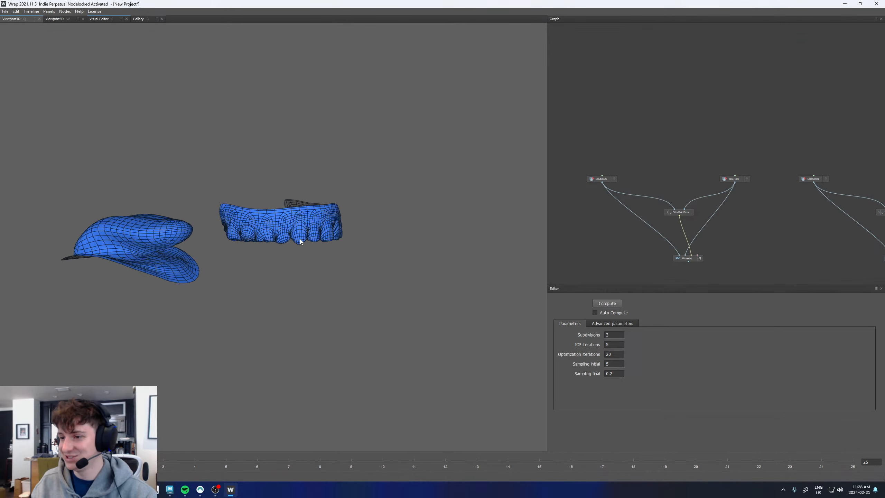
Duplicate the upper teeth wrapping node set and place the copy beside it in the graph
scroll(752, 168, "down", 4)
middle_click_drag(753, 168, 658, 166)
left_click_drag(643, 148, 750, 225)
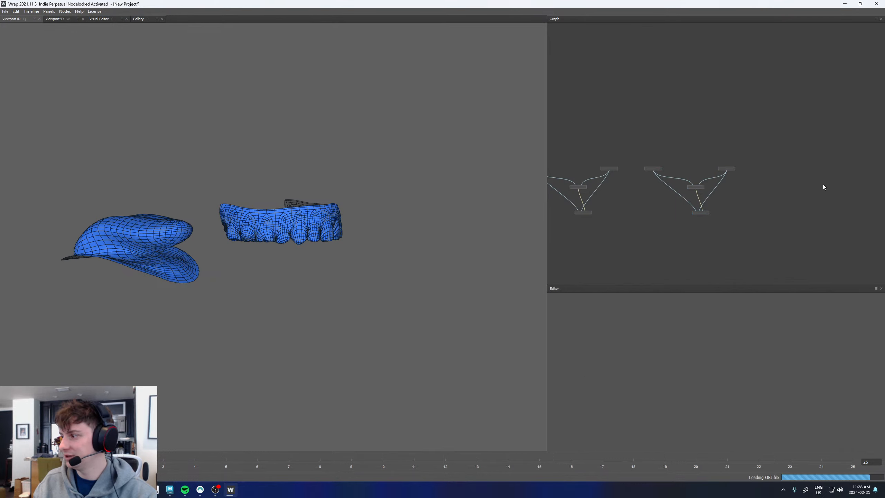
left_click_drag(735, 174, 845, 168)
scroll(789, 167, "up", 5)
Load 3dScan/LowerTeeth.obj into the new scan node and baseGeometries/LowerTeeth.obj into the new base node
left_click(753, 177)
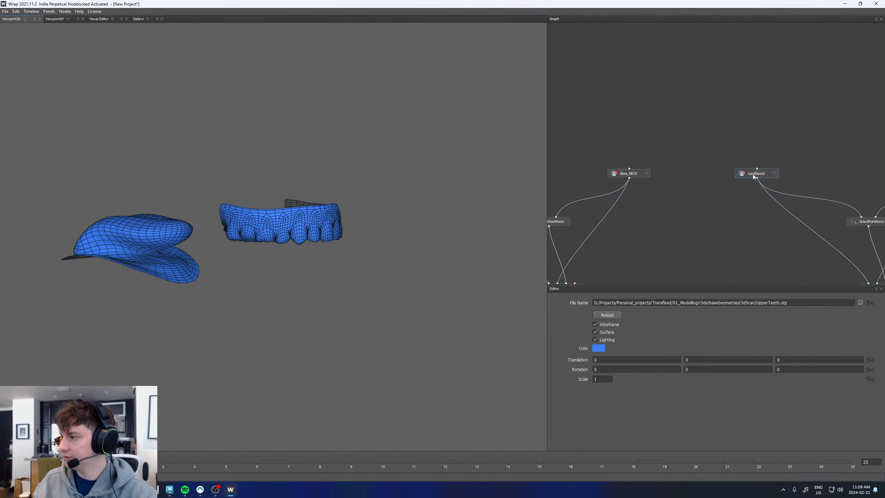
left_click(860, 303)
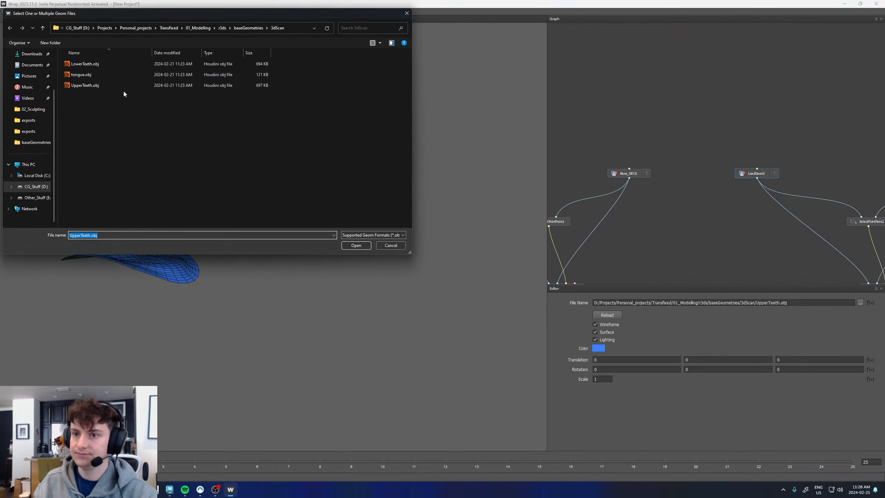
double_click(87, 68)
scroll(717, 153, "down", 2)
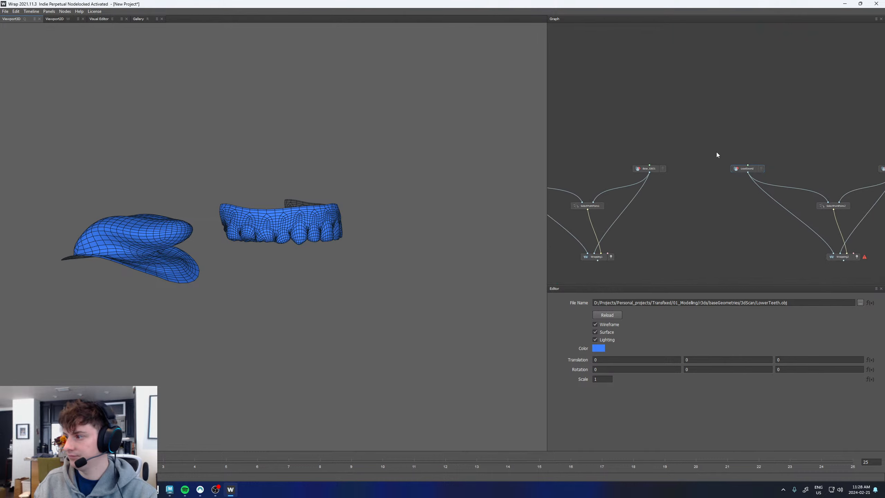
middle_click_drag(755, 137, 573, 139)
left_click(714, 173)
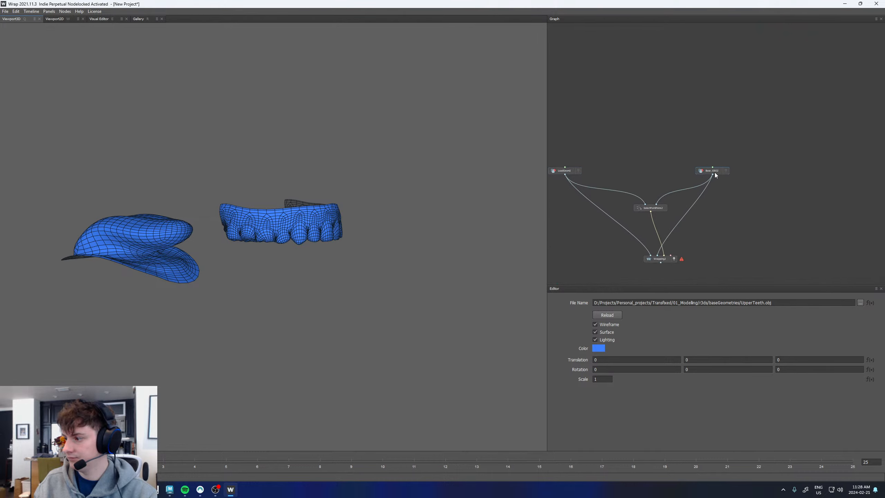
left_click(860, 302)
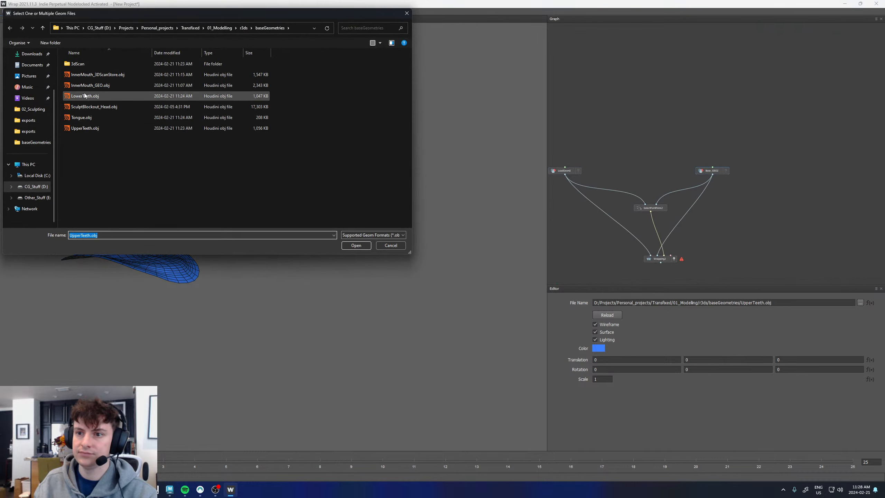
double_click(85, 95)
In the lower teeth's SelectPointPairs node, place matching points between the two central incisors at the gumline and on their biting edges
left_click(653, 210)
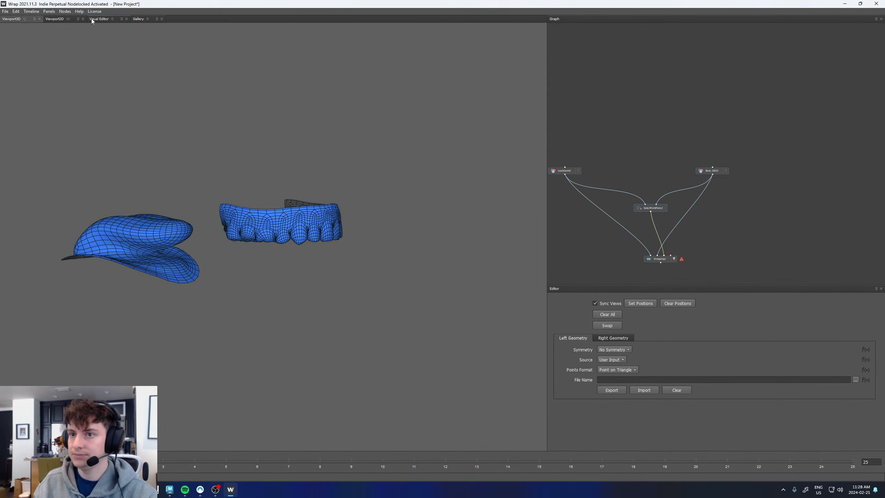
left_click_drag(296, 262, 407, 265, "alt")
left_click(407, 272)
left_click(142, 269)
left_click(384, 217)
left_click(124, 221)
left_click(428, 216)
left_click(161, 222)
Add matching points on both lower teeth meshes at the gumline below each of the two central incisors
left_click(427, 281)
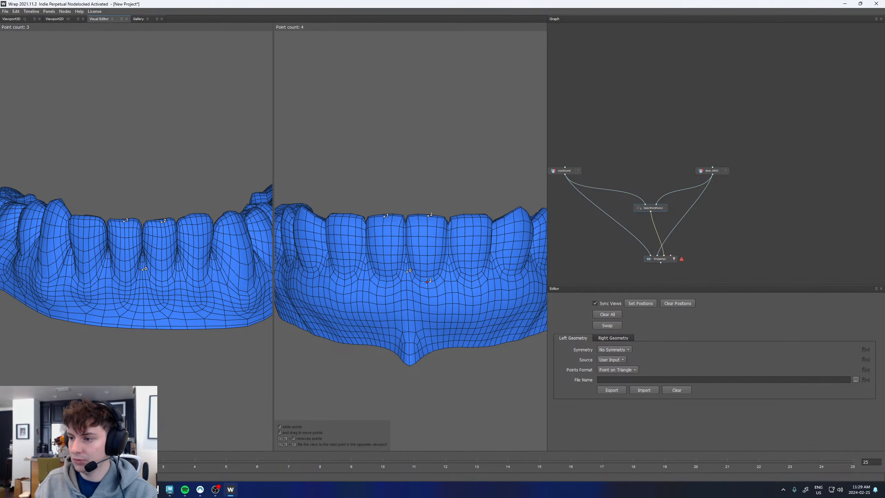
left_click(163, 279)
left_click(125, 280)
left_click(387, 282)
Place two matching point pairs on a back molar at one end of the jaw, near its crown and its gumline
left_click_drag(104, 265, 195, 265, "alt")
left_click(144, 231)
left_click(395, 242)
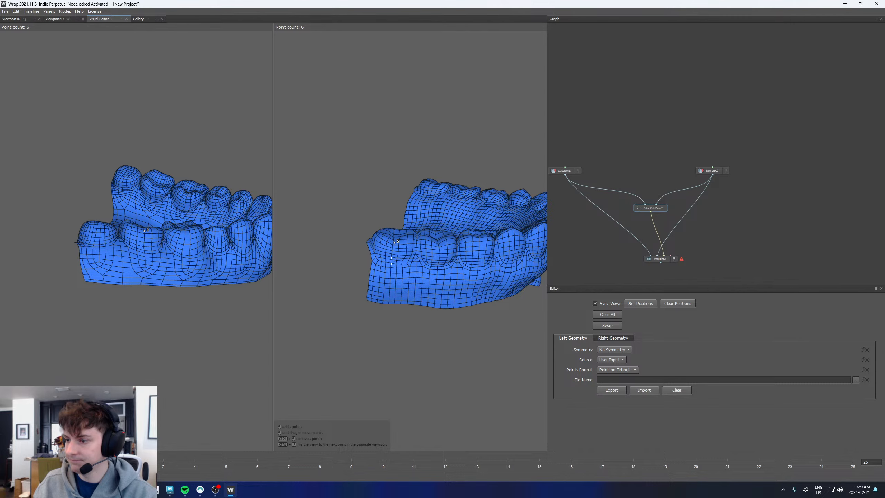
left_click(392, 259)
left_click(146, 248)
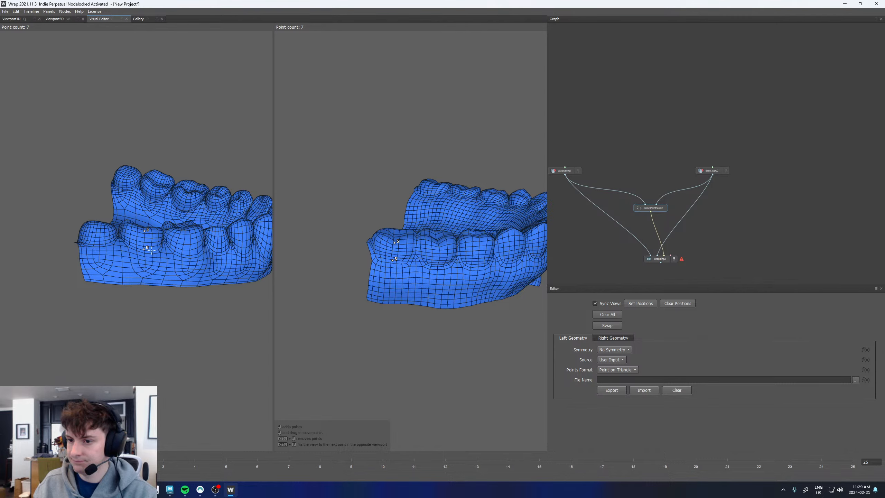
Place two matching point pairs on the back molar at the opposite end of the jaw, at its gumline and crown
left_click_drag(361, 251, 286, 221, "alt")
scroll(430, 246, "up", 5)
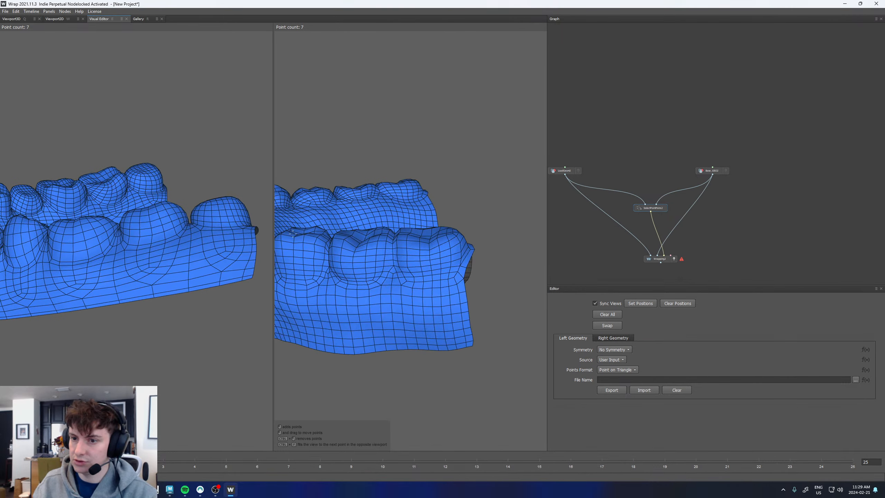
left_click_drag(212, 233, 253, 254, "alt")
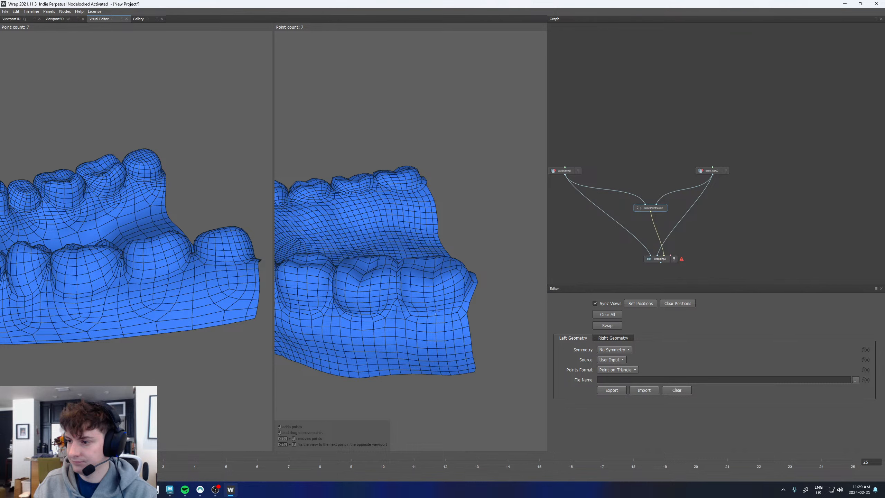
left_click(157, 275)
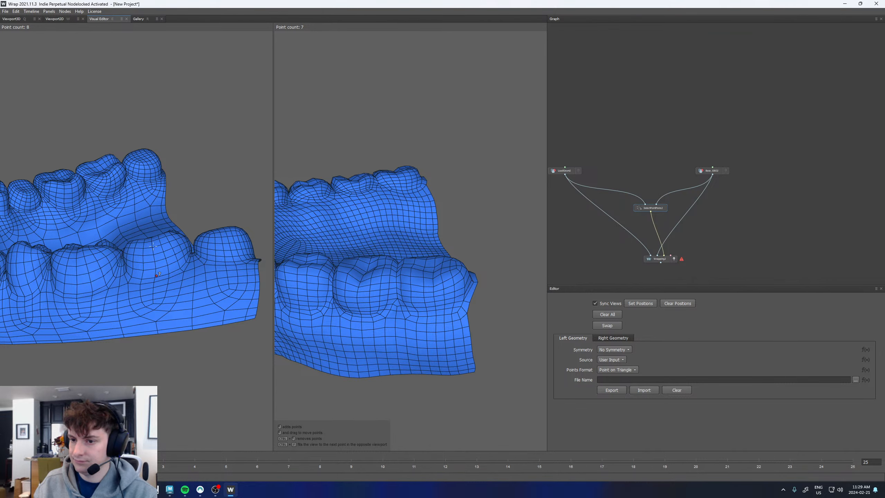
left_click(434, 310)
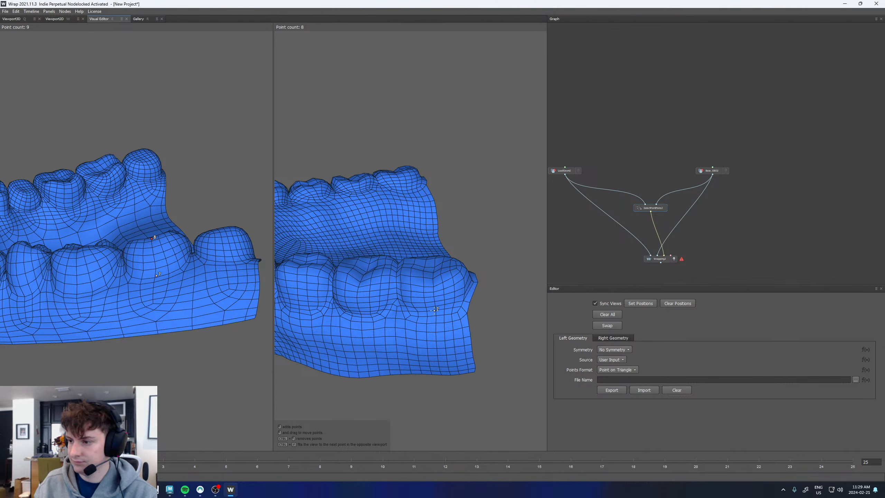
left_click(430, 279)
key("f")
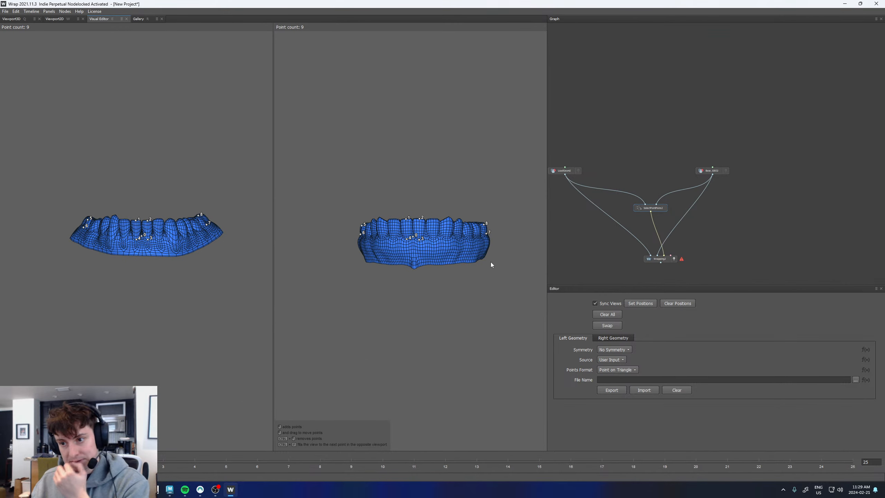
Add a matching point pair on the tip of each lower canine on both sides of the jaw
left_click_drag(470, 227, 443, 204, "alt")
scroll(439, 229, "up", 8)
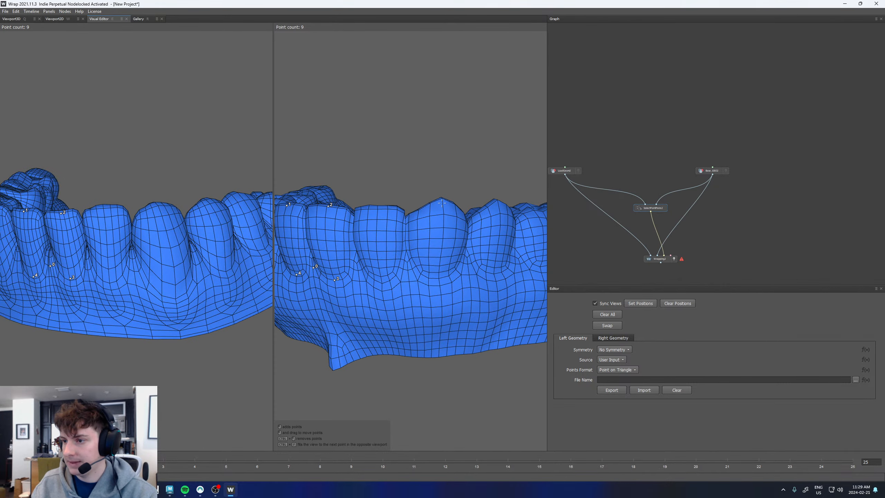
left_click(442, 203)
left_click(159, 206)
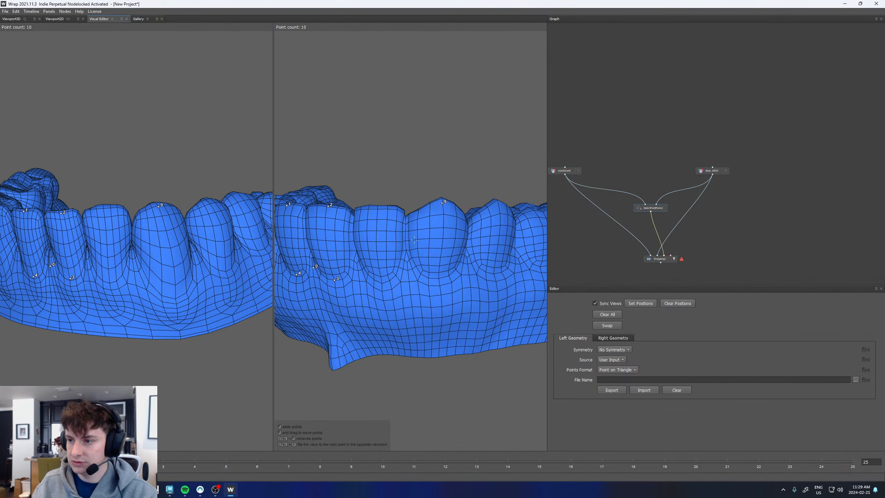
left_click_drag(406, 234, 486, 227, "alt")
left_click(416, 175)
left_click(169, 168)
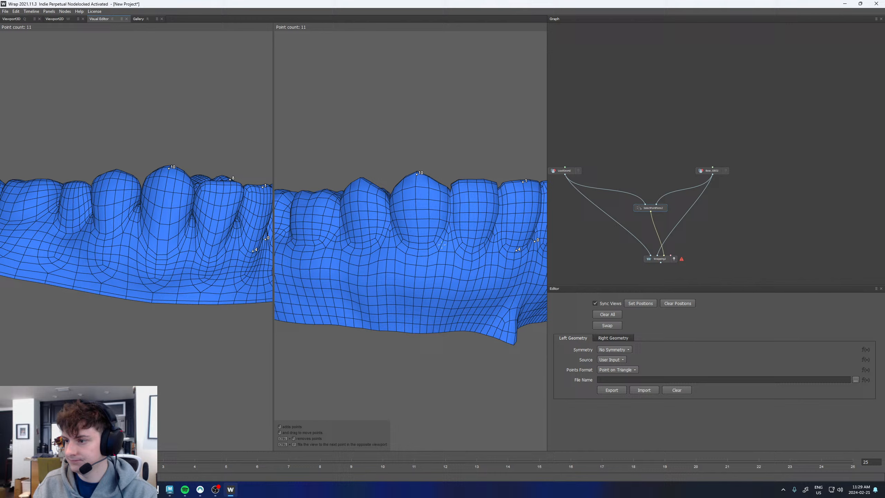
Add a matching point pair at the gumline of each lower canine on both sides of the jaw
left_click(419, 246)
left_click(159, 251)
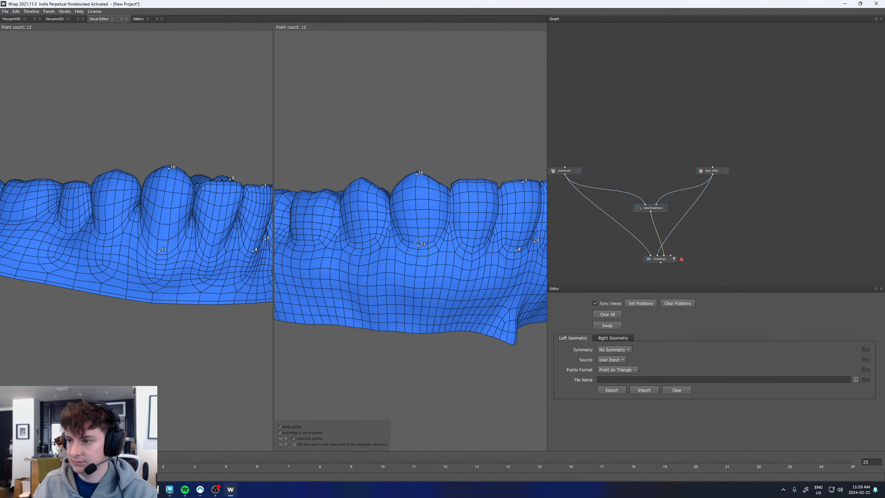
left_click_drag(229, 247, 128, 246, "alt")
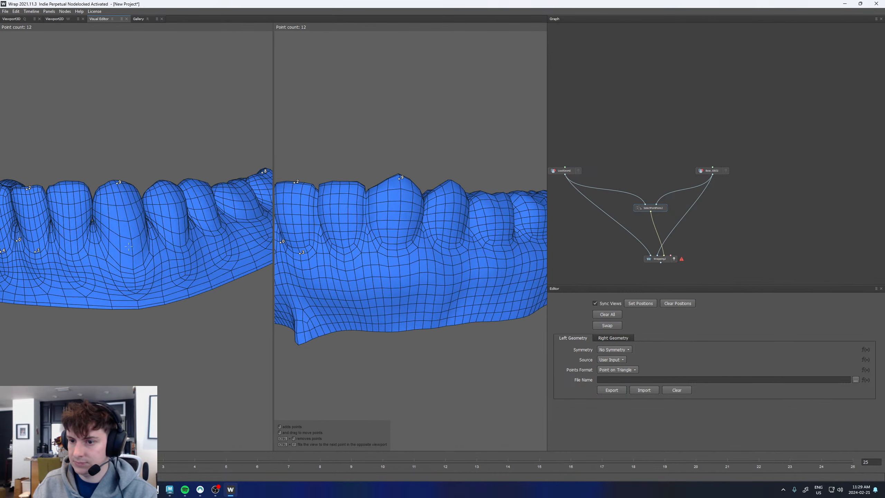
left_click(133, 255)
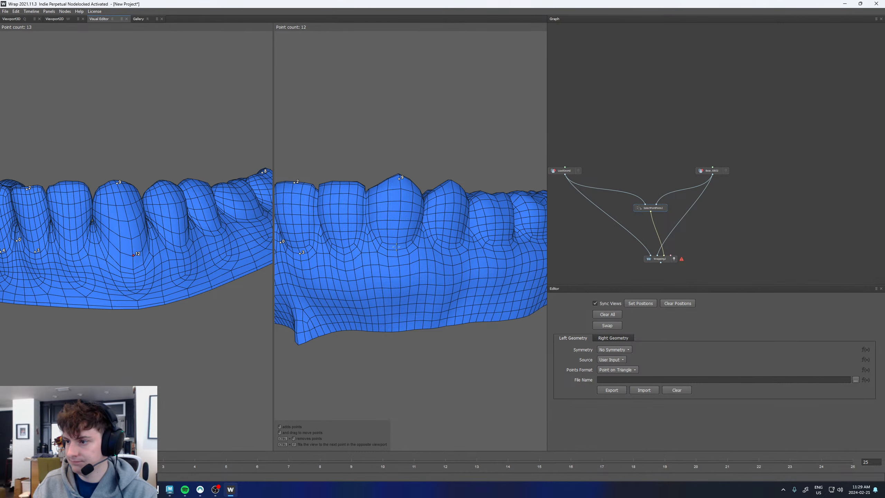
scroll(398, 247, "down", 5)
left_click_drag(397, 247, 439, 253, "alt")
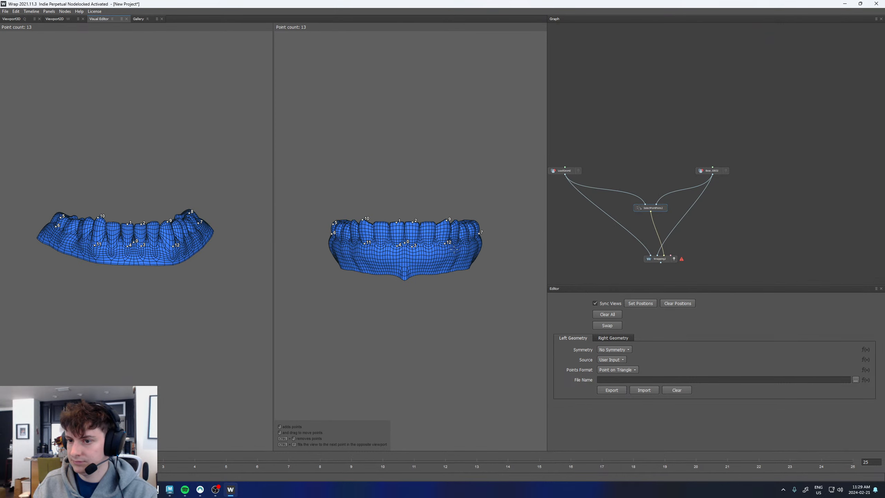
Compute the lower teeth's Wrapping node and display the wrapped mesh up close in the 3D viewport
left_click(659, 258)
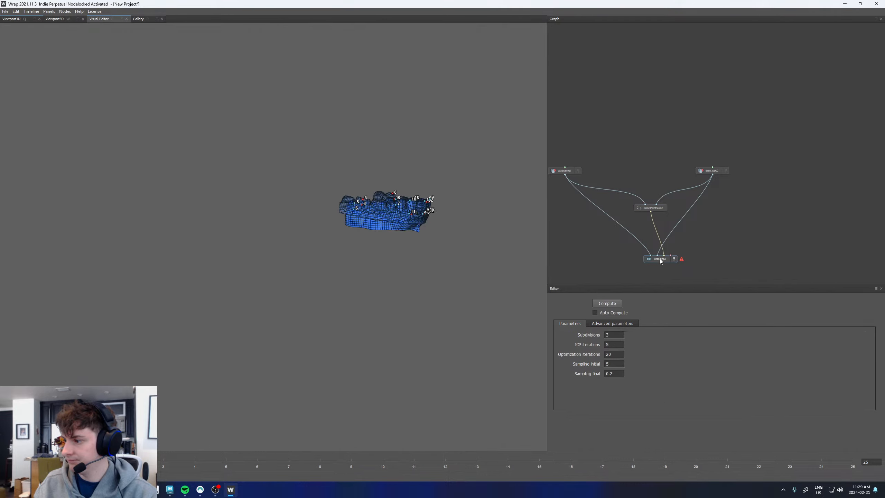
left_click(607, 303)
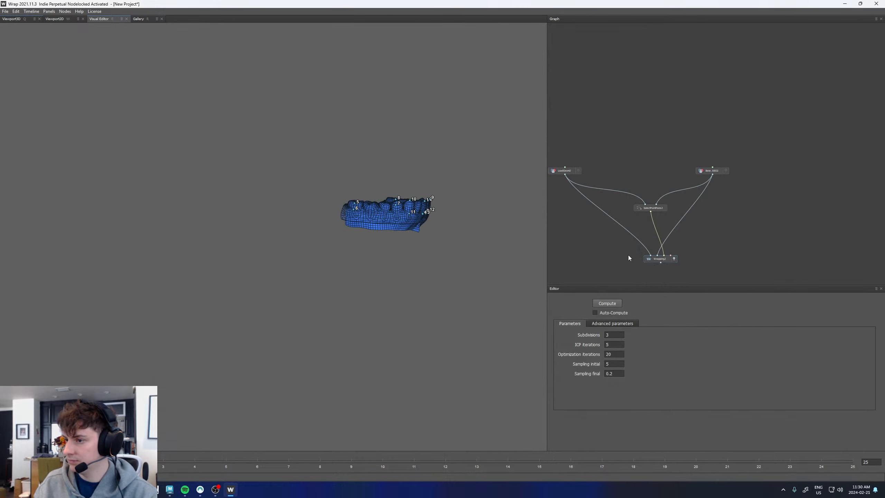
left_click(18, 19)
scroll(305, 192, "up", 5)
Try to rename the tongue's scan geometry node to 3dscan_tongue
scroll(700, 249, "down", 8)
scroll(663, 269, "up", 2)
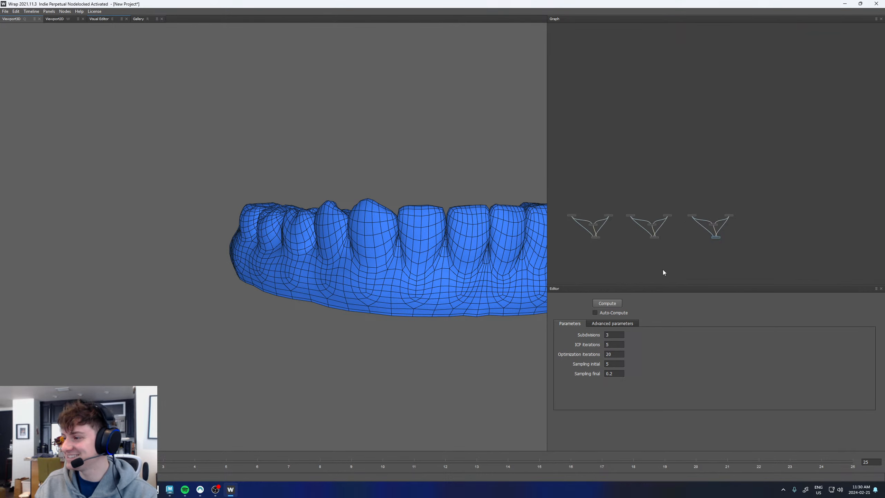
scroll(662, 257, "up", 5)
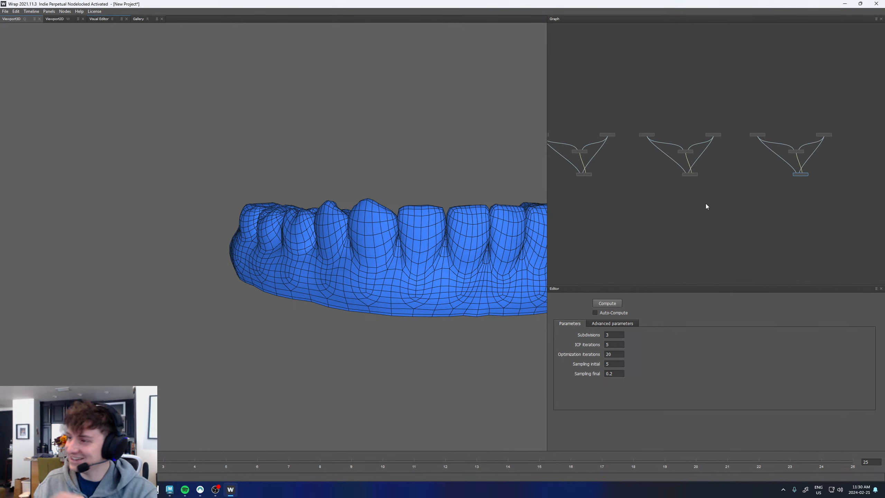
scroll(627, 150, "up", 6)
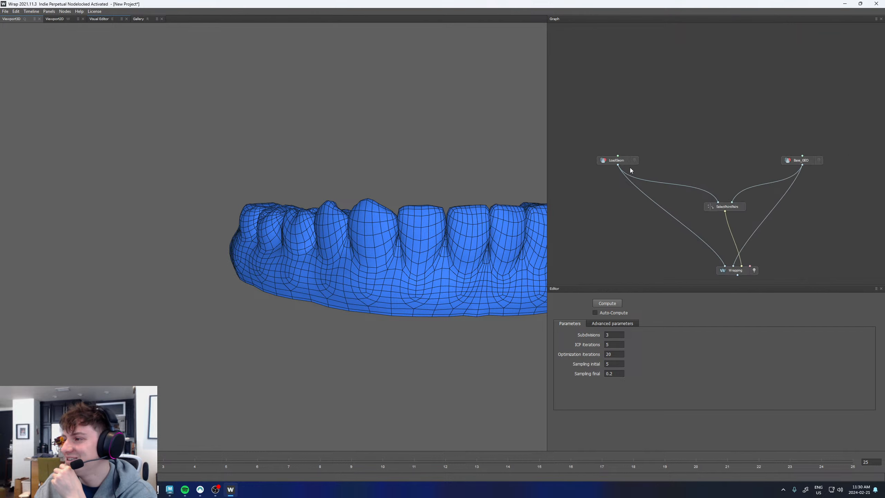
left_click(623, 122)
left_click(620, 160)
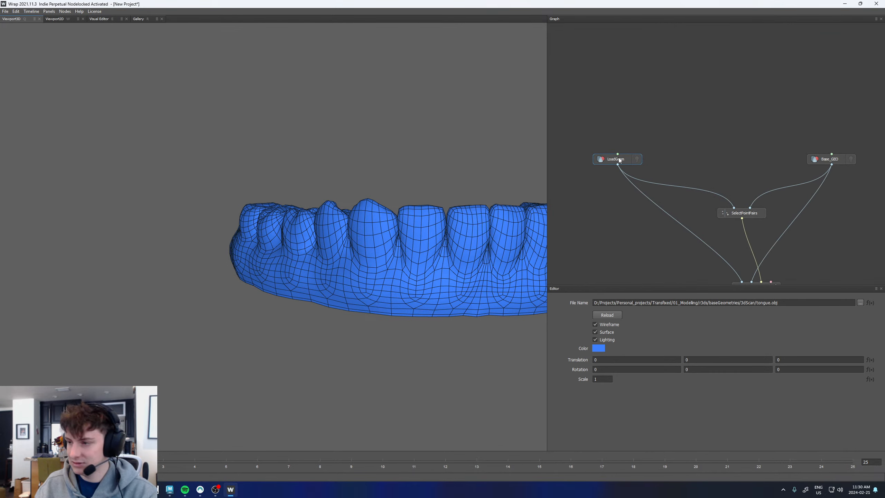
double_click(619, 160)
type("3d")
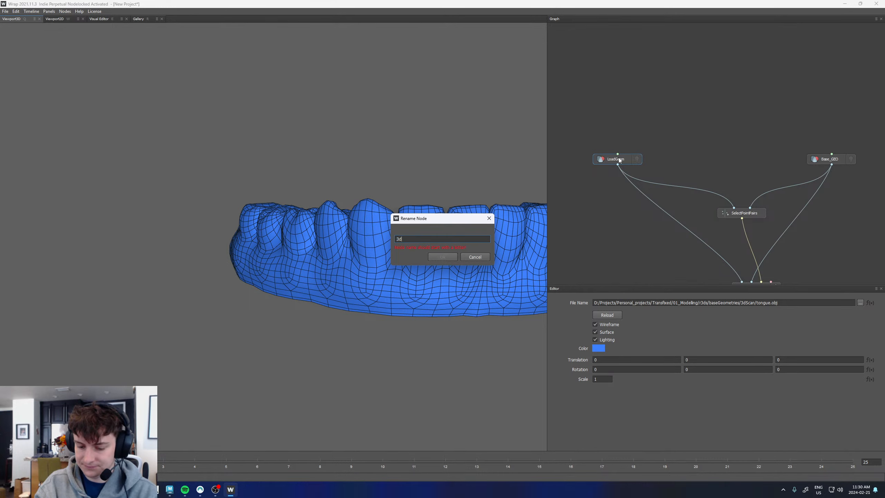
type("scan_")
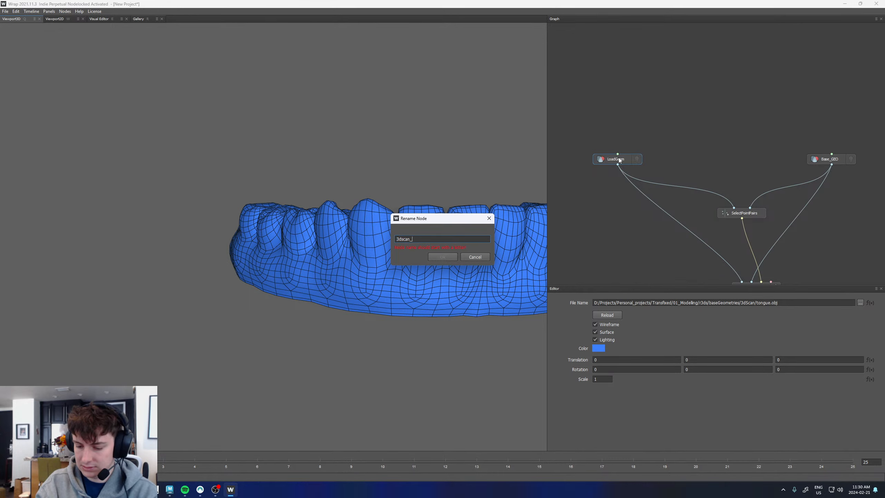
type("tong")
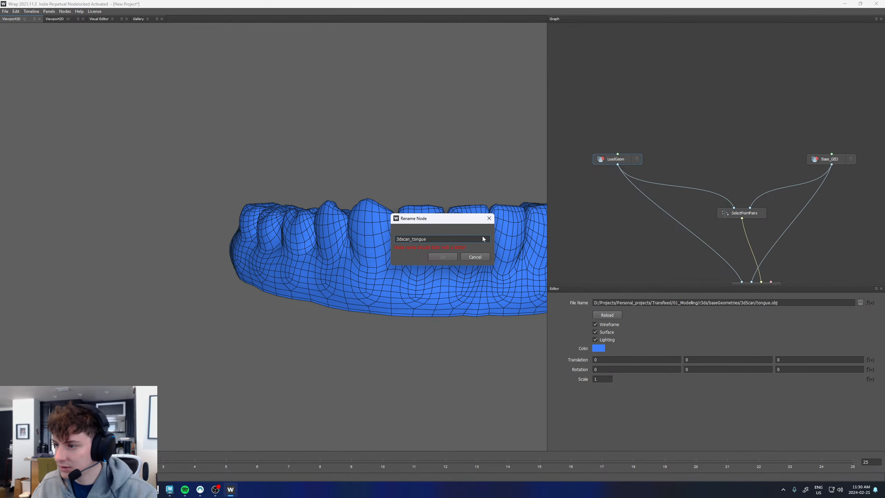
type("ue")
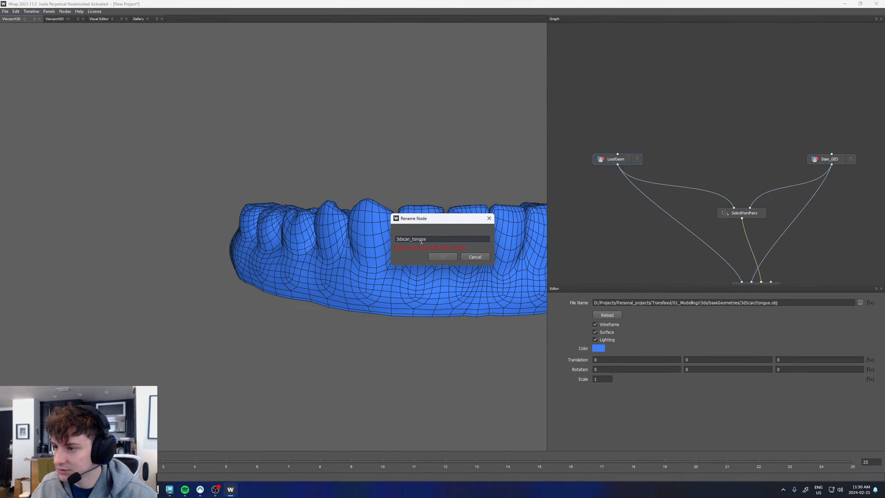
Name the tongue's scan geometry node threedscan_tongue instead, spelling out the leading digit
left_click_drag(429, 240, 391, 241)
type("threed_sc")
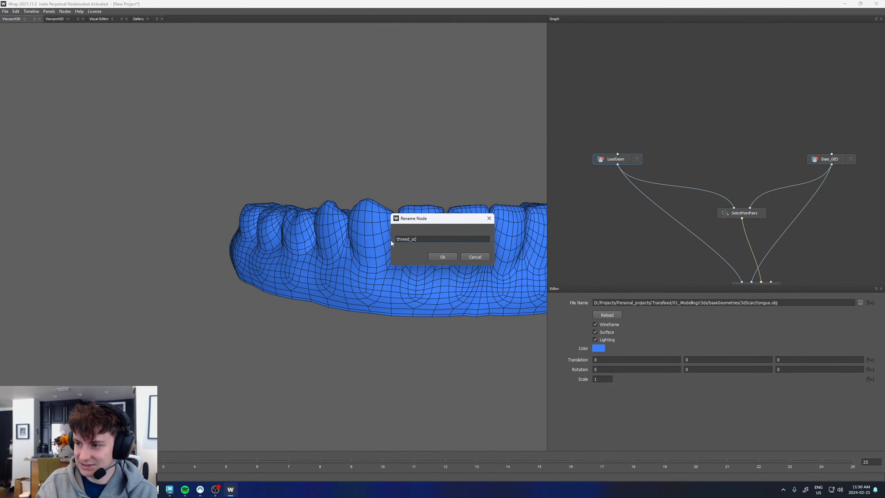
type("an_tongue")
key("Return")
type("eed")
Rename the upper teeth's scan geometry node to threedscan_UpperTeeth
scroll(597, 190, "down", 3)
middle_click_drag(744, 155, 570, 155)
left_click(688, 169)
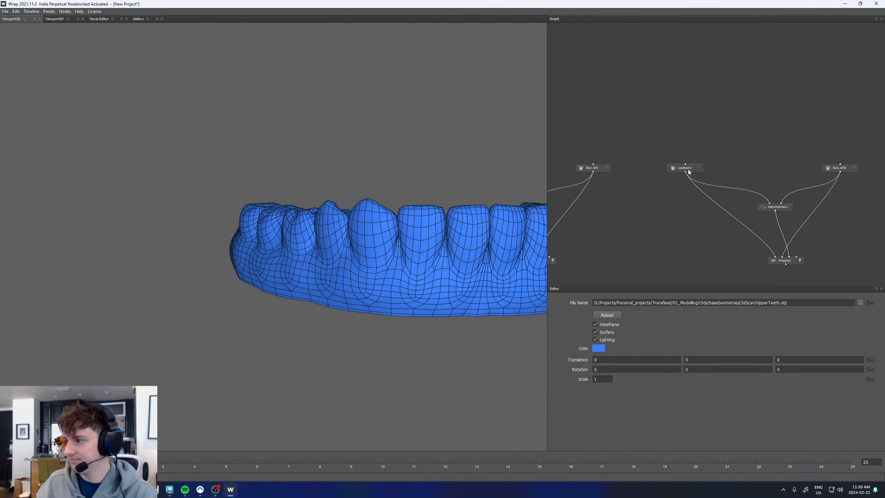
double_click(689, 170)
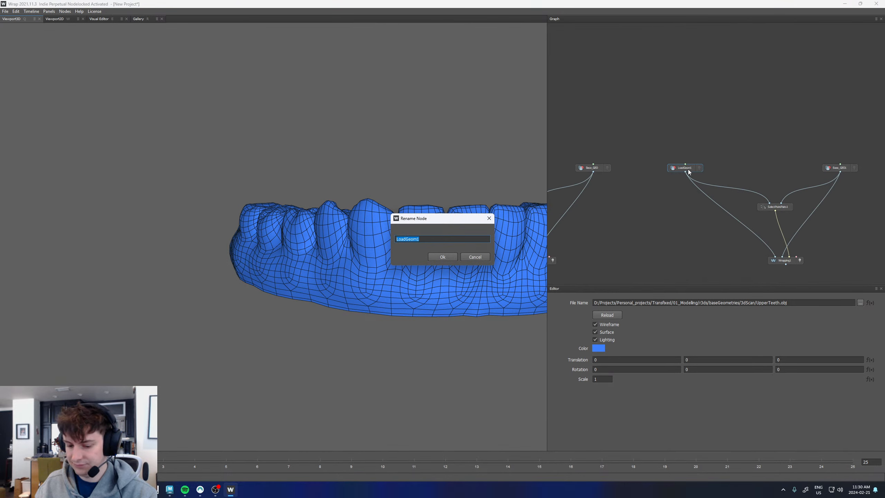
type("threedscan_tongue")
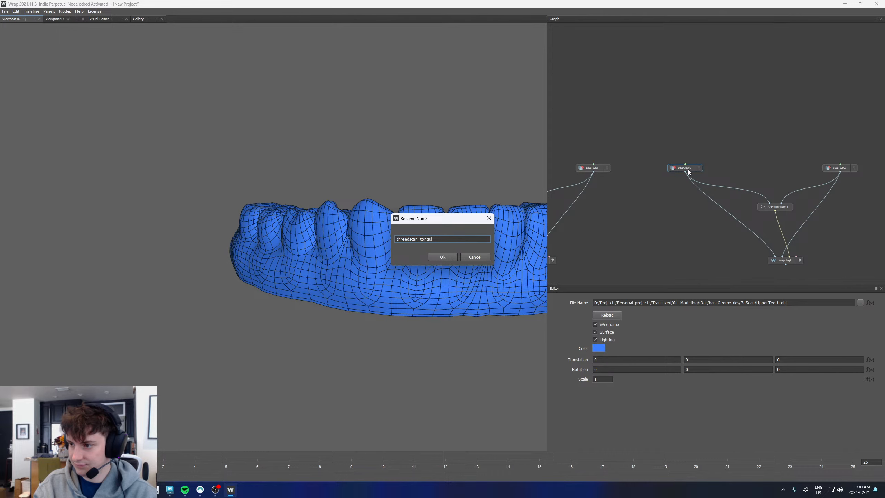
key("BackSpace")
key("BackSpace")
key("BackSpace")
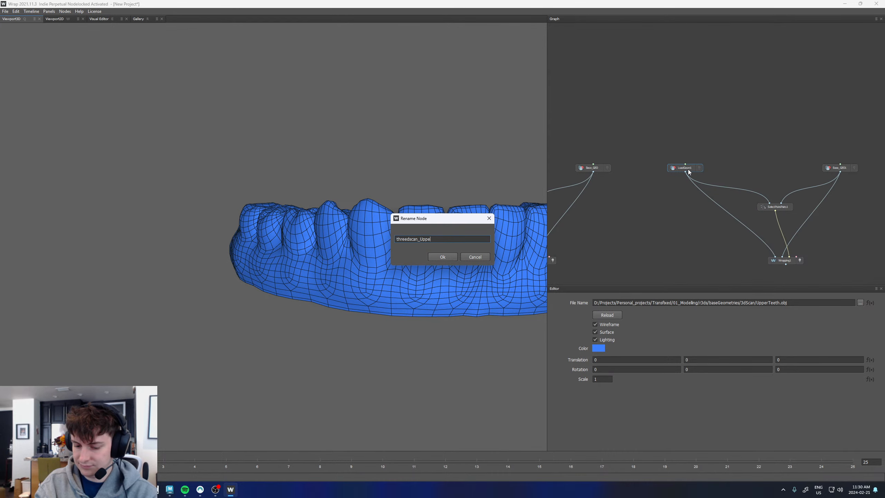
type("UpperTeeth")
key("Return")
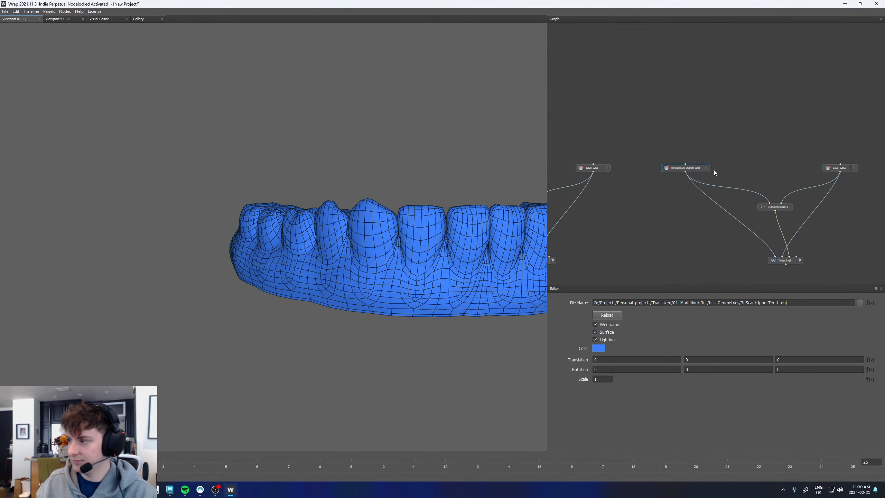
Rename the lower teeth's scan geometry node to threedscan_LowerTeeth
middle_click_drag(703, 146, 507, 144)
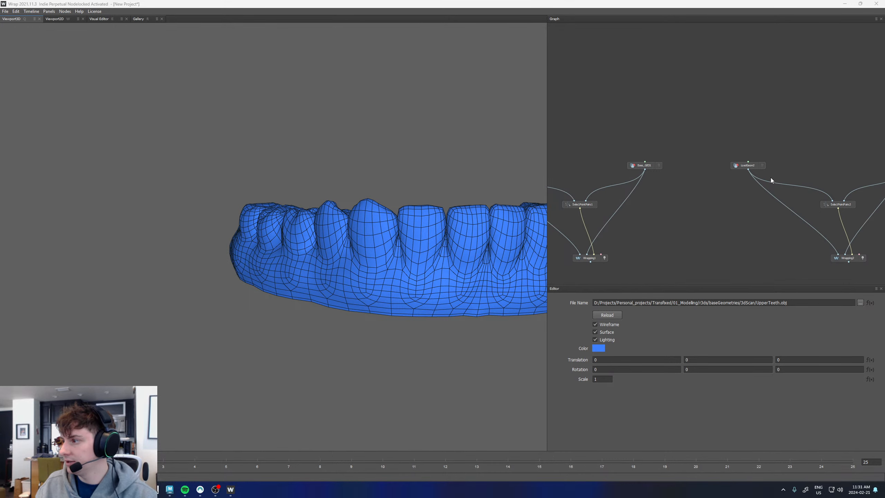
scroll(747, 167, "up", 3)
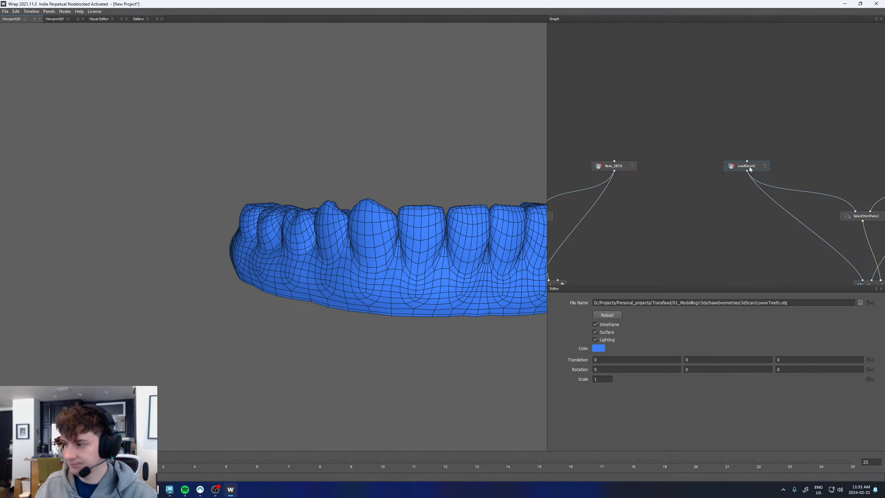
double_click(750, 169)
type("threedscan_tongue")
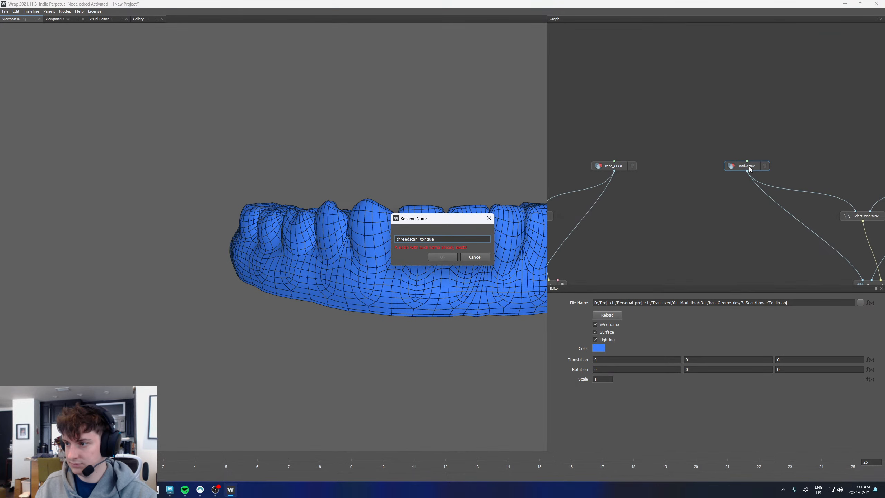
key("BackSpace")
key("BackSpace")
key("BackSpace")
type("L")
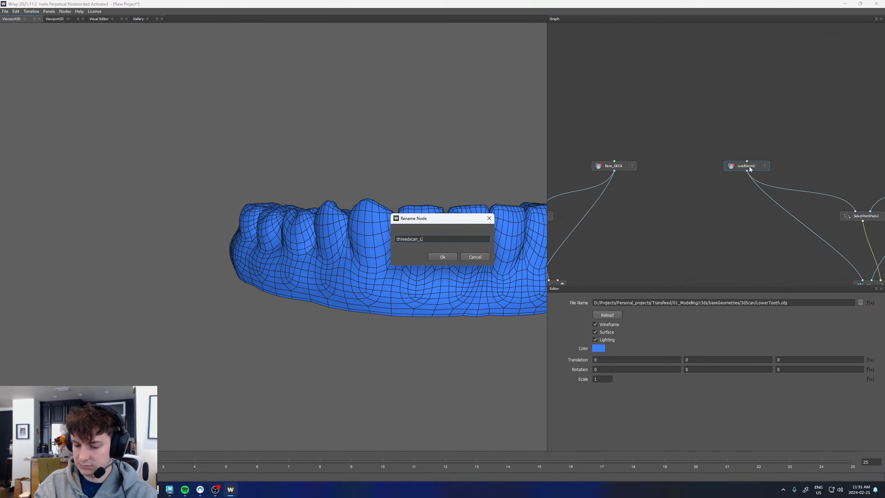
type("owerTeeth")
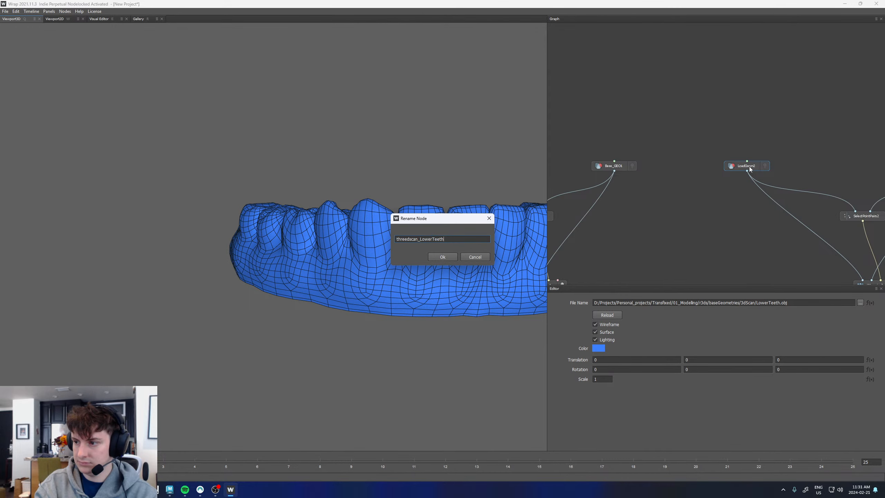
left_click(442, 257)
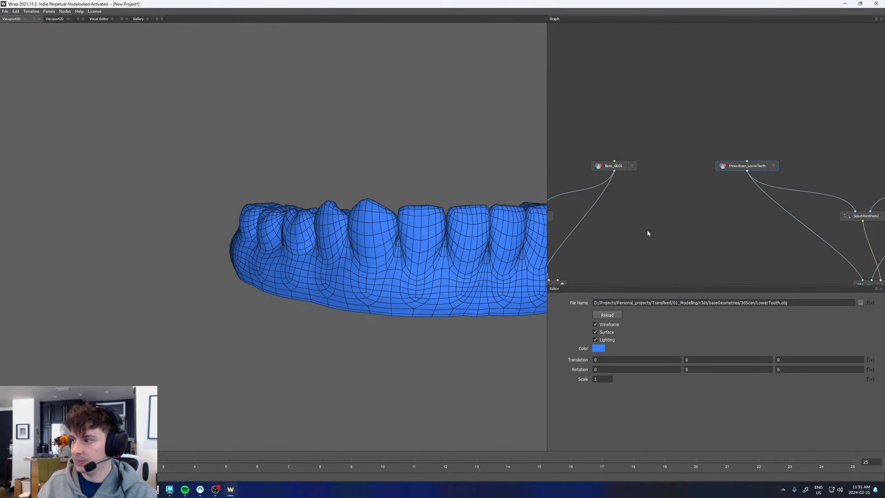
Add a LoadImage node to the graph above the threedscan_LowerTeeth node
right_click(736, 104)
mouse_move(749, 116)
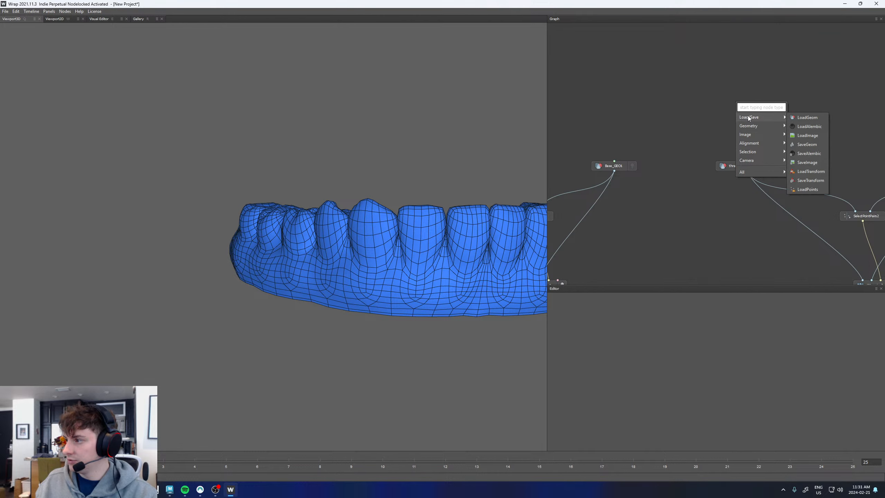
left_click(808, 135)
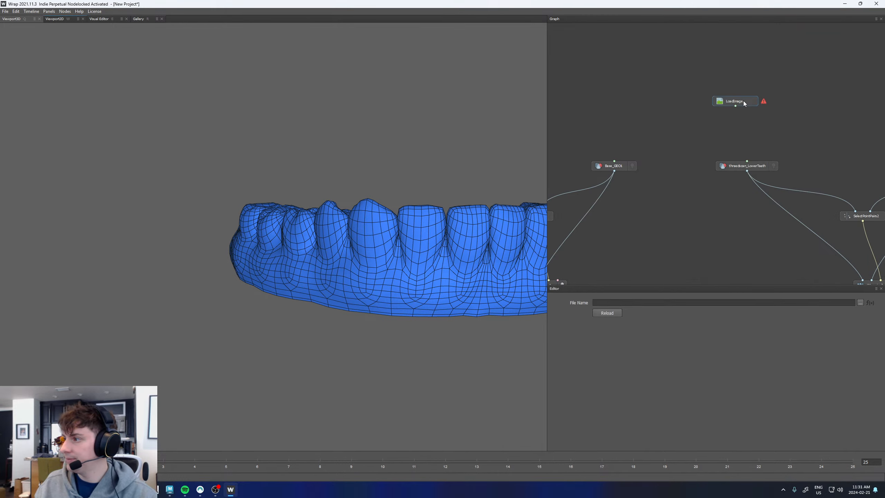
Load Teeth_diffuse.jpg from the 3DScanStore Female_17 mouth textures and connect the image node to threedscan_LowerTeeth
left_click(860, 303)
left_click(29, 164)
double_click(176, 66)
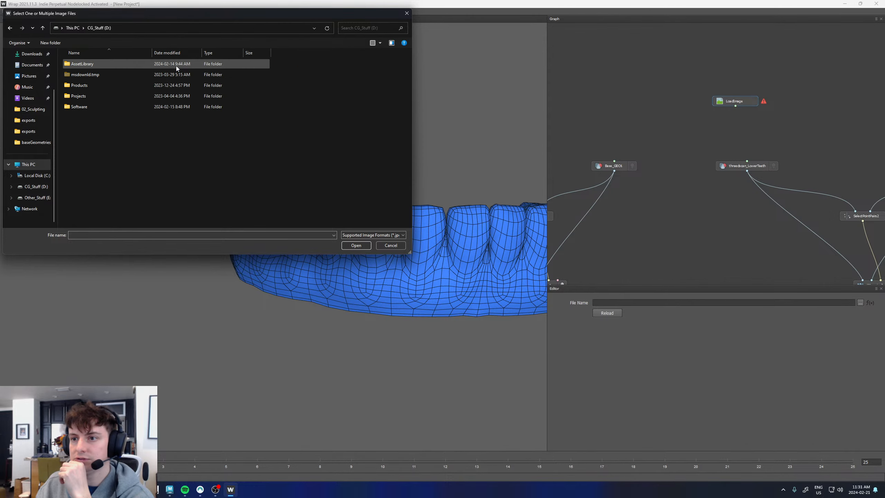
double_click(93, 66)
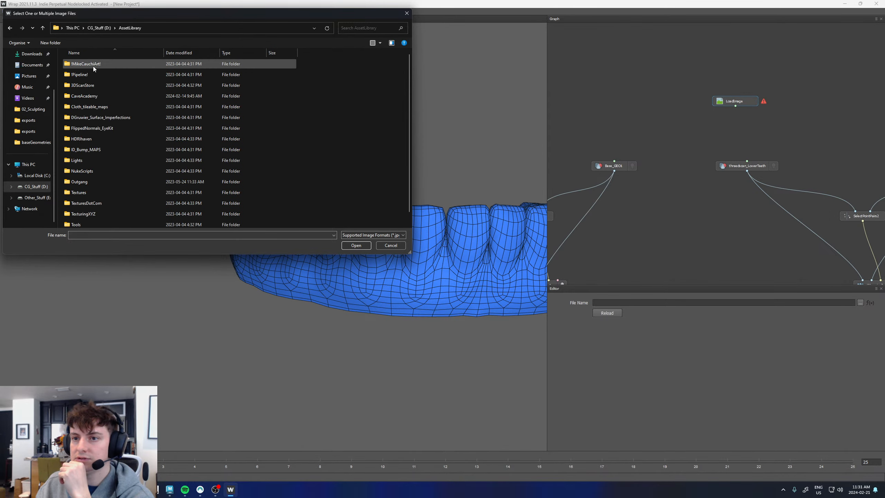
double_click(88, 85)
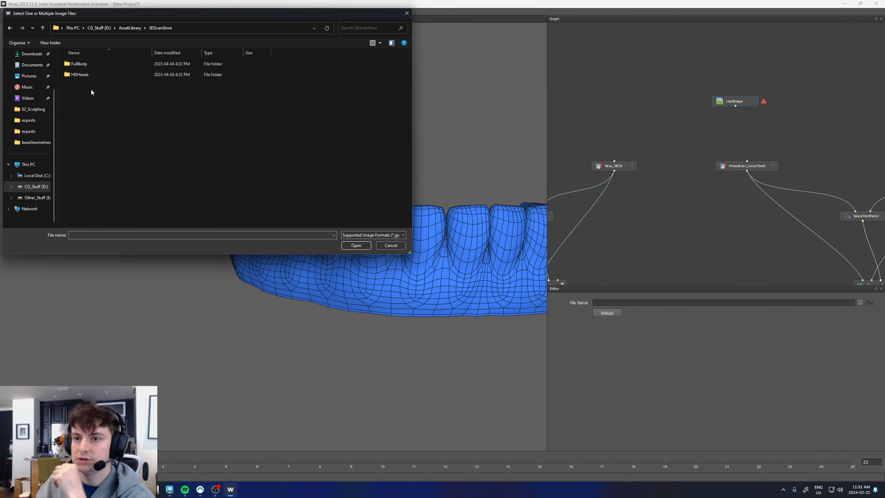
double_click(79, 75)
left_click_drag(735, 107, 746, 161)
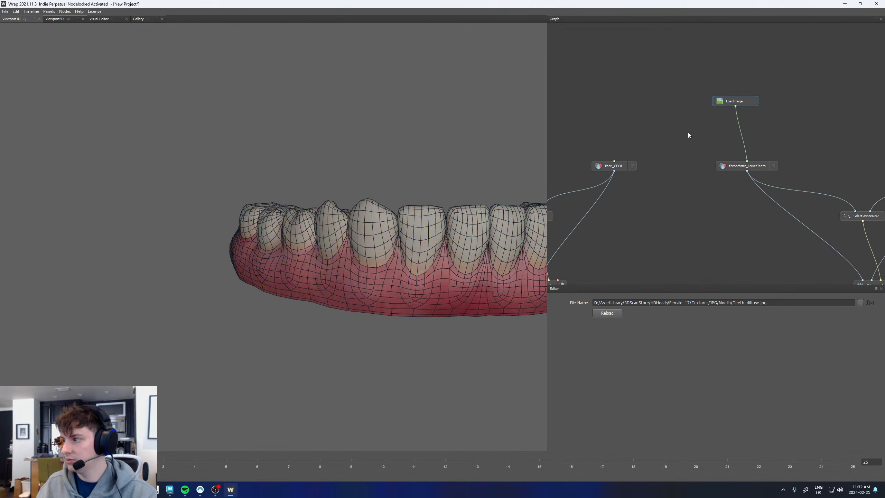
Connect the teeth diffuse image node to the threedscan_UpperTeeth node as well
scroll(688, 132, "down", 1)
middle_click_drag(641, 114, 771, 130)
scroll(774, 136, "down", 1)
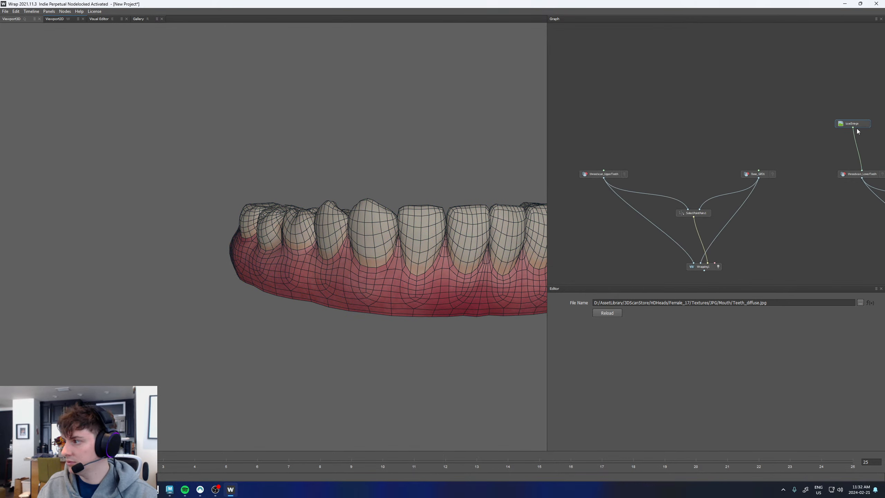
left_click_drag(853, 127, 612, 162)
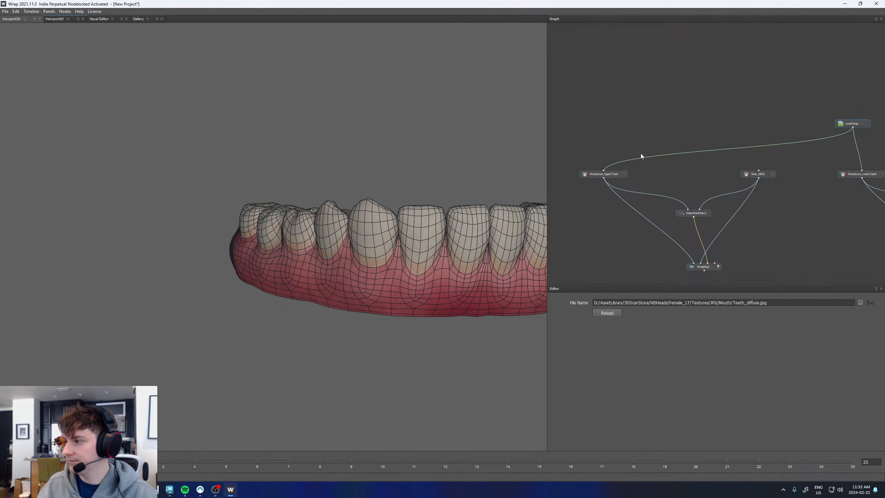
Add a second LoadImage node above the tongue's scan geometry node
scroll(759, 187, "down", 1)
scroll(782, 227, "down", 3)
middle_click_drag(789, 228, 838, 211)
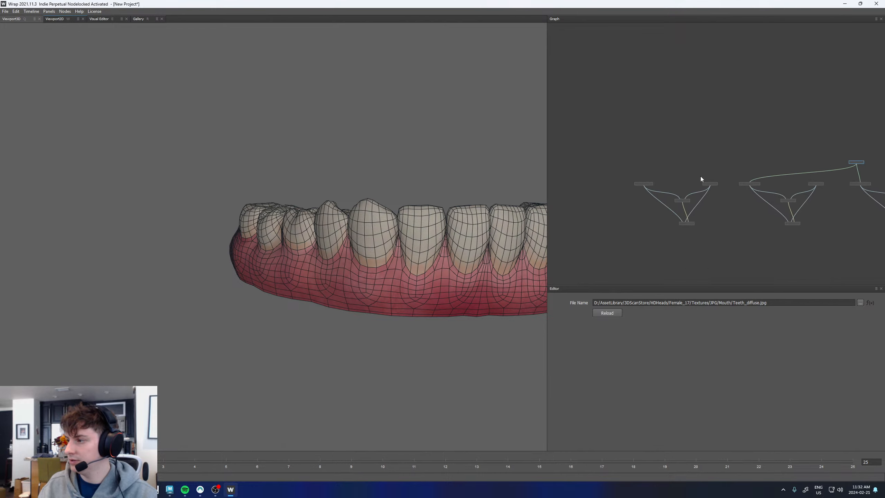
right_click(641, 161)
type("image")
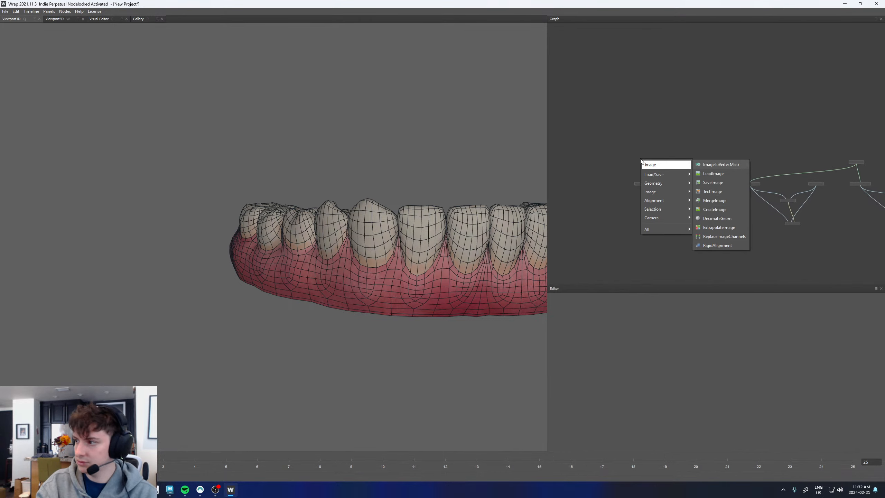
key("Return")
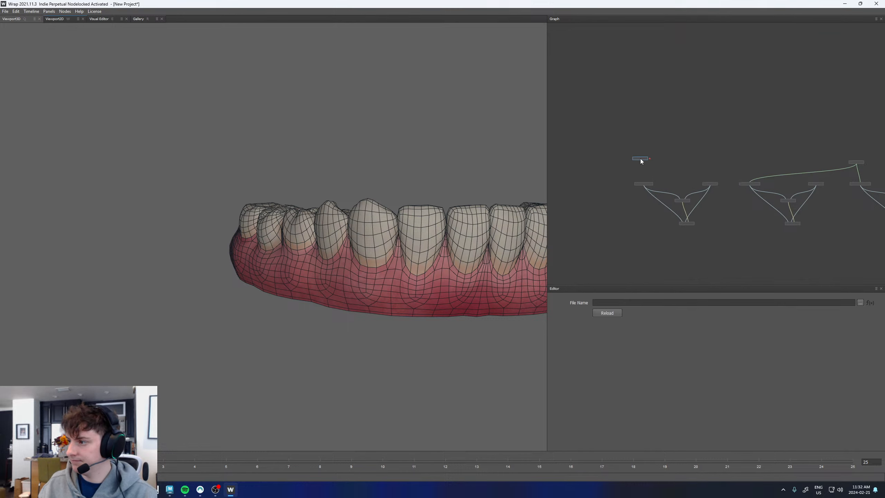
Load Tongue_Diffuse.jpg into the new image node and connect it to threedscan_tongue
left_click(860, 302)
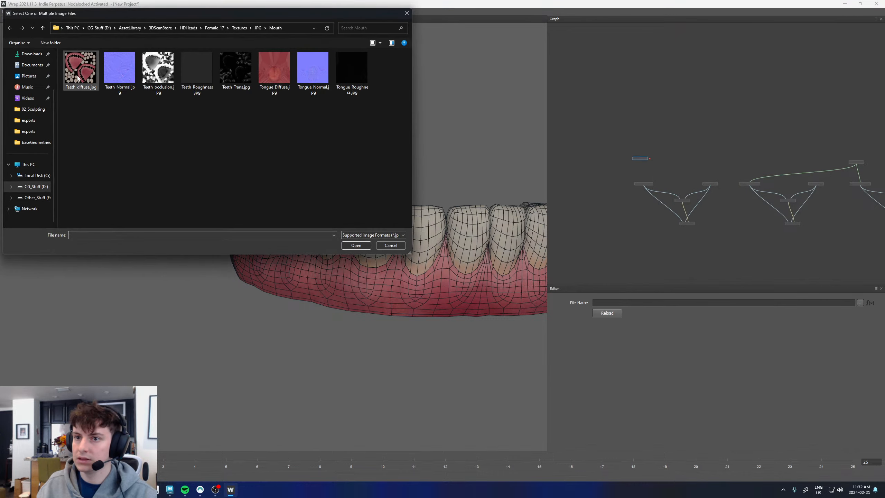
left_click(272, 72)
double_click(273, 72)
scroll(641, 168, "up", 5)
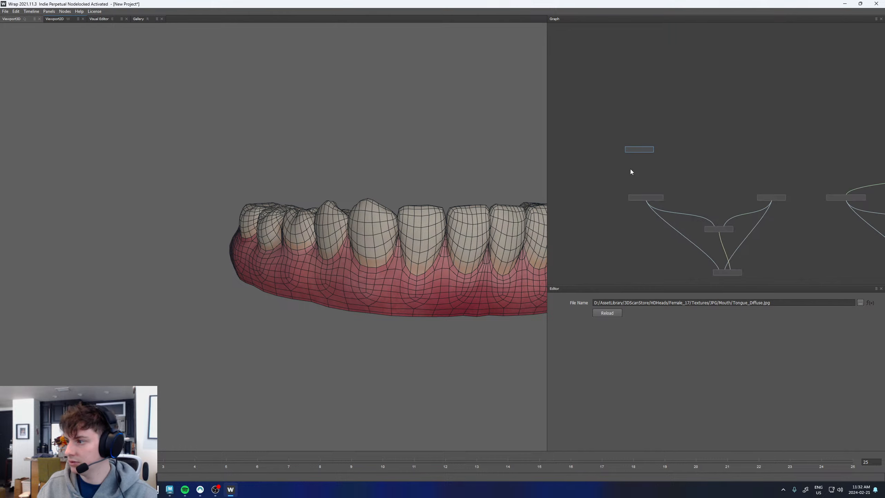
mouse_move(643, 147)
left_mouse_down()
mouse_move(652, 203)
mouse_move(651, 153)
left_mouse_up()
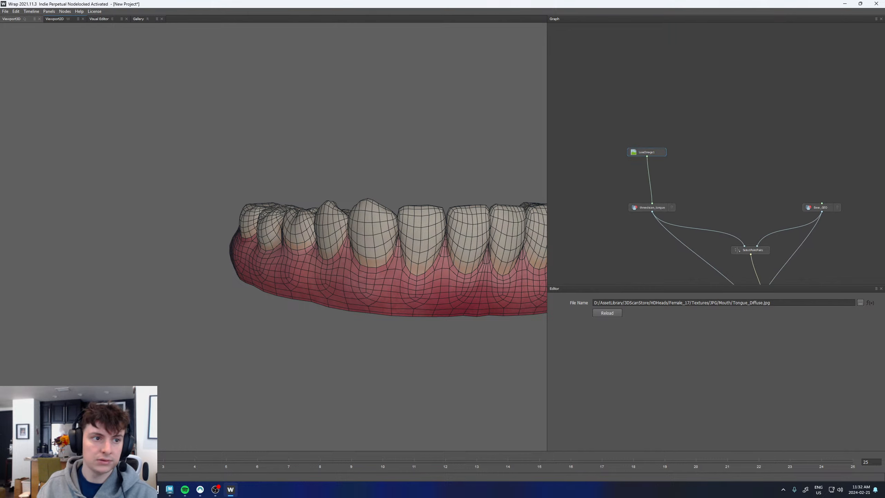
scroll(637, 168, "down", 8)
right_click(716, 230)
type("mer")
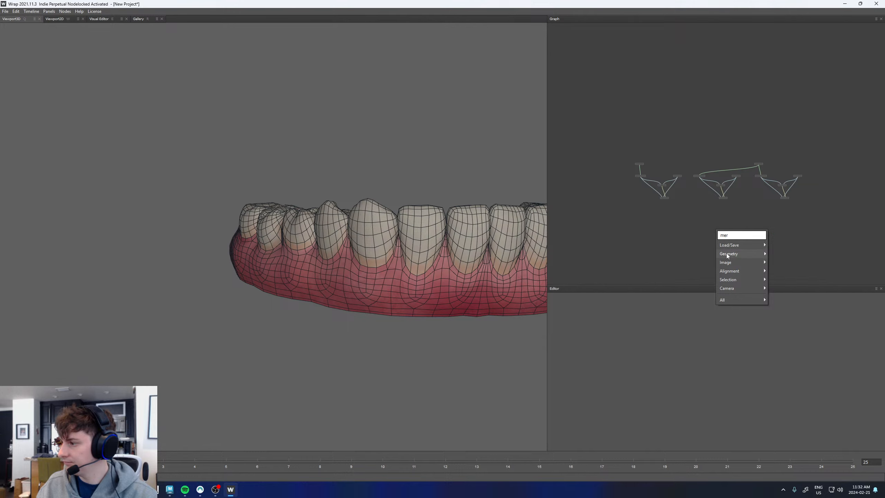
mouse_move(728, 255)
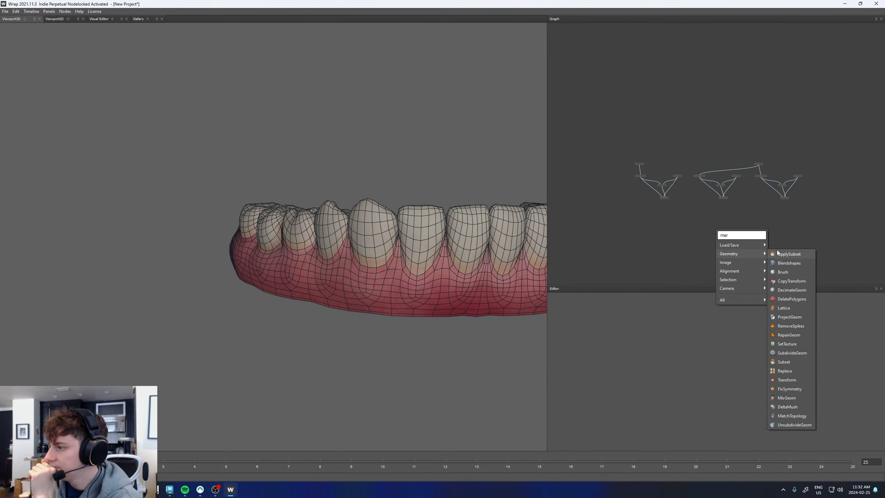
mouse_move(732, 280)
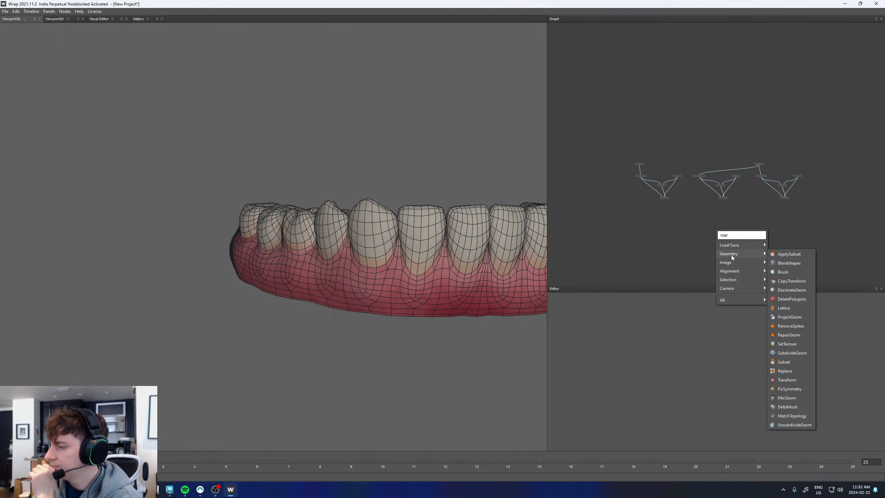
left_click(672, 213)
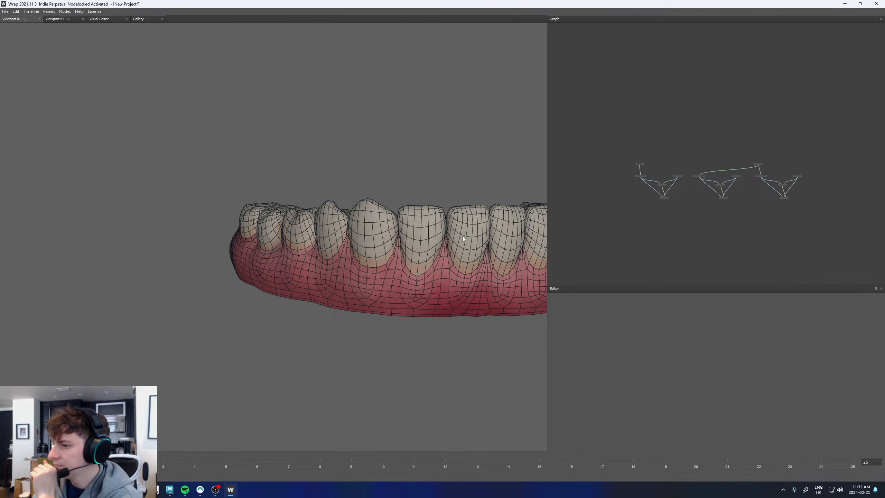
Examine the diffuse textures on the lower teeth, upper teeth and tongue meshes up close from several angles
middle_click_drag(488, 238, 370, 237)
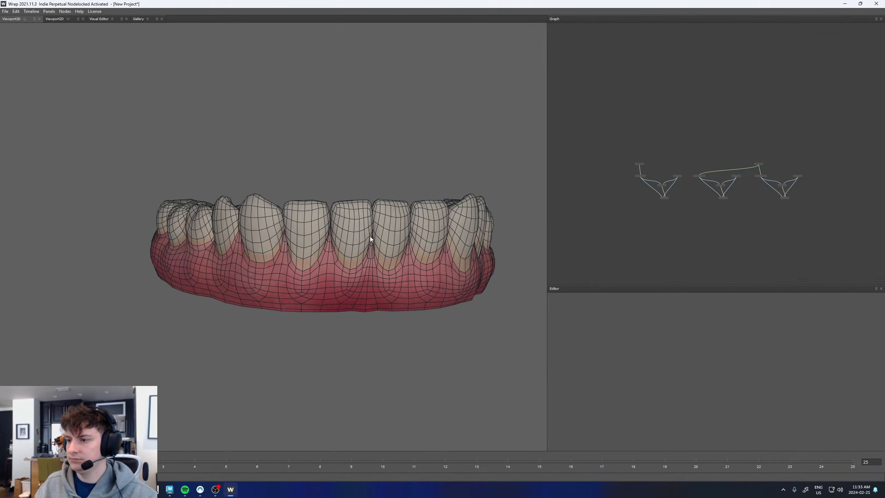
left_click_drag(370, 237, 427, 237)
right_click_drag(426, 236, 275, 241)
middle_click_drag(275, 241, 470, 243)
right_click_drag(470, 243, 578, 320)
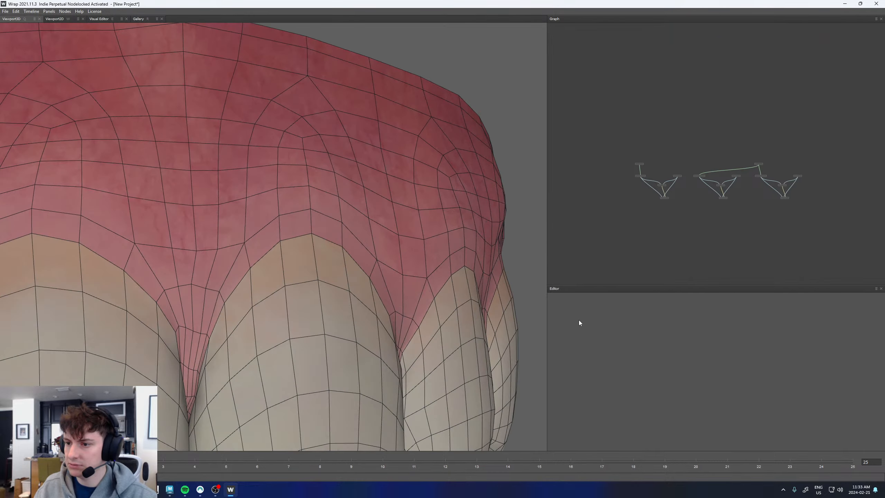
left_click_drag(364, 251, 355, 251)
right_click_drag(354, 250, 297, 257)
left_click_drag(296, 257, 224, 265)
middle_click_drag(224, 264, 334, 243)
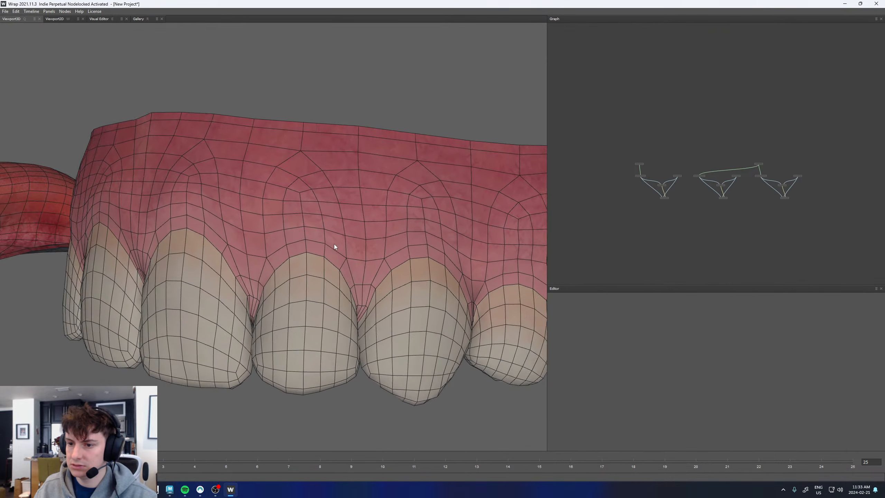
right_click_drag(334, 243, 160, 248)
left_click_drag(160, 248, 164, 247)
middle_click_drag(164, 247, 249, 241)
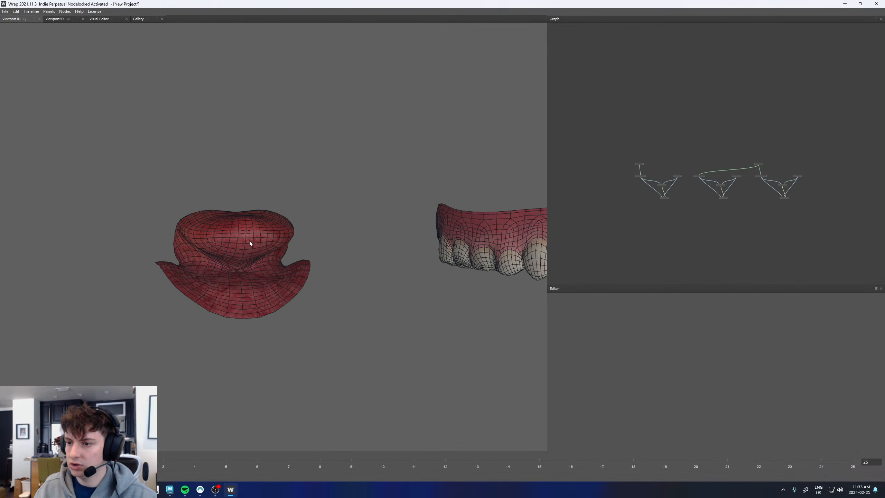
left_click_drag(249, 241, 327, 275)
right_click_drag(328, 276, 421, 314)
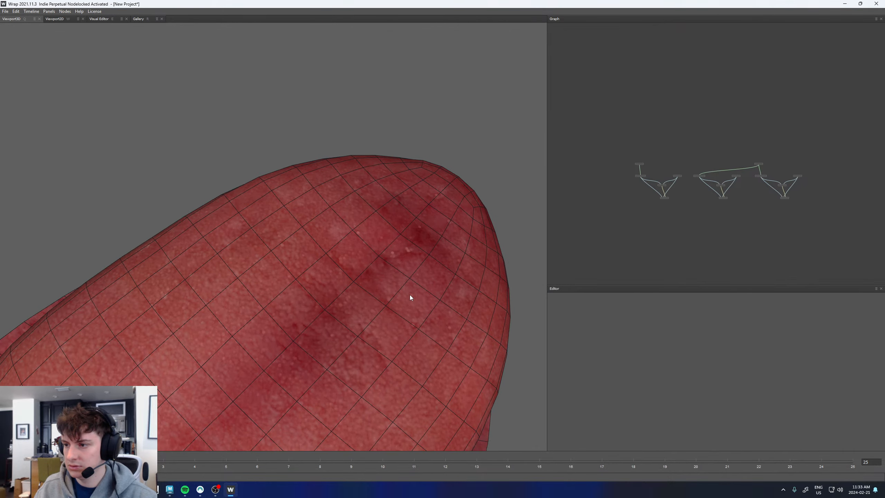
left_click_drag(410, 295, 296, 251)
right_click_drag(296, 252, 266, 224)
left_click_drag(265, 224, 170, 256)
right_click_drag(170, 257, 100, 254)
middle_click_drag(398, 238, 215, 235)
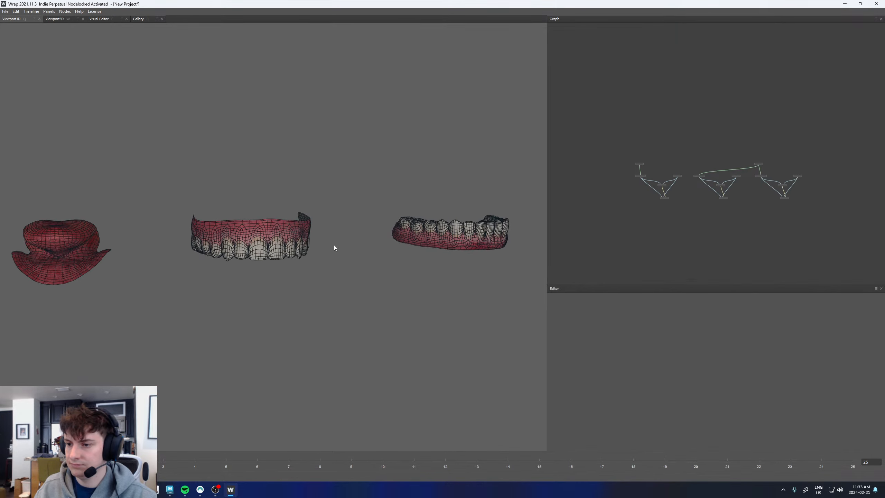
left_click_drag(346, 245, 401, 245)
middle_click_drag(415, 240, 181, 241)
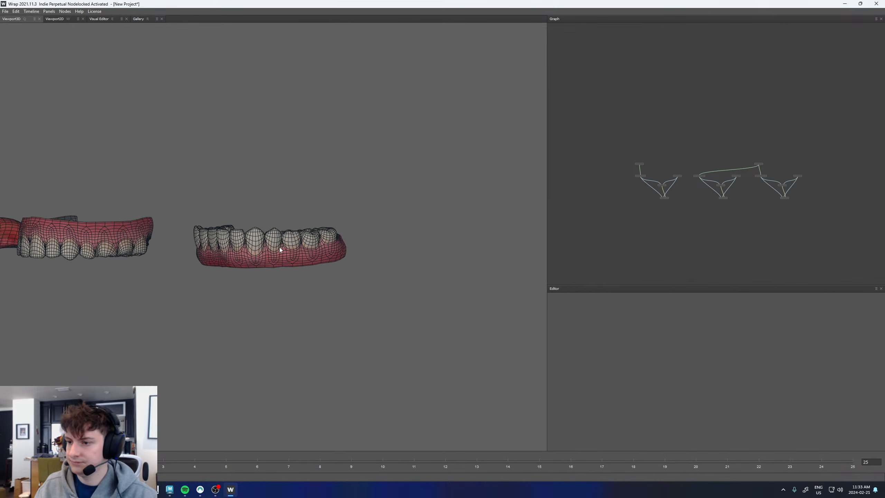
right_click_drag(279, 247, 377, 243)
scroll(827, 183, "up", 8)
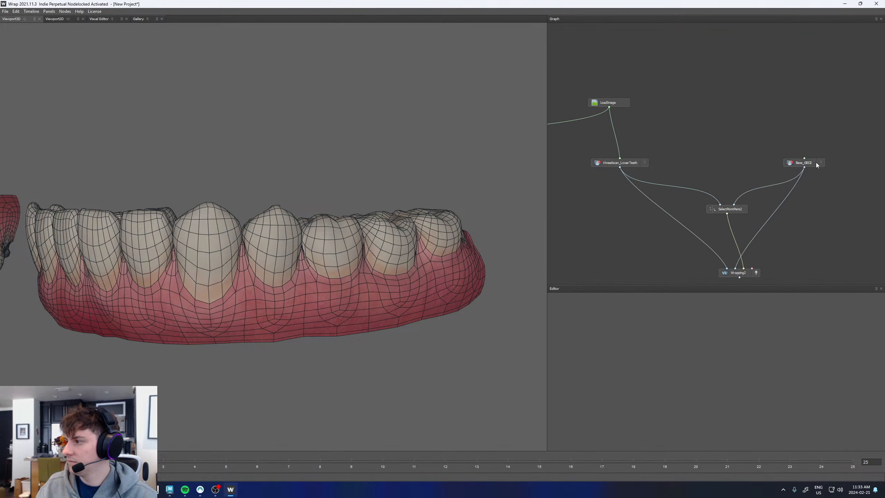
left_click(804, 165)
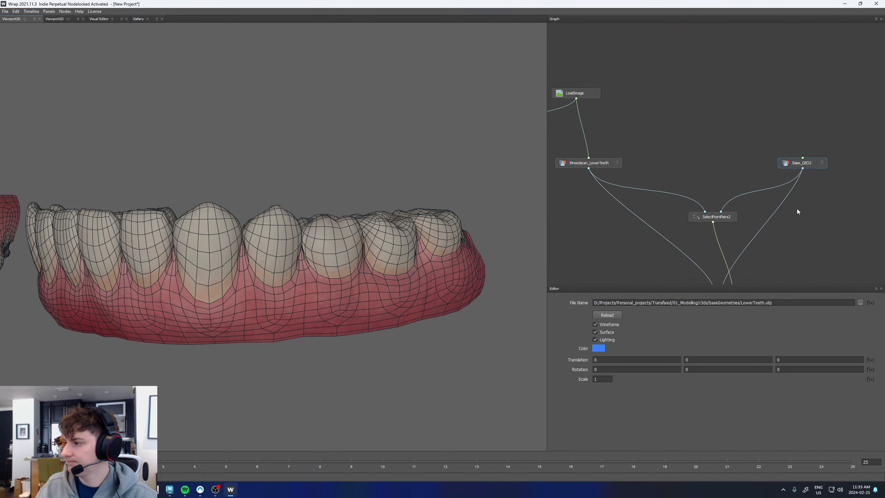
right_click(820, 245)
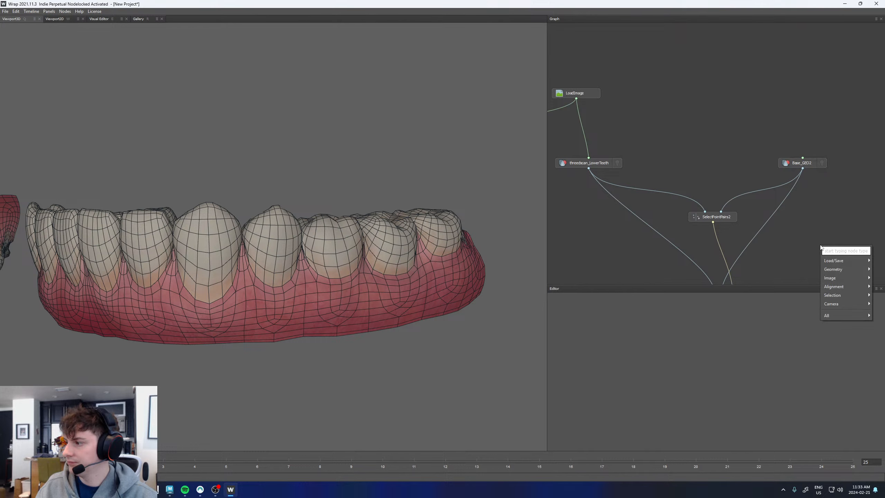
mouse_move(837, 272)
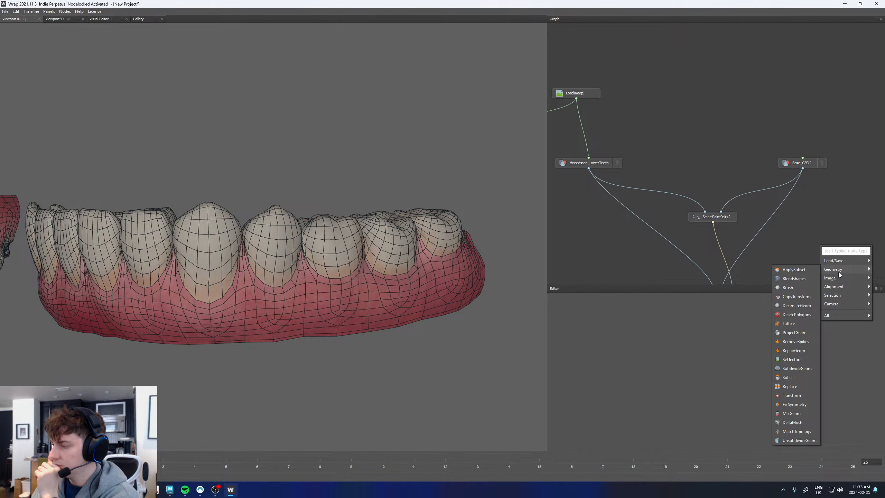
left_click(838, 217)
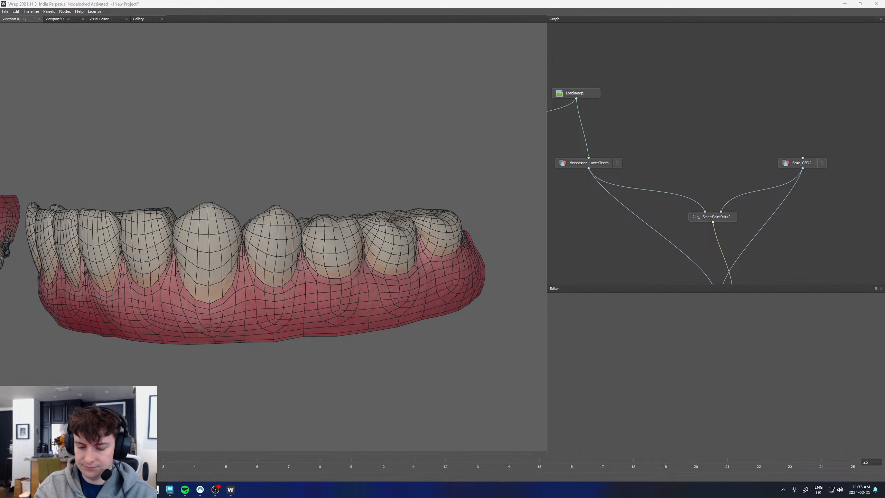
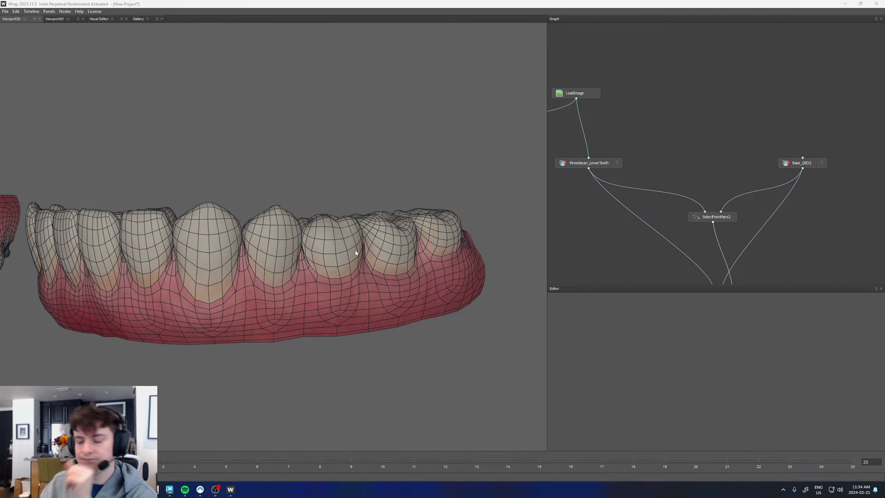
Browse the available node categories and search the node list for "mer" and "combine"
scroll(632, 203, "down", 5)
middle_click_drag(614, 257, 674, 194)
left_click_drag(162, 259, 294, 260)
right_click(719, 217)
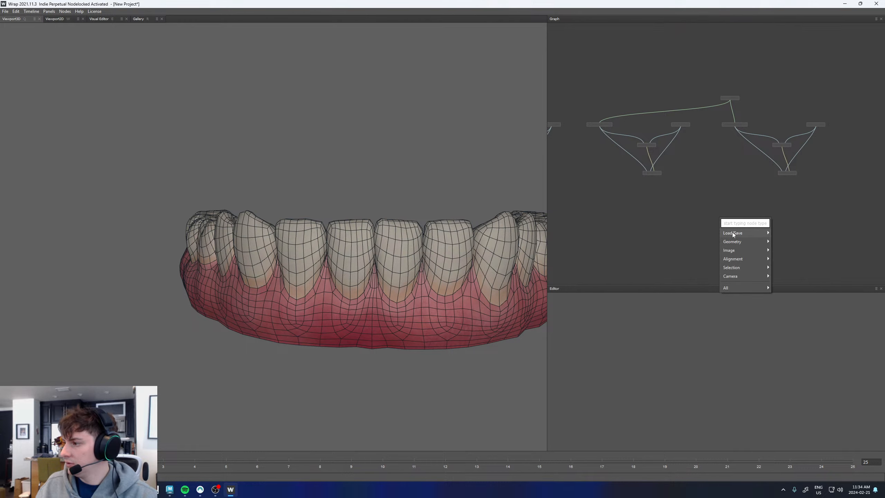
mouse_move(733, 234)
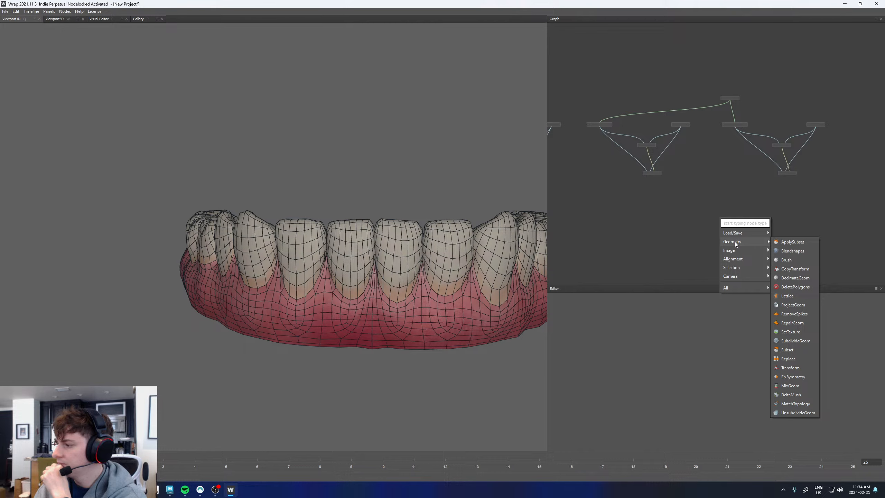
mouse_move(735, 258)
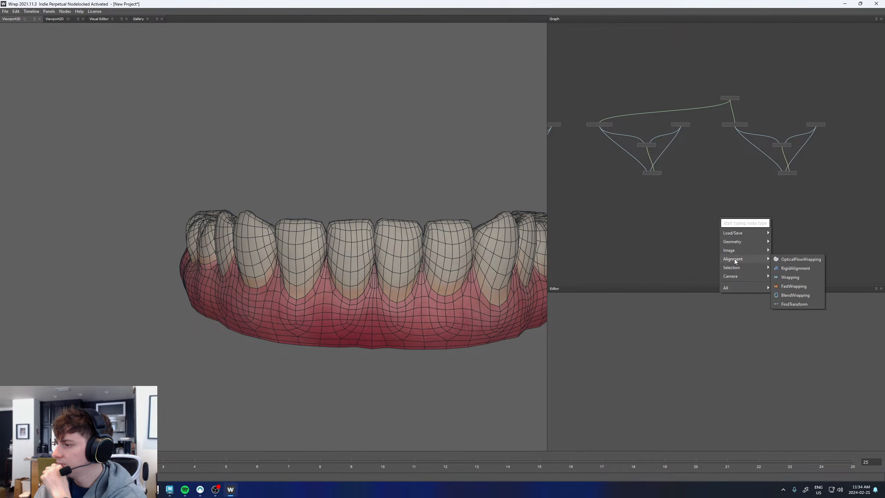
mouse_move(738, 286)
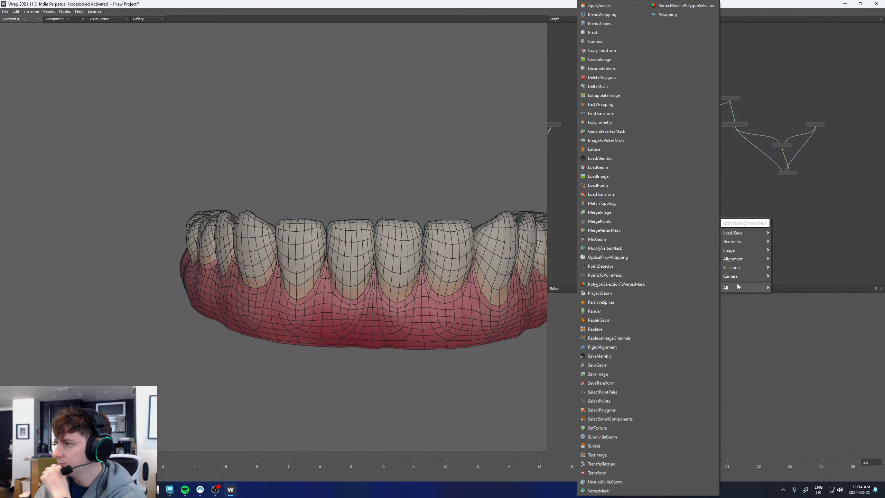
type("mer")
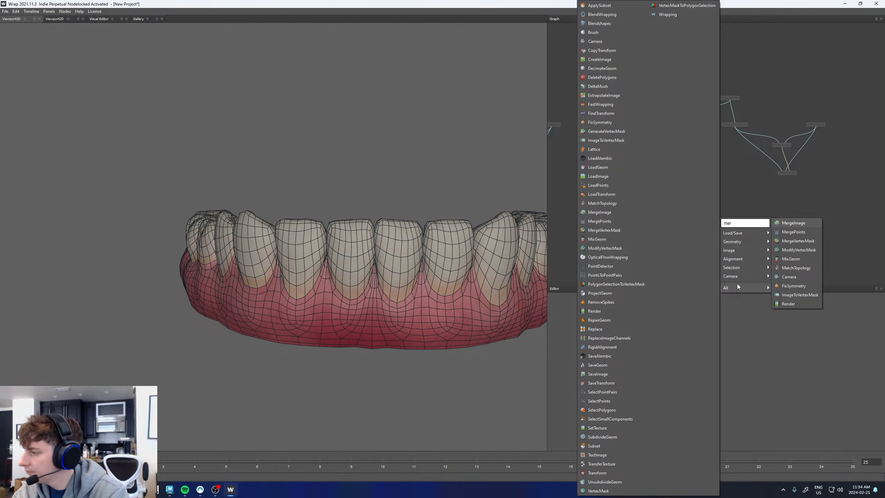
key("BackSpace")
key("BackSpace")
key("BackSpace")
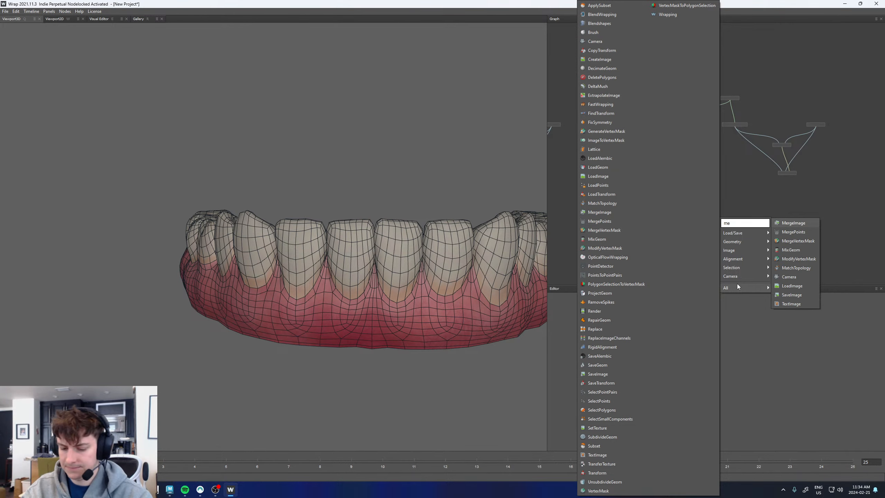
type("combine")
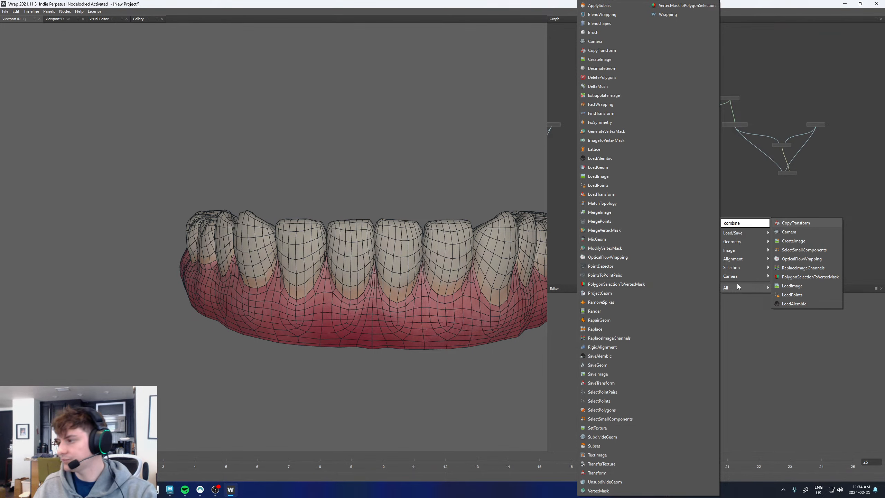
key("Escape")
key("Escape")
key("Escape")
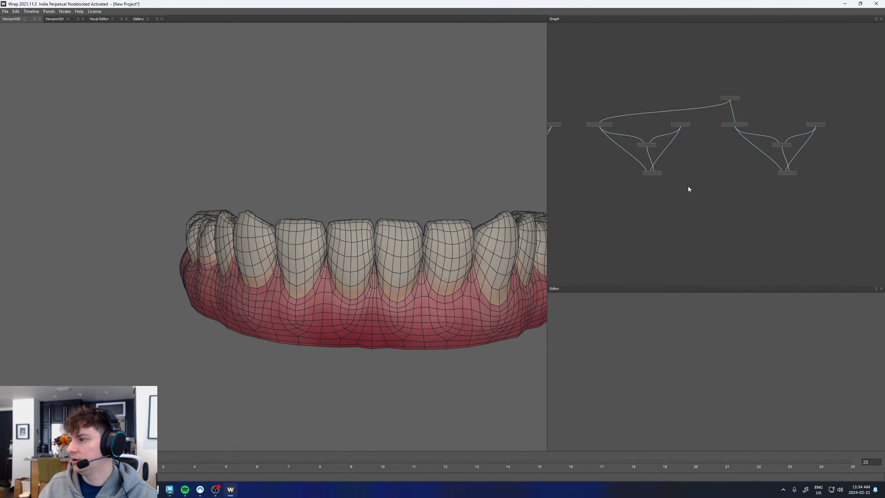
Add a TransferTexture node below the tongue's Wrapping node
scroll(679, 185, "down", 5)
scroll(648, 179, "up", 5)
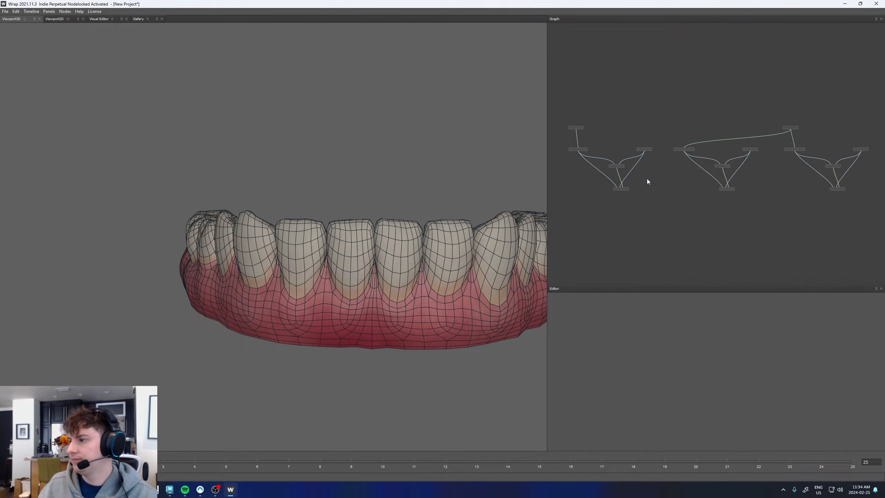
left_click(621, 188)
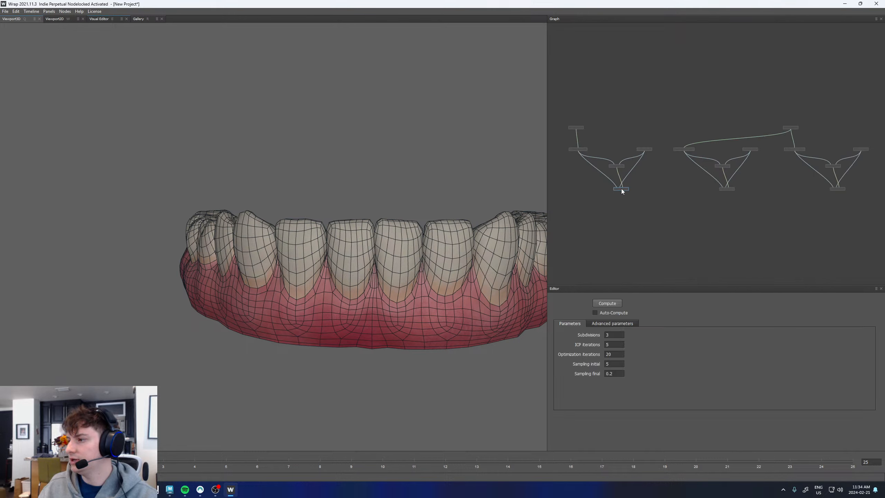
scroll(620, 195, "up", 5)
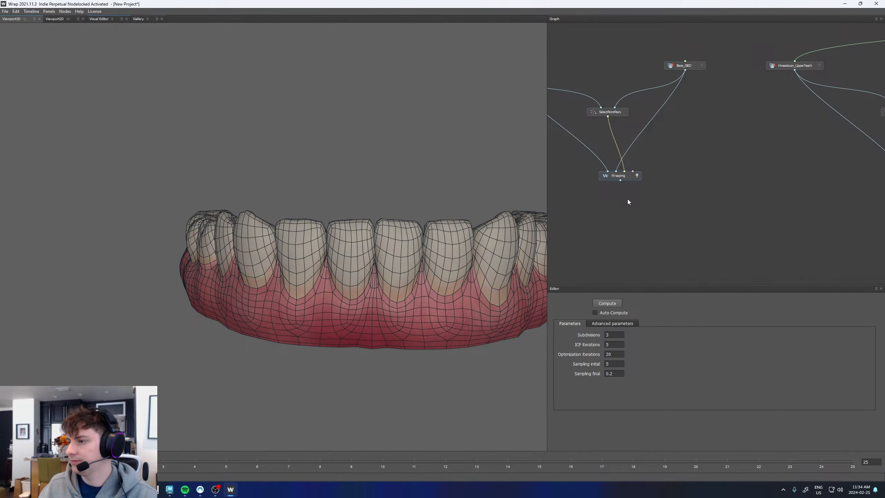
left_click(647, 222)
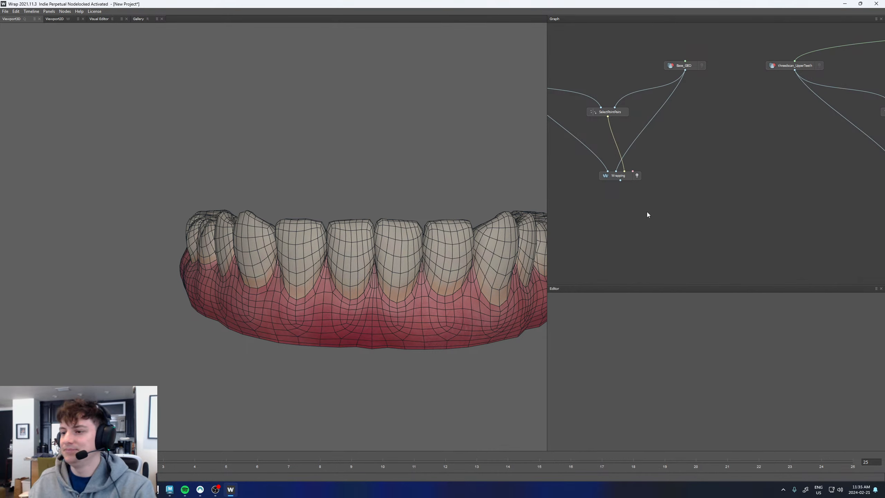
right_click(669, 219)
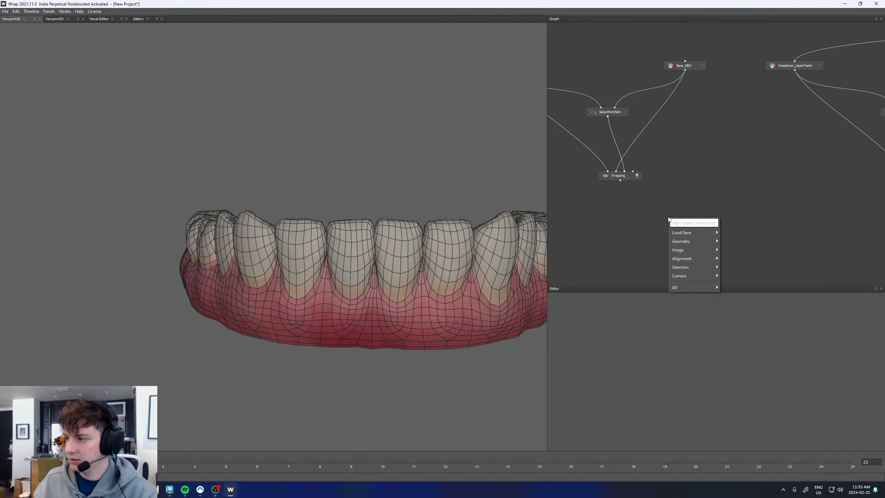
type("text")
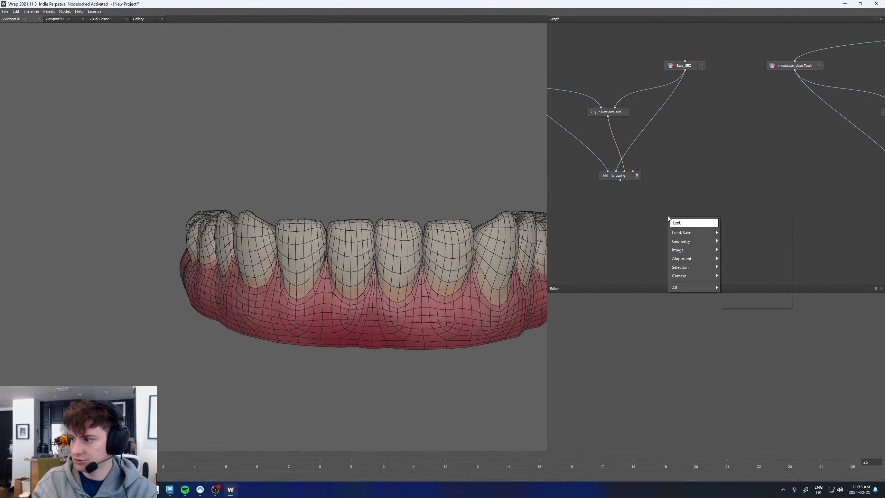
key("Down")
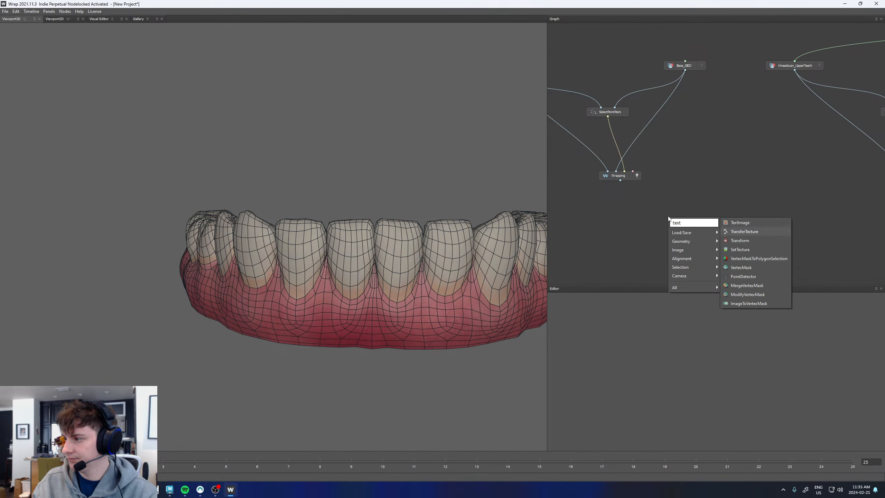
key("Return")
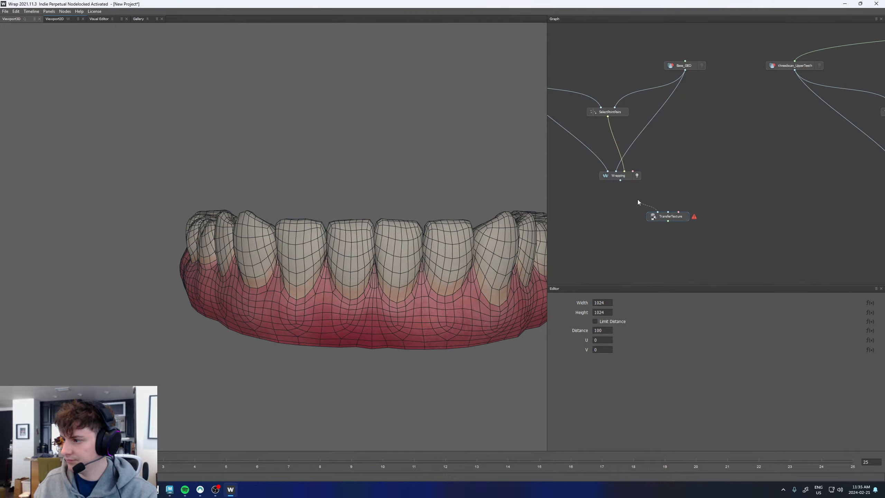
Connect the tongue's Wrapping and Base_GEO nodes to TransferTexture, align it beneath Base_GEO and inspect the transferred texture in 2D
left_click_drag(620, 180, 686, 70)
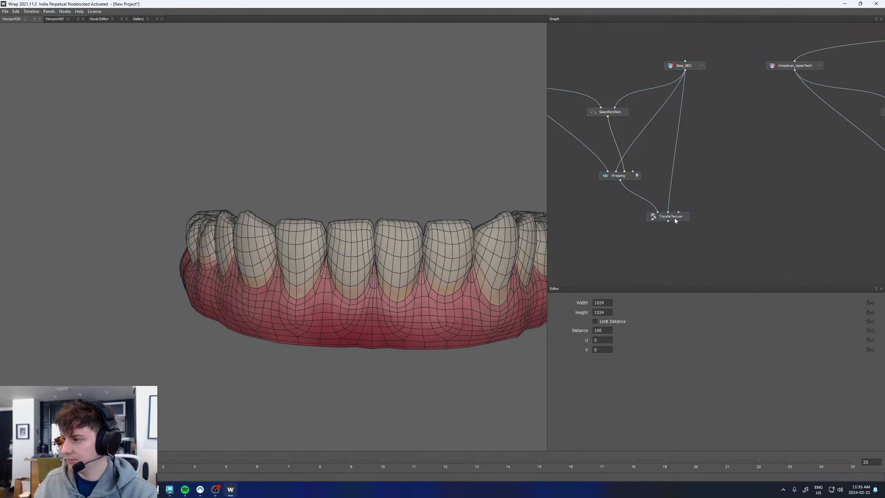
left_click_drag(675, 218, 691, 235)
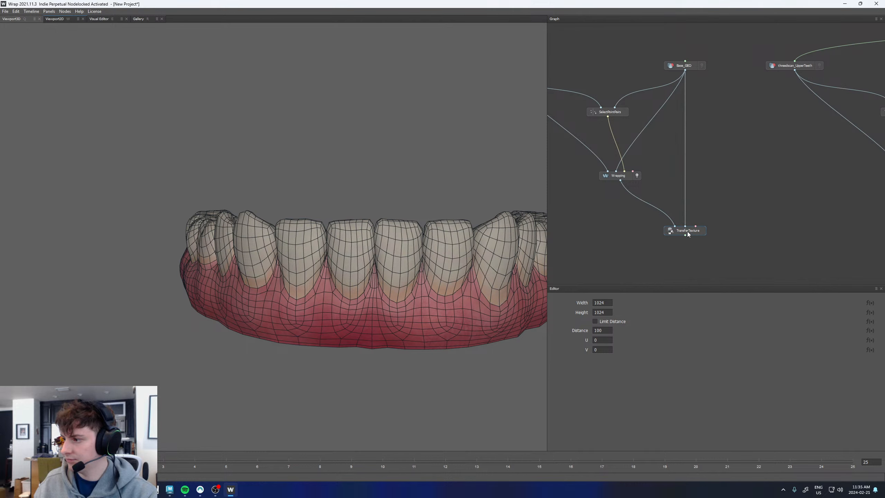
left_click(55, 19)
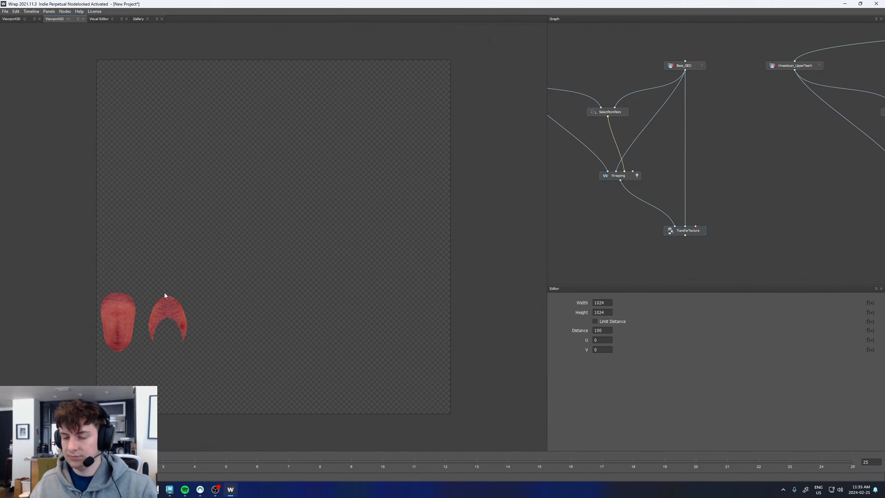
scroll(122, 335, "up", 10)
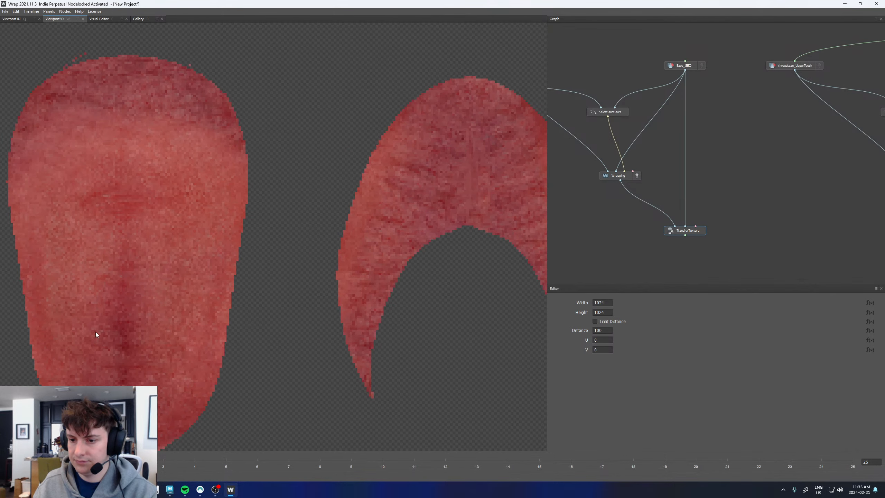
Set the tongue's TransferTexture width and height to 4096 and check the sharper texture in 2D
double_click(608, 302)
type("4")
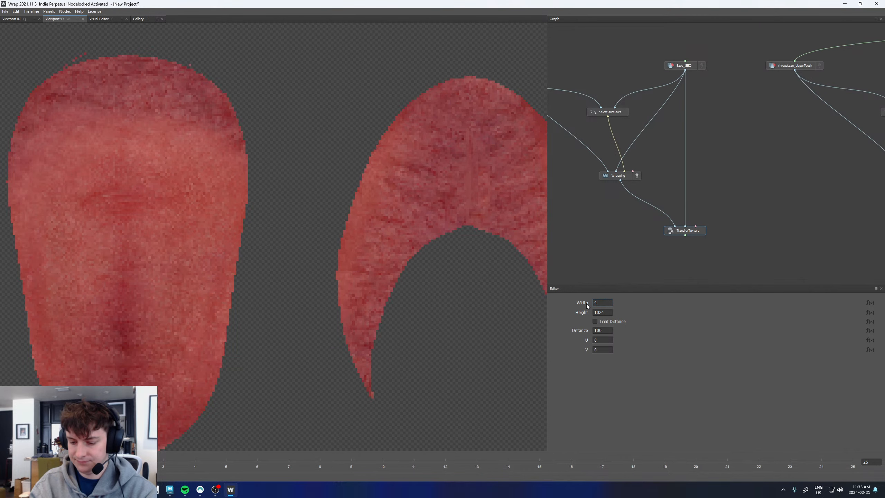
type("096")
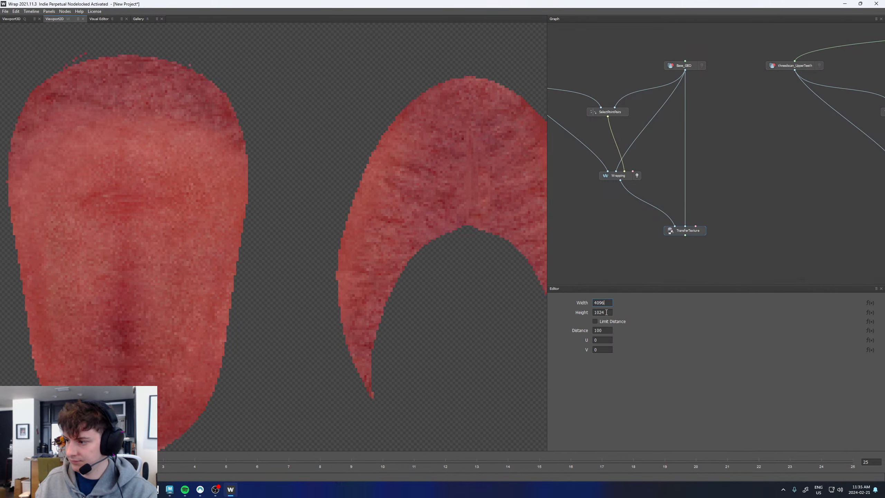
double_click(607, 313)
type("4")
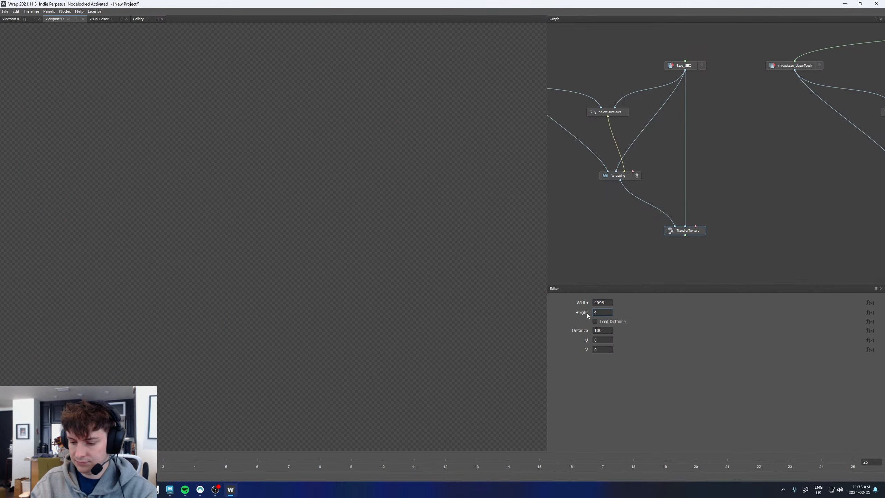
type("096")
key("Return")
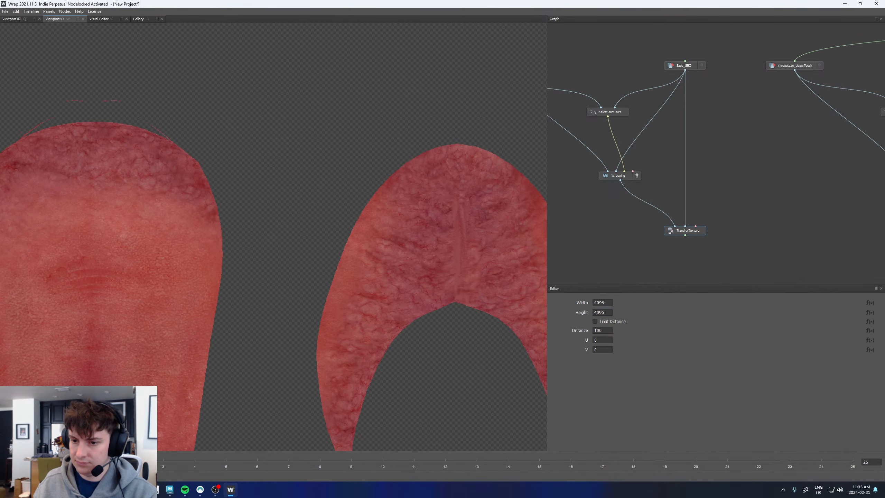
scroll(108, 337, "down", 3)
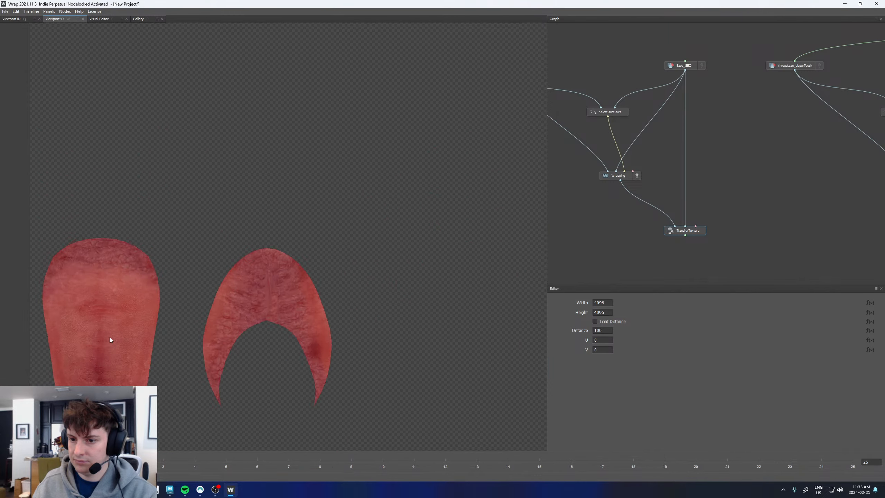
scroll(110, 337, "down", 3)
scroll(113, 340, "up", 2)
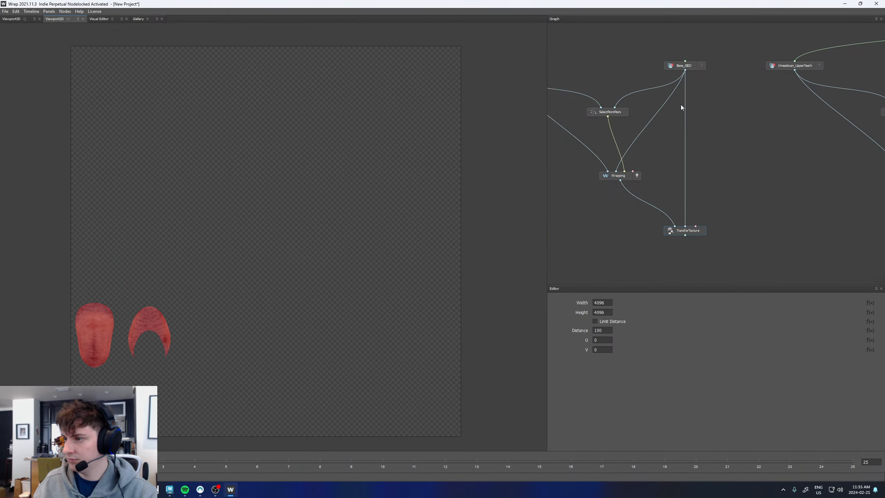
Add an ExtrapolateImage node below the tongue's TransferTexture node
left_click(685, 66)
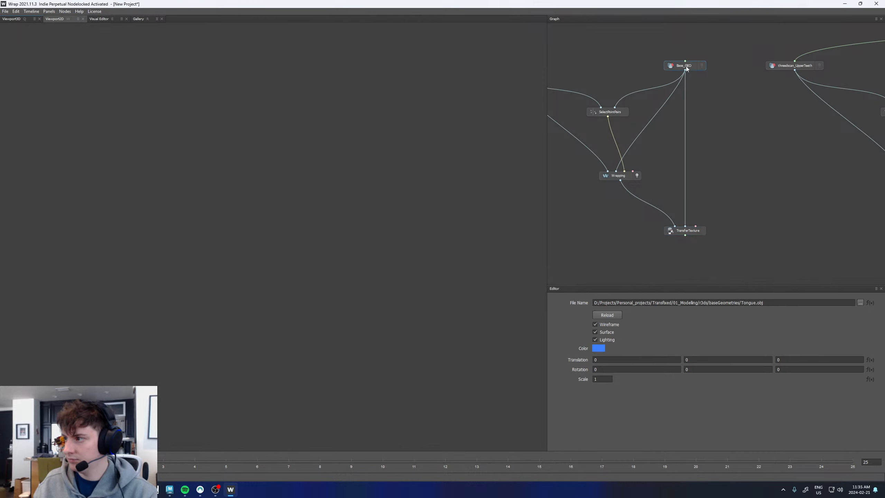
left_click(688, 230)
middle_click_drag(740, 245, 729, 193)
right_click(679, 212)
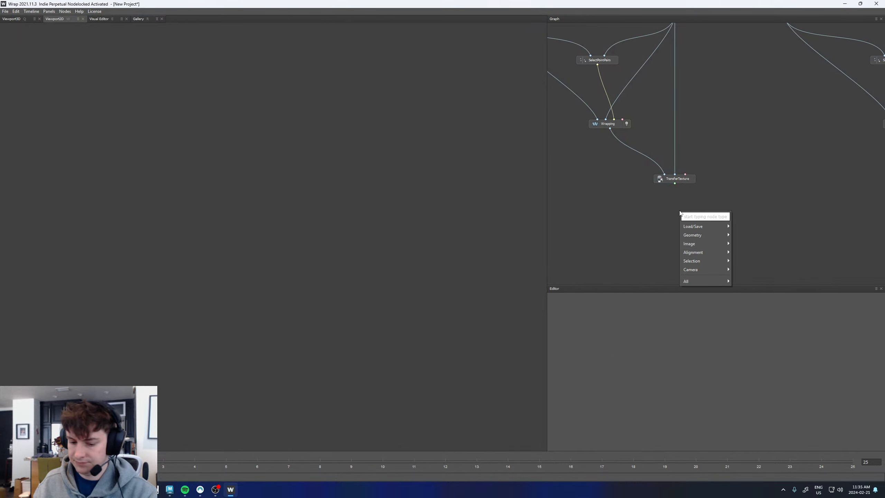
type("extr")
Connect the upper teeth's Base_GEO node to its TransferTexture node and inspect the ExtrapolateImage result in 2D
left_click_drag(730, 213, 746, 52)
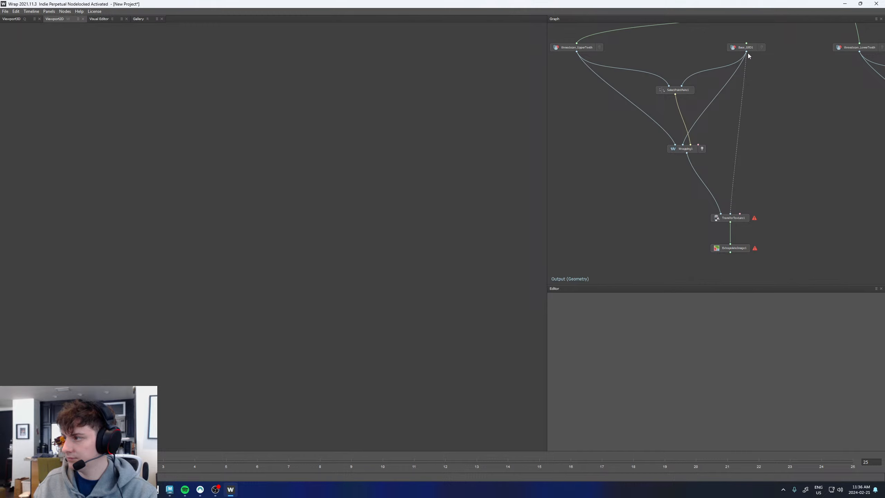
left_click(741, 250)
scroll(195, 398, "up", 3)
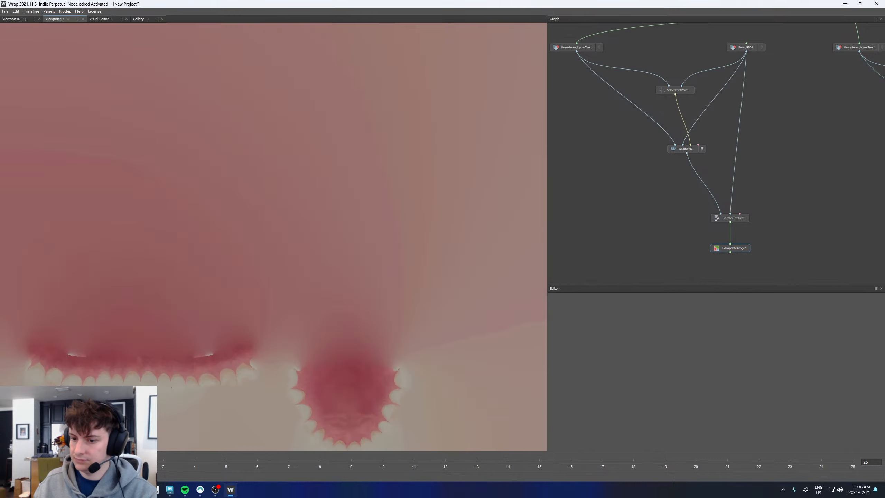
scroll(209, 391, "up", 2)
scroll(312, 344, "up", 2)
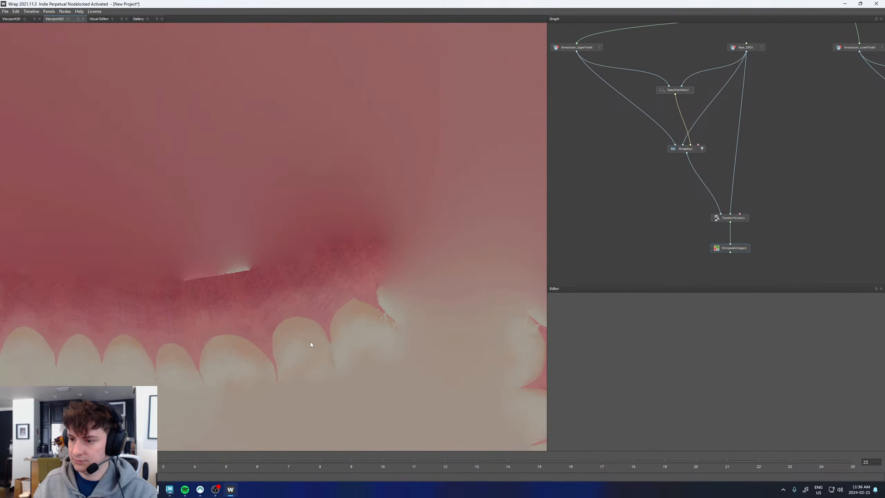
scroll(308, 334, "up", 1)
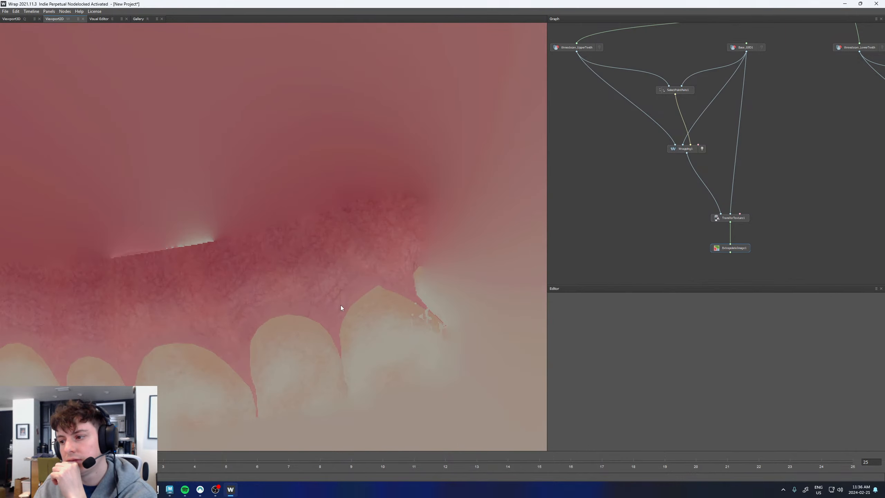
scroll(279, 329, "down", 3)
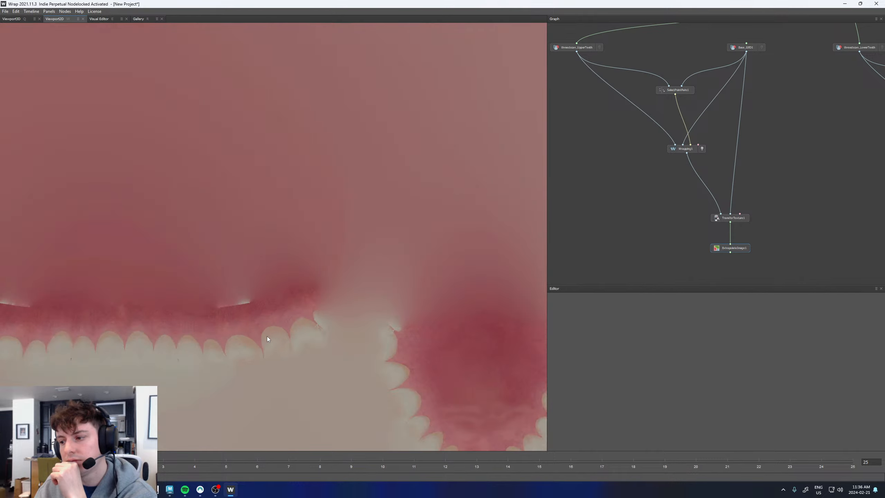
scroll(267, 337, "down", 1)
scroll(268, 336, "down", 2)
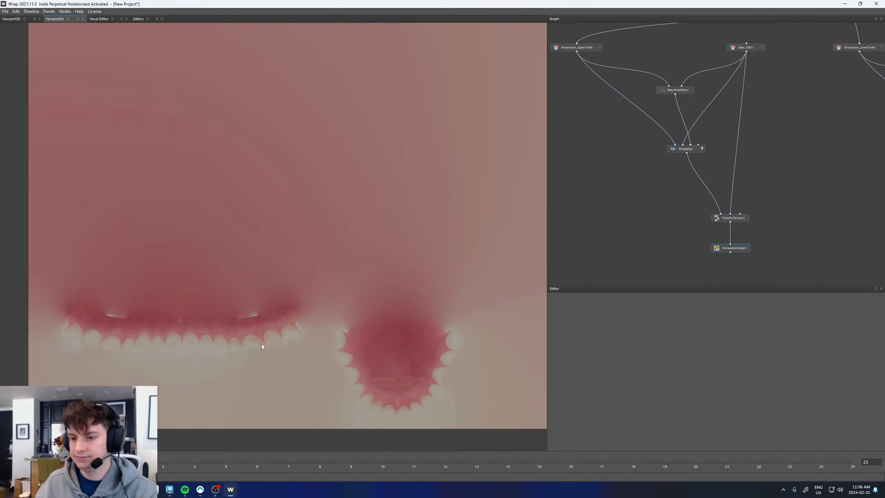
Duplicate the upper teeth's TransferTexture and ExtrapolateImage nodes and place the copies below the lower teeth's Wrapping node
middle_click_drag(796, 234, 674, 253)
left_click_drag(673, 264, 597, 203)
key("ctrl+d")
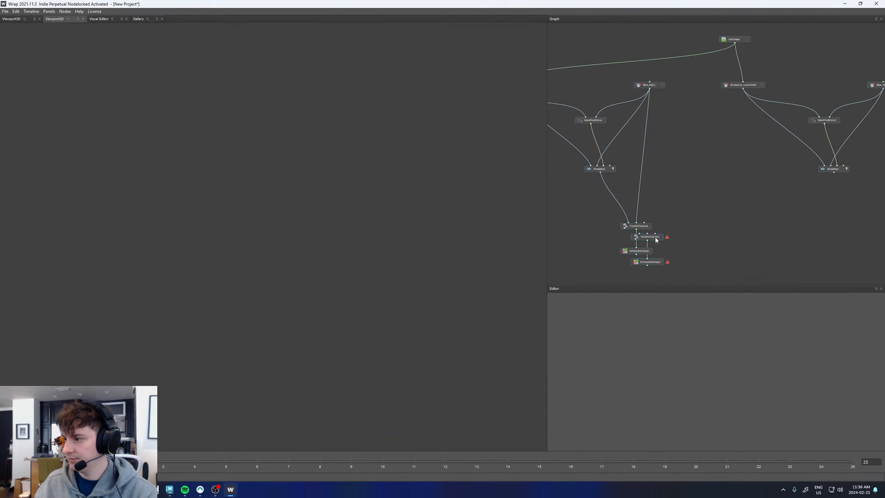
left_click_drag(656, 238, 882, 229)
middle_click_drag(828, 200, 700, 202)
scroll(748, 215, "up", 3)
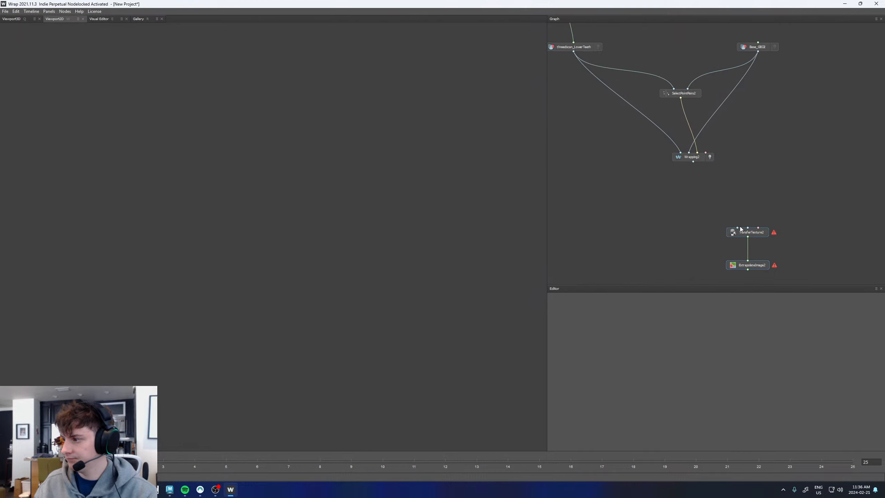
Connect the lower teeth's Wrapping and Base_GEO nodes to the copied TransferTexture and inspect the extrapolated texture in 2D
left_click_drag(693, 162, 758, 51)
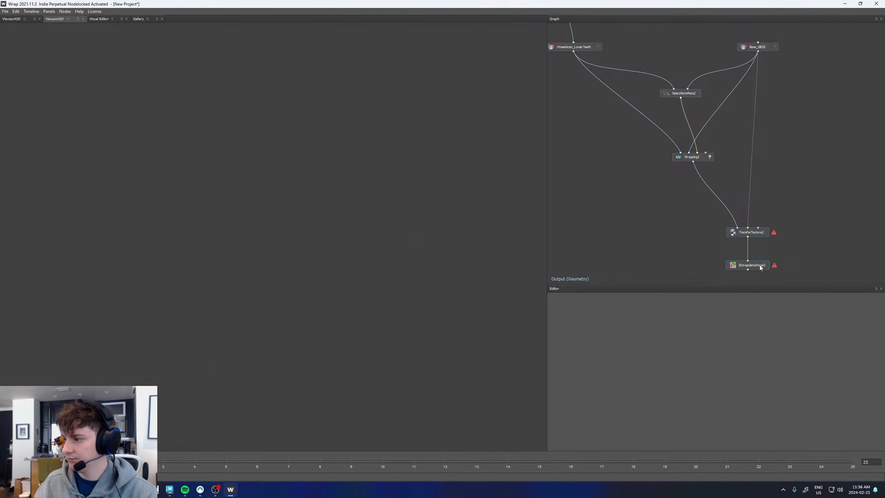
left_click(761, 266)
scroll(208, 383, "up", 3)
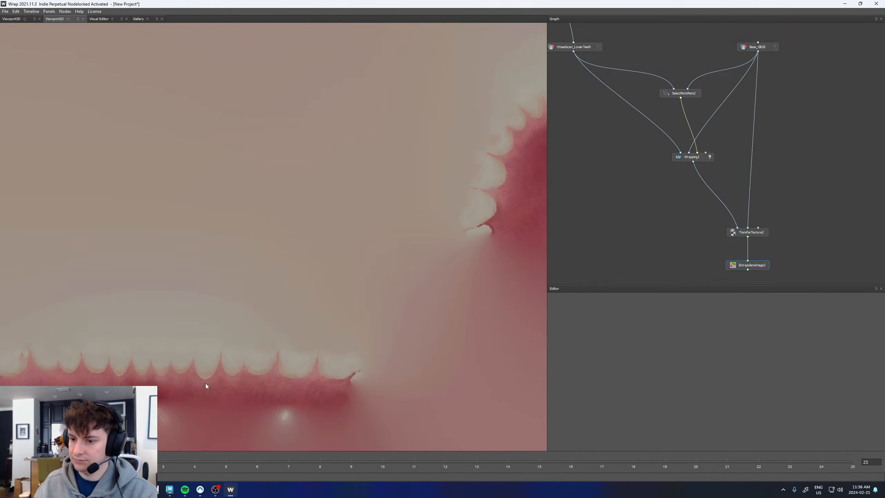
scroll(205, 383, "up", 2)
scroll(204, 383, "down", 5)
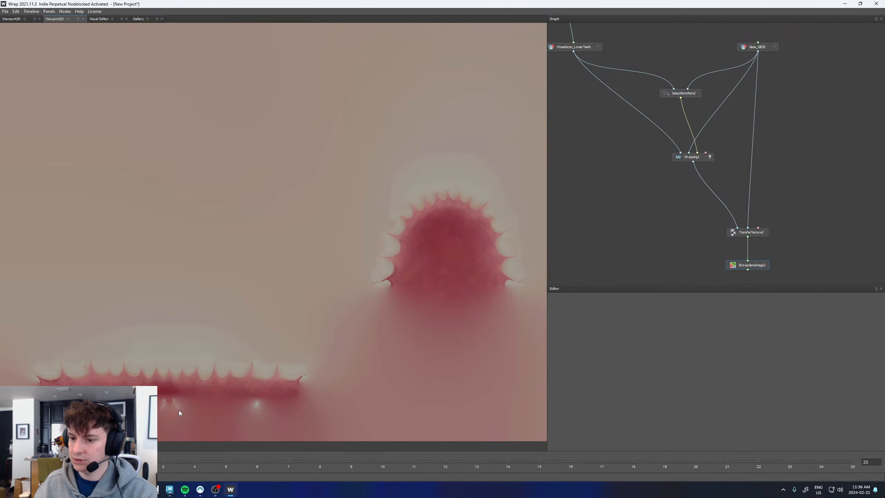
scroll(176, 410, "up", 2)
scroll(167, 394, "up", 3)
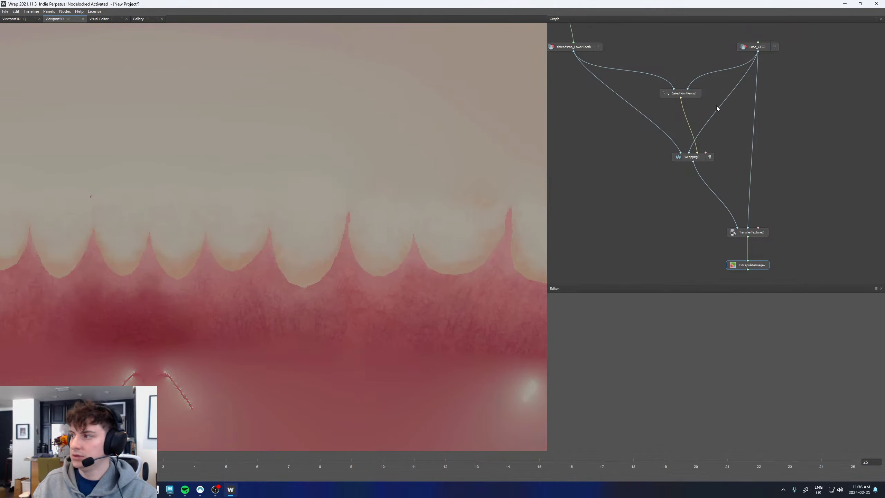
Duplicate the lower teeth's Base_GEO node, place it below ExtrapolateImage and feed it the extrapolated image as its texture
key("q")
middle_click_drag(791, 189, 721, 178)
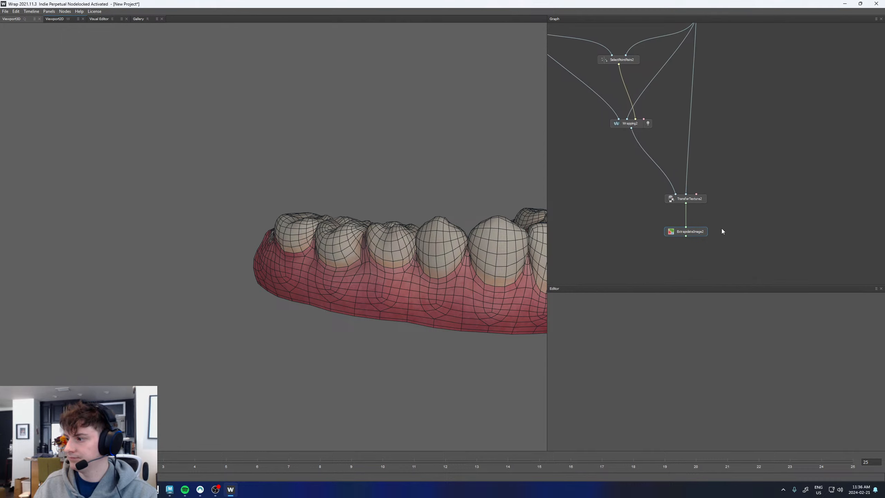
scroll(750, 238, "down", 1)
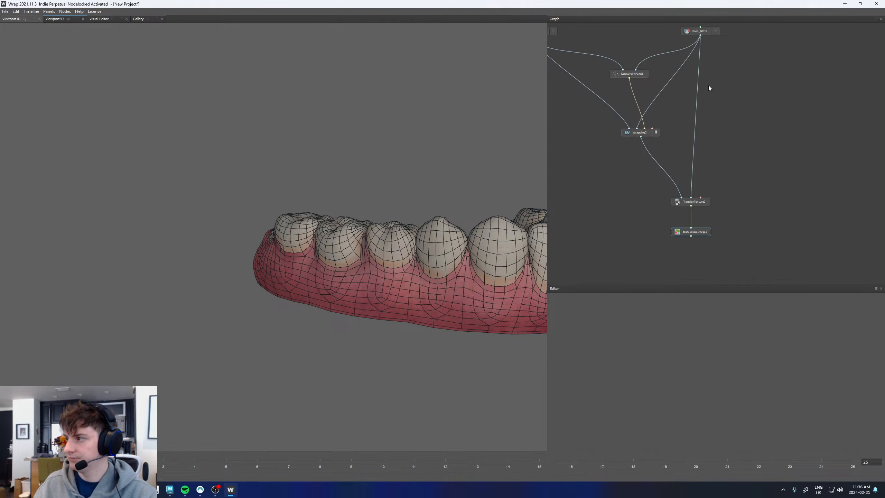
left_click(707, 32)
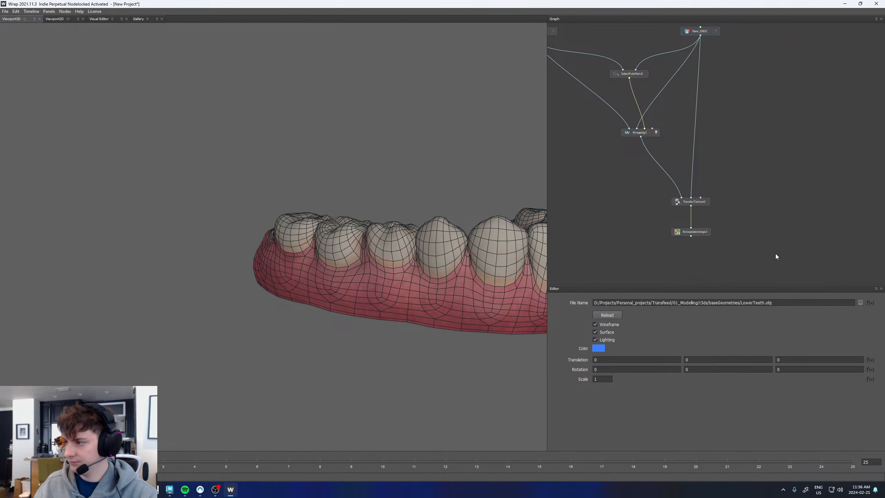
left_click(745, 259)
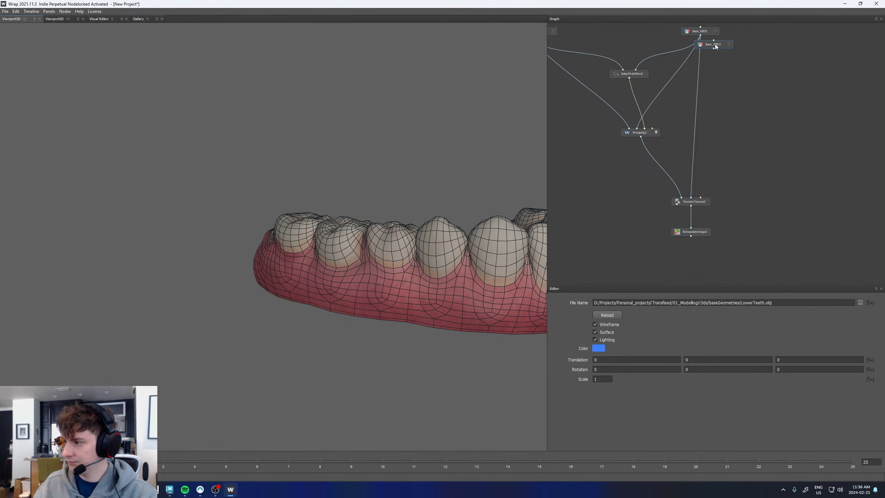
left_click_drag(736, 274, 692, 236)
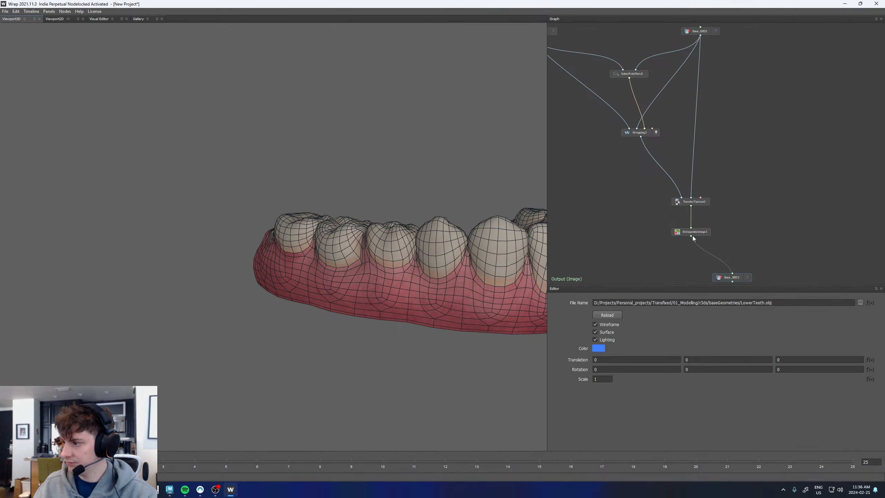
Display the textured lower-teeth base mesh in 3D, hide the lower teeth's Wrapping result and inspect the gums and teeth up close
left_click(748, 278)
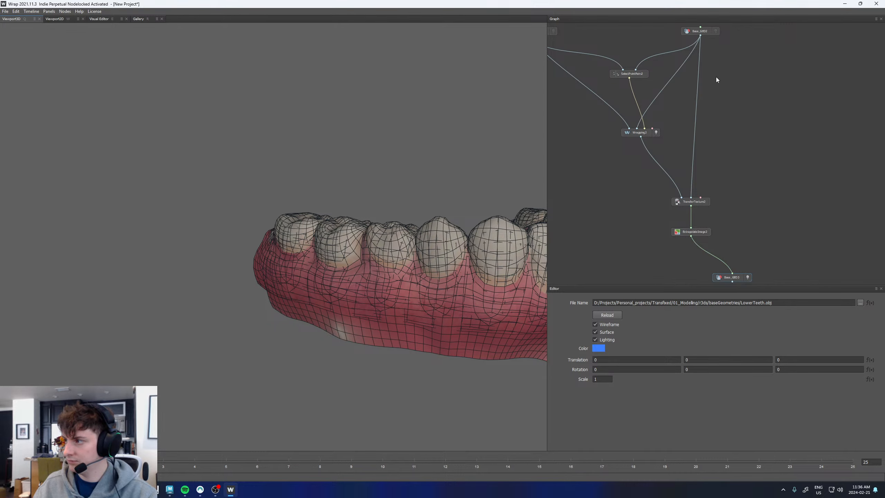
left_click(657, 132)
left_click_drag(470, 206, 420, 259)
scroll(420, 259, "up", 3)
middle_click_drag(357, 207, 336, 223)
right_click_drag(335, 224, 417, 258)
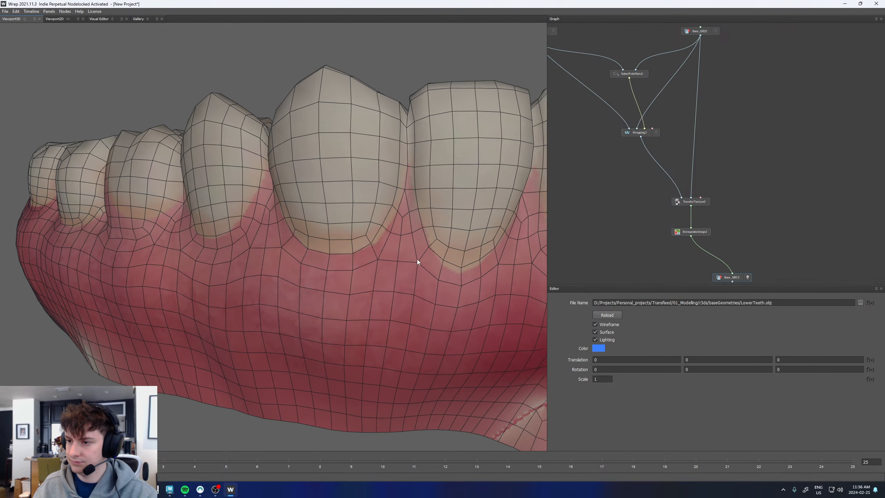
left_click_drag(327, 237, 271, 251)
scroll(359, 239, "down", 3)
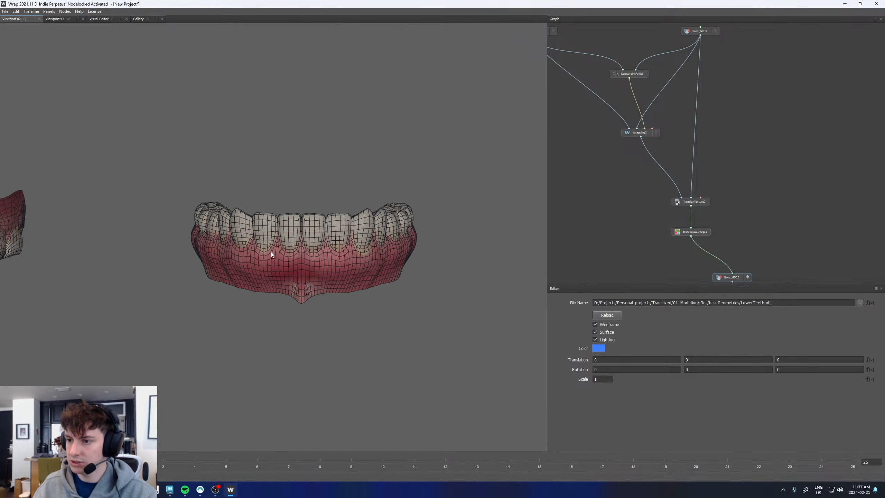
Duplicate the upper teeth's Base_GEO node below its ExtrapolateImage node and connect the extrapolated image to the copy
scroll(755, 208, "down", 2)
scroll(653, 188, "down", 2)
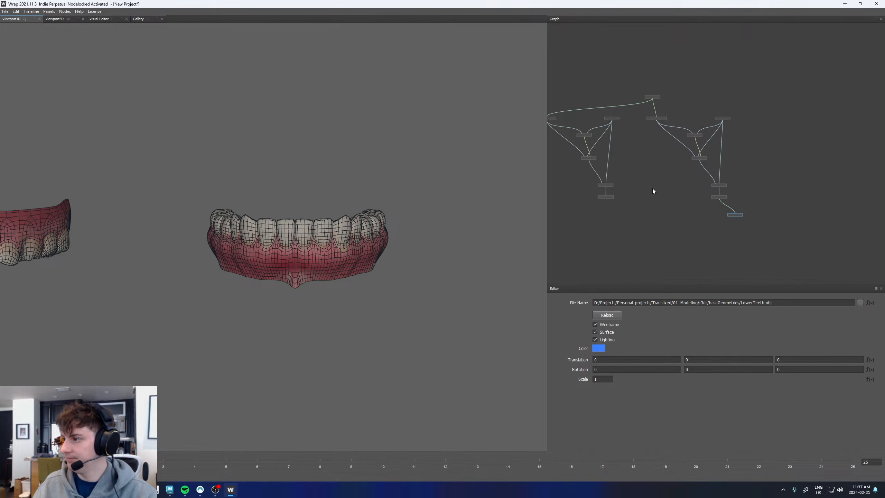
scroll(729, 139, "up", 4)
left_click(704, 119)
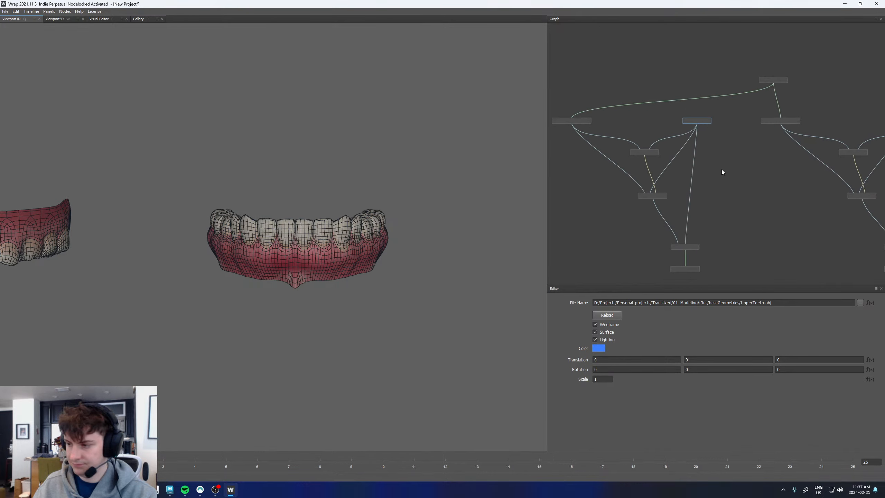
middle_click_drag(737, 216, 725, 139)
key("ctrl+v")
scroll(717, 244, "up", 2)
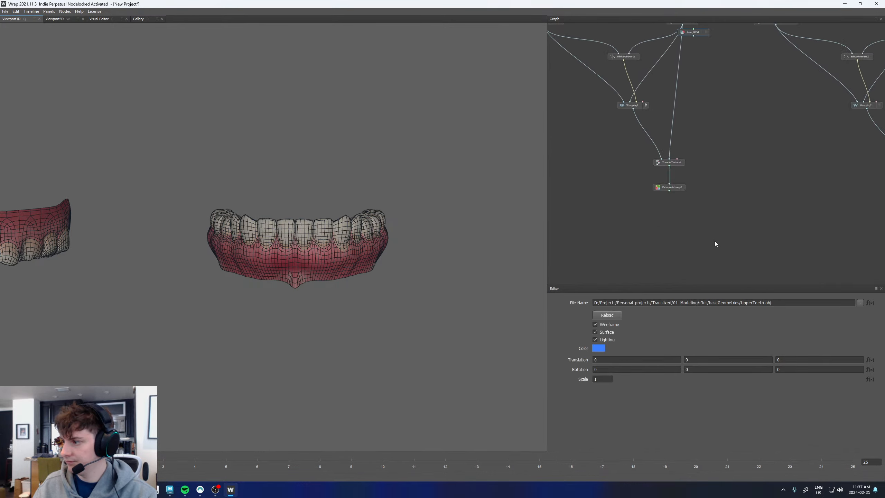
scroll(713, 234, "down", 2)
left_click_drag(700, 53, 663, 186)
scroll(695, 237, "up", 2)
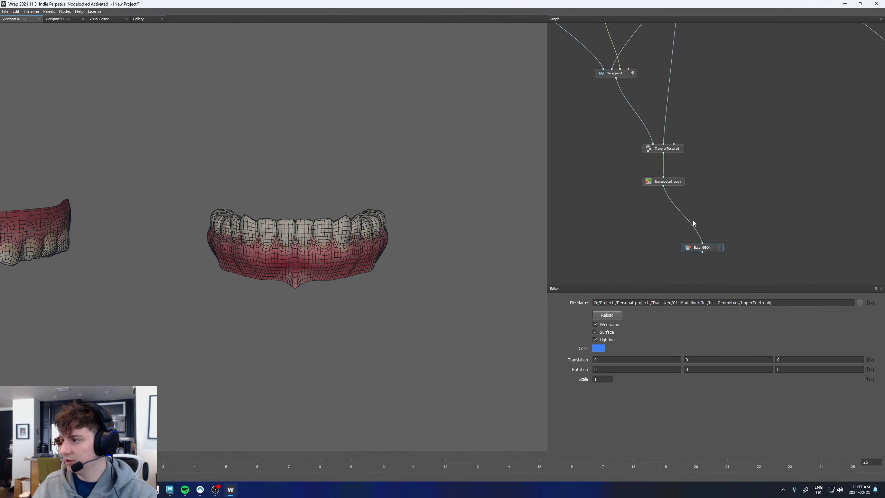
left_click_drag(705, 250, 707, 243)
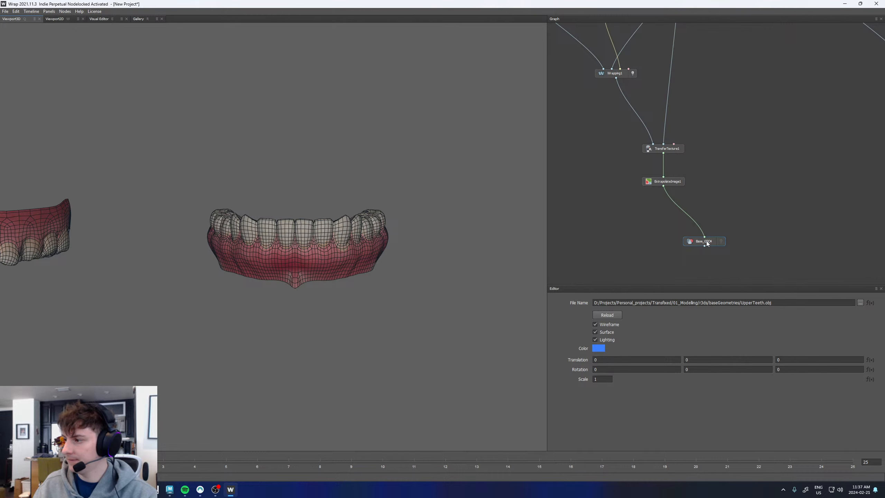
Display the textured upper-teeth base mesh in 3D, hide the upper teeth's Wrapping result and check the mesh from the front
left_click(721, 241)
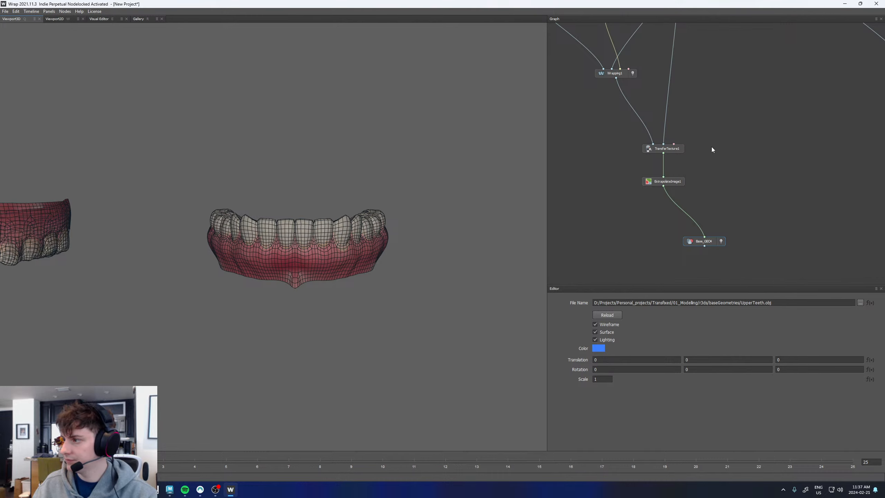
middle_click_drag(711, 147, 739, 232)
left_click(660, 159)
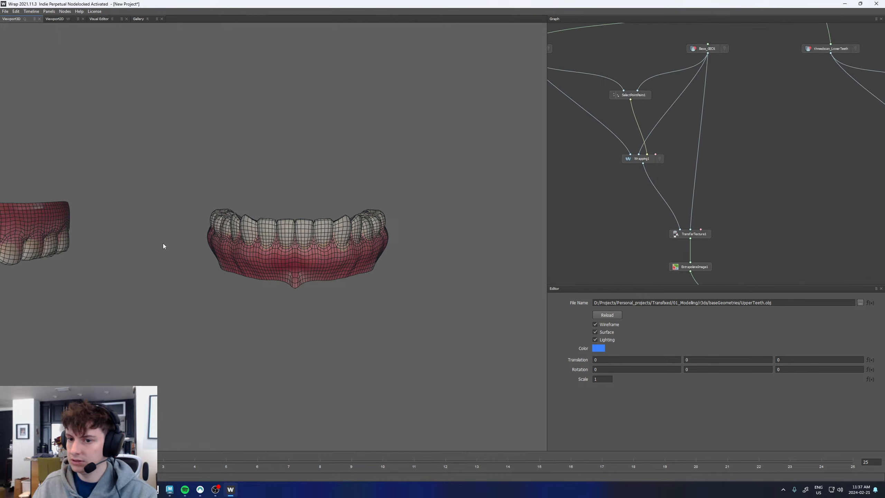
middle_click_drag(163, 244, 392, 245)
left_click_drag(154, 235, 173, 234)
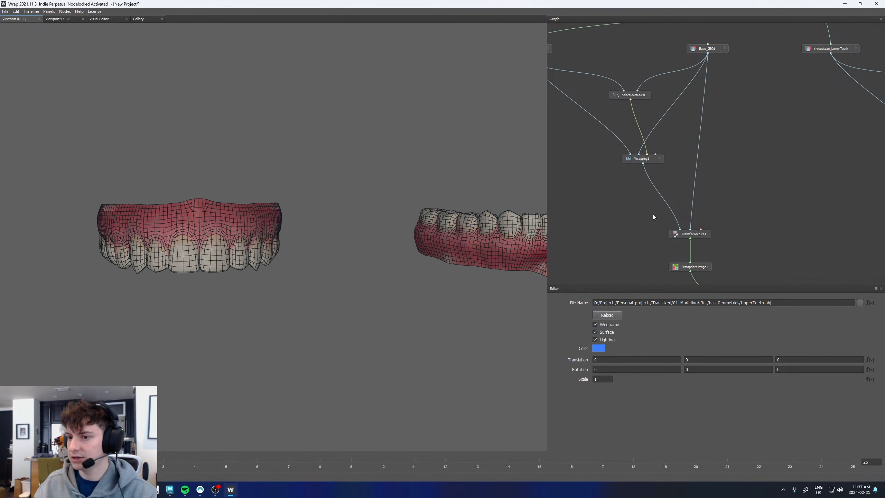
Duplicate the tongue's Base_GEO node below its ExtrapolateImage node and connect the extrapolated image to the copy
scroll(672, 212, "down", 5)
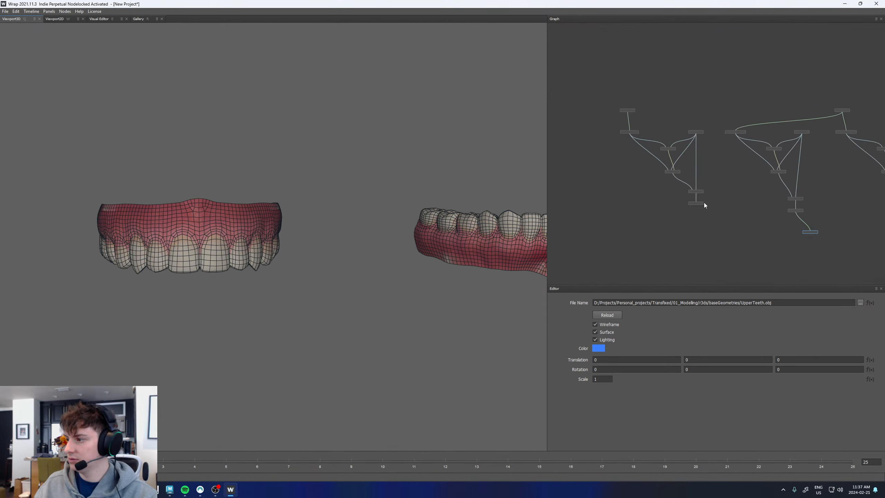
scroll(704, 205, "up", 3)
left_click(683, 83)
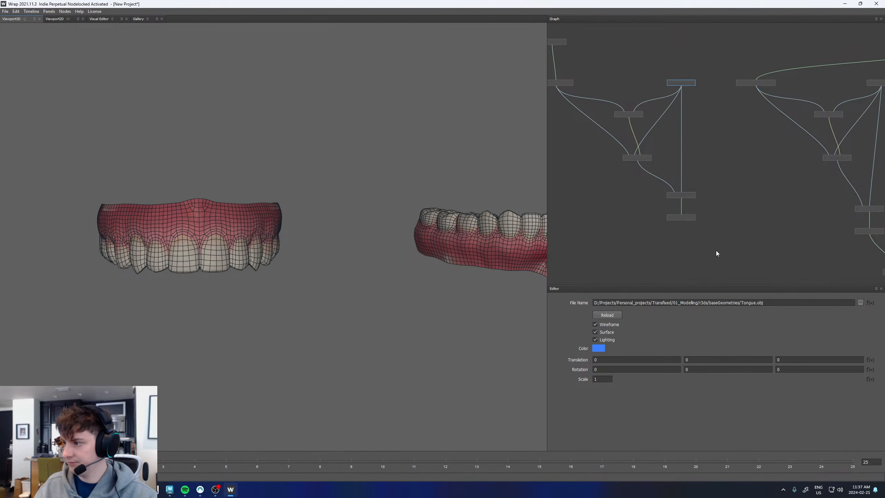
key("ctrl+d")
left_click_drag(700, 107, 716, 276)
scroll(702, 244, "up", 1)
Display the textured tongue base mesh in 3D, hide the tongue's Wrapping result and inspect its texture from several sides
left_click(730, 279)
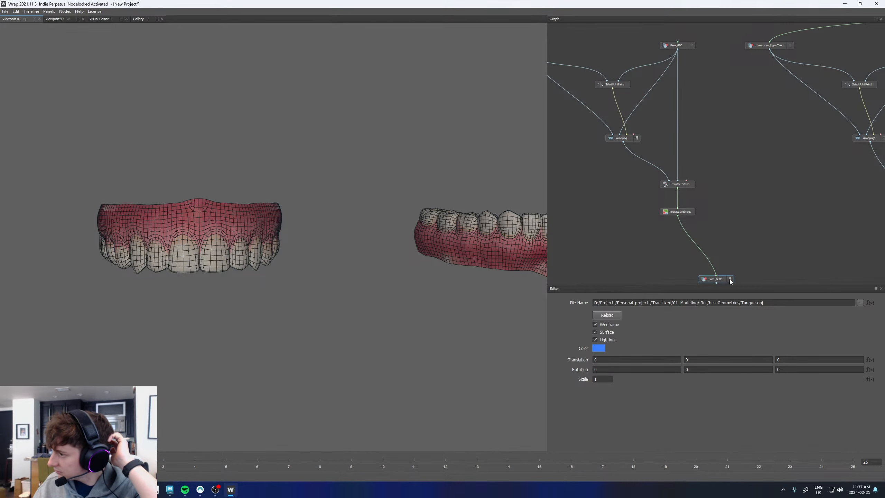
left_click(637, 138)
middle_click_drag(174, 262, 525, 241)
left_click_drag(245, 227, 258, 262)
right_click_drag(257, 262, 320, 297)
left_click_drag(320, 297, 180, 236)
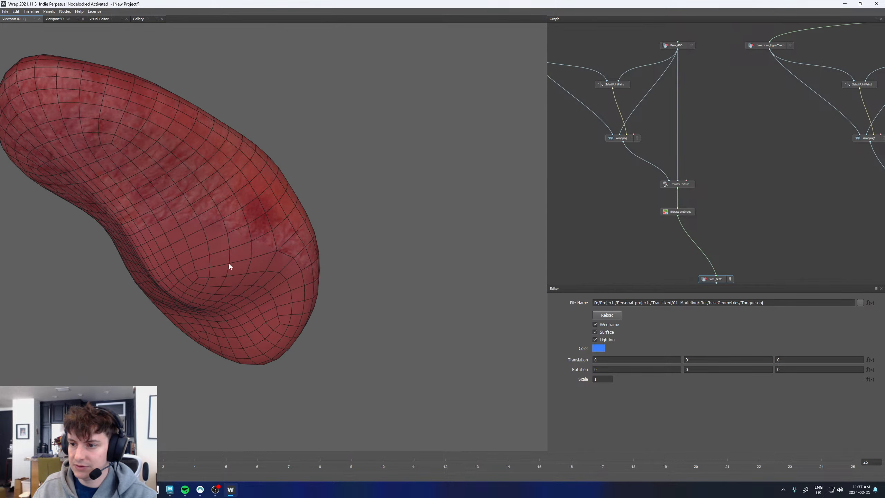
left_click_drag(228, 266, 259, 262)
right_click_drag(259, 263, 238, 283)
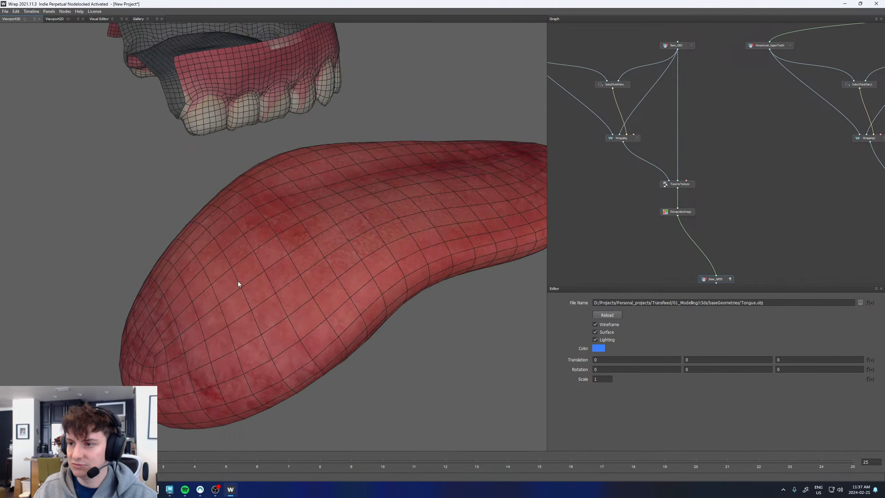
left_click_drag(238, 281, 372, 260)
right_click_drag(372, 260, 367, 164)
left_click_drag(367, 164, 443, 199)
Examine the transferred texture on the upper teeth and gums up close in 3D
middle_click_drag(443, 198, 331, 230)
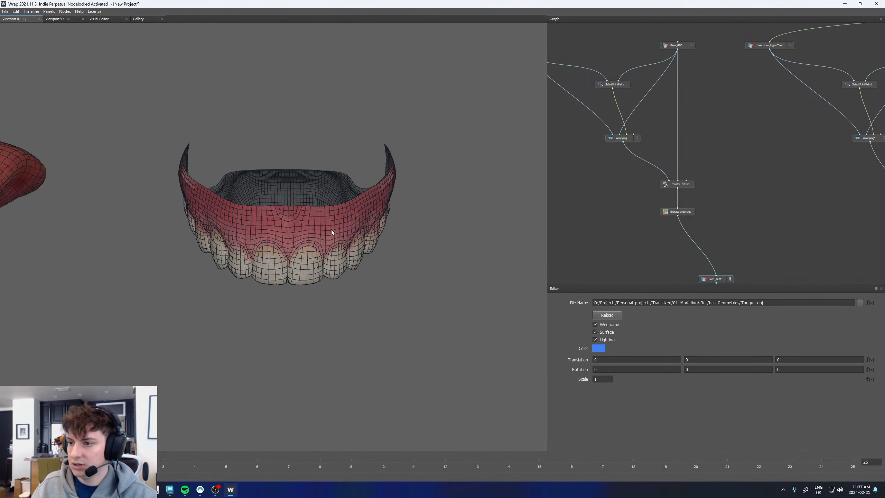
left_click_drag(331, 230, 297, 165)
middle_click_drag(297, 165, 288, 209)
right_click_drag(288, 209, 313, 202)
left_click_drag(312, 202, 337, 208)
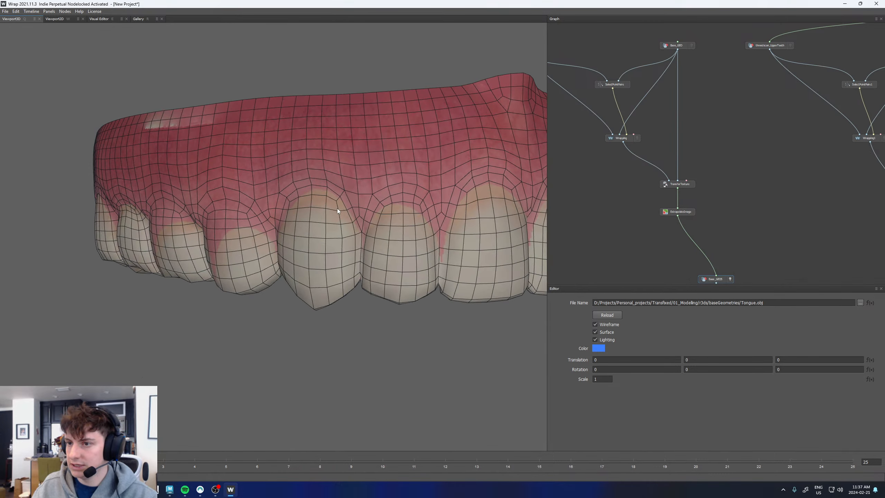
Show the upper teeth's SelectPointPairs node in the visual editor and add matching gumline points from a central incisor to the canine
left_click(616, 85)
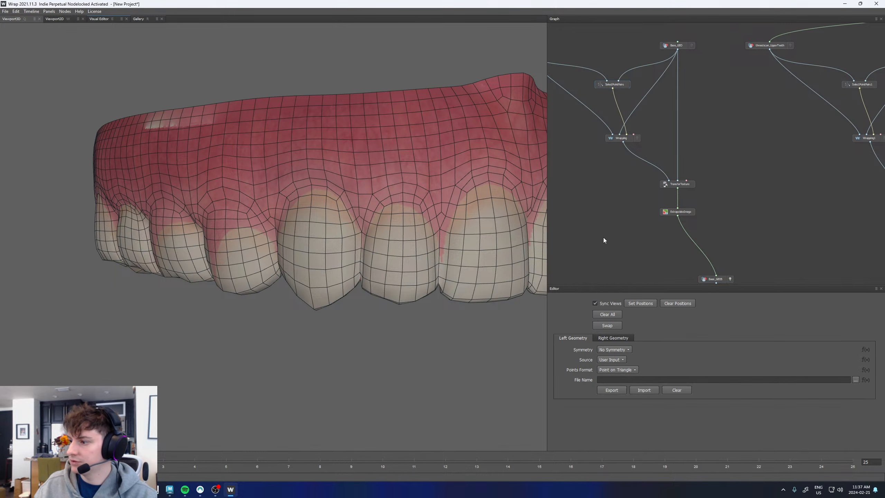
left_click(101, 19)
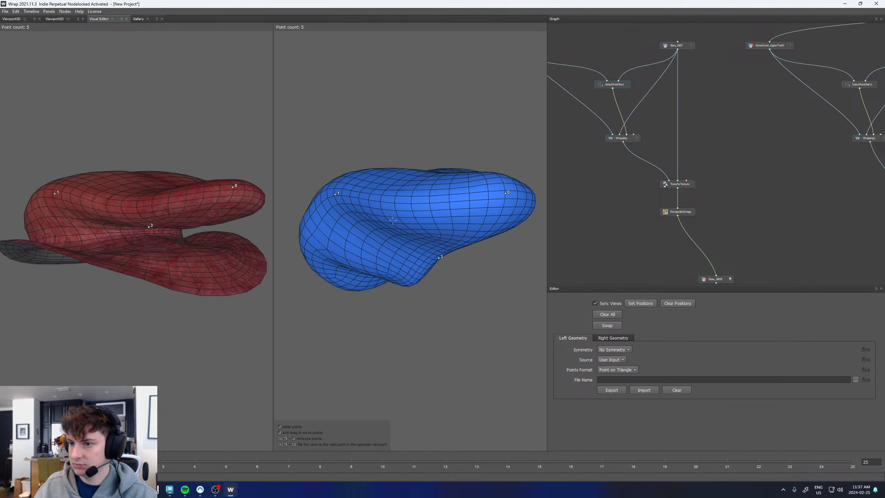
scroll(728, 163, "down", 4)
left_click(696, 139)
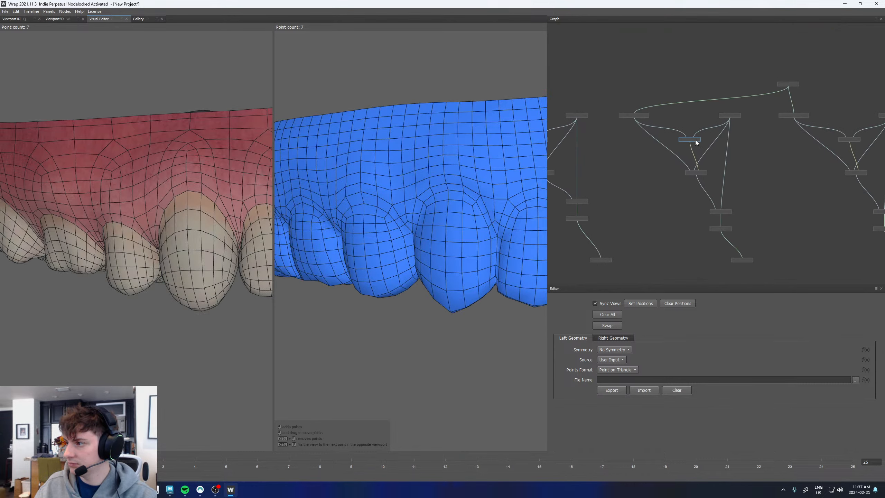
left_click_drag(414, 248, 314, 248, "alt")
scroll(344, 204, "up", 5)
left_click(335, 205)
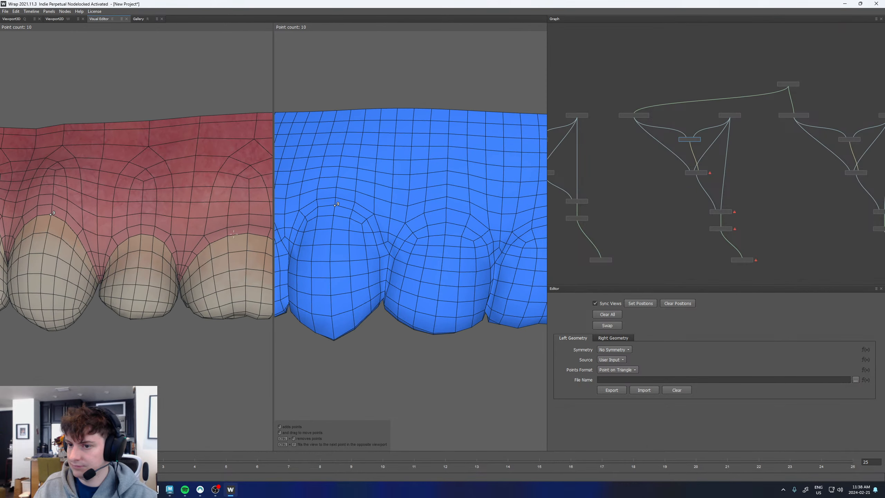
Add matching gumline points on both meshes at the three teeth behind that canine, centred above each crown
left_click(141, 233)
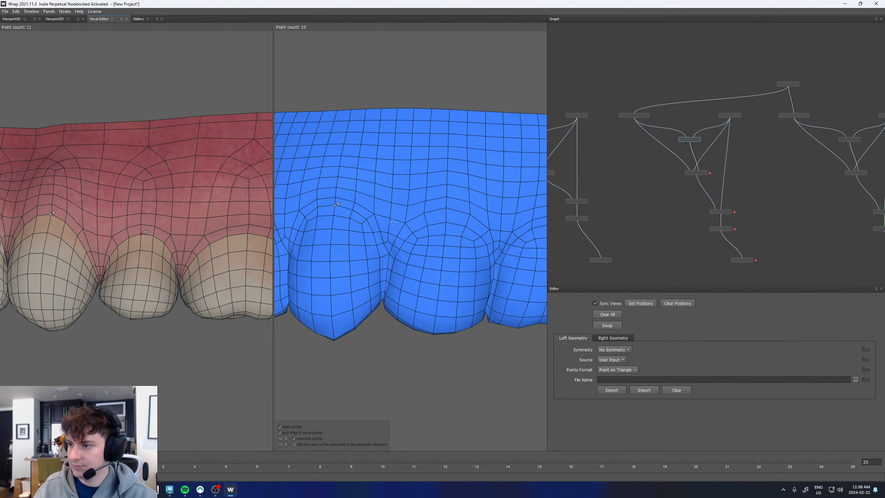
left_click(446, 222)
middle_click_drag(248, 239, 166, 231, "alt")
left_click(166, 230)
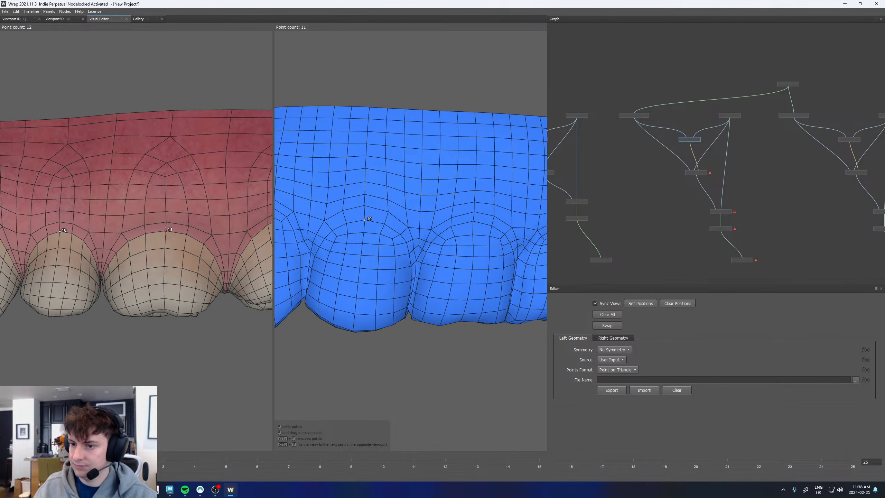
left_click(474, 222)
left_click_drag(500, 233, 375, 239, "alt")
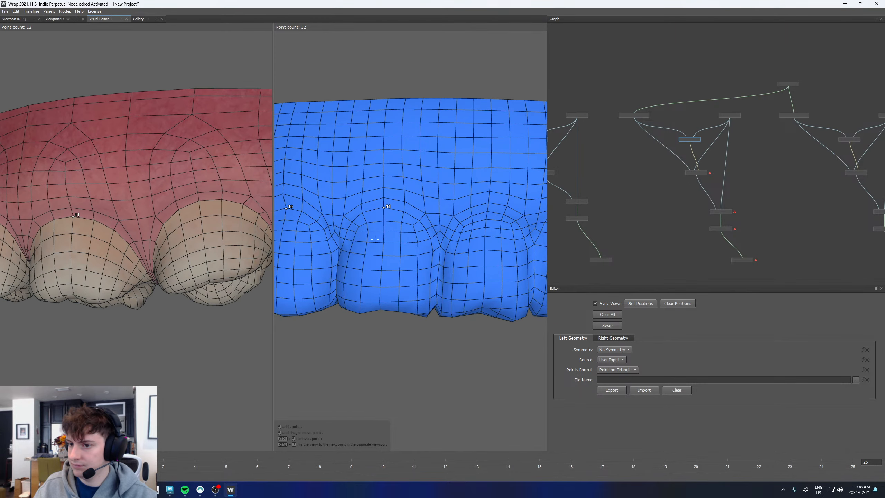
left_click(199, 200)
left_click(487, 212)
Add a matching gumline point pair above the other central incisor, across the midline
scroll(370, 229, "down", 5)
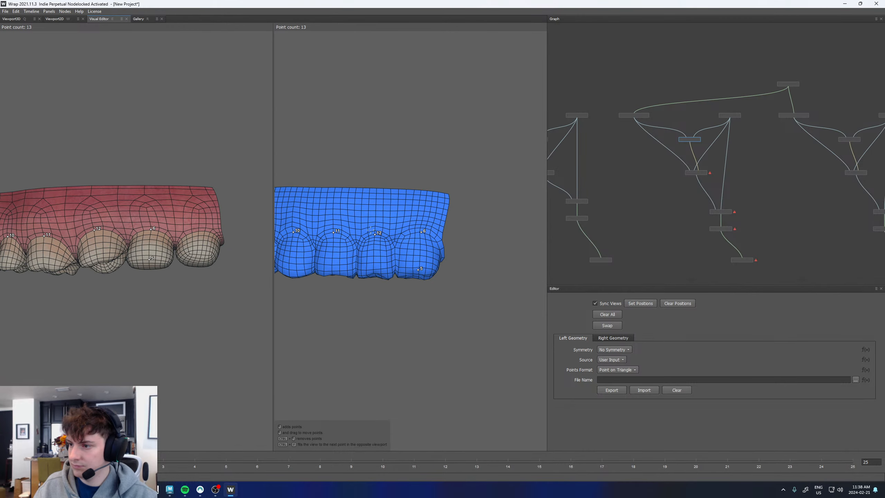
middle_click_drag(372, 231, 488, 235)
scroll(488, 235, "up", 5)
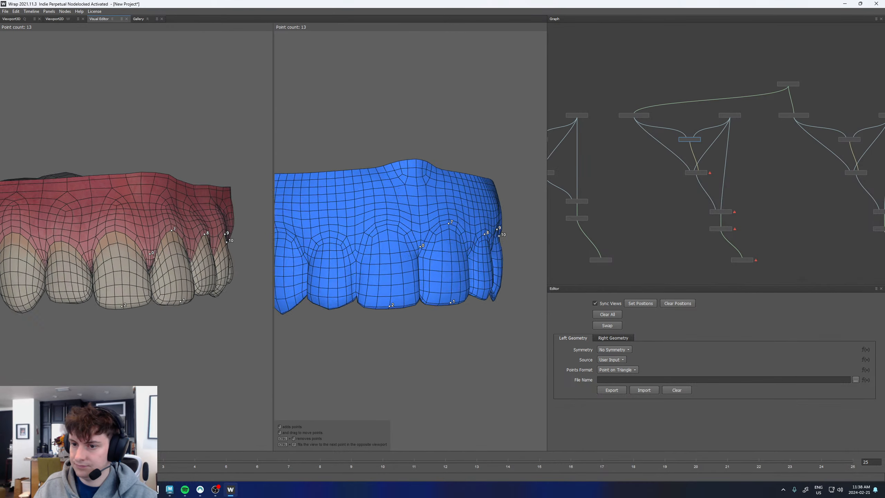
left_click(86, 216)
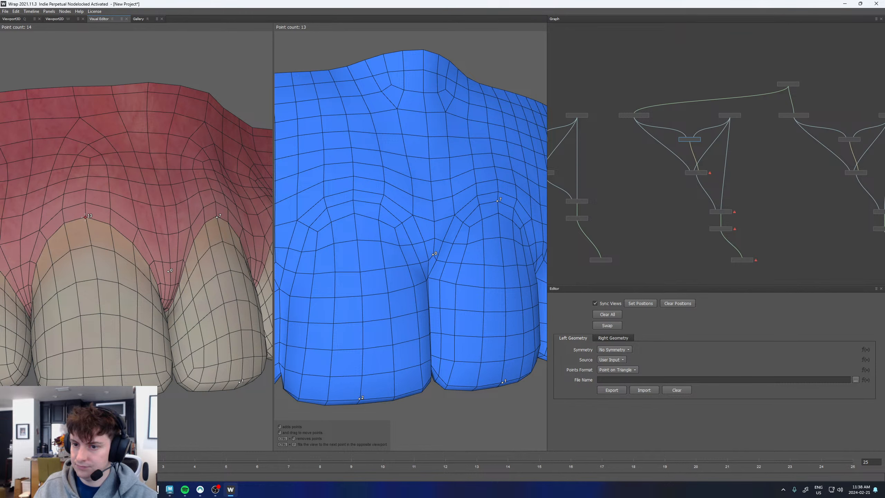
left_click(353, 208)
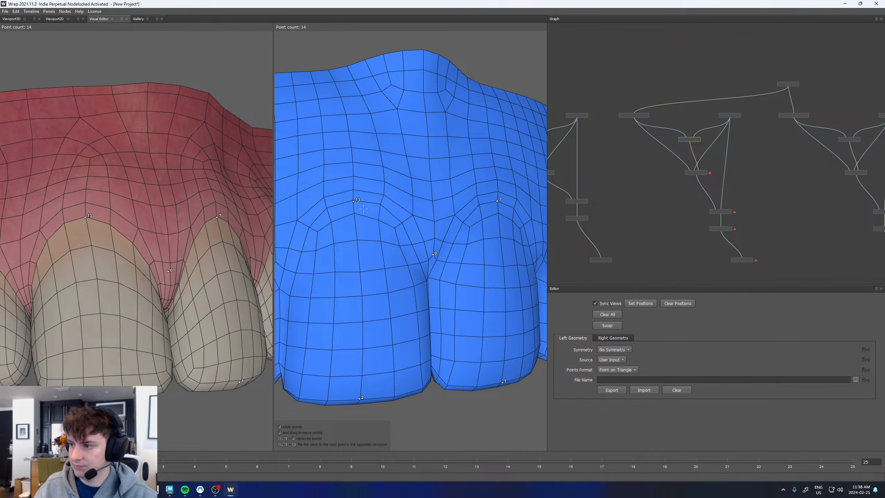
Add matching gumline point pairs above the lateral incisor and canine on that second side of the arch
scroll(387, 221, "down", 3)
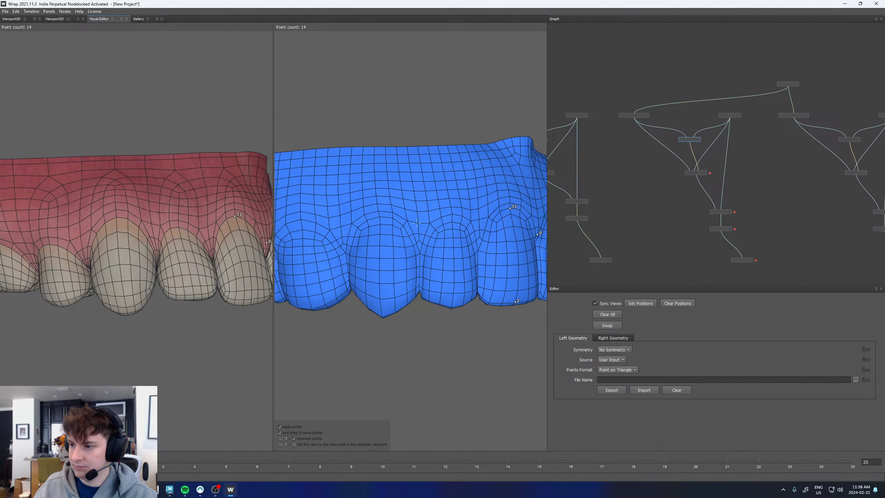
scroll(192, 218, "up", 2)
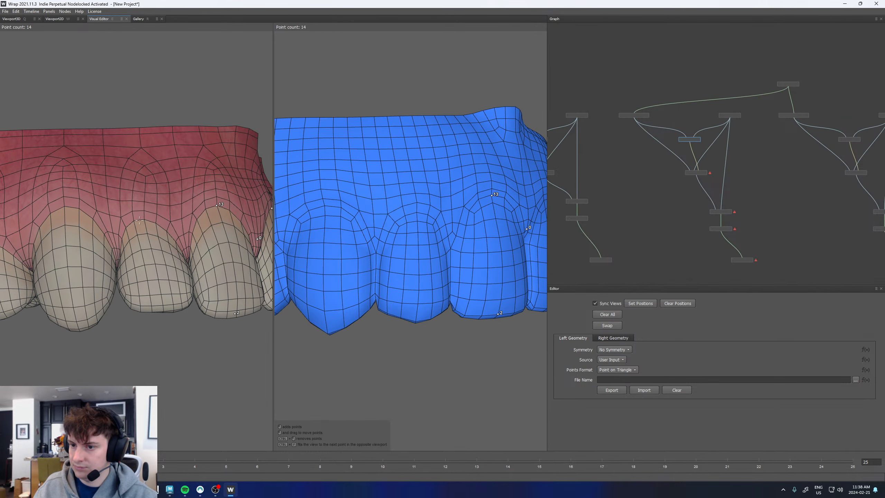
left_click(139, 220)
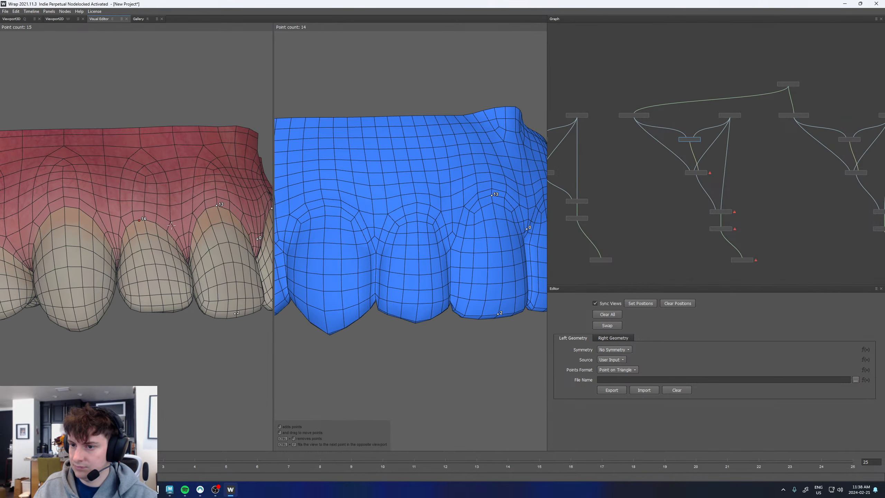
left_click(417, 213)
left_click(326, 206)
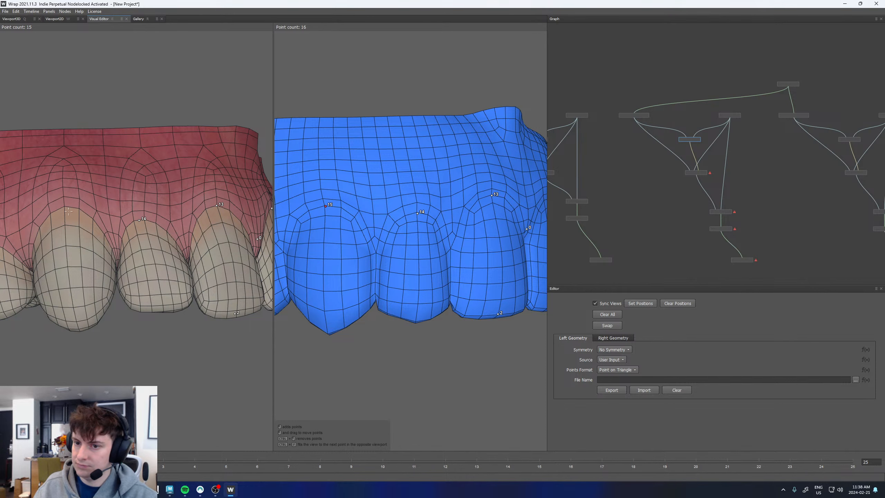
left_click(64, 207)
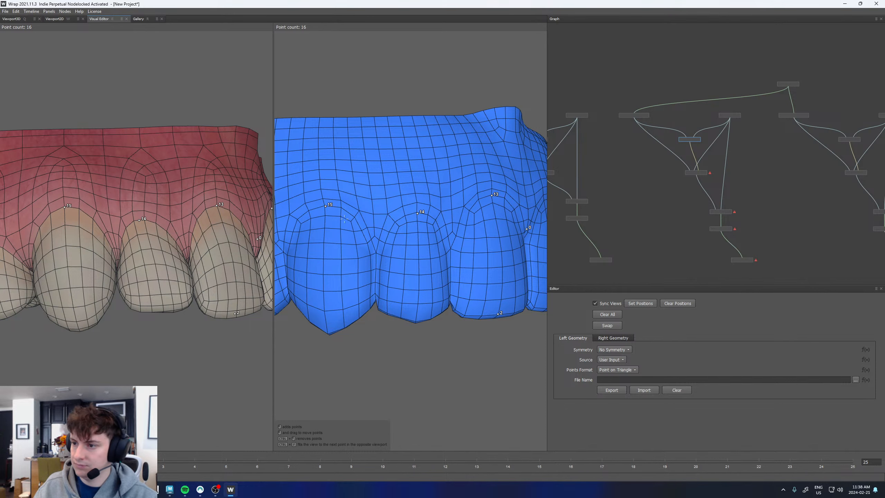
Add matching gumline point pairs above the three teeth behind the second canine on both meshes
left_click_drag(345, 218, 392, 217, "alt")
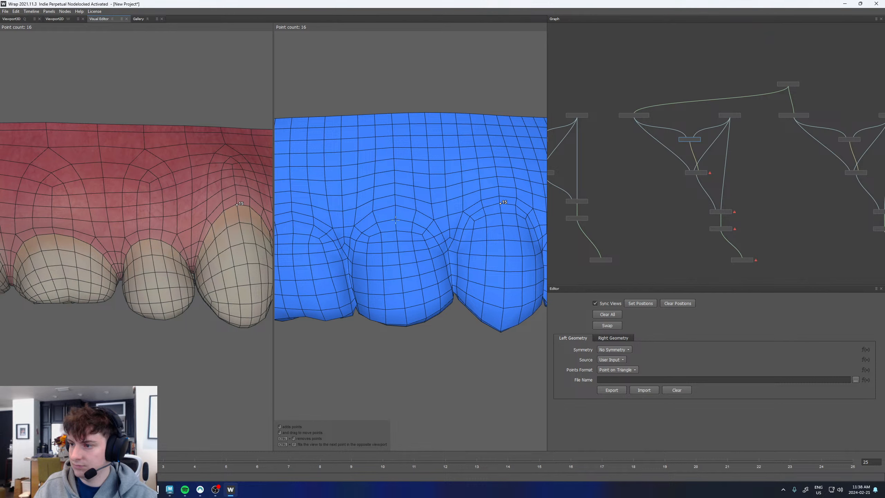
left_click(396, 220)
left_click(149, 239)
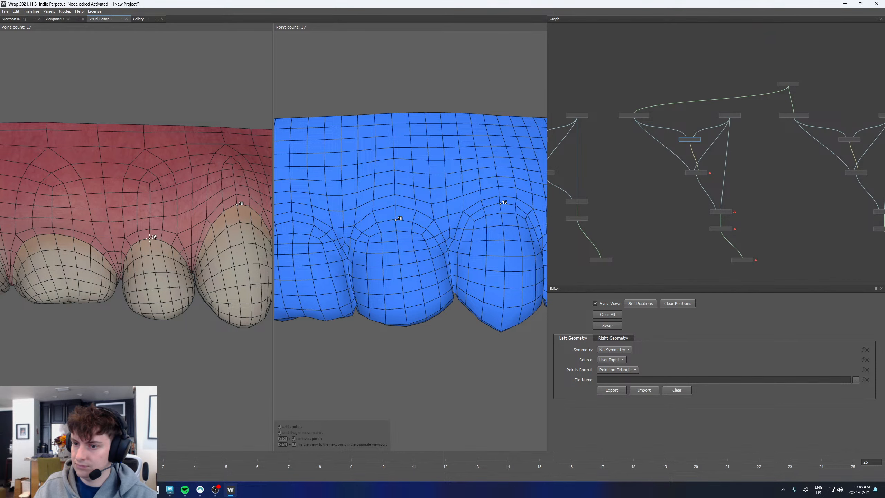
left_click(54, 233)
left_click_drag(349, 218, 375, 217, "alt")
left_click(377, 214)
left_click(285, 219)
left_click(27, 209)
Refine the existing gumline point pair above the marked rear molar so both points sit at the crown's upper edge
left_click_drag(299, 226, 333, 231, "alt")
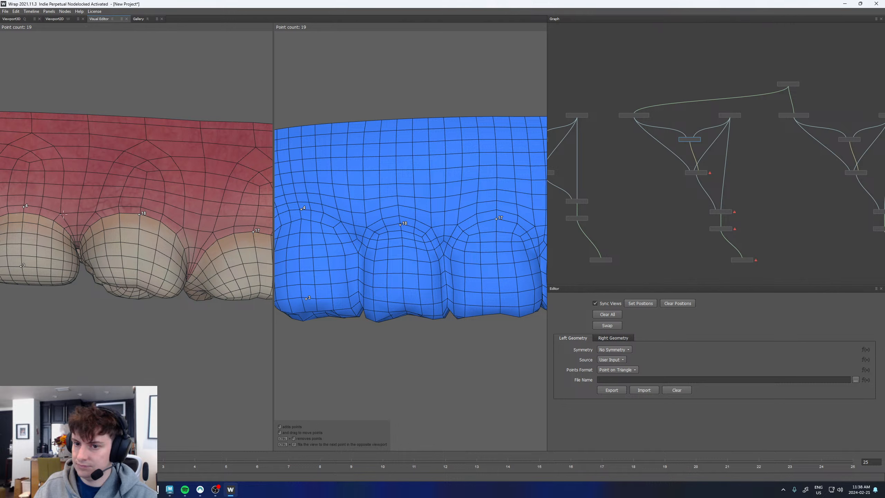
left_click_drag(24, 207, 23, 206)
left_click(302, 210)
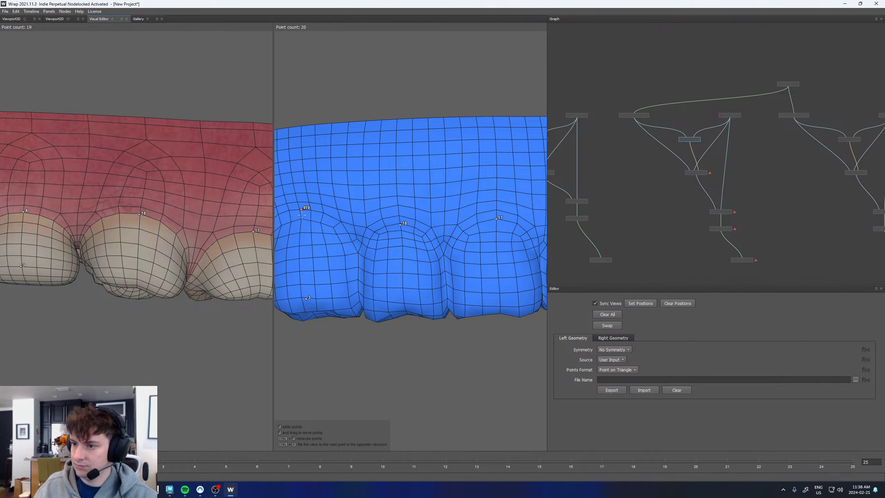
left_click(303, 210, "ctrl")
left_click_drag(302, 210, 301, 213)
Add matching points on the chewing surfaces of the marked rear molar and the tooth in front of it
scroll(405, 265, "down", 5)
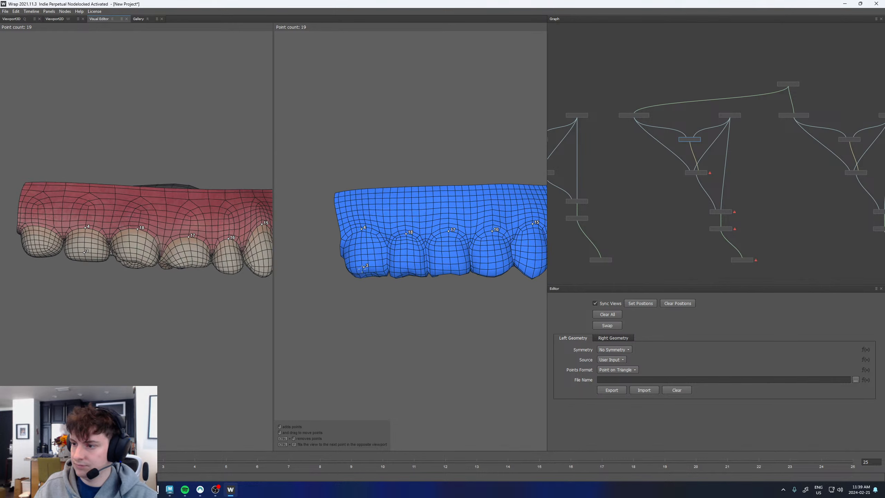
left_click_drag(440, 274, 404, 204, "alt")
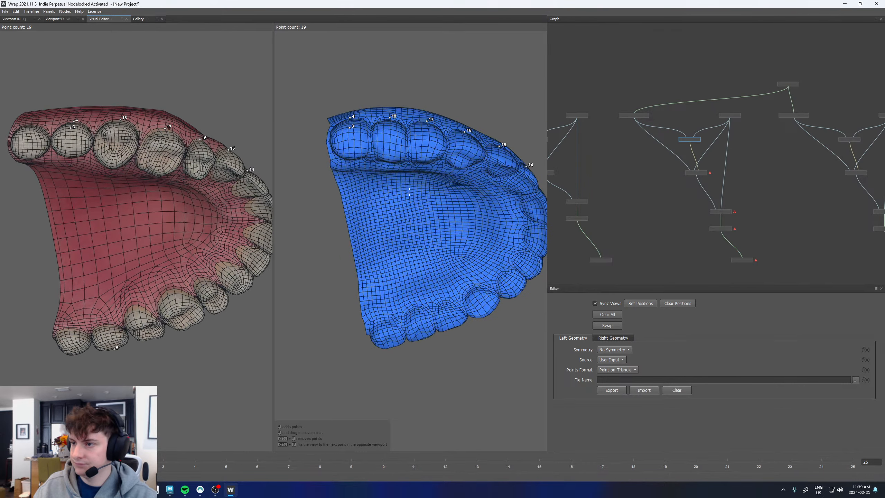
left_click(351, 140)
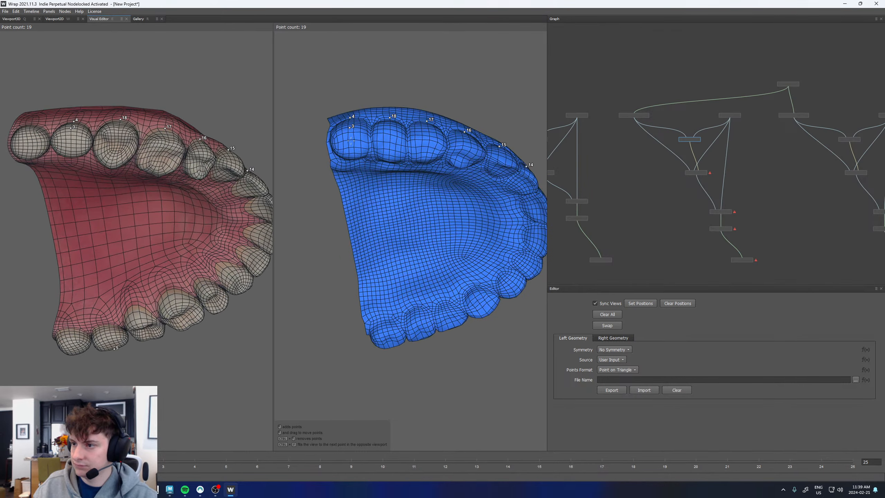
left_click(72, 143)
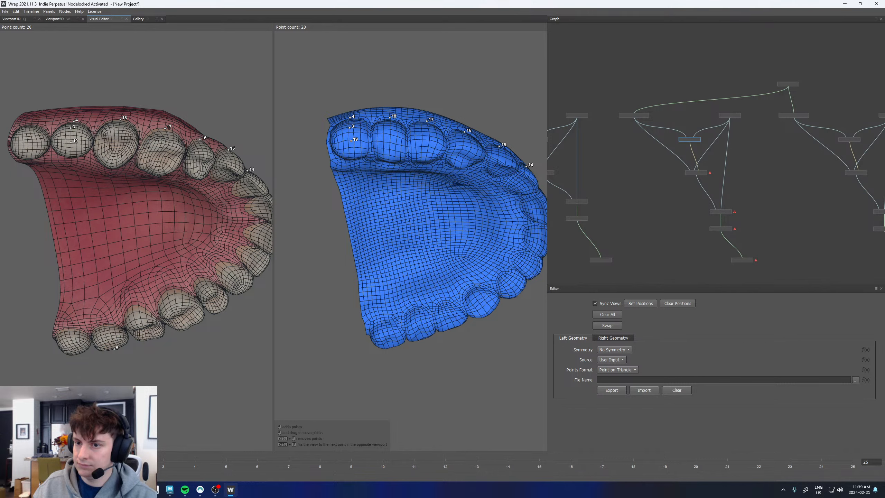
left_click(116, 145)
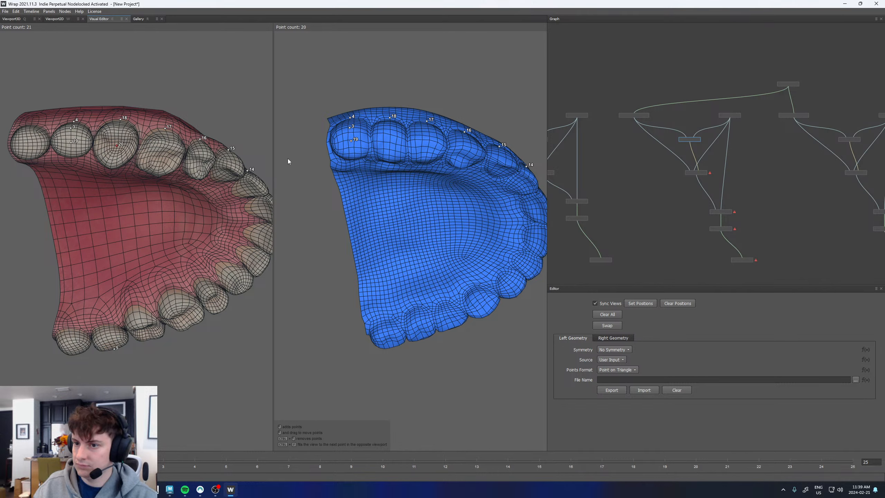
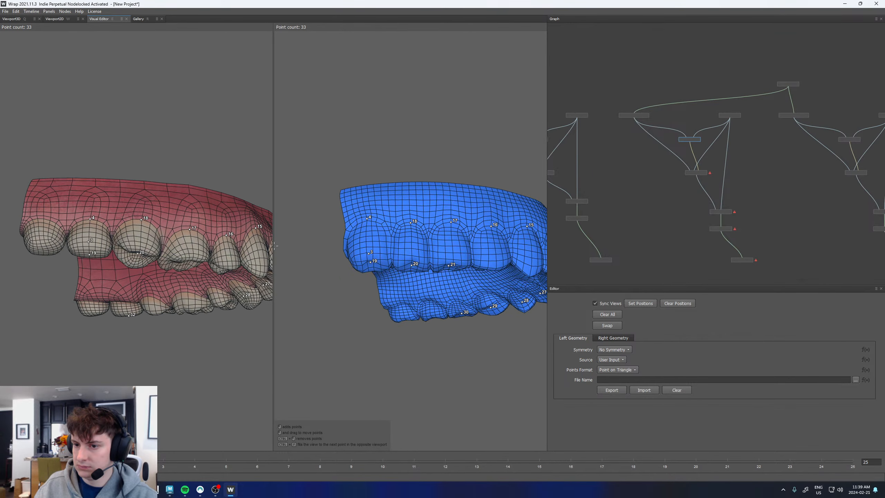
Add matching point pairs near the lower outer edges of the three teeth between the marked rear molar and the canine
middle_click_drag(65, 267, 90, 197, "alt")
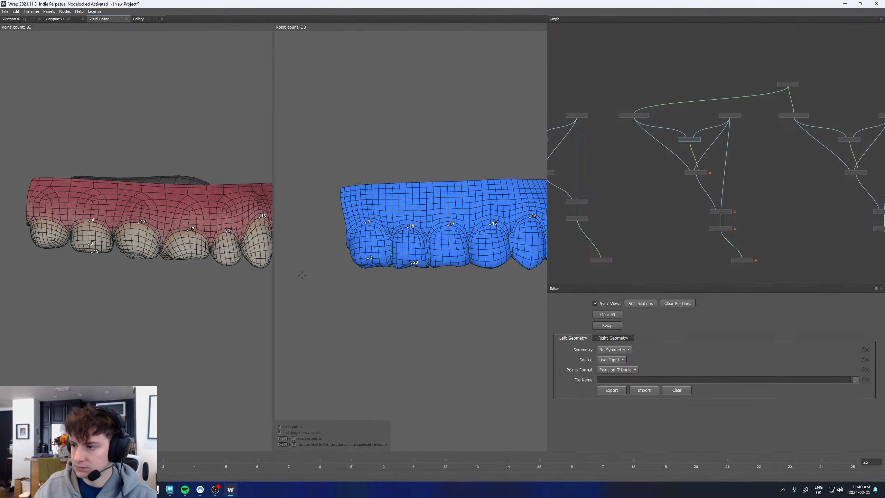
right_click_drag(301, 274, 405, 194, "alt")
left_click(142, 274)
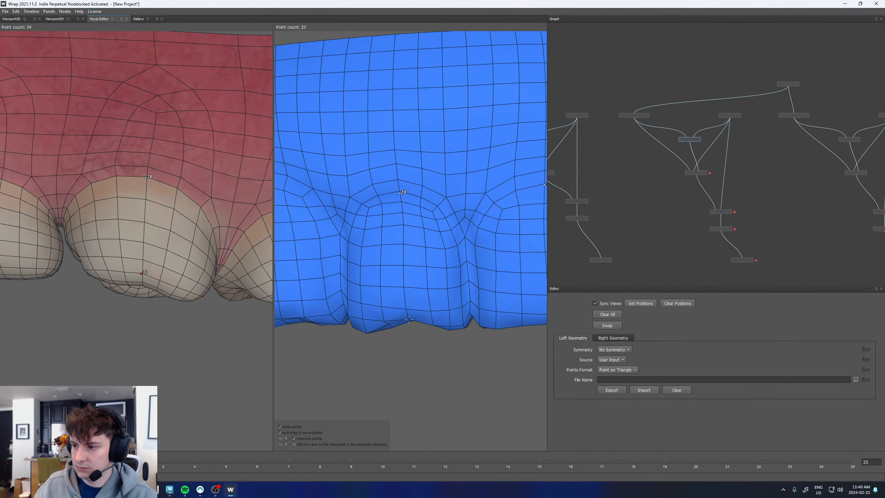
right_click_drag(429, 288, 407, 267, "alt")
left_click(408, 270)
left_click(222, 259)
left_click(473, 274)
middle_click_drag(538, 278, 421, 277, "alt")
left_click(424, 277)
left_click(168, 274)
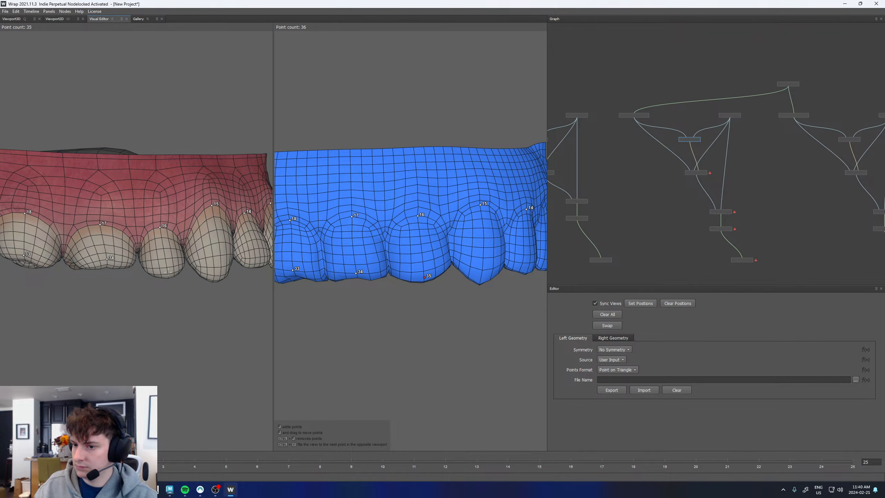
Add matching point pairs at the canine's tip and the lateral incisor's biting edge on the same side
middle_click_drag(245, 257, 183, 255, "alt")
left_click(160, 276)
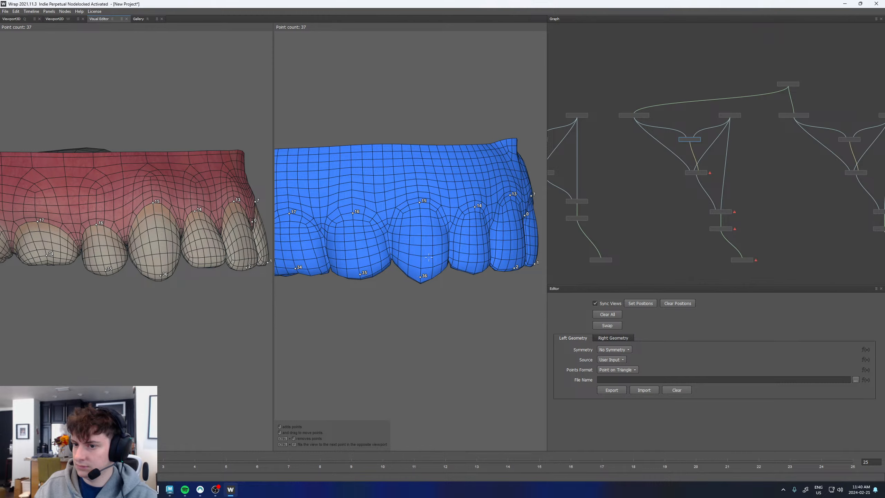
left_click_drag(429, 257, 92, 267, "alt")
left_click(89, 261)
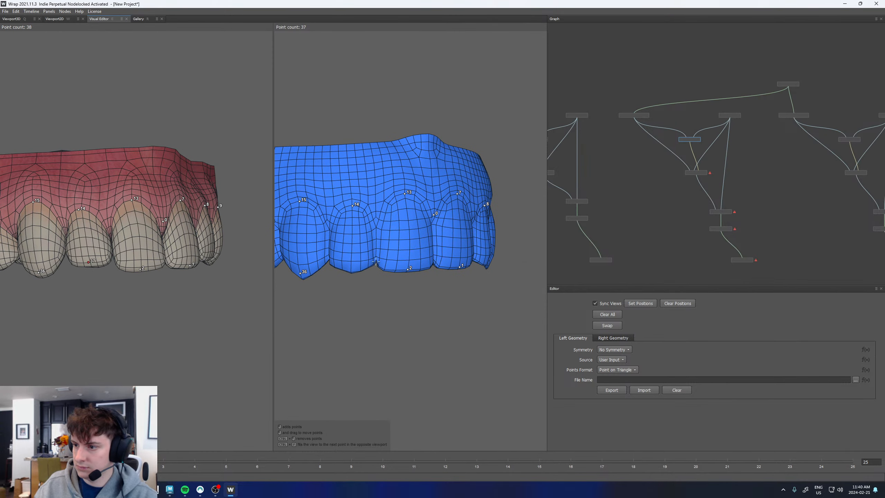
left_click(350, 268)
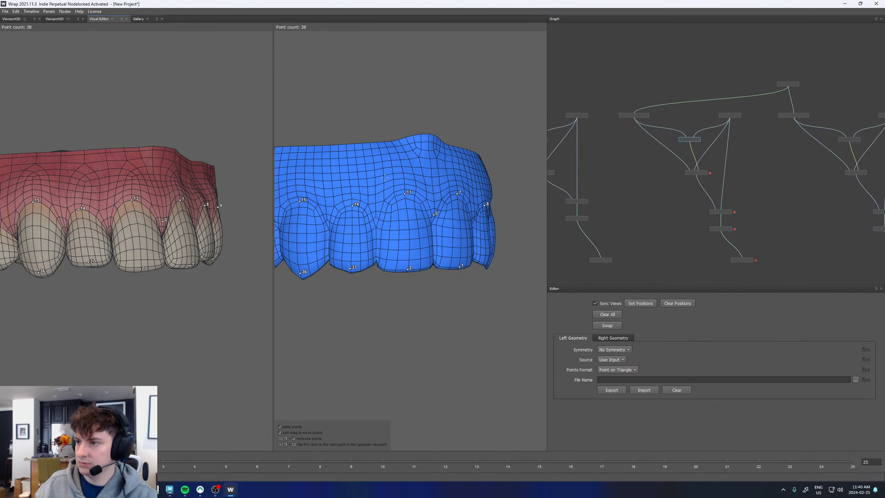
Add a matching point pair at the upper midline edge of the gums, above the two central incisors
left_click_drag(195, 171, 75, 164, "alt")
left_click(63, 155)
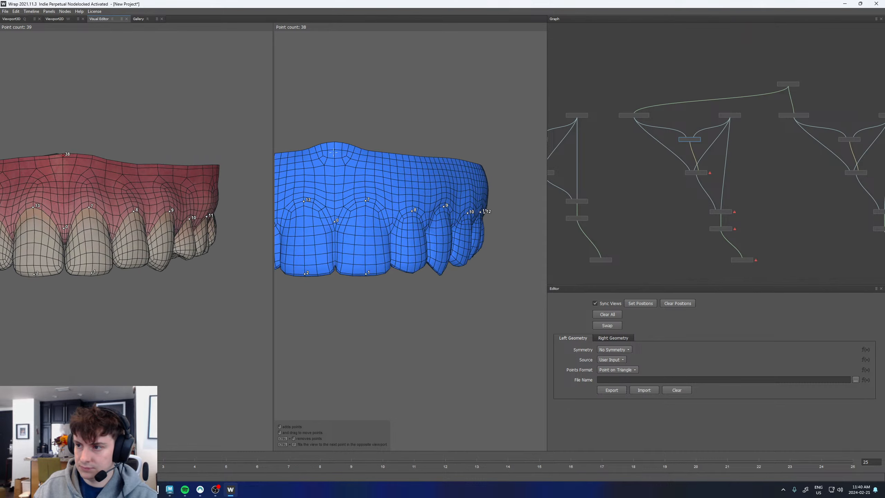
left_click(335, 149)
left_click_drag(335, 150, 391, 196, "alt")
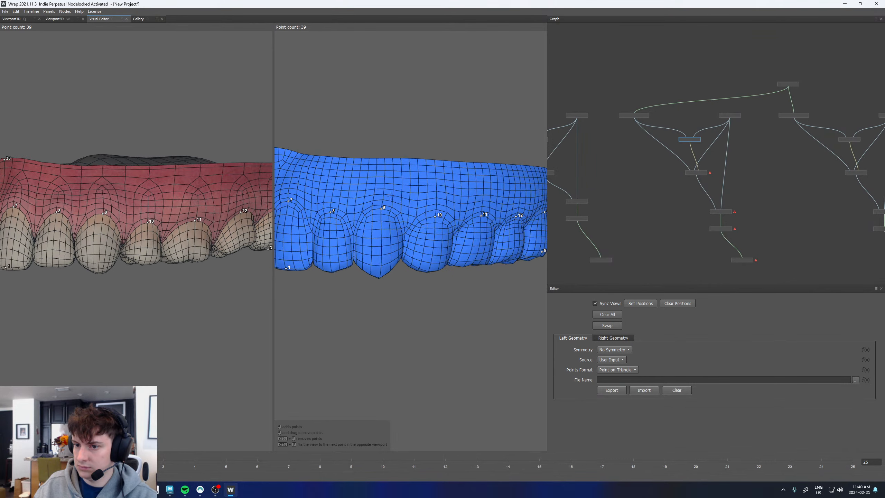
scroll(140, 203, "up", 5)
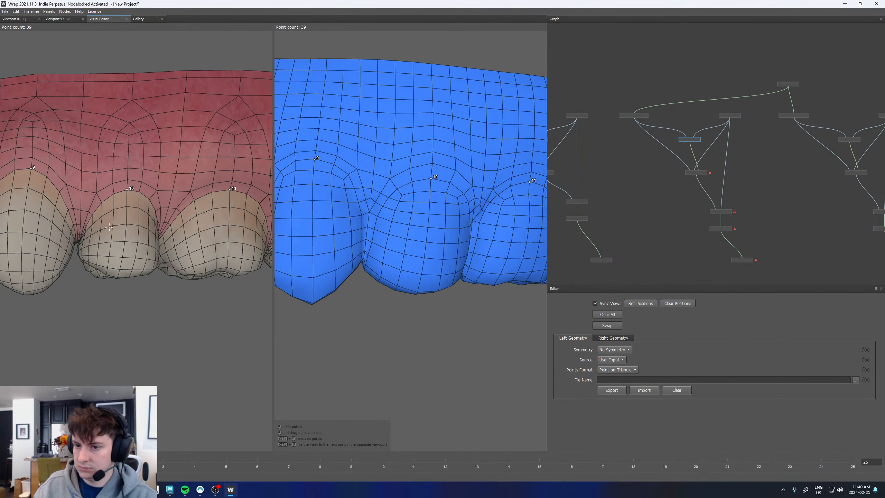
Add a matching point pair at the gum gap between the canine and the tooth directly behind it
left_click(80, 230)
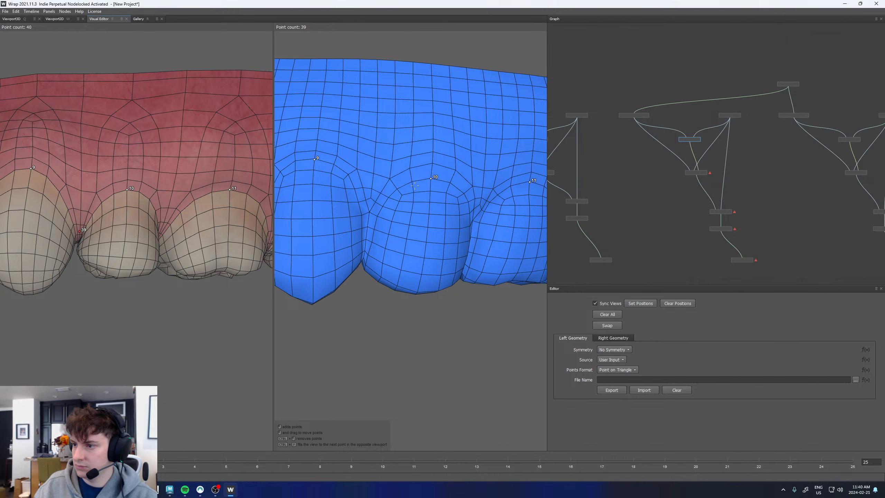
scroll(369, 206, "down", 5)
scroll(178, 198, "up", 1)
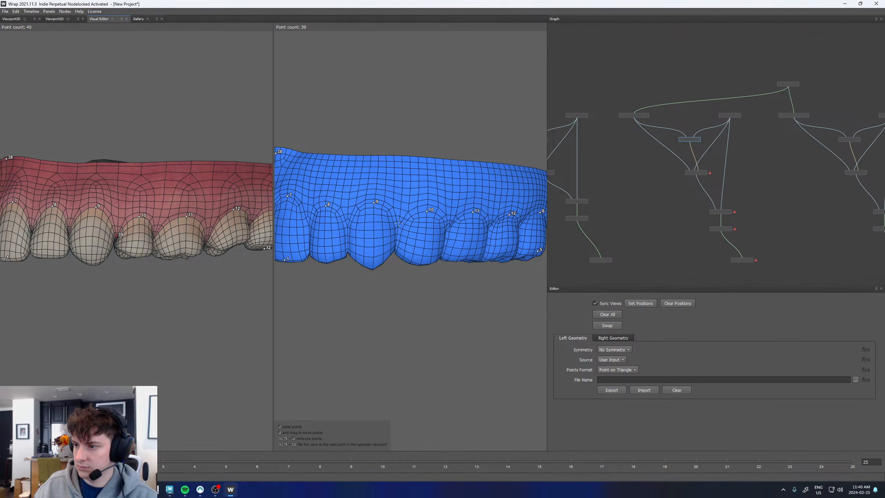
left_click_drag(411, 220, 440, 222, "alt")
scroll(115, 227, "up", 1)
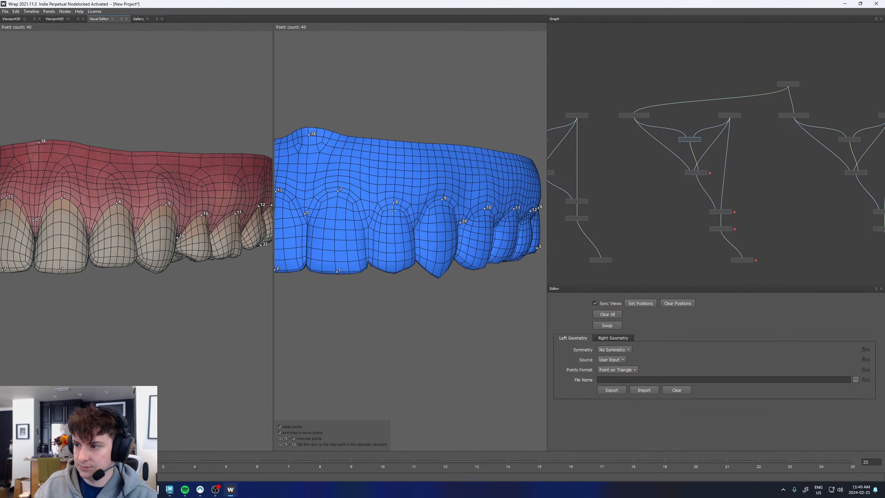
Add matching point pairs at the gum gaps on both sides of the lateral incisor, beside the central incisor and the canine
left_click_drag(149, 225, 66, 226, "alt")
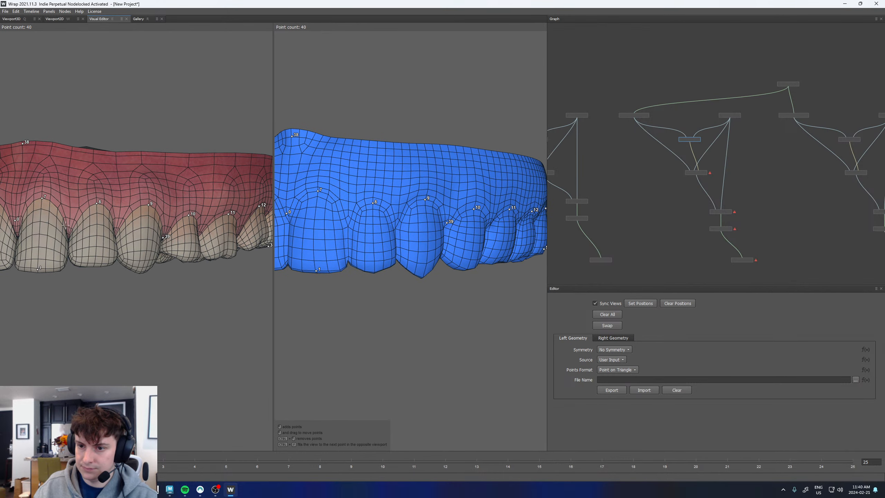
left_click(70, 226)
left_click(348, 218)
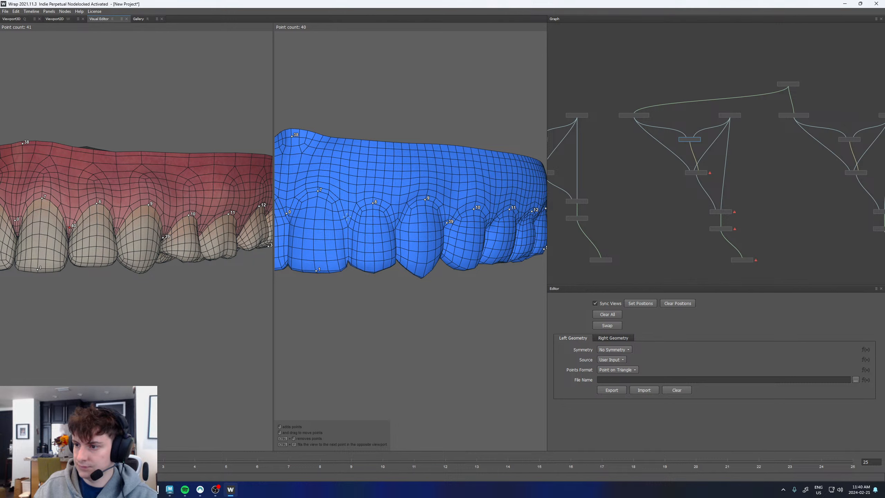
left_click(116, 226)
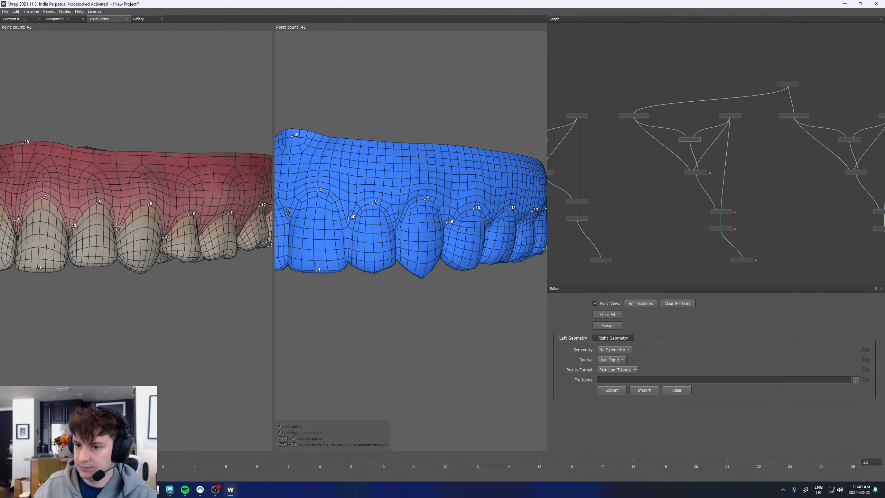
left_click(399, 219)
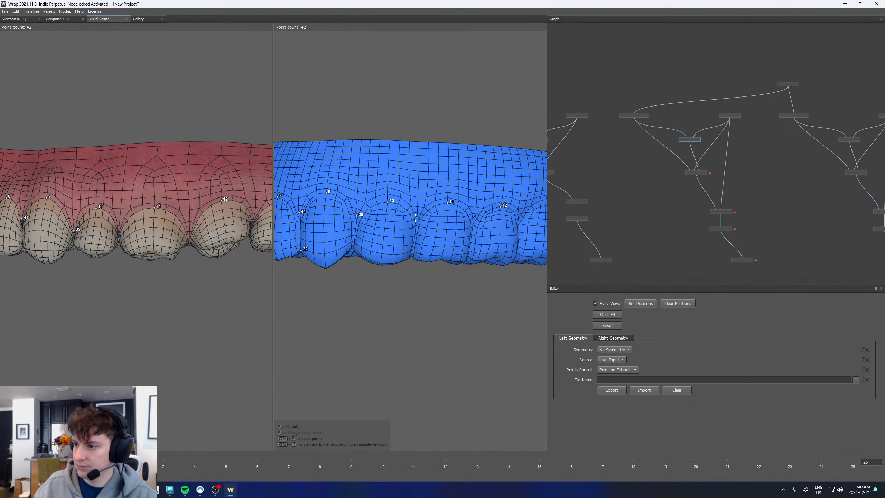
Add matching point pairs at the gum gaps on both sides of the tooth marked 11
left_click(417, 218)
left_click(120, 224)
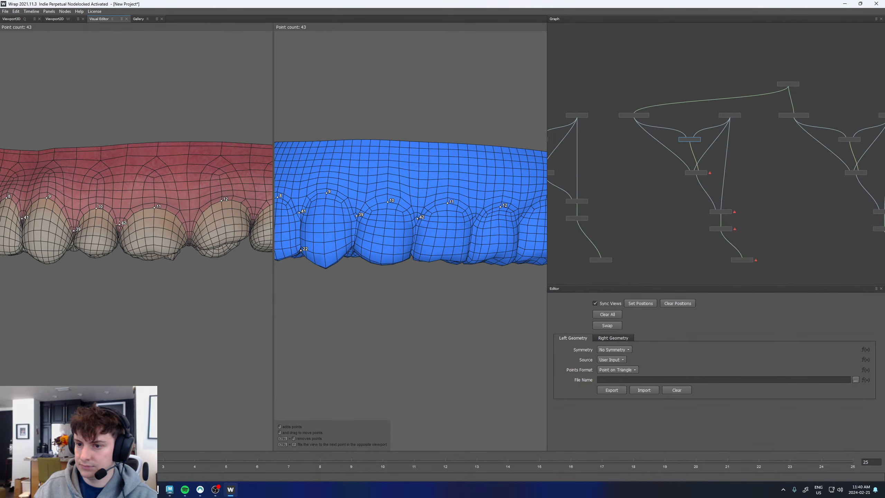
left_click(190, 230)
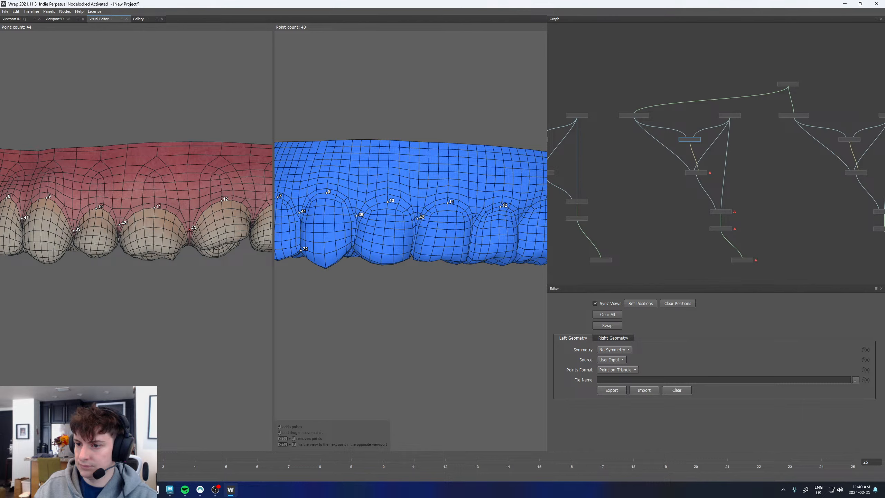
left_click_drag(443, 211, 436, 210, "alt")
left_click(459, 216)
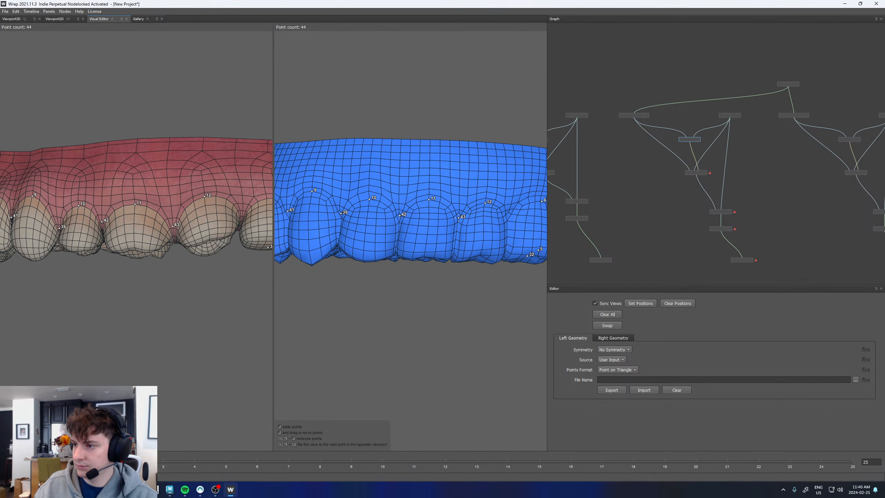
Add matching point pairs at the gum gap behind the tooth marked 12 and on the upper gum edge above that tooth
left_click(243, 206)
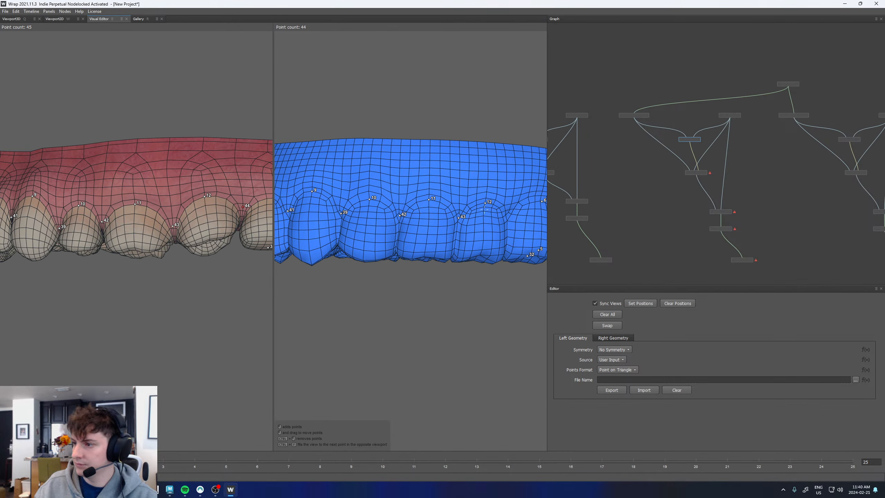
left_click(509, 211)
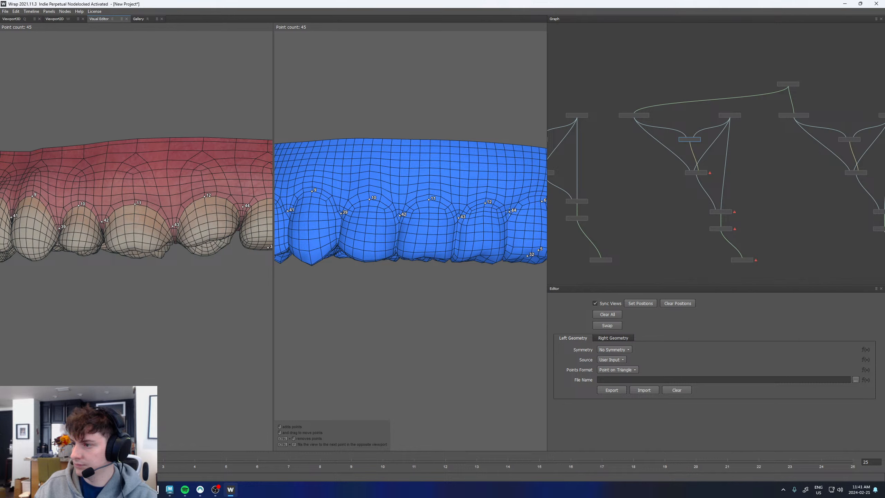
left_click(204, 140)
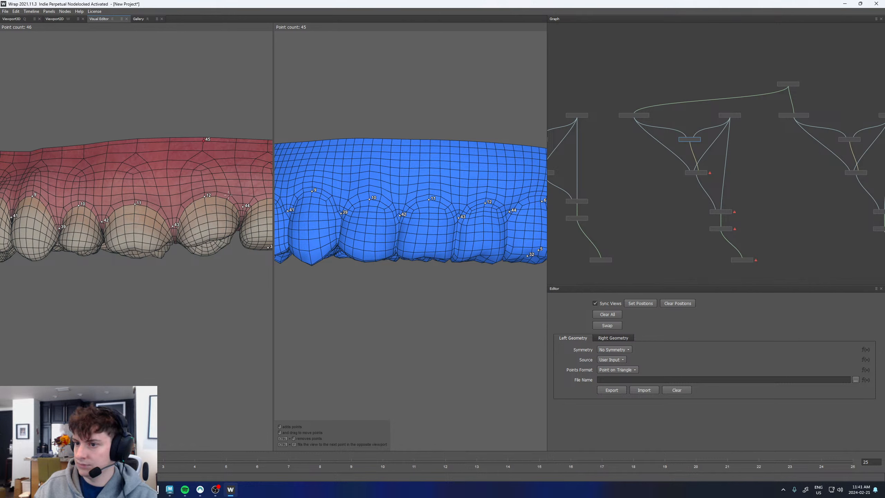
left_click(485, 147)
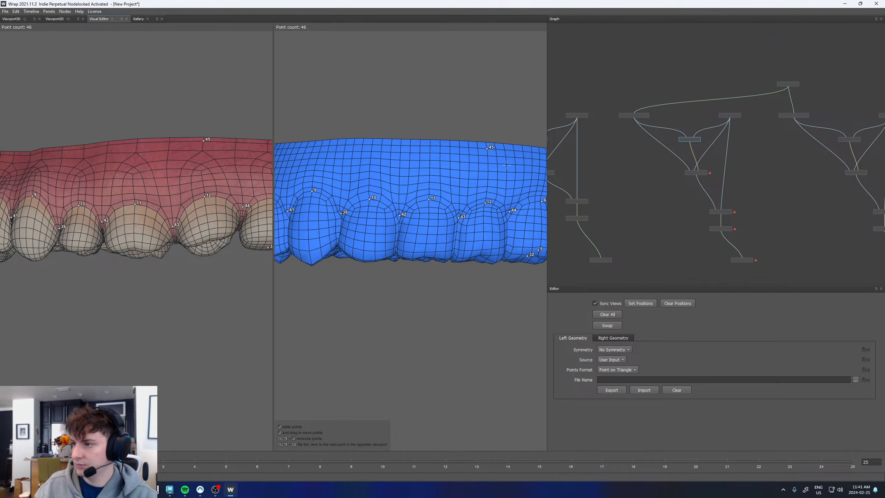
Recompute the upper teeth's Wrapping node with the added point pairs
scroll(390, 179, "down", 5)
left_click_drag(470, 196, 549, 198)
scroll(702, 178, "up", 3)
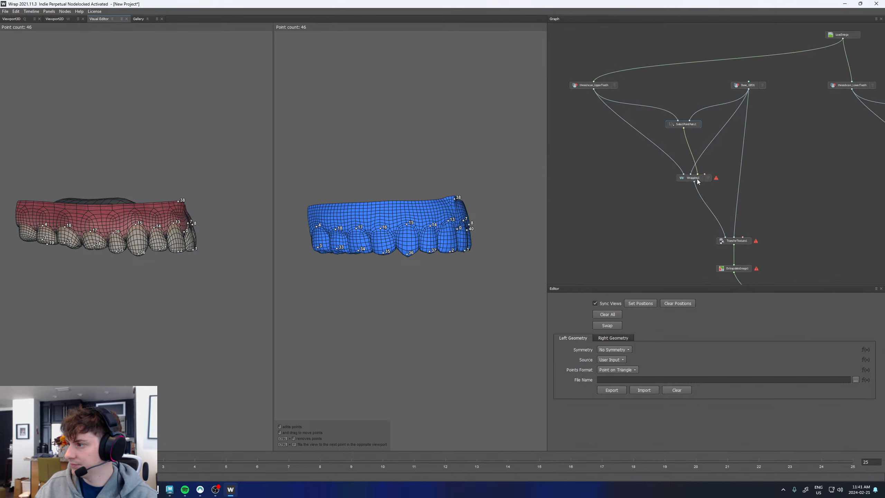
left_click(697, 179)
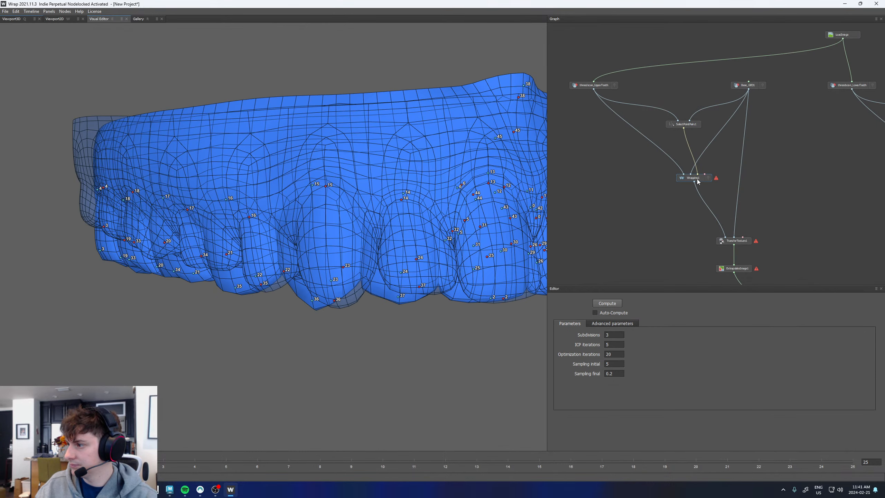
left_click(600, 304)
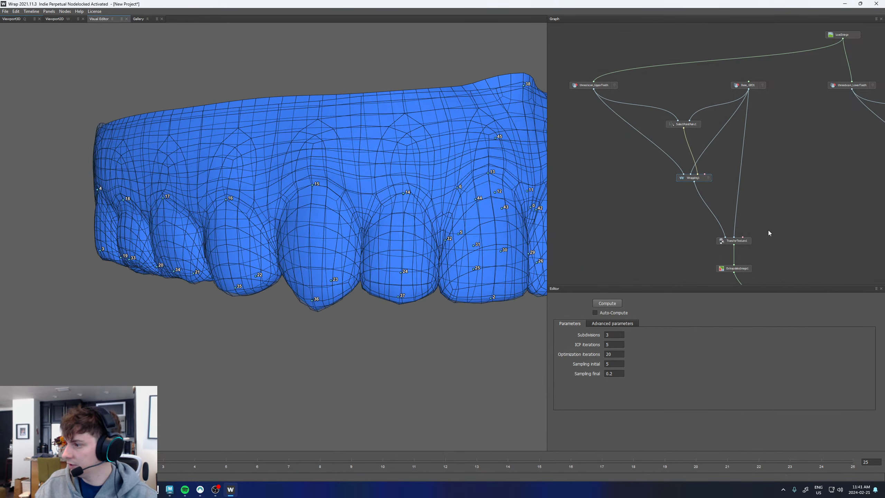
Show the textured upper teeth base mesh in 3D and examine how the gum and tooth textures align around the whole arch
middle_click_drag(768, 230, 749, 161)
left_click(745, 240)
key("q")
left_click_drag(412, 178, 283, 190)
left_click_drag(377, 181, 289, 189)
right_click_drag(296, 196, 342, 227)
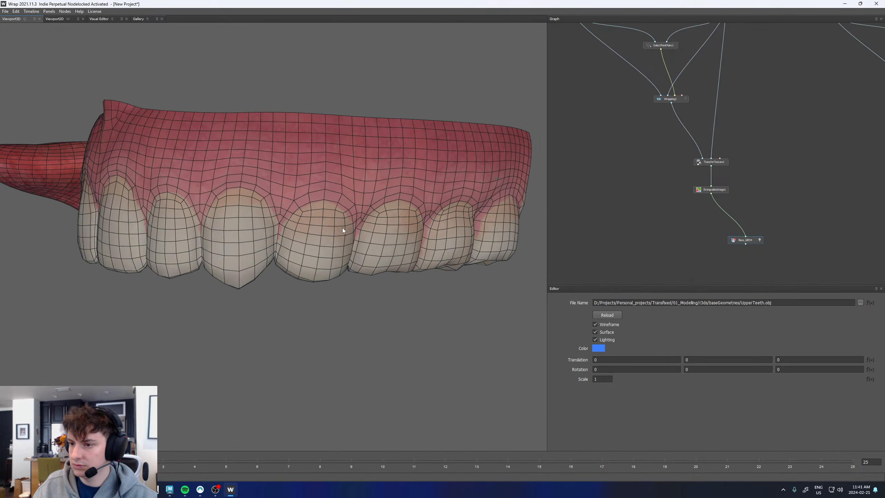
left_click_drag(342, 228, 348, 209)
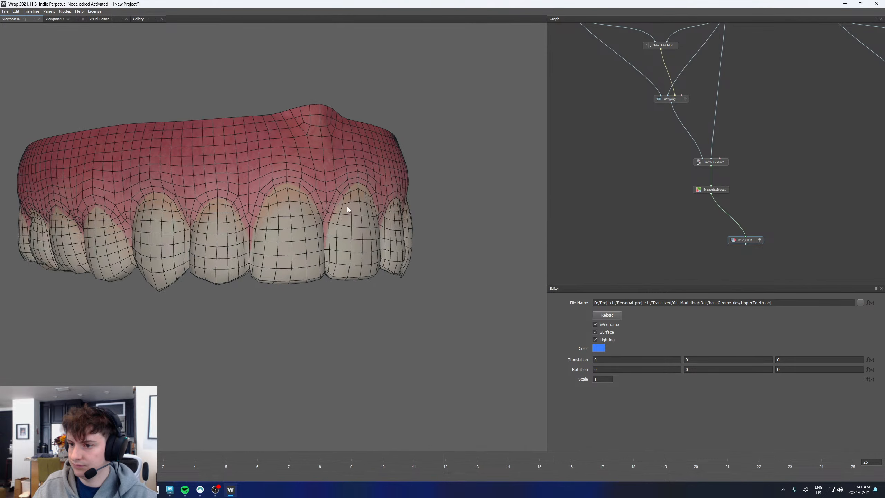
right_click_drag(347, 207, 452, 291)
left_click_drag(311, 203, 239, 213)
scroll(232, 224, "down", 3)
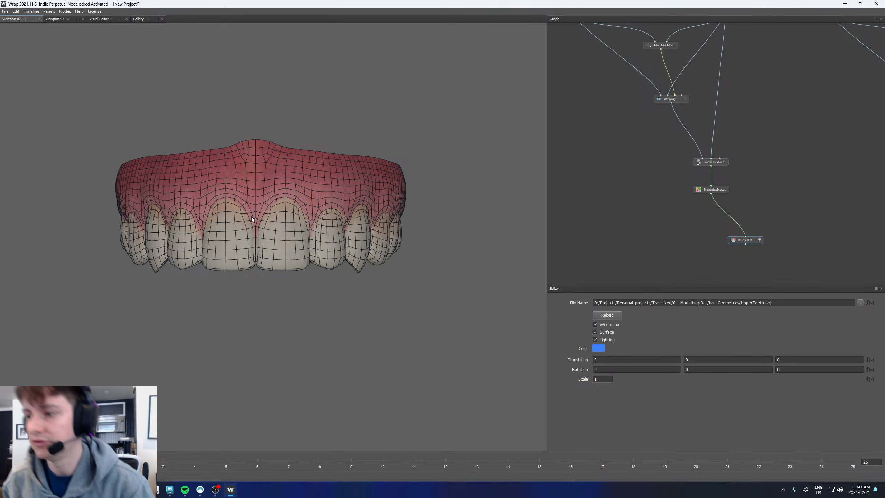
scroll(244, 223, "up", 2)
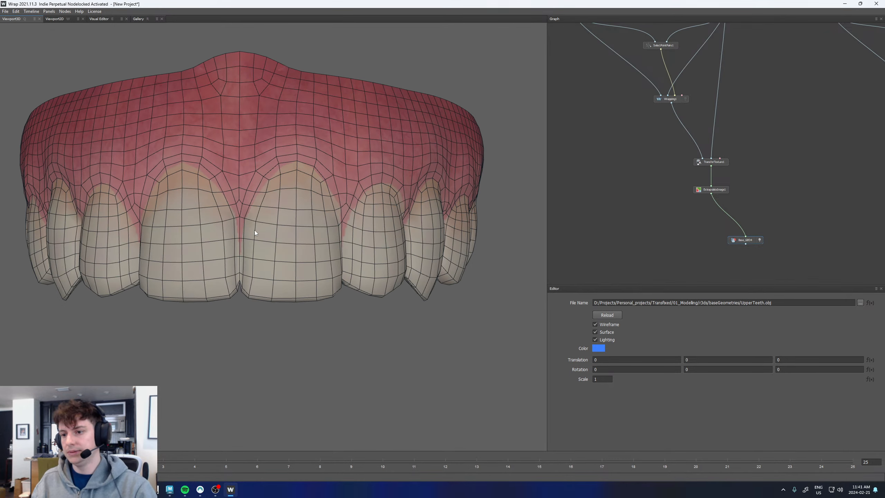
left_click_drag(232, 217, 110, 182)
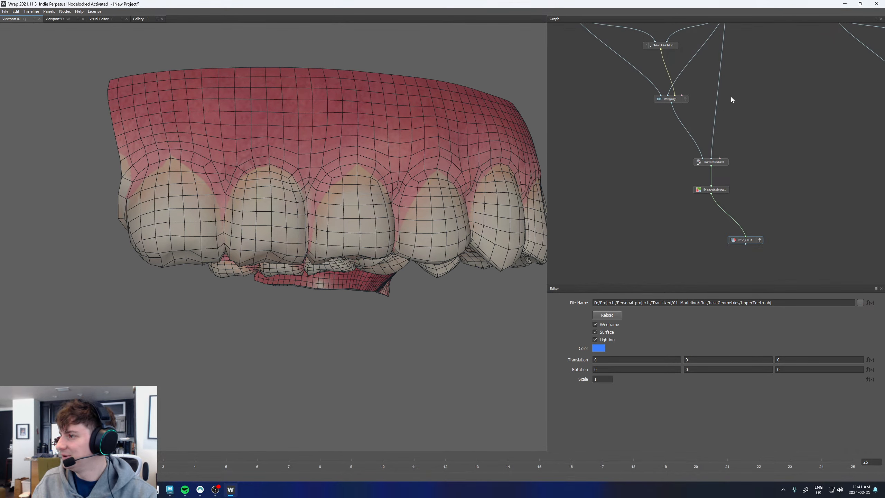
Reopen the upper teeth's point pairs and add matching pairs at the gum gaps on both sides of the tooth marked 4
middle_click_drag(731, 94, 681, 162)
left_click(664, 120)
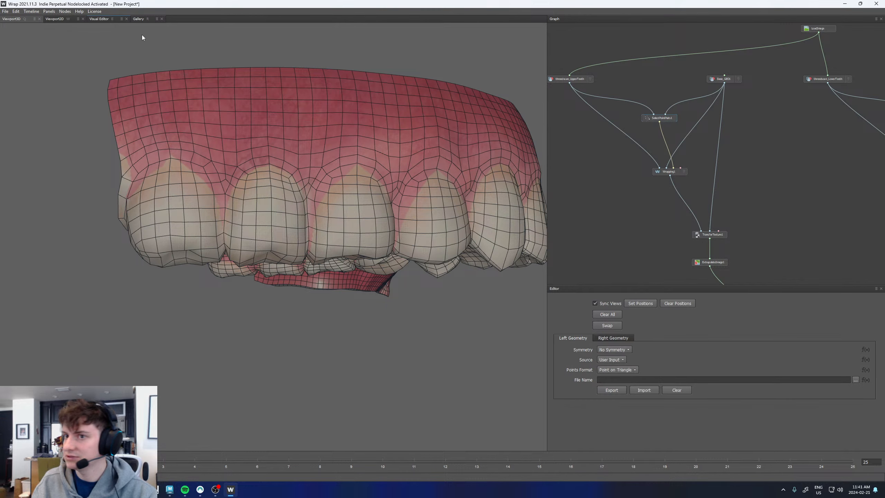
left_click(105, 20)
scroll(421, 194, "up", 5)
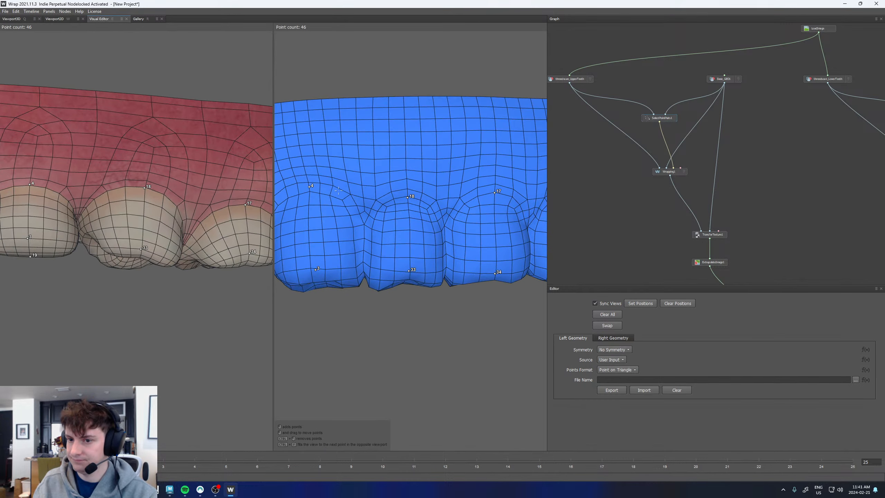
middle_click_drag(421, 195, 382, 188)
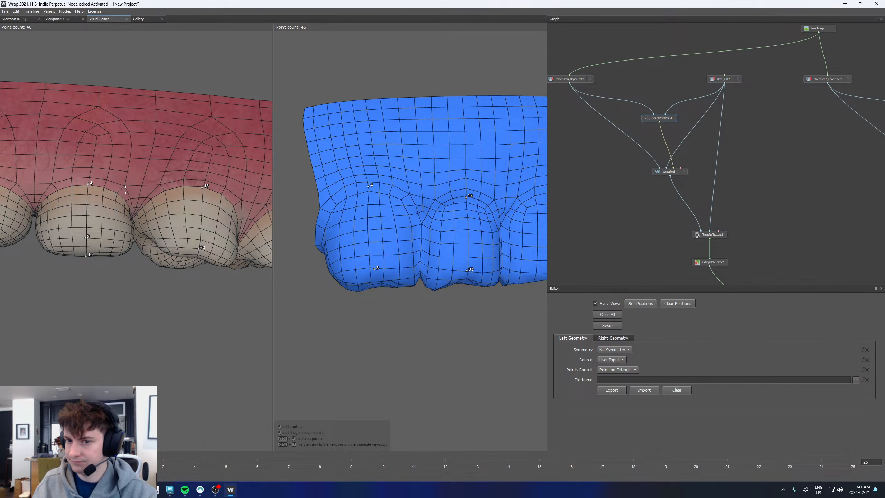
left_click(34, 200)
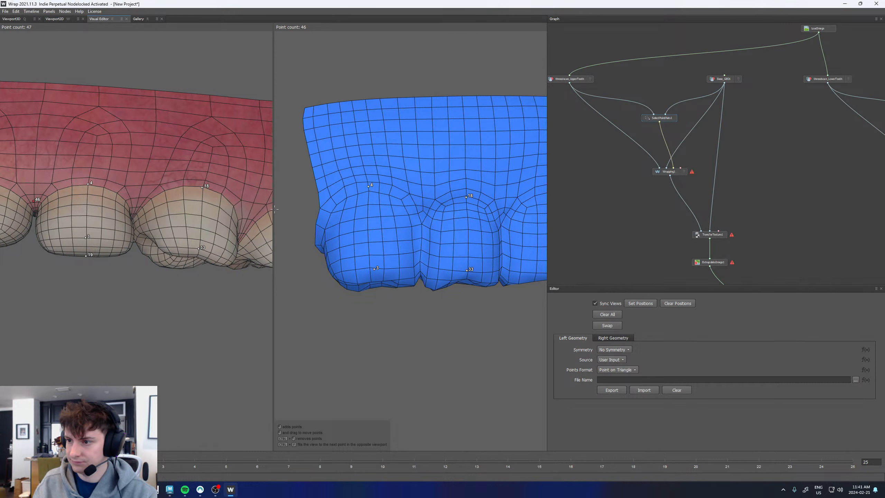
left_click(320, 215)
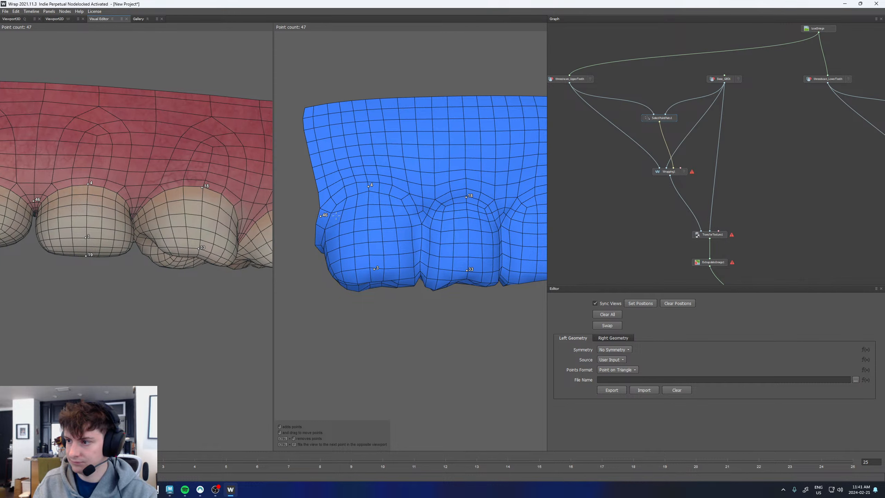
left_click(423, 211)
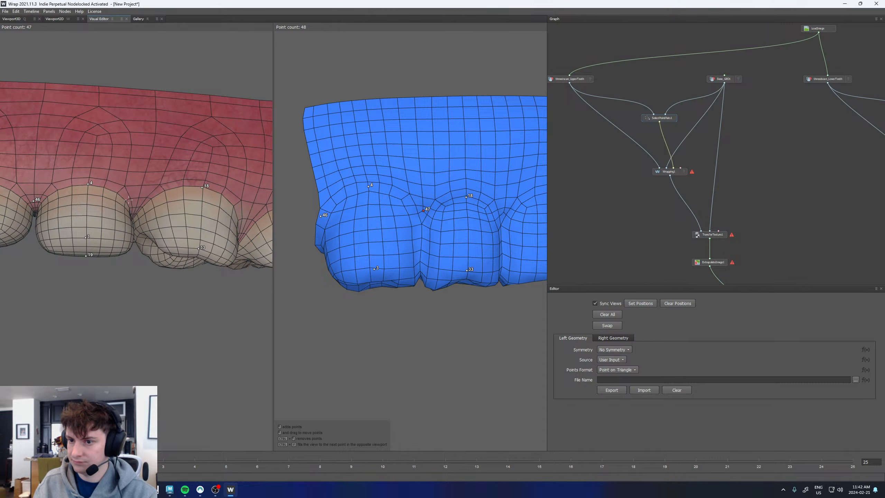
left_click(135, 207)
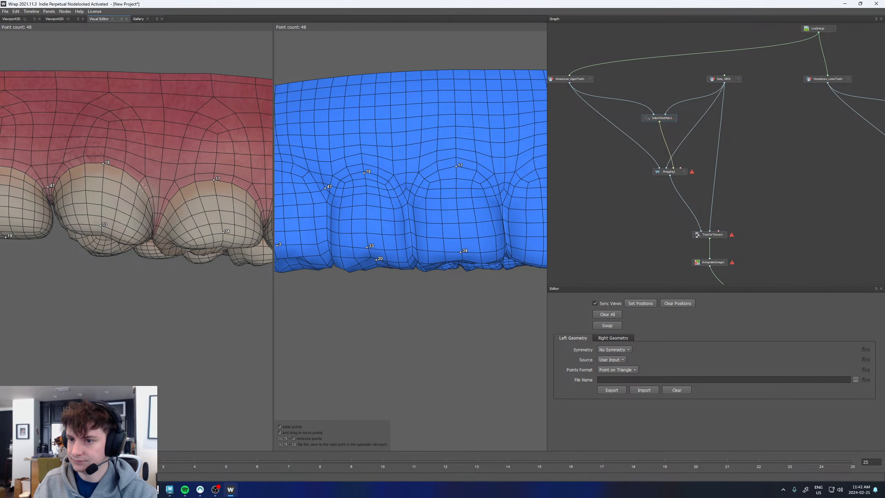
Add matching point pairs on the front gumline of the tooth marked 18 and in the gap between teeth 18 and 17
left_click(141, 186)
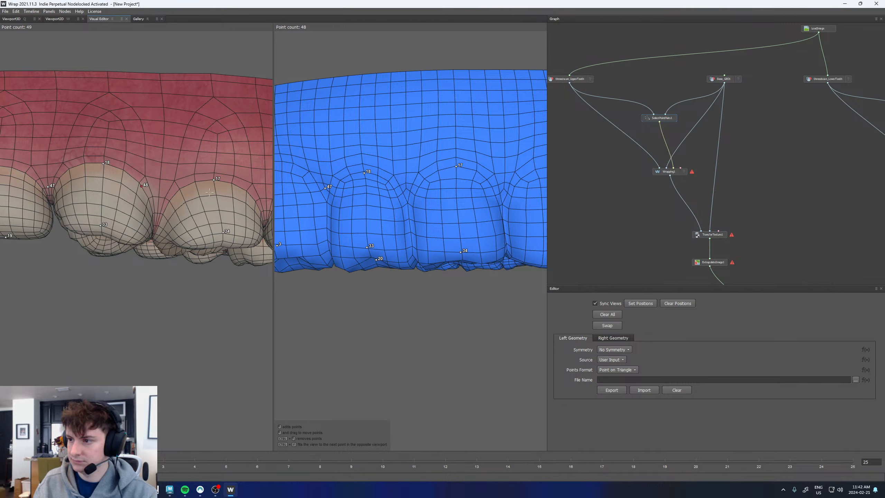
left_click(395, 191)
left_click(159, 201)
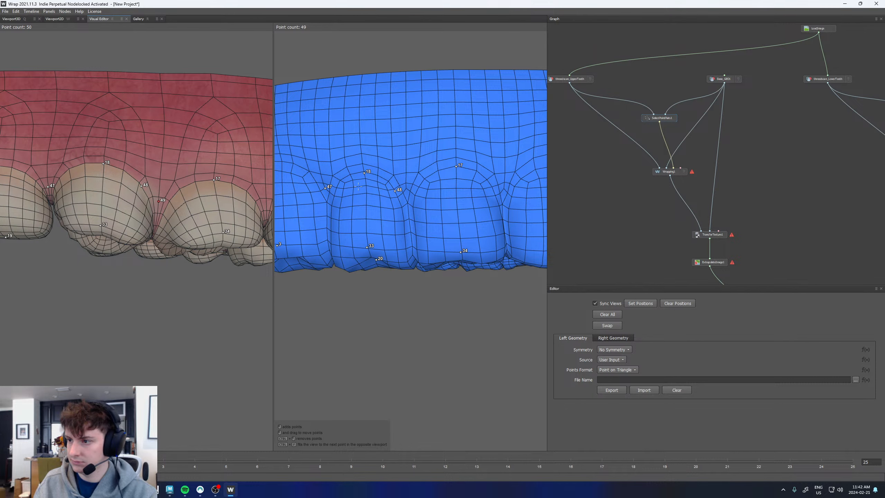
left_click(408, 199)
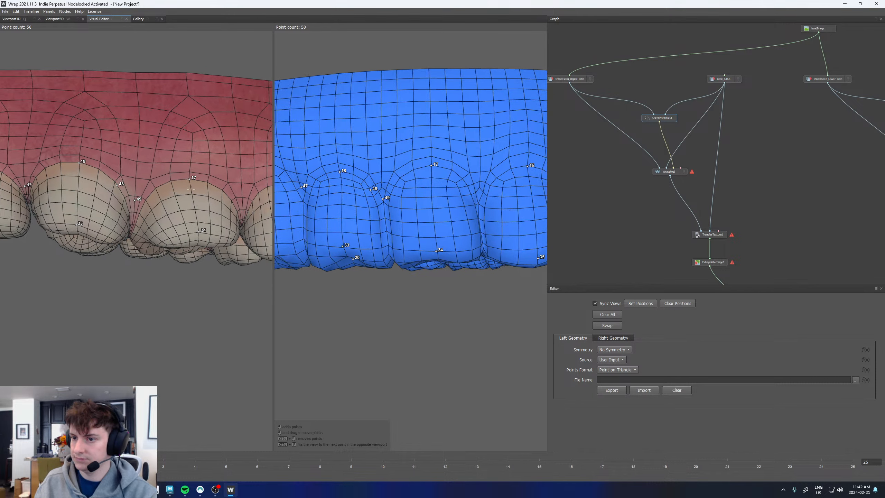
Add matching point pairs on both sides of the gumline of tooth 17 and in the gap between teeth 17 and 16
left_click(133, 187)
left_click(398, 179)
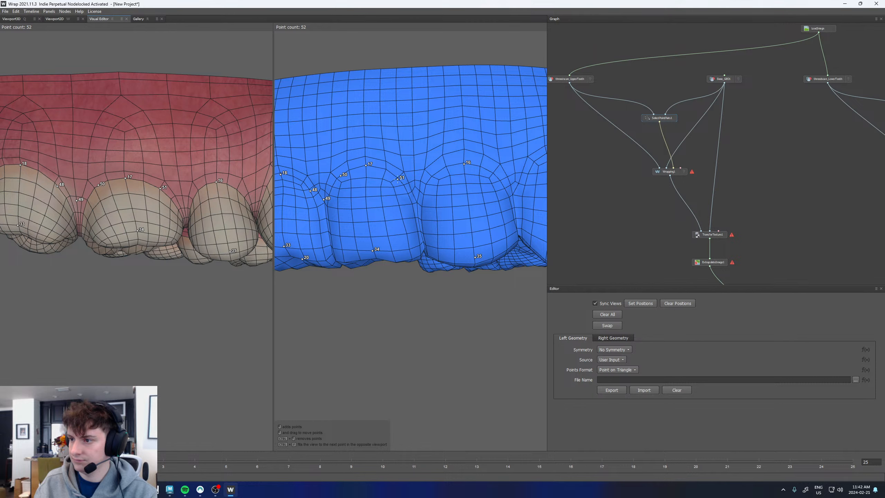
left_click(184, 204)
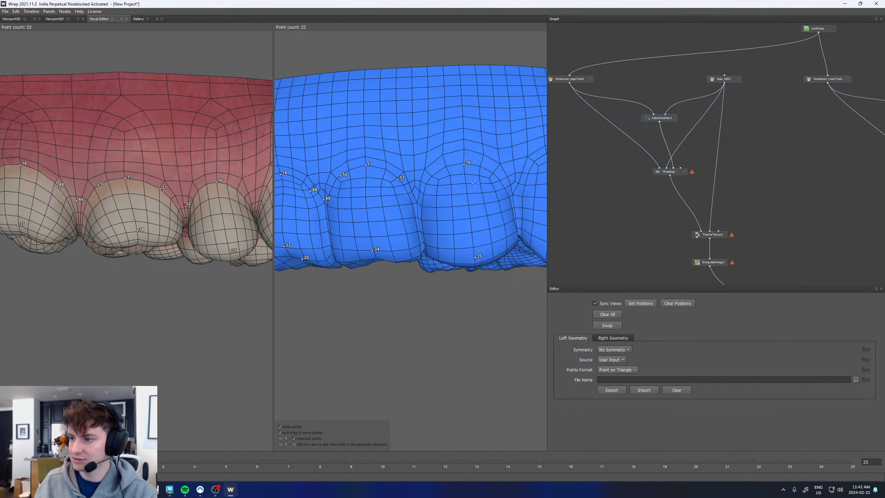
left_click(415, 190)
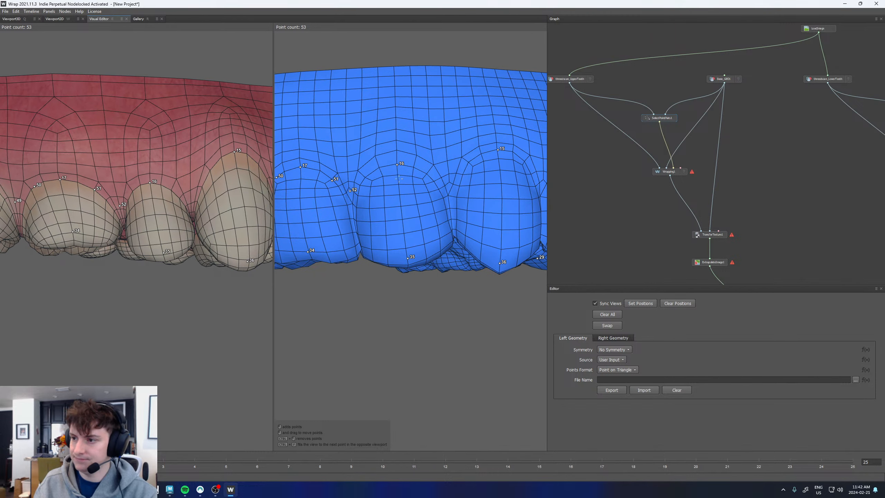
Add matching point pairs on both sides of the gumline of tooth 16 and in the gap between teeth 16 and 15
left_click(135, 189)
left_click(373, 171)
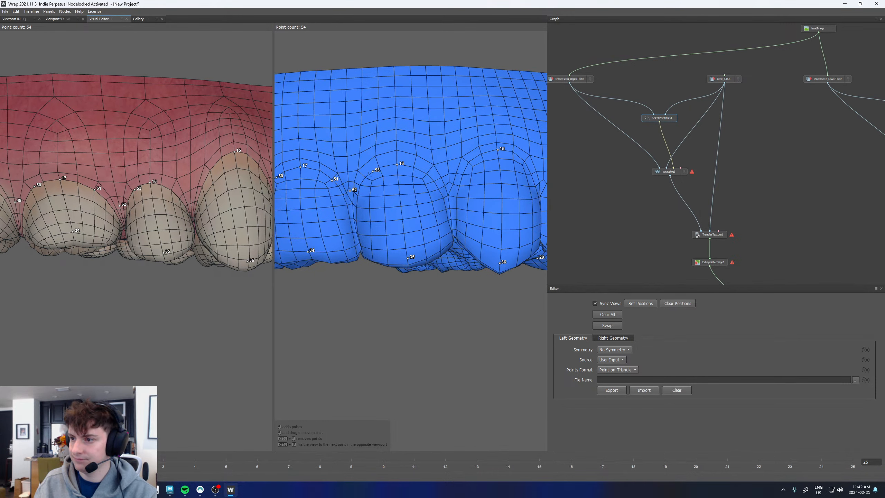
left_click(173, 191)
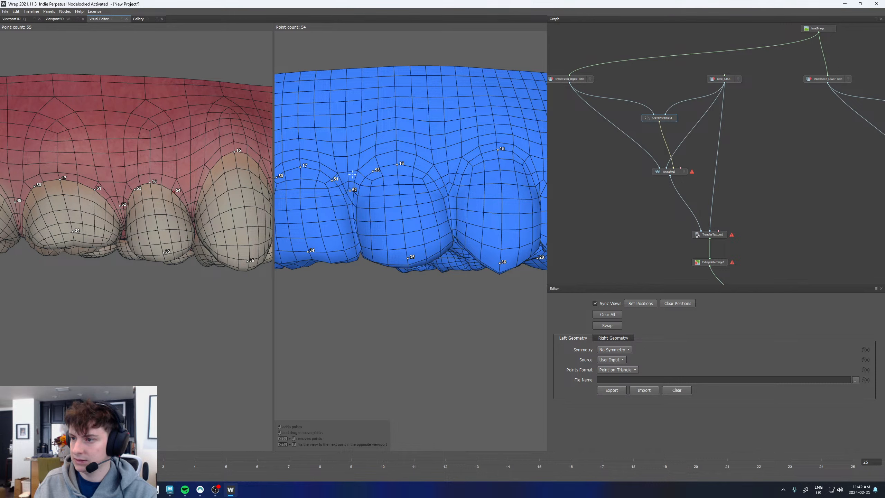
left_click(425, 174)
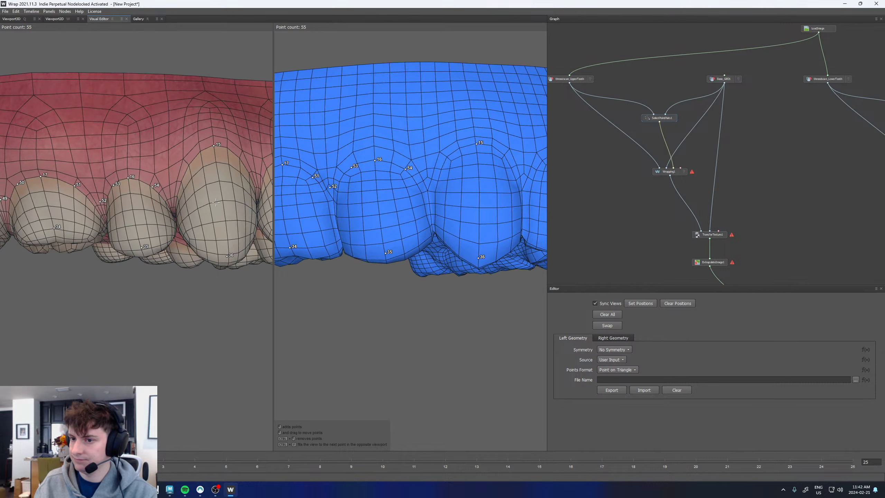
left_click(170, 199)
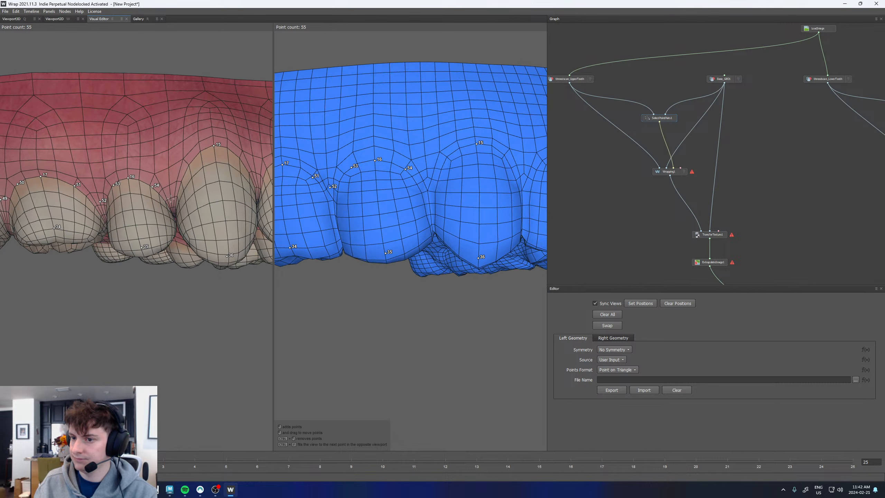
left_click(428, 181)
Add matching point pairs on both sides of the gumline of tooth 15 and in the gap between teeth 15 and 14
scroll(476, 169, "down", 4)
middle_click_drag(479, 171, 446, 184, "alt")
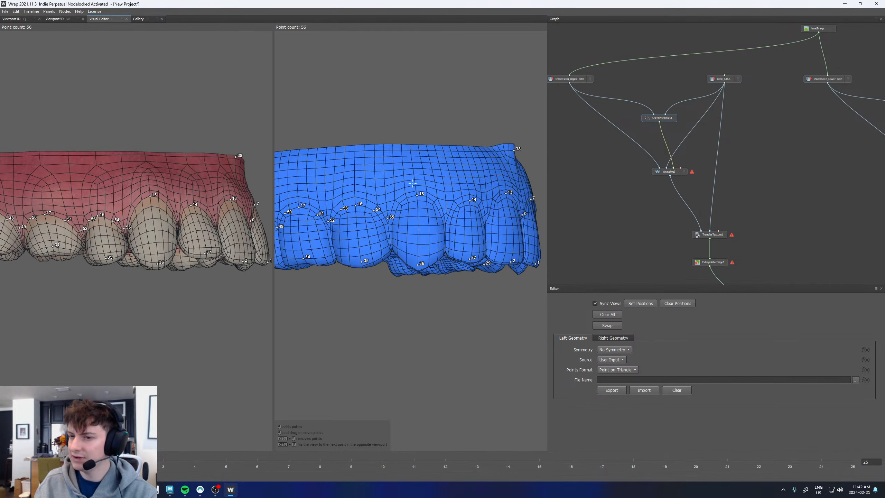
scroll(466, 198, "up", 5)
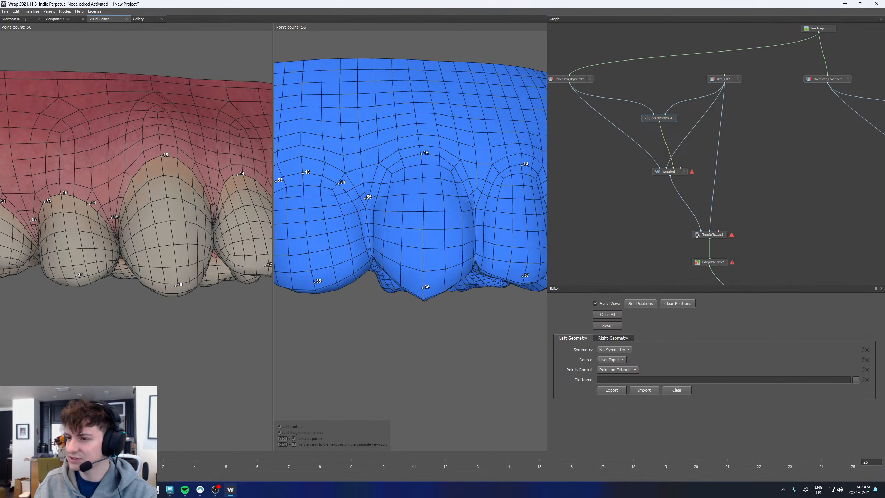
left_click(387, 168)
left_click(131, 177)
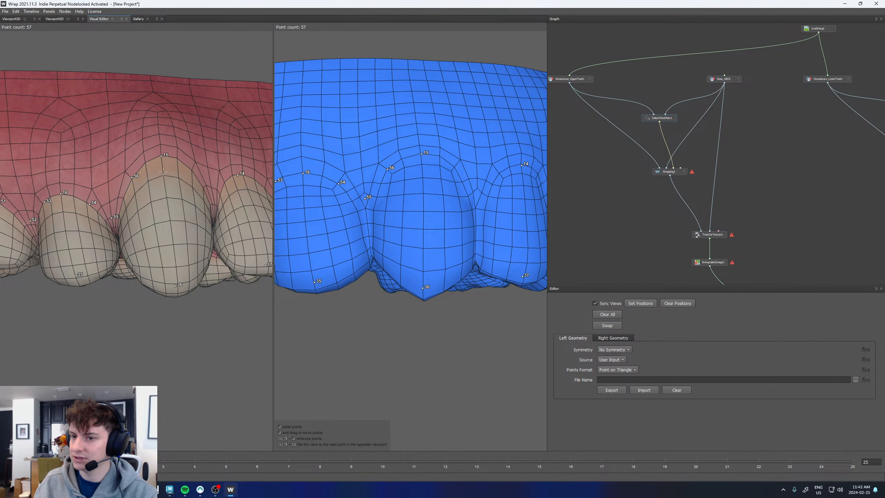
left_click(152, 177)
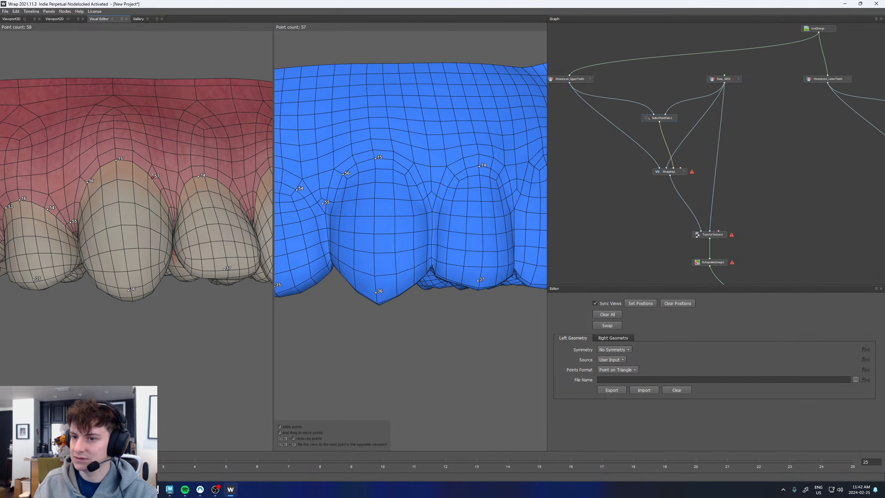
left_click(411, 176)
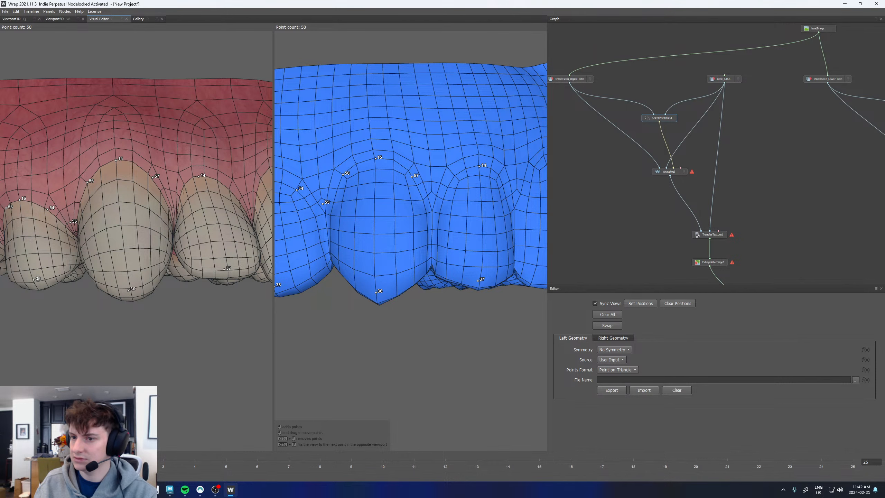
left_click(172, 201)
left_click(433, 194)
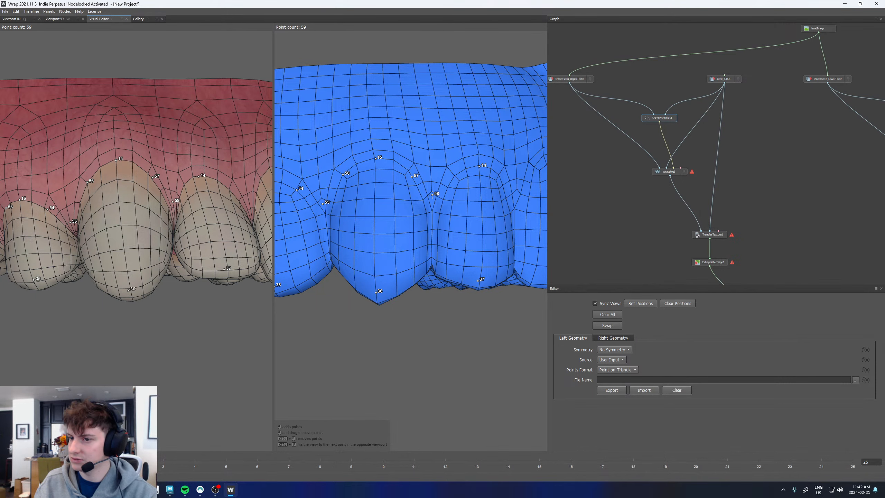
Add matching point pairs on both sides of the gumline of tooth 14 and in the gap between teeth 14 and 13
left_click_drag(218, 190, 199, 193, "alt")
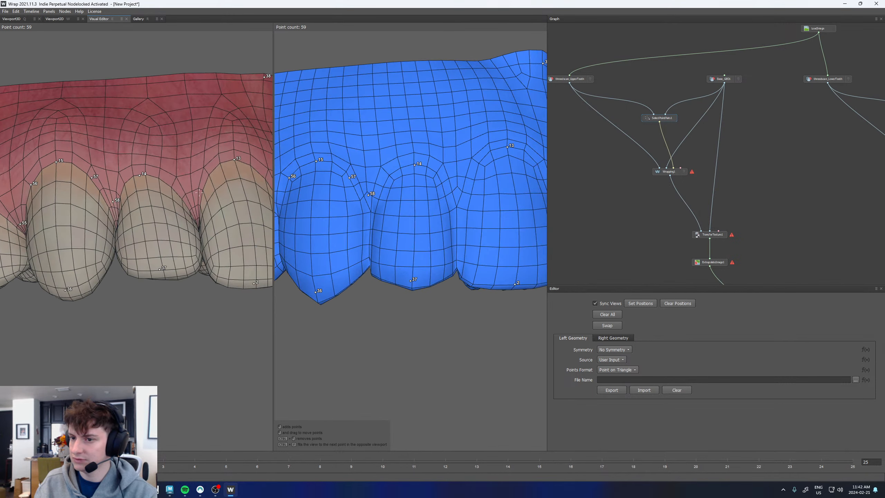
left_click(125, 183)
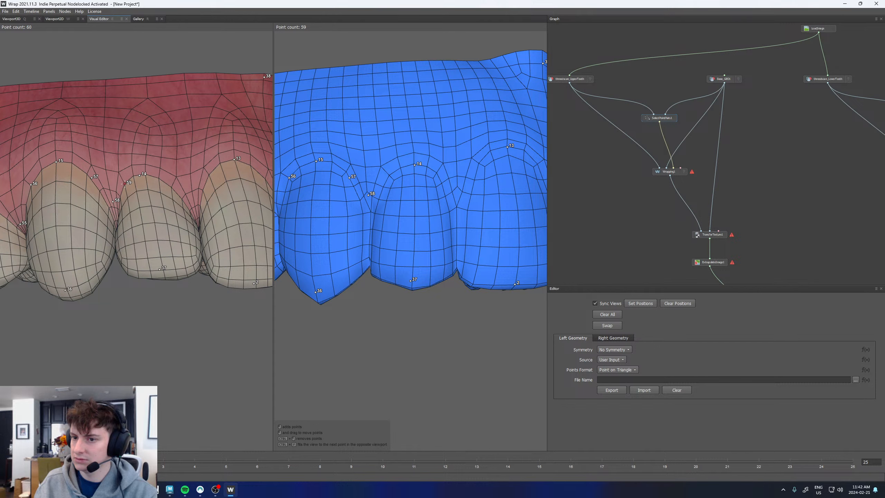
left_click(389, 176)
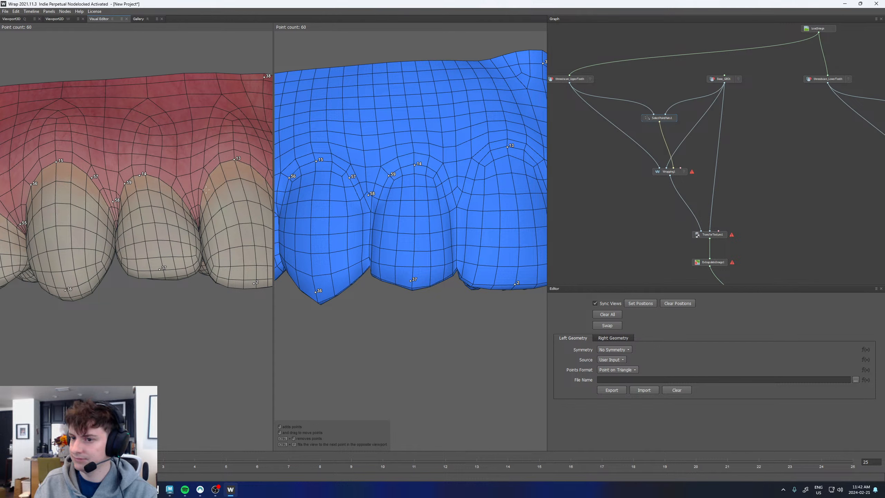
left_click(174, 189)
left_click(441, 182)
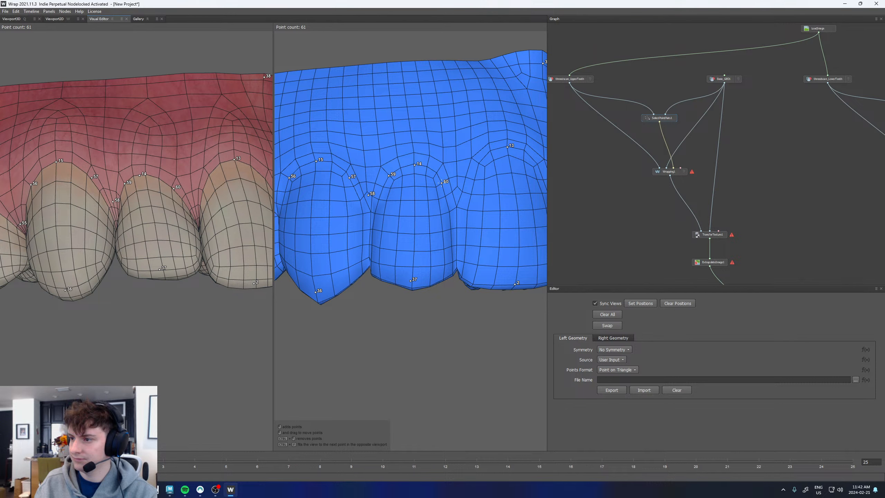
left_click(195, 207)
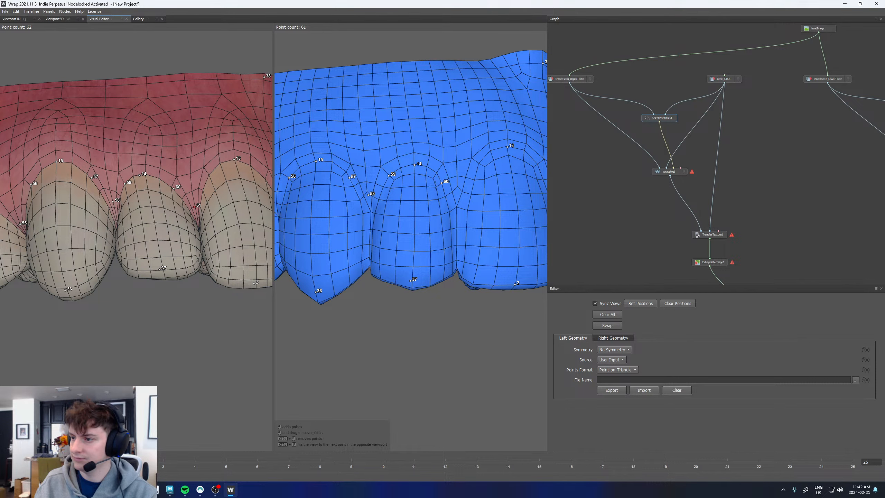
Add matching point pairs on both sides of the gumline of the front tooth marked 13
left_click_drag(472, 163, 456, 176, "alt")
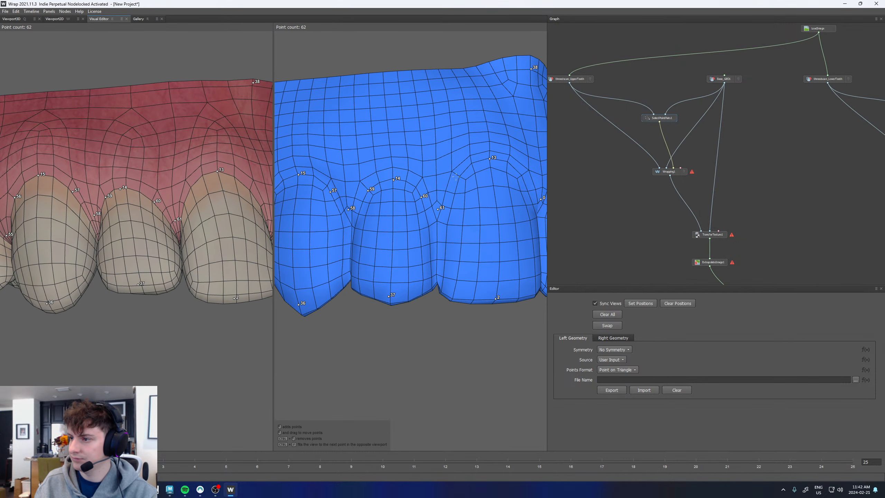
left_click(461, 174)
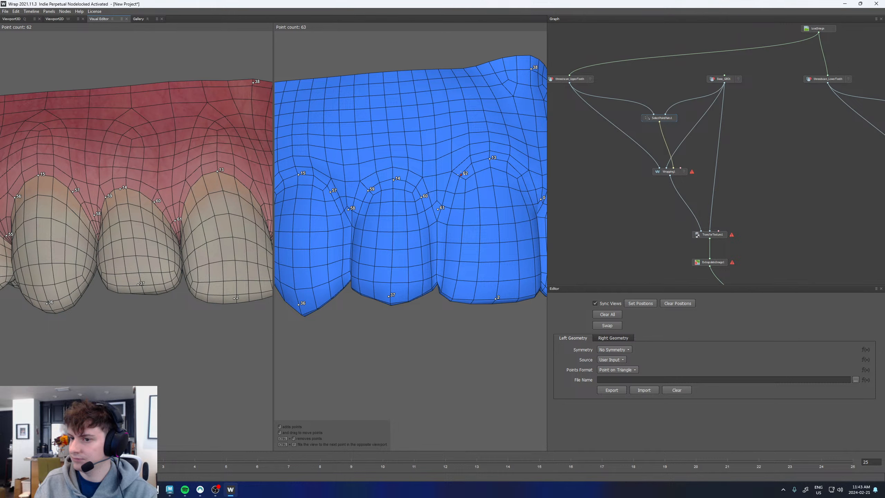
left_click(191, 189)
left_click_drag(191, 189, 207, 192, "alt")
left_click(206, 195)
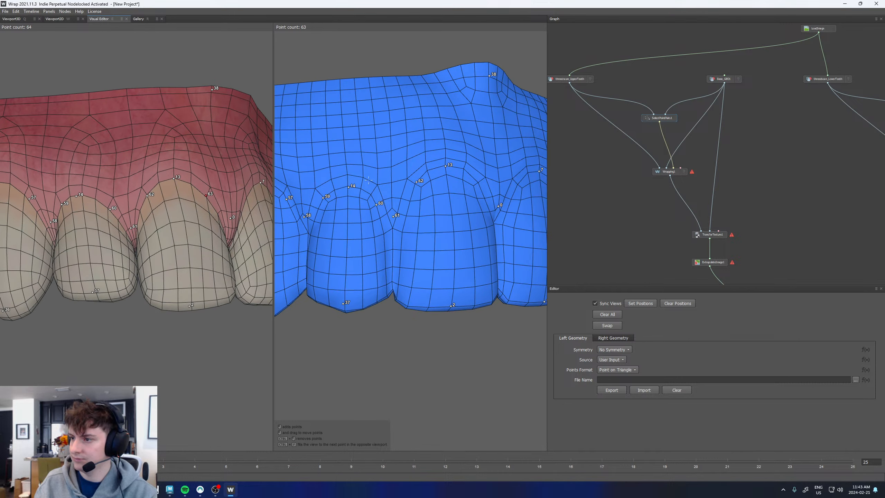
left_click(478, 181)
scroll(440, 183, "down", 5)
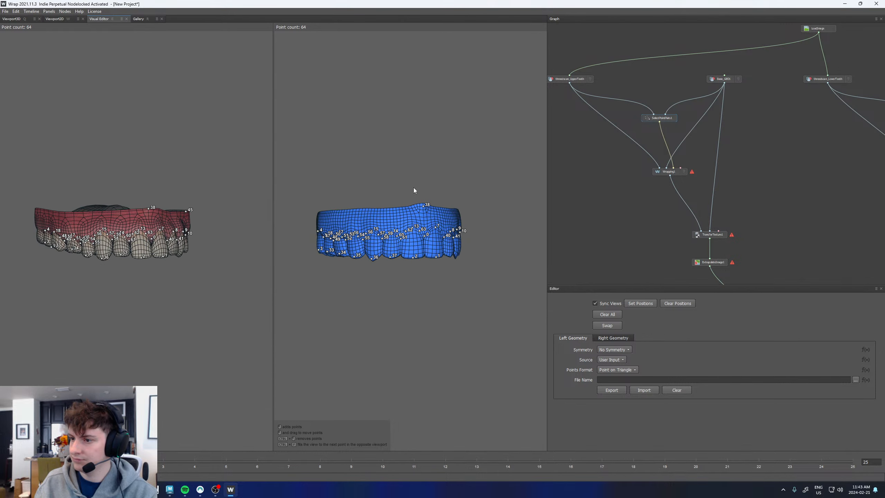
Start saving the project under a new name and browse to Projects, Personal_projects, Transfixed, 02_Texturing, R3DS on the CG_Stuff (D:) drive
left_click(5, 12)
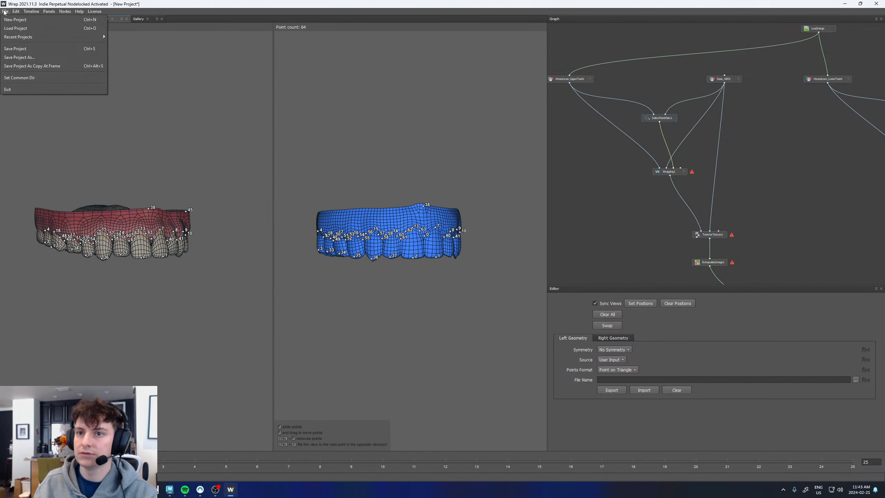
left_click(21, 55)
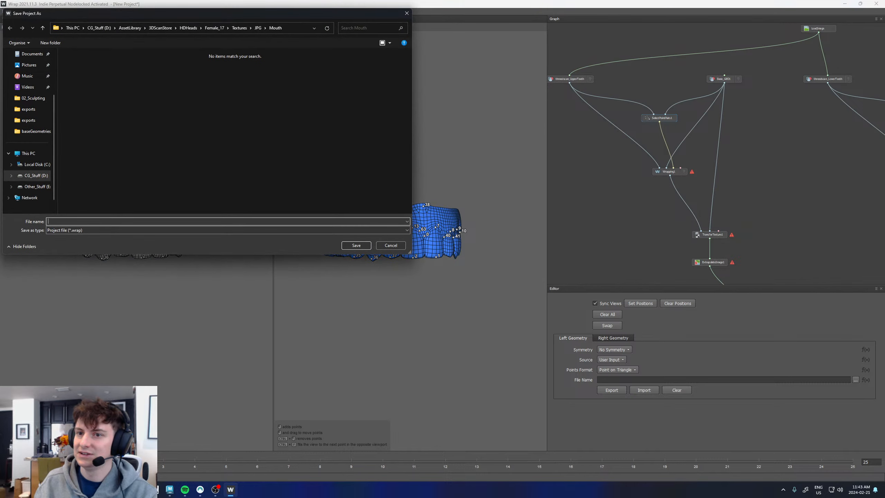
left_click(36, 176)
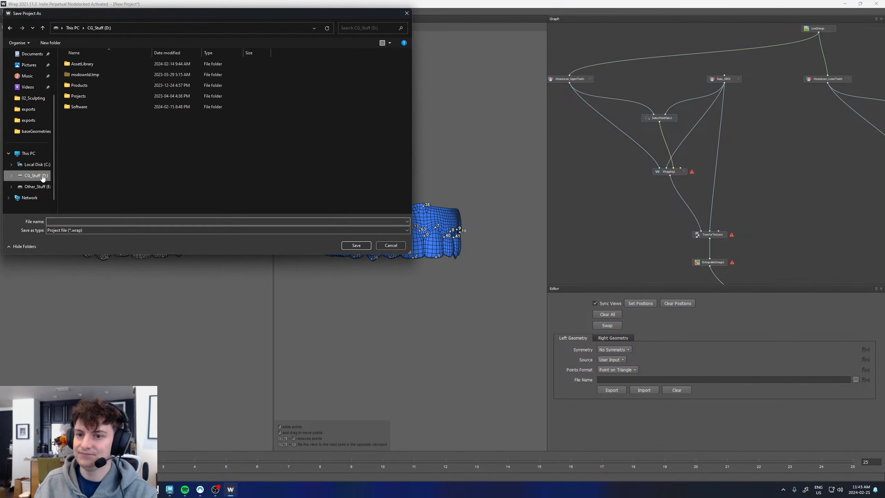
double_click(91, 96)
left_click(88, 87)
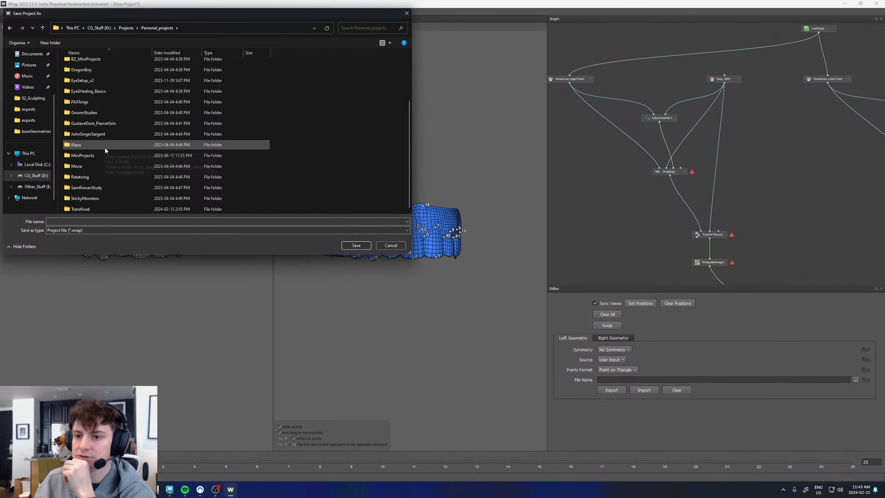
double_click(86, 210)
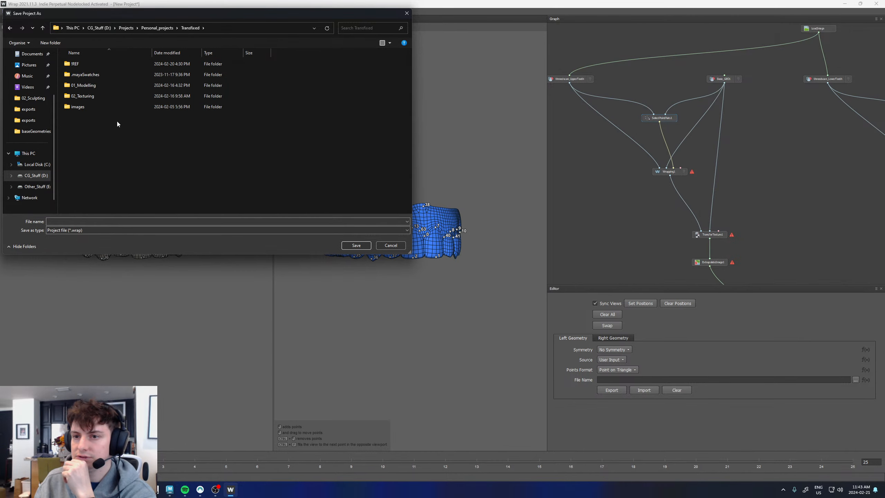
double_click(88, 96)
double_click(85, 64)
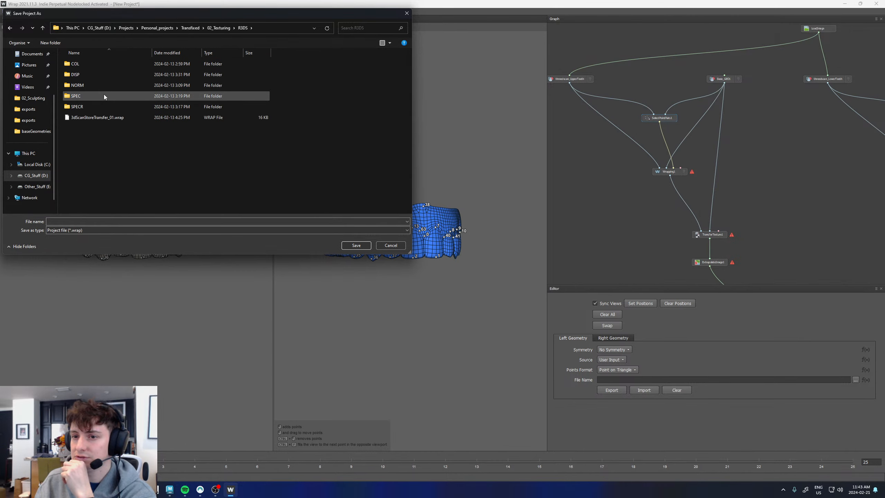
Save the project as 3dScanStoreTransfer_Teeth_01.wrap, basing the name on the existing 3dScanStoreTransfer_01.wrap
left_click(104, 119)
left_click(87, 222)
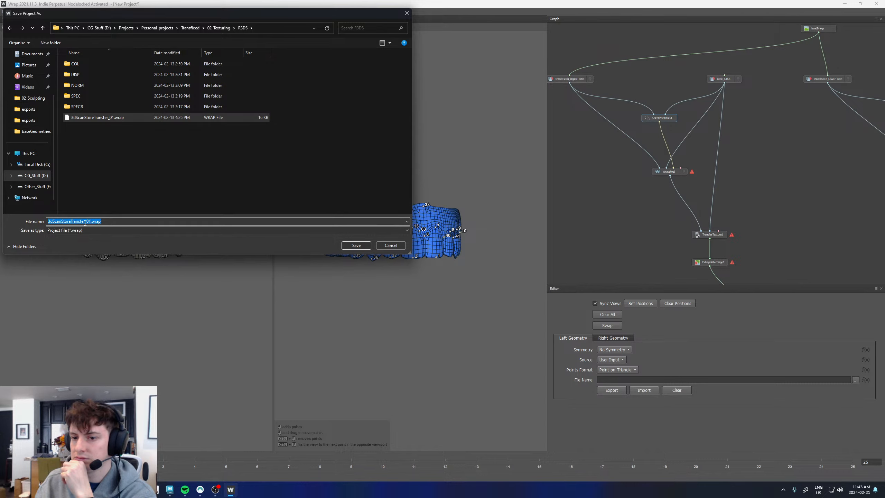
left_click(91, 222)
type("Teeth_")
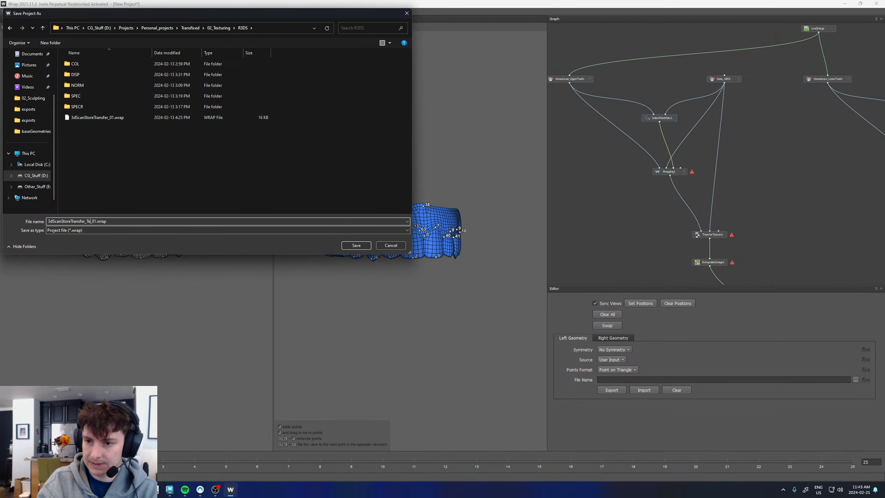
key("Return")
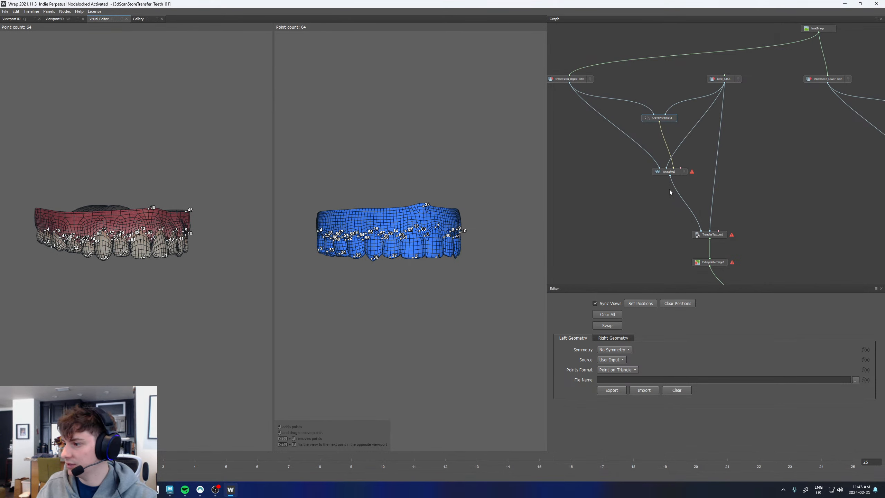
Recompute the Wrapping node of the upper teeth with the added gumline point pairs
left_click(674, 172)
left_click(614, 302)
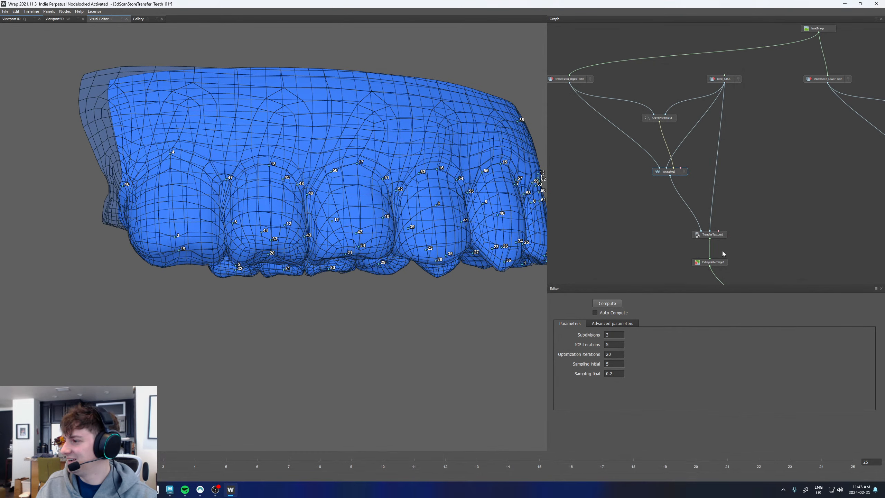
middle_click_drag(749, 251, 728, 182)
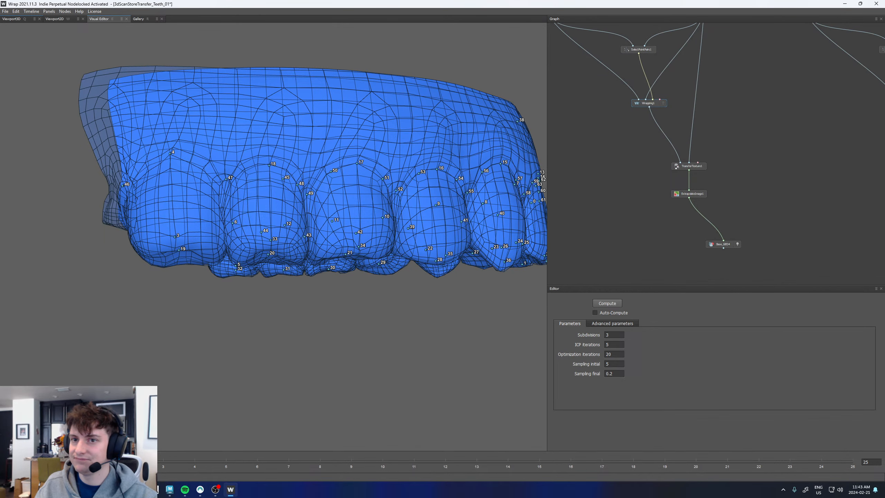
Show the textured upper teeth base mesh in 3D and examine the gumline alignment on both sides of the arch
left_click(17, 19)
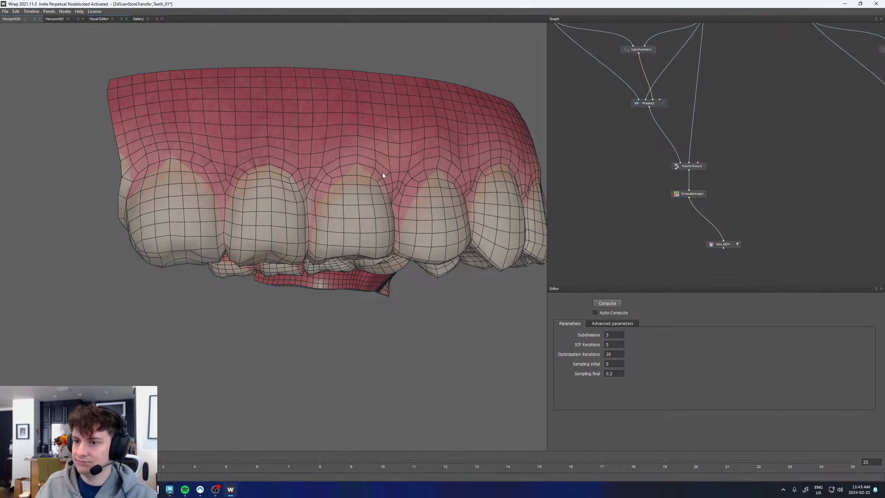
left_click_drag(382, 173, 274, 194, "alt")
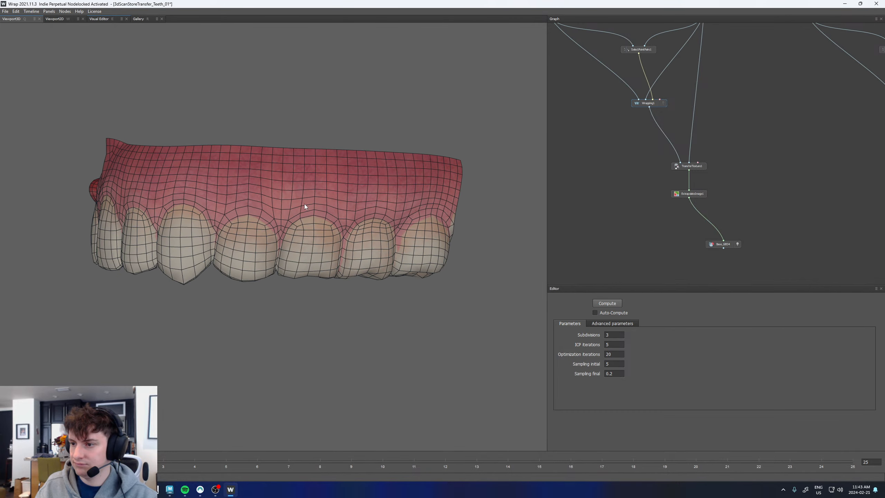
middle_click_drag(312, 221, 303, 183, "alt")
Reopen the upper teeth's point pairs for editing and add a pair on the biting edge of the tooth below gumline point 11
middle_click_drag(723, 139, 728, 173)
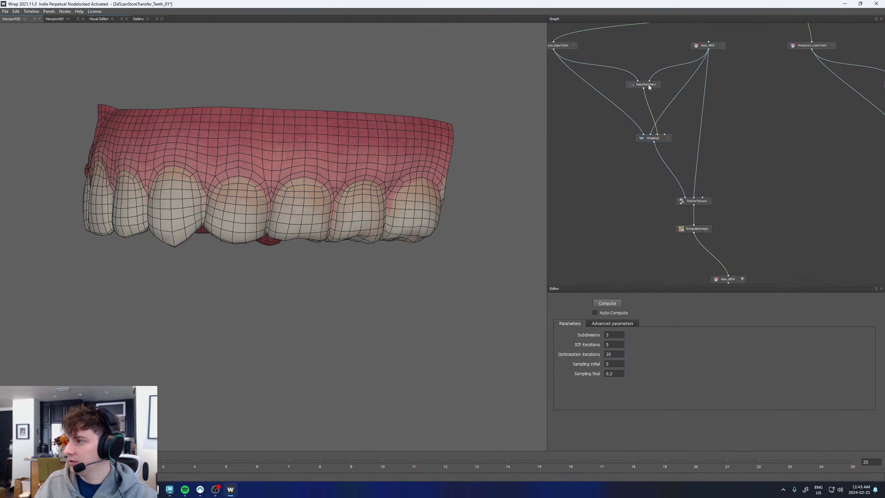
left_click(647, 85)
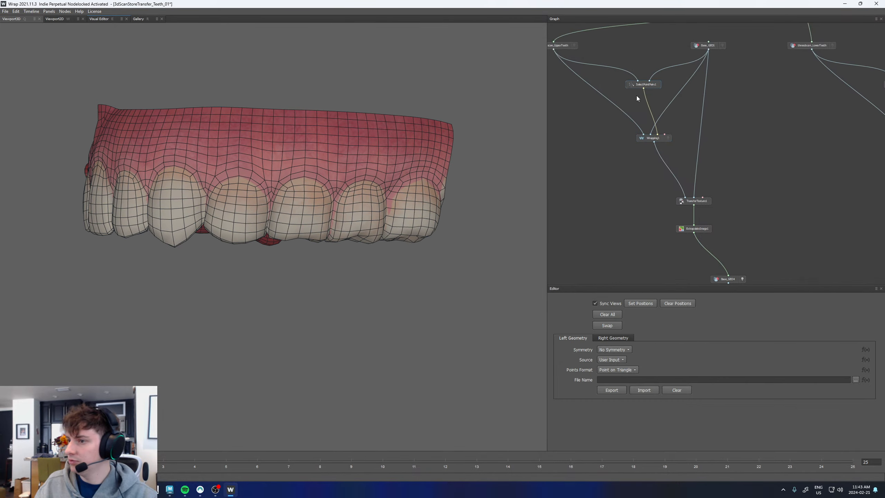
left_click(99, 19)
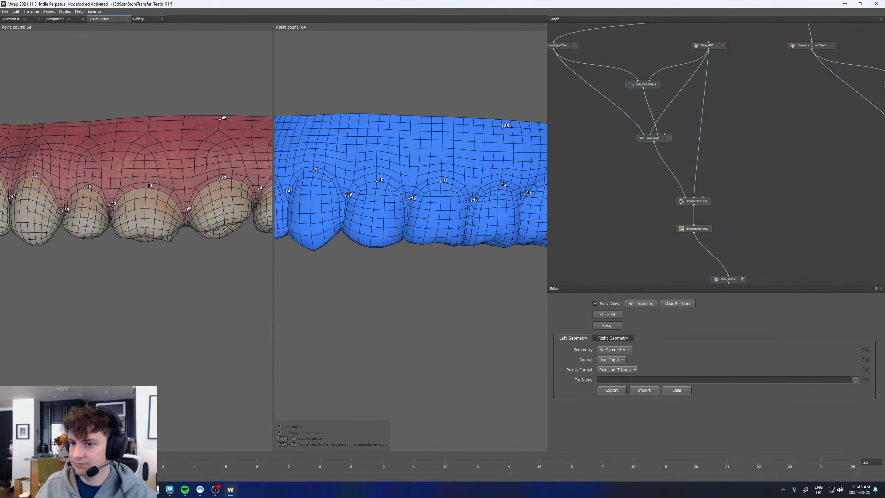
scroll(448, 195, "down", 5)
scroll(379, 177, "up", 8)
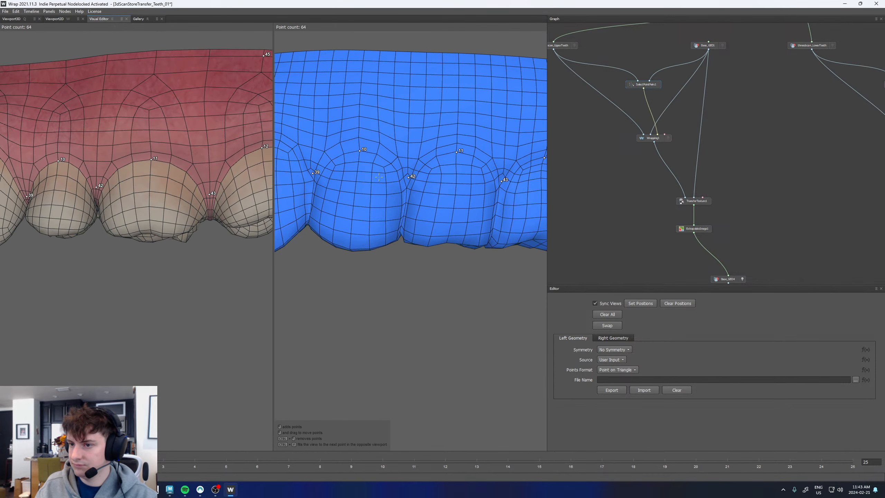
middle_click_drag(420, 165, 299, 193)
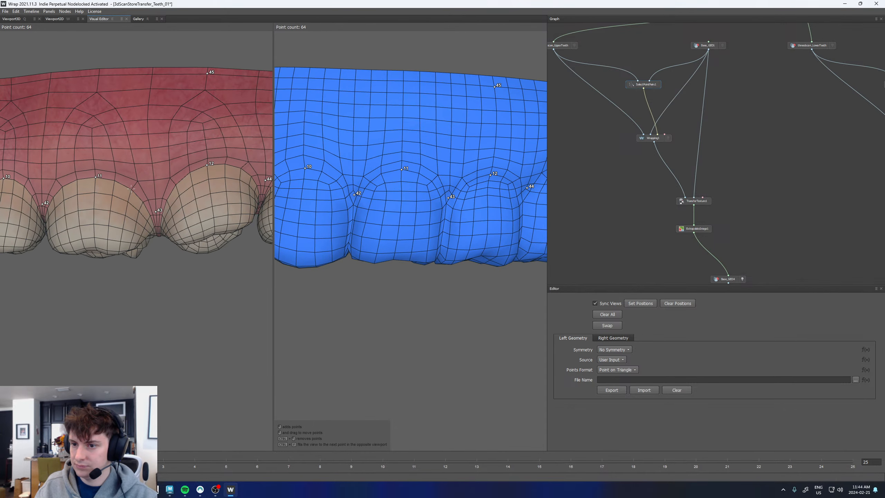
left_click(91, 246)
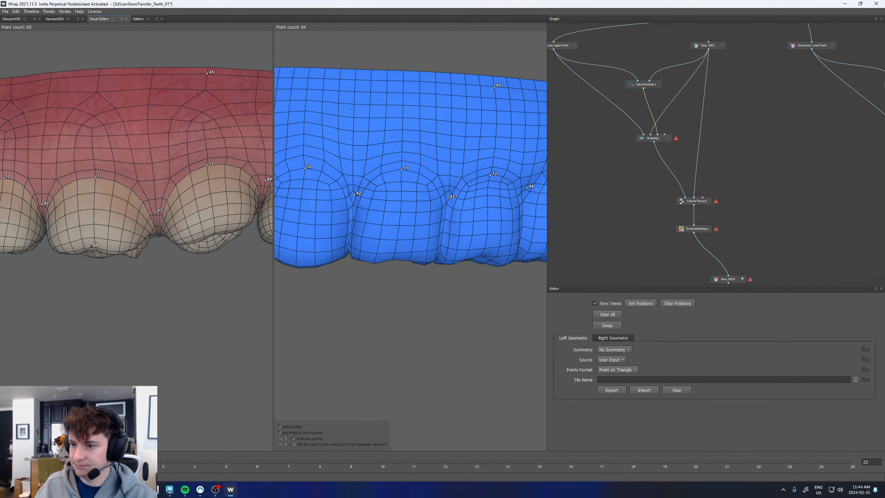
left_click(398, 256)
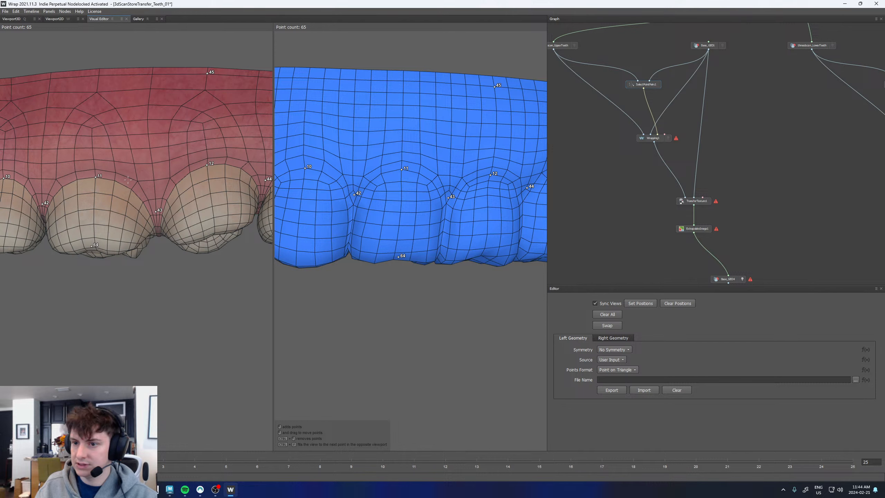
Add matching gumline point pairs on both sides of points 11 and 12 on the two neighbouring back teeth
left_click(131, 190)
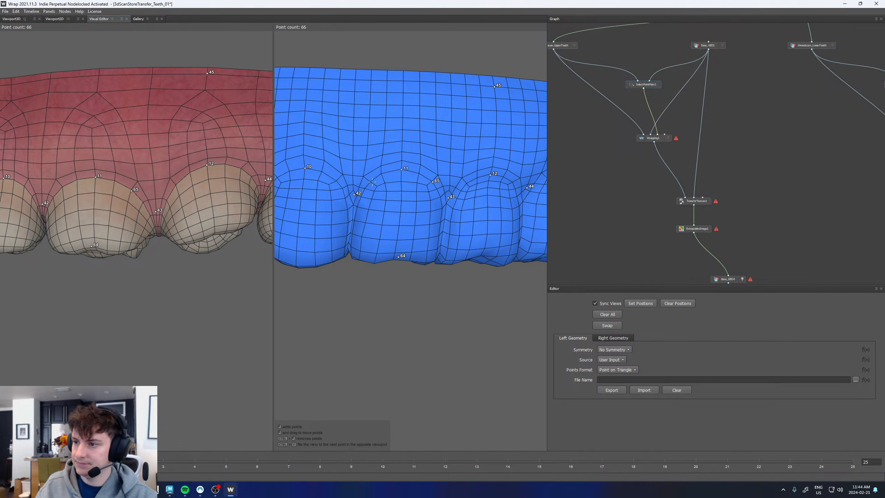
left_click(370, 181)
left_click(62, 186)
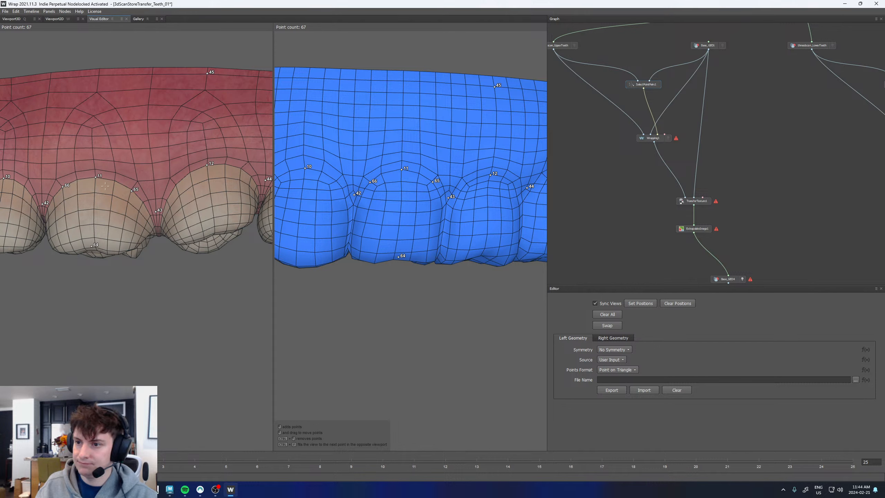
left_click(176, 184)
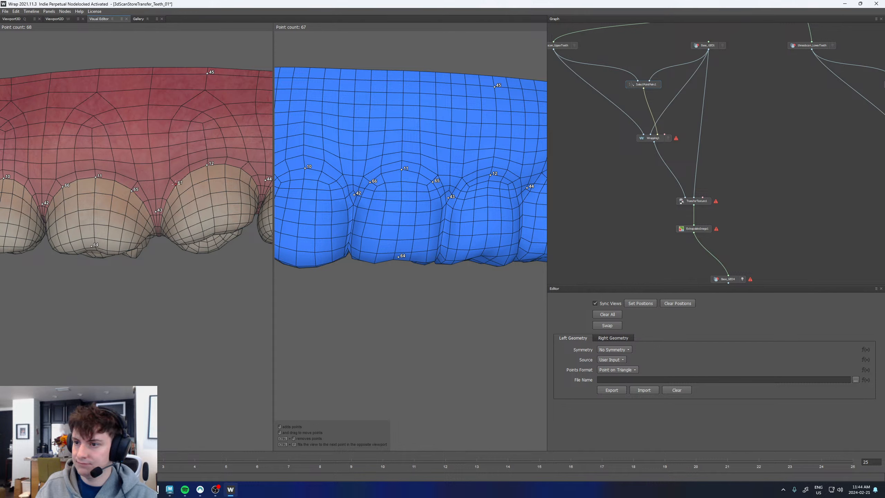
left_click(252, 176)
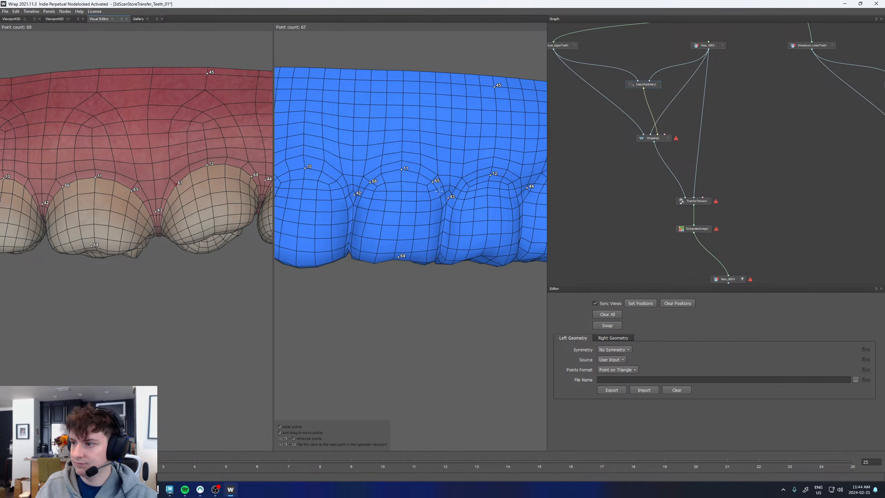
left_click(467, 184)
left_click(511, 182)
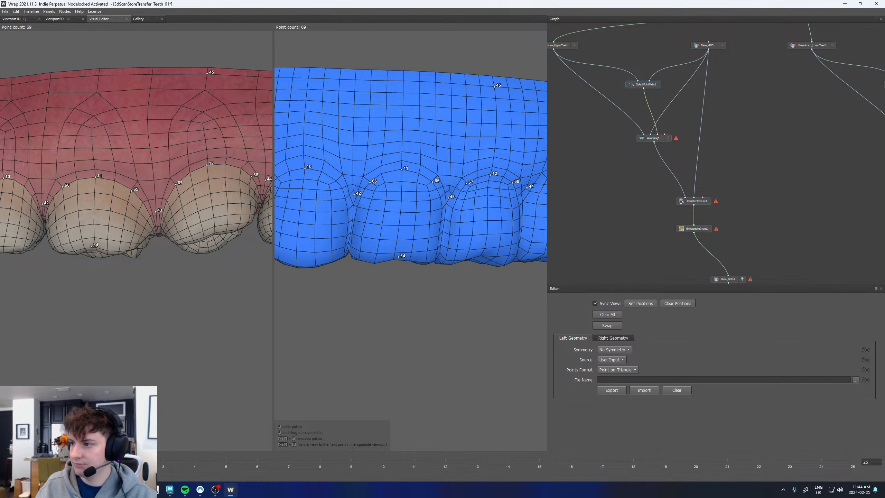
Add matching gumline point pairs on both sides of point 9 on the upper canine
key("ctrl+f")
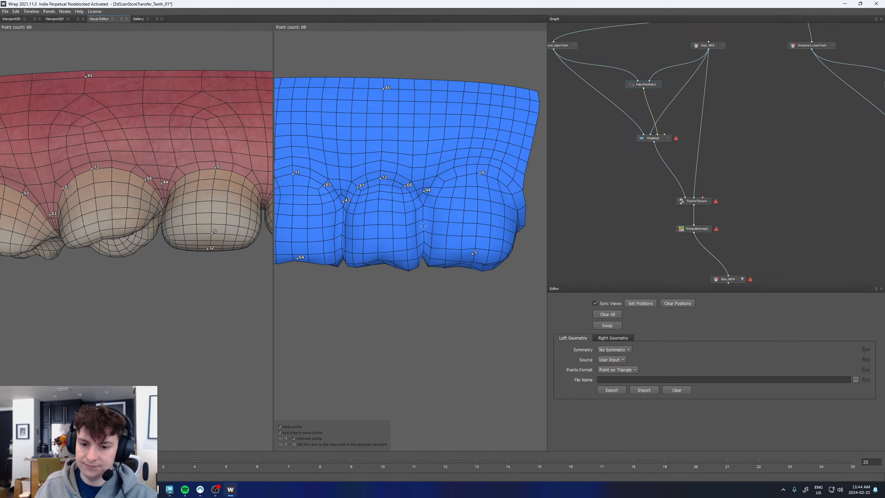
key("ctrl+f")
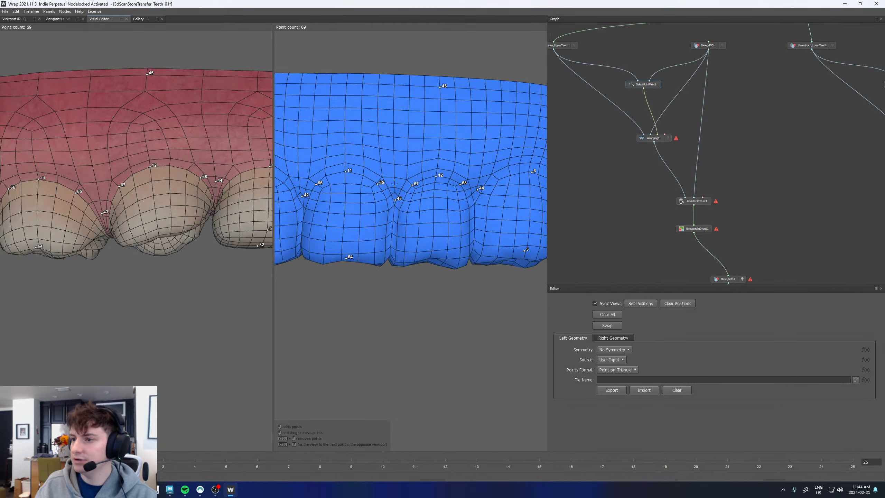
key("ctrl+f")
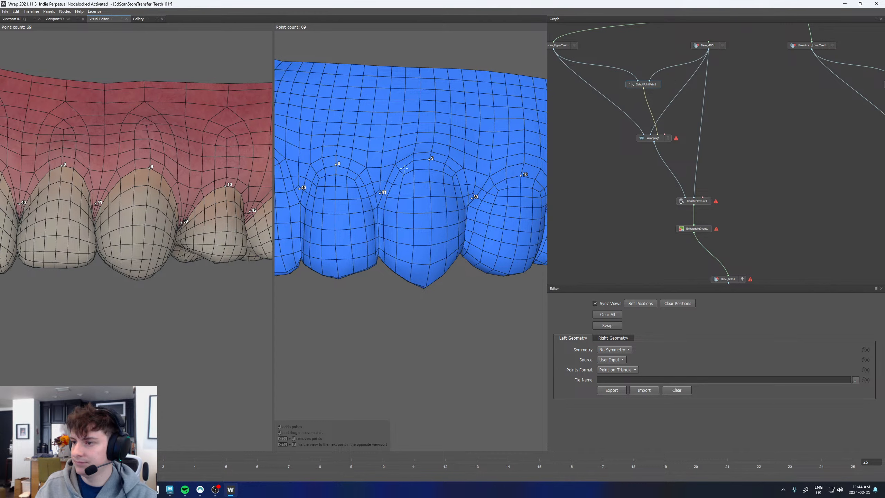
left_click(399, 171)
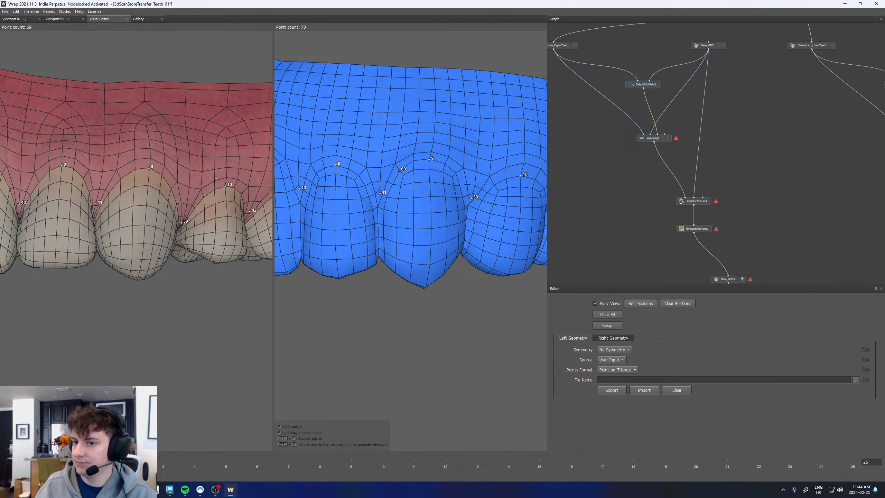
left_click(120, 178)
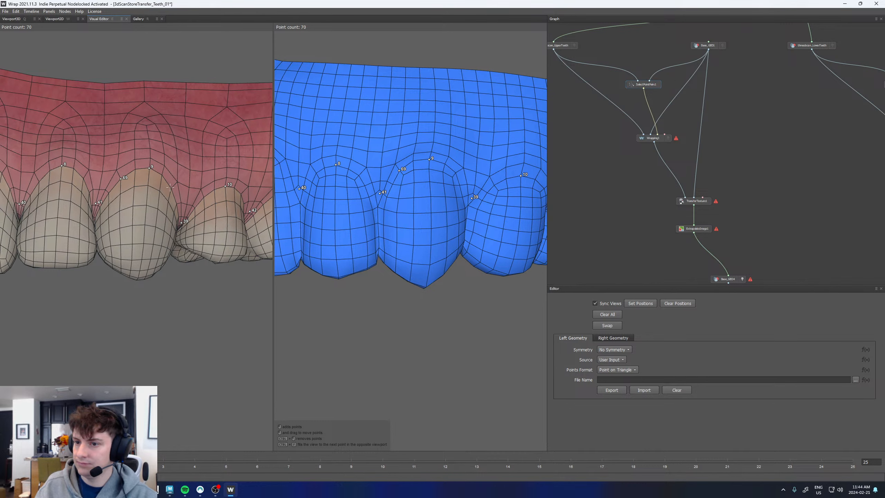
left_click(456, 173)
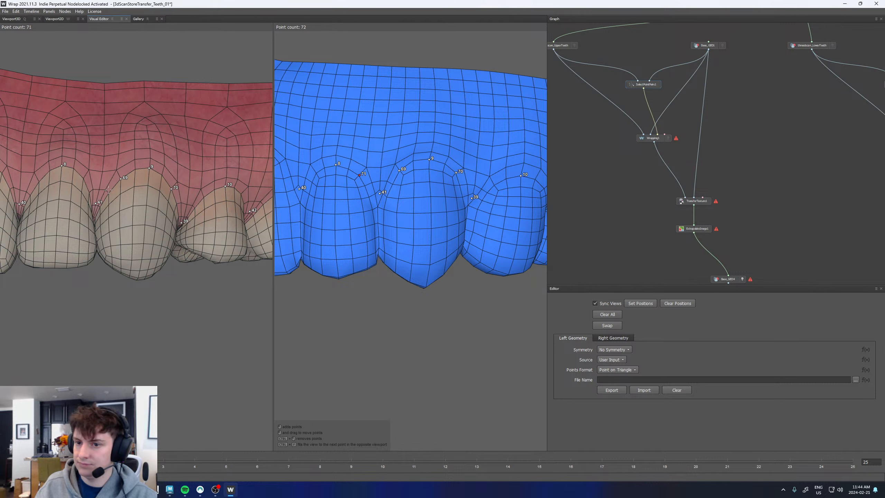
Add matching gumline point pairs on both sides of point 8 on the incisor next to the canine
left_click(84, 178)
left_click(316, 173)
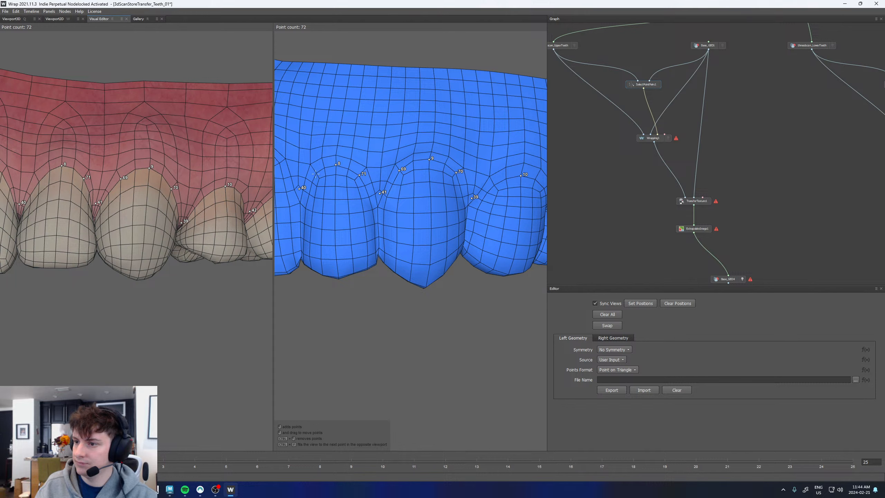
left_click(39, 180)
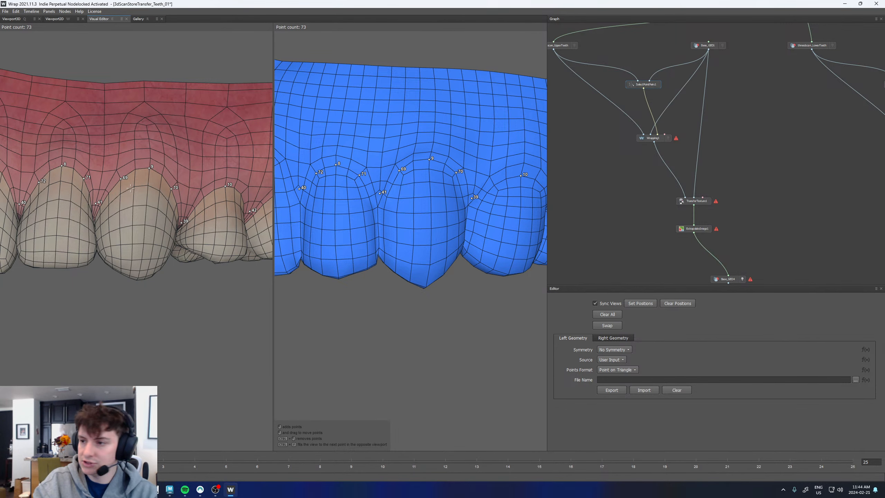
Add matching gumline point pairs on both sides of point 7 on the front central incisor
left_click_drag(386, 120, 470, 154)
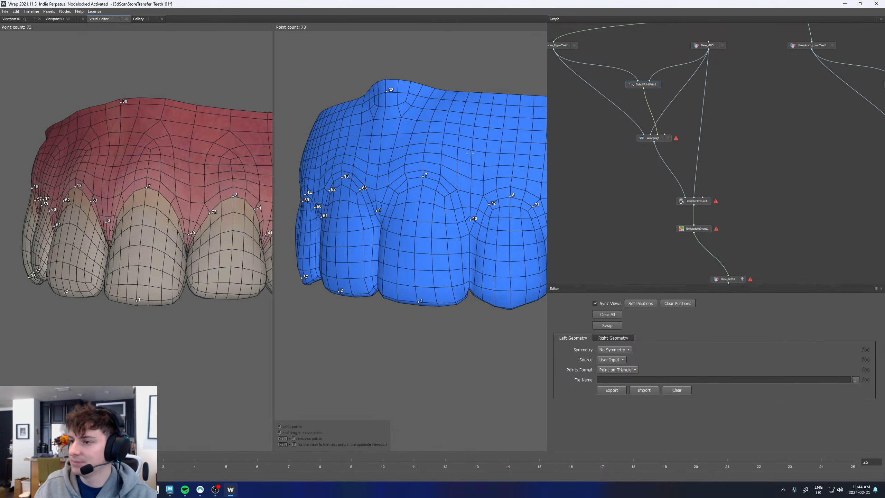
left_click(449, 193)
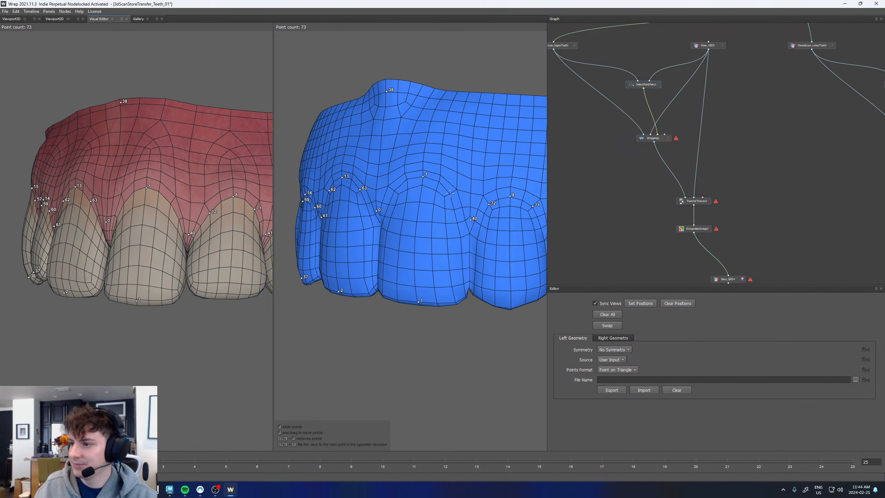
left_click(171, 203)
left_click_drag(363, 198, 449, 196, "alt")
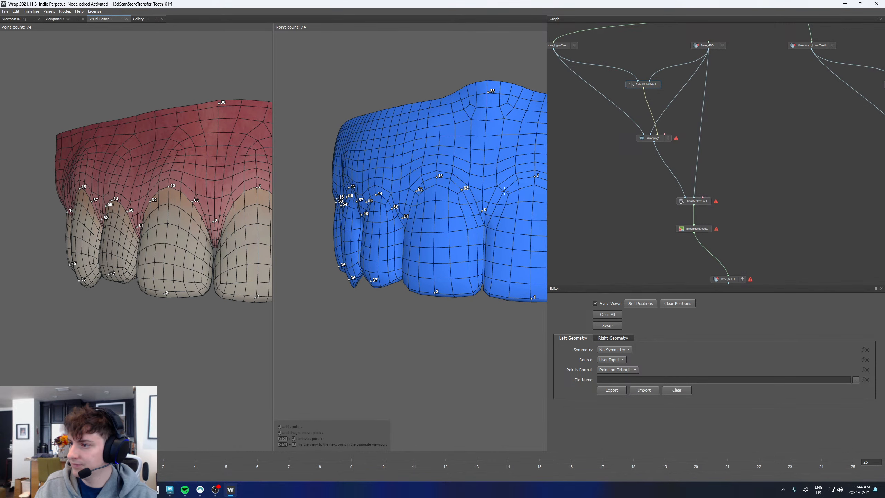
left_click(503, 191)
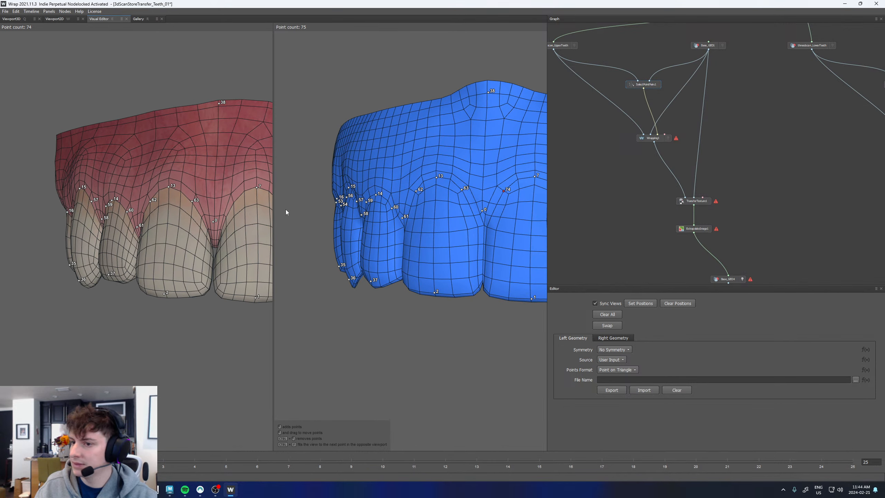
left_click(232, 202)
scroll(236, 178, "down", 4)
left_click_drag(236, 178, 275, 202, "alt")
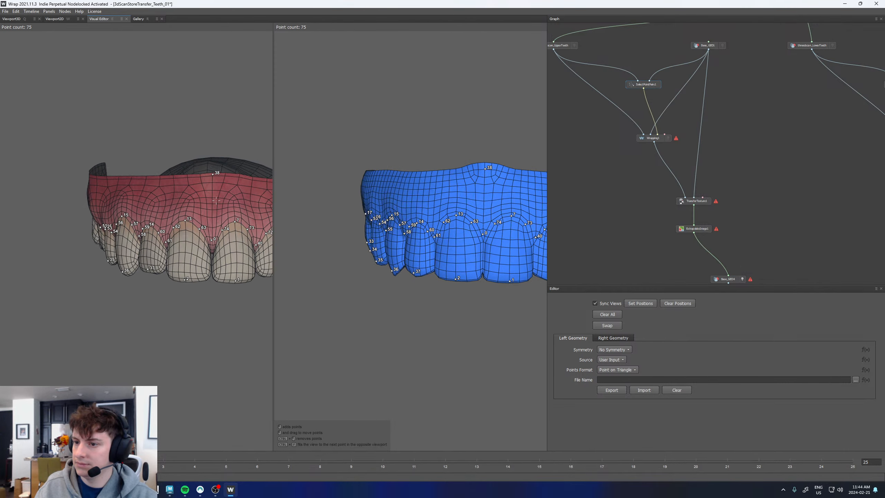
Check the upper teeth's point pairs along the side teeth and compute the upper Wrapping node
middle_click_drag(275, 206, 208, 209, "alt")
left_click_drag(207, 209, 107, 222, "alt")
scroll(196, 210, "down", 3)
right_click_drag(107, 222, 223, 239, "alt")
left_click_drag(223, 239, 189, 229, "alt")
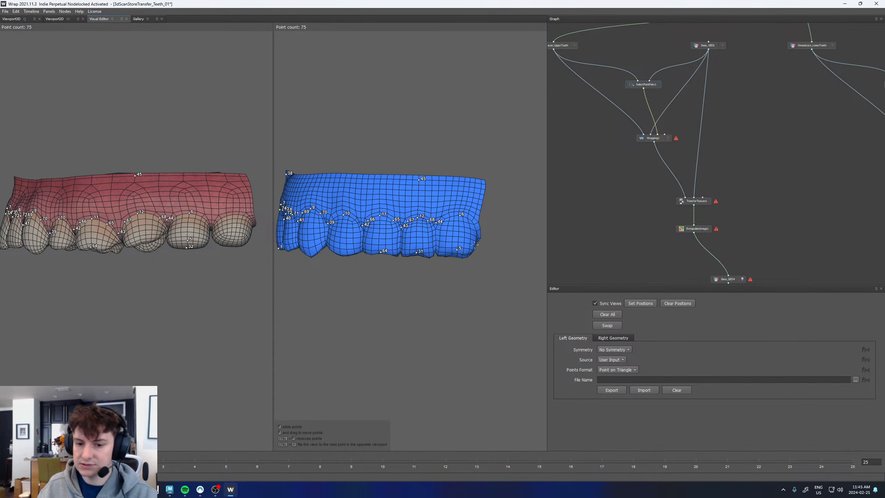
left_click(655, 141)
left_click(607, 303)
Examine the transferred texture on the upper and lower teeth in the 3D viewport
left_click(11, 19)
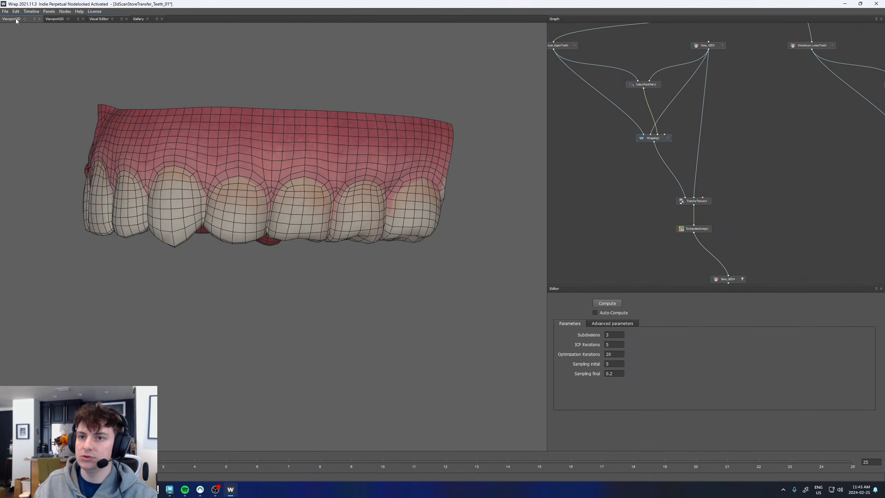
left_click_drag(311, 180, 321, 227)
scroll(293, 182, "down", 5)
right_click_drag(322, 227, 387, 232)
mouse_move(387, 232)
left_mouse_down()
mouse_move(328, 242)
mouse_move(396, 241)
left_mouse_up()
left_click_drag(277, 238, 314, 256)
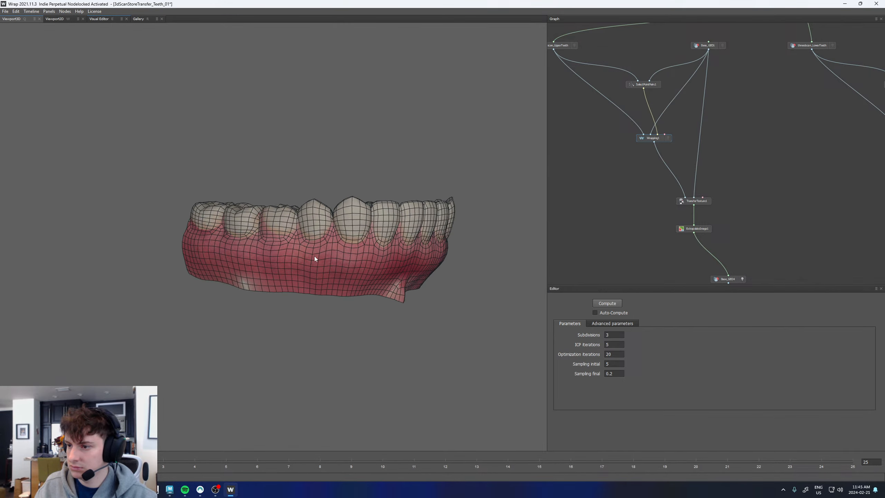
right_click_drag(314, 255, 388, 252)
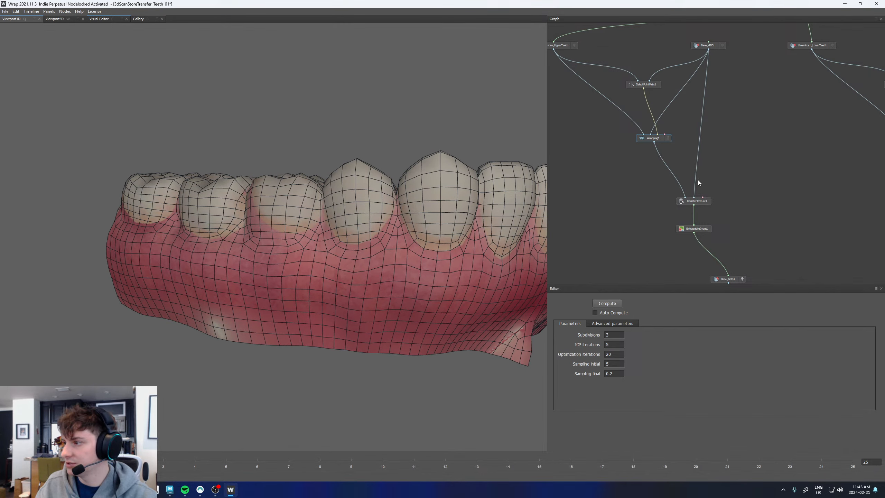
Open the lower teeth's SelectPointPairs node in the Visual Editor
middle_click_drag(802, 140, 599, 188)
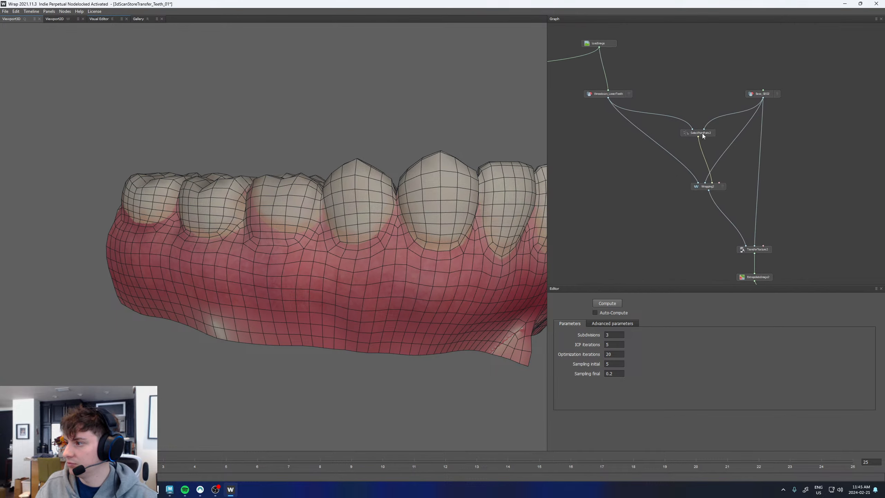
left_click(702, 134)
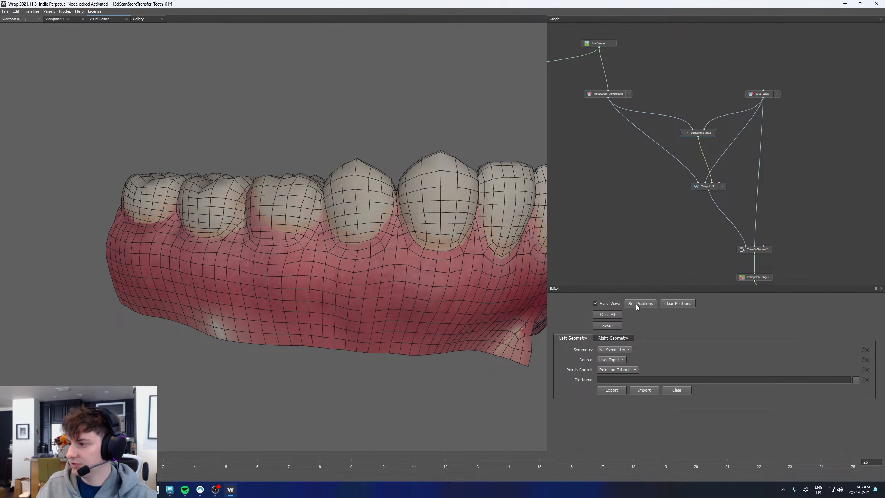
left_click(97, 19)
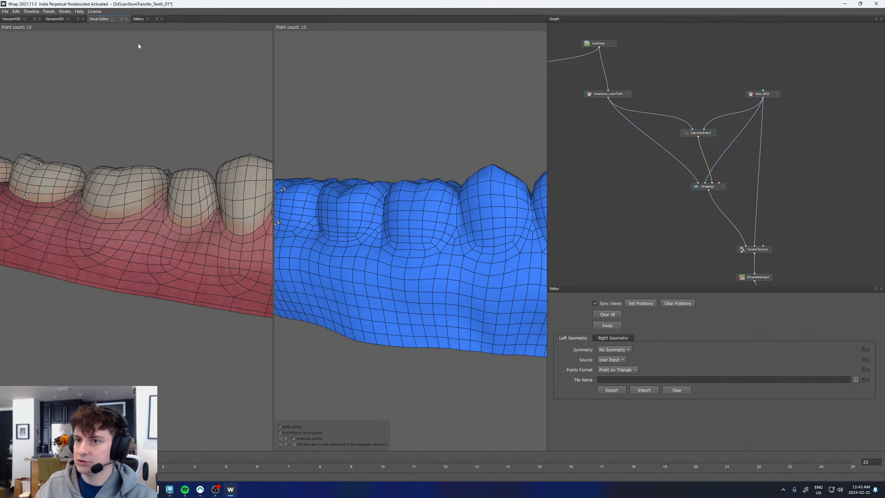
Add three matching point pairs at the gumline of the two premolars and first molar on the side with canine points 10 and 11
scroll(480, 244, "down", 5)
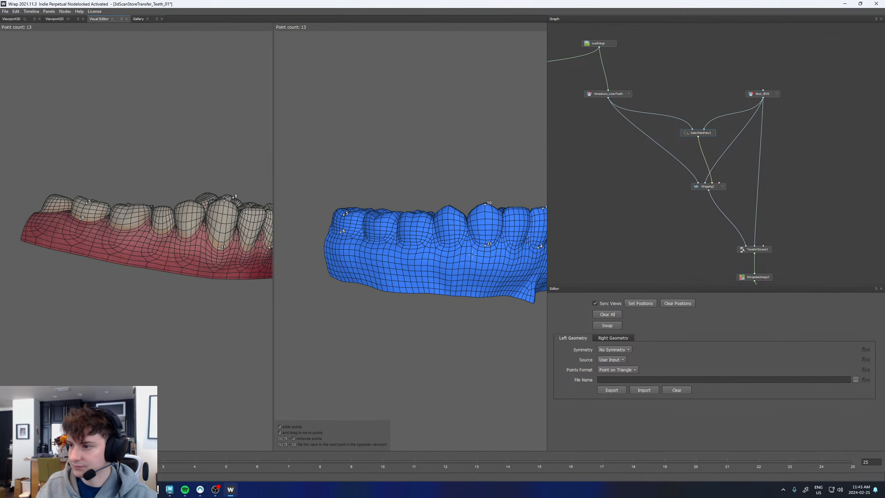
middle_click_drag(486, 249, 476, 249, "alt")
scroll(476, 249, "up", 5)
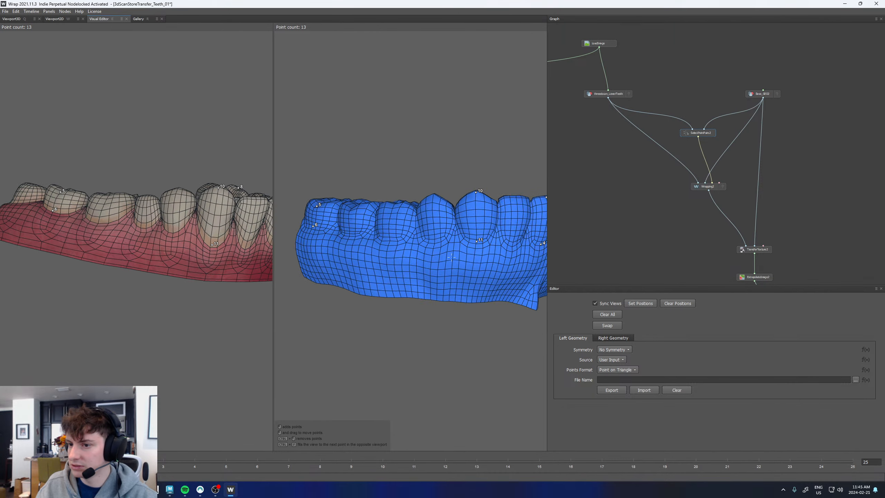
left_click(190, 228)
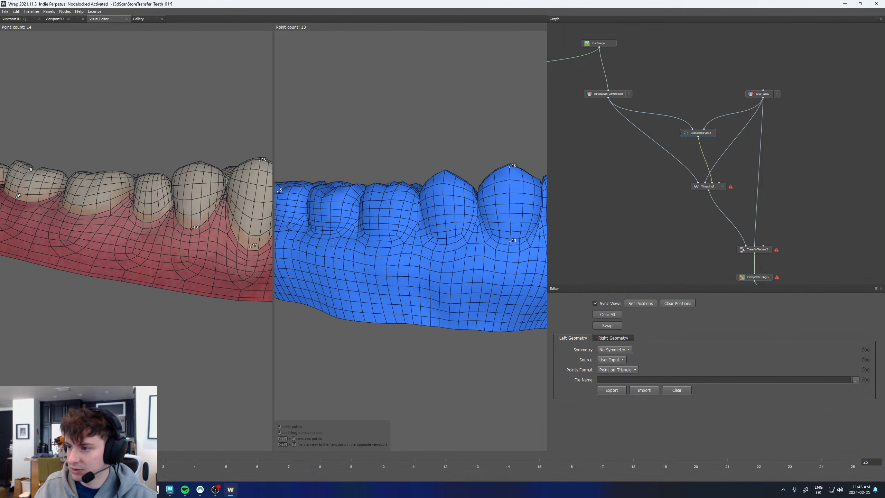
left_click(447, 244)
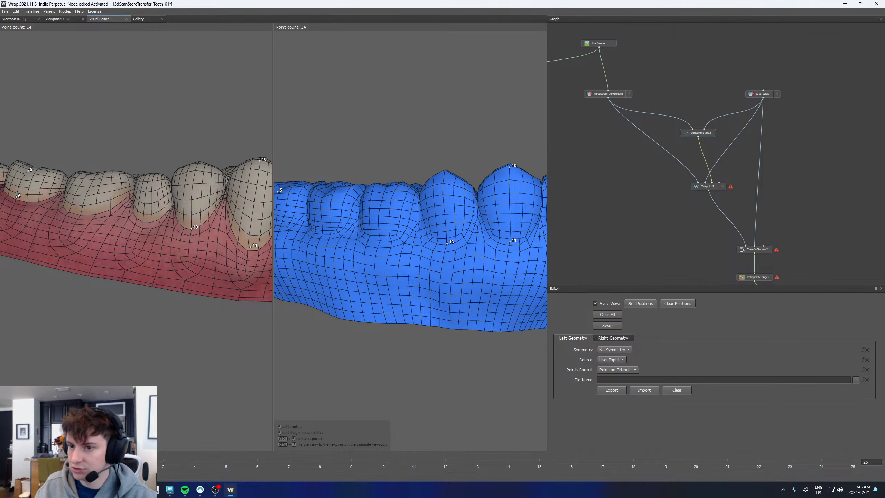
left_click(144, 222)
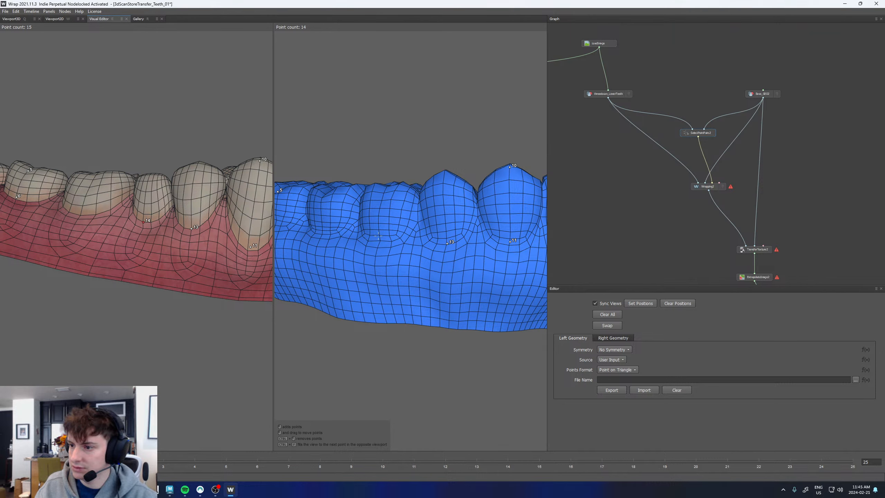
left_click_drag(380, 241, 418, 253, "alt")
scroll(417, 253, "up", 3)
left_click_drag(182, 218, 163, 224, "alt")
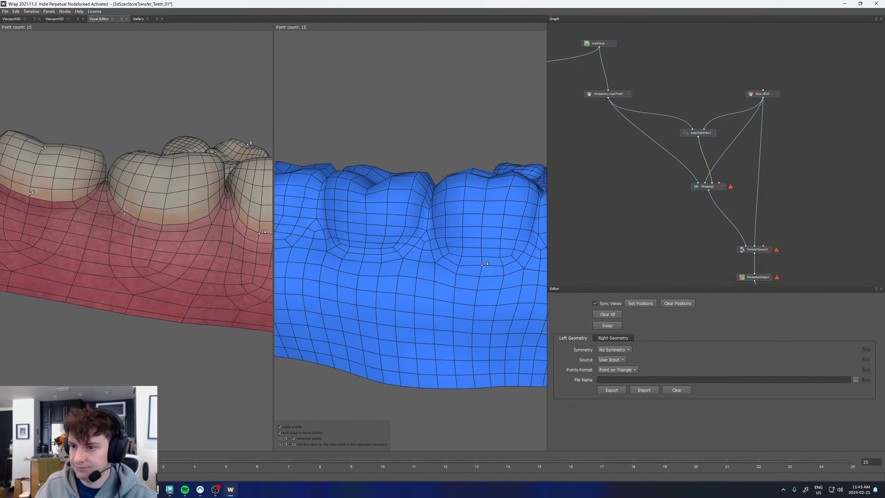
left_click(163, 225)
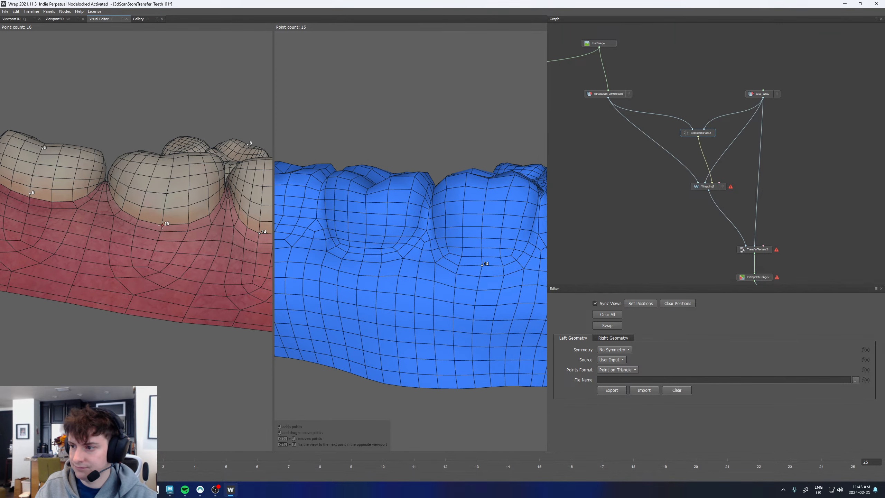
left_click(364, 248)
Add a matching gumline point pair under each of the two lower lateral incisors, beside the canines
scroll(364, 248, "down", 5)
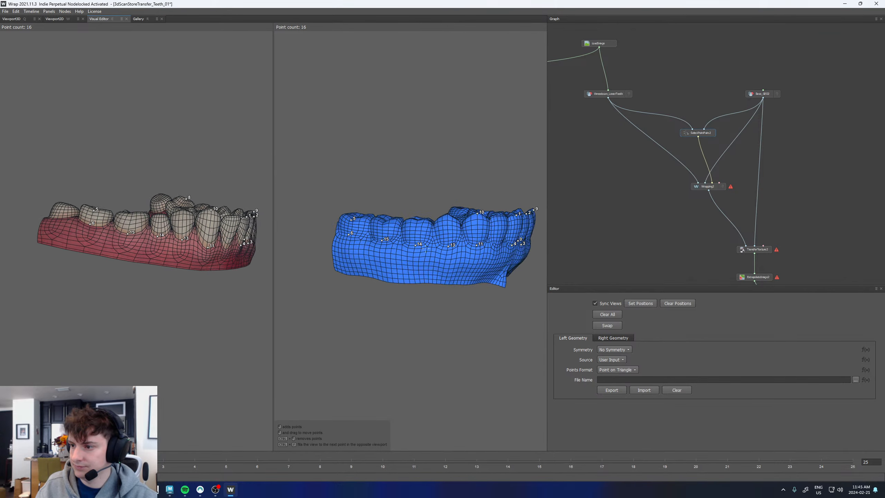
left_click_drag(425, 248, 319, 242, "alt")
middle_click_drag(319, 242, 420, 249, "alt")
scroll(432, 252, "up", 3)
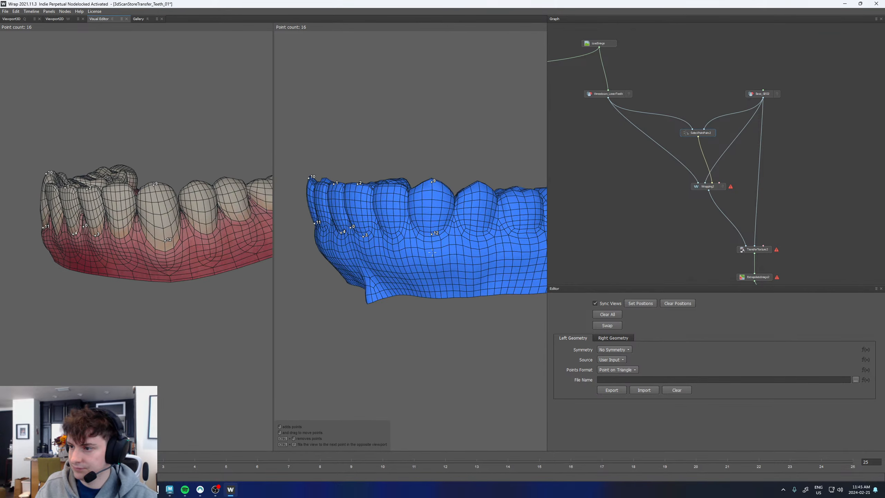
left_click_drag(432, 253, 325, 242, "alt")
left_click(171, 236)
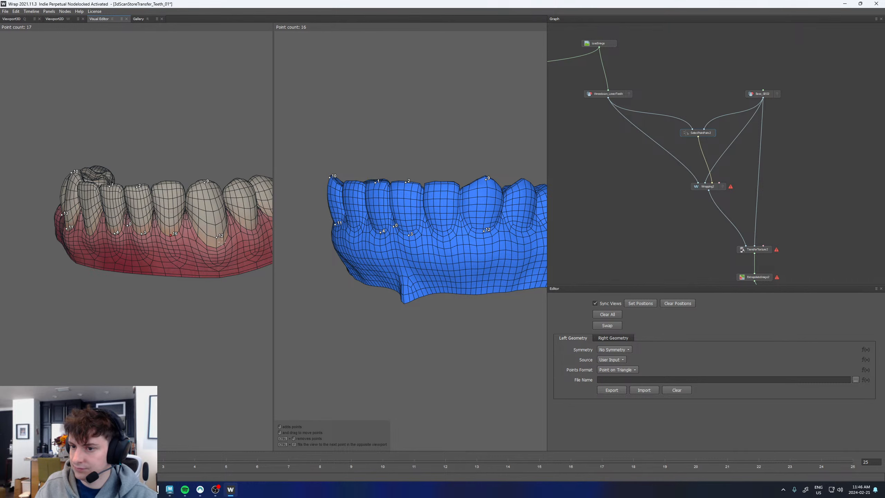
left_click(443, 237)
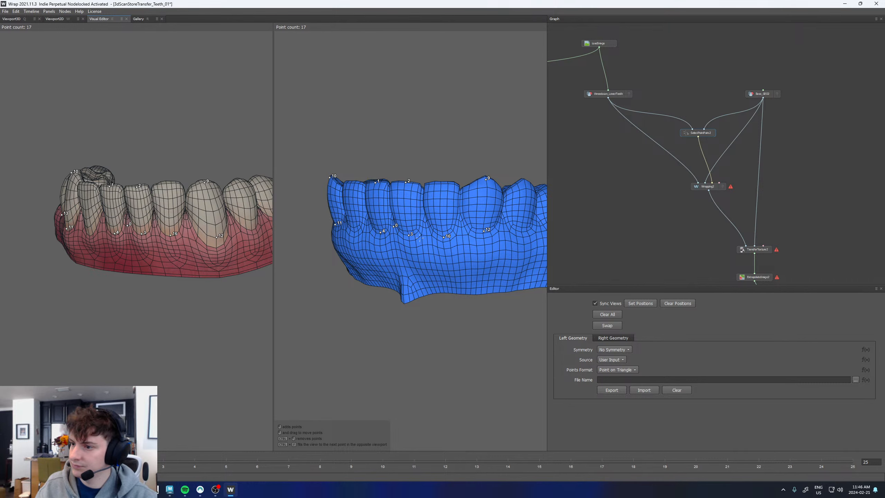
left_click_drag(443, 236, 480, 226, "alt")
left_click(471, 224)
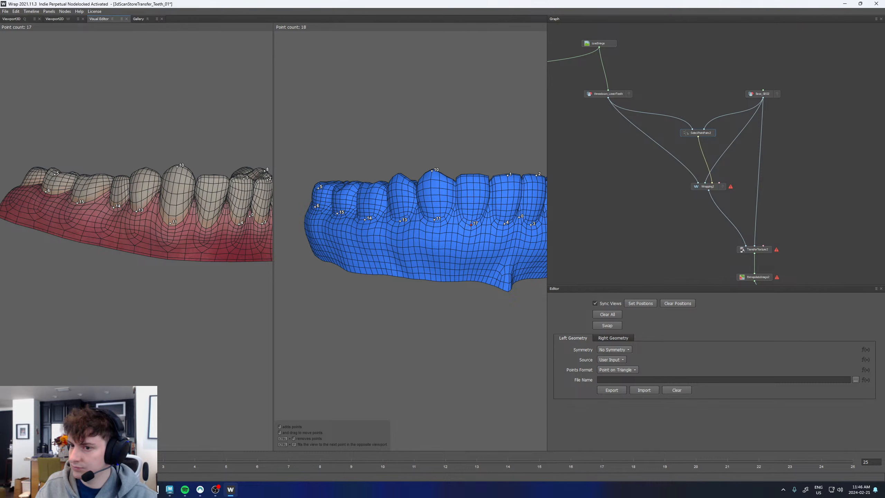
left_click(204, 228)
Add gumline point pairs under the opposite side's two premolars and molar, and lower point 7 slightly on the blue base mesh
left_click_drag(204, 229, 146, 244, "alt")
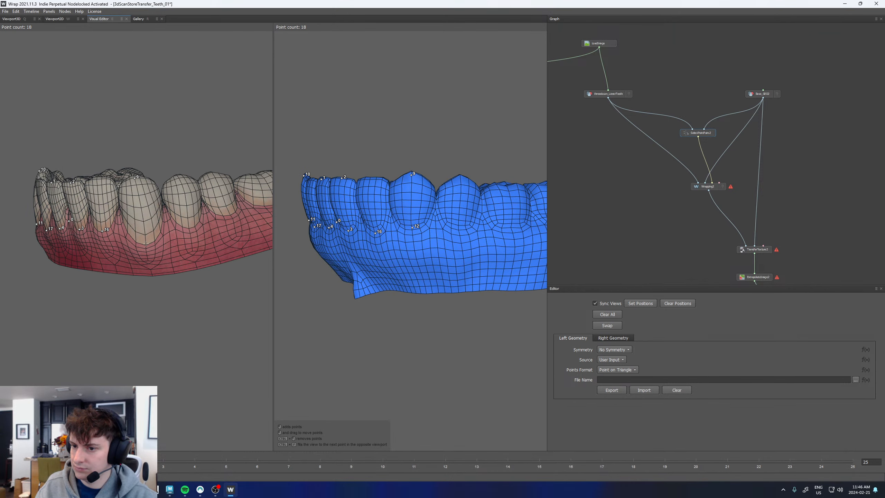
left_click(182, 228)
left_click(461, 232)
left_click_drag(460, 237, 439, 242, "alt")
left_click(464, 236)
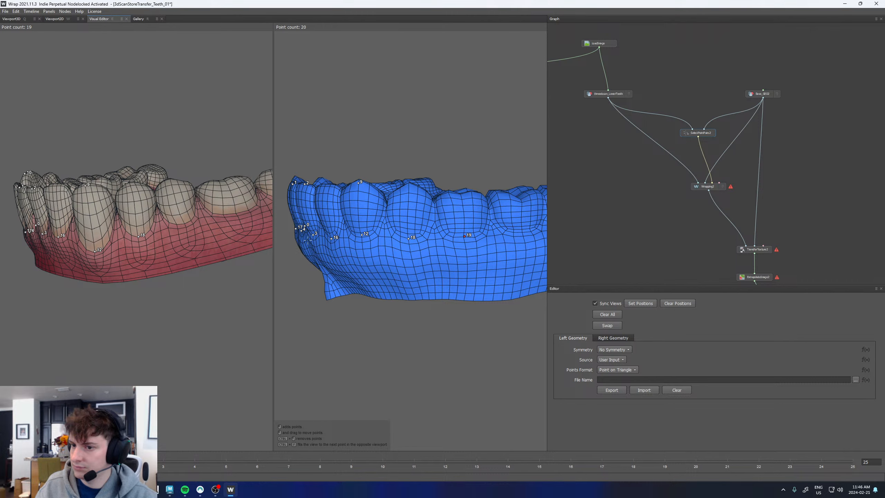
left_click(182, 224)
middle_click_drag(183, 224, 77, 232, "alt")
left_click(131, 220)
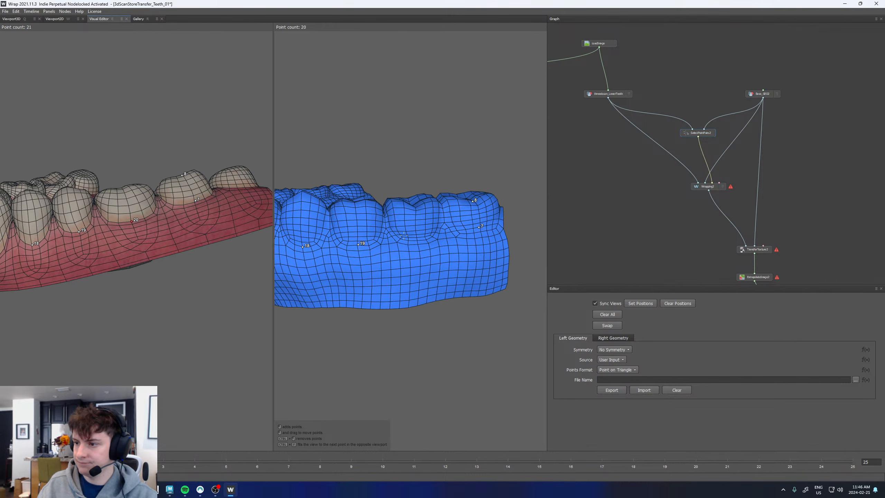
left_click(416, 240)
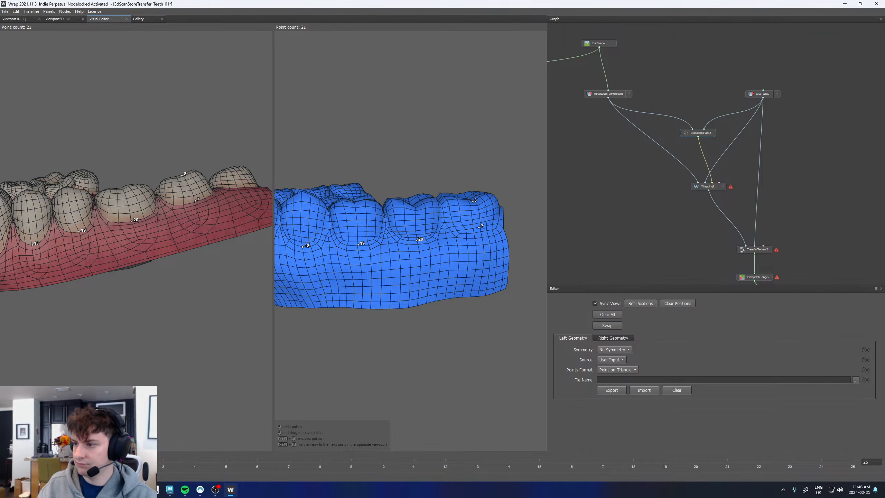
left_click_drag(479, 228, 480, 232)
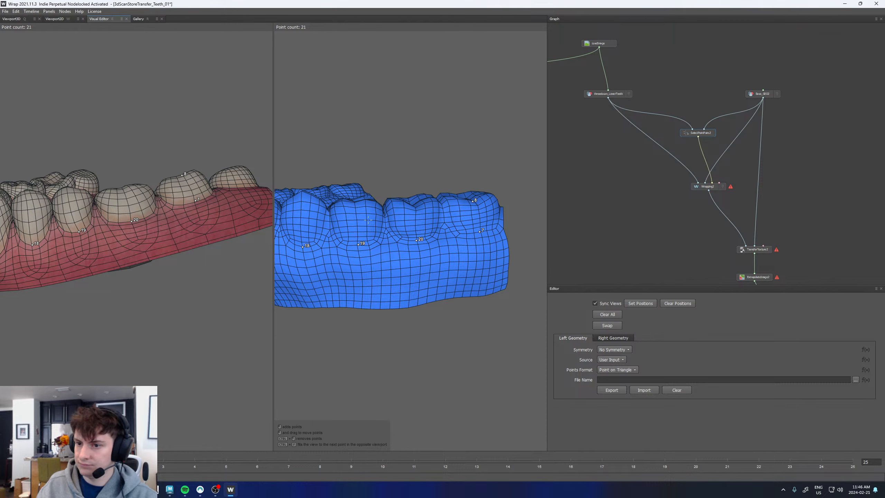
Add three point pairs along the lower gum edge: one at the front centre and one under each side's molars
left_click_drag(383, 196, 439, 197, "alt")
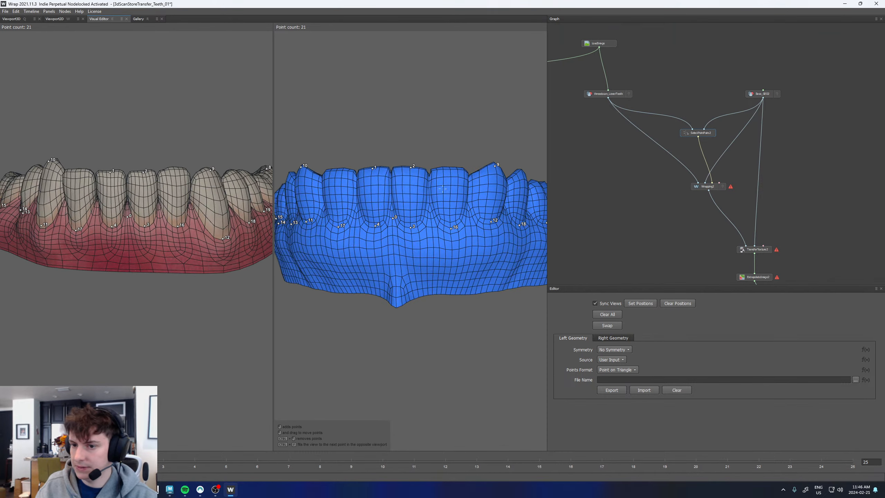
left_click(130, 267)
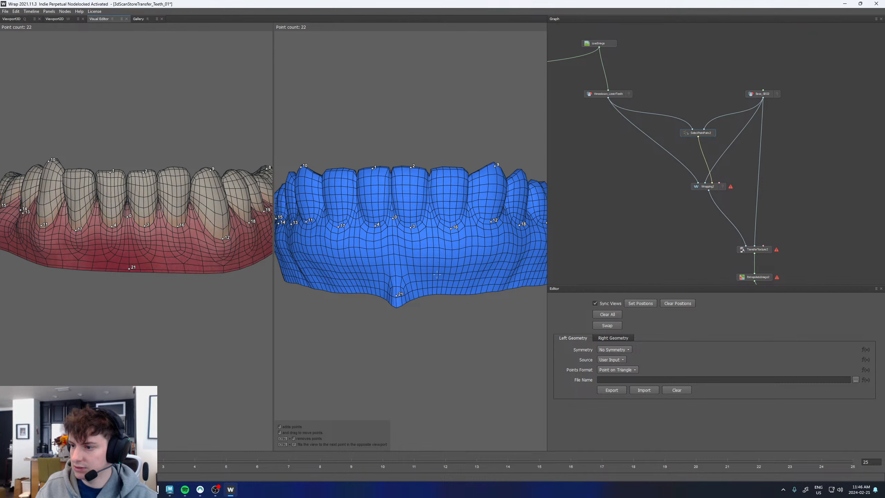
scroll(438, 275, "down", 5)
left_click_drag(437, 275, 490, 271, "alt")
scroll(490, 271, "up", 3)
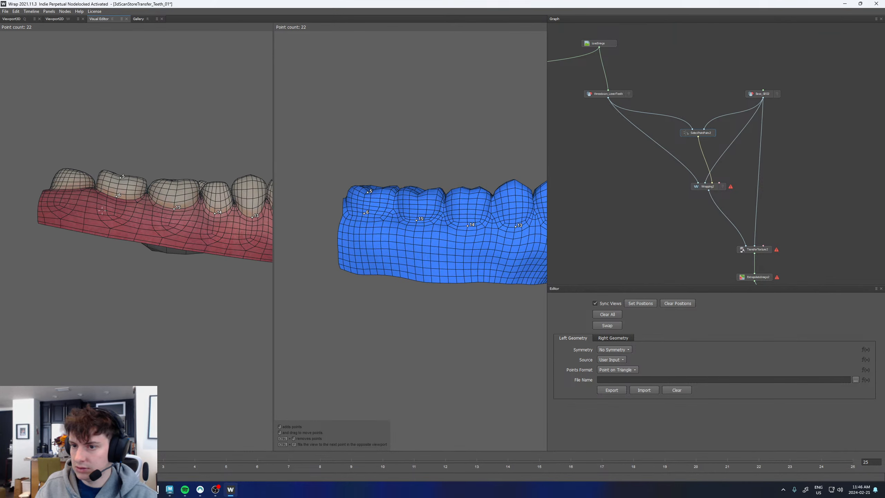
left_click(412, 276)
left_click_drag(412, 276, 313, 258, "alt")
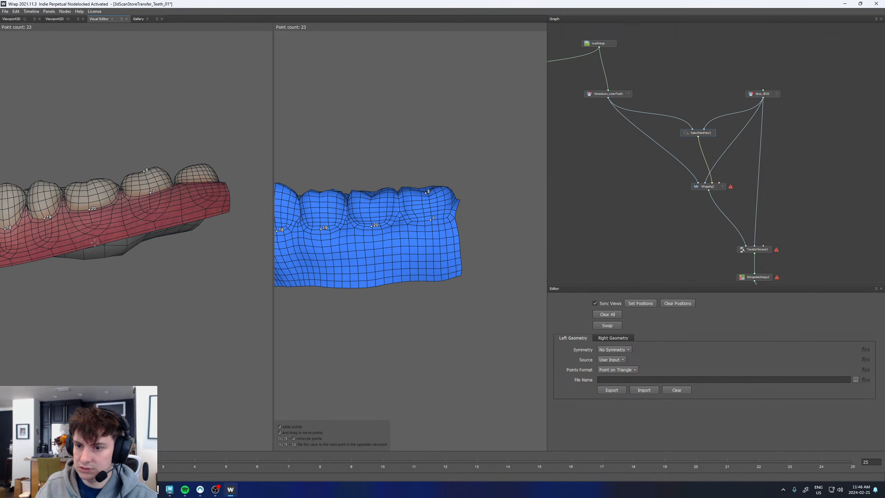
left_click(98, 242)
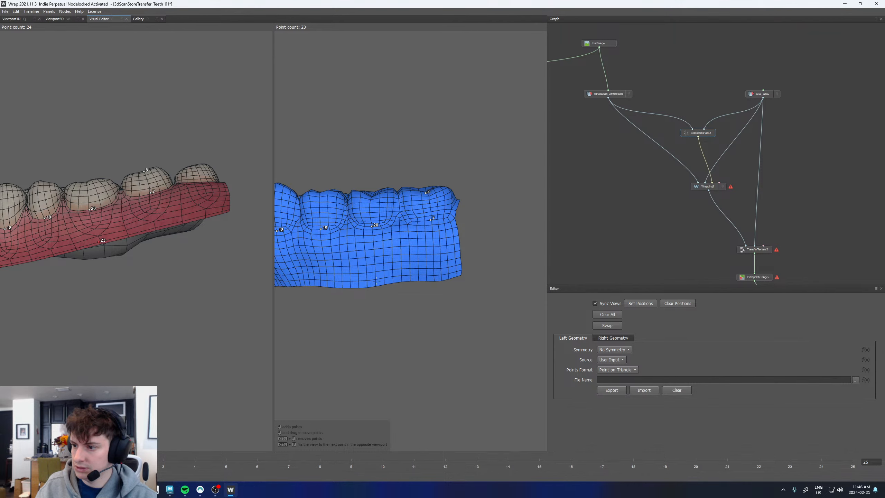
left_click(376, 281)
Check the lower teeth's point pairs and compute the lower Wrapping node
scroll(376, 280, "down", 5)
left_click_drag(376, 280, 419, 255, "alt")
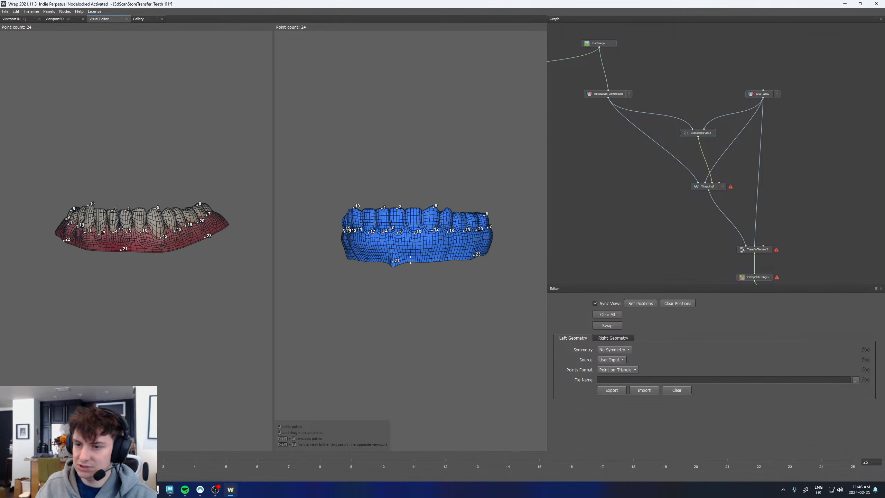
left_click_drag(191, 219, 162, 224, "alt")
right_click_drag(163, 224, 416, 194, "alt")
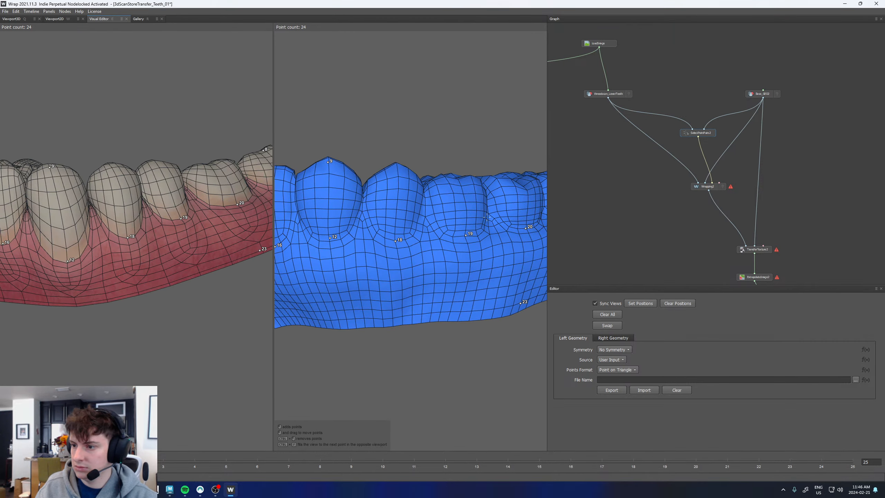
left_click(710, 189)
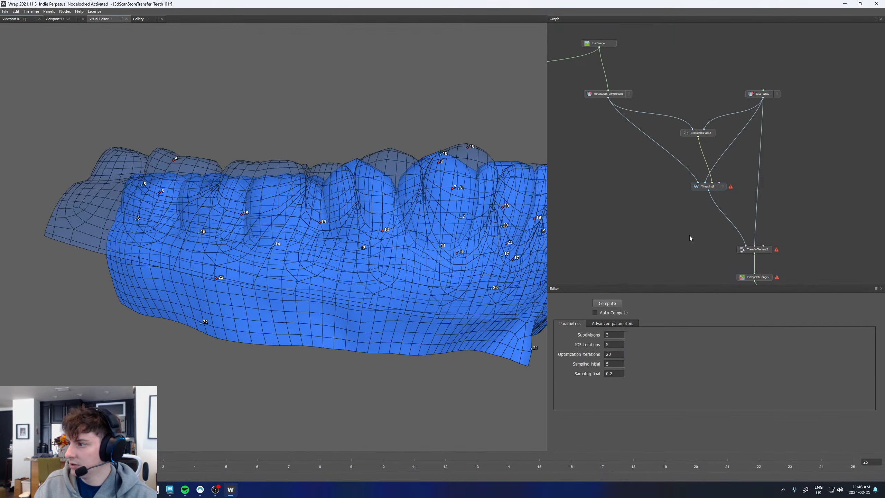
left_click(613, 304)
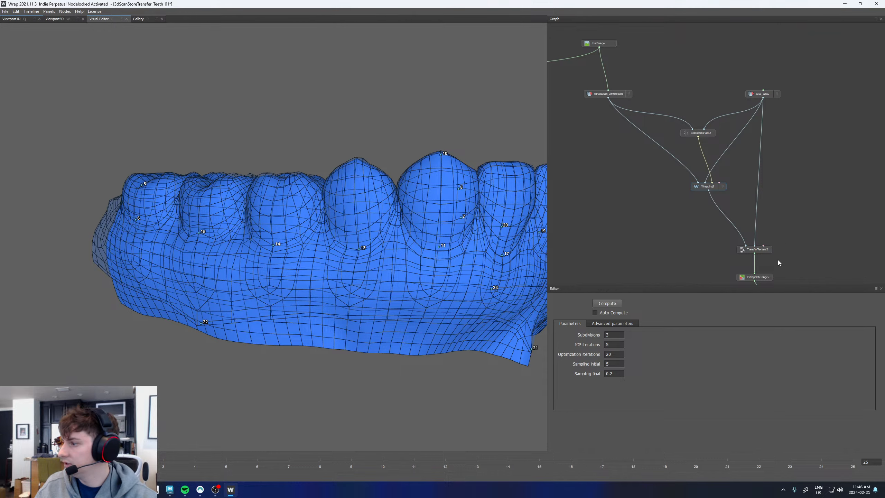
Examine the updated texture on the lower teeth in the 3D viewport
middle_click_drag(781, 237, 784, 151)
left_click(12, 19)
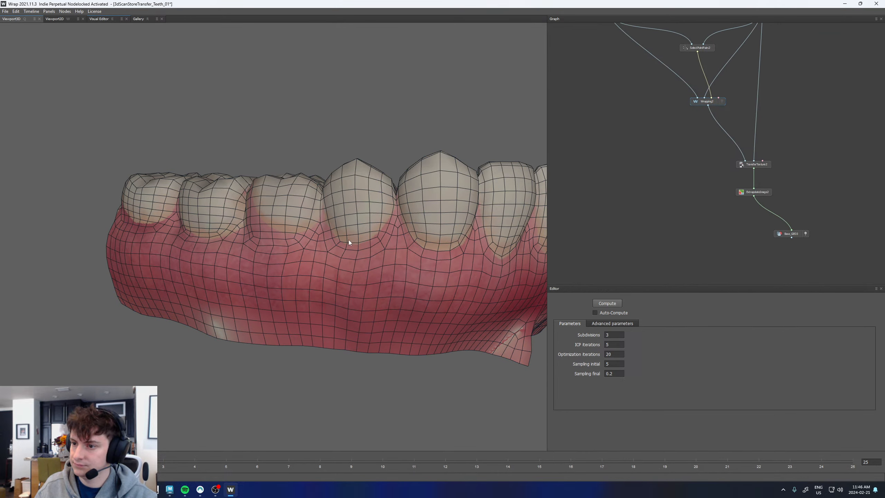
left_click_drag(348, 240, 398, 271)
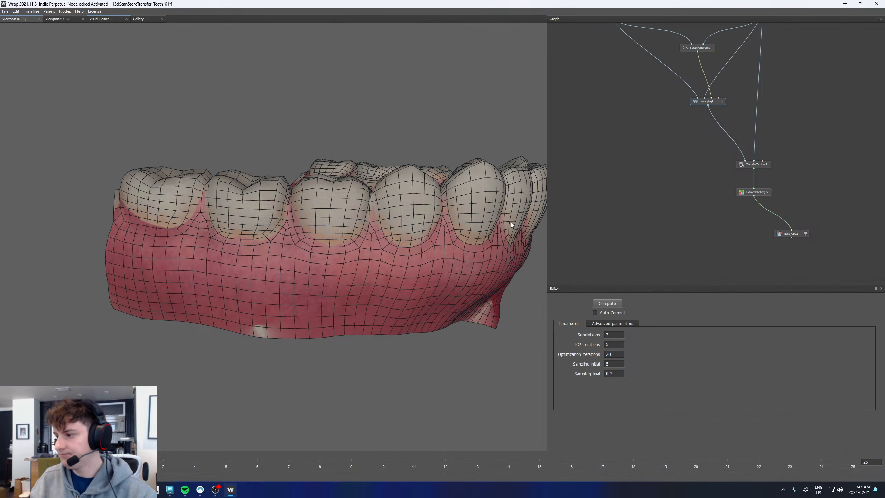
Reopen the lower teeth's point pairs and add two gumline pairs flanking point 14 at the base of the premolar
left_click_drag(293, 225, 263, 231)
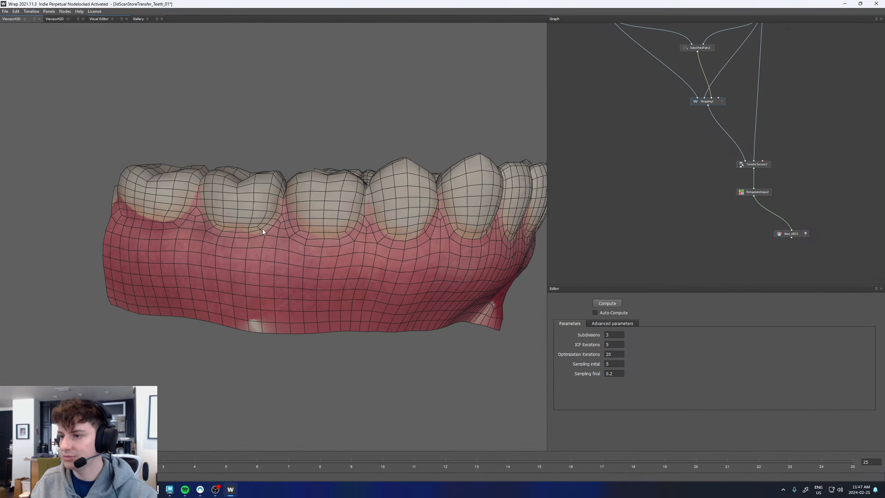
left_click(699, 49)
left_click(94, 19)
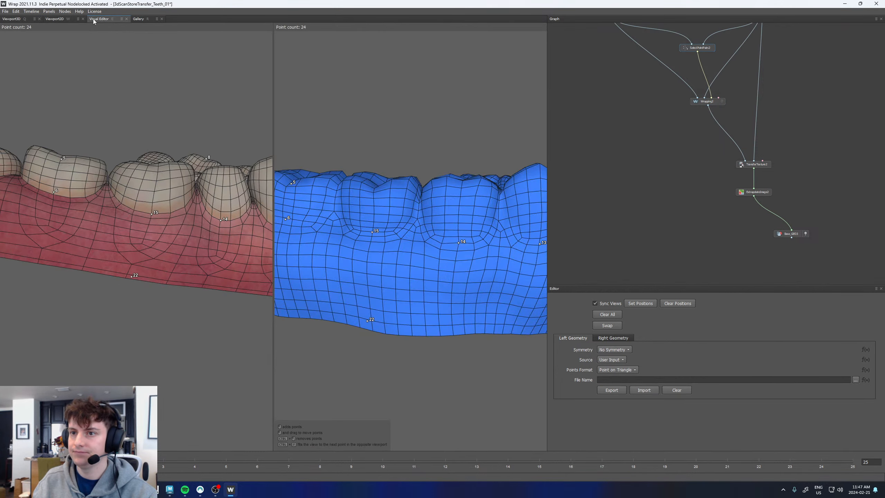
left_click_drag(370, 223, 403, 228)
scroll(403, 228, "up", 2)
left_click(406, 239)
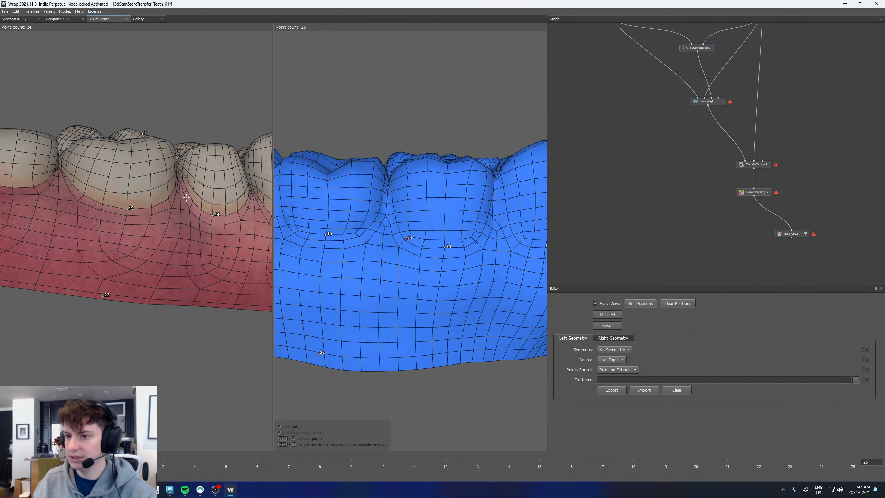
left_click(191, 199)
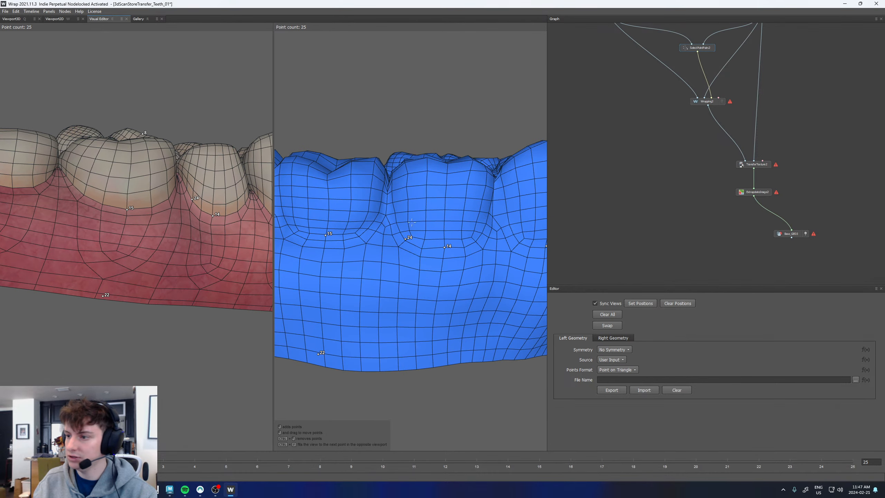
left_click_drag(411, 222, 429, 230)
left_click(449, 239)
left_click(221, 205)
Add two gumline point pairs flanking point 13, one at each edge of the neighbouring front premolar
middle_click_drag(228, 209, 136, 209, "alt")
left_click(155, 209)
left_click(395, 233)
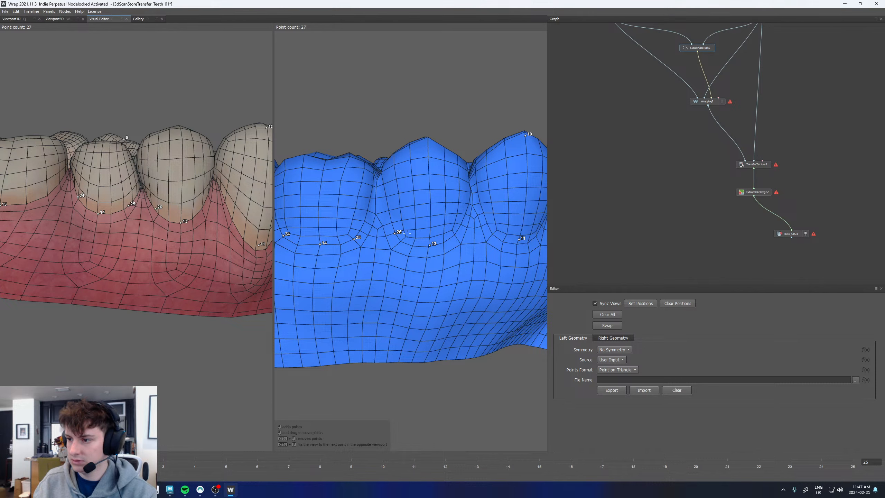
left_click(205, 203)
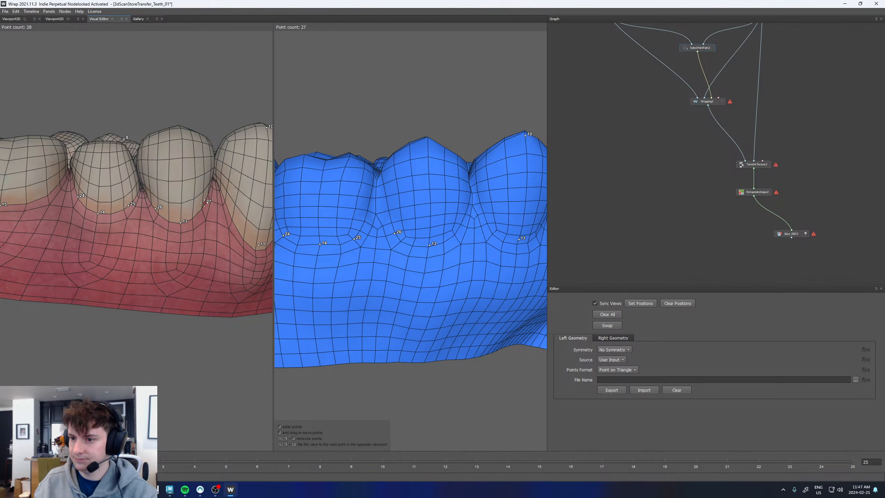
left_click(460, 227)
Add two gumline point pairs flanking point 15, at the front and rear edges of the molar's base
scroll(462, 223, "down", 3)
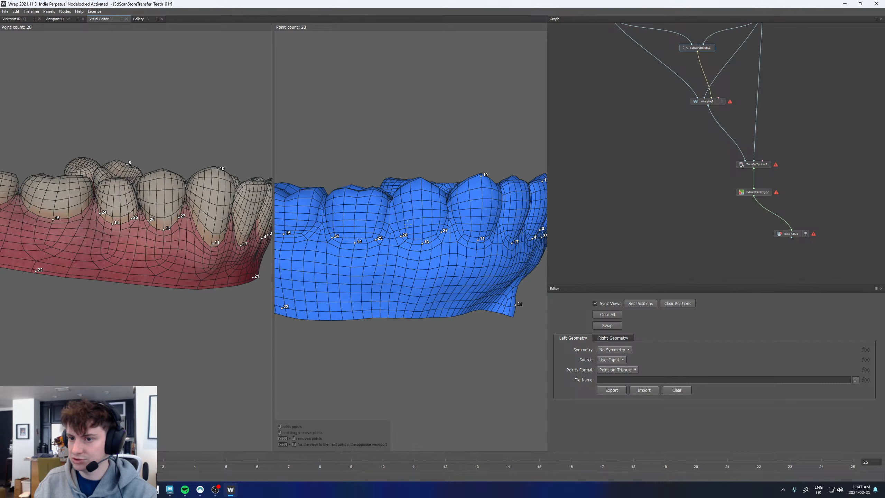
scroll(463, 222, "up", 5)
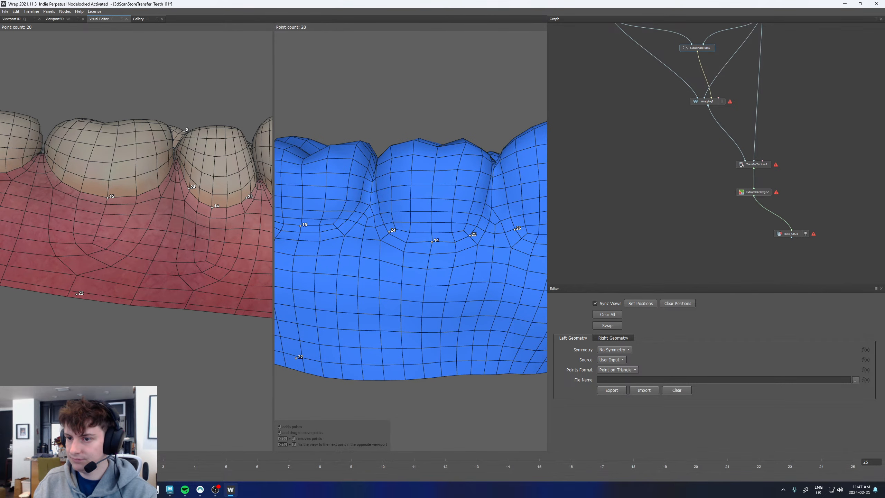
left_click(164, 179)
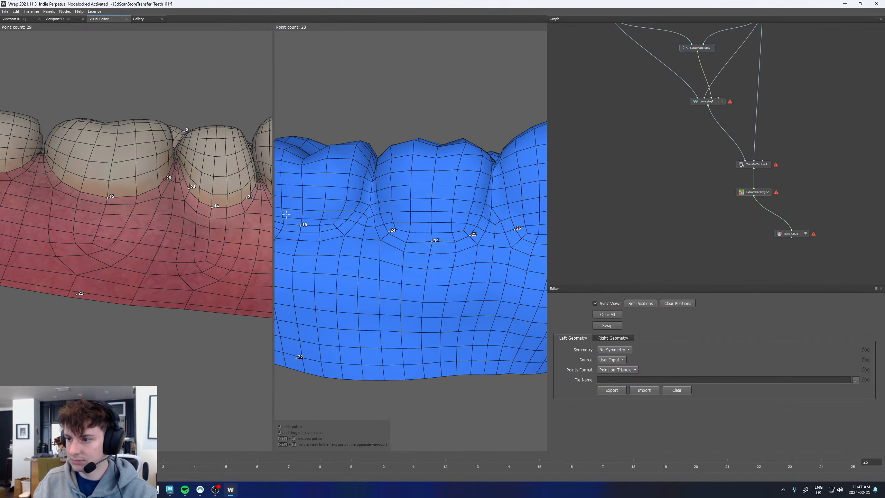
left_click(347, 223)
middle_click_drag(300, 229, 401, 215)
left_click(370, 218)
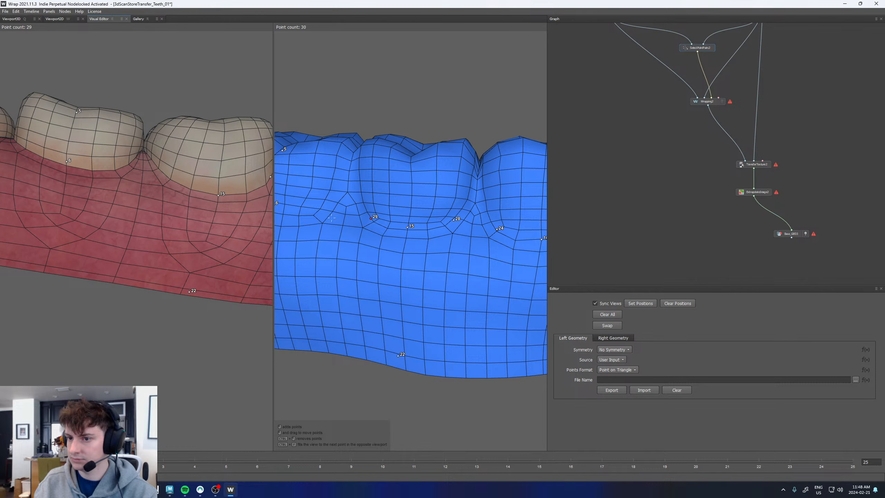
middle_click_drag(208, 184, 179, 195)
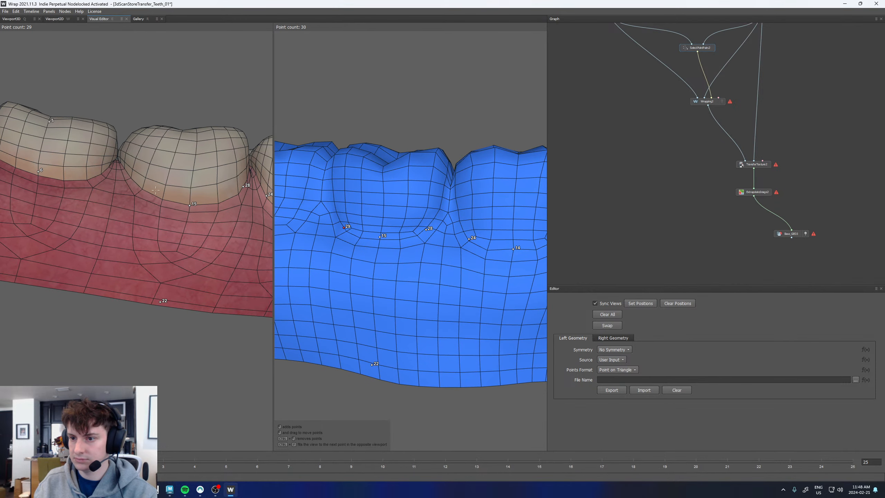
left_click(137, 183)
Add two gumline point pairs on the same side's rearmost molar, flanking its existing gumline point, and remove any misplaced point
middle_click_drag(309, 227, 384, 232)
left_click_drag(321, 219, 316, 227)
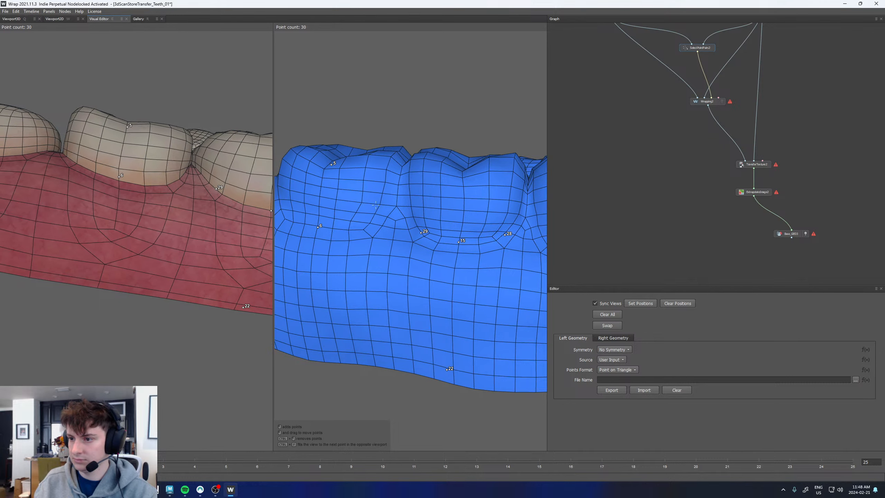
middle_click_drag(138, 189, 170, 195)
left_click(148, 182)
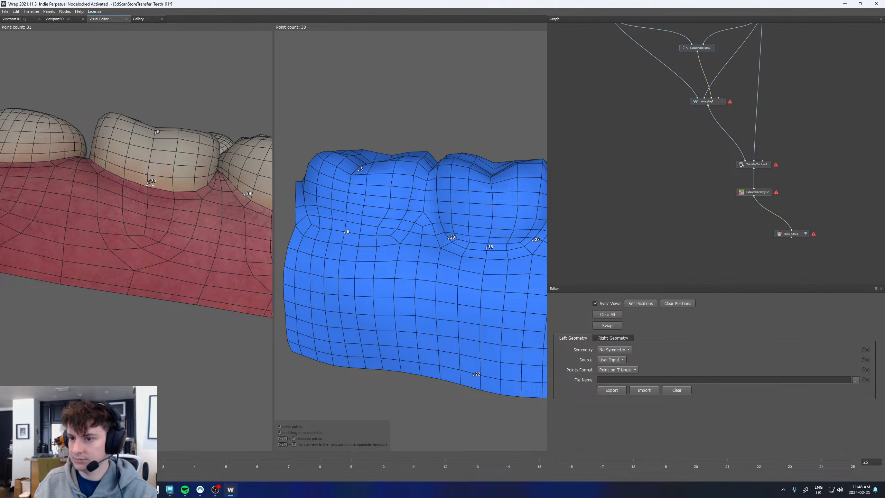
left_click(148, 183, "ctrl")
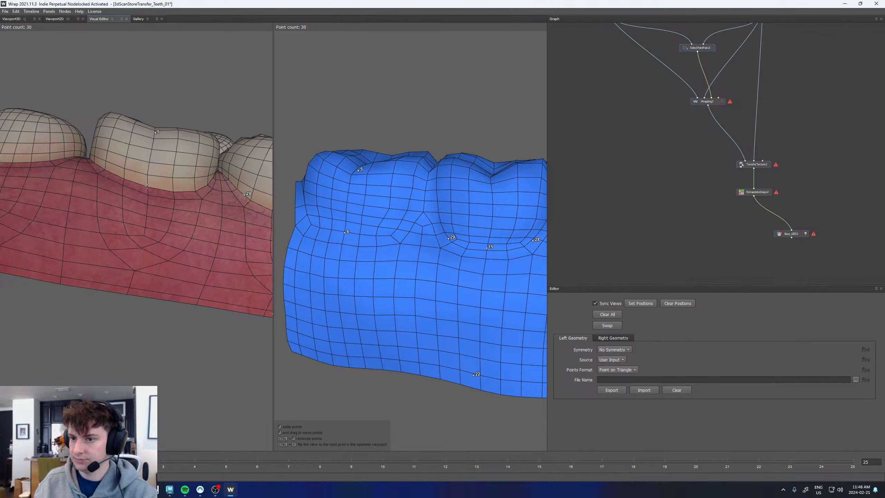
left_click(195, 191)
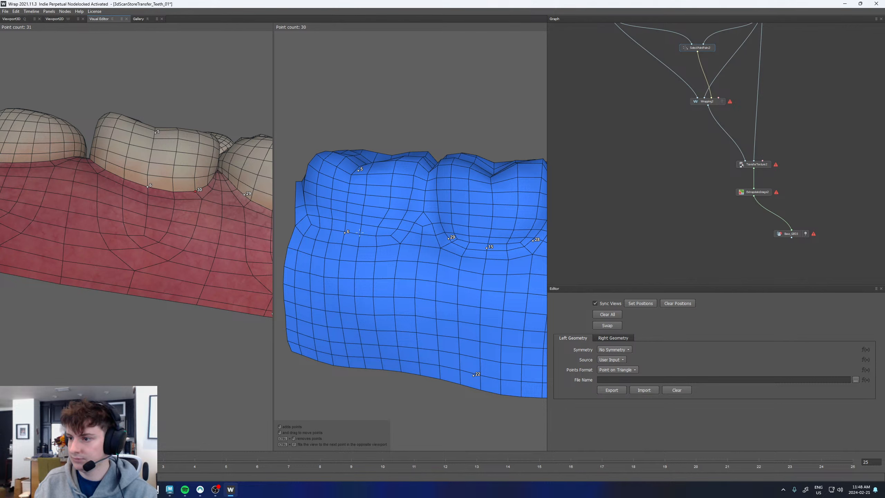
left_click(391, 235)
left_click(311, 224)
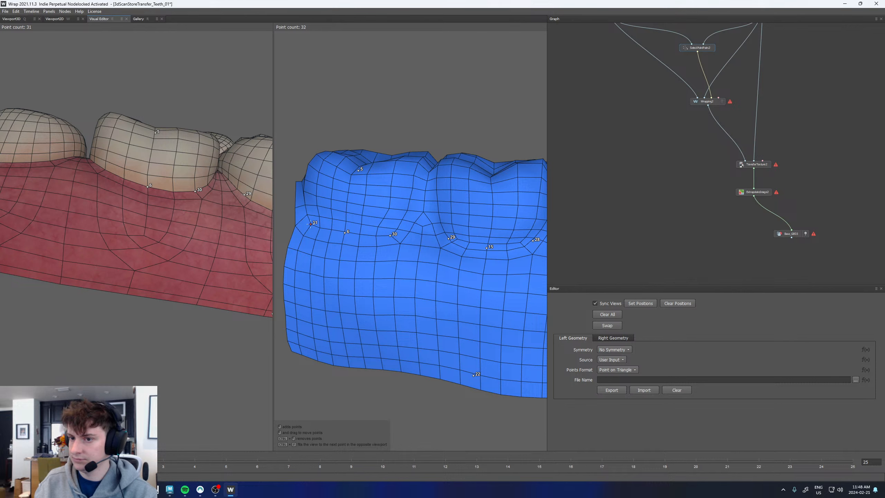
left_click(105, 169)
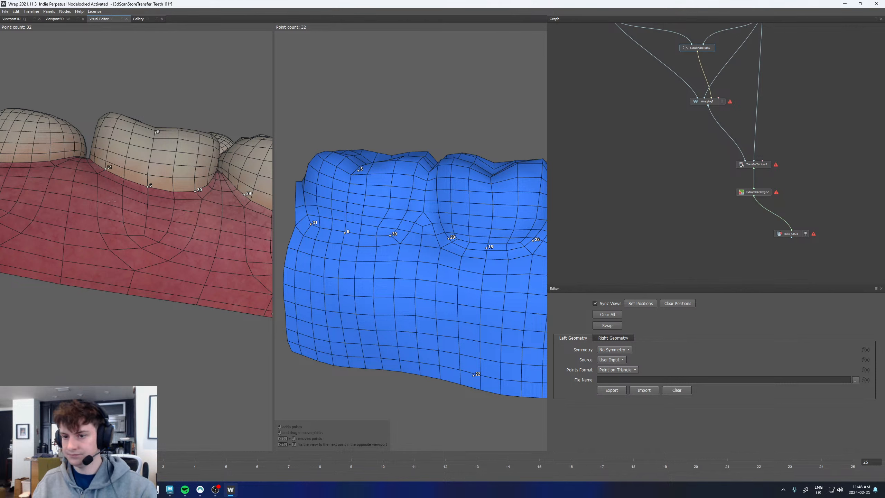
Add a point pair near the rear end of the lower gum edge on each side of the jaw
left_click(62, 276)
left_click(299, 340)
left_click_drag(464, 290, 314, 285, "alt")
left_click(474, 321)
left_click(194, 232)
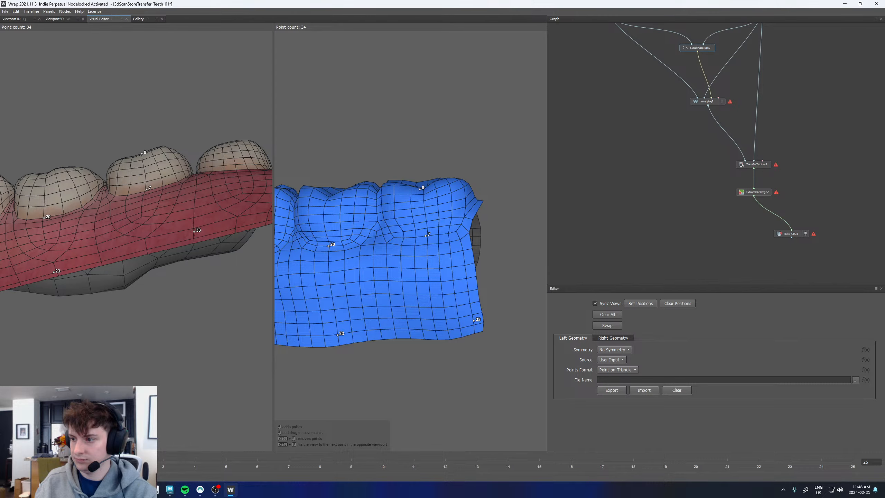
Add two gumline point pairs flanking point 18 on the opposite side's front premolar
right_click_drag(157, 183, 112, 190, "alt")
left_click_drag(112, 190, 190, 189, "alt")
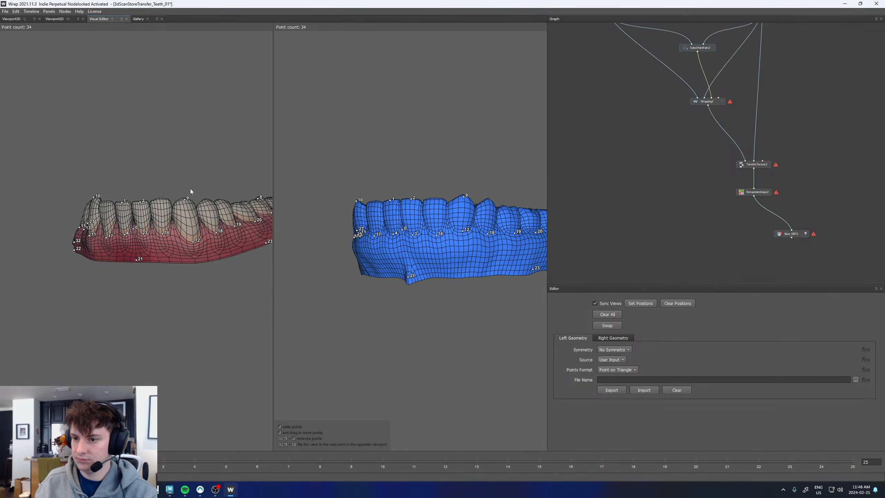
middle_click_drag(190, 189, 159, 181, "alt")
right_click_drag(159, 181, 211, 214, "alt")
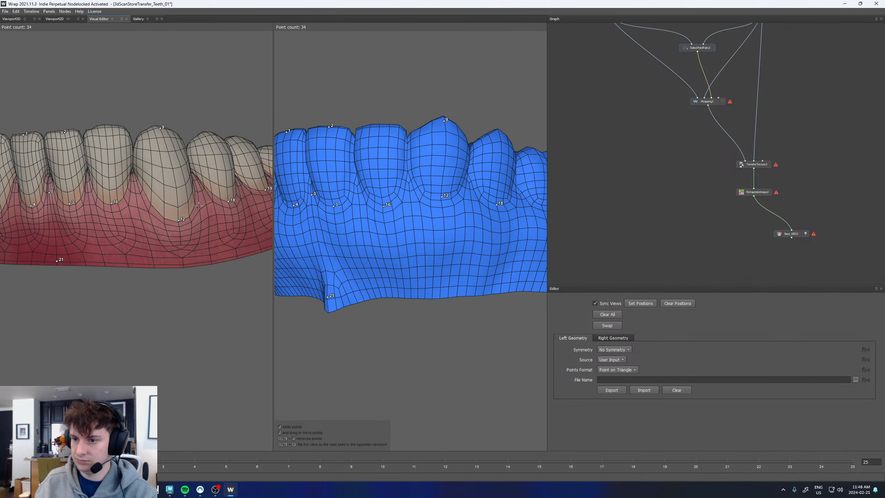
middle_click_drag(198, 205, 172, 213, "alt")
left_click_drag(172, 213, 141, 218, "alt")
right_click_drag(141, 218, 185, 240, "alt")
left_click(104, 224)
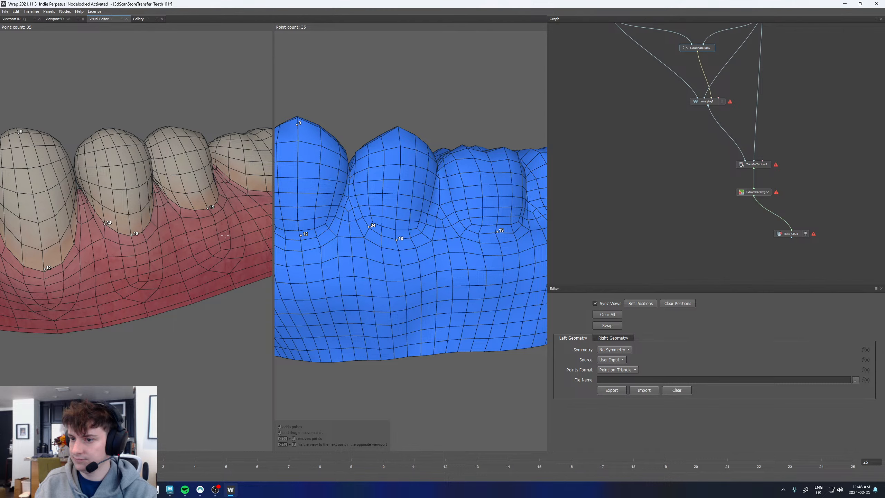
left_click(152, 216)
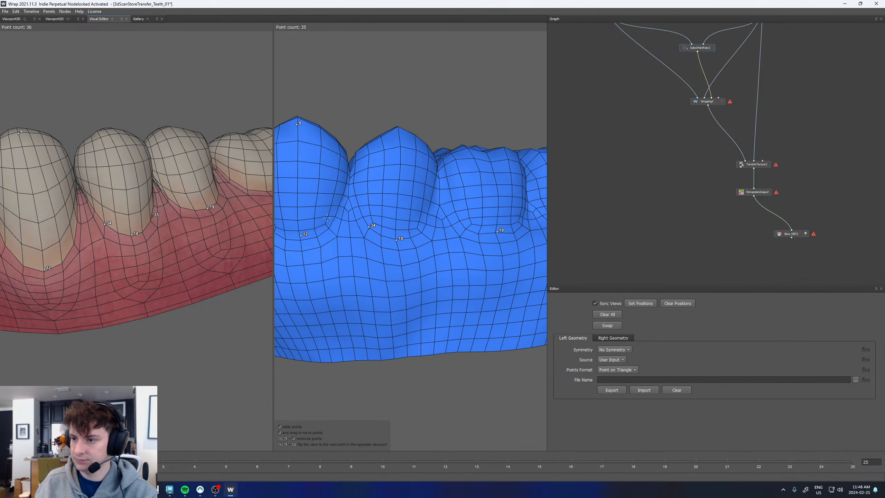
left_click(424, 229)
Compute the lower Wrapping node and check the refreshed texture along the gumline in the 3D viewport
scroll(418, 226, "down", 6)
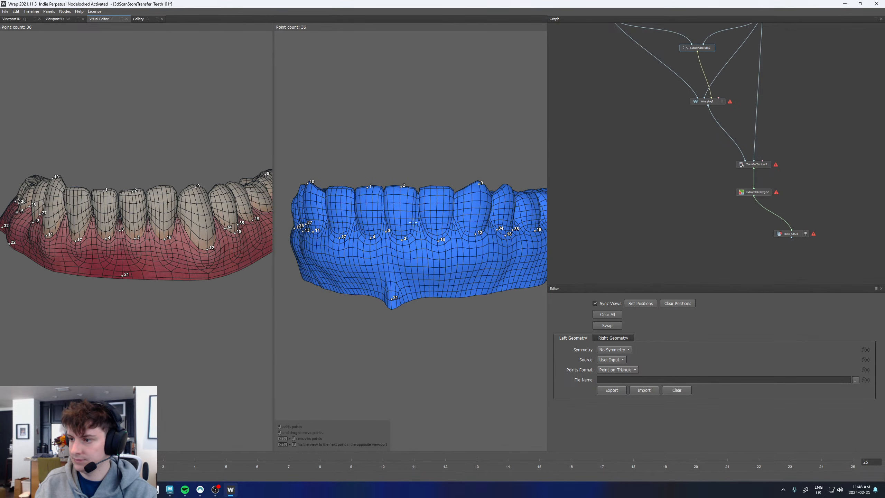
left_click(708, 101)
left_click(607, 303)
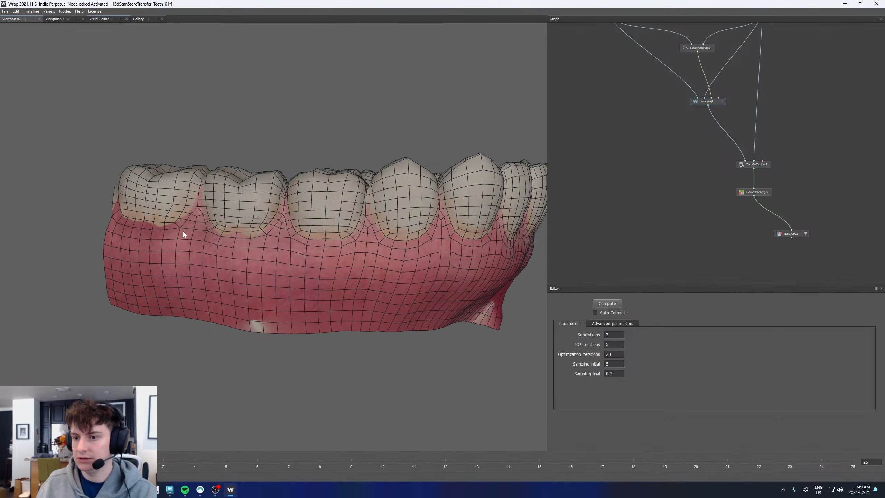
left_click_drag(386, 227, 272, 227)
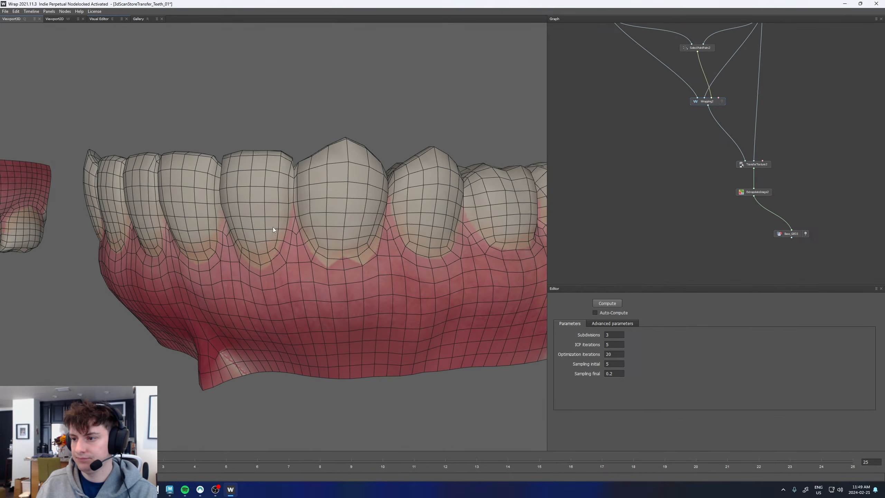
scroll(358, 255, "down", 3)
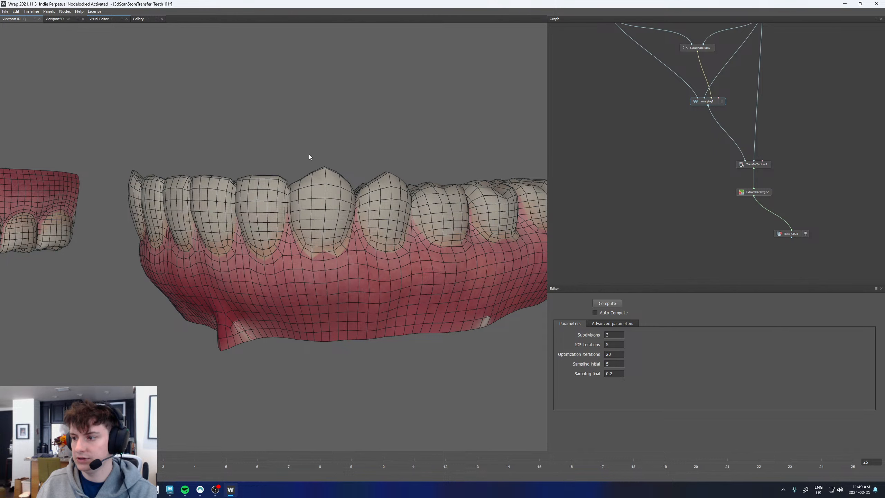
Return to the lower teeth's point pairs and add two gumline pairs flanking point 12 at the canine's base
middle_click_drag(704, 135, 699, 169)
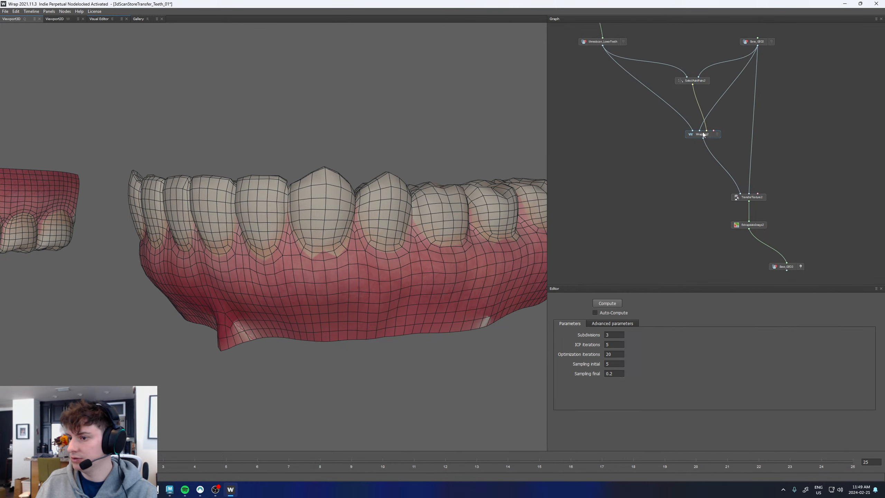
left_click(699, 84)
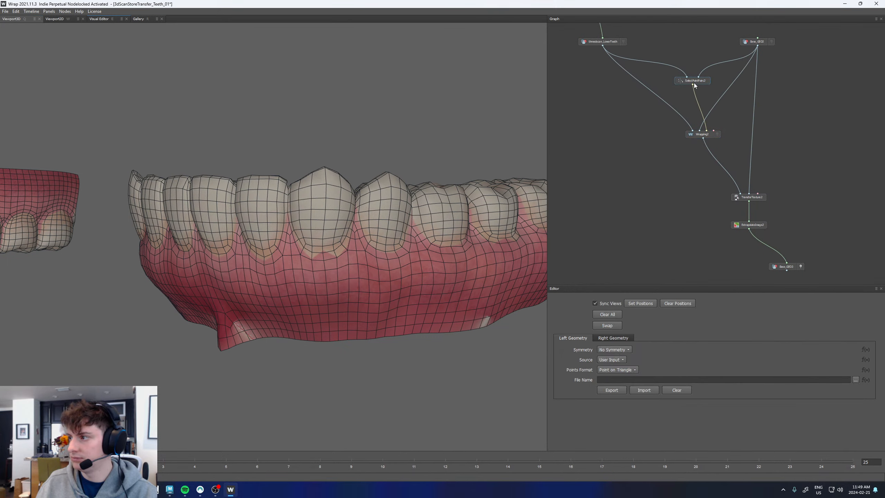
left_click(101, 19)
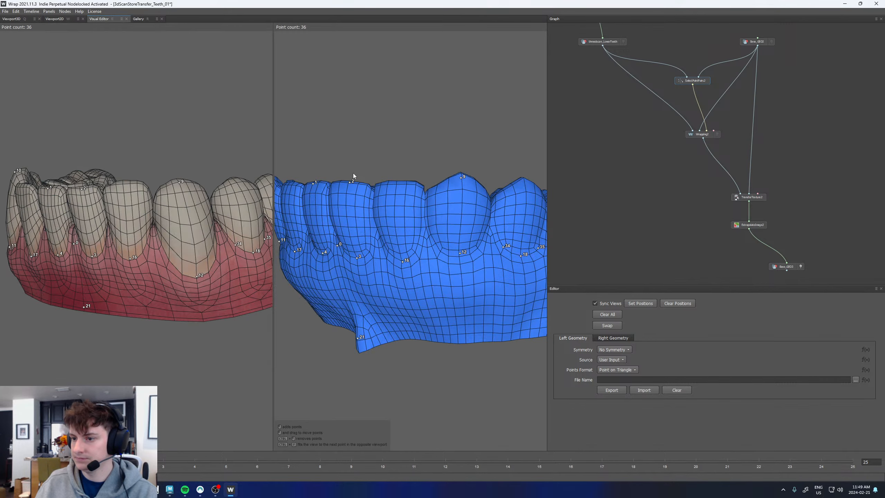
middle_click_drag(463, 270, 421, 263, "alt")
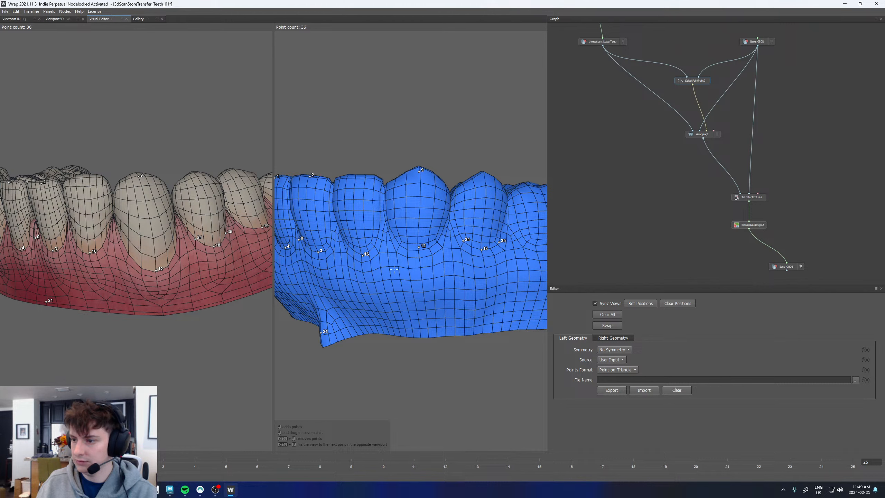
left_click(127, 252)
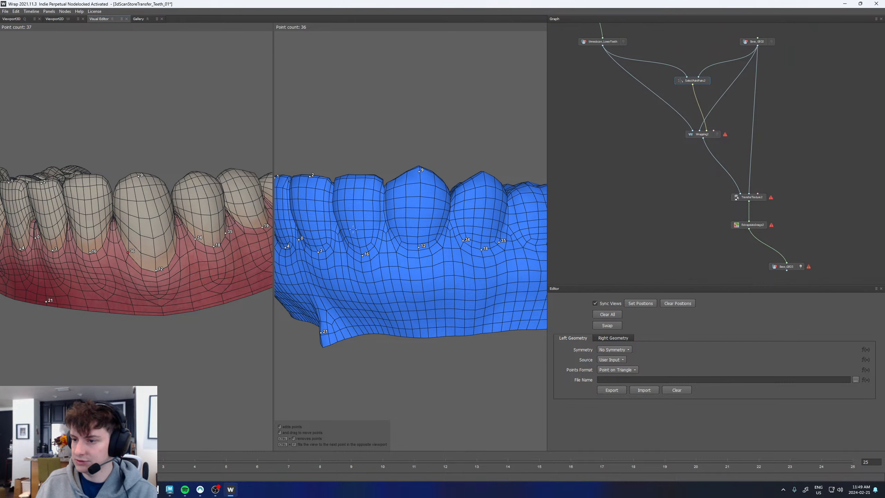
left_click(396, 240)
left_click(177, 248)
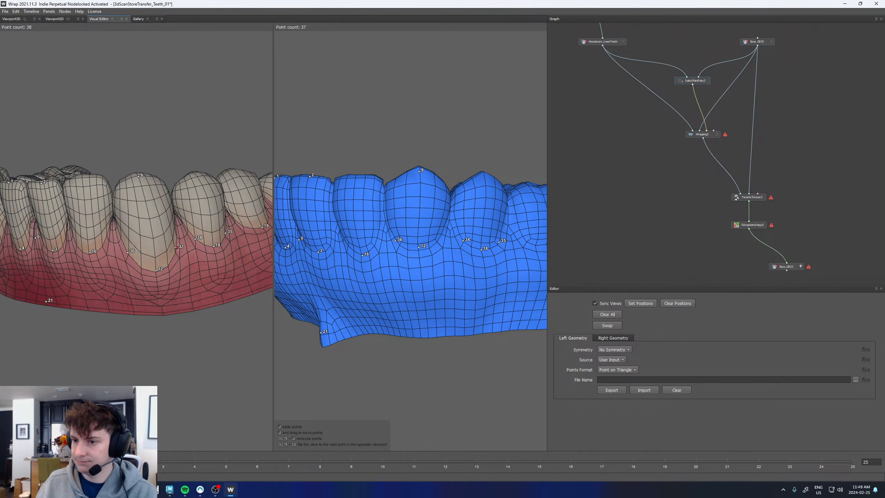
left_click(441, 238)
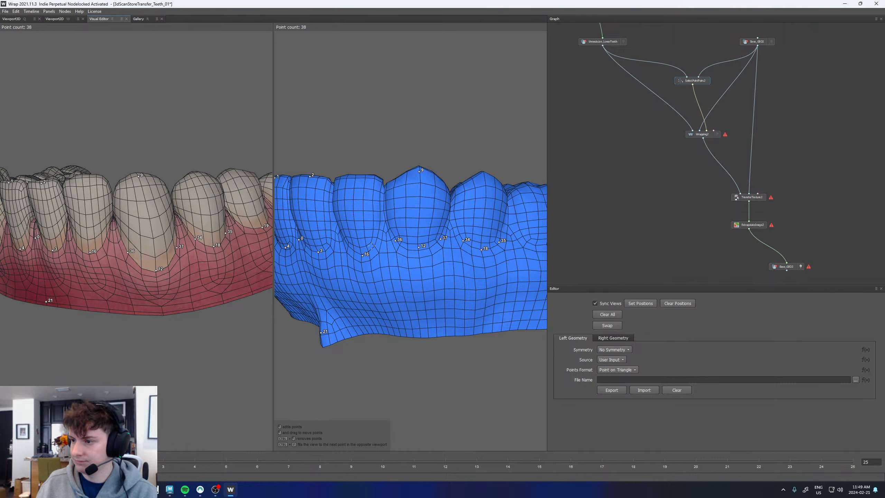
Add a gumline point pair beside point 16, on the edge of the incisor that faces the canine
left_click(107, 237)
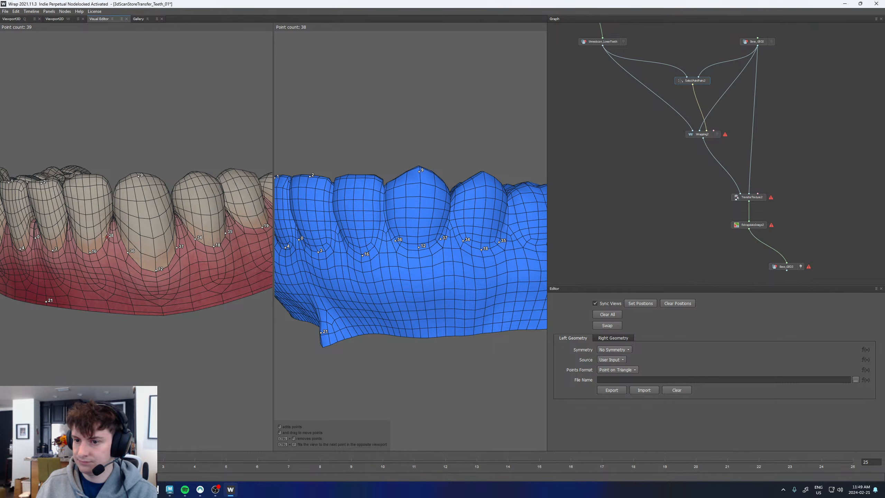
left_click(377, 238)
left_click_drag(362, 243, 371, 241, "alt")
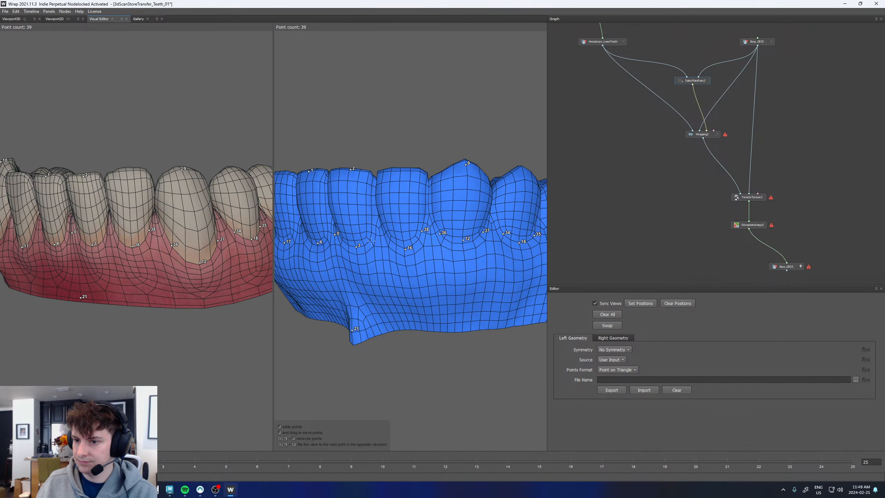
Add three gumline point pairs: one on the far edge of point 16's incisor and two flanking point 11 at the opposite canine
left_click(113, 230)
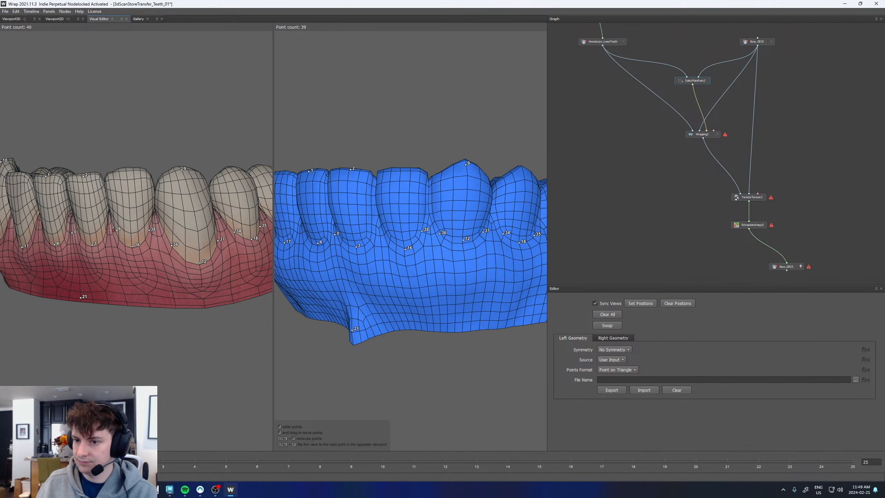
left_click(387, 233)
left_click_drag(348, 240, 432, 244, "alt")
scroll(244, 241, "up", 3)
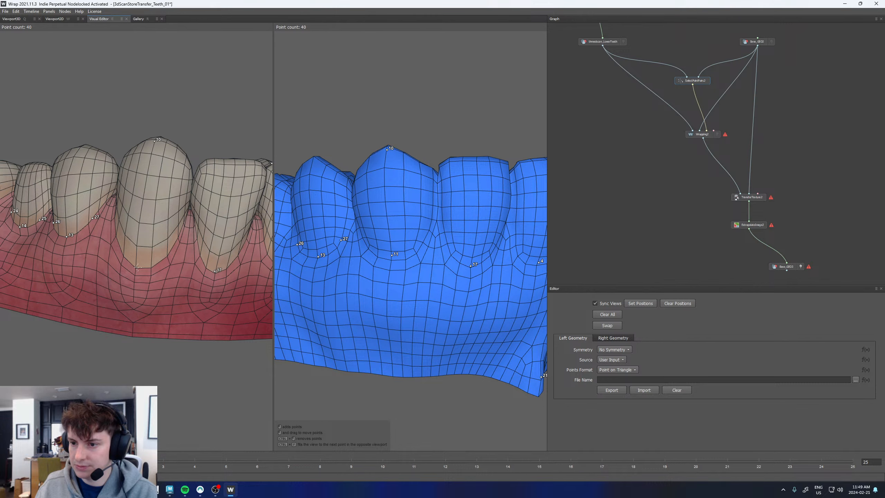
left_click(178, 239)
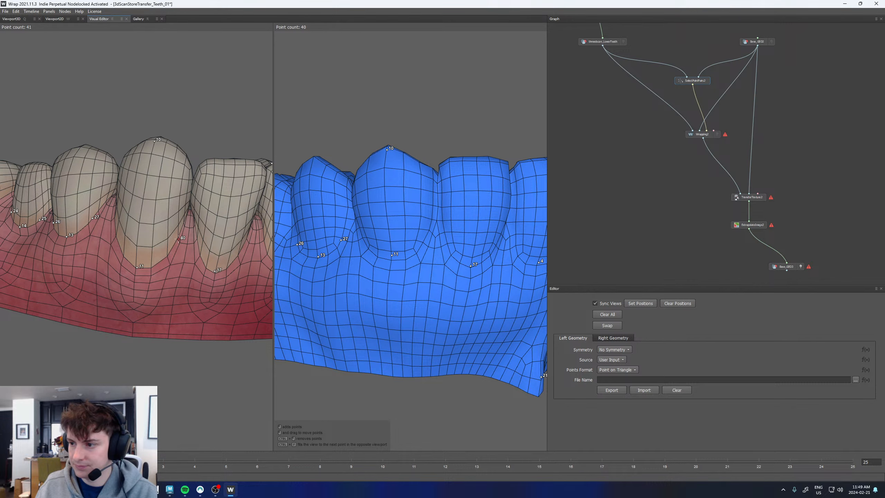
left_click(424, 246)
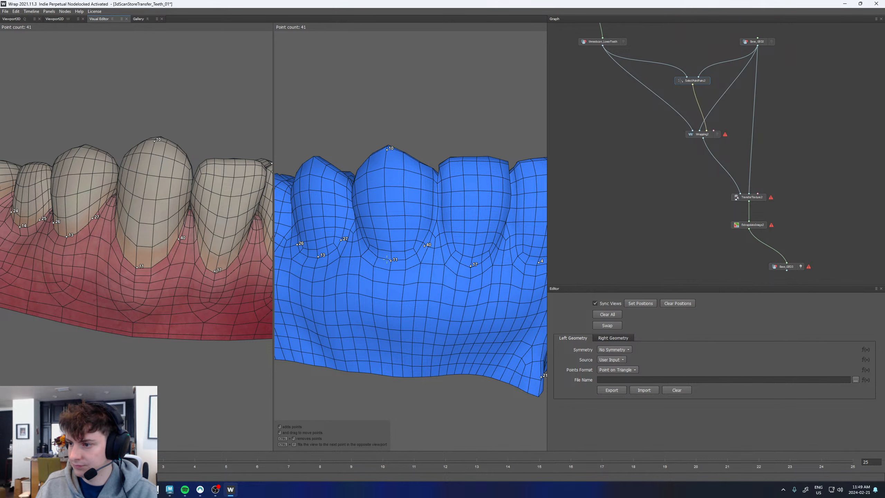
left_click_drag(392, 260, 424, 254, "alt")
left_click(446, 243)
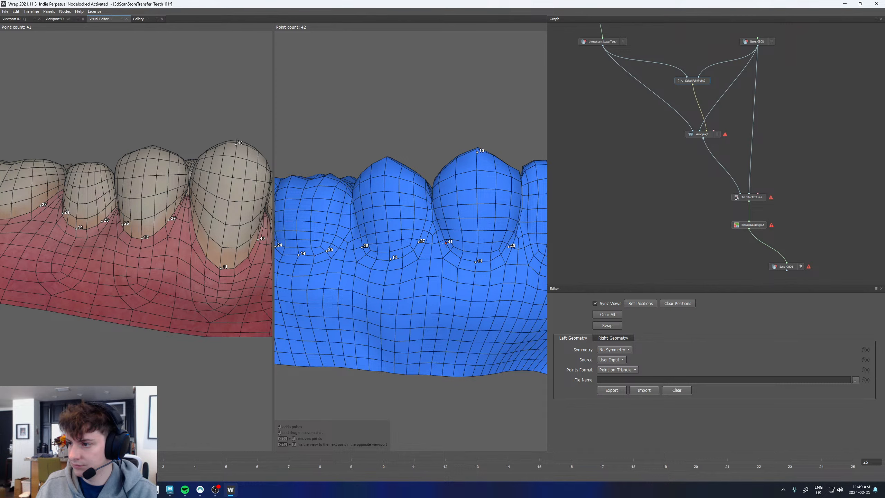
left_click(196, 237)
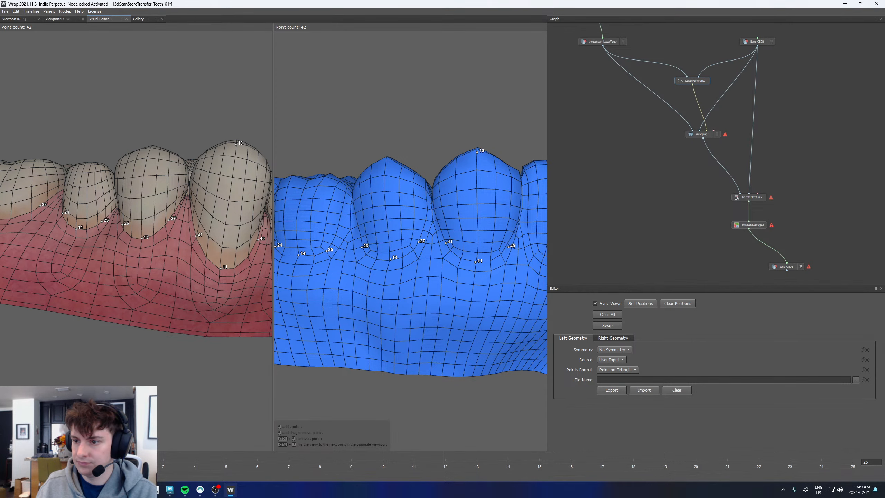
Compute the lower Wrapping node and inspect the refreshed wrap closely around the canine and premolar gumline
scroll(256, 250, "down", 8)
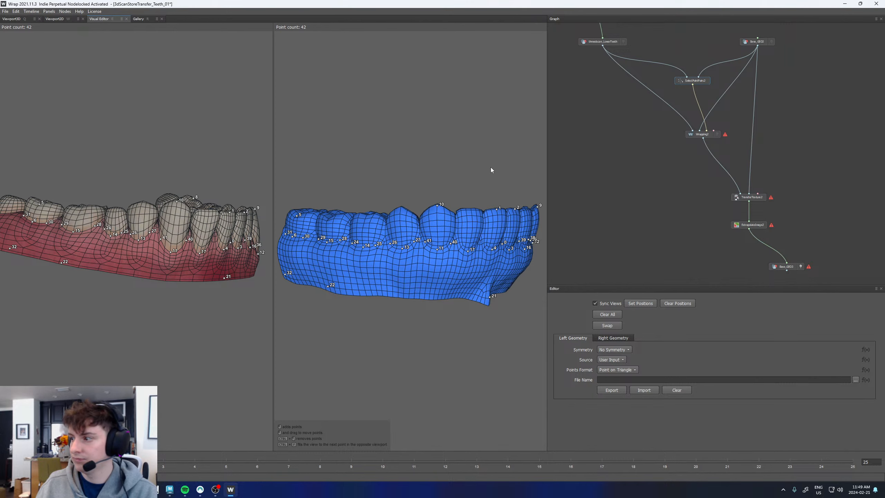
left_click(705, 131)
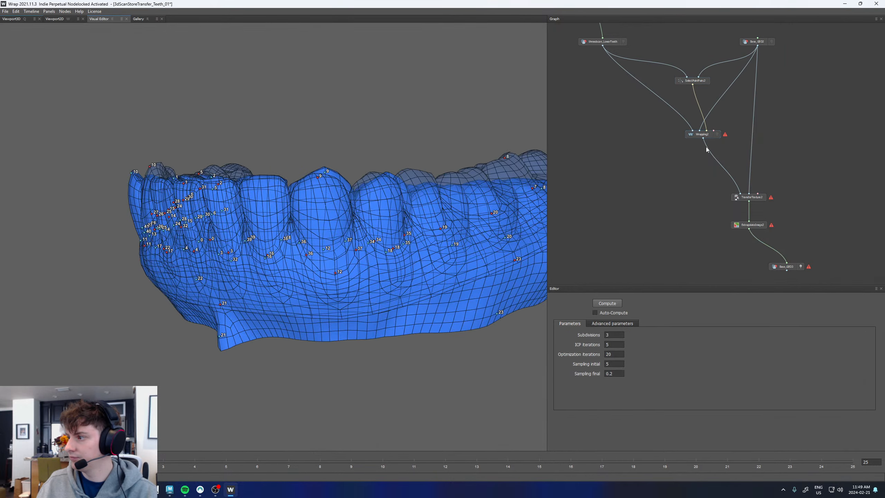
left_click(616, 304)
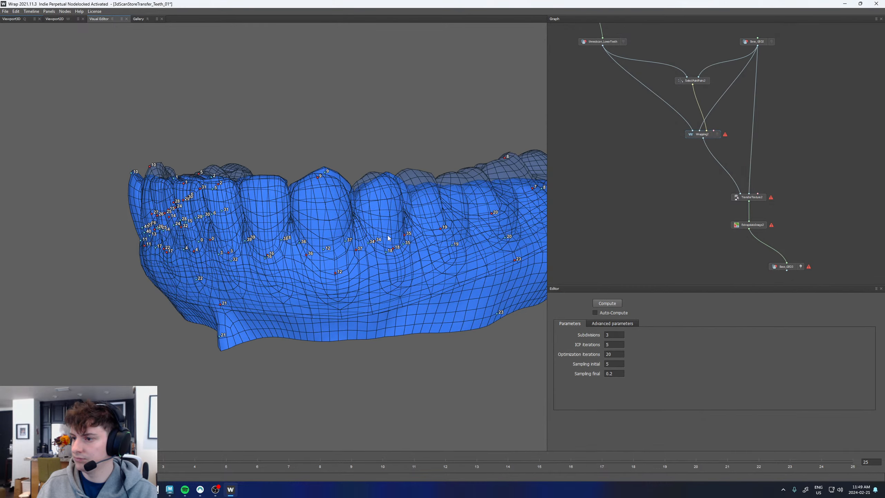
left_click_drag(342, 243, 354, 245, "alt")
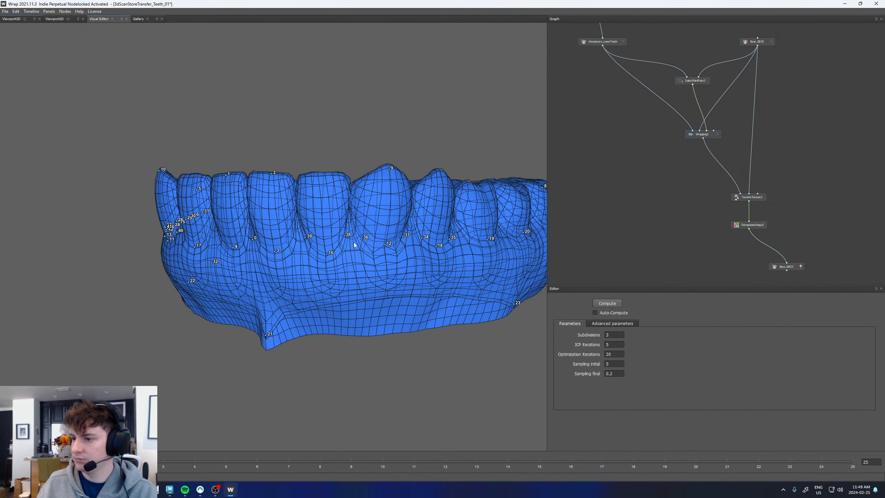
middle_click_drag(385, 251, 279, 255, "alt")
right_click_drag(278, 255, 375, 302, "alt")
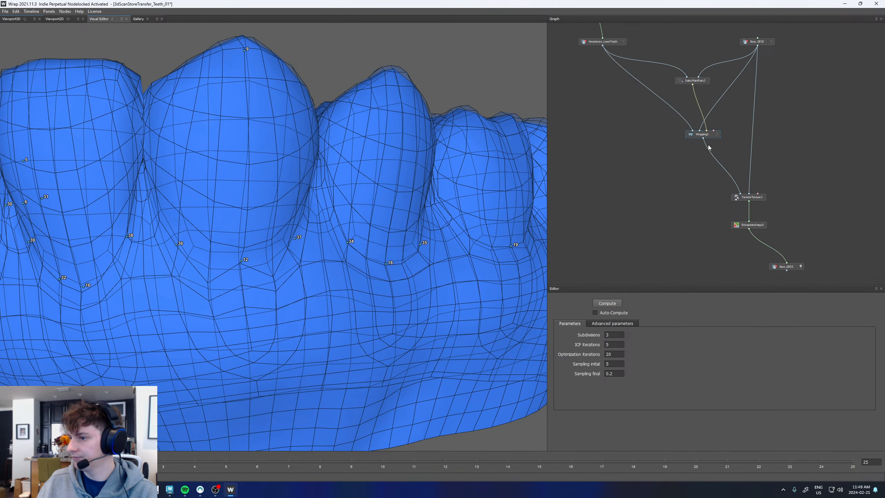
Add a Brush node to the graph beside the lower Wrapping node's output
left_click(693, 163)
key("Tab")
left_click(653, 158)
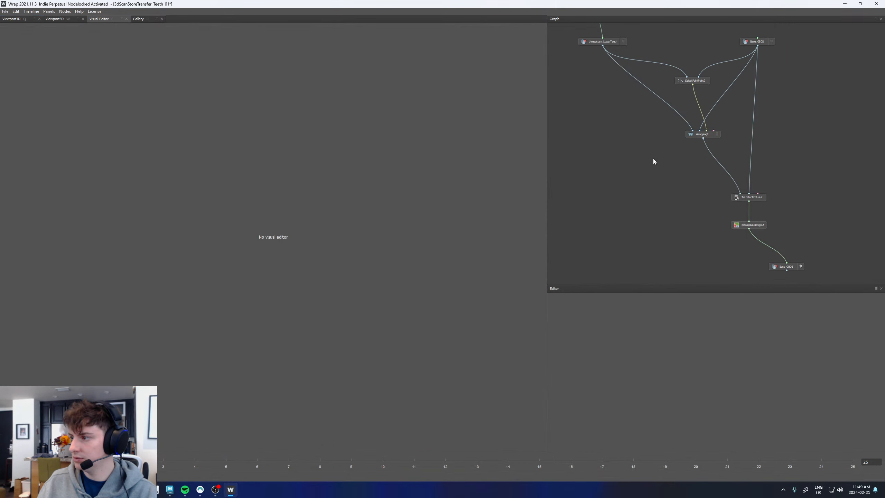
key("Tab")
type("brush")
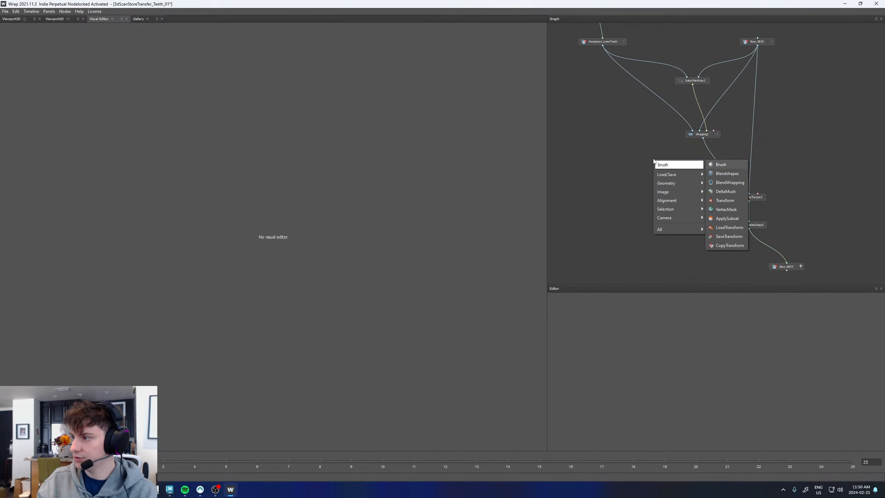
left_click(721, 164)
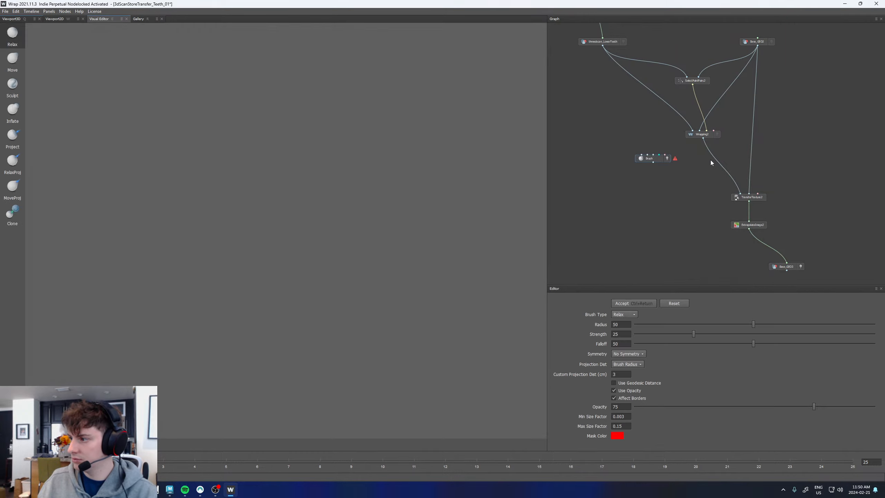
Wire the Wrapping result, the base mesh and the original lower teeth into the Brush node, and feed its output into TransferTexture2
mouse_move(653, 159)
left_mouse_down()
mouse_move(693, 159)
mouse_move(693, 174)
left_mouse_up()
left_click_drag(703, 138, 681, 170)
left_click_drag(758, 46, 687, 169)
middle_click_drag(701, 165, 718, 141)
scroll(718, 141, "up", 1)
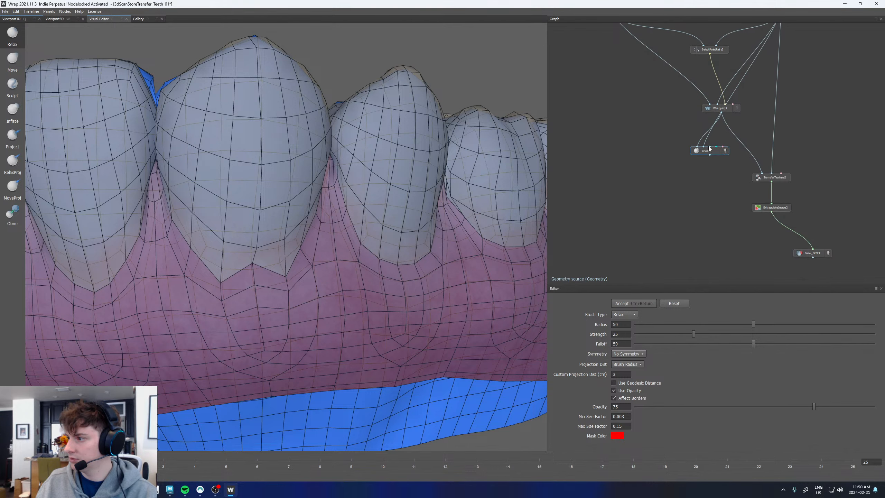
scroll(633, 80, "down", 2)
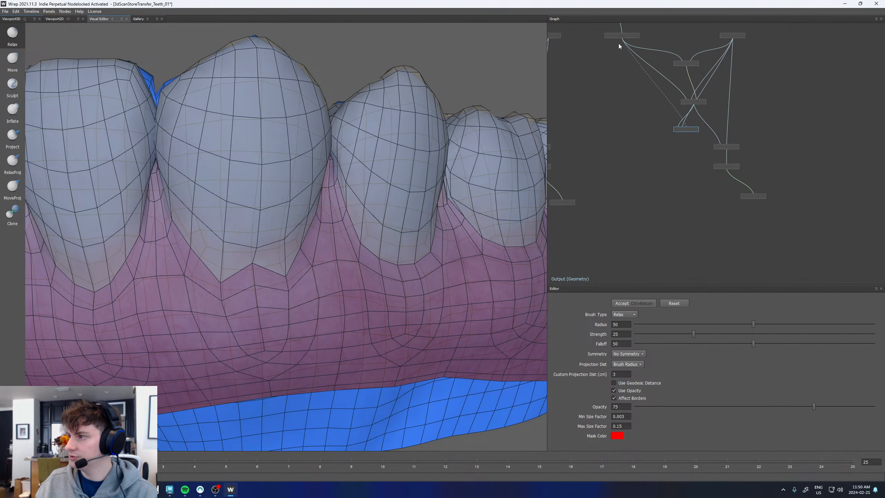
scroll(684, 132, "up", 3)
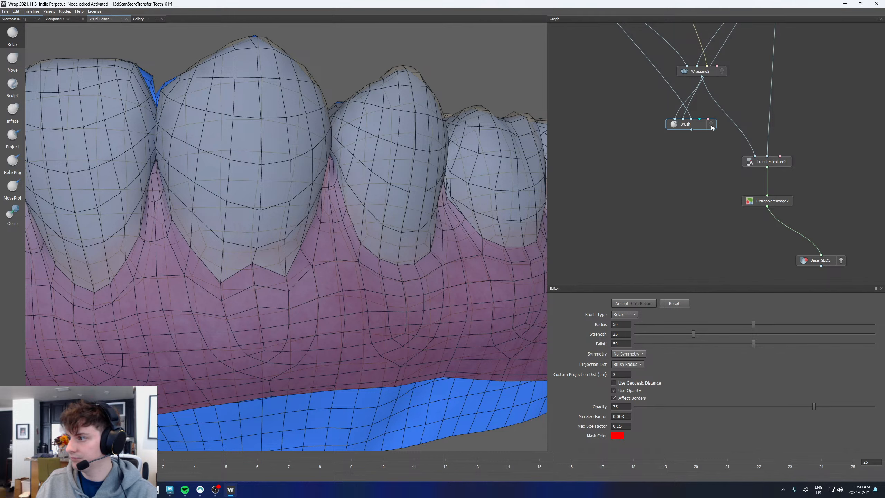
mouse_move(691, 129)
left_mouse_down()
mouse_move(755, 146)
mouse_move(756, 156)
left_mouse_up()
left_click_drag(691, 125, 707, 125)
Smooth the jagged gumline under the canine with the RelaxProj brush at radius 18 and check the neighbouring teeth
mouse_move(307, 233)
right_mouse_down("alt")
mouse_move(269, 229)
mouse_move(257, 244)
right_mouse_up("alt")
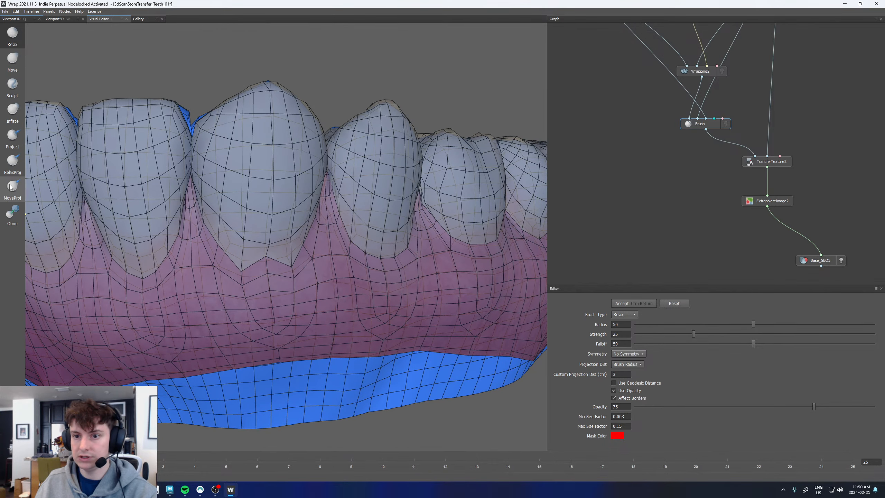
left_click(16, 170)
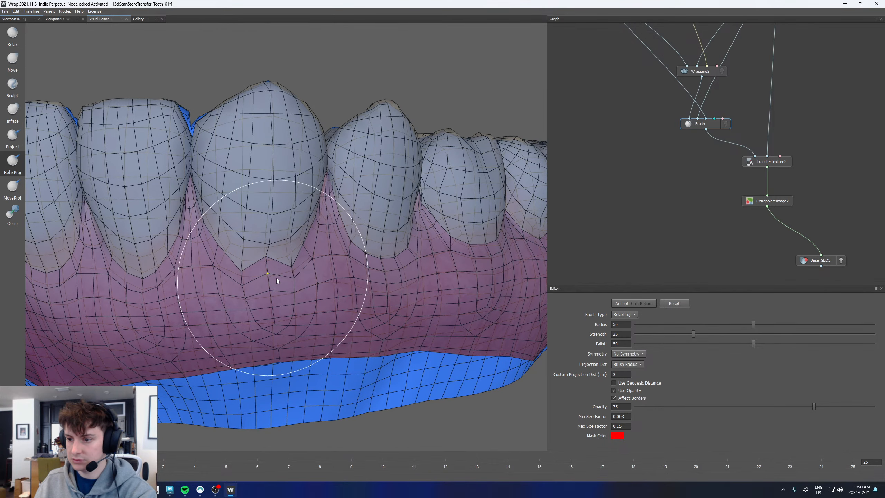
scroll(266, 277, "down", 10, "ctrl")
mouse_move(266, 272)
left_mouse_down()
mouse_move(265, 264)
mouse_move(273, 269)
left_mouse_up()
left_click_drag(380, 262, 406, 262, "alt")
scroll(406, 262, "down", 5)
left_click_drag(244, 273, 334, 271, "alt")
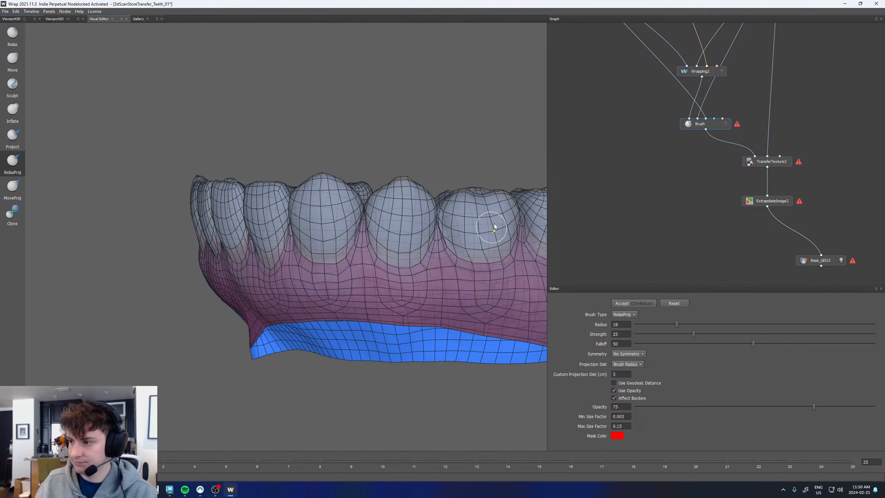
left_click_drag(432, 237, 220, 238, "alt")
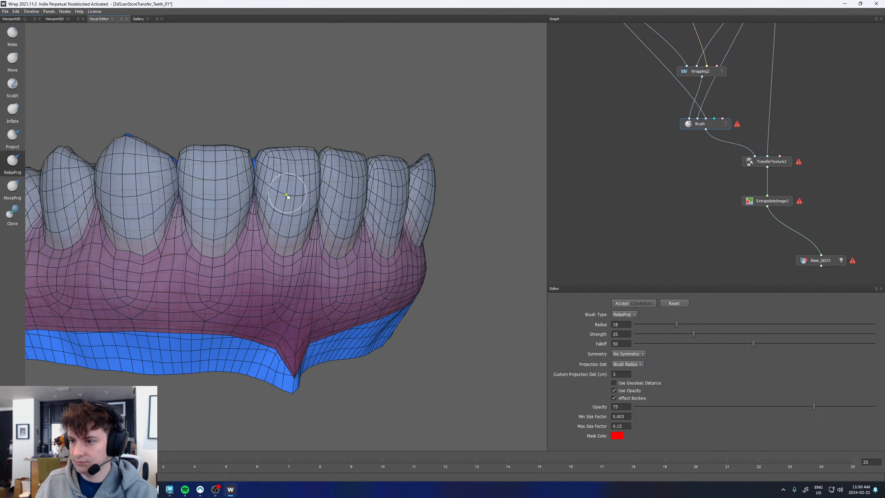
left_click_drag(292, 193, 256, 213, "alt")
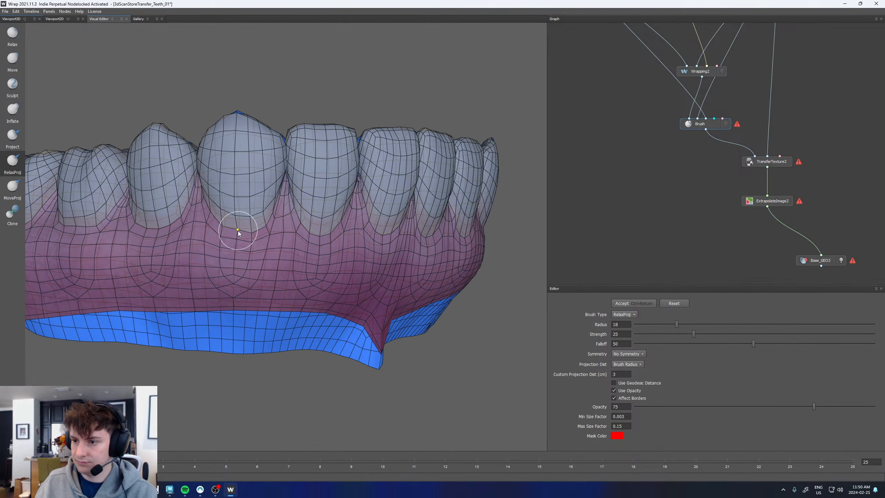
Adjust the gumline from the canine back to the molars with the MoveProj brush so it follows the base mesh
left_click(13, 189)
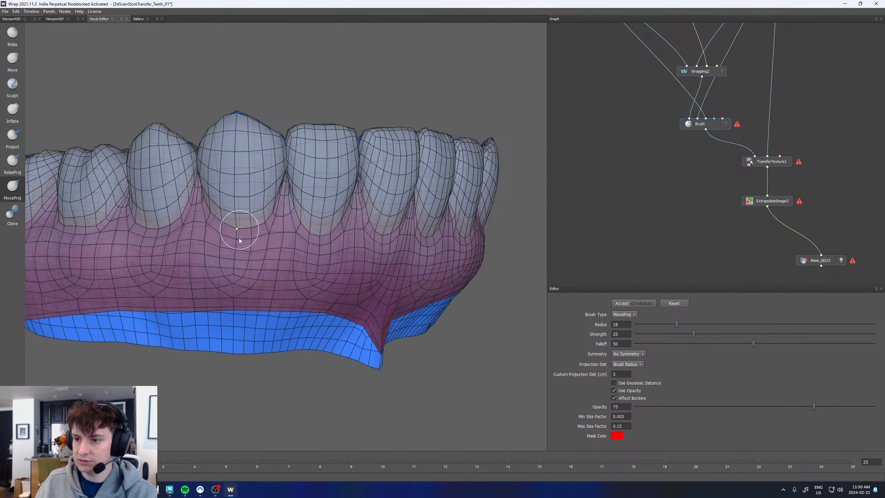
left_click_drag(197, 247, 360, 232, "alt")
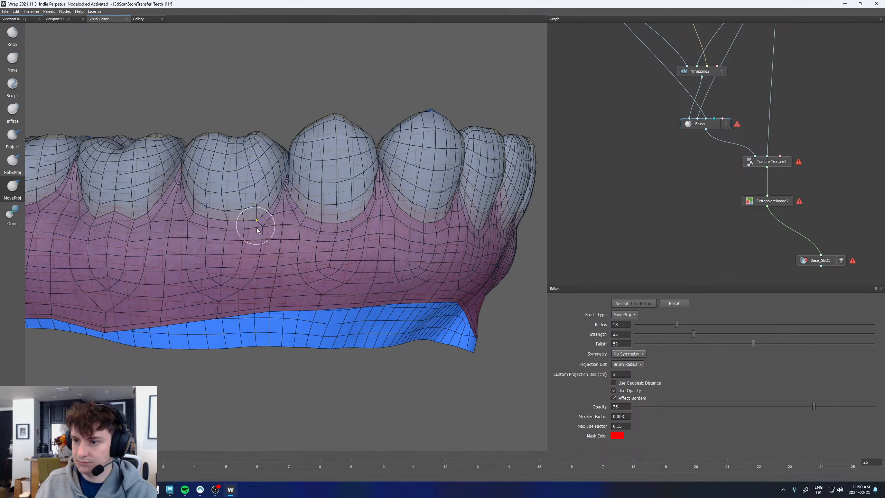
left_click_drag(168, 228, 215, 220, "alt")
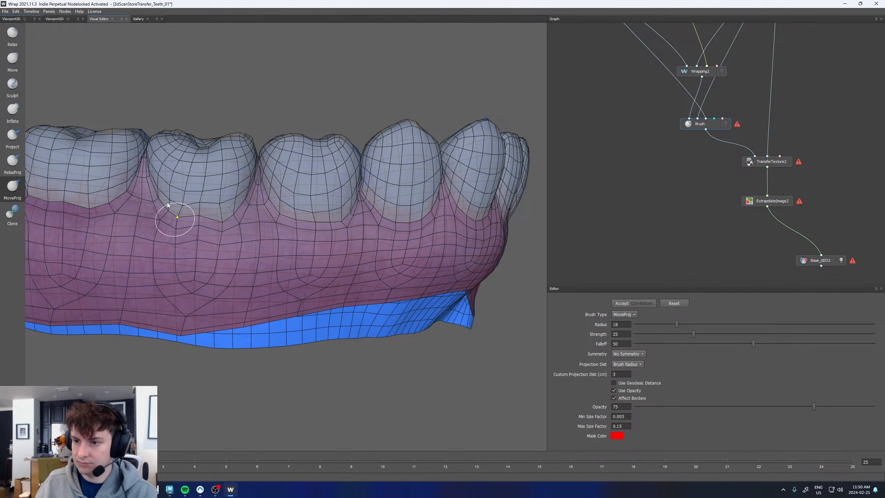
Relax the gumline beneath the rear molars with the RelaxProj brush
left_click(12, 161)
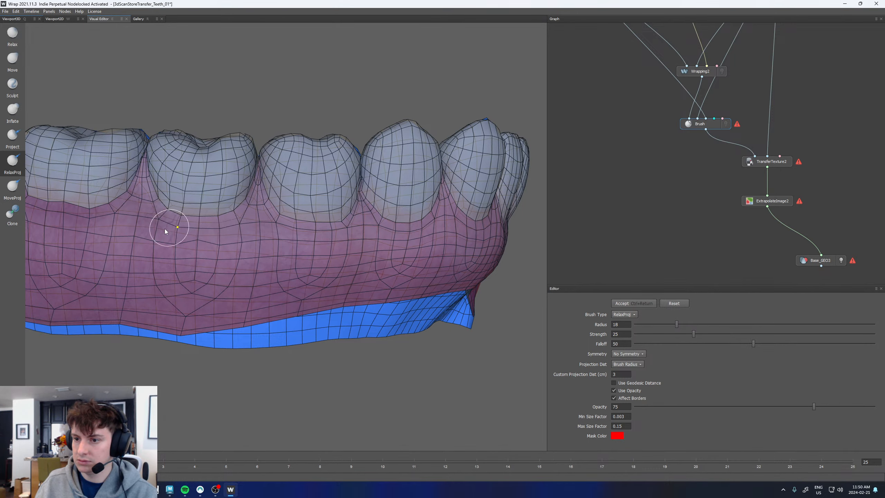
middle_click_drag(153, 222, 300, 222, "alt")
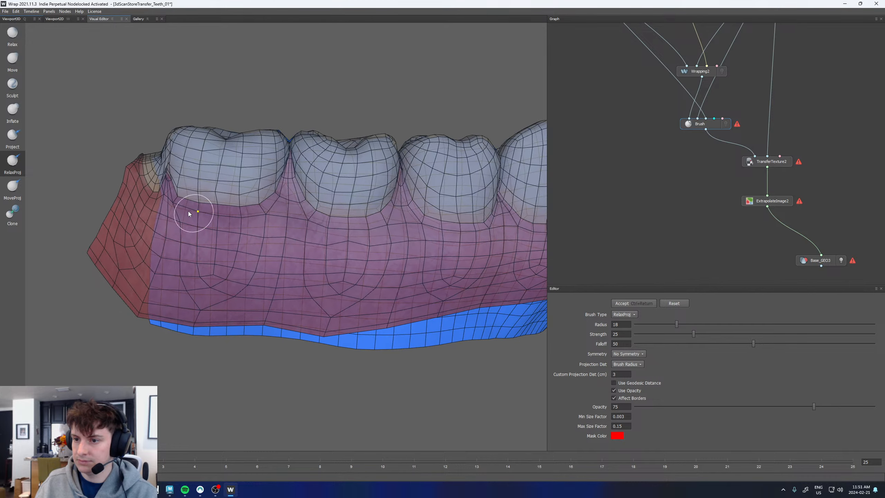
scroll(383, 258, "down", 3)
left_click_drag(397, 247, 275, 218, "alt")
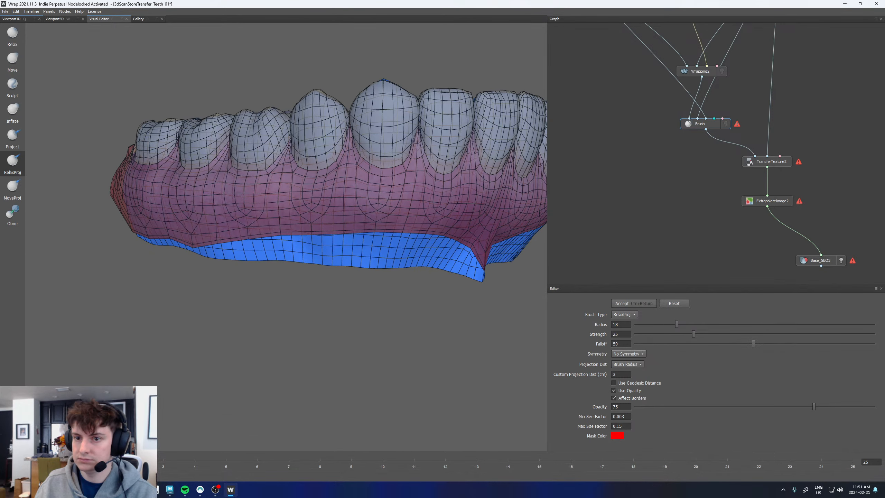
Pull the lower gum edge below the canine downward with the MoveProj brush at radius 42
left_click(13, 186)
scroll(393, 230, "up", 3)
scroll(401, 231, "down", 2)
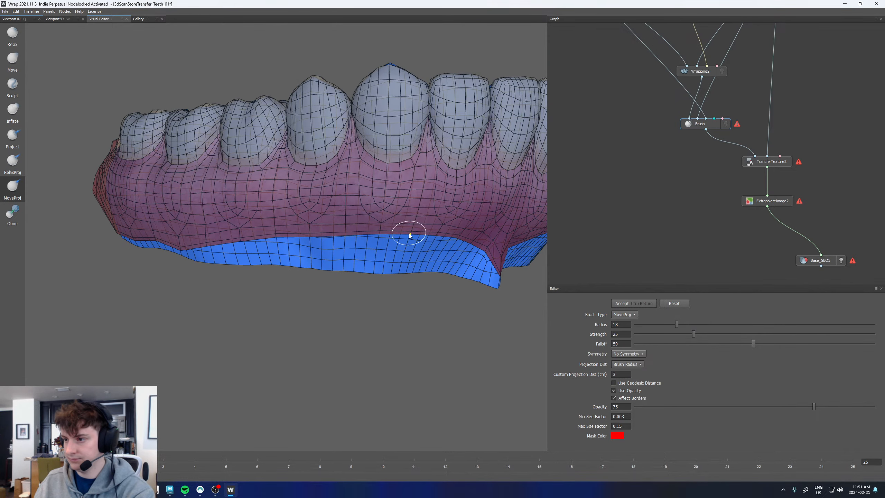
left_click_drag(405, 235, 411, 223, "alt")
scroll(411, 236, "up", 8, "ctrl")
left_click_drag(411, 234, 412, 243)
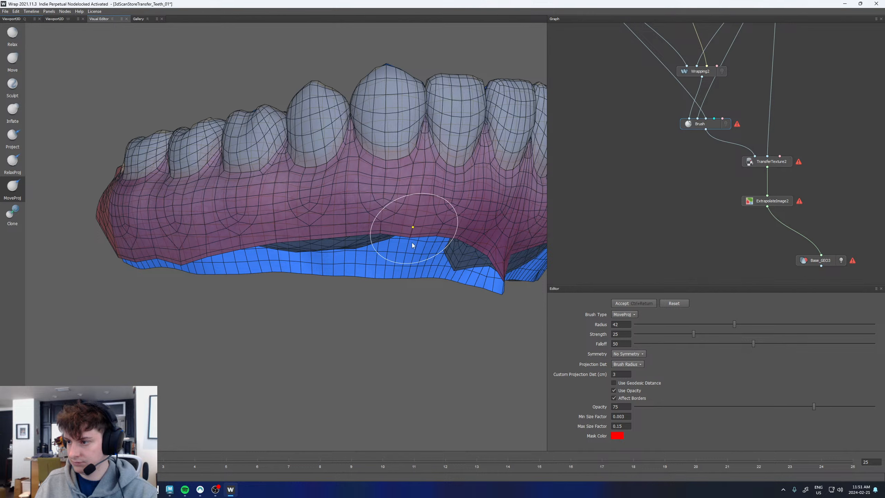
Pull the lower gum edge below the canine and molars downward over the base mesh with the Move brush
left_click(21, 72)
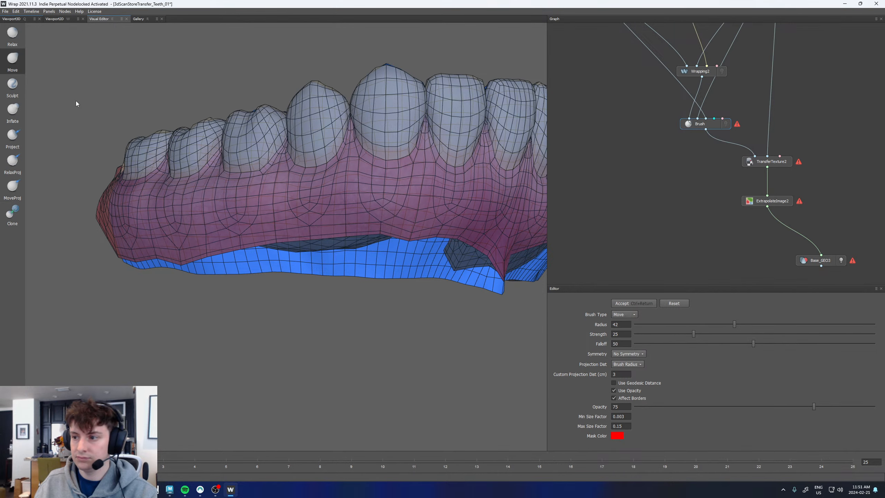
left_click_drag(404, 231, 411, 239)
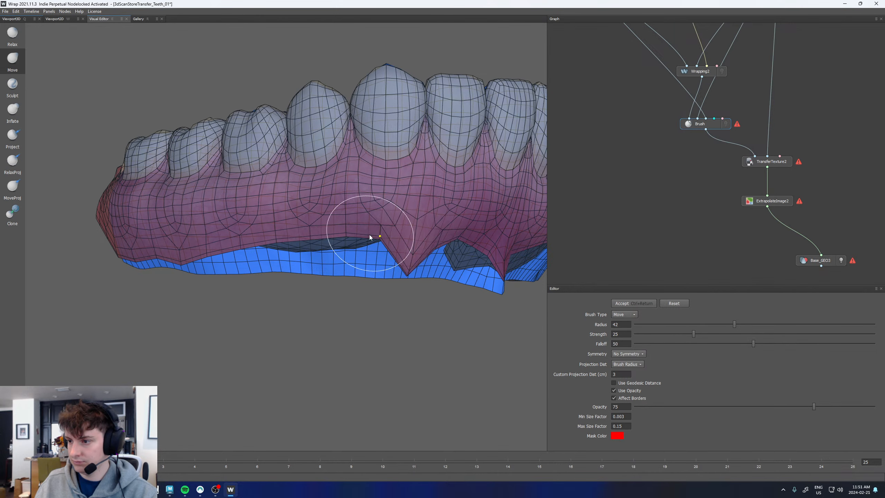
left_click_drag(358, 234, 359, 239)
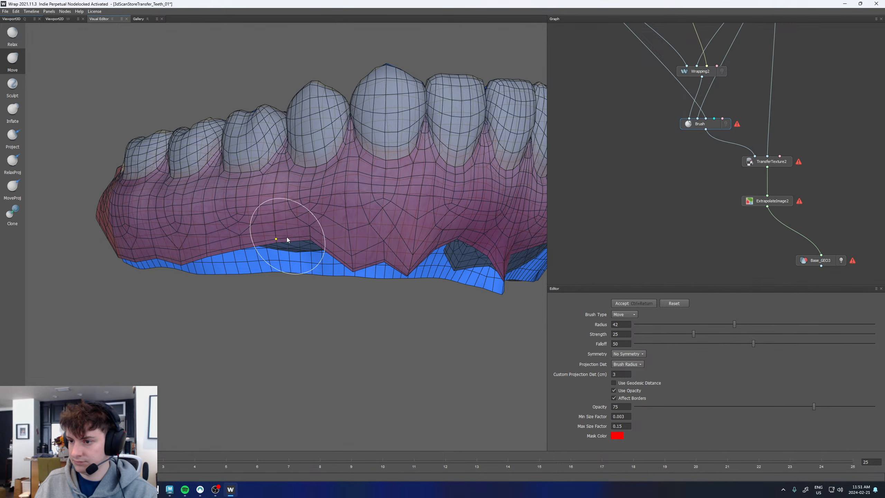
left_click_drag(286, 237, 286, 242)
mouse_move(459, 238)
left_mouse_down()
mouse_move(450, 246)
mouse_move(467, 234)
mouse_move(467, 243)
mouse_move(277, 239)
mouse_move(398, 233)
mouse_move(391, 238)
left_mouse_up()
mouse_move(459, 224)
left_mouse_down()
mouse_move(336, 211)
mouse_move(404, 237)
mouse_move(376, 242)
mouse_move(446, 232)
mouse_move(421, 242)
left_mouse_up()
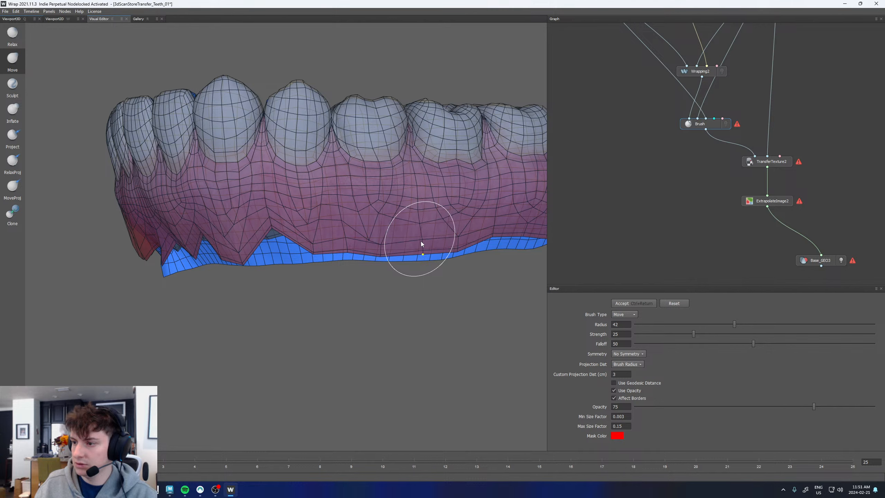
Pull the gaps in the lower gum edge around the front teeth down toward the base mesh border with the Move brush
mouse_move(307, 244)
left_mouse_down("alt")
mouse_move(275, 231)
mouse_move(213, 237)
mouse_move(185, 263)
mouse_move(227, 240)
left_mouse_up("alt")
middle_click_drag(163, 234, 226, 222, "alt")
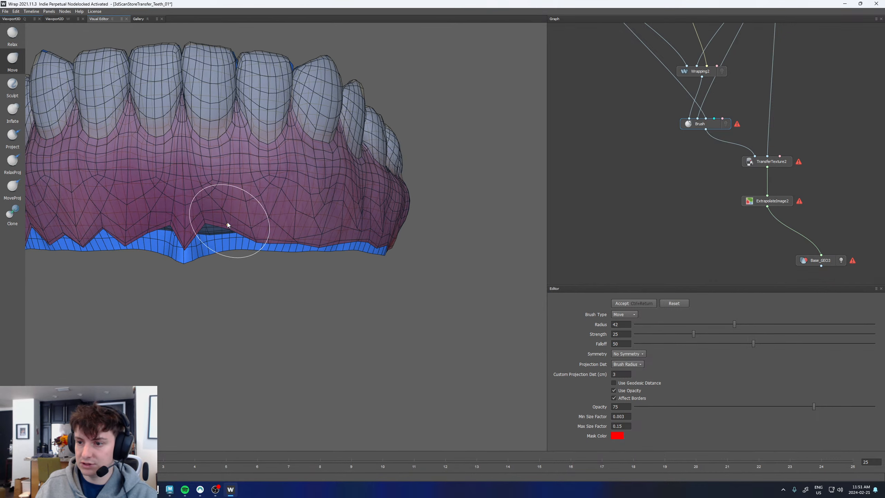
mouse_move(214, 223)
left_mouse_down()
mouse_move(213, 239)
mouse_move(167, 227)
left_mouse_up()
mouse_move(137, 233)
middle_mouse_down("alt")
mouse_move(210, 211)
mouse_move(251, 212)
middle_mouse_up("alt")
left_click_drag(156, 209, 211, 208, "alt")
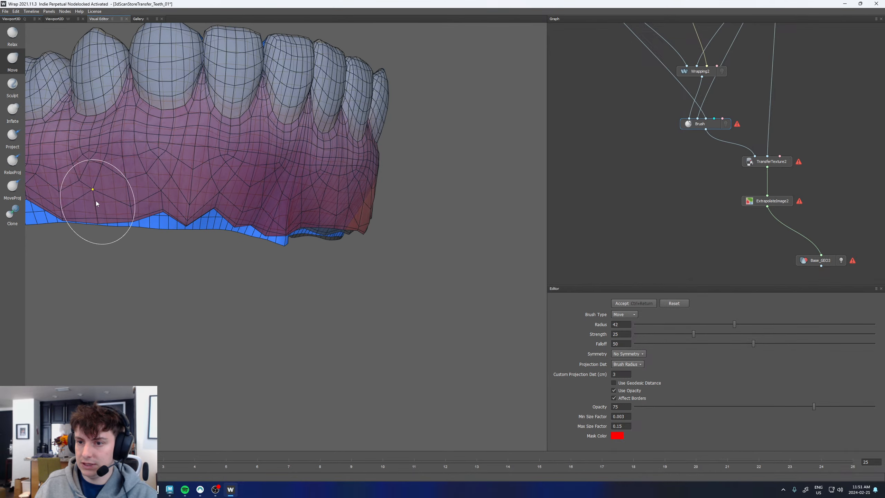
left_click_drag(95, 200, 330, 192, "alt")
mouse_move(236, 195)
left_mouse_down()
mouse_move(137, 202)
mouse_move(393, 210)
mouse_move(364, 208)
left_mouse_up()
Smooth the jagged lower gum border around the whole arch with the RelaxProj brush at radius 42
left_click(12, 160)
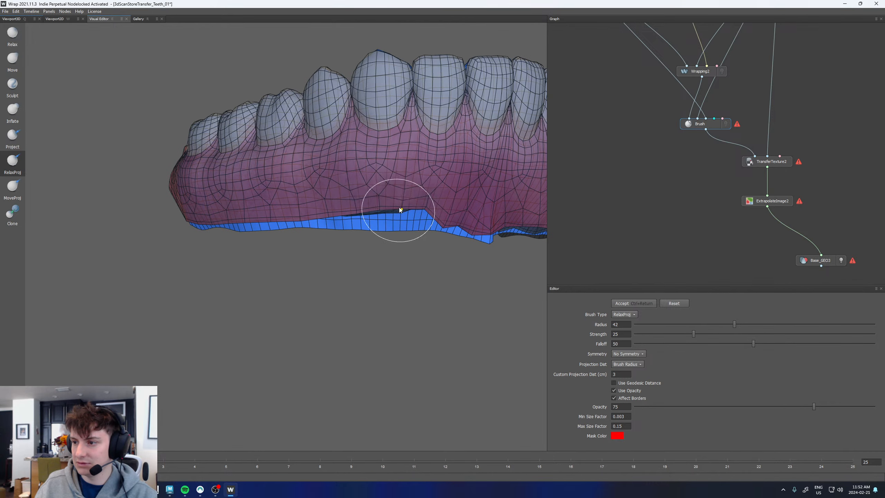
left_click_drag(425, 212, 463, 209)
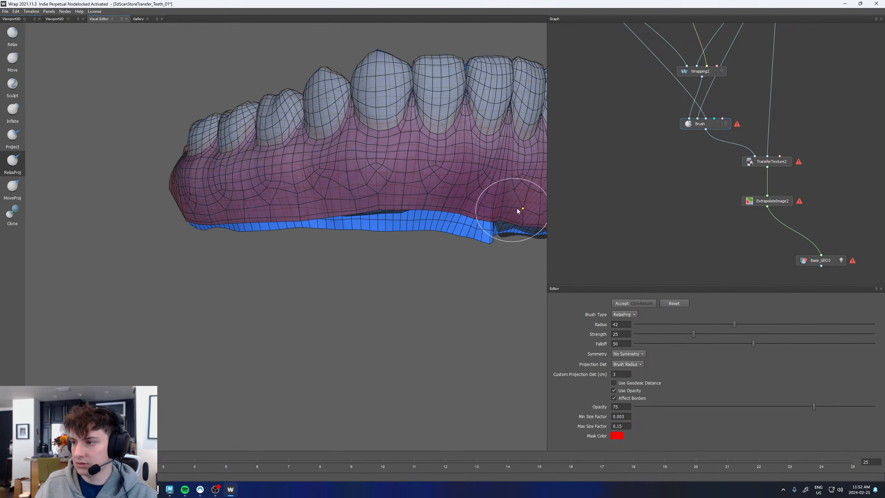
mouse_move(518, 209)
left_mouse_down("alt")
mouse_move(290, 206)
mouse_move(340, 206)
left_mouse_up("alt")
left_click_drag(244, 209, 275, 213, "alt")
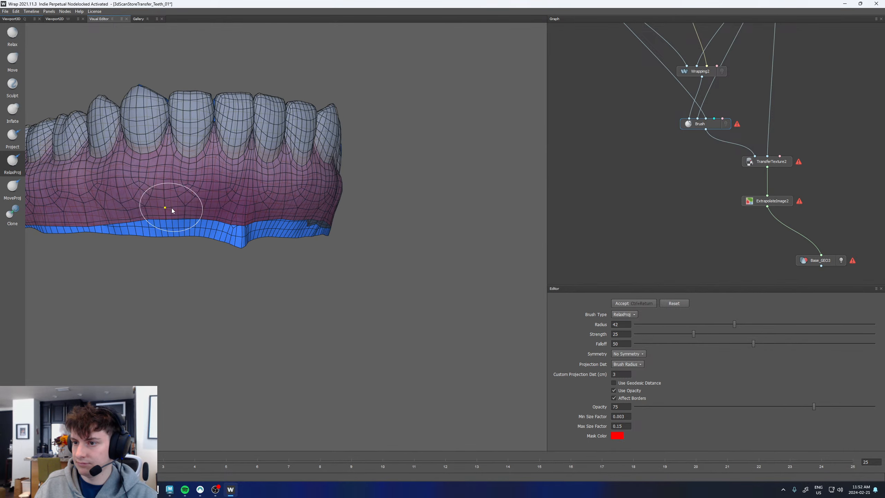
mouse_move(172, 208)
left_mouse_down("alt")
mouse_move(317, 198)
mouse_move(275, 198)
left_mouse_up("alt")
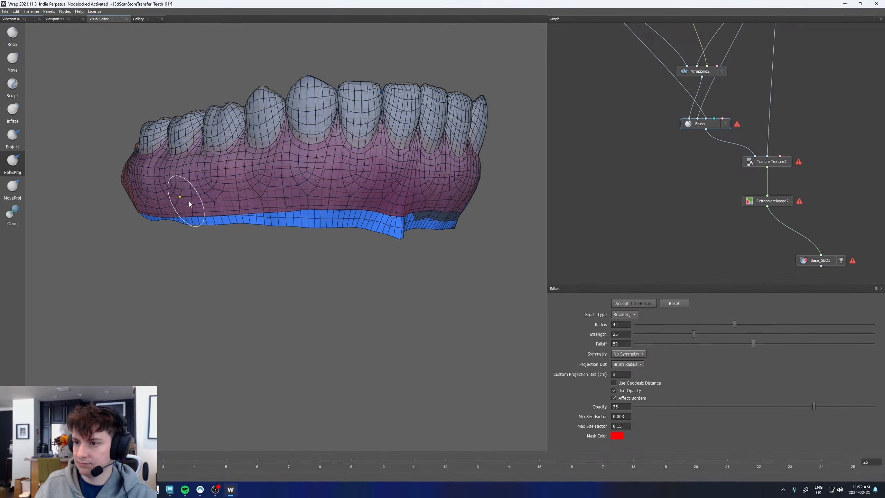
left_click_drag(189, 201, 241, 200, "alt")
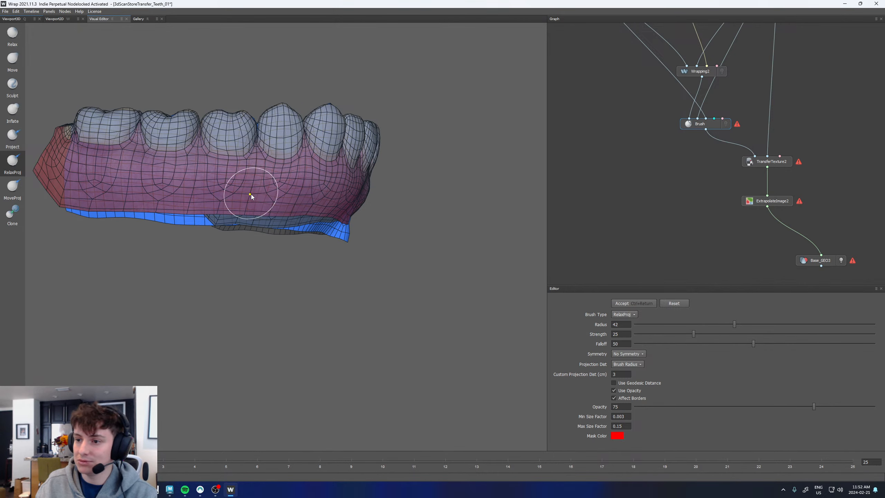
left_click_drag(288, 192, 287, 191, "alt")
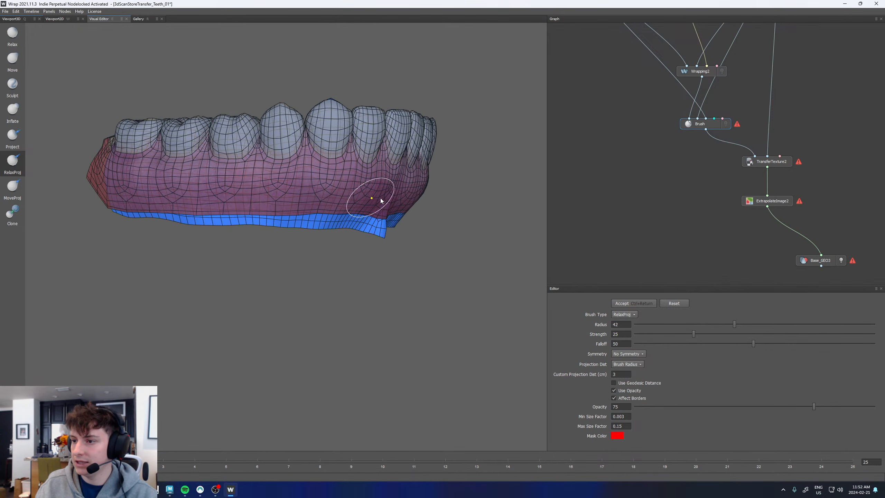
middle_click_drag(381, 199, 322, 196, "alt")
left_click_drag(322, 196, 267, 196, "alt")
Switch to the MoveProj brush and enlarge its radius to 55
left_click(13, 188)
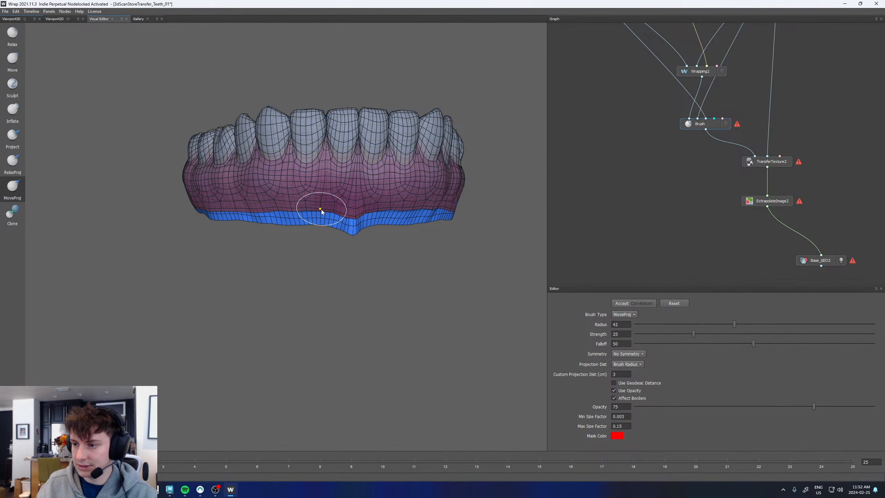
key("bracketright")
key("bracketright")
key("bracketright")
key("bracketright")
key("bracketright")
key("bracketright")
key("bracketright")
key("bracketright")
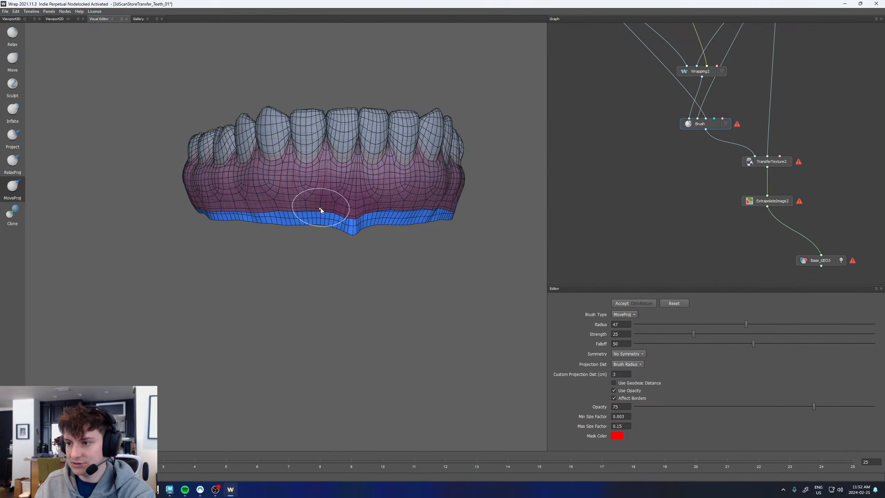
key("bracketright")
key("bracketright")
key("bracketright")
key("bracketright")
key("bracketright")
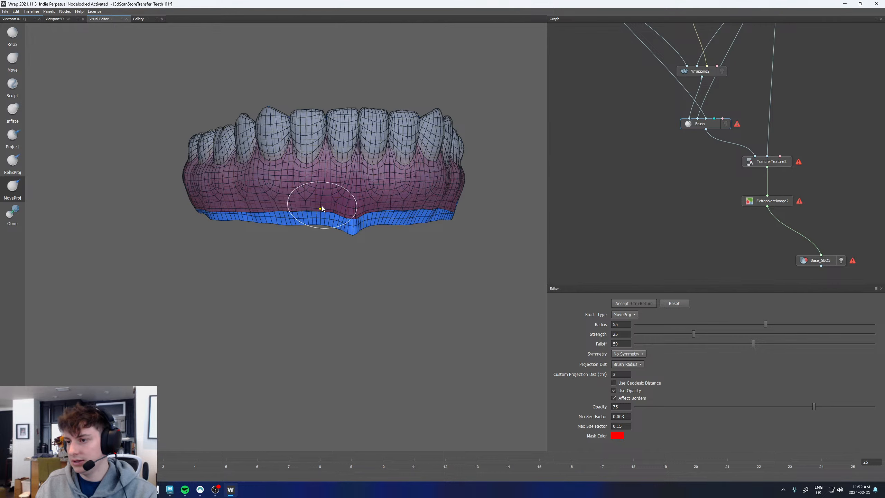
Check the lower gum border from both sides and the front, and accept the brush edits
left_click_drag(320, 208, 335, 202, "alt")
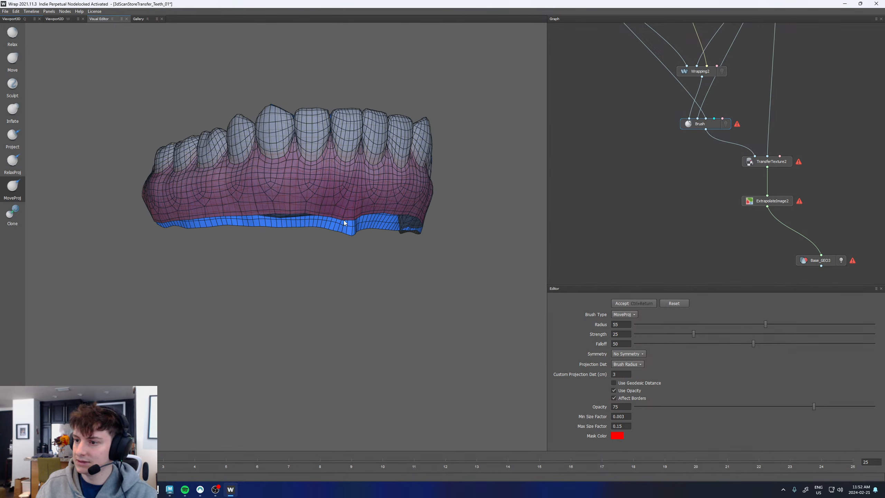
mouse_move(344, 220)
left_mouse_down("alt")
mouse_move(355, 204)
mouse_move(370, 211)
left_mouse_up("alt")
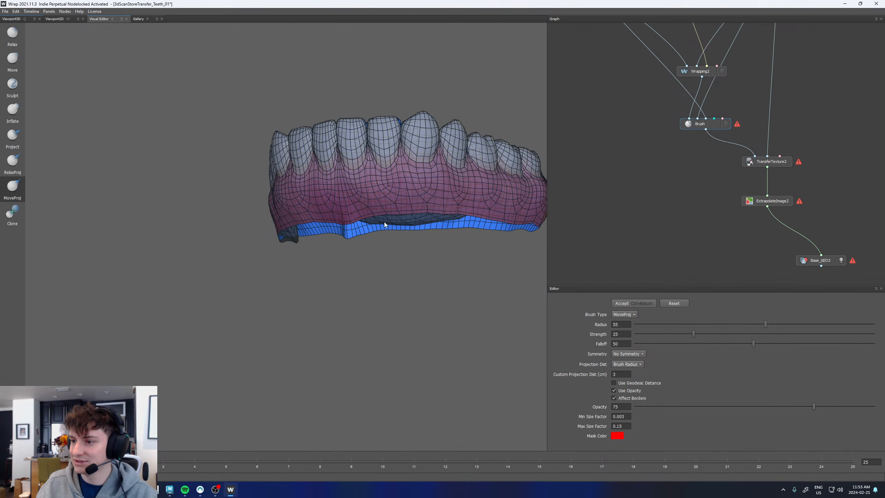
mouse_move(445, 221)
left_mouse_down("alt")
mouse_move(340, 203)
mouse_move(365, 212)
mouse_move(384, 207)
left_mouse_up("alt")
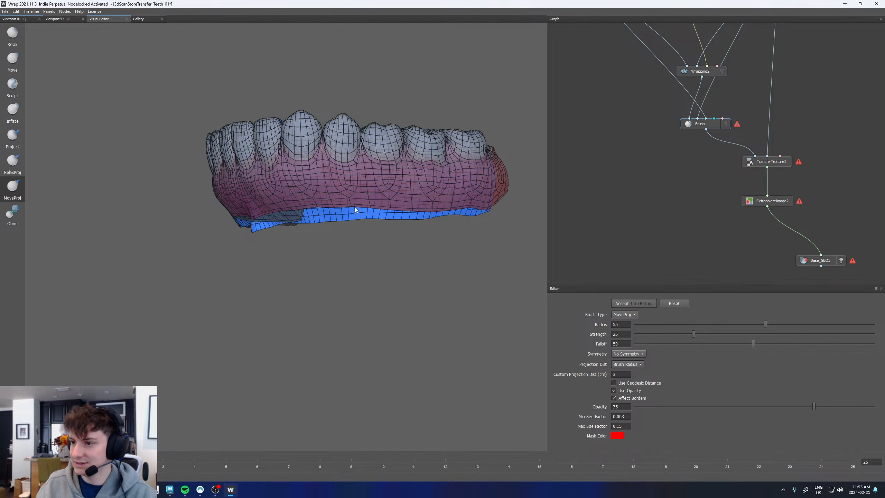
mouse_move(437, 208)
left_mouse_down("alt")
mouse_move(424, 199)
mouse_move(393, 210)
left_mouse_up("alt")
mouse_move(150, 211)
left_mouse_down("alt")
mouse_move(216, 210)
mouse_move(233, 226)
mouse_move(228, 214)
mouse_move(218, 218)
mouse_move(229, 219)
left_mouse_up("alt")
middle_click_drag(197, 215, 287, 195, "alt")
mouse_move(184, 202)
left_mouse_down("alt")
mouse_move(209, 198)
mouse_move(128, 194)
left_mouse_up("alt")
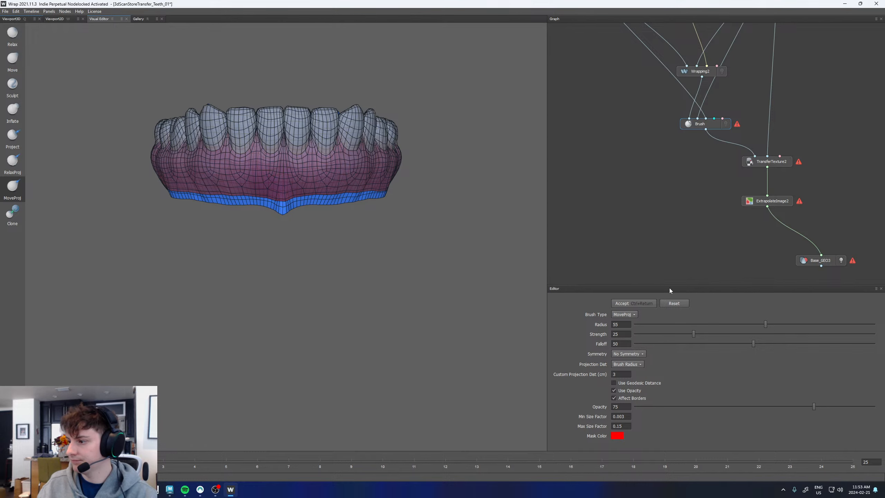
left_click(634, 303)
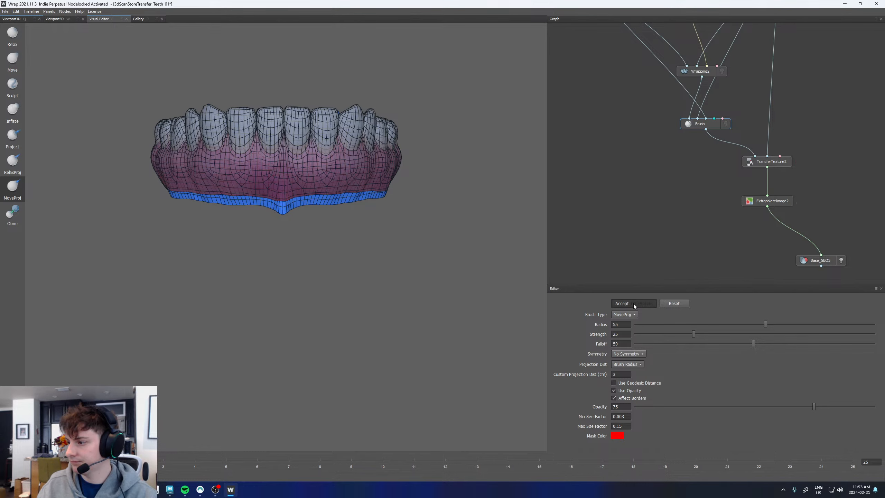
Inspect the transferred texture on the lower teeth base mesh in 3D, up close and alongside the upper teeth
left_click(816, 260)
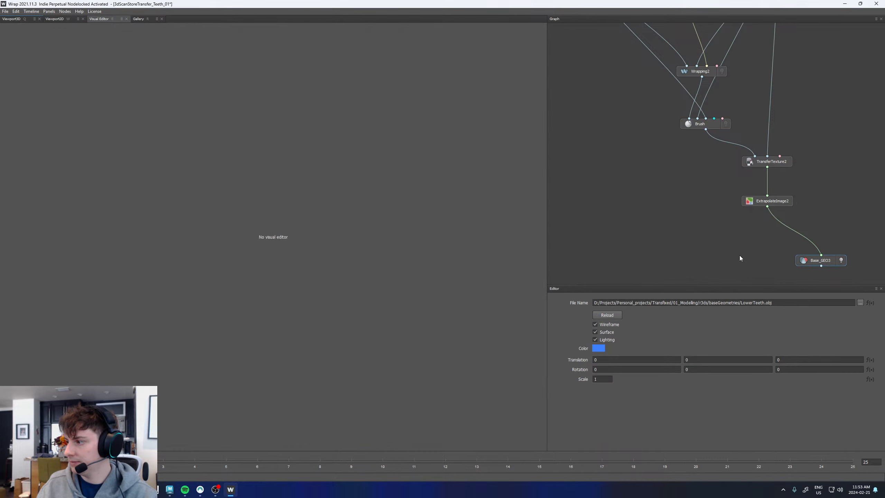
left_click(36, 21)
scroll(330, 238, "up", 5)
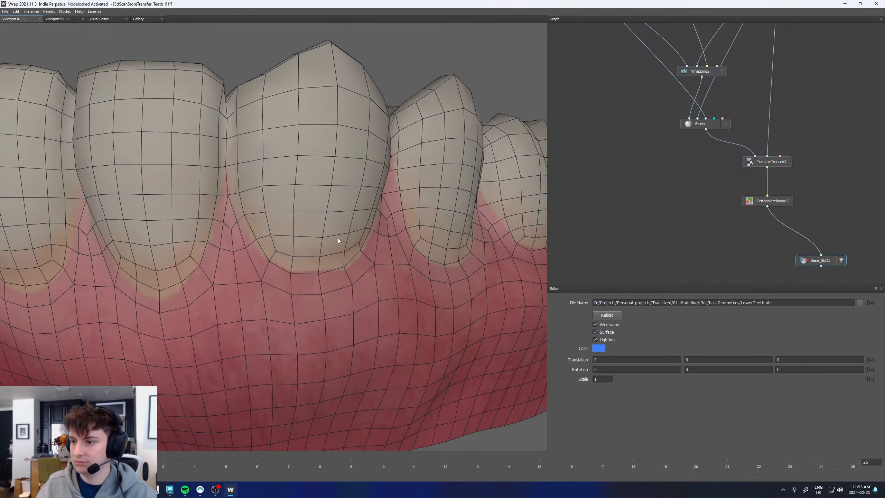
scroll(264, 239, "down", 6)
scroll(242, 241, "down", 4)
left_click_drag(242, 241, 285, 219)
mouse_move(414, 218)
left_mouse_down()
mouse_move(181, 206)
mouse_move(425, 227)
left_mouse_up()
scroll(745, 231, "down", 5)
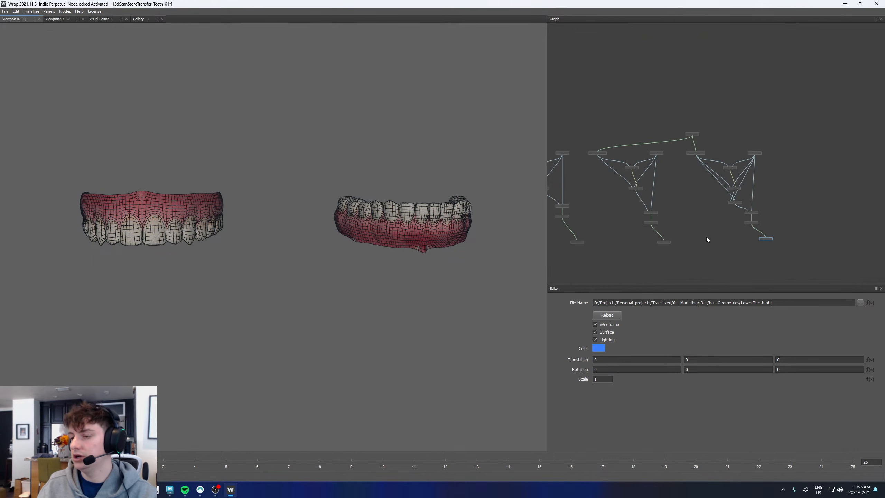
left_click_drag(449, 225, 452, 227)
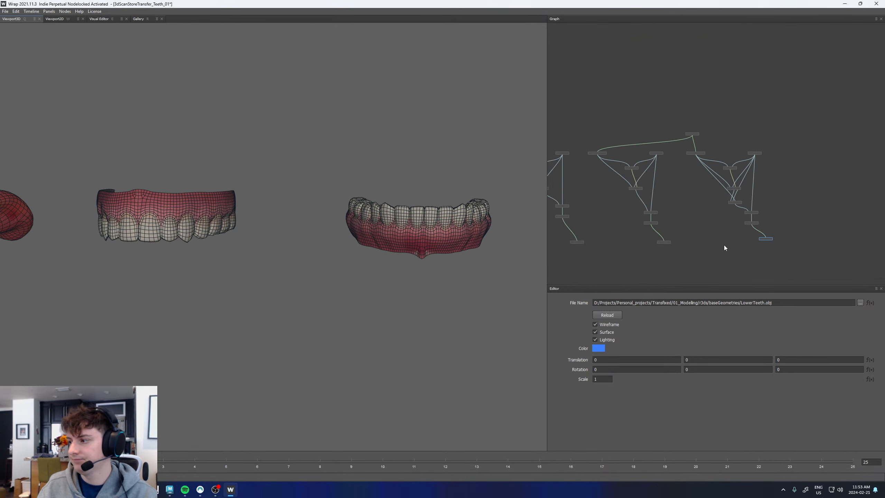
middle_click_drag(726, 245, 735, 206)
scroll(735, 206, "up", 2)
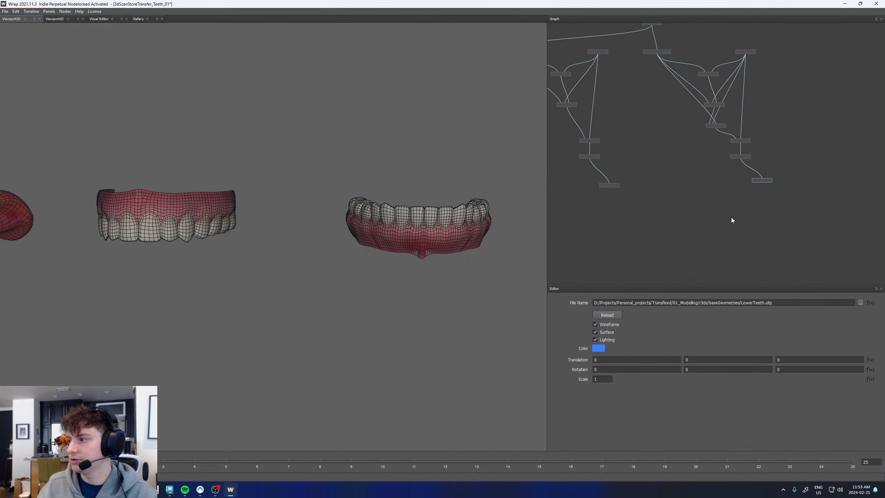
left_click(732, 219)
key("Tab")
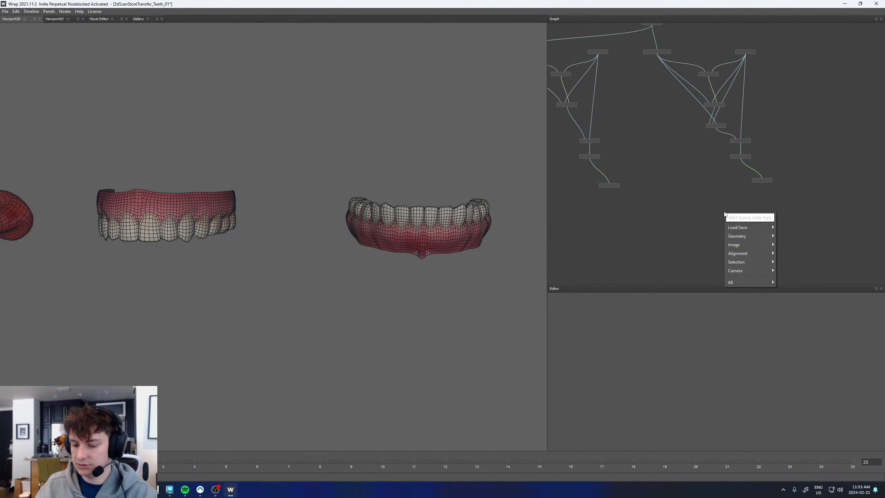
type("comb")
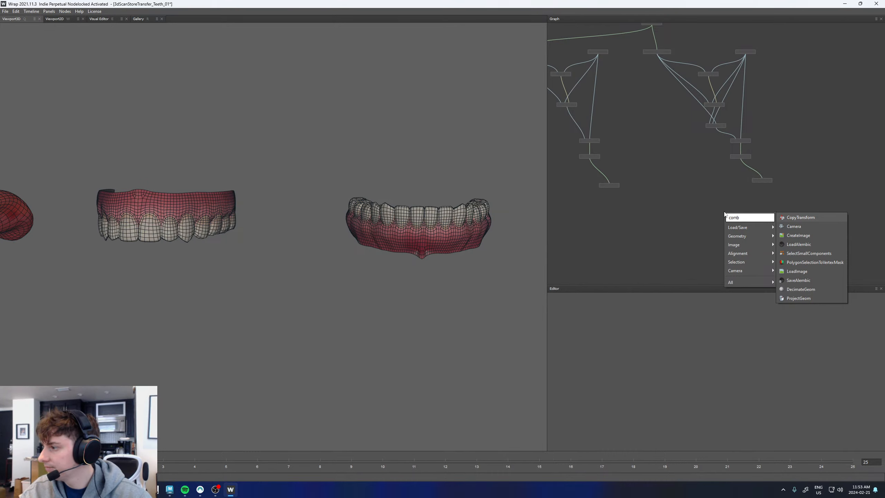
mouse_move(737, 237)
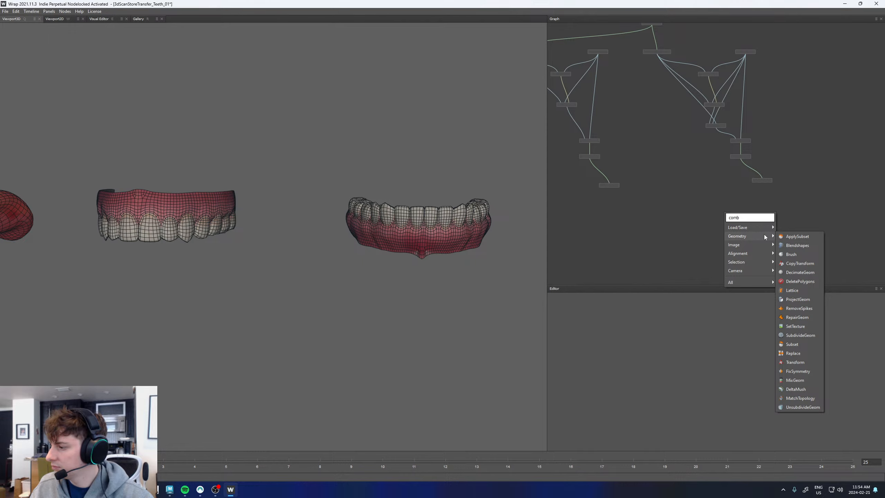
left_click(795, 380)
scroll(725, 209, "up", 5)
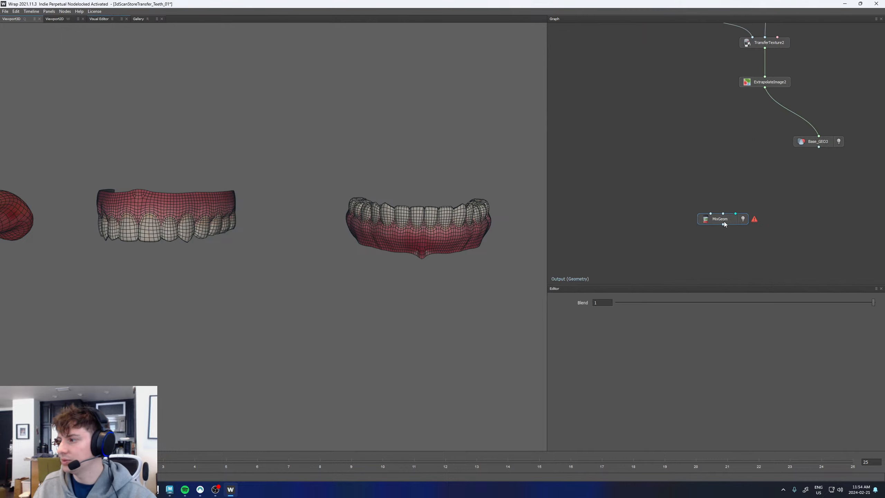
key("Delete")
Add a geometry-saving node to the graph beneath the tongue branch
scroll(727, 216, "down", 9)
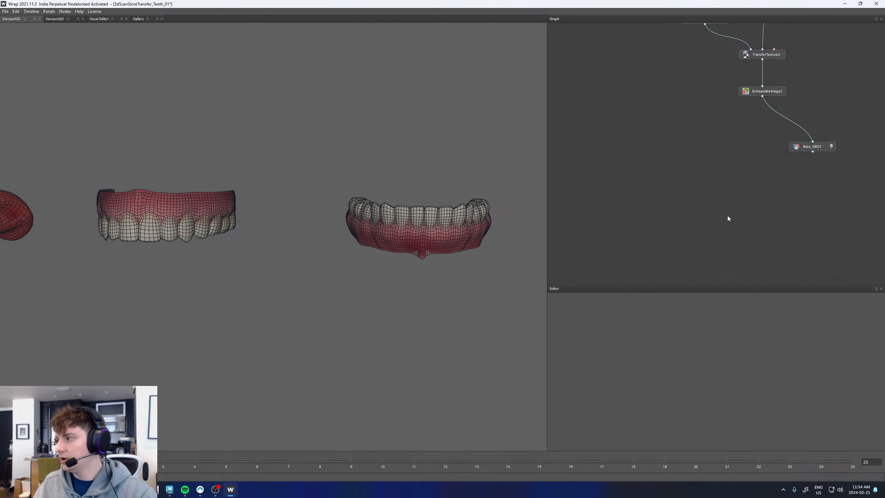
middle_click_drag(725, 206, 806, 210)
scroll(671, 184, "up", 4)
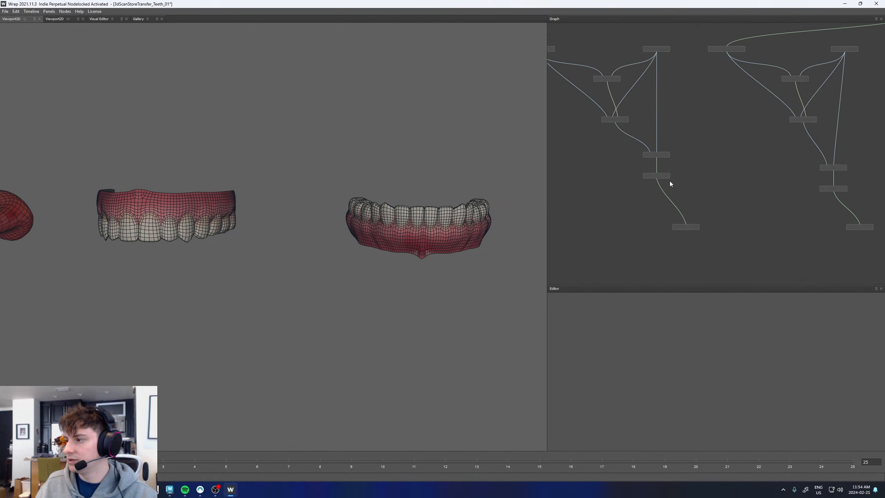
left_click(664, 177)
right_click(622, 207)
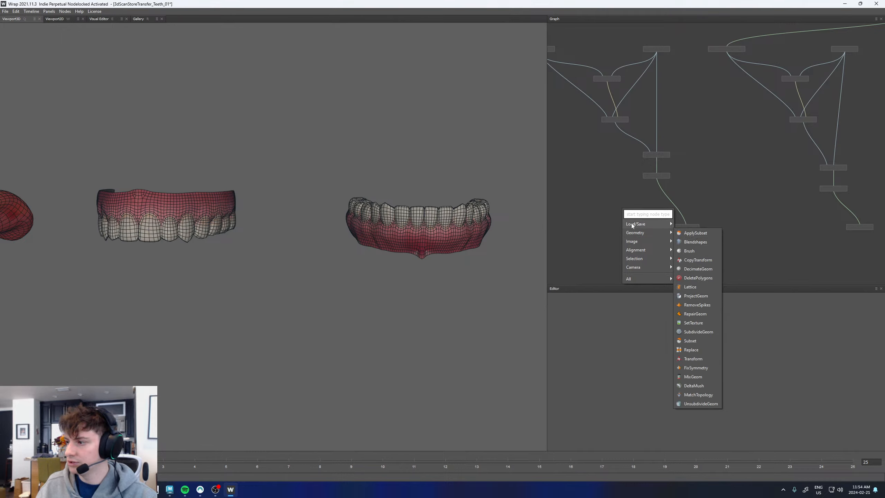
mouse_move(632, 224)
left_click(693, 251)
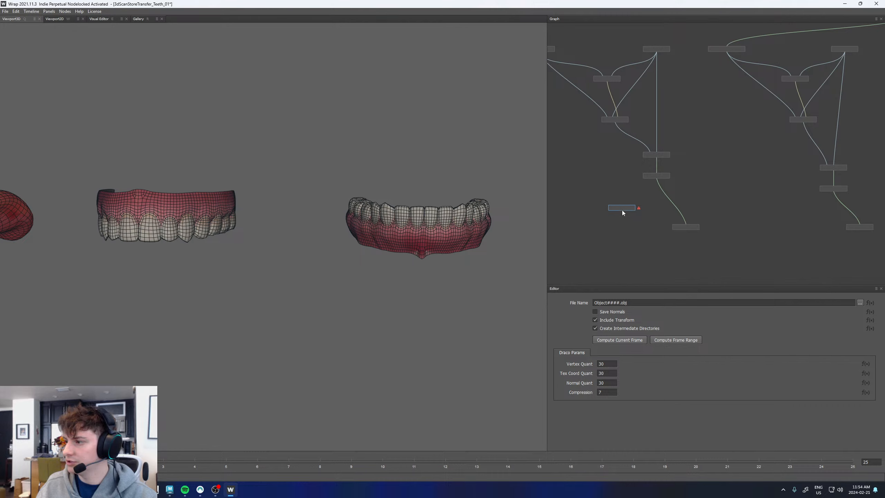
left_click_drag(622, 210, 616, 217)
Set the tongue save node's file name to the scanned tongue's path, renaming the file tongue_Wrapped.obj
middle_click_drag(701, 207, 753, 255)
left_click(588, 58)
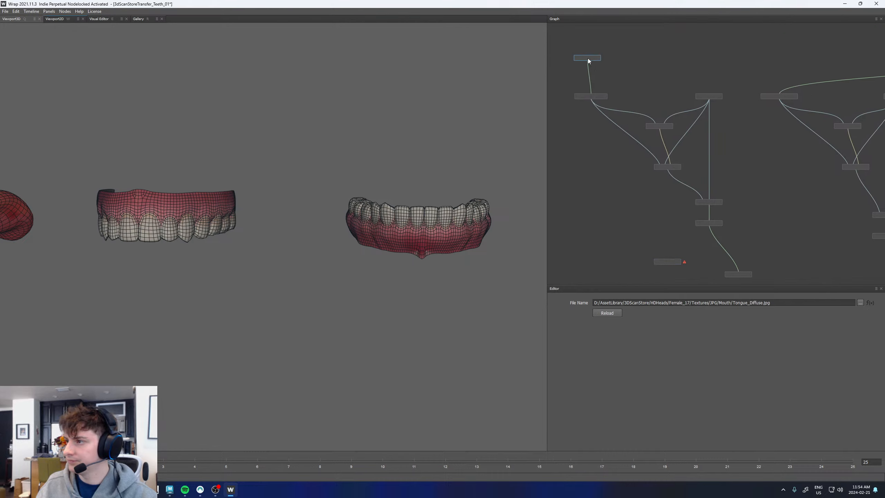
left_click(595, 97)
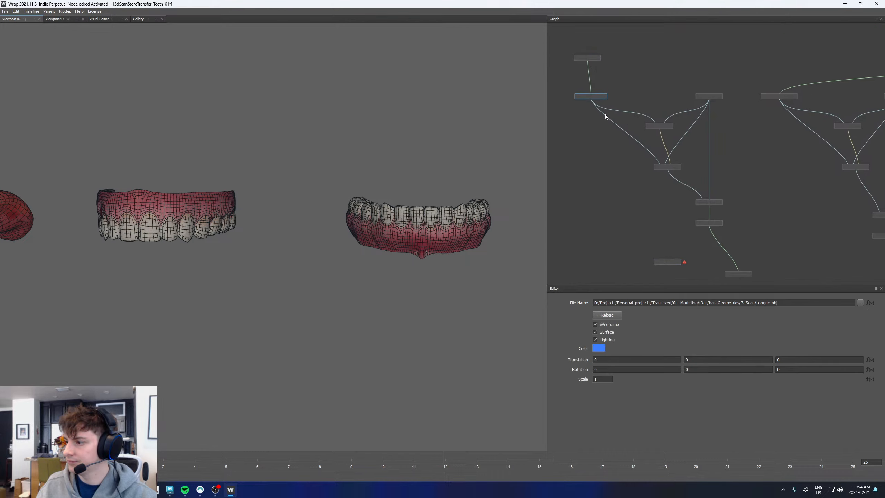
triple_click(758, 303)
key("ctrl+c")
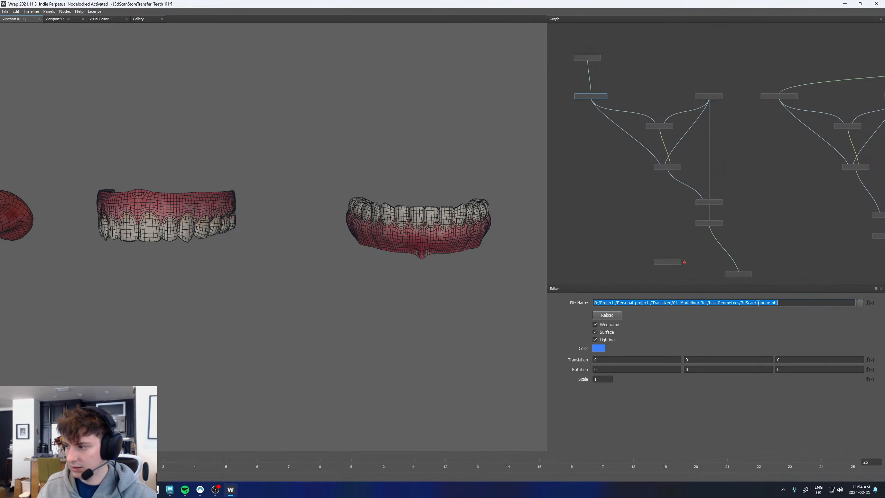
left_click(662, 262)
triple_click(681, 300)
key("ctrl+v")
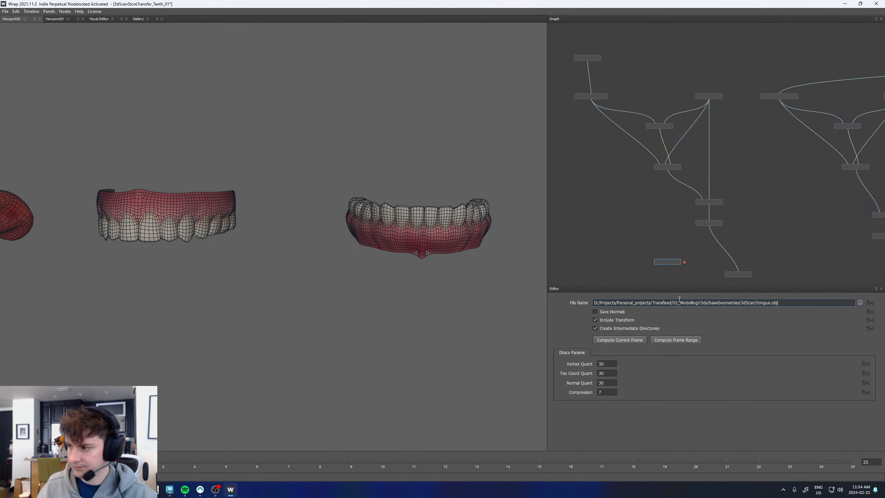
left_click(771, 302)
type("_W")
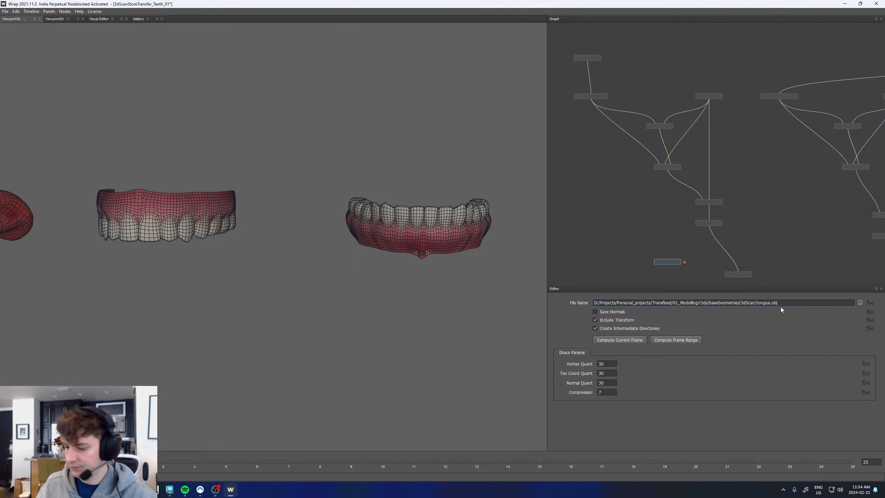
type("rapped")
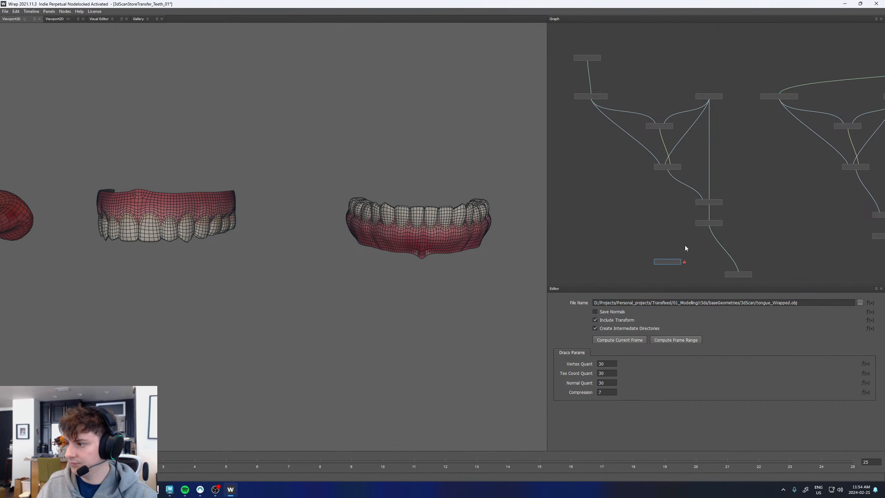
Connect the tongue's Wrapping output to the save node and compute the current frame to write the geometry
scroll(685, 244, "up", 3)
left_click_drag(660, 266, 722, 218)
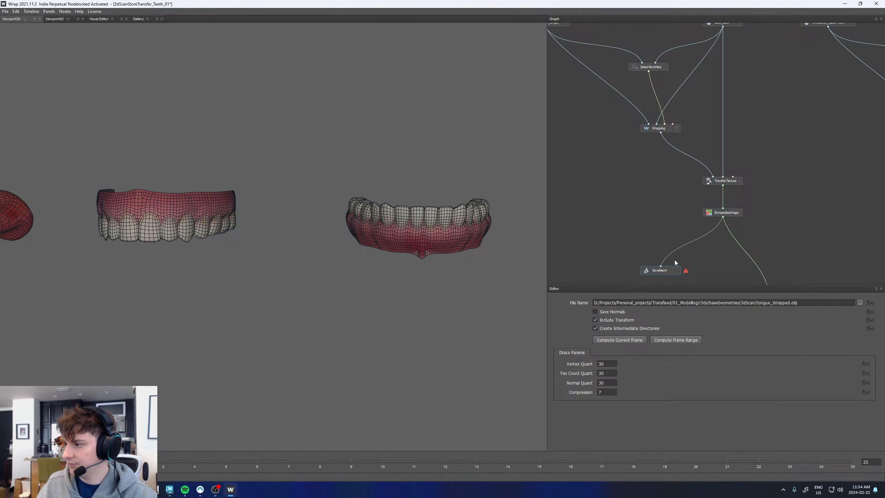
left_click(647, 246)
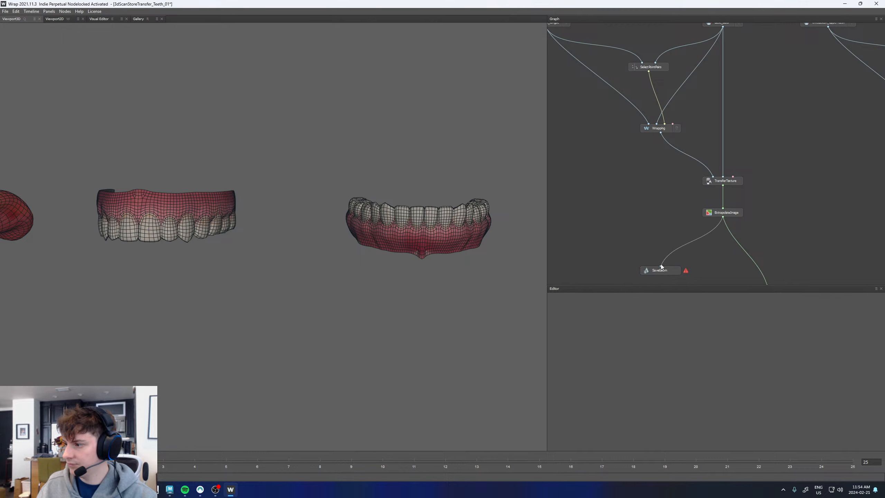
left_click_drag(661, 266, 664, 139)
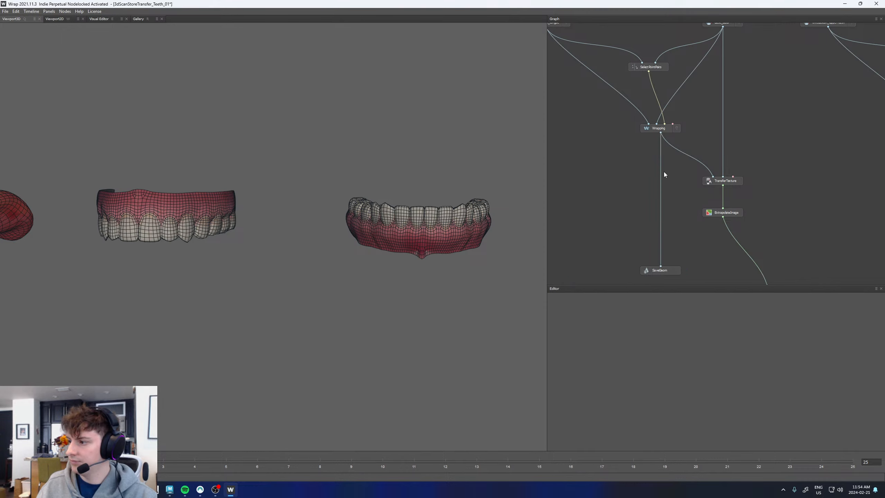
left_click(667, 269)
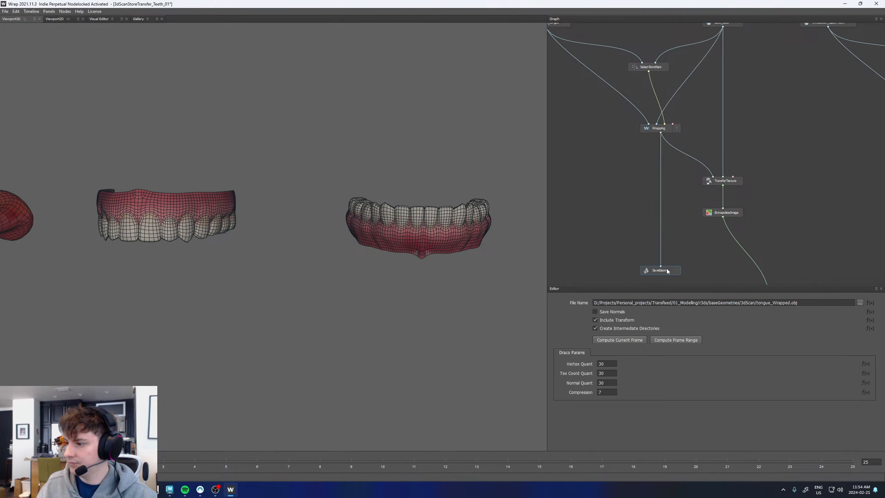
left_click(619, 340)
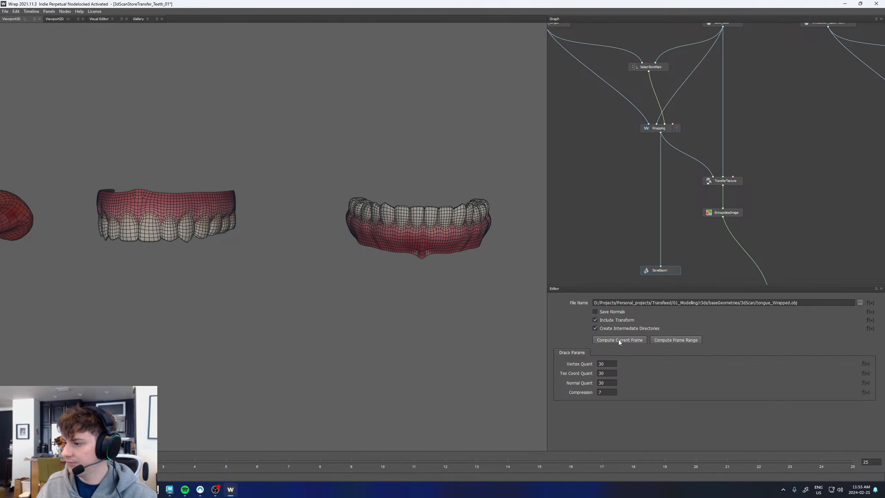
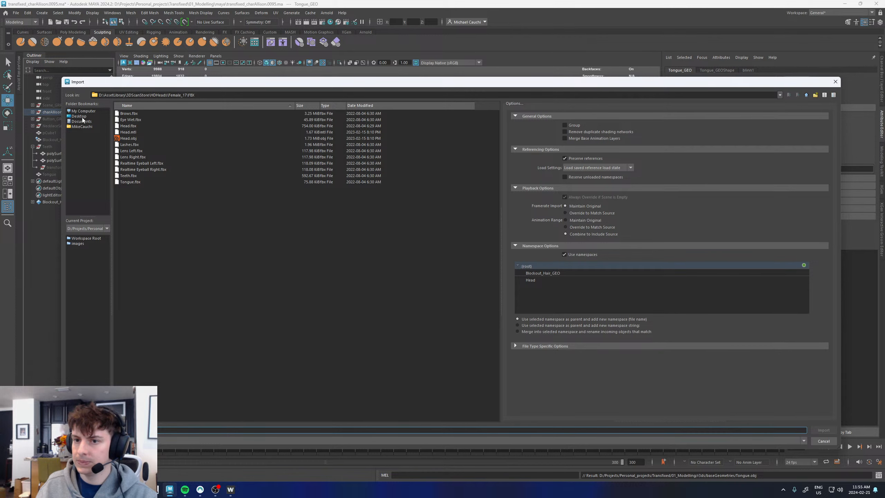
In Maya's import dialog, browse to D:/Projects/Personal_projects/Transfixed/01_Modelling
left_click(807, 94)
left_click(807, 94)
left_click(807, 94)
left_click(807, 94)
left_click(807, 94)
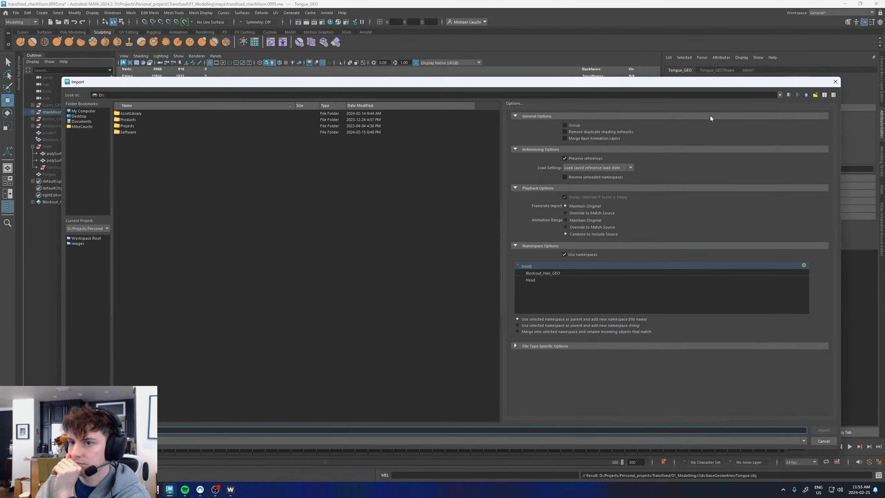
double_click(128, 126)
double_click(130, 125)
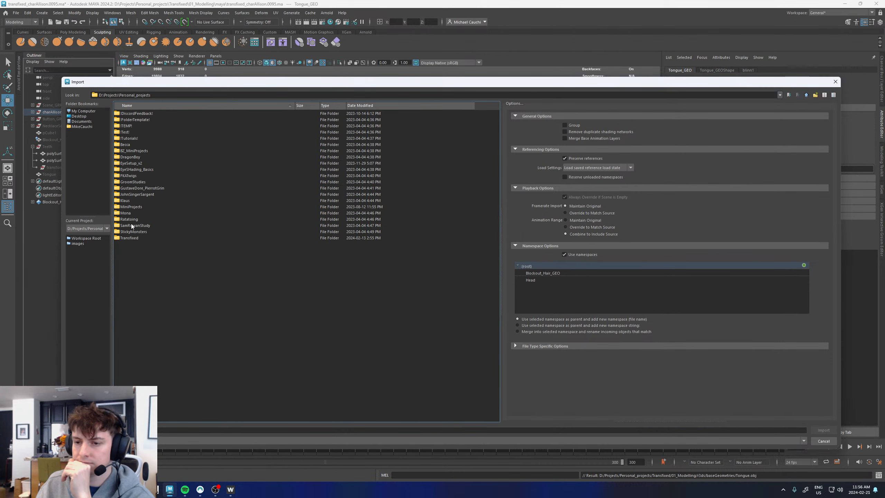
double_click(129, 238)
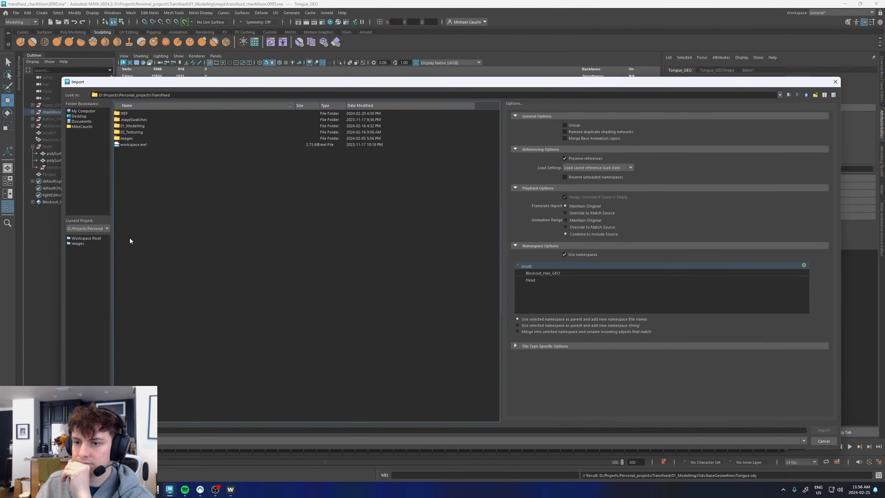
double_click(133, 125)
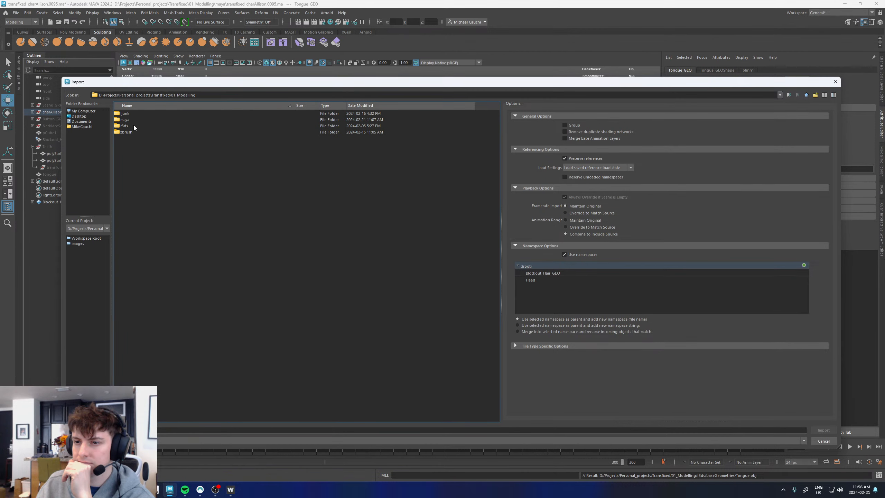
Import LowerTeeth_Wrapped.obj from the r3ds/baseGeometries/3dScan folder
double_click(133, 131)
left_click(804, 94)
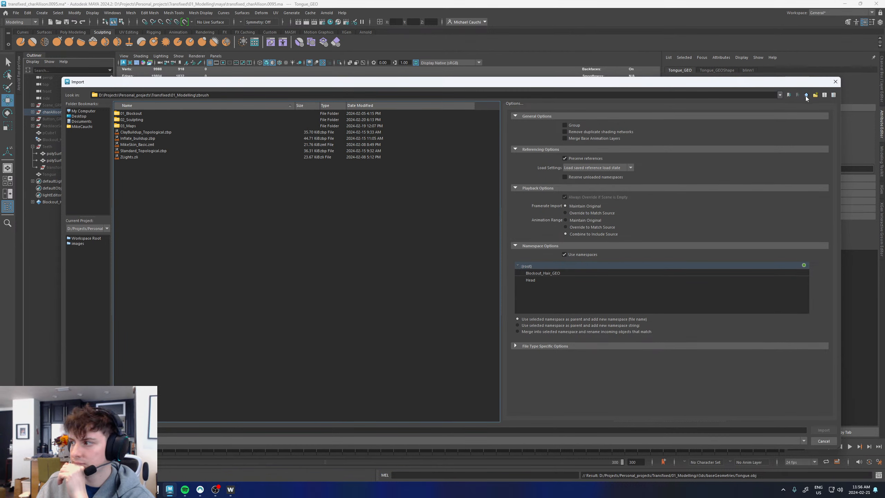
double_click(125, 126)
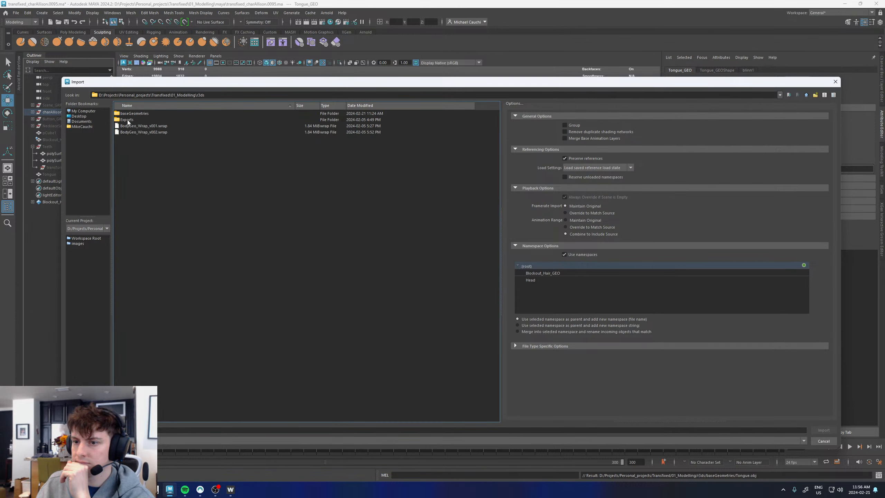
double_click(129, 120)
left_click(807, 95)
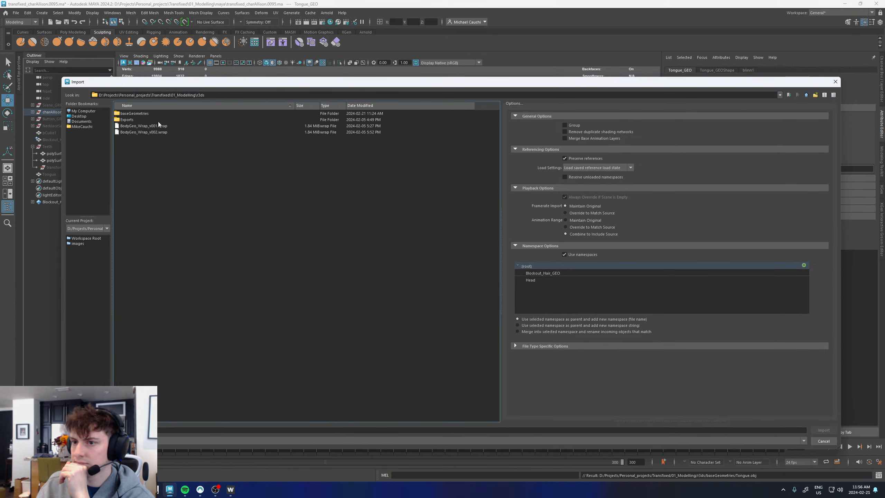
double_click(134, 113)
double_click(134, 113)
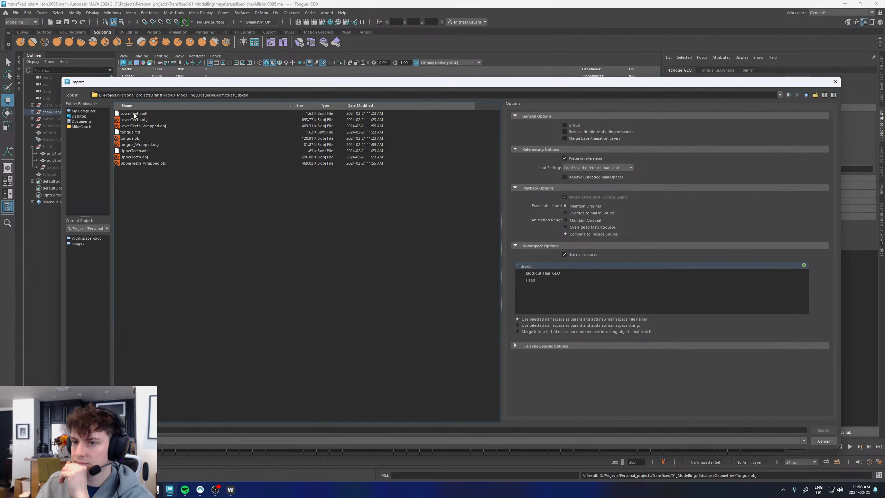
left_click(155, 125)
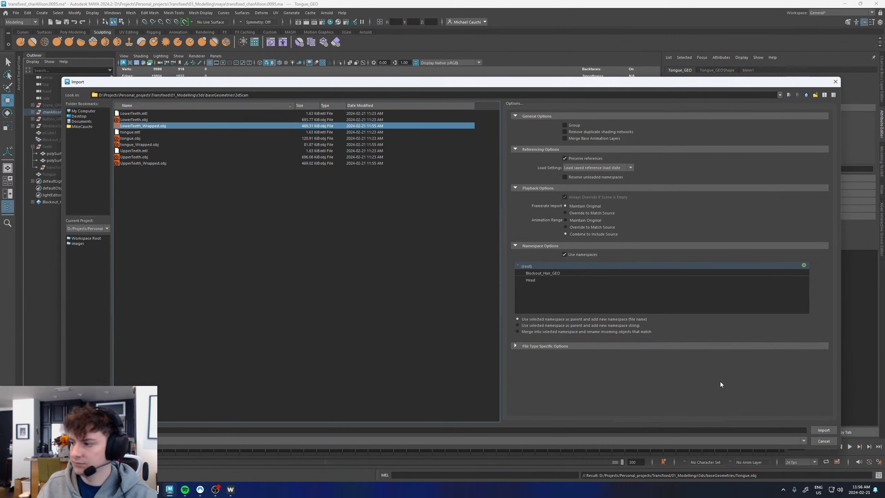
left_click(824, 430)
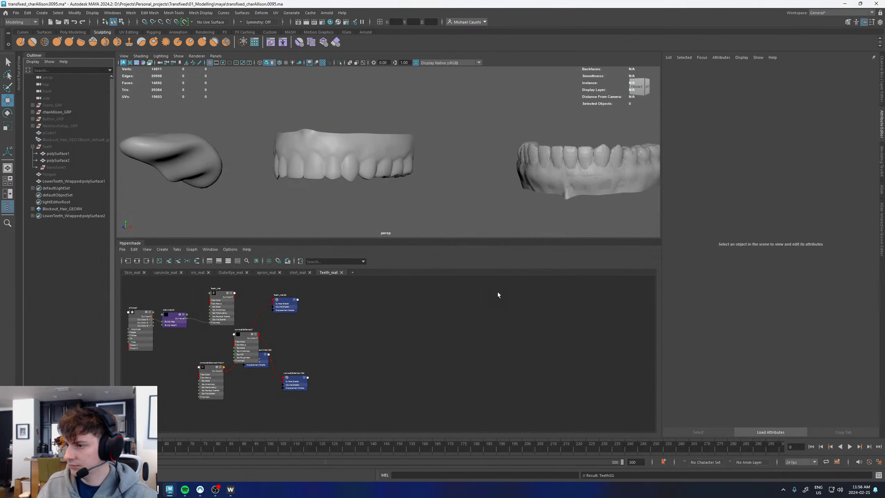
Import tongue_Wrapped.obj and UpperTeeth_Wrapped.obj from the same 3dScan folder
left_click(15, 13)
left_click(30, 94)
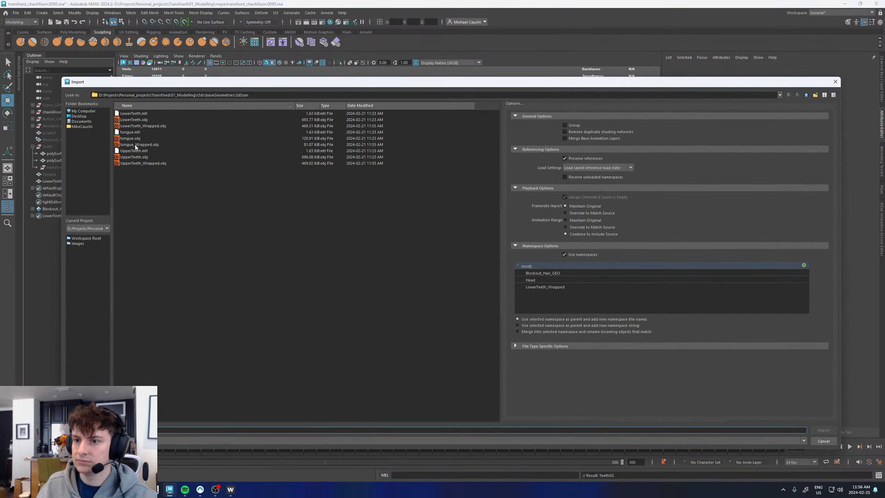
double_click(135, 145)
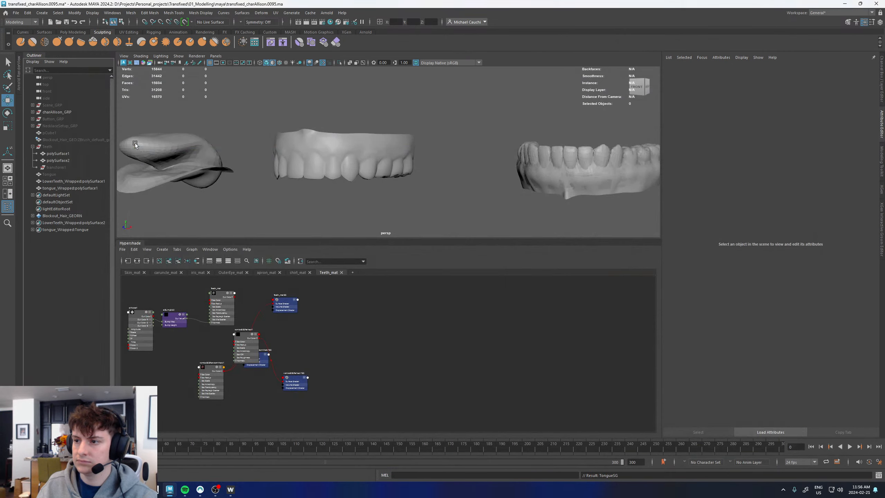
left_click(16, 13)
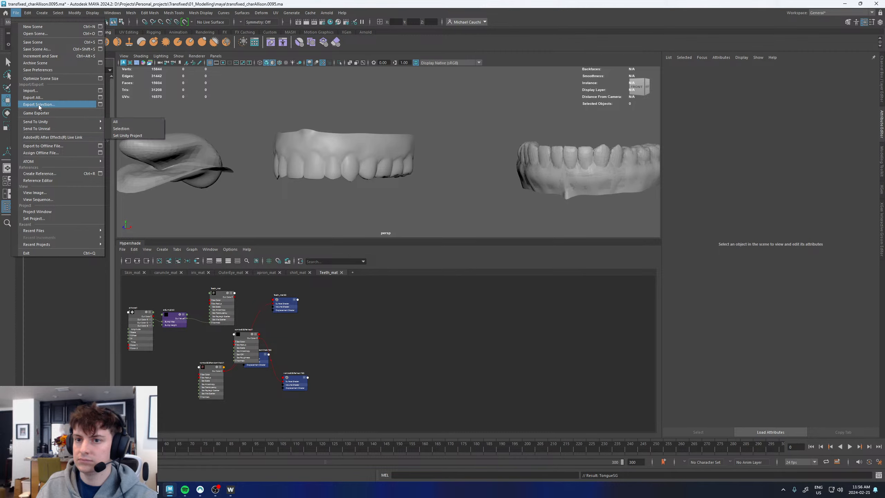
left_click(31, 90)
double_click(141, 164)
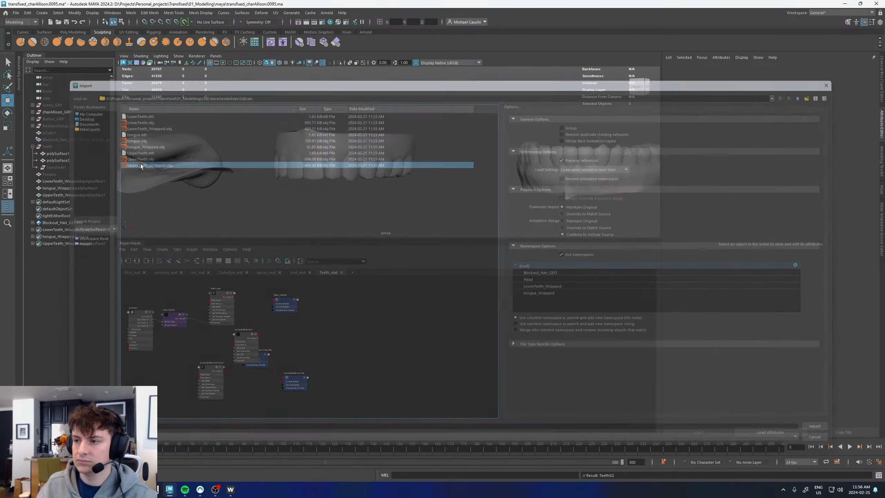
Combine the imported wrapped lower teeth, tongue and upper teeth into a single mesh
left_click(69, 182)
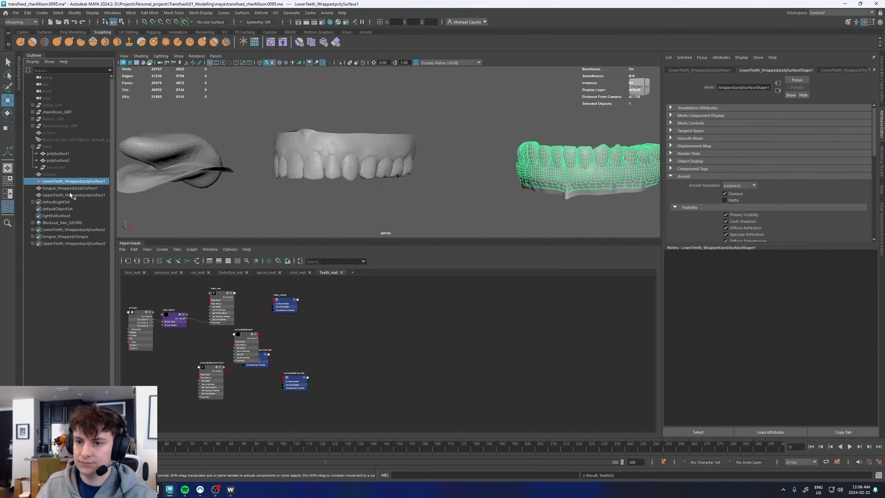
left_click(69, 194, "shift")
right_click_drag(459, 191, 460, 204, "shift")
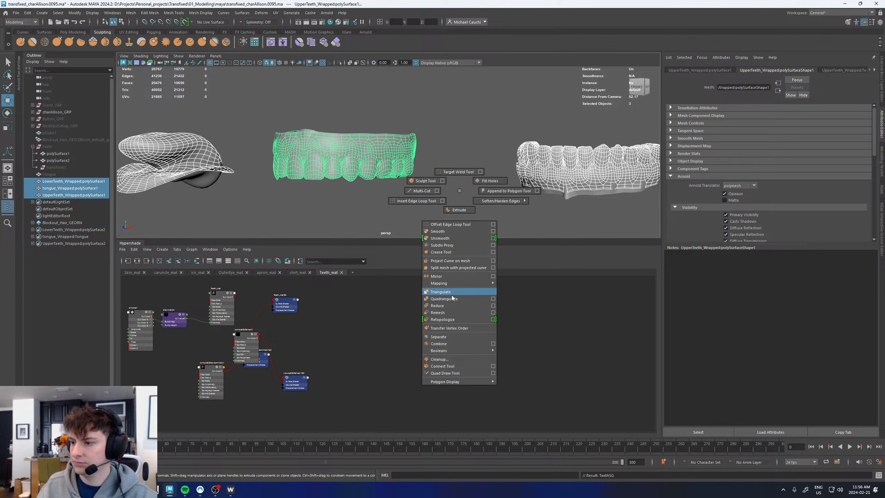
left_click(439, 344)
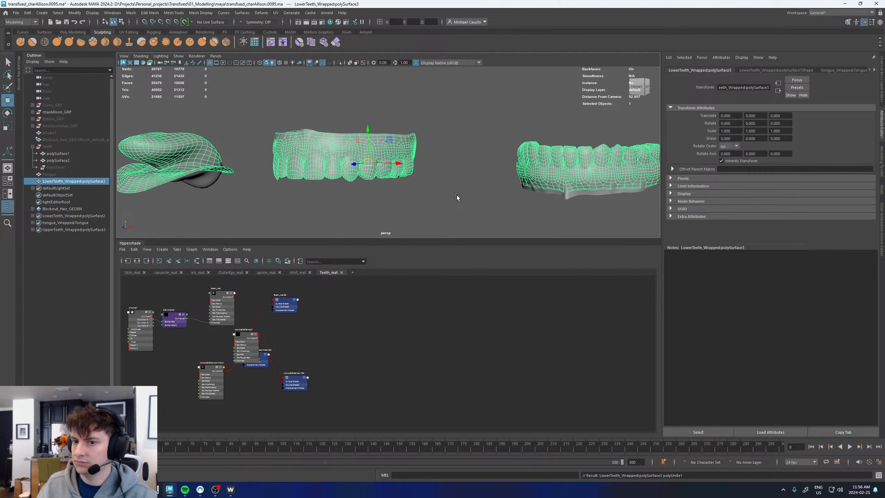
Export the combined mesh to the baseGeometries folder, overwriting InnerMouth_3DScanStore.obj
left_click(15, 13)
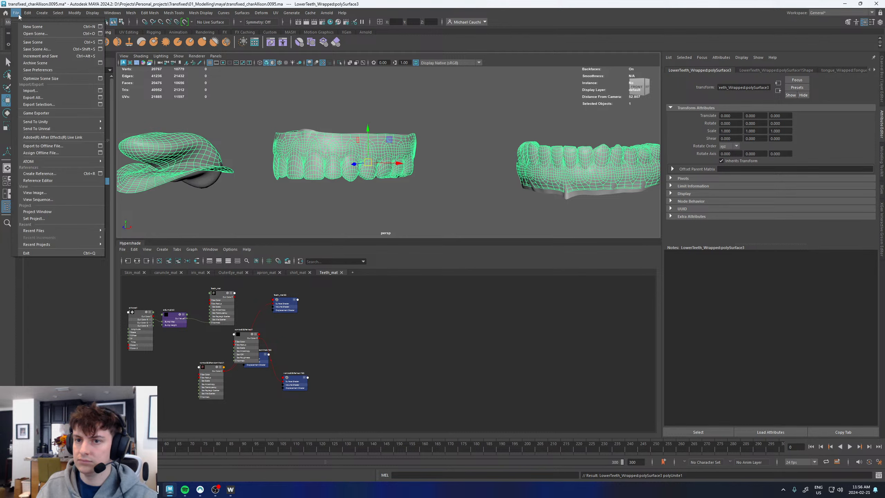
left_click(39, 105)
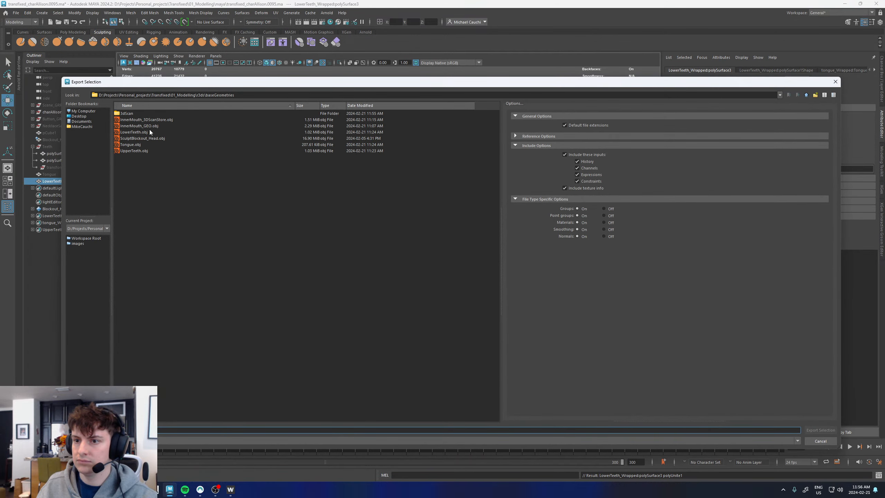
left_click(159, 118)
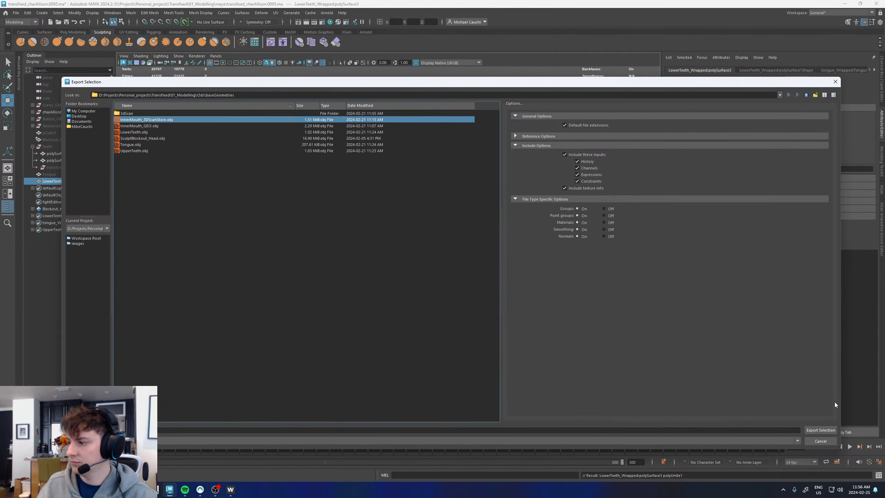
left_click(820, 432)
left_click(436, 276)
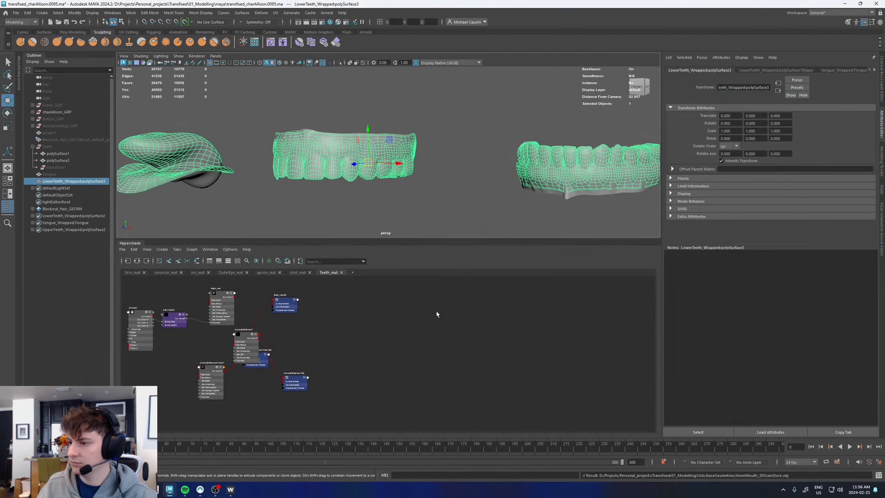
left_click(230, 489)
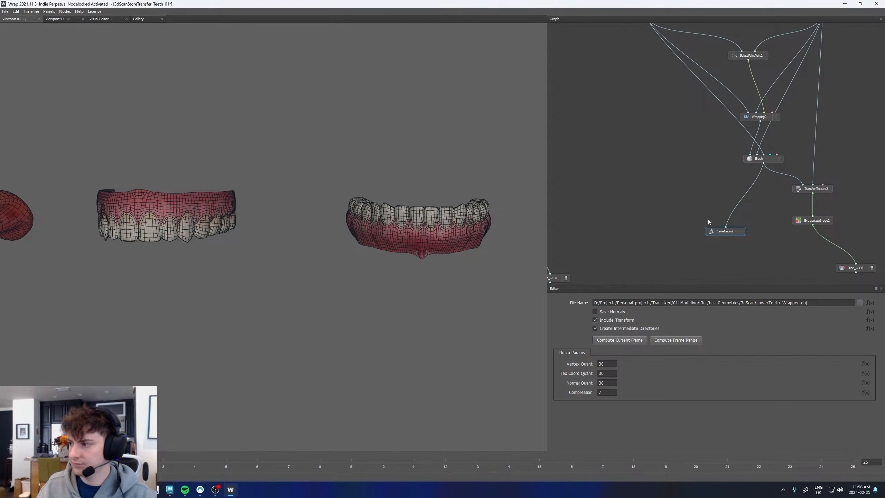
scroll(700, 215, "down", 5)
scroll(732, 222, "up", 5)
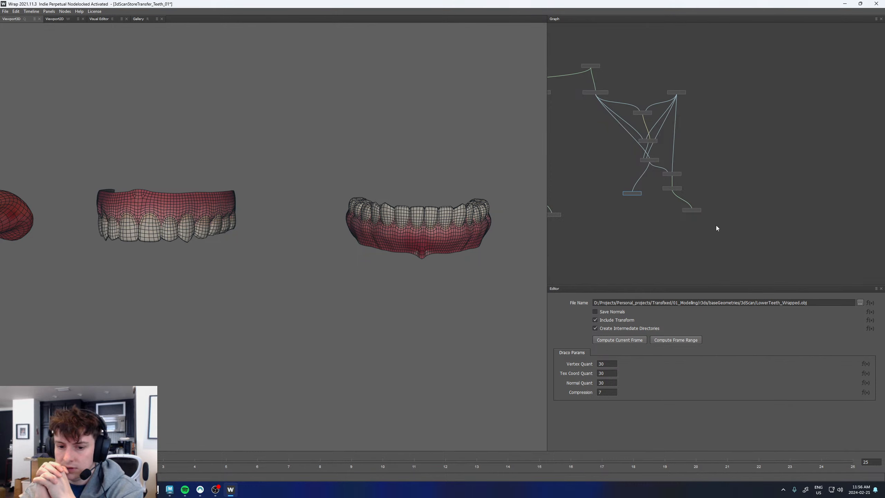
scroll(716, 225, "down", 3)
middle_click_drag(716, 226, 779, 224)
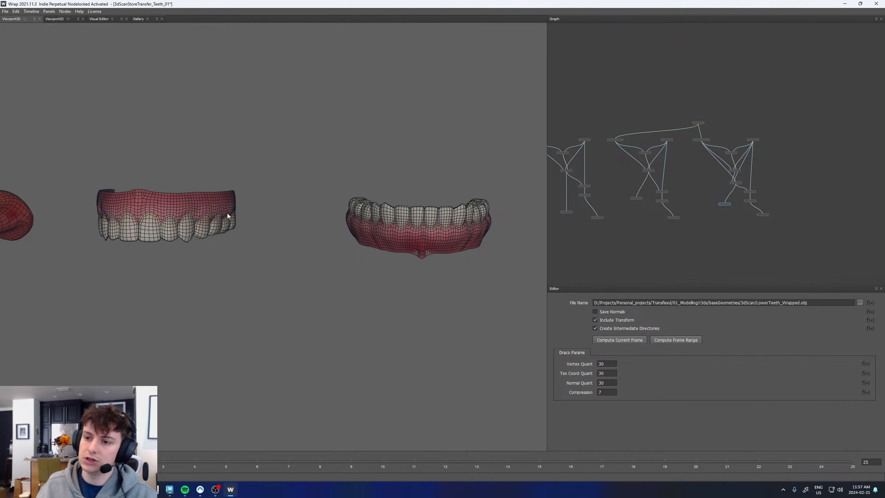
left_click_drag(390, 231, 407, 229)
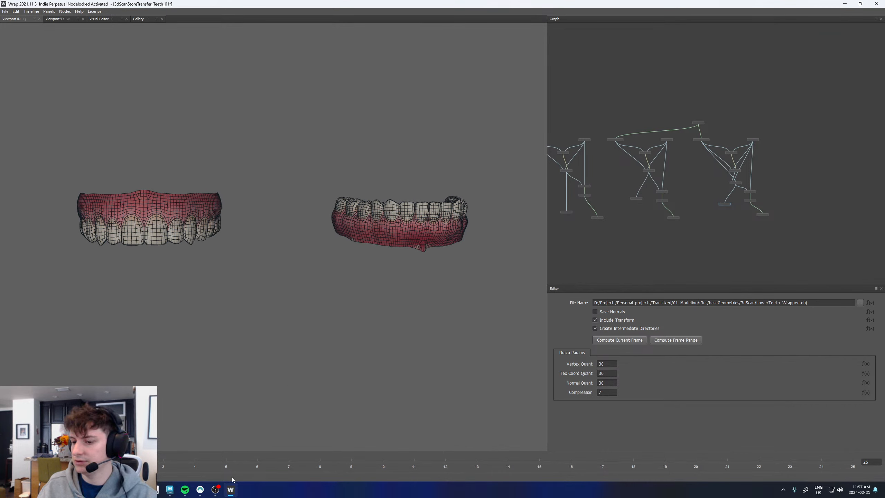
left_click(171, 490)
right_click(249, 126, "shift")
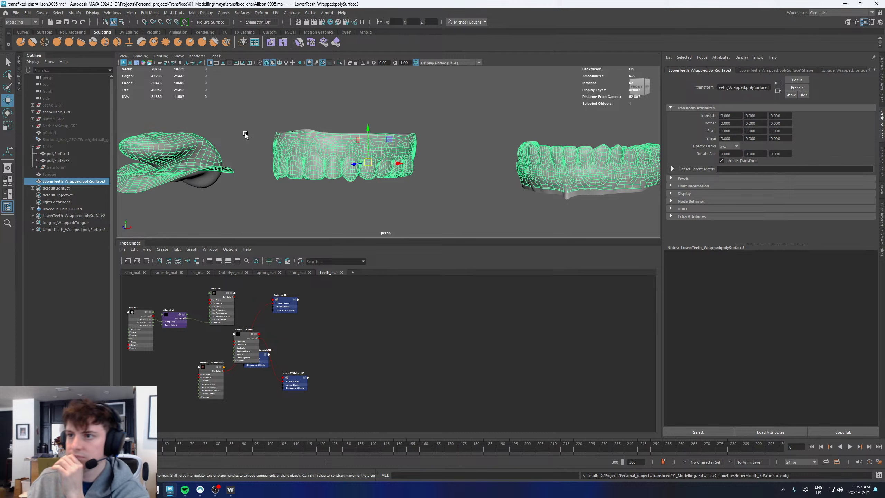
left_click(275, 13)
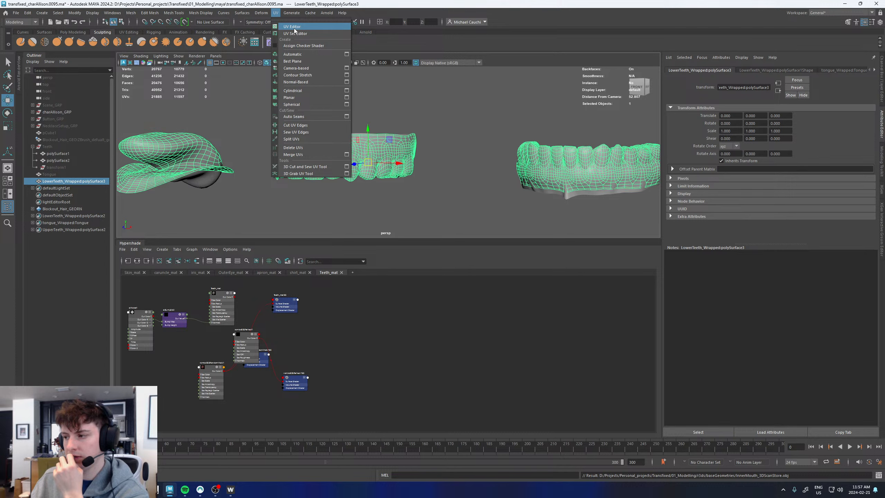
left_click(470, 195)
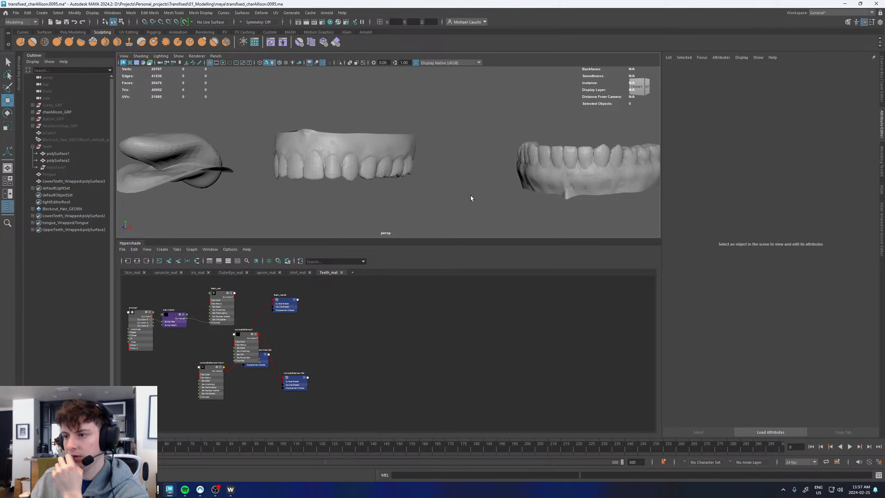
Switch to Wrap and add a LoadGeom node below the lower-teeth branch of the node graph
left_click(230, 489)
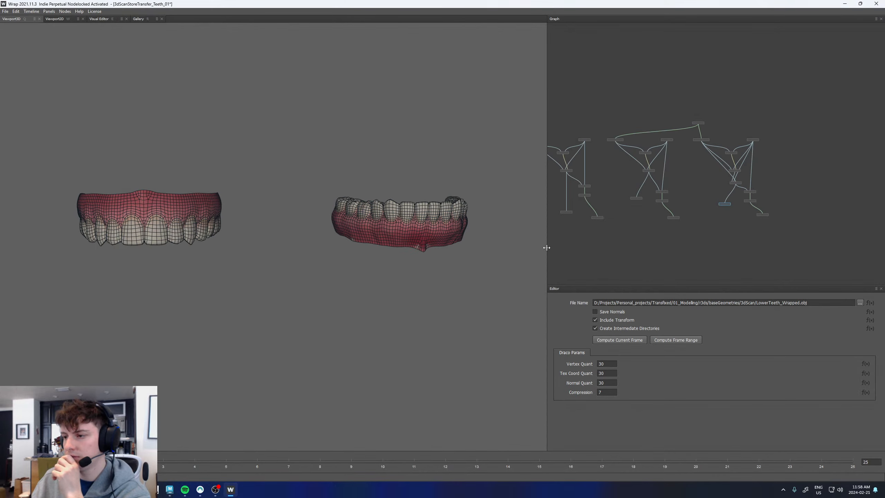
scroll(679, 234, "down", 2)
scroll(686, 231, "up", 4)
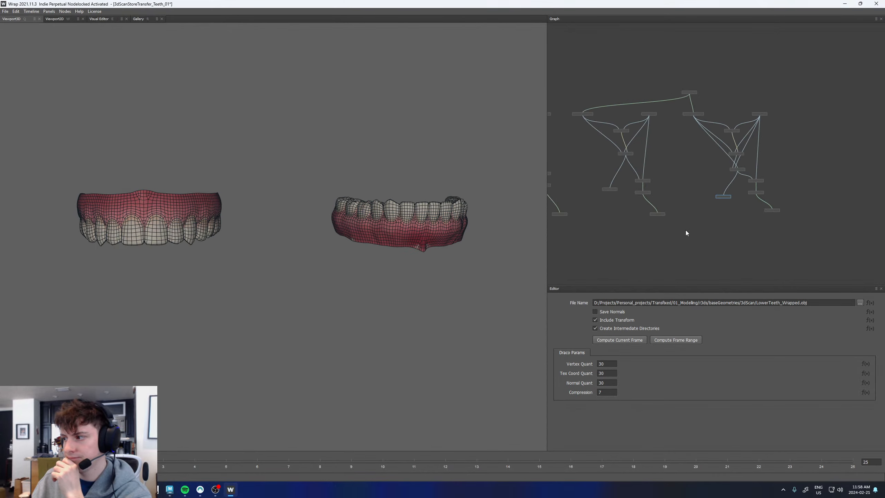
scroll(735, 212, "up", 2)
scroll(742, 208, "up", 2)
scroll(715, 210, "down", 2)
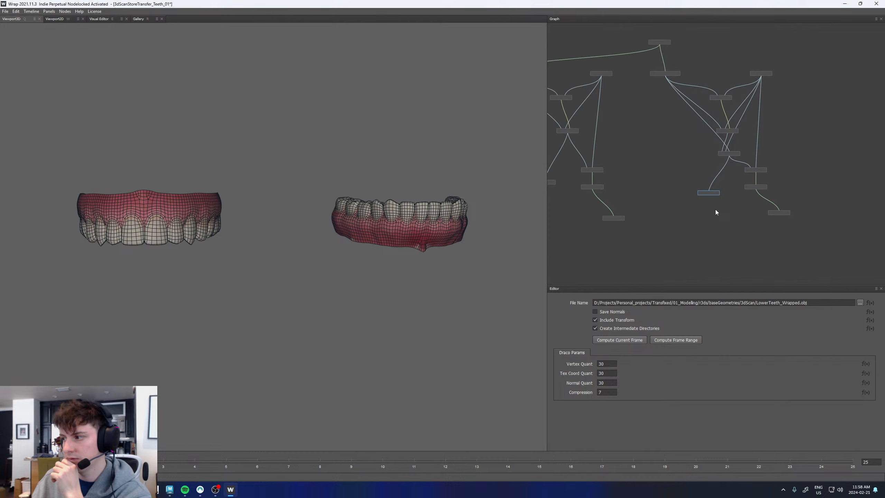
left_click(690, 247)
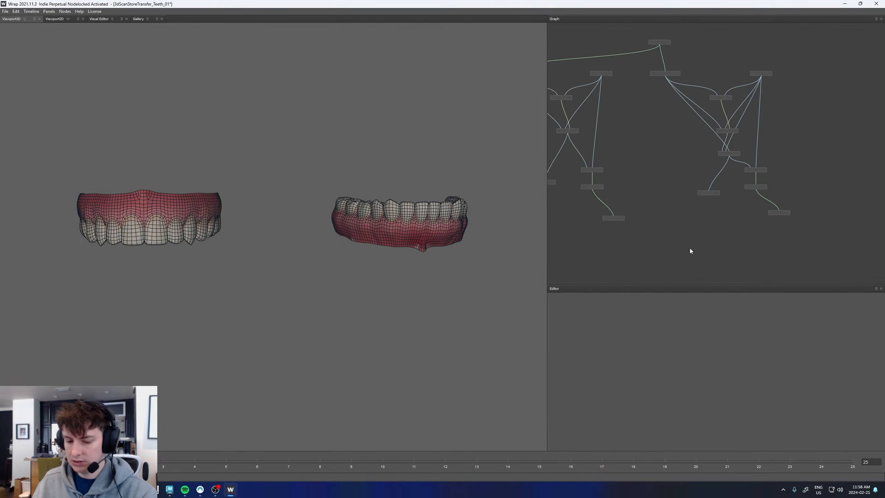
right_click(690, 248)
mouse_move(697, 266)
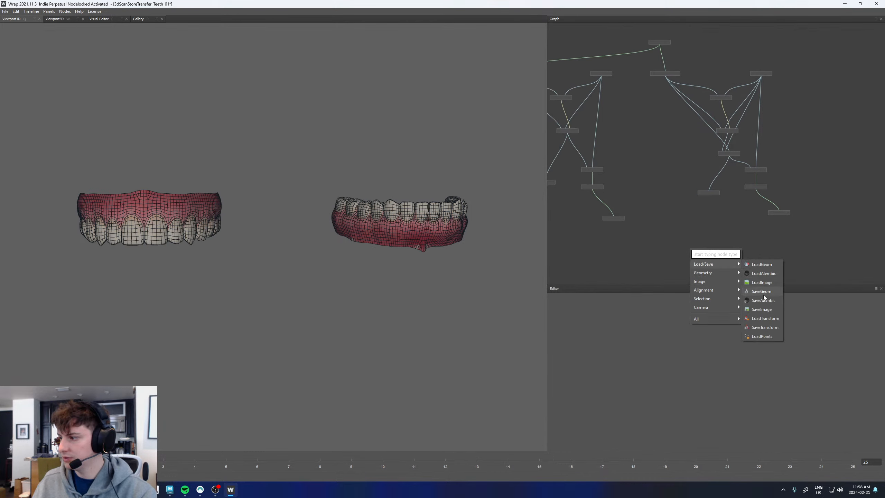
left_click(762, 264)
Load InnerMouth_3DScanStore.obj from the Transfixed/01_Modelling/r3ds/baseGeometries folder into the new LoadGeom node
left_click(35, 187)
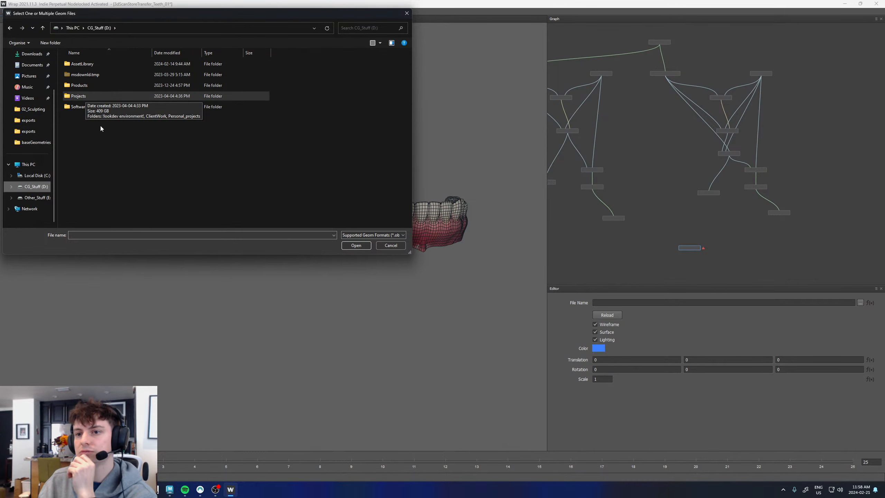
left_click(84, 95)
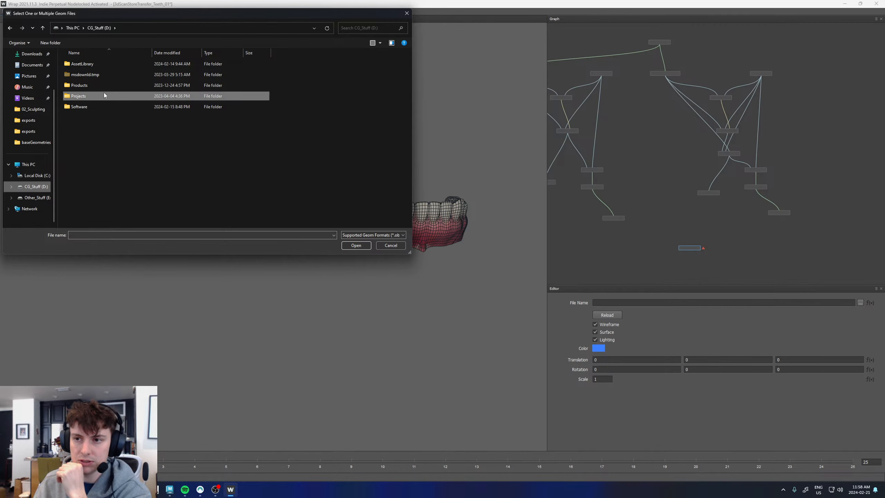
double_click(88, 98)
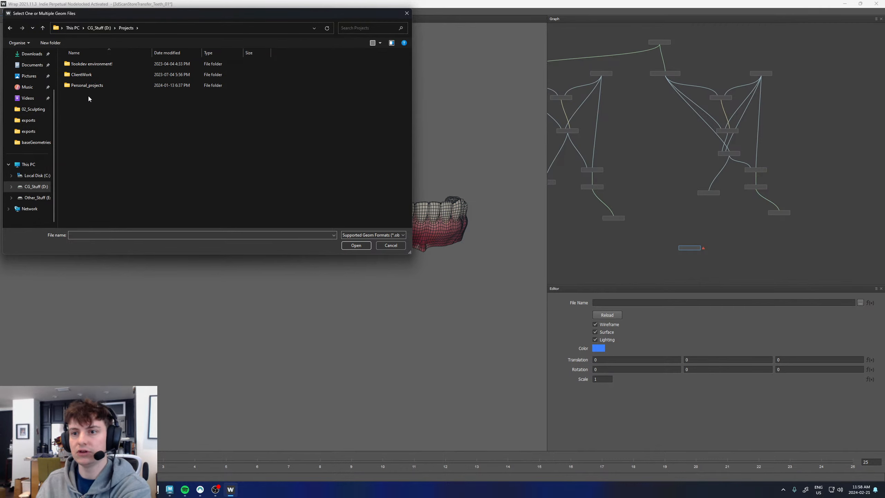
double_click(89, 86)
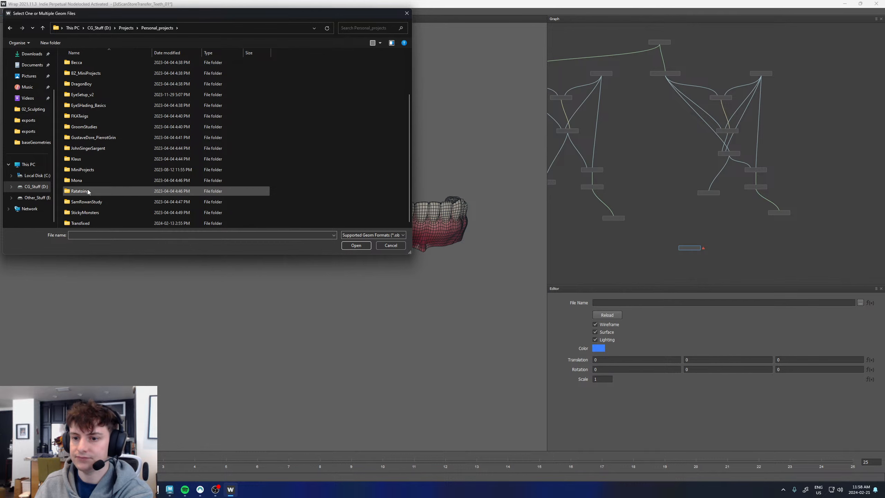
double_click(85, 224)
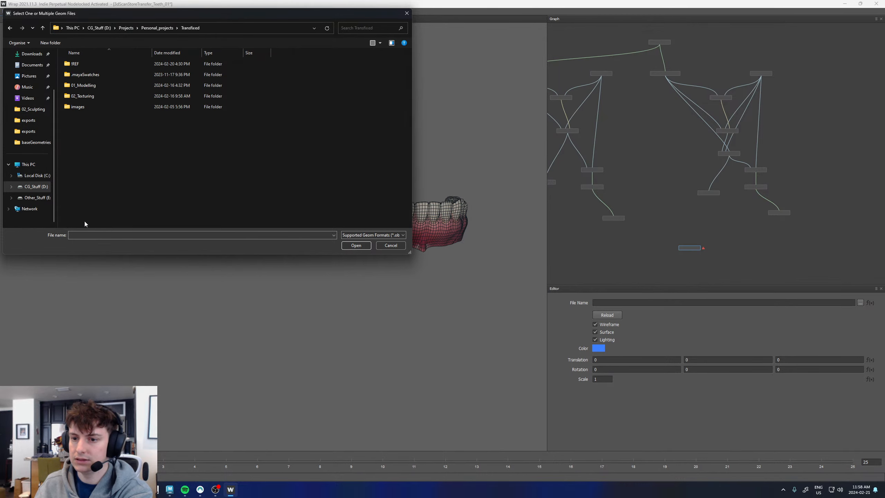
double_click(87, 87)
double_click(87, 86)
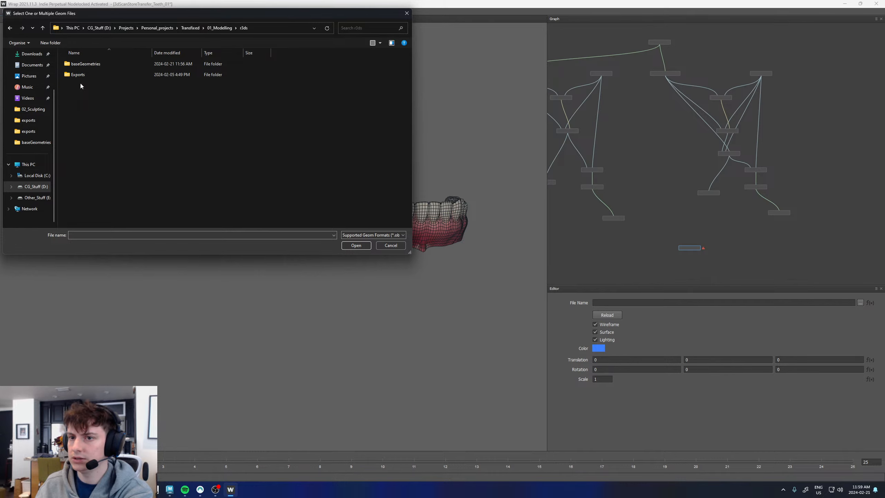
double_click(86, 64)
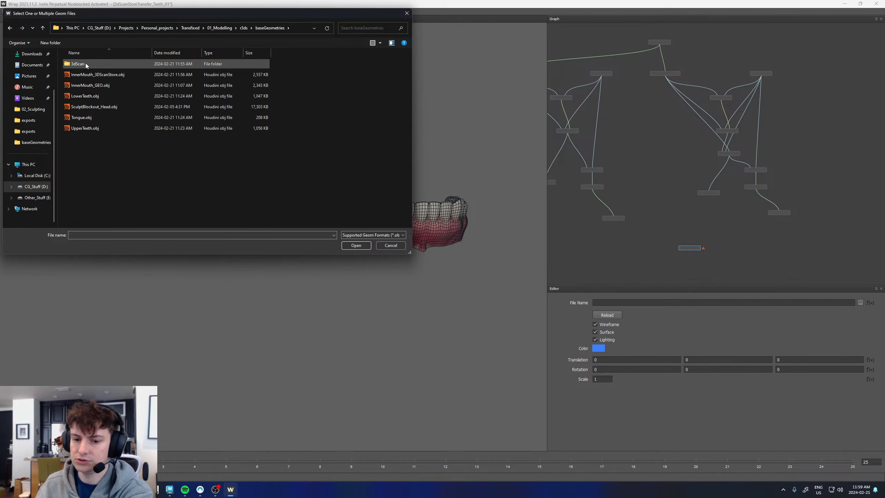
double_click(105, 75)
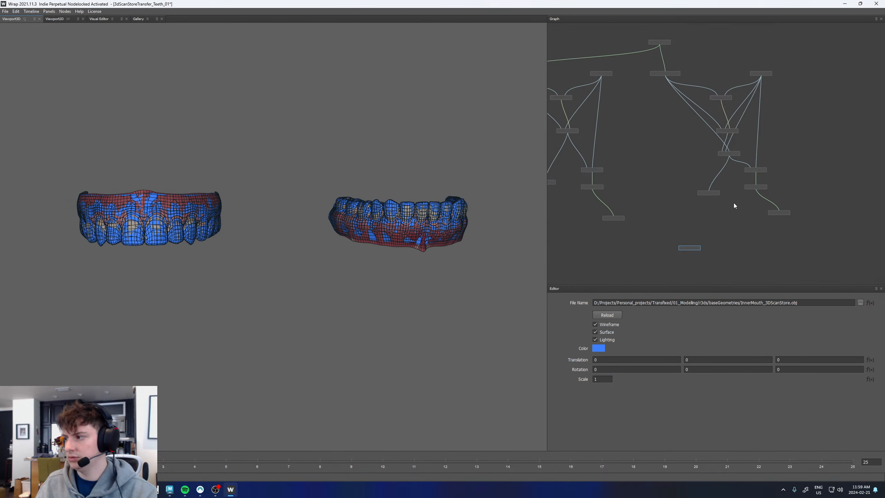
Connect the shared scan texture image to the combined inner-mouth geometry and check it on the teeth
scroll(639, 243, "up", 3)
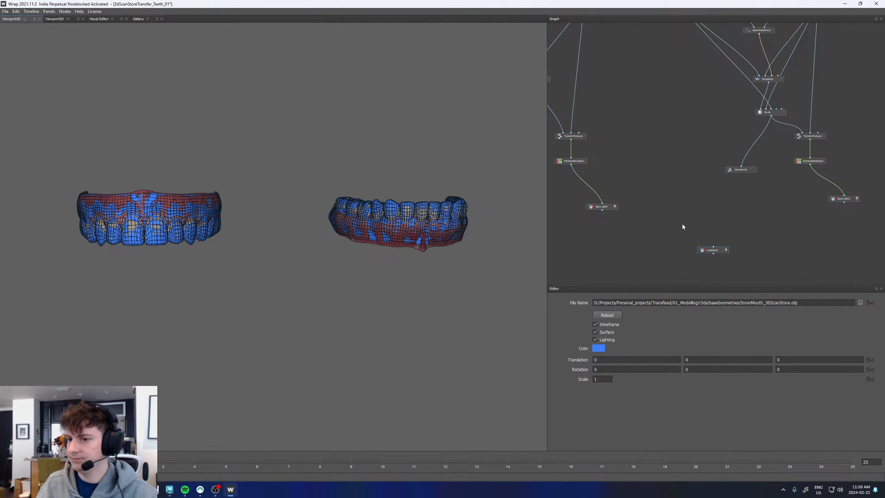
left_click_drag(714, 247, 667, 65)
scroll(674, 174, "down", 5)
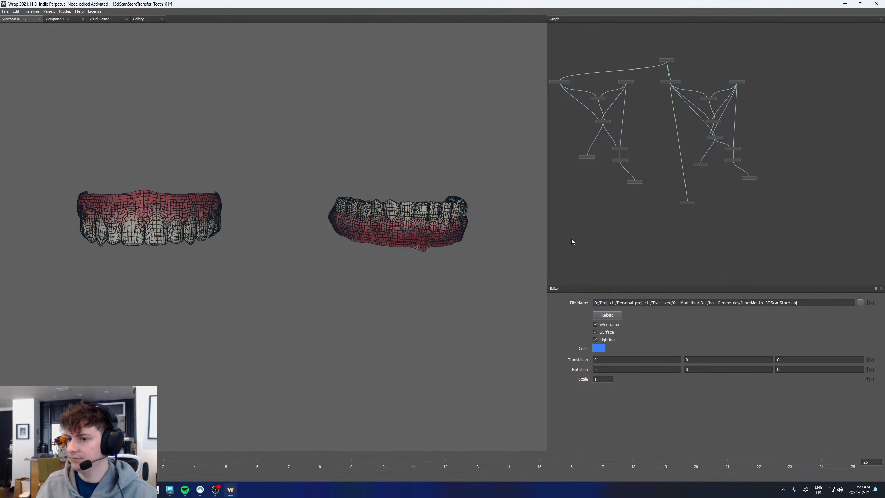
middle_click_drag(125, 213, 151, 208)
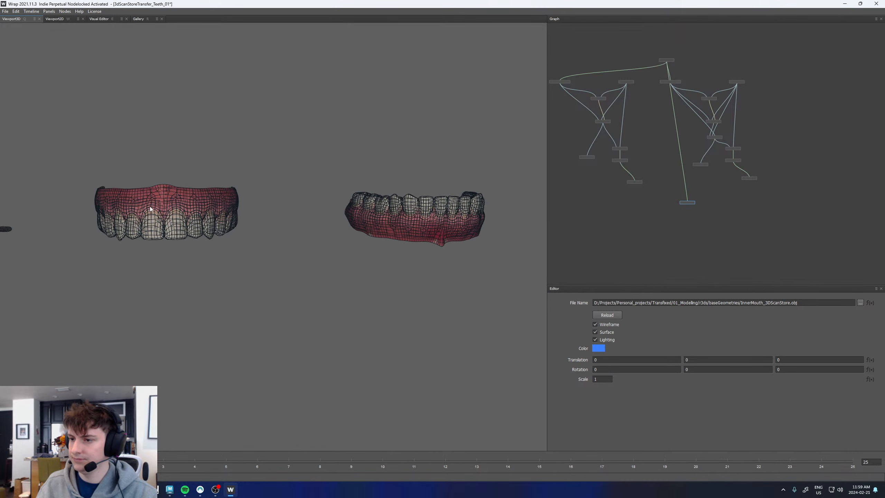
scroll(685, 222, "up", 10)
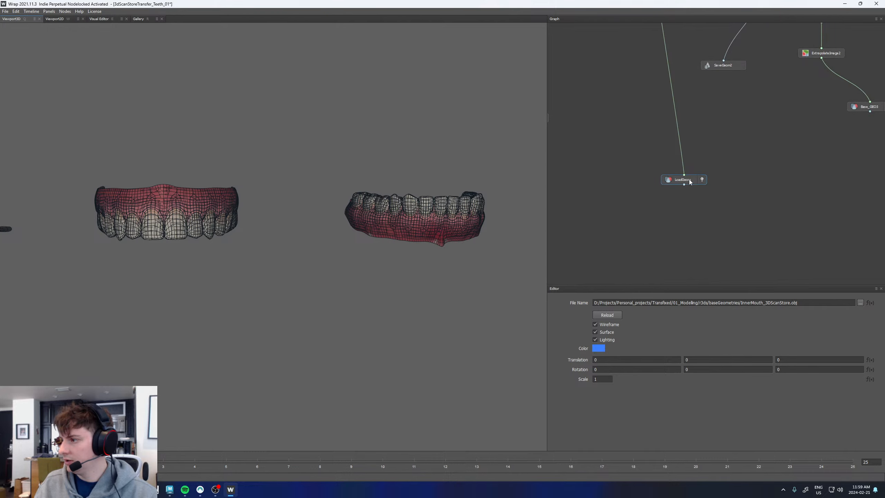
Add a second LoadGeom node beside the first and load InnerMouth_GEO.obj from baseGeometries into it
left_click_drag(690, 182, 676, 183)
left_click(715, 198)
scroll(715, 198, "down", 2)
scroll(722, 206, "down", 4)
right_click(725, 209)
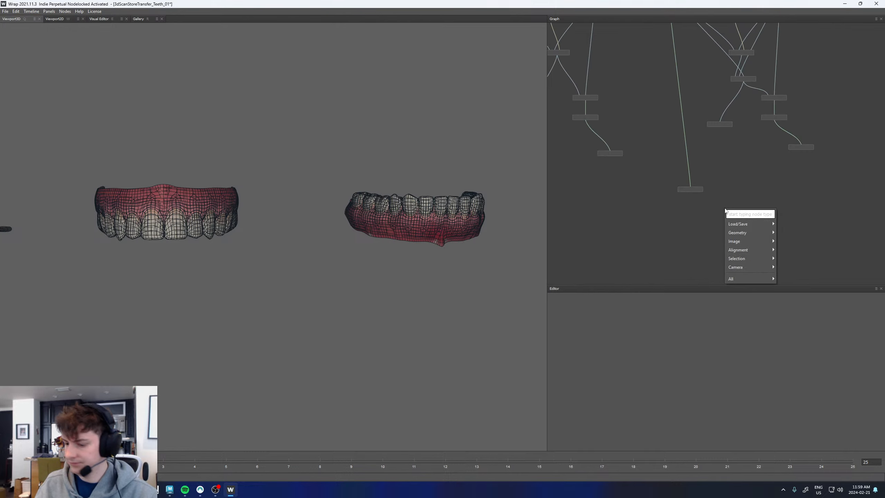
type("load")
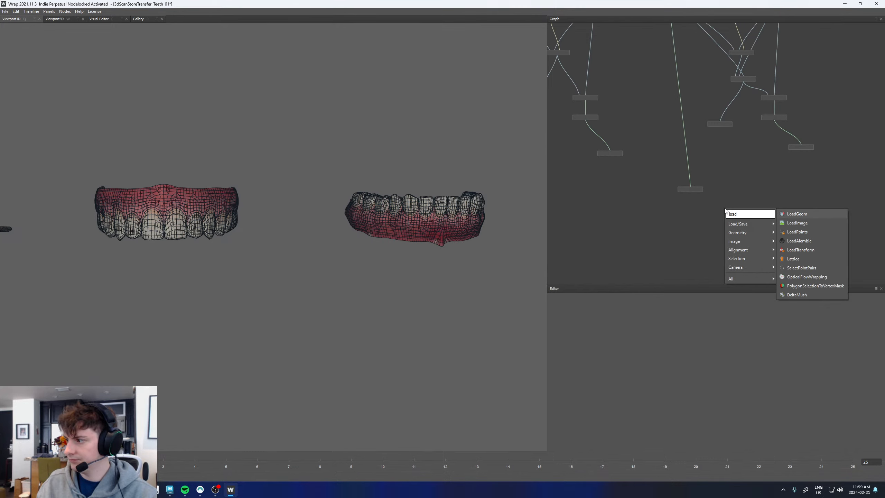
left_click(797, 214)
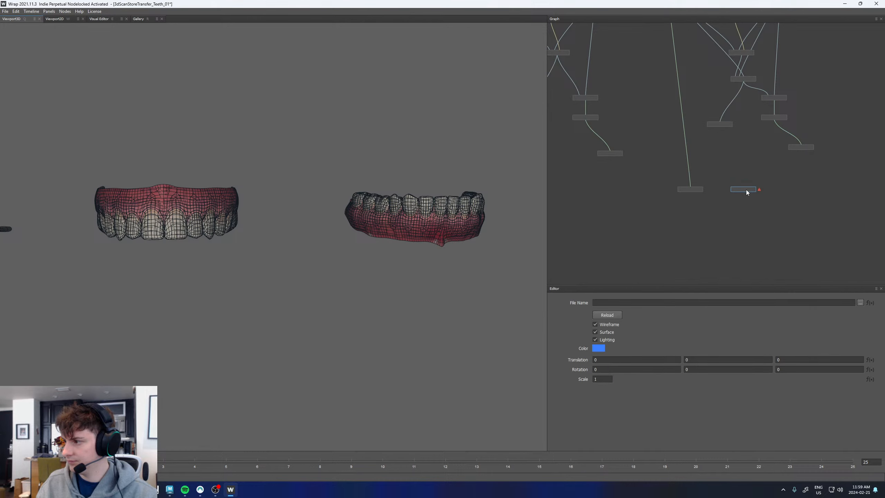
left_click(860, 303)
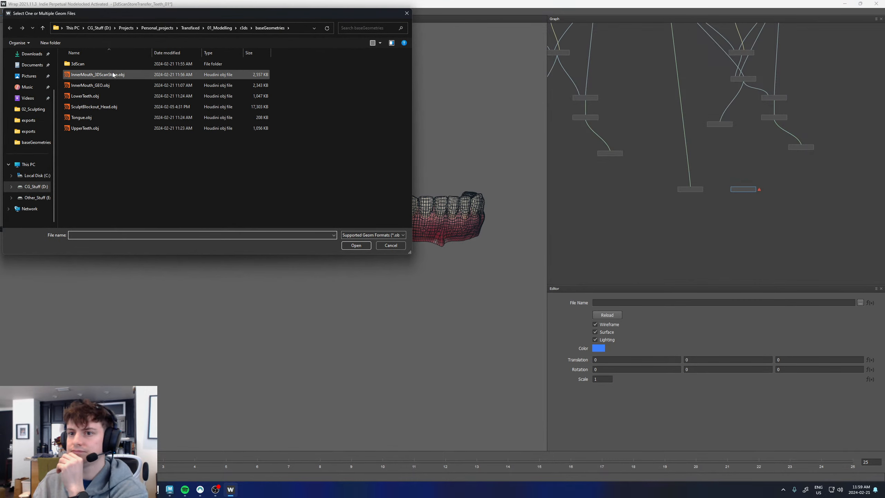
double_click(103, 85)
Add a TransferTexture node with the 3DScanStore inner mouth as source geometry and the InnerMouth_GEO mesh as target
scroll(738, 197, "up", 2)
left_click(712, 227)
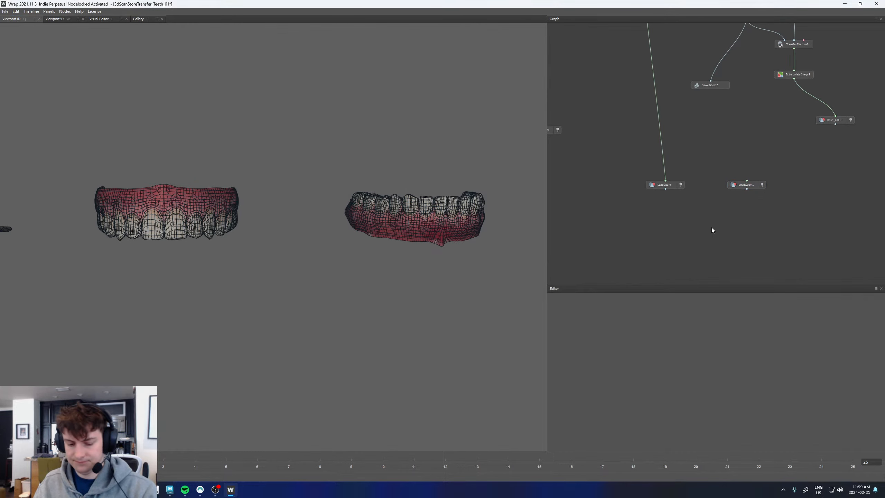
key("Tab")
type("tr")
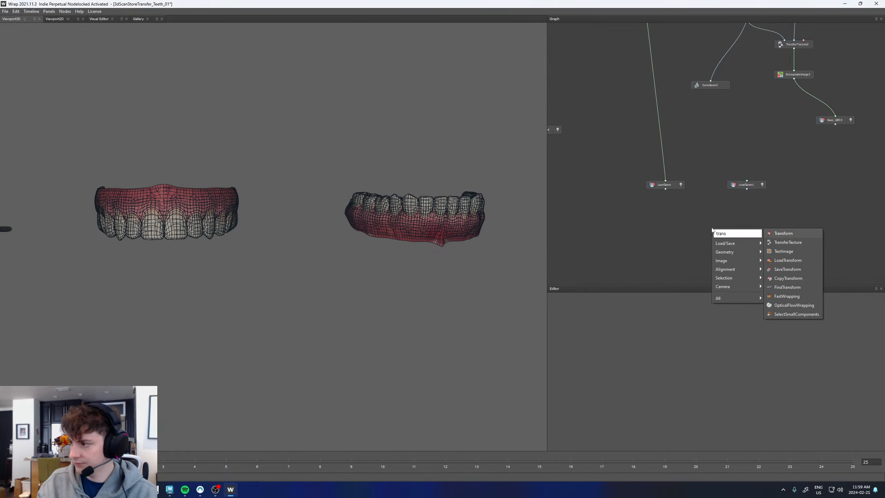
key("Down")
key("Return")
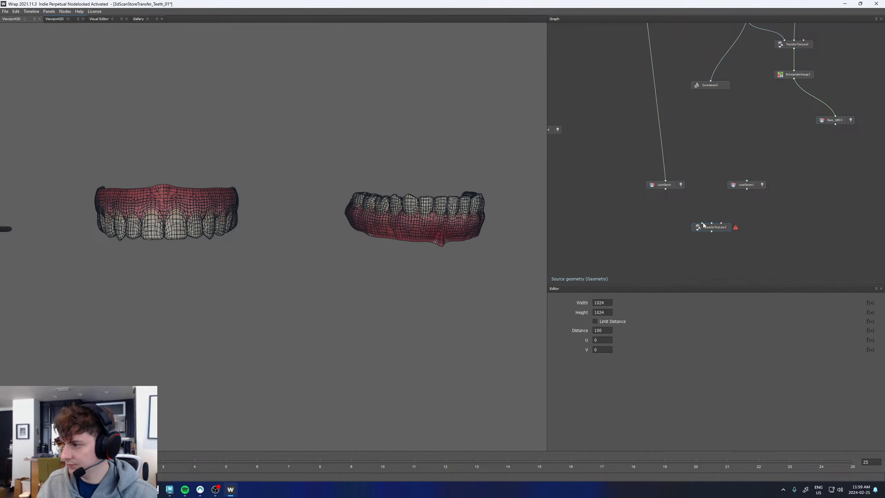
left_click_drag(665, 190, 747, 190)
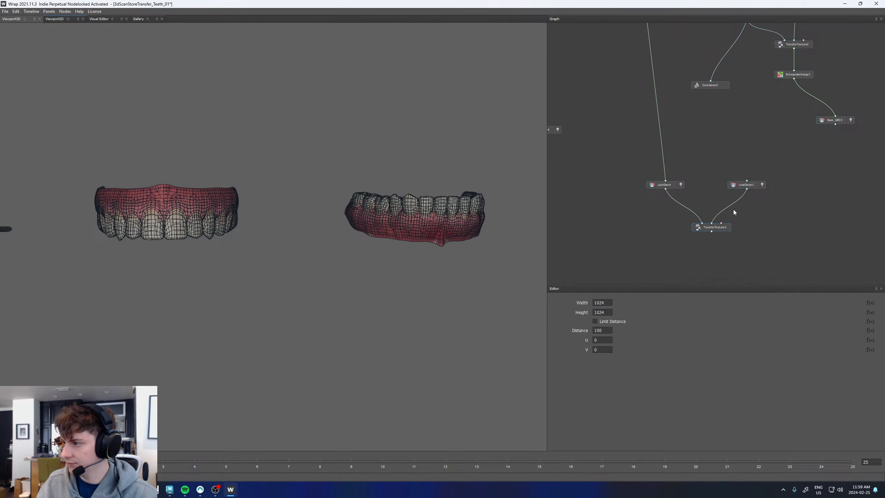
Hide the InnerMouth source geometry and the Base_GEO teeth and tongue geometries so the 3D view is empty
left_click(681, 185)
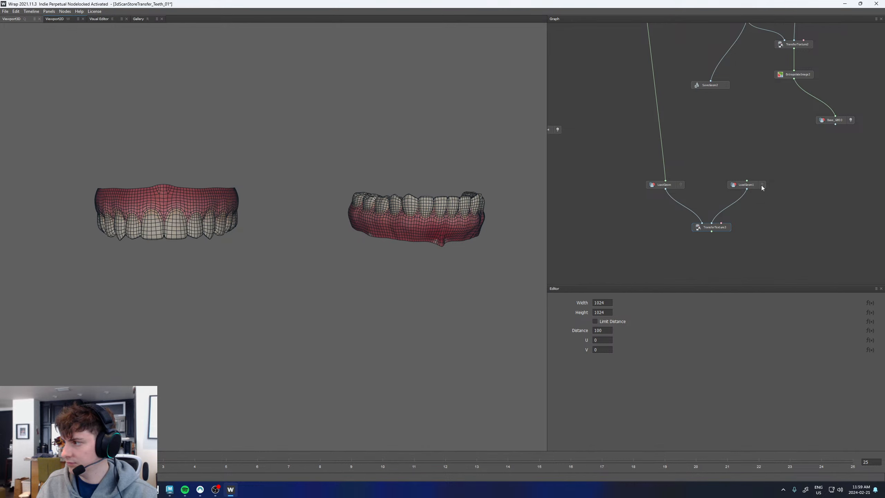
left_click(851, 120)
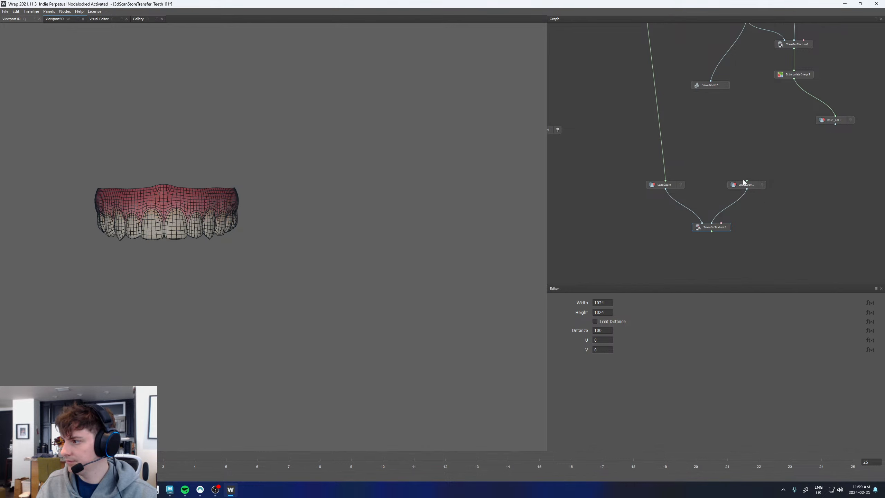
middle_click_drag(729, 174, 851, 173)
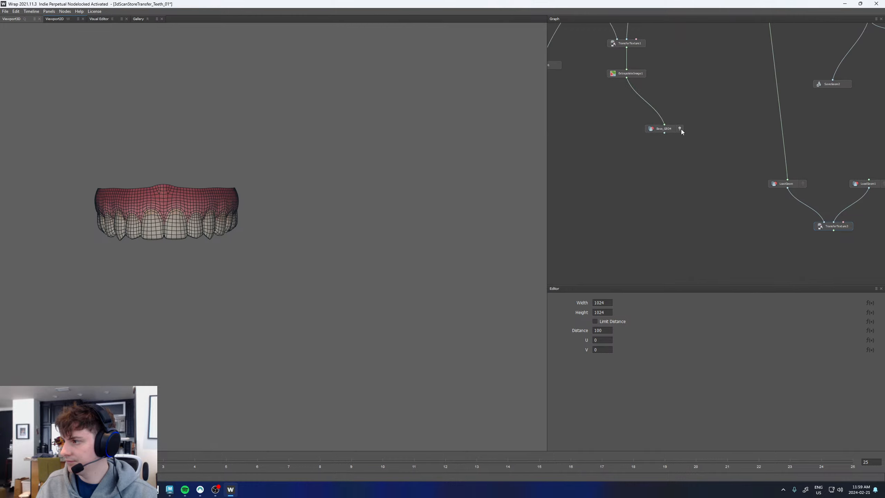
left_click(681, 129)
scroll(654, 166, "down", 2)
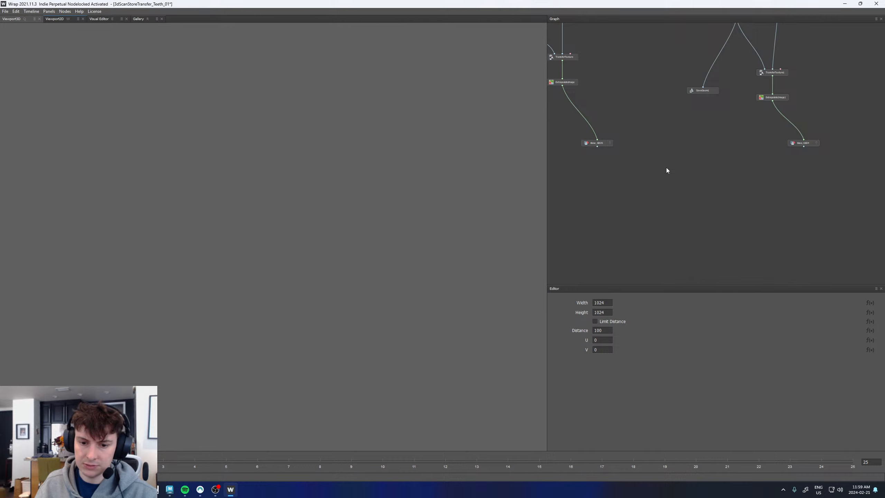
Set the new TransferTexture node's width and height to 4096 and show its output in the 2D viewport
middle_click_drag(742, 170, 566, 178)
scroll(792, 239, "up", 2)
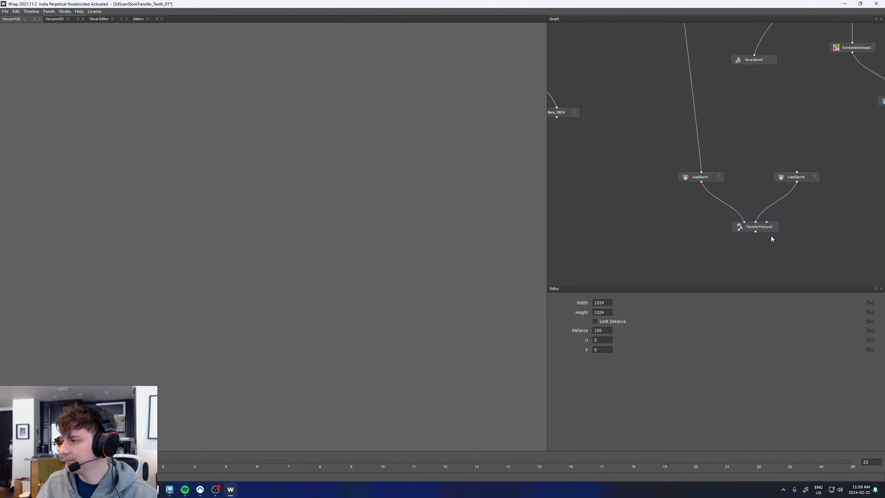
double_click(609, 303)
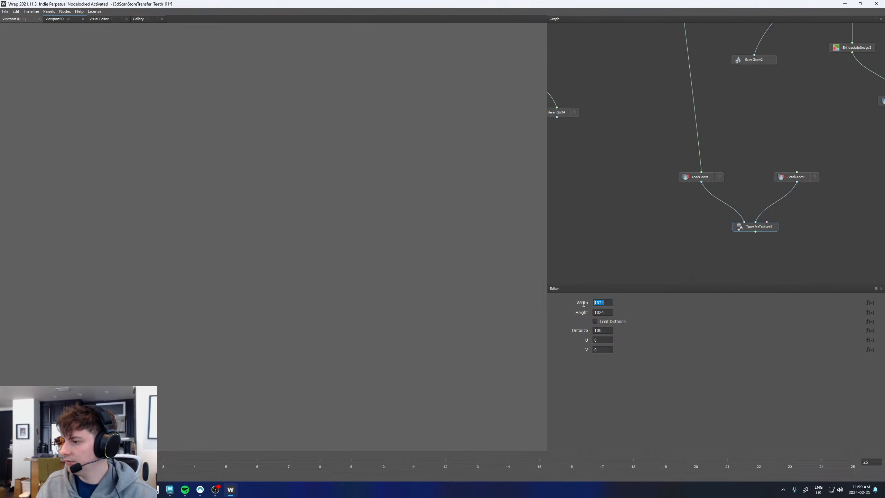
type("4096")
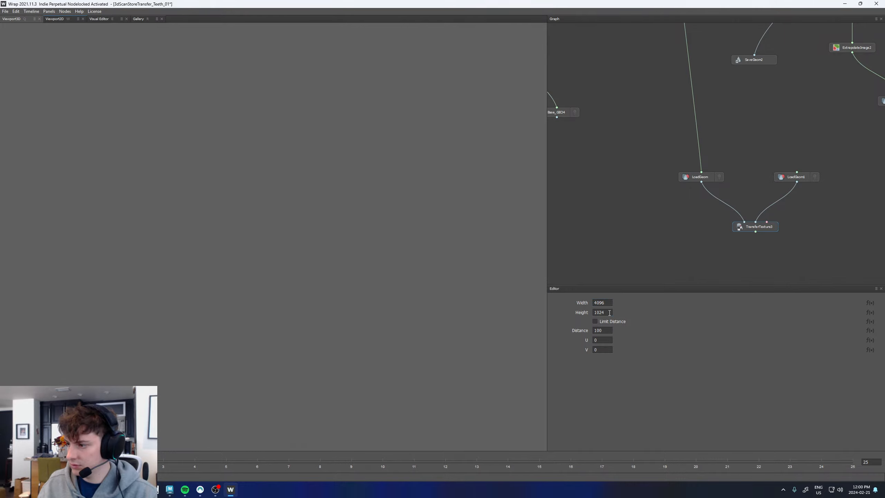
key("Tab")
type("4096")
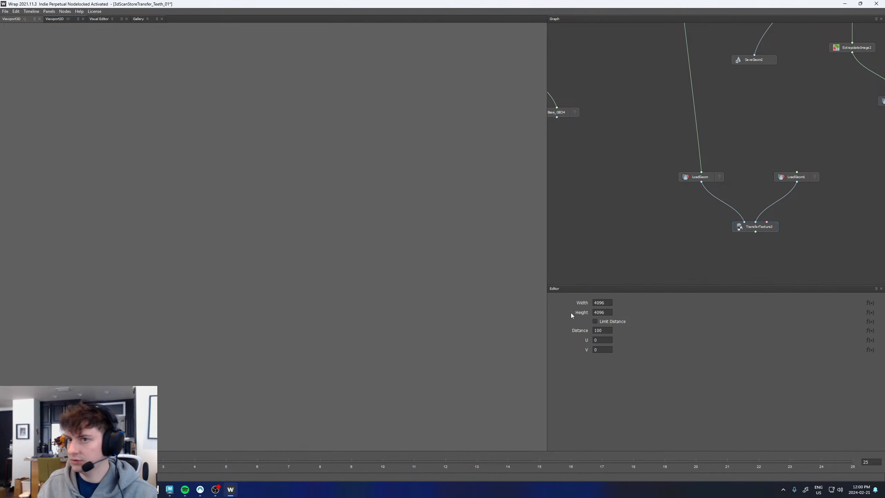
left_click(60, 20)
scroll(179, 261, "down", 4)
scroll(180, 260, "down", 5)
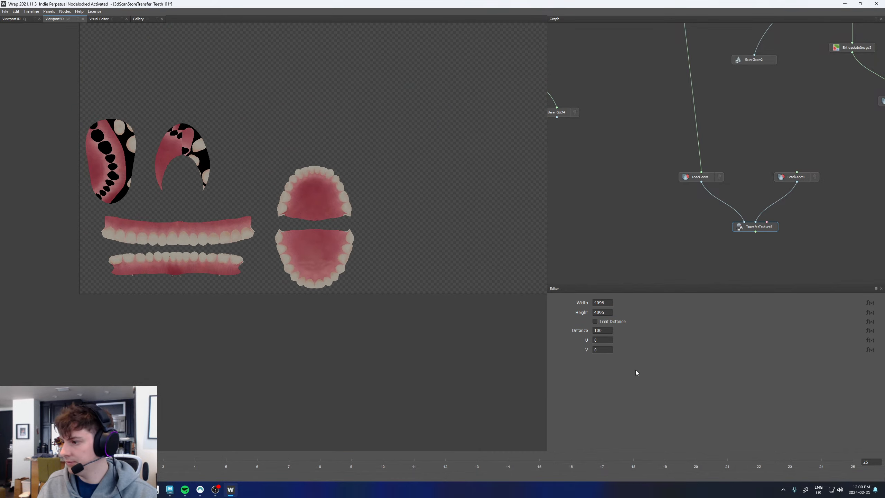
Add an ExtrapolateImage node below the new TransferTexture node and feed it the transferred texture
right_click(767, 253)
type("extra")
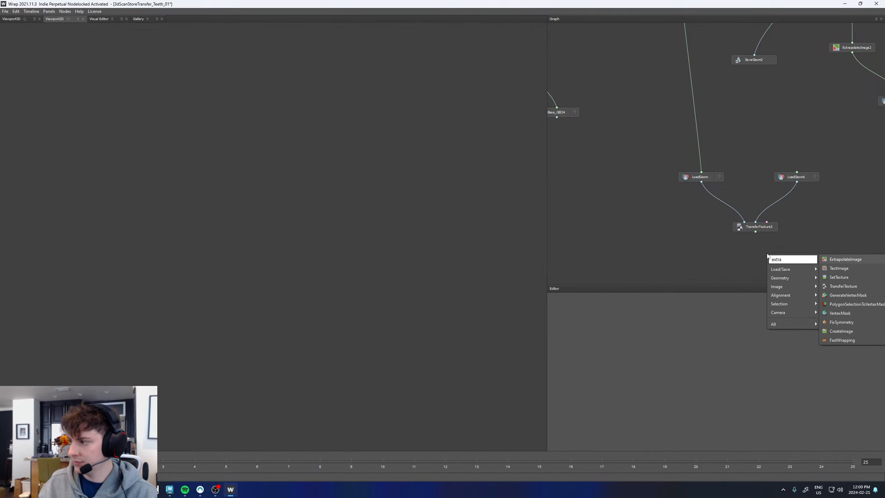
left_click(836, 259)
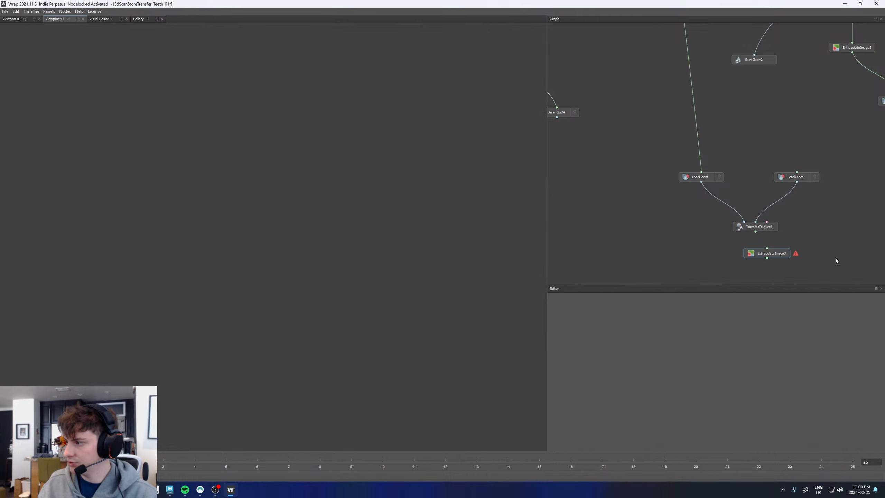
mouse_move(767, 248)
left_mouse_down()
mouse_move(757, 236)
mouse_move(760, 259)
left_mouse_up()
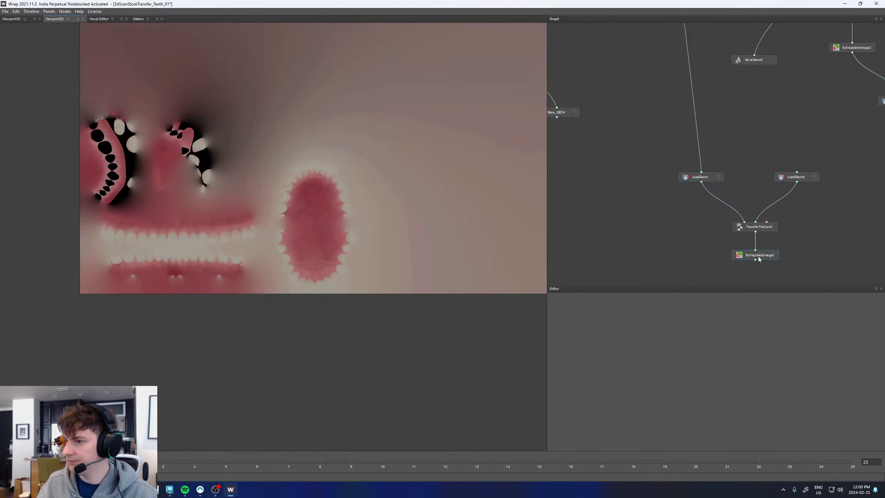
Examine the extrapolated inner-mouth texture up close around the teeth and gums and as a whole
scroll(201, 237, "up", 8)
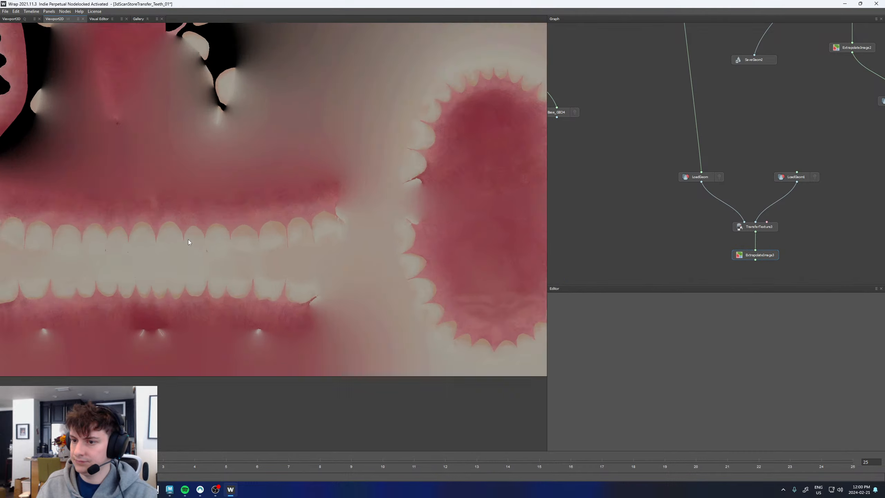
scroll(188, 232, "down", 10)
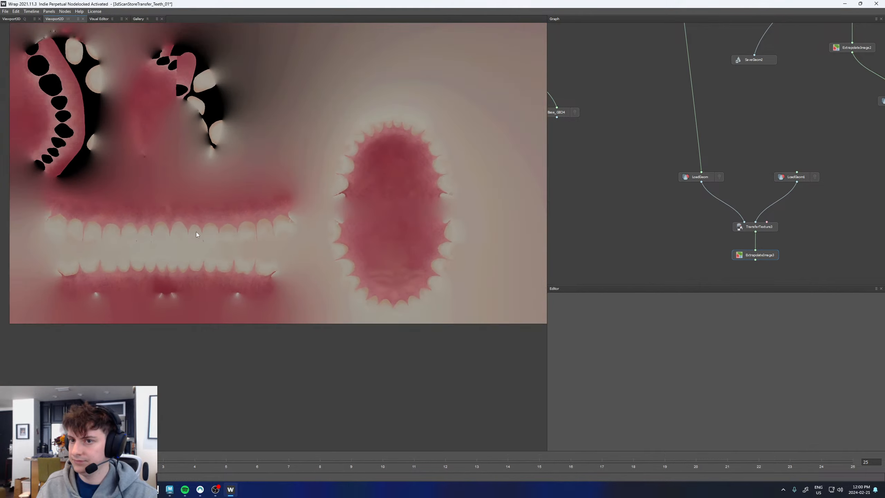
scroll(196, 232, "down", 2)
scroll(787, 279, "up", 1)
middle_click_drag(787, 279, 752, 239)
left_click(691, 245)
left_click(718, 212)
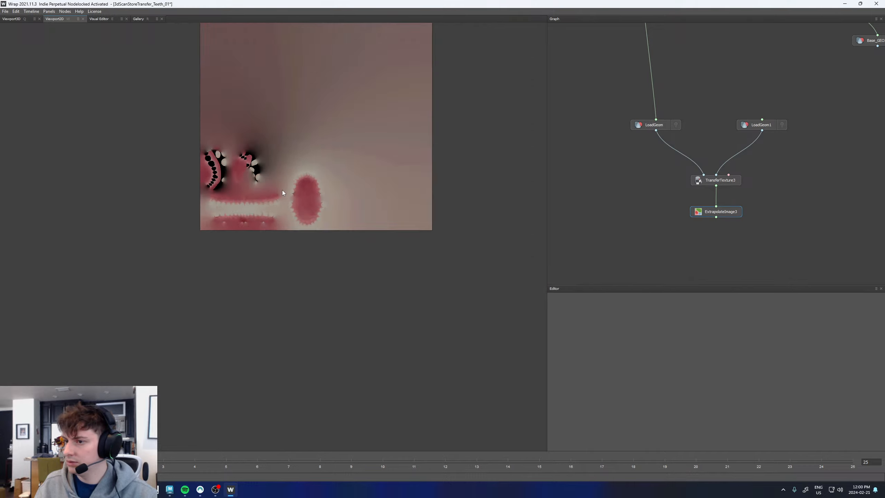
scroll(282, 190, "down", 8)
scroll(290, 155, "up", 4)
scroll(292, 173, "up", 3)
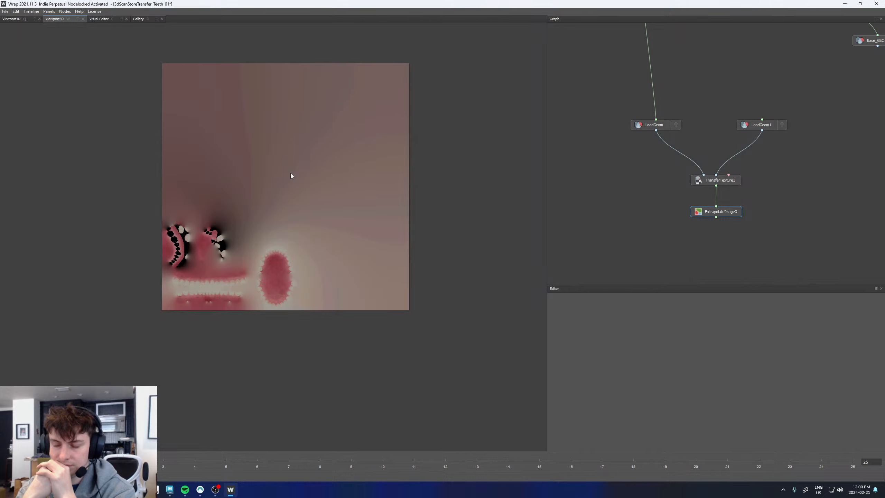
scroll(214, 284, "up", 5)
scroll(214, 276, "up", 5)
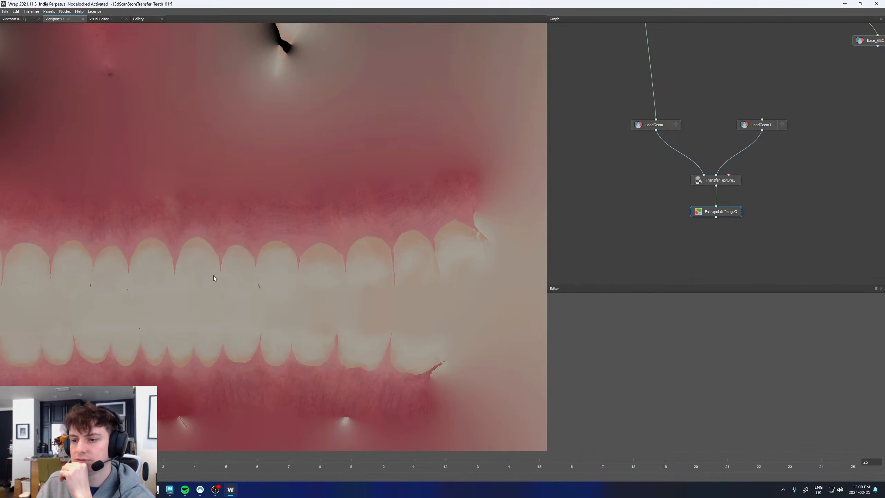
scroll(341, 185, "up", 2)
scroll(341, 183, "up", 3)
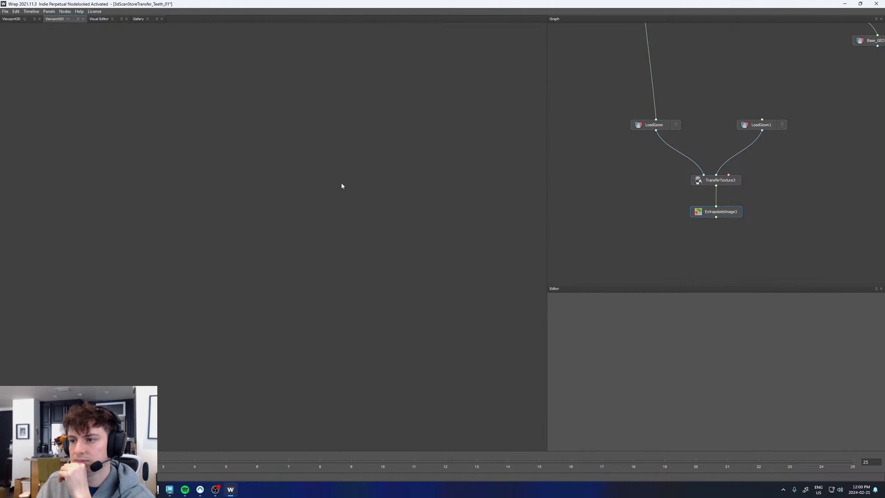
scroll(338, 198, "down", 9)
Switch to Maya, select charAllison_GRP and open the UV Editor
left_click(170, 491)
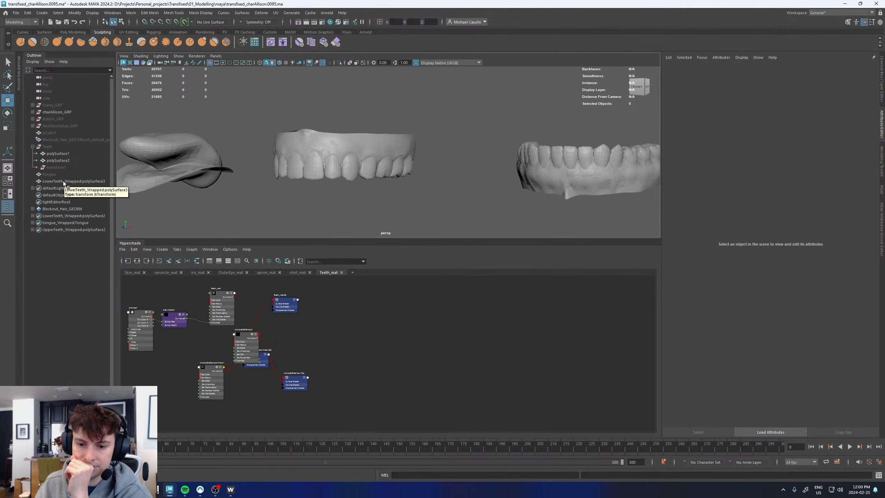
left_click(57, 112)
left_click(276, 13)
left_click(288, 26)
scroll(213, 330, "down", 8)
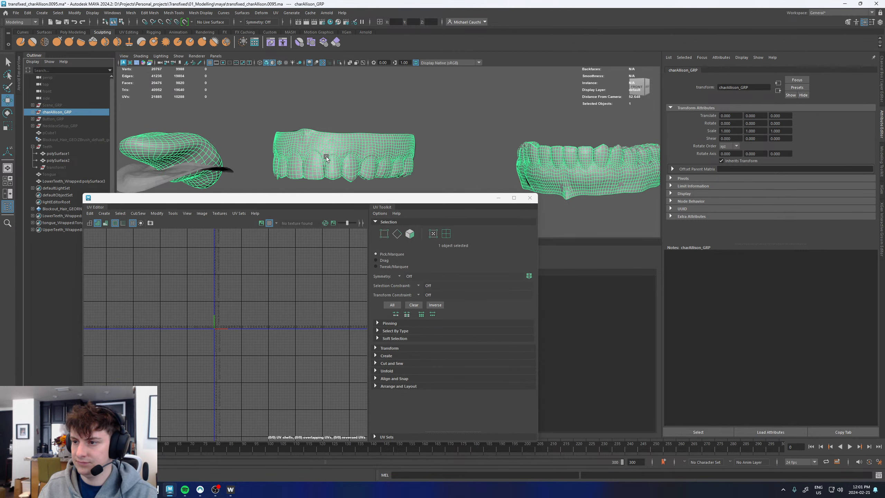
Examine the UV layout of Teeth_Upper_GEO and Teeth_Lower_GEO under Inner_Mouth_GRP, then close the UV Editor
left_click(33, 112)
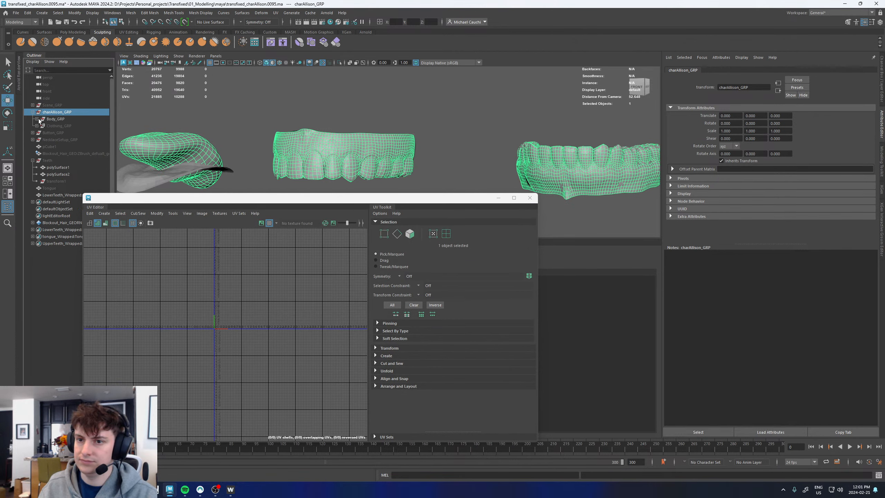
left_click(37, 120)
left_click(70, 140)
left_click(70, 147, "shift")
key("f")
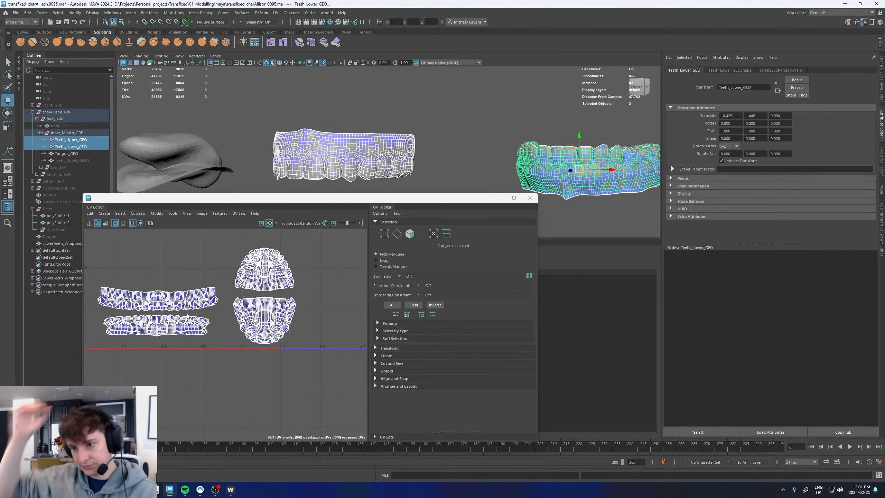
scroll(191, 299, "up", 5)
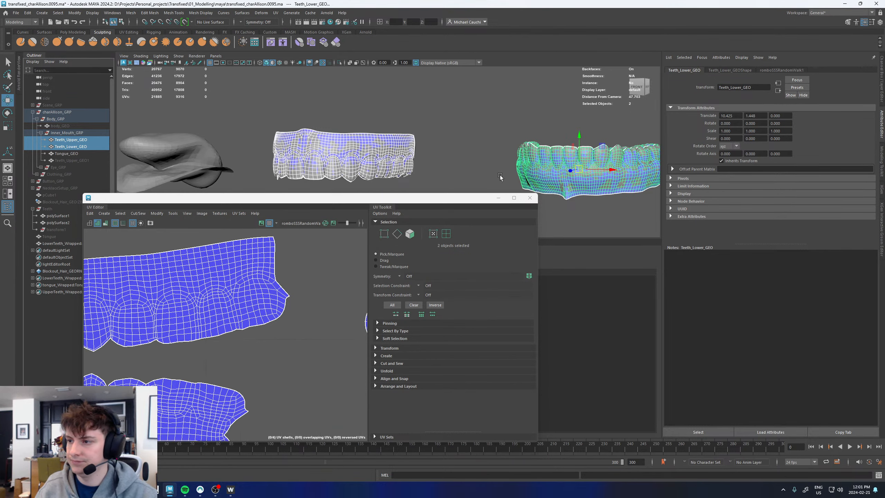
left_click(530, 198)
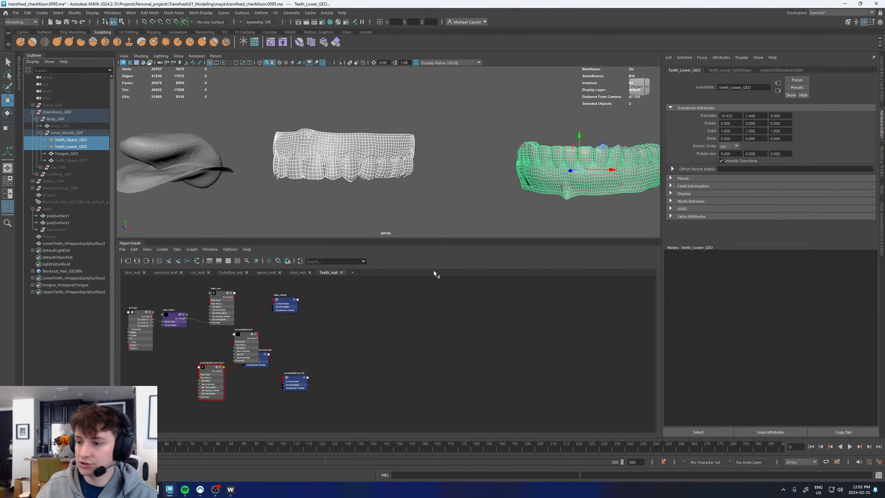
Return to Wrap, add a SaveImage node and connect the extrapolated image to it
left_click(231, 490)
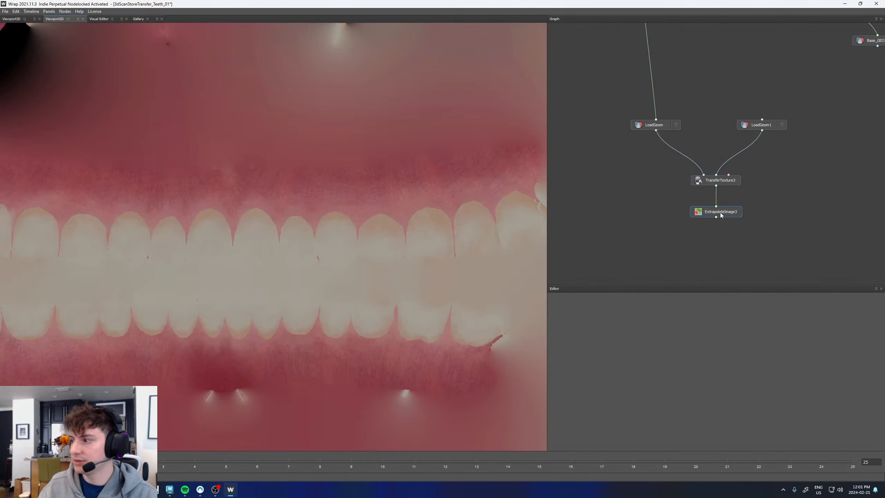
left_click(739, 249)
right_click(739, 249)
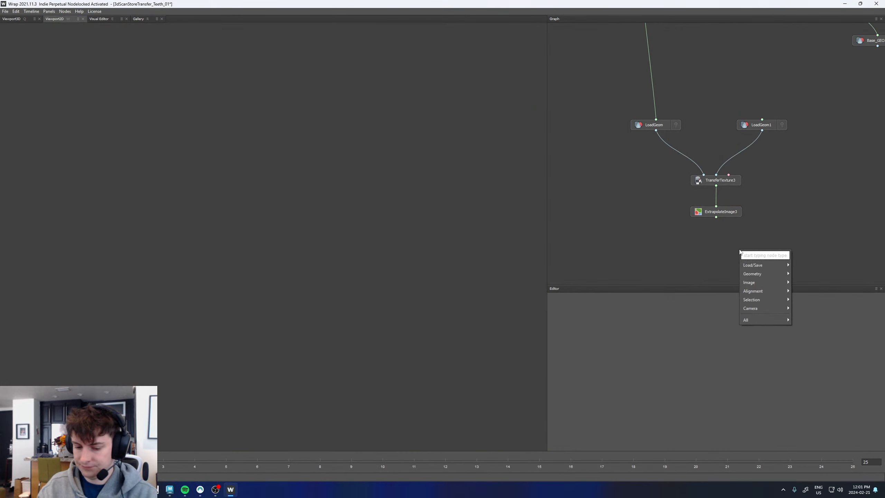
type("save")
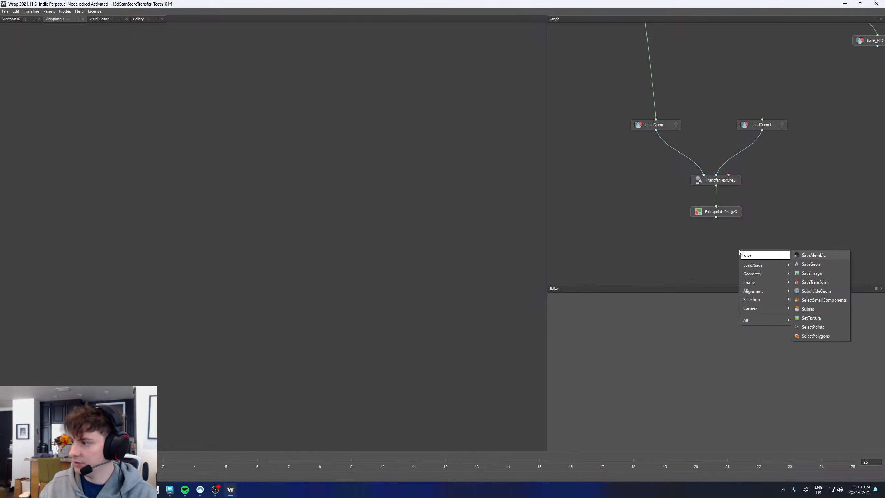
left_click(803, 272)
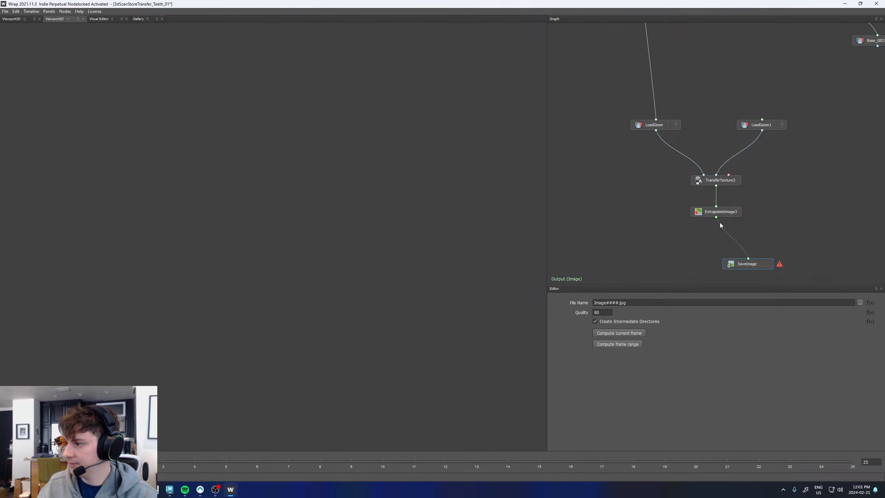
left_click_drag(719, 221, 748, 258)
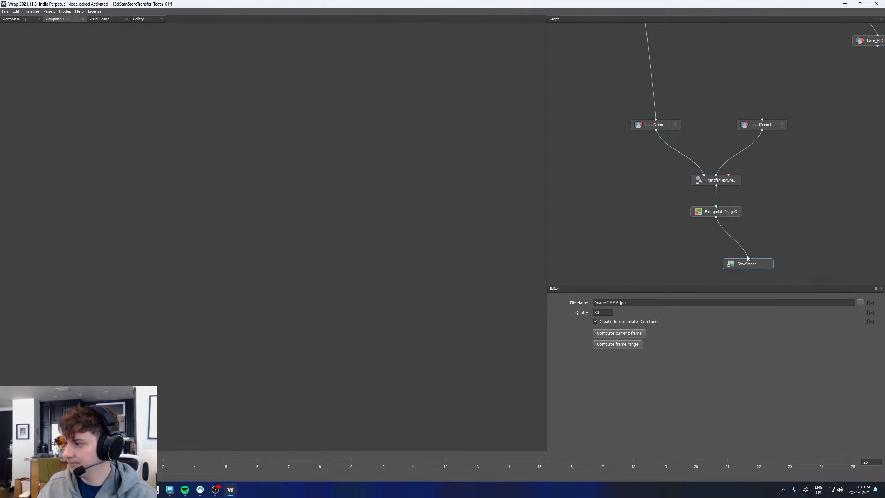
Choose the SaveImage node's output location by browsing to the Transfixed/02_Texturing/R3DS folder
left_click(859, 303)
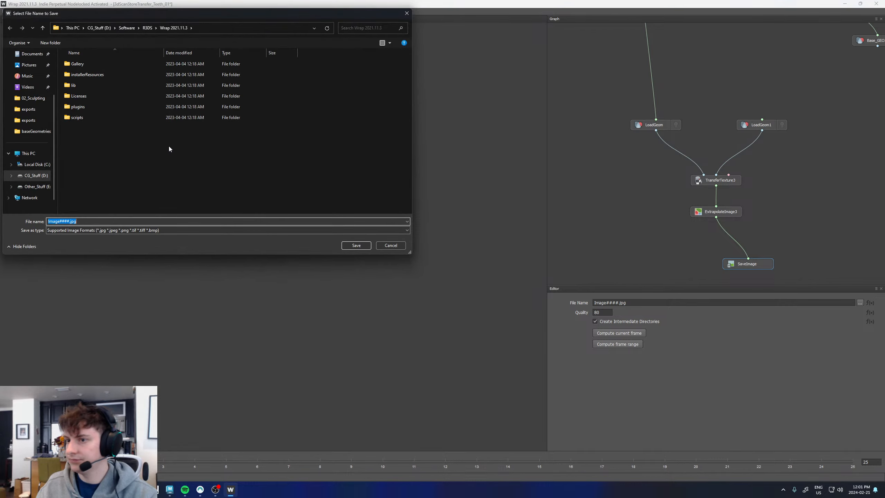
left_click(35, 131)
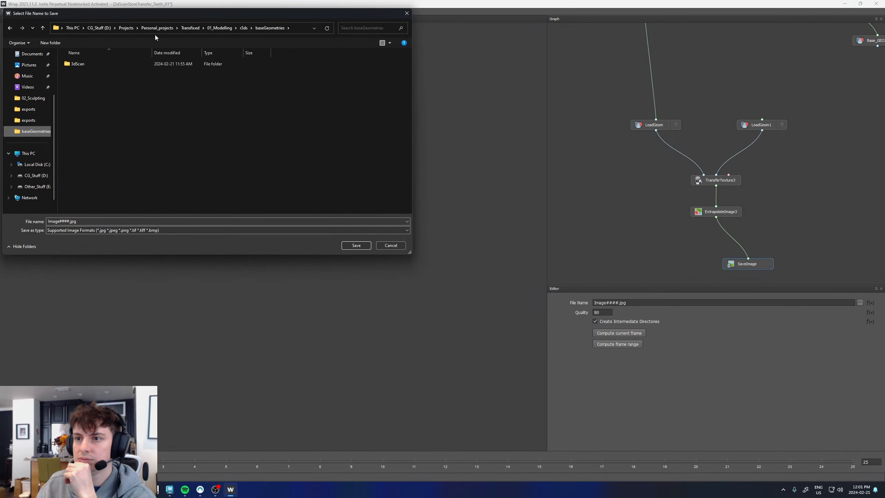
left_click(191, 28)
double_click(81, 75)
double_click(77, 85)
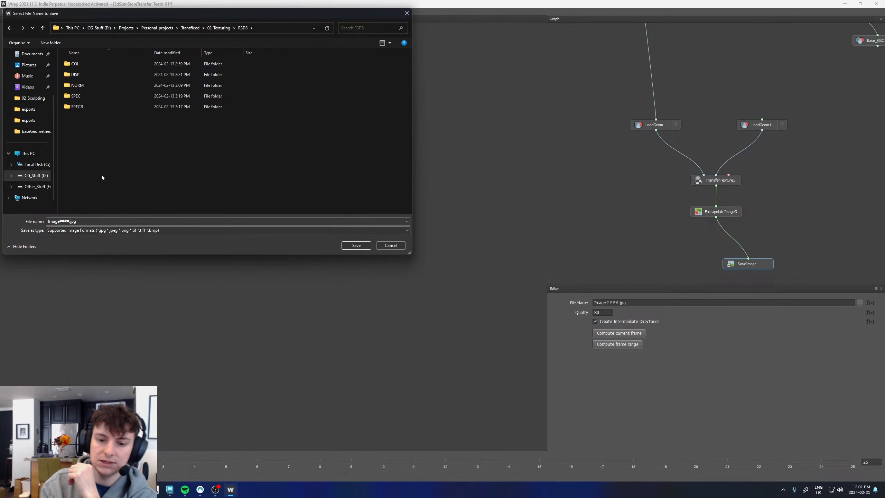
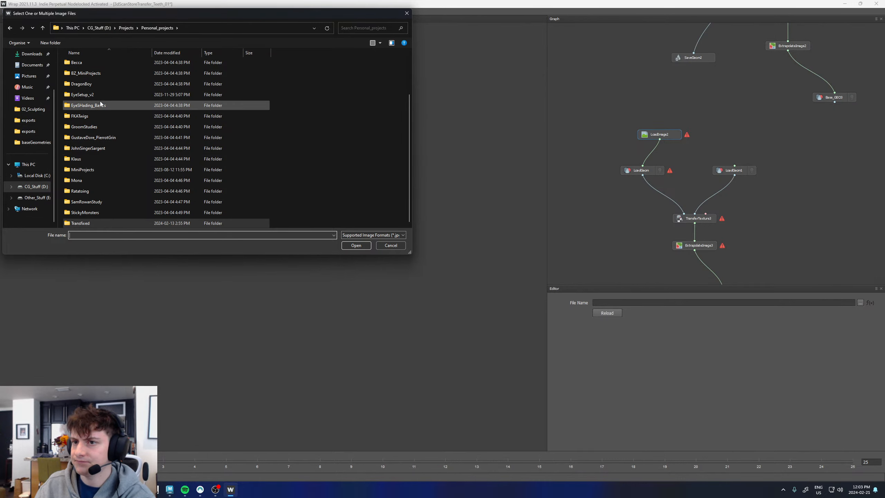
Browse for the LoadImage2 file in AssetLibrary/3DScanStore/HDHeads/Female_17/Textures on the D: drive
left_click(99, 28)
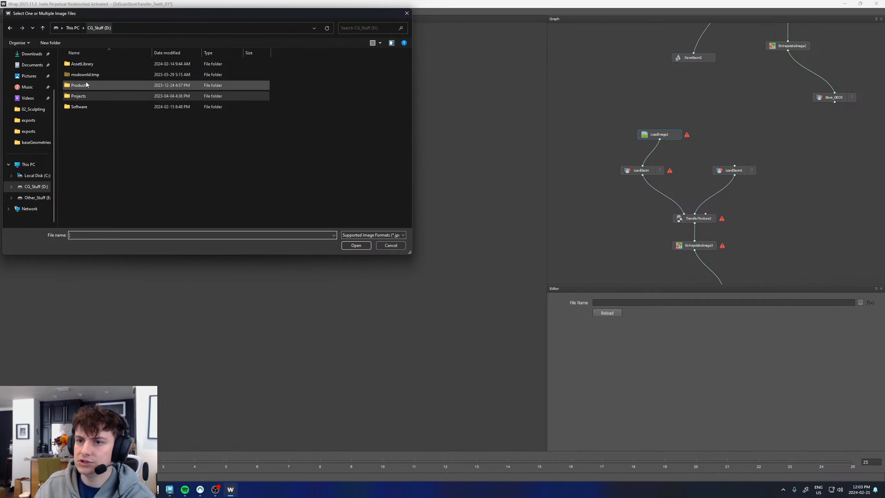
double_click(79, 64)
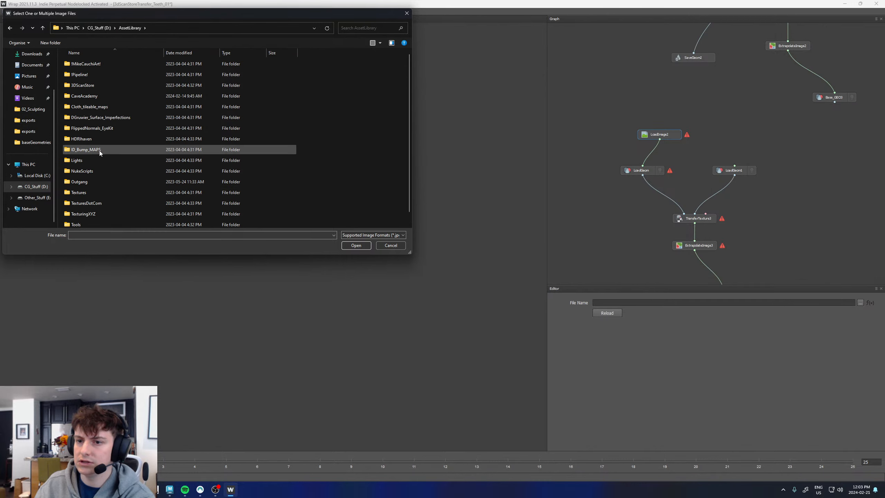
double_click(86, 86)
double_click(82, 75)
double_click(83, 65)
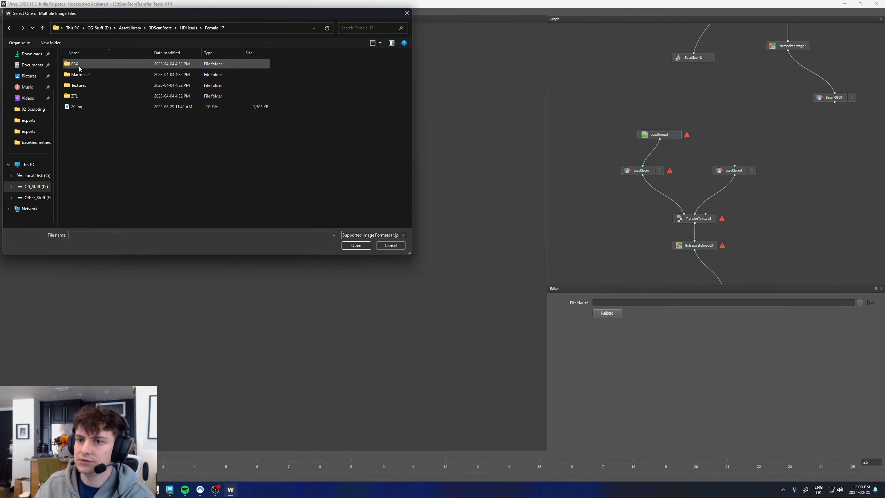
double_click(79, 85)
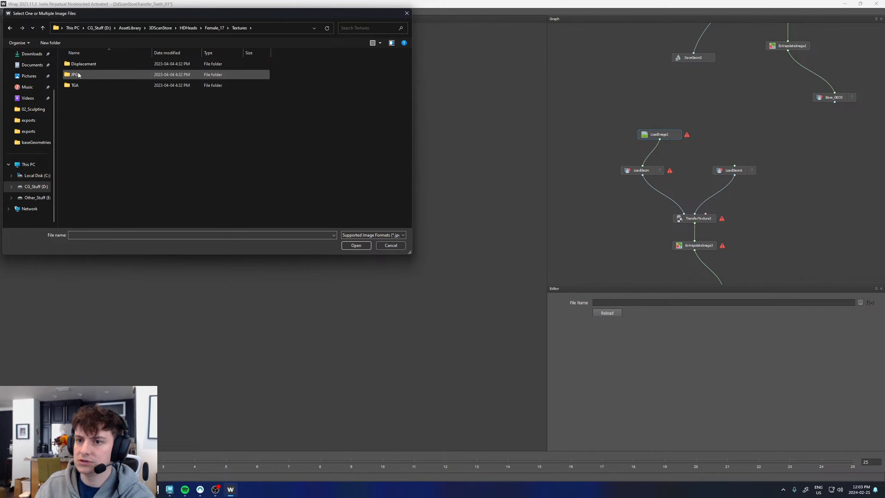
Look through the JPG and Displacement texture folders for usable mouth maps
double_click(78, 76)
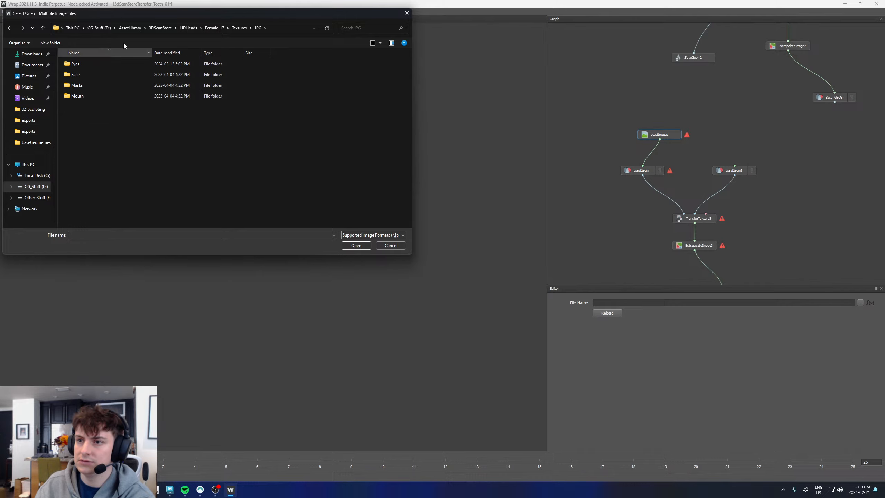
left_click(239, 28)
double_click(82, 64)
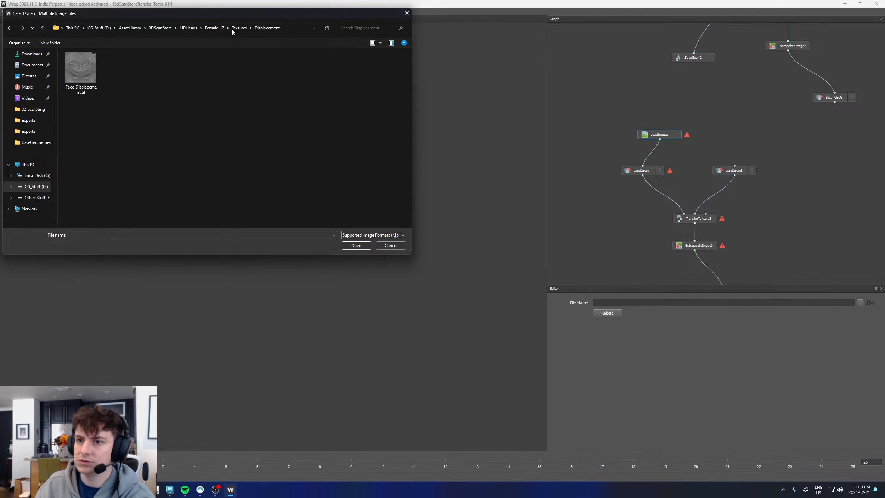
left_click(240, 29)
Load Teeth_Normal.jpg from the JPG/Mouth folder into the LoadImage2 node
double_click(87, 76)
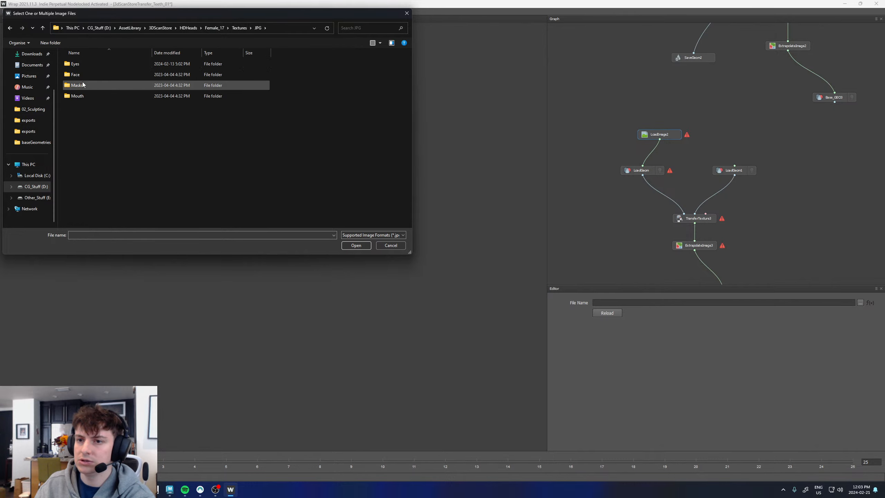
double_click(82, 95)
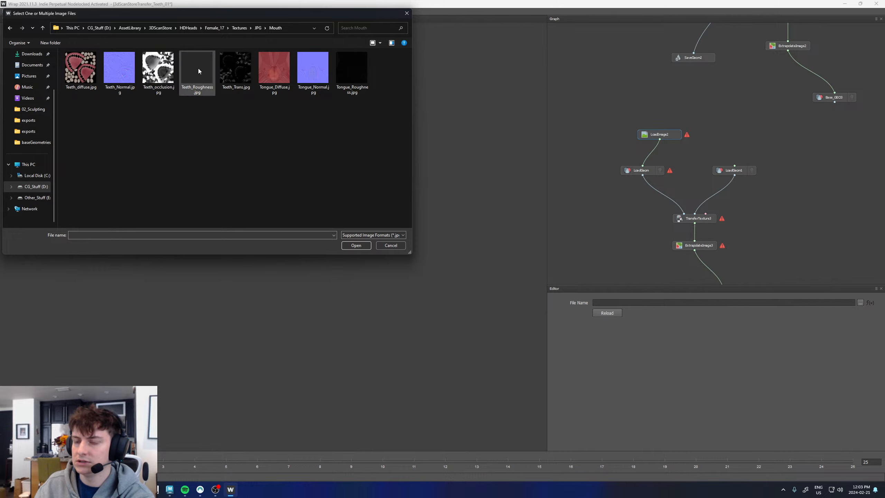
left_click(119, 69)
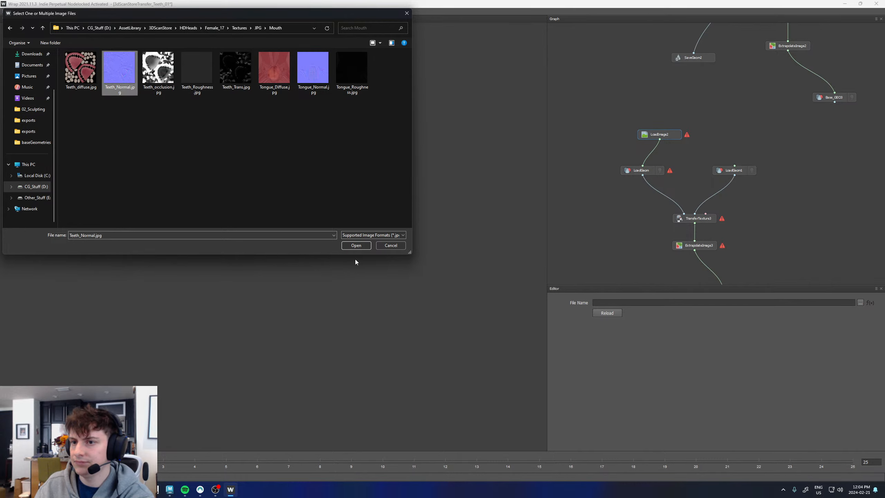
left_click(356, 245)
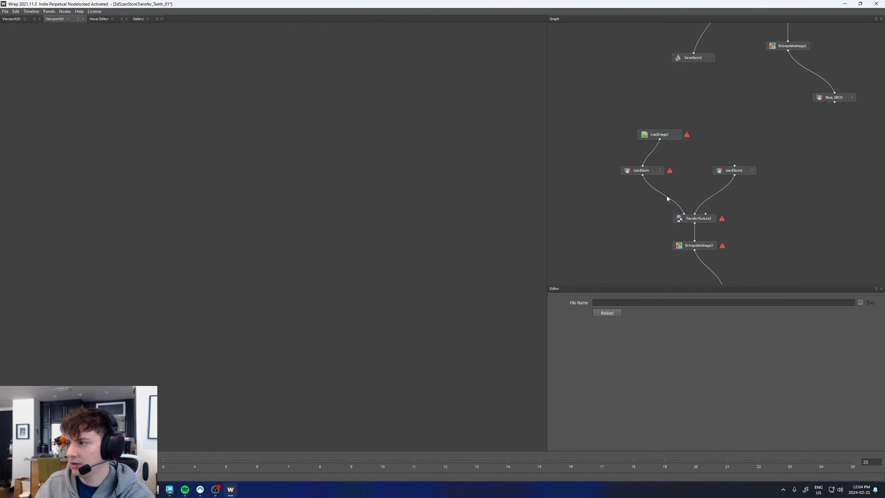
Display the ExtrapolateImage3 output and inspect the transferred normal map around the teeth and gums
scroll(647, 215, "down", 1)
middle_click_drag(750, 233, 740, 179)
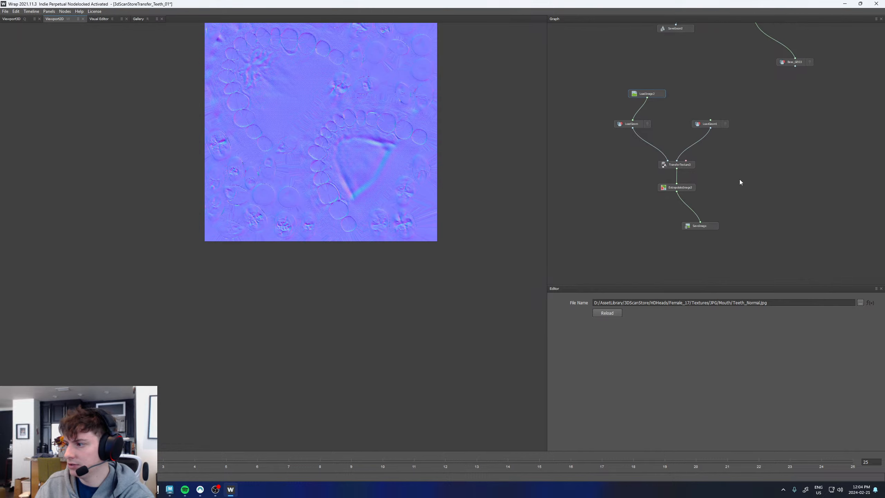
scroll(705, 226, "up", 3)
left_click(672, 174)
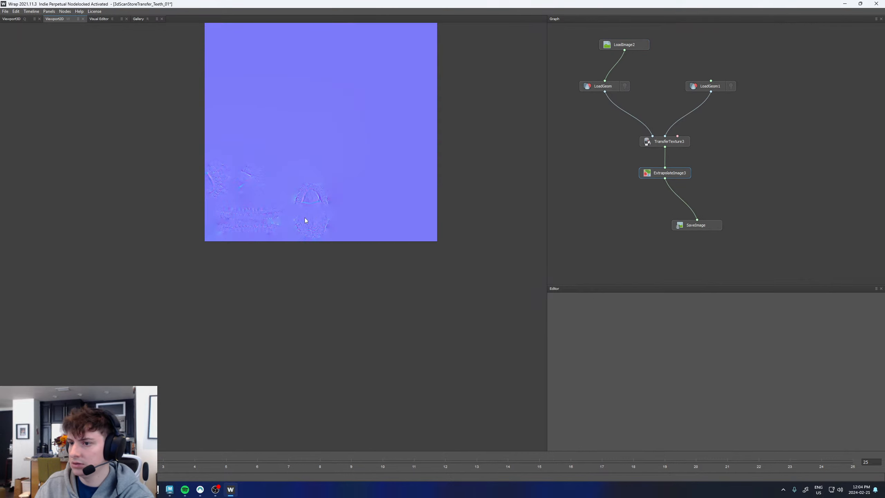
scroll(239, 216, "up", 6)
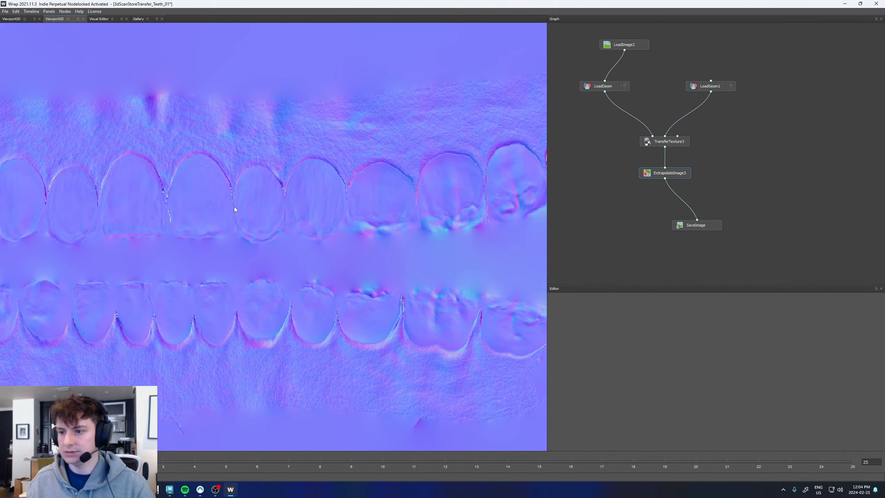
scroll(316, 223, "down", 6)
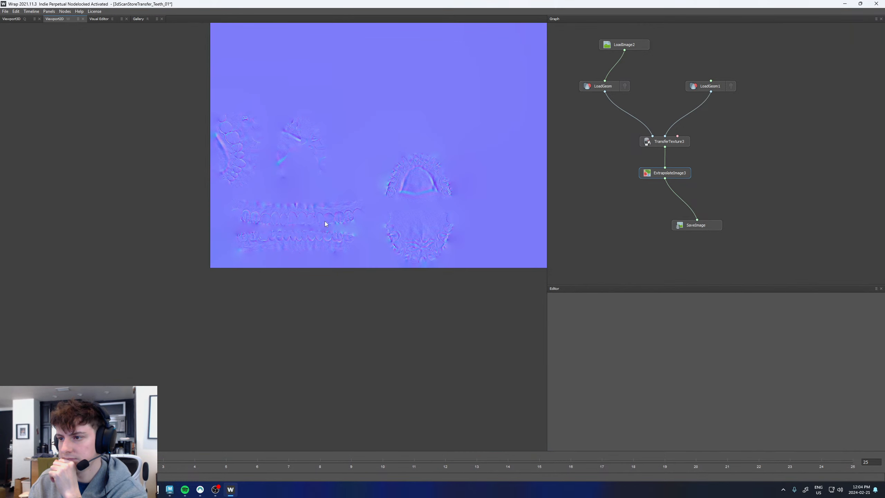
Set the SaveImage node's output file name to $PROJECT_DIR/Teeth/NORM.tif
left_click(701, 226)
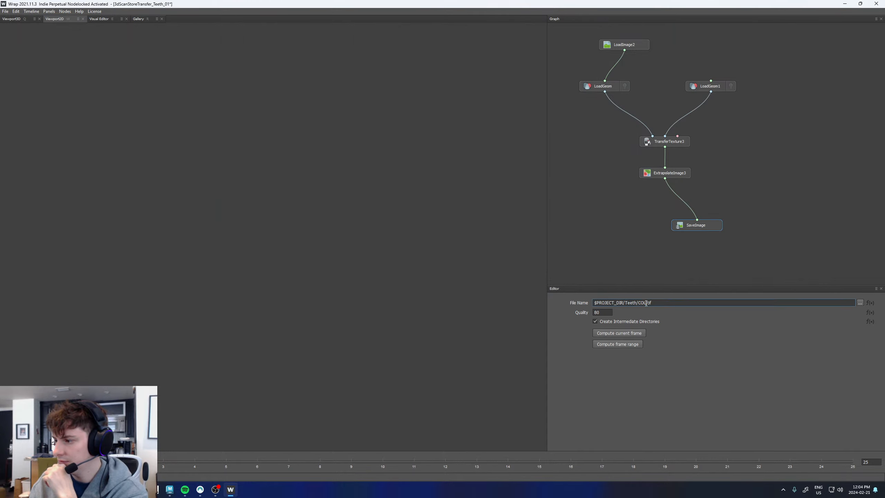
left_click_drag(647, 302, 639, 304)
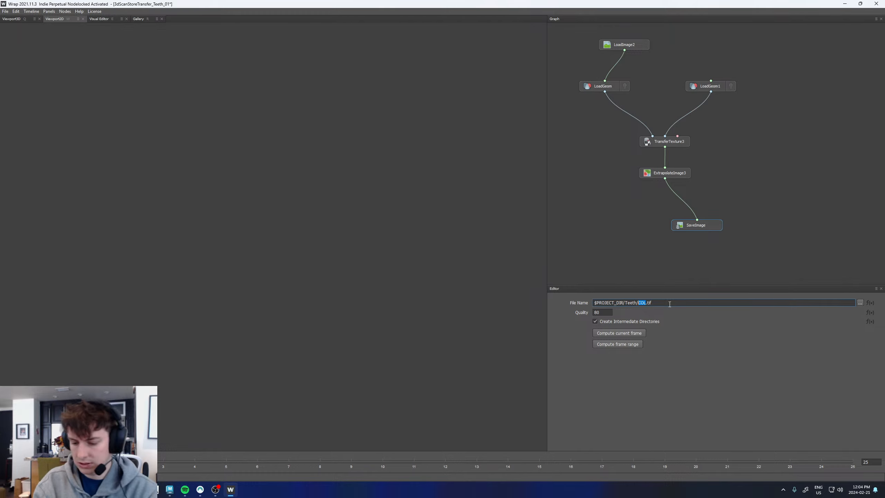
type("NORM")
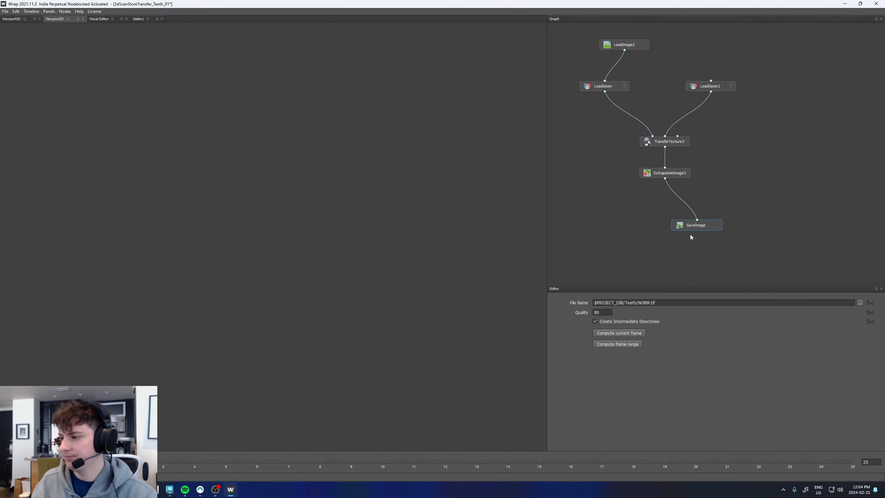
Switch to Maya and set Teeth_Lower_GEO's Translate X and Y to 0
left_click(169, 489)
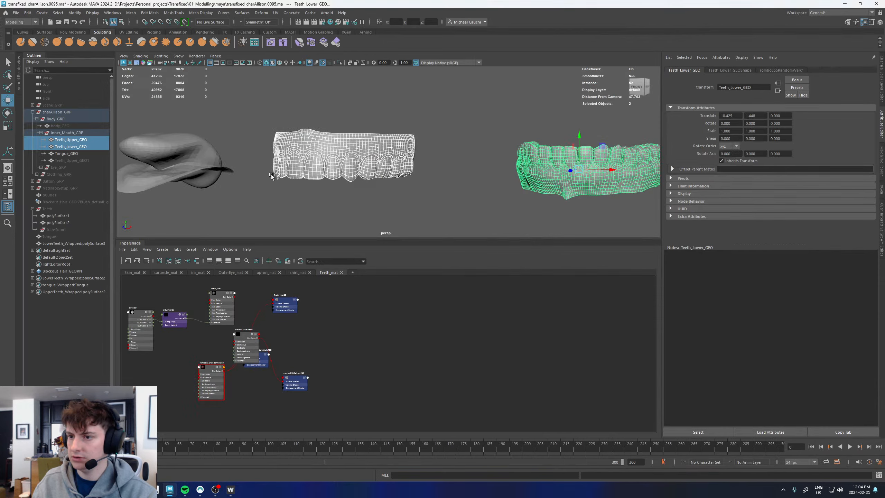
left_click(72, 140)
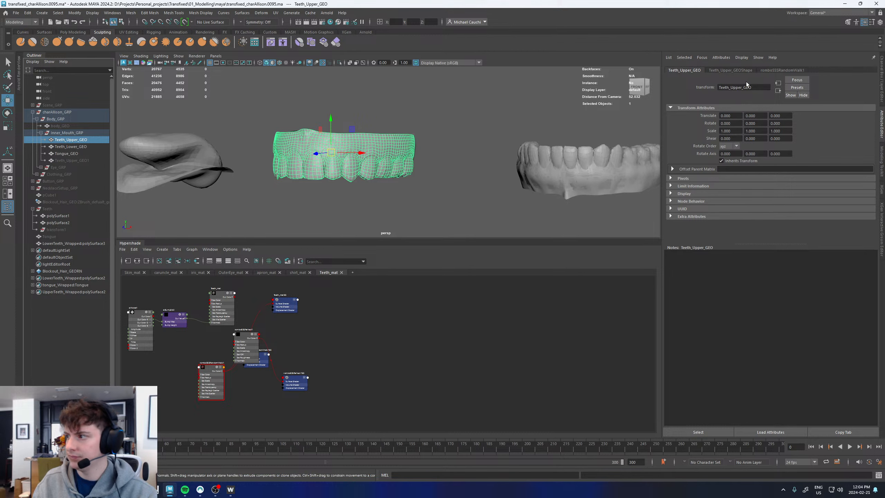
left_click(95, 147)
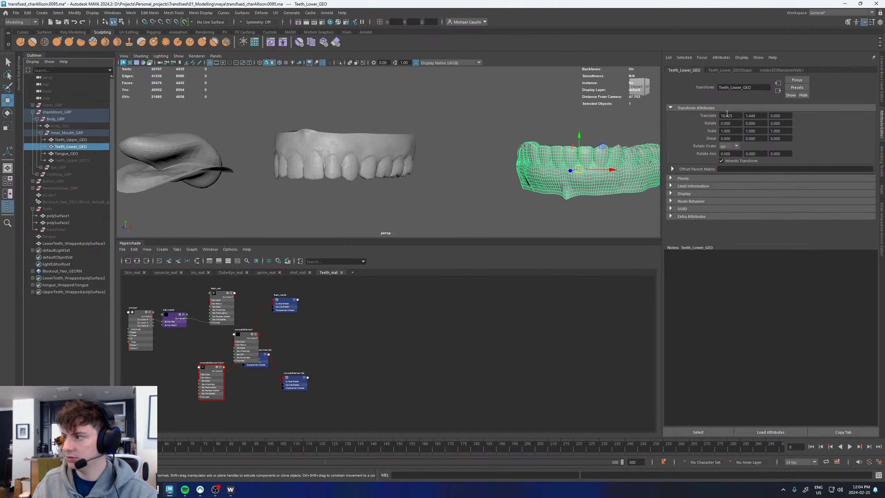
type("0")
left_click(760, 116)
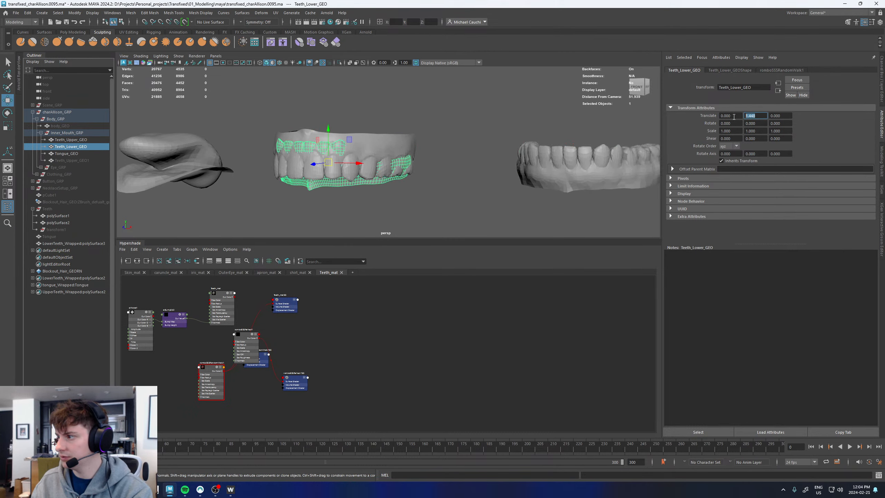
type("0")
Set Tongue_GEO's Translate X and Y to 0
left_click(75, 153)
left_click(732, 116)
type("0")
left_click(759, 116)
type("0")
Delete the leftover LowerTeeth_Wrapped mesh, the loose tongue mesh outside charAllison_GRP and the old Teeth group
left_click(575, 168)
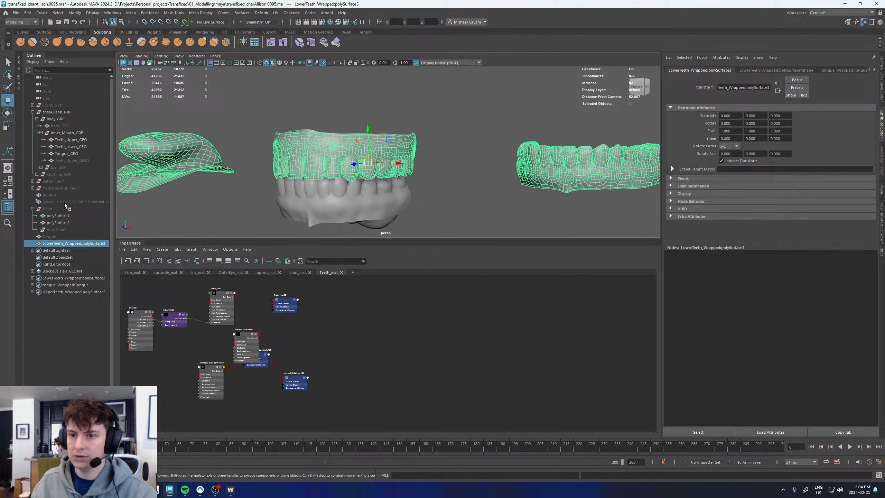
left_click(60, 241)
key("Delete")
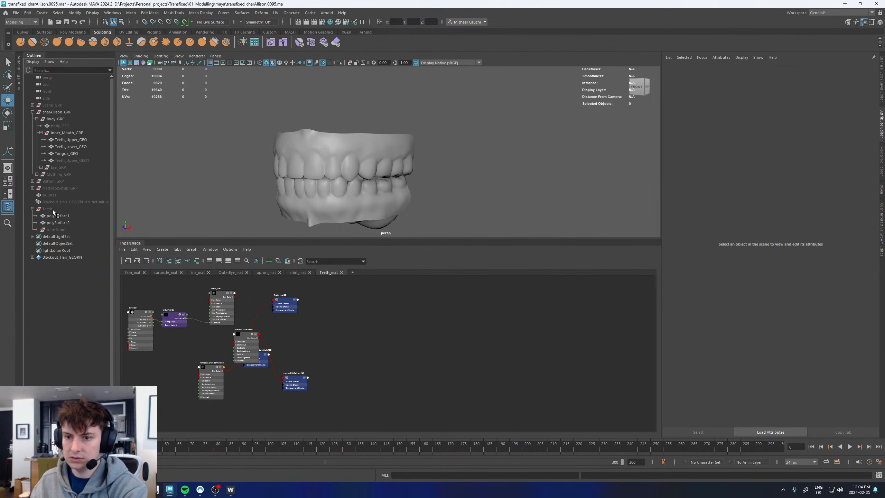
left_click(53, 209)
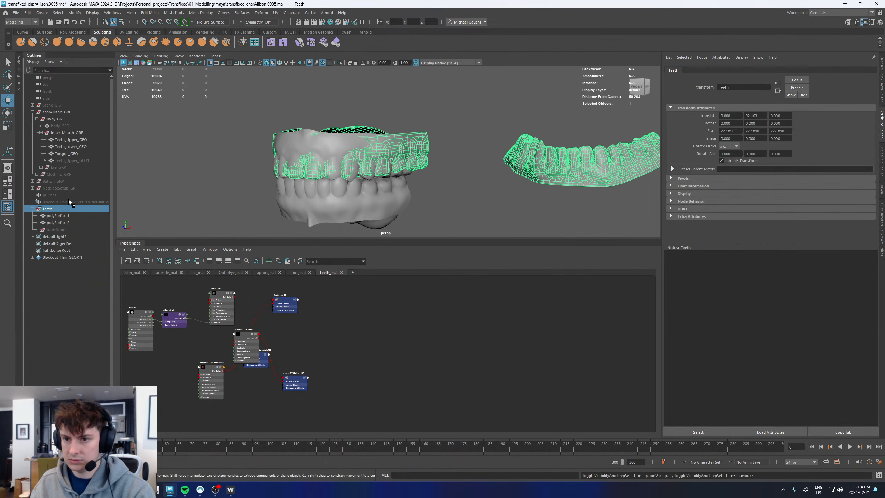
key("Delete")
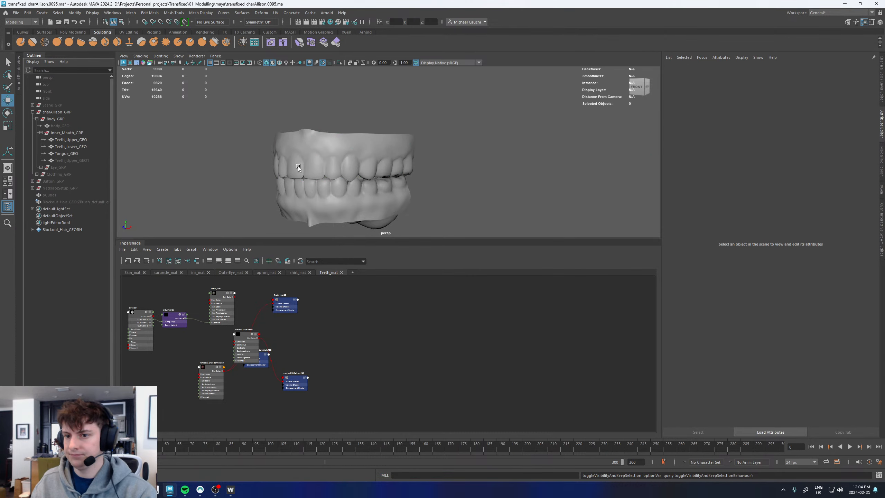
Tidy the Teeth_mat graph by moving romboSSSRefract1 below the other shaders and aiNoise1 away from the bump node
middle_click_drag(331, 329, 437, 313, "alt")
scroll(309, 346, "up", 4)
scroll(268, 347, "down", 3)
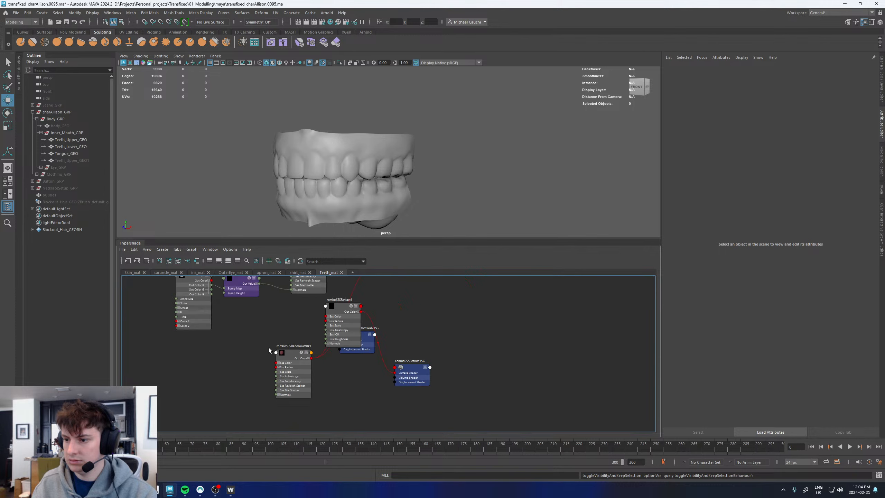
middle_click_drag(256, 359, 323, 402, "alt")
middle_click_drag(338, 356, 311, 352, "alt")
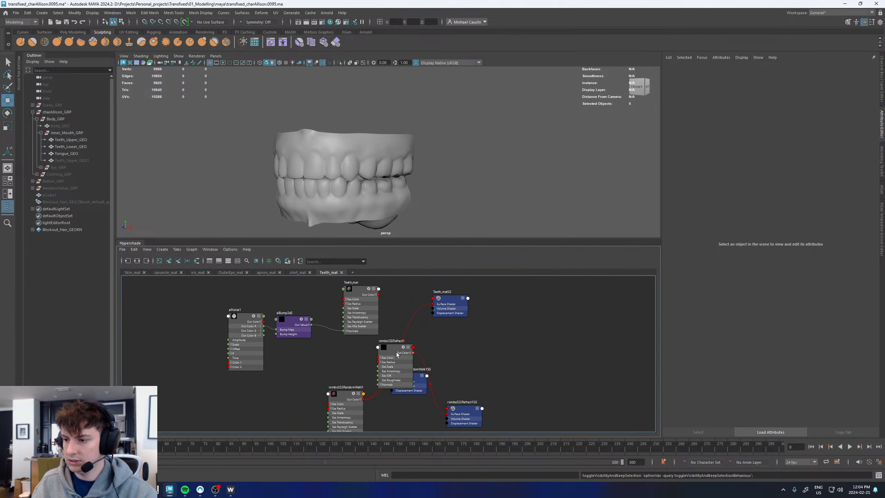
left_click_drag(397, 355, 415, 418)
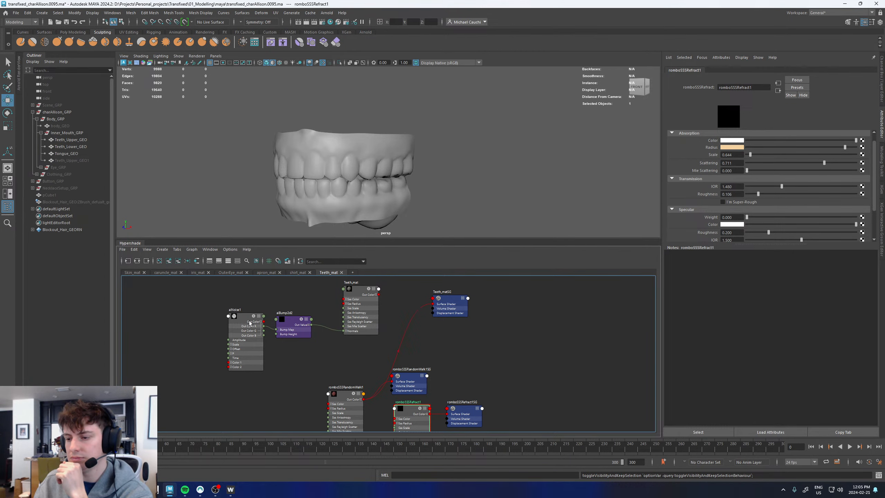
left_click_drag(233, 321, 220, 317)
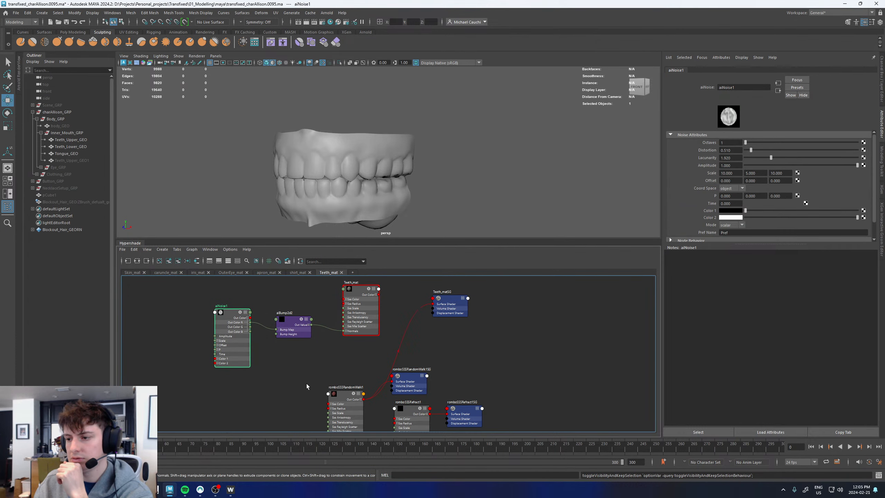
middle_click_drag(307, 372, 321, 329, "alt")
Add an aiFlat node to the Teeth_mat graph and connect its Out Color to the Surface Shader of Teeth_matSG
left_click(301, 363)
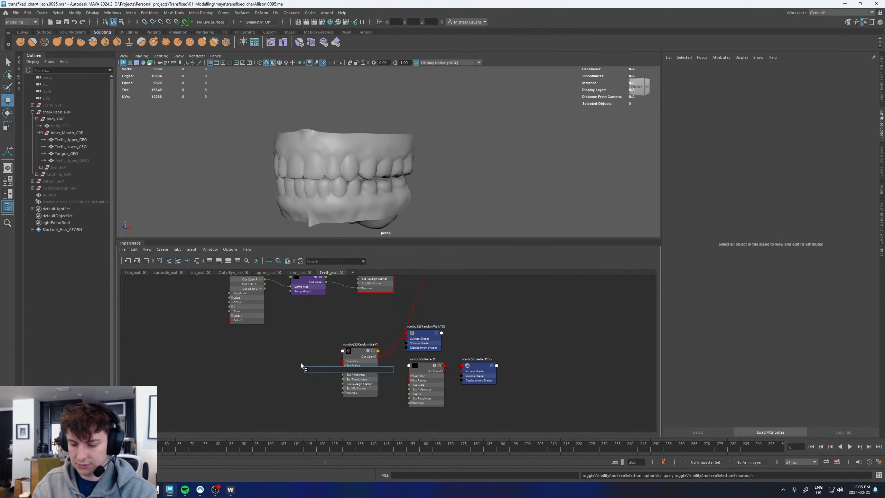
key("Tab")
type("flat")
key("Return")
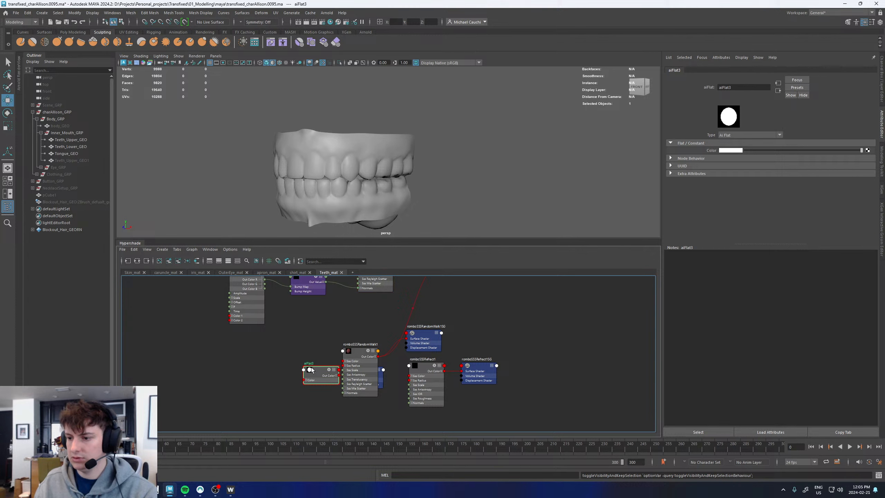
left_click_drag(313, 370, 298, 332)
middle_click_drag(297, 331, 283, 359, "alt")
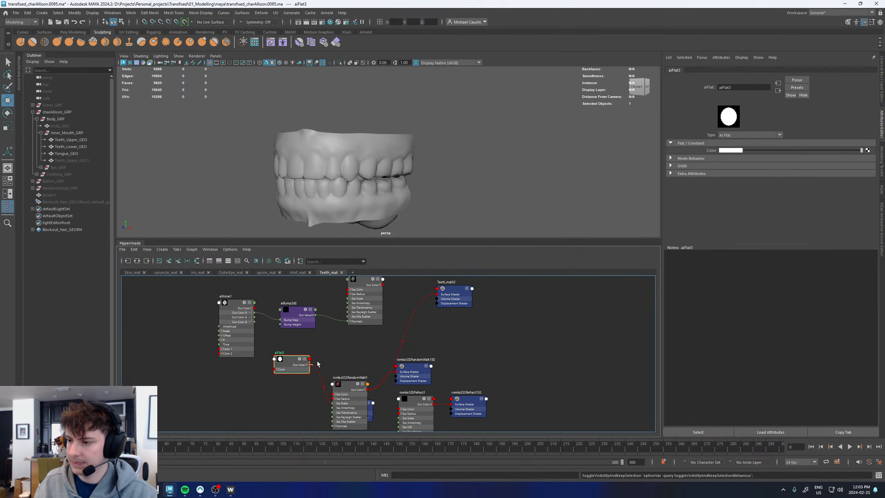
left_click_drag(309, 364, 437, 294)
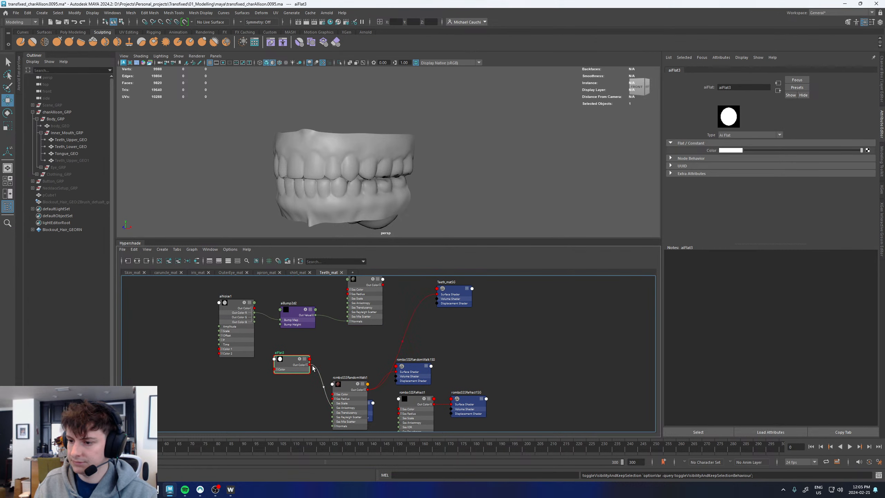
left_click_drag(311, 367, 439, 296)
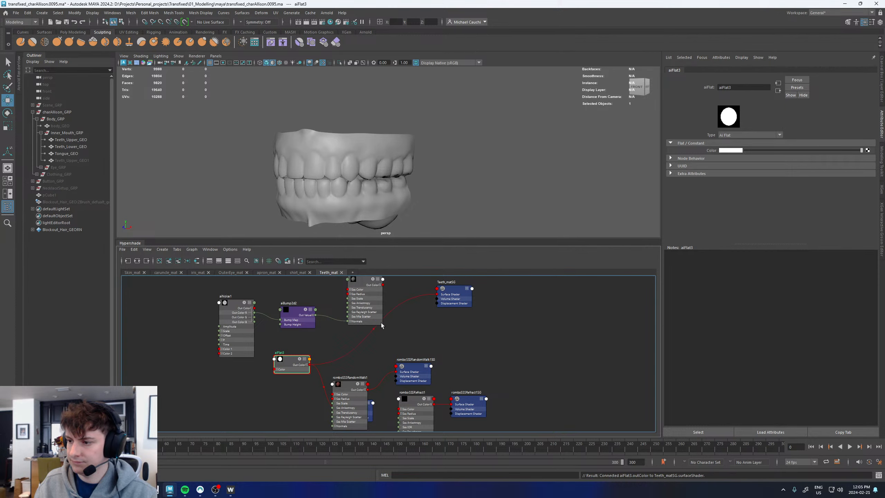
left_click_drag(291, 363, 290, 366)
Open the UV Editor for Teeth_Upper_GEO, toggle its Auto-Load Textures option, and close the editor
left_click(334, 160)
left_click(275, 12)
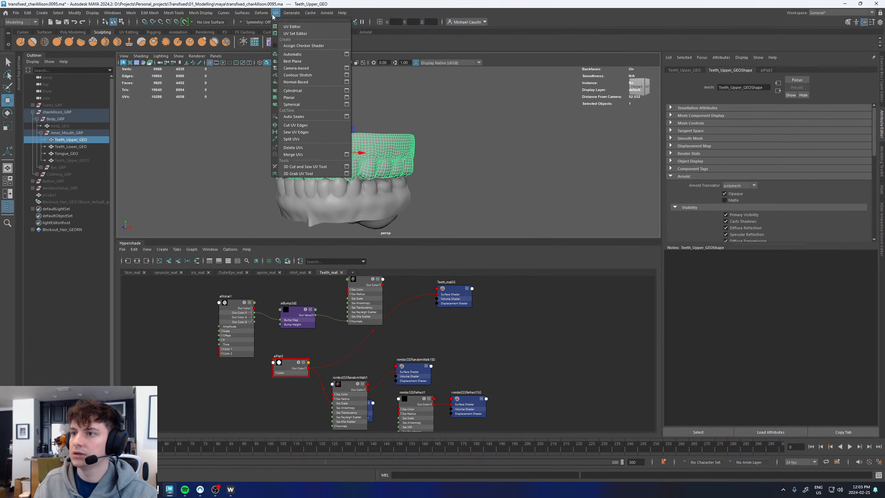
left_click(296, 27)
left_click(239, 213)
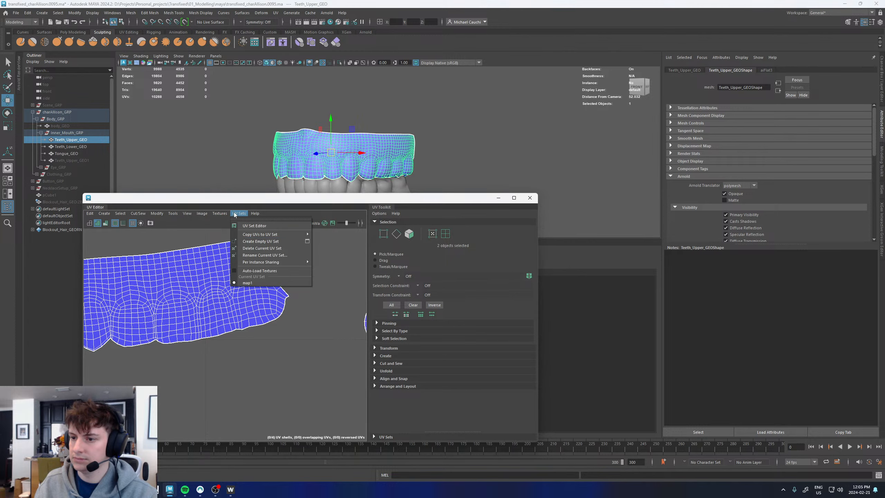
left_click(242, 271)
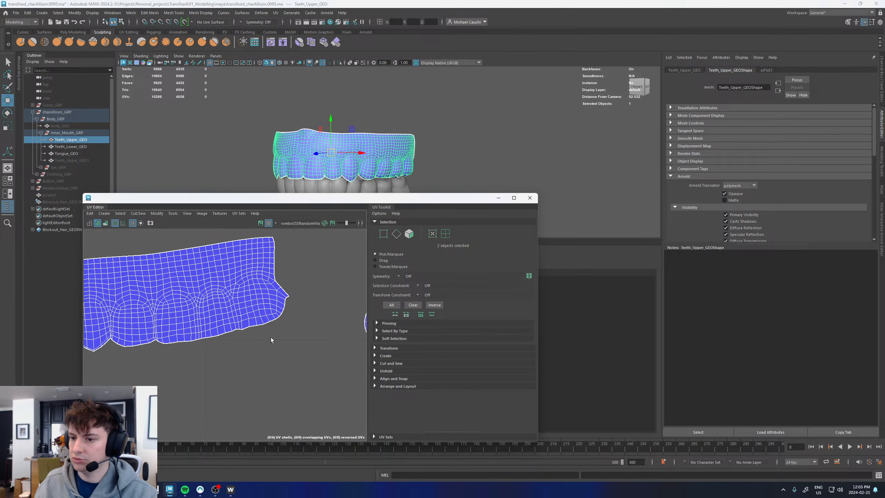
left_click(530, 197)
Add a file texture node to the Teeth_mat graph and connect its Out Color to the aiFlat node's Color
middle_click_drag(283, 346, 379, 273, "alt")
left_click(298, 340)
key("Tab")
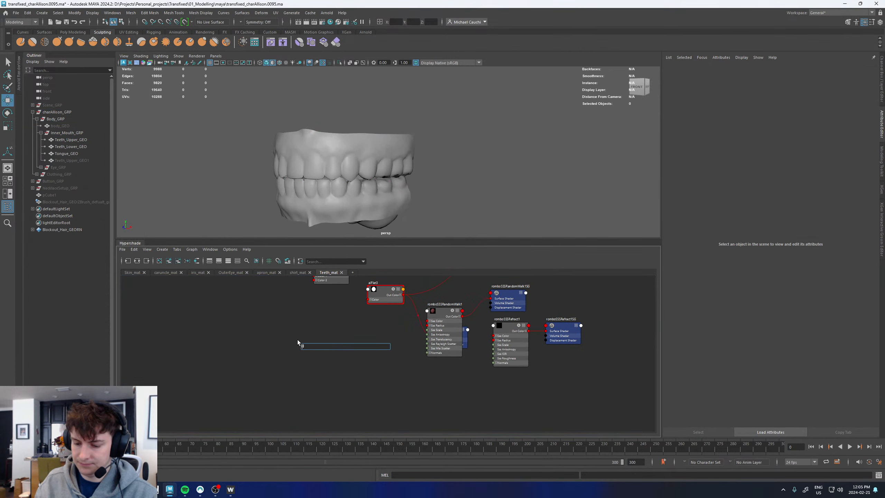
type("i")
key("BackSpace")
type("file")
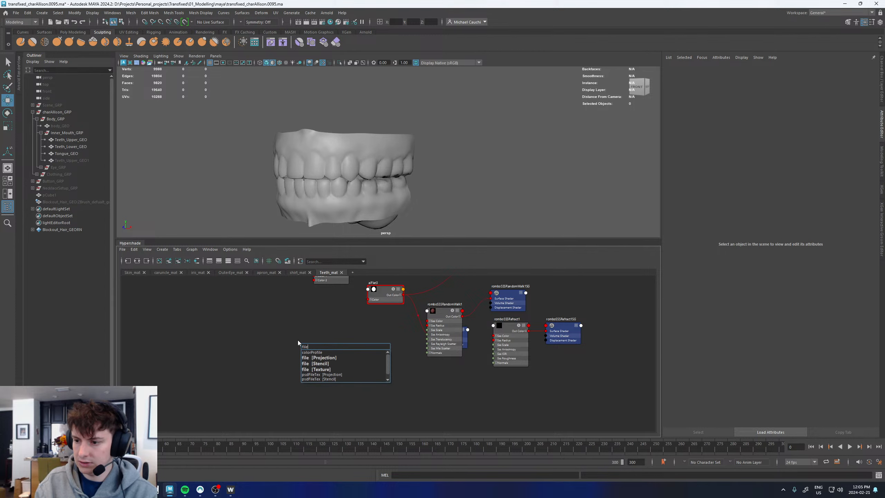
key("Down")
key("Down")
key("Return")
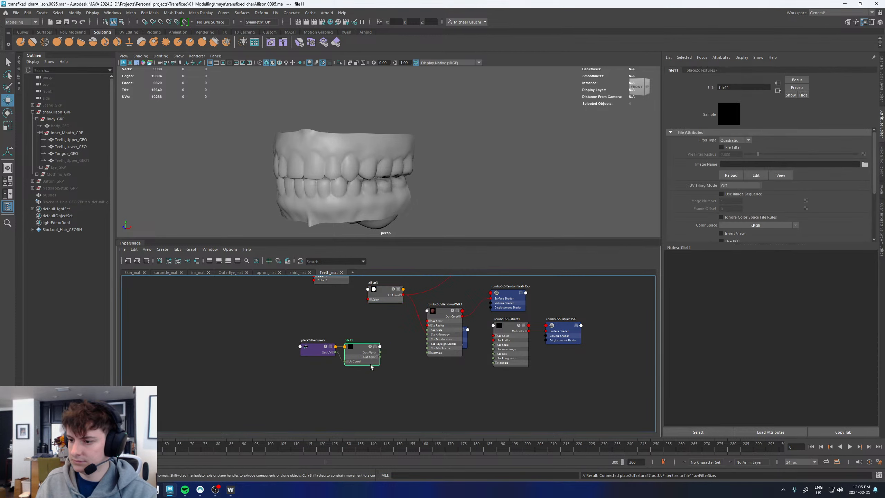
left_click_drag(380, 358, 368, 299)
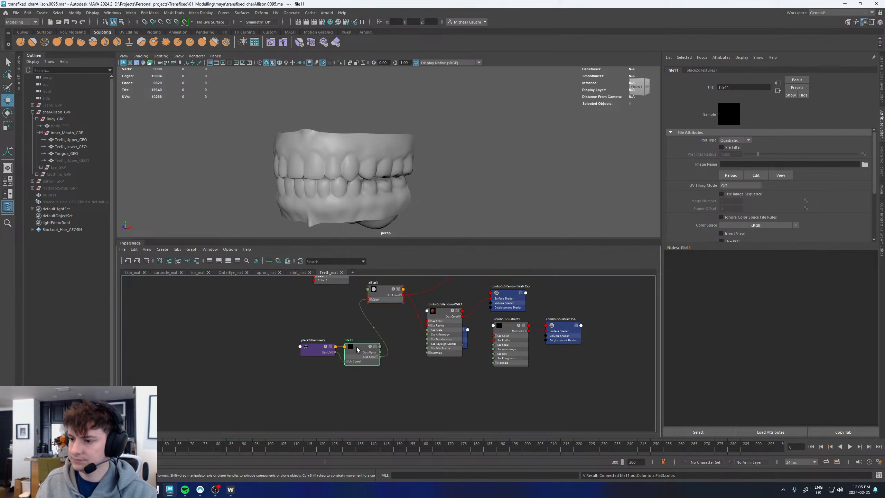
Load COL.tif from 02_Texturing/R3DS/Teeth into the file node and move it with its place2dTexture node away from the shaders
left_click(865, 165)
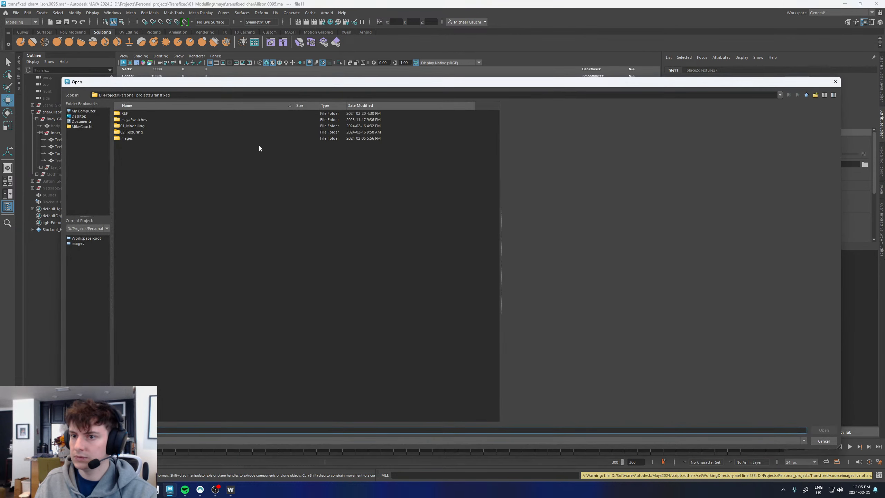
double_click(131, 133)
double_click(129, 115)
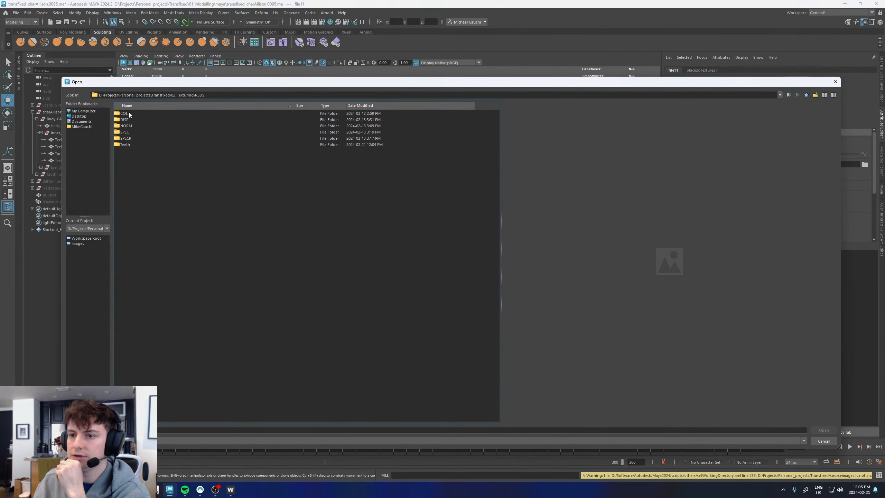
double_click(131, 142)
left_click(127, 113)
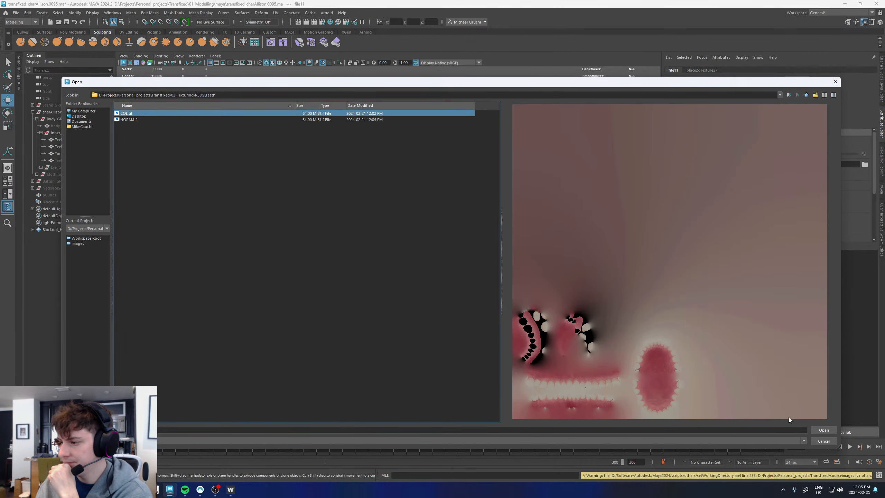
left_click(820, 429)
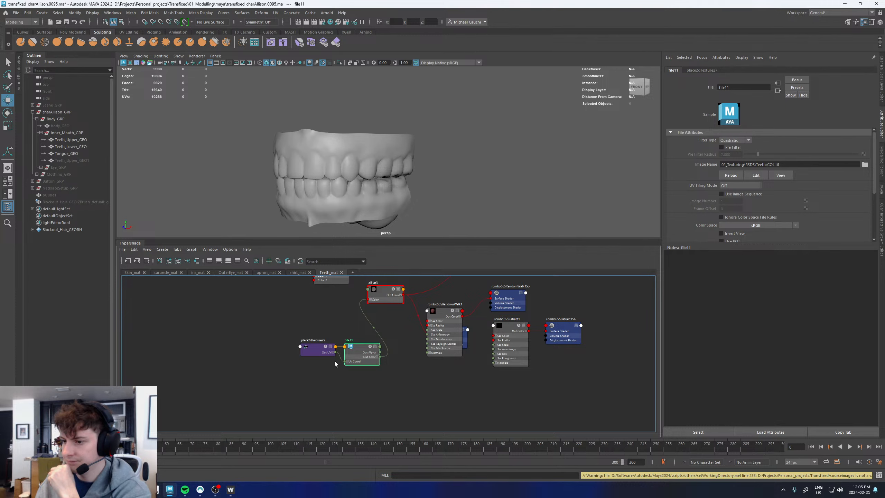
left_click_drag(306, 333, 285, 334)
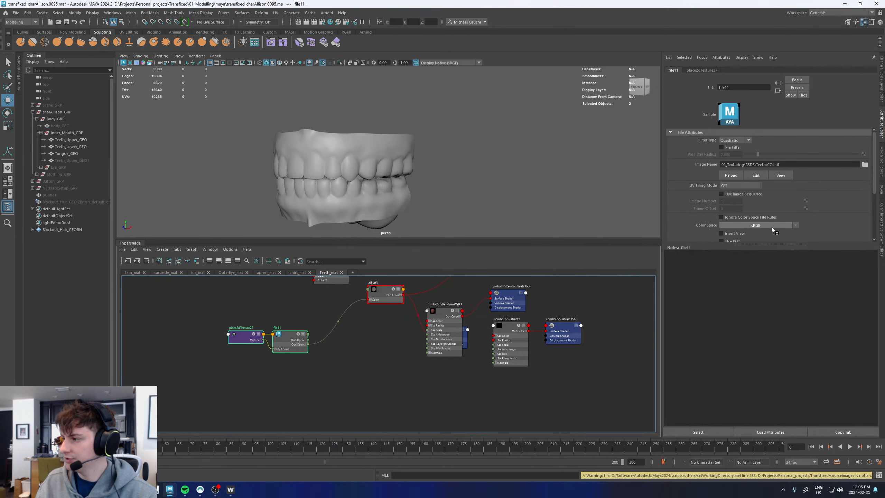
Start an interactive Arnold render of the teeth and inspect the colour texture up close
left_click(19, 72)
left_click(313, 70)
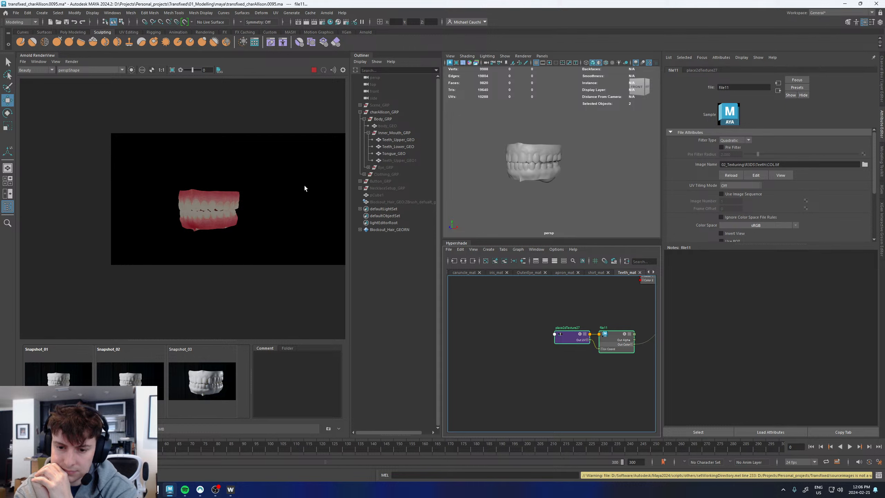
scroll(204, 214, "up", 5)
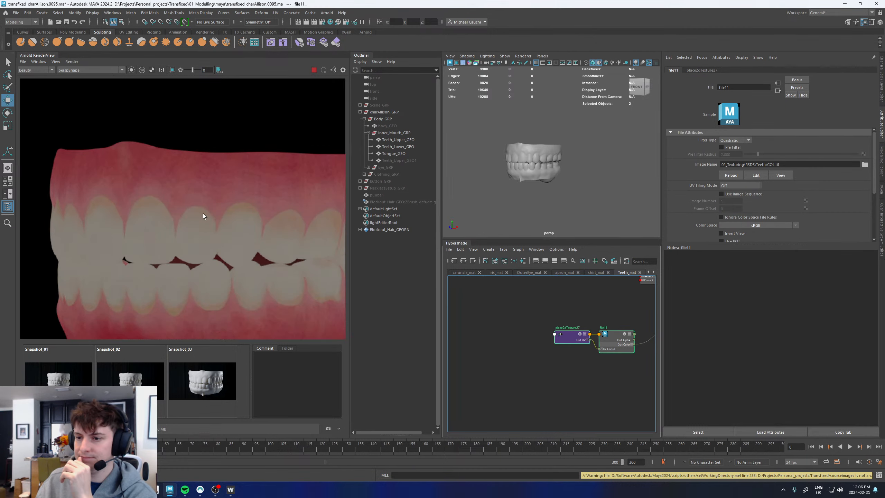
scroll(204, 214, "down", 1)
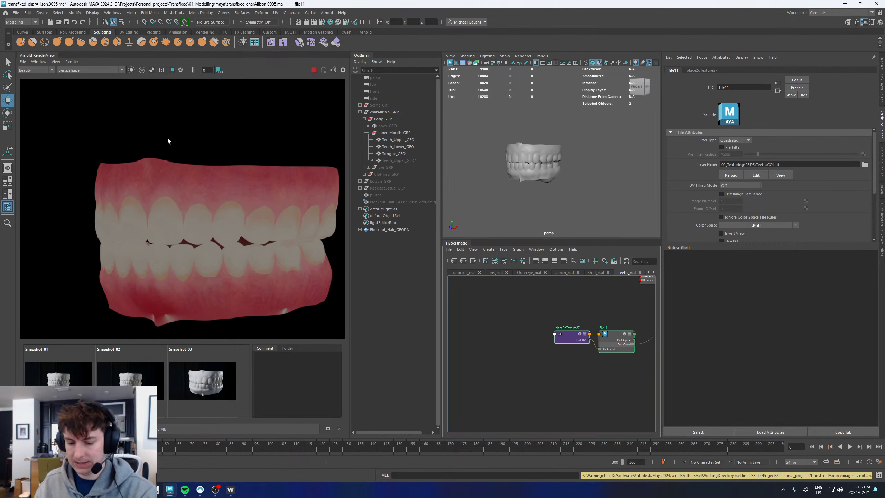
Compare the blue, red and green channels of the rendered teeth, ending on the green channel
key("b")
key("g")
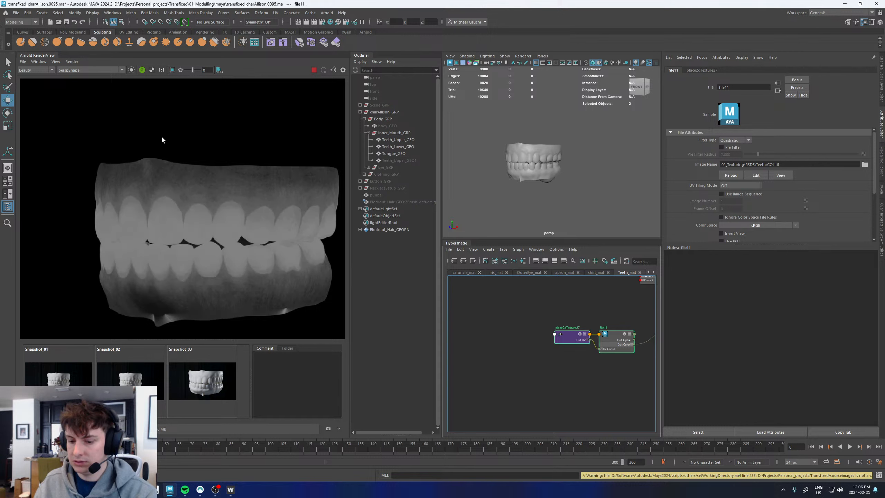
key("r")
key("g")
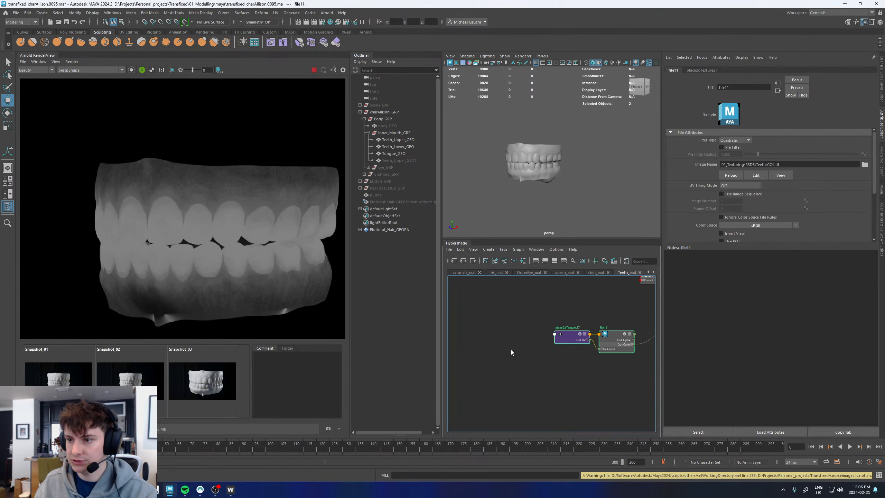
Make room beside the file texture, add an aiRange node and expand the file node's Out Color into its R, G and B outputs
left_click_drag(613, 338, 535, 335)
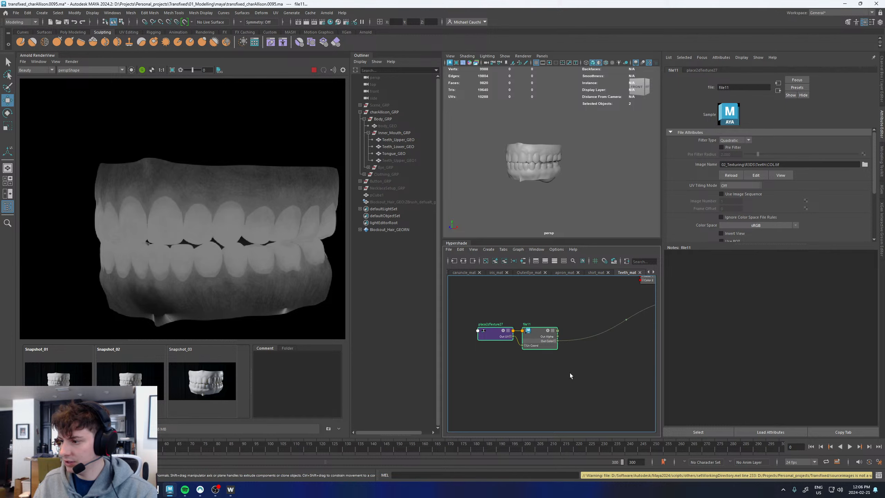
left_click(570, 373)
key("Tab")
type("rang")
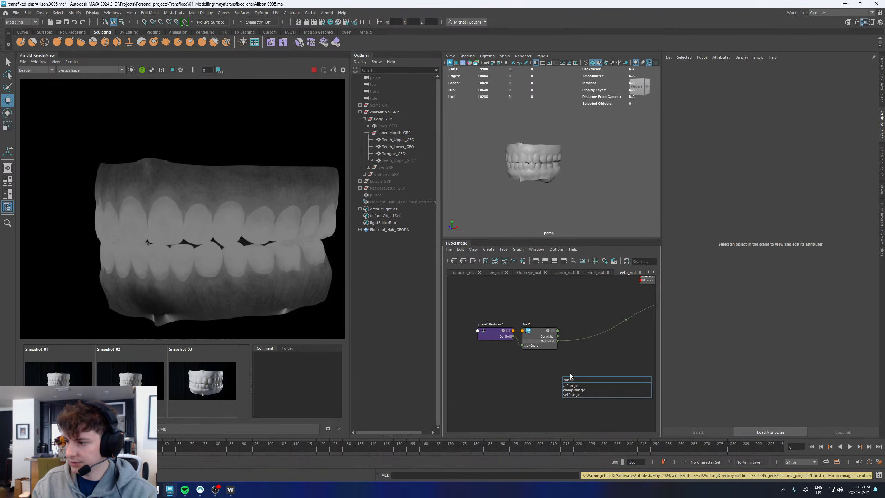
type("e")
left_click(571, 385)
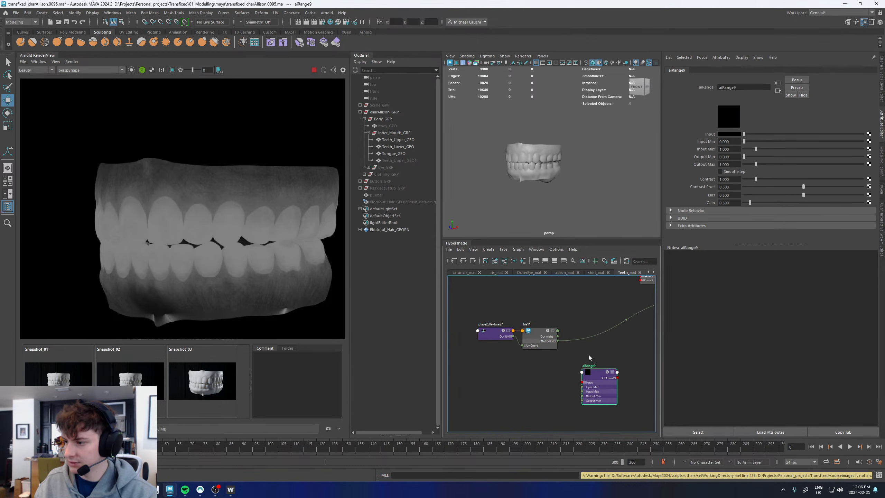
middle_click_drag(589, 356, 526, 312, "alt")
scroll(525, 341, "up", 5)
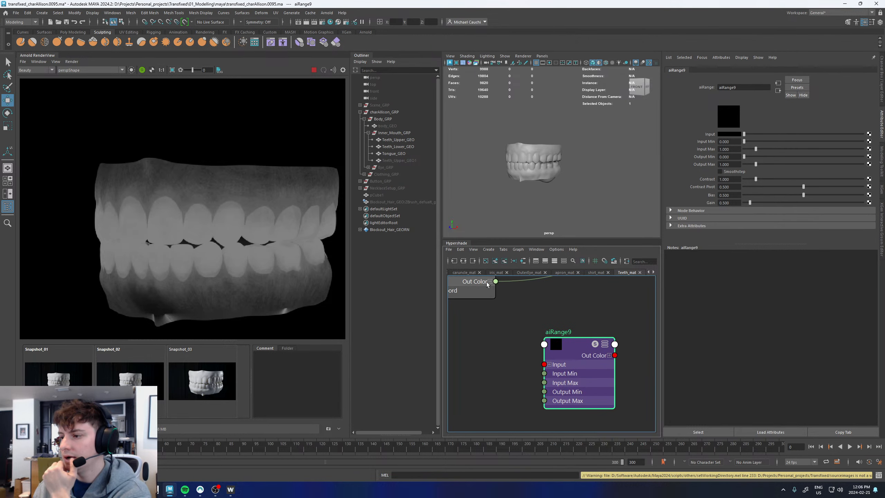
left_click(490, 281)
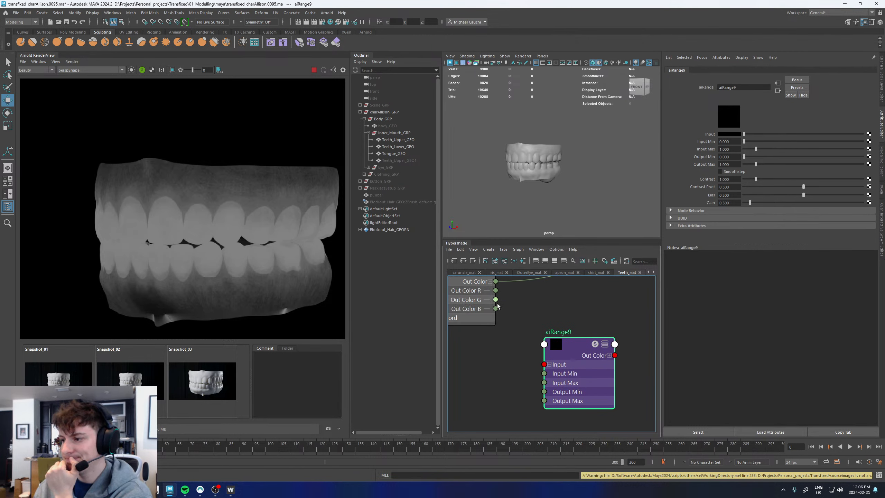
Compare how well the render's red, green and blue channels separate teeth from gums, and return to full colour
left_click(202, 218)
key("g")
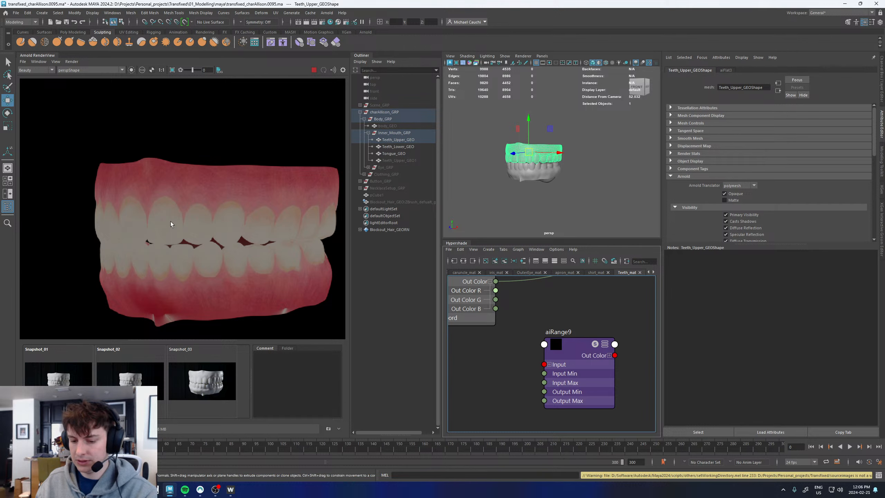
key("r")
key("g")
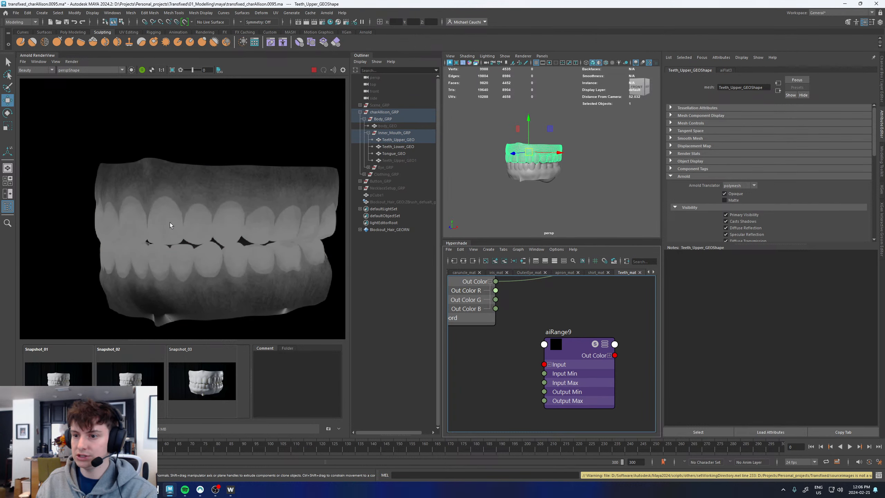
key("b")
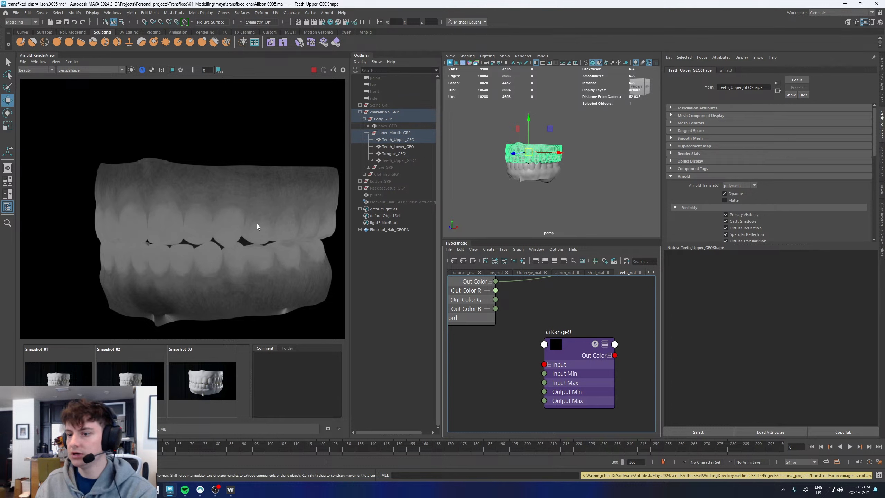
key("g")
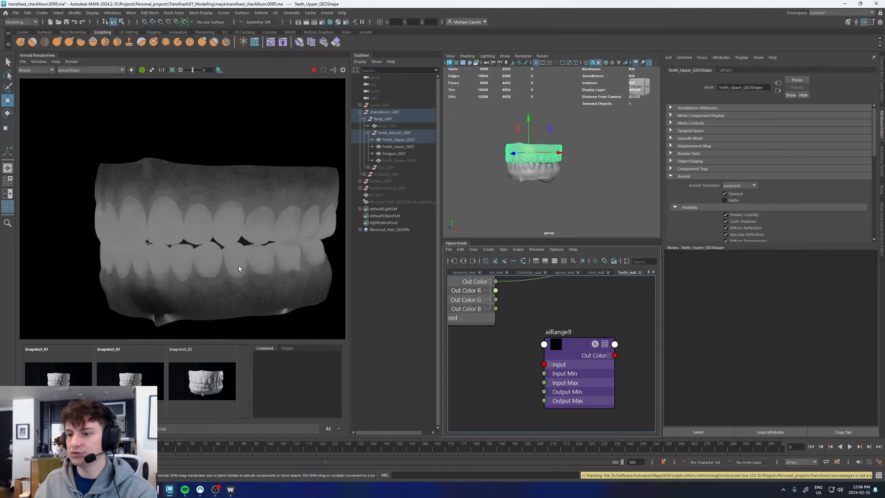
key("g")
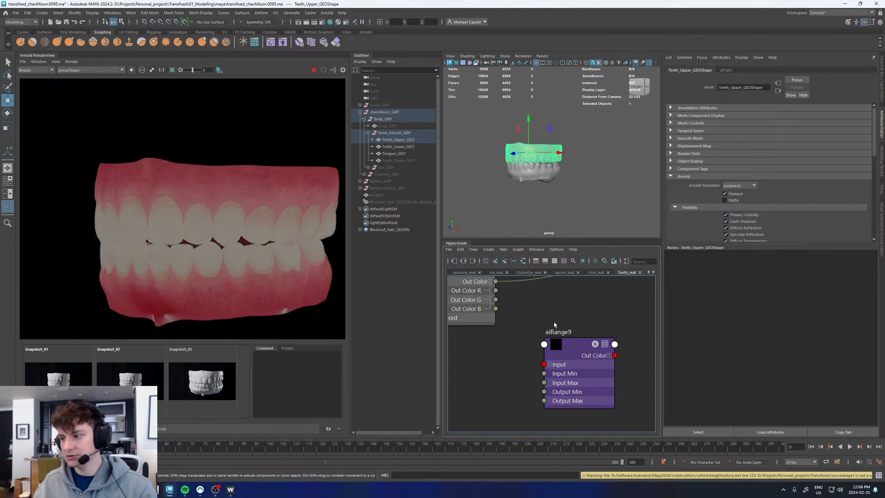
Expand the aiRange node's Input and connect the file texture's Out Color G to Input R, G and B
left_click(549, 364)
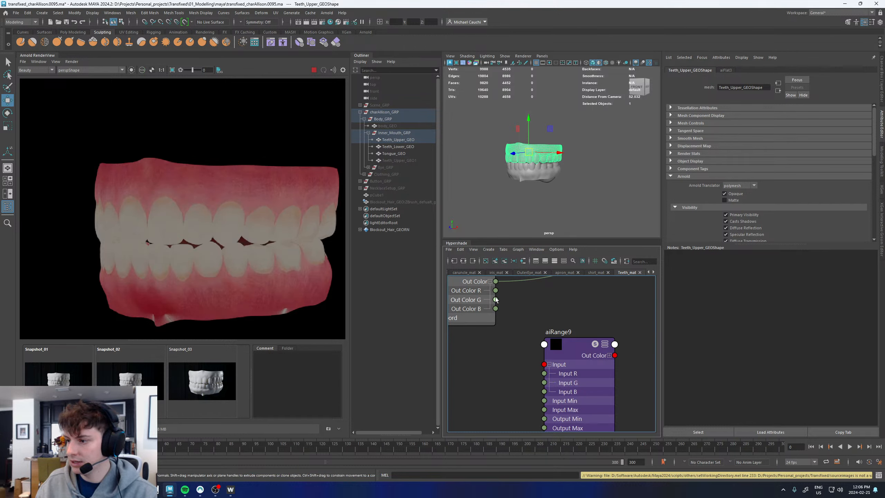
key("Tab")
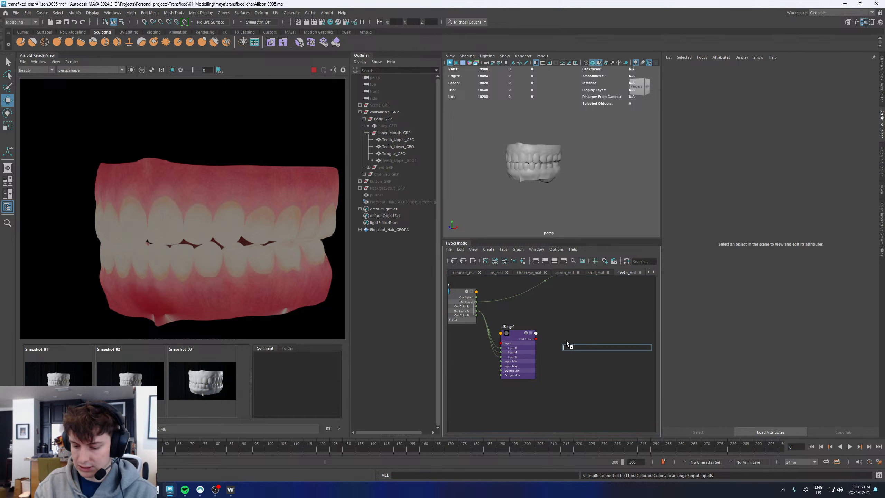
type("clamp")
key("Return")
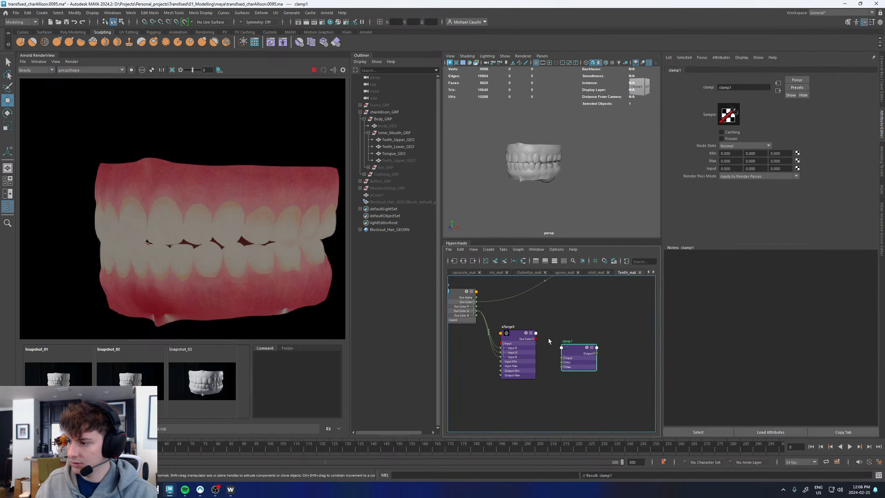
key("Delete")
Add an aiClamp node after the aiRange node and connect the range's Out Color to the clamp's Input
key("Tab")
type("clamp")
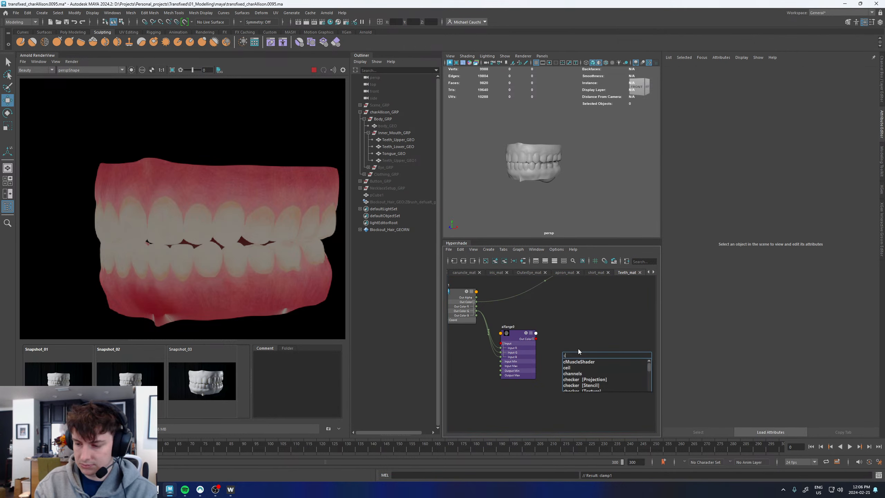
key("Down")
key("Down")
key("Down")
key("Return")
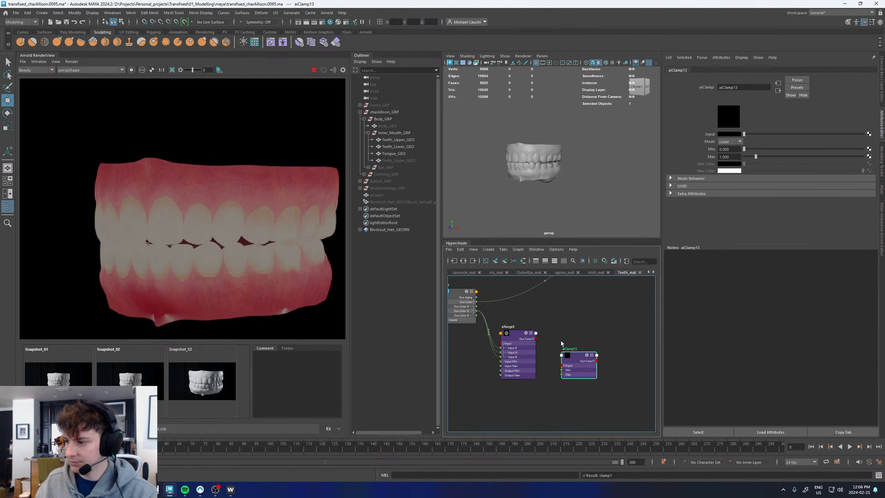
left_click_drag(536, 339, 562, 366)
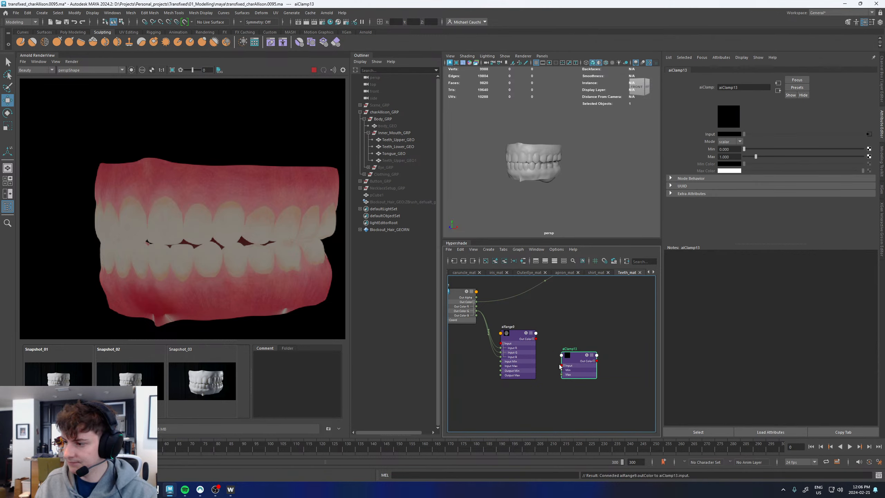
Connect the aiClamp node's Out Color to the aiFlat node's Color in place of the file texture, and check the mask in the render
left_click(497, 301)
left_click_drag(542, 311, 597, 361)
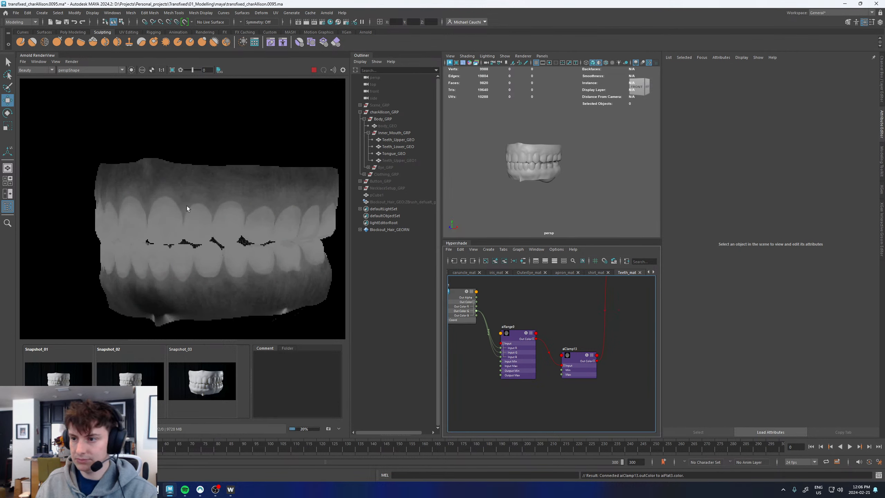
left_click(191, 190)
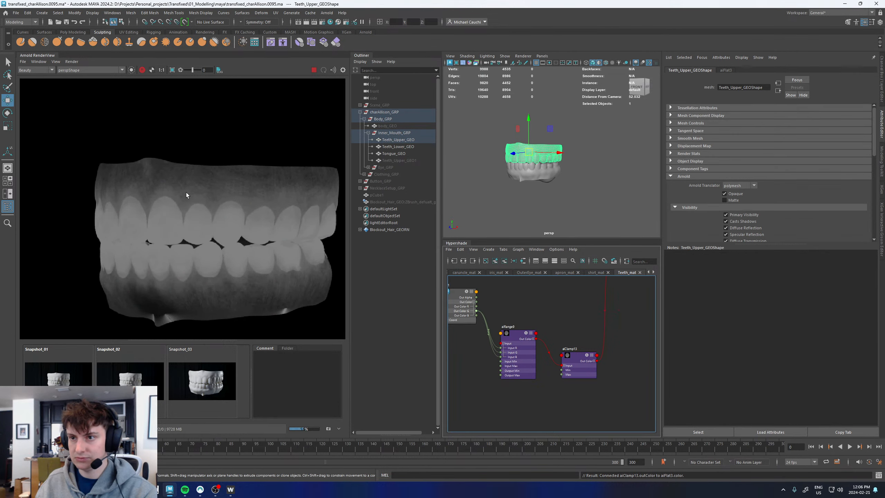
Set the aiRange node's Input Min to 0.15 after trying 0.2 and 0.1 against the rendered teeth mask
left_click(513, 334)
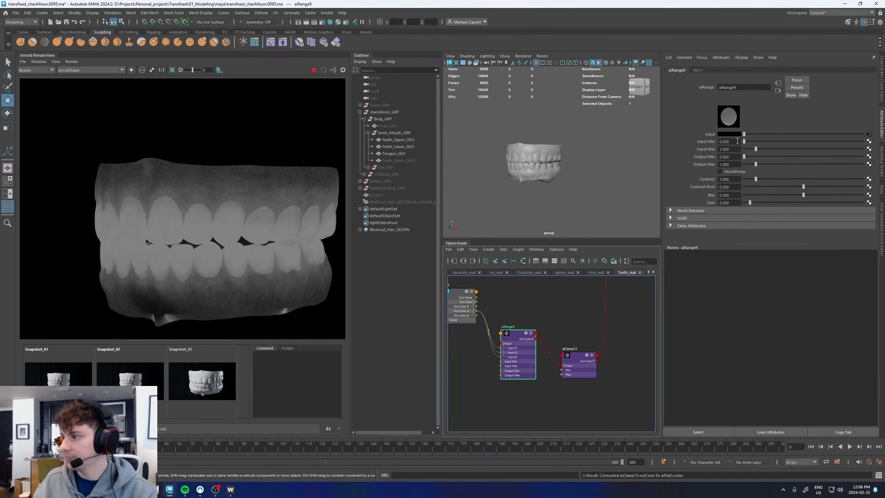
left_click_drag(737, 141, 726, 141)
type("2")
key("Tab")
left_click_drag(735, 143, 726, 145)
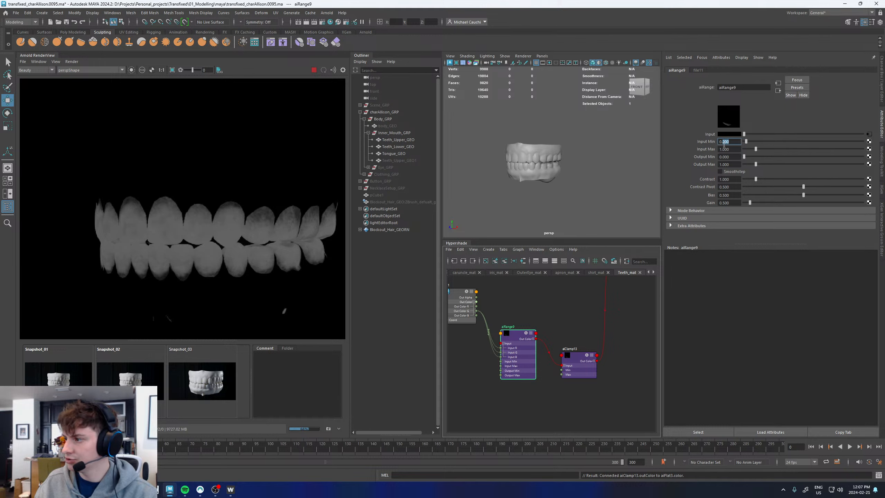
type("1")
key("Return")
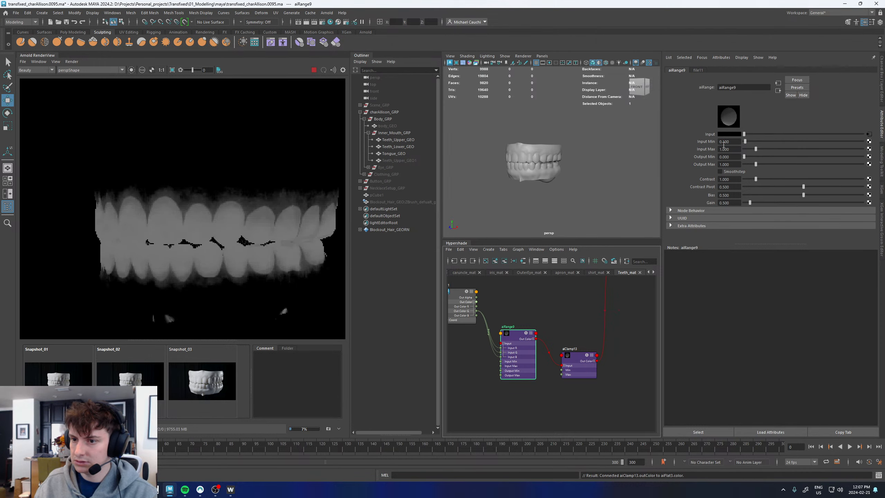
left_click_drag(732, 143, 726, 145)
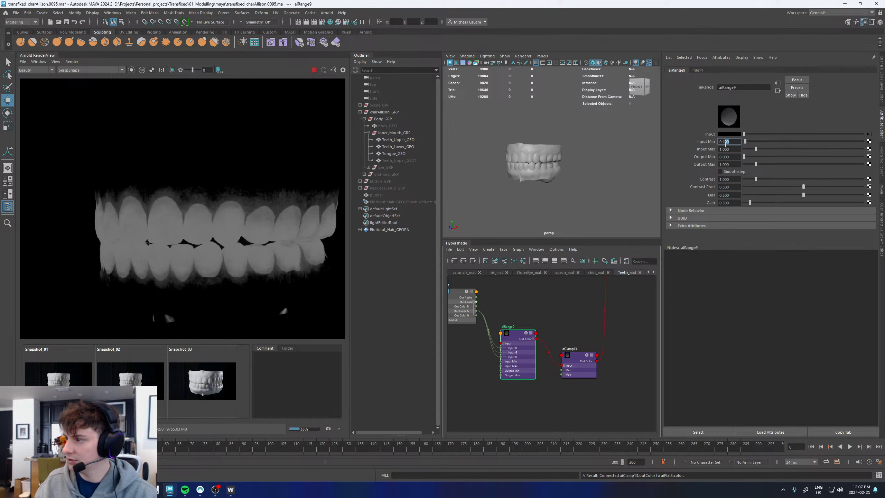
type("5")
key("Return")
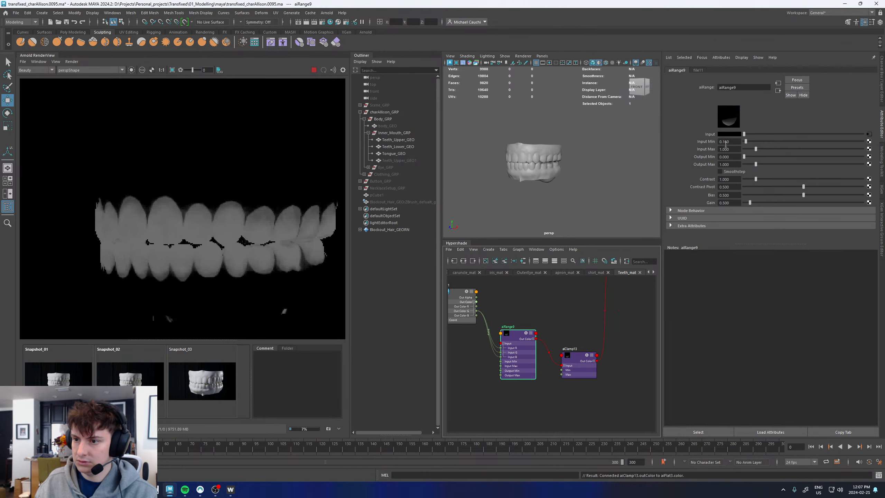
Set the aiRange node's Input Max to 0.3 after trying 0.5 to brighten the teeth in the mask
left_click_drag(735, 149, 714, 151)
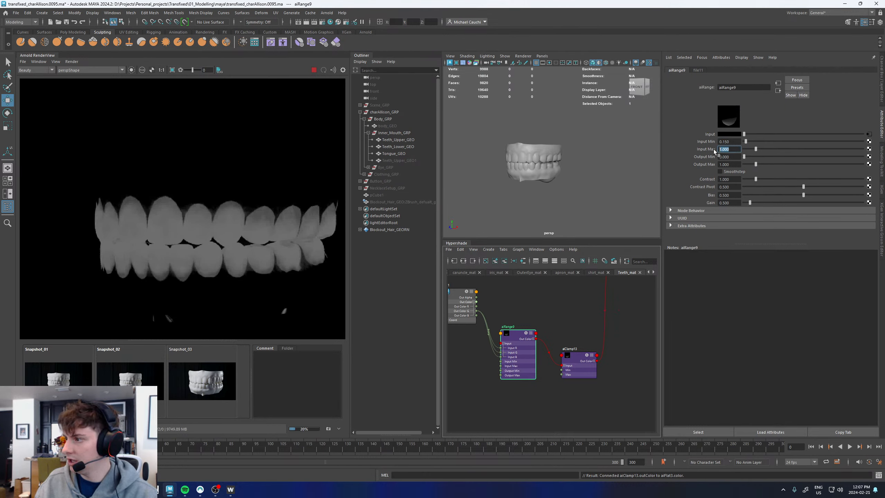
type("0.5")
key("Return")
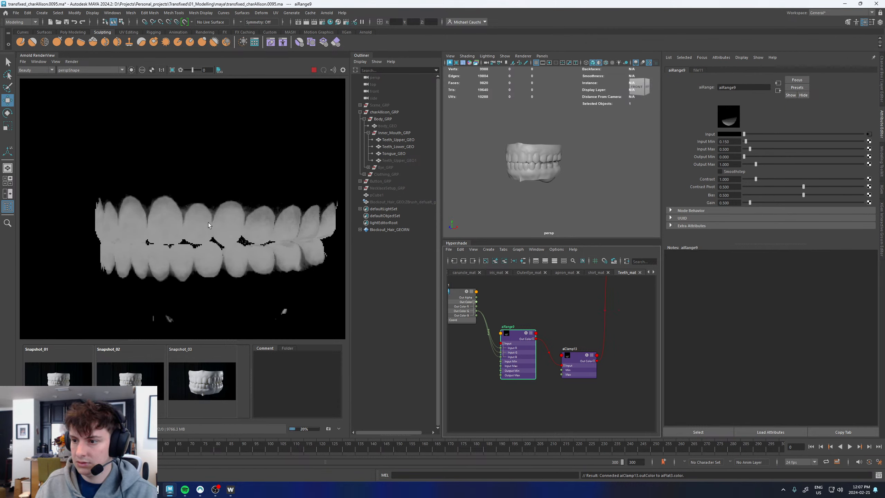
left_click_drag(735, 149, 713, 150)
type("0.3")
key("Return")
Try an Input Min of 0.1 on the aiRange node and restore it to 0.15
left_click(734, 147)
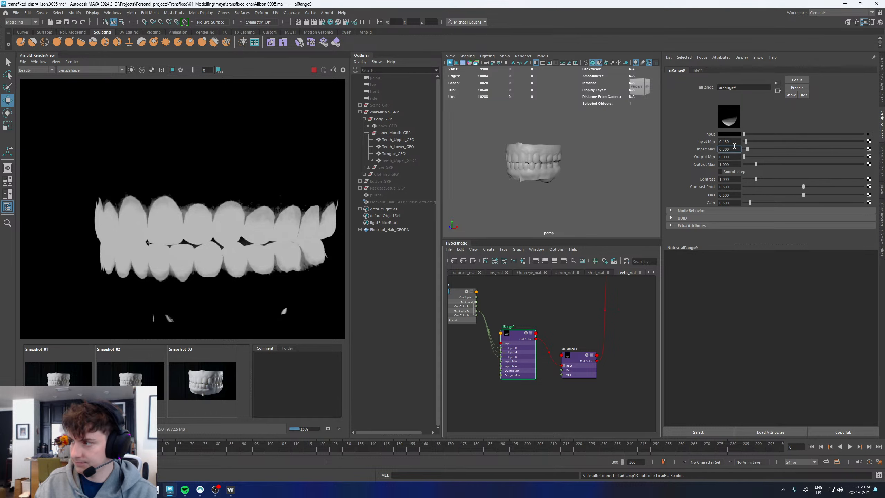
left_click(737, 143)
key("Return")
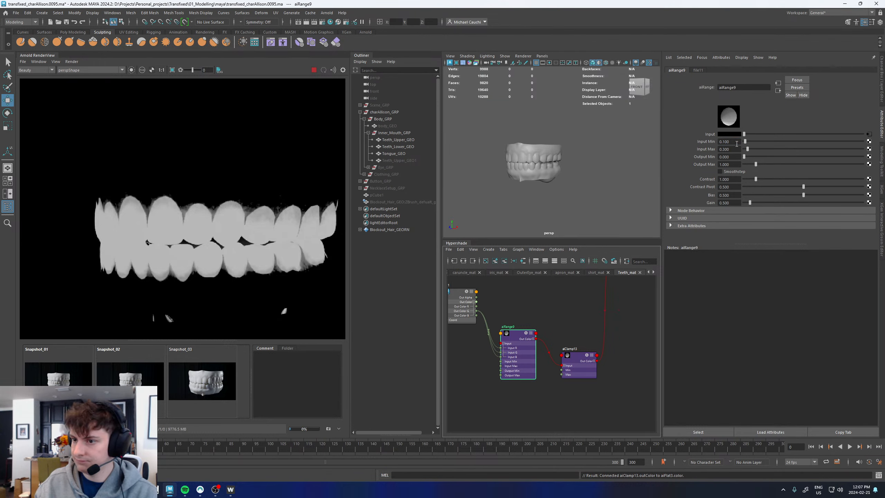
left_click_drag(738, 143, 726, 143)
type("5")
key("Return")
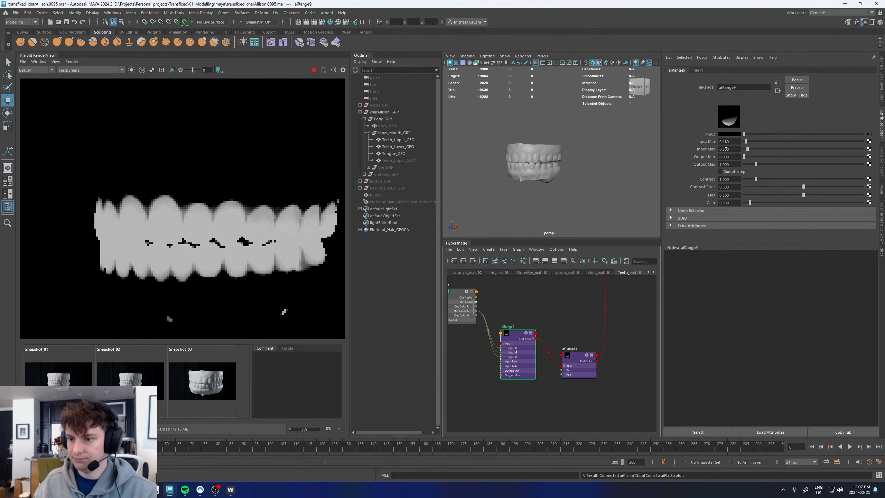
scroll(186, 253, "down", 3)
scroll(183, 251, "up", 3)
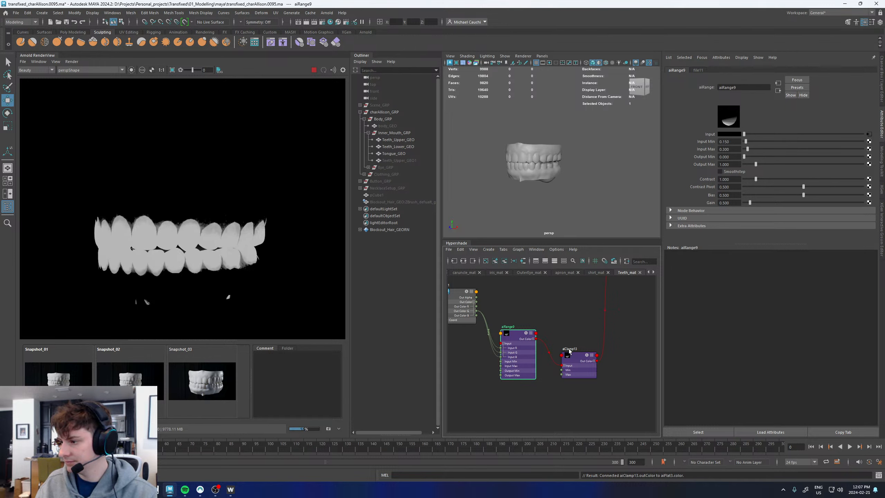
Examine the layout of the Teeth_mat node network and the attributes of the aiNoise1 node
double_click(510, 326)
left_click(520, 326)
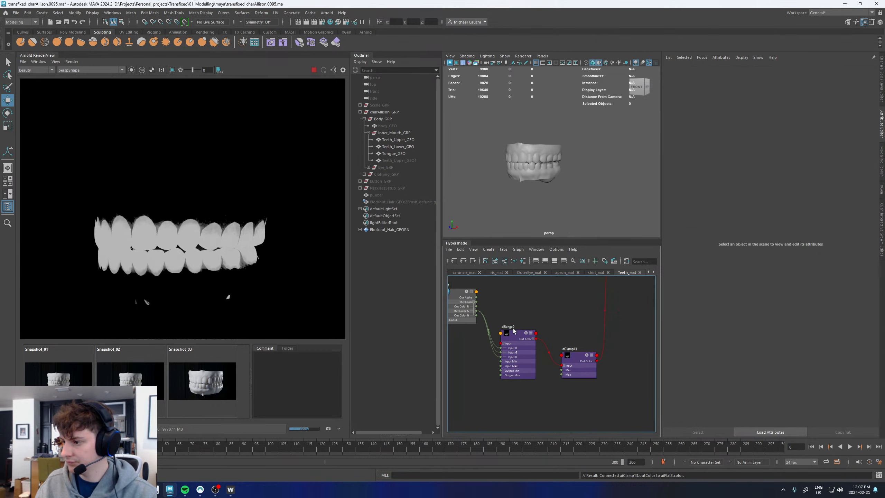
scroll(511, 300, "down", 3)
middle_click_drag(522, 294, 518, 351, "alt")
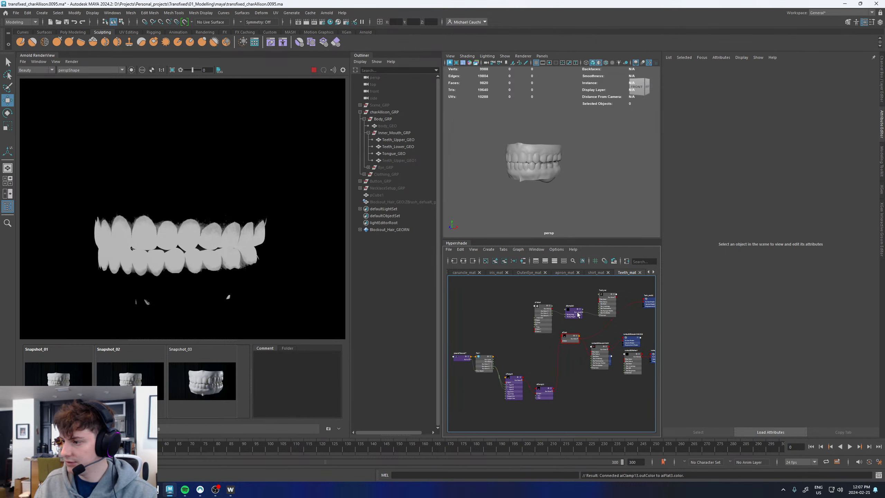
left_click(540, 310)
scroll(540, 314, "up", 5)
scroll(541, 315, "down", 4)
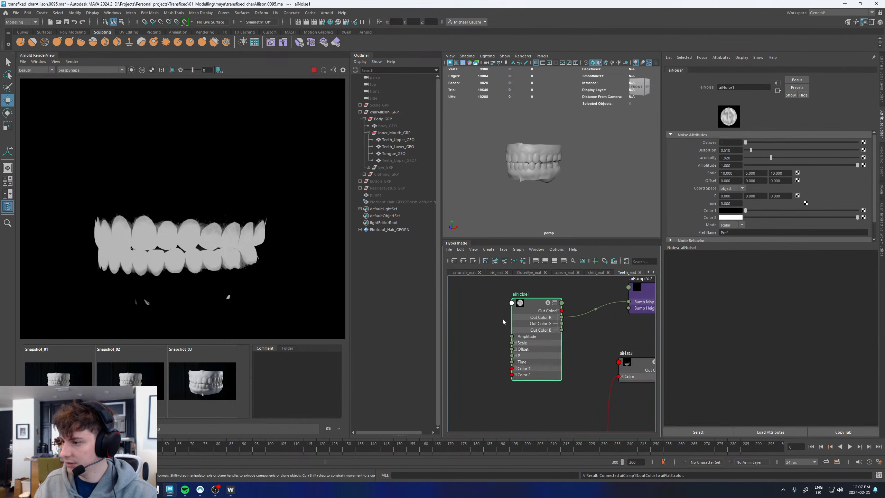
scroll(540, 317, "down", 3)
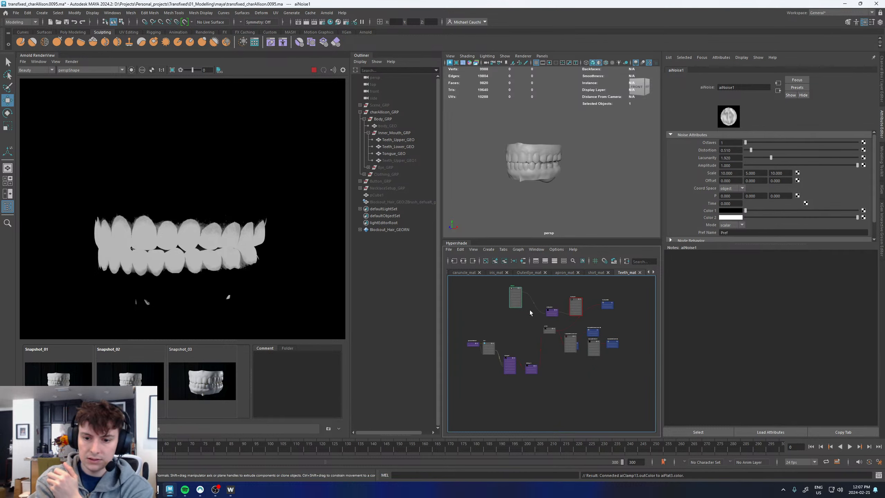
Connect the teeth colour file texture to Teeth_mat's Scattering Color and Diffuse Color
scroll(571, 304, "up", 5)
left_click(587, 296)
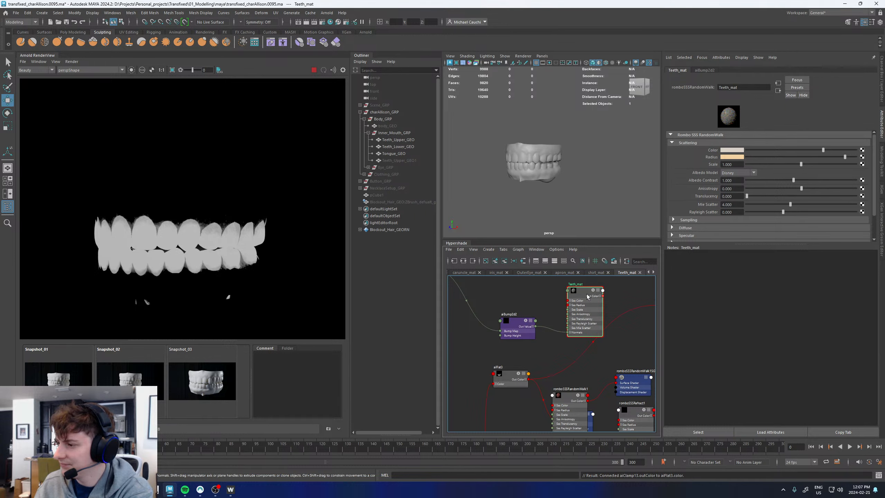
scroll(477, 370, "down", 4)
middle_click_drag(458, 384, 539, 337, "alt")
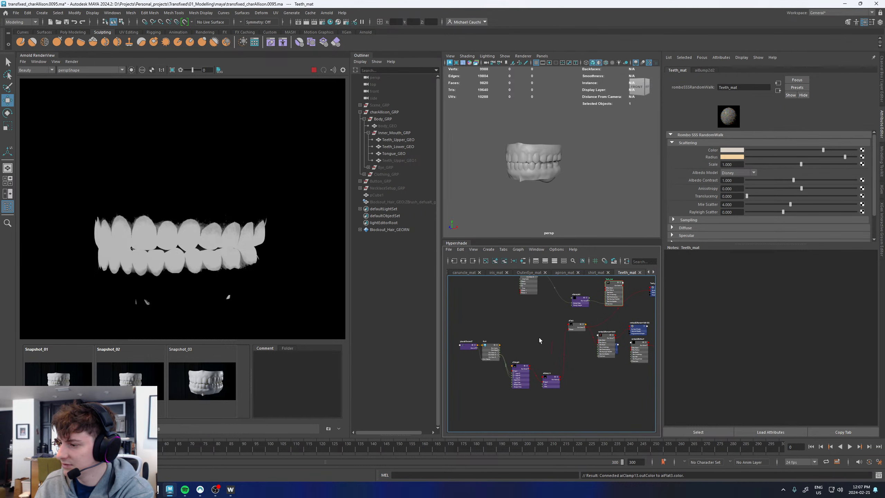
scroll(541, 340, "up", 2)
middle_click_drag(671, 194, 732, 150)
left_click(683, 227)
scroll(684, 220, "down", 2)
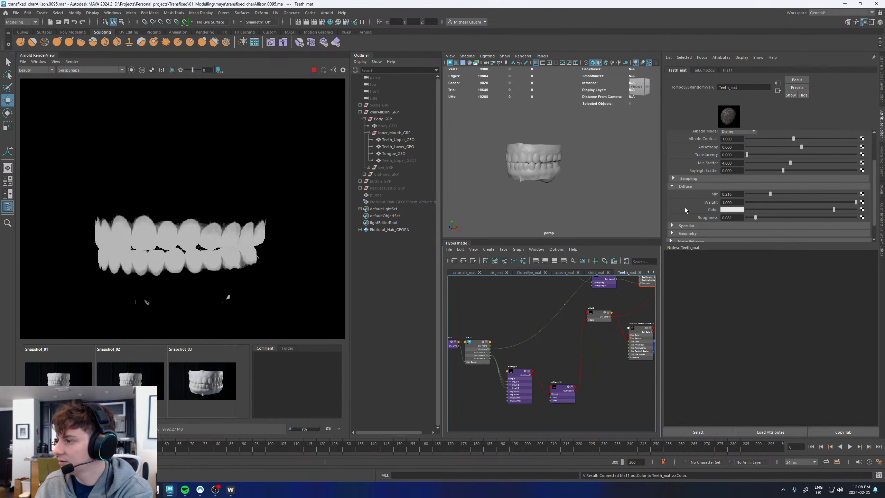
middle_click_drag(475, 345, 709, 211)
middle_click_drag(516, 319, 487, 348)
Connect the teeth colour file texture to romboSSSRandomWalk1's Diffuse Color and Scattering Color
middle_click_drag(523, 318, 568, 300, "alt")
left_click(605, 362)
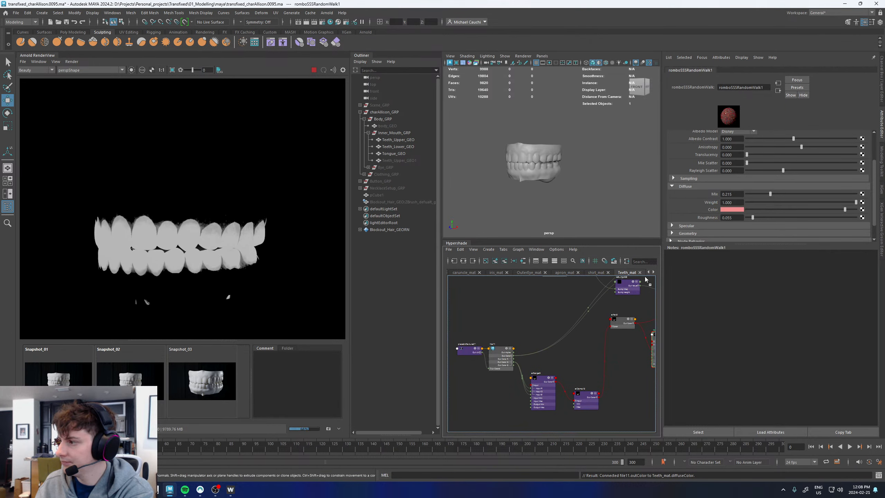
middle_click_drag(645, 280, 721, 176)
scroll(721, 177, "up", 3)
middle_click_drag(500, 349, 719, 151)
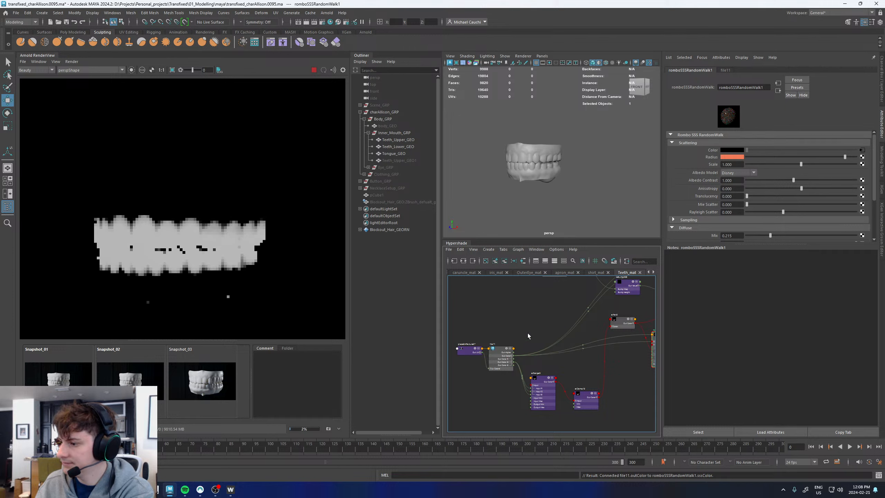
Add a romboMix2Closures node to the Teeth_mat network beside the two subsurface materials
middle_click_drag(538, 315, 448, 327, "alt")
middle_click_drag(588, 326, 592, 339, "alt")
left_click(591, 339)
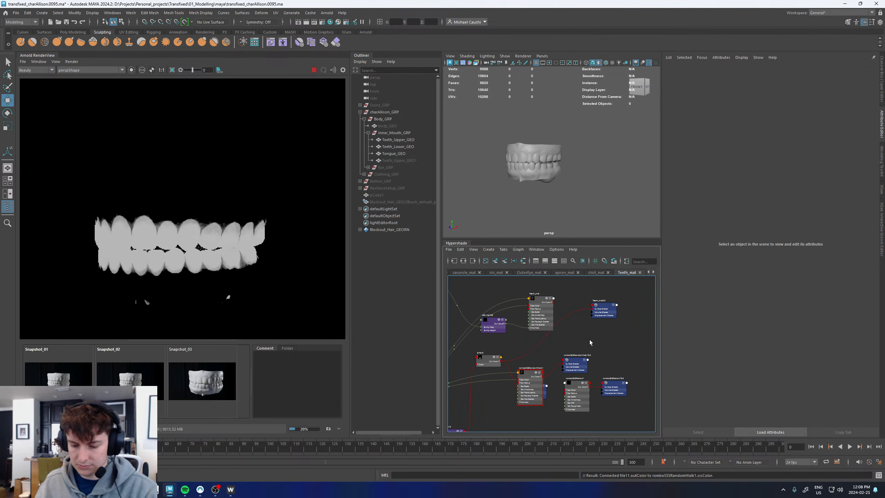
key("Tab")
type("mix")
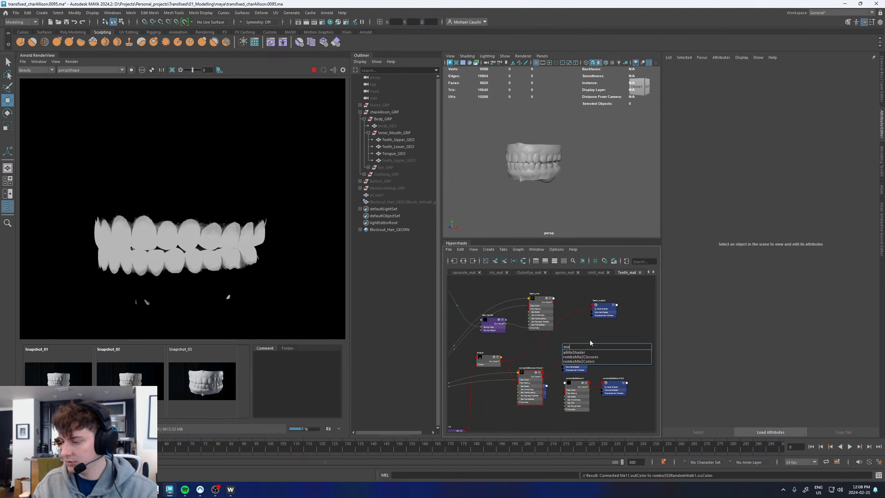
key("Down")
key("Down")
key("Return")
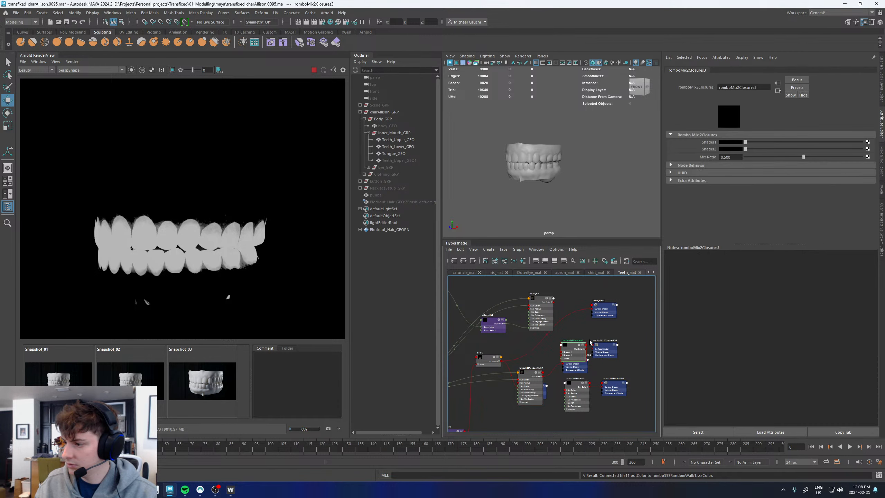
Connect the romboMix2Closures node to Teeth_matSG's Surface Shader, with Teeth_mat feeding Shader 2 and romboSSSRandomWalk1 feeding Shader 1
scroll(570, 332, "up", 3)
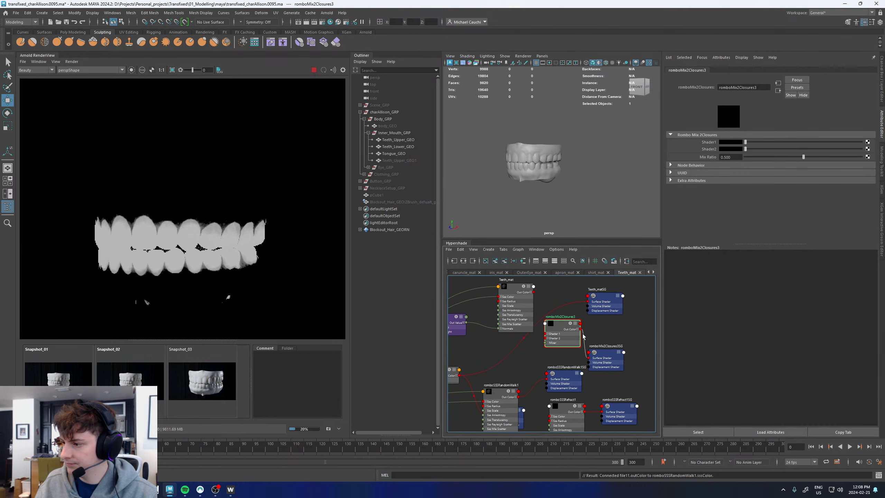
left_click_drag(579, 329, 590, 302)
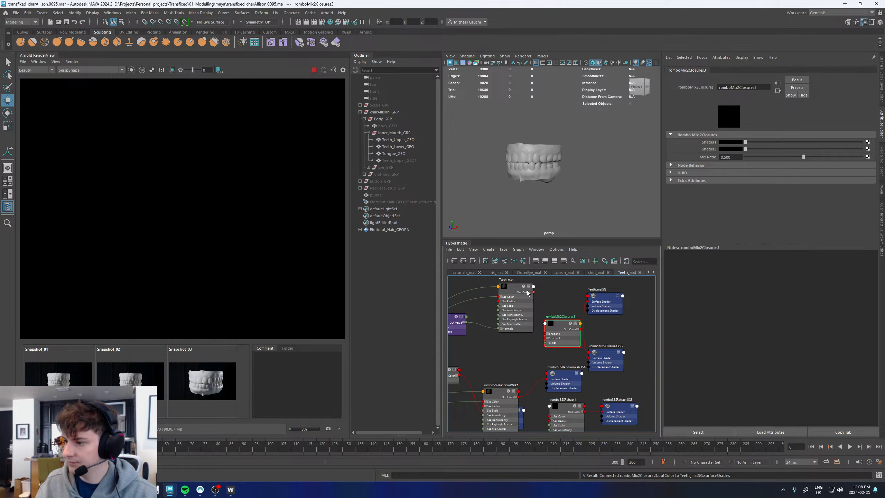
left_click_drag(534, 292, 546, 338)
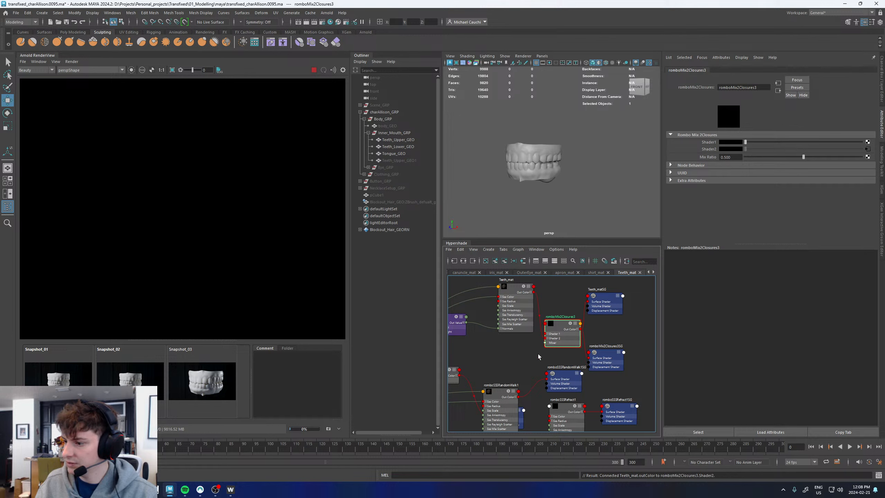
left_click_drag(518, 397, 578, 345)
Connect the aiClamp node's Out Color R to the romboMix2Closures node's Mixer so the mask blends the materials
scroll(472, 382, "down", 8)
scroll(462, 386, "up", 4)
scroll(477, 396, "up", 7)
left_click(511, 372)
scroll(570, 360, "down", 10)
scroll(583, 352, "up", 10)
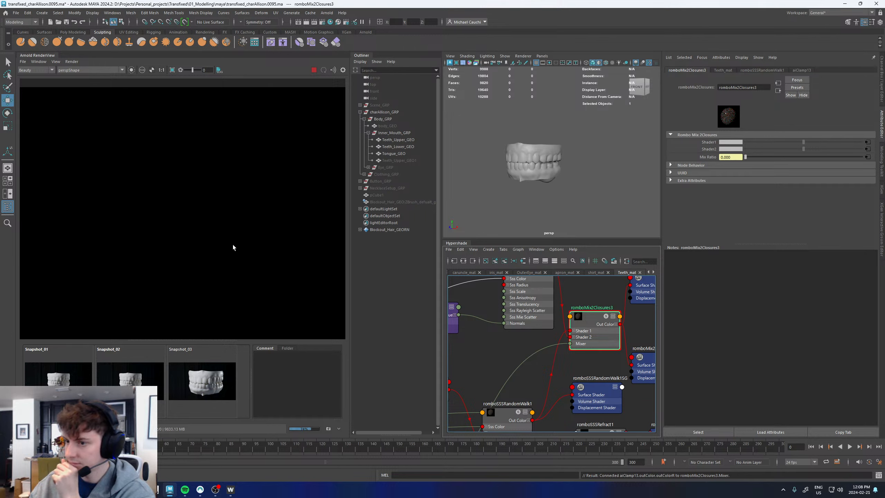
Stop the Arnold render, unhide Scene_GRP, and restart the render to check the mixed teeth and gums
scroll(239, 243, "down", 5)
scroll(245, 235, "up", 3)
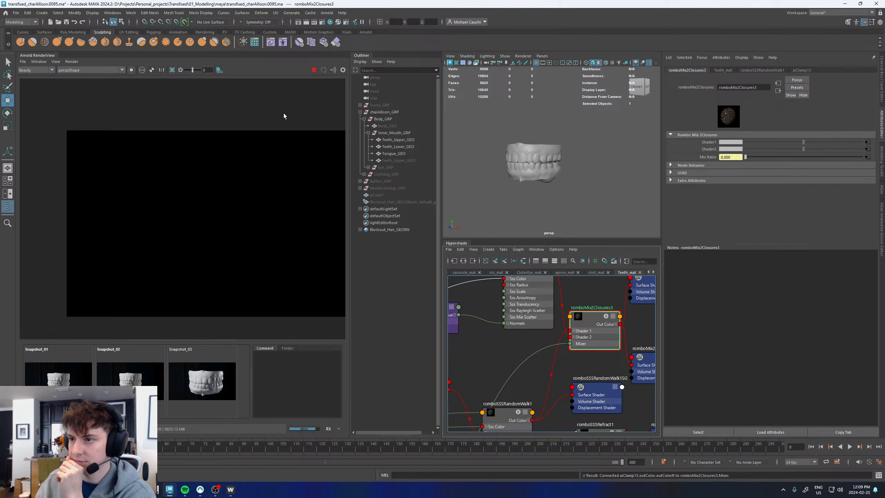
left_click(313, 70)
scroll(491, 334, "down", 3)
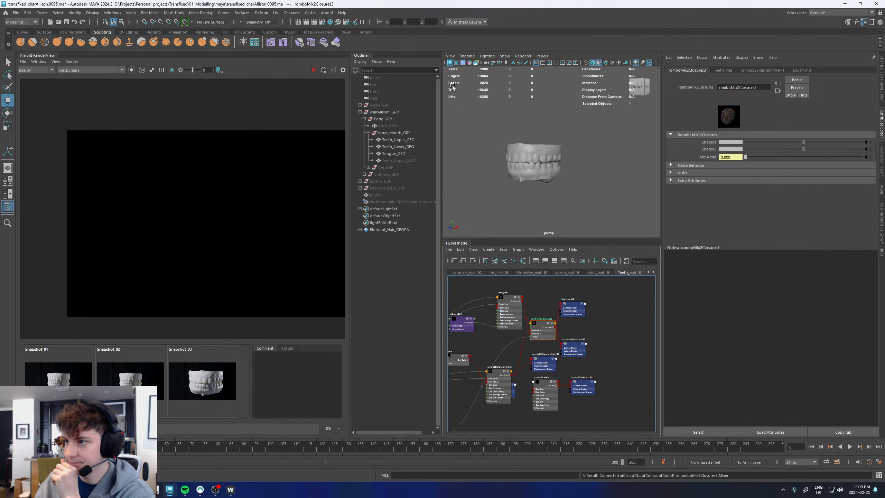
left_click(379, 105)
key("h")
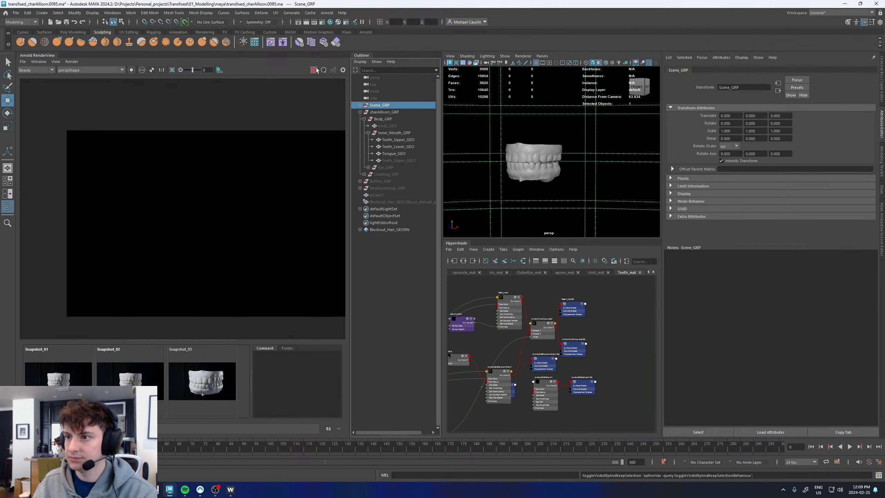
left_click(315, 70)
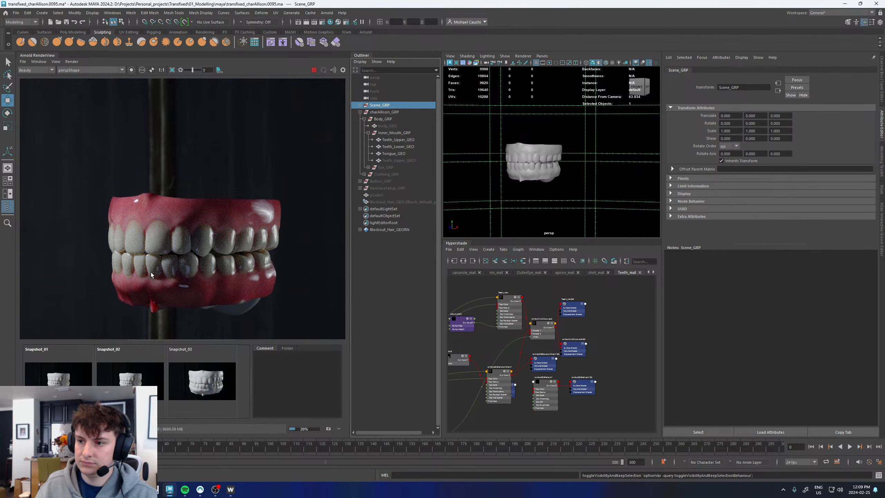
scroll(151, 272, "up", 3)
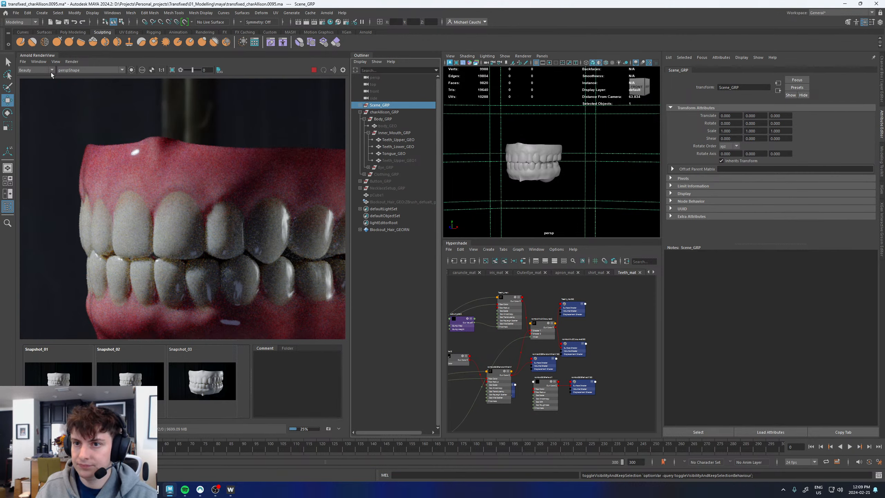
scroll(537, 326, "up", 2)
Try Teeth_mat alone on Teeth_matSG's Surface Shader, and reconnect the romboMix2Closures node in its place
left_click(540, 322)
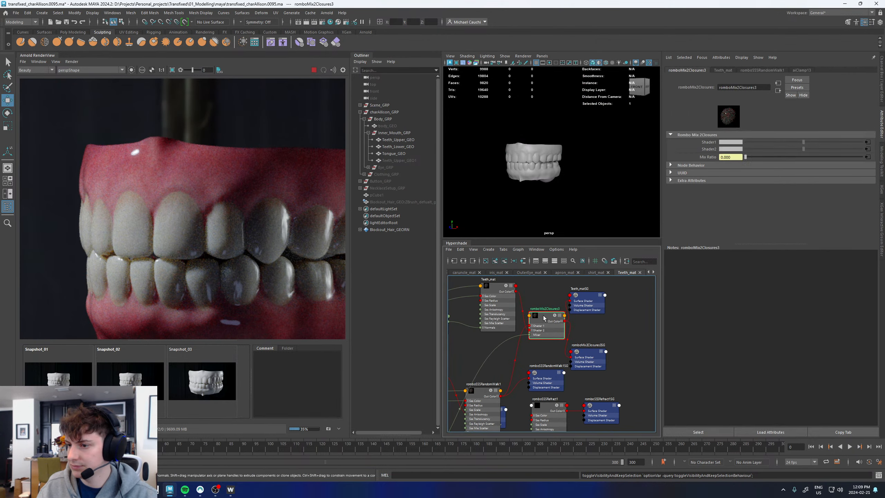
left_click_drag(514, 291, 570, 301)
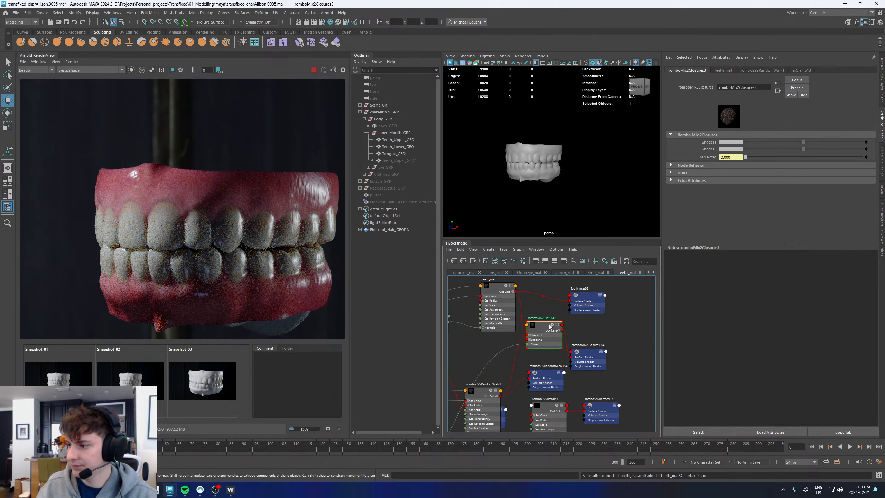
left_click_drag(562, 331, 571, 300)
Delete the unused romboMix2Closures3SG shading group from the network
left_click(587, 354)
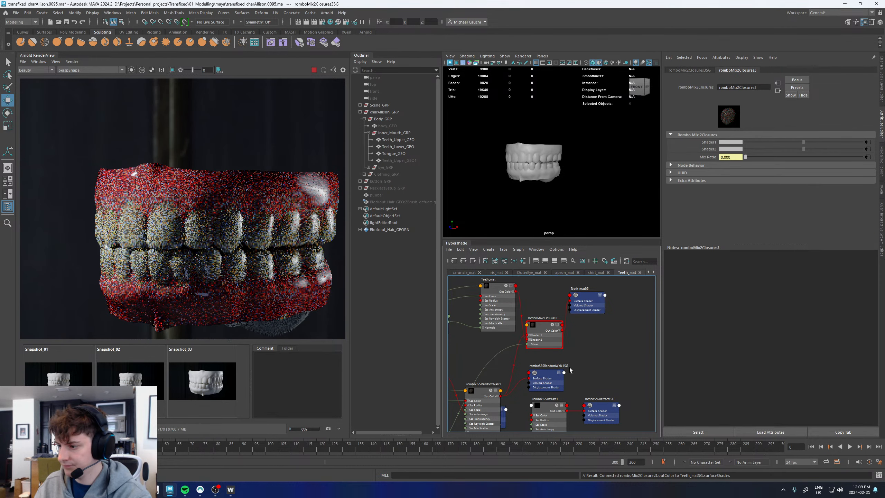
Delete the unused romboSSSRandomWalk1SG and romboSSSRefract1SG shading groups and the romboSSSRefract1 material from the network
key("Delete")
left_click(541, 374)
key("Delete")
left_click(597, 410)
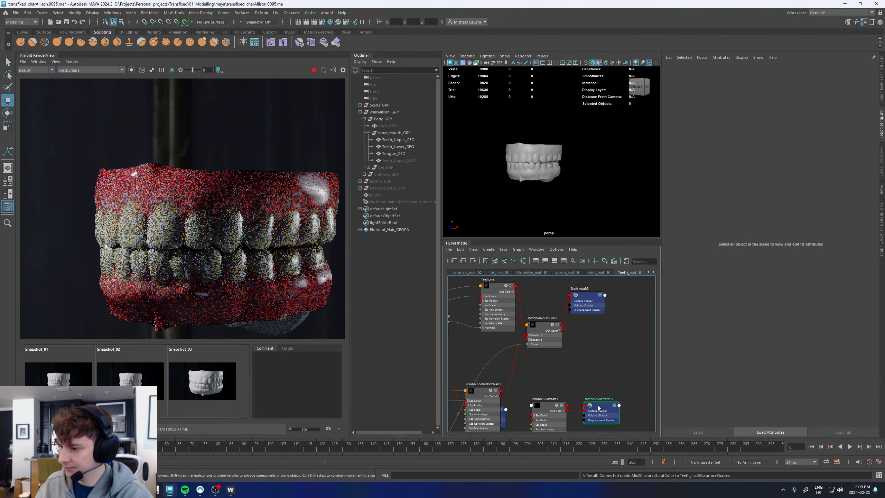
key("Delete")
left_click(548, 407)
key("Delete")
scroll(577, 384, "down", 4)
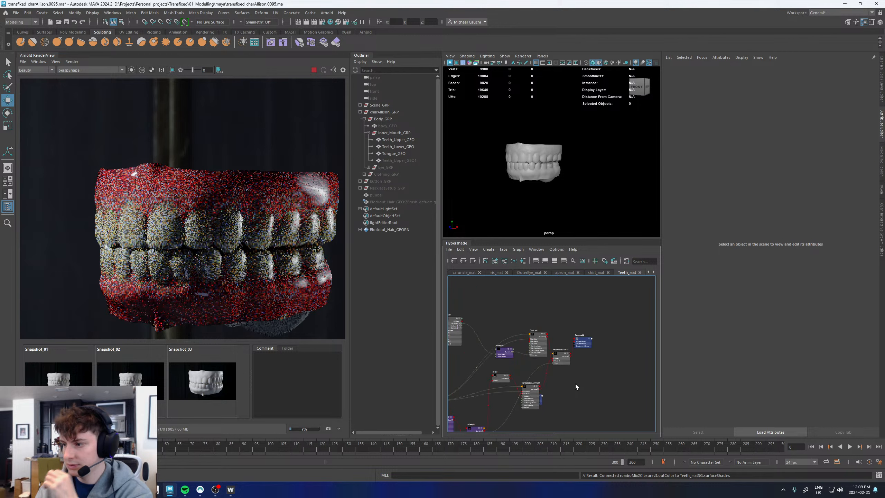
Move romboSSSRandomWalk1 closer to Teeth_mat and delete the leftover aiFlat3 node and the unused shading group below it
middle_click_drag(536, 388, 574, 337, "alt")
left_click_drag(566, 338, 574, 321)
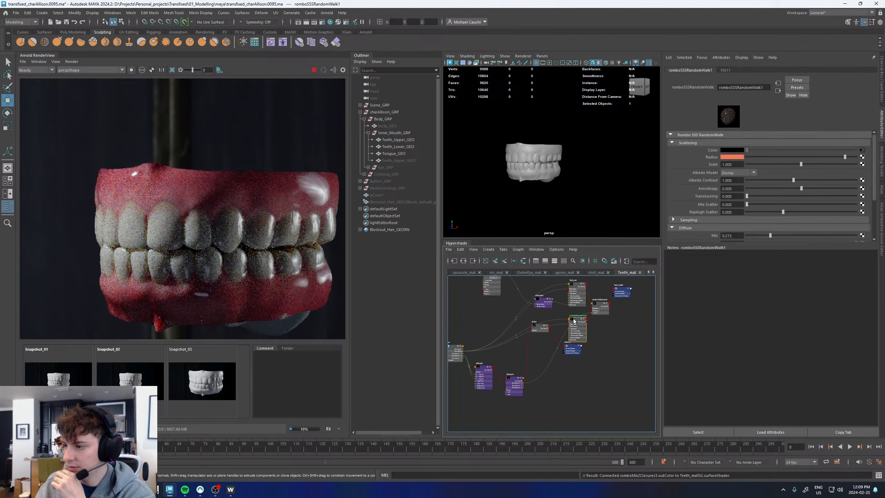
left_click(533, 330)
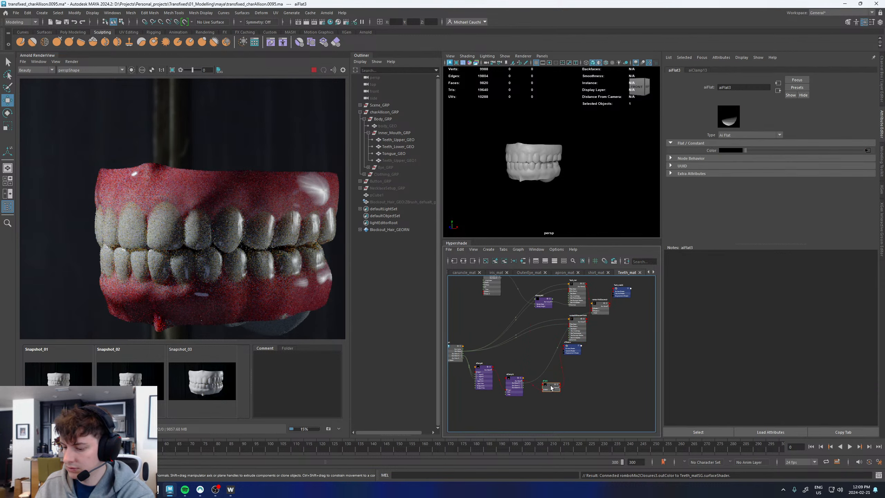
key("Delete")
left_click(573, 348)
key("Delete")
middle_click_drag(520, 287, 537, 345, "alt")
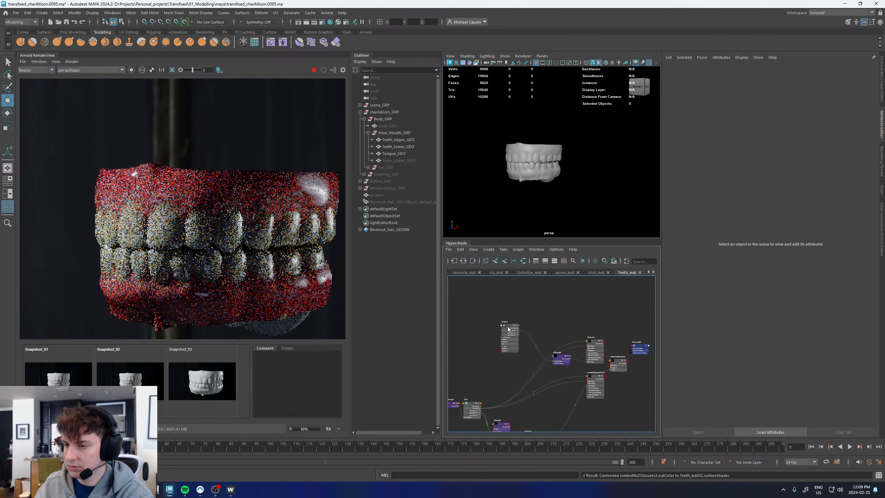
Move the aiBump2d2 node down below the clamp node to clear space in the network
left_click_drag(557, 358, 552, 405)
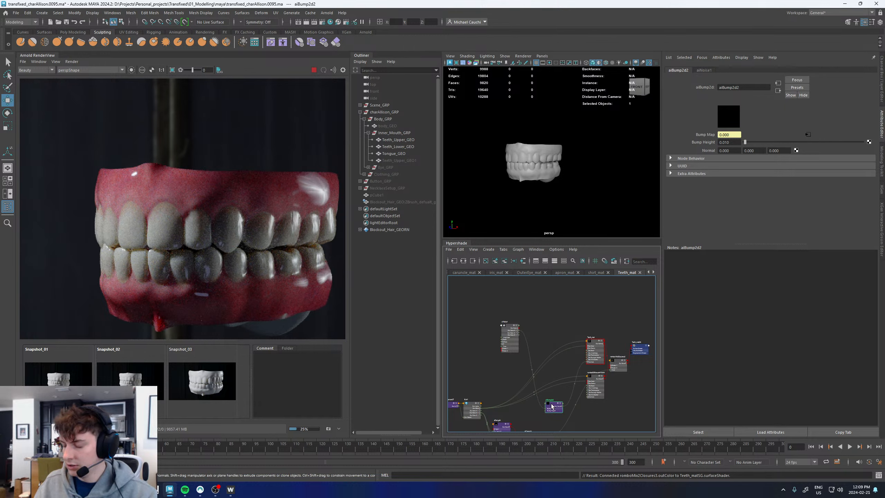
middle_click_drag(598, 415, 626, 356, "alt")
left_click_drag(580, 349, 585, 417)
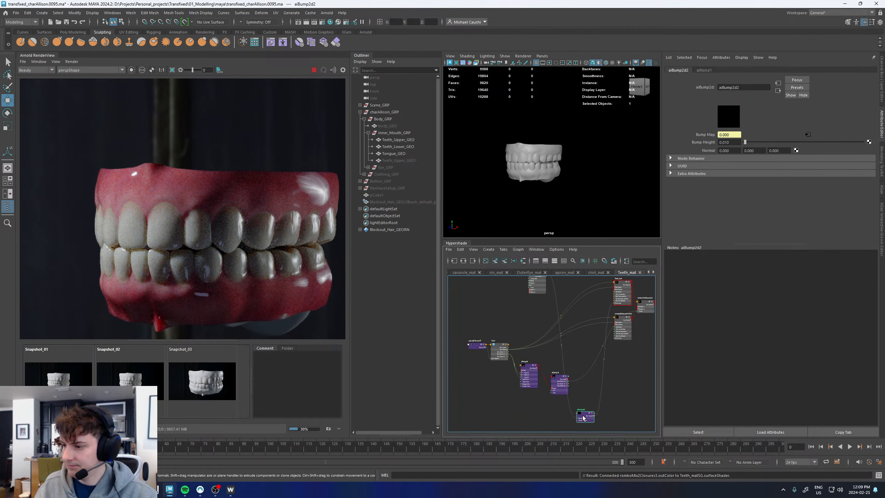
Create a file texture node and place it beside aiBump2d2, with its place2dTexture node alongside
left_click(527, 411)
key("Tab")
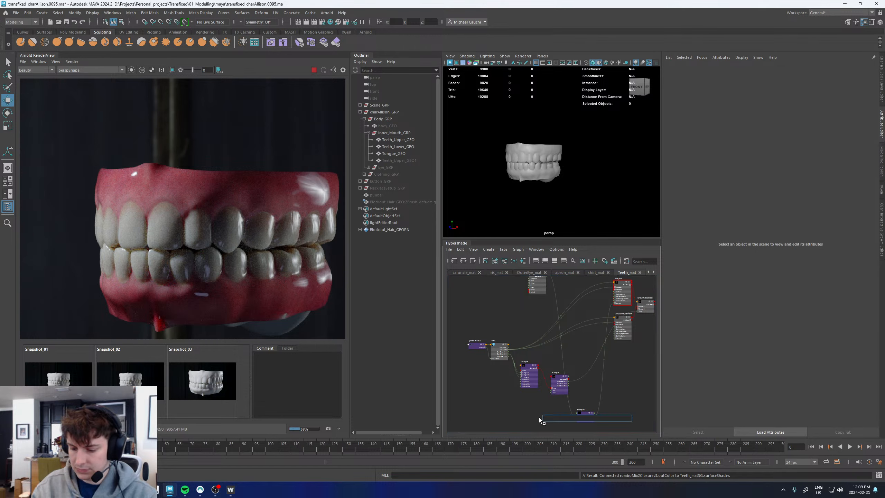
type("file")
key("Down")
key("Down")
key("Up")
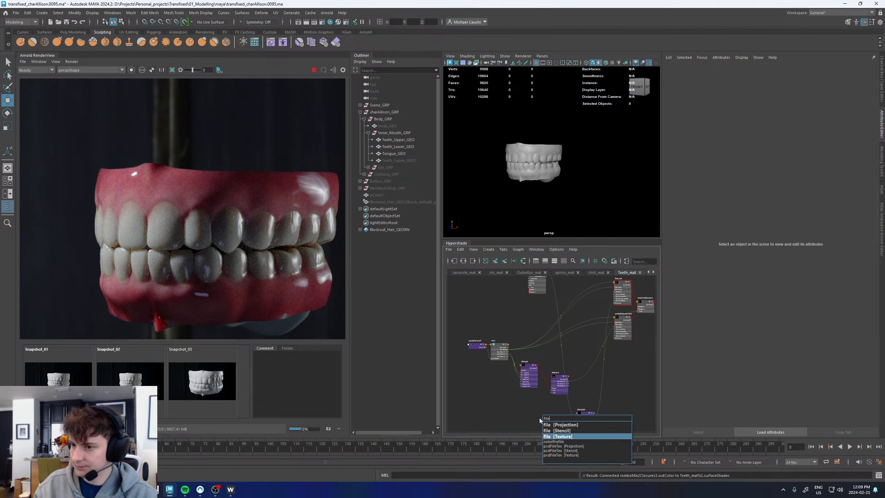
key("Return")
scroll(540, 406, "up", 5)
middle_click_drag(533, 397, 500, 328, "alt")
left_click_drag(499, 338, 517, 365)
left_click(566, 383)
left_click(518, 358)
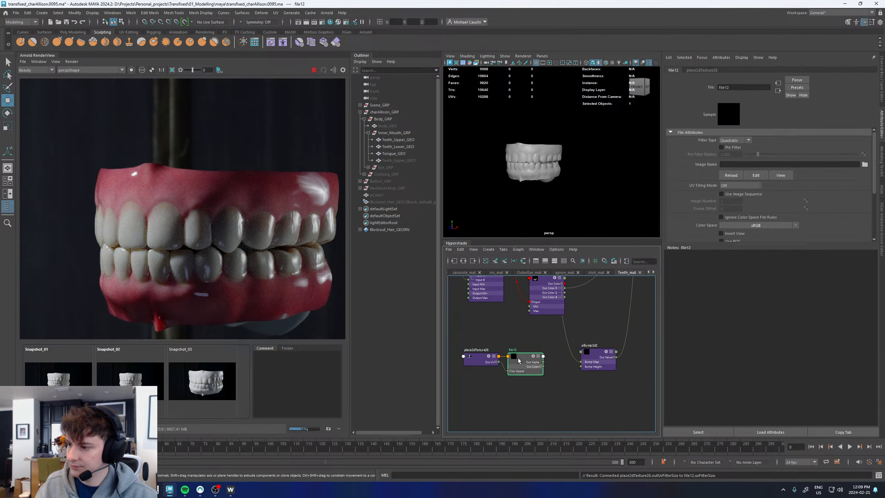
Load NORM.tif from 02_Texturing/R3DS/Teeth into the new file node with the Generic Data color space, and stop the render
left_click(865, 164)
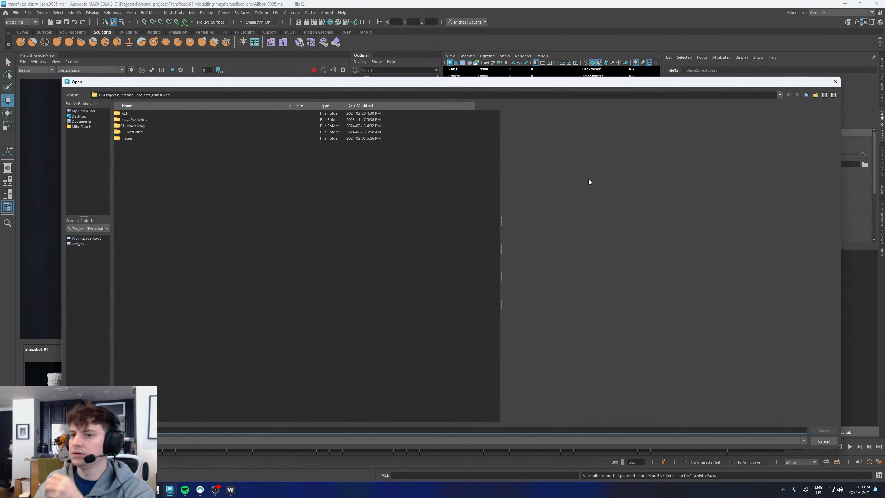
double_click(153, 132)
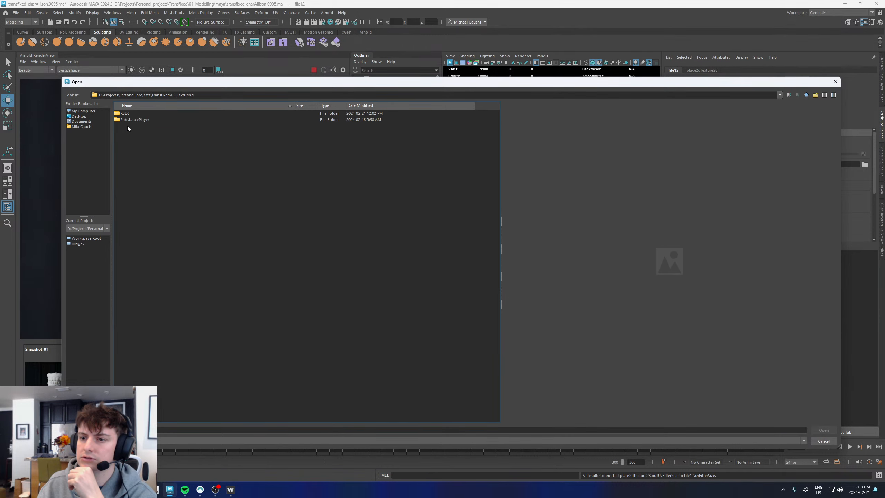
double_click(128, 114)
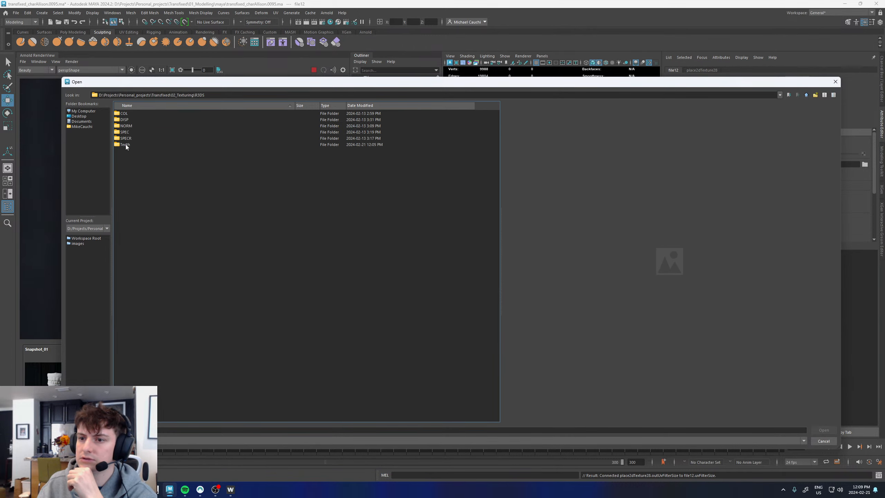
double_click(126, 144)
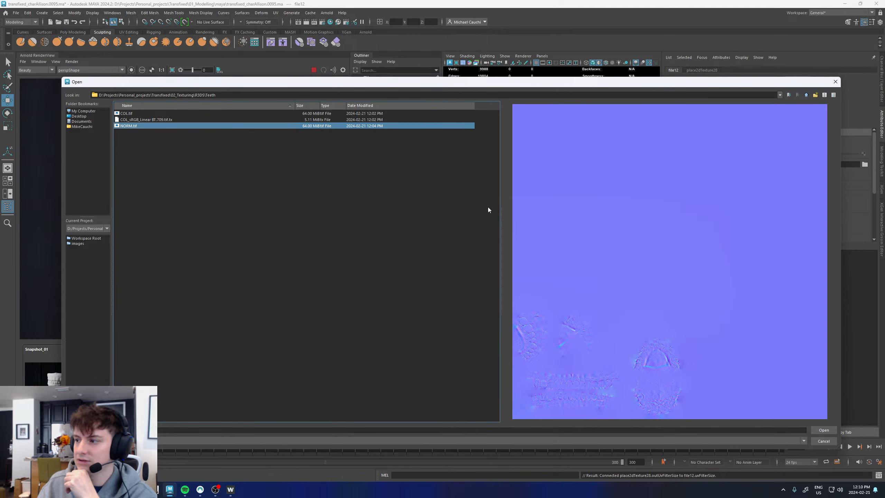
left_click(822, 431)
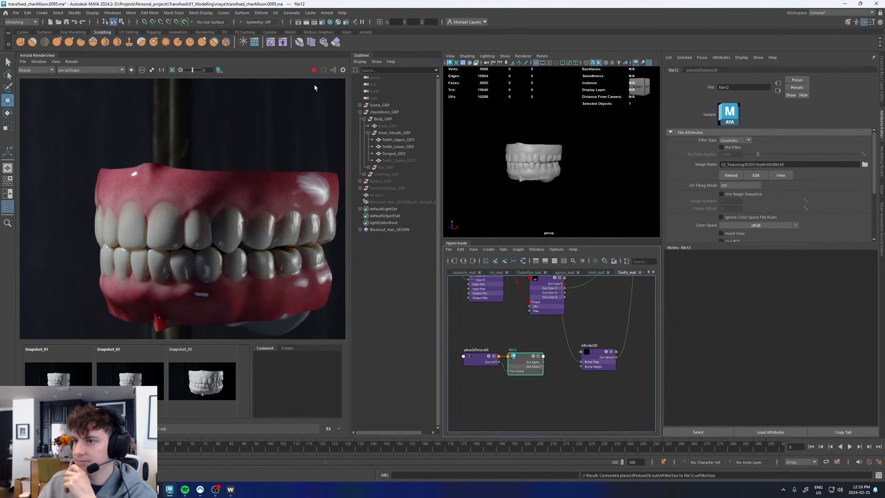
left_click(314, 72)
Create an aiNormalMap node below aiBump2d2
left_click(575, 382)
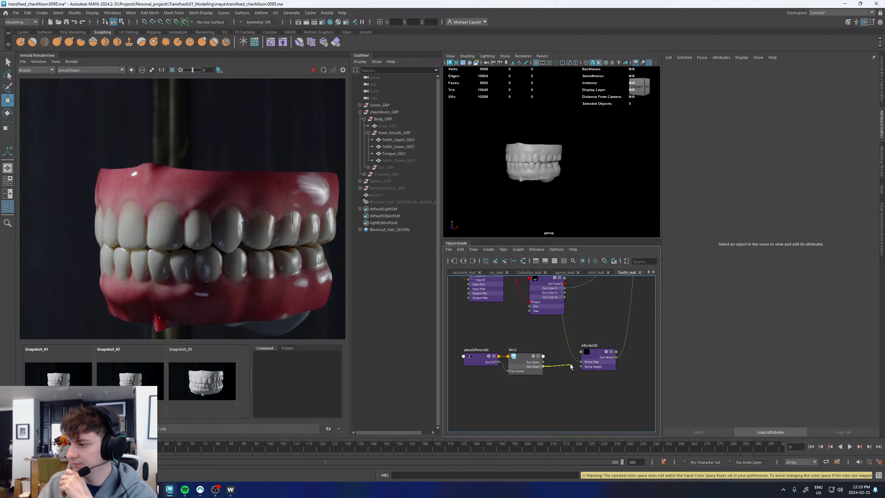
key("Tab")
type("normal")
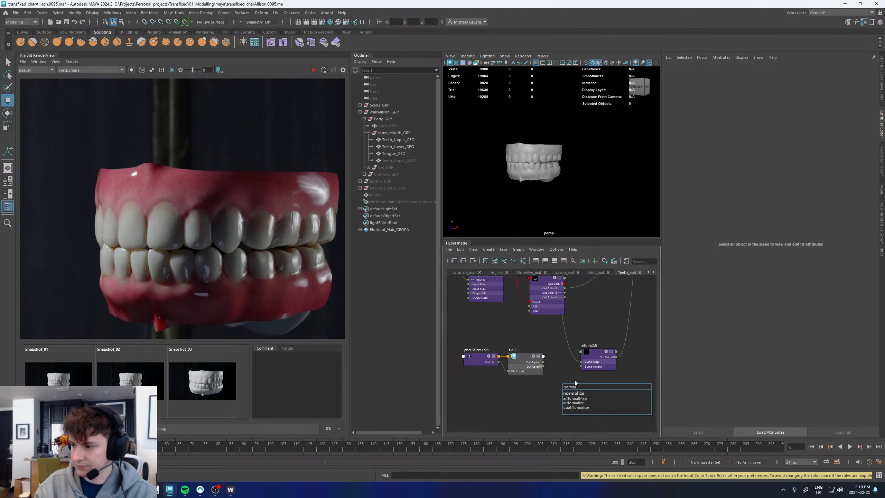
key("Down")
key("Down")
key("Return")
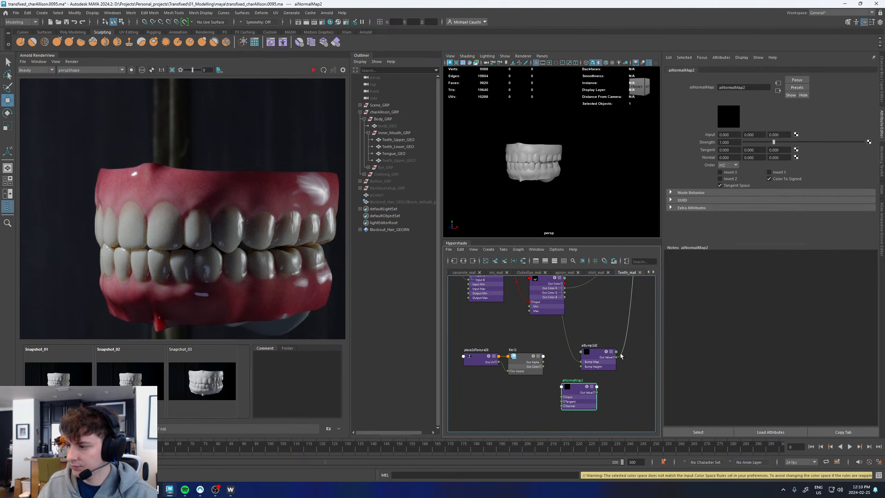
Reroute the Teeth_mat Normals connection from aiBump2d2 to aiNormalMap2's Out Value, and connect file12's Out Color to aiNormalMap2's Input
left_click(620, 360)
left_click_drag(621, 359, 596, 392)
left_click_drag(542, 367, 564, 397)
left_click(573, 389)
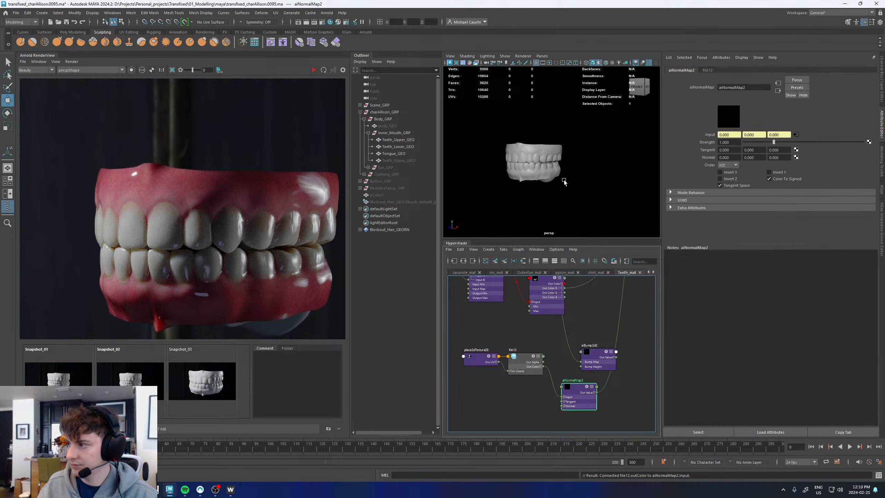
Restart the Arnold render and update the full scene to check the normal map on the teeth and gums
left_click(313, 70)
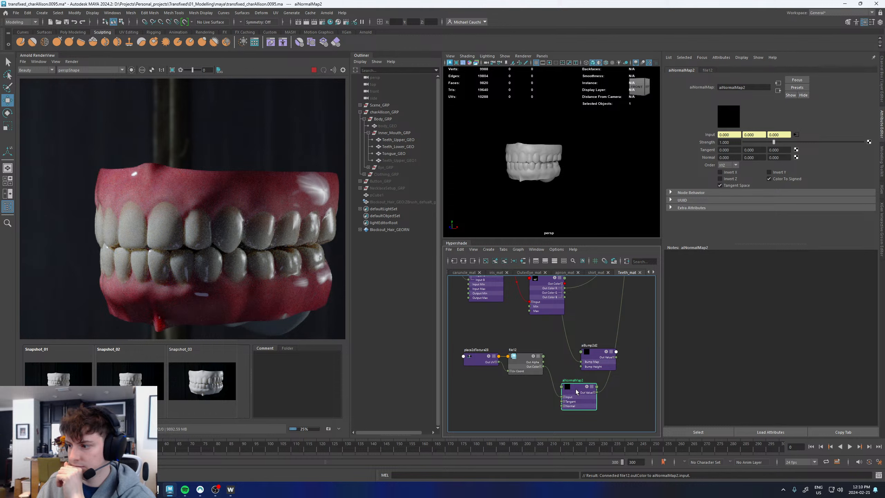
left_click_drag(580, 387, 589, 386)
left_click(525, 363)
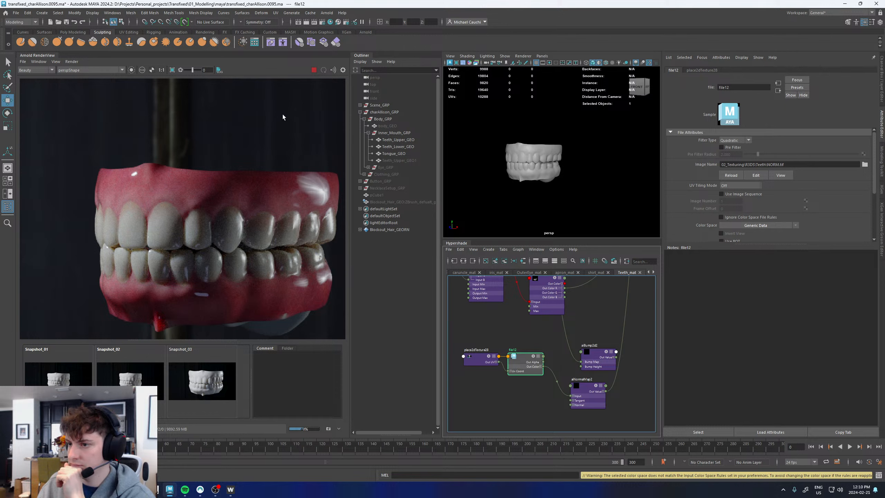
left_click(72, 61)
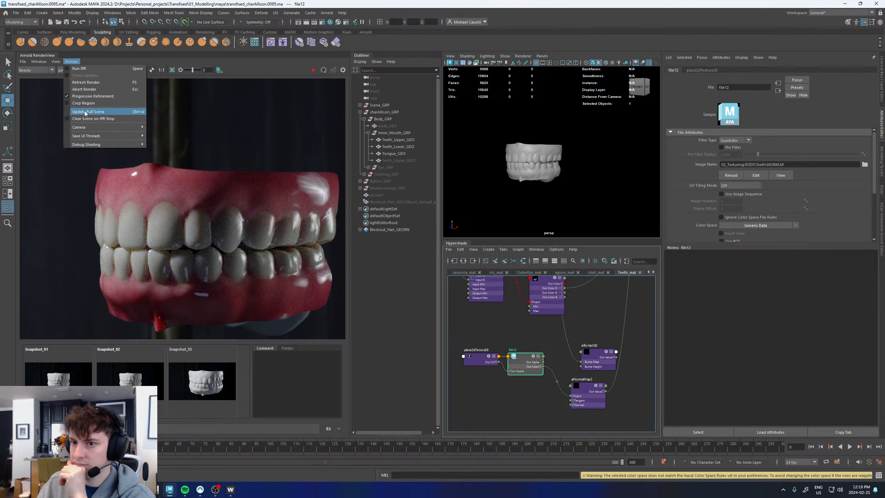
left_click(87, 112)
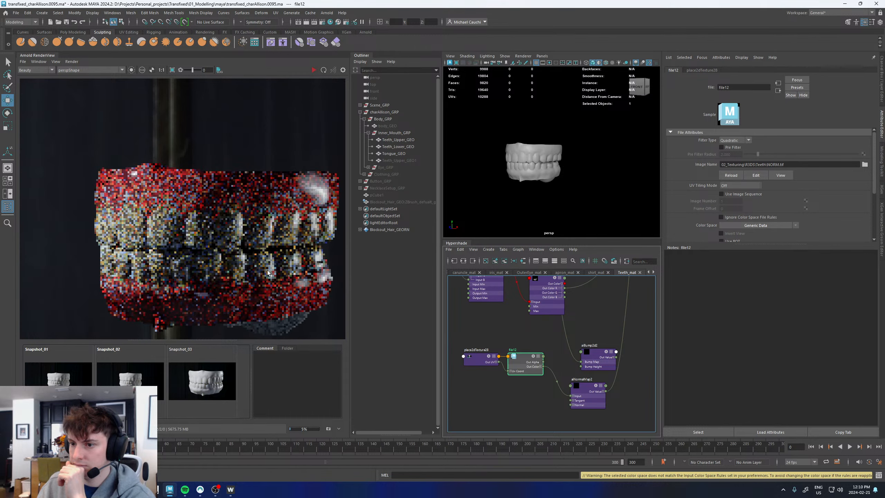
Connect aiNormalMap2's Out Value to the Normals input of romboSSSRandomWalk1
scroll(628, 377, "down", 4)
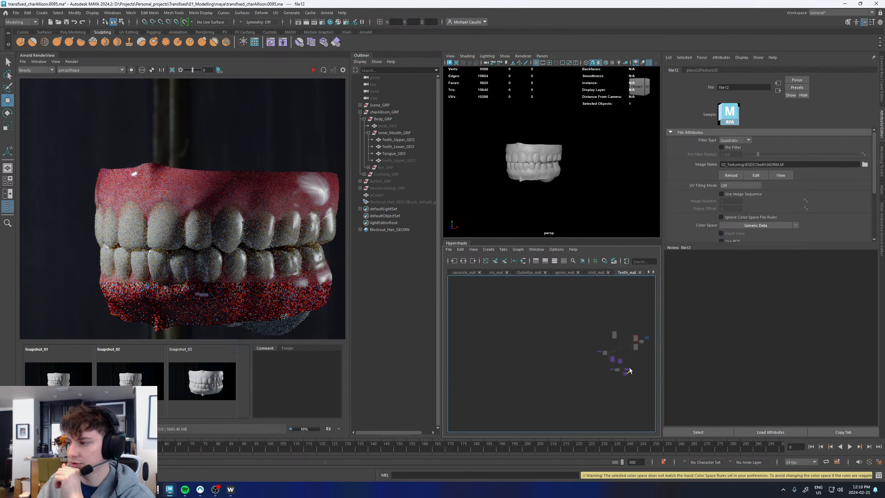
scroll(642, 347, "up", 5)
scroll(612, 361, "up", 3)
left_click(593, 371)
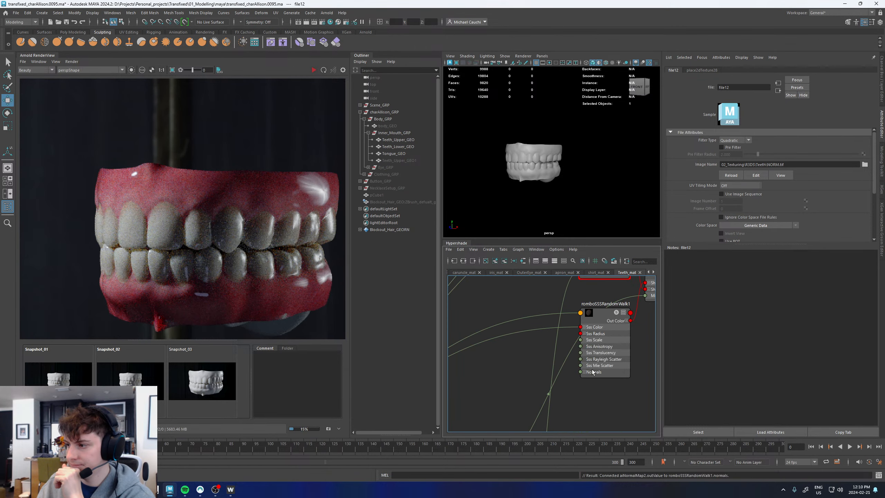
middle_click_drag(639, 348, 630, 400, "alt")
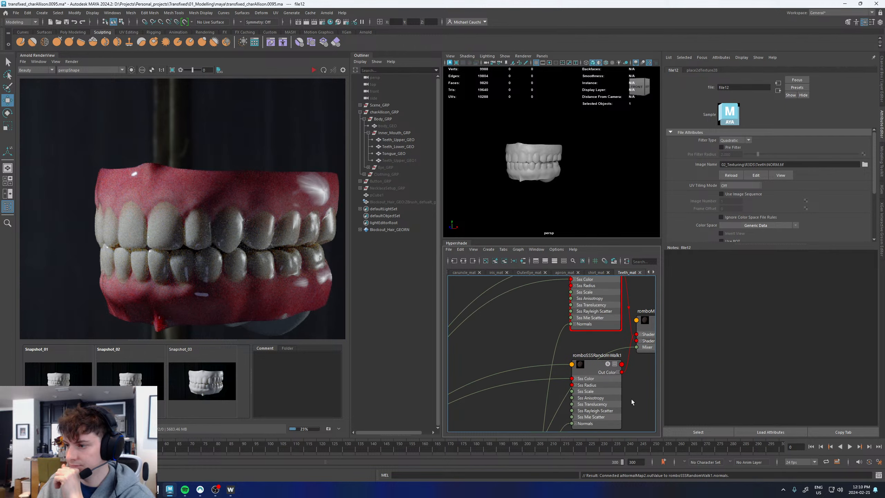
Run the live Arnold render and inspect the teeth and gum shading at different zoom levels
left_click(315, 71)
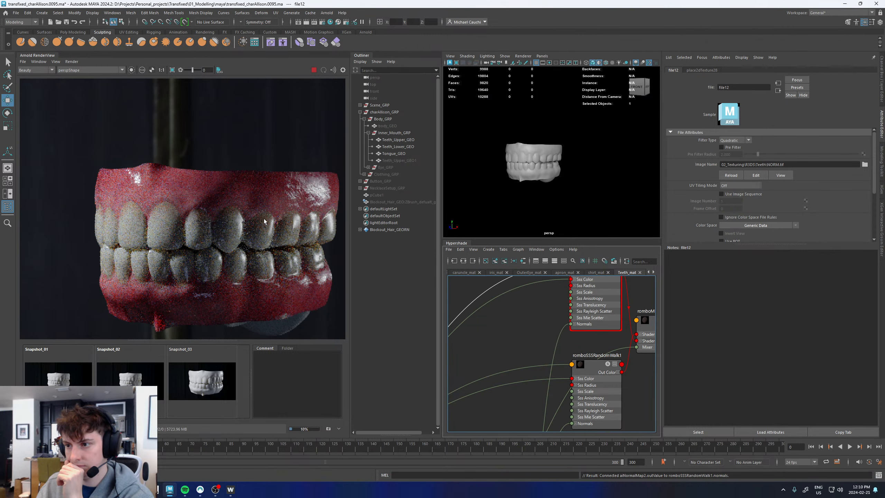
scroll(246, 234, "down", 3)
scroll(236, 244, "up", 3)
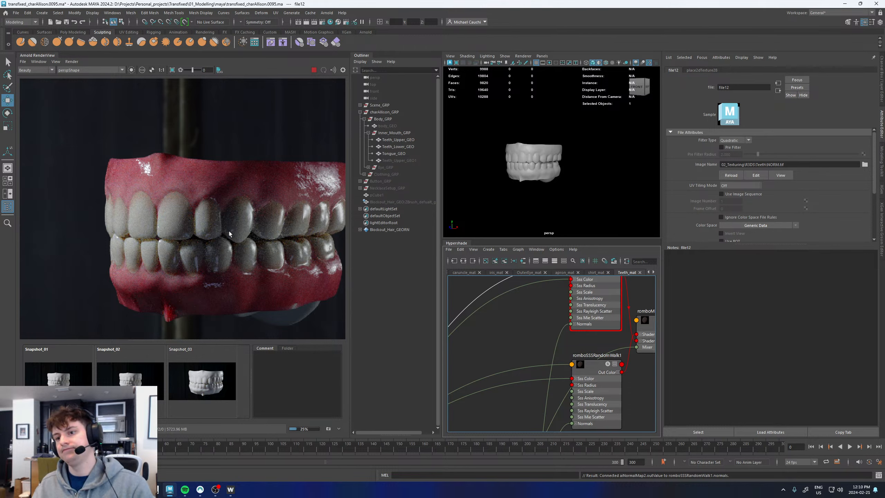
scroll(188, 205, "down", 3)
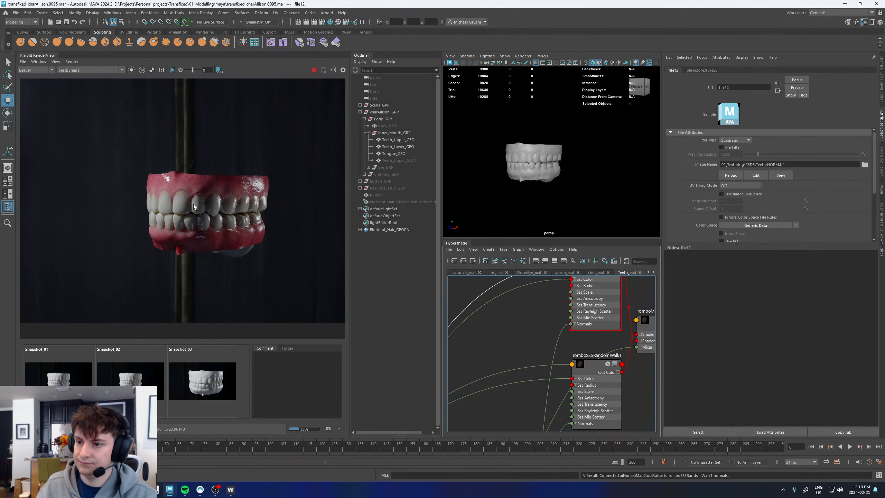
scroll(187, 205, "up", 3)
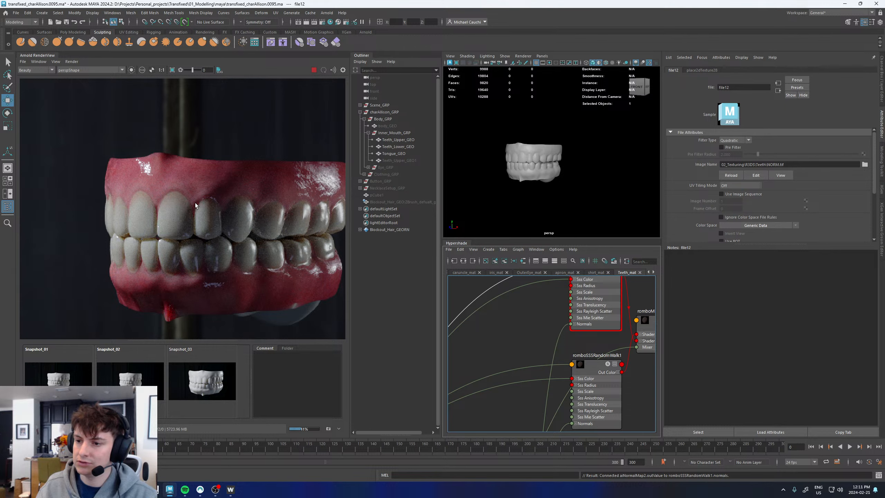
left_click(313, 71)
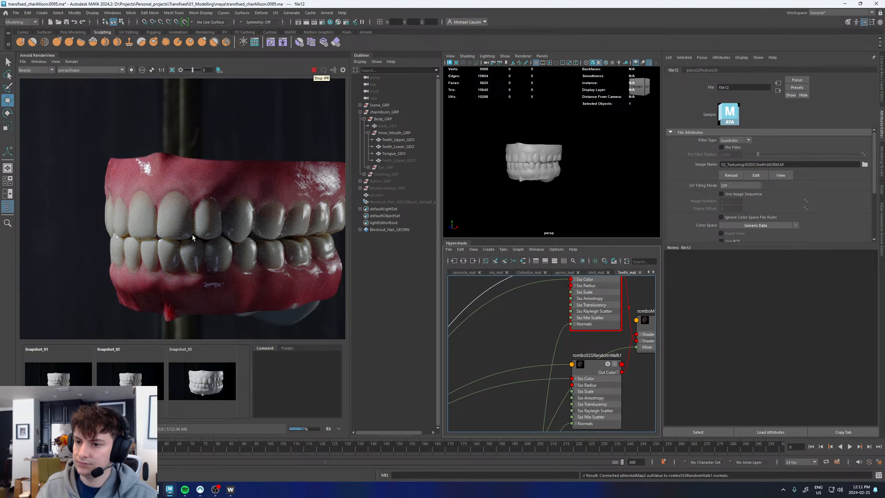
Undo the last node connection, then select Teeth_Upper_GEO and frame it from the front
key("ctrl+z")
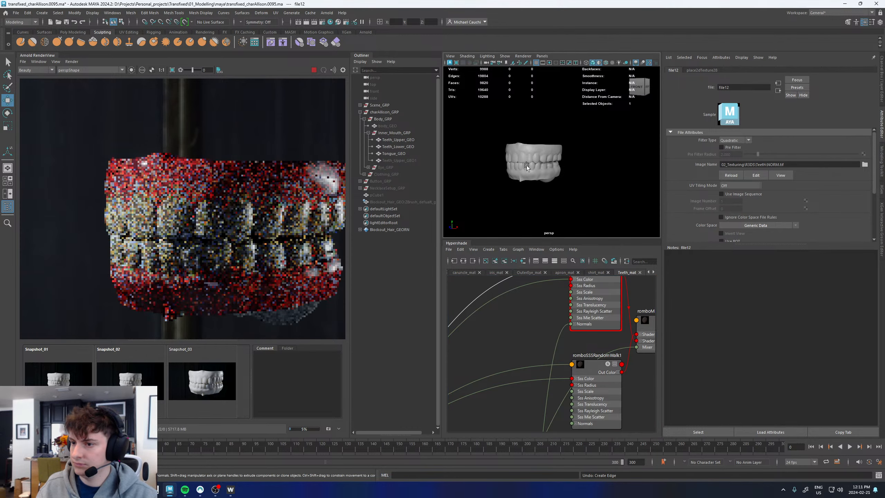
left_click_drag(527, 165, 545, 162, "alt")
left_click(545, 164)
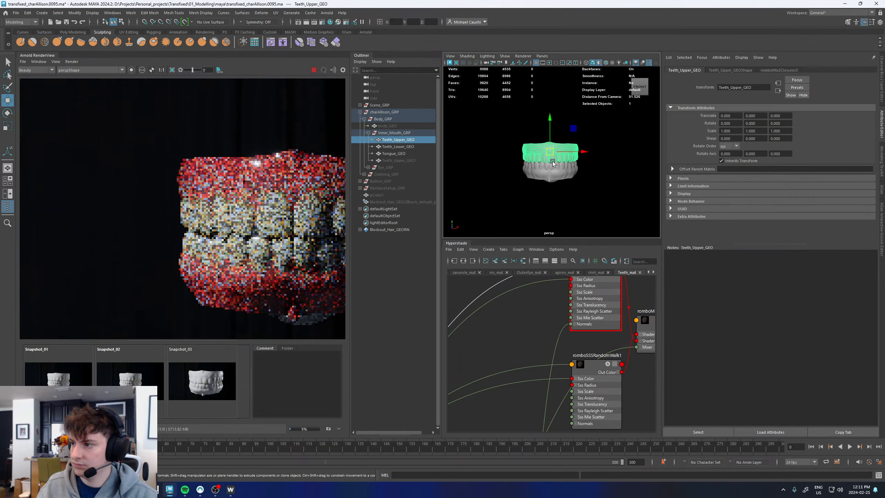
key("f")
scroll(548, 170, "down", 3)
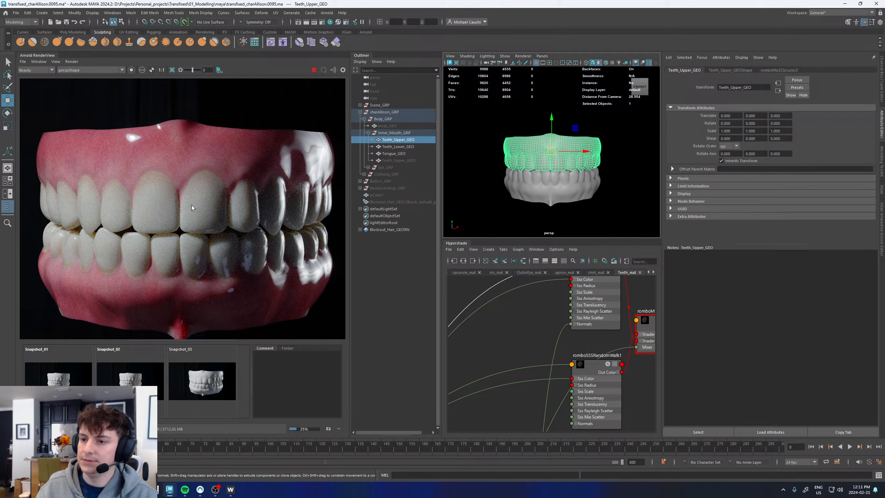
Disconnect the texture inputs feeding the SSS color and diffuse color of Teeth_mat, and select that material
scroll(545, 317, "up", 3)
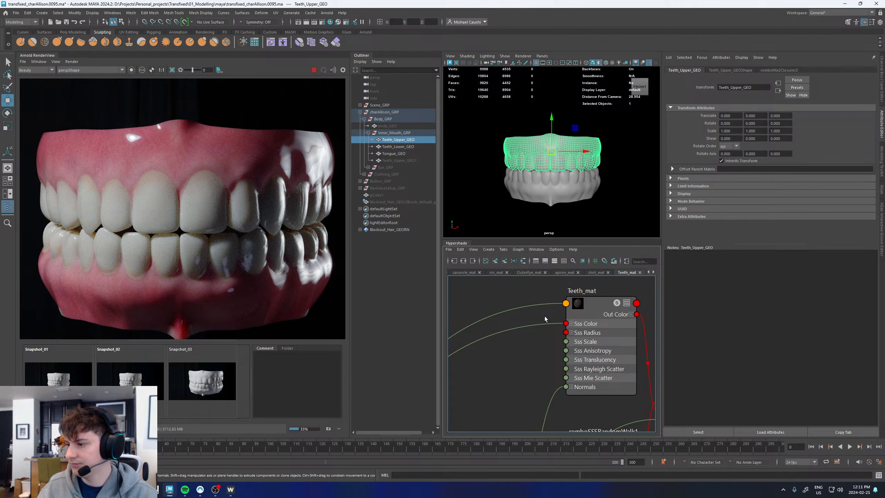
left_click(597, 305)
left_click_drag(523, 291, 528, 340)
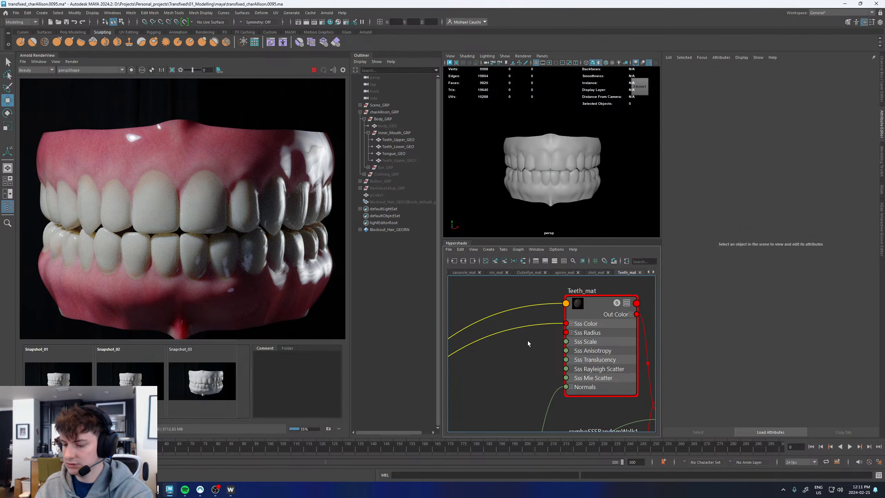
key("Delete")
left_click(594, 306)
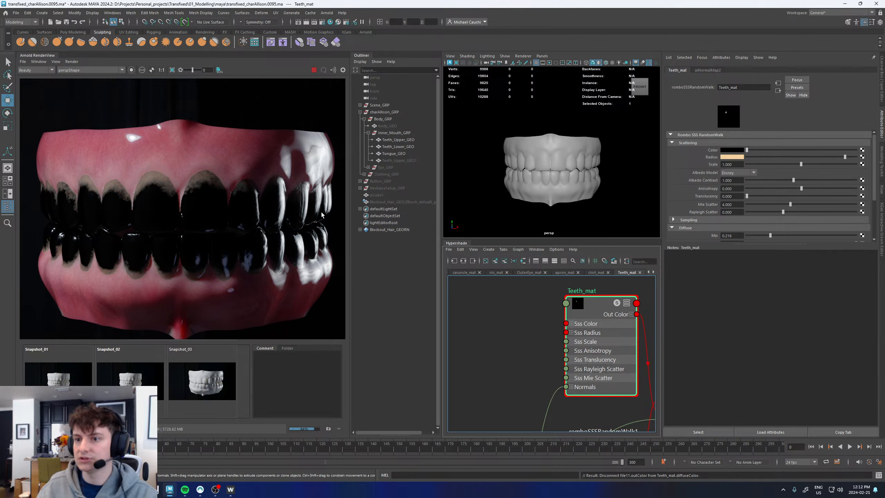
Connect the aiNormalMap2 output to the Normals input of romboSSSRandomWalk1
scroll(528, 333, "down", 6)
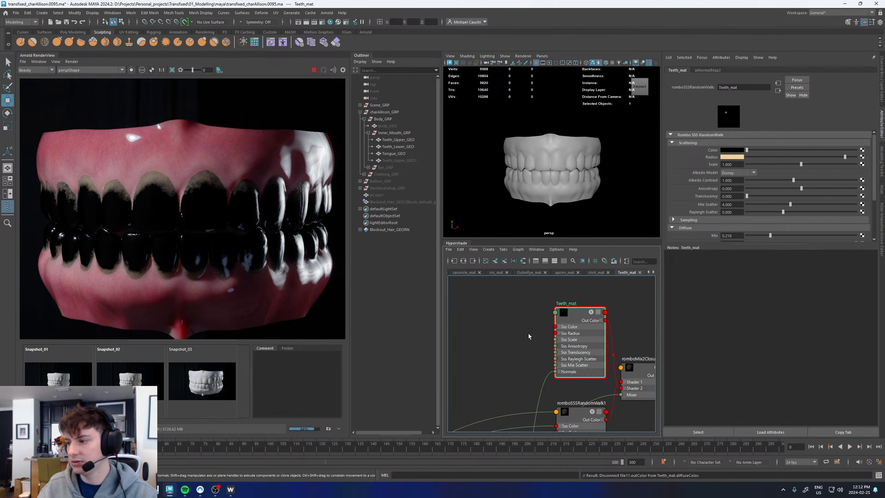
middle_click_drag(502, 394, 561, 345, "alt")
scroll(560, 345, "up", 3)
left_click_drag(570, 418, 606, 284)
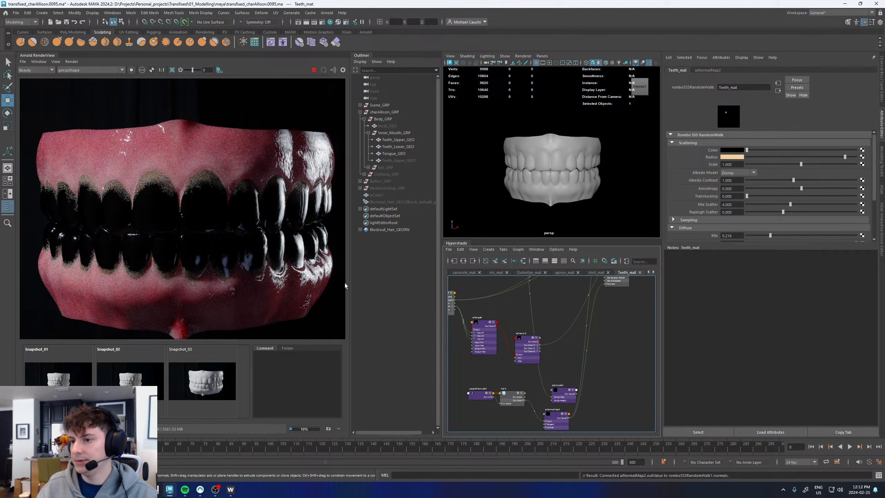
Set Teeth_mat's scattering and diffuse colors to a pale cream with hue 35.555, saturation 0.198 and value 0.953
scroll(560, 350, "down", 2)
middle_click_drag(603, 331, 555, 446, "alt")
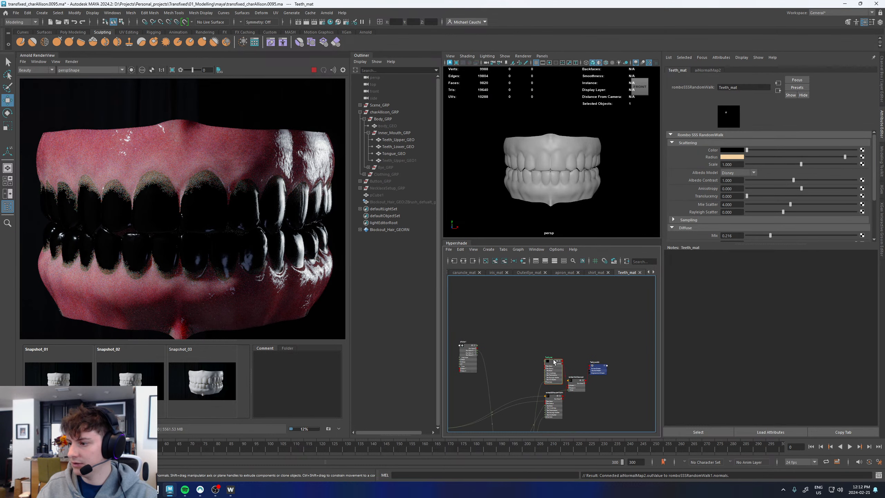
scroll(554, 360, "up", 5)
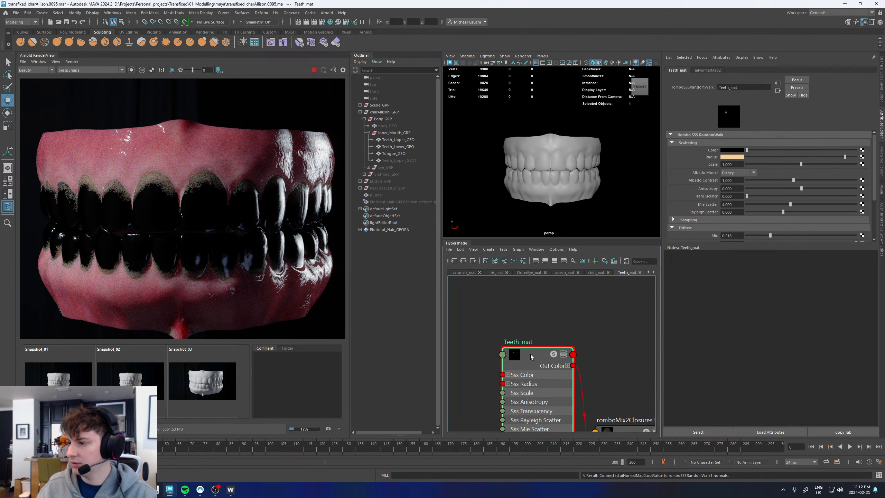
left_click(741, 150)
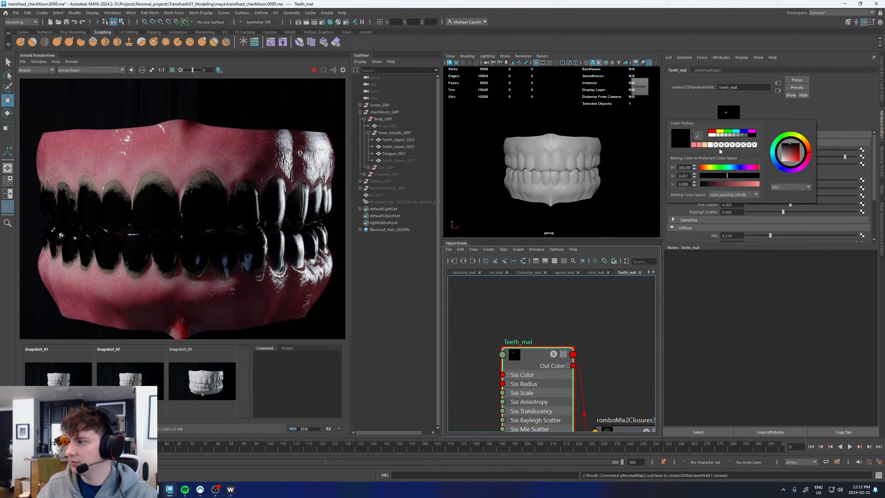
left_click(706, 145)
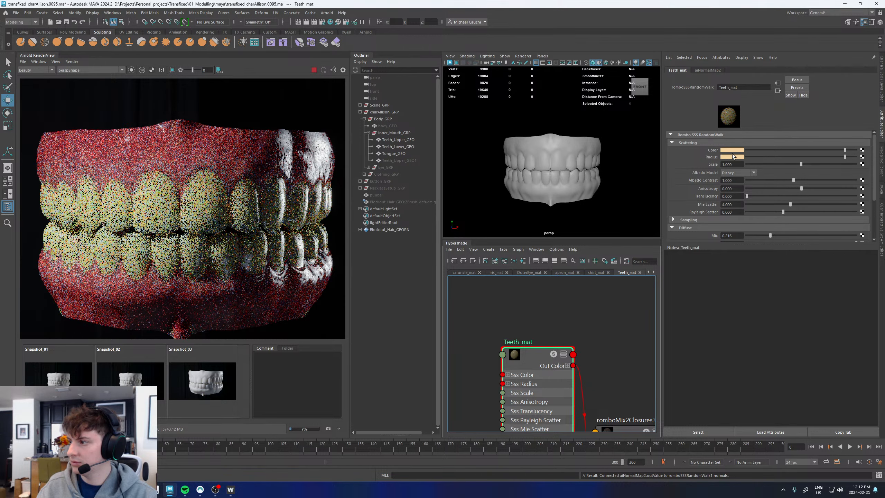
left_click(733, 151)
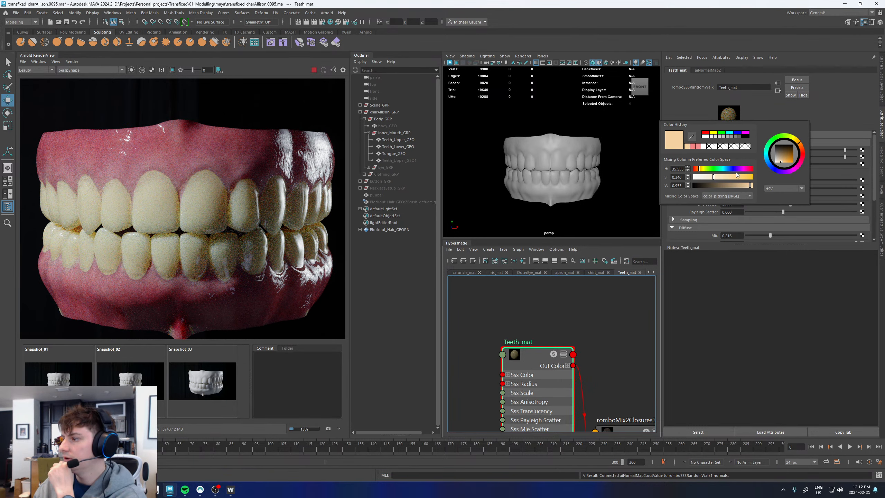
left_click(703, 177)
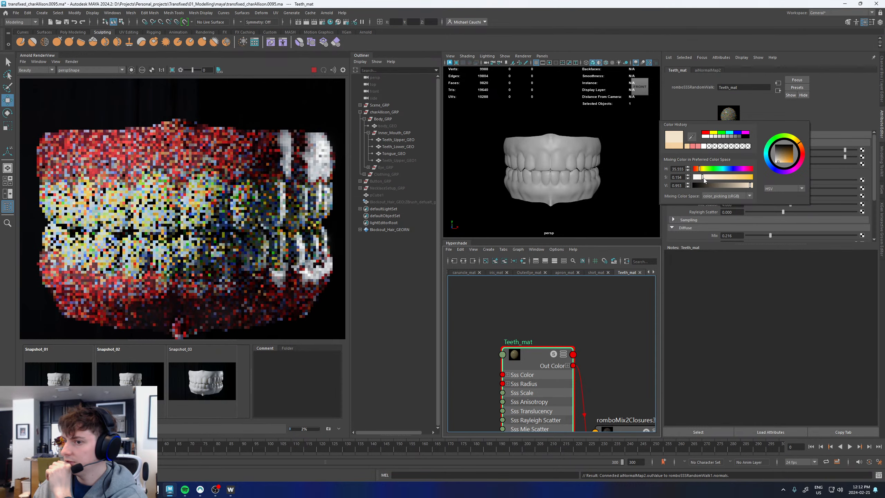
left_click(706, 178)
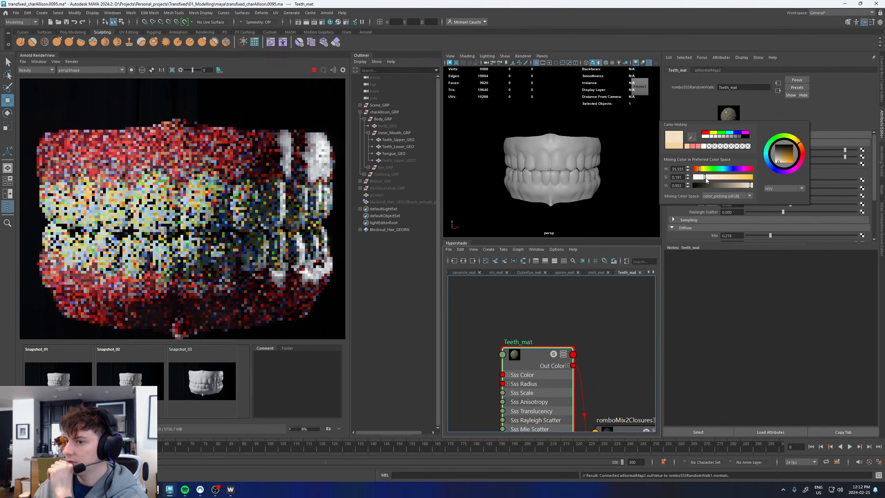
left_click(707, 179)
scroll(709, 220, "down", 1)
middle_click_drag(493, 303, 568, 265, "alt")
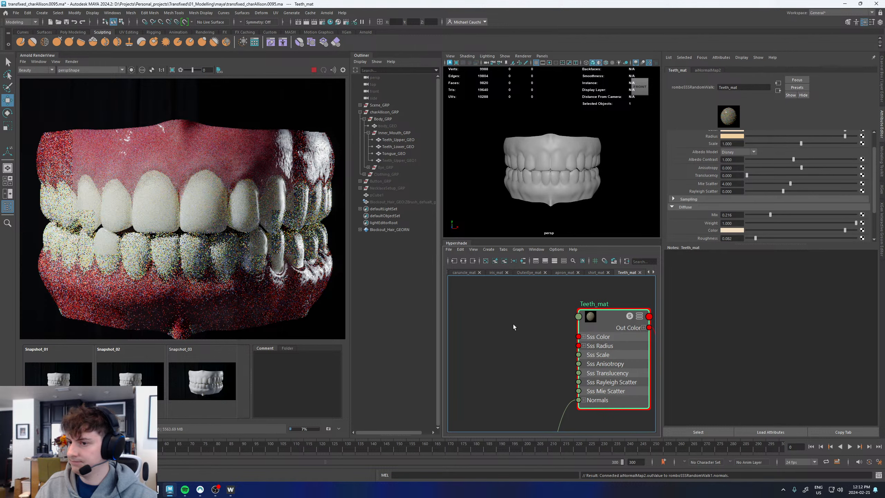
left_click(504, 340)
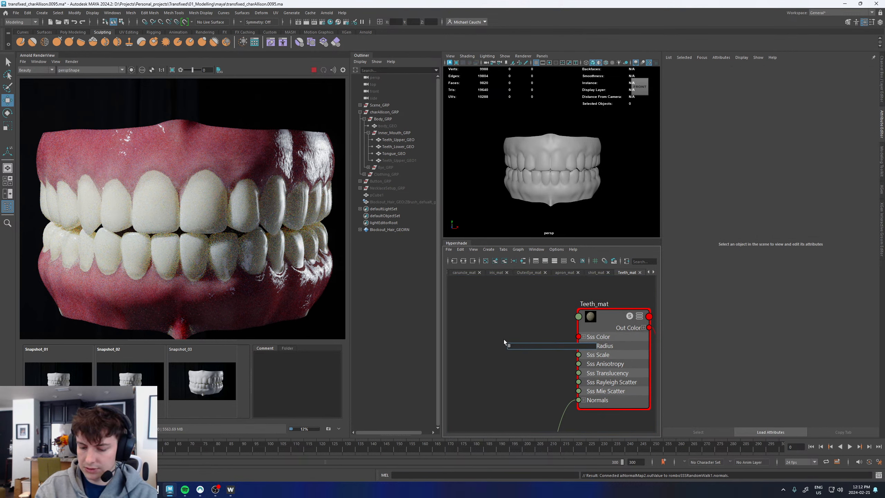
type("datac")
key("Return")
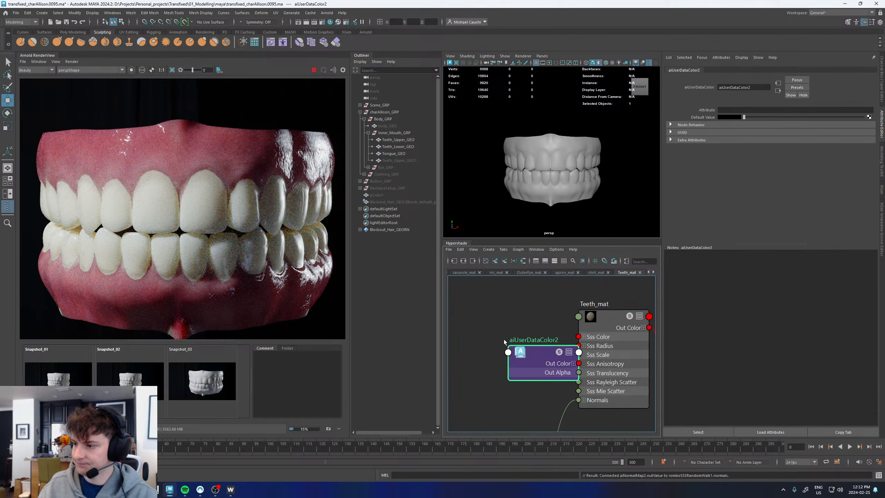
left_click_drag(537, 354, 515, 355)
key("Delete")
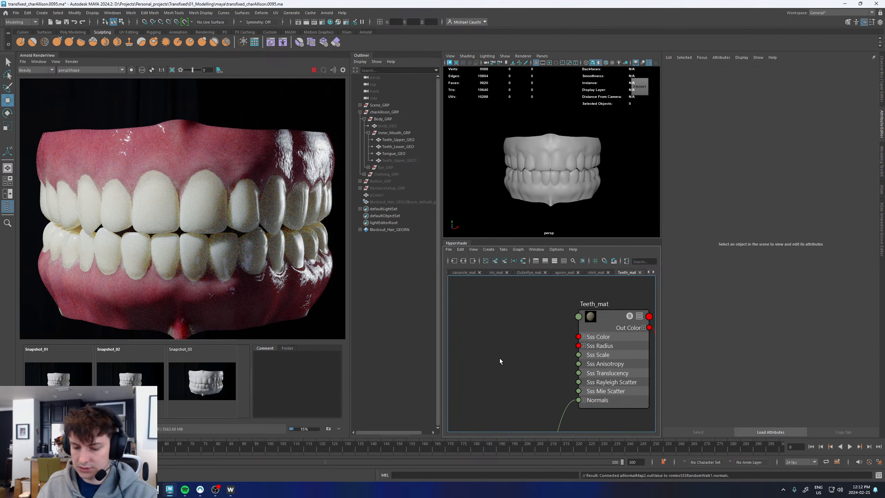
Create an aiLayerRgba node and place it in front of Teeth_mat in the shader graph
key("Tab")
type("layer")
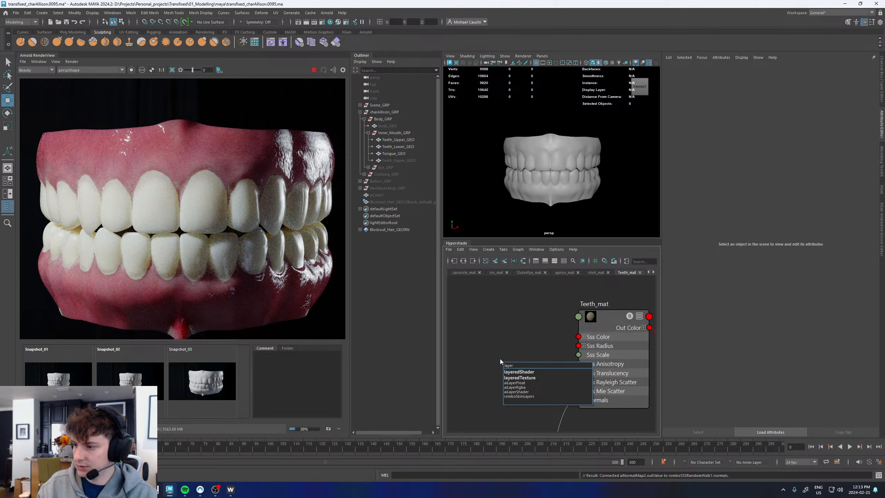
key("Down")
key("Down")
key("Down")
key("Down")
key("Return")
left_click_drag(523, 372, 478, 331)
Connect the aiLayerRgba node's output color to both the SSS color and the diffuse color of Teeth_mat
left_click(585, 326)
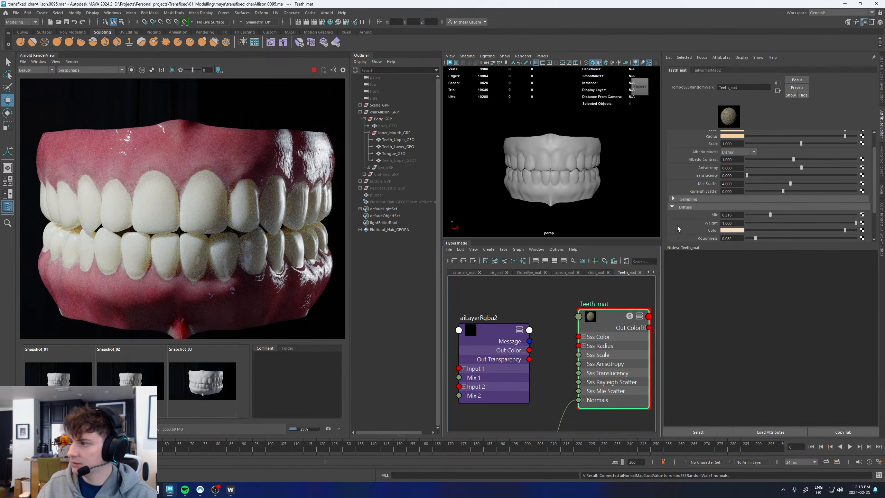
scroll(699, 169, "up", 1)
scroll(701, 181, "down", 3)
middle_click_drag(483, 330, 708, 192)
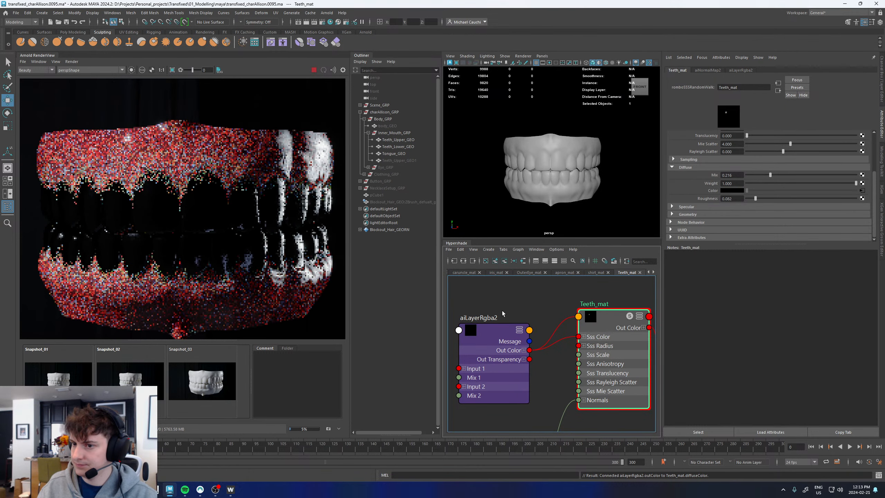
Set the aiLayerRgba node's Layer 1 input to the recent pale cream color and lower its value to 0.799
left_click(495, 331)
left_click(727, 156)
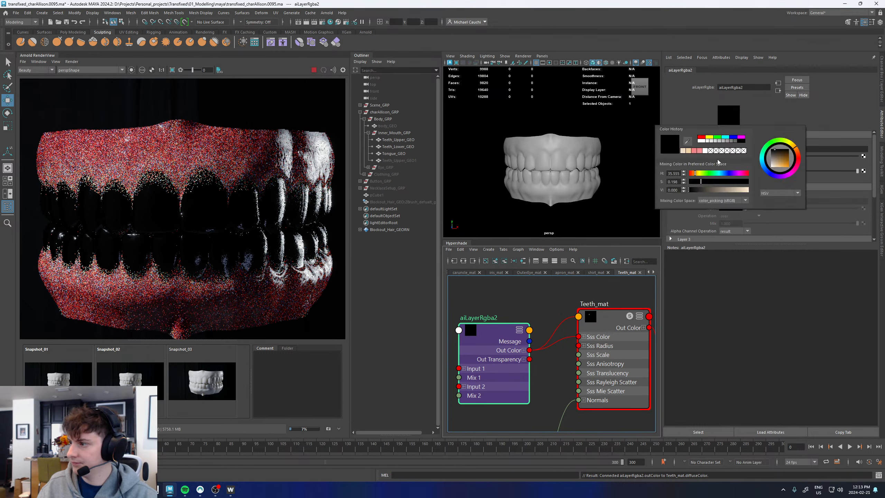
left_click(684, 150)
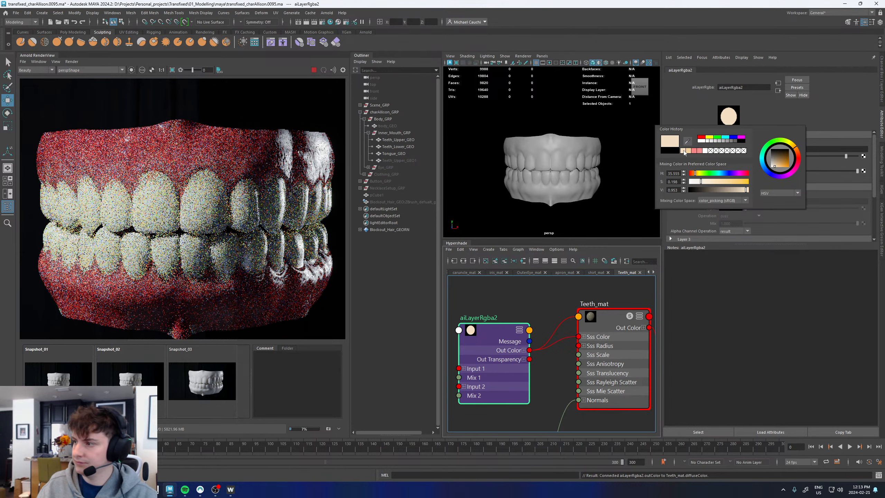
left_click(739, 190)
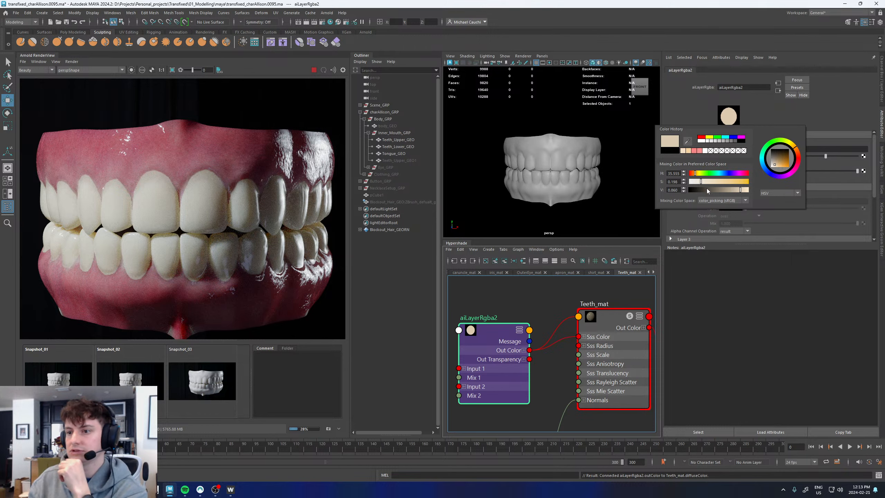
left_click(736, 189)
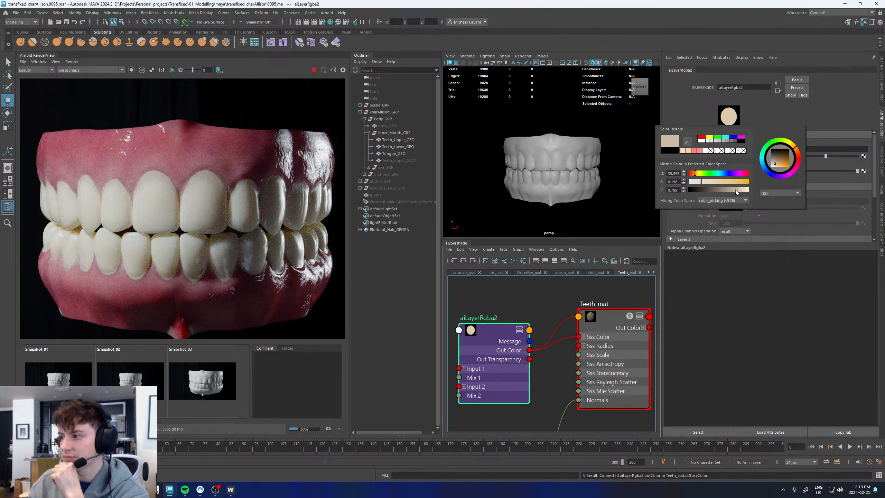
Name Layer 1 of the aiLayerRgba node BaseCOL and slightly brighten its input color
left_click_drag(735, 150, 688, 151)
type("Bas")
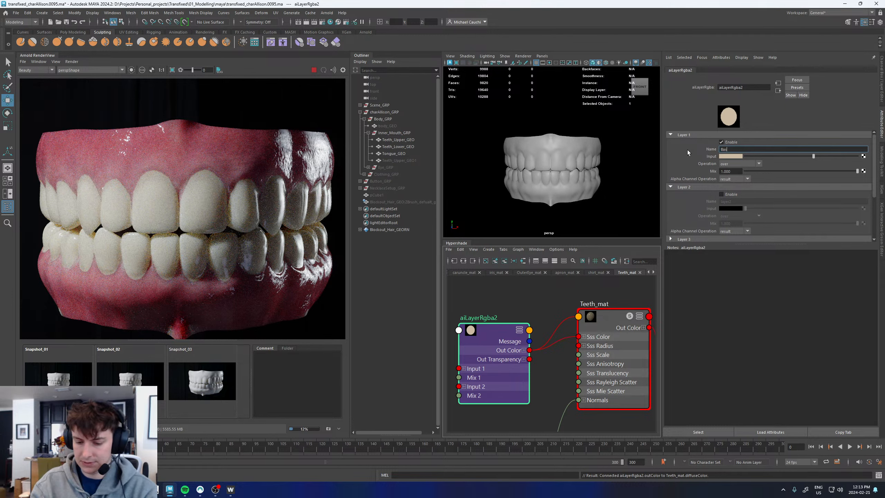
type("eCOL")
key("Return")
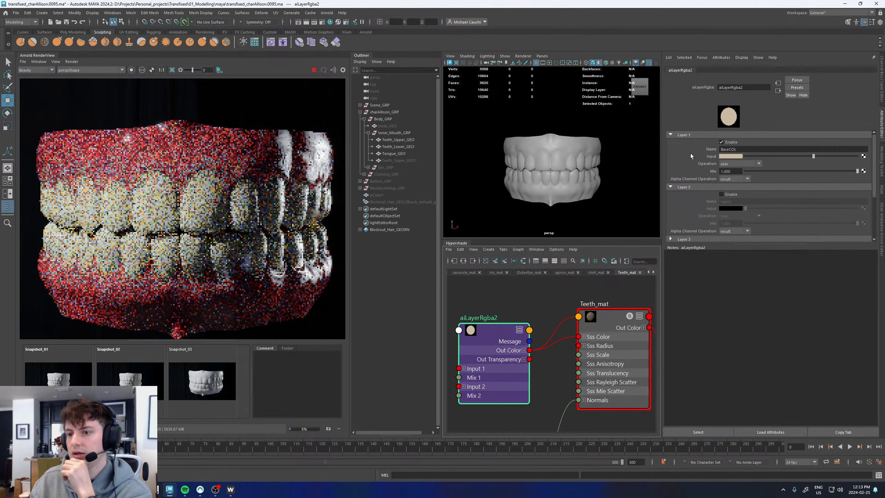
left_click(736, 155)
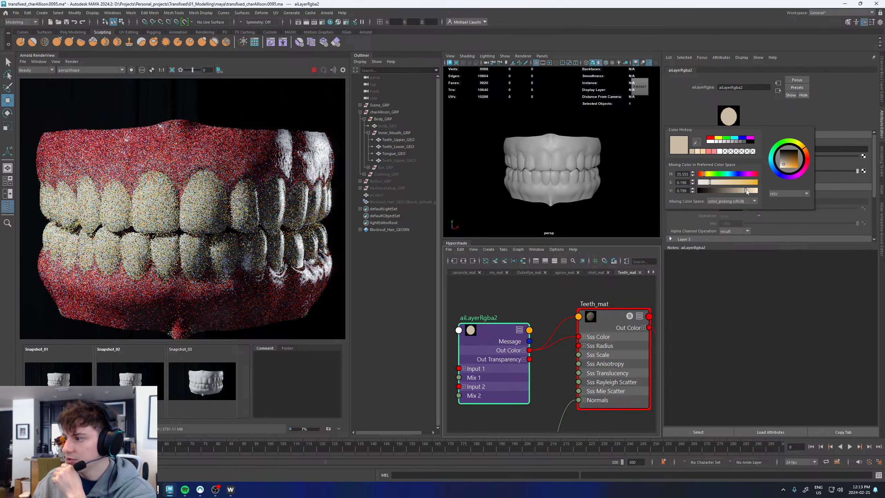
left_click_drag(746, 190, 750, 190)
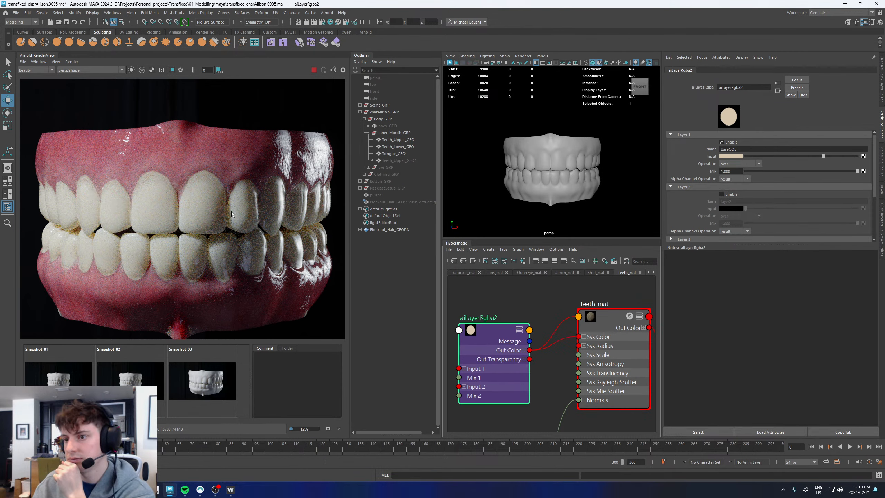
Set the Input Min of aiRange9, the range node feeding the aiClamp node, to 0.12 and refine it to 0.135
scroll(572, 356, "down", 6)
scroll(521, 375, "up", 6)
left_click(515, 360)
double_click(728, 142)
type("0.12")
key("Return")
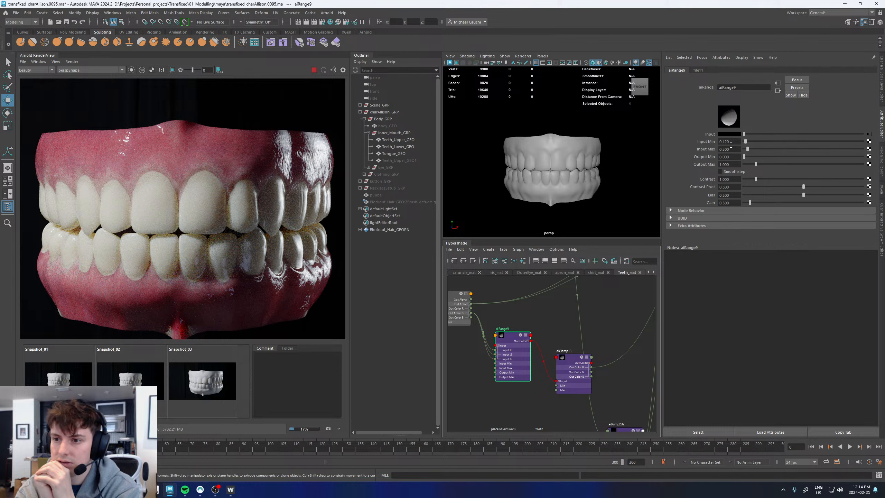
left_click_drag(731, 143, 726, 146)
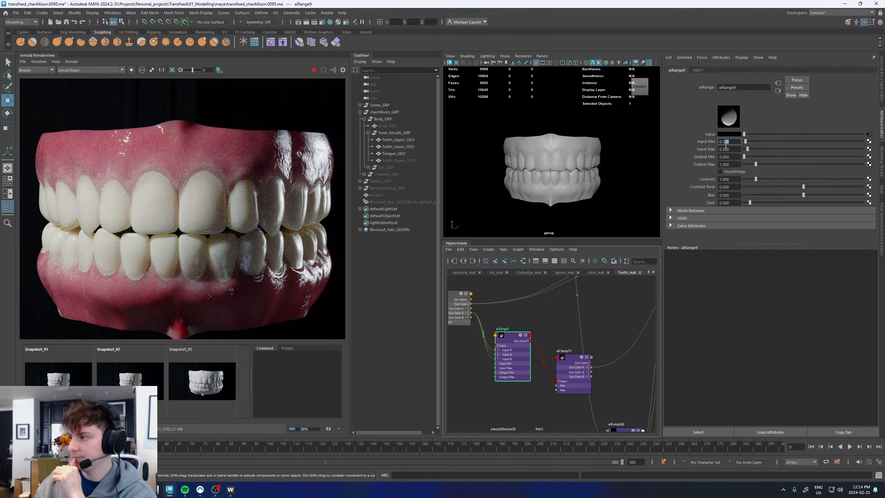
type("35")
key("Return")
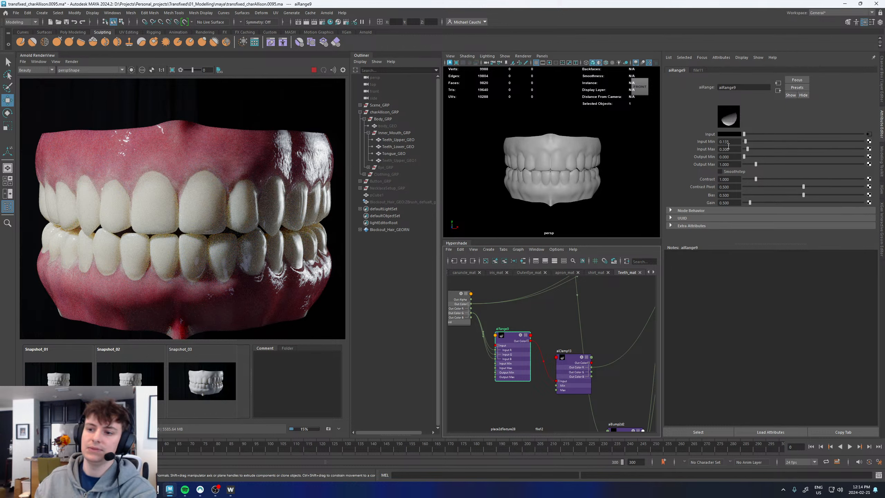
Turn the perspective view slightly to one side and examine the transition between teeth and gums in the Arnold render
scroll(216, 180, "down", 6)
scroll(217, 181, "up", 6)
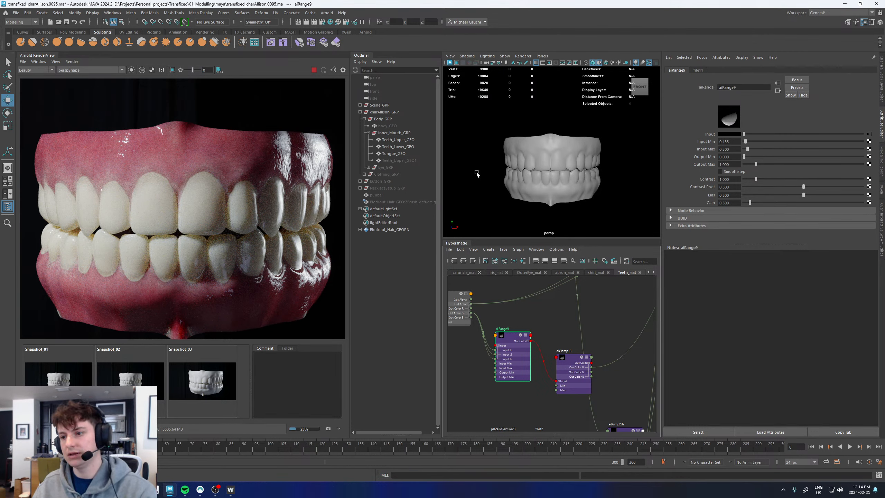
left_click_drag(543, 169, 523, 169, "alt")
scroll(523, 169, "down", 4)
scroll(200, 185, "down", 3)
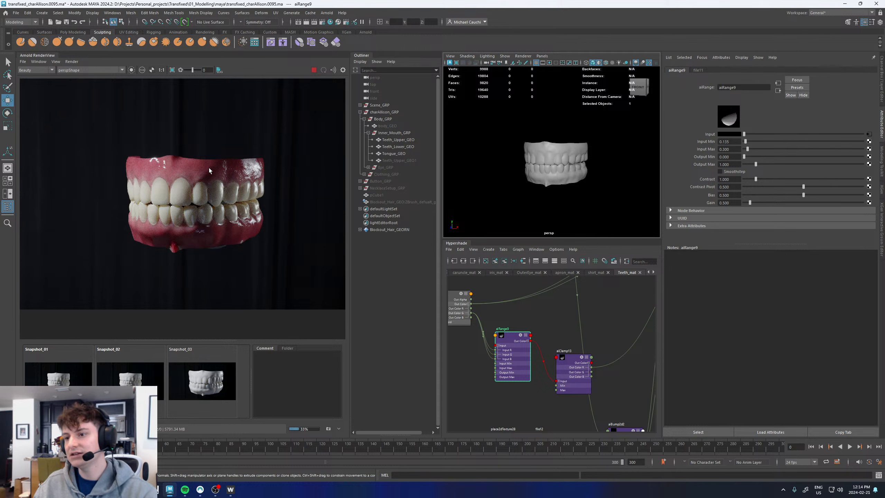
scroll(180, 197, "up", 2)
scroll(180, 198, "up", 1)
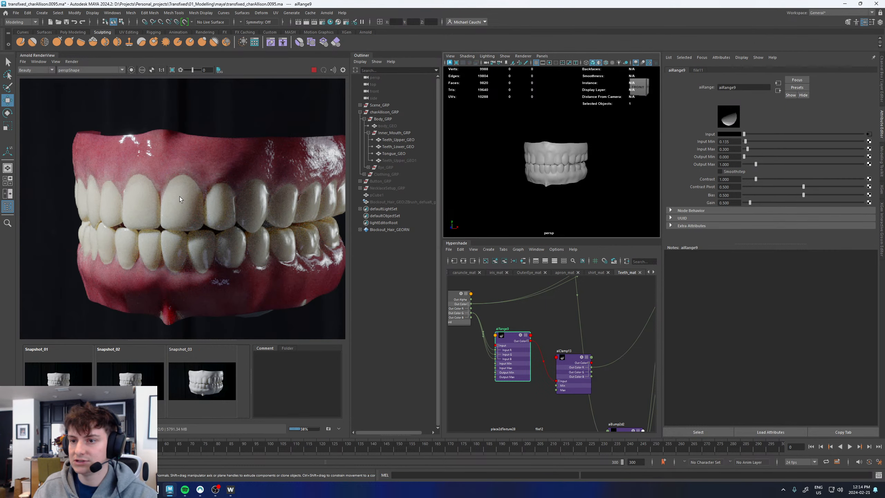
left_click_drag(261, 194, 213, 188, "alt")
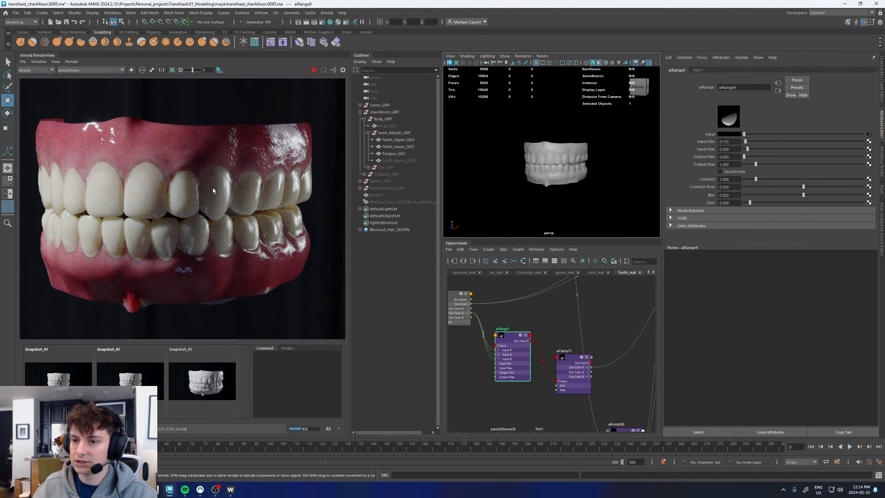
Stop the live Arnold render and examine the teeth and gum highlights both close up and from a distance
left_click(316, 71)
scroll(148, 204, "down", 1)
scroll(137, 199, "up", 2)
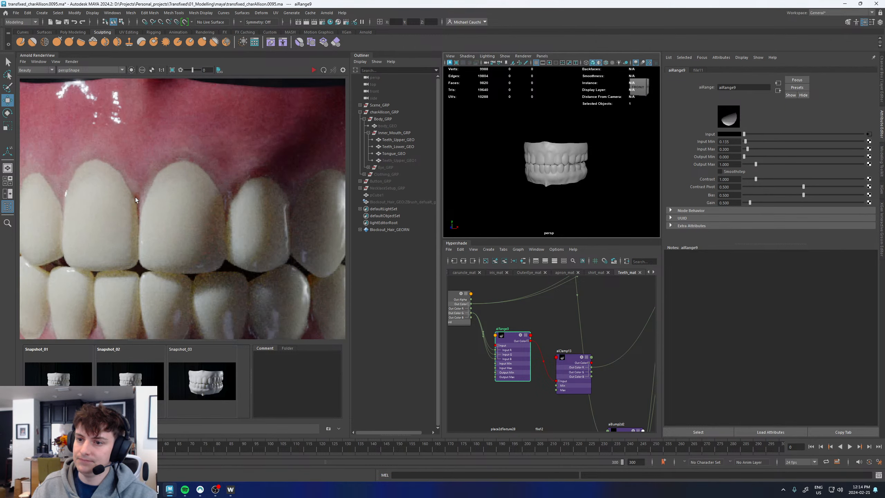
scroll(136, 197, "down", 2)
scroll(122, 191, "up", 2)
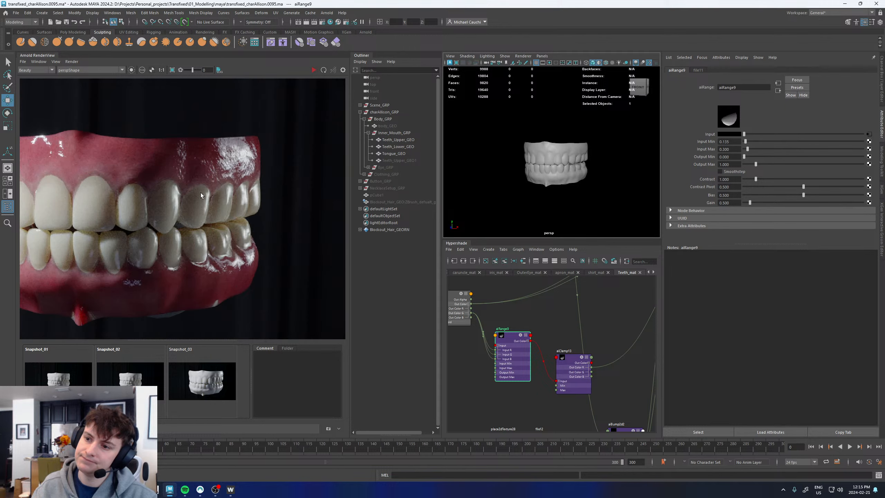
scroll(109, 205, "down", 1)
scroll(114, 204, "up", 1)
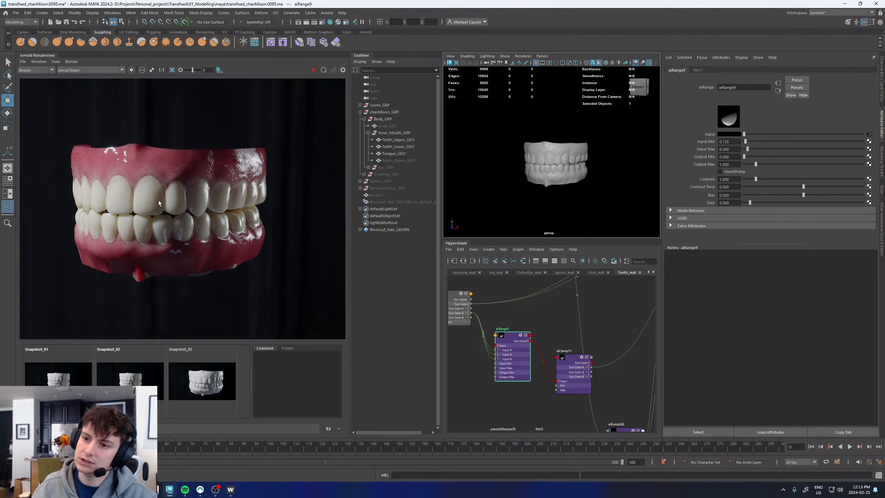
scroll(164, 214, "down", 2)
scroll(159, 192, "up", 3)
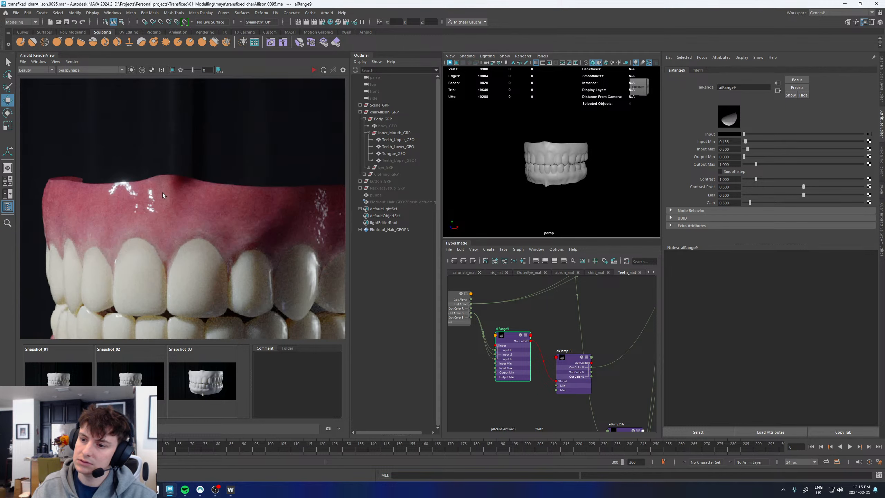
Switch to Wrap and load Teeth_Roughness.jpg from the Mouth textures folder into the LoadImage2 node
left_click(230, 489)
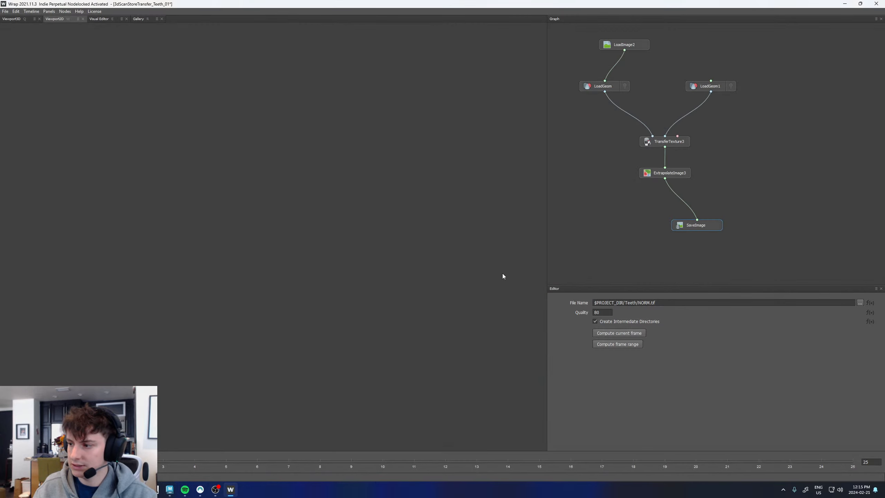
left_click(637, 47)
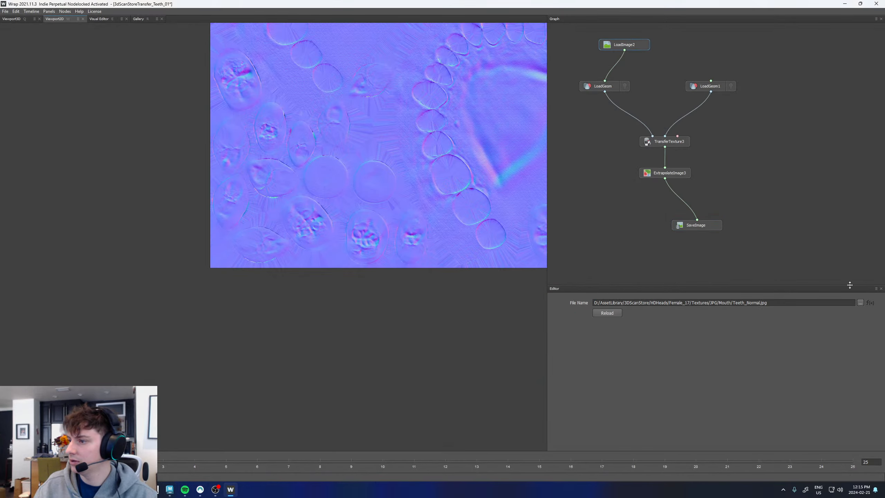
left_click(861, 303)
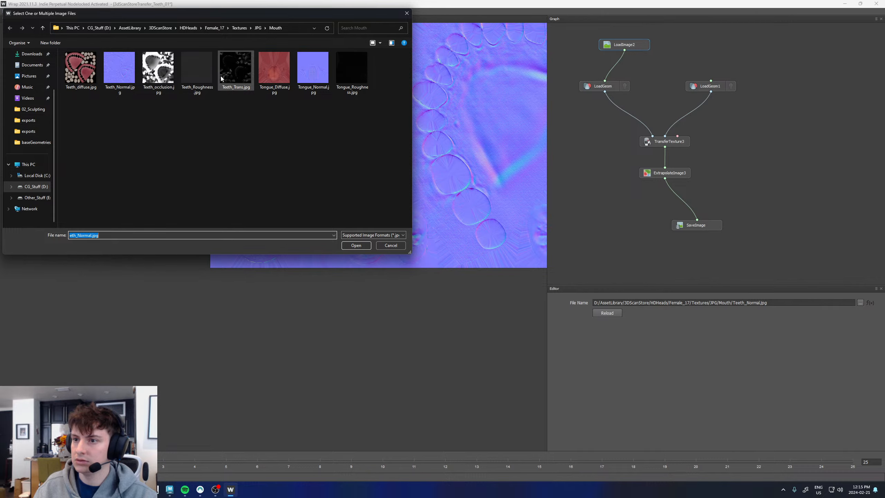
double_click(202, 73)
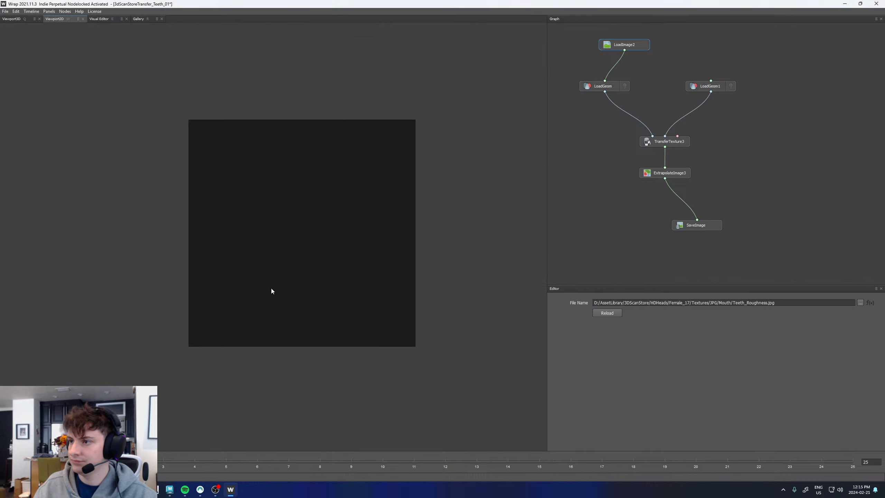
scroll(288, 299, "up", 3)
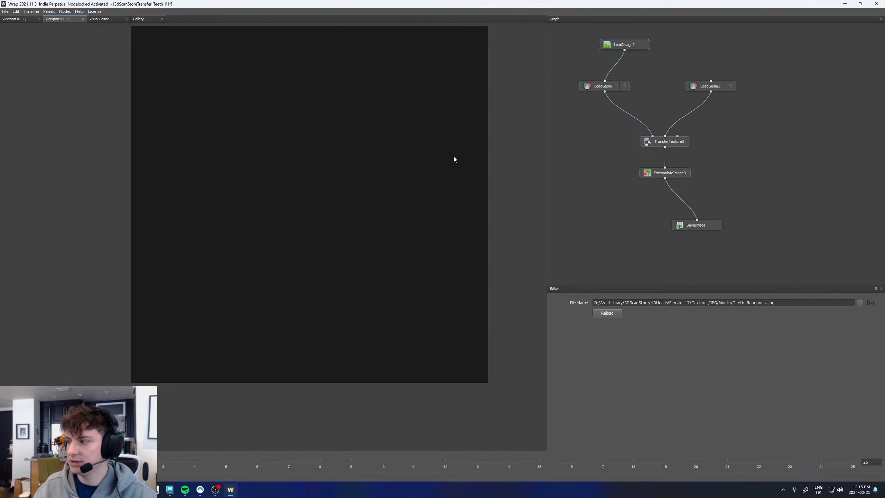
Examine the roughness texture in 2D and on the LoadGeom teeth model in the 3D viewport
left_click(709, 227)
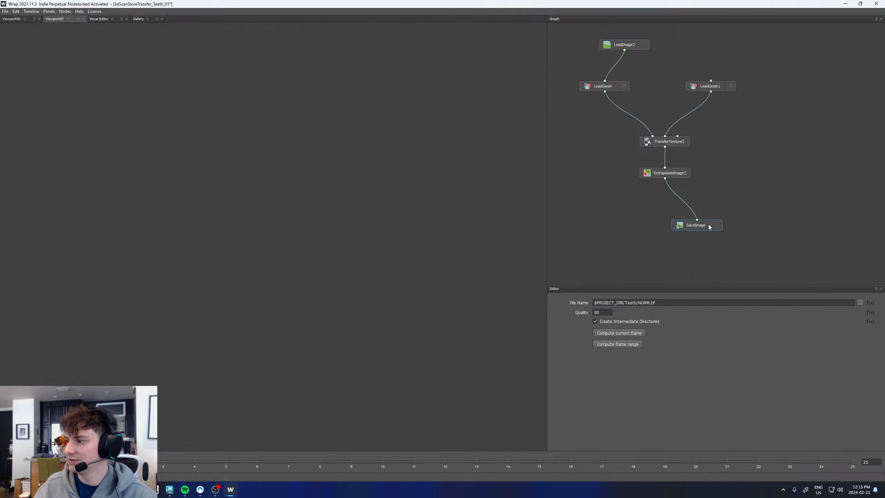
left_click(681, 179)
left_click(624, 45)
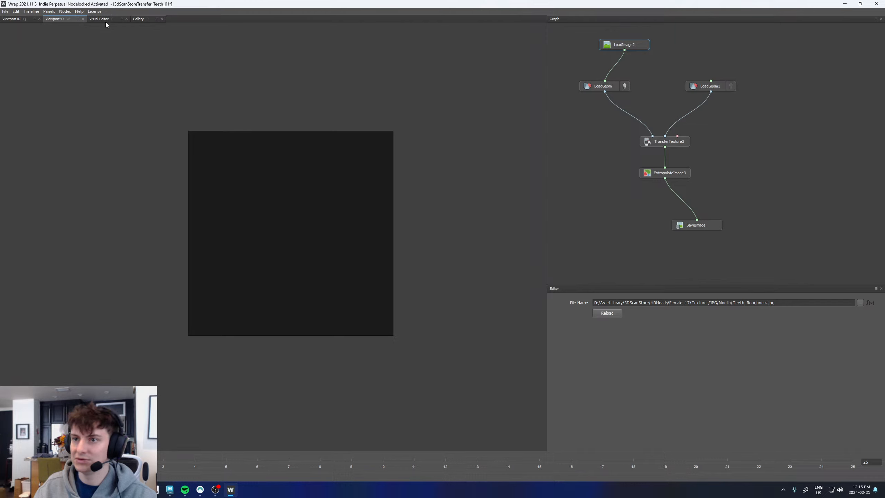
left_click(26, 19)
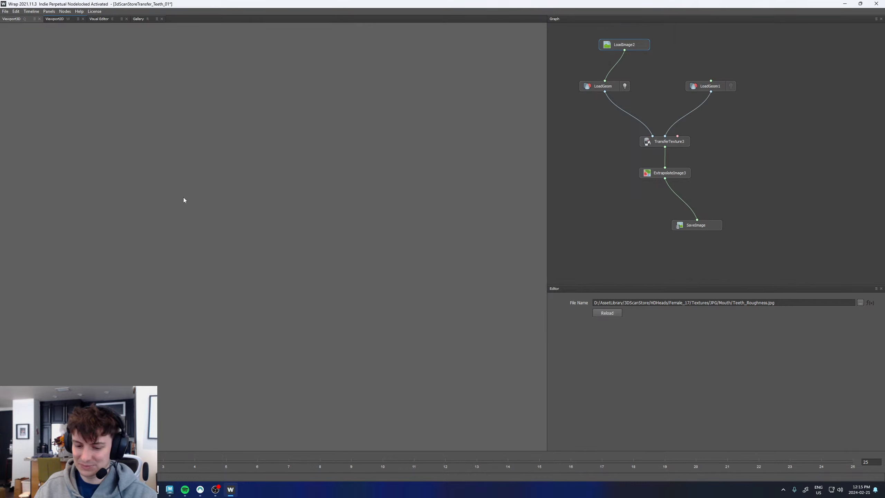
left_click_drag(320, 229, 264, 239, "alt")
right_click_drag(264, 240, 261, 221, "alt")
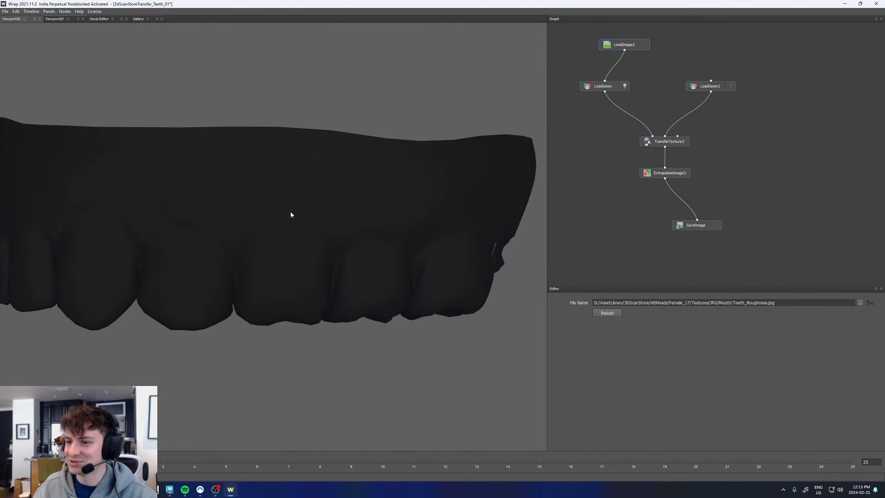
left_click_drag(291, 213, 321, 197, "alt")
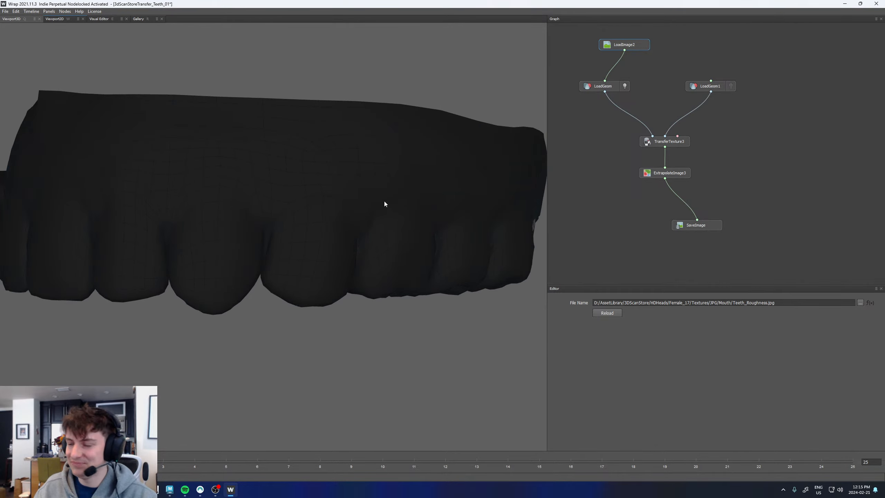
Switch back to Maya, restart the Arnold render and raise the specular roughness of romboSSSRandomWalk1 to about 0.33
key("alt+Tab")
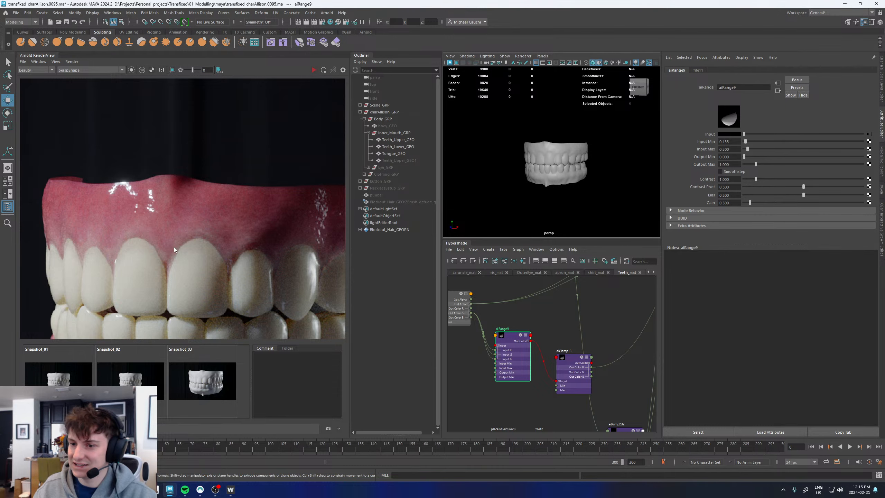
scroll(175, 247, "down", 3)
middle_click_drag(218, 247, 212, 216)
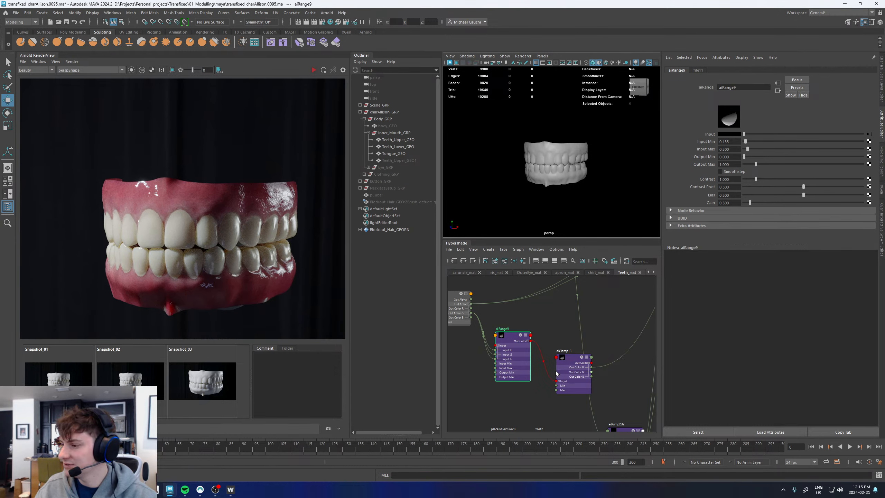
scroll(556, 373, "down", 3)
scroll(572, 342, "up", 3)
left_click(576, 336)
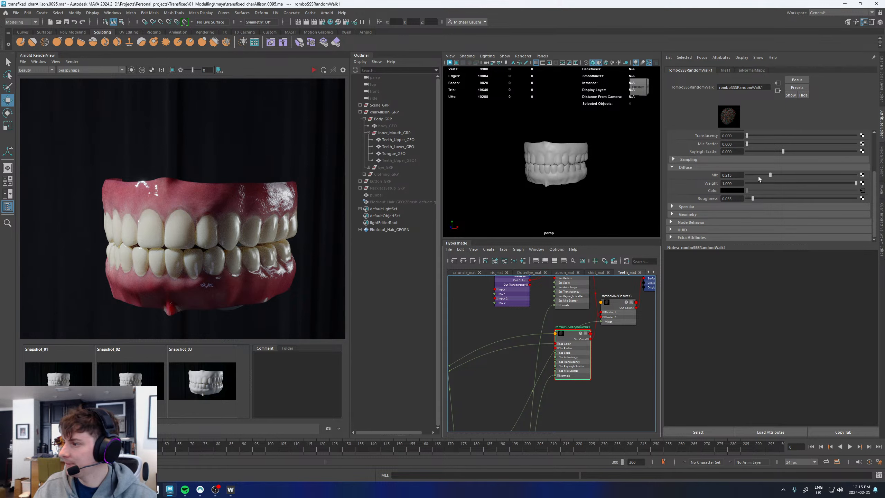
left_click(685, 206)
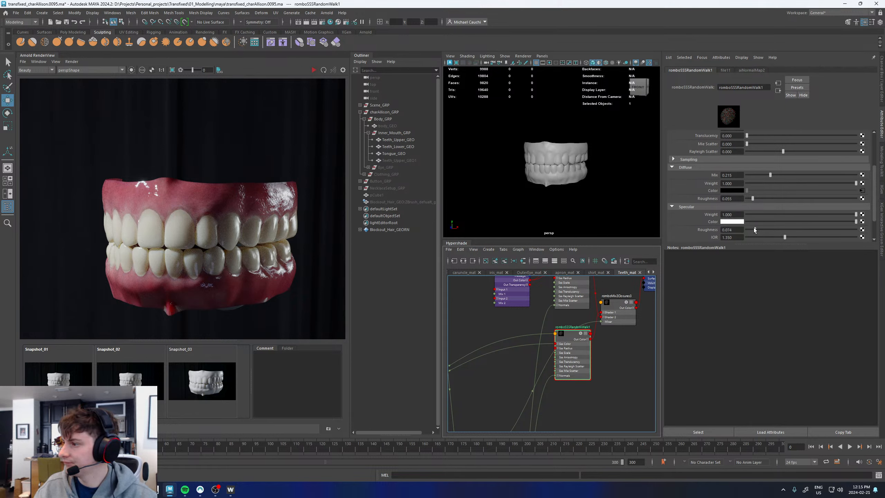
left_click(314, 70)
scroll(232, 260, "up", 3)
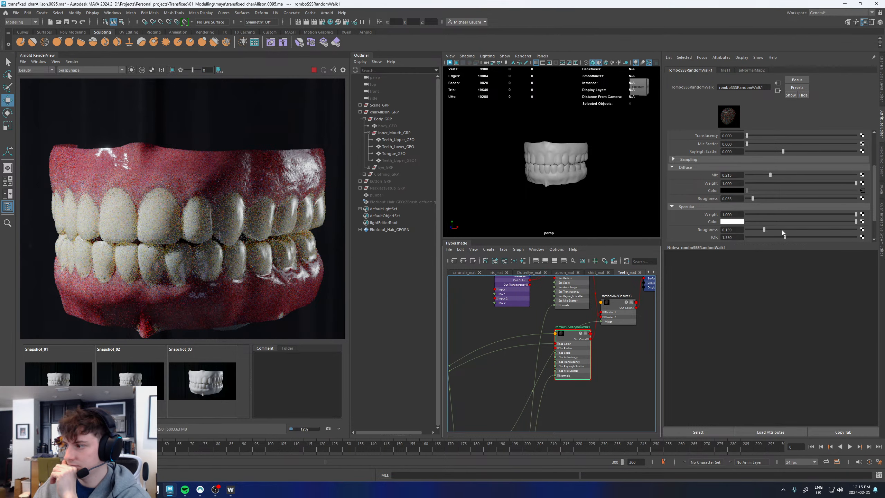
left_click(783, 230)
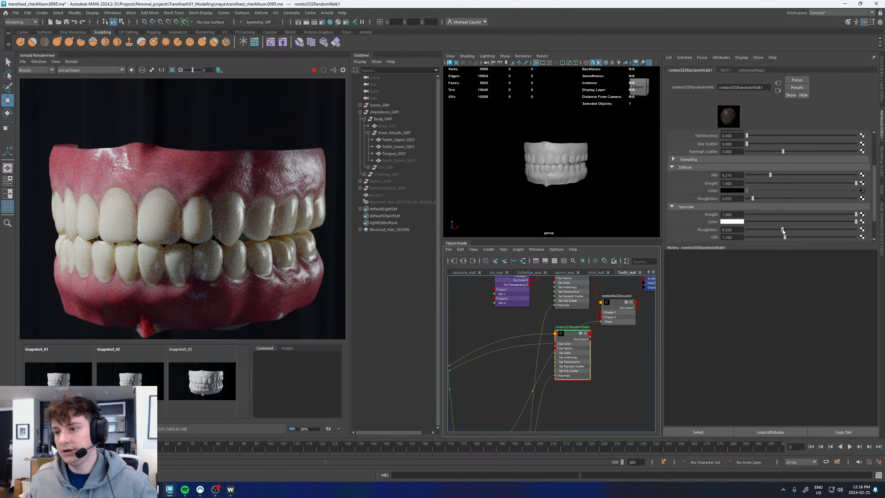
Check the rougher gums in the render and darken the specular color of romboSSSRandomWalk1 to light grey
scroll(193, 177, "down", 2)
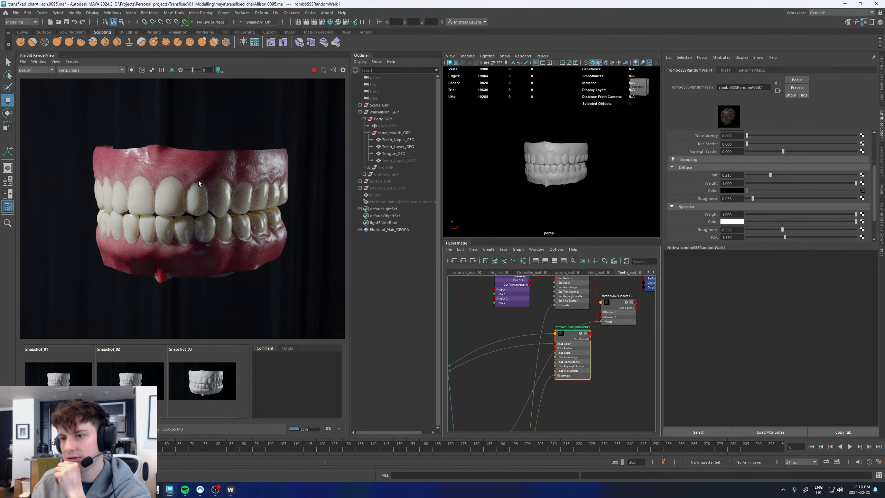
scroll(198, 180, "down", 1)
scroll(199, 180, "up", 3)
scroll(199, 180, "down", 3)
scroll(211, 173, "up", 3)
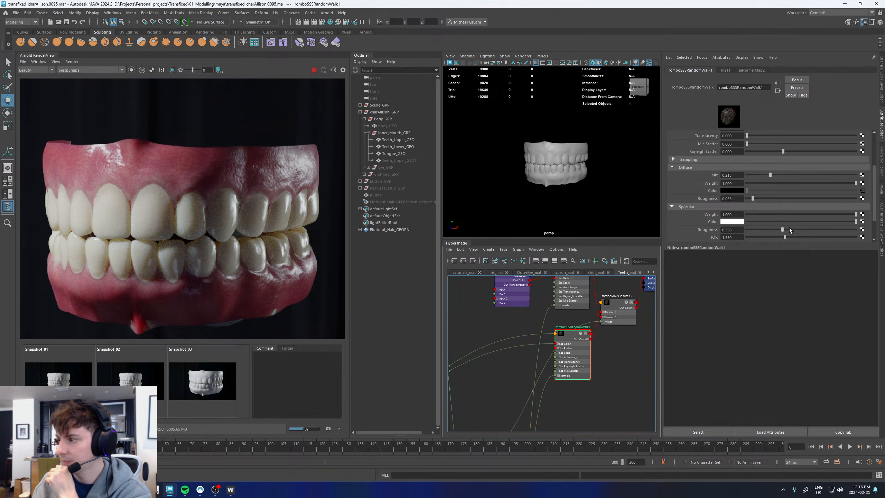
left_click(804, 220)
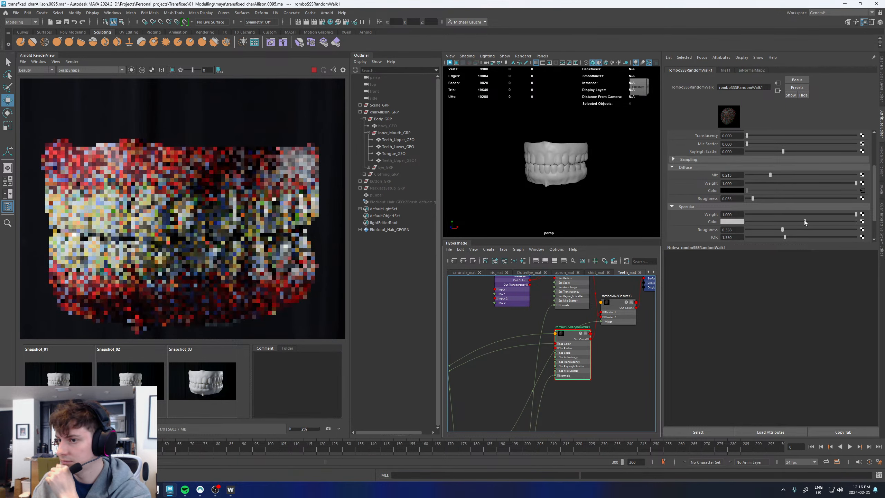
Set the specular IOR of romboSSSRandomWalk1 to 1.42 and check the gum highlights in the render
left_click_drag(737, 237, 728, 238)
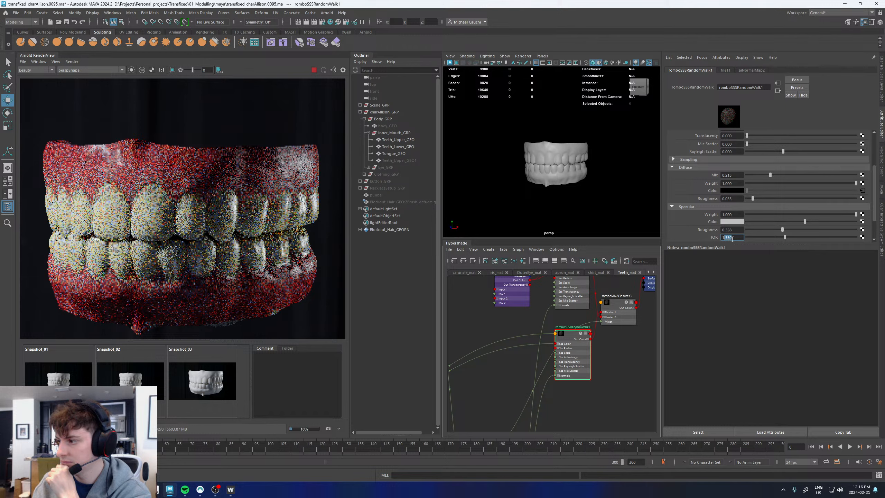
type("42")
key("Return")
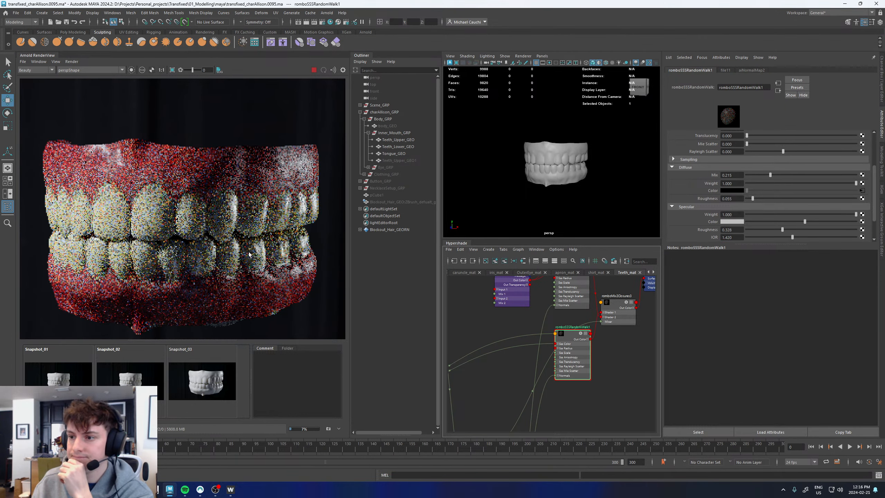
scroll(249, 255, "down", 2)
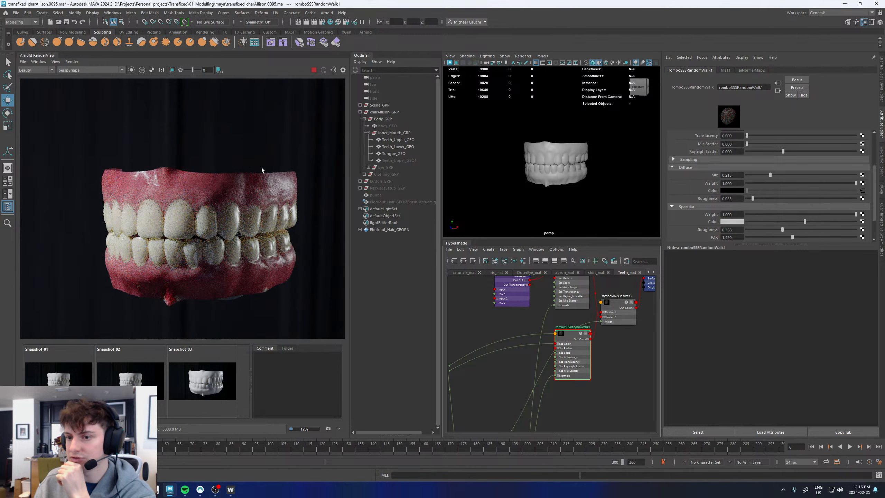
scroll(241, 203, "up", 2)
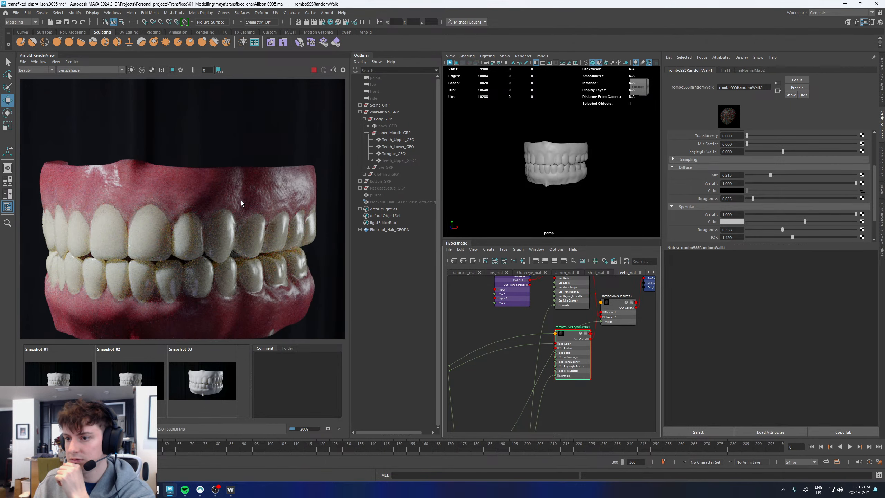
scroll(622, 355, "down", 2)
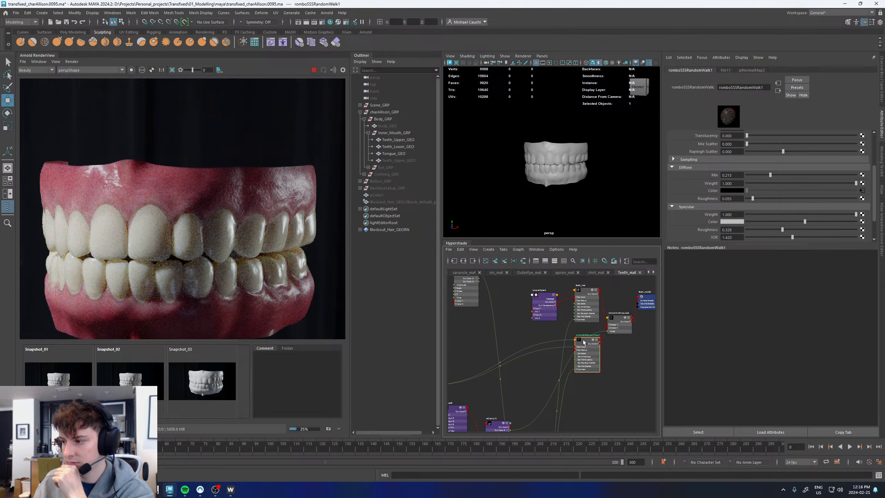
Create a romboMix2Closures node in the Teeth_mat graph and connect romboSSSRandomWalk1 to its Shader 1 input
left_click(590, 362)
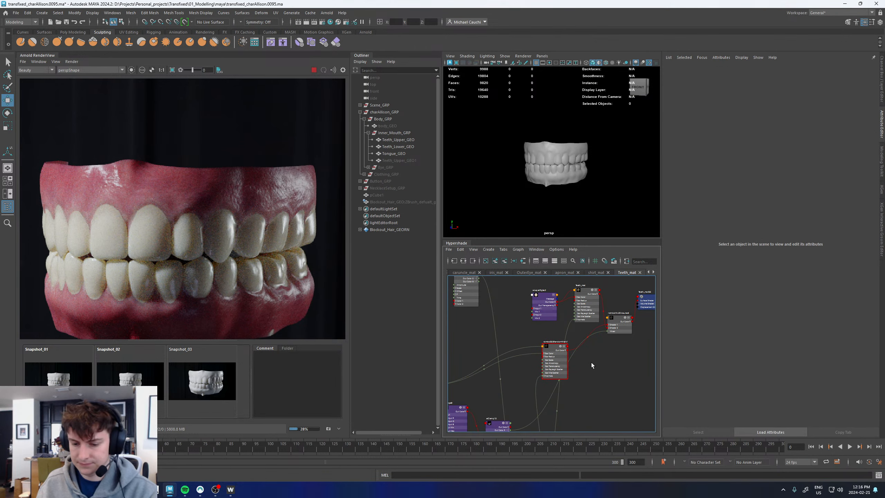
key("Tab")
type("mix")
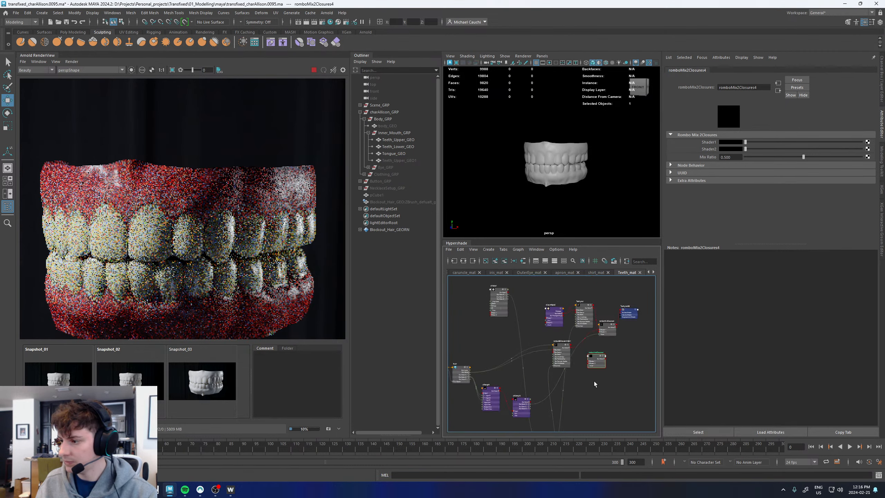
scroll(615, 427, "up", 2)
left_click_drag(546, 313, 579, 339)
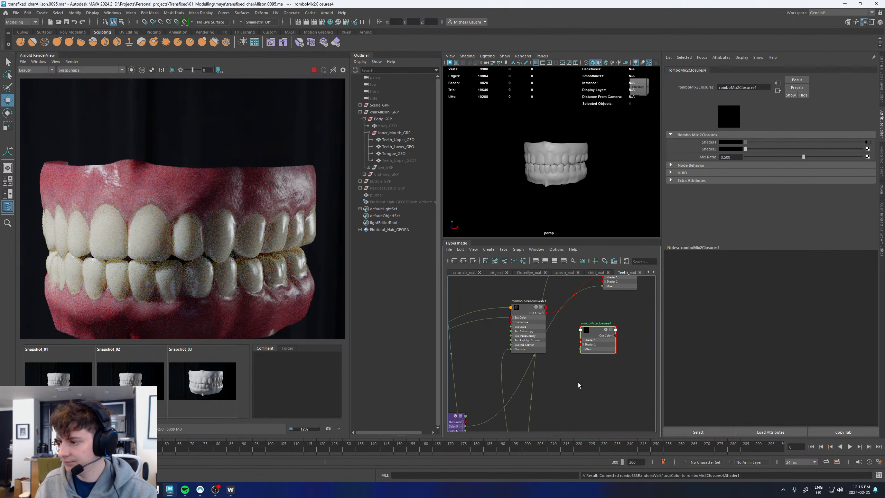
Add a romboReflectGeneralized shader as Shader 2 of the new mix node and connect the mix to romboMix2Closures3's Shader 1
left_click(579, 383)
key("Tab")
type("reflect")
key("Down")
key("Down")
key("Down")
key("Down")
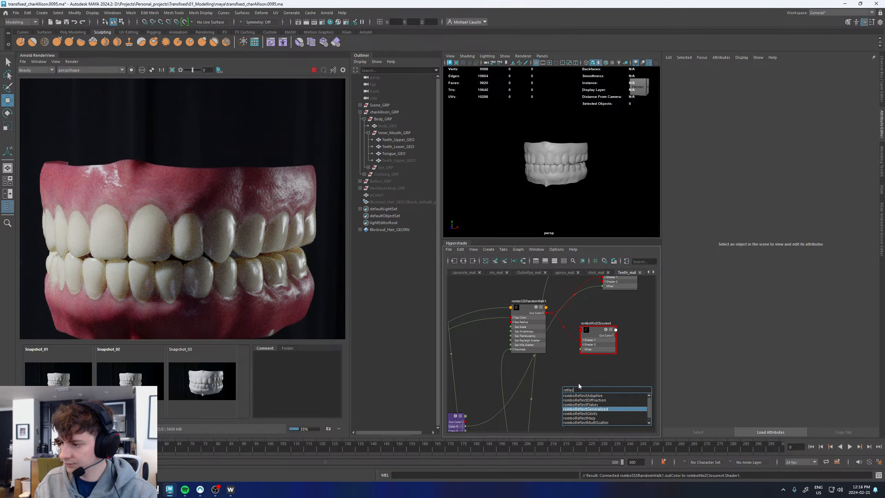
key("Return")
left_click_drag(577, 392, 603, 277)
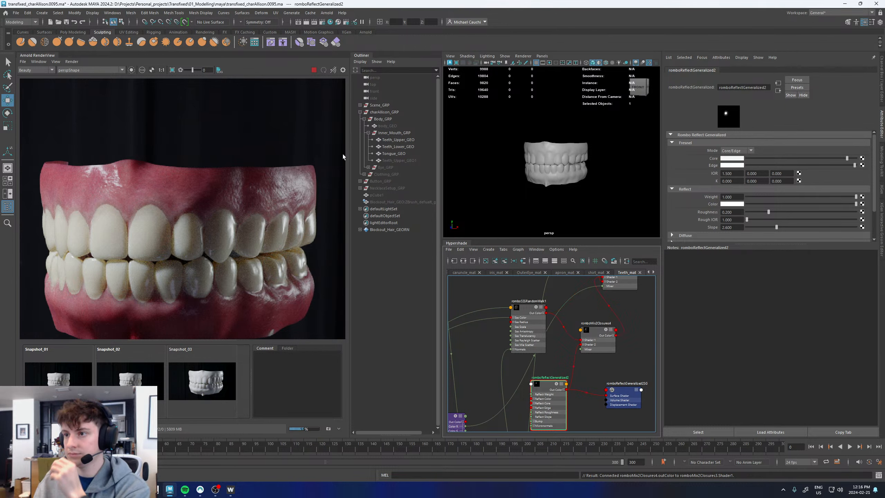
Store a snapshot of the current Arnold render and refresh the render with the added reflection layer
left_click(55, 62)
left_click(67, 131)
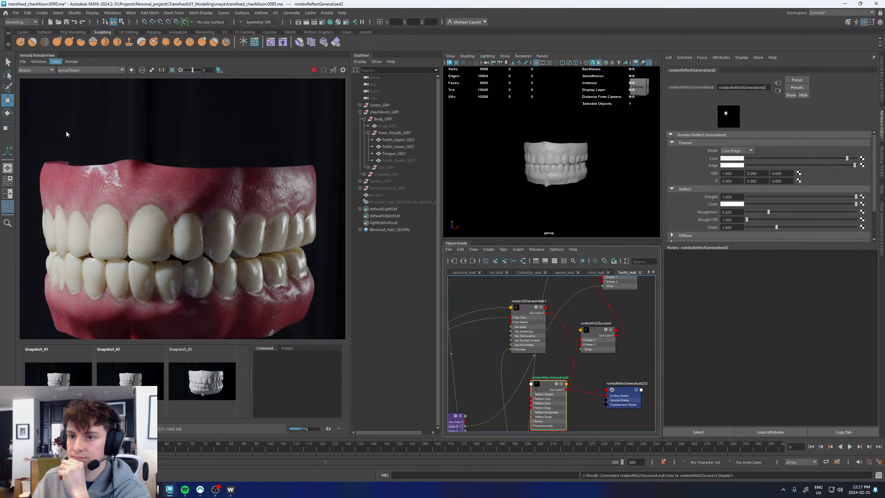
left_click(334, 70)
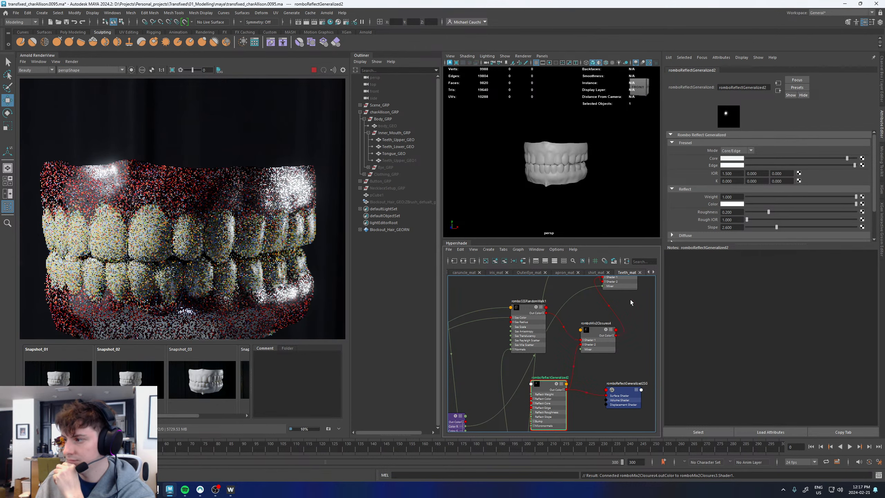
Set romboReflectGeneralized2's Fresnel mode to IOR/K with an IOR of 1.32 and lower its roughness to about 0.05
left_click(746, 151)
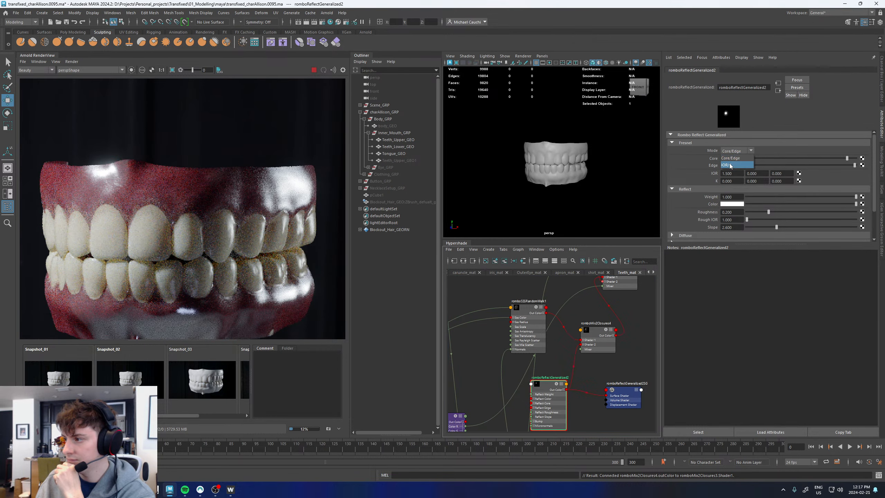
left_click(736, 166)
left_click_drag(738, 174, 720, 178)
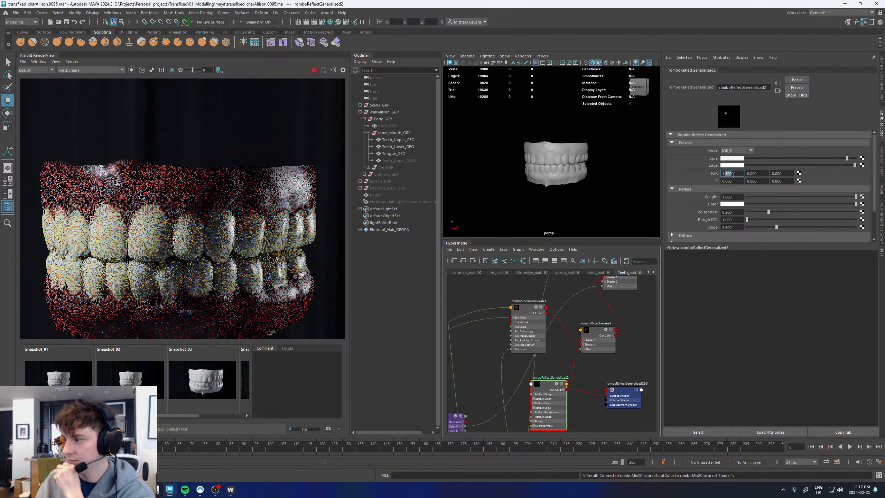
type("1.32")
key("Return")
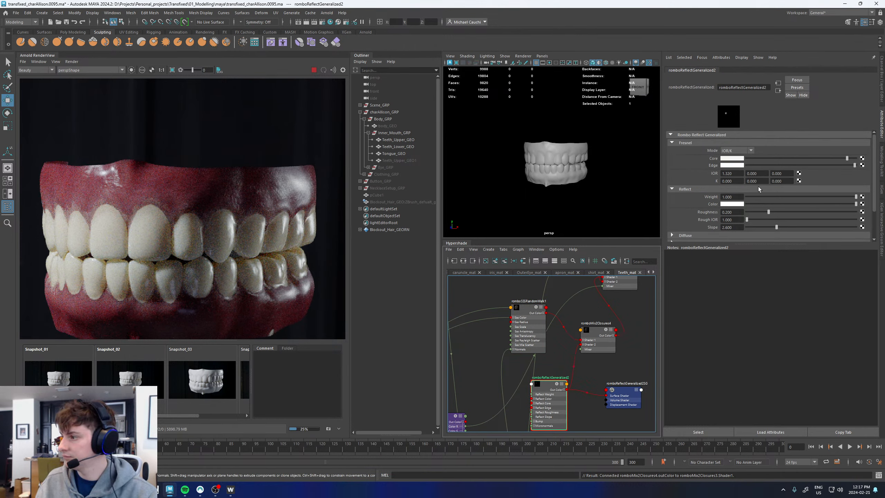
left_click_drag(769, 212, 753, 212)
Connect the output of aiNormalMap2 to the Bump input of romboReflectGeneralized2
middle_click_drag(516, 425, 565, 281, "alt")
left_click(560, 382)
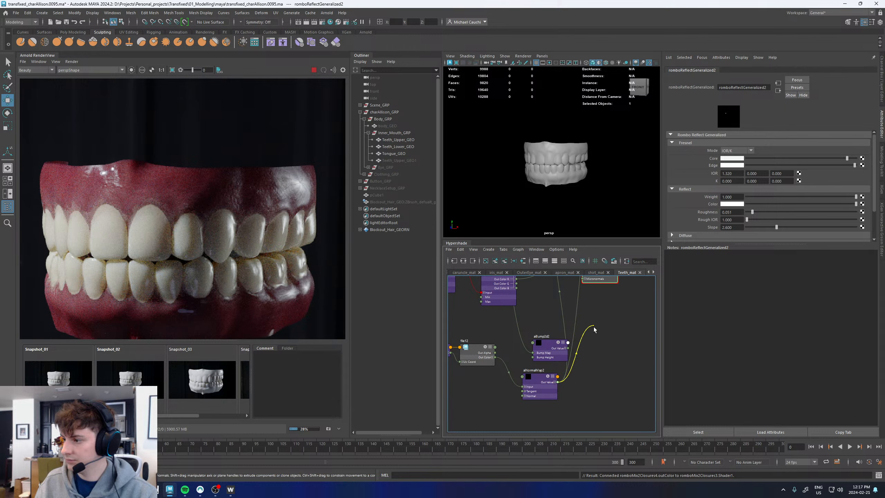
scroll(608, 330, "down", 5)
scroll(608, 309, "up", 8)
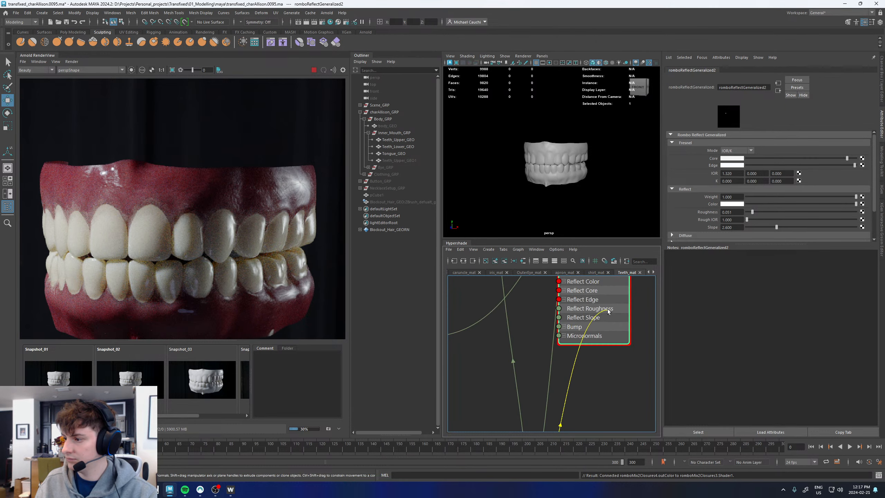
left_click(569, 326)
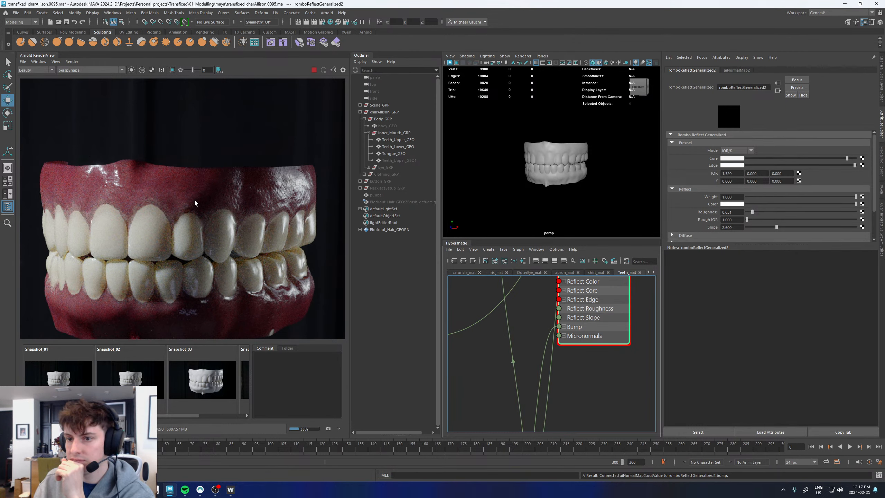
Set the mix ratio of romboMix2Closures4 to 0.1
scroll(194, 201, "down", 3)
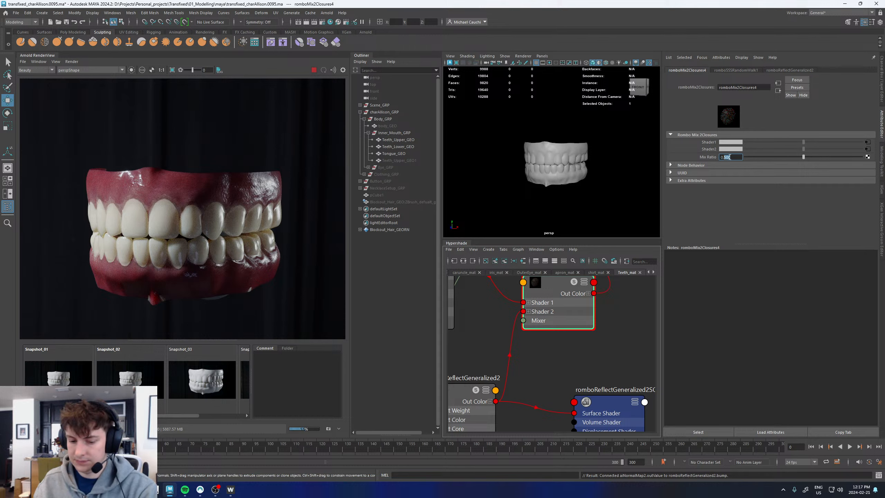
double_click(730, 157)
type("0.1")
key("Return")
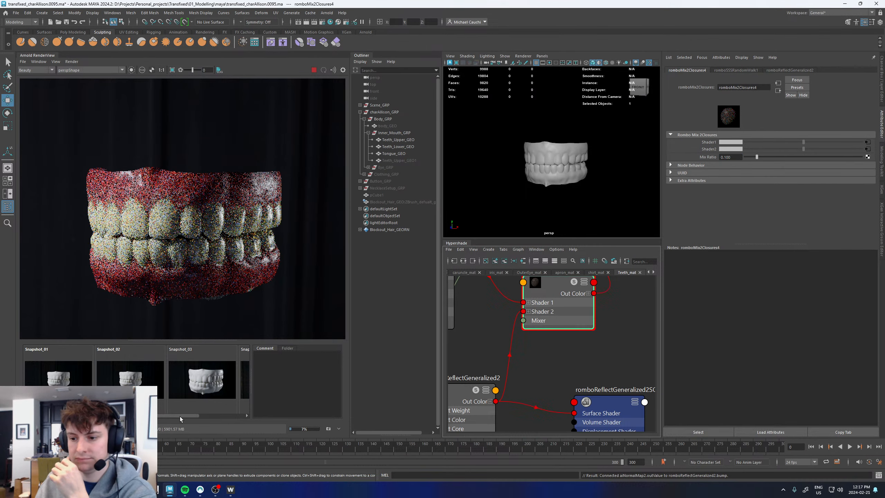
Compare the gum highlights in the current render with Snapshot_04, both close up and on the whole teeth model
left_click_drag(180, 417, 206, 416)
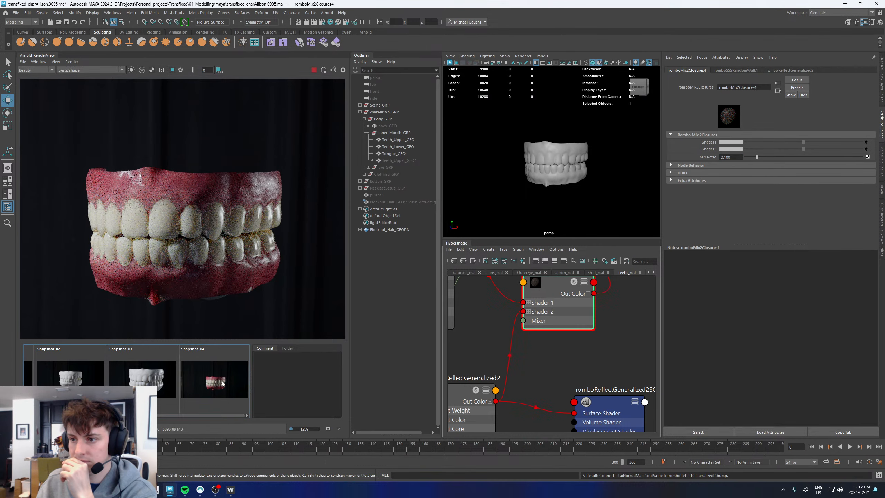
scroll(156, 184, "up", 4)
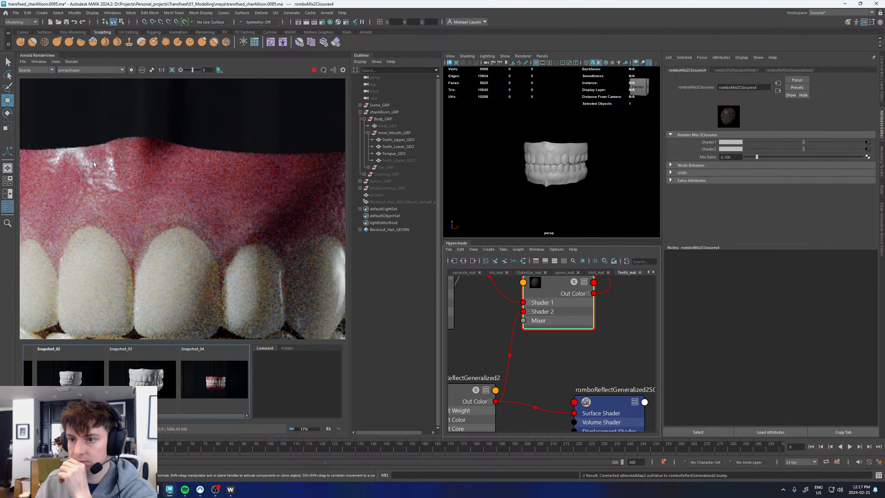
left_click(223, 368)
left_click(222, 369)
left_click(223, 368)
left_click(221, 370)
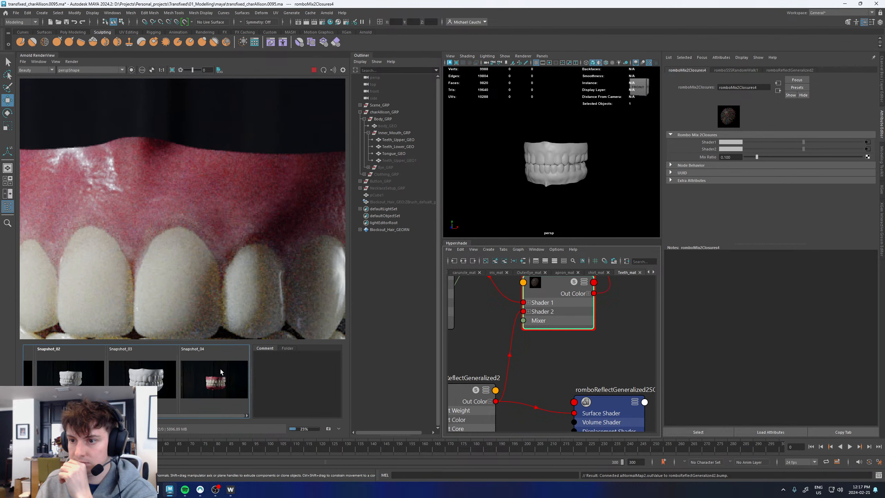
left_click(220, 369)
left_click(220, 370)
scroll(185, 253, "down", 4)
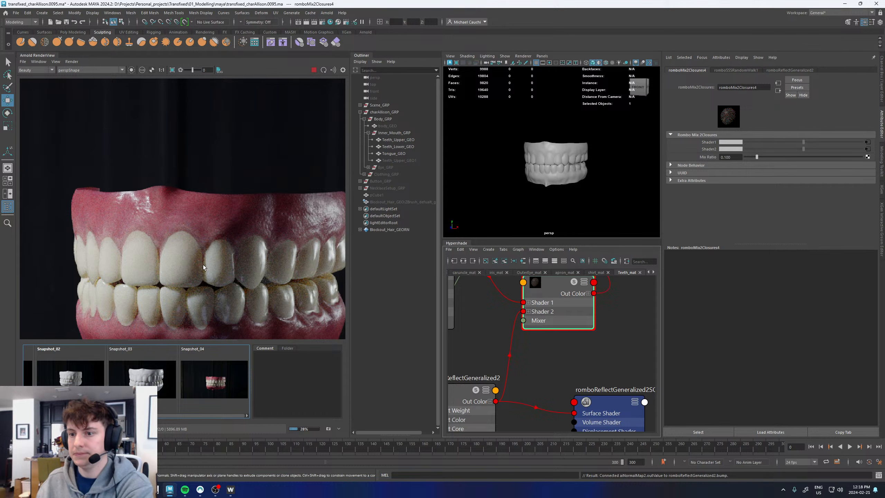
left_click(216, 388)
left_click(216, 389)
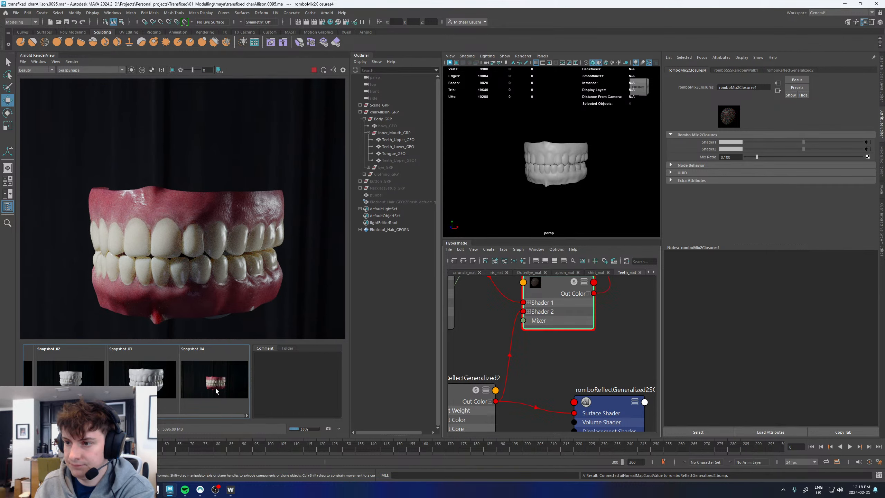
left_click(215, 388)
left_click(215, 389)
left_click(216, 388)
left_click(216, 388)
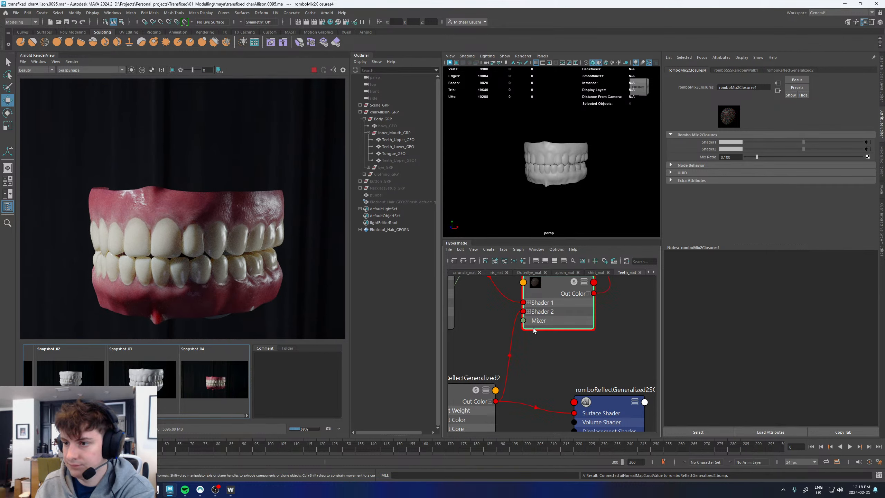
Raise the reflect slope of romboReflectGeneralized2 to about 3.73 and compare the render with Snapshot_04
middle_click_drag(549, 336, 547, 283, "alt")
scroll(535, 320, "down", 5)
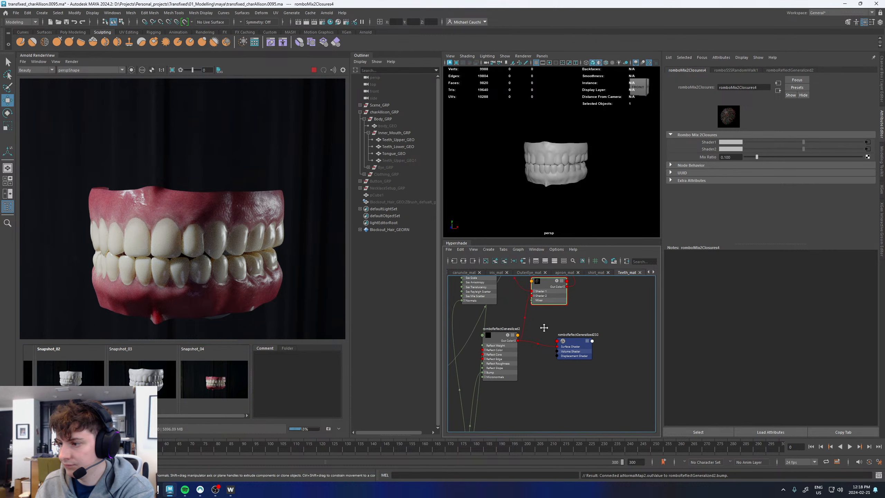
left_click(507, 361)
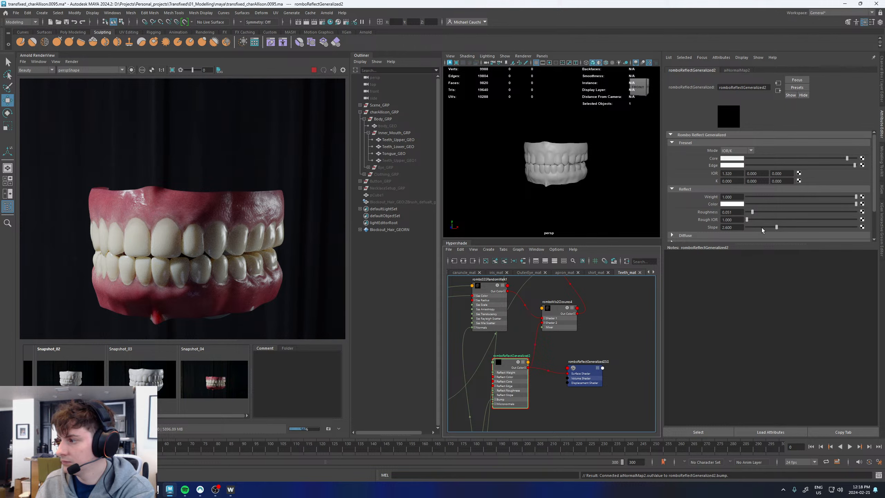
left_click(814, 227)
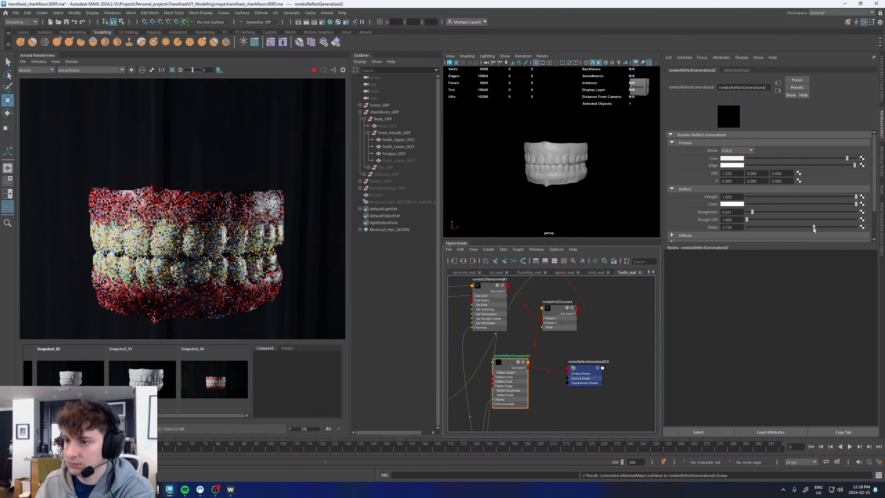
left_click(225, 384)
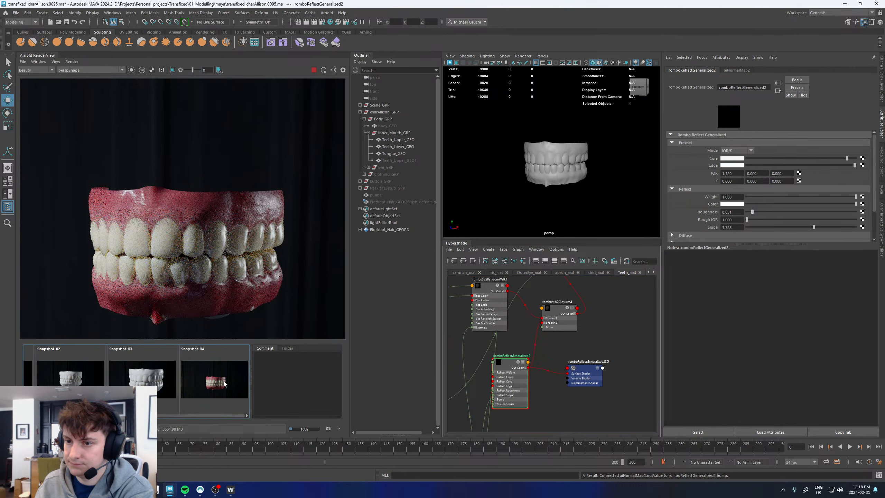
left_click(225, 384)
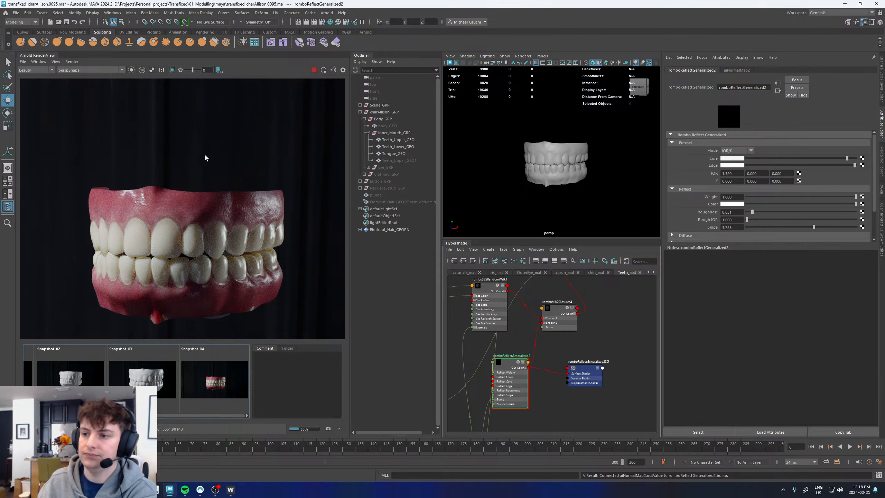
Examine the gum and tooth reflections in the Arnold render, from the full frame to close up
scroll(233, 269, "up", 2)
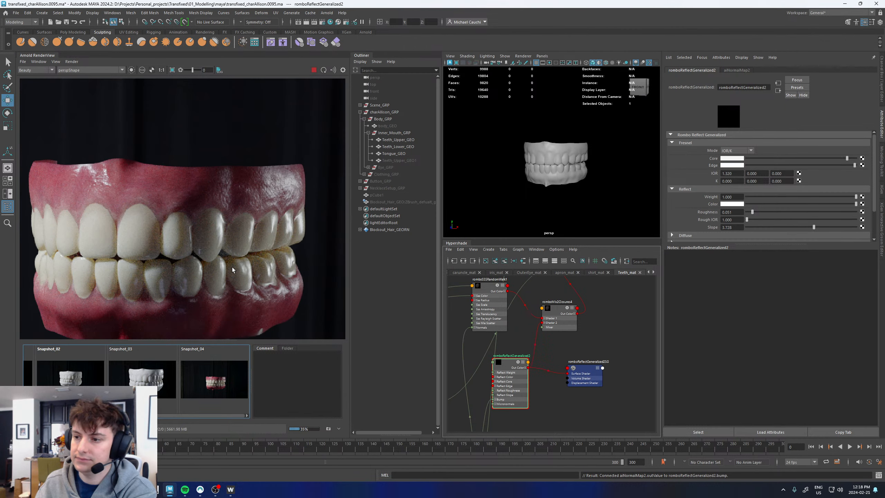
middle_click_drag(232, 268, 270, 171)
scroll(195, 147, "down", 4)
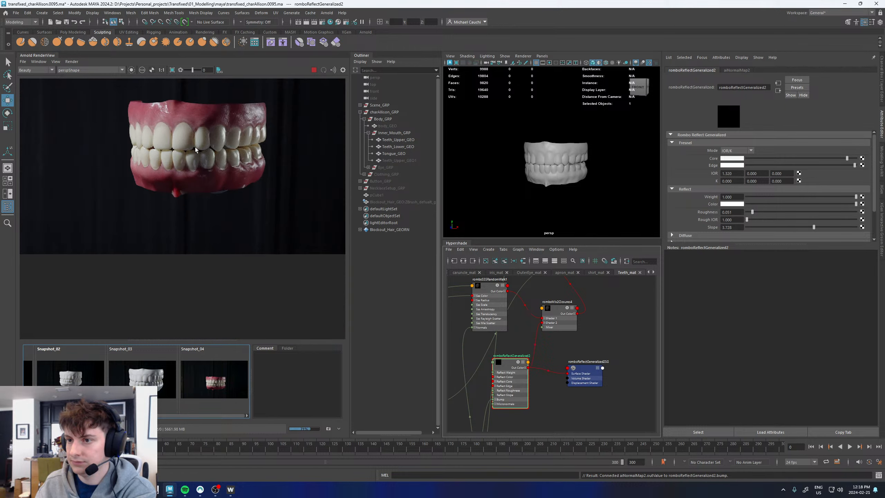
scroll(211, 207, "down", 3)
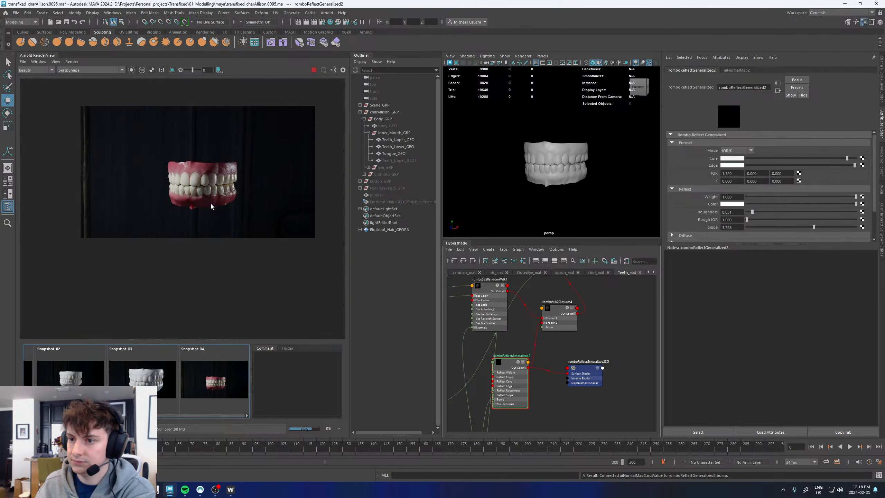
scroll(211, 204, "up", 3)
scroll(171, 158, "up", 3)
middle_click_drag(171, 159, 127, 115)
scroll(603, 346, "down", 3)
Try a strength of 2 on aiNormalMap2, check the gums in the render, and undo the change
middle_click_drag(610, 331, 616, 301, "alt")
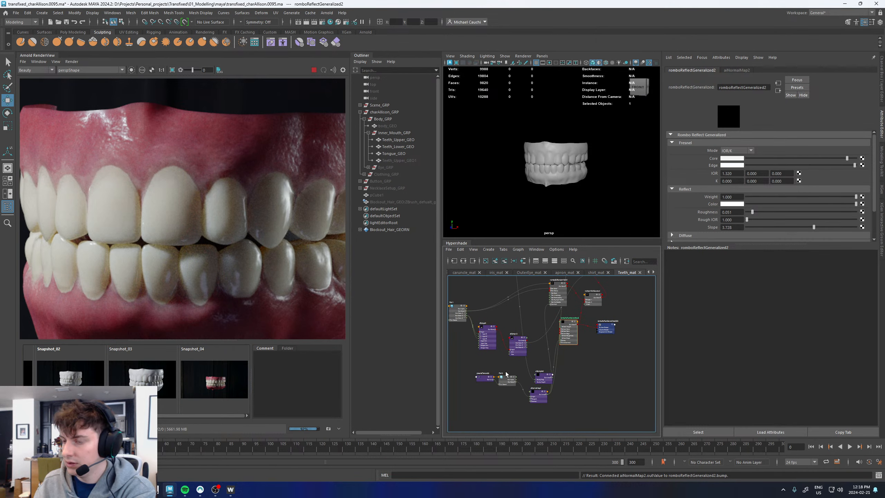
scroll(533, 390, "up", 5)
left_click(528, 377)
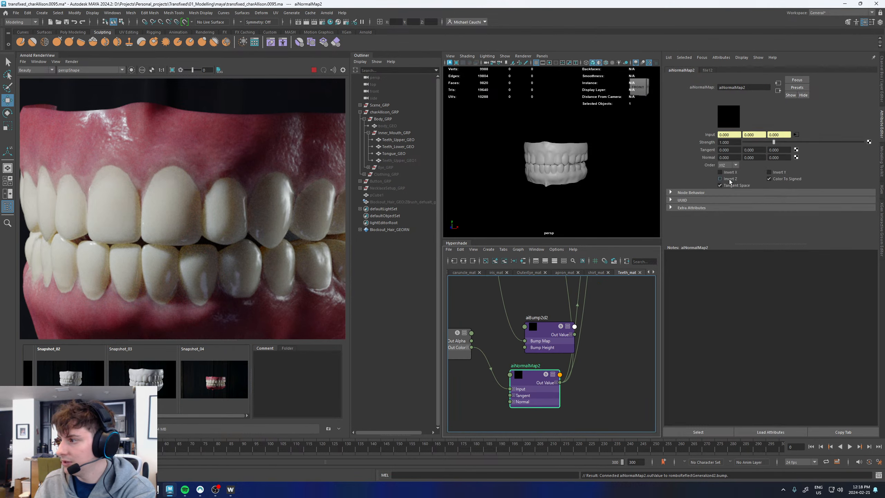
double_click(728, 142)
type("2")
key("Return")
scroll(203, 211, "down", 2)
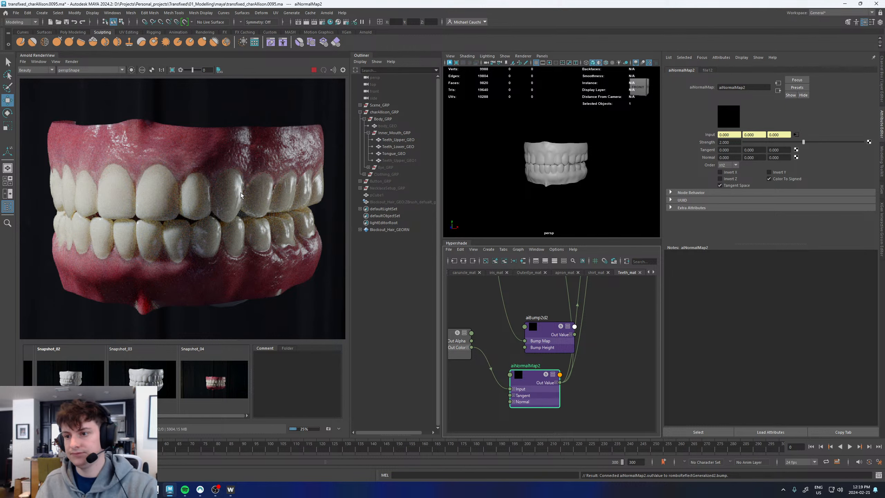
key("ctrl+z")
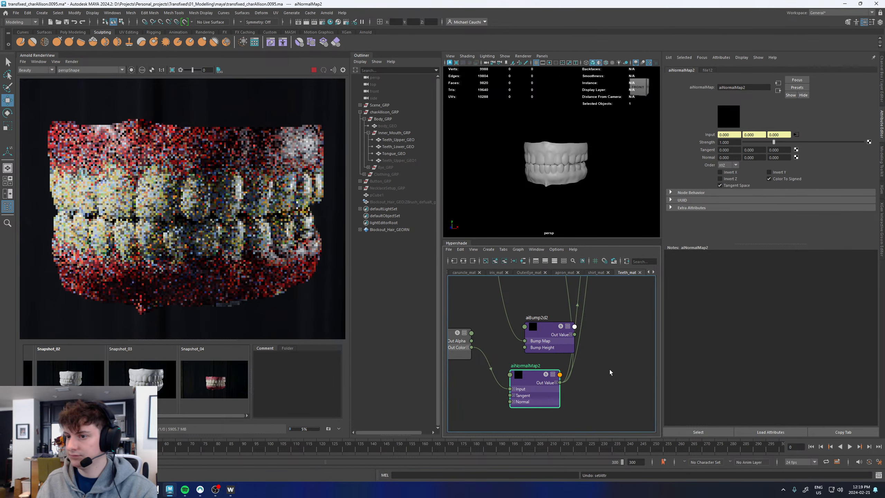
Check the settings of file11 and aiRange9, and move the aiClamp13 node beside aiRange9 in the graph
scroll(610, 367, "down", 5)
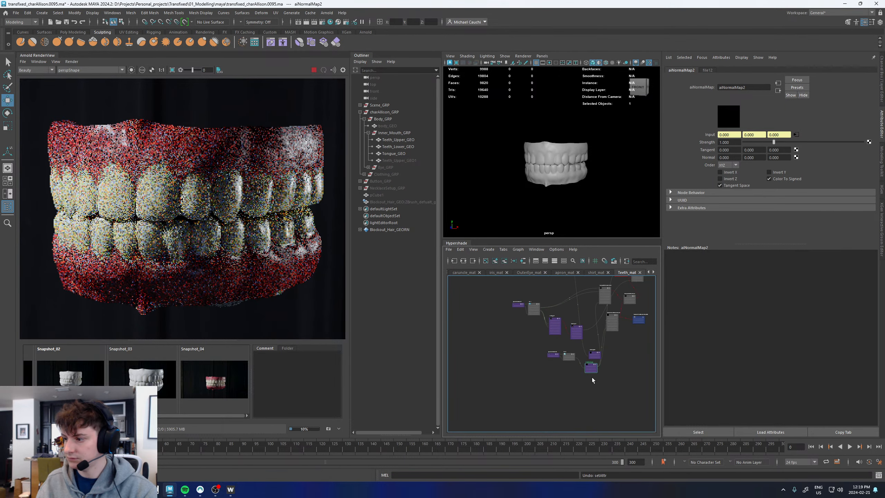
middle_click_drag(601, 364, 603, 381)
left_click(538, 329)
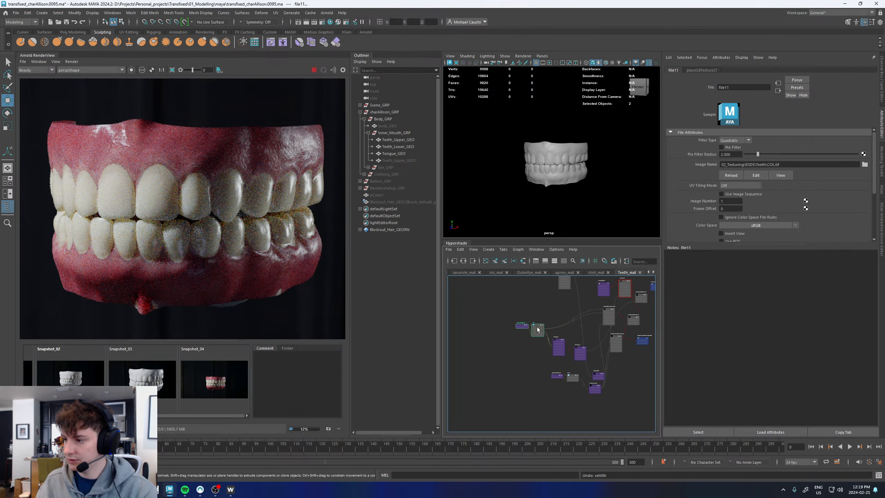
scroll(559, 341, "up", 8)
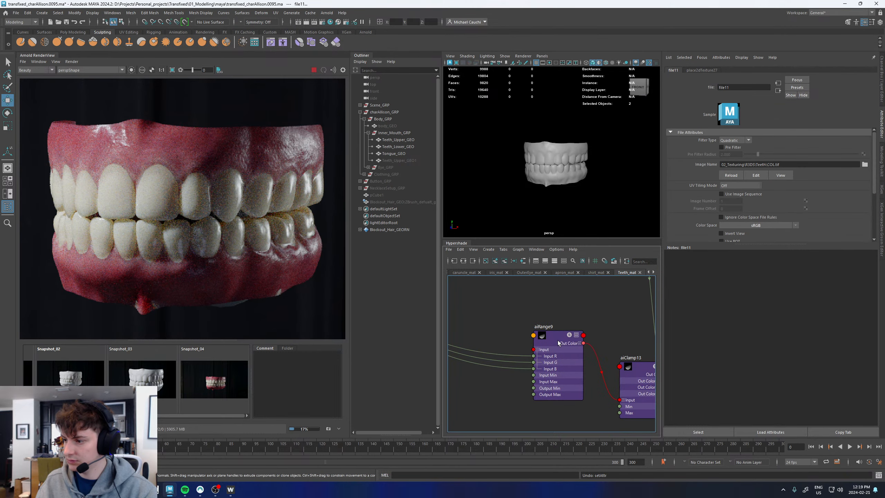
left_click(576, 335)
middle_click_drag(600, 342, 551, 319)
scroll(591, 345, "down", 6)
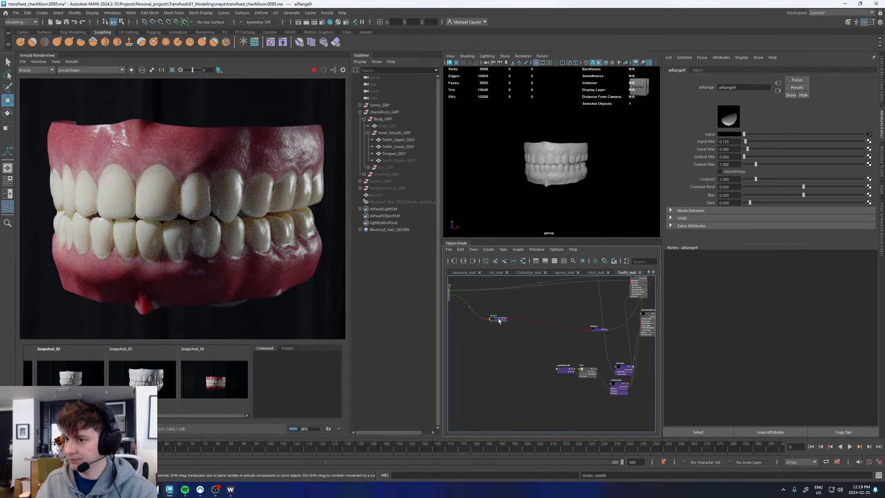
left_click_drag(598, 331, 530, 322)
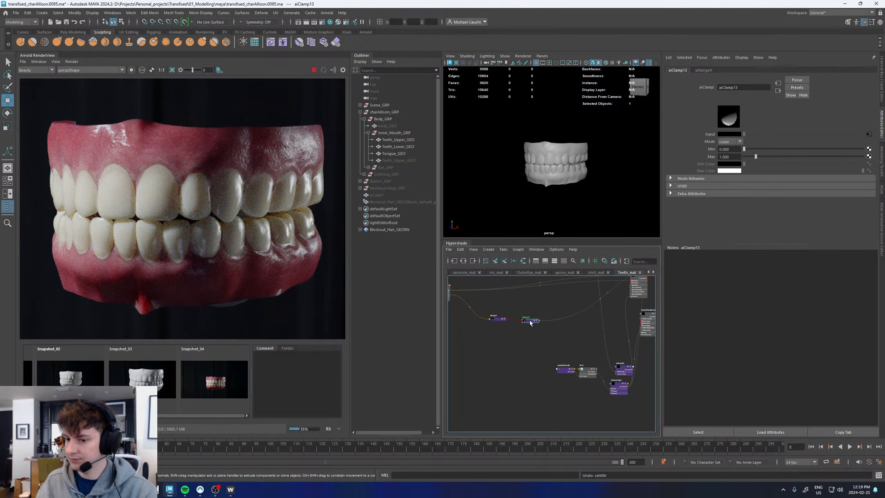
Rename the romboReflectGeneralized2 node as Gums_Water_mat
scroll(255, 240, "down", 2)
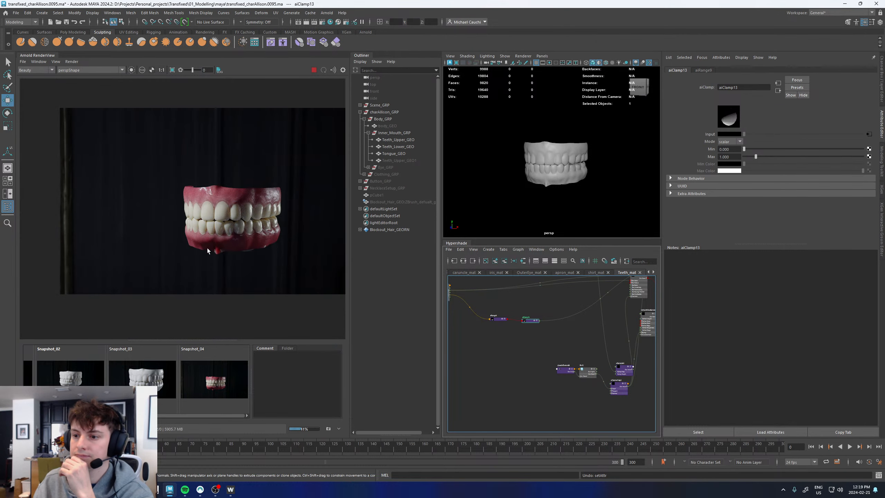
scroll(229, 272, "up", 3)
scroll(558, 329, "down", 2)
middle_click_drag(589, 329, 506, 357, "alt")
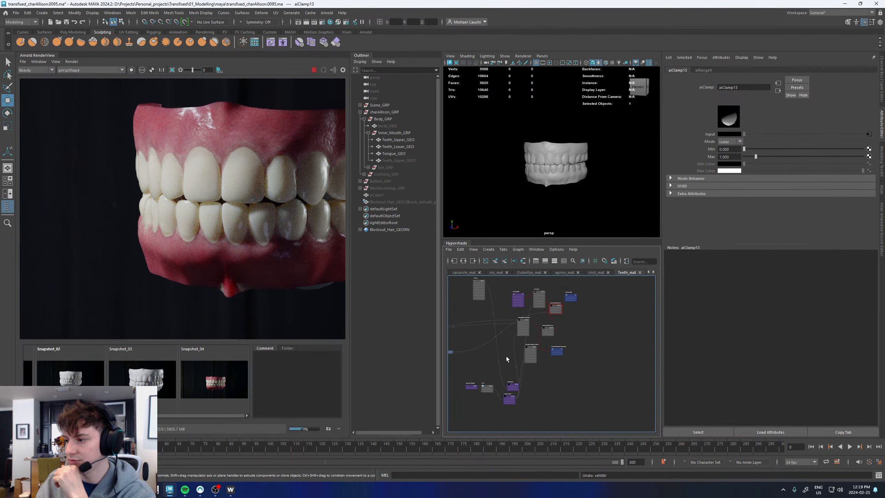
scroll(530, 347, "up", 7)
left_click_drag(532, 350, 527, 353)
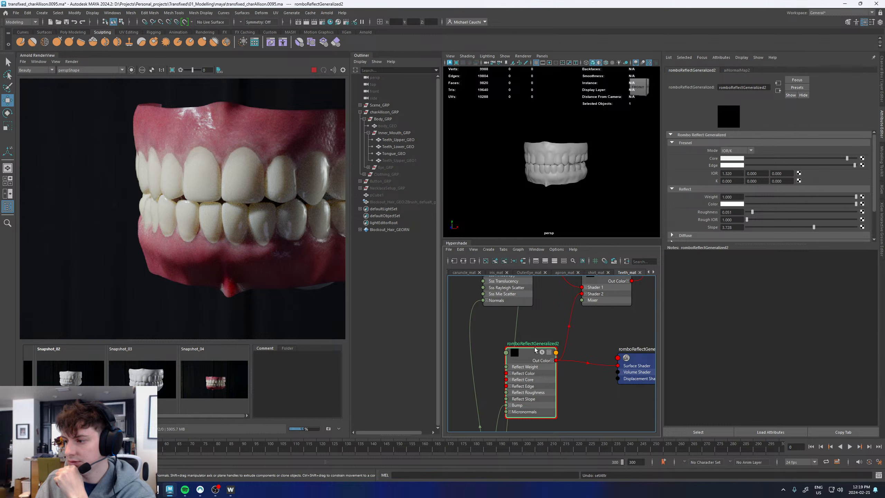
double_click(534, 343)
type("Gu")
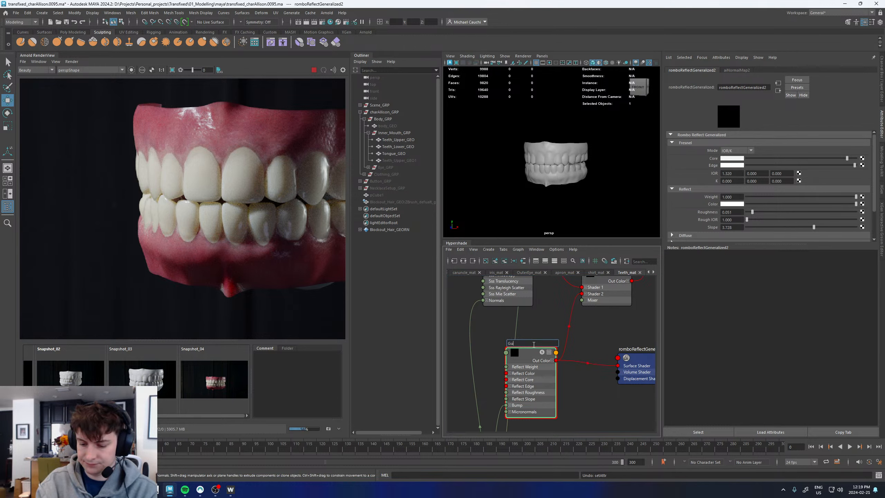
type("ms_Wet")
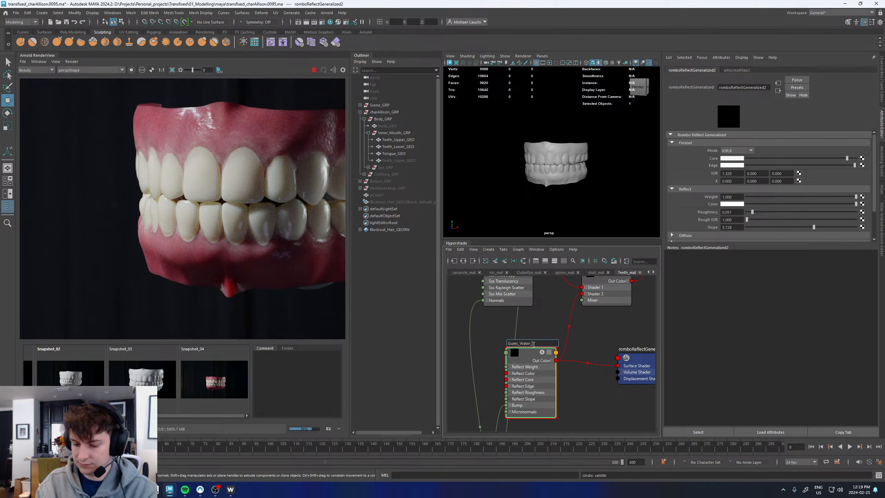
type("er_mat")
key("Return")
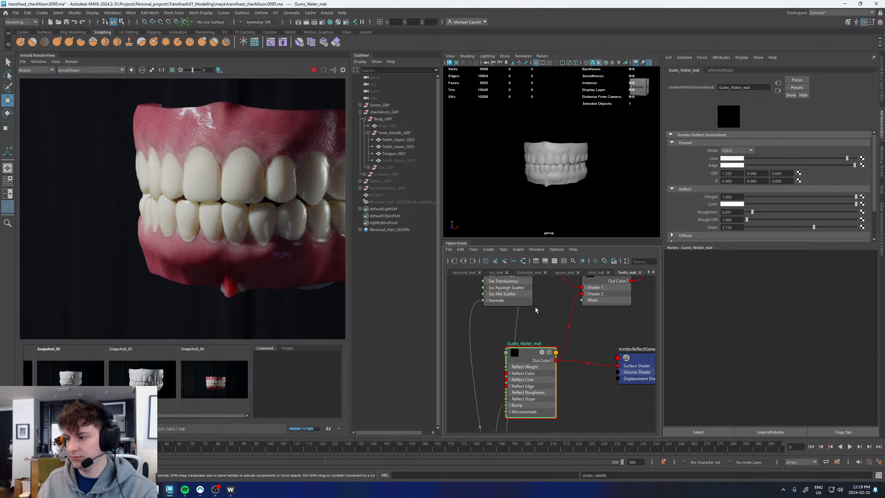
Rename the gums' subsurface scattering node above Gums_Water_mat as Gums_mat
middle_click_drag(537, 289, 540, 357, "alt")
double_click(507, 299)
type("G")
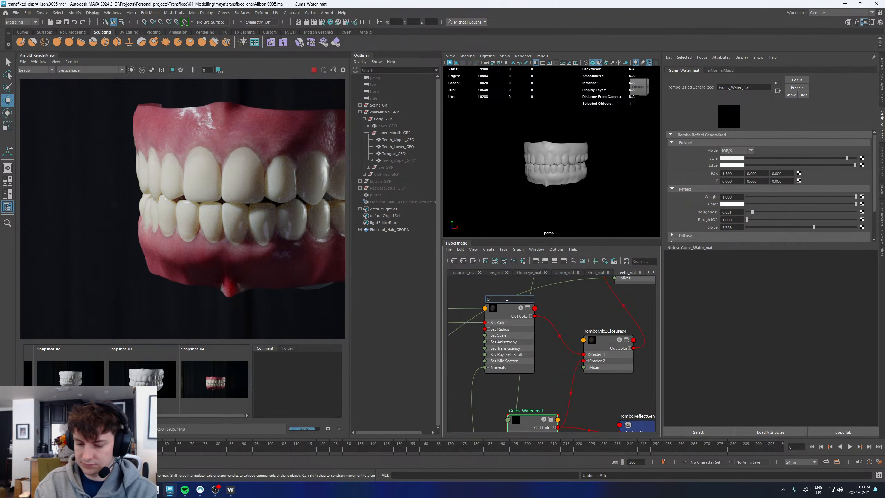
type("ums_mat")
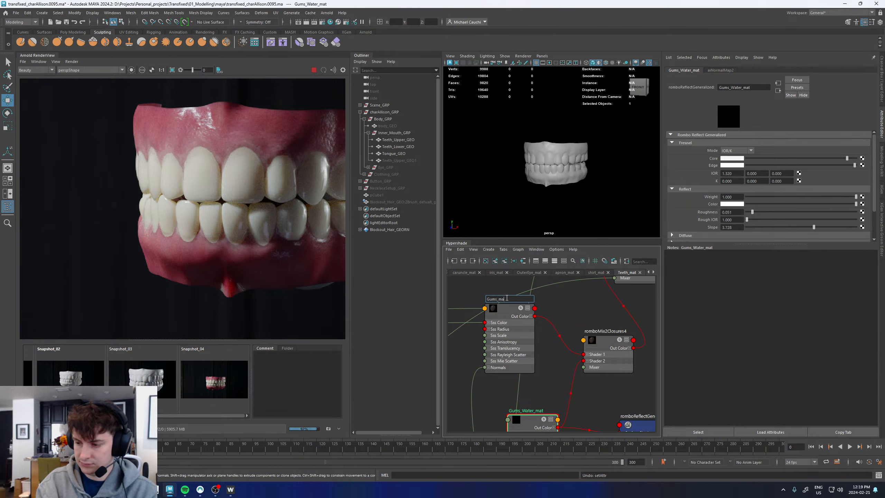
key("Return")
Rename the romboMix2Closures4 node that blends Gums_mat with Gums_Water_mat as Gums_wet_mat
middle_click_drag(507, 300, 535, 412, "alt")
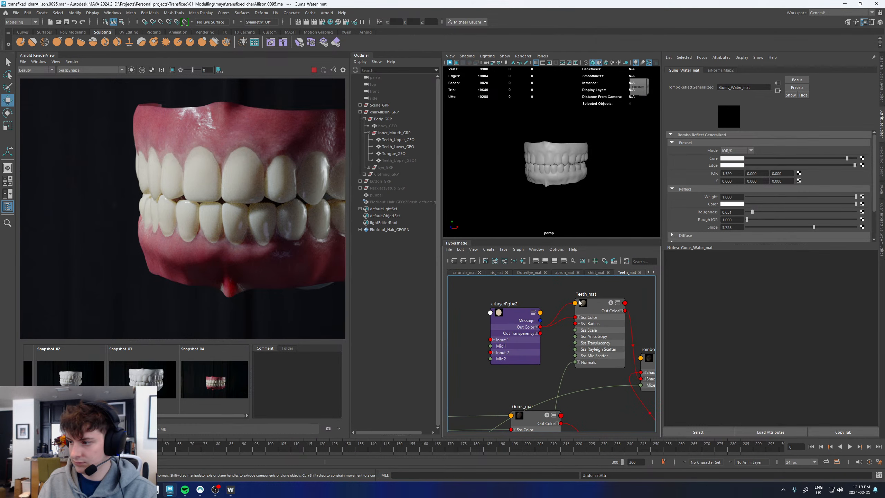
scroll(540, 364, "down", 2)
middle_click_drag(618, 327, 529, 285, "alt")
scroll(529, 285, "down", 2)
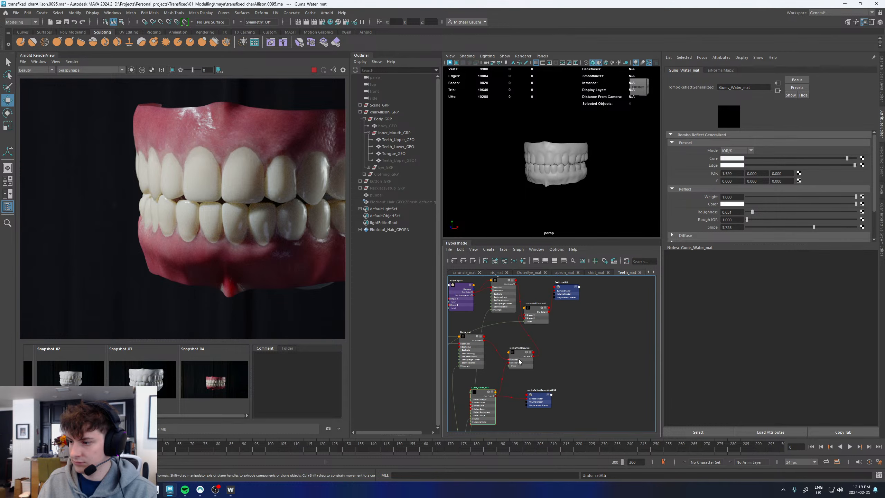
double_click(520, 348)
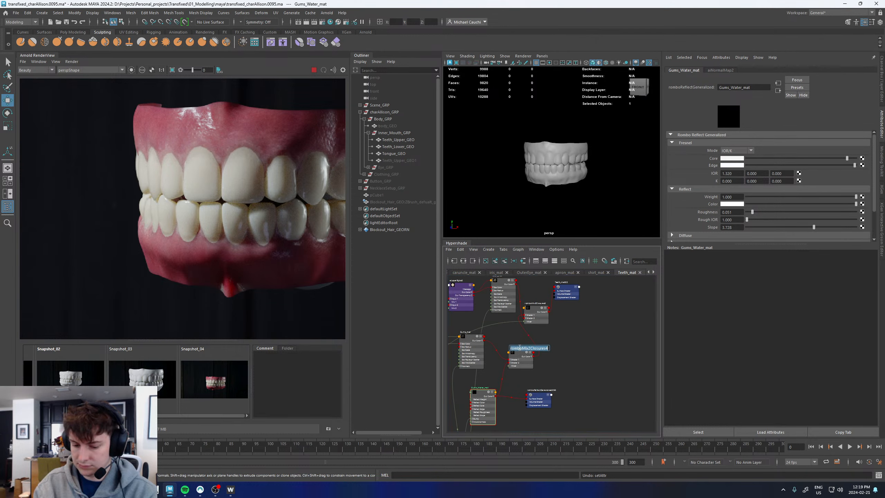
type("Gums_wet_mat")
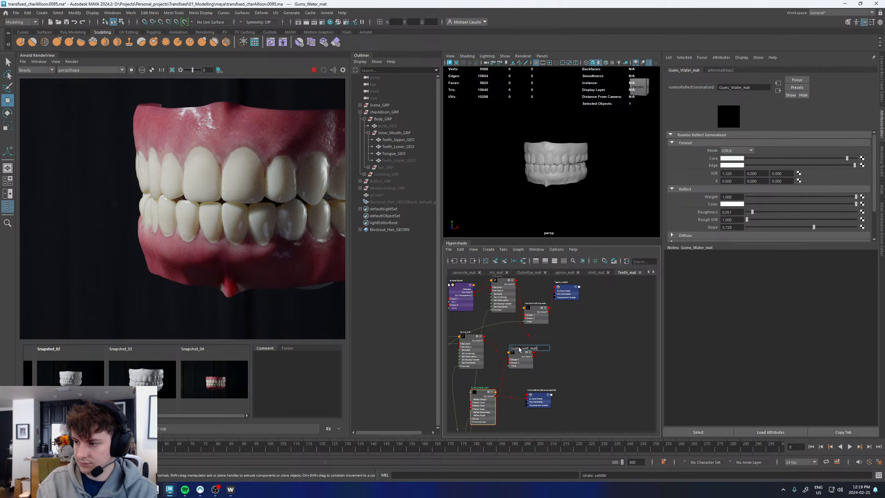
key("Return")
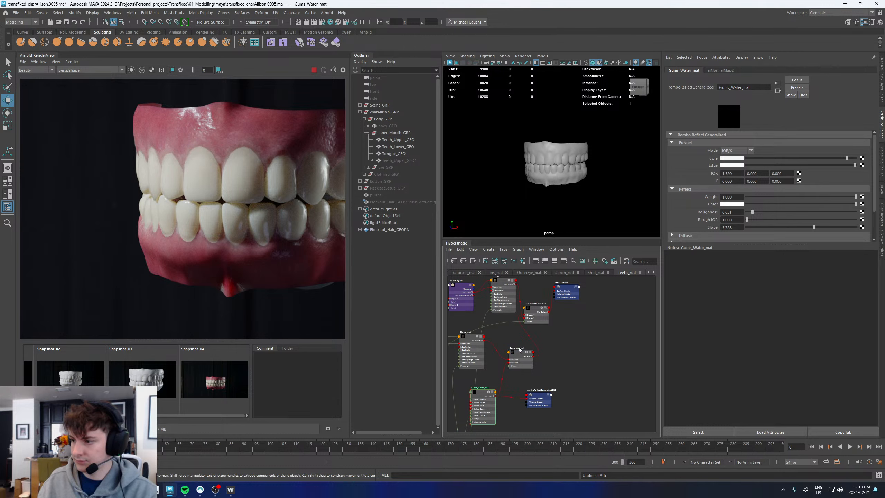
Move romboMix2Closures3 and its shading group away from the other nodes, and rename the mix node as TeethGums_mat
left_click_drag(597, 344, 578, 303)
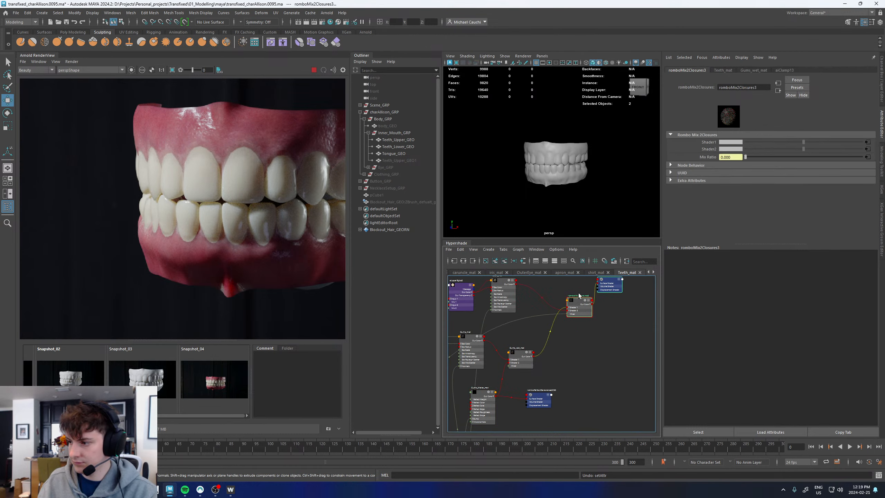
double_click(581, 295)
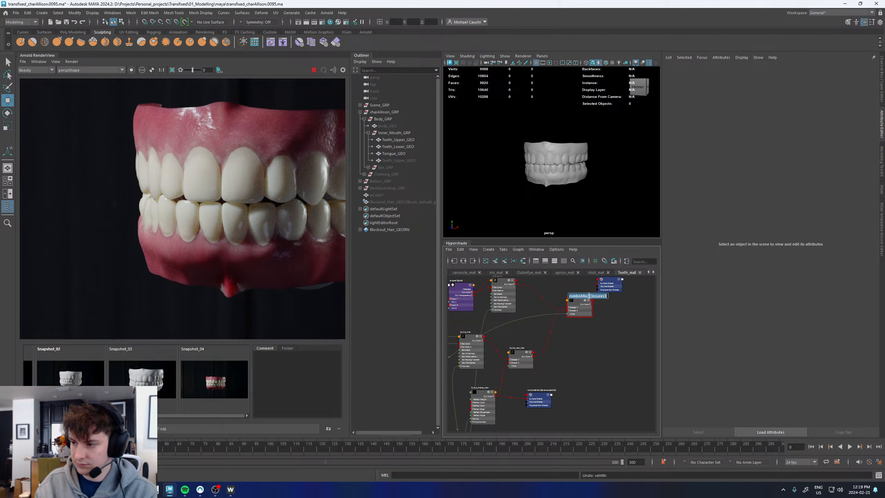
type("Teeth")
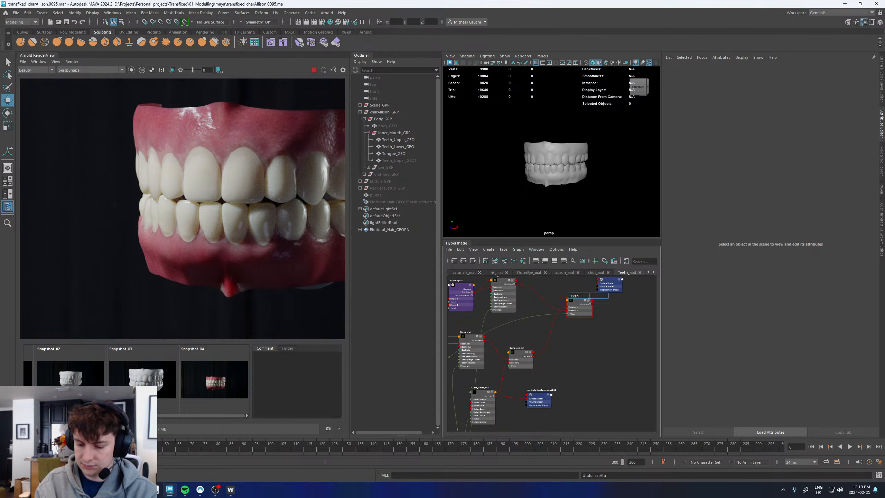
type("Gums_m")
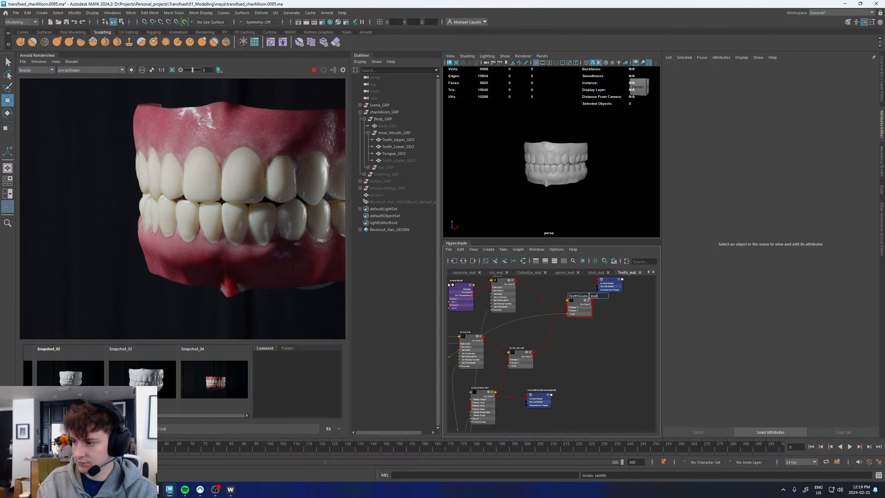
type("at")
key("Return")
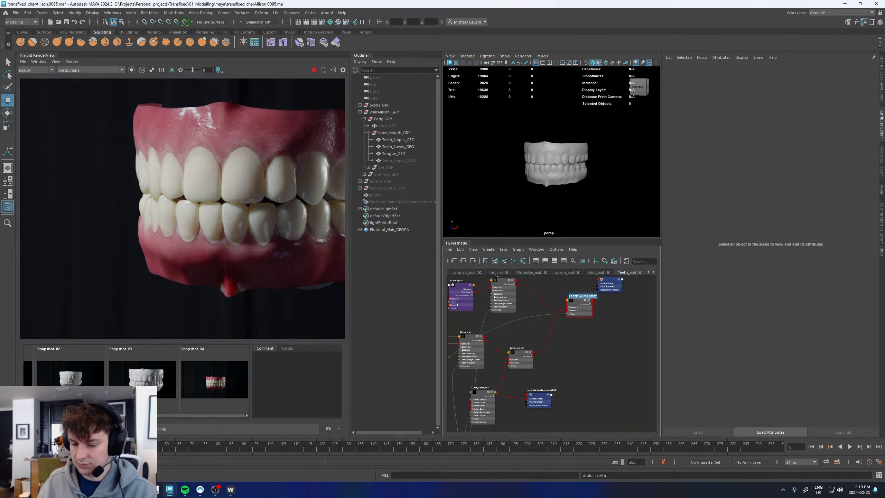
Rename the shading group connected to TeethGums_mat as TeethGums_matSG
middle_click_drag(618, 314, 612, 338, "alt")
double_click(603, 299)
type("TeethGums_mat")
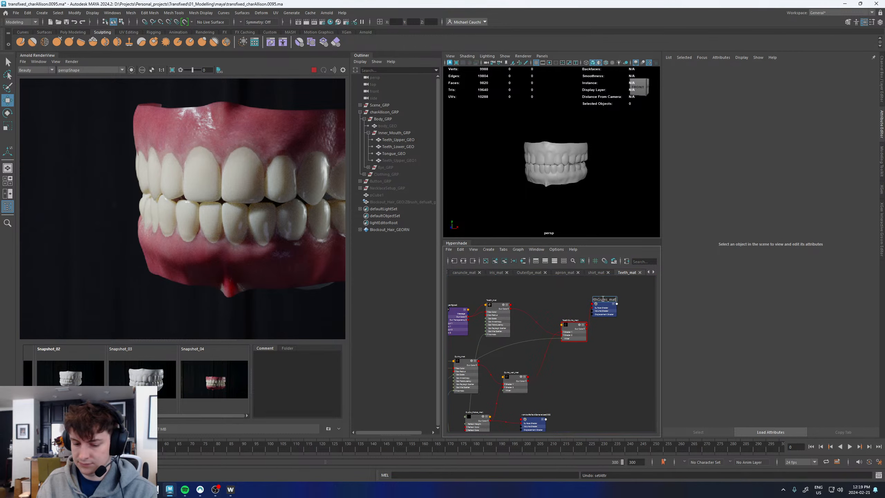
type("SG")
key("Return")
Check the gums in the render and set the scattering radius color of Gums_mat to green 0.35 and blue 0.2
scroll(260, 178, "down", 3)
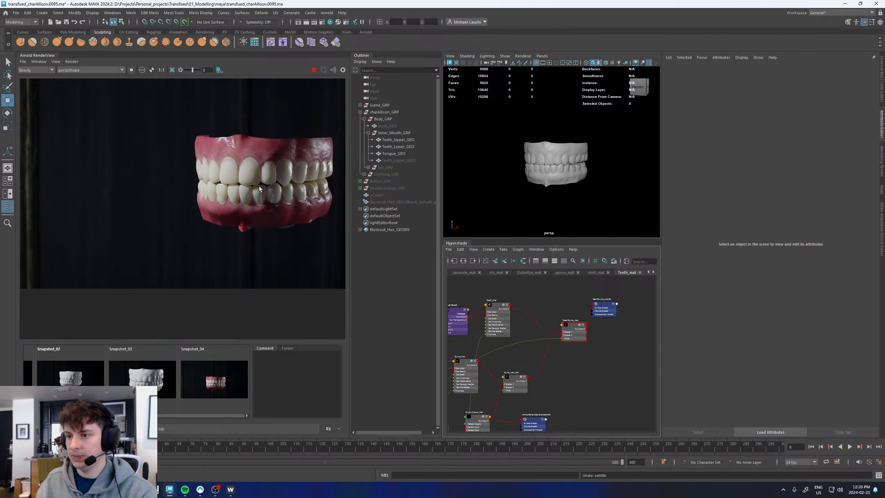
middle_click_drag(272, 183, 217, 198)
scroll(221, 195, "up", 3)
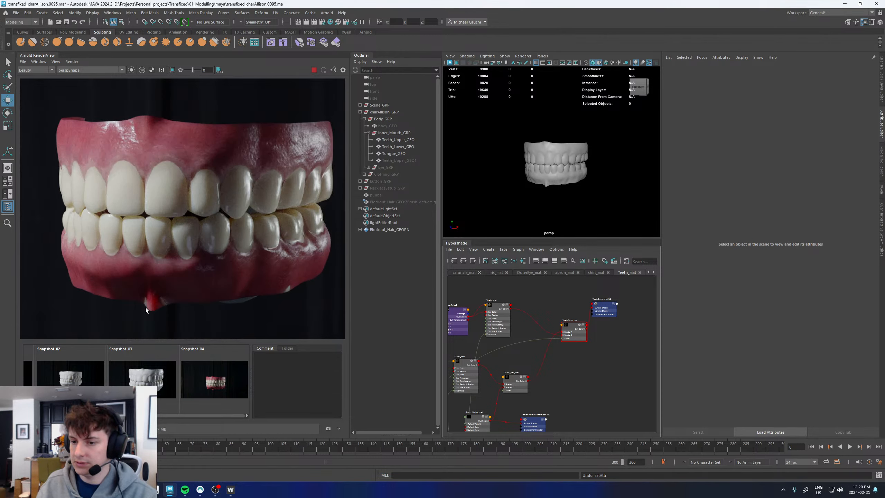
scroll(521, 310, "up", 4)
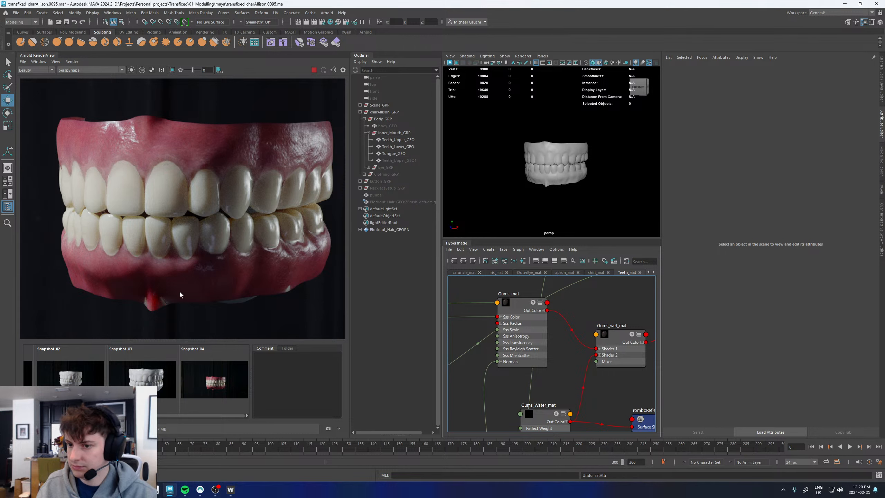
left_click(509, 329)
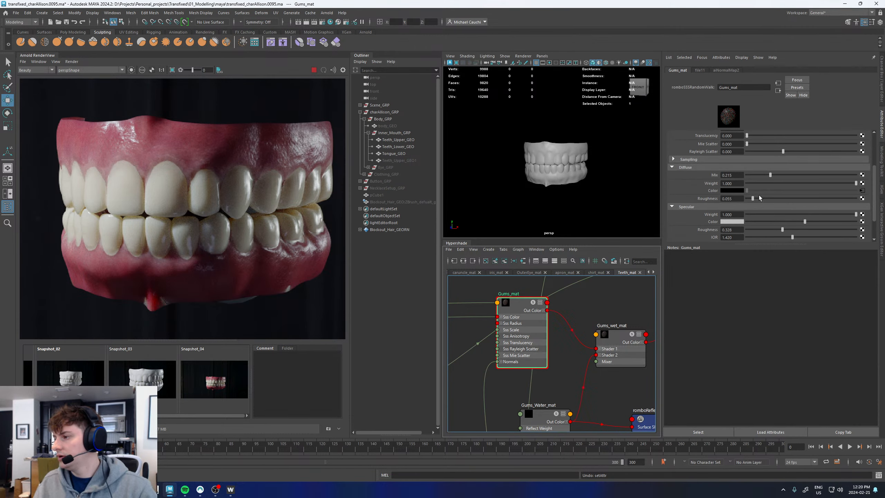
scroll(705, 184, "down", 2)
scroll(705, 188, "up", 4)
left_click(732, 157)
double_click(676, 184)
type("0.35")
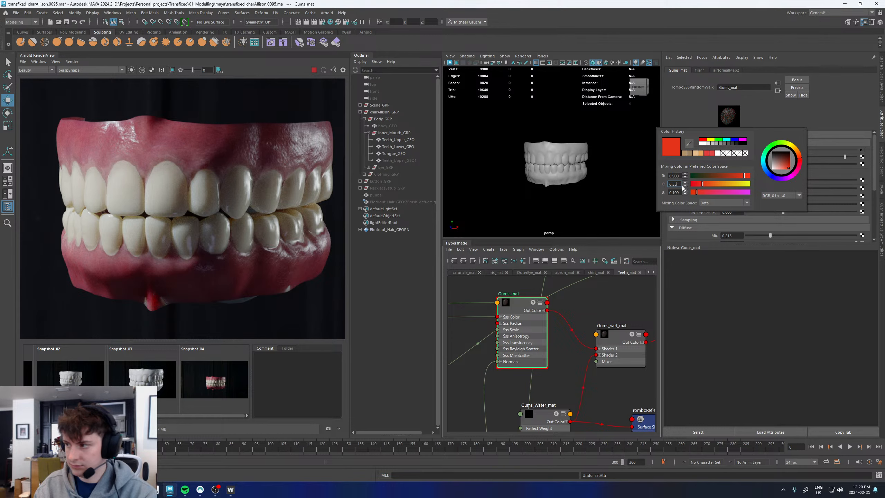
key("Return")
double_click(674, 193)
type("0.2")
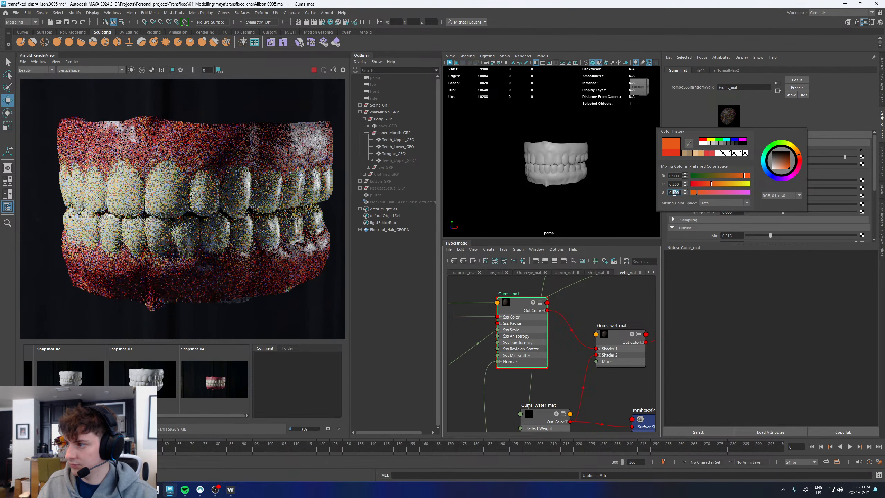
key("Return")
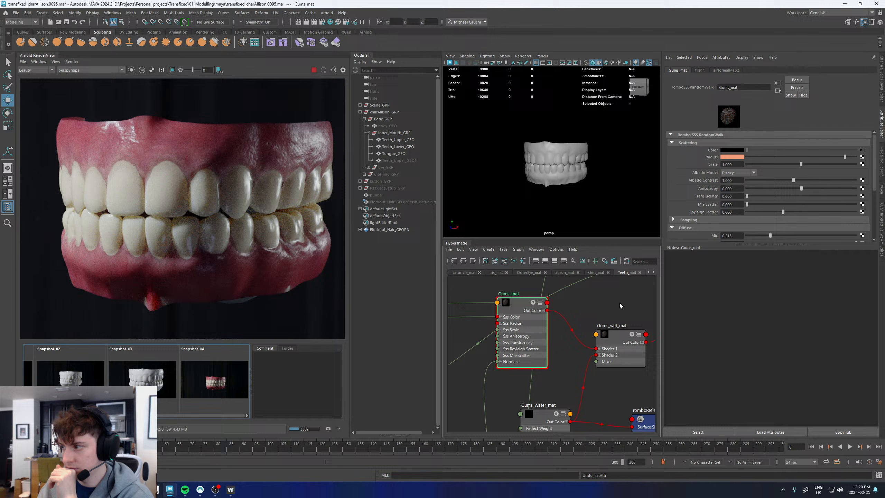
Shift the scattering radius color of Gums_mat to a yellower orange and inspect the gums and teeth in the render
left_click(736, 157)
left_click(726, 184)
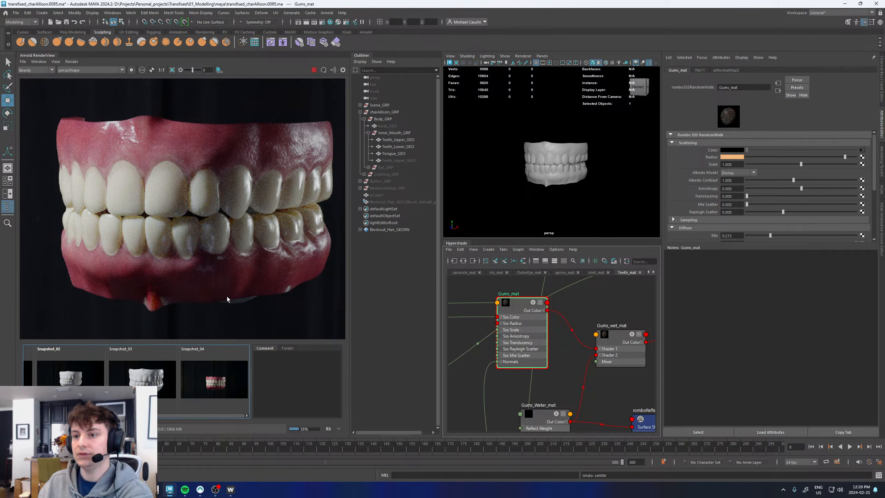
scroll(225, 300, "down", 1)
scroll(211, 279, "up", 1)
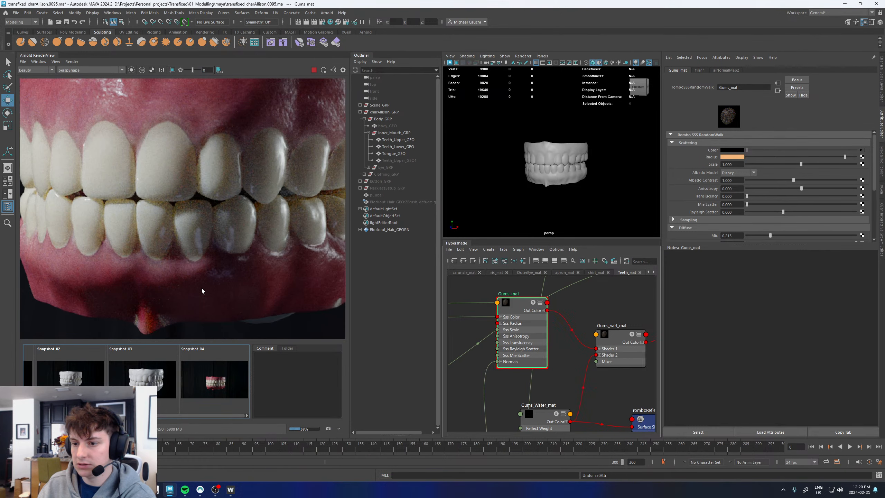
scroll(203, 288, "down", 1)
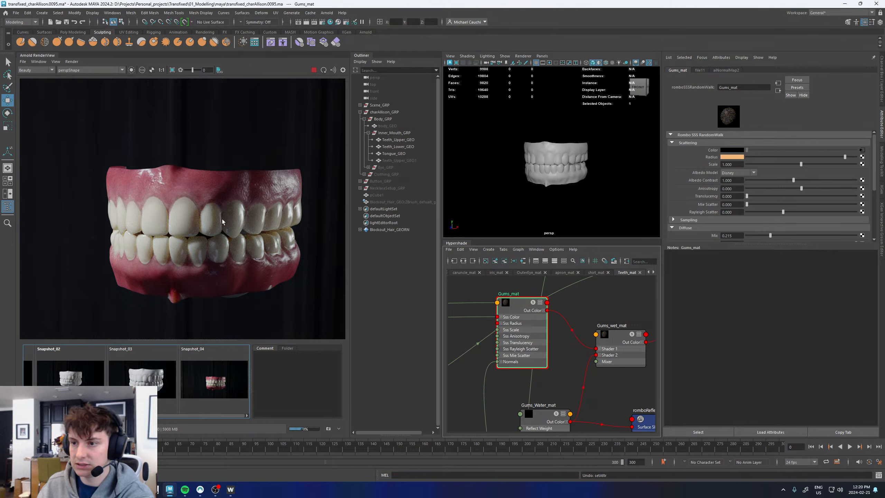
scroll(211, 223, "up", 1)
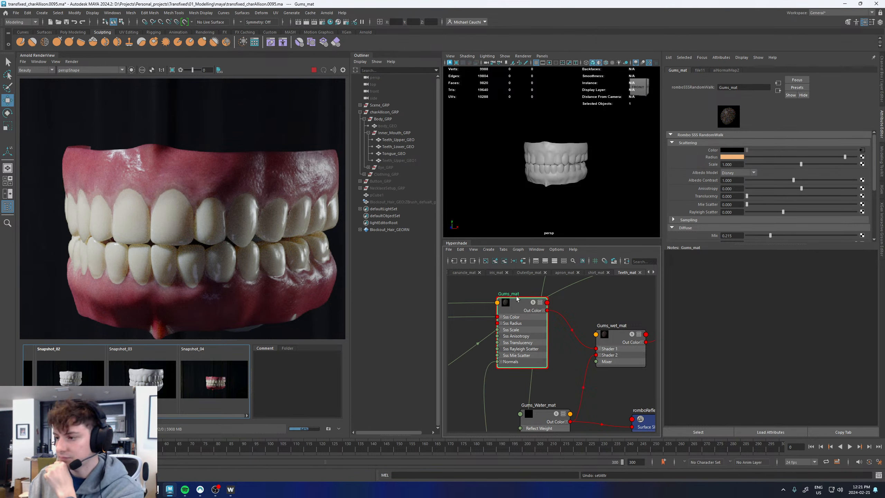
Set the specular roughness of Gums_mat to 0.271 and compare the render with Snapshot_04
scroll(707, 226, "down", 3)
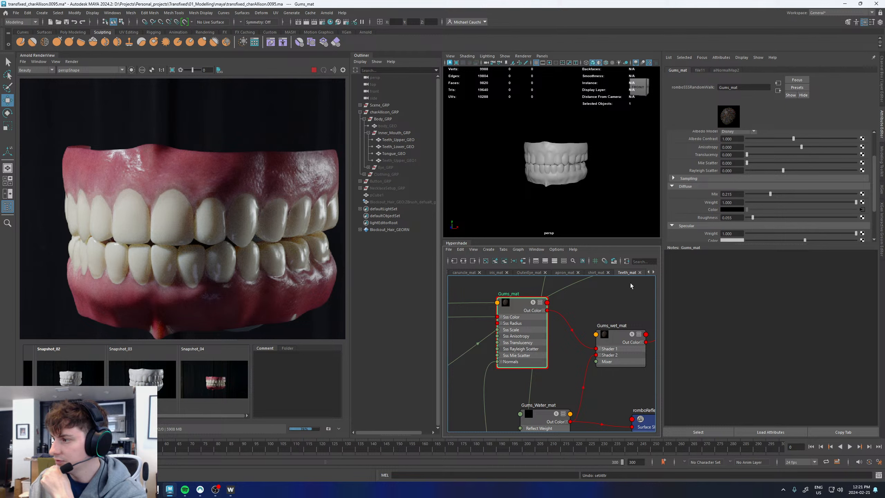
scroll(695, 208, "down", 3)
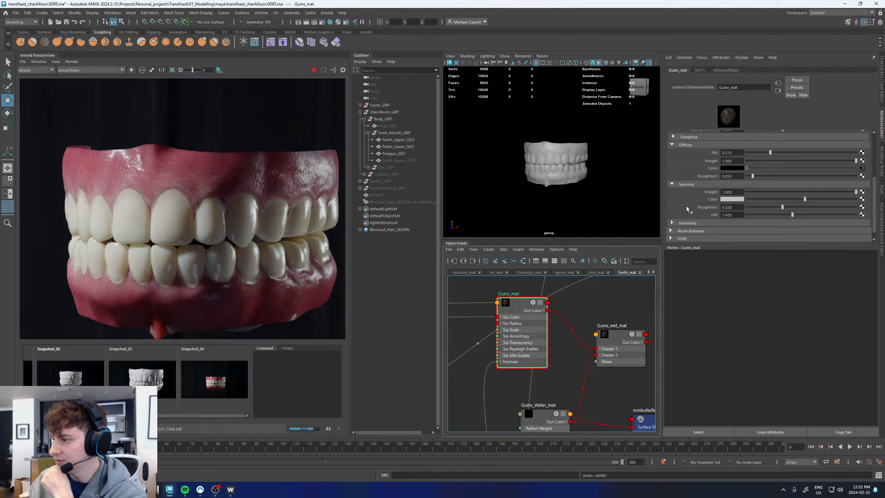
left_click(776, 208)
scroll(259, 119, "down", 3)
left_click(205, 374)
left_click(205, 374)
left_click(205, 375)
left_click(205, 374)
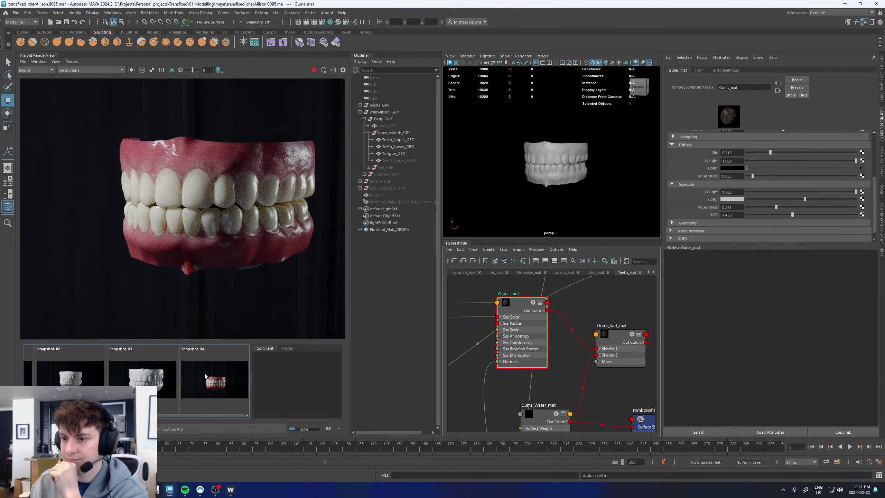
scroll(201, 232, "down", 4)
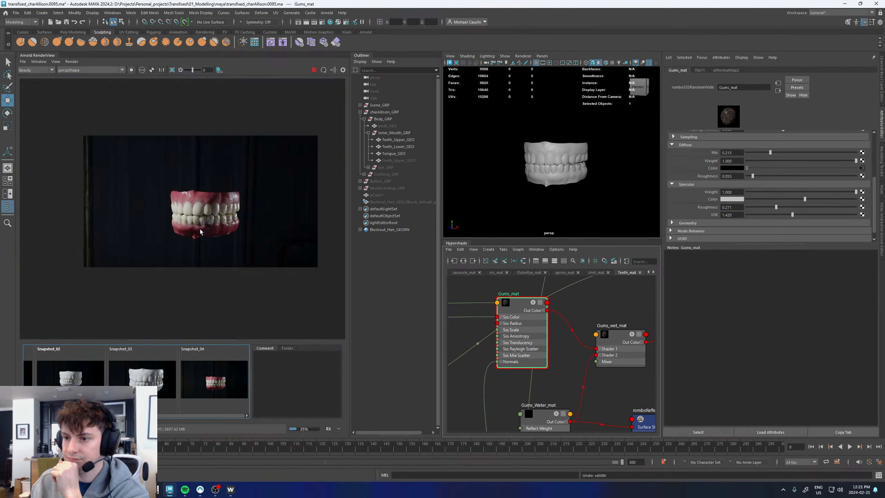
scroll(200, 232, "up", 3)
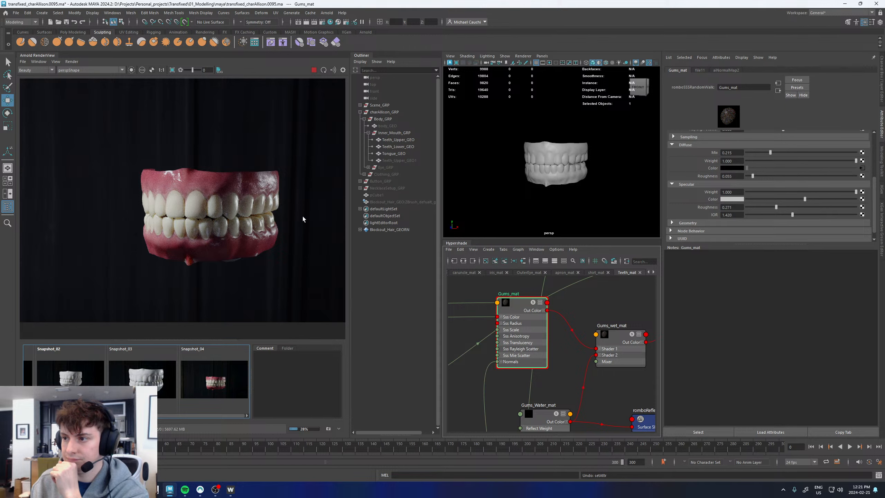
Unhide body_GEO and check how the face, nose and closed mouth look in the render
left_click(387, 126)
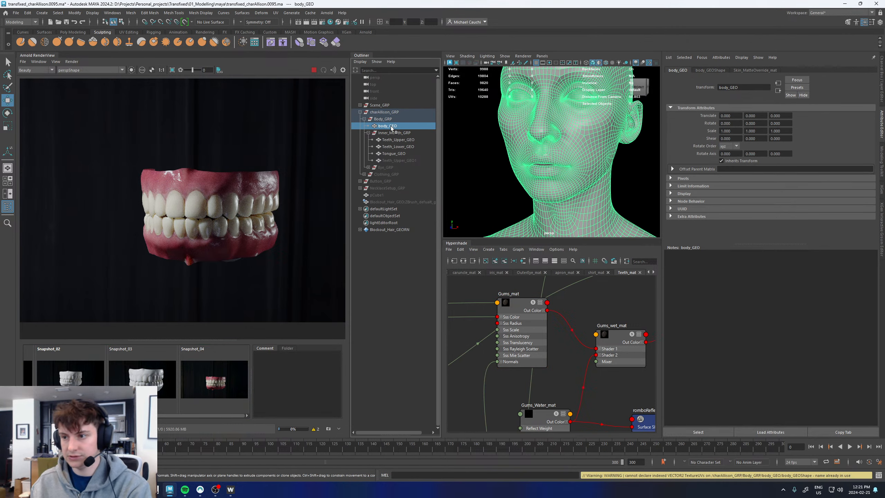
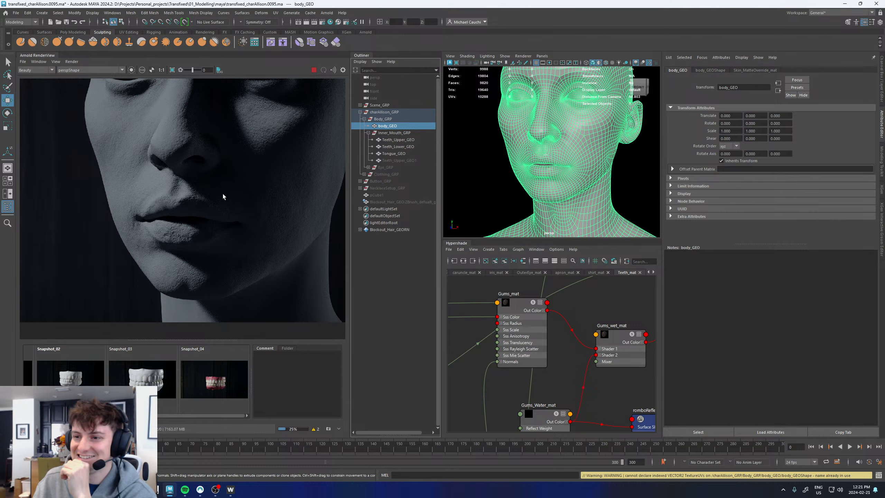
scroll(224, 185, "down", 5)
scroll(226, 171, "up", 5)
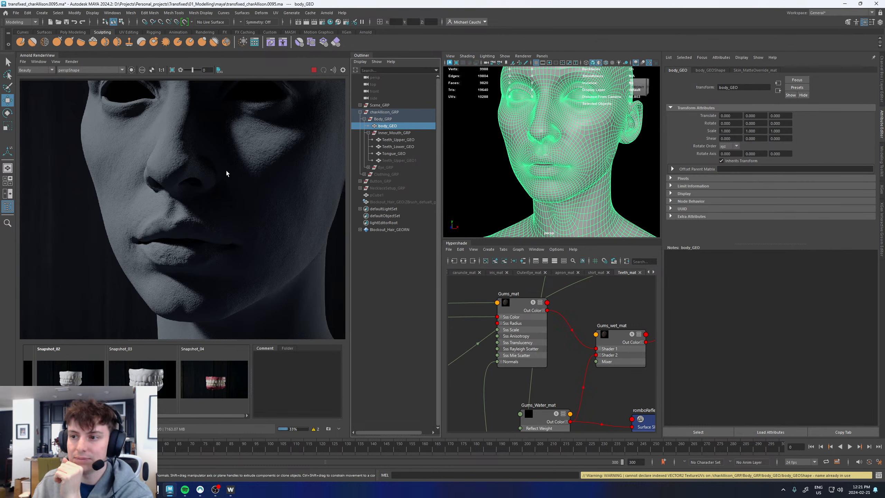
mouse_move(226, 177)
middle_mouse_down()
mouse_move(214, 206)
mouse_move(225, 182)
middle_mouse_up()
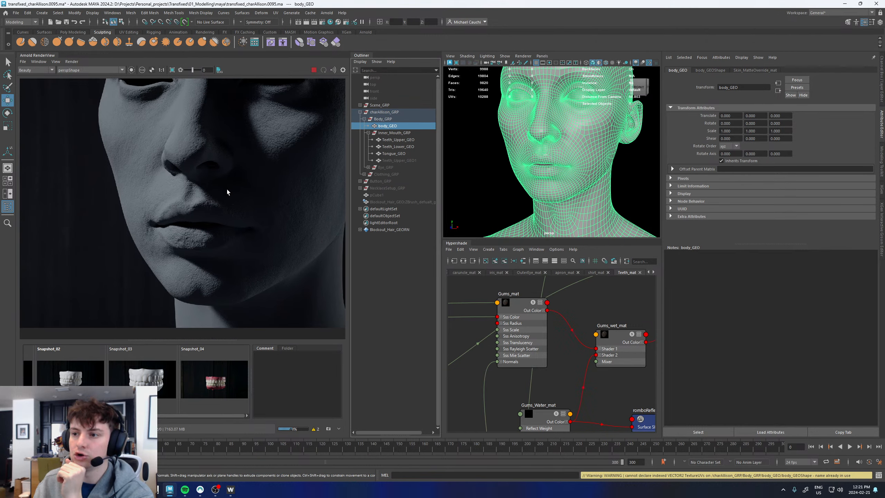
scroll(248, 154, "up", 3)
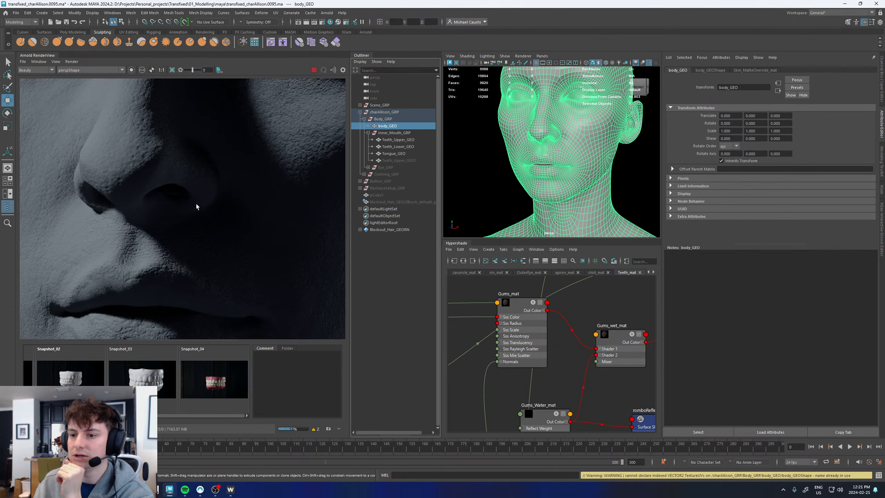
scroll(162, 214, "down", 2)
middle_click_drag(163, 222, 187, 181)
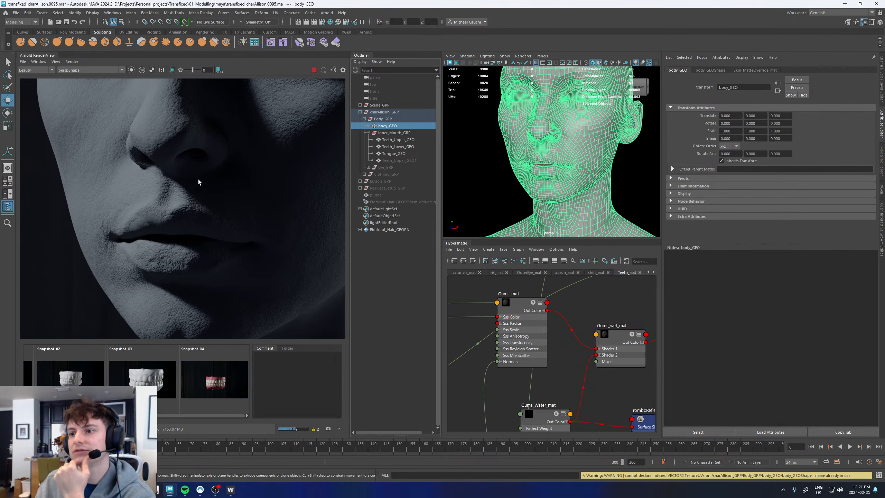
scroll(210, 181, "down", 2)
middle_click_drag(217, 155, 169, 136)
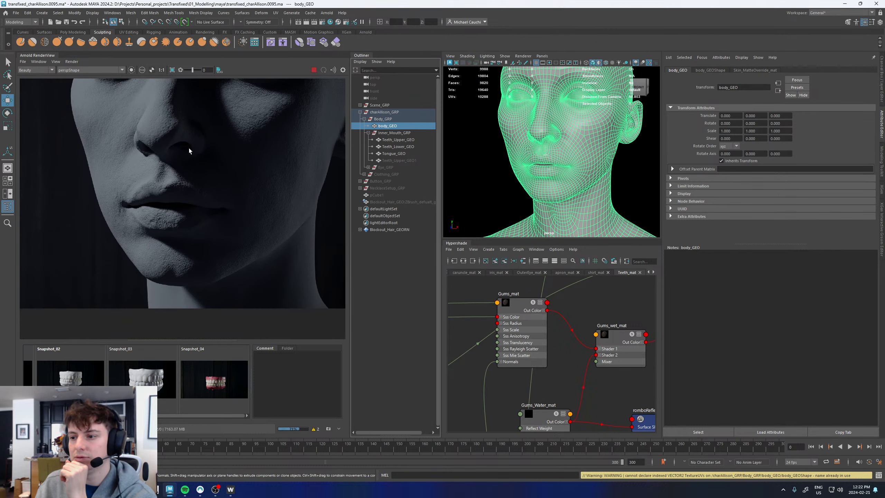
Examine the skin detail of the lips, chin, nose and eye area closely in the render
scroll(259, 202, "up", 2)
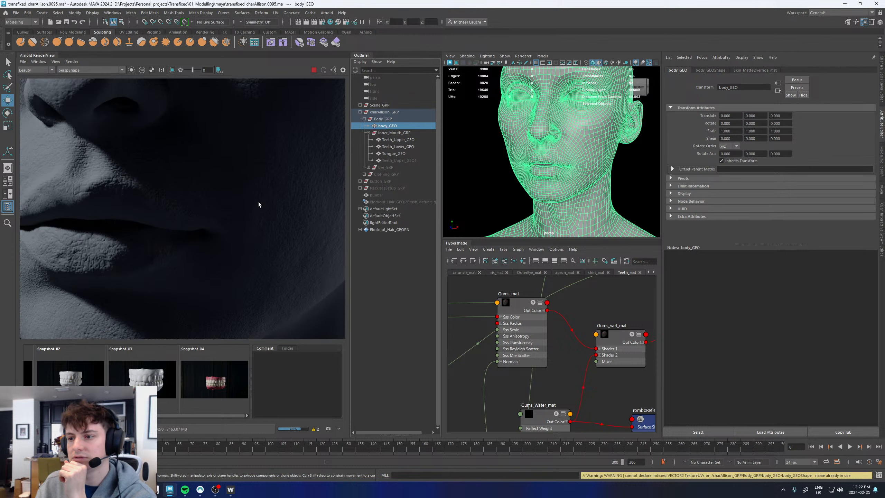
scroll(244, 216, "up", 2)
scroll(120, 245, "up", 2)
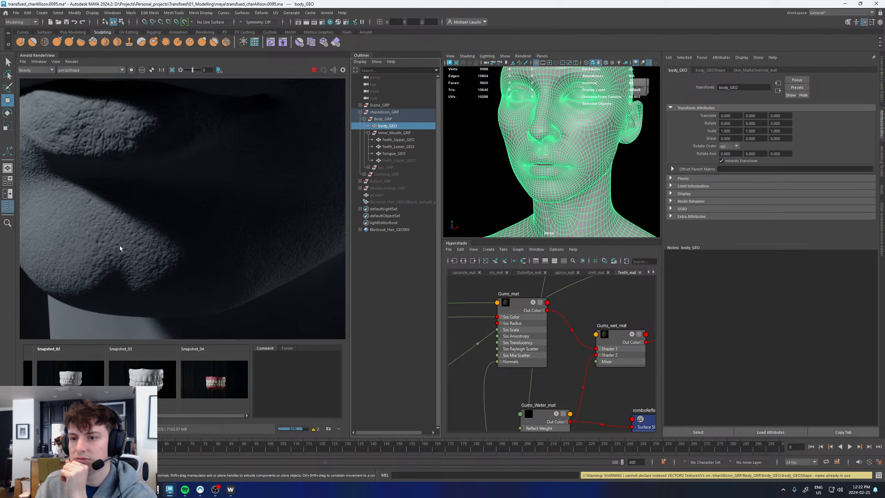
middle_click_drag(82, 196, 180, 303)
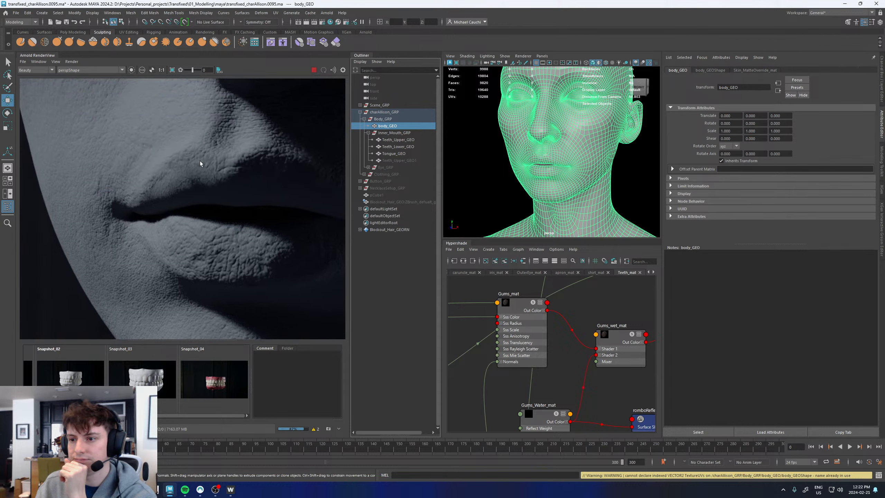
middle_click_drag(200, 160, 188, 168)
scroll(185, 194, "up", 2)
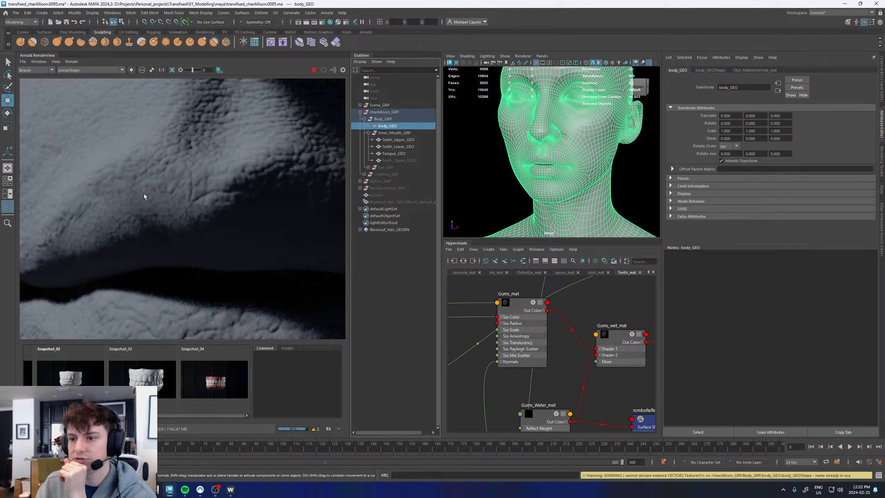
scroll(118, 198, "down", 2)
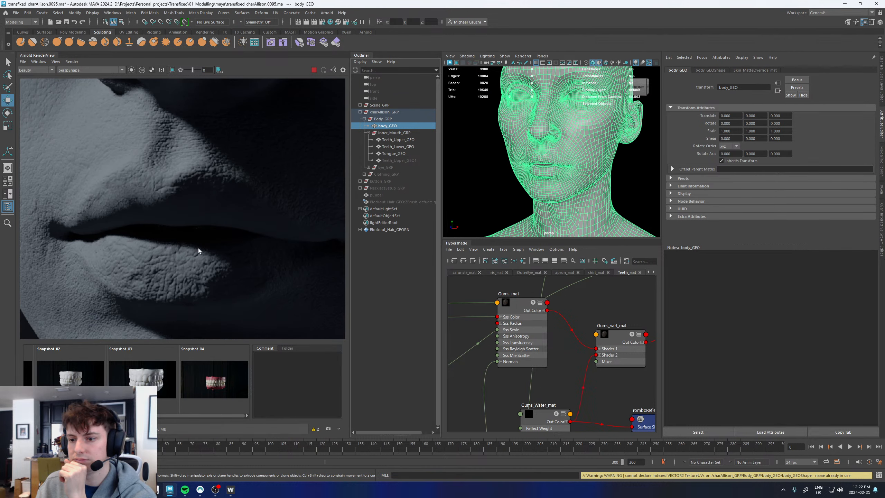
scroll(114, 203, "up", 2)
middle_click_drag(109, 198, 178, 170)
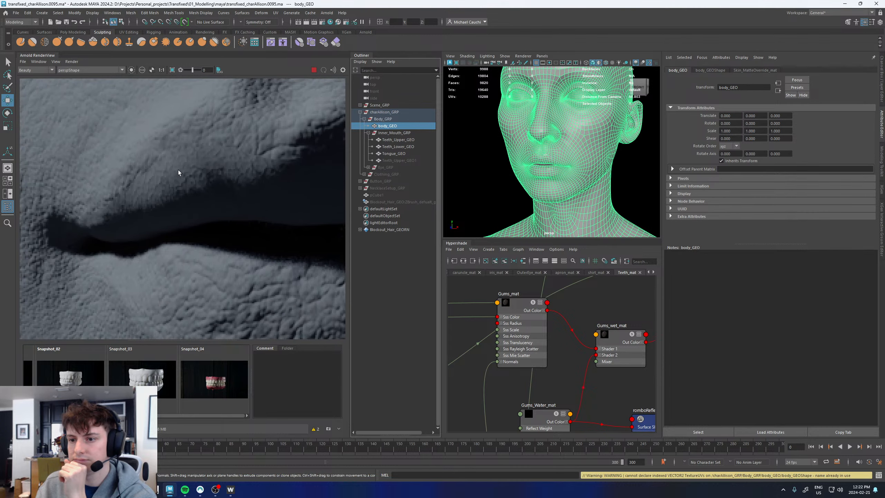
scroll(244, 155, "down", 2)
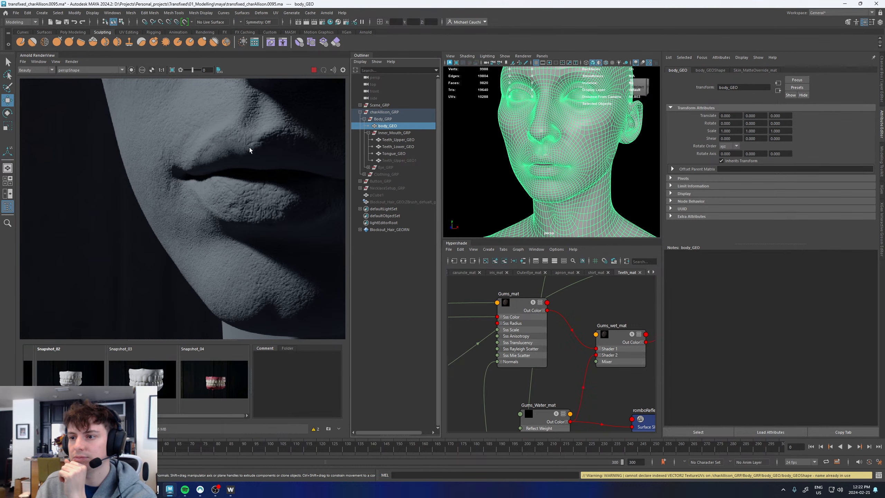
middle_click_drag(249, 148, 205, 261)
middle_click_drag(227, 166, 189, 298)
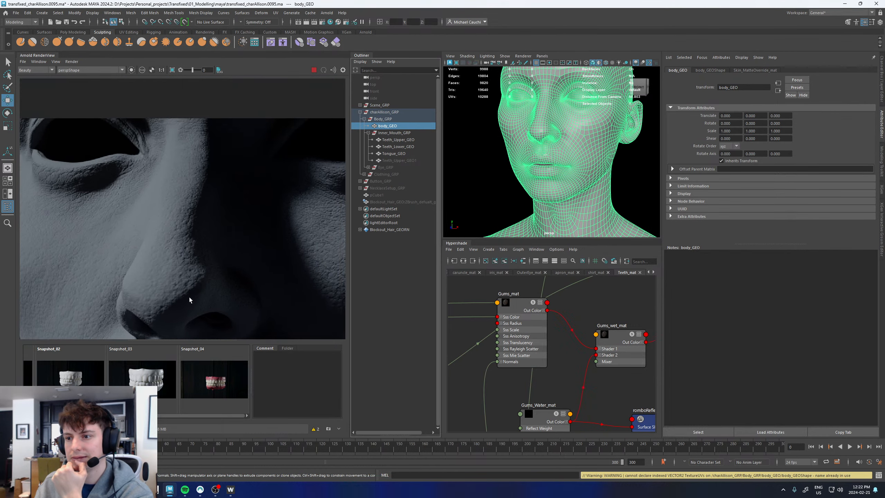
scroll(194, 237, "down", 3)
middle_click_drag(200, 243, 191, 176)
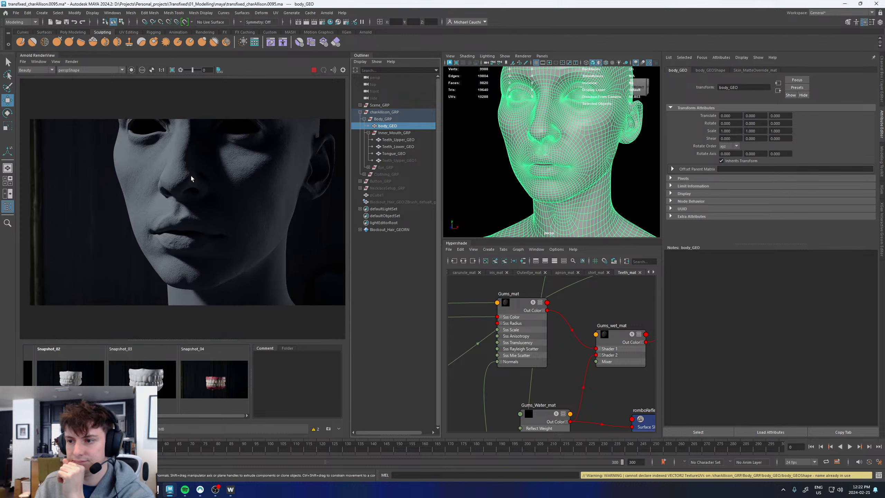
scroll(191, 219, "up", 3)
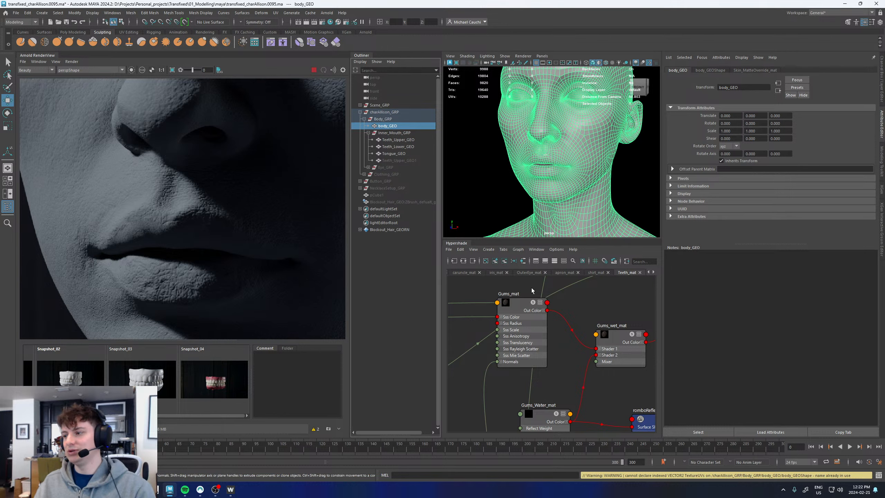
Delete the leftover shading group connected to Gums_Water_mat from the teeth material graph
scroll(582, 314, "down", 3)
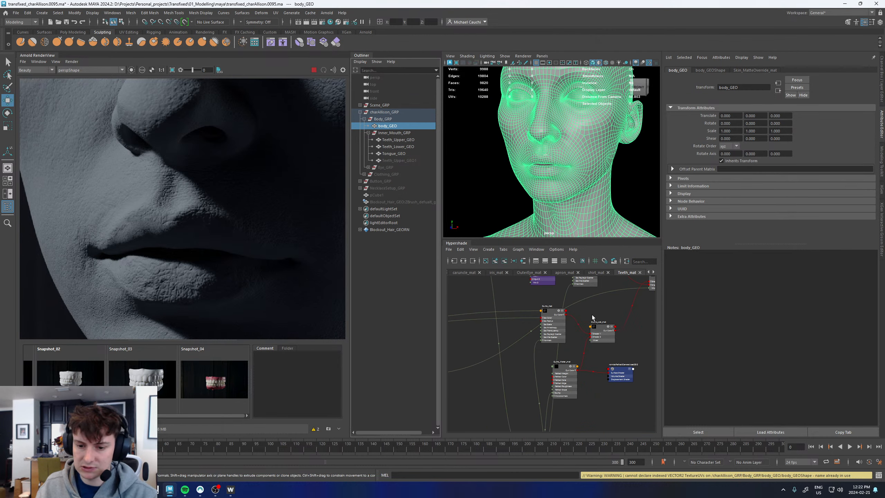
scroll(603, 345, "down", 3)
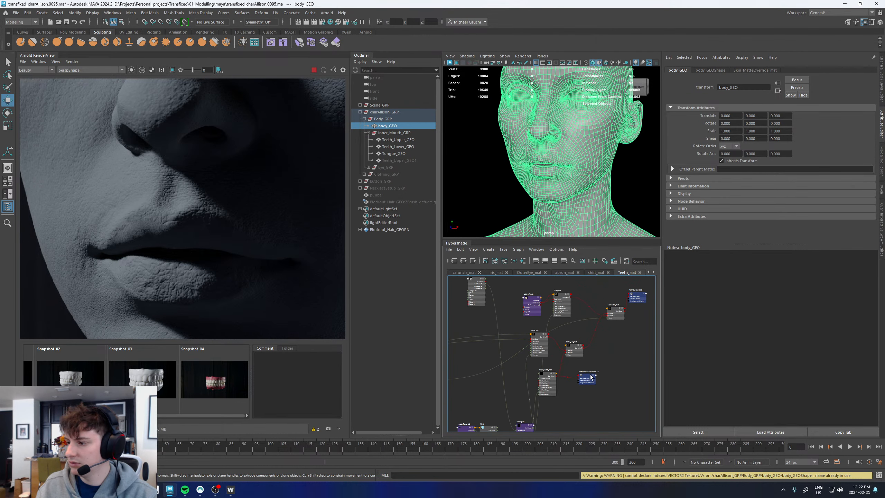
left_click(592, 376)
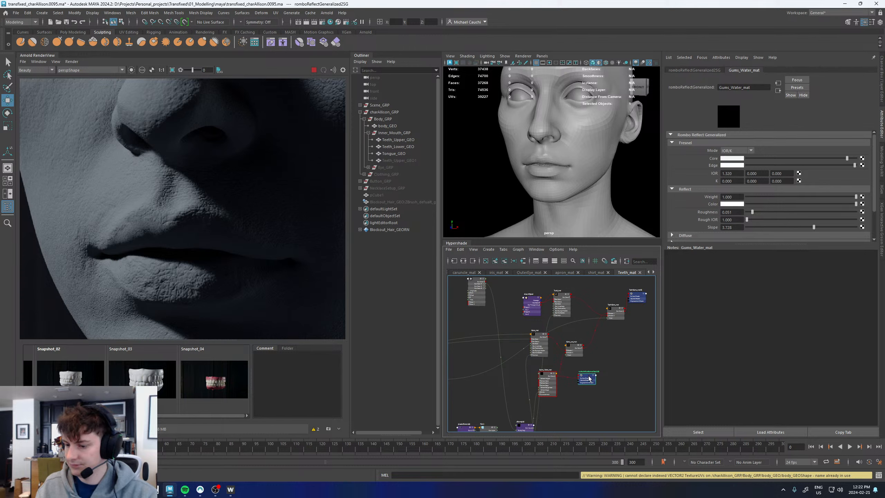
key("Delete")
Delete the hidden duplicate of the upper teeth mesh from Inner_Mouth_GRP and unhide Eye_GRP
left_click(391, 161)
key("Delete")
left_click(386, 160)
key("h")
left_click(401, 161)
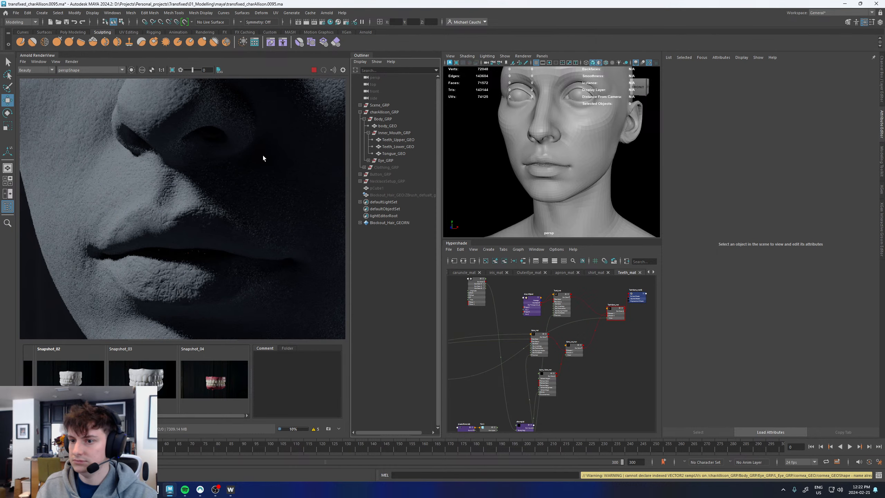
Check the inner corner of the eye in the render, then stop rendering and close the render view
scroll(270, 157, "down", 5)
scroll(243, 149, "up", 4)
middle_click_drag(262, 101, 224, 166, "alt")
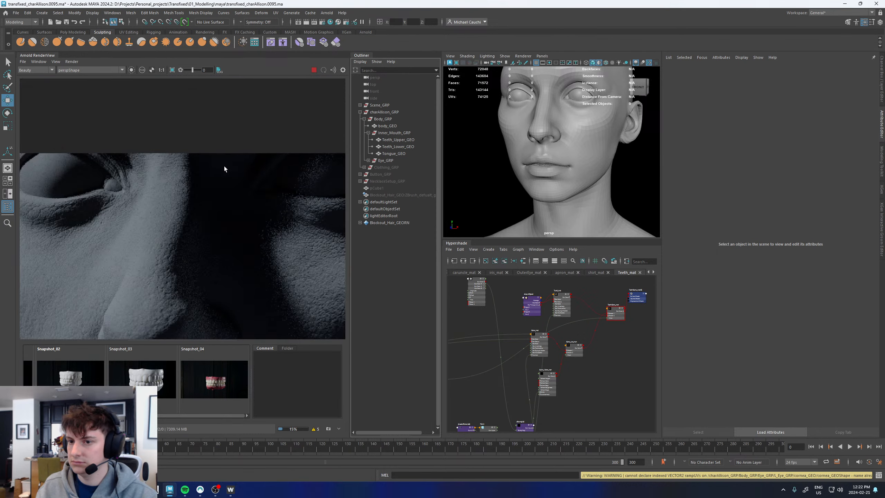
scroll(53, 191, "up", 4)
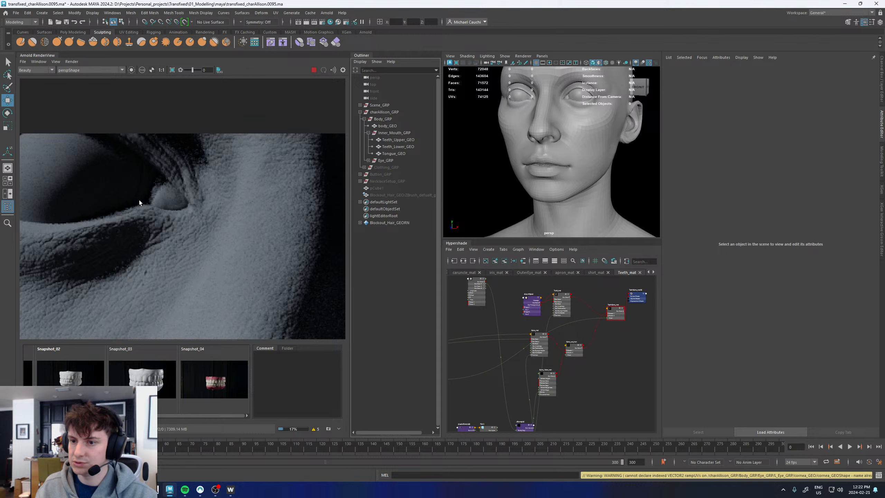
left_click(313, 71)
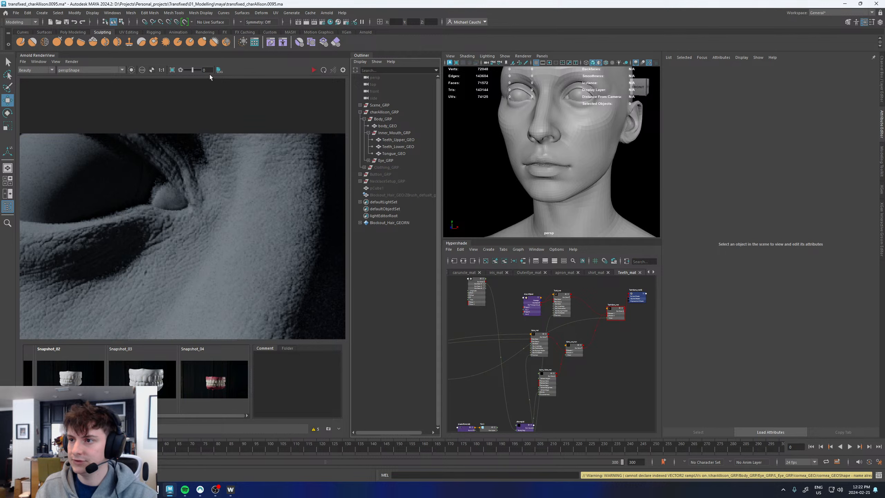
double_click(42, 56)
Examine the fit of the left eye's cornea mesh against the eyelids in the viewport
middle_click_drag(340, 143, 363, 235, "alt")
left_click_drag(374, 131, 397, 138, "alt")
middle_click_drag(397, 139, 333, 147, "alt")
right_click_drag(333, 147, 443, 183, "alt")
left_click(443, 184)
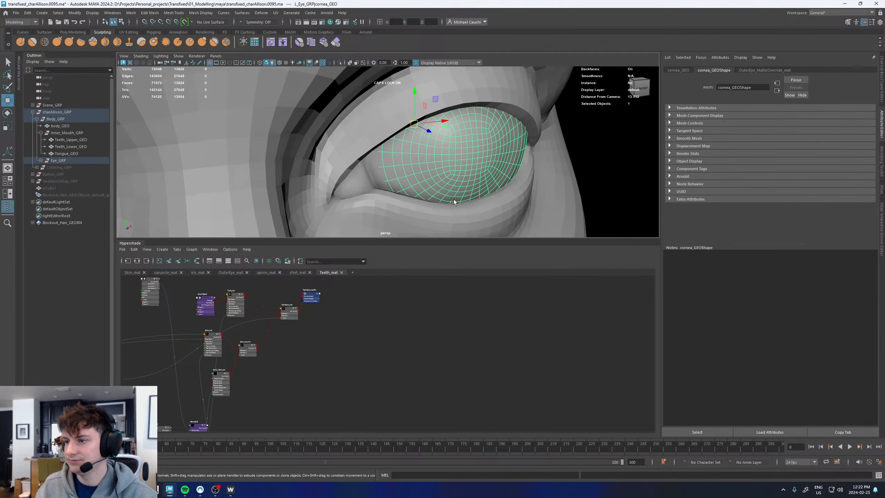
left_click_drag(454, 200, 396, 188, "alt")
right_click_drag(397, 189, 203, 177, "alt")
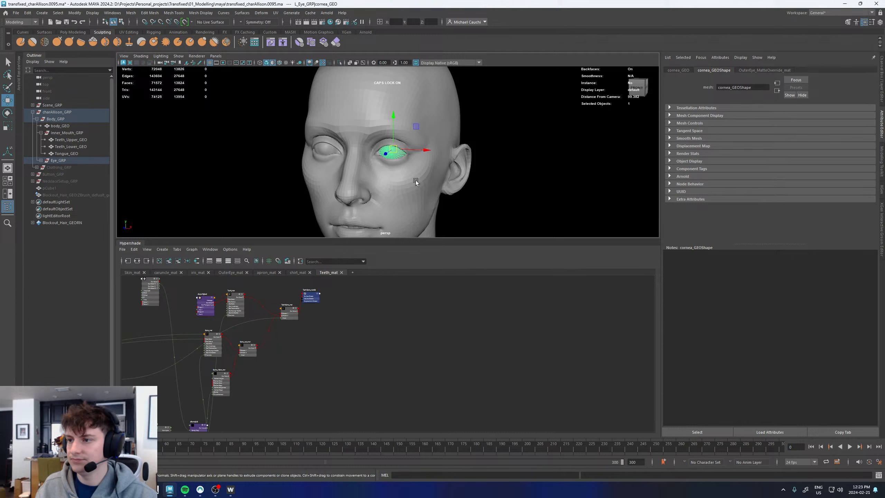
Unhide Clothing_GRP and view the clothed character's head and upper body from the front
scroll(414, 179, "down", 4)
left_click_drag(414, 191, 414, 186, "alt")
left_click(59, 167)
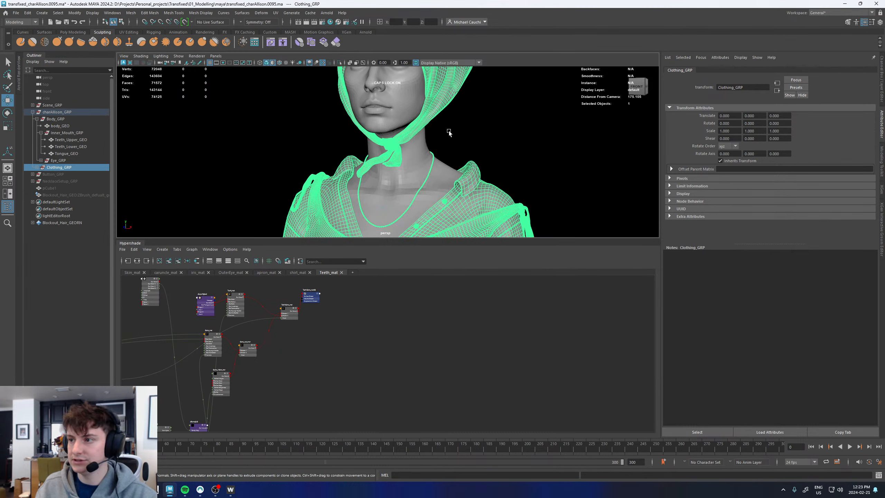
middle_click_drag(442, 145, 448, 102, "alt")
left_click(484, 117)
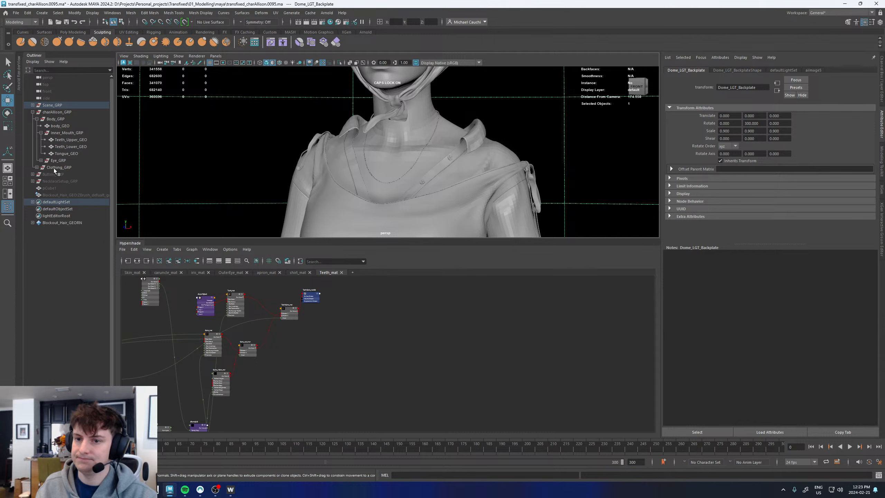
scroll(396, 121, "down", 4)
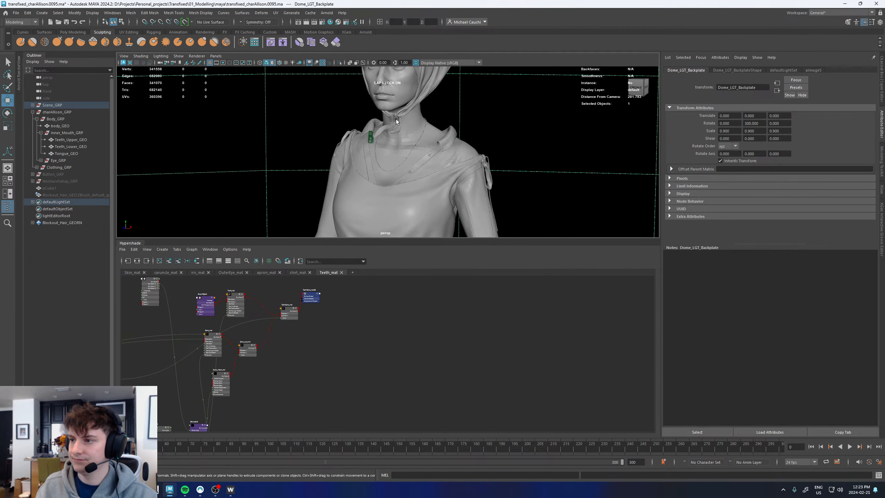
left_click_drag(396, 120, 423, 154, "alt")
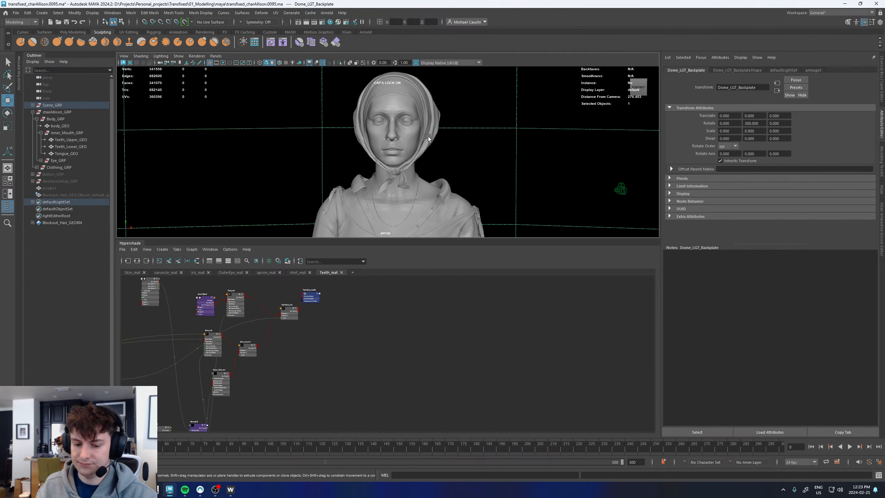
Reopen the Arnold render view and start rendering the clothed character through RenderCAM_BShape, with the whole frame in view
left_click(19, 75)
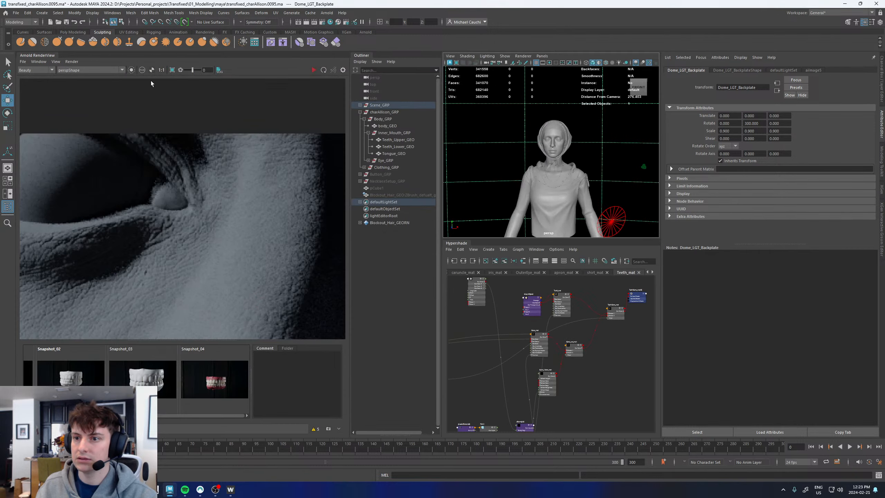
left_click(80, 71)
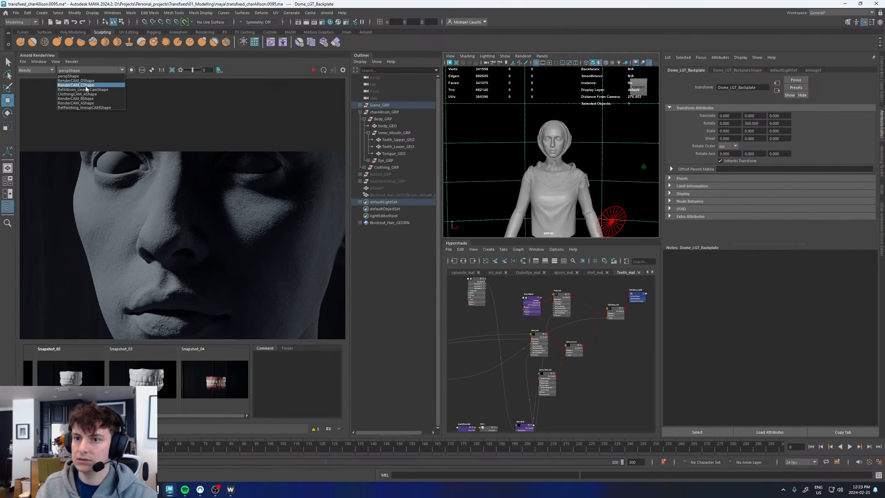
left_click(91, 99)
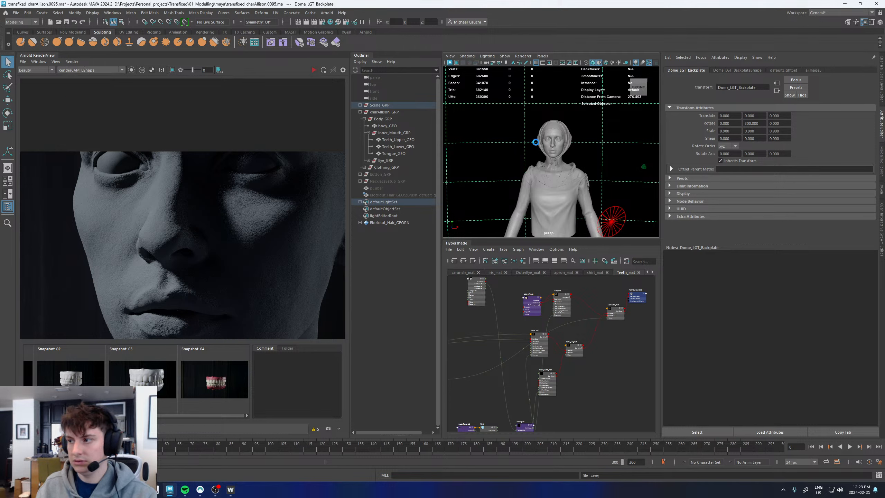
left_click(313, 71)
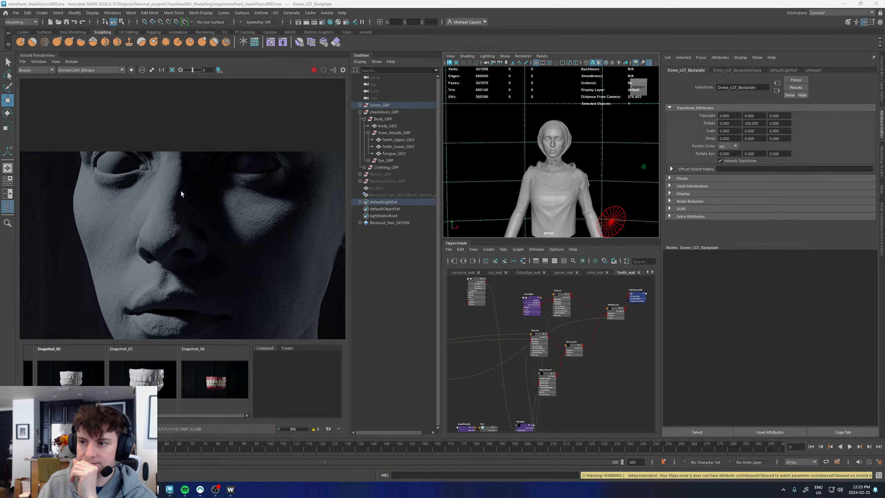
scroll(181, 190, "down", 2)
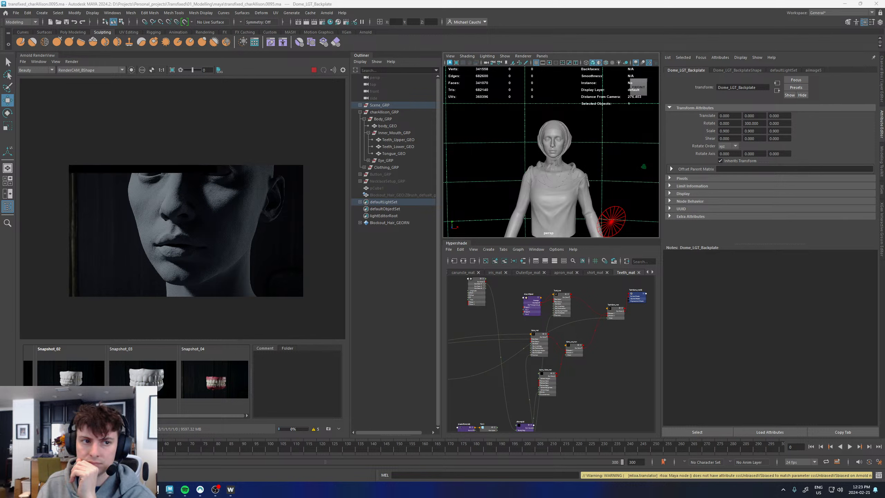
Bring the Chrome window over Maya, enlarge it, and search Google Images for "cottage core clothing"
left_click_drag(0, 244, 456, 154)
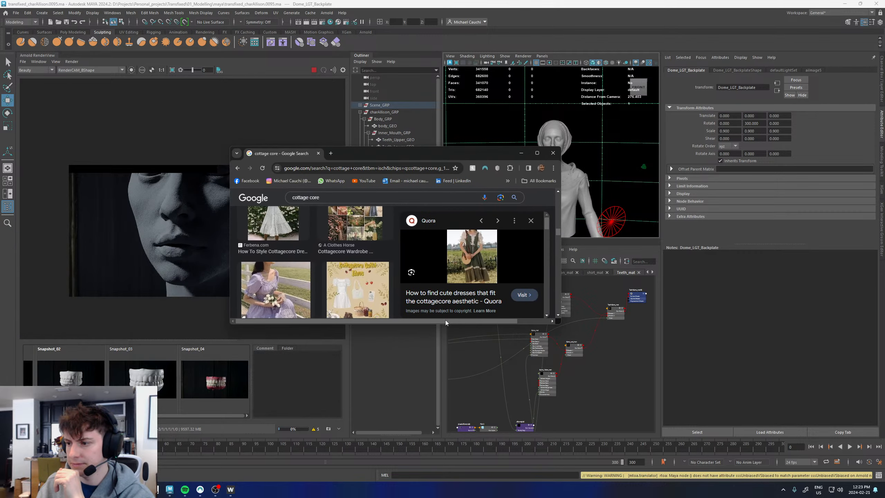
left_click_drag(440, 324, 440, 405)
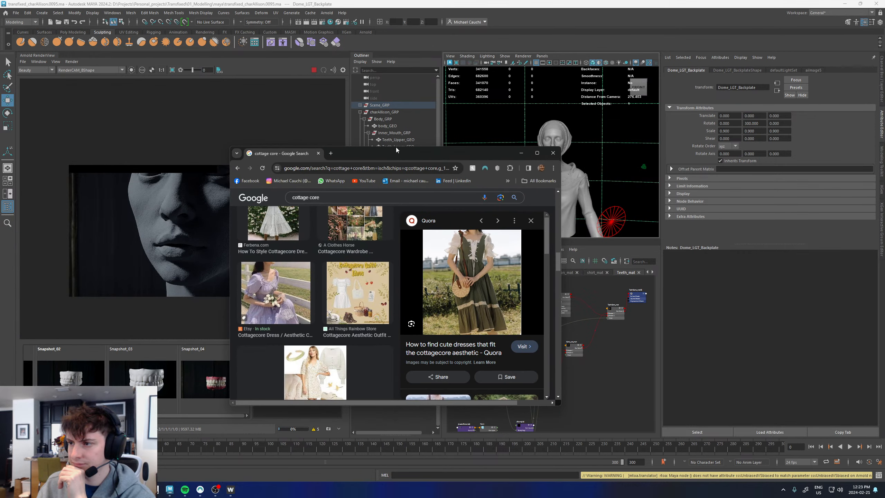
left_click_drag(396, 147, 394, 26)
scroll(344, 147, "up", 15)
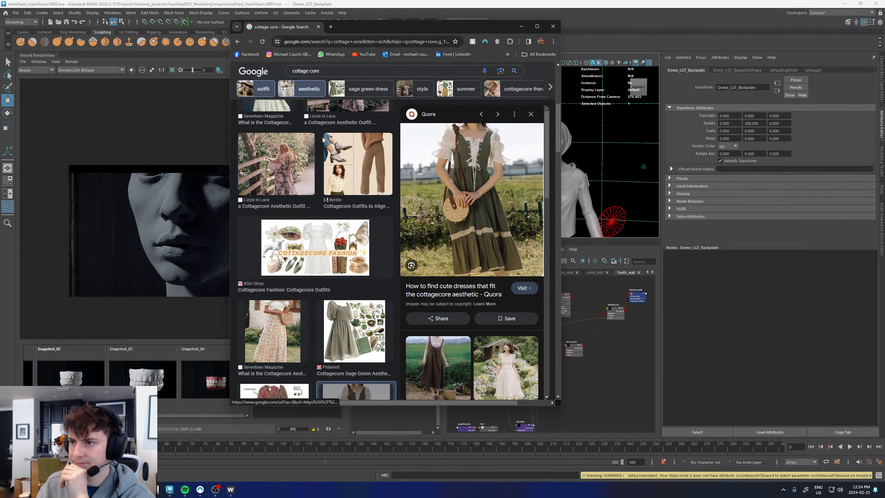
left_click(323, 73)
type("clot")
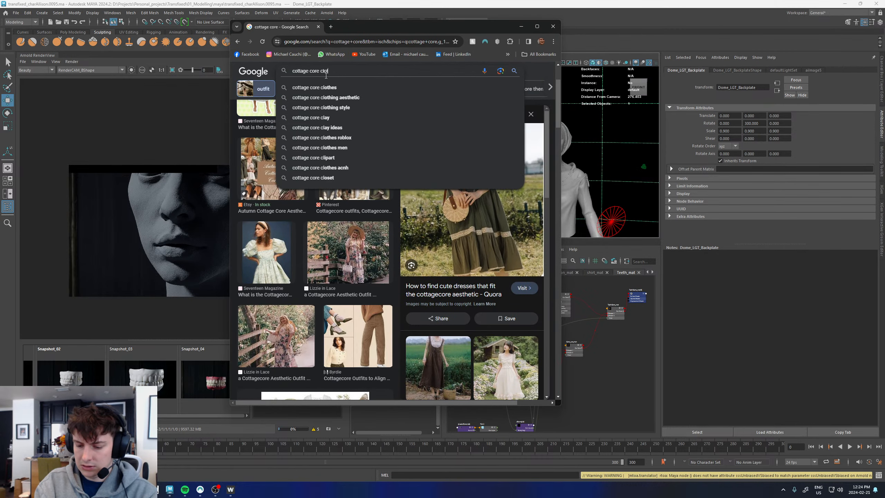
type("hing")
key("Return")
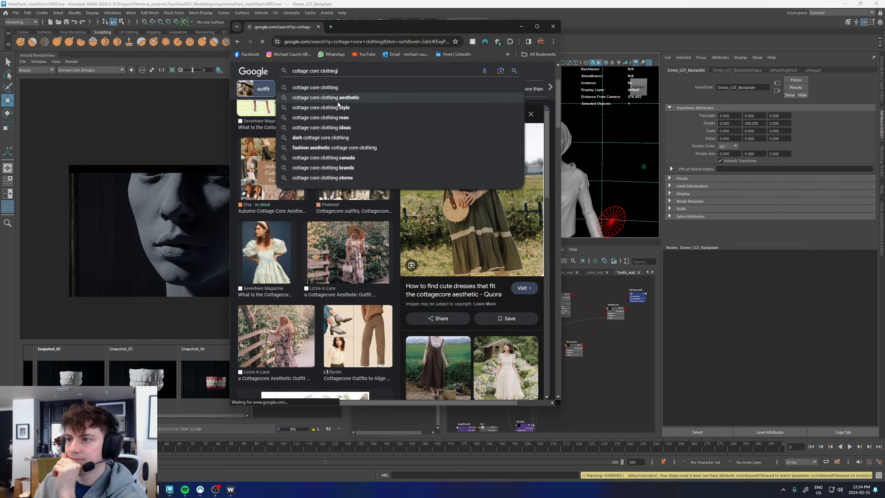
Filter the cottage core clothing image results to the Large size
left_click(508, 100)
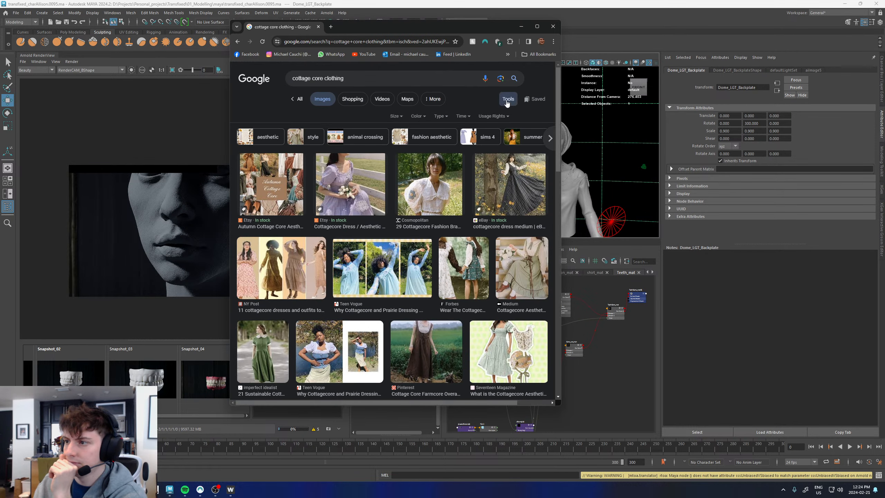
left_click(397, 117)
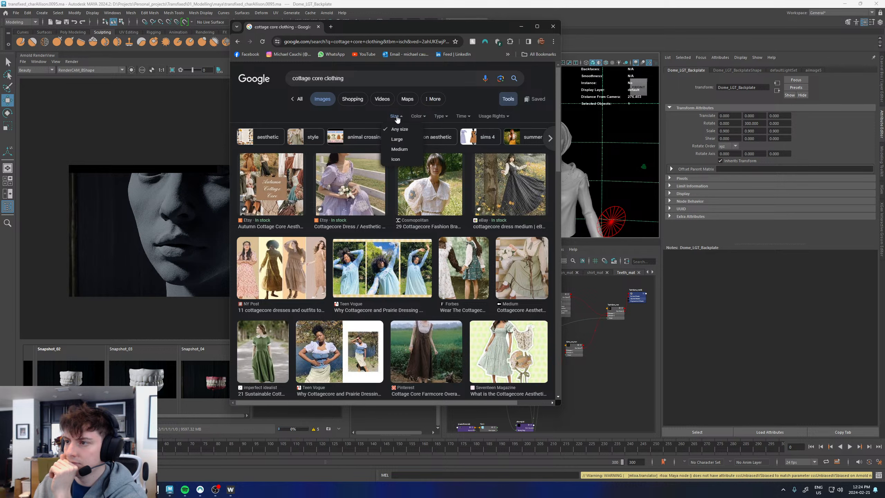
left_click(398, 140)
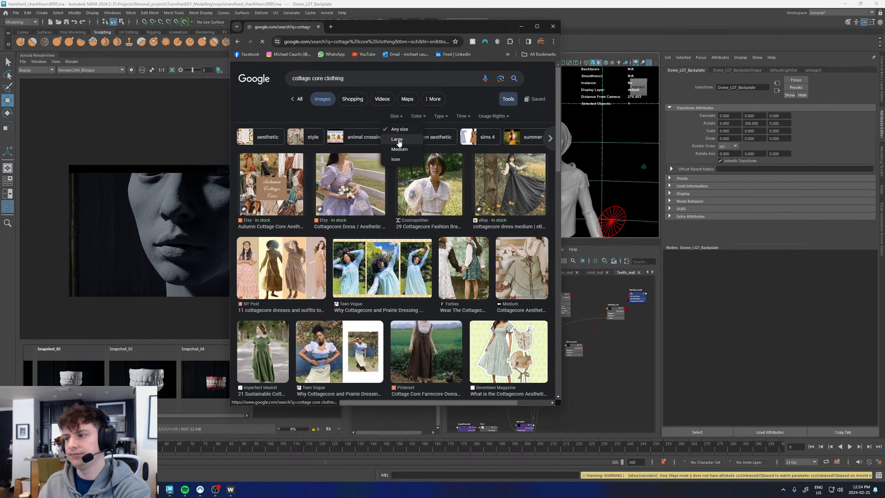
Examine the cottagecore blouse and dress photos from Vogue India, Cosmopolitan, The Trend Spotter and tclnigerialtd.com as clothing references
scroll(363, 227, "down", 1)
scroll(362, 224, "down", 10)
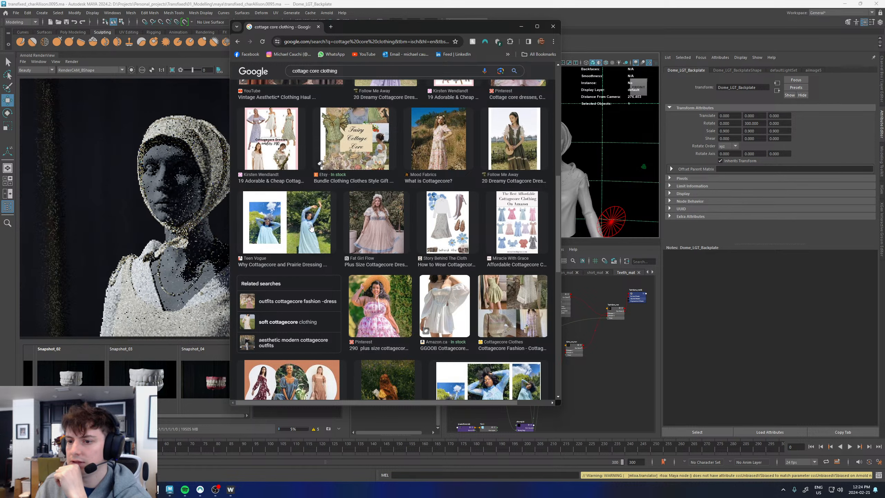
scroll(414, 198, "down", 1)
scroll(414, 198, "down", 2)
scroll(408, 203, "down", 3)
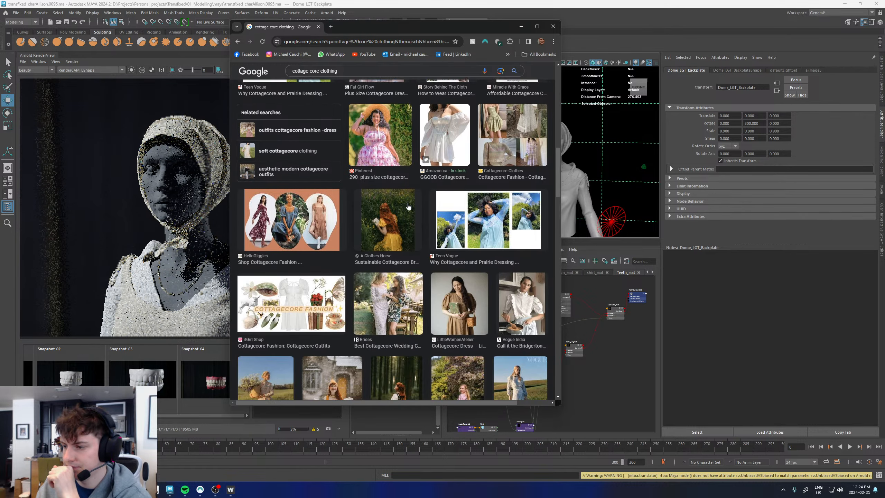
left_click(510, 294)
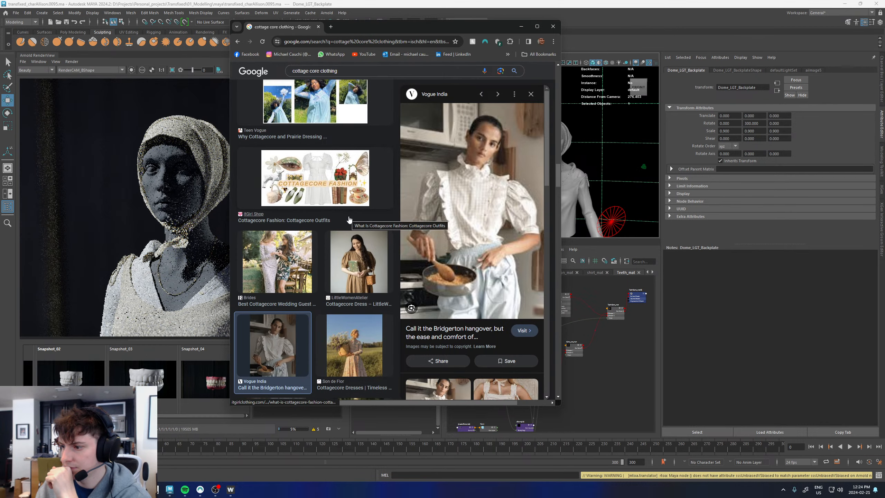
scroll(433, 215, "down", 5)
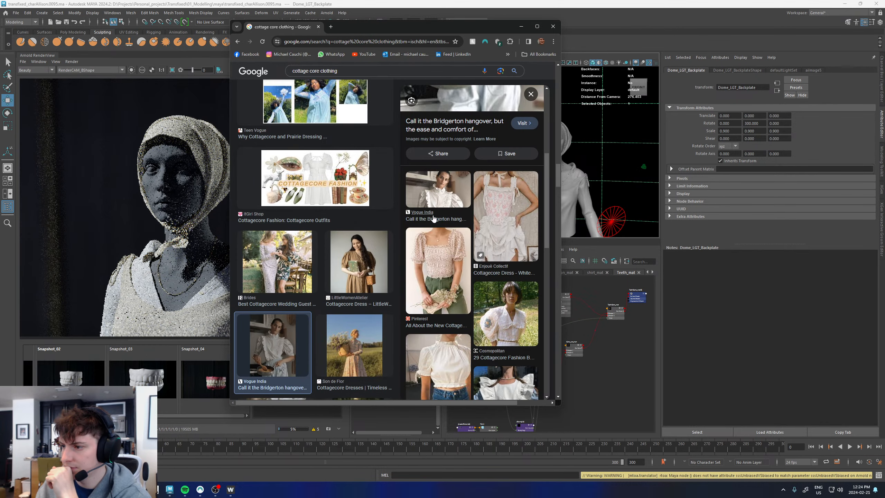
left_click(504, 251)
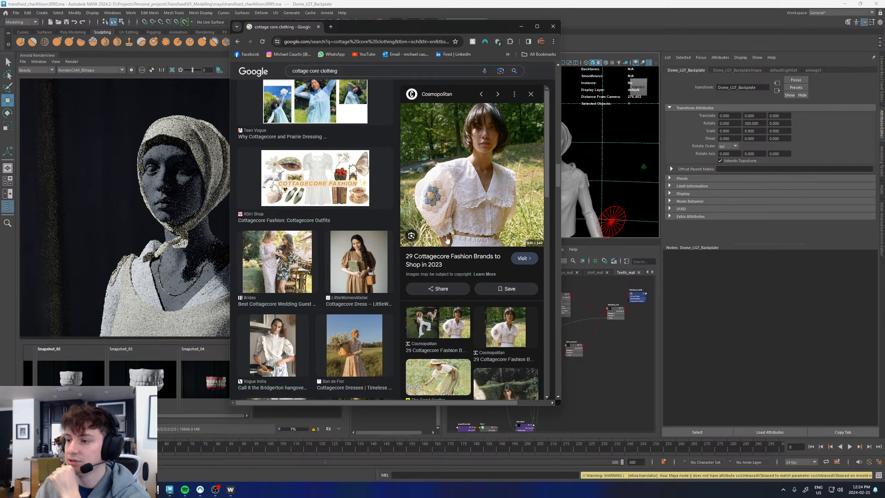
scroll(449, 238, "down", 1)
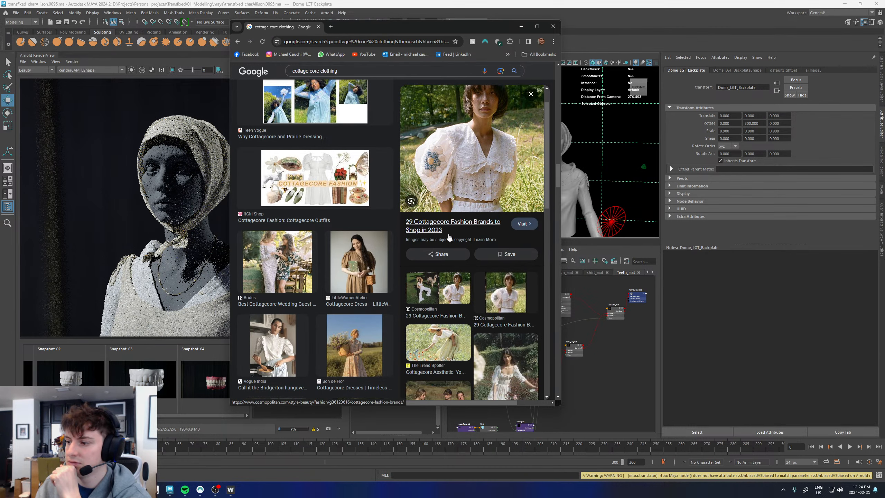
left_click(434, 348)
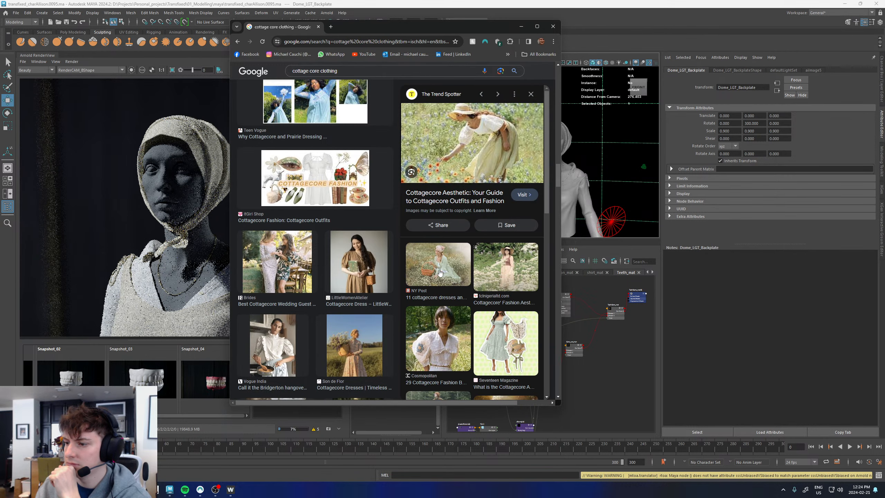
left_click(507, 263)
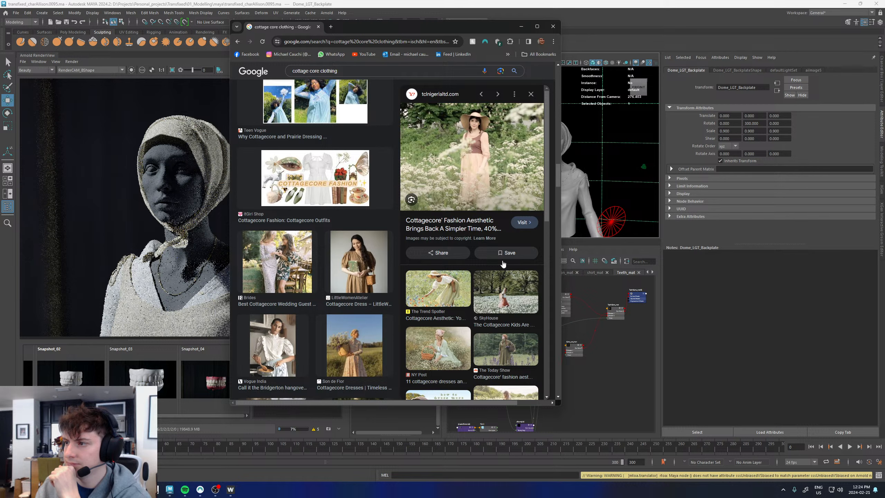
Look further through the results and examine the dark cottagecore corset outfit photos from A Clothes Horse
scroll(327, 294, "down", 5)
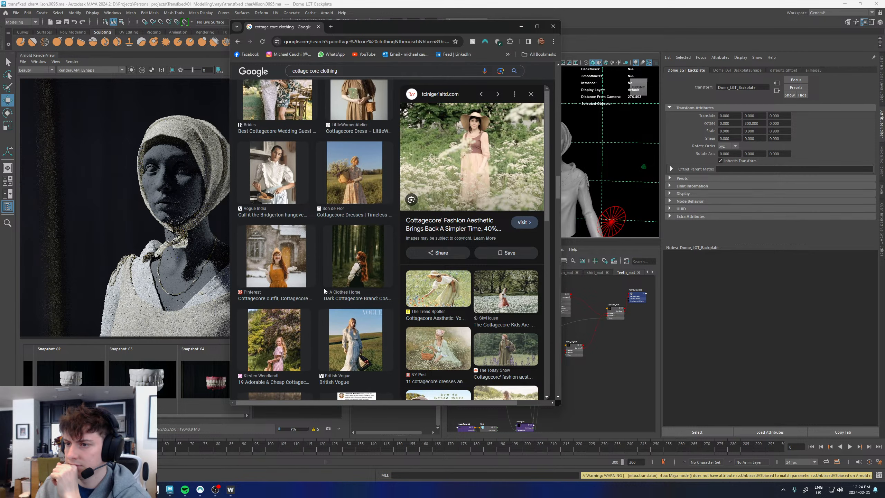
scroll(309, 249, "down", 7)
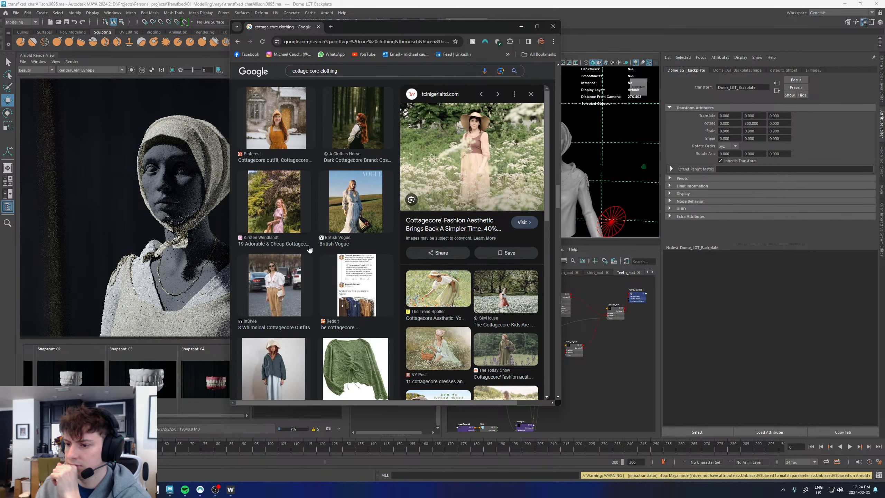
scroll(309, 249, "down", 9)
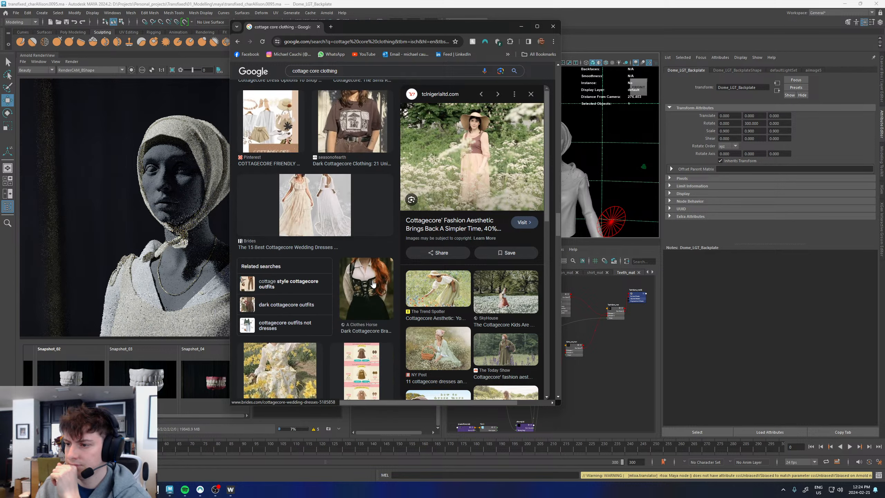
scroll(371, 281, "down", 2)
left_click(366, 229)
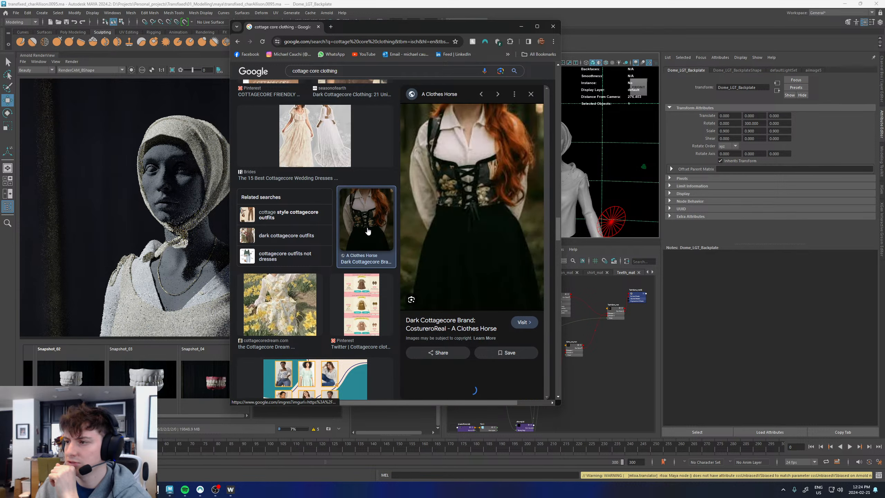
scroll(440, 243, "down", 7)
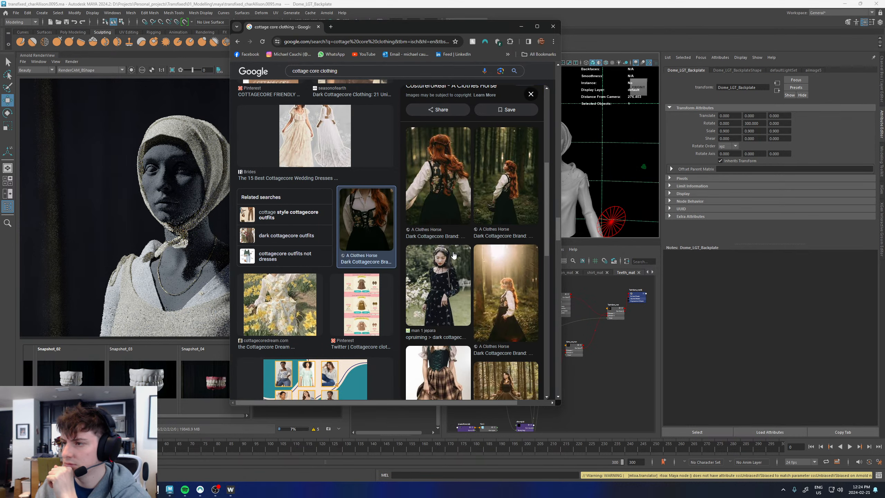
left_click(497, 275)
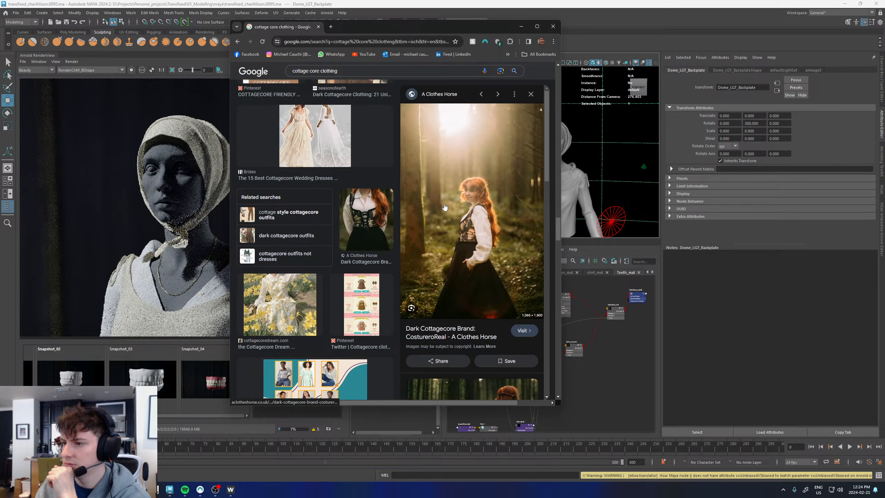
scroll(462, 258, "down", 5)
left_click(442, 262)
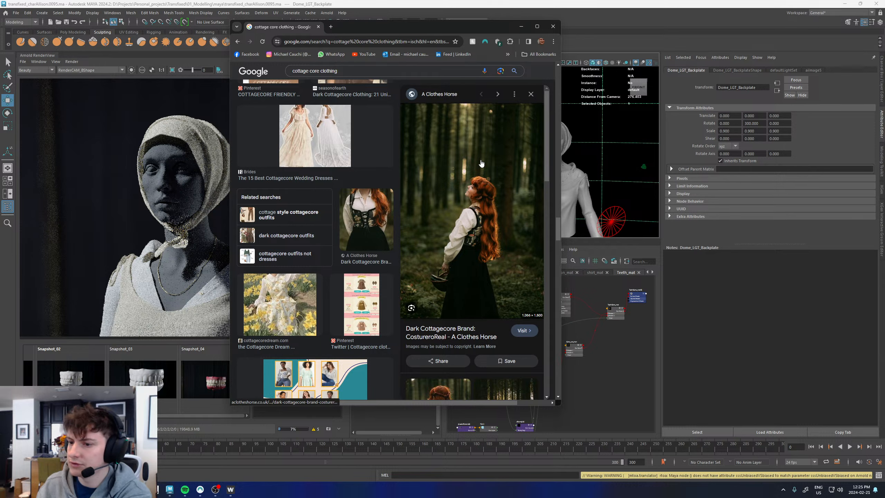
Examine the printed dress on Facebook, the Austrian trachten outfits on Reddit and the grey dress from Vintage Dancer
scroll(362, 198, "down", 5)
scroll(362, 198, "down", 3)
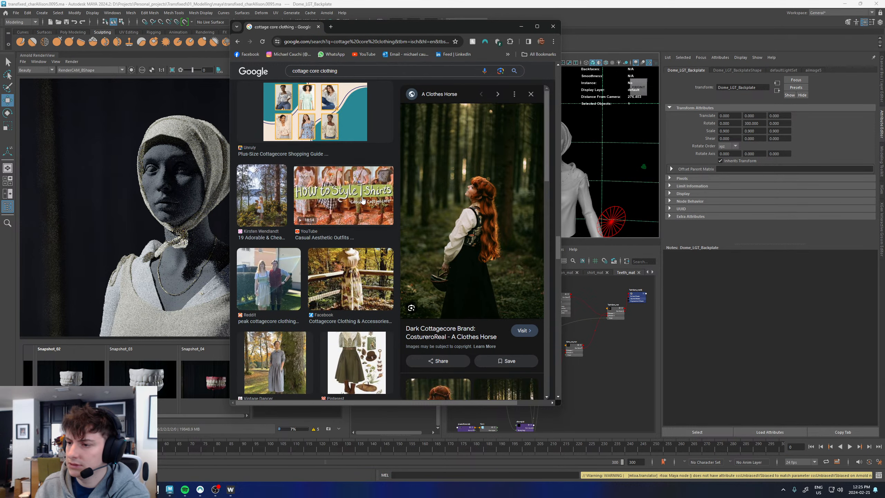
left_click(356, 287)
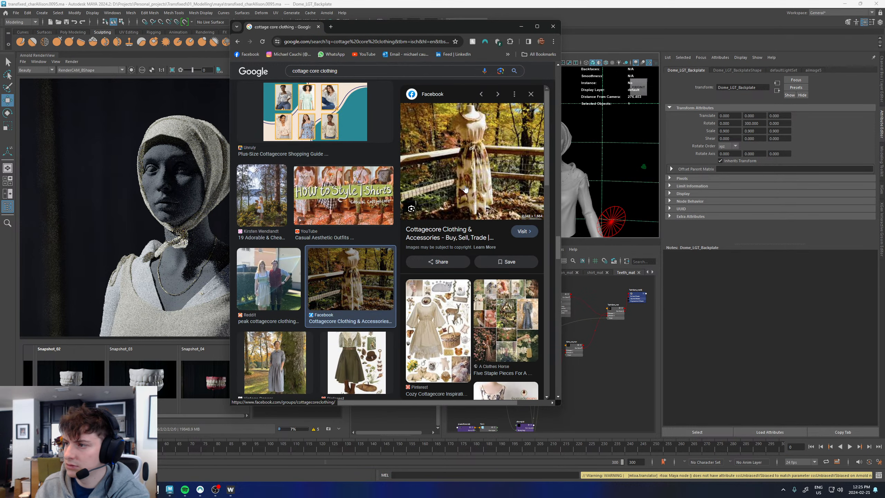
scroll(307, 188, "down", 1)
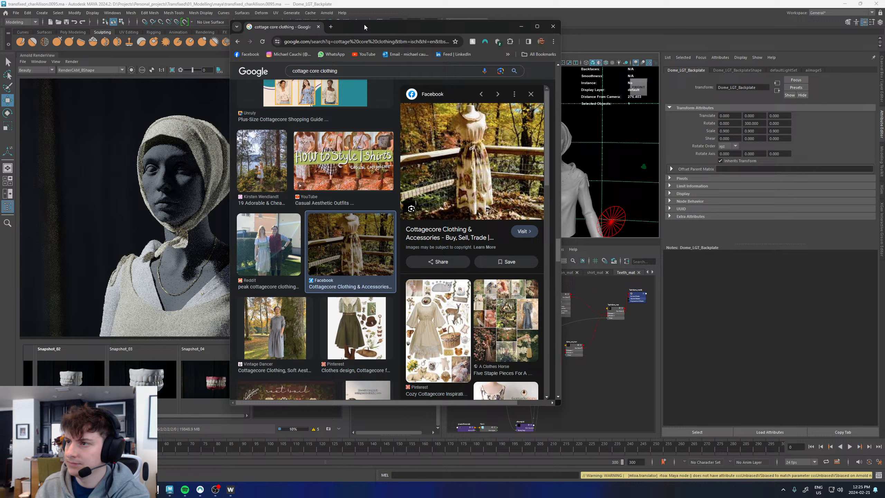
left_click(267, 227)
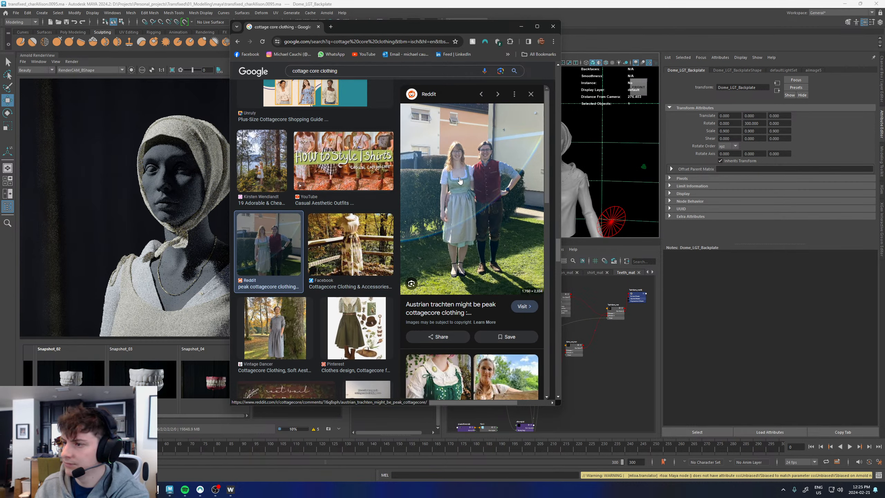
scroll(295, 225, "down", 3)
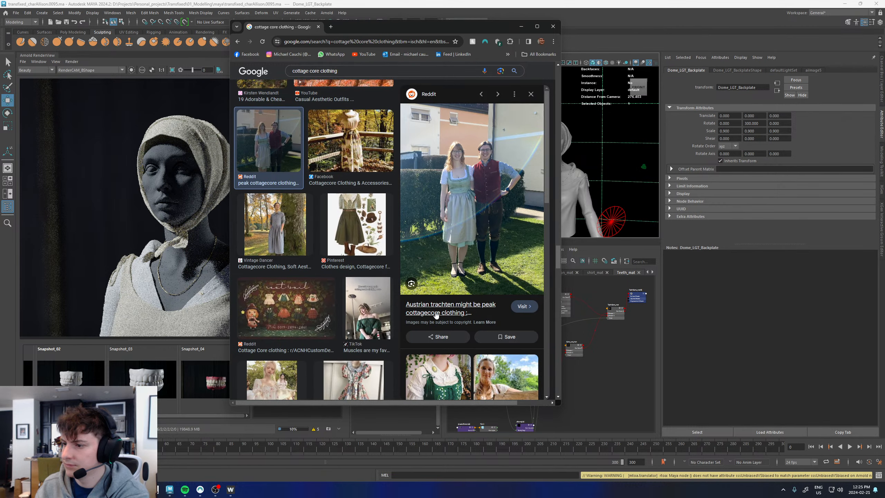
left_click(280, 233)
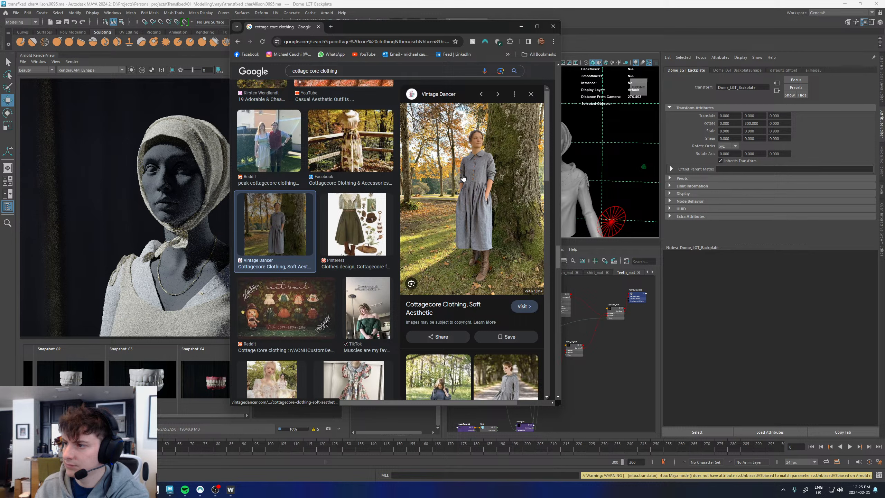
scroll(453, 184, "down", 2)
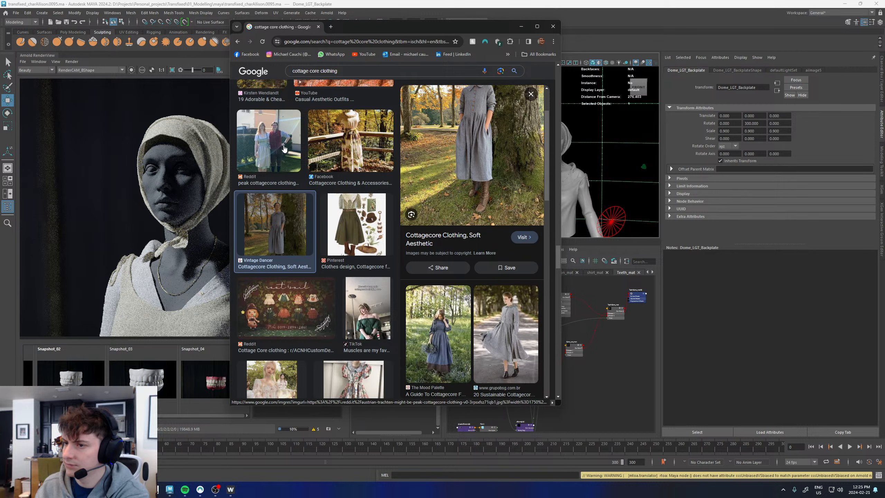
Run an image search for "austrian trachten" from the Reddit trachten result and open the Pinterest photo of the seated couple
left_click(268, 141)
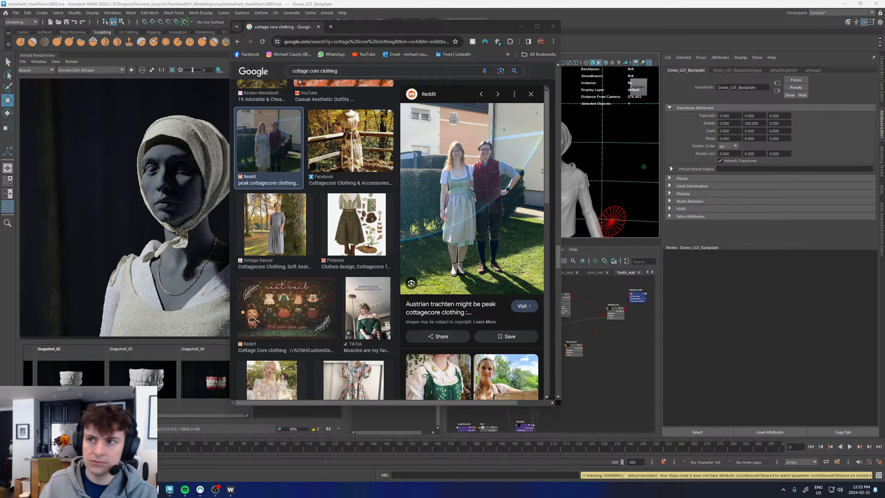
left_click_drag(125, 61, 451, 31)
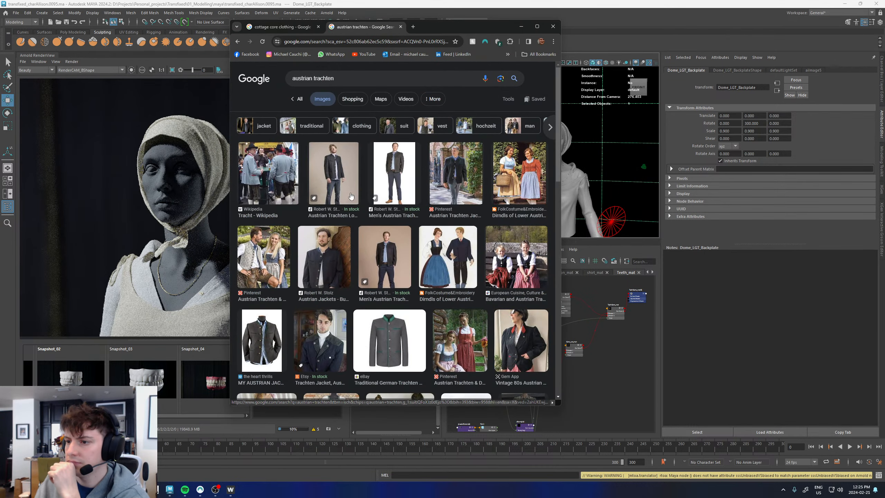
left_click(283, 254)
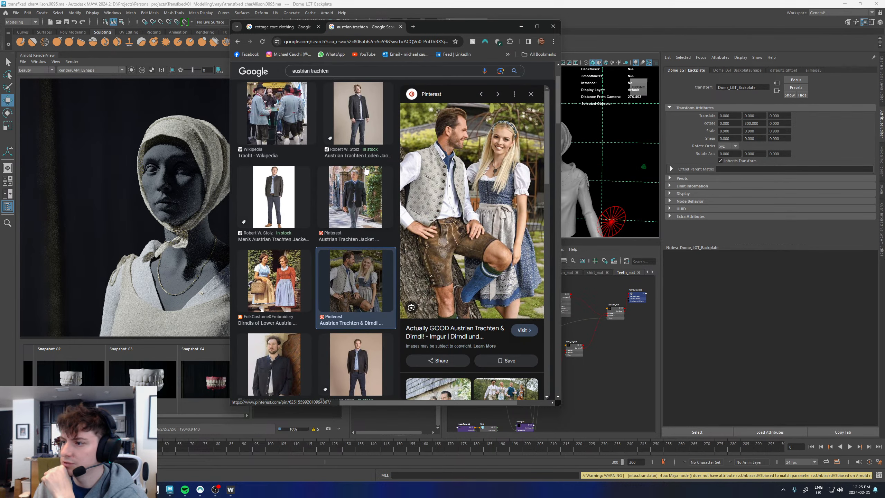
Examine the striped dirndls on the two girls, the blue and red dirndls on Pinterest and the red Etsy trachten wool dress
scroll(306, 160, "down", 6)
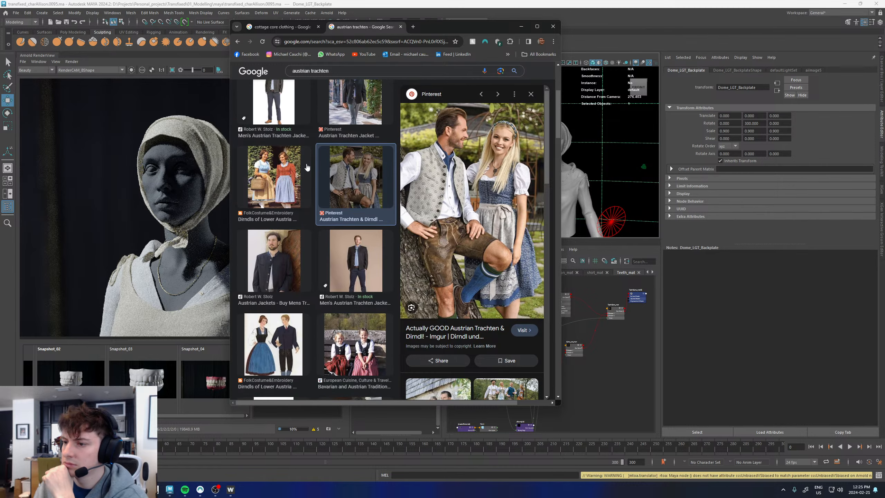
left_click(358, 196)
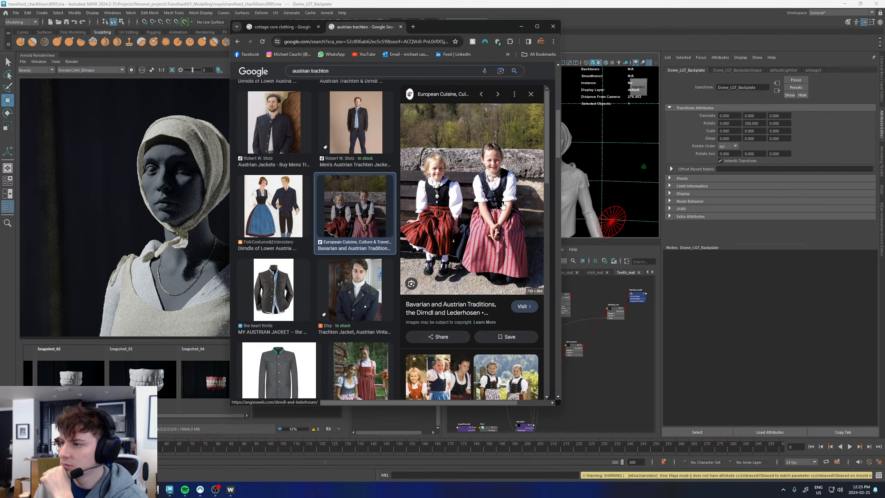
scroll(340, 204, "down", 3)
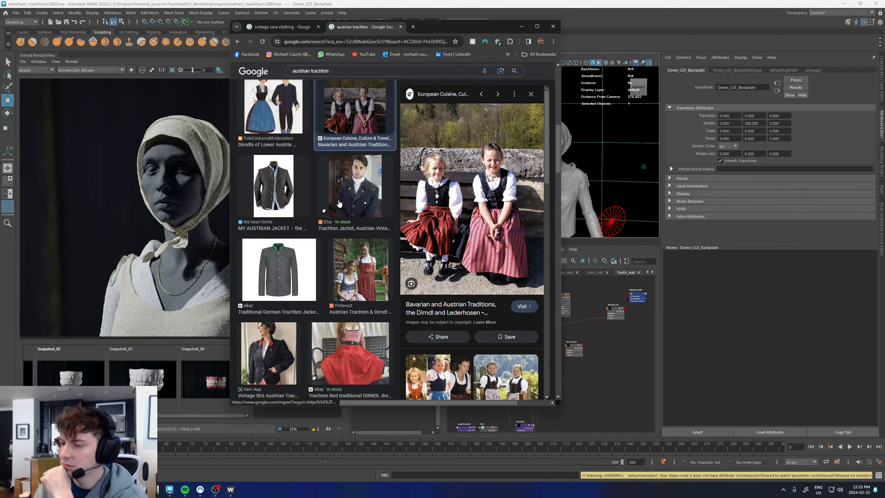
left_click(364, 268)
scroll(305, 223, "down", 1)
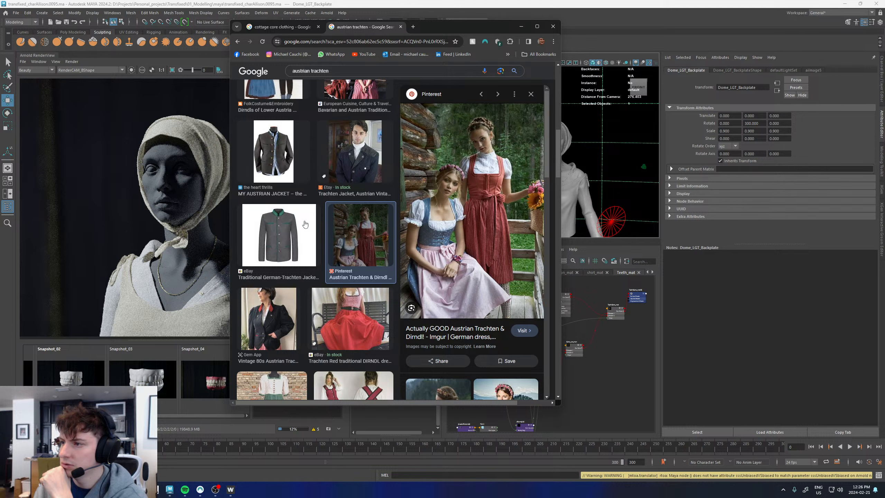
scroll(305, 224, "down", 3)
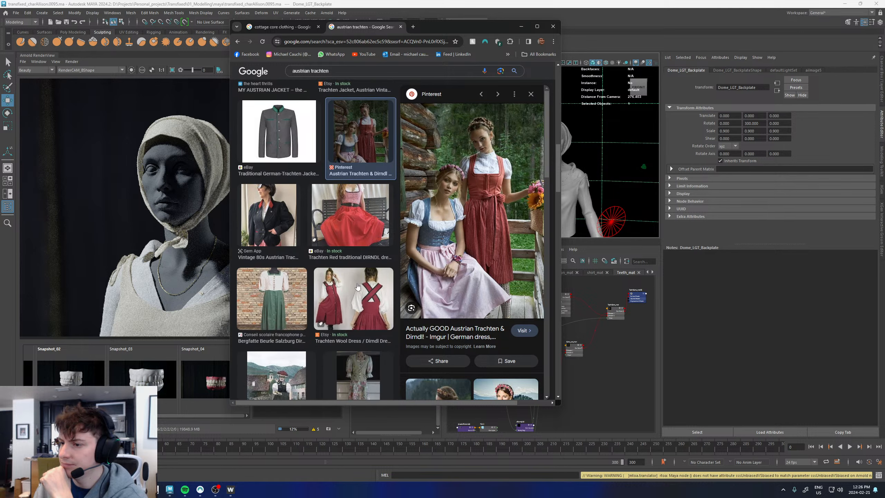
left_click(357, 287)
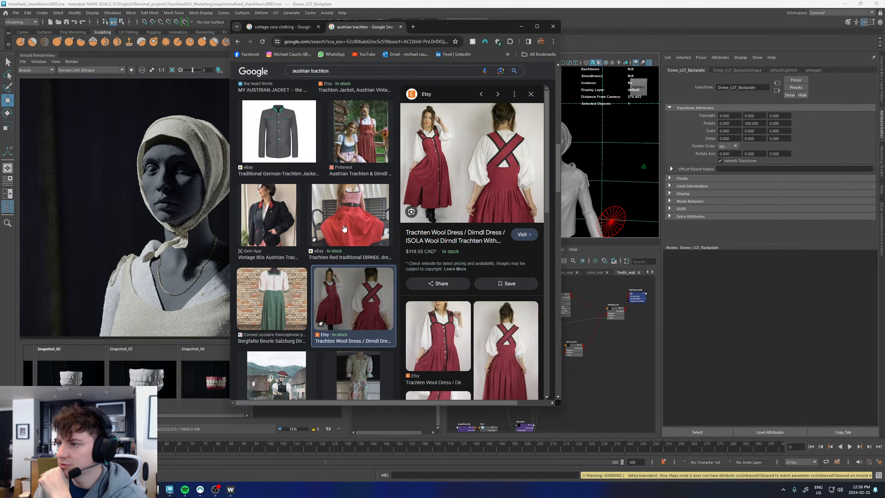
scroll(347, 227, "down", 4)
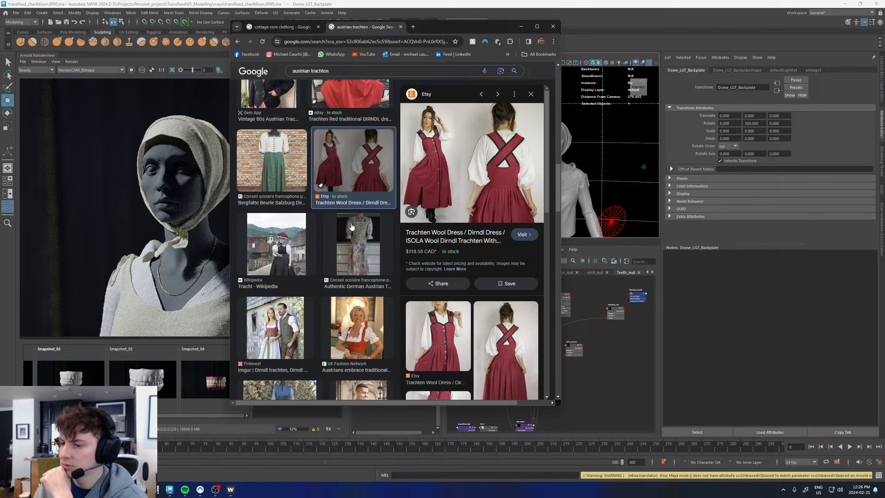
Open PureRef beside the browser and load the existing character reference board, showing the area around the Painting note
left_click(70, 489)
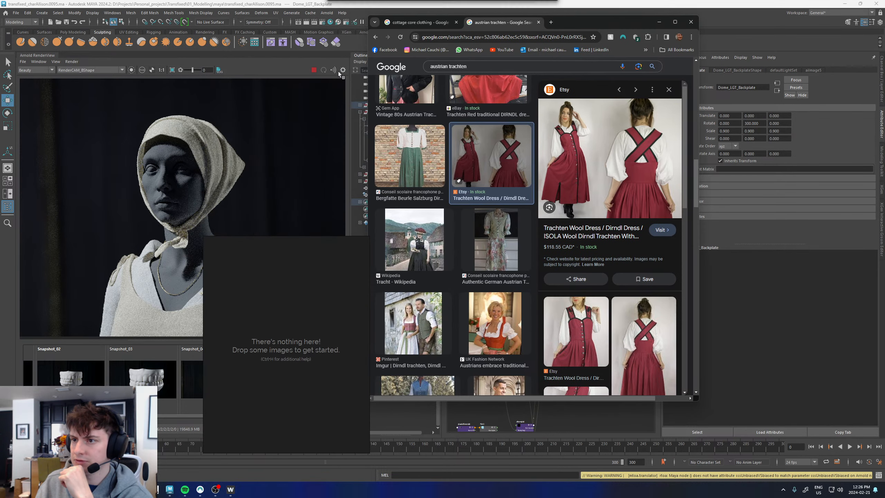
left_click_drag(446, 29, 583, 24)
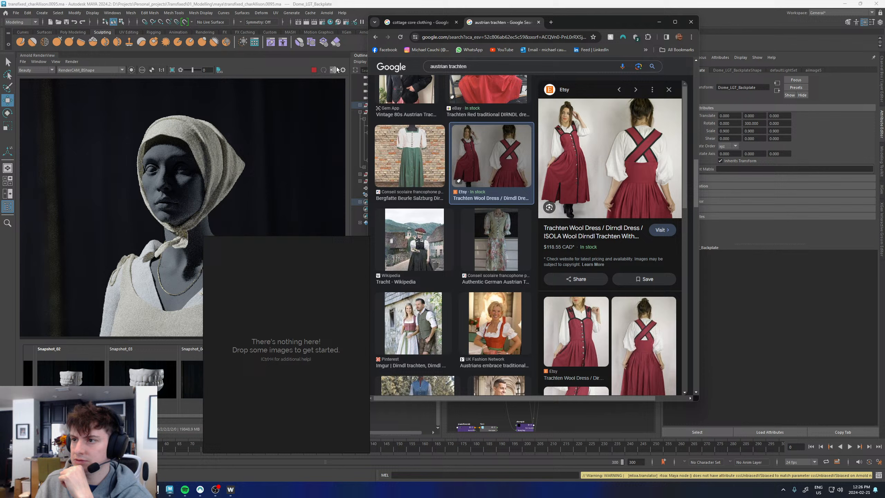
left_click(337, 68)
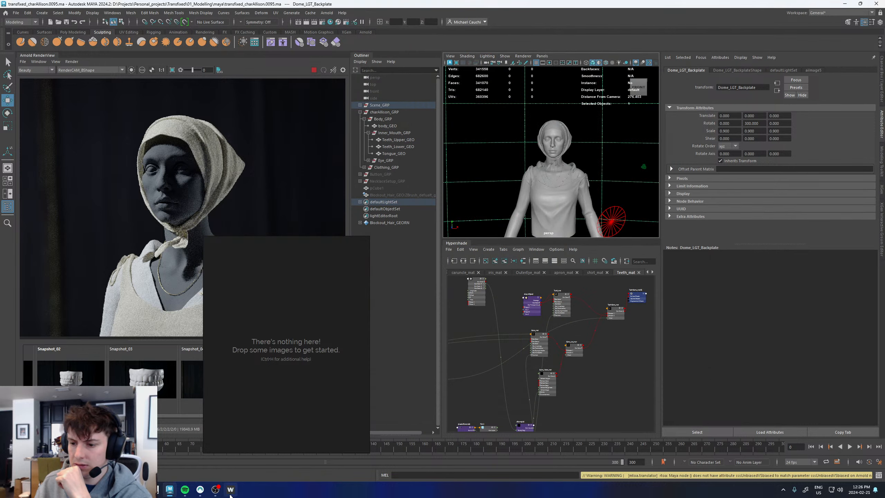
right_click(276, 352)
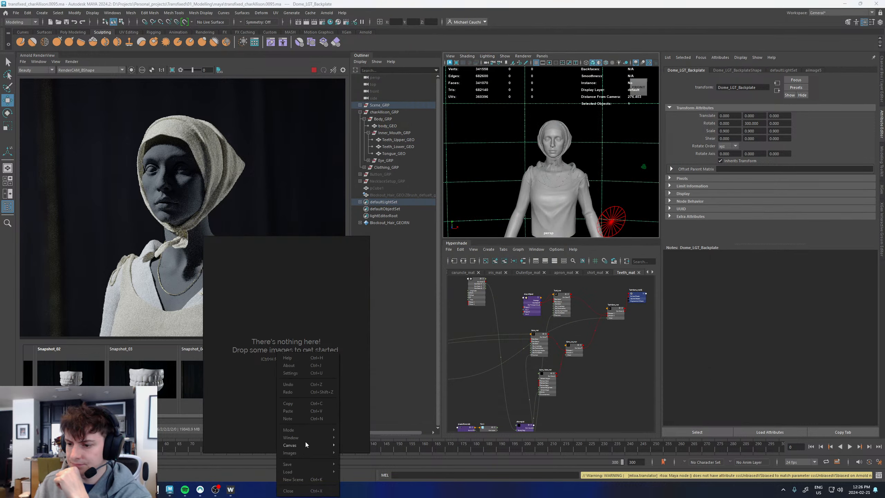
mouse_move(295, 471)
mouse_move(361, 479)
left_click(422, 479)
left_click_drag(311, 387, 324, 250)
left_click(351, 292)
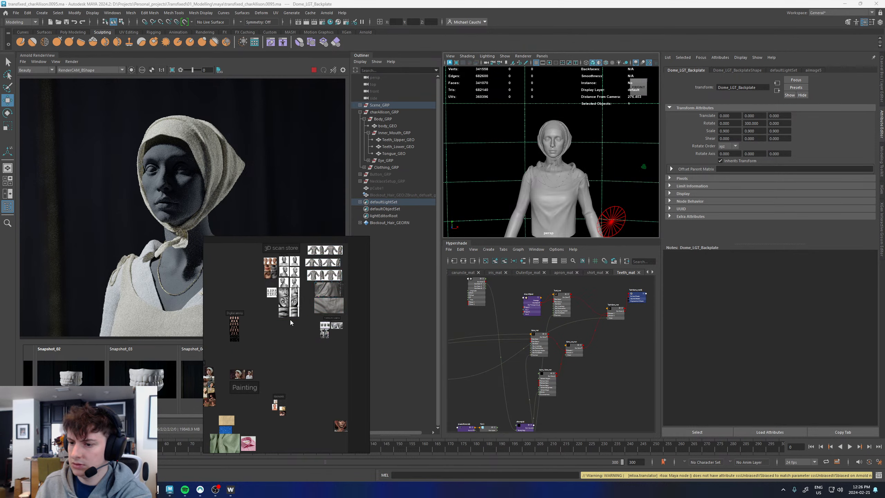
scroll(291, 319, "up", 1)
middle_click_drag(291, 319, 303, 273)
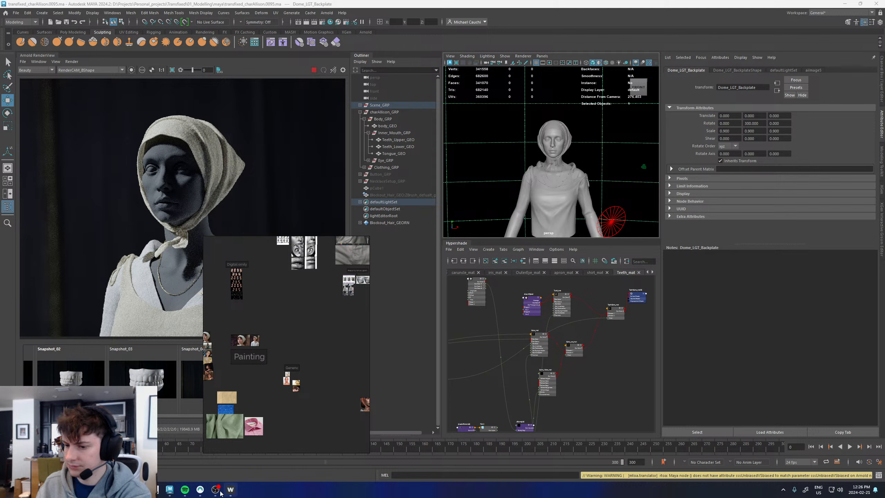
Switch back to the Chrome image results and copy the search phrase "austrian trachten"
mouse_move(200, 489)
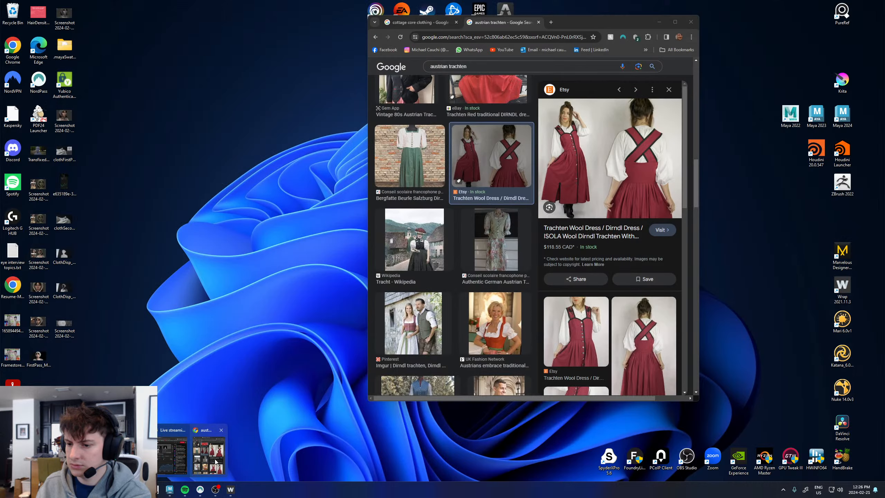
left_click(209, 457)
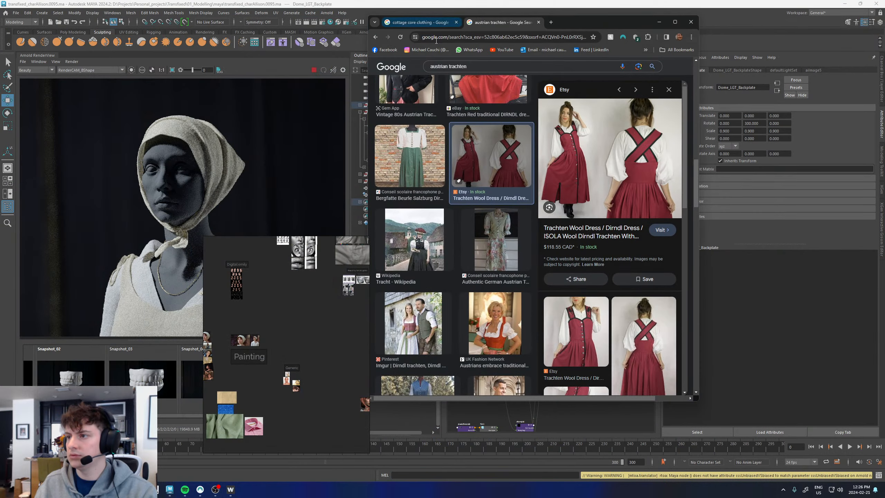
left_click(460, 68)
key("ctrl+a")
key("ctrl+c")
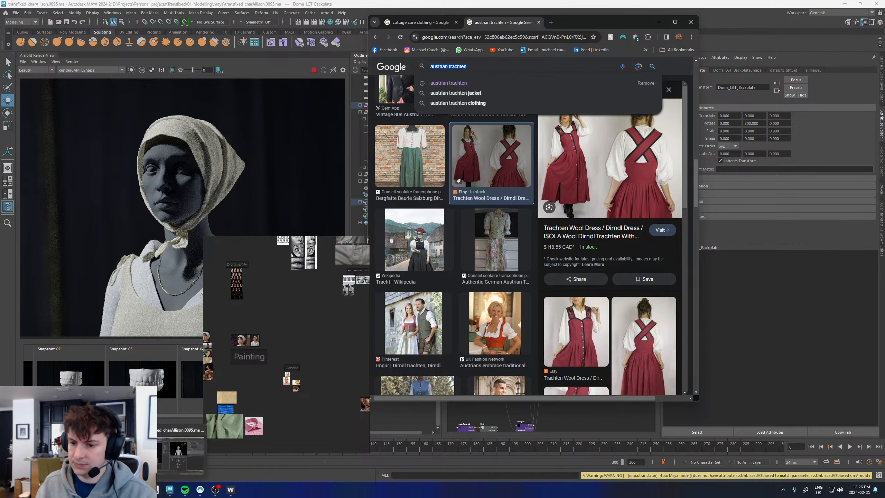
Add an "austrian trachten" note to the PureRef board beneath the Anatomy for sculptors images and scale it down
left_click(170, 490)
middle_click_drag(327, 323, 290, 400)
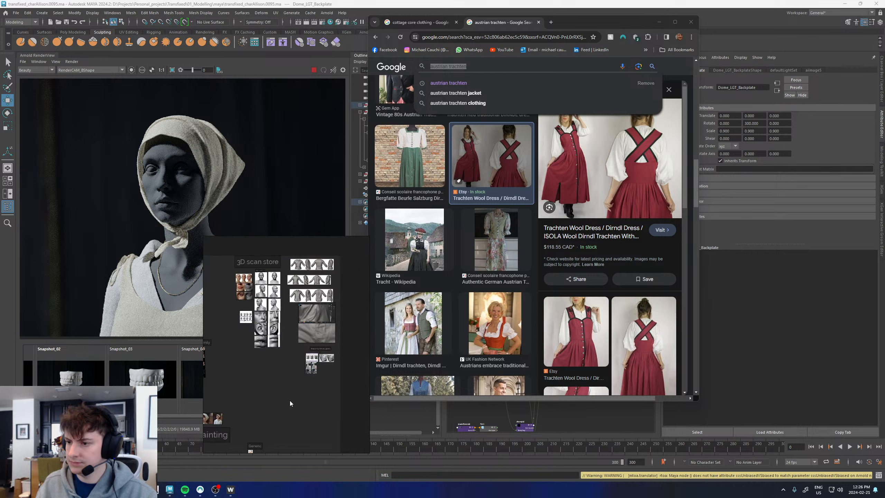
middle_click_drag(280, 366, 298, 334)
key("ctrl+n")
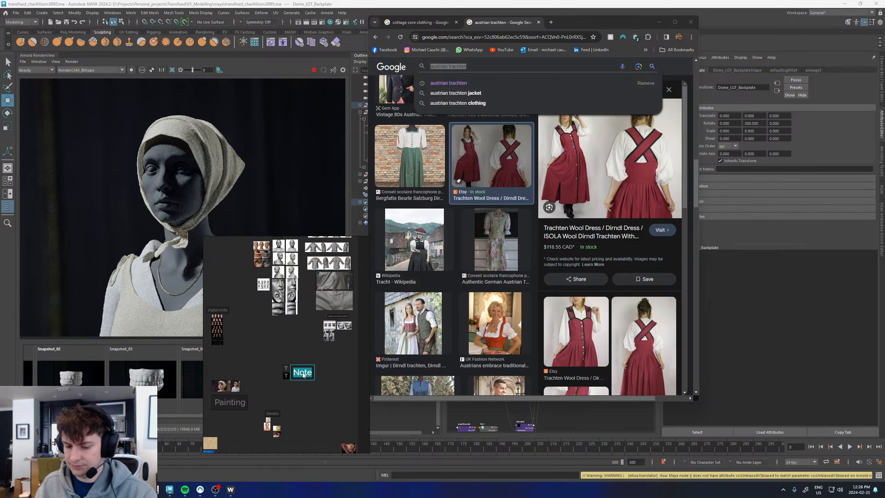
key("BackSpace")
key("ctrl+v")
scroll(335, 377, "up", 3)
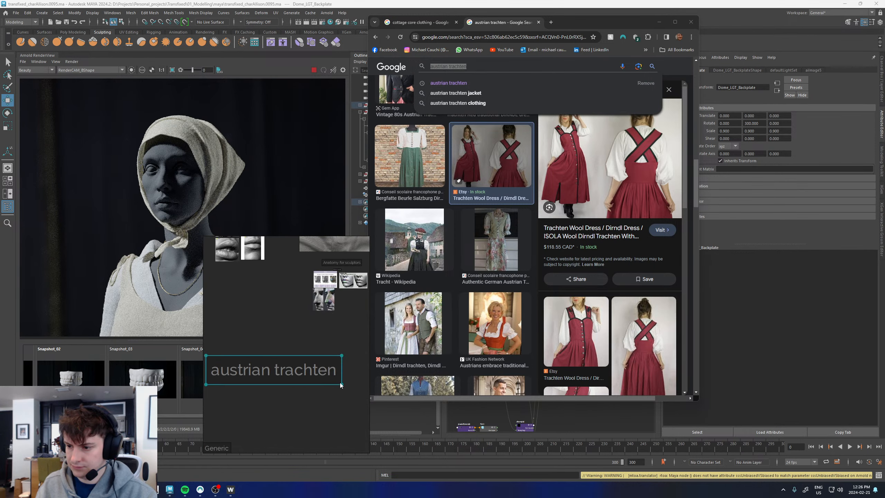
left_click_drag(342, 382, 350, 355)
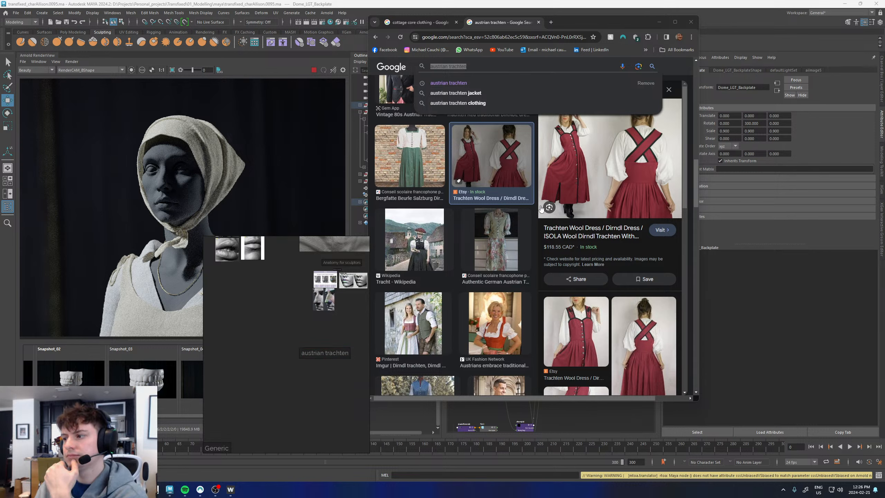
Look further through the trachten results and examine the couple photos from Pinterest and FREY as dirndl references
scroll(463, 240, "down", 4)
left_click(415, 188)
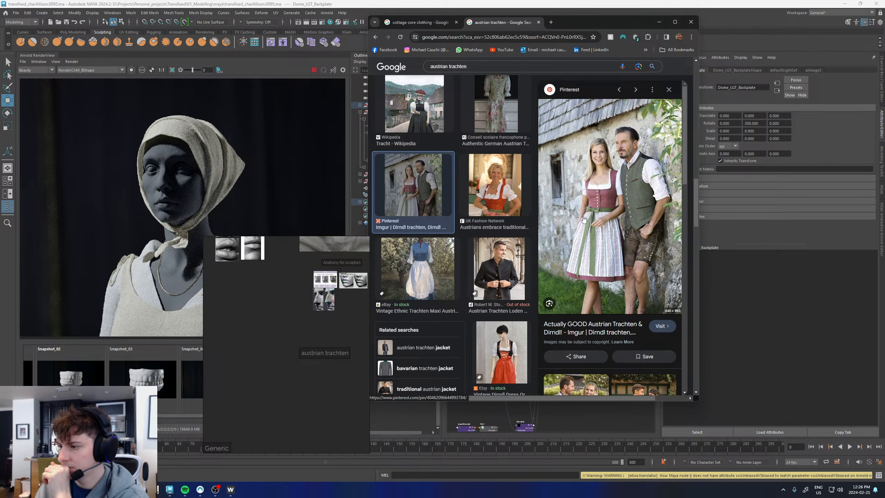
scroll(584, 219, "down", 4)
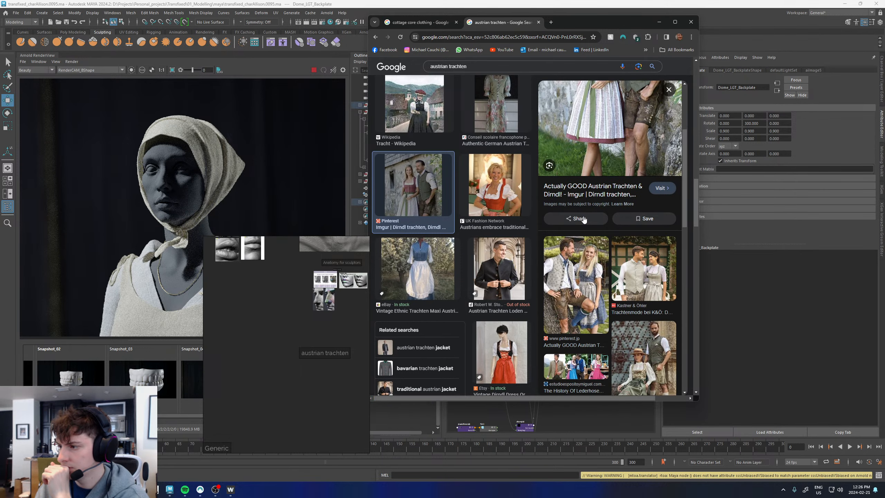
scroll(584, 219, "up", 4)
scroll(584, 219, "down", 4)
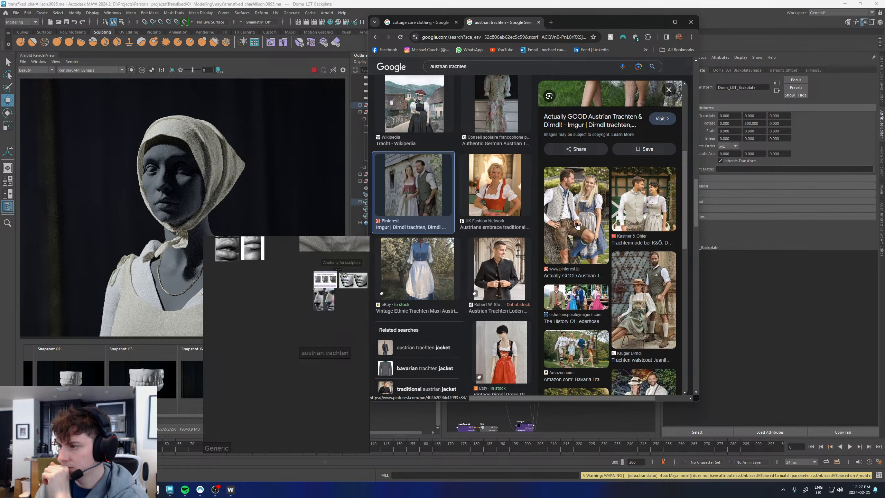
left_click(578, 225)
scroll(580, 226, "down", 5)
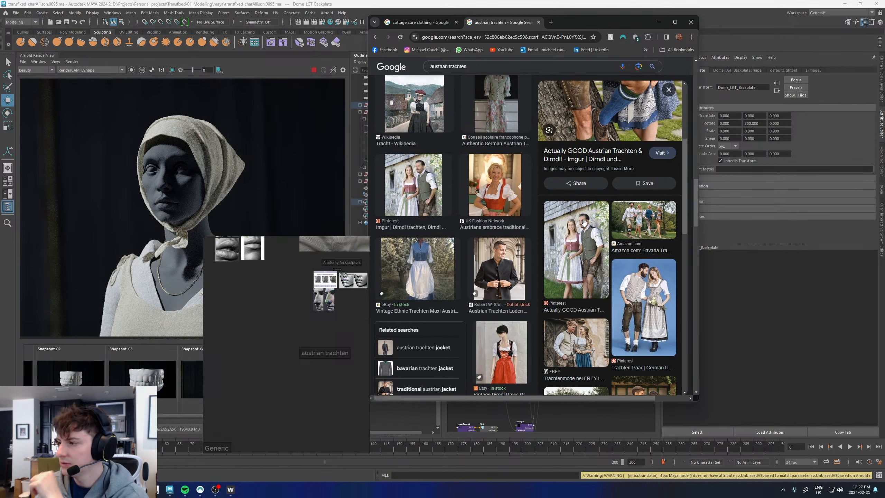
scroll(604, 267, "down", 4)
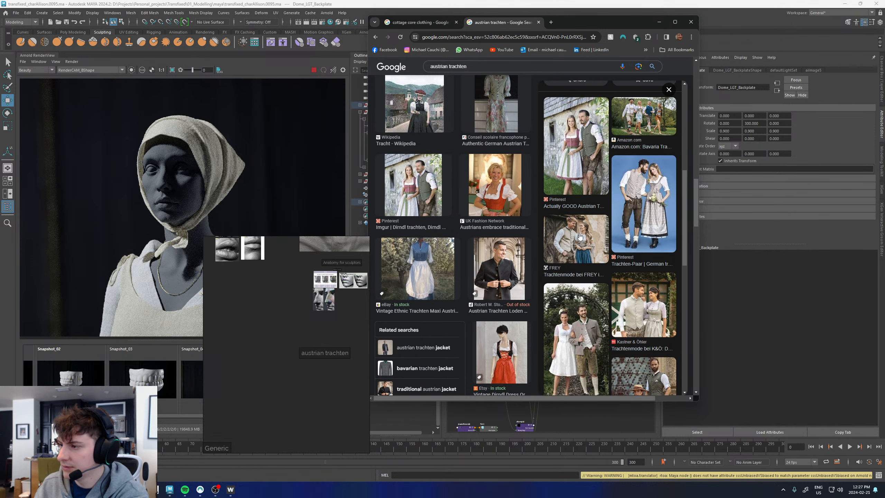
left_click(594, 218)
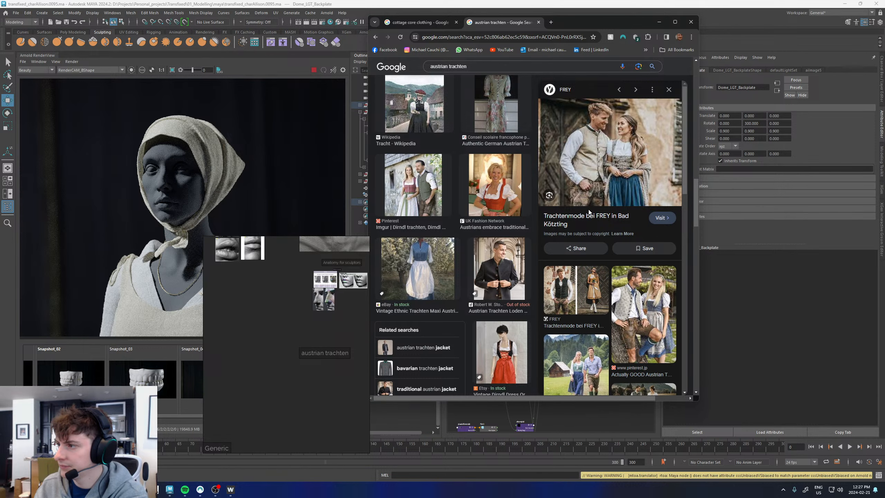
Continue through the results and examine the women's Sportalm Tyrol loden jacket on eBay
scroll(493, 233, "down", 4)
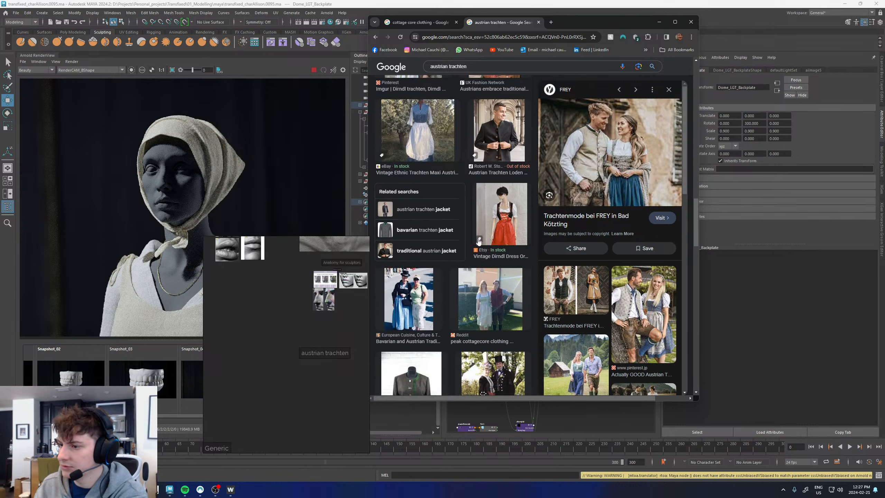
scroll(474, 260, "down", 3)
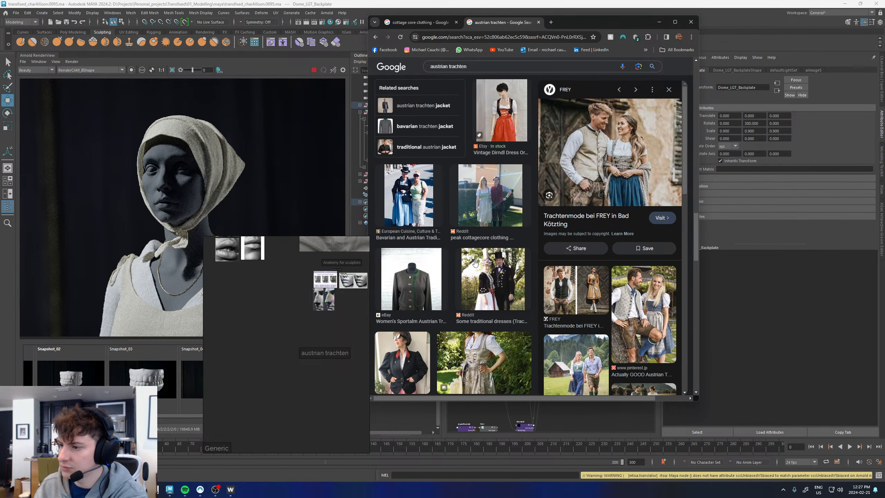
left_click(394, 284)
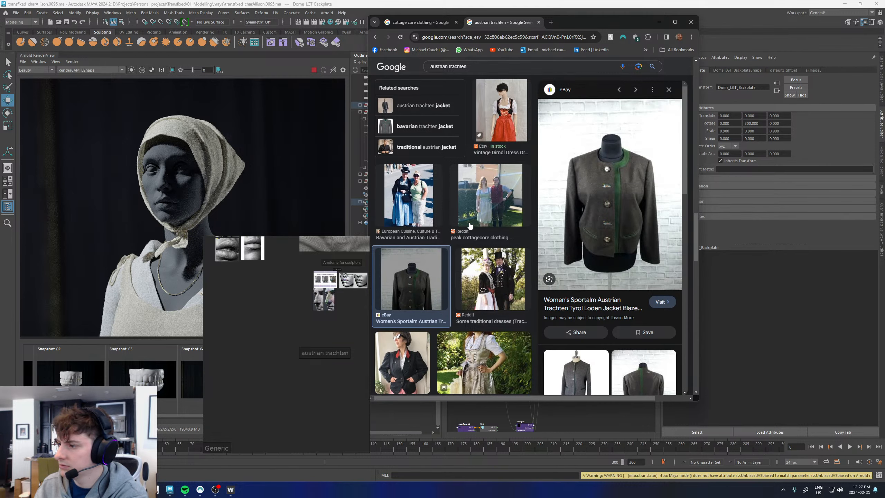
Place the Adobe Stock photo of a dirndl wearer holding an apple basket on the PureRef board
scroll(469, 227, "down", 4)
left_click(487, 307)
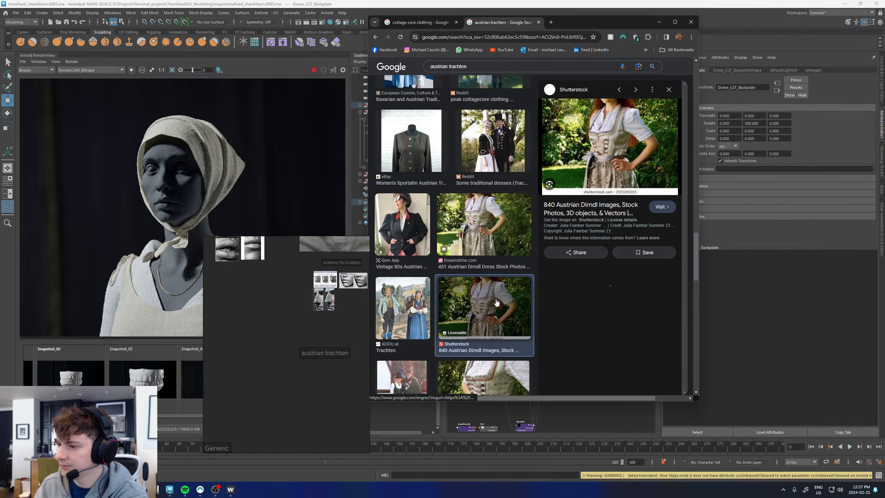
left_click(581, 297)
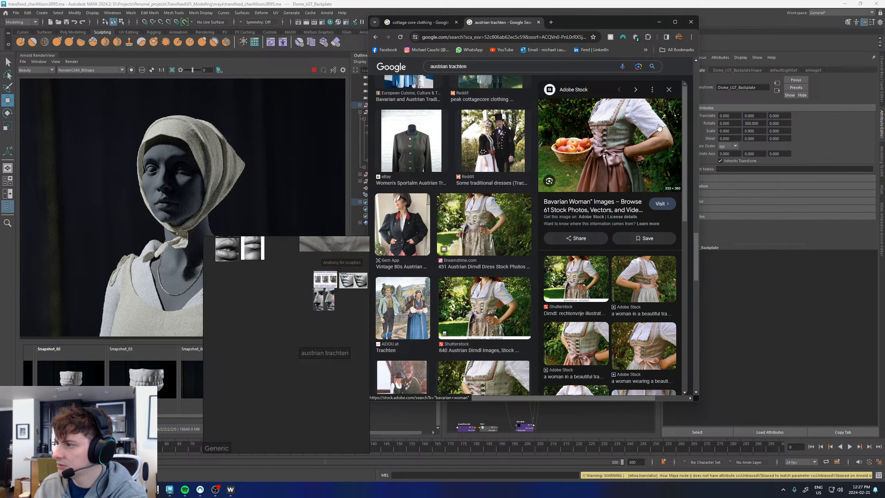
right_click(636, 121)
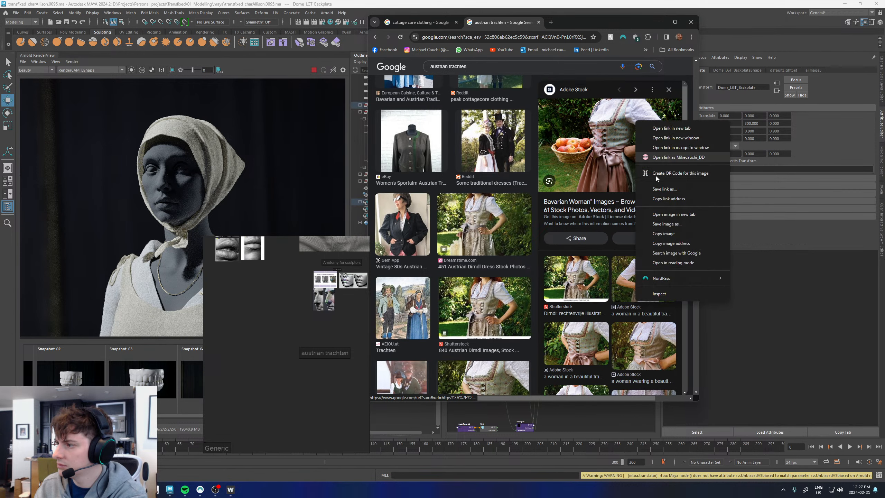
left_click(666, 214)
left_click(563, 22)
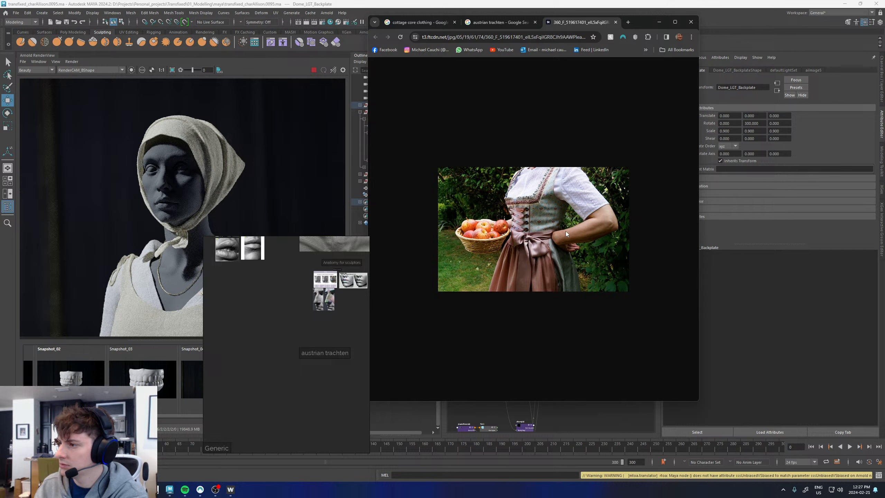
left_click_drag(503, 248, 278, 325)
scroll(321, 378, "up", 4)
scroll(312, 372, "up", 3)
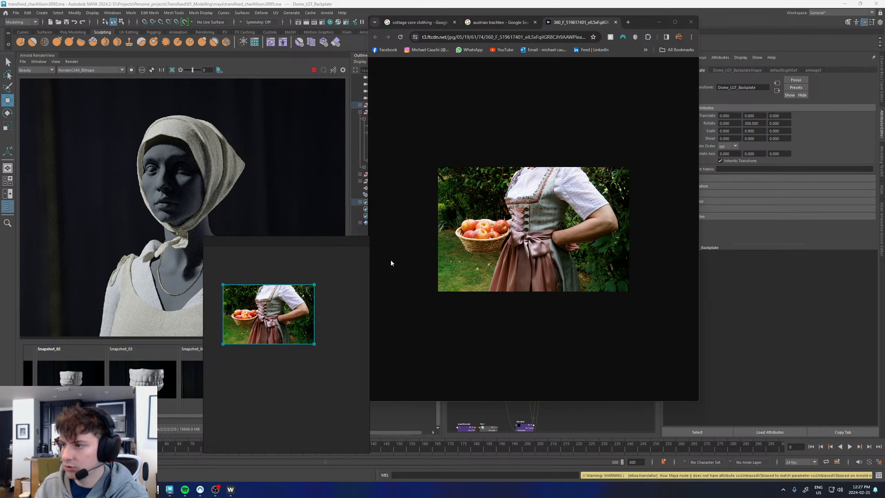
left_click(615, 23)
Add the full-size Dreamstime photo of the laced Bavarian bodice to the PureRef board beneath the "austrian trachten" note
scroll(480, 262, "down", 3)
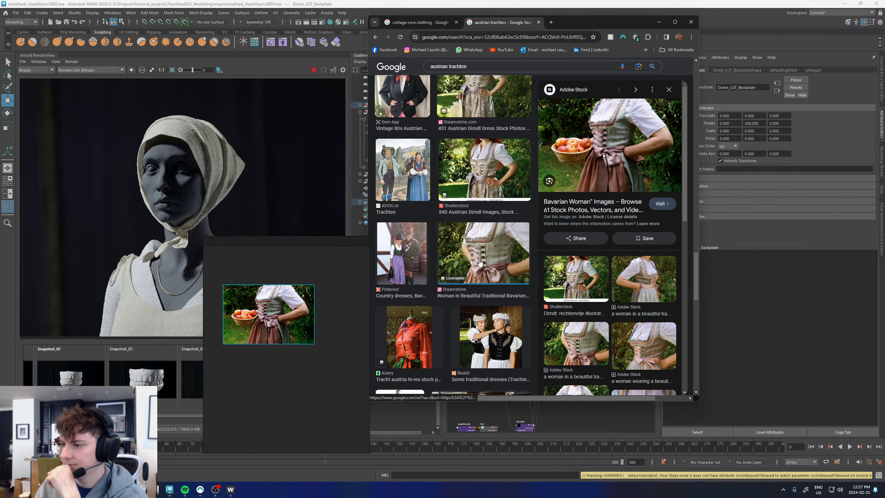
left_click(483, 258)
right_click(609, 120)
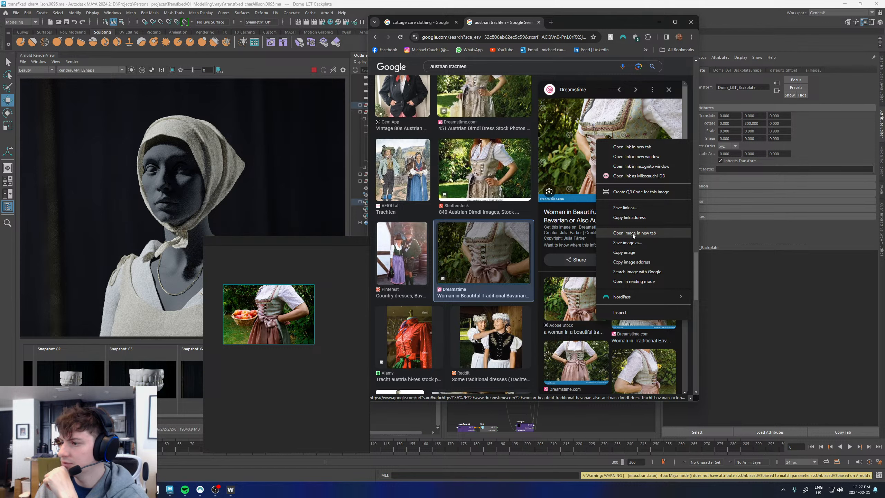
left_click(634, 253)
left_click(561, 23)
left_click(589, 175)
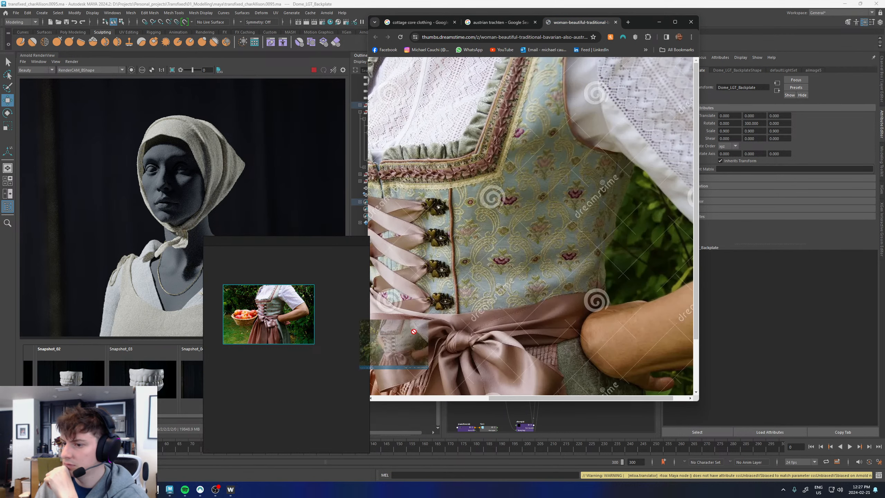
left_click(330, 384)
left_click_drag(523, 227, 315, 352)
left_click(616, 23)
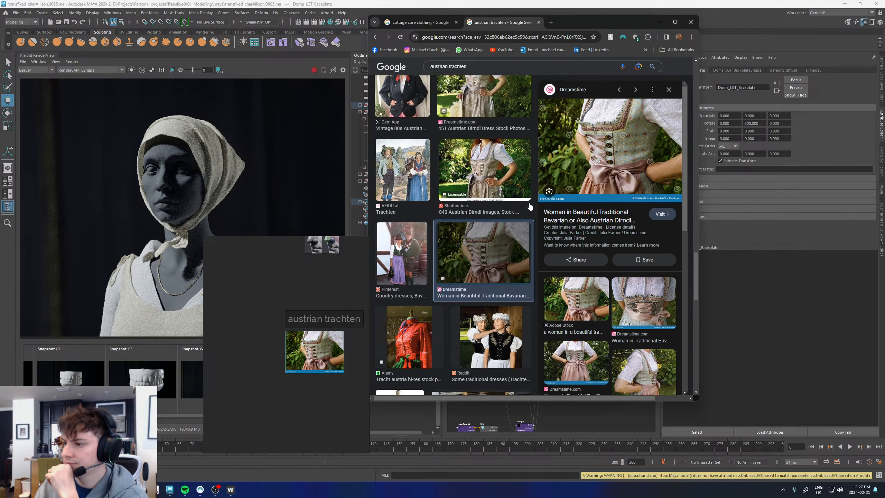
Find the Alamy photo of a patterned dirndl bodice with a white blouse and add it beneath the Dreamstime photo on the board
scroll(489, 237, "down", 5)
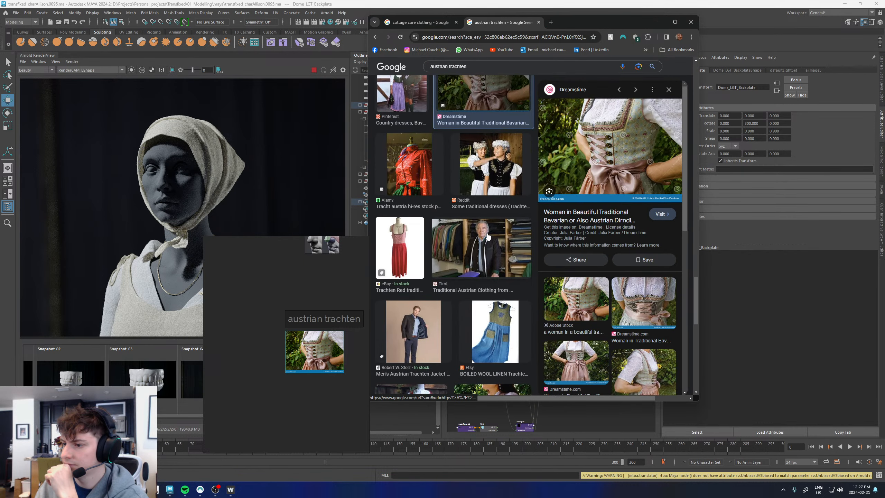
scroll(488, 236, "down", 3)
left_click(499, 300)
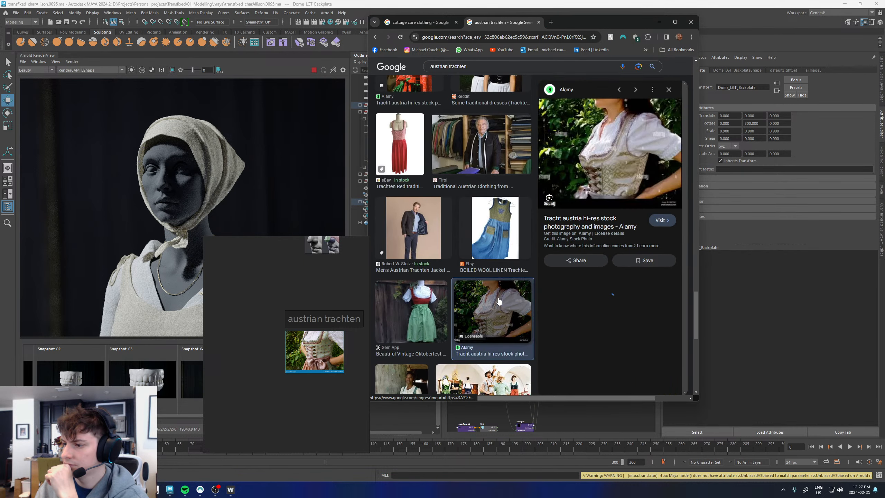
right_click(611, 156)
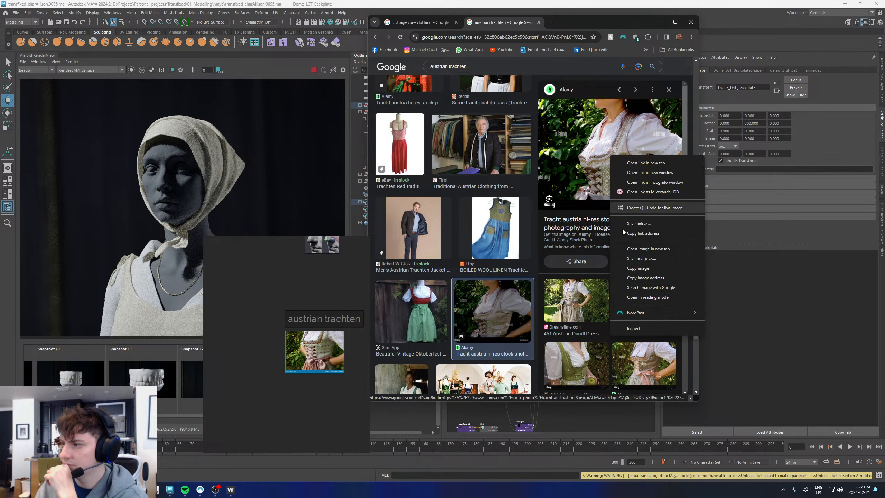
left_click(631, 248)
left_click(578, 22)
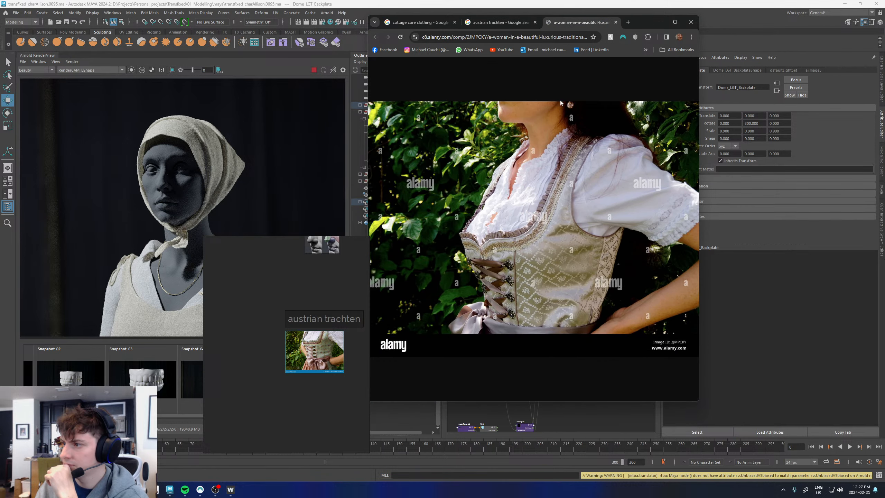
left_click(589, 197)
left_click_drag(589, 197, 327, 398)
Examine the sleeve embroidery, bodice fabric and ribbon lacing up close in the Alamy photo on the board
scroll(302, 356, "up", 10)
scroll(302, 356, "down", 4)
scroll(301, 365, "down", 3)
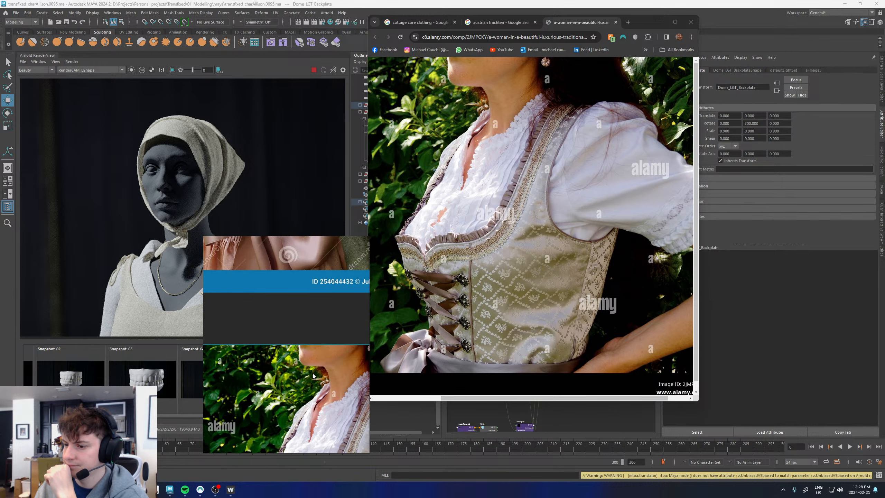
scroll(313, 376, "up", 8)
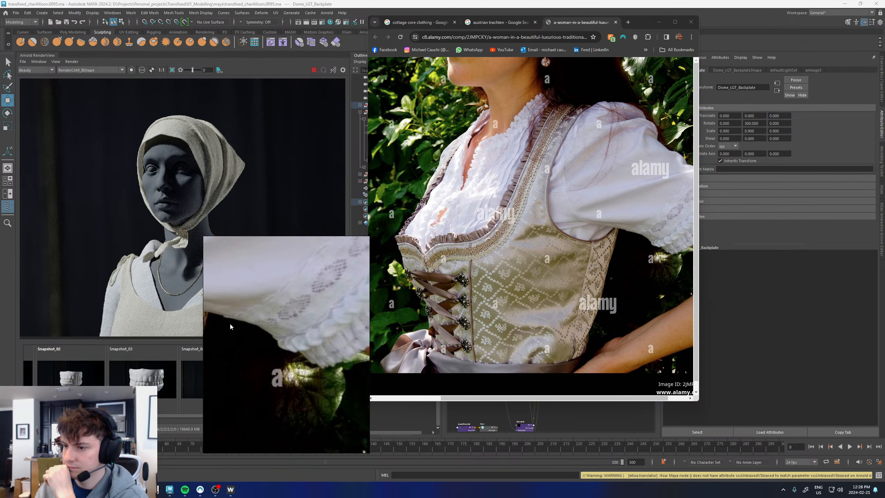
scroll(270, 359, "down", 3)
scroll(257, 376, "down", 4)
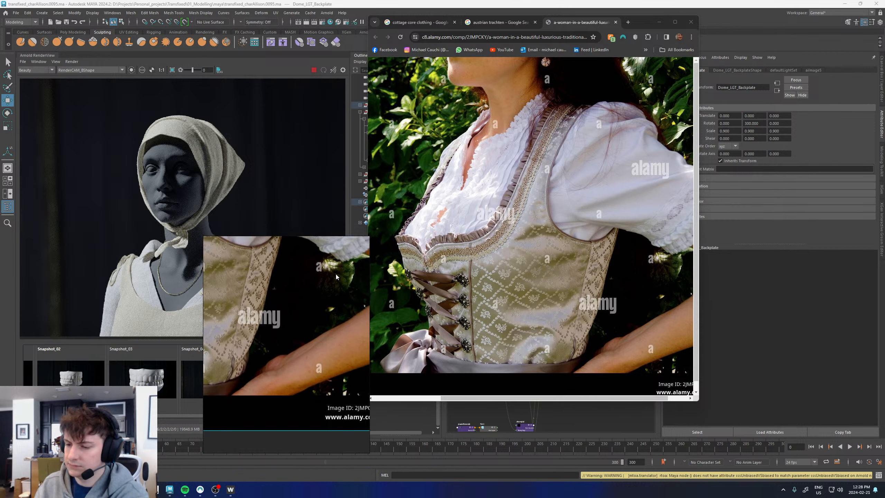
middle_click_drag(336, 275, 348, 259)
middle_click_drag(276, 344, 375, 341)
middle_click_drag(260, 337, 357, 371)
scroll(243, 401, "up", 3)
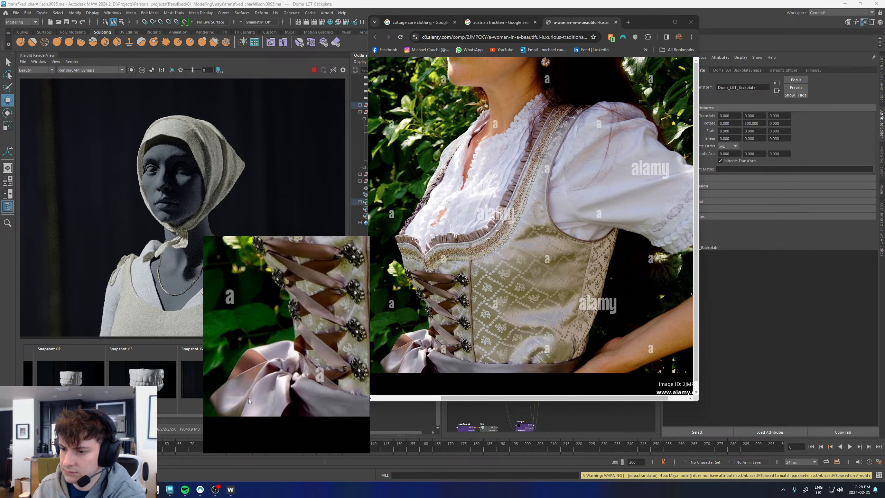
scroll(258, 397, "up", 2)
scroll(259, 396, "down", 3)
Move the PureRef window up over the browser and close the Chrome window
right_click_drag(257, 360, 352, 259)
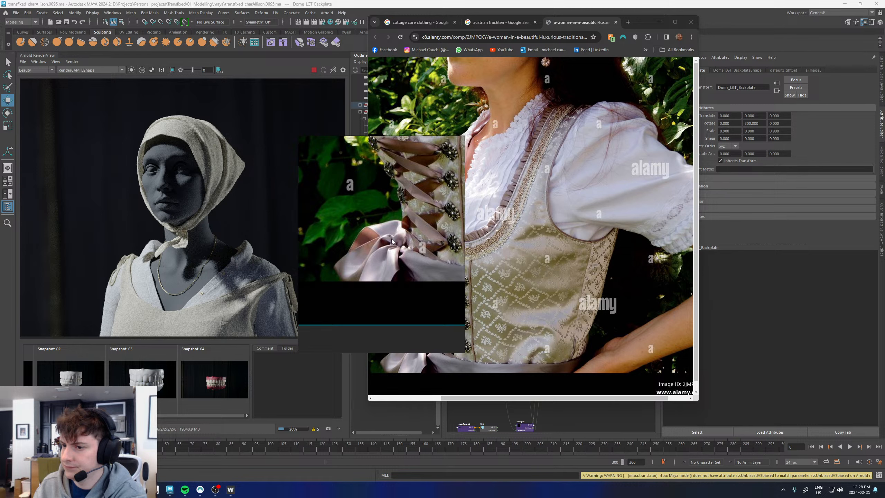
scroll(386, 227, "down", 5)
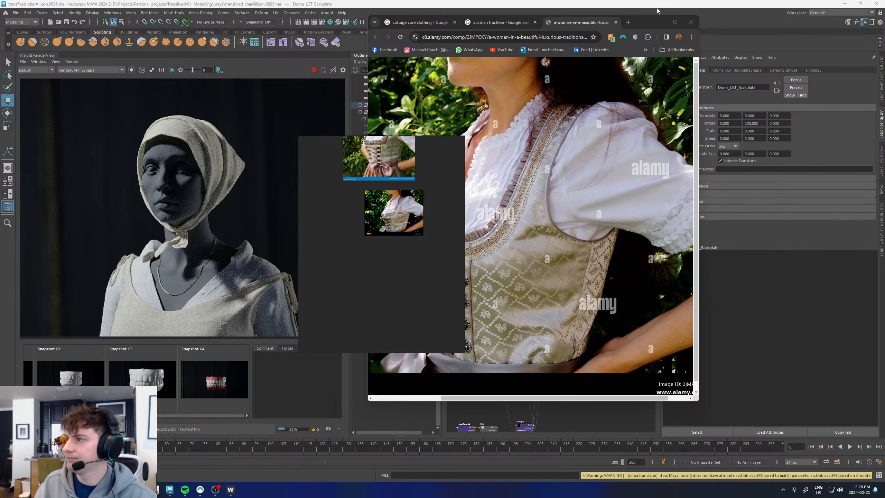
left_click(691, 22)
Extend the board note above the bodice photos to read "austrian trachten and cottage core"
scroll(410, 224, "down", 3)
scroll(410, 225, "up", 3)
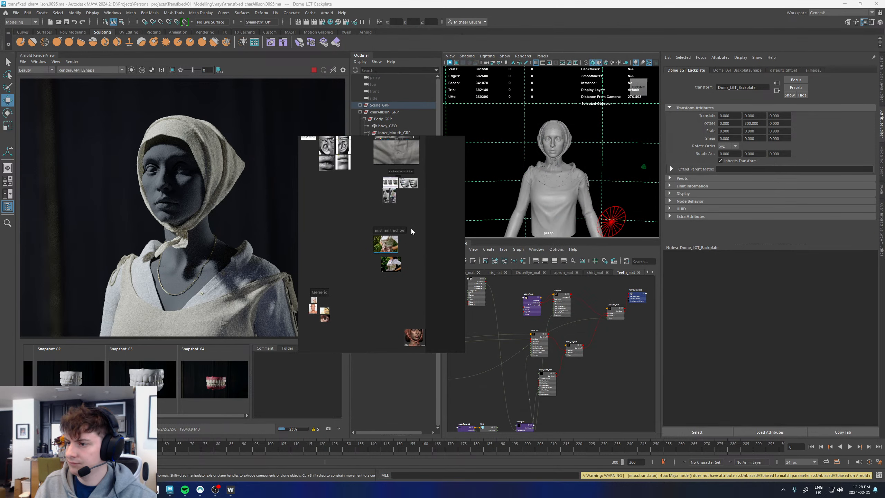
double_click(379, 232)
left_click(397, 233)
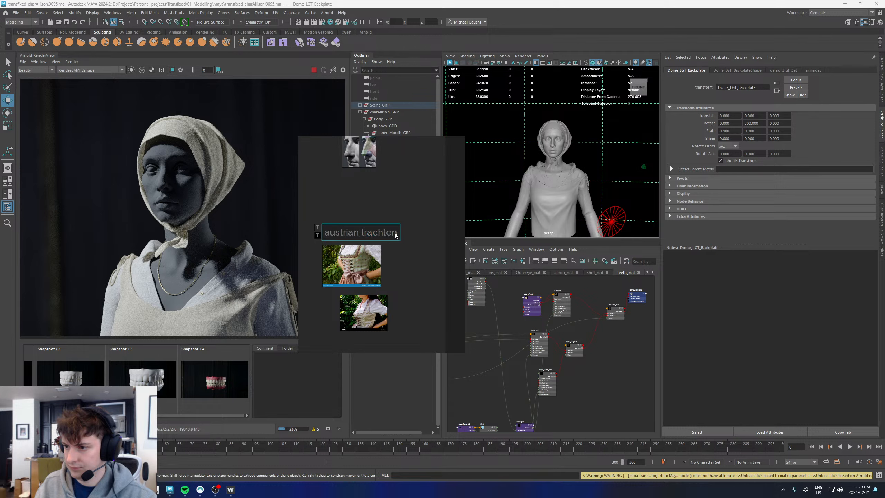
type("a")
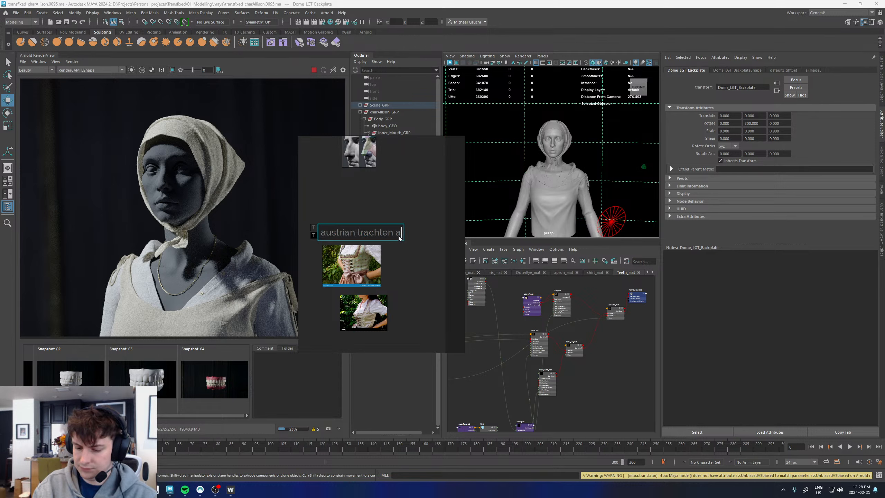
type("nd cottage core")
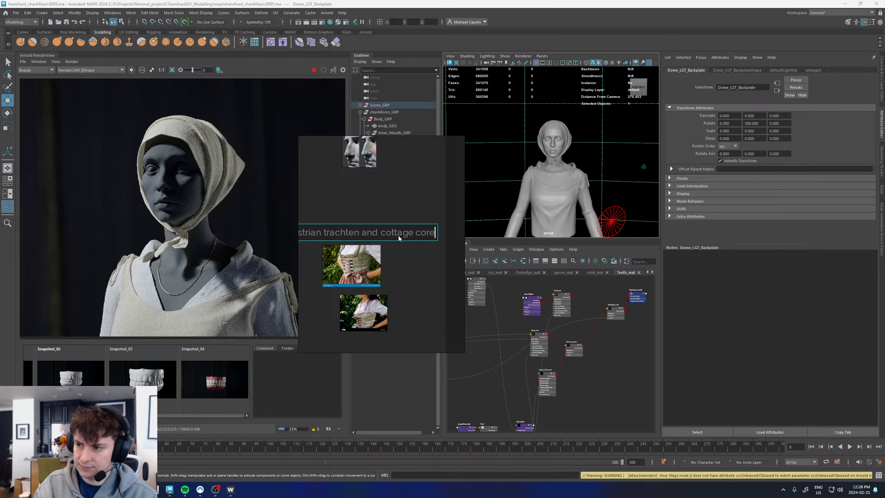
Line up the two bodice photos side by side beneath the note
middle_click_drag(398, 236, 438, 233)
left_click_drag(391, 263, 362, 263)
left_click_drag(403, 310, 415, 261)
Examine the character's headscarf and dress in the Arnold render, keeping the PureRef board beside the figure for comparison
scroll(229, 255, "up", 1)
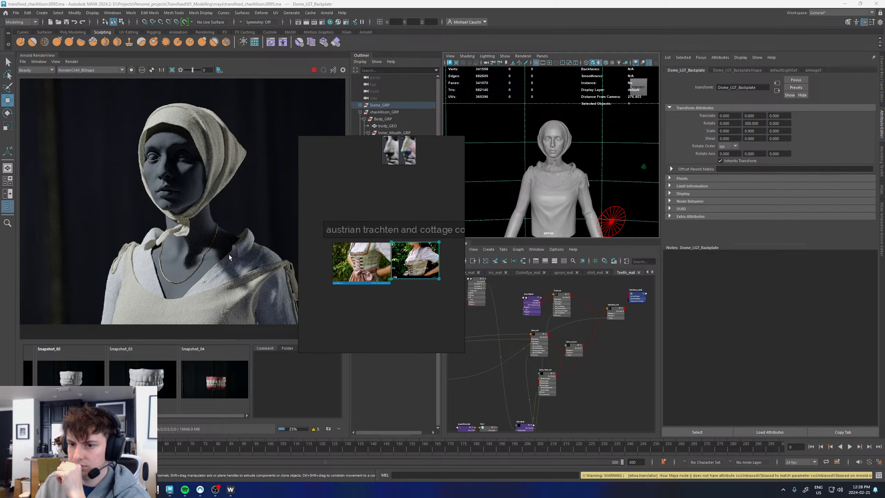
scroll(260, 263, "up", 4)
scroll(260, 262, "down", 5)
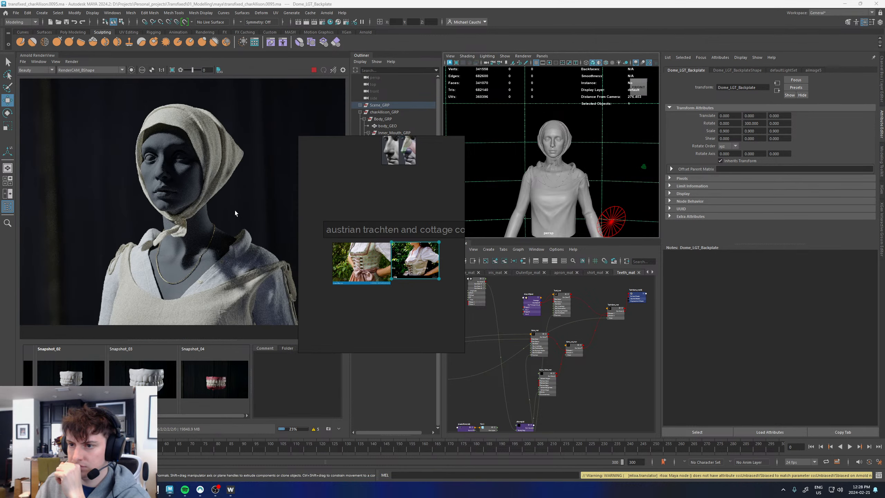
middle_click_drag(235, 210, 196, 207)
left_click_drag(343, 215, 379, 218)
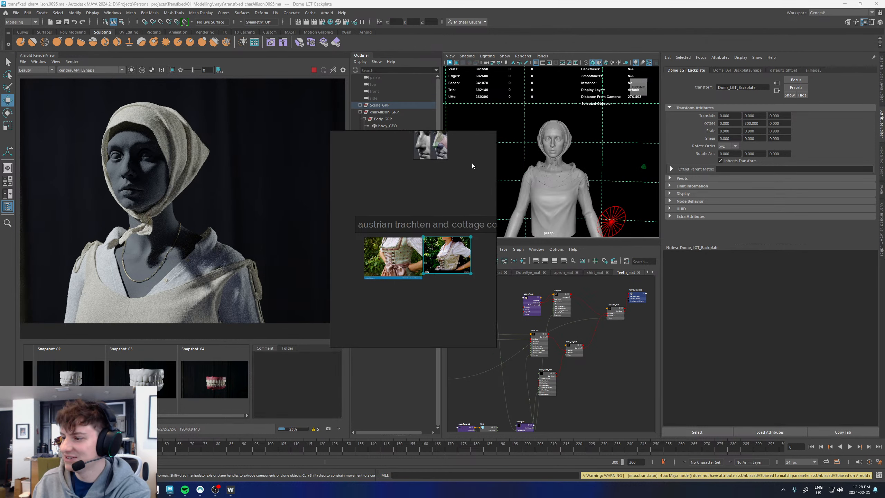
left_click_drag(470, 166, 383, 144)
Tidy the Teeth_mat network by moving the normal-map file nodes down and placing the aiNoise1 node near the bump nodes
middle_click_drag(599, 403, 609, 360, "alt")
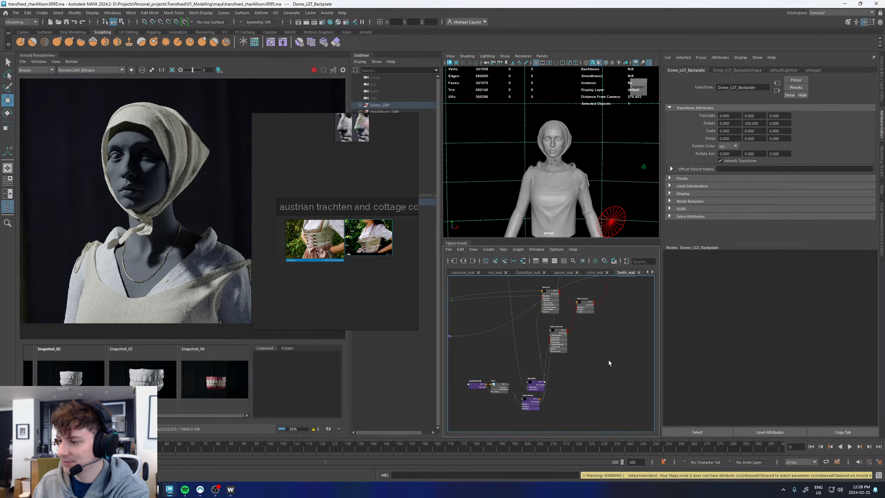
scroll(583, 365, "down", 2)
scroll(520, 381, "up", 7)
left_click_drag(517, 363, 560, 404)
scroll(565, 373, "down", 8)
middle_click_drag(558, 354, 561, 396, "alt")
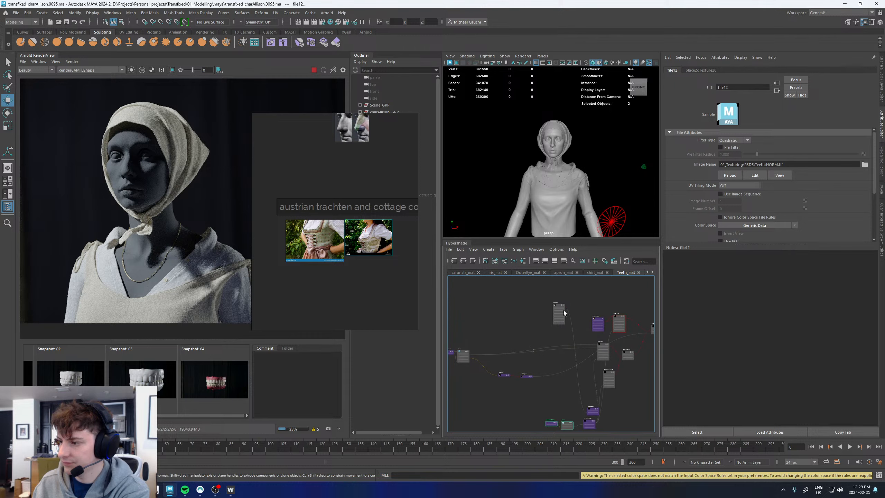
left_click_drag(563, 309, 572, 405)
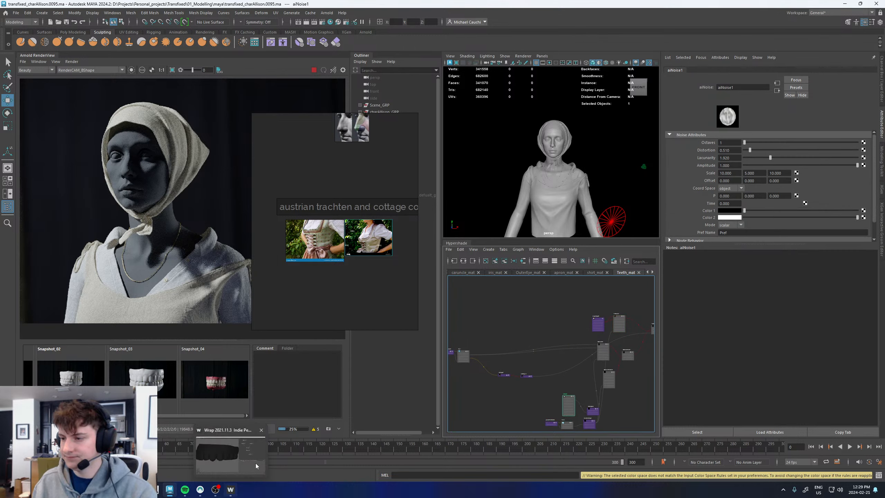
Switch to Wrap, load Tongue_Diffuse.jpg into the LoadImage2 node and align that node above LoadGeom
left_click(230, 489)
left_click(643, 108)
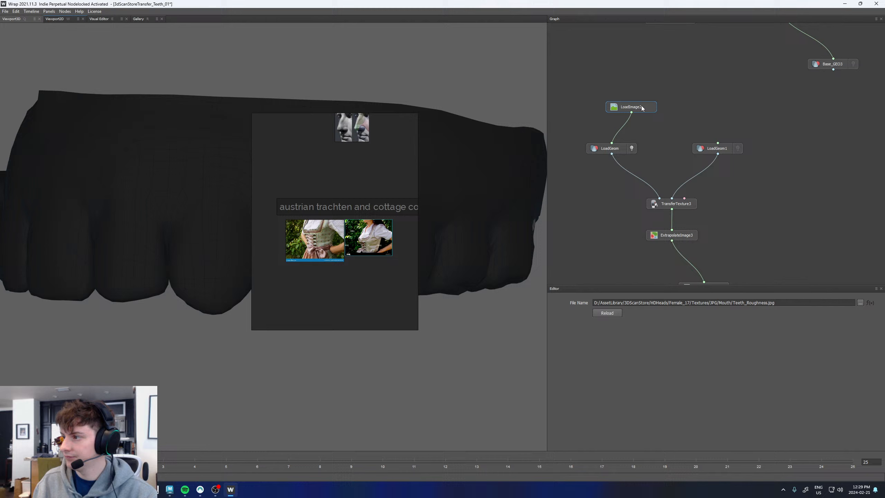
left_click(860, 302)
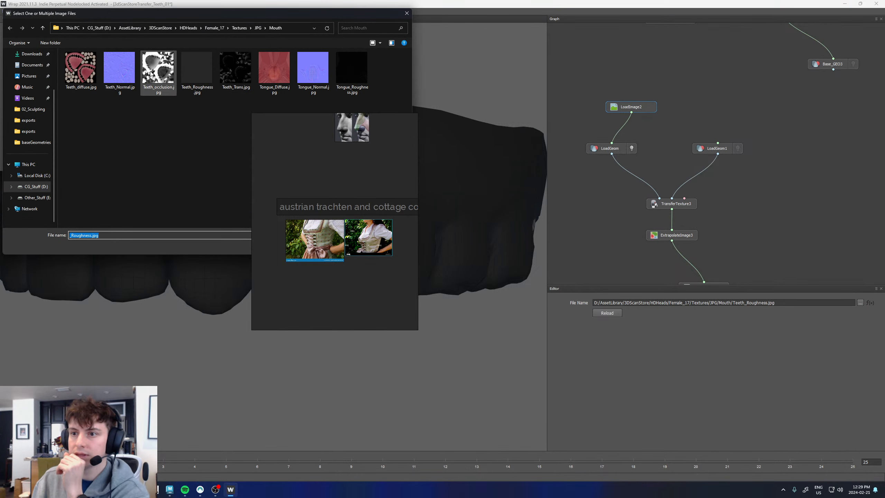
double_click(264, 68)
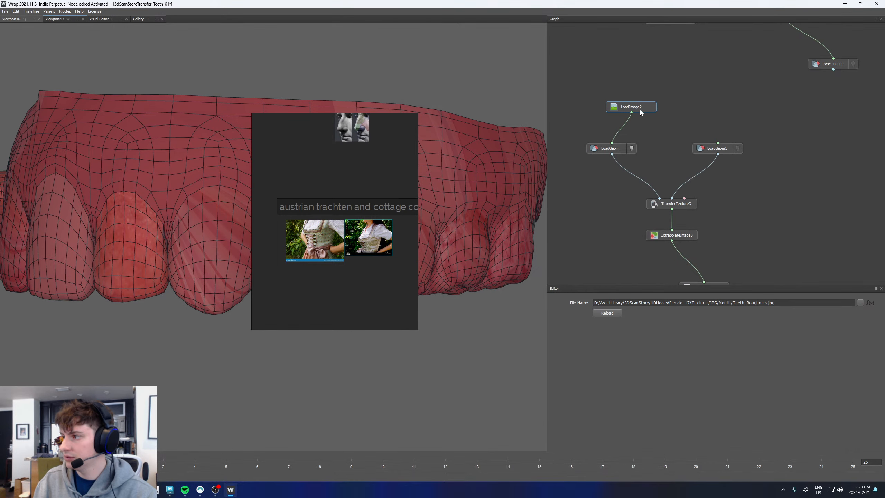
left_click_drag(641, 112, 621, 118)
Set the LoadGeom node's source mesh to Tongue.obj from the baseGeometries folder
left_click(619, 148)
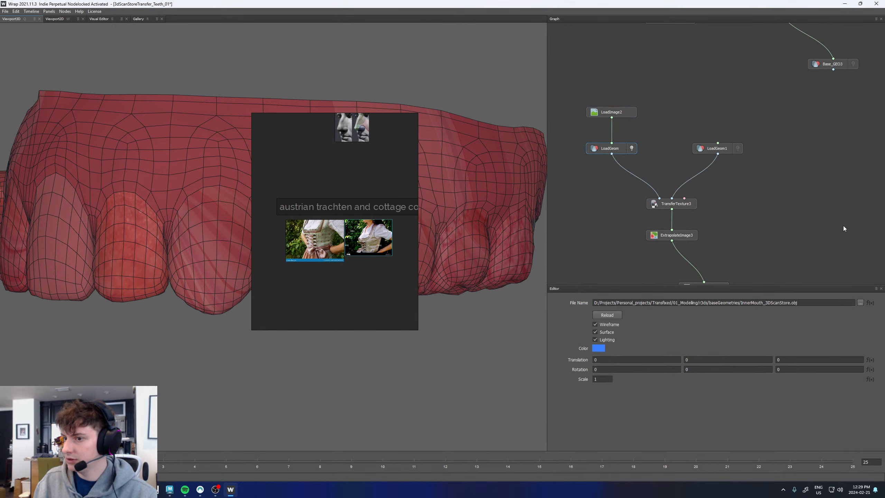
left_click(860, 303)
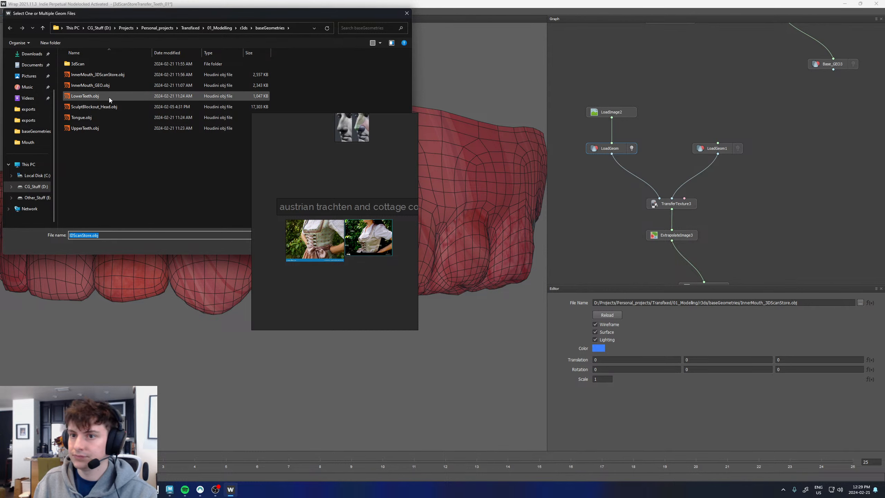
left_click(86, 119)
double_click(86, 119)
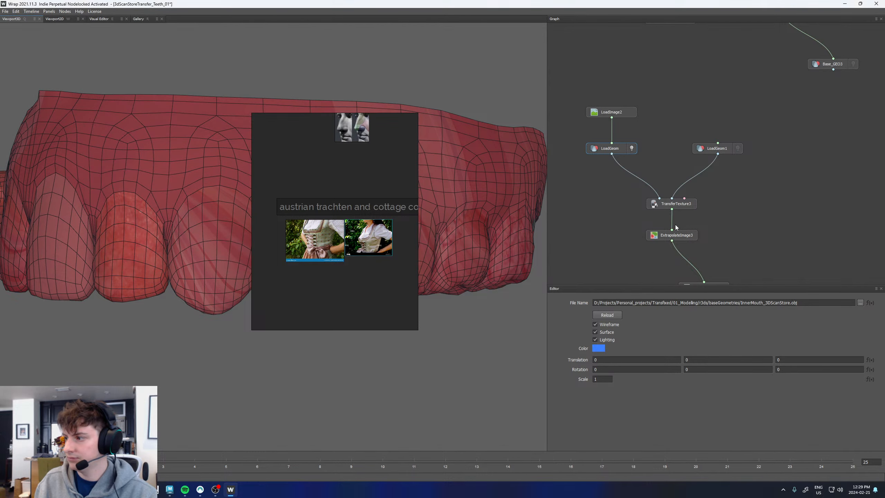
Replace the LoadGeom node's source mesh with tongue_Wrapped.obj from the baseGeometries/3dScan folder
left_click(861, 303)
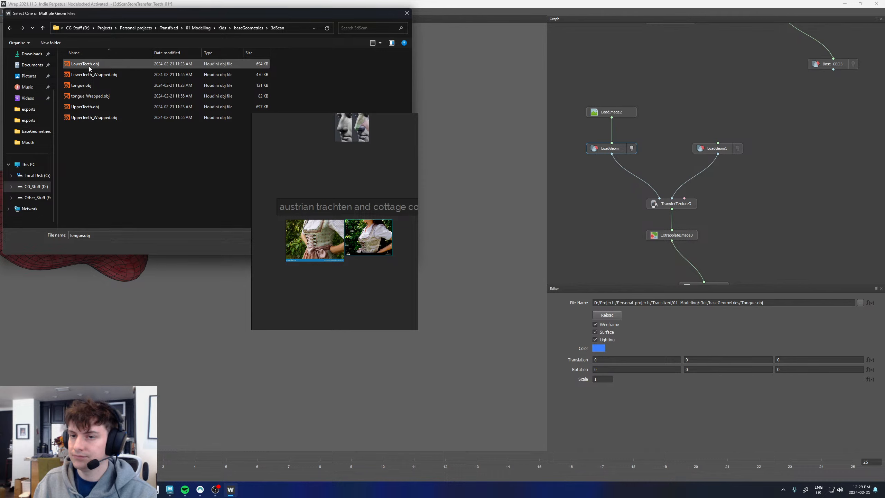
left_click(85, 97)
double_click(86, 97)
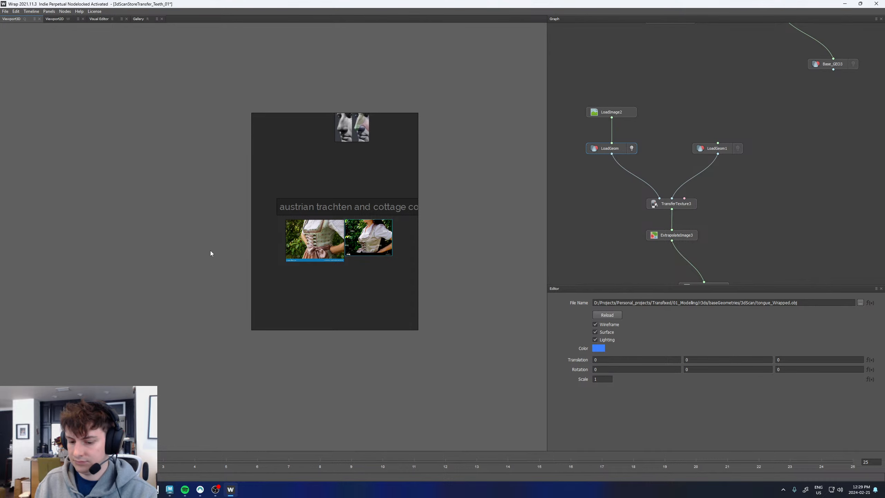
Close the floating PureRef reference board without saving its changes
right_click(361, 171)
left_click(372, 309)
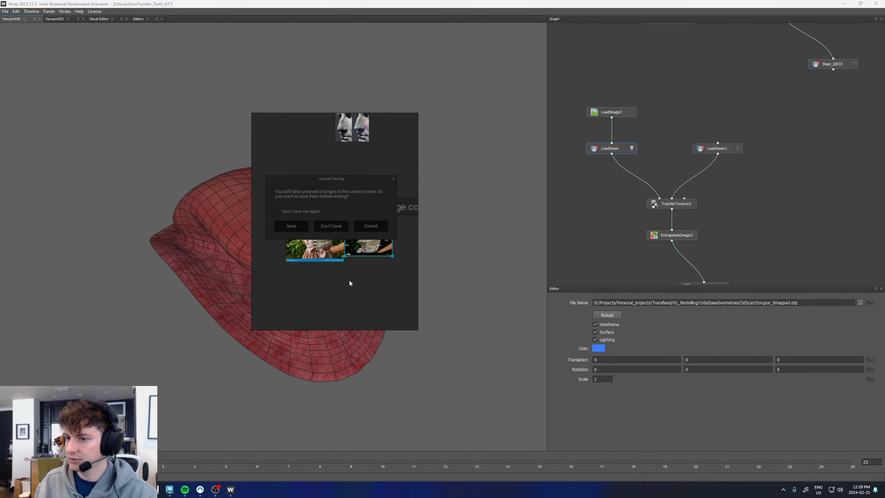
left_click(329, 227)
Turn off the LoadGeom node's wireframe display and inspect the textured tongue mesh from several angles
left_click_drag(353, 257, 324, 256, "alt")
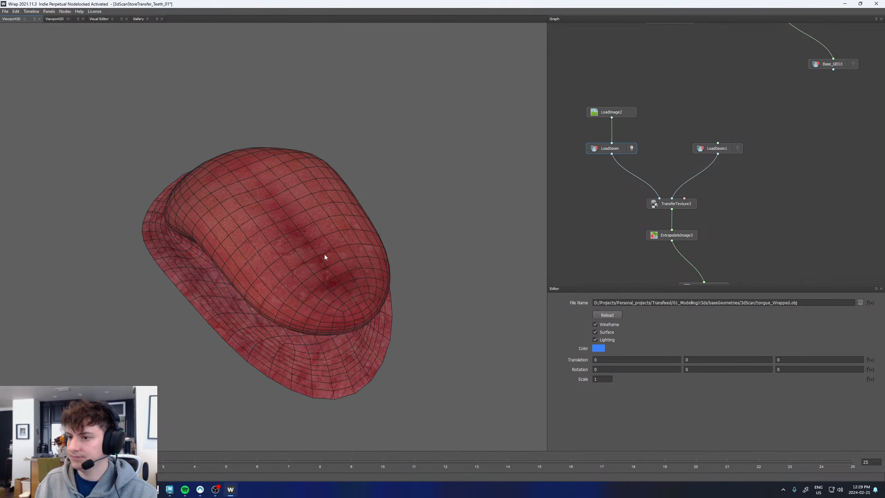
right_click_drag(325, 256, 362, 299, "alt")
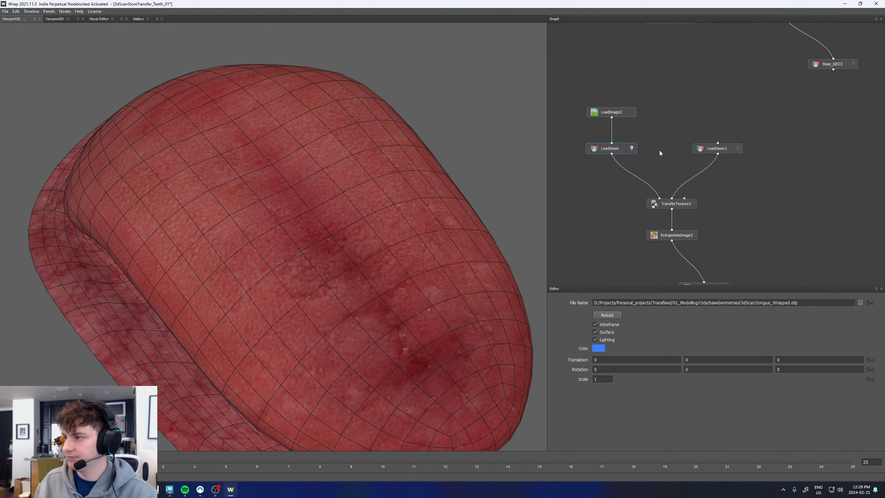
left_click(597, 325)
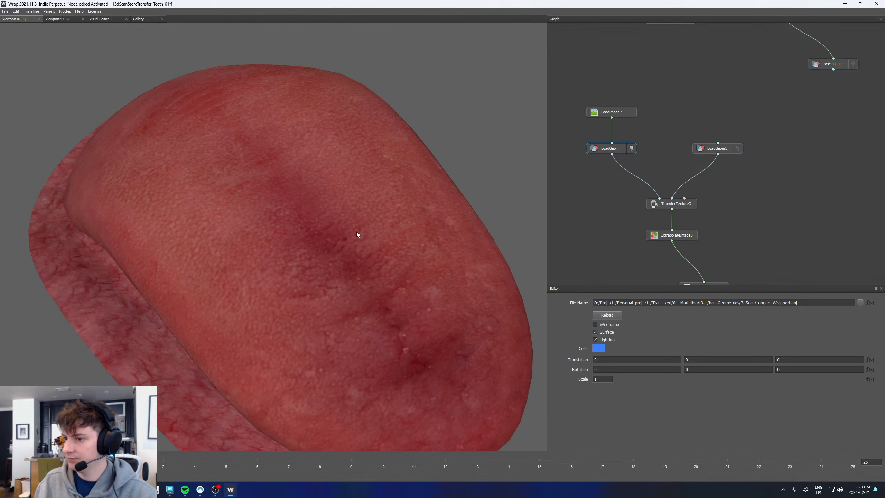
left_click_drag(357, 232, 393, 219, "alt")
right_click_drag(392, 219, 340, 226, "alt")
left_click_drag(340, 226, 401, 220, "alt")
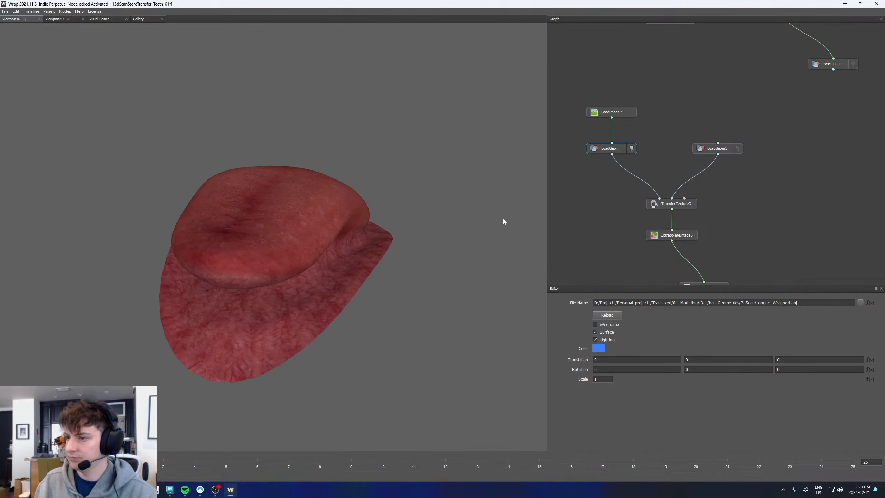
Set the LoadGeom1 node's target mesh to Tongue.obj from the baseGeometries folder
left_click(718, 148)
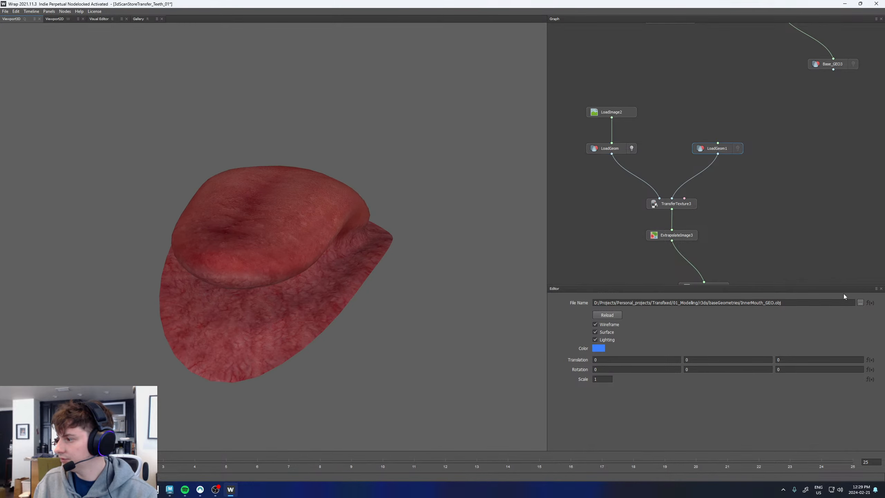
left_click(859, 302)
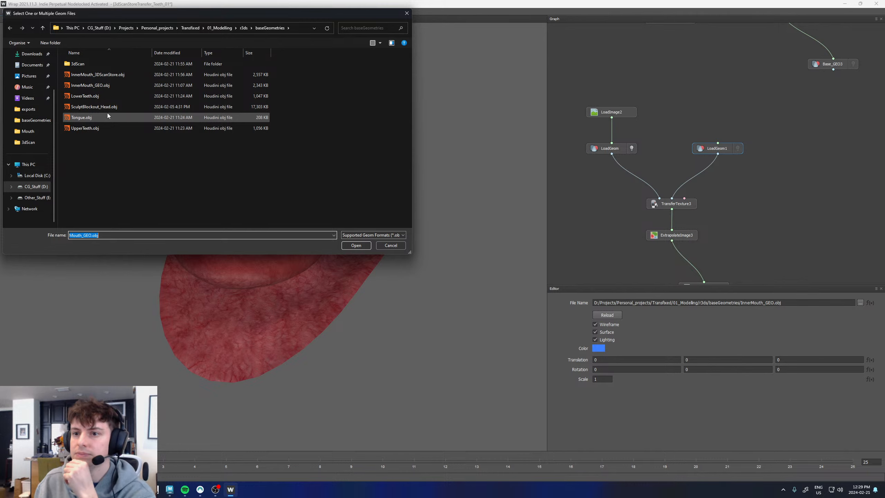
double_click(107, 117)
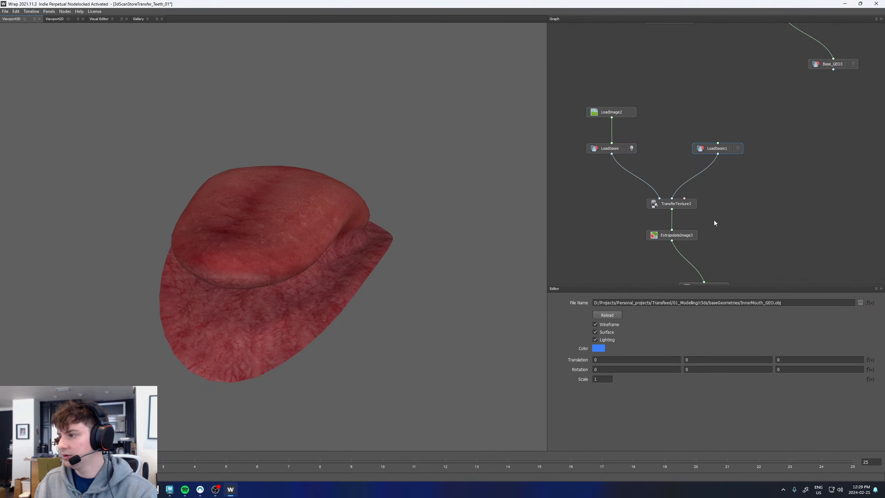
Preview the ExtrapolateImage3 result and set the SaveImage node's output file to $PROJECT_DIR/Tongue/COL.tif
middle_click_drag(705, 226, 679, 162)
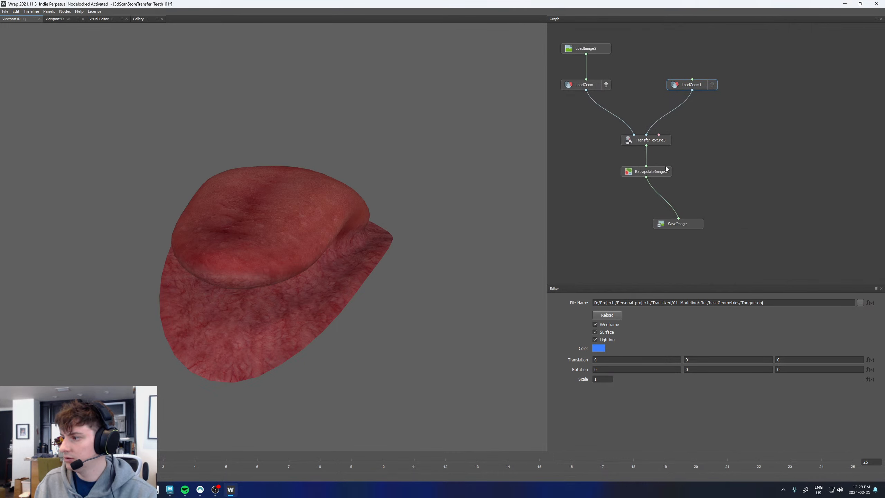
left_click(662, 174)
key("w")
left_click(677, 224)
left_click(653, 303)
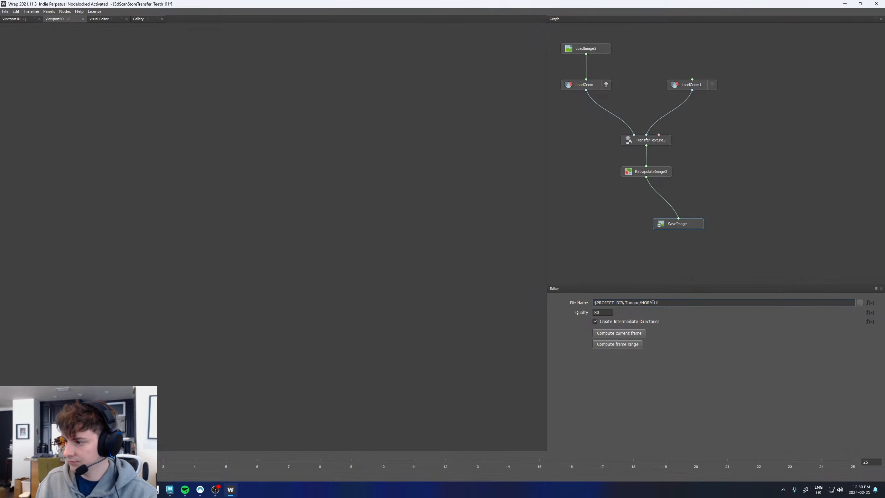
left_click_drag(653, 302, 641, 303)
type("CO")
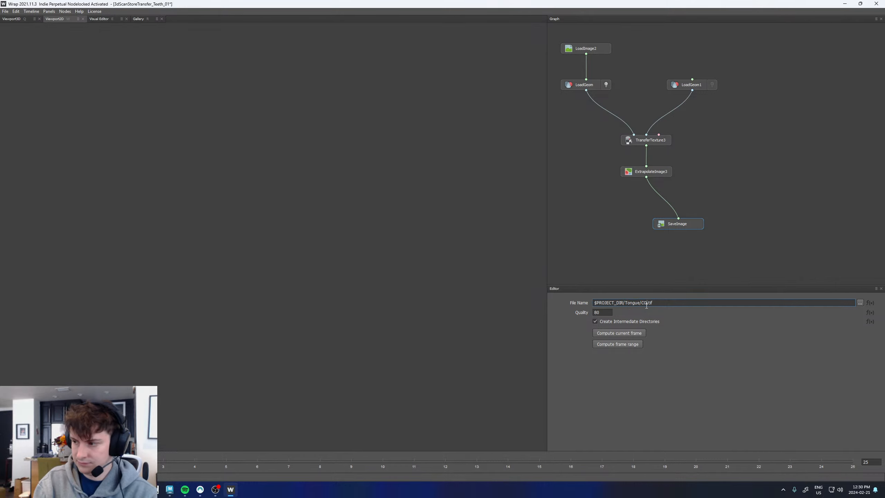
type("L")
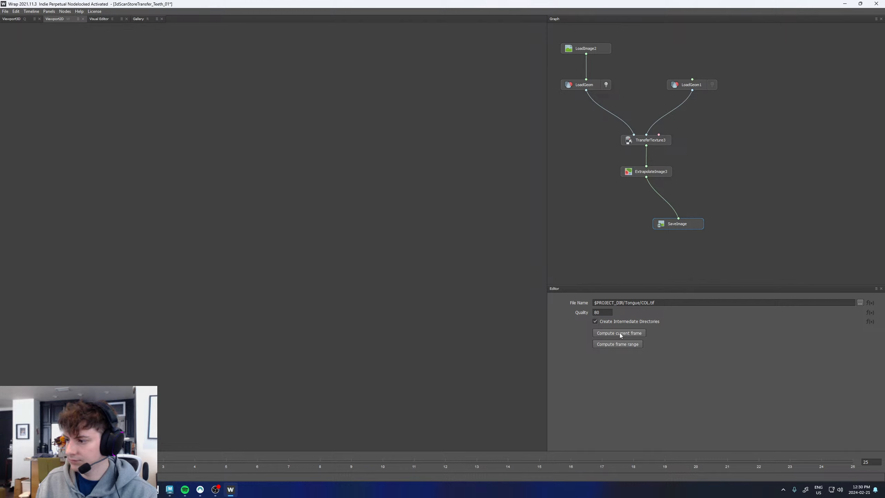
Examine the Tongue_Diffuse.jpg texture in the LoadImage2 node, comparing the surface detail up close with the whole map
left_click(672, 258)
middle_click_drag(731, 215, 738, 251)
left_click(607, 87)
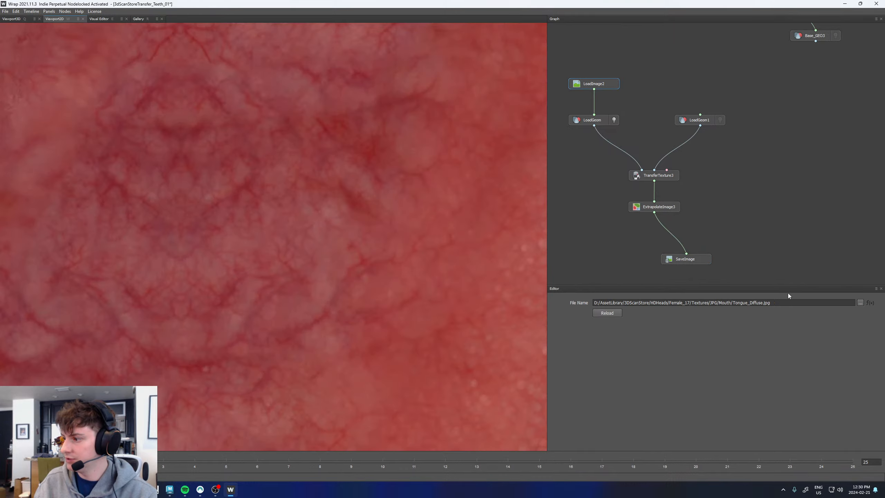
left_click(859, 302)
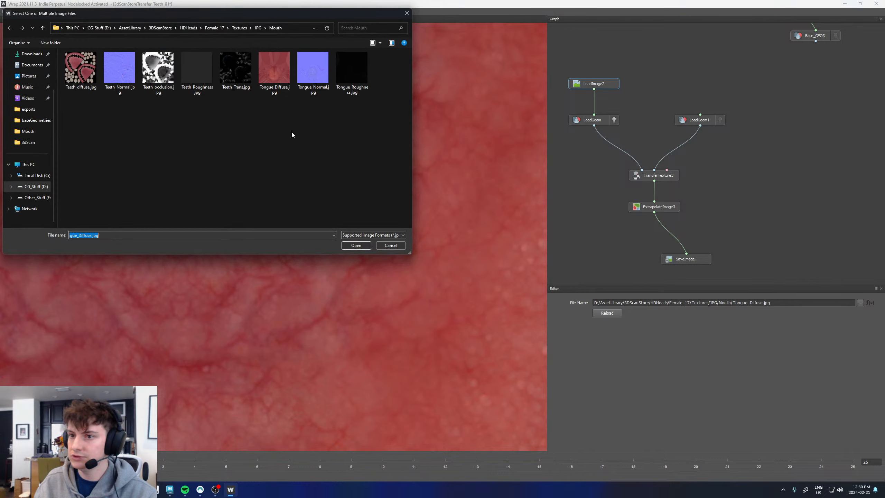
left_click(407, 13)
scroll(364, 288, "down", 8)
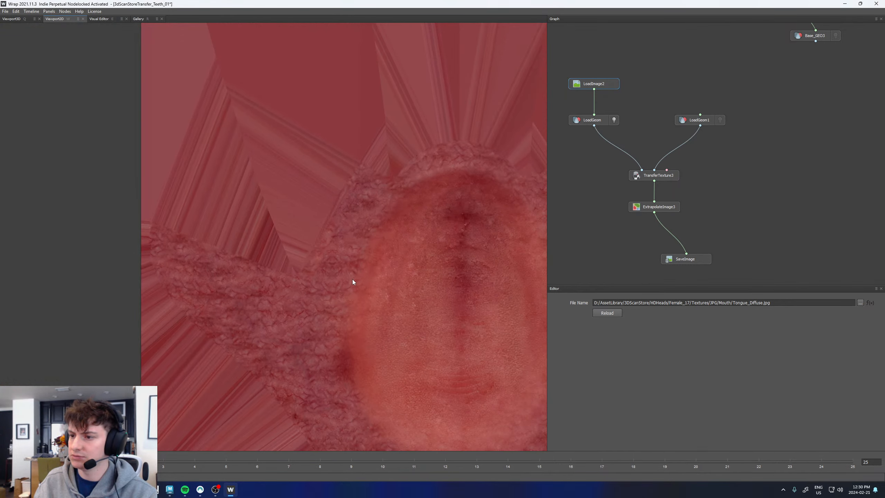
scroll(476, 296, "up", 6)
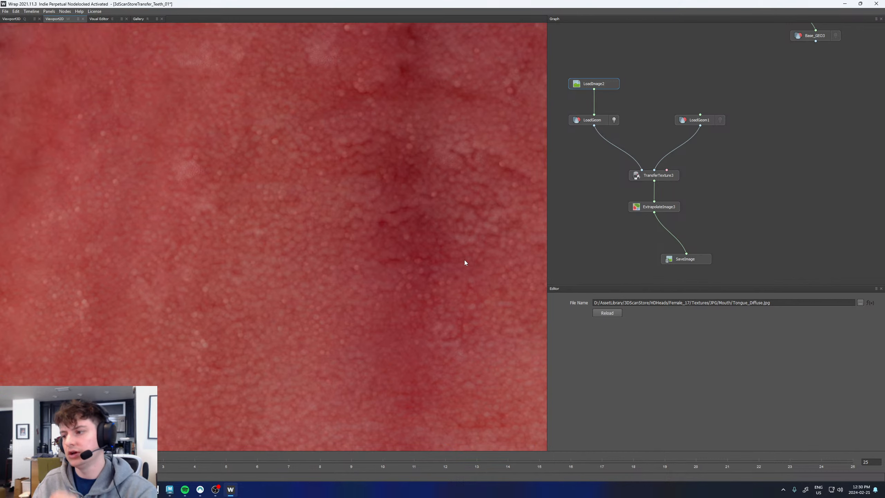
scroll(457, 268, "down", 2)
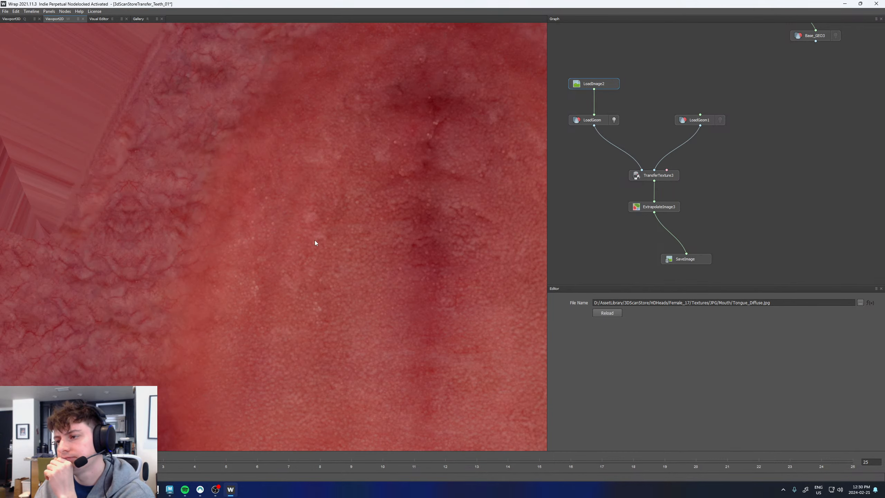
scroll(386, 275, "down", 5)
scroll(421, 293, "up", 2)
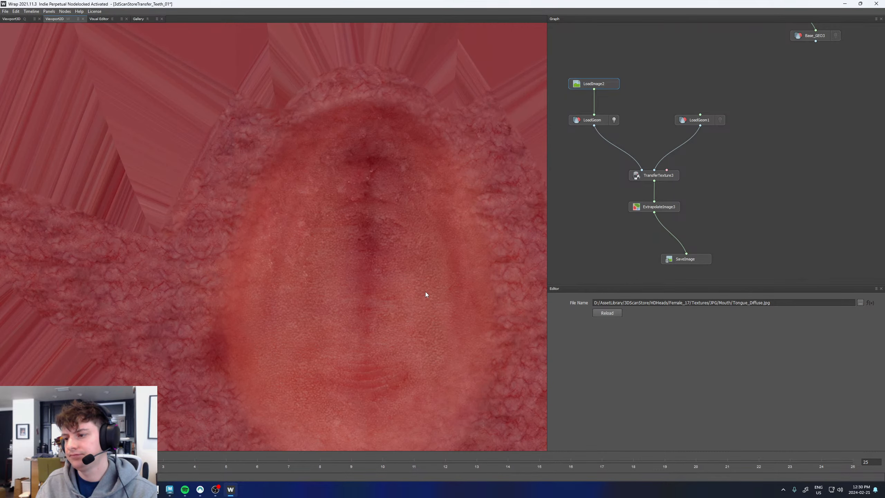
scroll(425, 291, "up", 3)
scroll(371, 320, "up", 2)
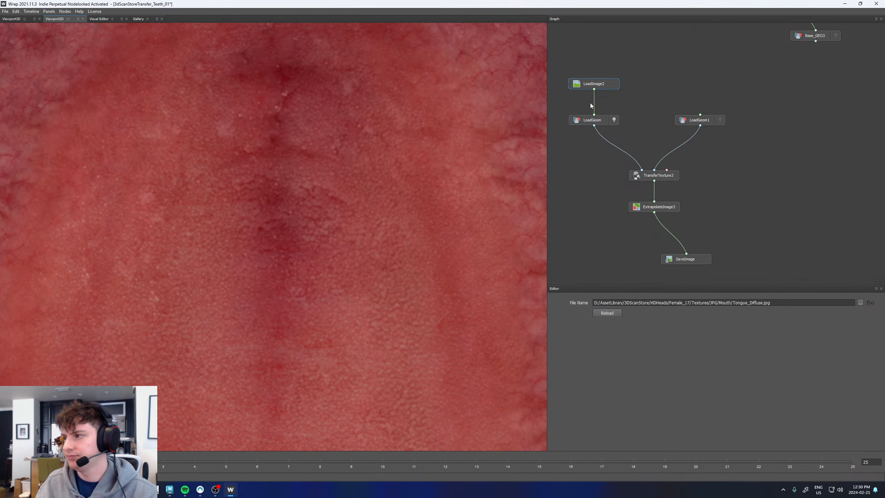
Load Tongue_Normal.jpg into the LoadImage2 node and check the normal map's tongue detail
left_click(861, 302)
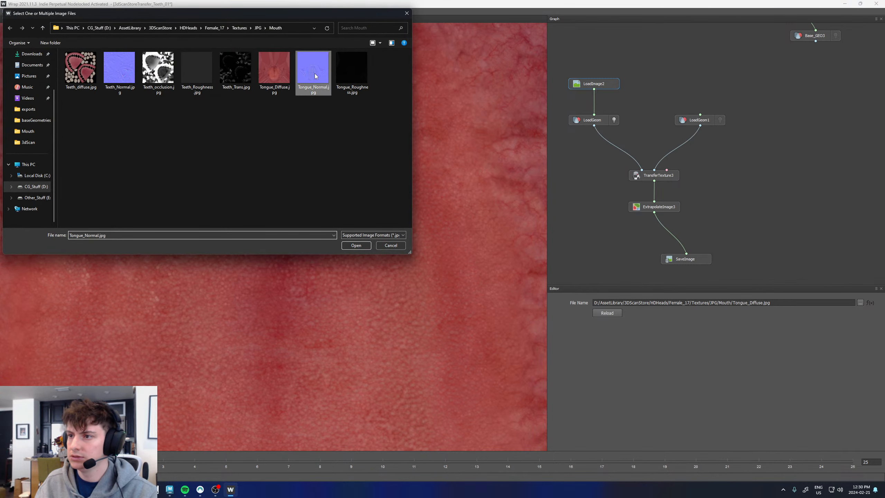
double_click(314, 73)
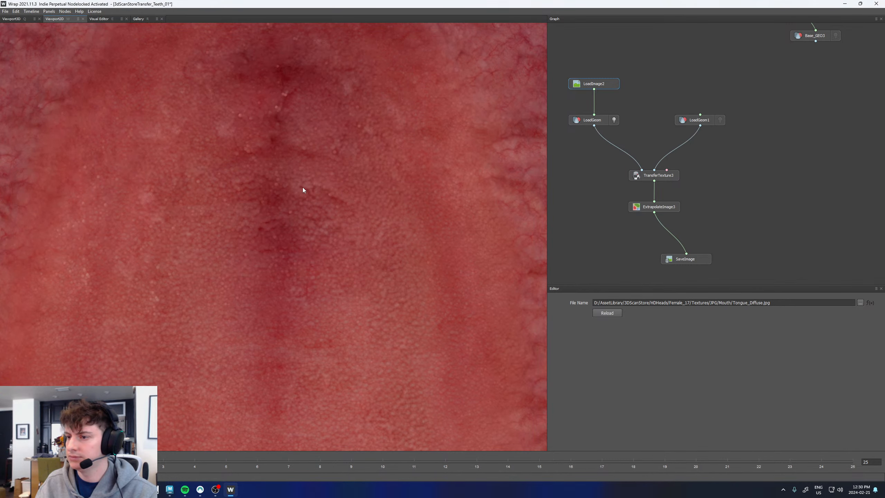
scroll(302, 185, "down", 6)
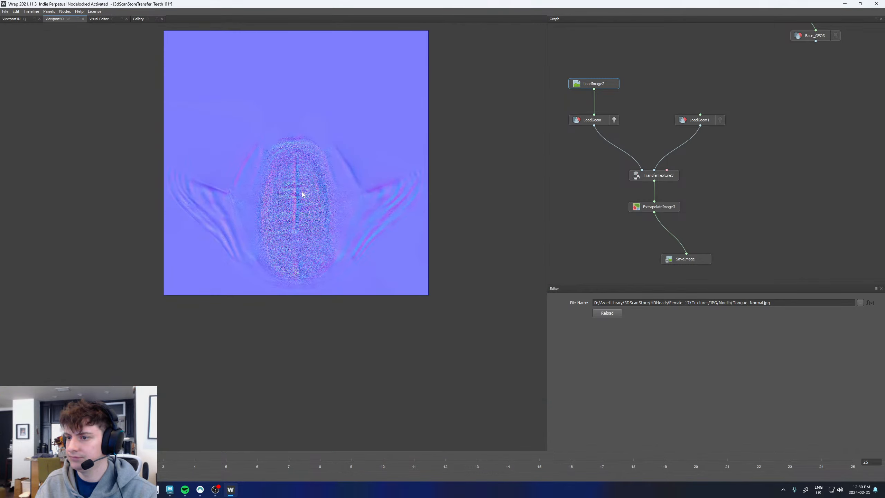
scroll(301, 192, "up", 3)
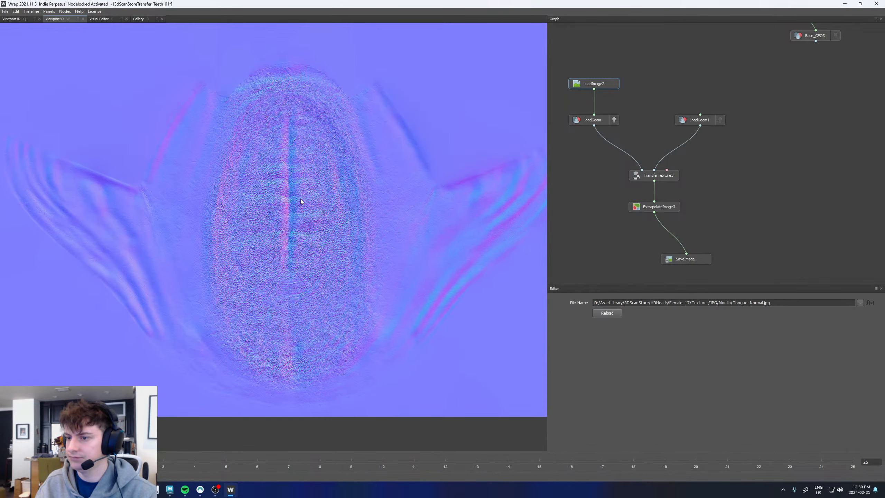
Preview the extrapolated normal map and set the SaveImage node's output file to $PROJECT_DIR/Tongue/NORM.tif
left_click(667, 207)
scroll(164, 195, "up", 5)
left_click(685, 259)
left_click_drag(650, 303, 641, 303)
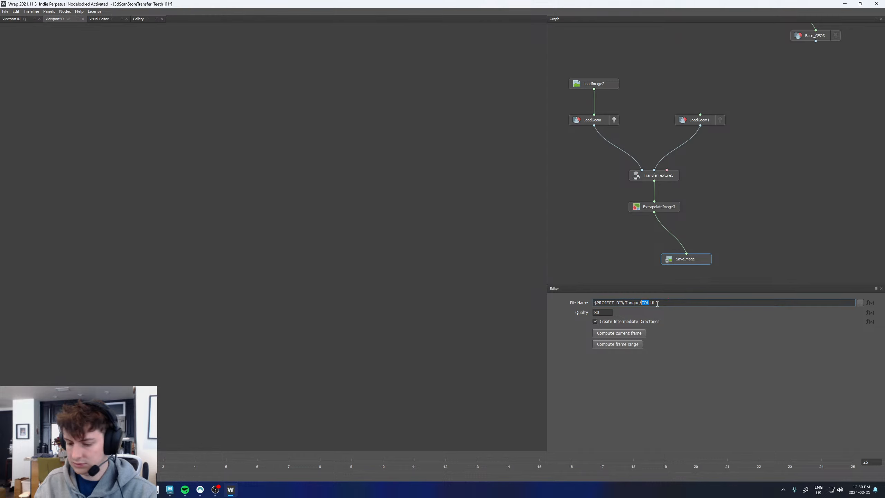
type("NORM")
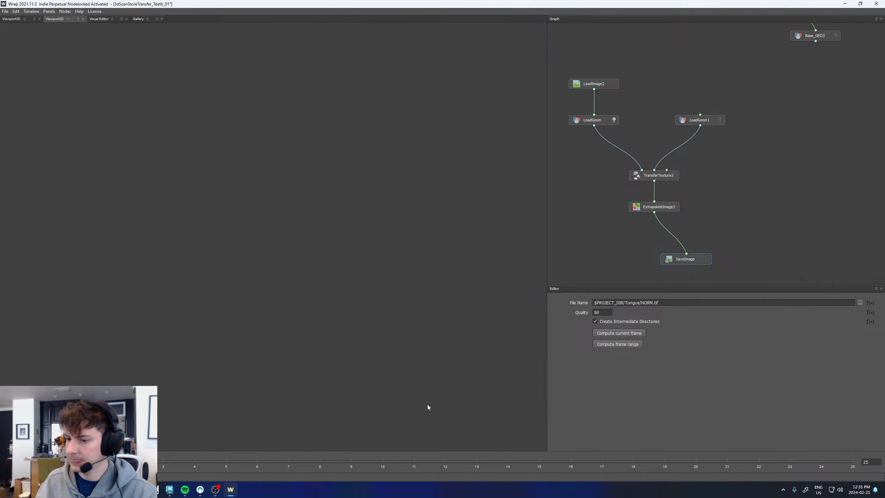
Switch to Maya and examine the character's gold necklace chain and neckline closely in the Arnold render
left_click(169, 489)
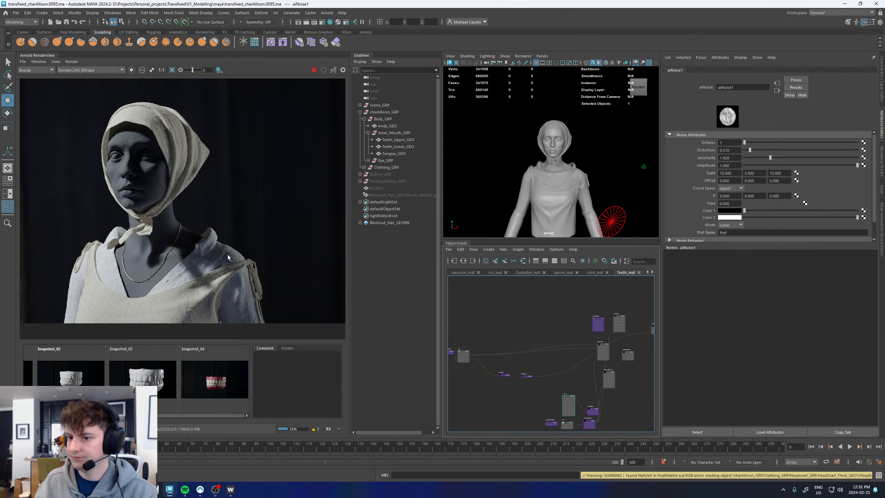
scroll(170, 286, "up", 5)
scroll(170, 286, "down", 6)
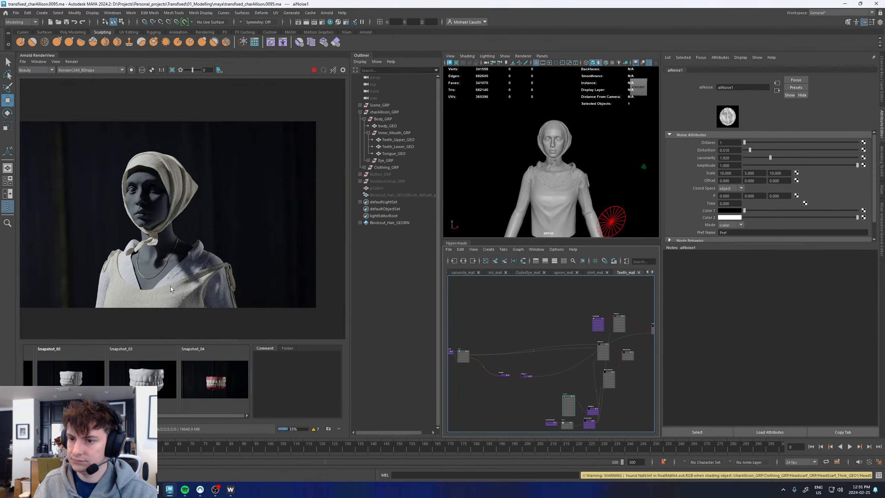
scroll(162, 274, "up", 2)
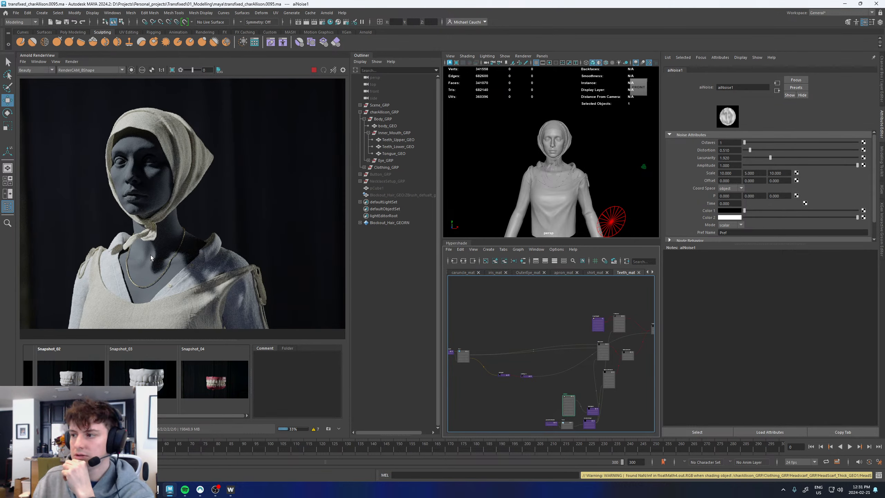
scroll(150, 255, "up", 6)
middle_click_drag(158, 245, 163, 223)
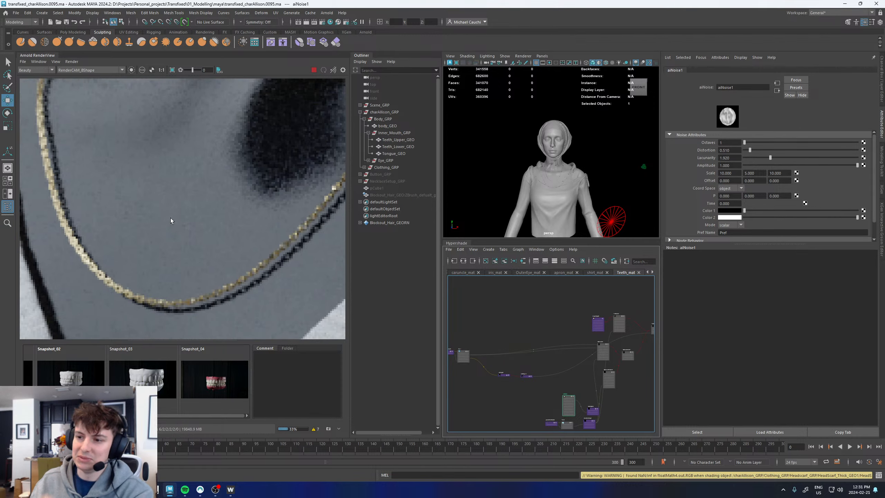
scroll(248, 239, "down", 3)
scroll(262, 215, "down", 3)
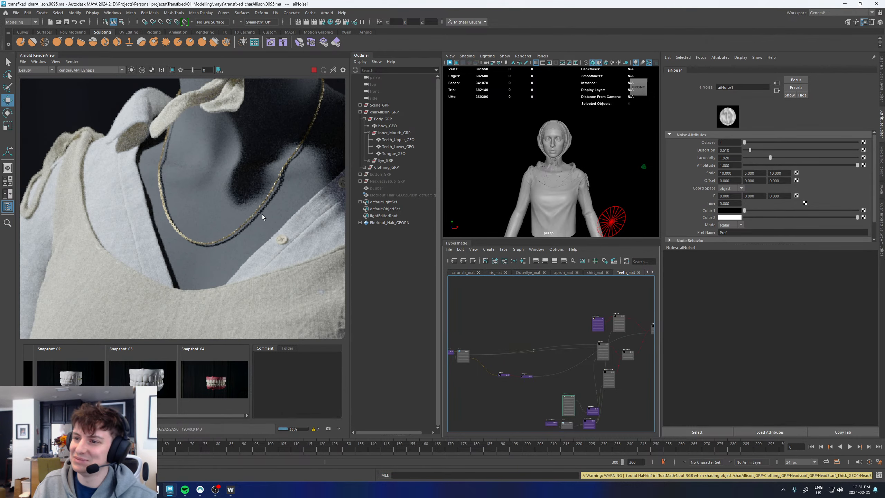
scroll(260, 222, "up", 6)
middle_click_drag(243, 234, 250, 174)
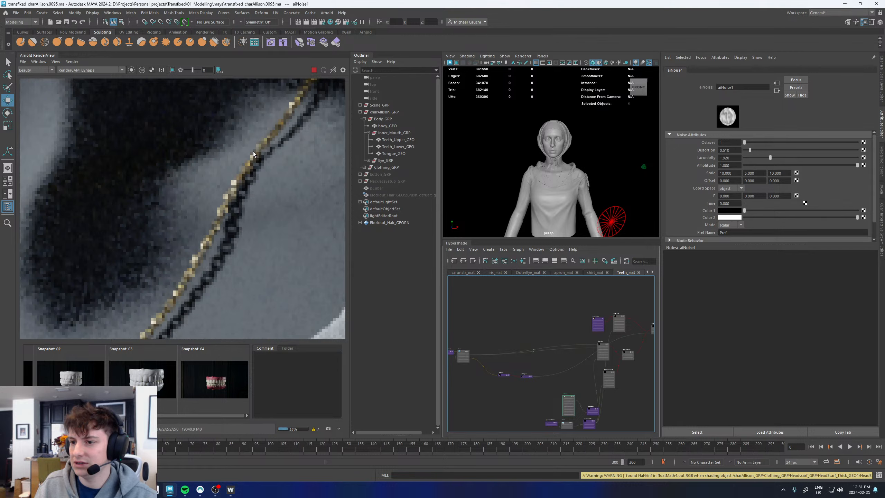
scroll(216, 245, "down", 3)
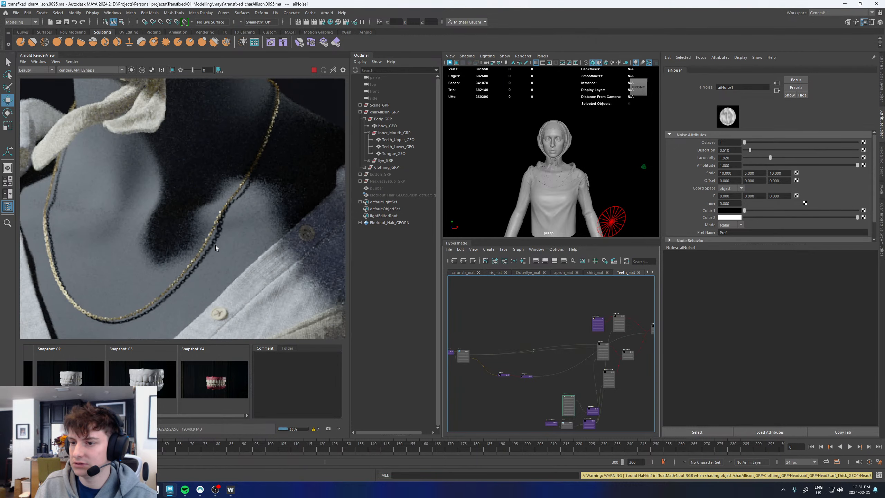
scroll(220, 227, "up", 3)
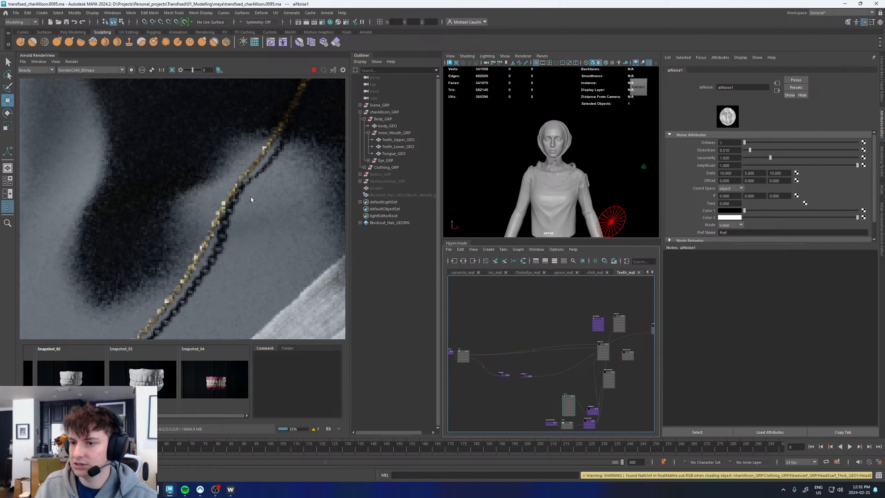
Zoom the Arnold render out to the whole head and upper body, and stop the running render
scroll(254, 198, "down", 3)
middle_click_drag(256, 186, 248, 240)
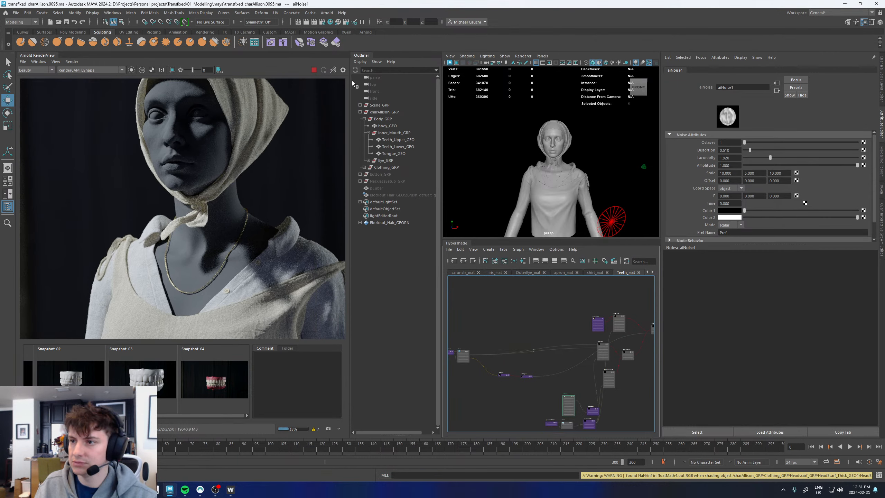
scroll(253, 166, "down", 2)
middle_click_drag(252, 167, 222, 202)
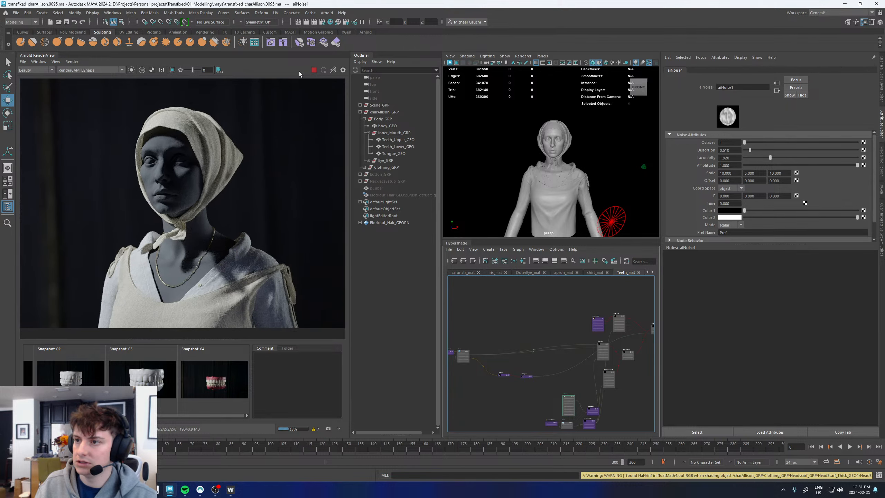
left_click(311, 71)
left_click(56, 61)
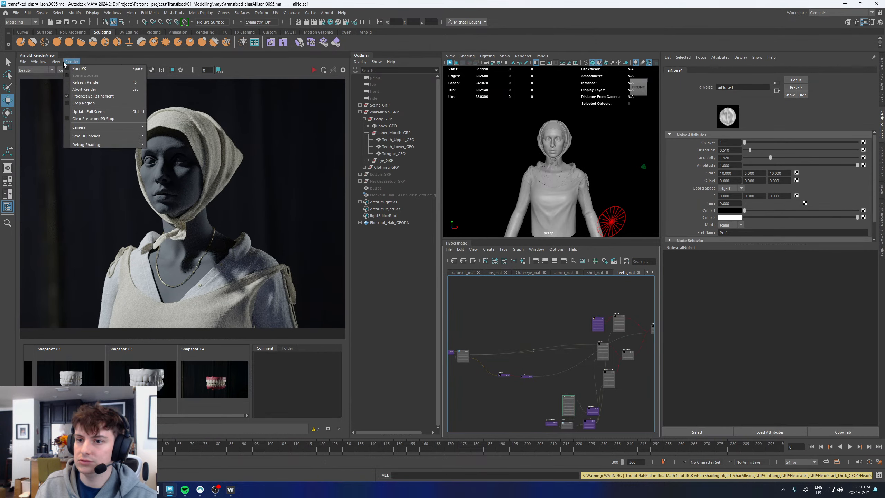
left_click(73, 134)
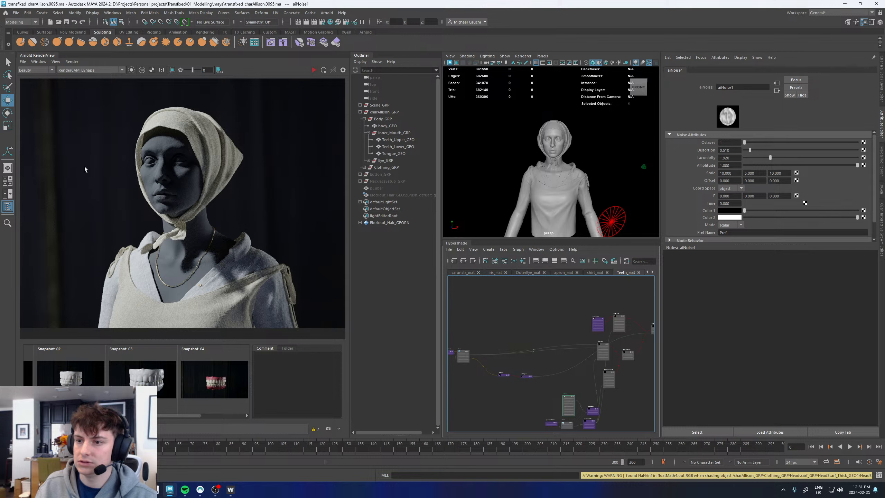
Hide body_GEO, Teeth_Upper_GEO, Teeth_Lower_GEO, Eye_GRP and Clothing_GRP so that only the tongue is left in the viewport
left_click(570, 152)
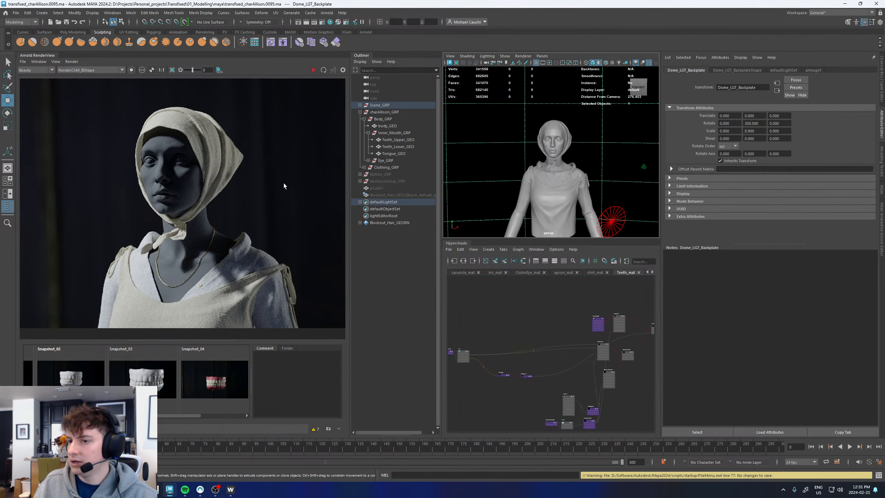
left_click(388, 127)
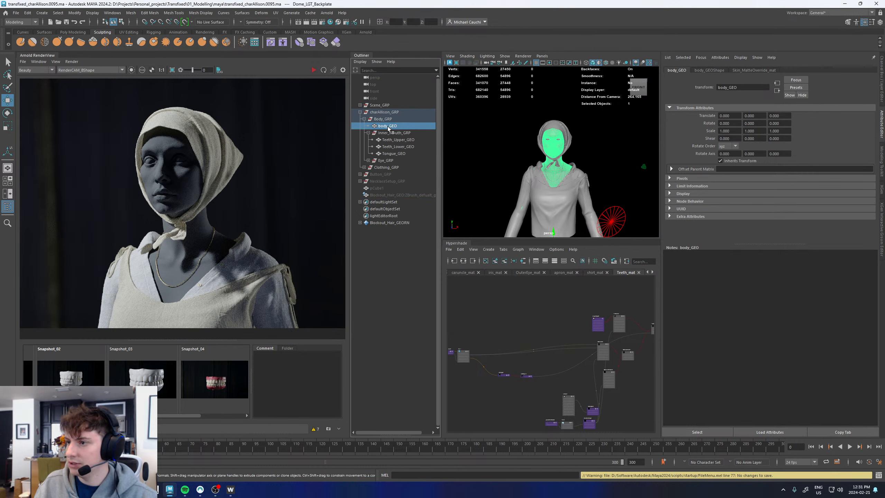
key("h")
left_click(398, 139)
key("h")
left_click(398, 146)
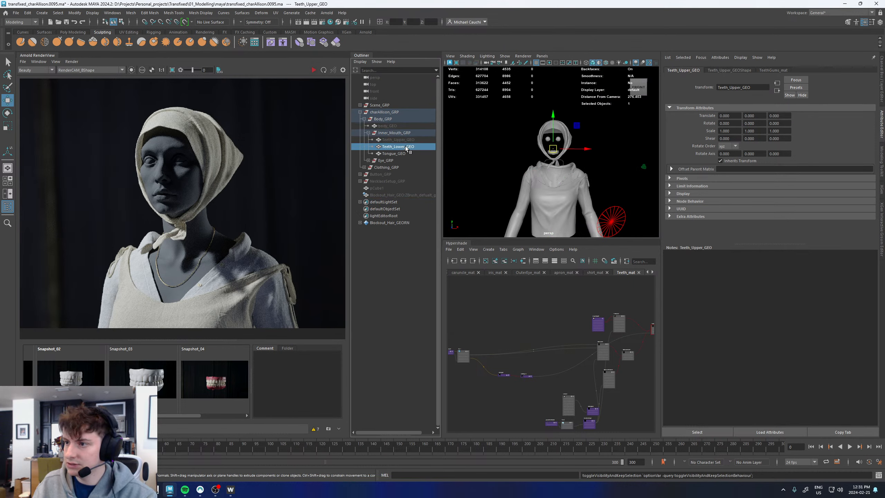
key("h")
left_click(388, 161)
key("h")
left_click(389, 168)
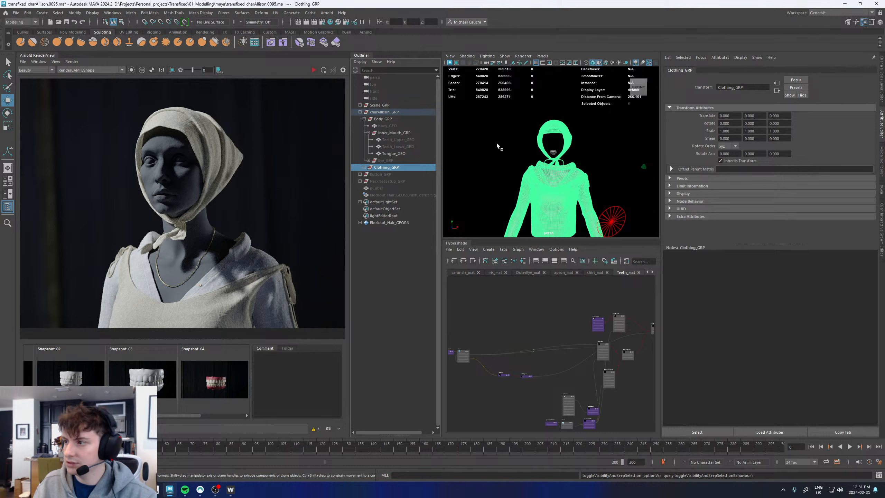
key("h")
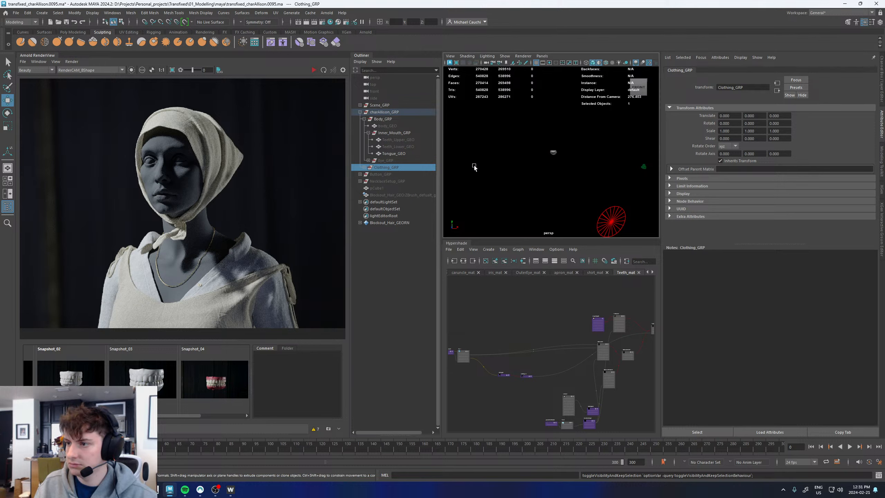
Select Tongue_GEO and frame it in the perspective viewport at a three-quarter angle
left_click(554, 153)
key("f")
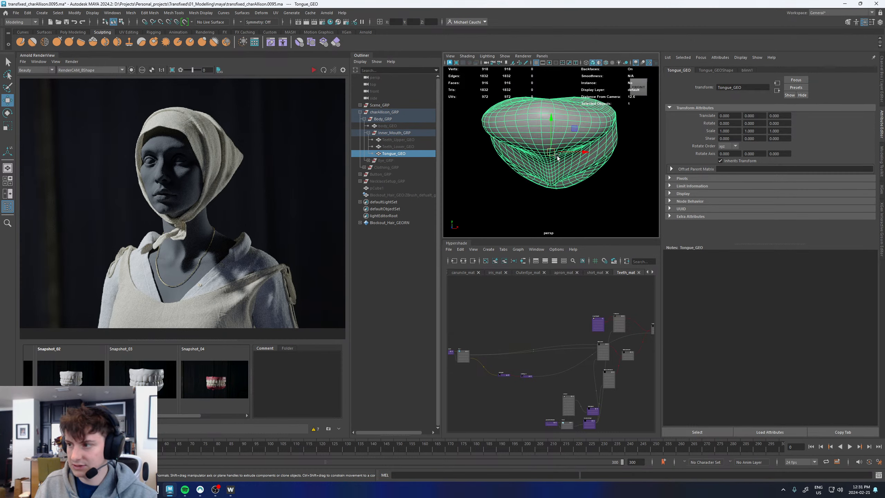
left_click_drag(564, 166, 552, 181, "alt")
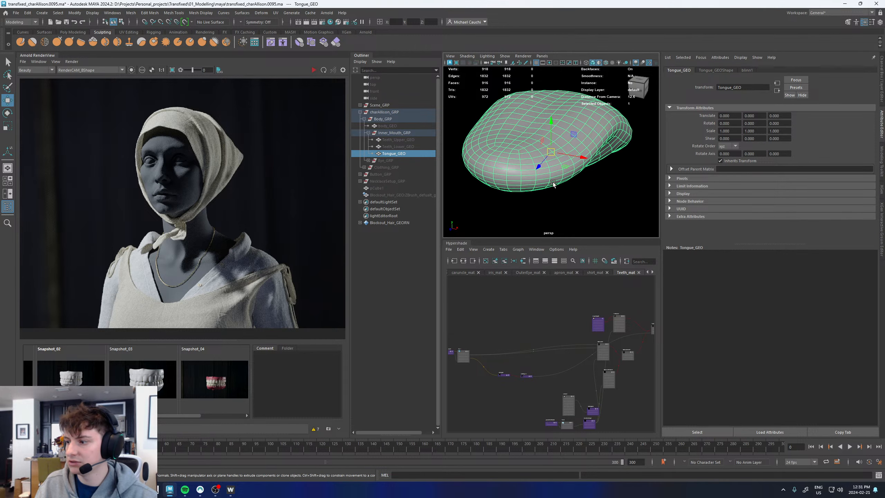
Add a new node graph tab in the Hypershade and name it Tongue
left_click(652, 273)
left_click(638, 273)
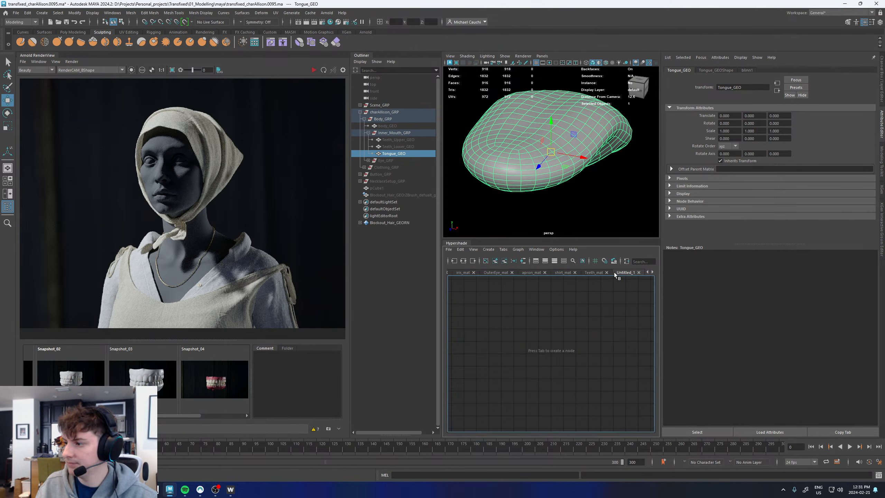
type("Tong")
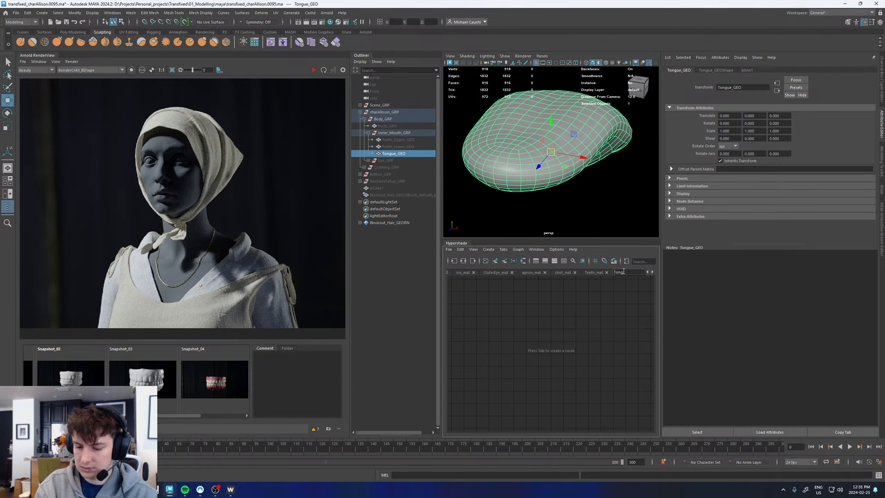
type("ue")
key("Return")
left_click(630, 275)
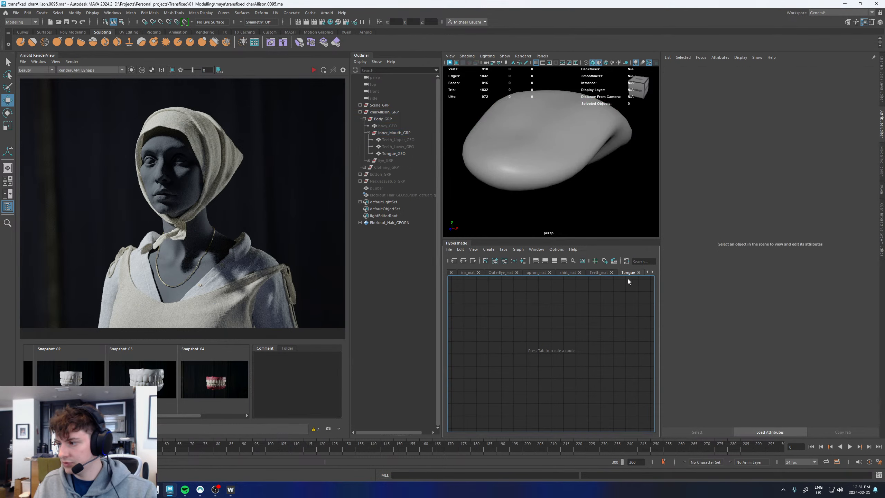
Assign a new romboSSSRandomWalk material to Tongue_GEO
left_click(524, 145)
right_click_drag(524, 144, 517, 325)
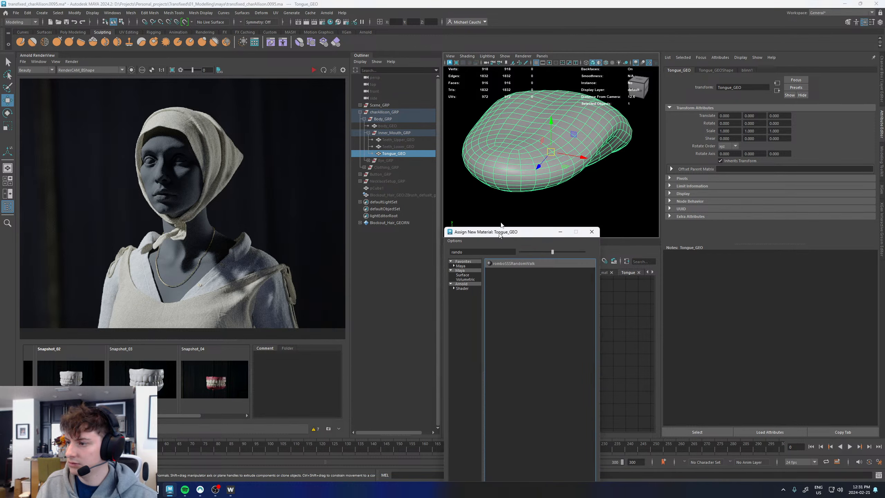
type("rando")
left_click(481, 167)
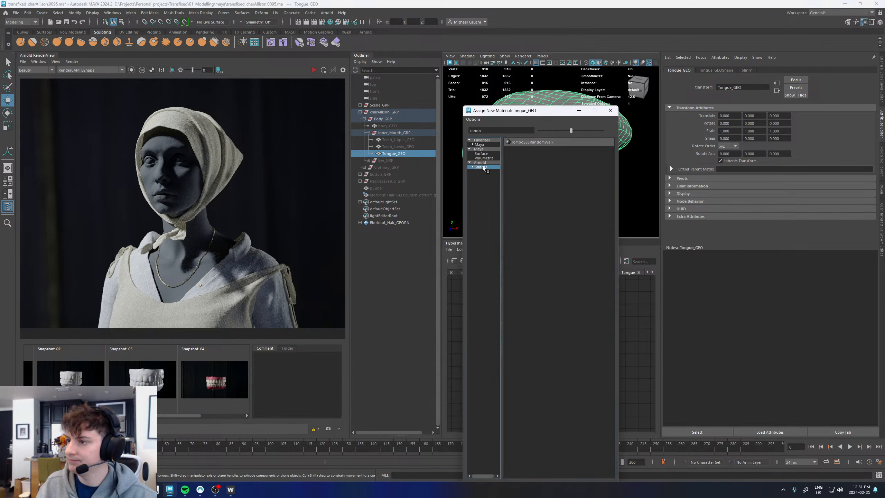
left_click(525, 143)
Create a file texture node beside the tongue's romboSSSRandomWalk shader in the Tongue graph
scroll(602, 320, "down", 5)
left_click(508, 324)
key("Tab")
type("file")
key("Down")
key("Down")
key("Down")
key("Return")
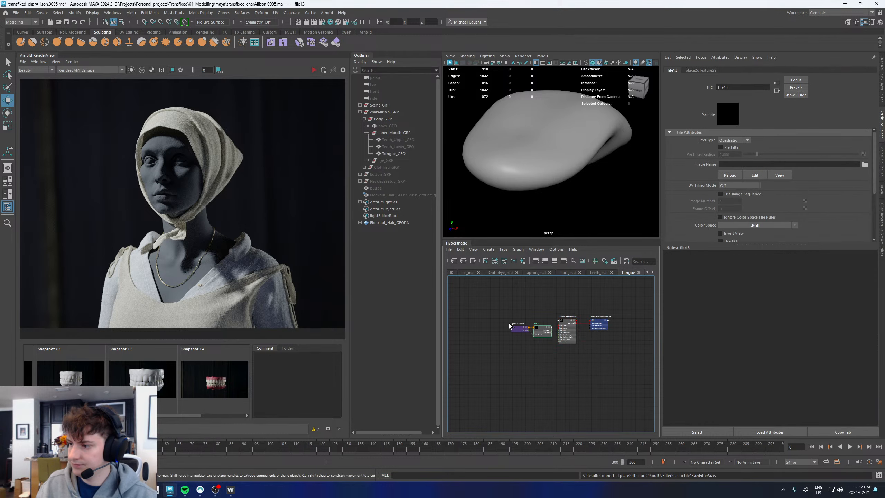
Load COL.tif from 02_Texturing\R3DS\Tongue into the new file texture node
left_click(865, 165)
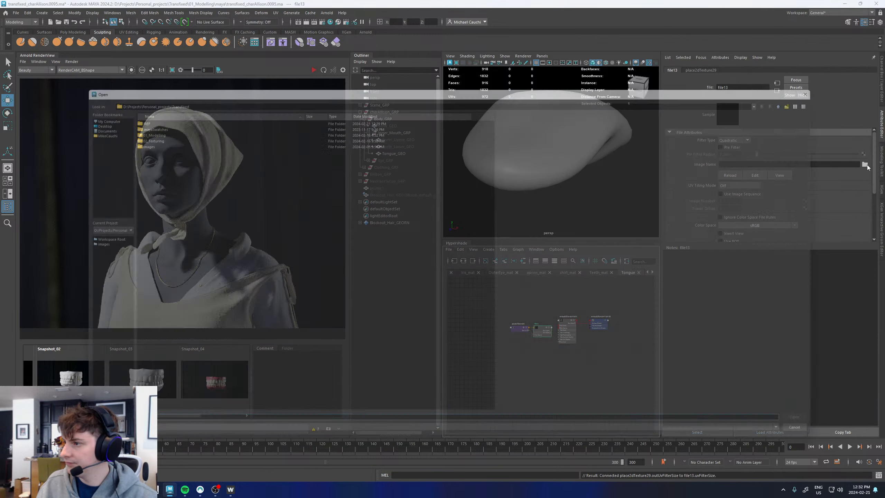
double_click(132, 132)
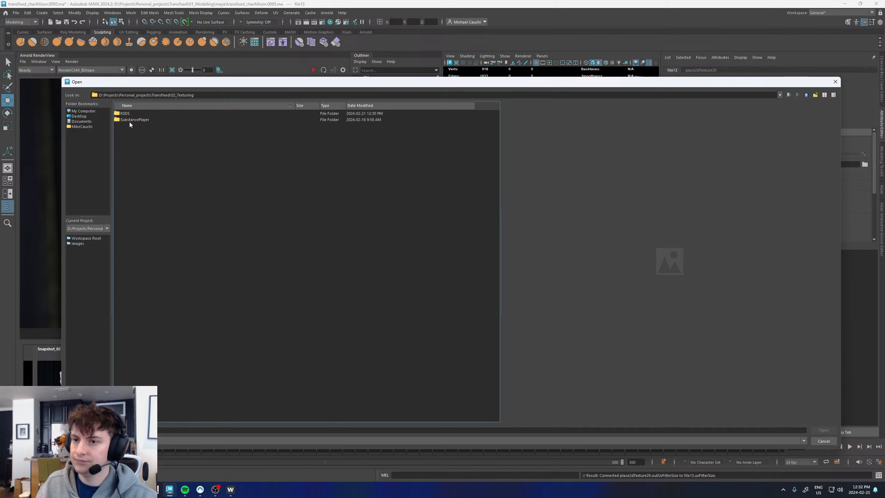
left_click(125, 114)
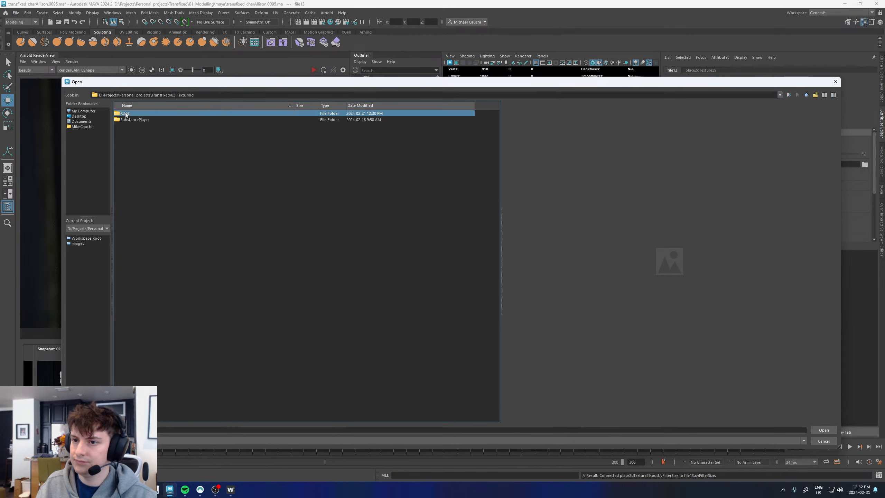
double_click(126, 114)
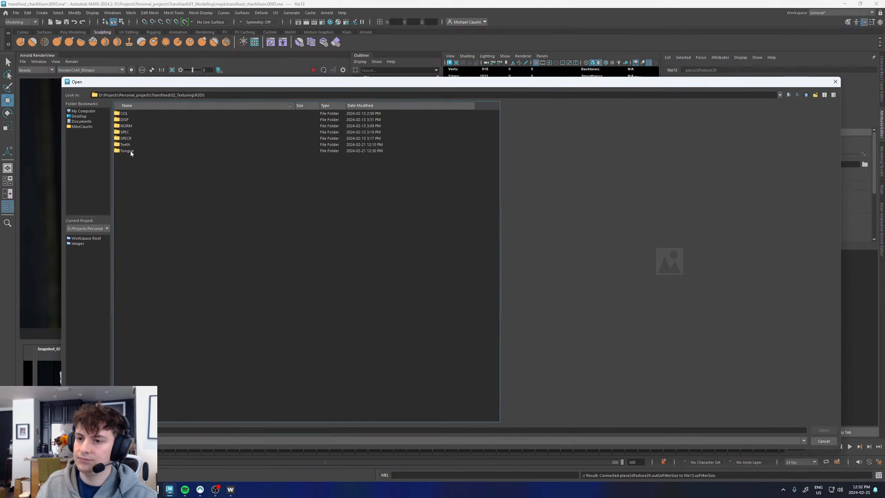
double_click(128, 151)
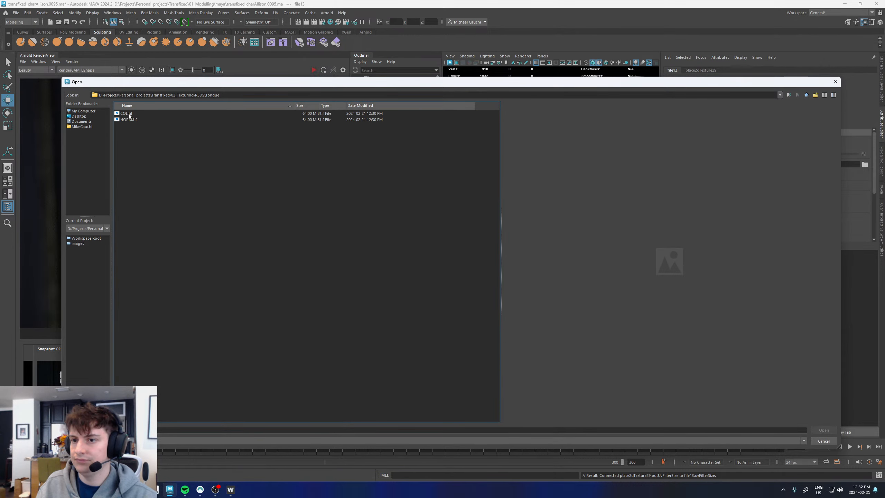
left_click(129, 114)
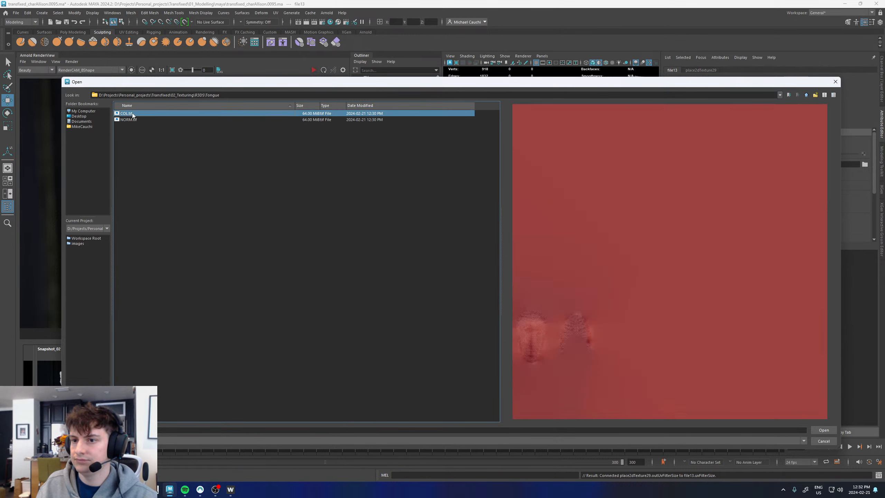
left_click(824, 430)
Connect the tongue color texture to both the scattering color and the diffuse color of the romboSSSRandomWalk shader
scroll(547, 350, "up", 3)
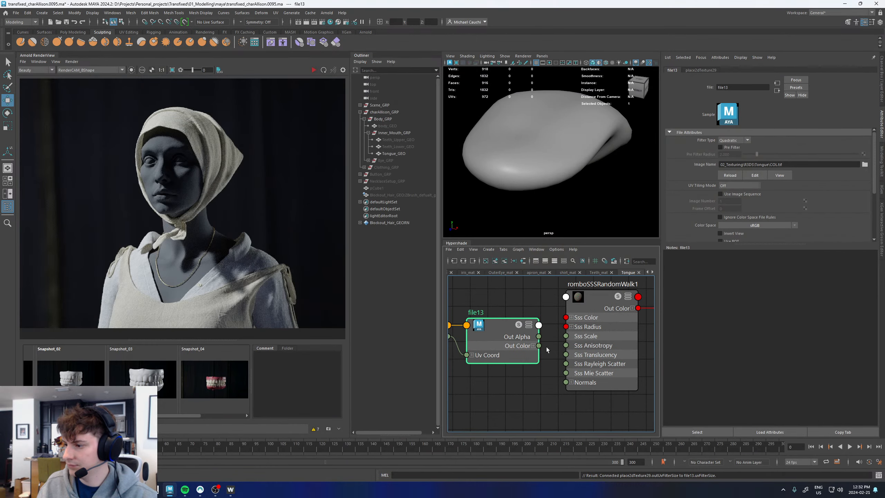
left_click(588, 311)
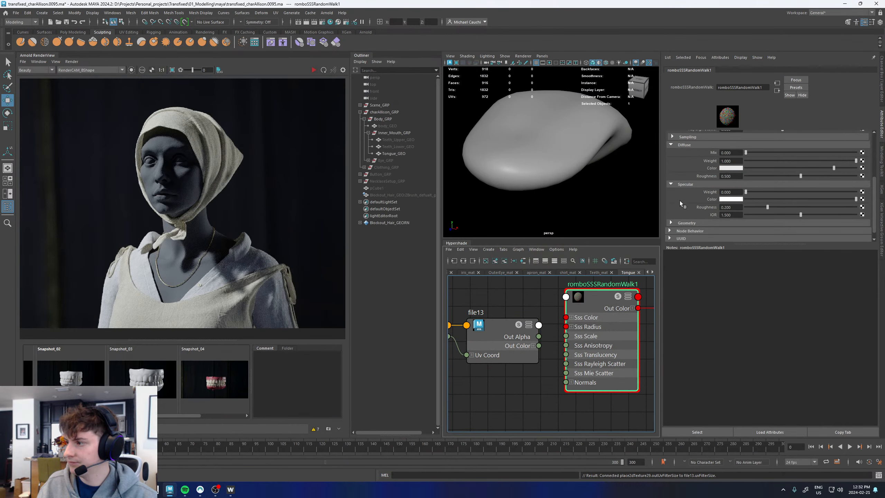
scroll(681, 204, "up", 3)
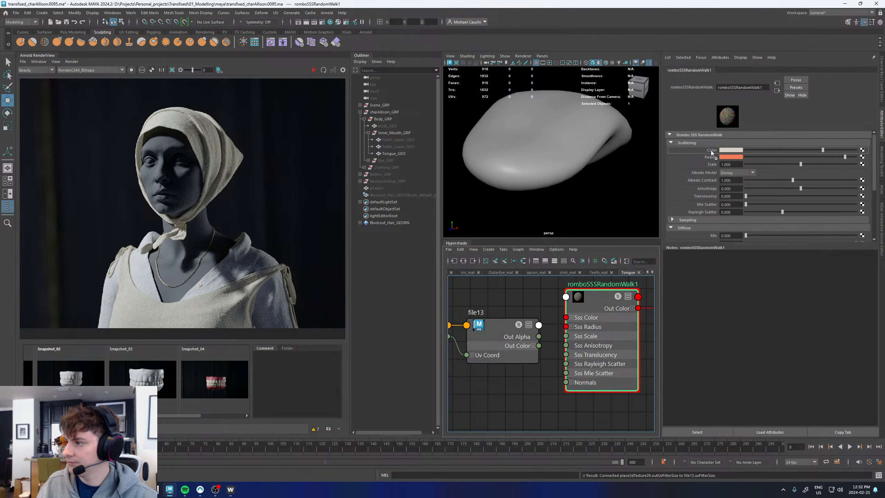
middle_click_drag(711, 151, 711, 151)
scroll(690, 200, "down", 3)
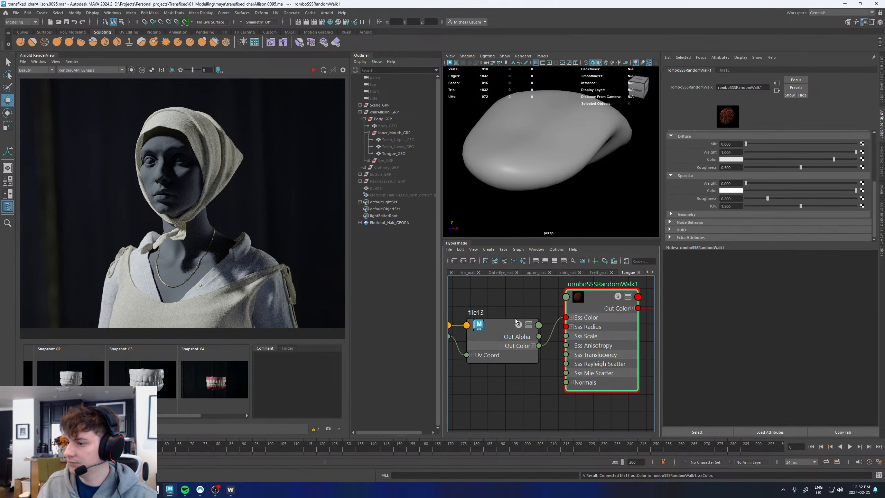
middle_click_drag(515, 321, 731, 159)
Set the tongue shader's diffuse mix to 0.2
left_click(722, 144)
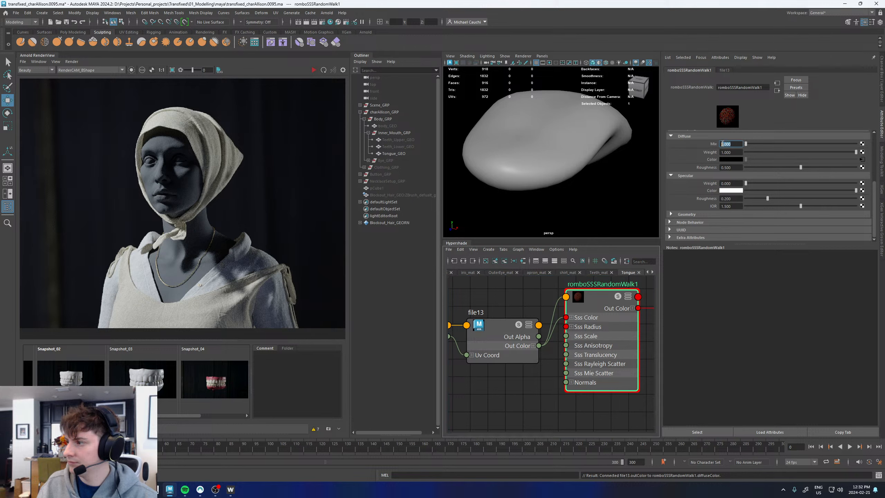
type("0.2")
key("Return")
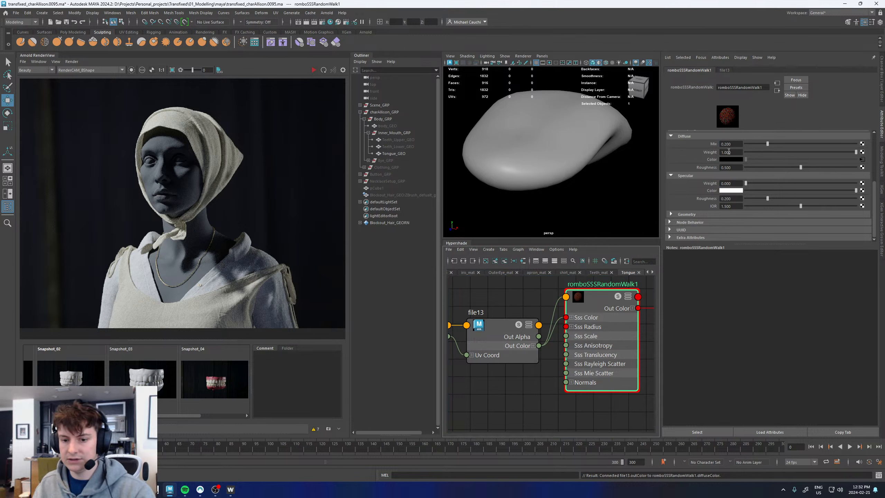
Create a second file texture node below the color texture in the Tongue graph for the normal map
scroll(572, 309, "down", 4)
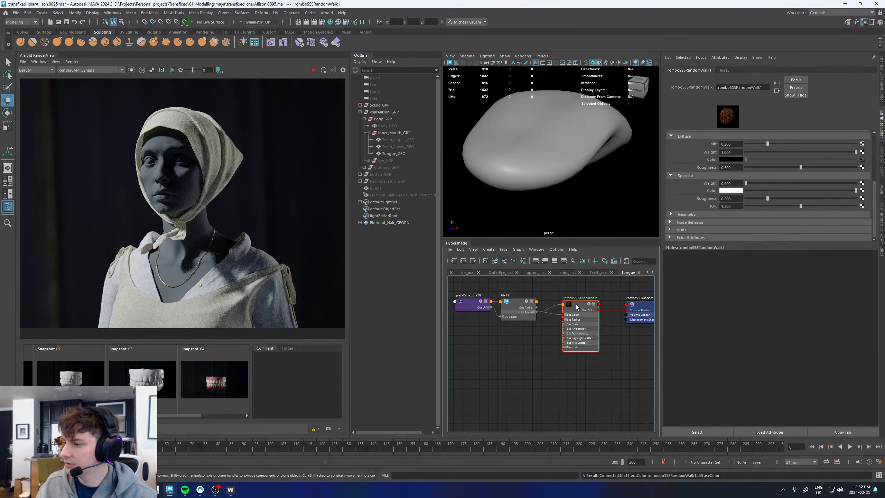
left_click(500, 356)
key("Tab")
type("file")
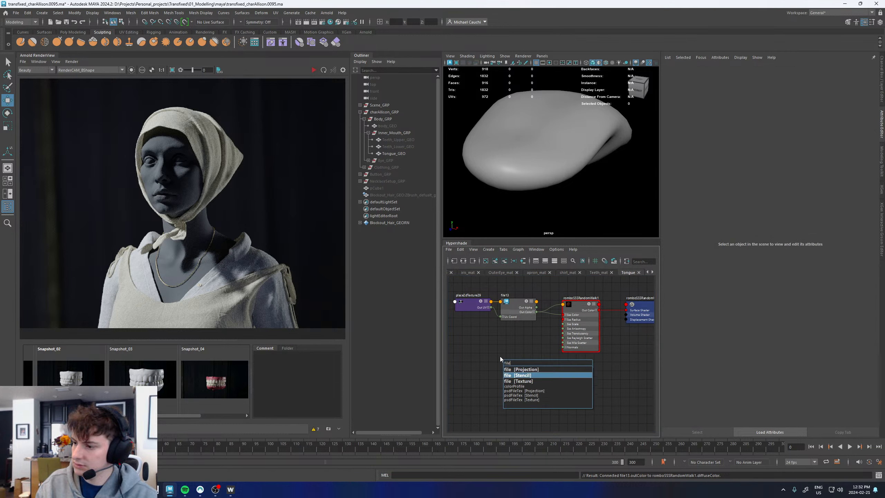
key("Down")
key("Return")
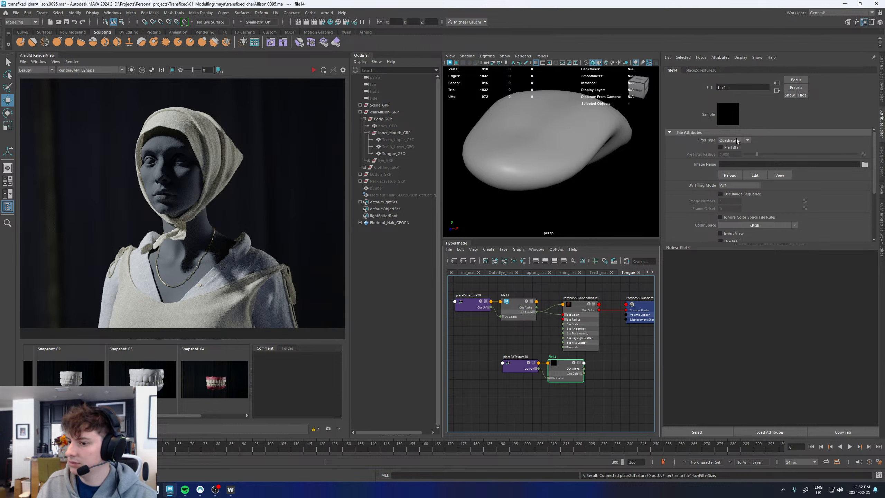
Load NORM.tif from 02_Texturing\R3DS\Tongue into the second file texture node
left_click_drag(198, 415, 249, 415)
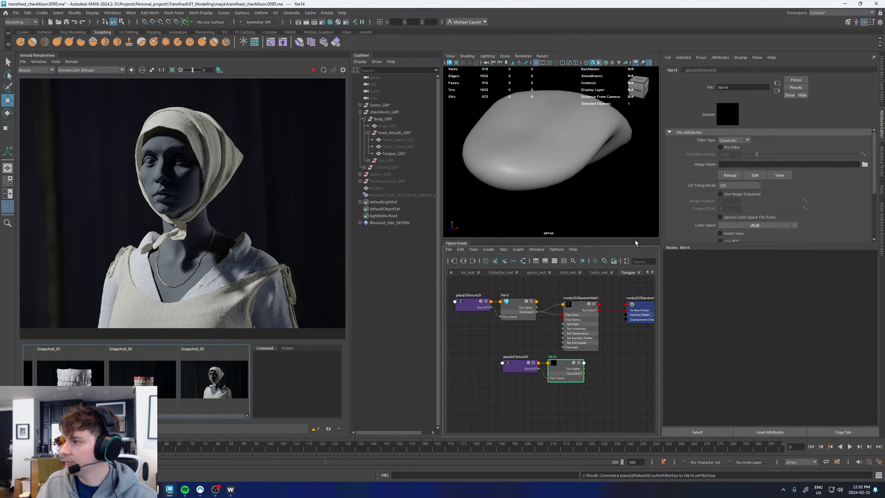
left_click(865, 165)
double_click(127, 132)
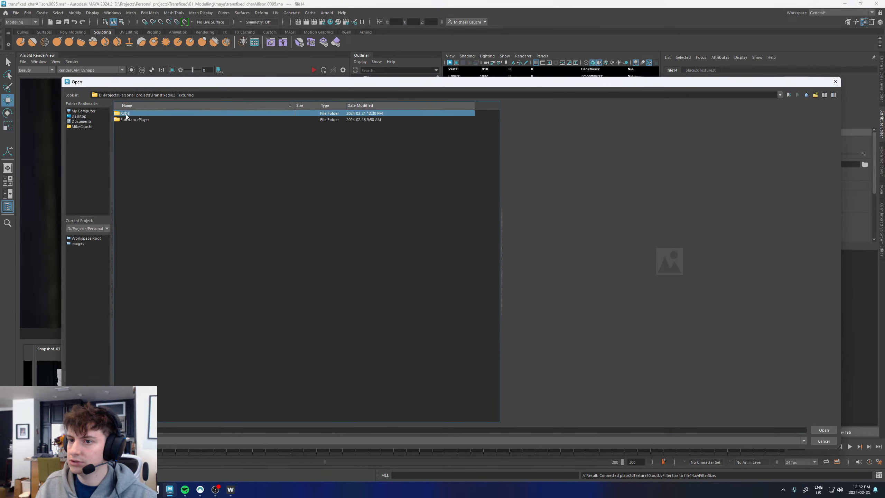
double_click(126, 113)
double_click(126, 151)
double_click(130, 116)
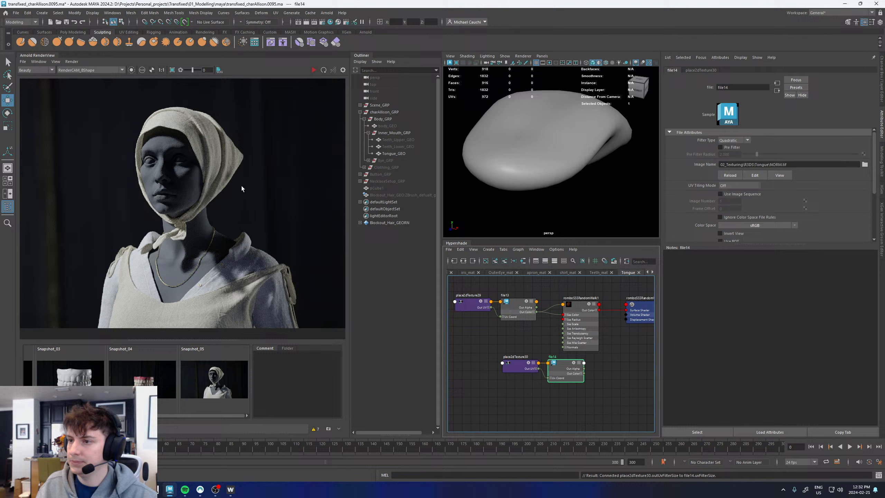
Set the color space of the tongue's NORM.tif file texture to Generic Data
left_click(735, 225)
mouse_move(758, 274)
left_click(811, 275)
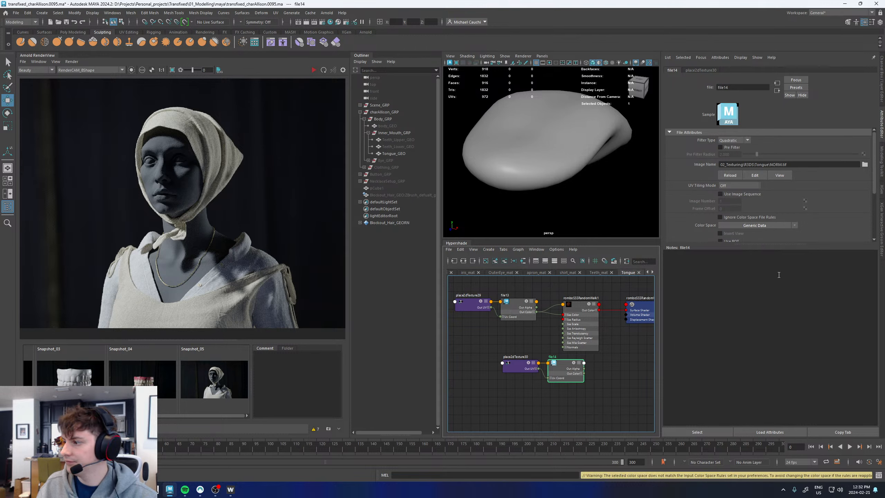
Add an aiNormalMap node and wire the normal file texture's color through it into the normals of the tongue's romboSSSRandomWalk shader
left_click_drag(480, 359, 550, 373)
left_click_drag(557, 372, 494, 380)
left_click(532, 393)
key("Tab")
type("normal")
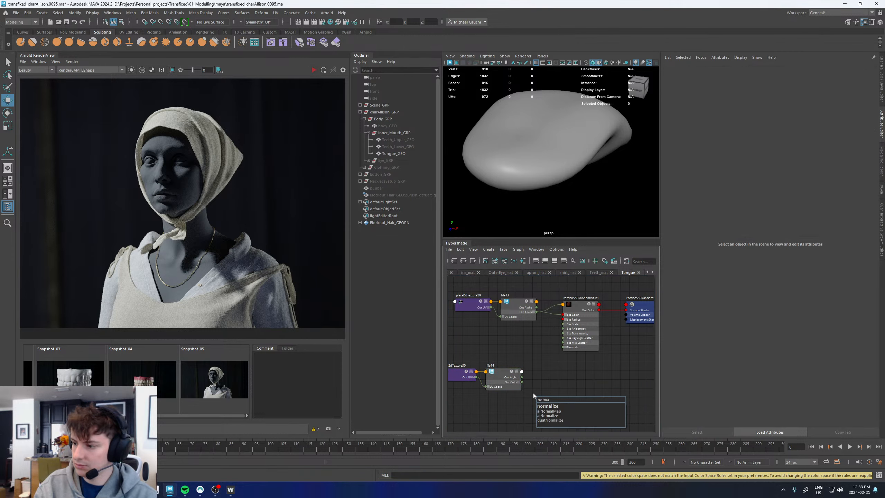
key("Down")
key("Down")
key("Return")
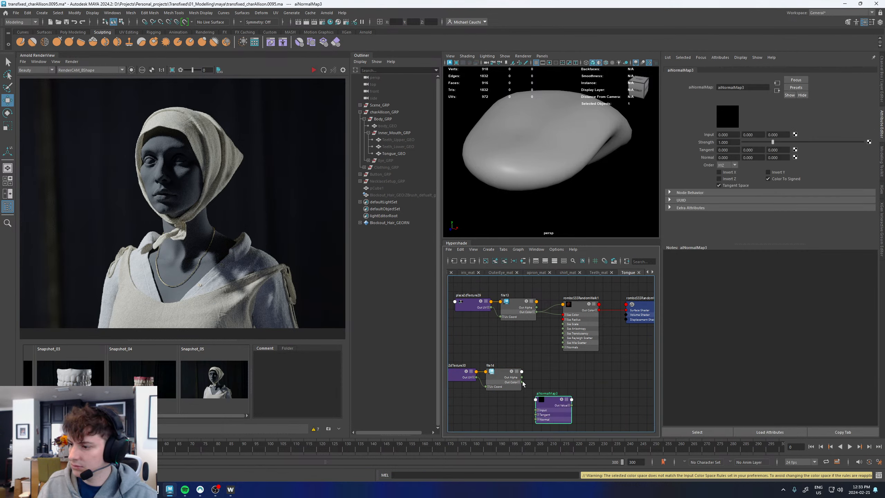
left_click_drag(522, 382, 563, 347)
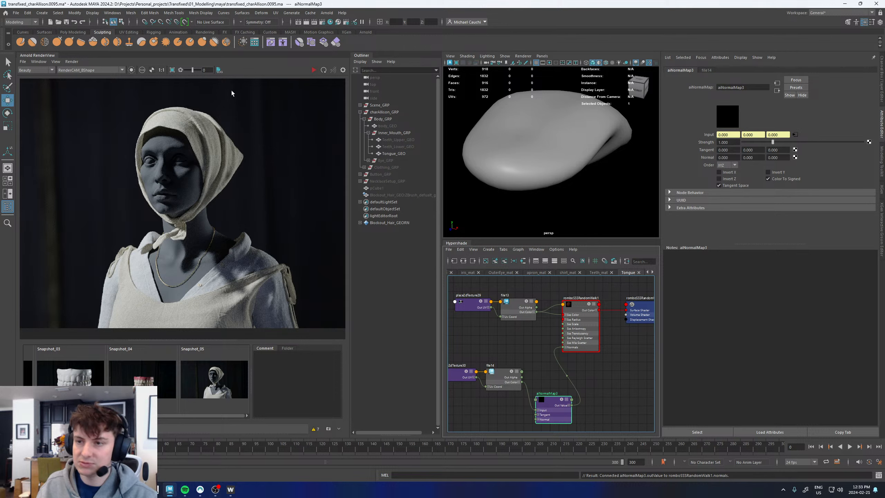
Switch the Arnold render camera to perspShape and start a render of the whole tongue
left_click(70, 70)
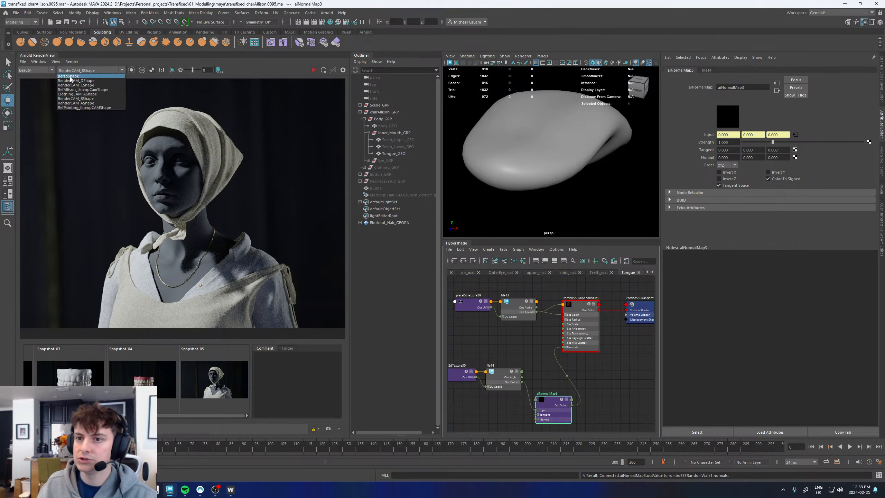
left_click(72, 79)
left_click(313, 70)
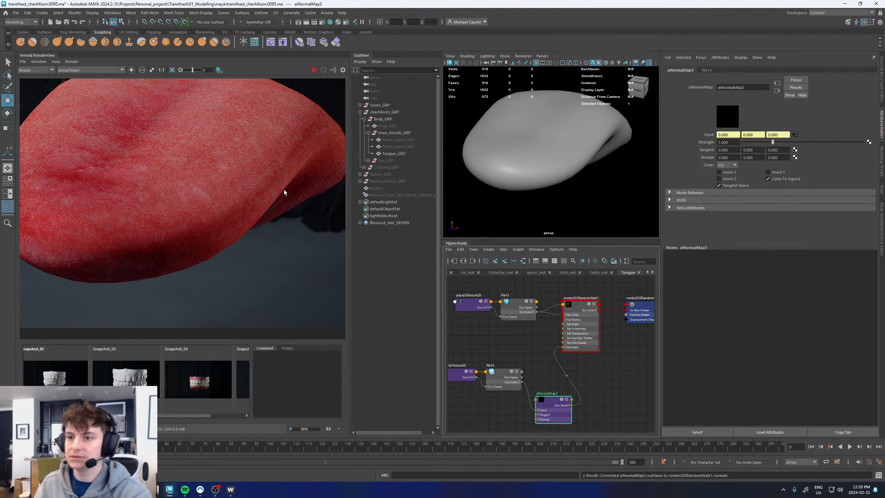
scroll(154, 194, "down", 5)
scroll(153, 184, "up", 4)
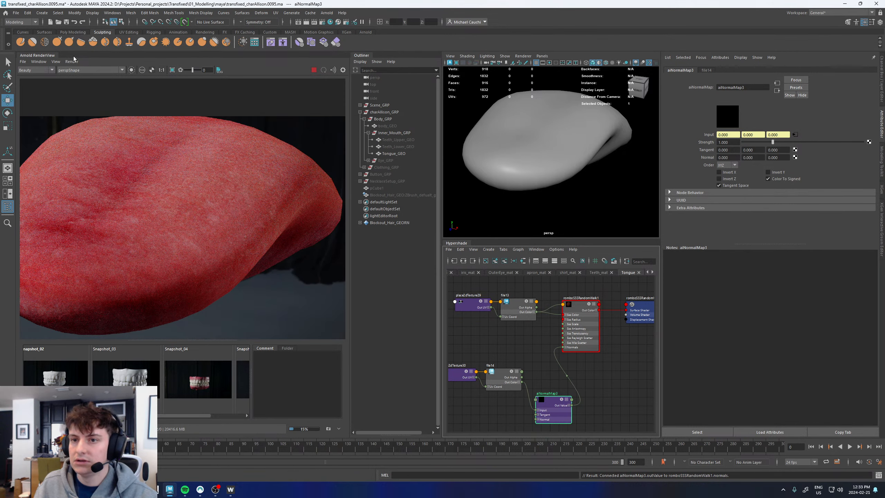
scroll(158, 199, "down", 1)
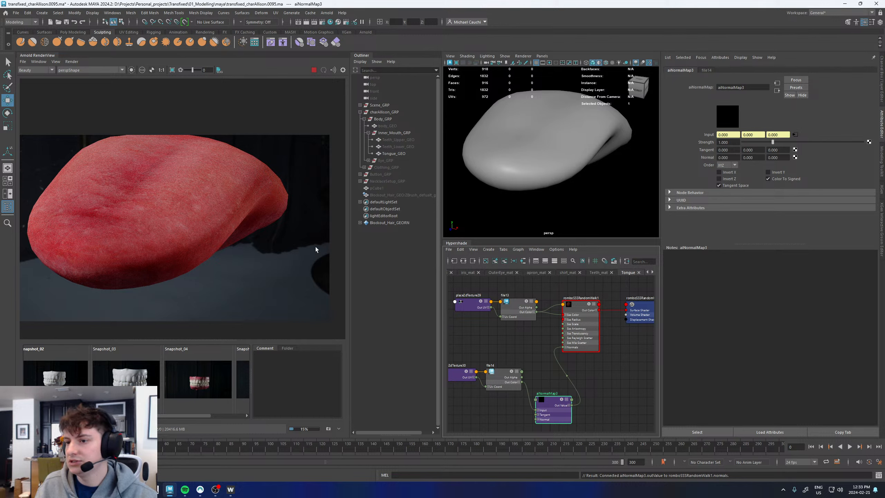
Set the Arnold subdivision type of Tongue_GEO to catclark with 1 iteration
left_click(577, 303)
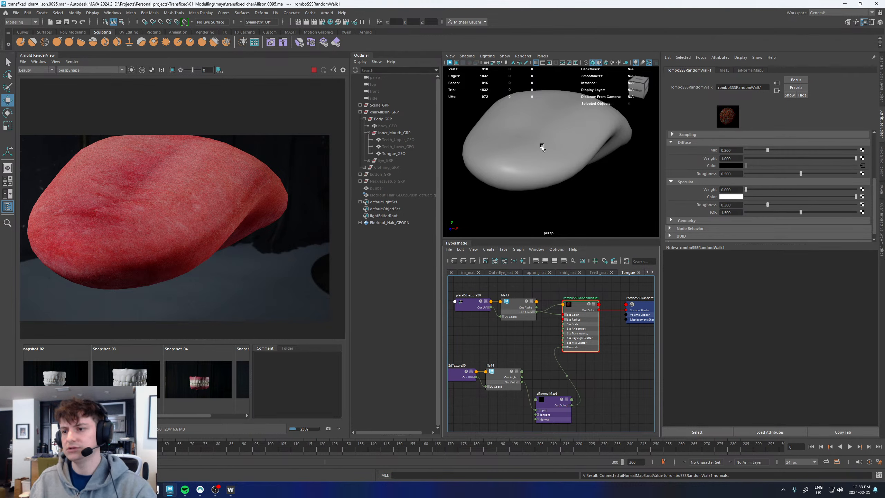
left_click(393, 154)
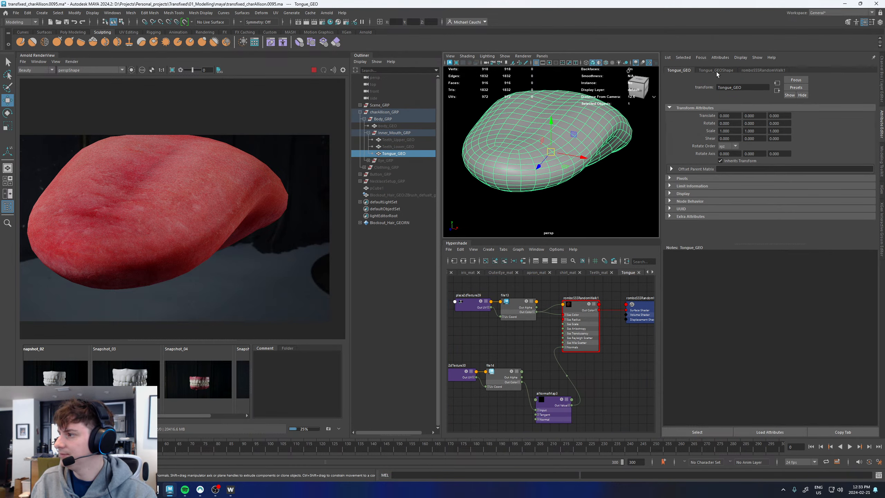
left_click(670, 166)
left_click(684, 176)
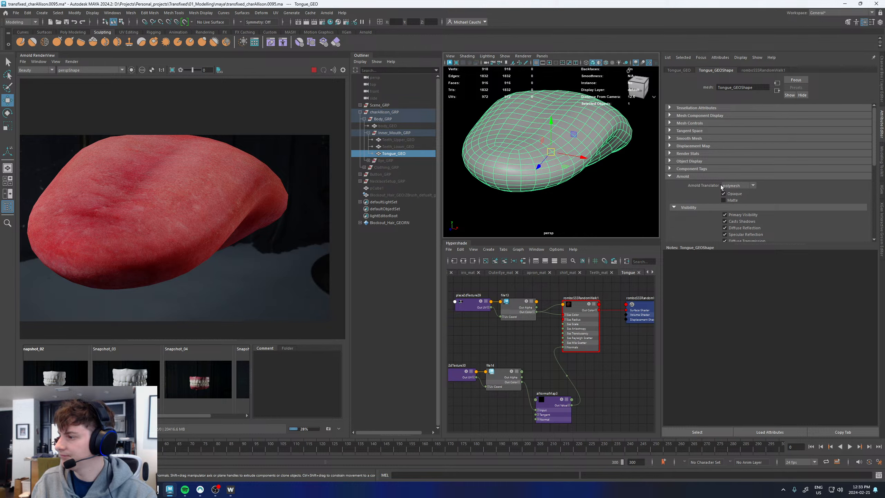
scroll(715, 220, "down", 5)
scroll(696, 213, "down", 3)
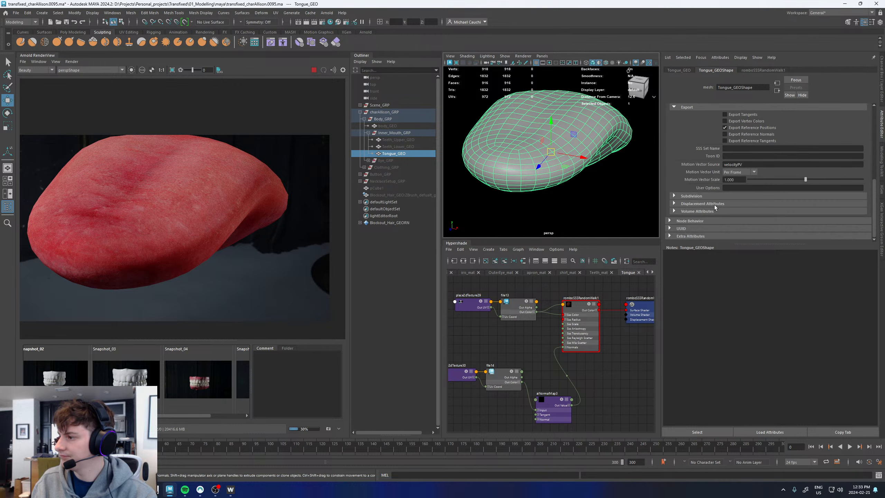
left_click(736, 204)
left_click(731, 219)
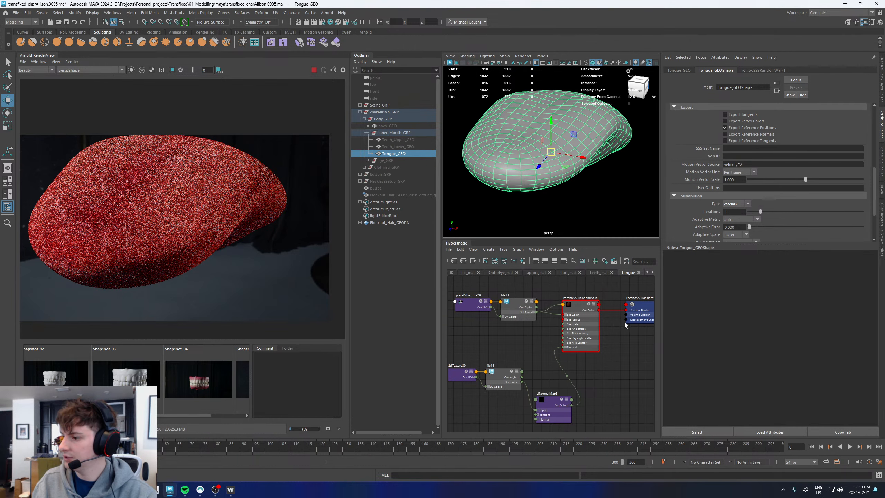
Set the specular weight of the tongue's romboSSSRandomWalk shader to 1
left_click(577, 308)
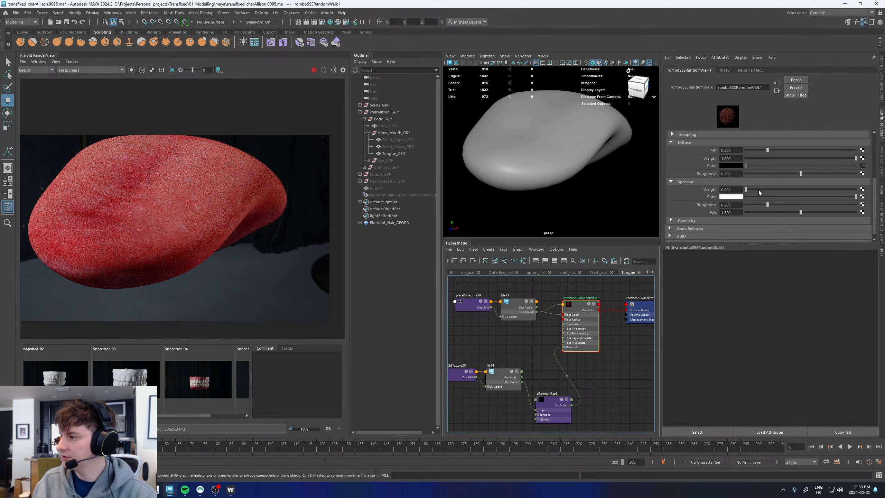
left_click(759, 190)
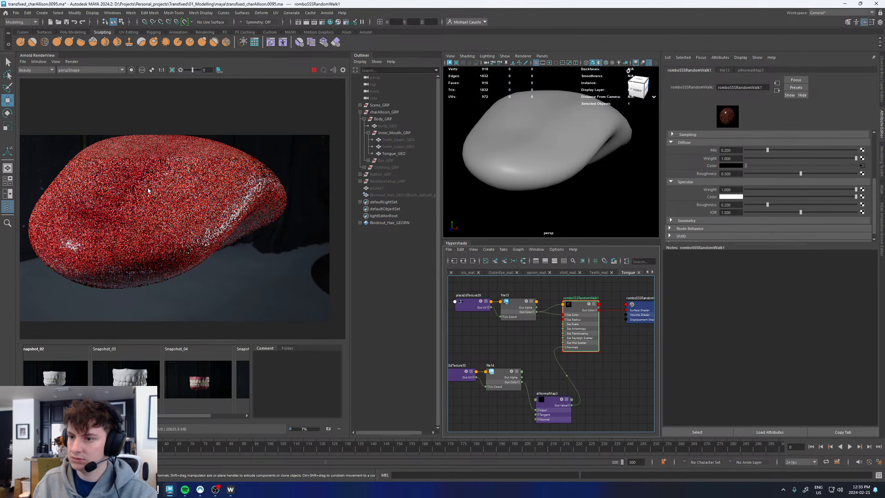
left_click_drag(530, 144, 572, 156, "alt")
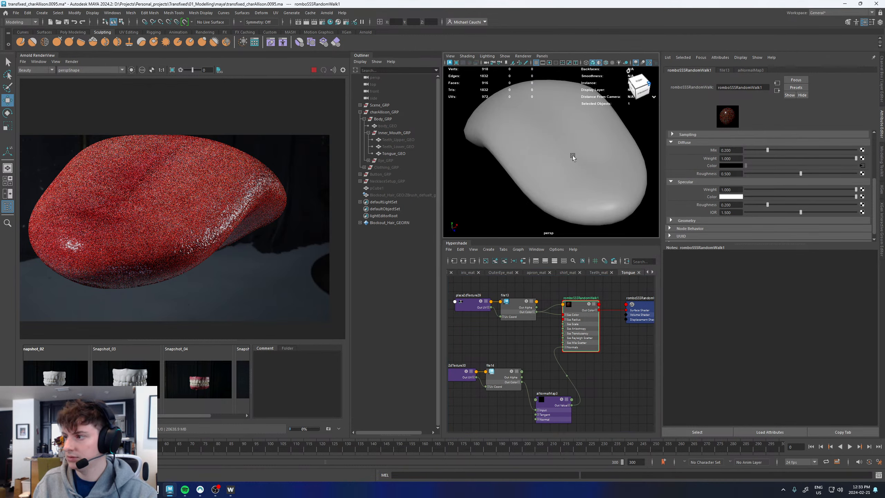